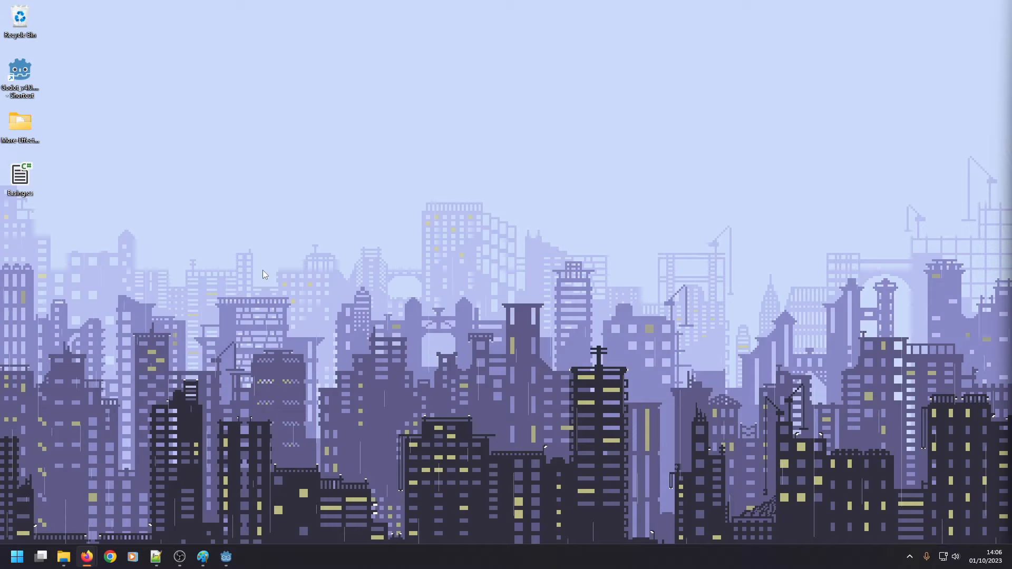
Switch to the Triunity project in Godot Engine.
left_click(226, 557)
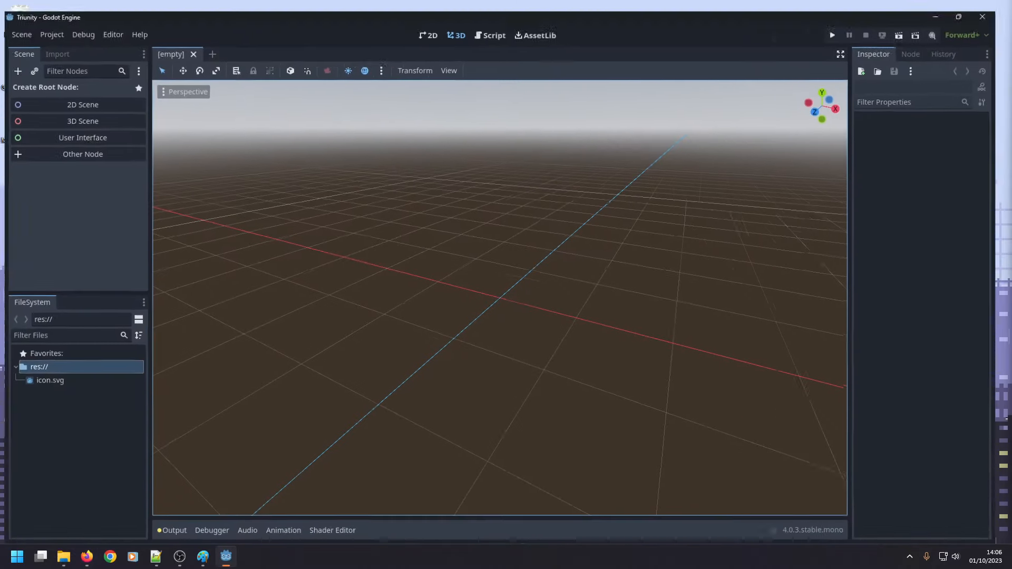
right_click(45, 400)
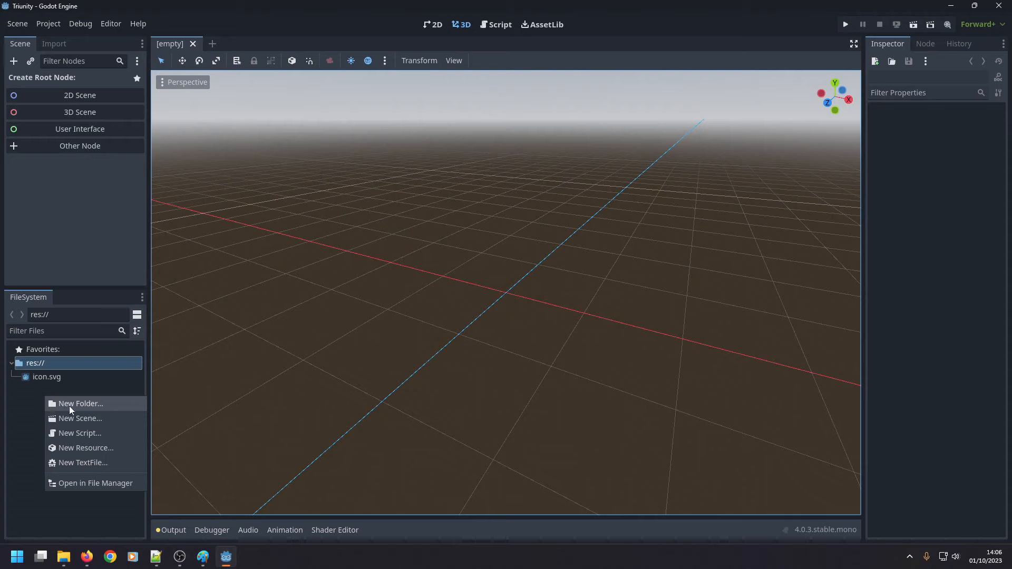
left_click(34, 411)
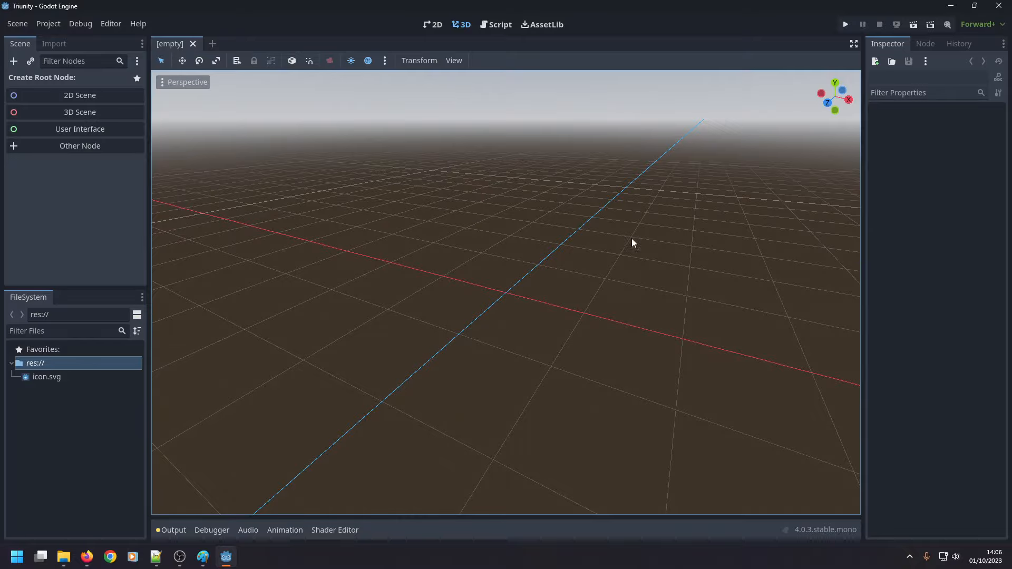
middle_click_drag(441, 236, 459, 237)
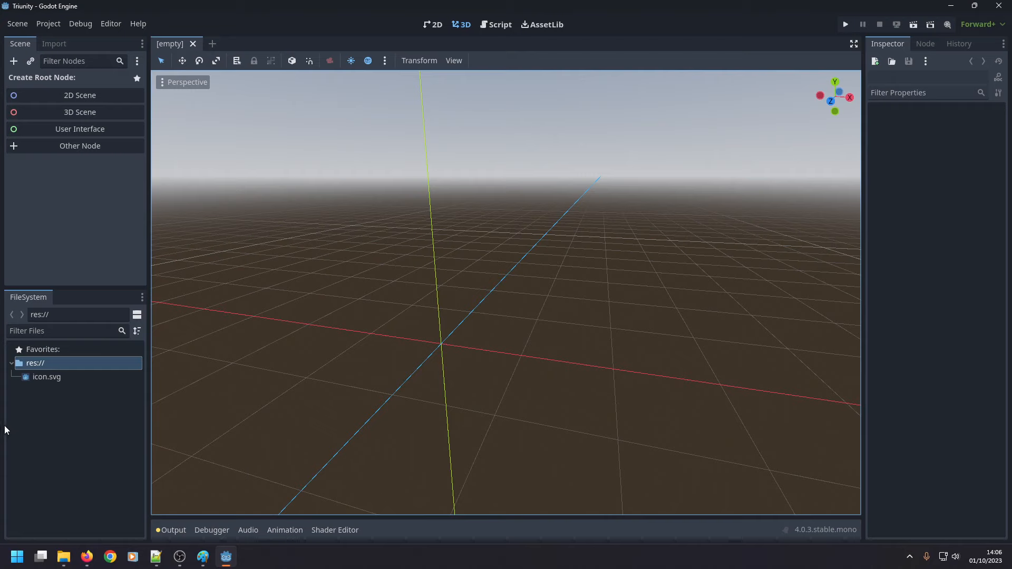
Create a folder named Scripts in the project root.
right_click(33, 418)
left_click(55, 424)
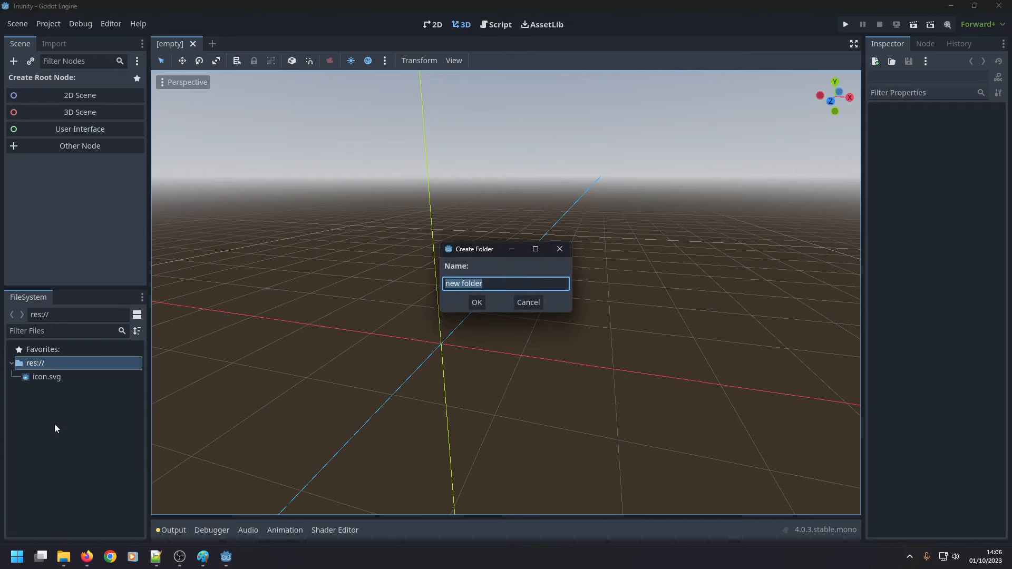
type("Scrtip")
key("BackSpace")
key("BackSpace")
key("BackSpace")
type("ipts")
key("Return")
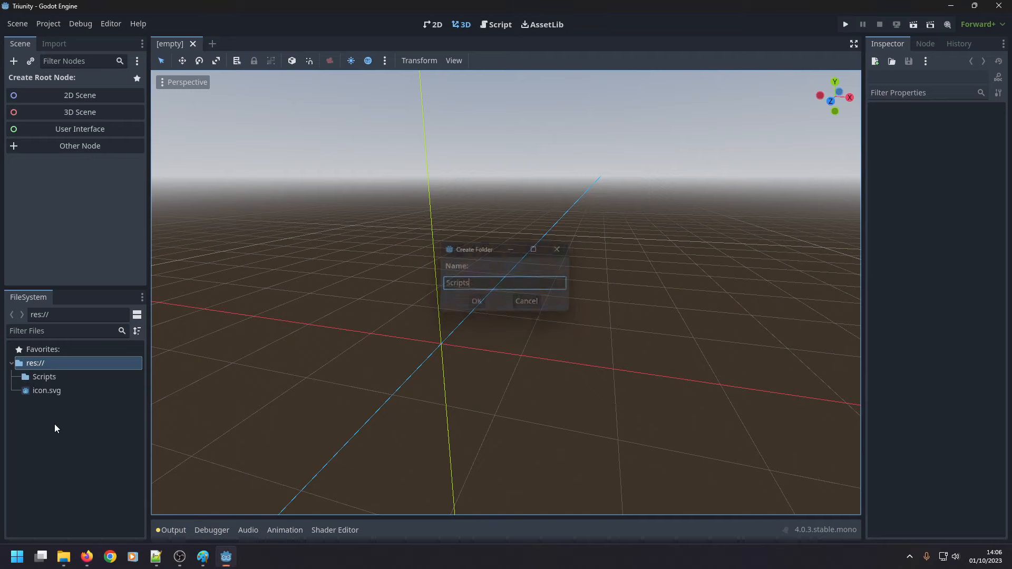
Create a folder named Materials in the project root.
right_click(54, 424)
left_click(68, 428)
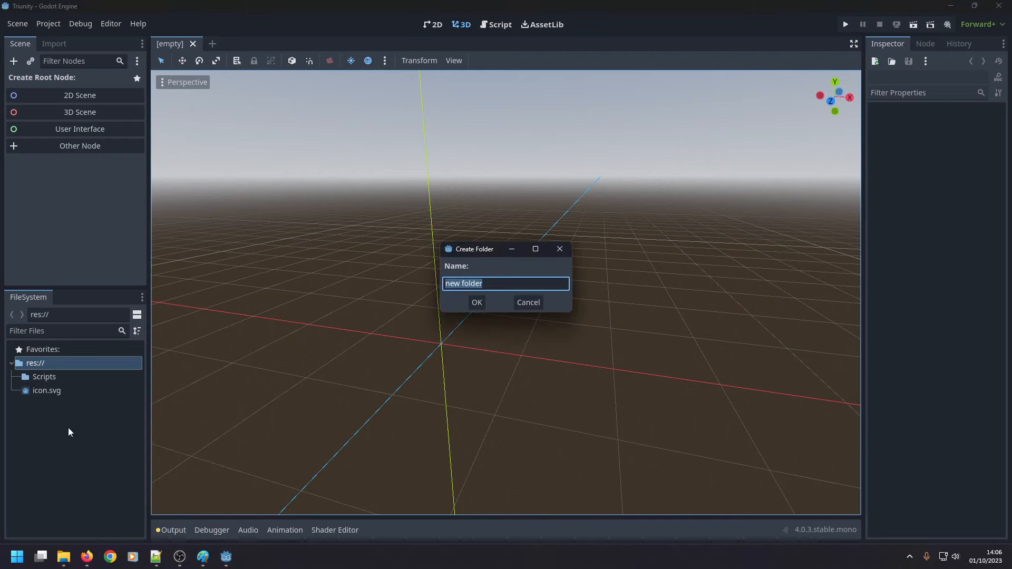
type("Materials")
key("Return")
Create a folder named Scenes in the project root.
right_click(52, 433)
left_click(66, 435)
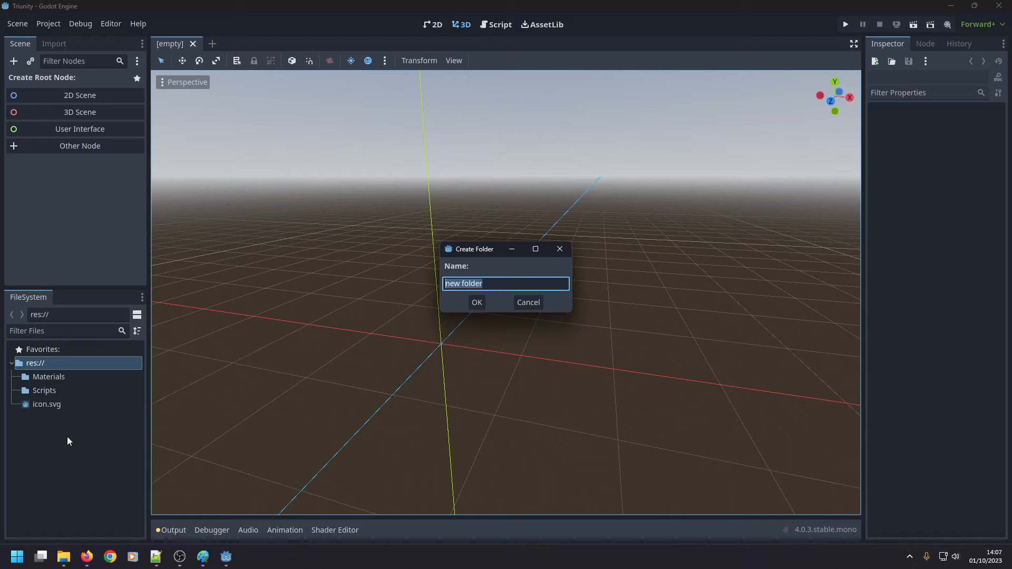
type("Scenes")
key("Return")
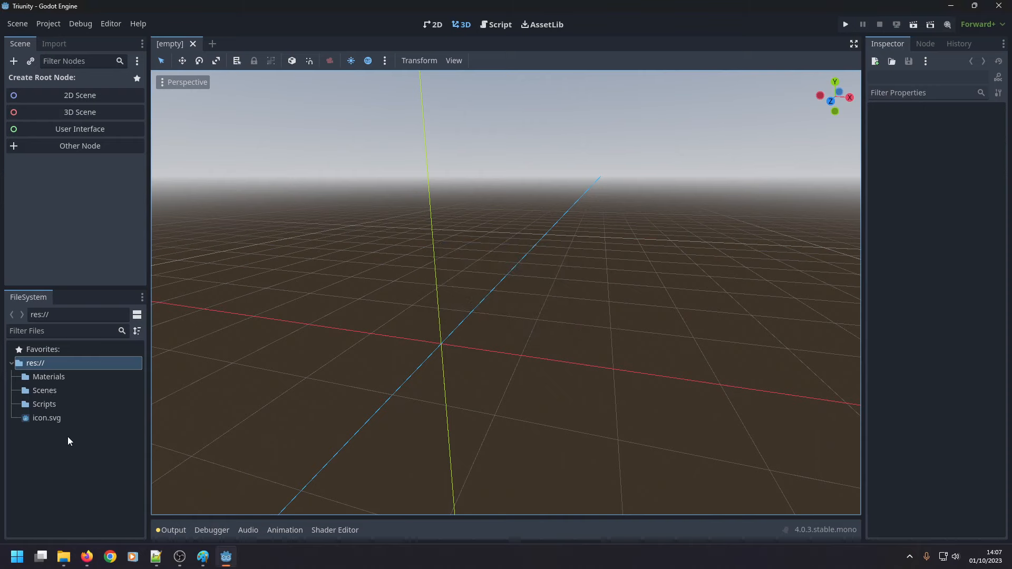
Create a folder named Fonts in the project root.
right_click(54, 441)
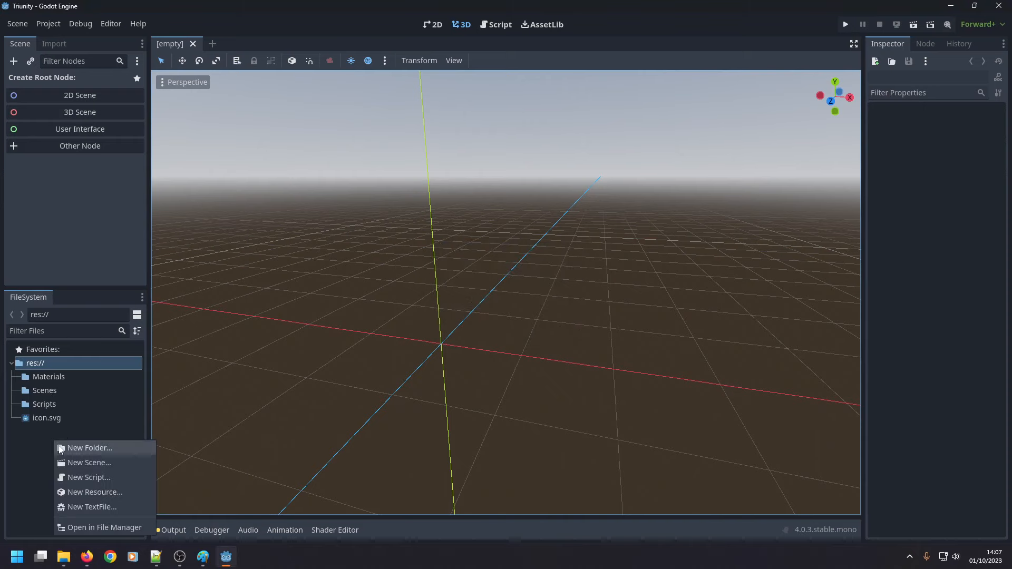
left_click(79, 447)
type("Fonts")
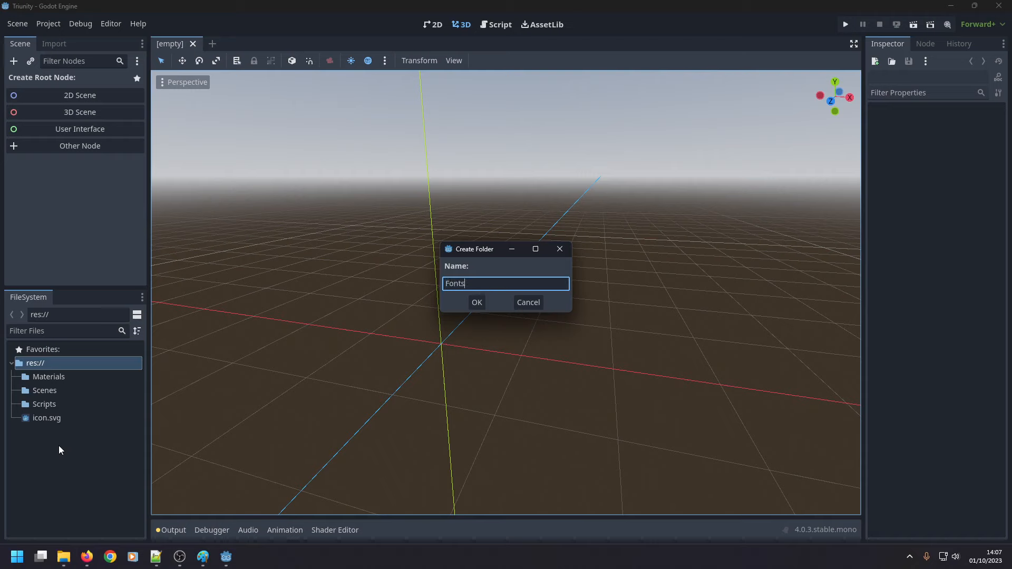
key("Return")
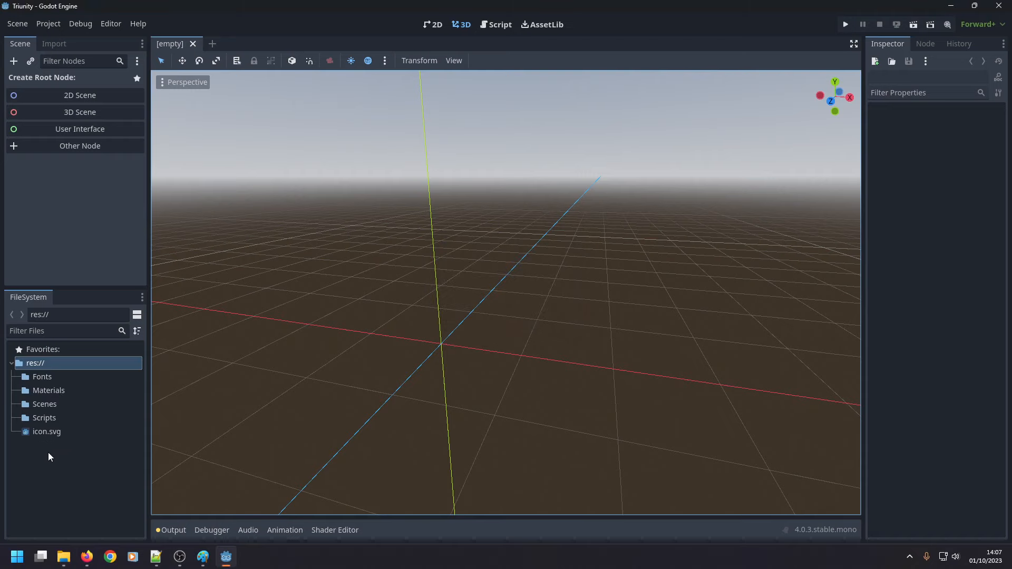
Open the Triunity project folder in File Explorer and move its window clear of the desktop icons.
right_click(54, 454)
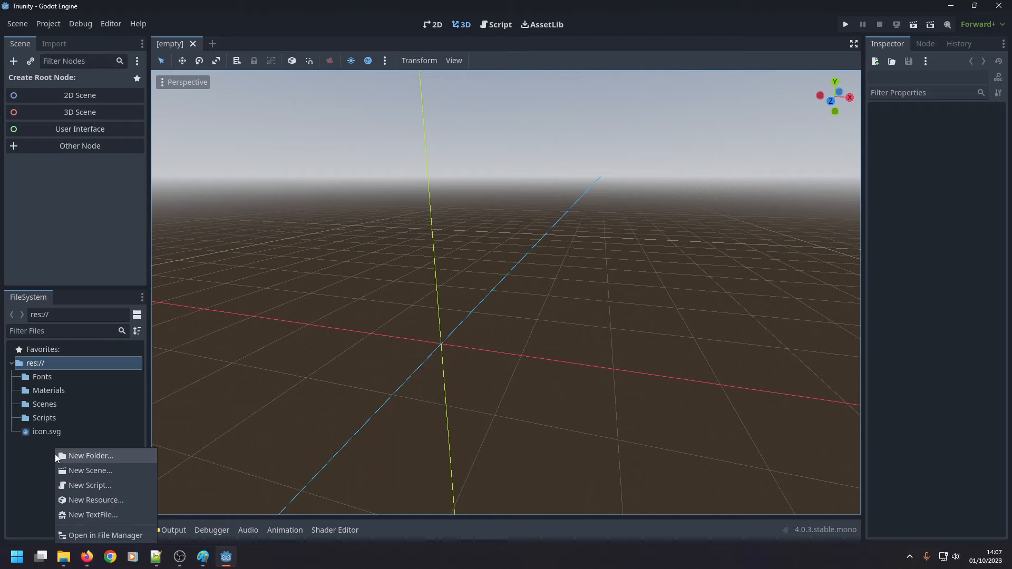
left_click(89, 535)
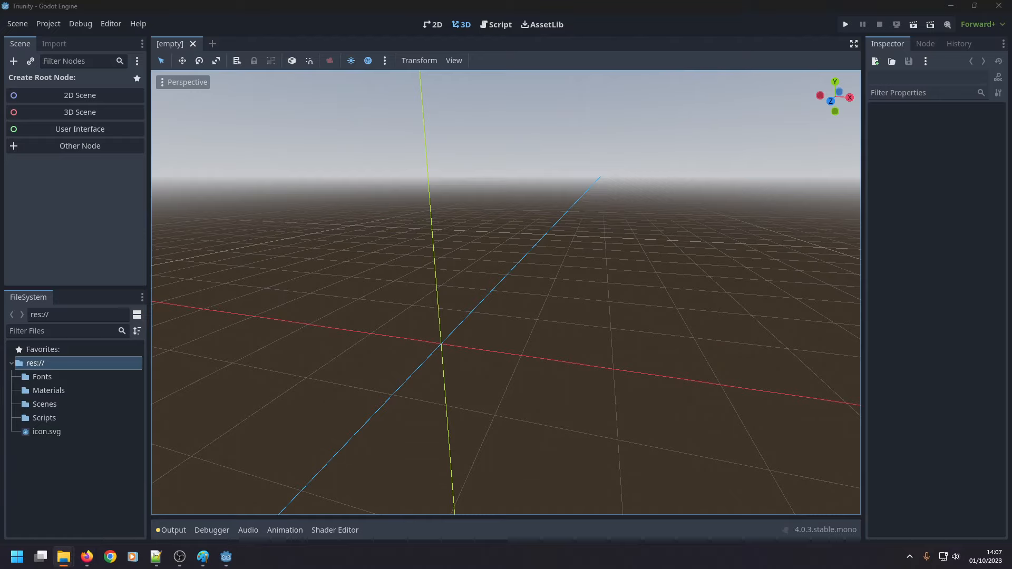
left_click(951, 6)
left_click_drag(886, 125, 478, 94)
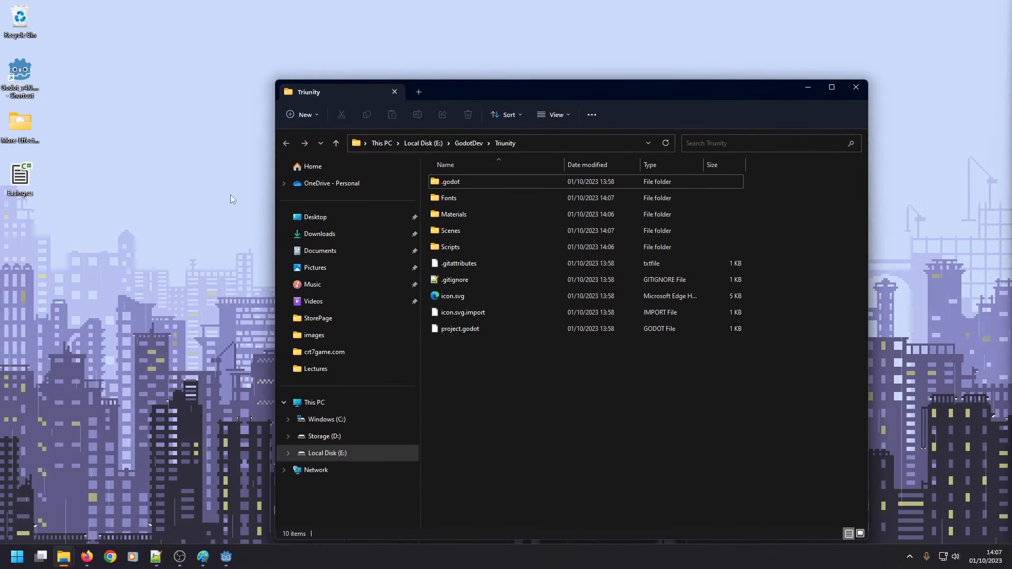
Copy the addons folder from the desktop's More-Effective-Godot-Coroutines-Latest folder into the Triunity project folder.
double_click(20, 124)
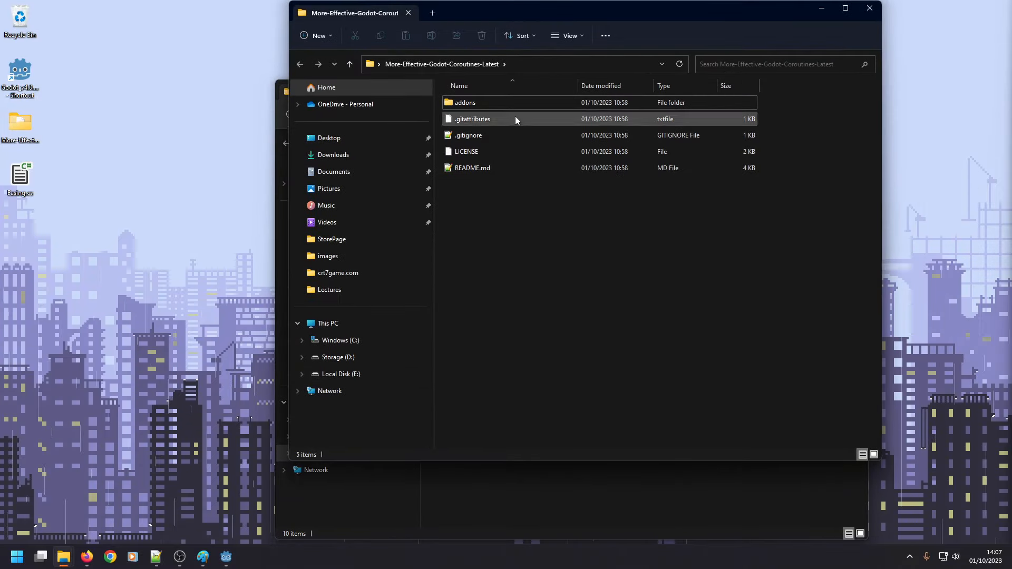
left_click(518, 106)
left_click(822, 8)
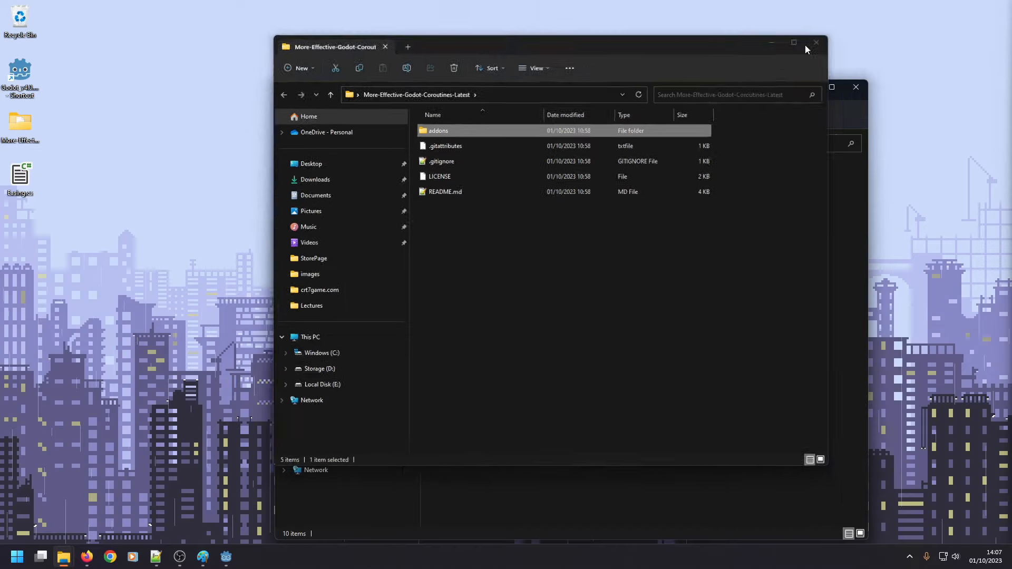
key("ctrl+v")
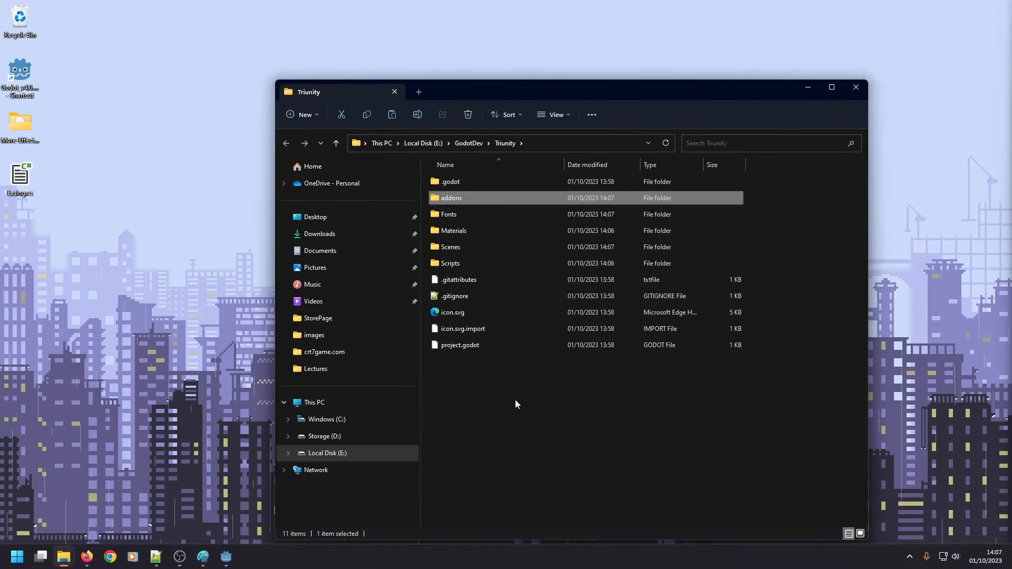
Return to Godot and expand the addons and GDMEC folders to check for the Timing.cs script.
left_click(227, 557)
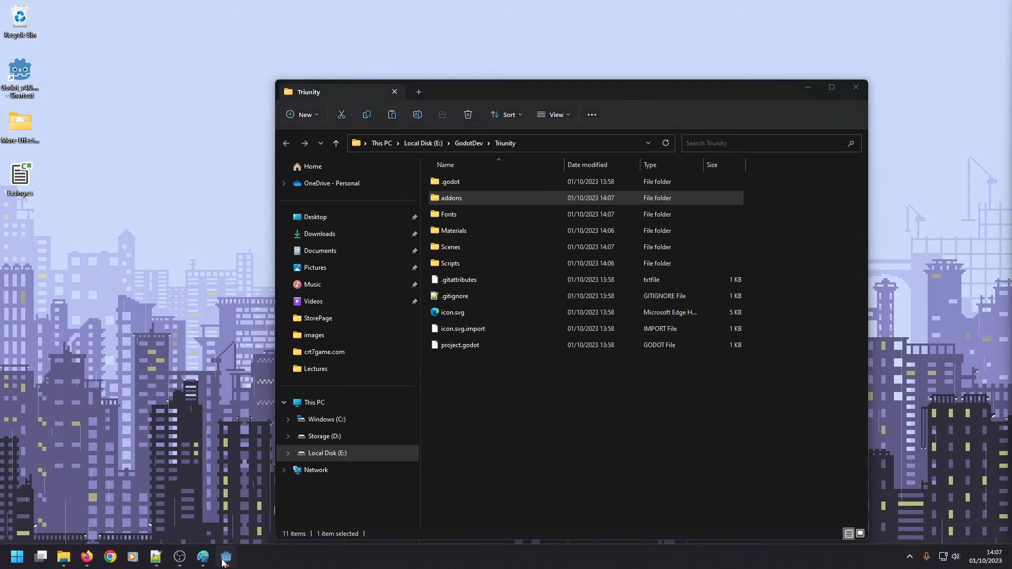
left_click(19, 377)
left_click(24, 391)
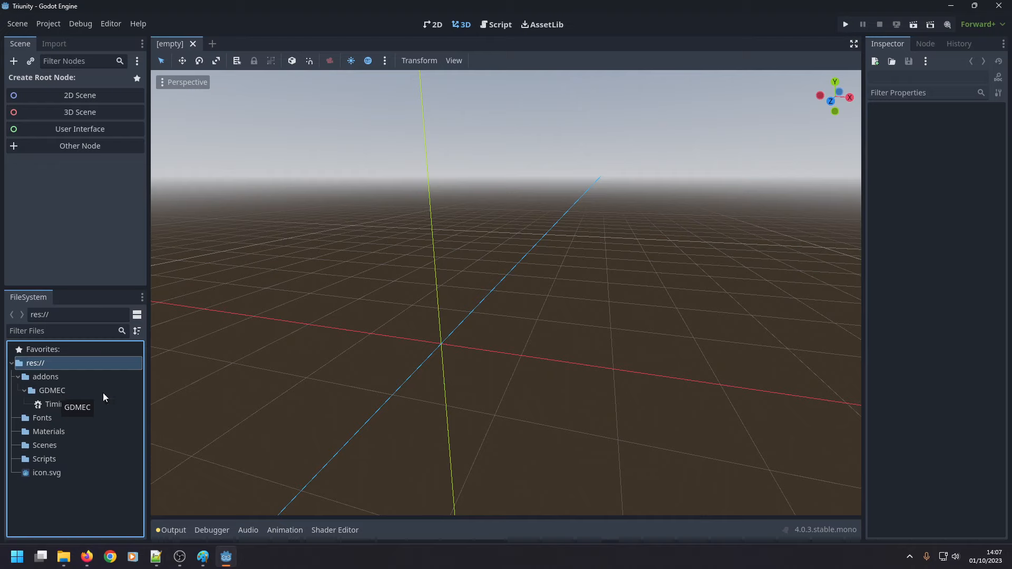
left_click(77, 405)
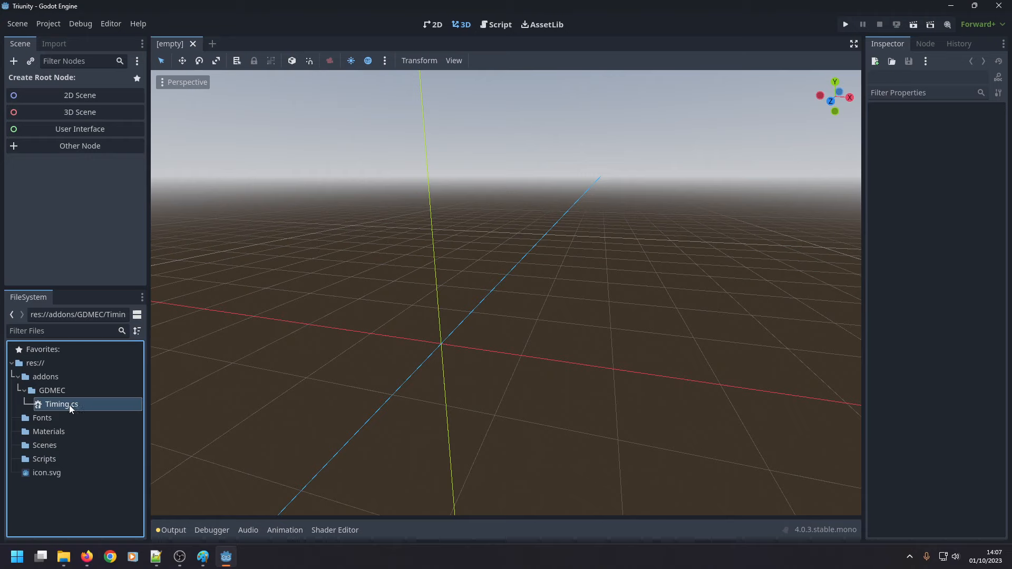
Create a subfolder named Global inside the project's Scripts folder.
left_click(56, 447)
left_click(57, 458)
right_click(44, 460)
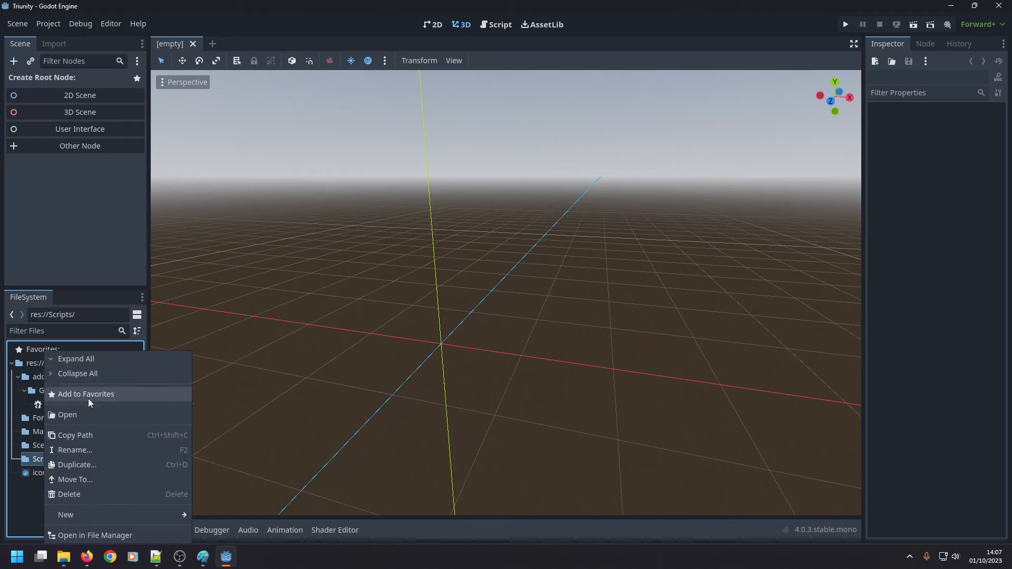
mouse_move(78, 515)
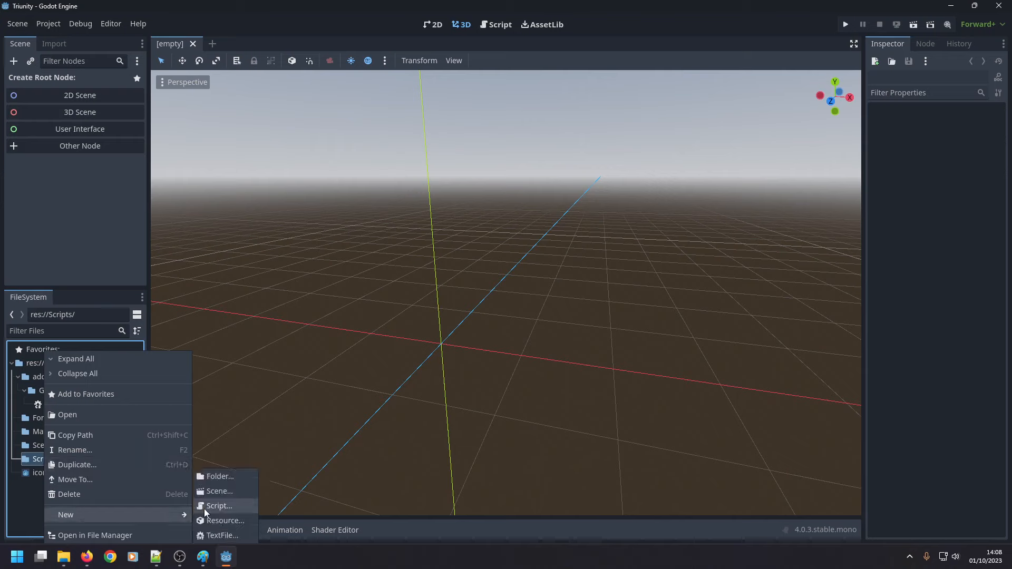
left_click(227, 477)
type("Global")
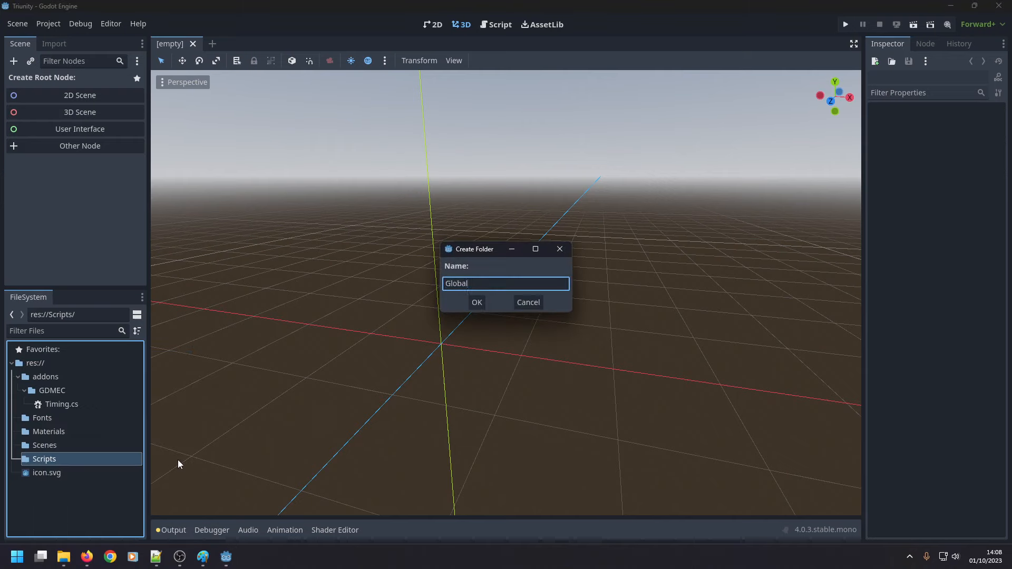
key("Return")
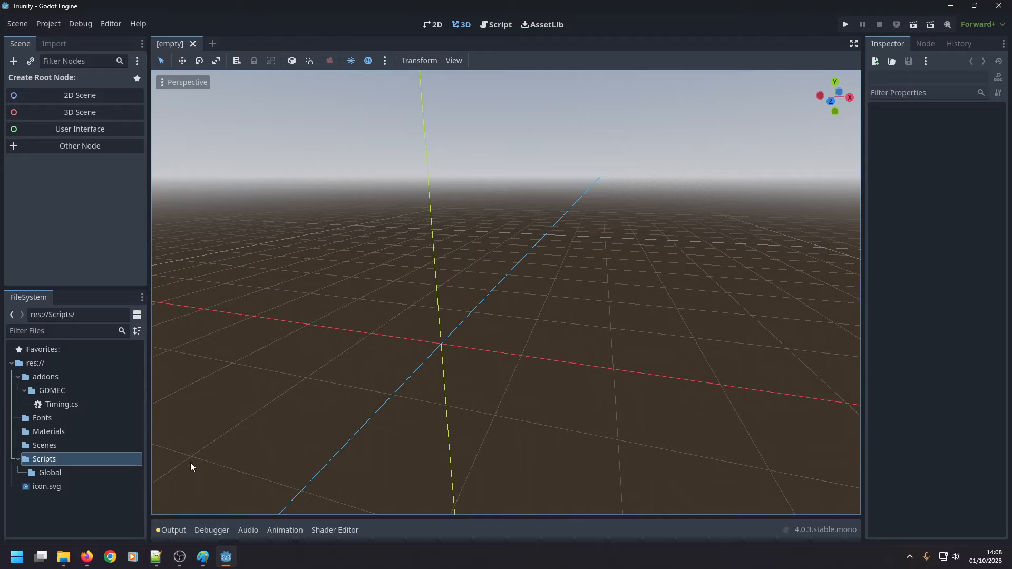
Switch to File Explorer and copy Easing.cs from the desktop into the project's Scripts/Global folder.
left_click(952, 6)
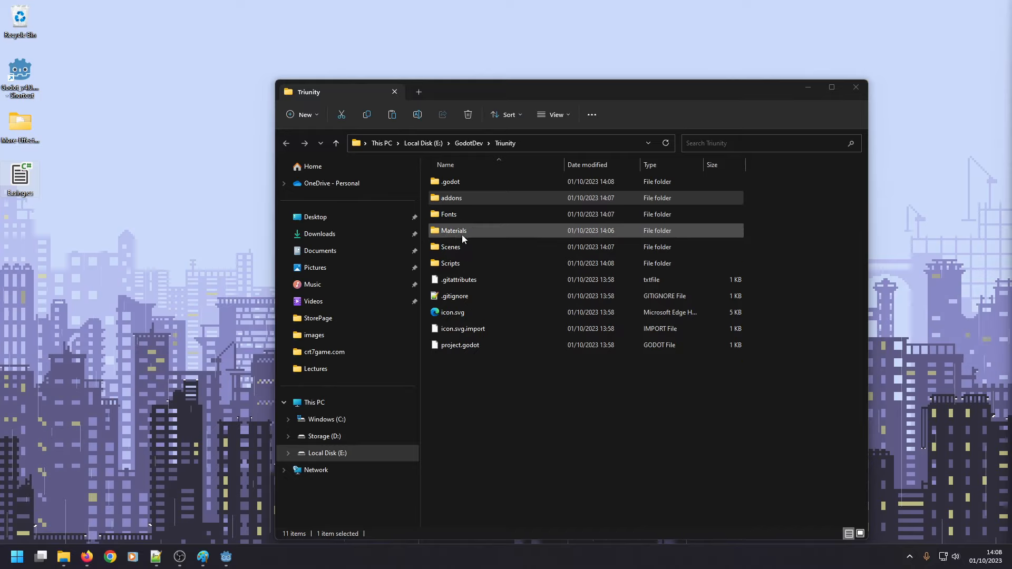
double_click(457, 263)
double_click(450, 181)
left_click_drag(20, 179, 476, 266)
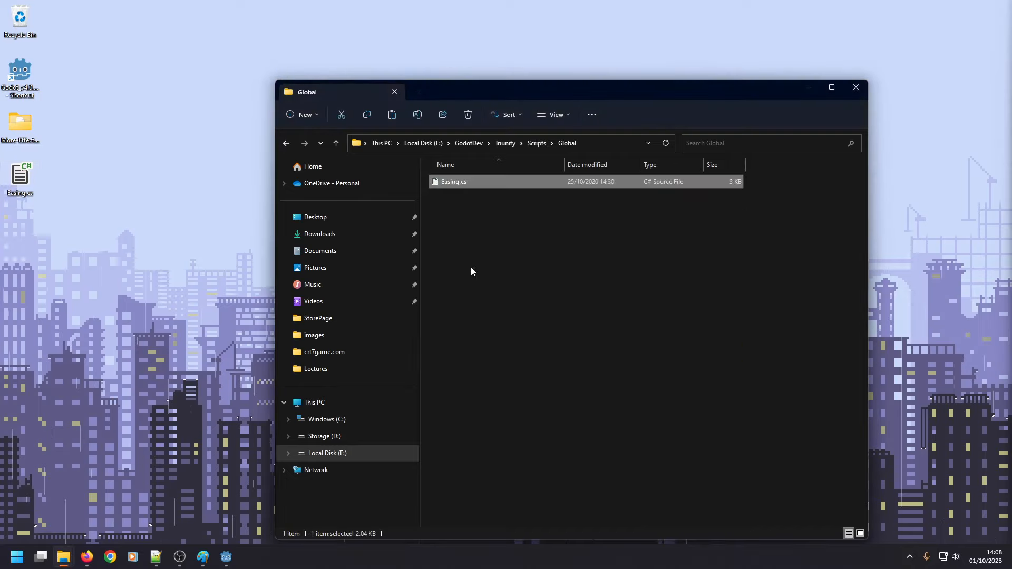
Return to Godot and expand the Global folder to check for Easing.cs.
left_click(807, 87)
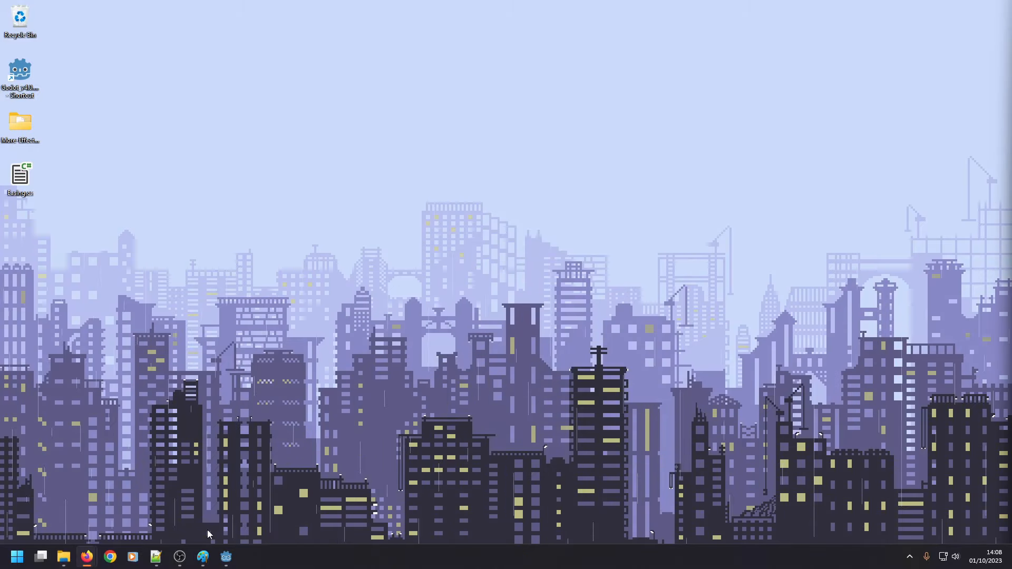
left_click(226, 557)
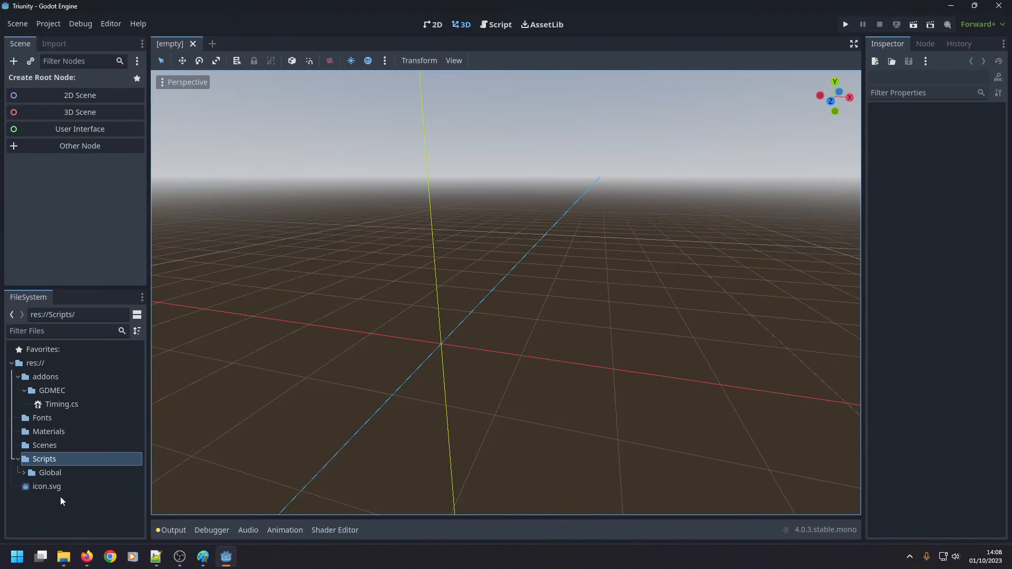
left_click(24, 472)
Look through the Dotnet Editor and Build sections of the editor settings, leaving the settings closed at the end.
left_click(1004, 29)
left_click(944, 40)
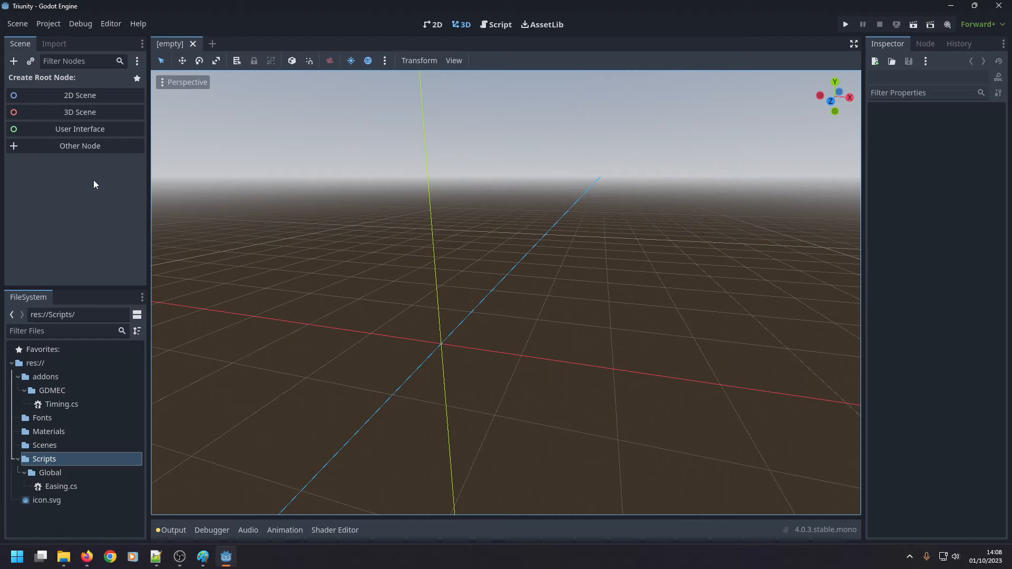
left_click(104, 24)
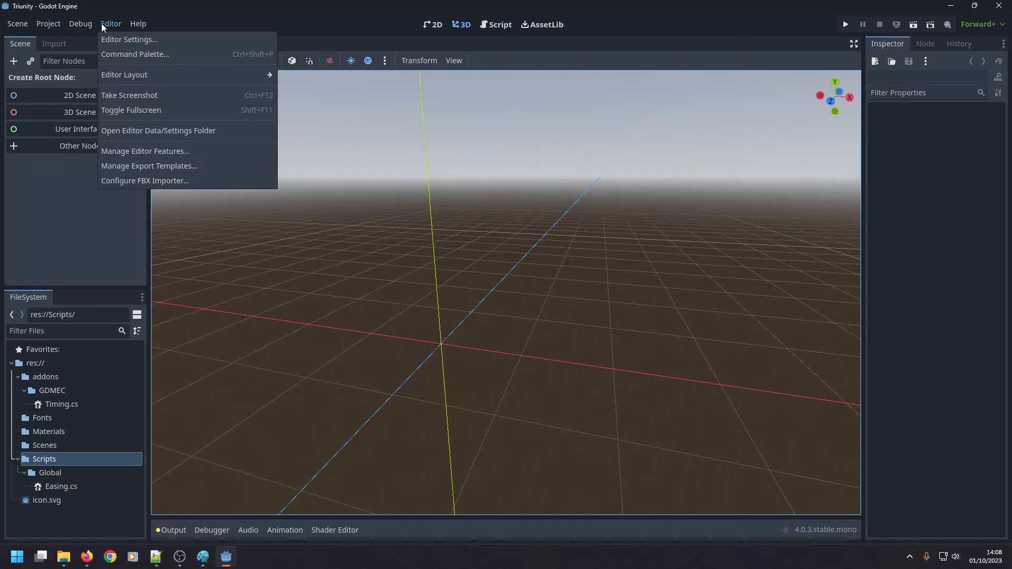
left_click(112, 39)
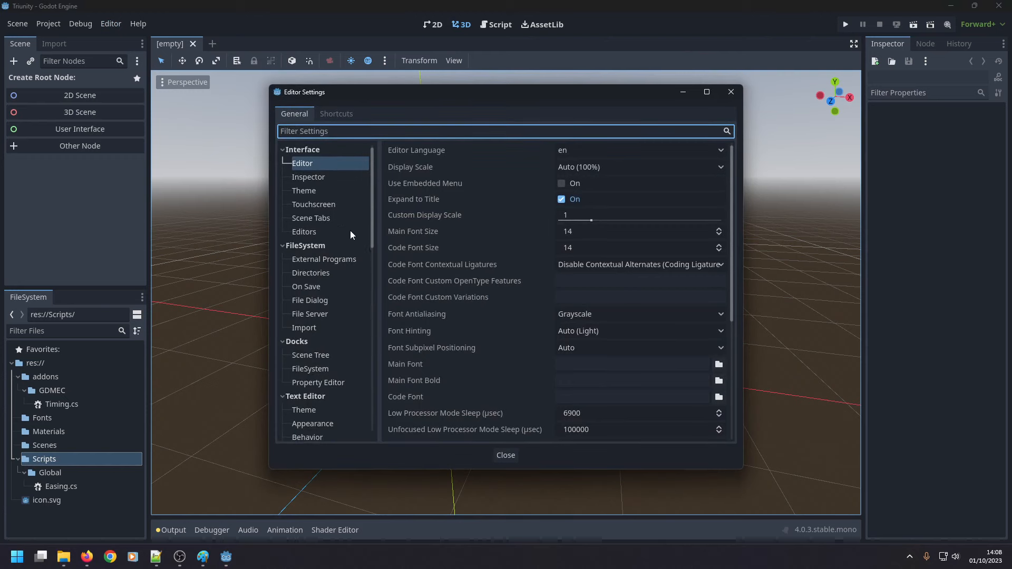
scroll(348, 235, "down", 10)
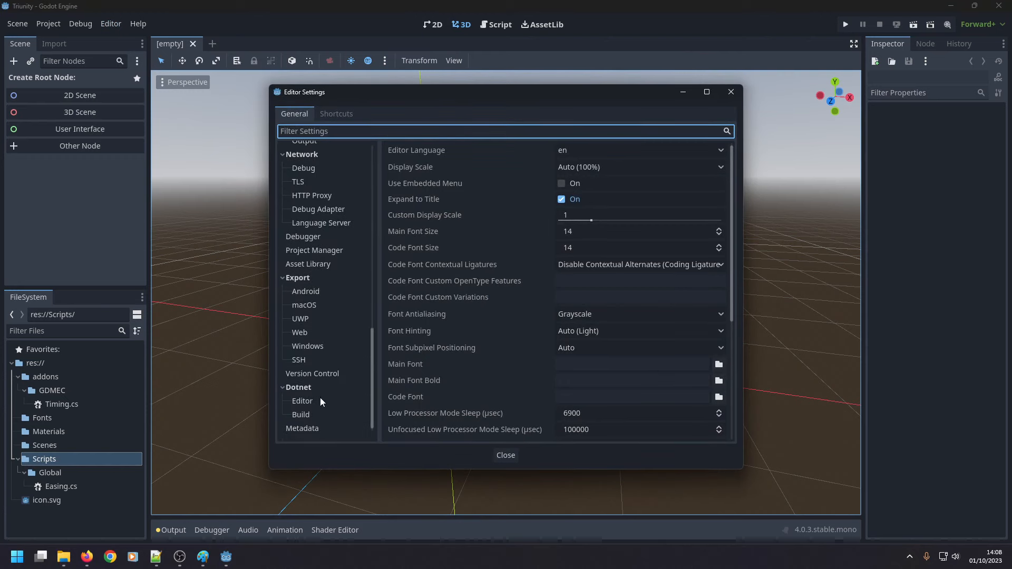
left_click(322, 400)
left_click(321, 417)
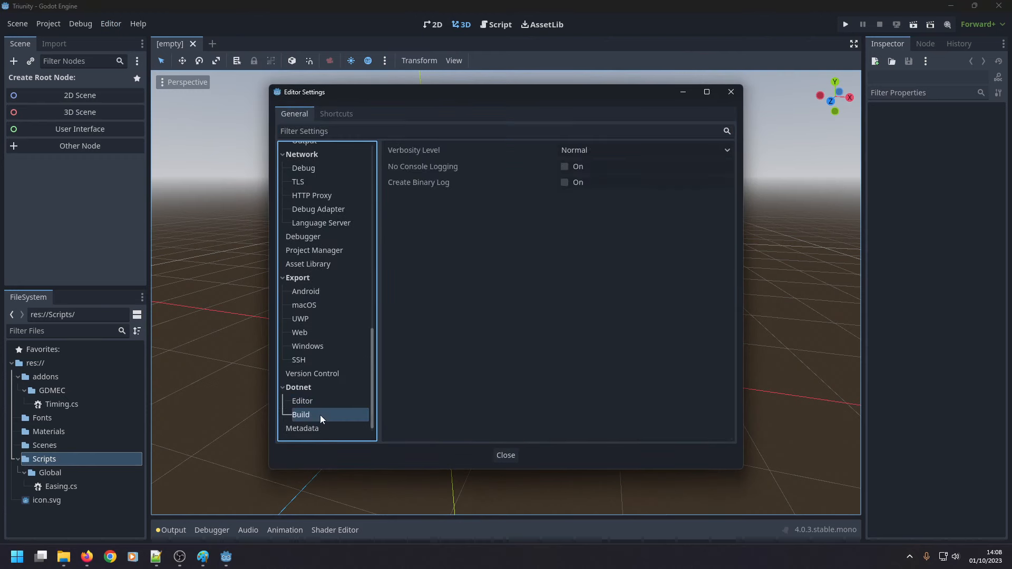
left_click(731, 91)
Try to run the project, cancelling the main scene selection.
left_click(846, 24)
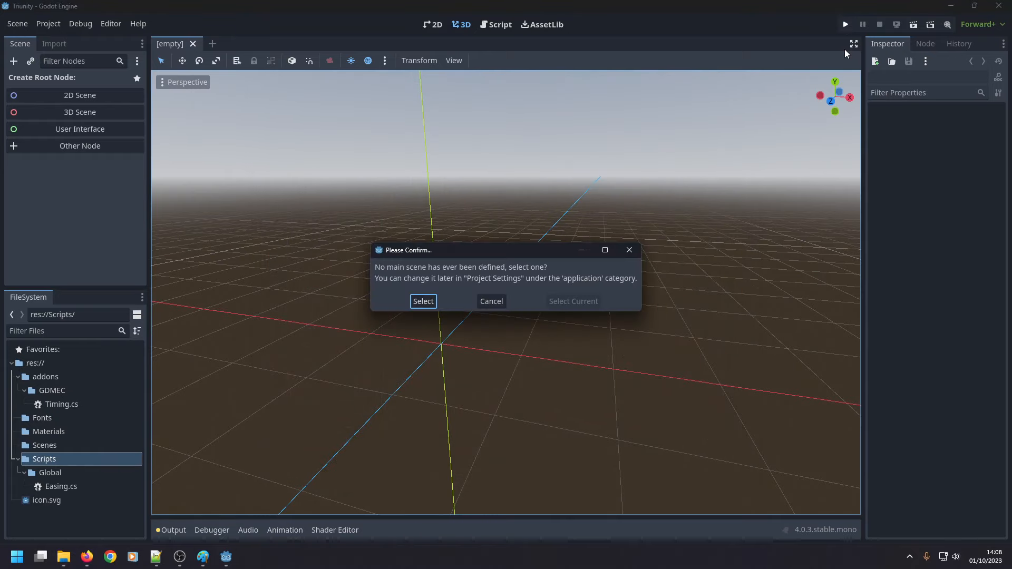
left_click(496, 300)
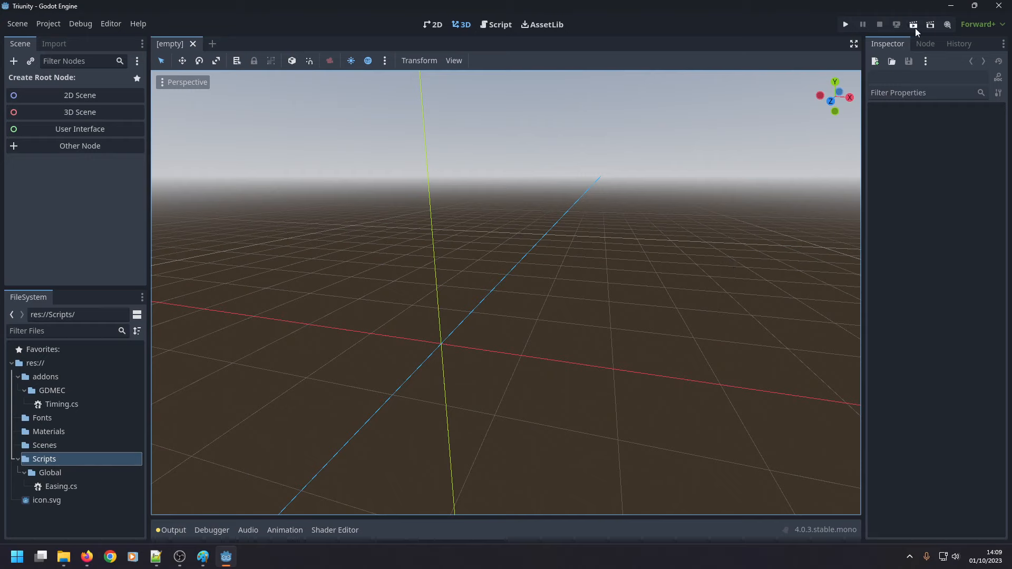
Try opening Easing.cs from the Global folder in Visual Studio, return to Godot and close Visual Studio.
left_click(55, 488)
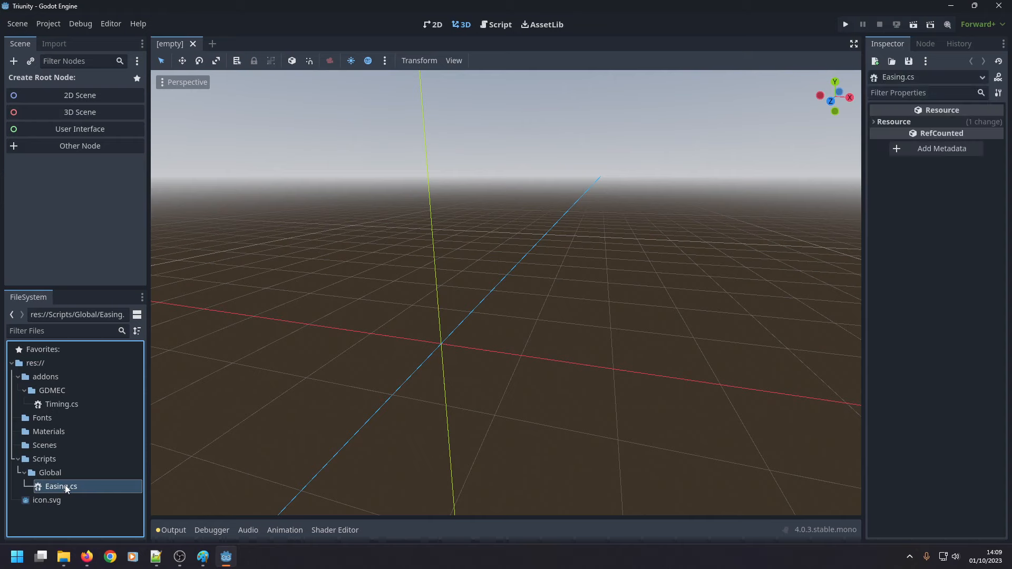
double_click(65, 485)
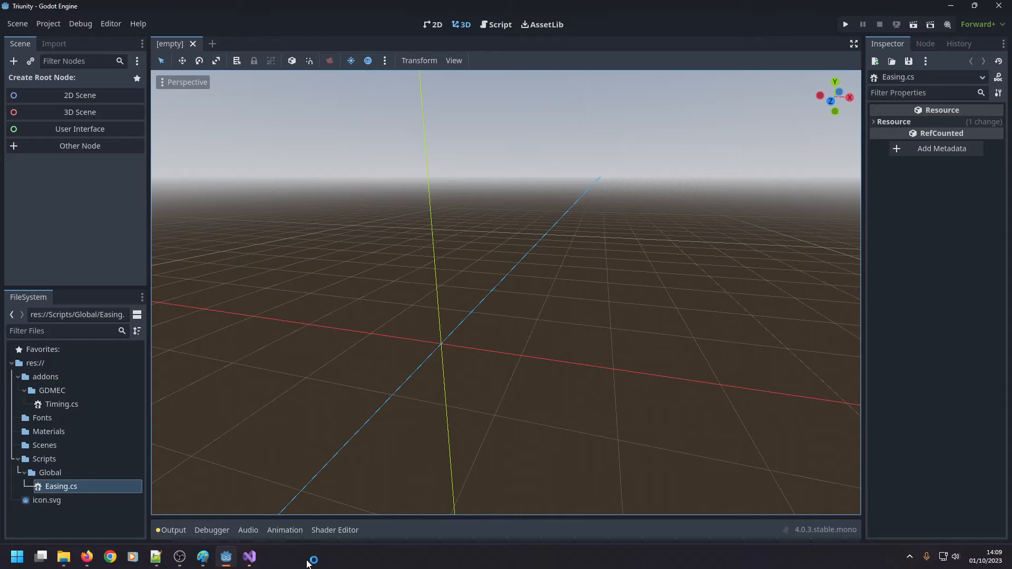
left_click(255, 559)
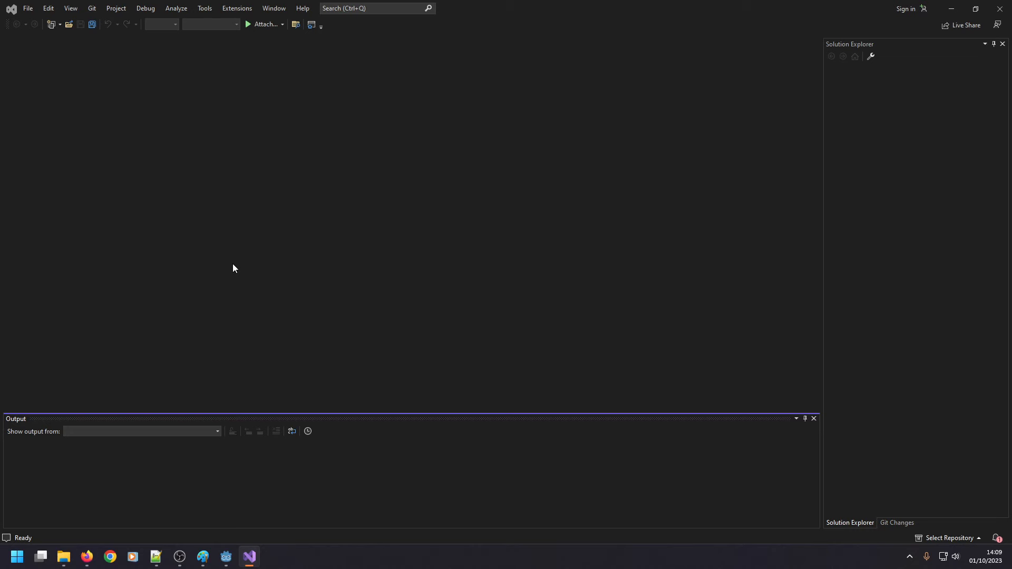
left_click(227, 560)
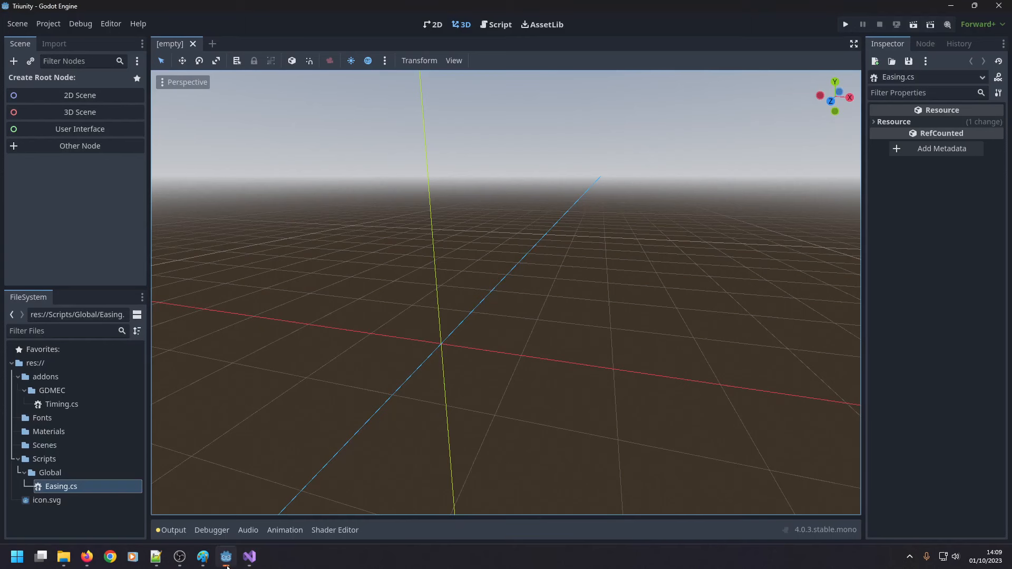
left_click(62, 488)
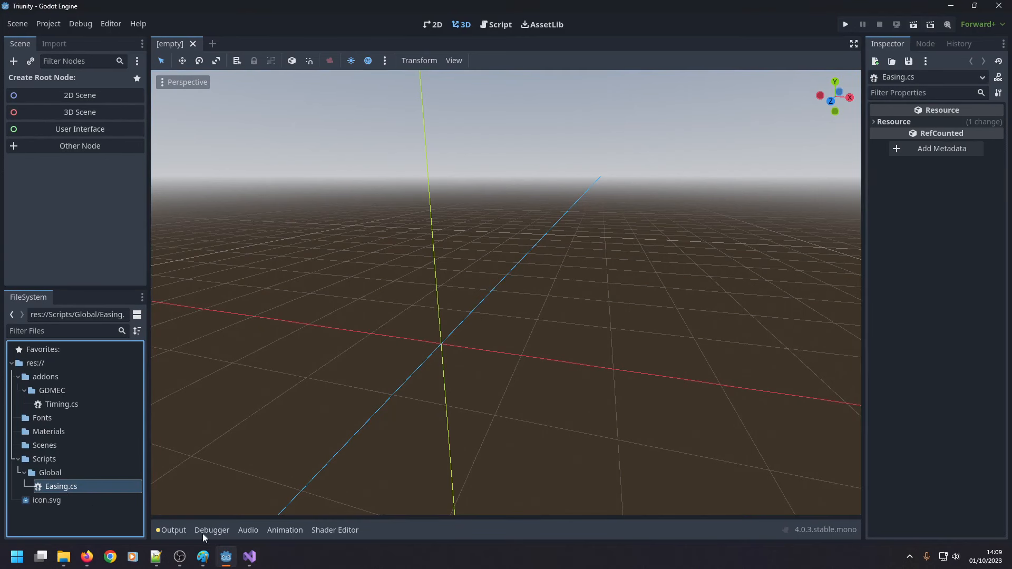
mouse_move(249, 557)
left_click(239, 466)
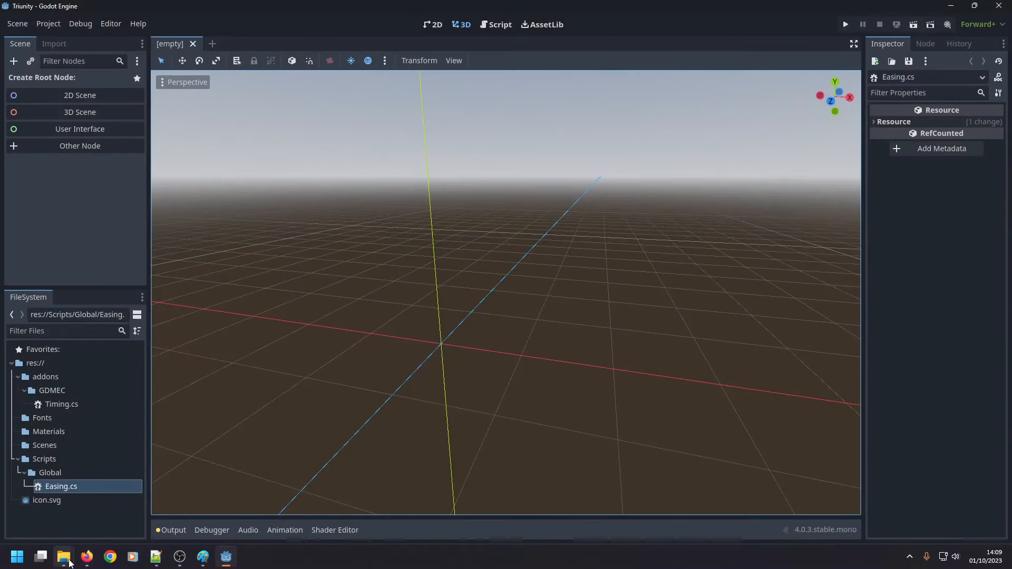
Switch to File Explorer and compare the Triunity project folder with squash_the_creeps_start_1.1.0, checking for .csproj and .sln files.
mouse_move(63, 557)
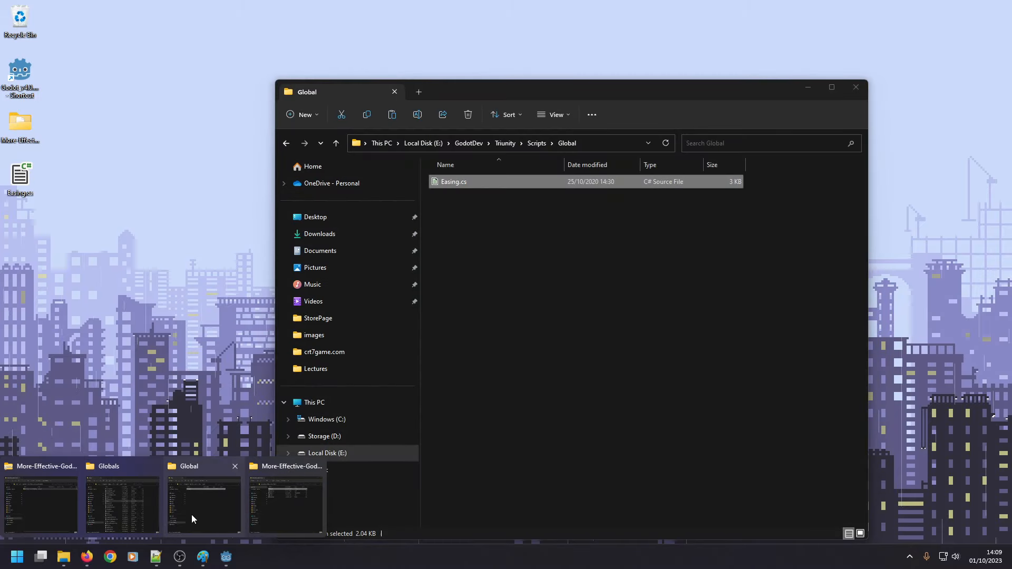
left_click(191, 515)
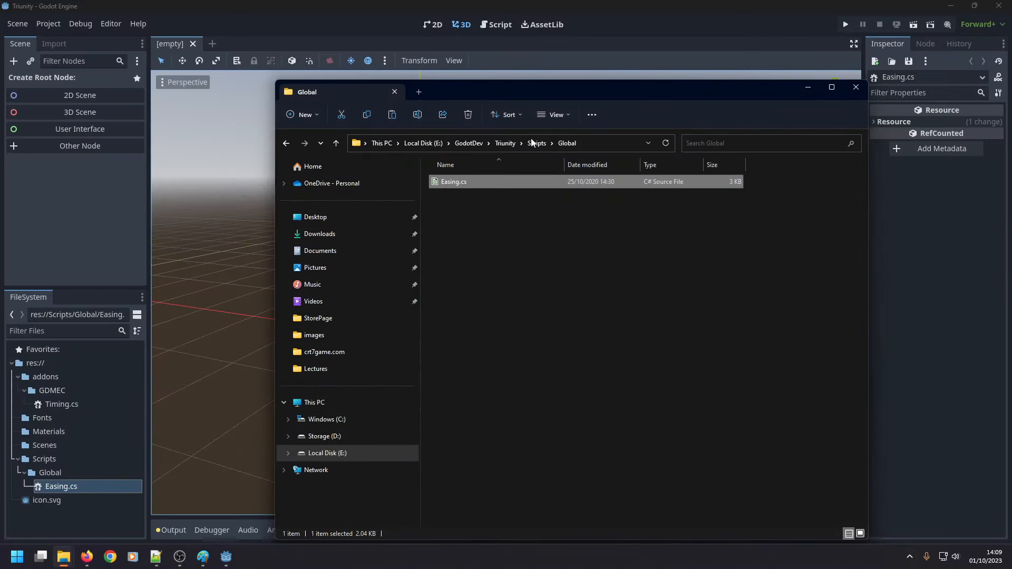
left_click(506, 143)
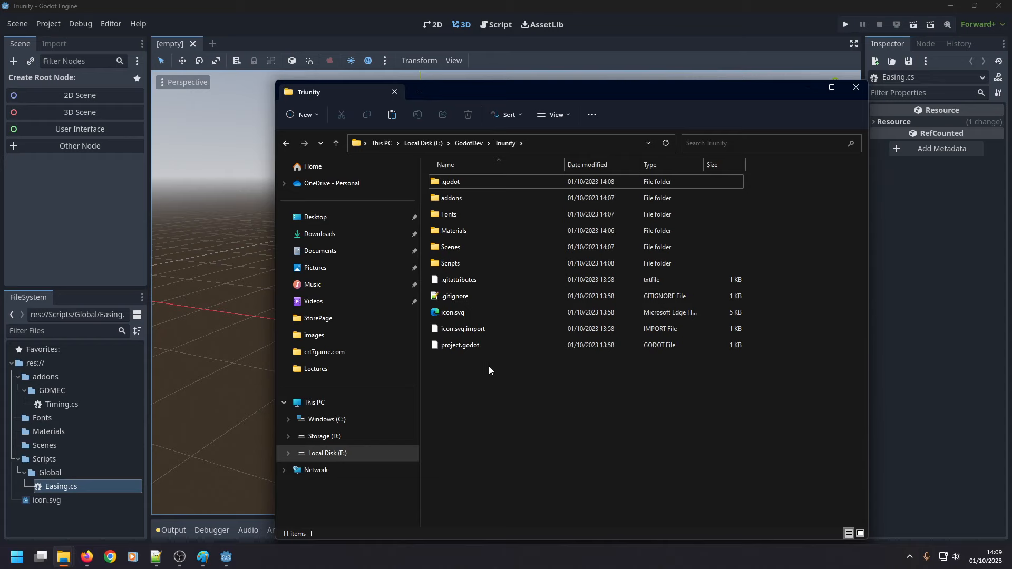
left_click(469, 143)
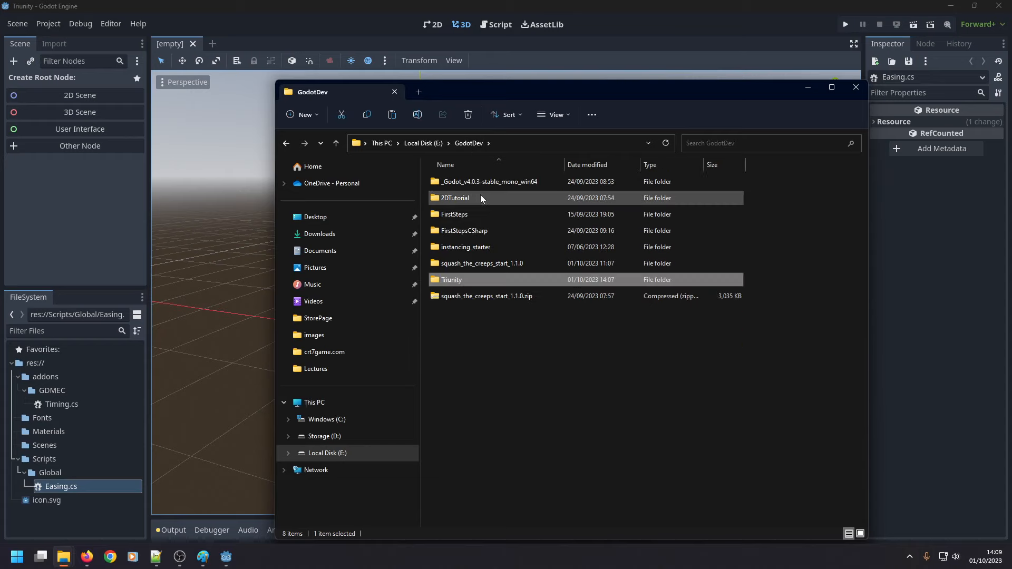
double_click(483, 264)
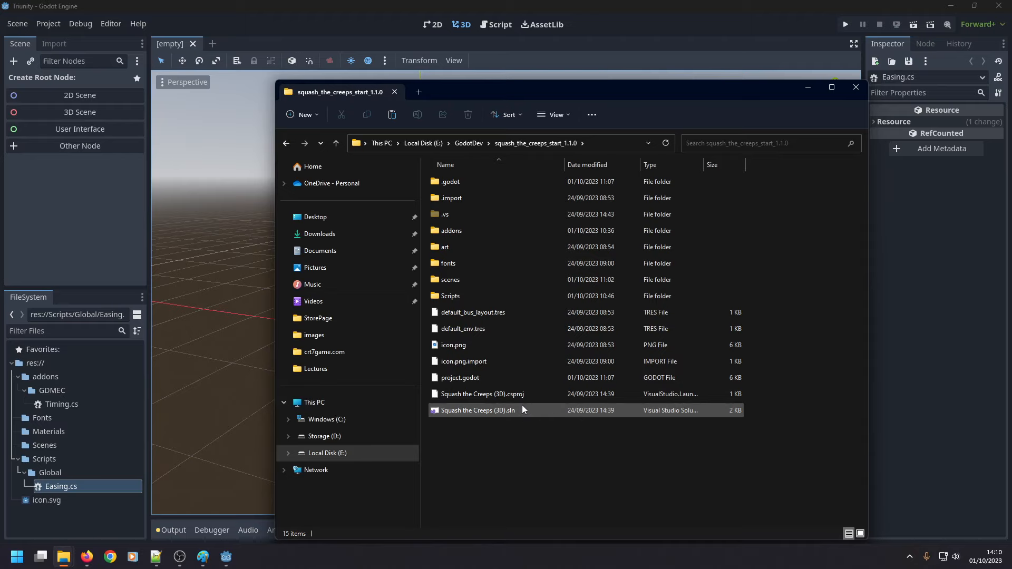
key("alt+Tab")
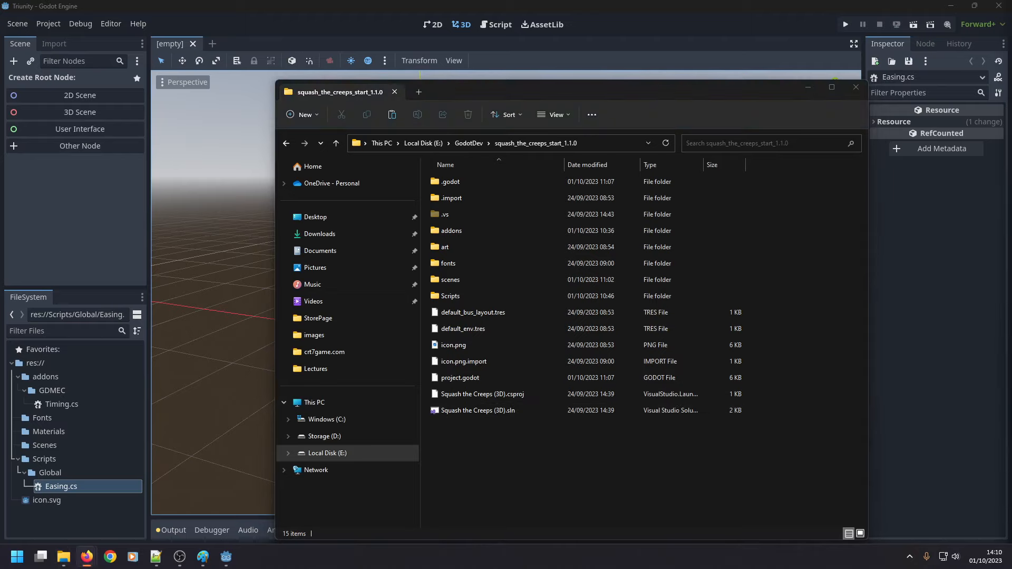
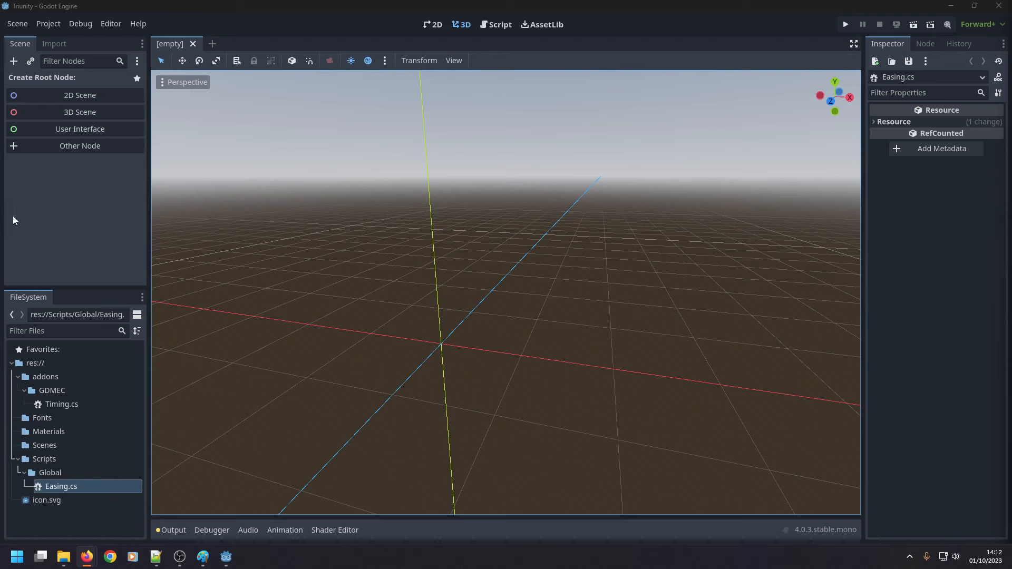
Create a 3D scene root node and attach a new C# script to it at res://Node3D.cs.
left_click(76, 110)
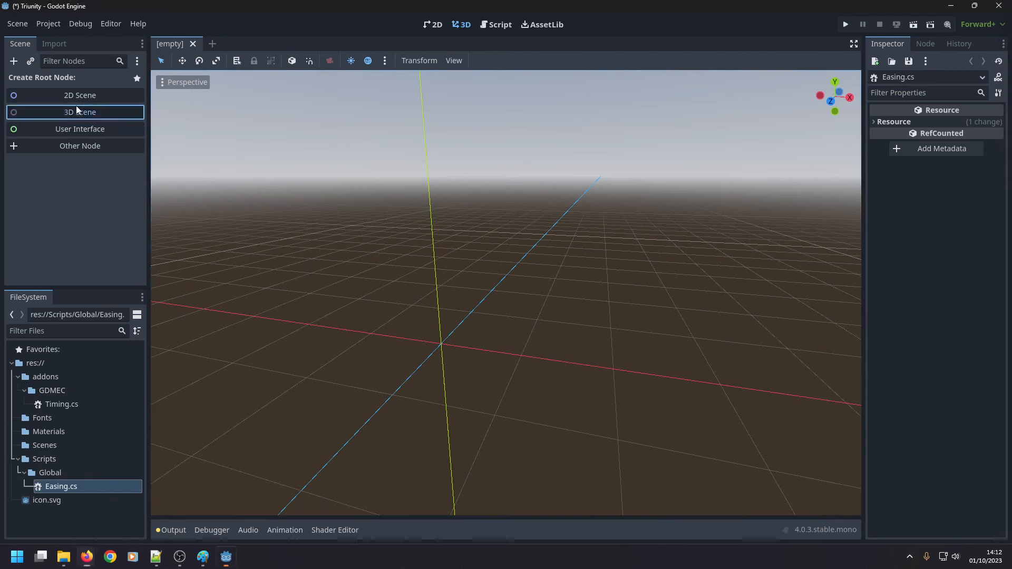
right_click(53, 80)
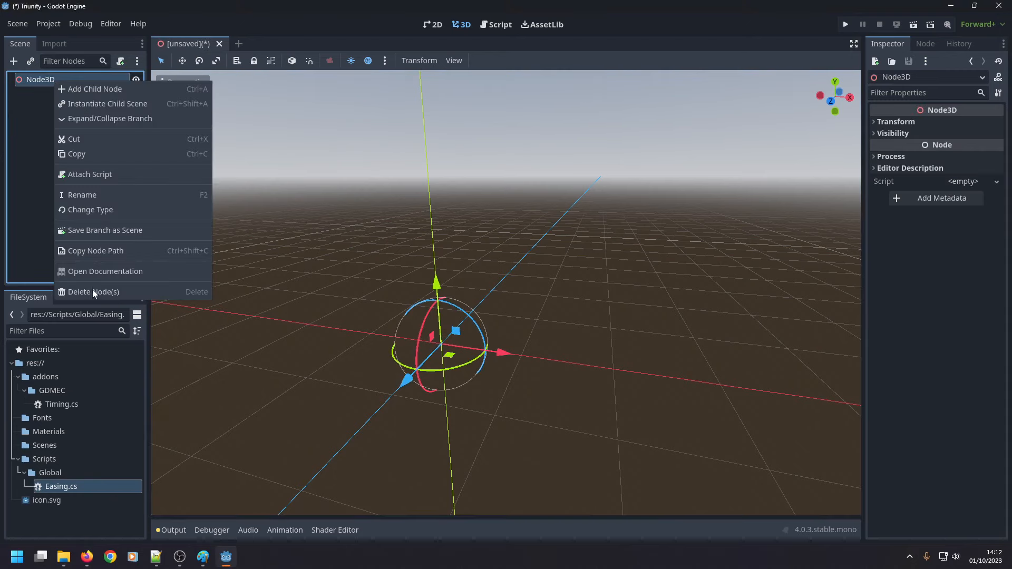
left_click(99, 174)
left_click(488, 181)
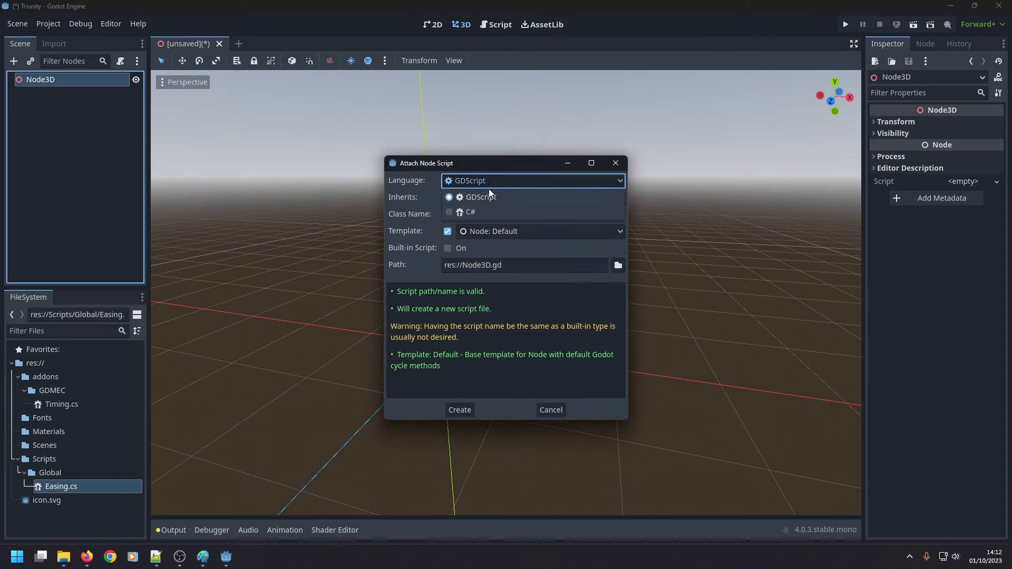
left_click(478, 216)
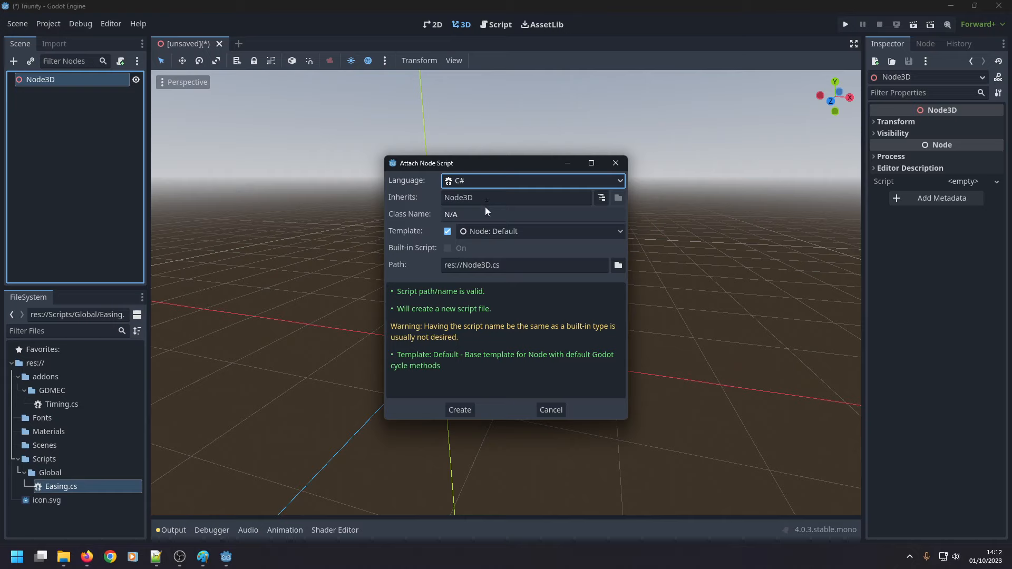
left_click(486, 201)
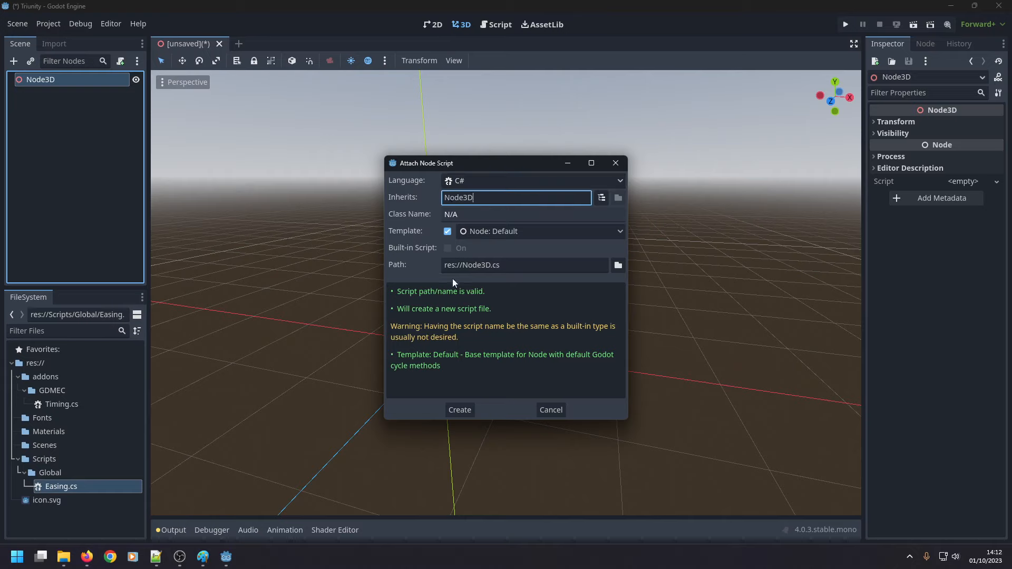
left_click(467, 213)
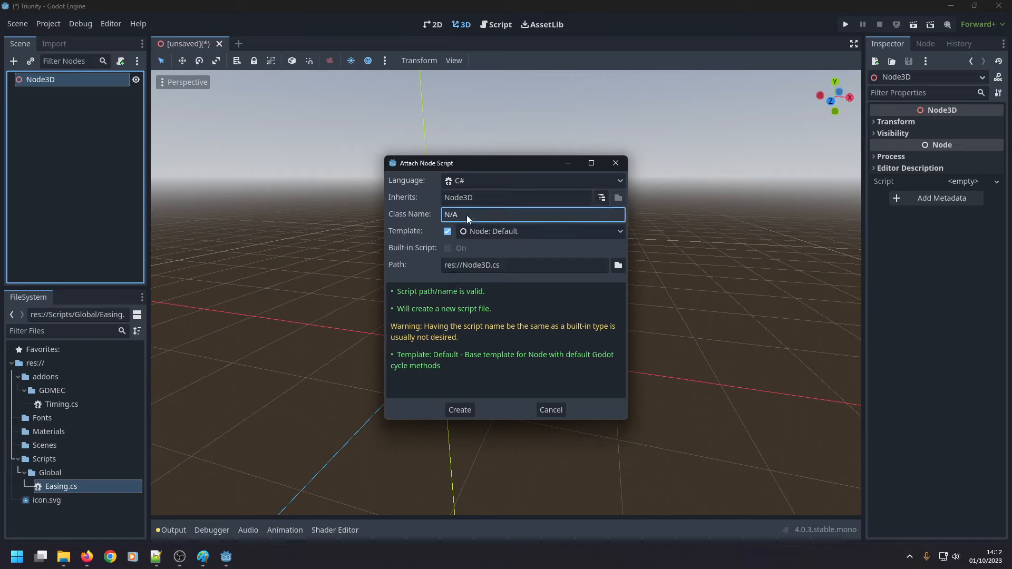
left_click(460, 410)
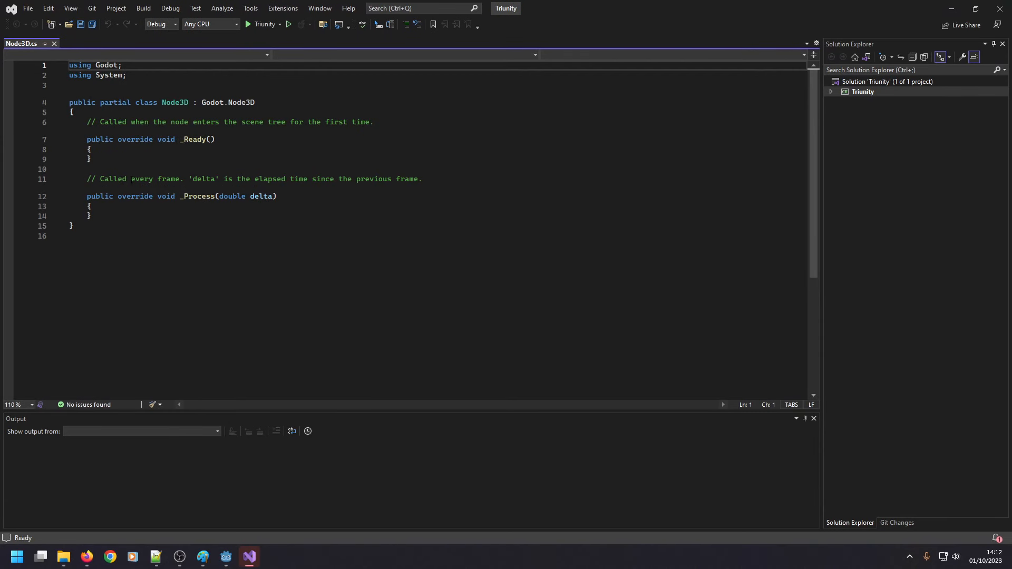
Check the Triunity project folder in File Explorer for .csproj and .sln files, then close Visual Studio and the folder window.
mouse_move(72, 563)
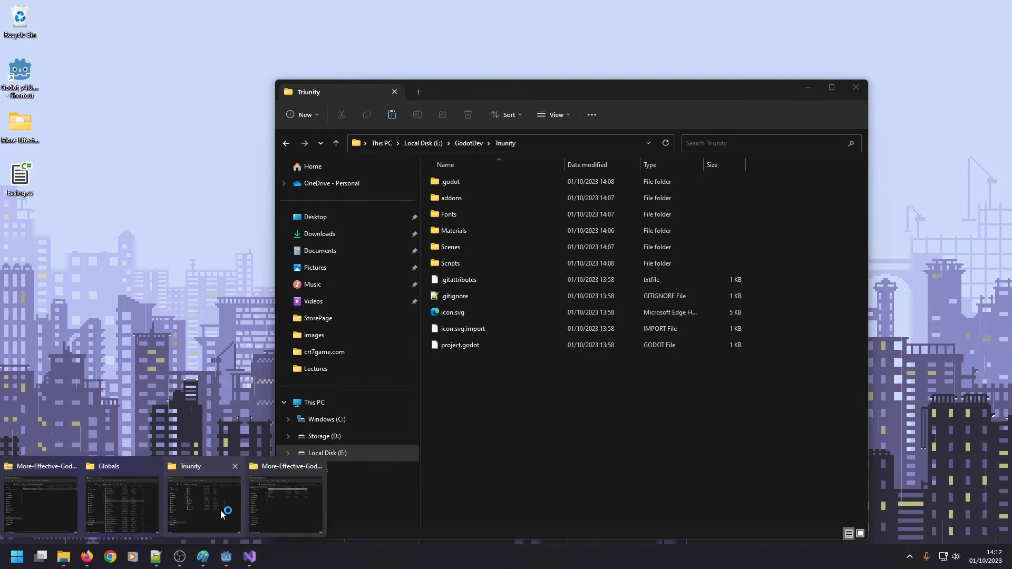
left_click(220, 510)
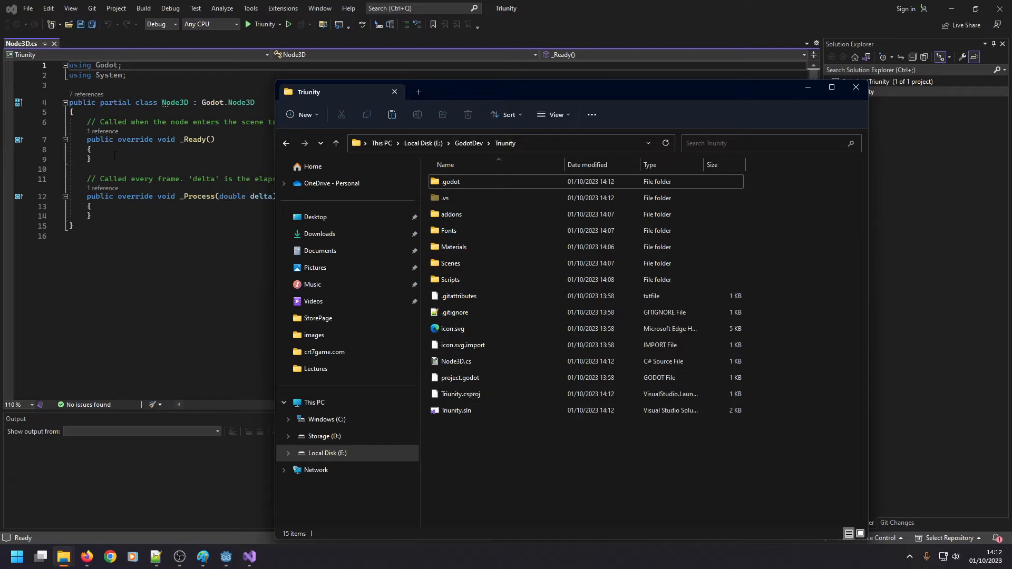
left_click(1000, 8)
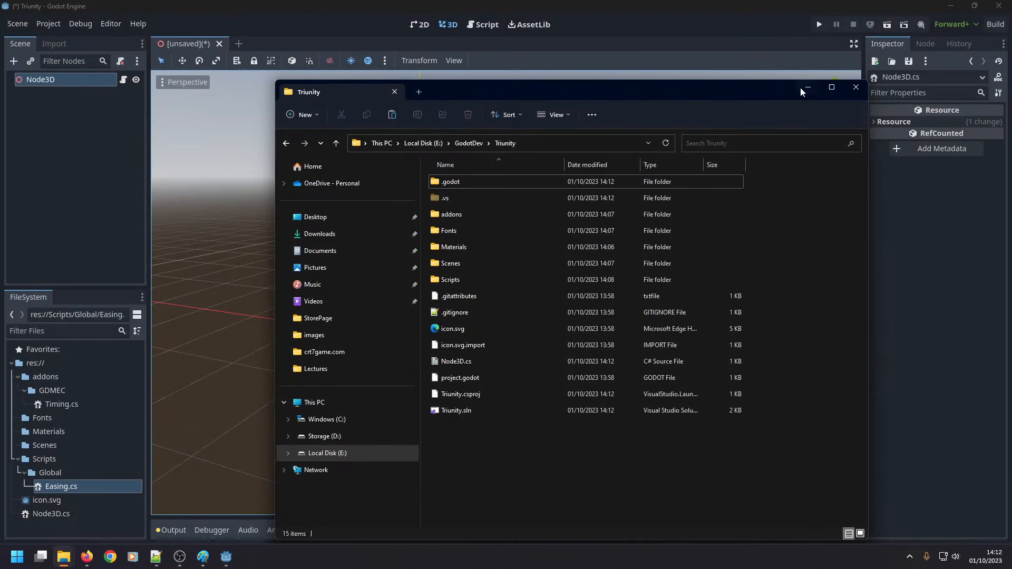
left_click(855, 92)
Build the C# project solution, widen the list of build errors and dismiss the build dialog.
left_click(994, 26)
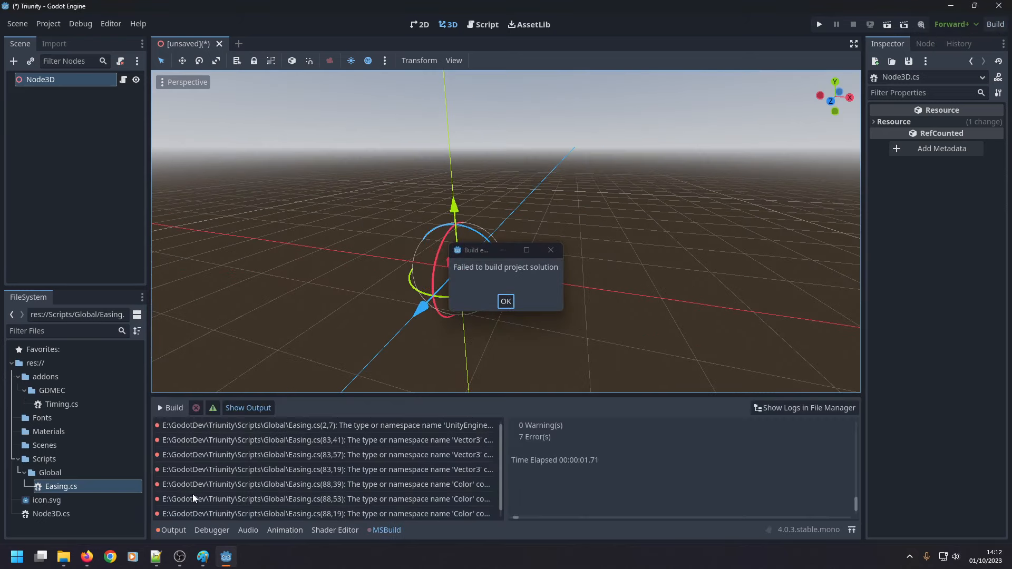
left_click_drag(507, 449, 751, 444)
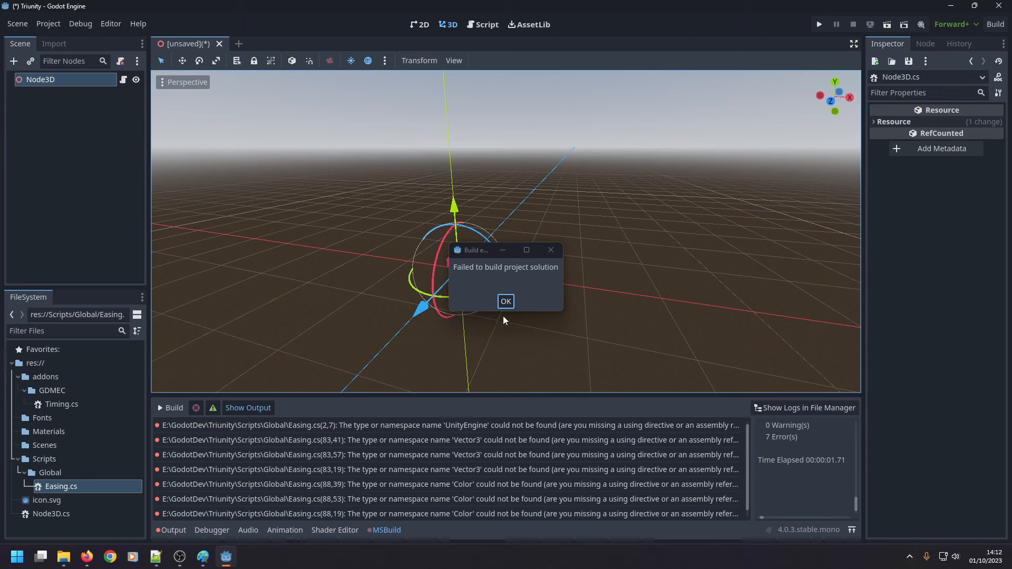
left_click(506, 303)
Open Easing.cs in Visual Studio and delete the using UnityEngine line and blank lines above the Easing class.
double_click(73, 492)
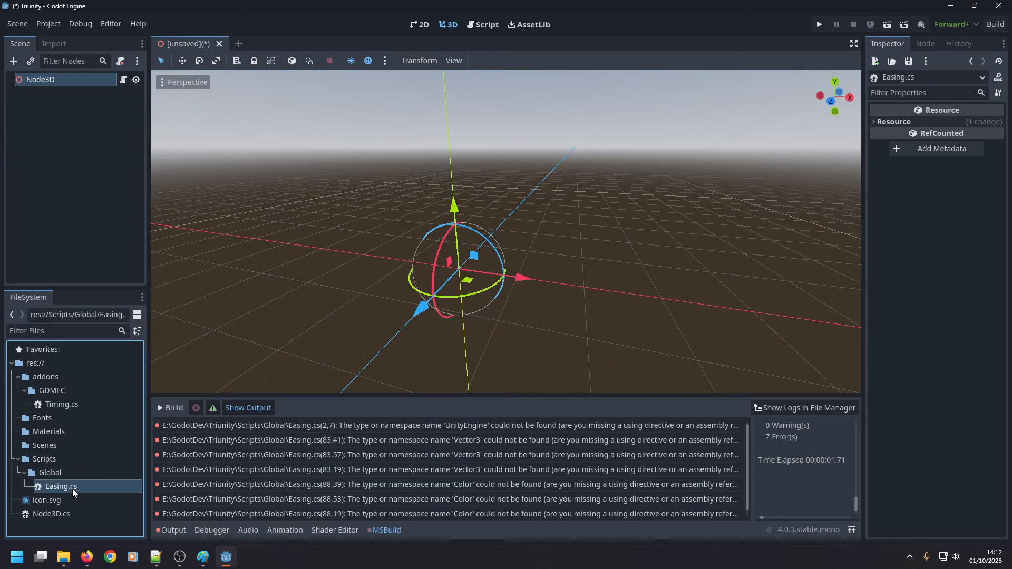
left_click(250, 557)
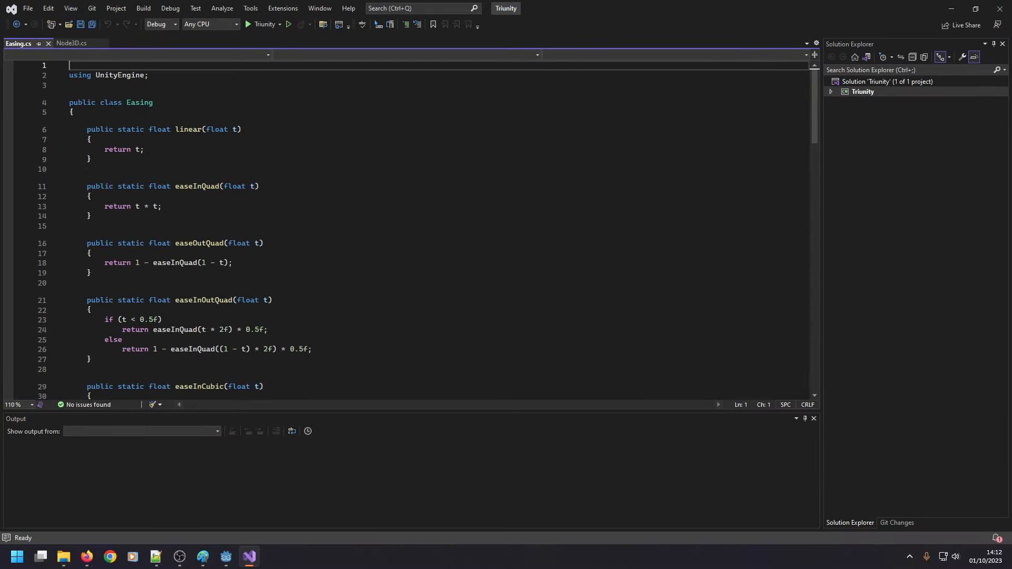
left_click(98, 85)
key("shift+Up")
key("BackSpace")
key("BackSpace")
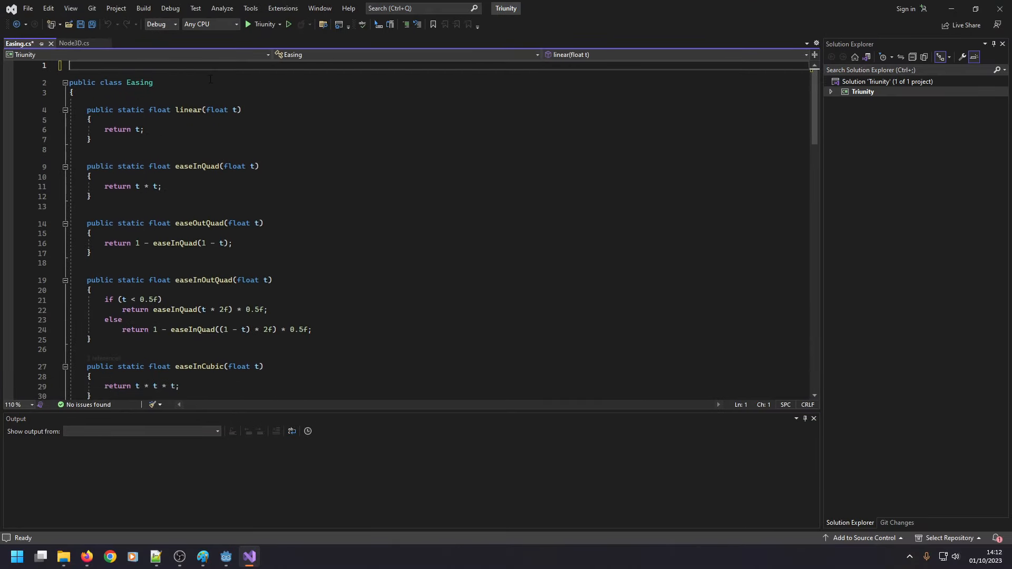
key("Delete")
Comment out both the Vector3 and Color CorrectedLerp functions at the end of the Easing class with /* and */.
scroll(149, 156, "down", 20)
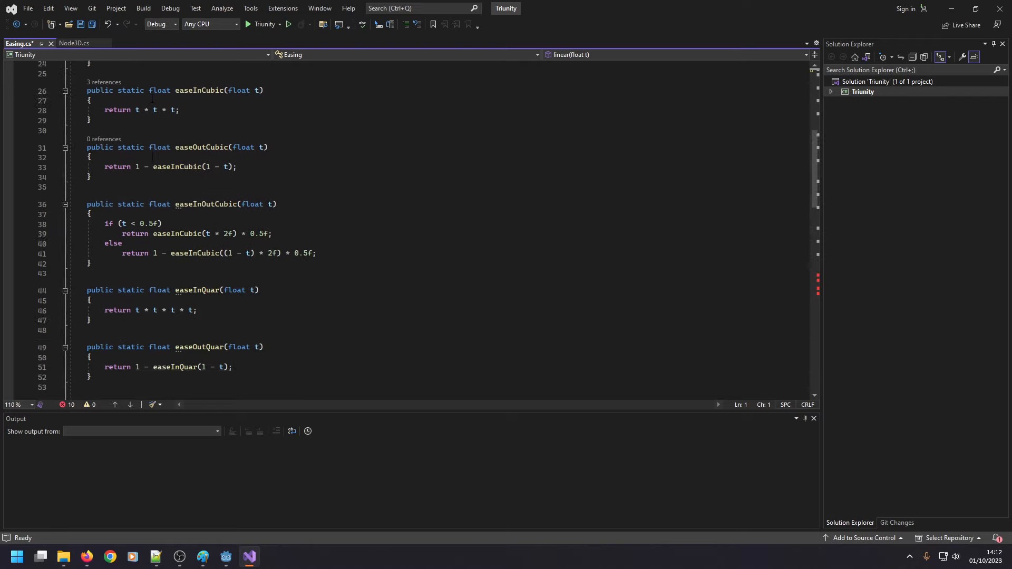
scroll(149, 156, "down", 2)
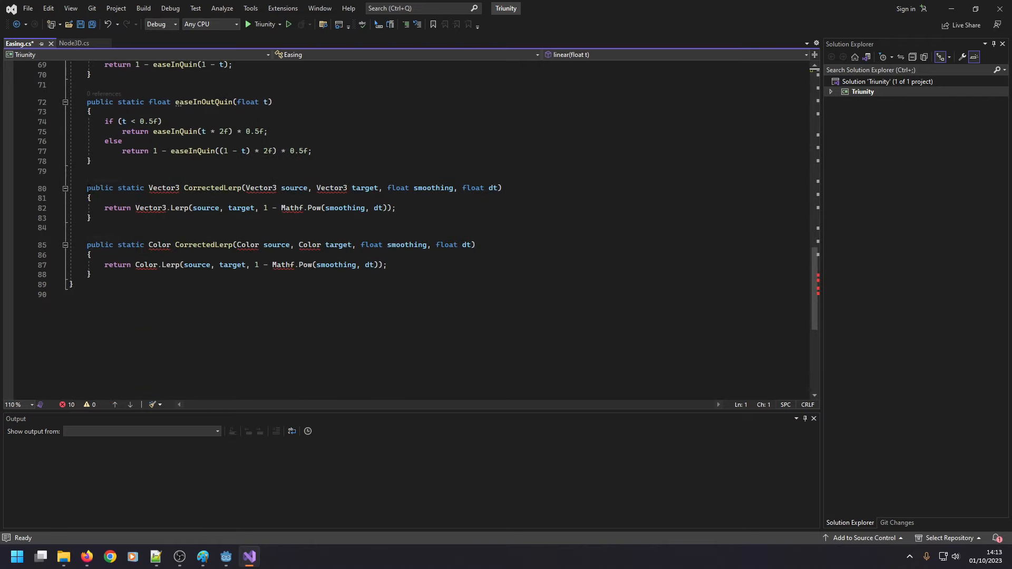
left_click(87, 188)
type("/*")
left_click(138, 275)
type("*/")
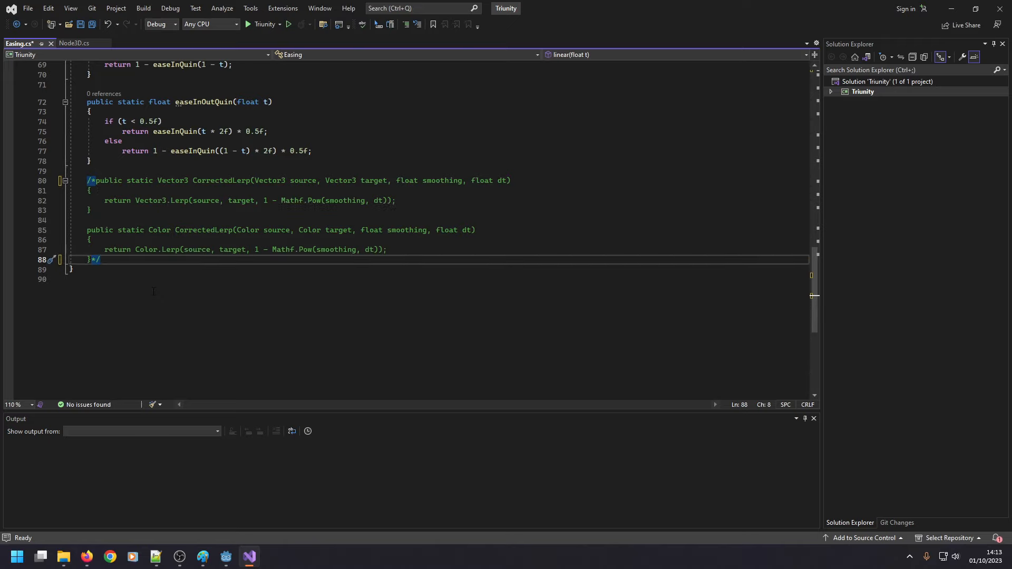
scroll(149, 301, "up", 20)
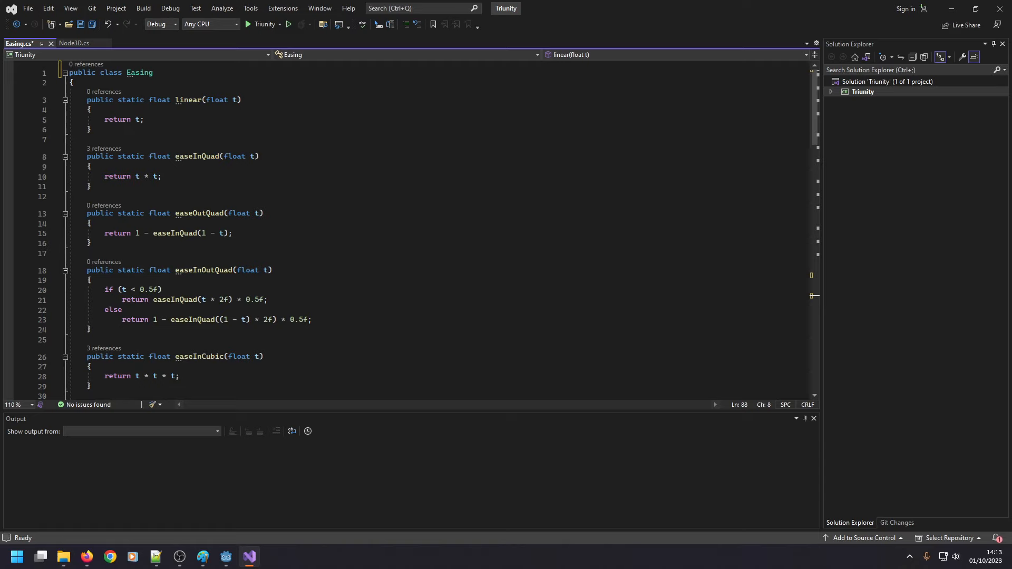
Switch to Firefox and examine the easing curves on easings.net, its GitHub repository and the repository's scripts folder.
key("alt+Tab")
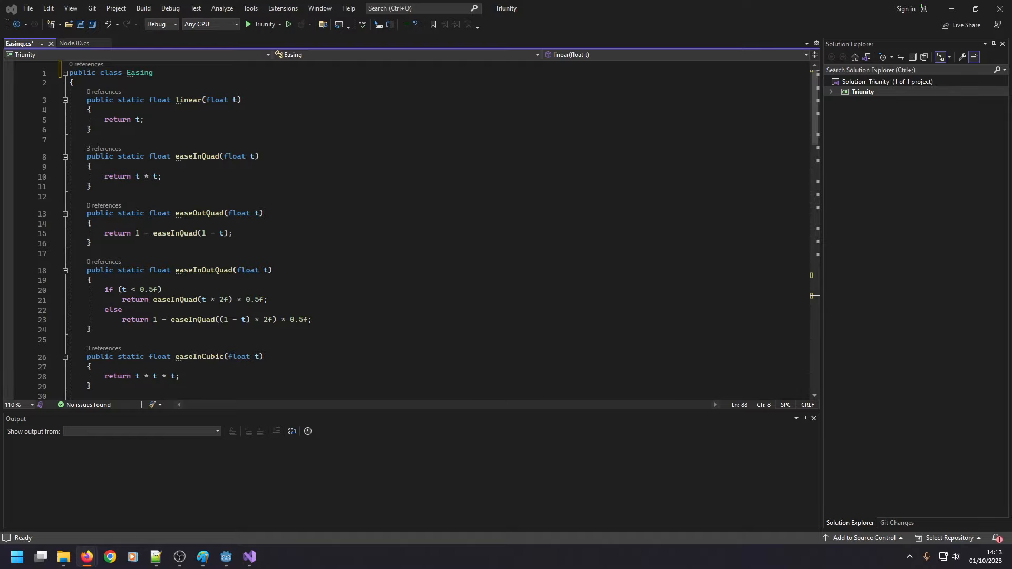
key("alt+Tab")
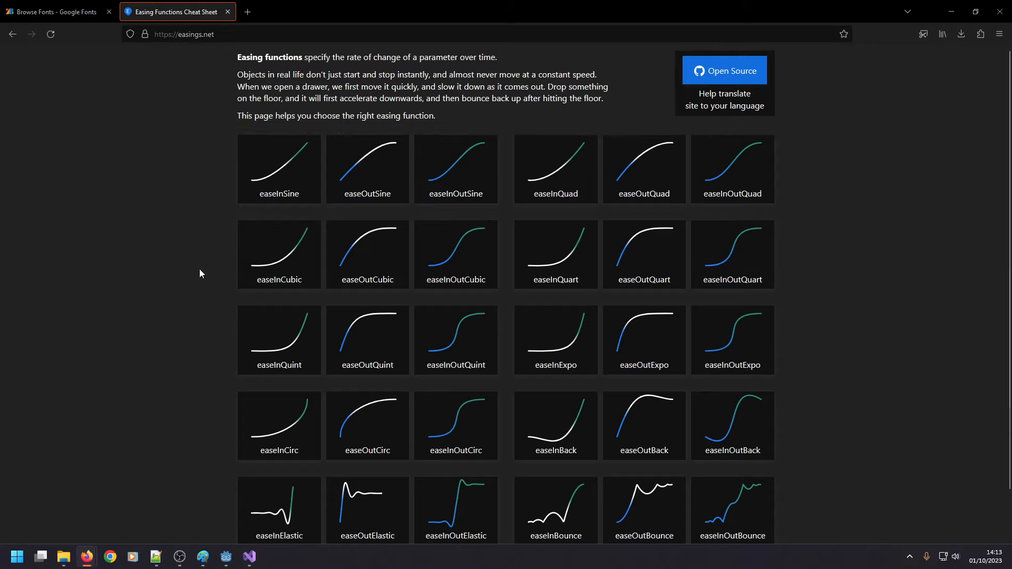
scroll(174, 316, "down", 2)
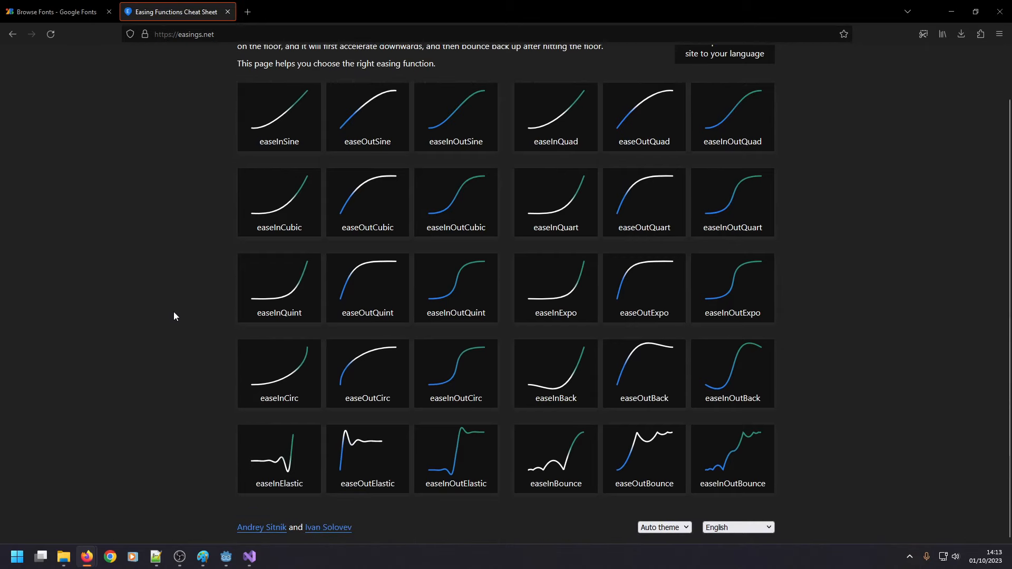
scroll(174, 316, "up", 2)
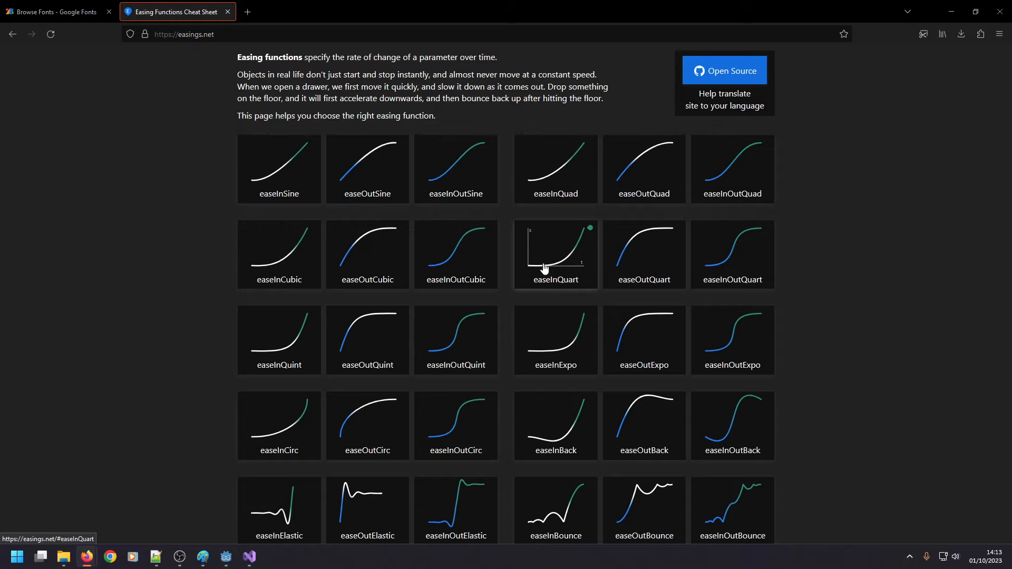
left_click(712, 71)
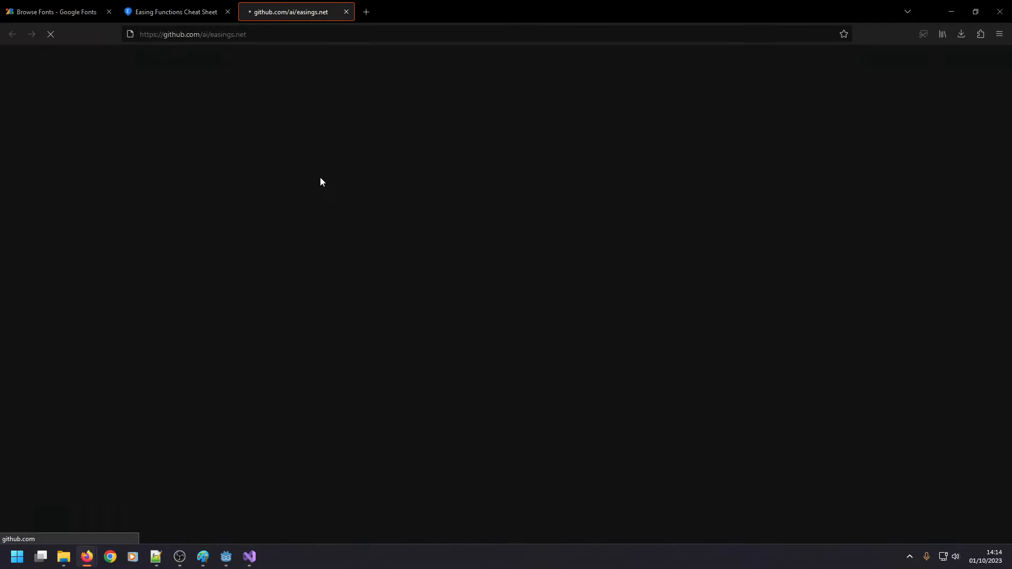
scroll(311, 210, "down", 5)
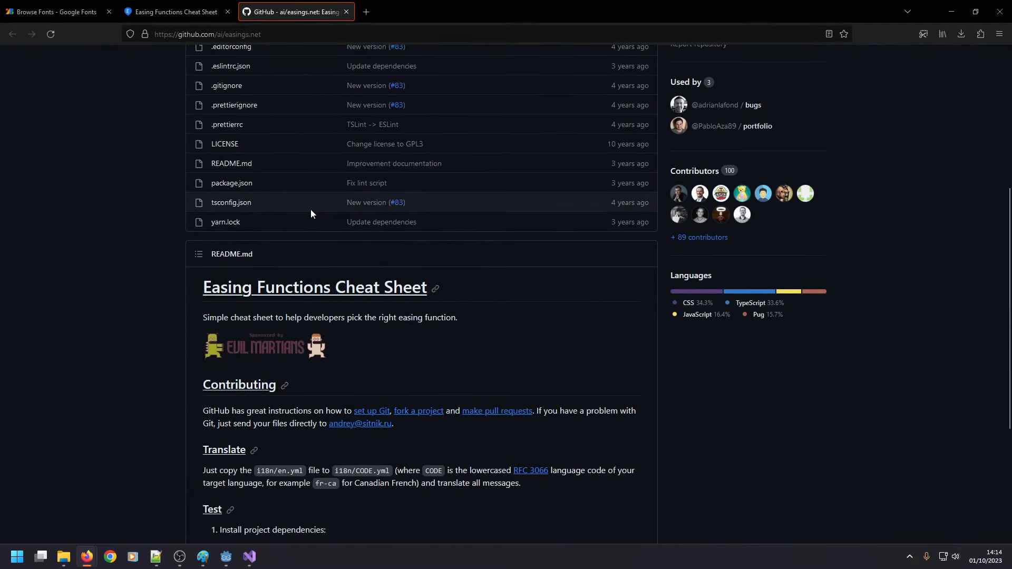
scroll(311, 210, "down", 4)
scroll(298, 246, "up", 7)
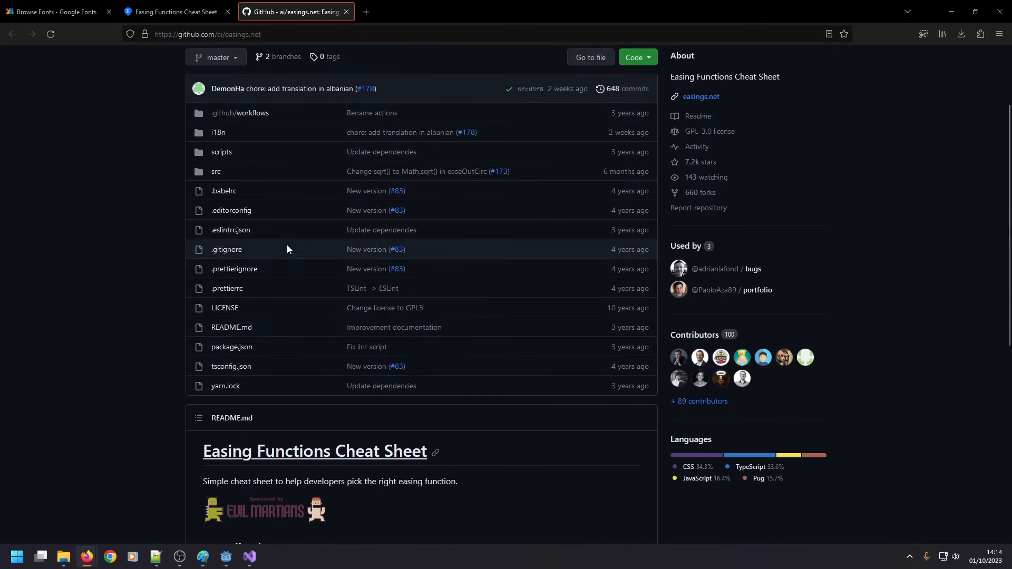
left_click(223, 153)
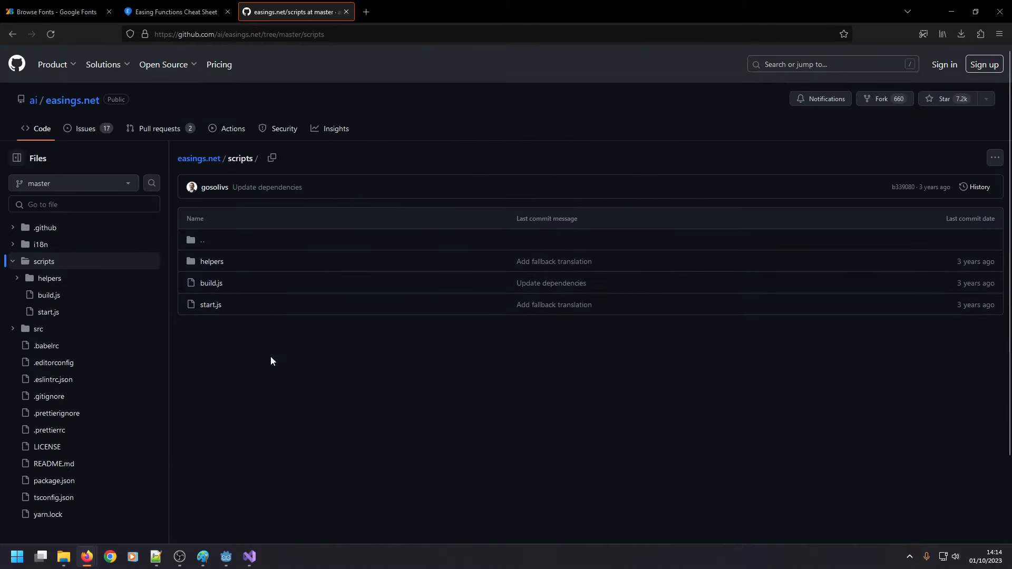
Switch back to Visual Studio and examine the float t parameter and return values of the linear and easeInQuad functions.
left_click(251, 557)
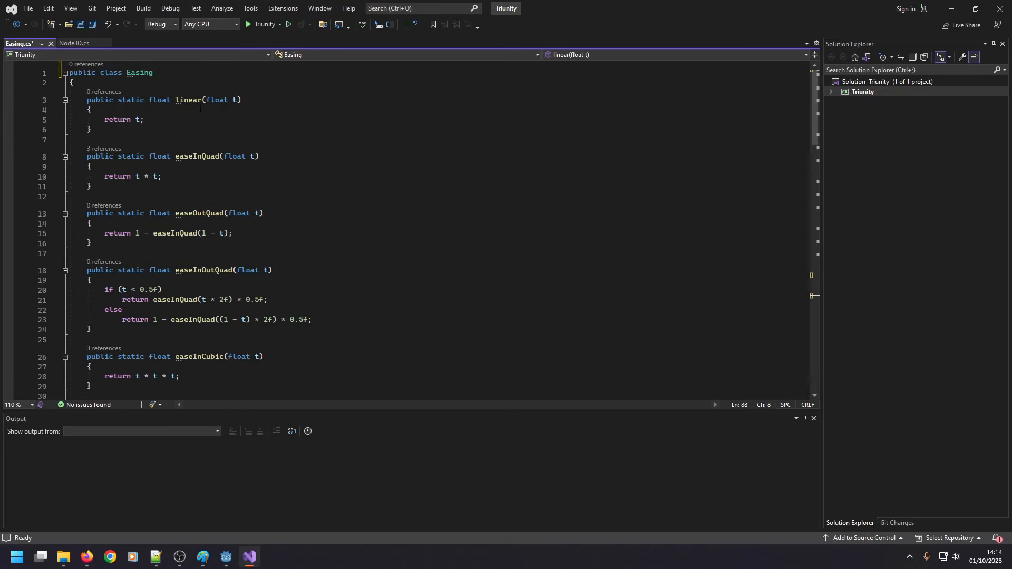
left_click_drag(206, 100, 239, 100)
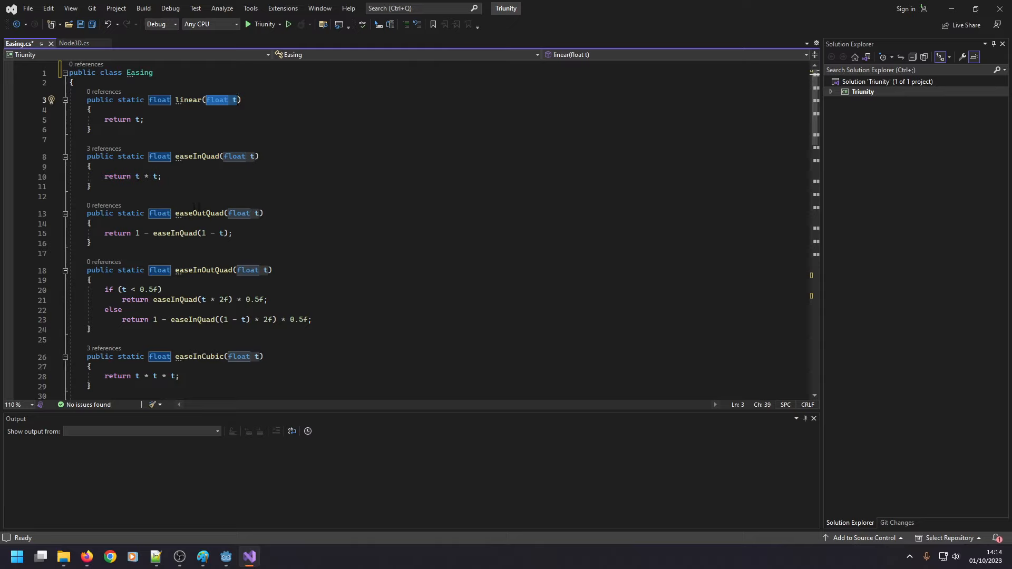
left_click(215, 101)
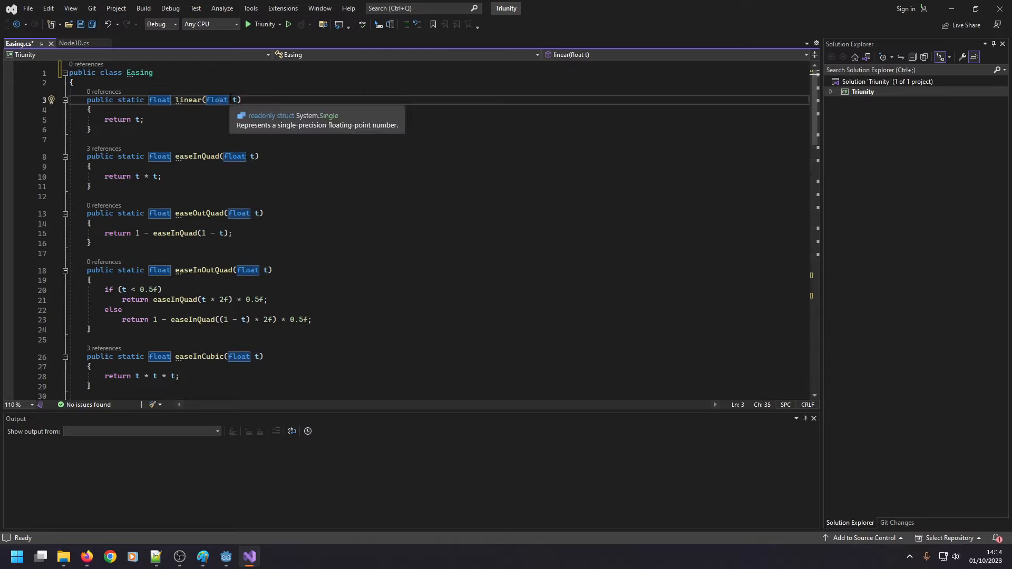
left_click(235, 100)
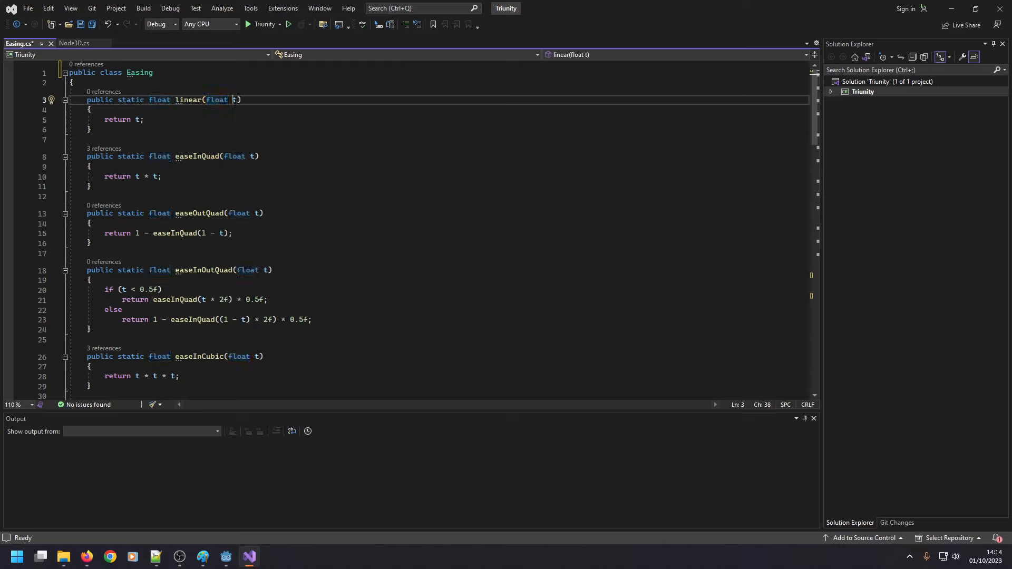
left_click(140, 120)
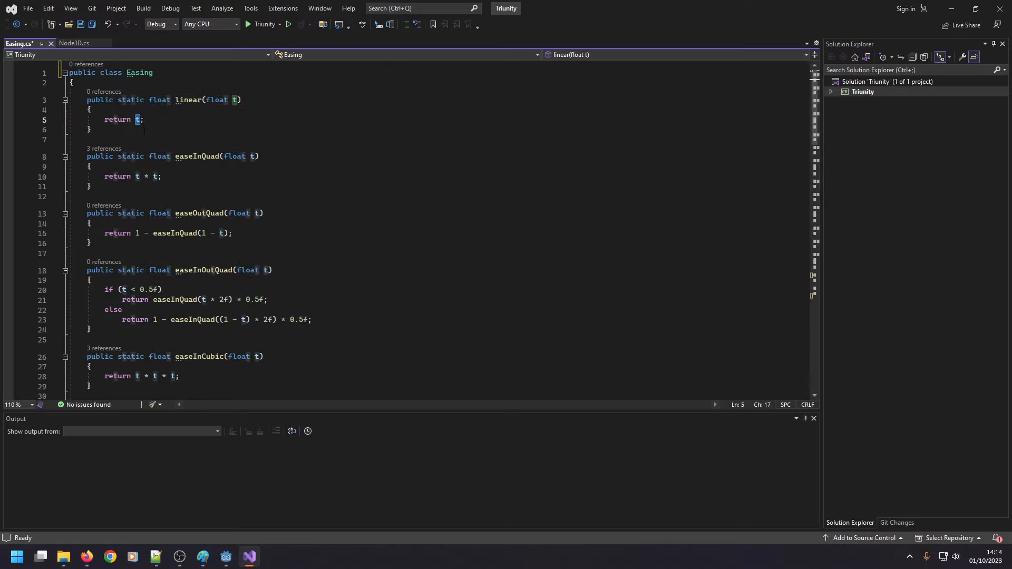
left_click(149, 176)
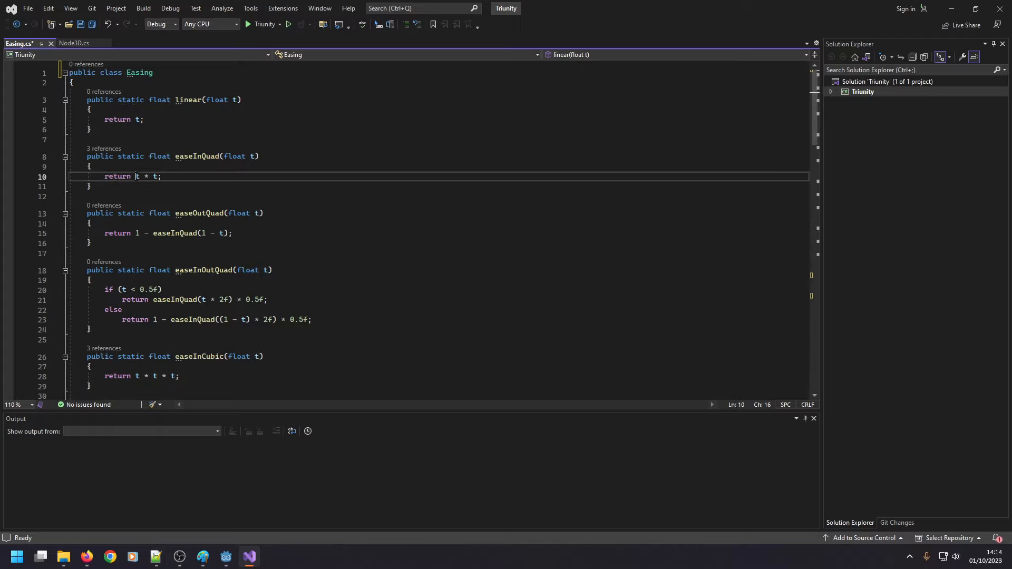
Open Calculator and work out easeInQuad for t = 0.5 by computing 0.5 × 0.5.
key("super")
type("calc")
key("Return")
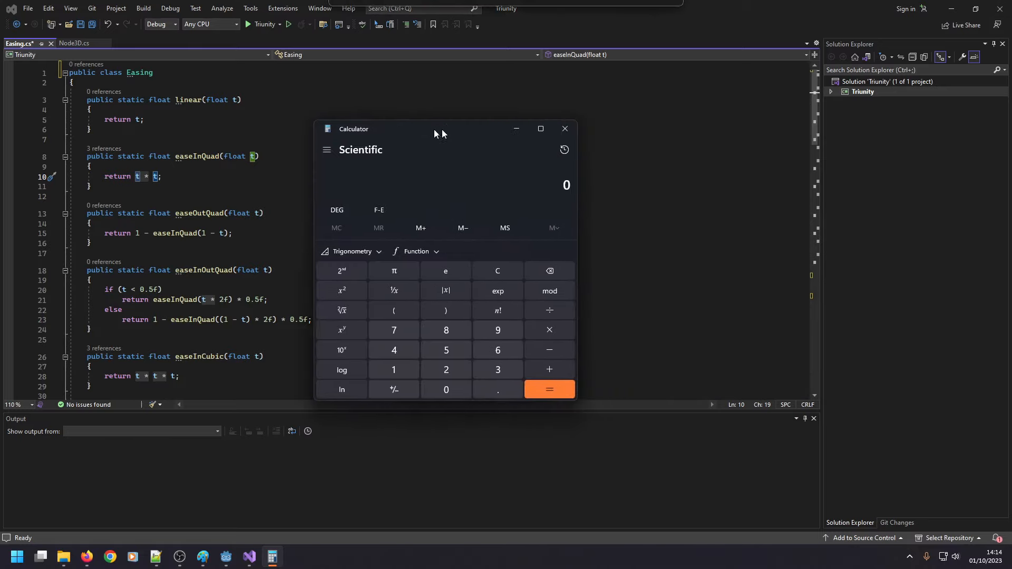
left_click_drag(436, 130, 409, 127)
type("0.5*")
type("0.5 ×")
key("Return")
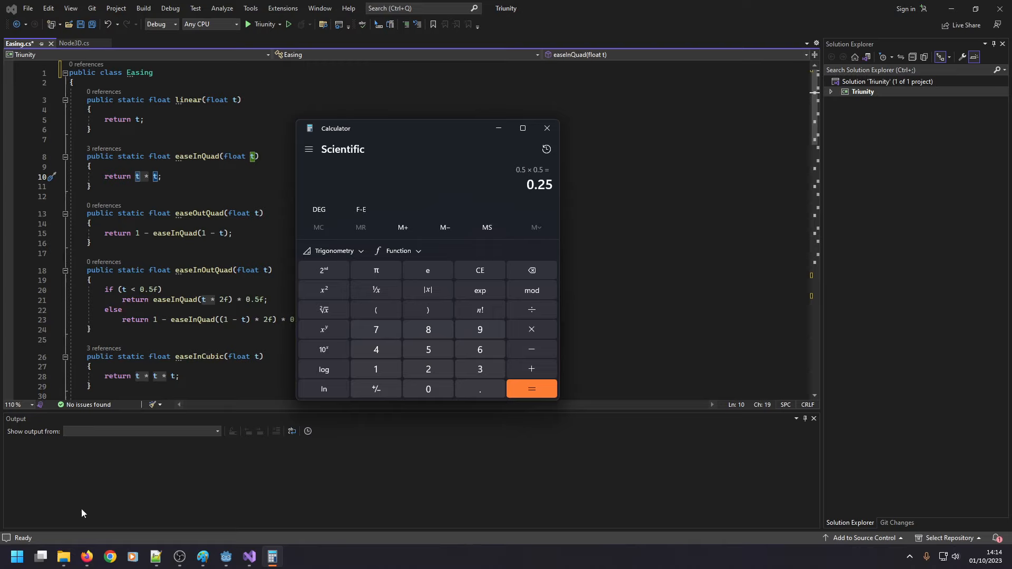
Switch to Firefox and examine the easeInQuad curve and neighbouring easing curves on easings.net.
mouse_move(97, 551)
left_click(119, 514)
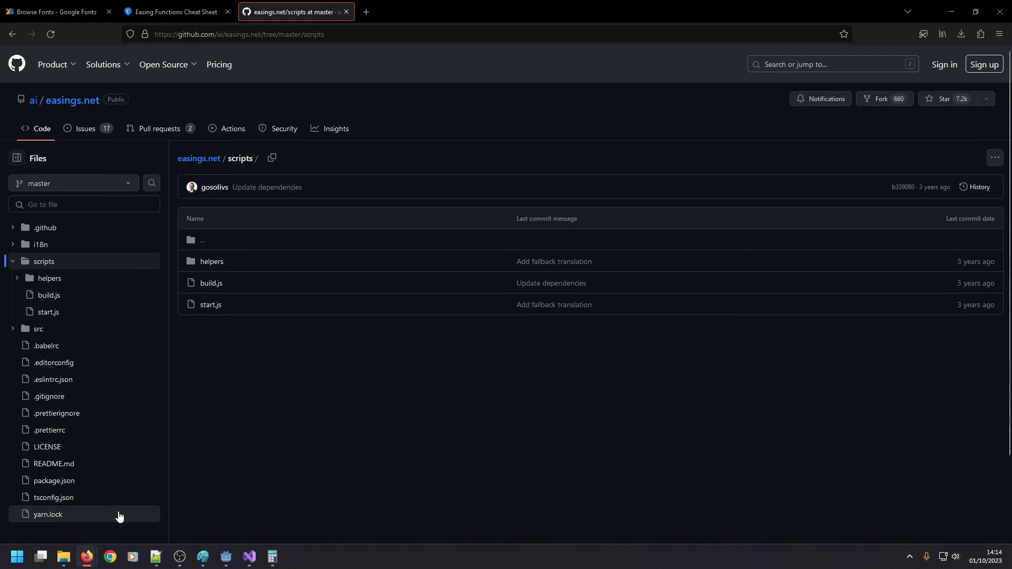
left_click(176, 11)
mouse_move(566, 177)
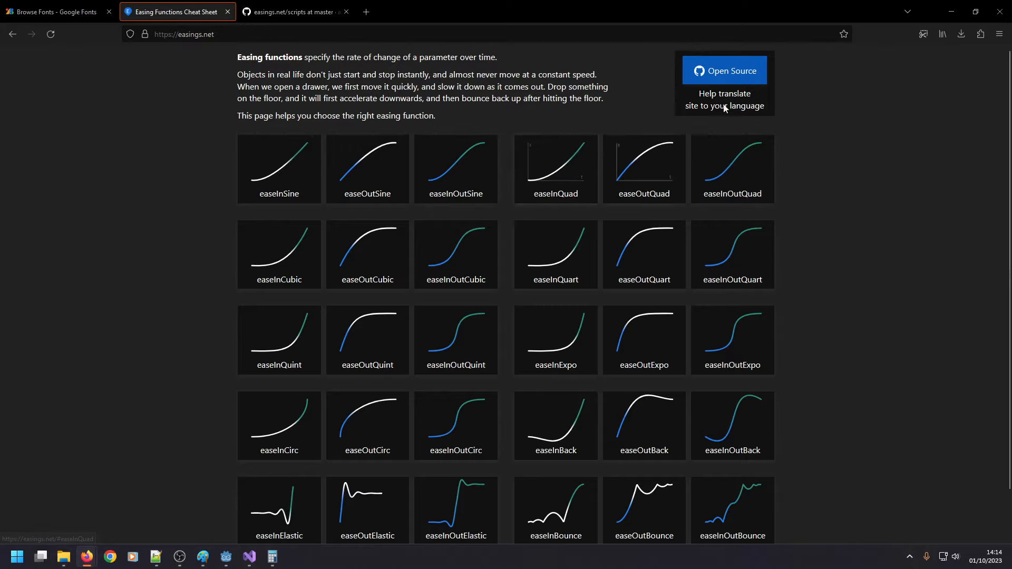
left_click(944, 15)
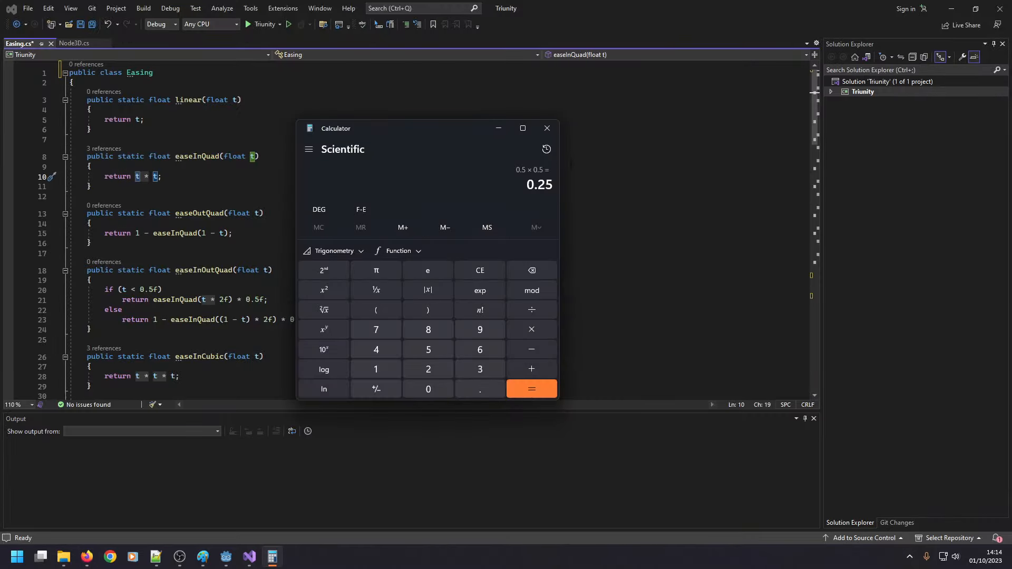
Close Calculator, switch to Godot and rebuild the Triunity C# project.
left_click(552, 127)
scroll(316, 232, "down", 14)
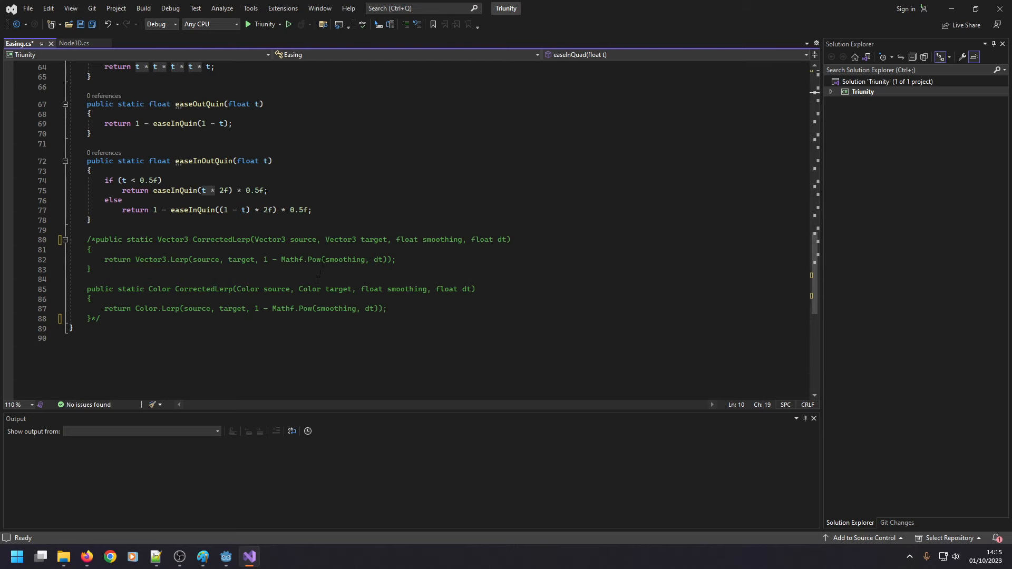
left_click(226, 557)
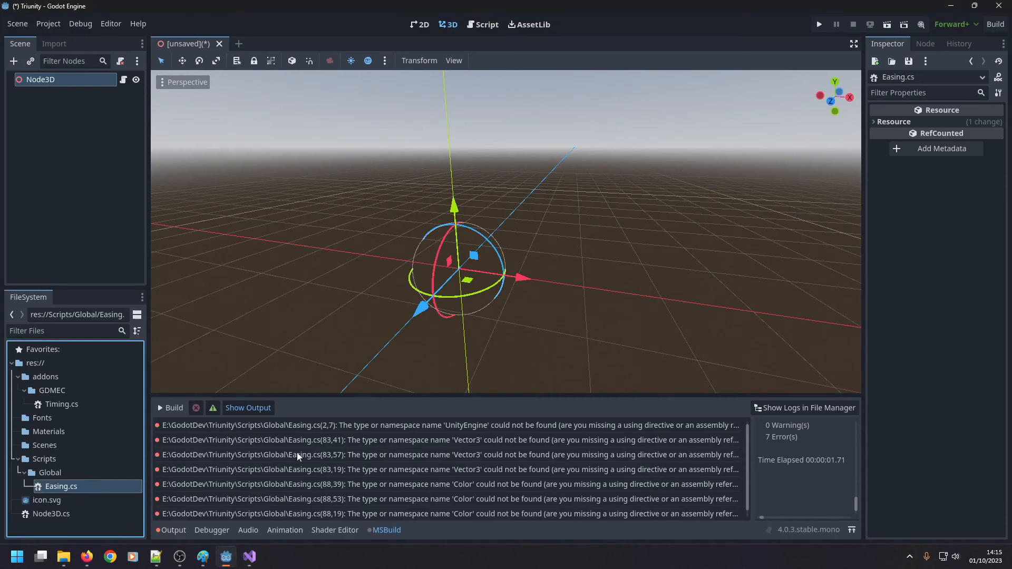
left_click(995, 24)
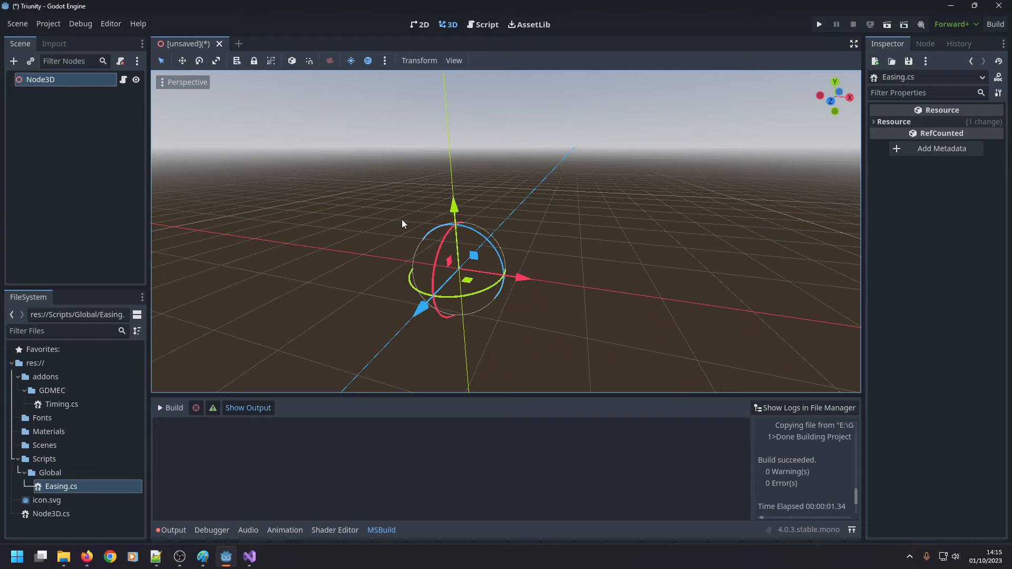
Activate the Move tool in the 3D viewport and inspect the Node3D axes from several angles.
middle_click_drag(402, 222, 382, 198)
left_click(182, 61)
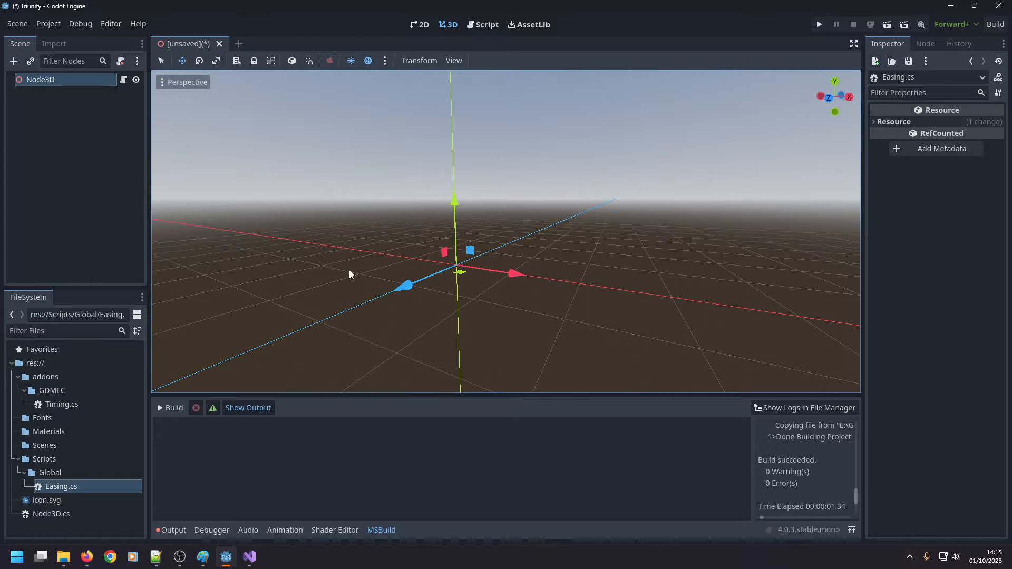
middle_click_drag(341, 226, 399, 284)
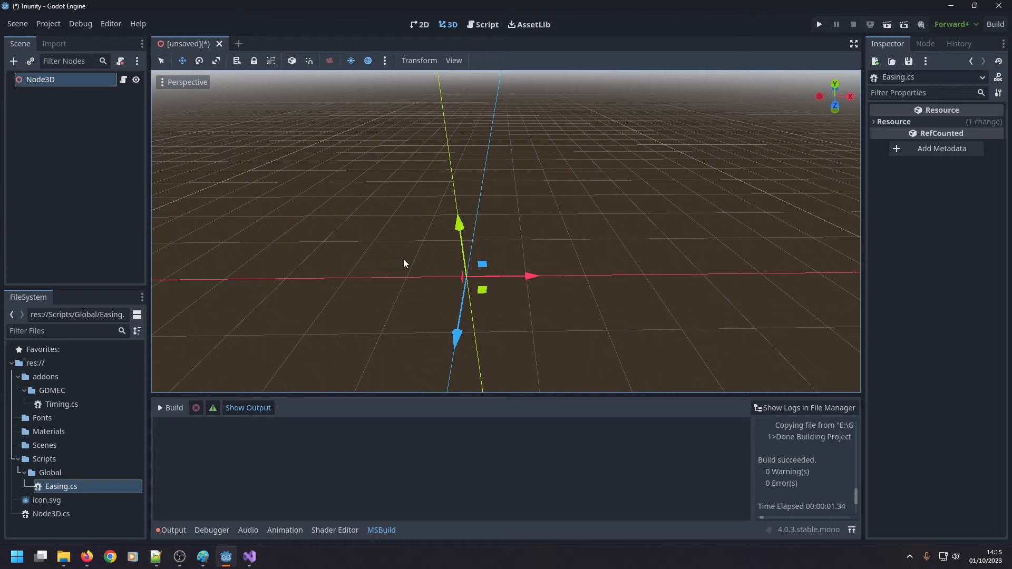
middle_click_drag(404, 263, 362, 257)
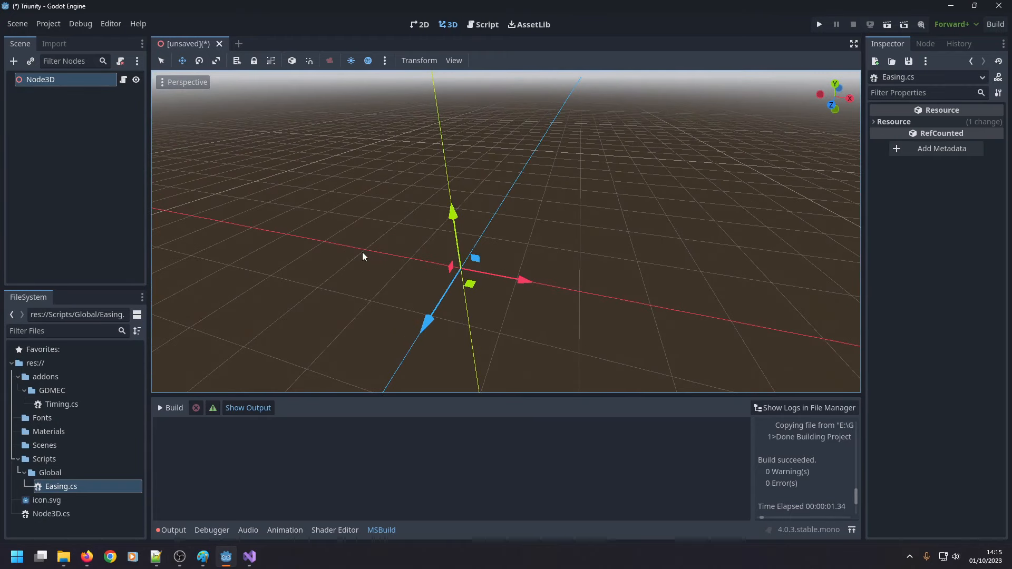
Clear the Node3D.cs script from the root Node3D node.
right_click(49, 81)
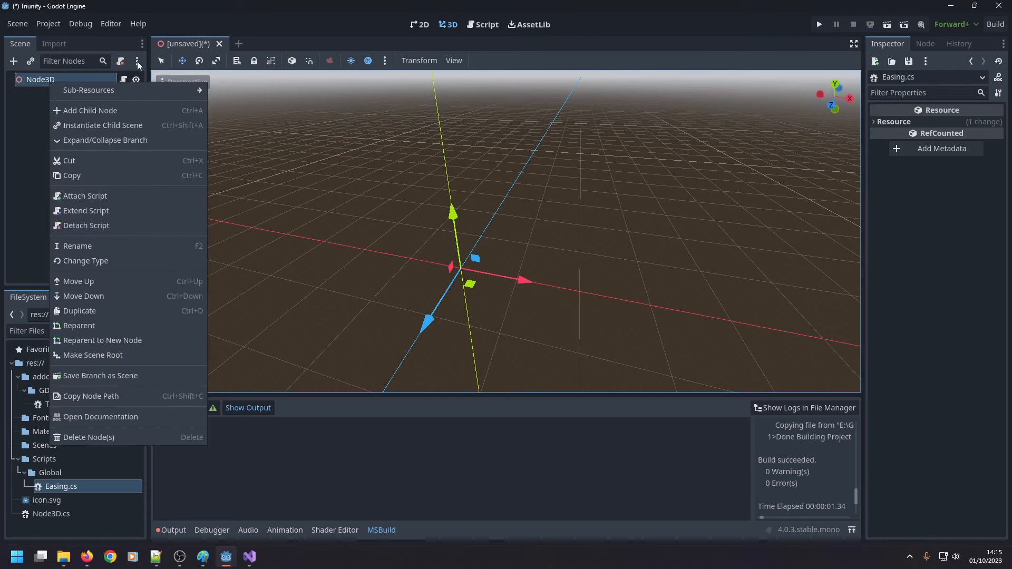
left_click(984, 83)
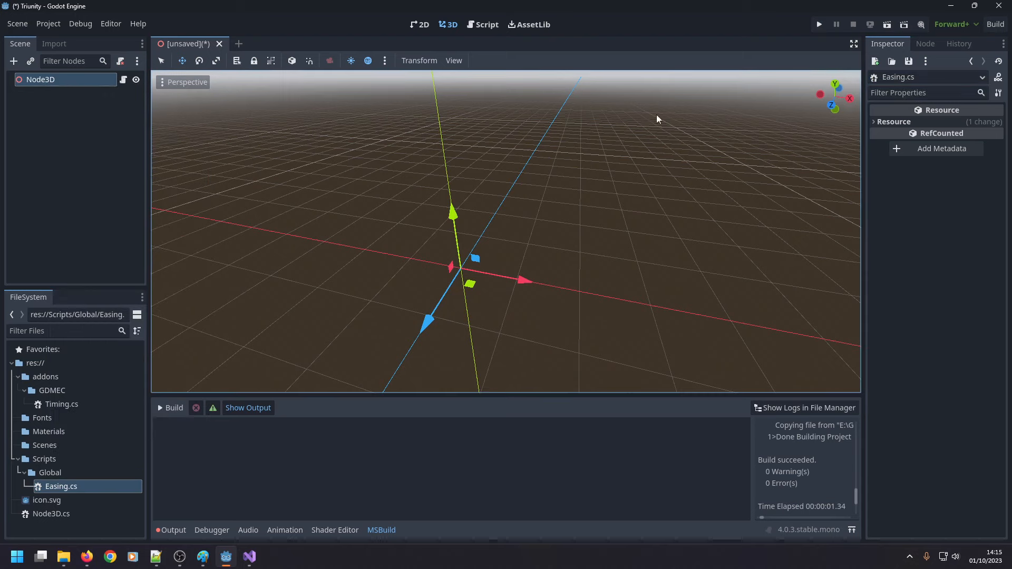
left_click(45, 79)
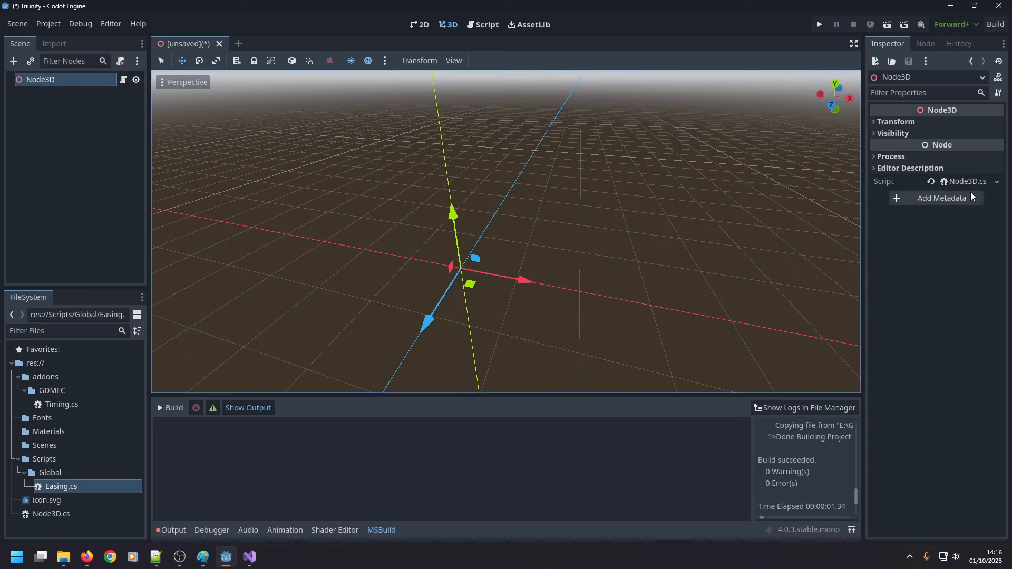
left_click(996, 182)
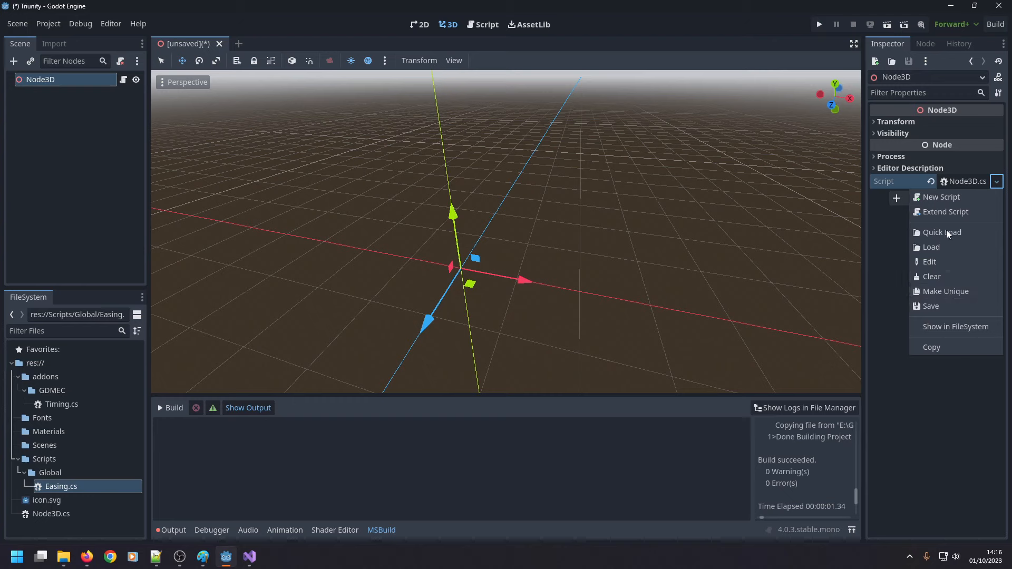
left_click(937, 275)
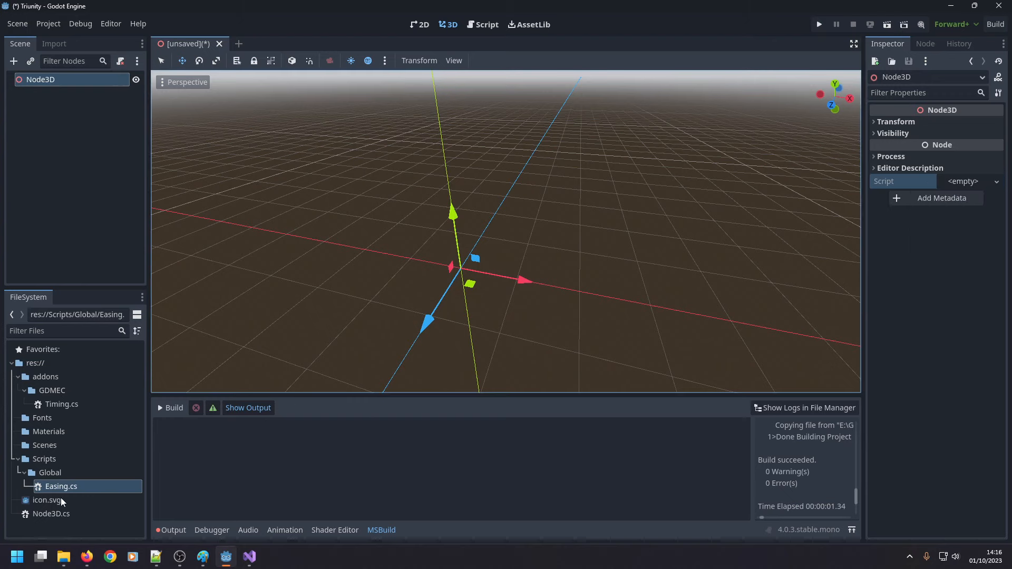
Delete the Node3D.cs file from the project and confirm its removal.
left_click(56, 512)
key("Delete")
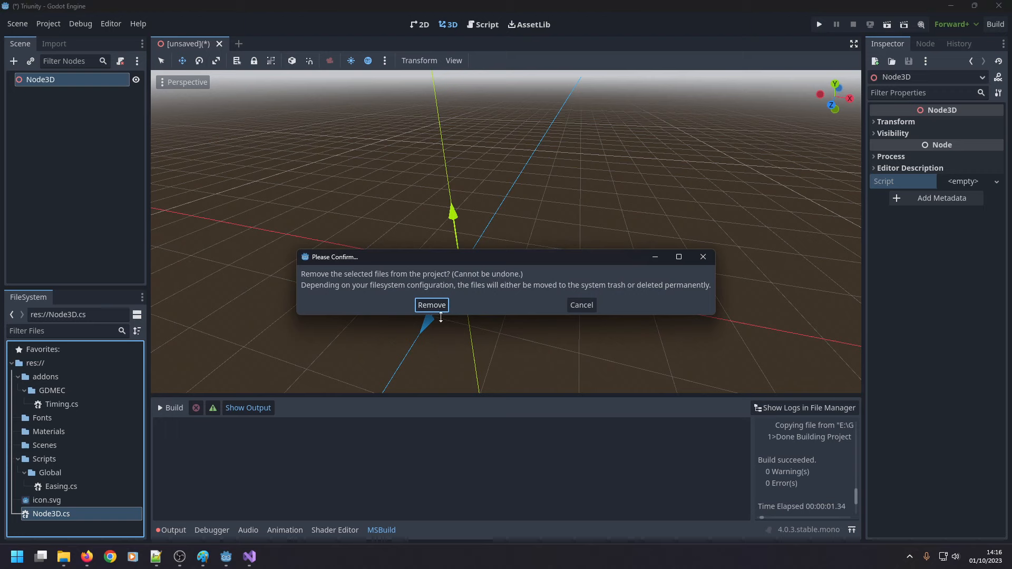
left_click(430, 306)
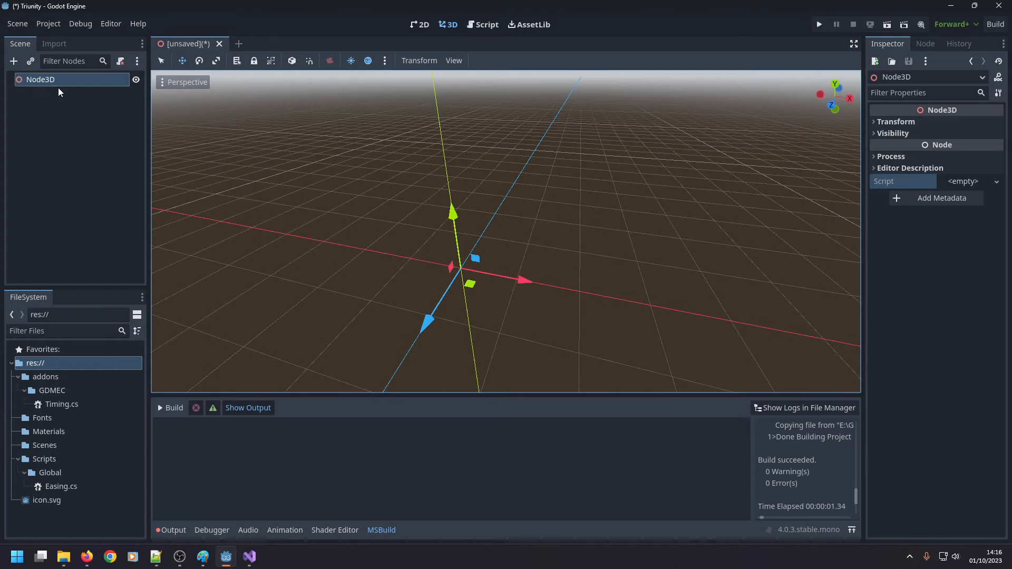
Switch to Paint and brush a black arrow pointing right above the large square and one pointing up along its right side.
left_click(203, 556)
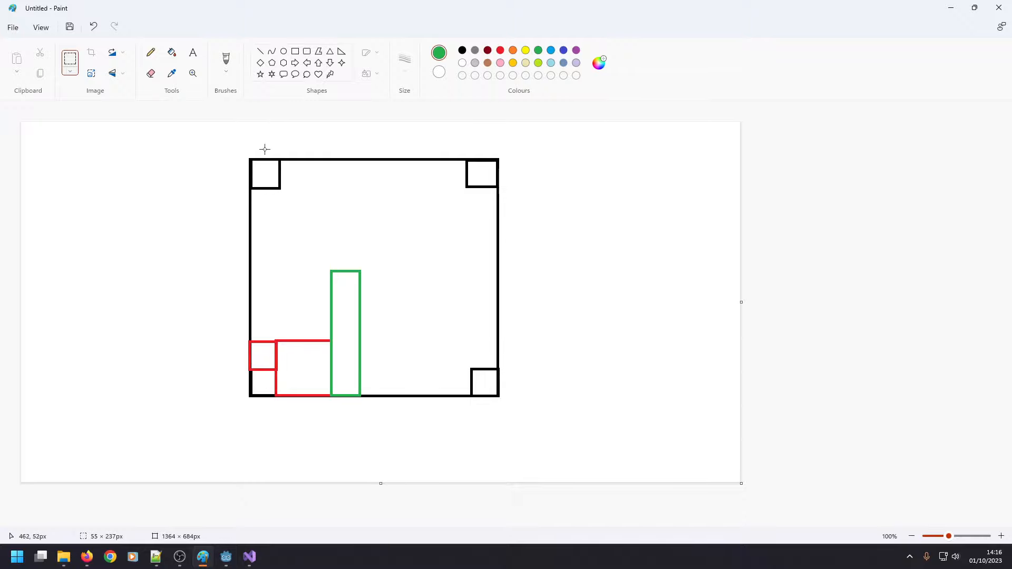
left_click(462, 51)
left_click_drag(271, 138, 451, 139)
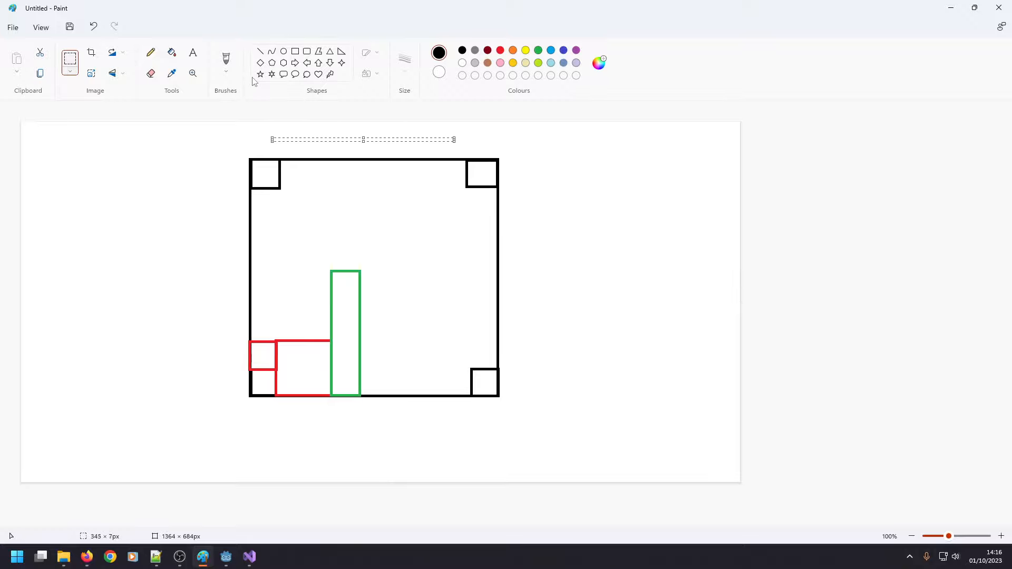
left_click(226, 59)
mouse_move(260, 141)
left_mouse_down()
mouse_move(498, 147)
mouse_move(487, 153)
left_mouse_up()
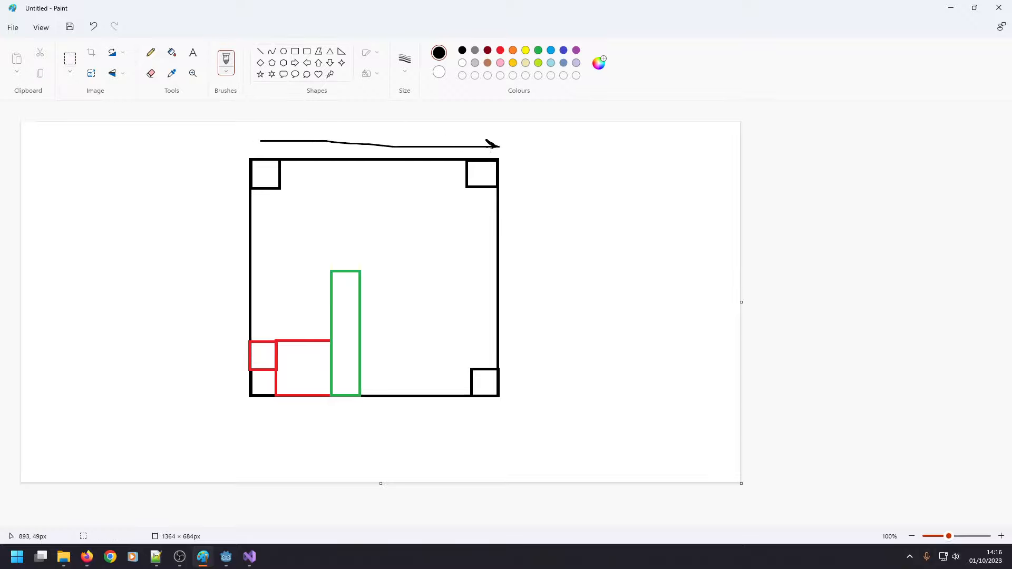
mouse_move(528, 393)
left_mouse_down()
mouse_move(525, 166)
mouse_move(516, 179)
mouse_move(534, 182)
left_mouse_up()
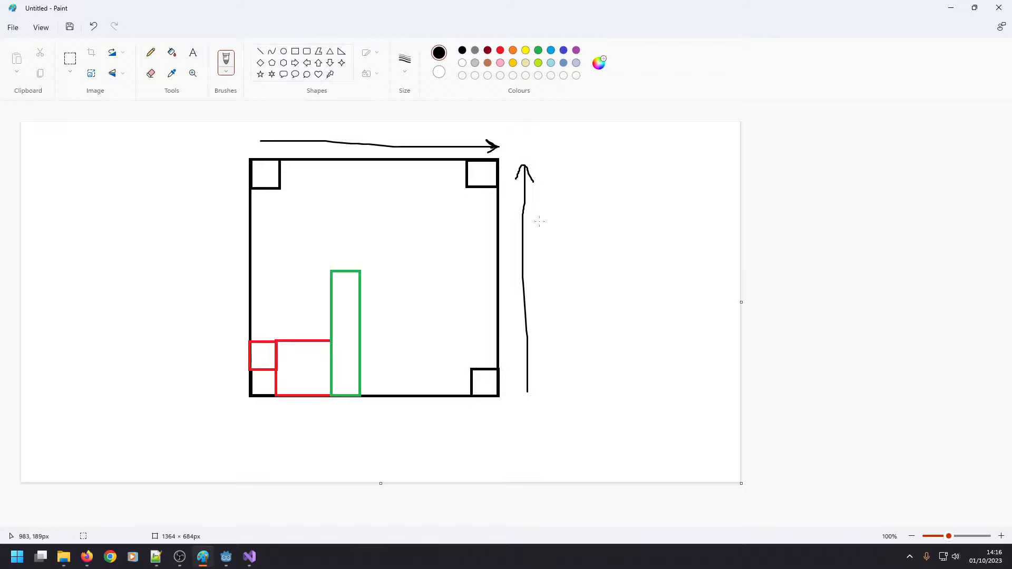
left_click(952, 10)
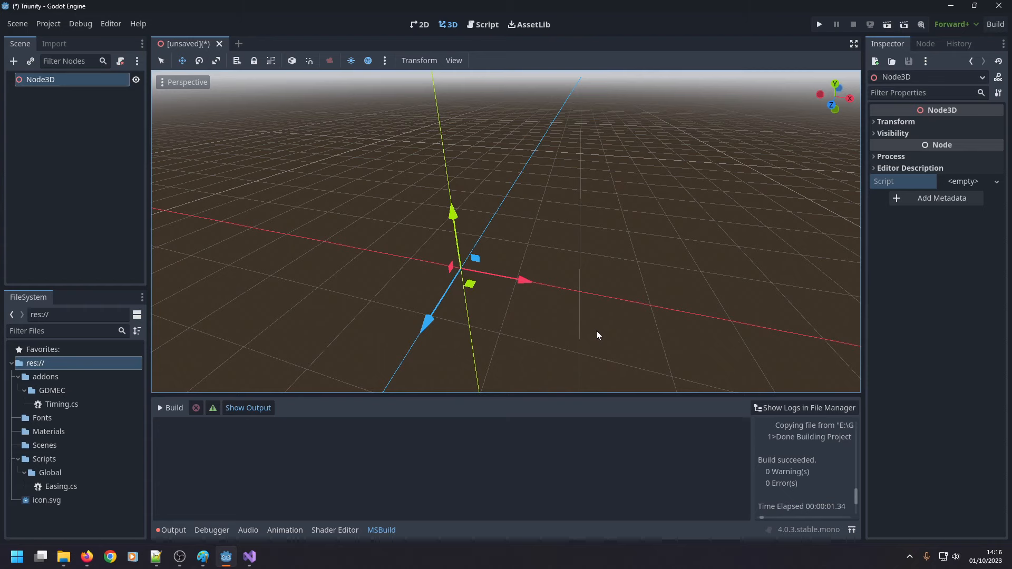
Back in Godot, add a MeshInstance3D node as a child of Node3D.
middle_click_drag(337, 342, 390, 301)
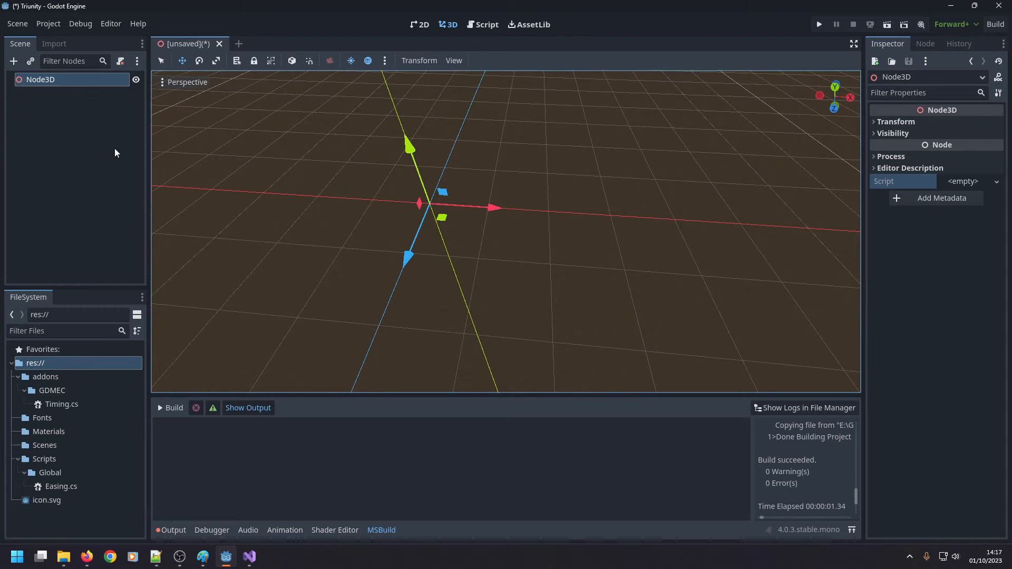
right_click(71, 111)
left_click(78, 114)
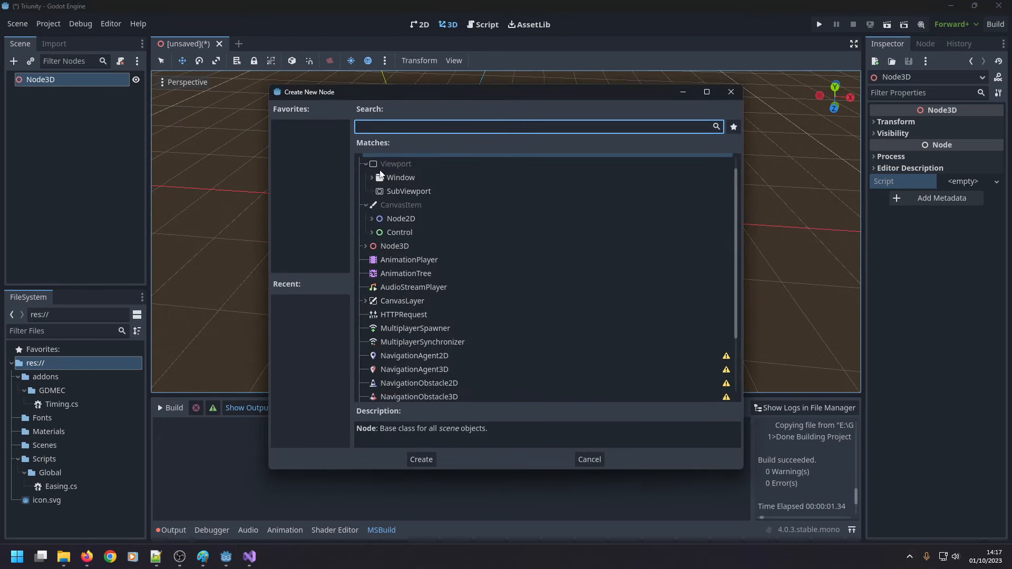
type("3d")
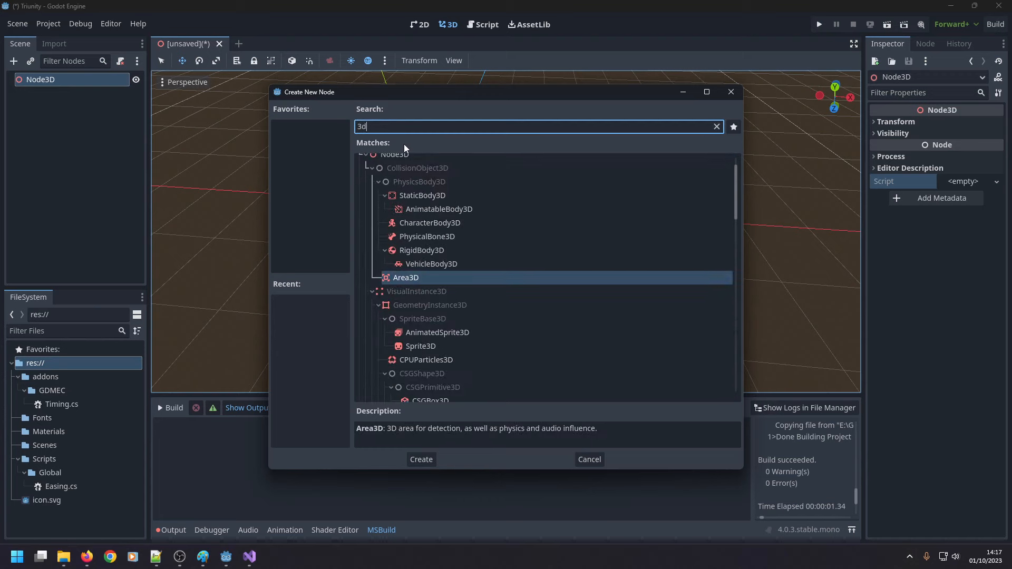
key("BackSpace")
key("BackSpace")
type("mes")
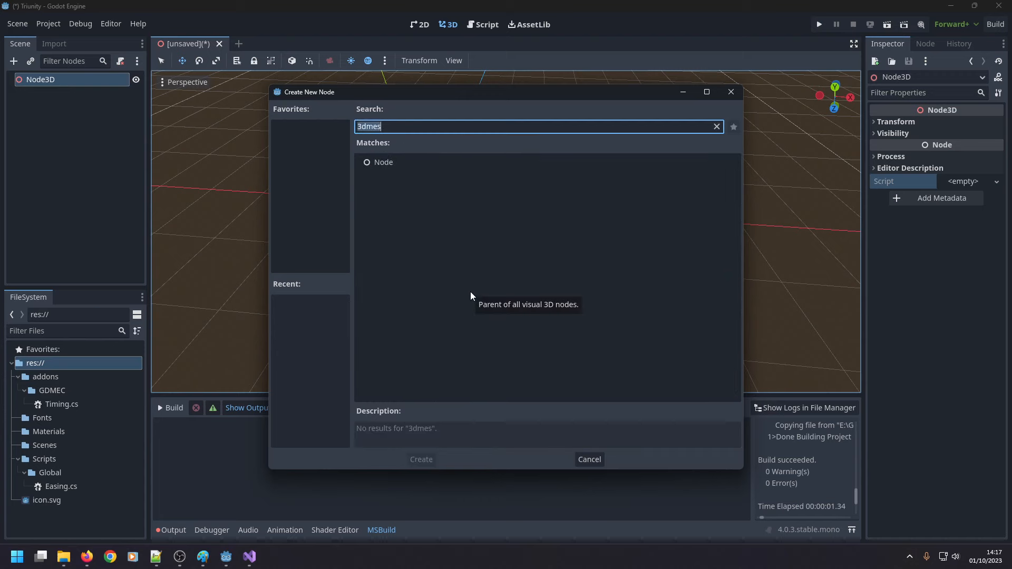
type("h")
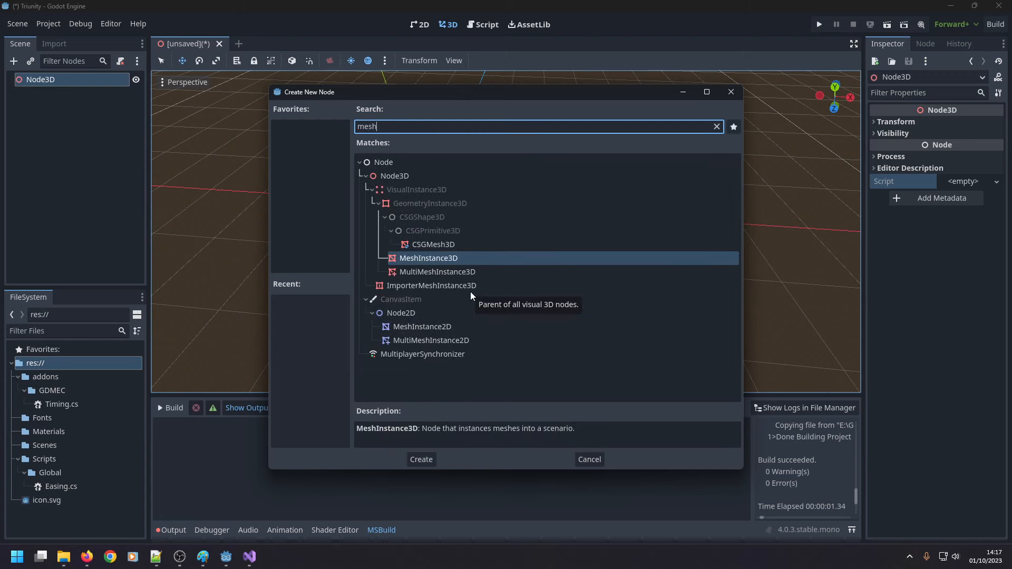
double_click(449, 258)
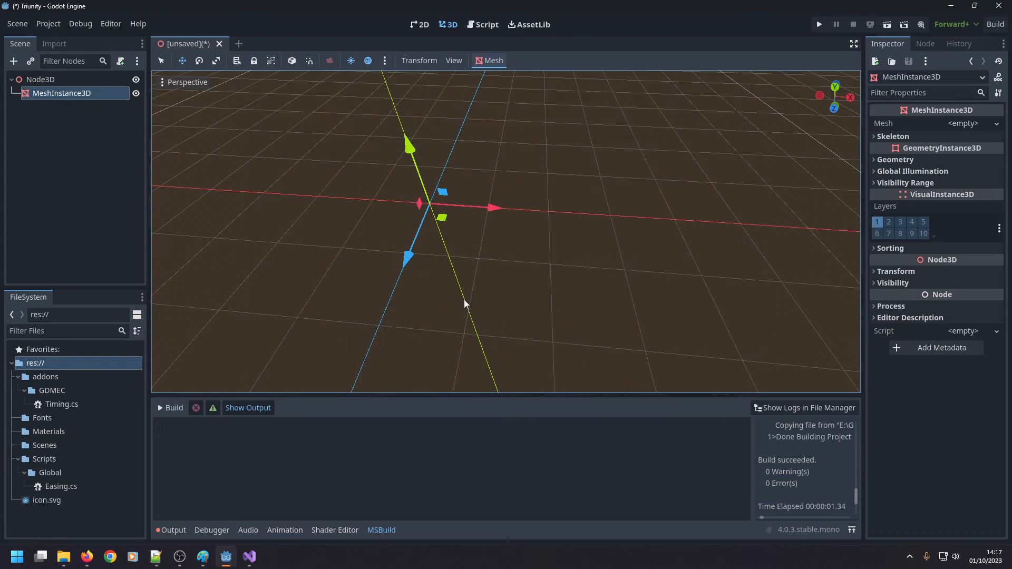
Assign a new BoxMesh to the MeshInstance3D and expand the mesh's properties.
left_click(972, 125)
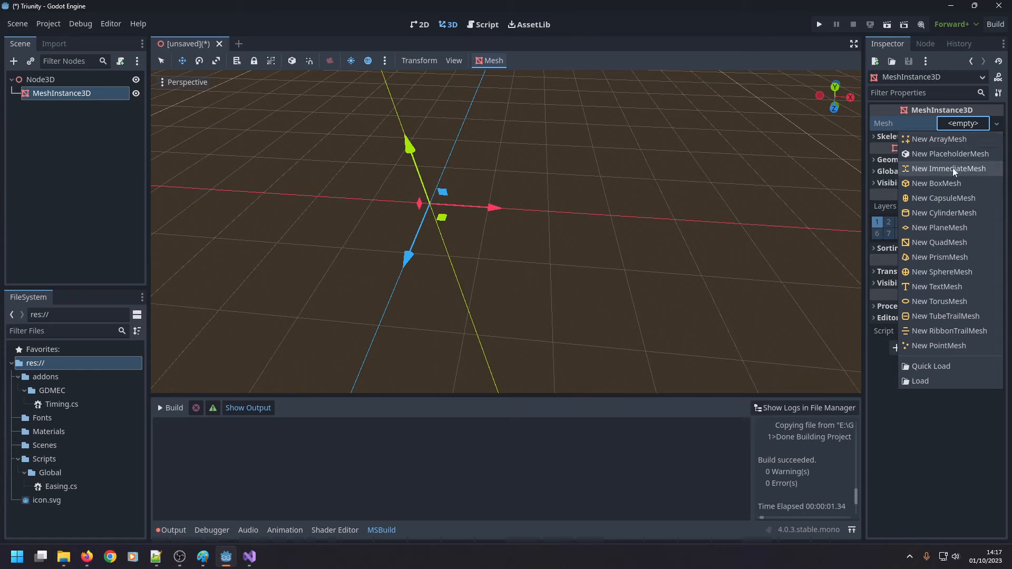
left_click(915, 183)
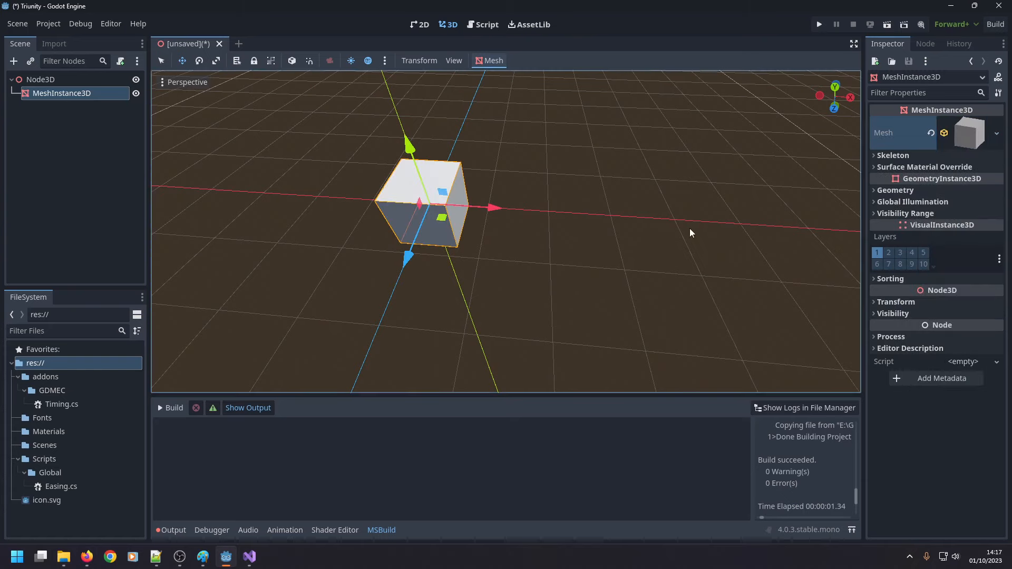
left_click(962, 143)
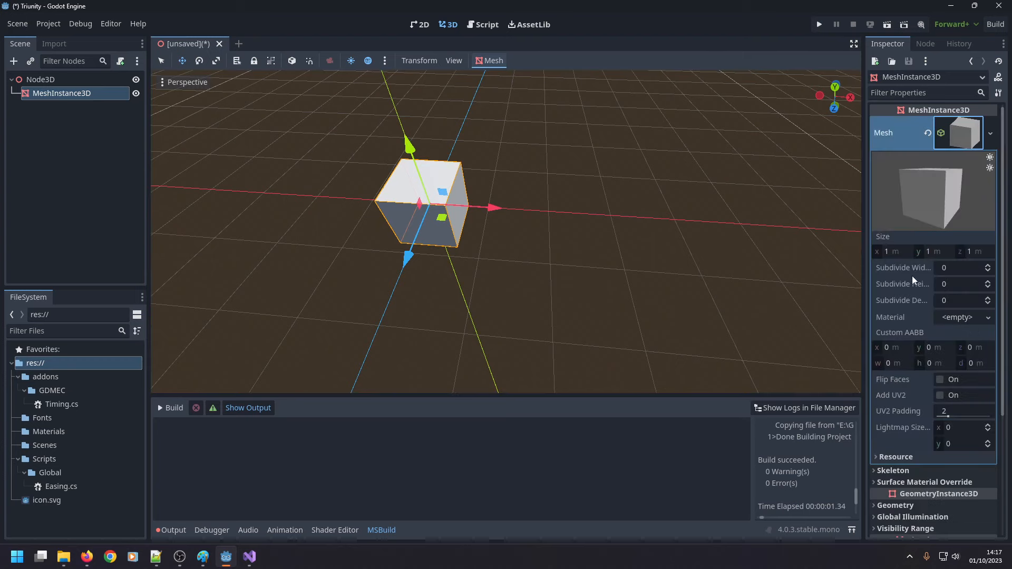
Set the box mesh's size to 12 m in X and 0.1 m in Y.
left_click(888, 252)
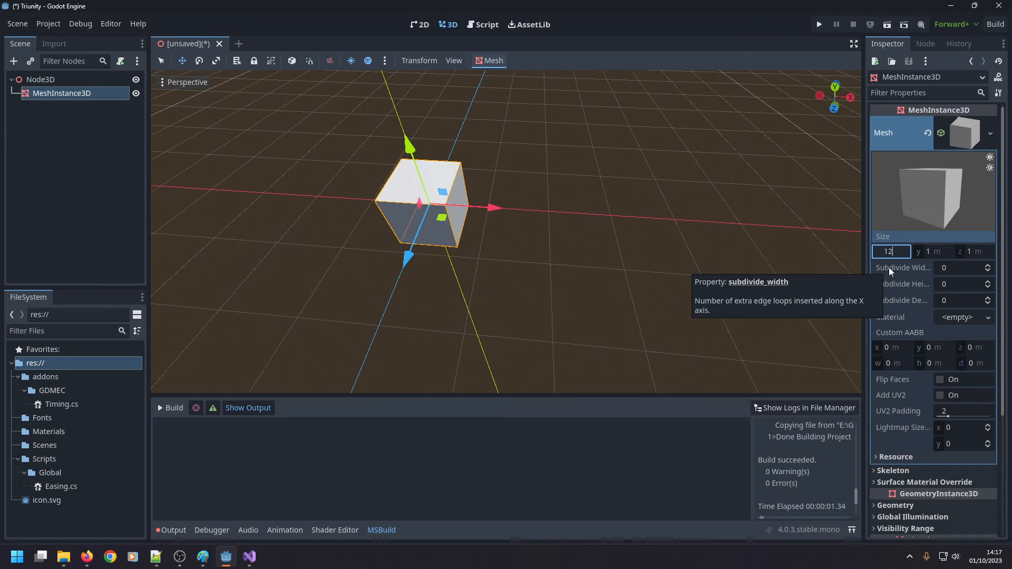
type("12")
key("Return")
scroll(565, 223, "down", 5)
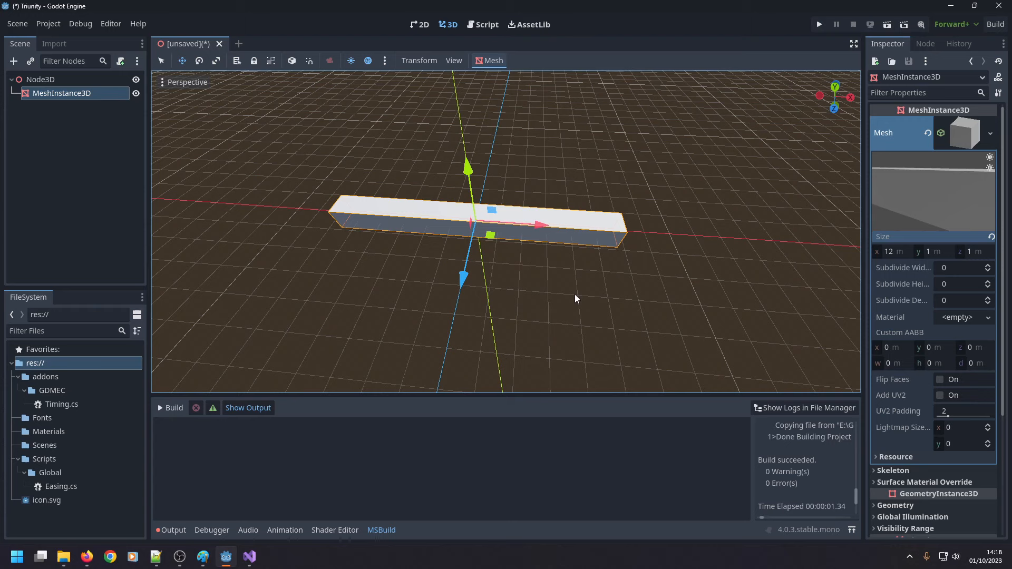
left_click(928, 252)
type("0.1")
key("Return")
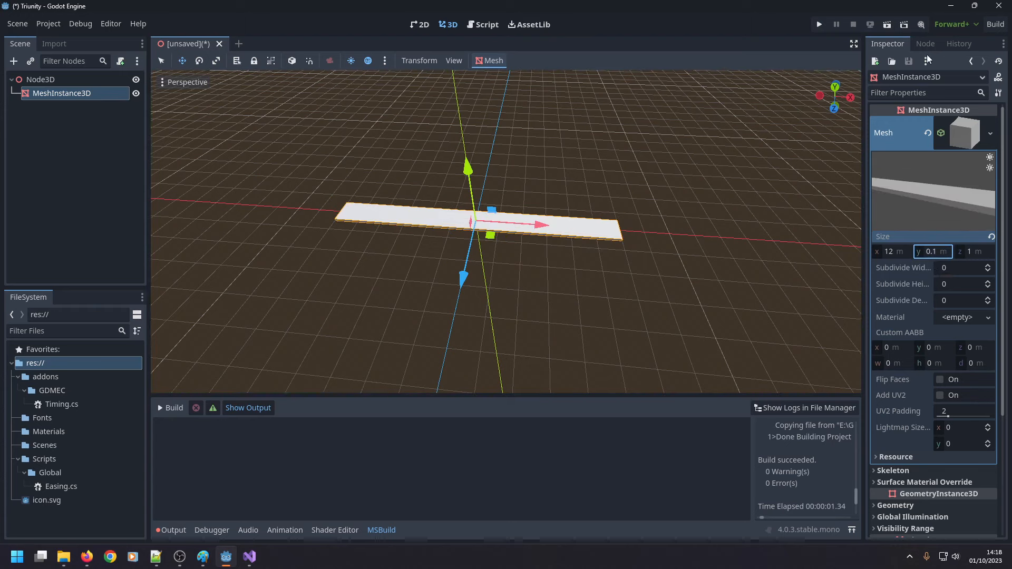
Set the box mesh's Y size to 0.2 m.
middle_click_drag(497, 274, 509, 187)
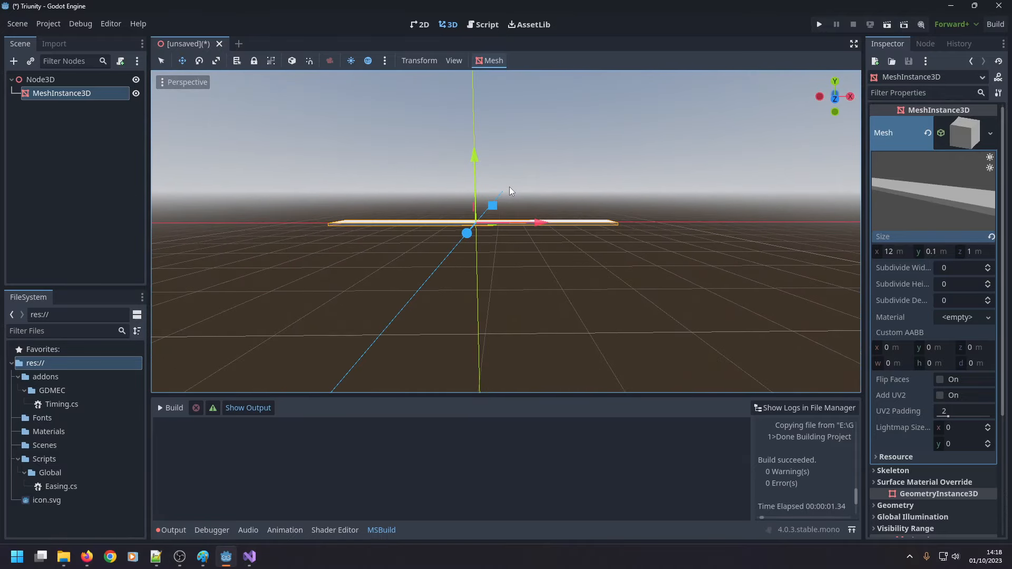
left_click(940, 251)
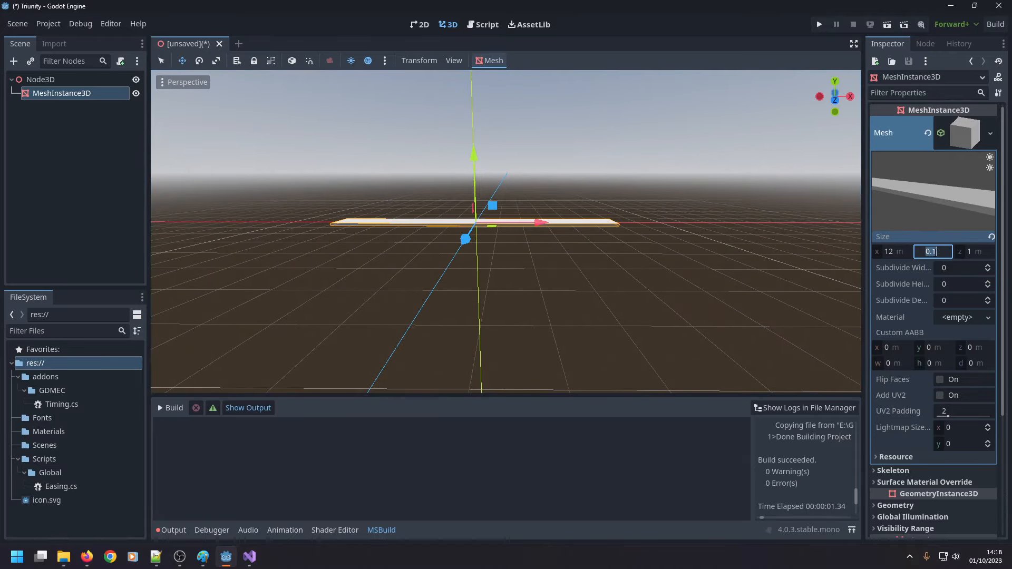
type("0.2")
key("Return")
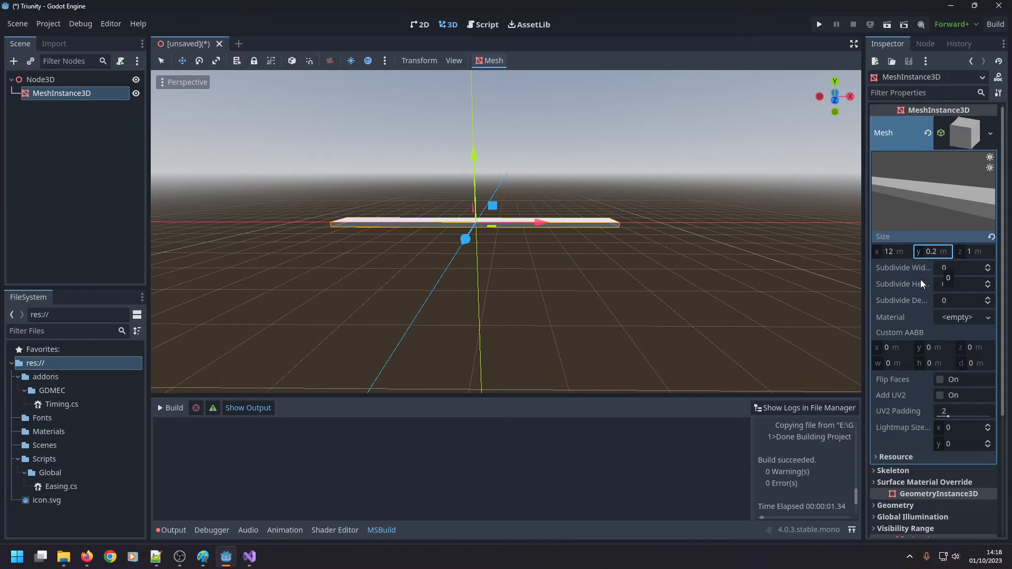
Duplicate the MeshInstance3D bar under Node3D.
middle_click_drag(580, 247, 601, 323)
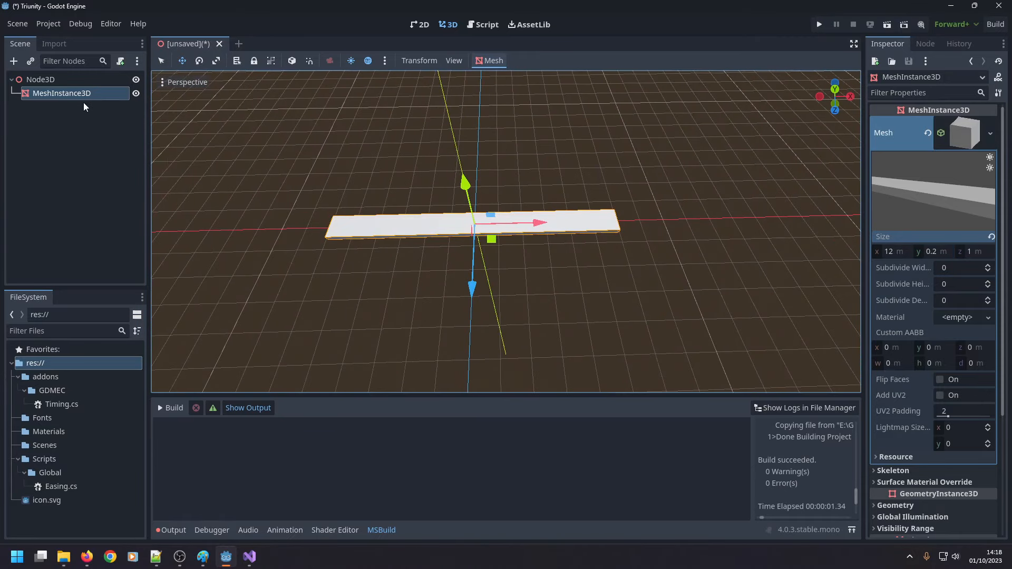
left_click(85, 100)
key("ctrl+d")
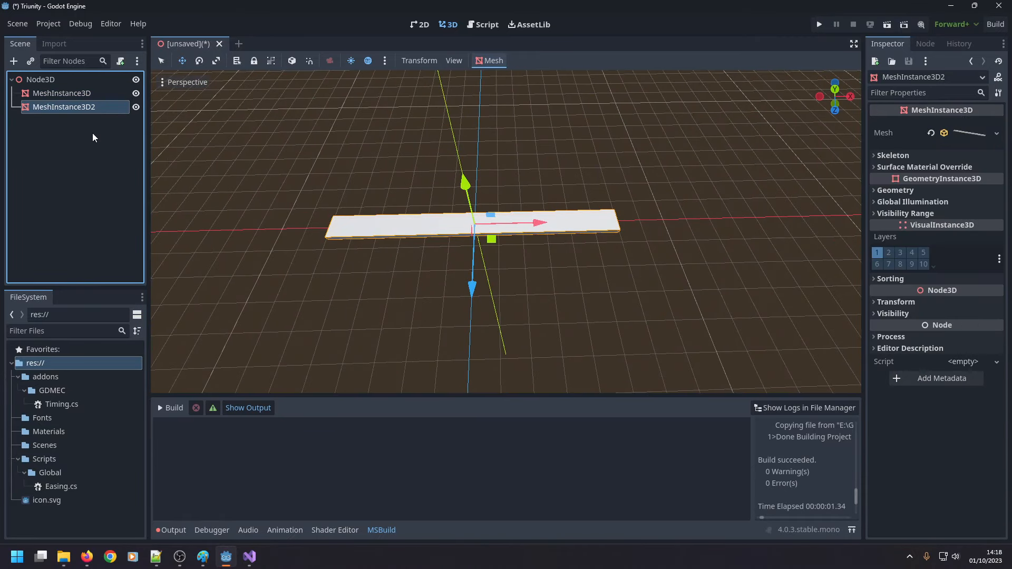
Set the original MeshInstance3D's Z position to 6 m in its transform.
left_click(97, 97)
left_click(951, 137)
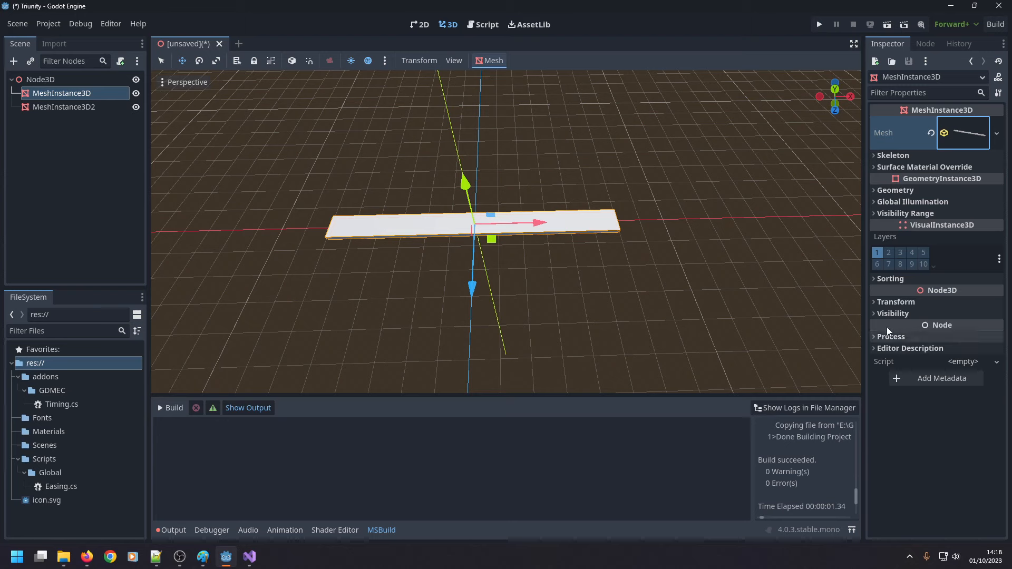
left_click(876, 303)
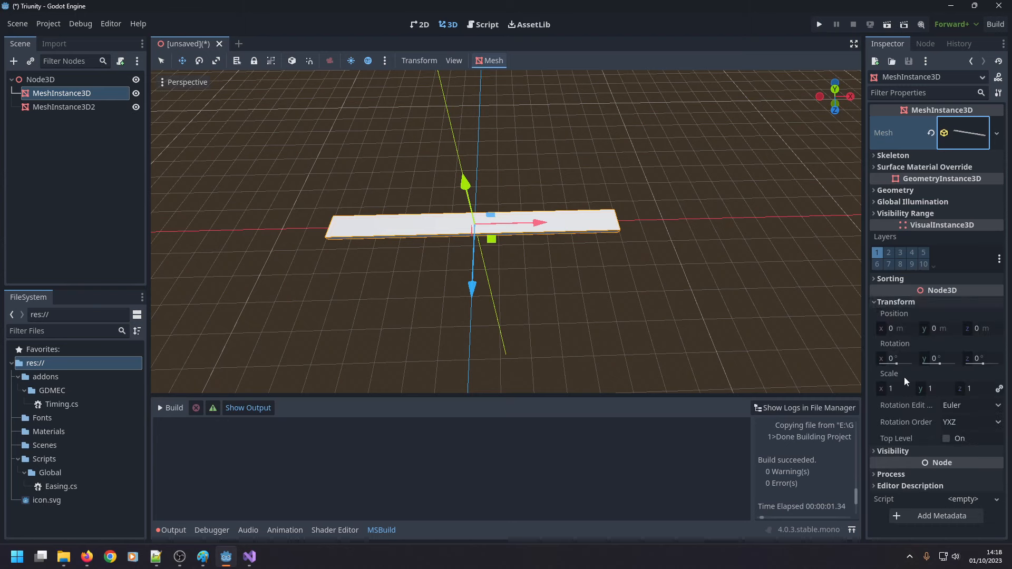
left_click(930, 330)
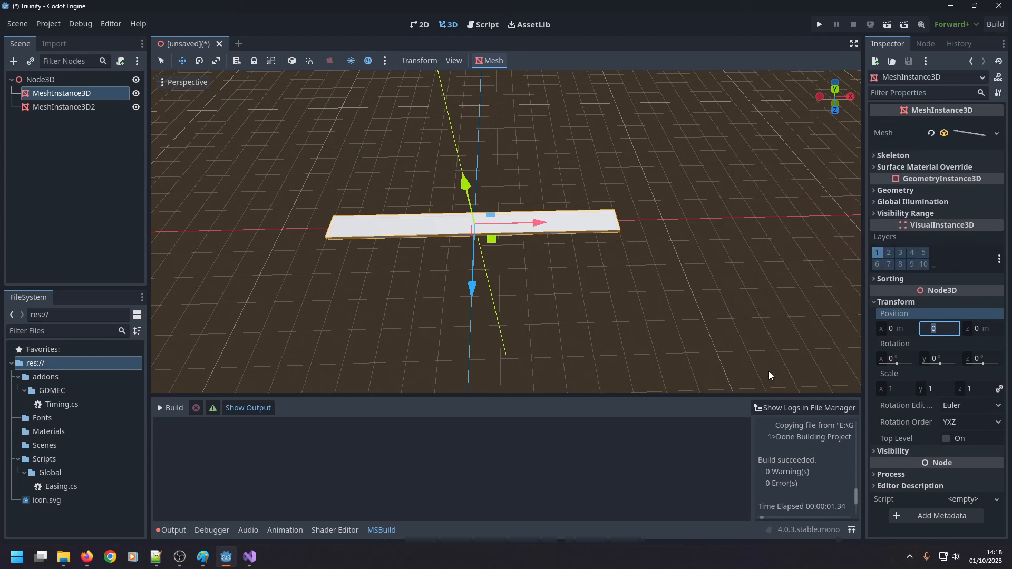
type("6")
key("Return")
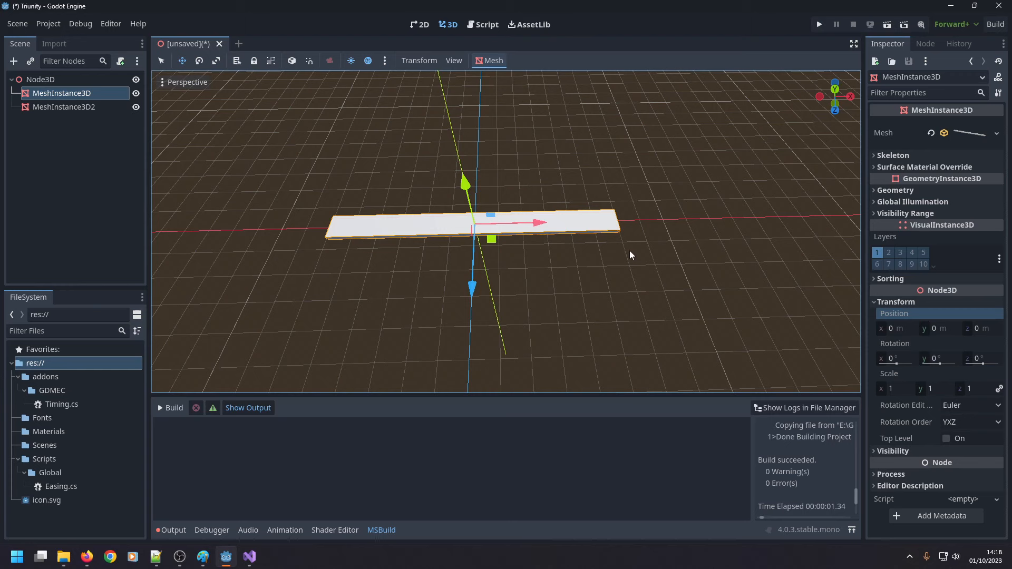
left_click(977, 332)
type("5")
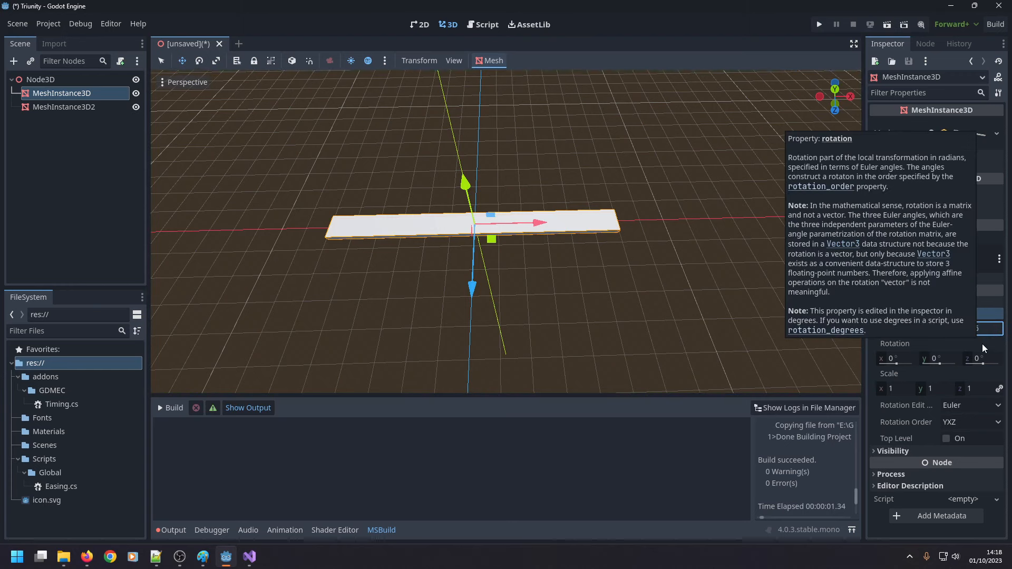
key("Return")
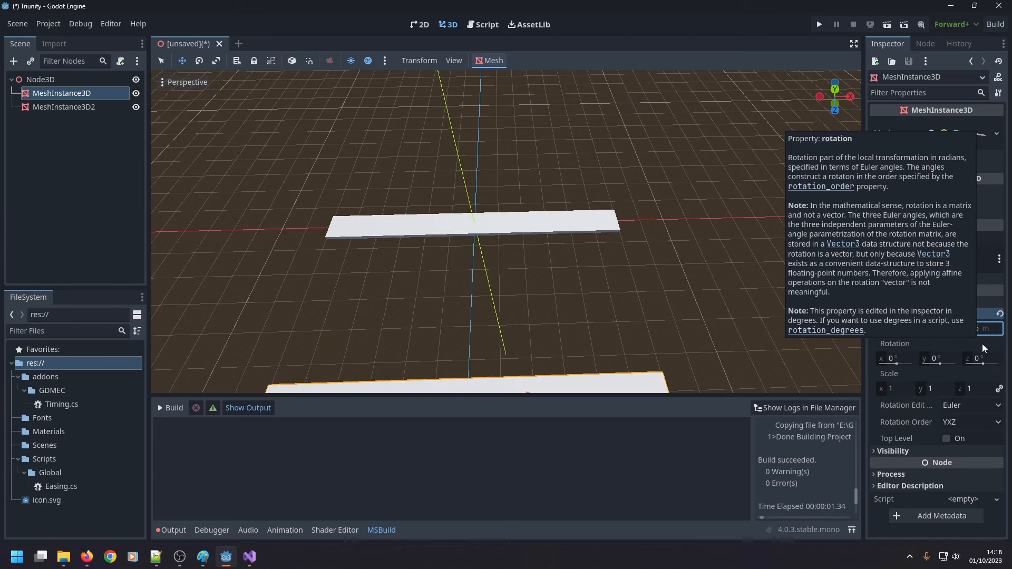
Rename the original MeshInstance3D node as TopFrame.
left_click(101, 99)
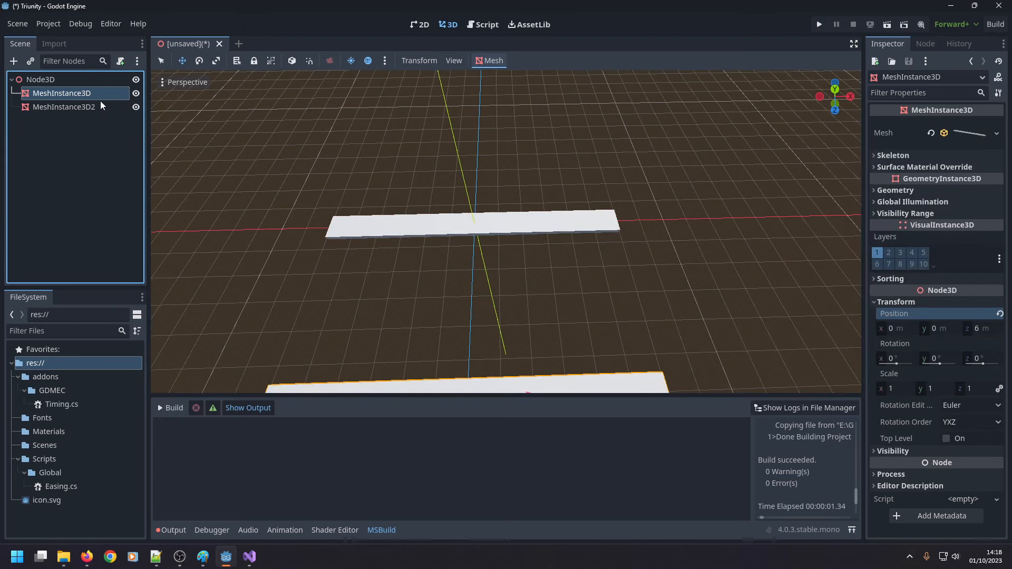
type("TopFrame")
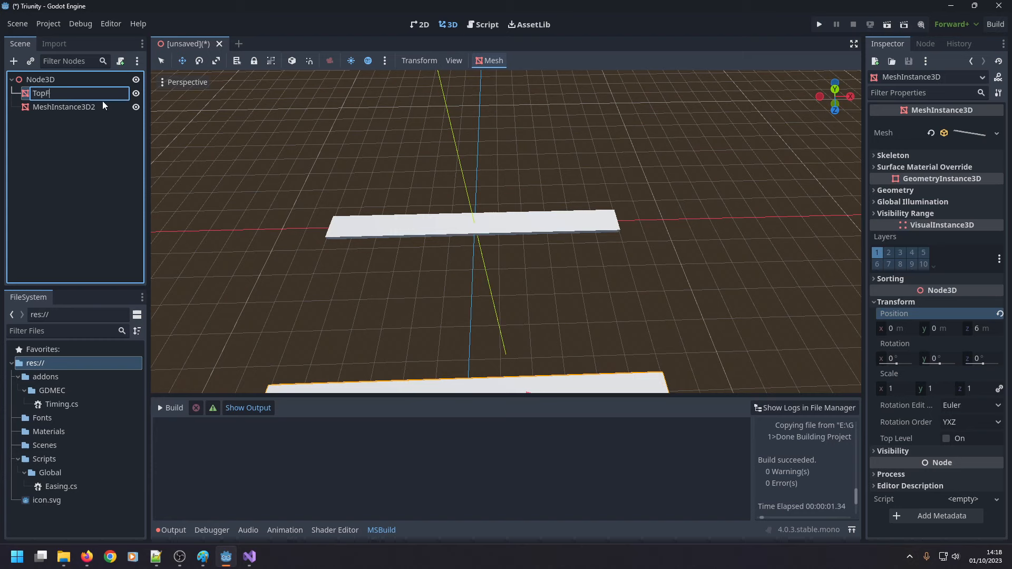
key("Return")
Set the Z position of MeshInstance3D2 to -6 m and rename the node as BottomFrame.
left_click(101, 105)
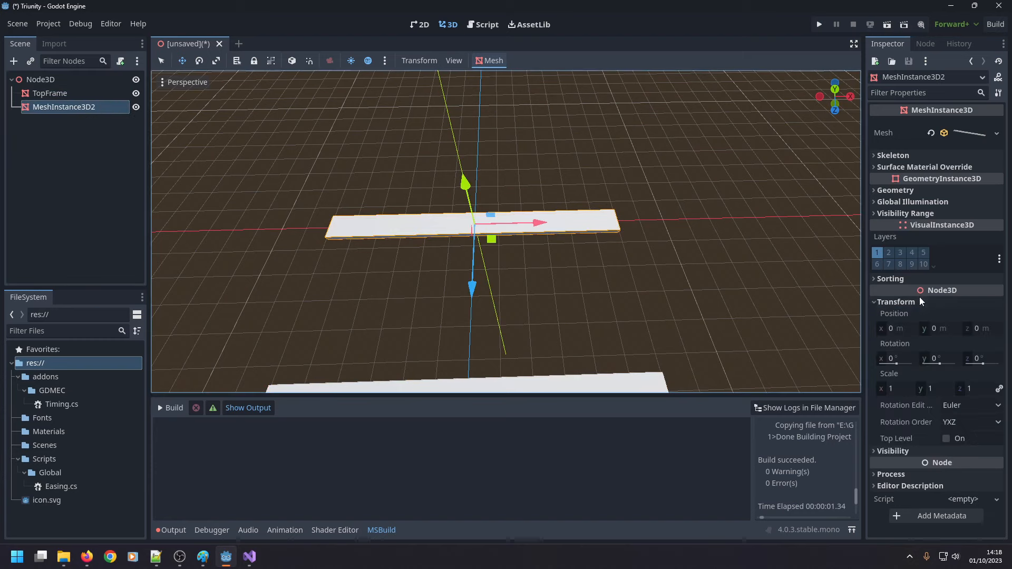
left_click(977, 329)
type("-6")
key("Return")
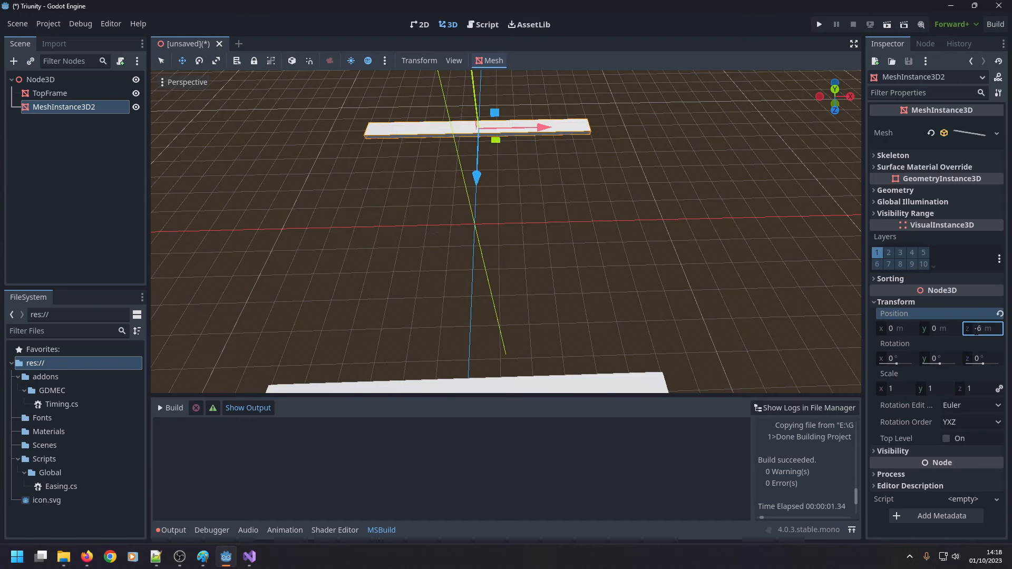
double_click(84, 108)
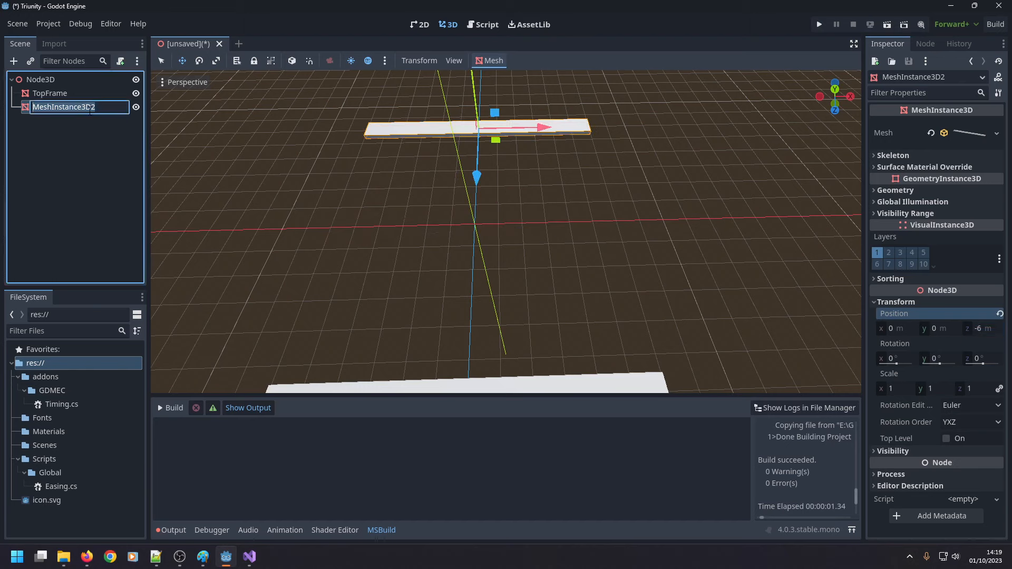
type("BottomFr")
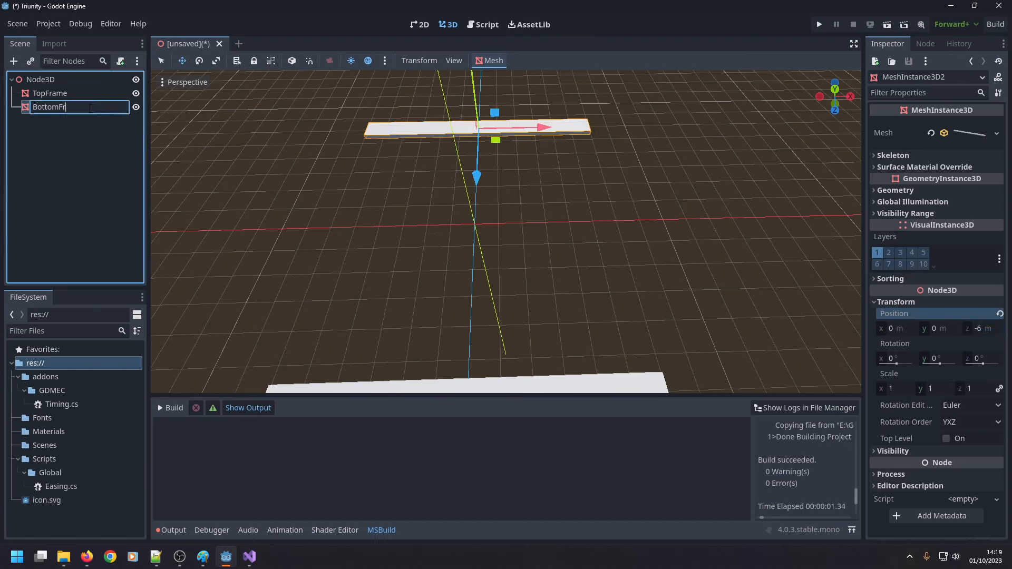
type("ame")
key("Return")
Select TopFrame and BottomFrame together and duplicate them.
middle_click_drag(222, 153, 299, 207)
scroll(299, 207, "down", 5)
left_click(67, 95, "shift")
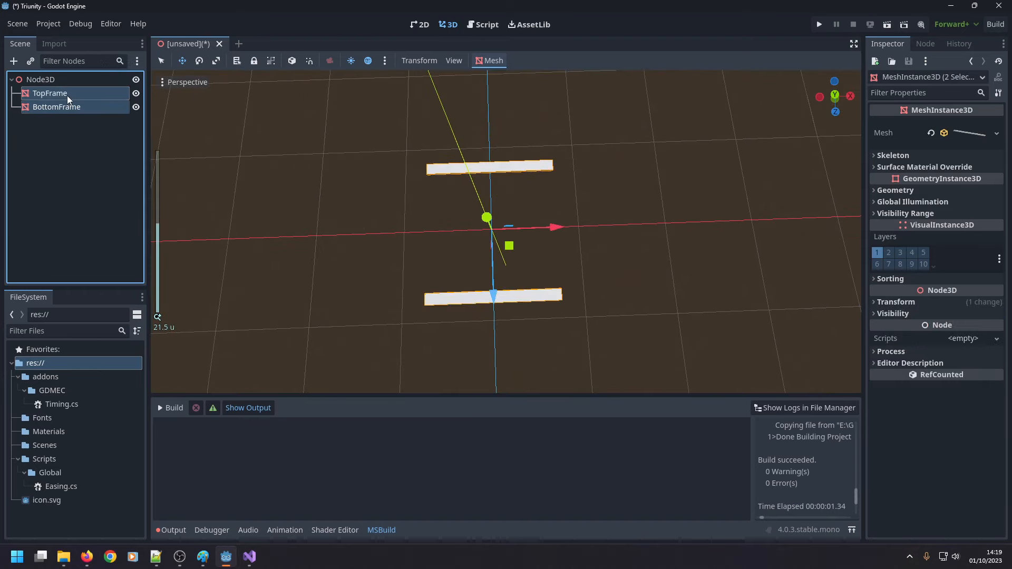
key("ctrl+d")
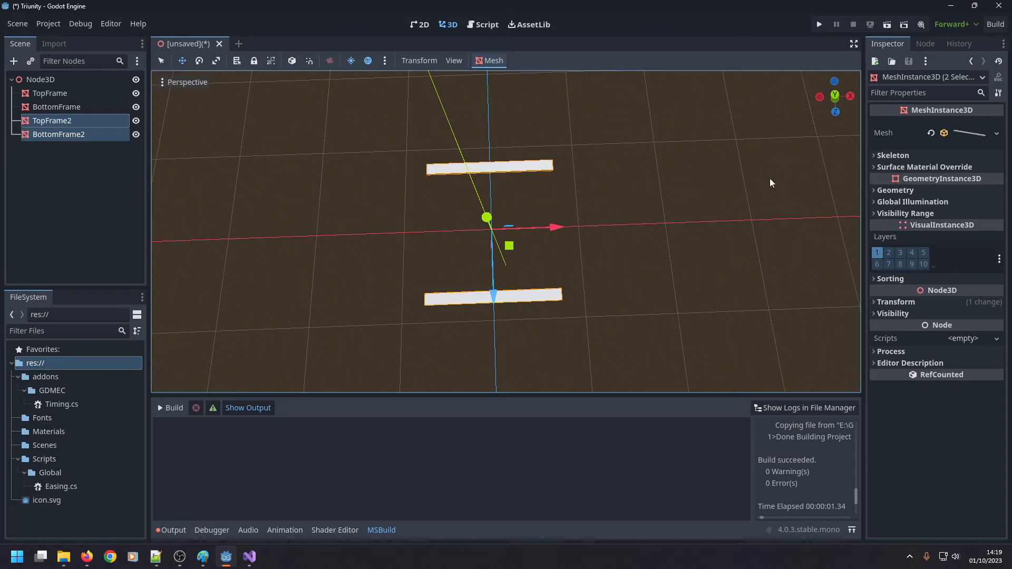
With both duplicated frames selected, set their box mesh's X size to 10 m and collapse the mesh properties.
left_click(970, 134)
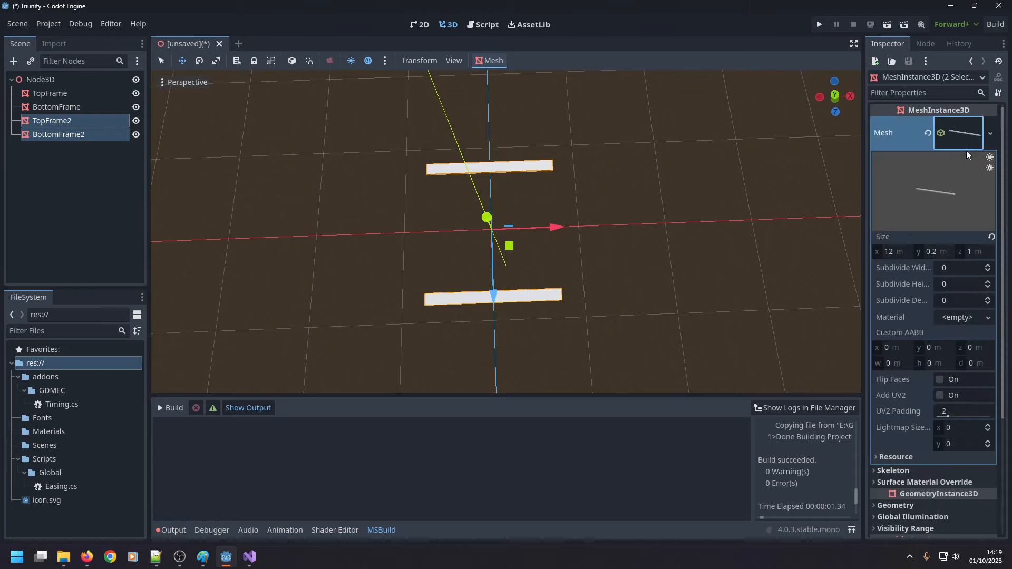
left_click(897, 254)
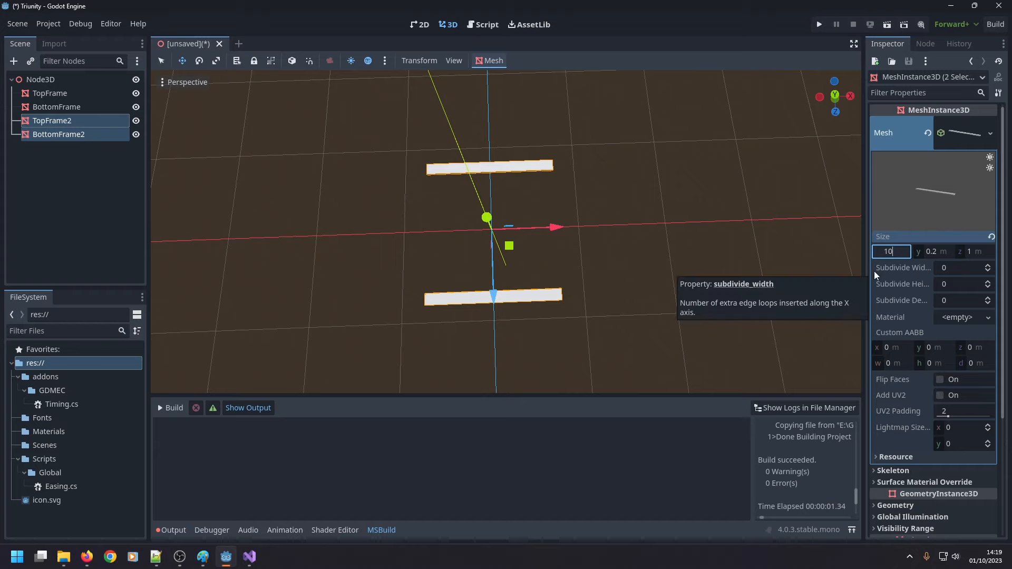
type("10")
key("Return")
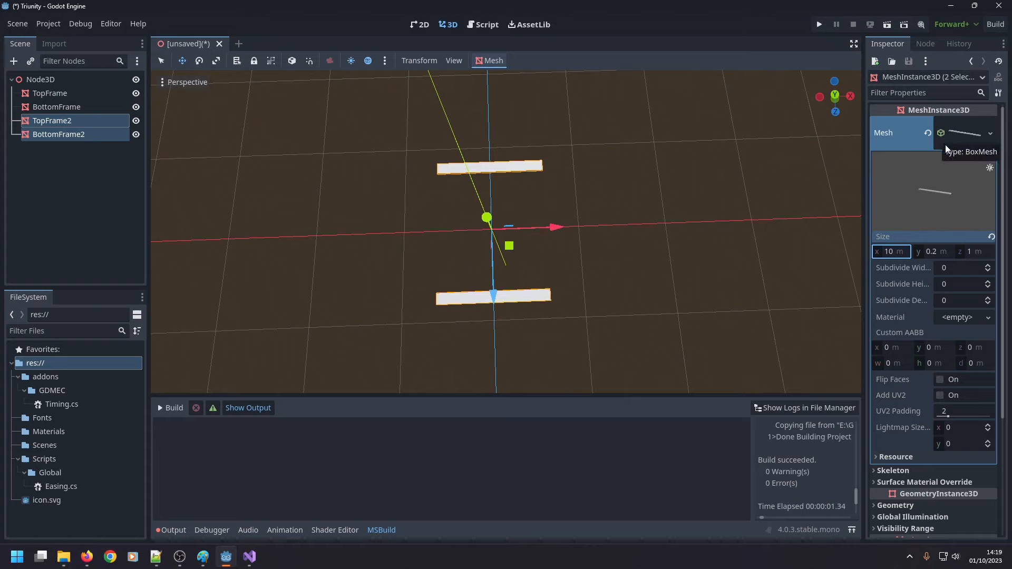
left_click(965, 134)
Rotate the two duplicated frames to 90° around the Y axis.
left_click(899, 303)
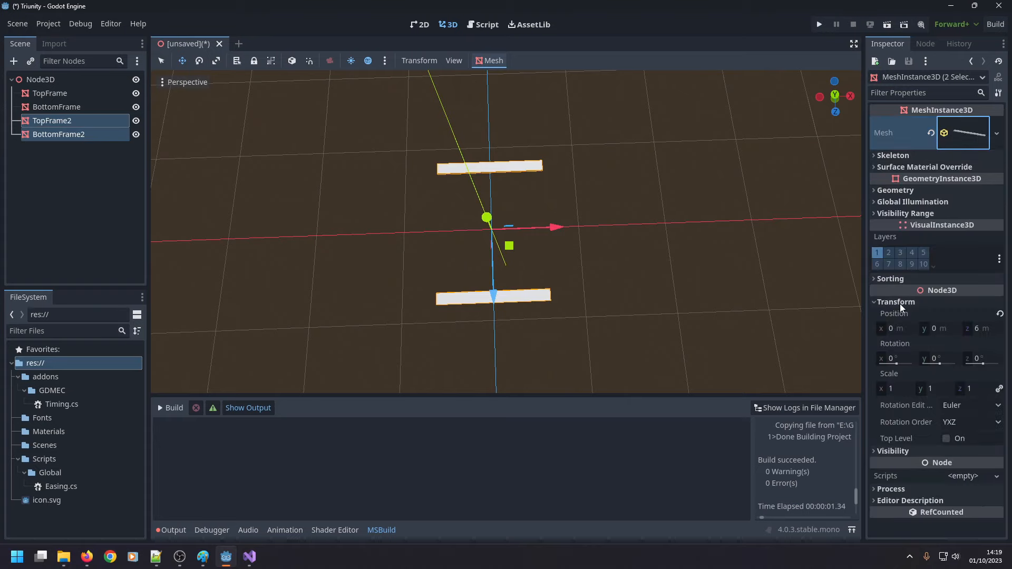
left_click(939, 359)
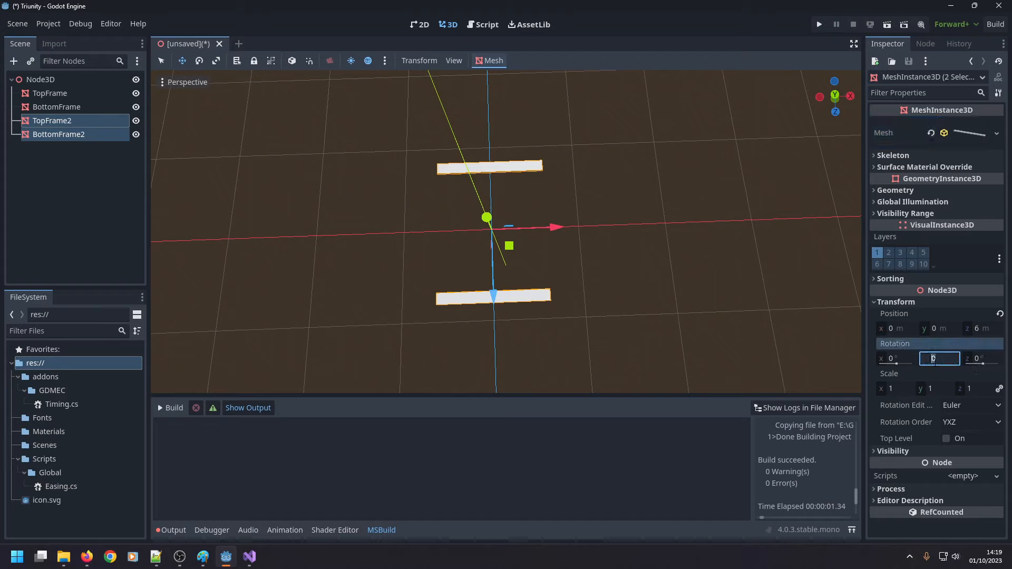
type("90")
key("Return")
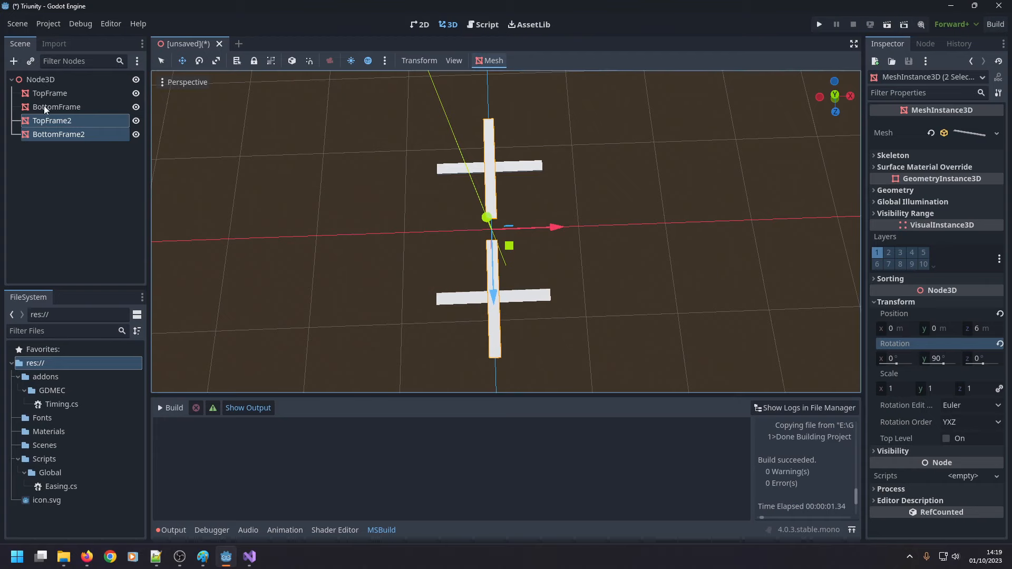
Select only TopFrame2 and set its Z position to 0 m.
left_click(64, 121)
left_click(871, 302)
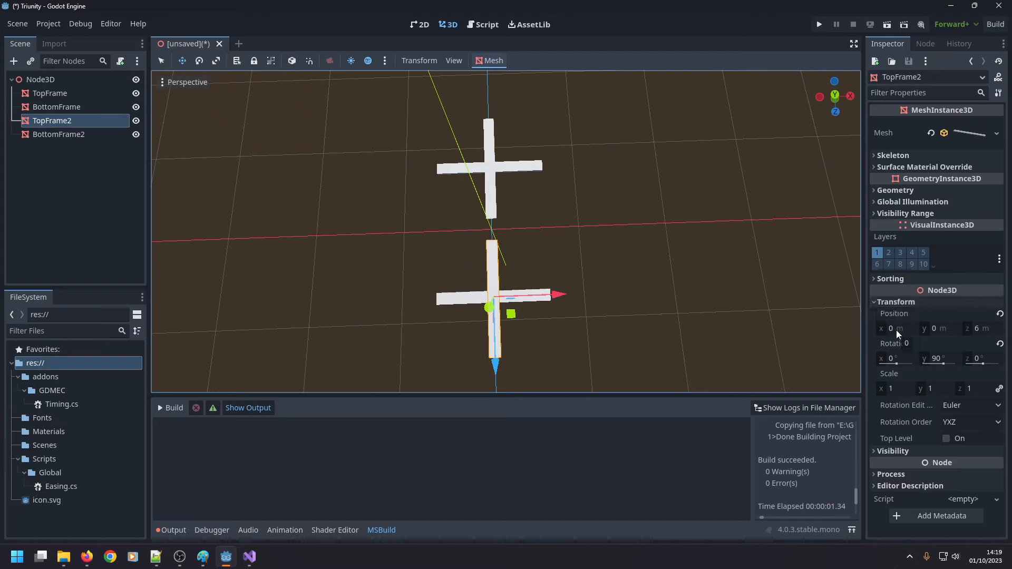
left_click(977, 328)
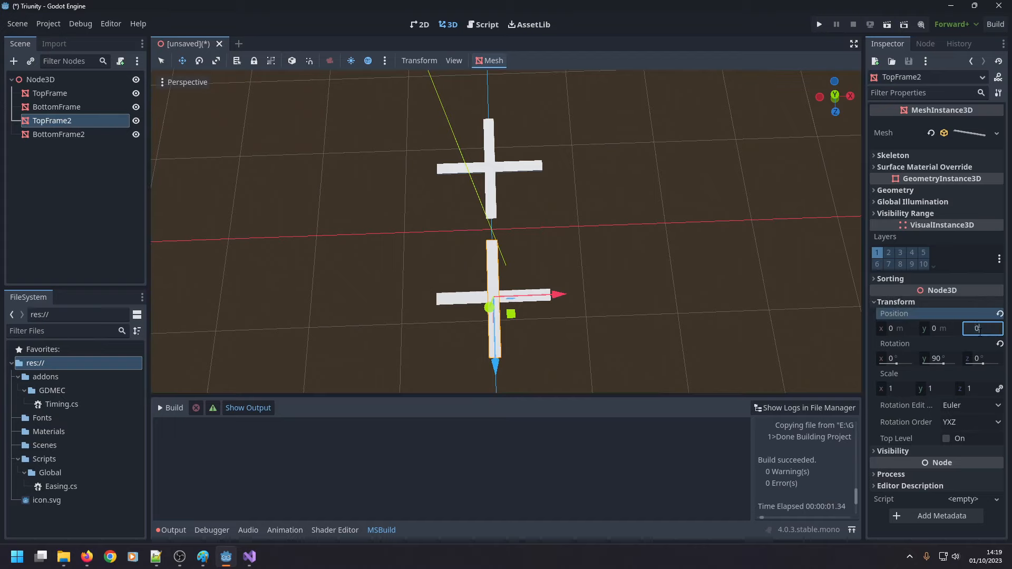
type("0")
key("Return")
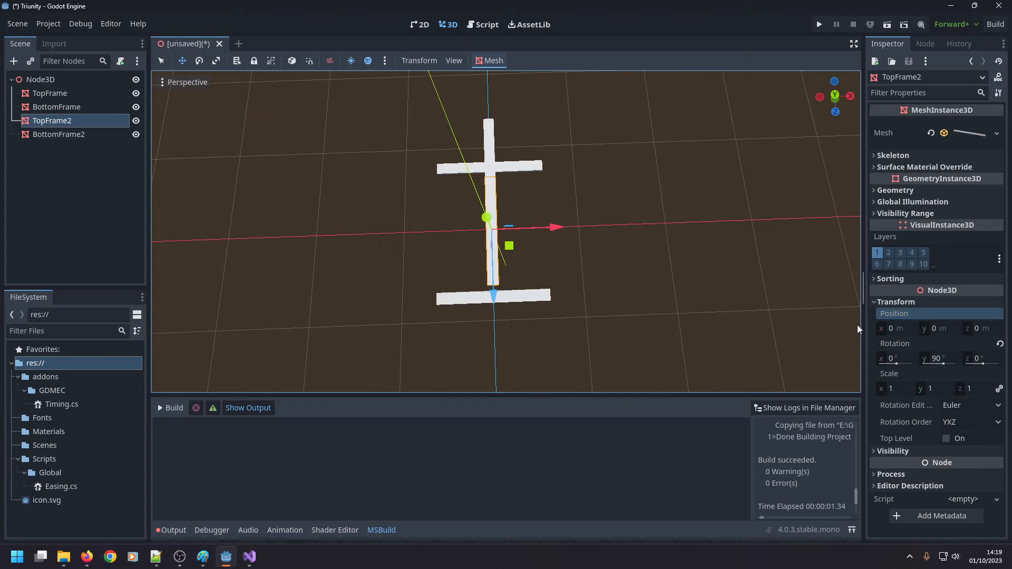
Switch to the Select tool, pick BottomFrame2 in the viewport and set its Z position to 0 m.
left_click_drag(494, 151, 494, 152)
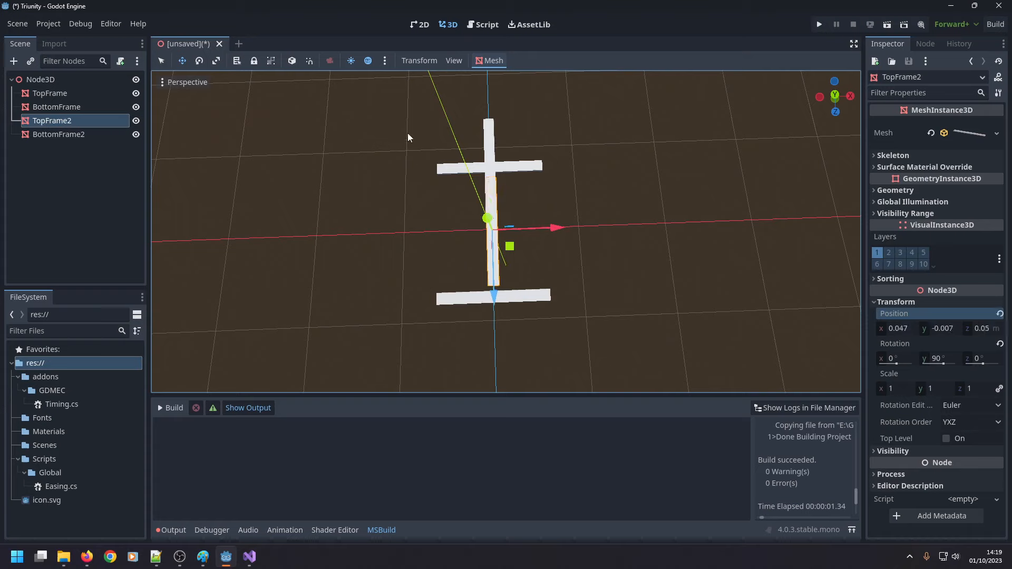
left_click(166, 61)
left_click(488, 129)
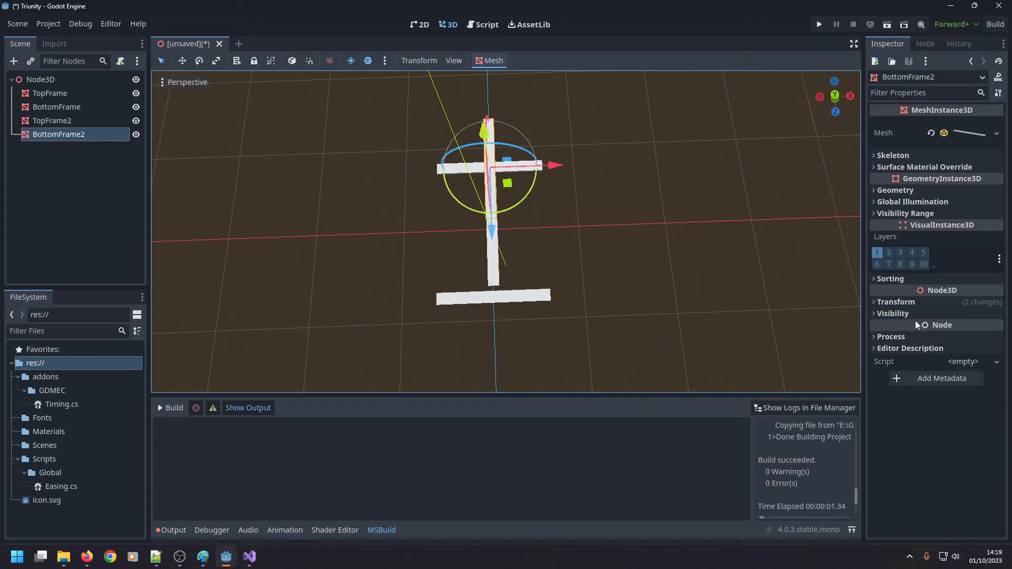
left_click(928, 303)
left_click(983, 331)
type("0")
key("Return")
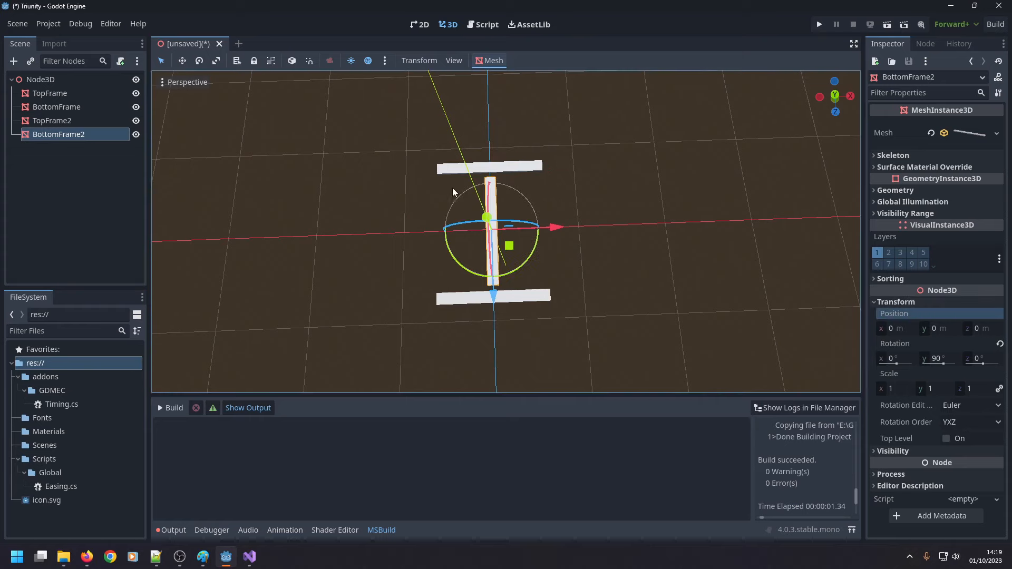
Reset TopFrame2's position to 0 m in X, Y and Z.
scroll(435, 235, "up", 4)
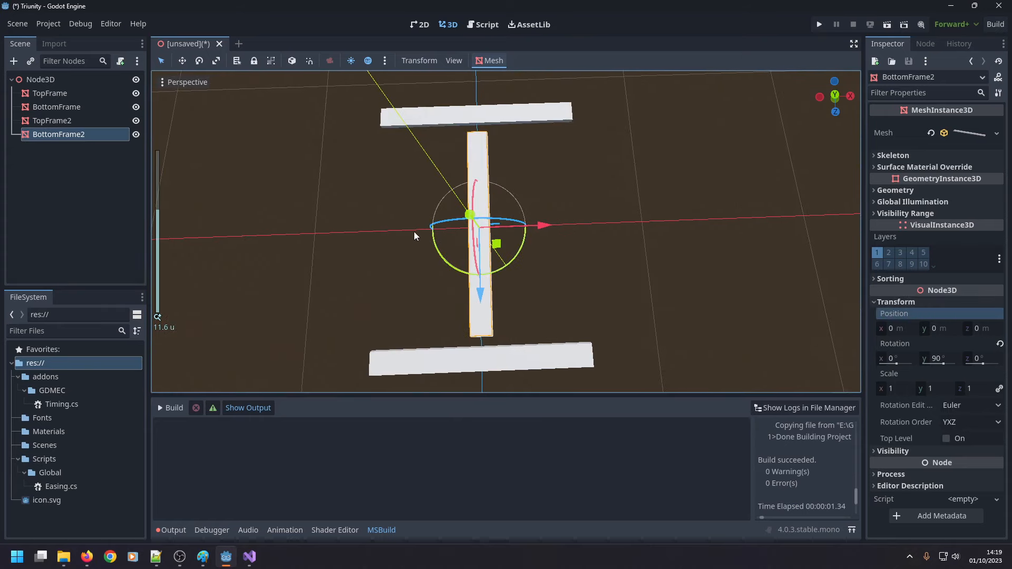
left_click(71, 121)
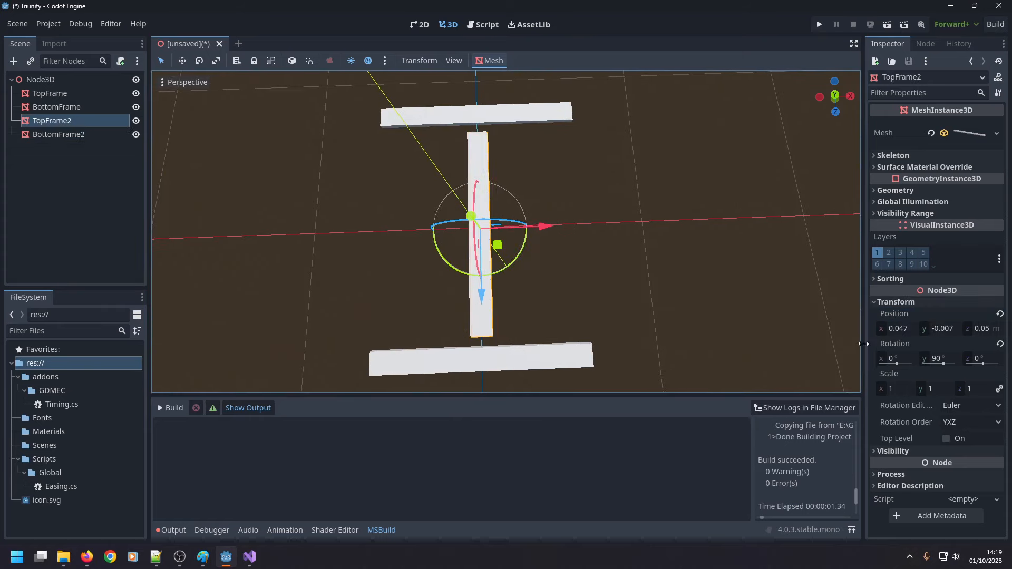
left_click(901, 327)
type("0")
key("Tab")
type("0")
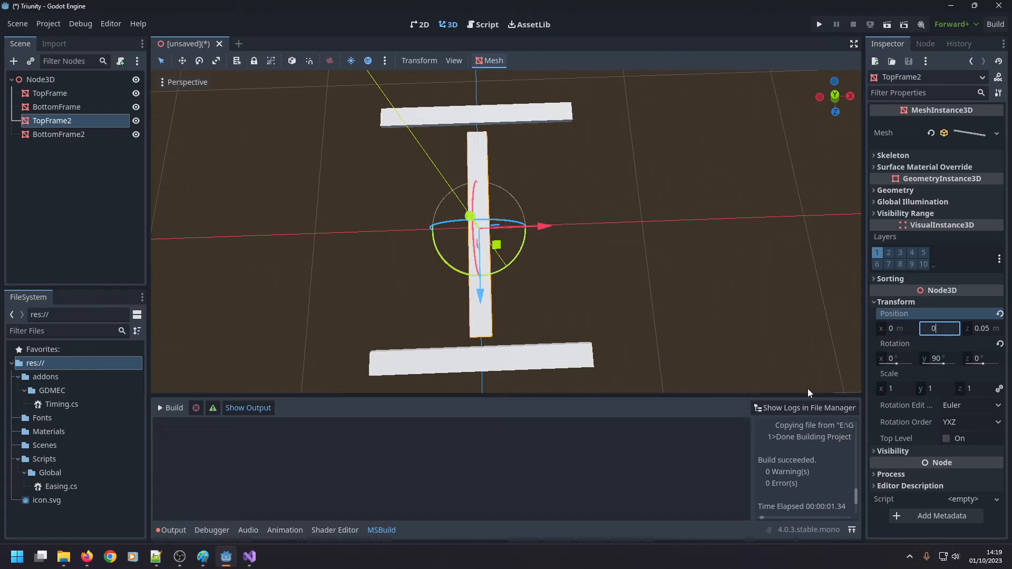
key("Tab")
type("0")
key("shift+Tab")
key("shift+Tab")
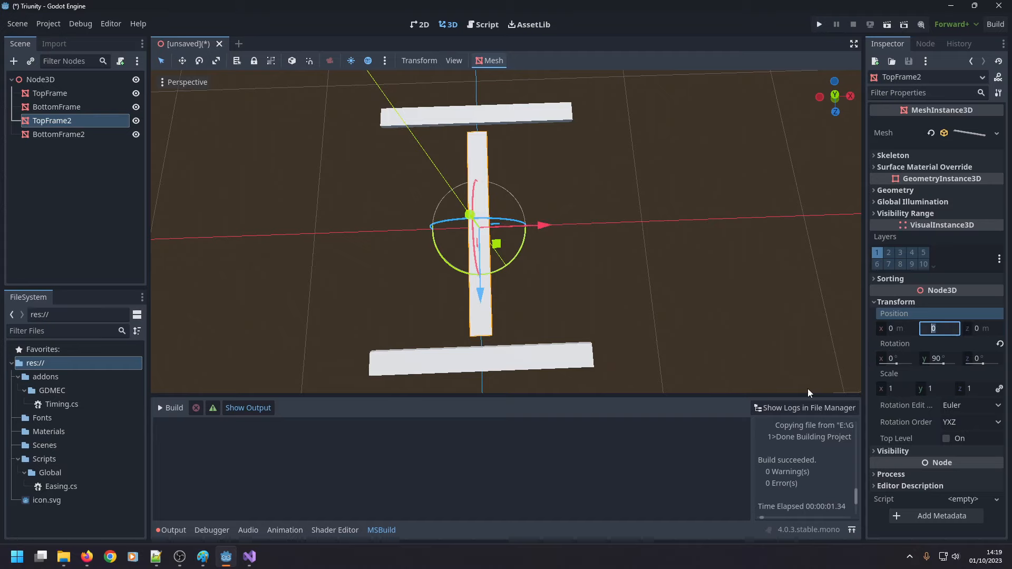
Set TopFrame2's X position to -6 m and BottomFrame2's X position to 6 m.
type("-6")
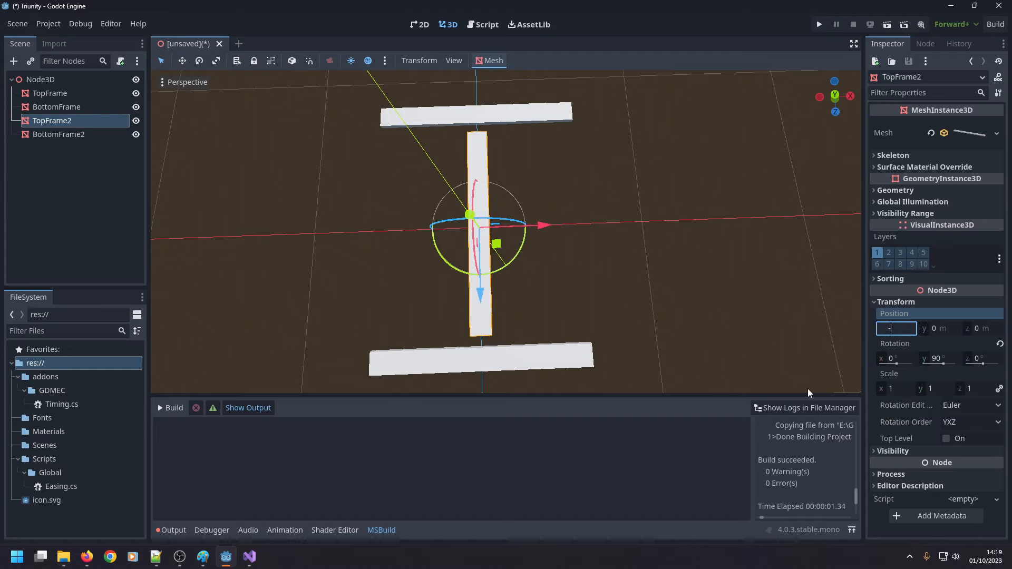
key("Return")
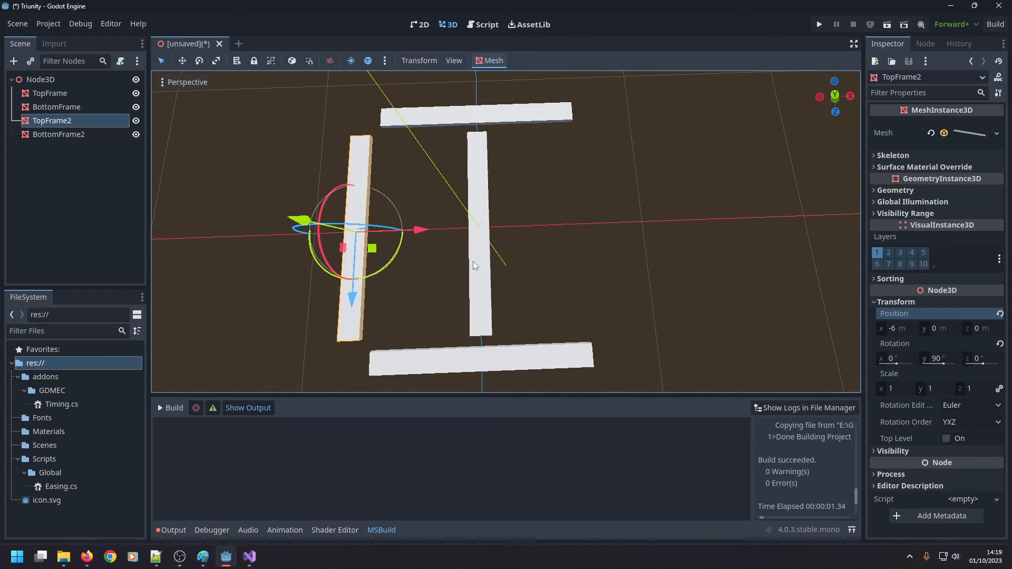
left_click(473, 261)
left_click(896, 330)
type("6")
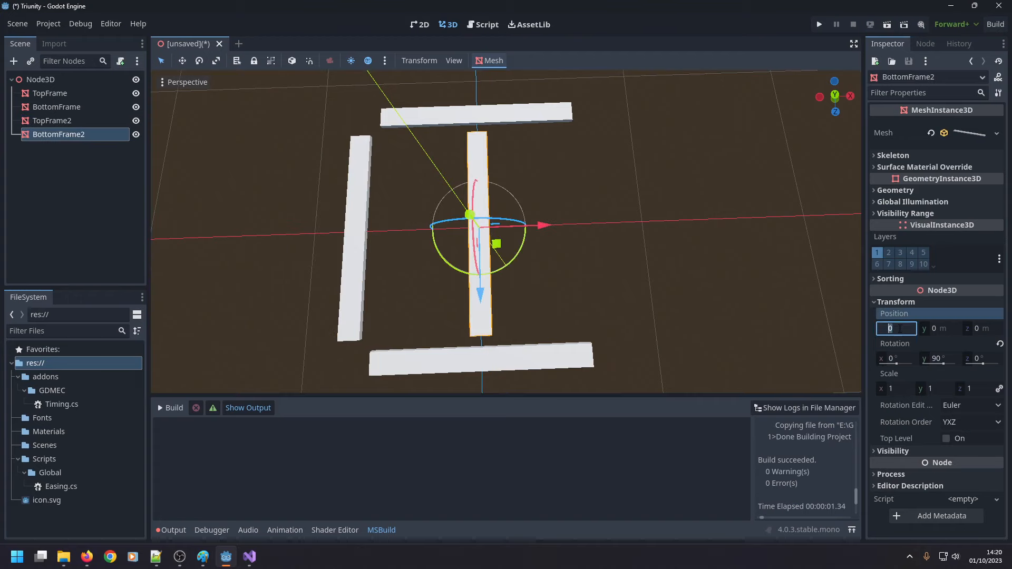
key("Return")
Rename TopFrame2 as LeftFrame and BottomFrame2 as RightFrame in the scene tree.
left_click(66, 124)
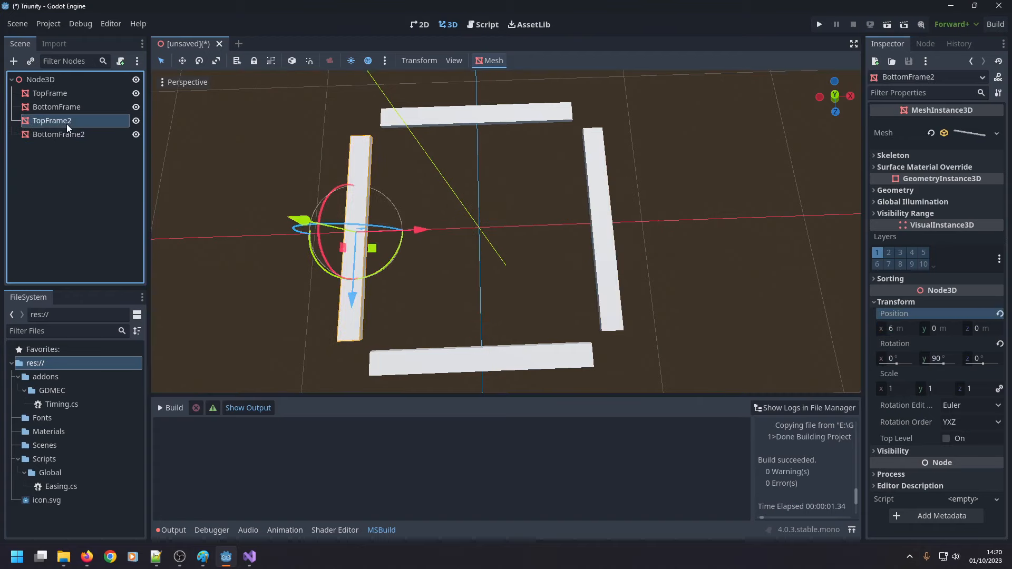
left_click(66, 125)
type("LeftFrame")
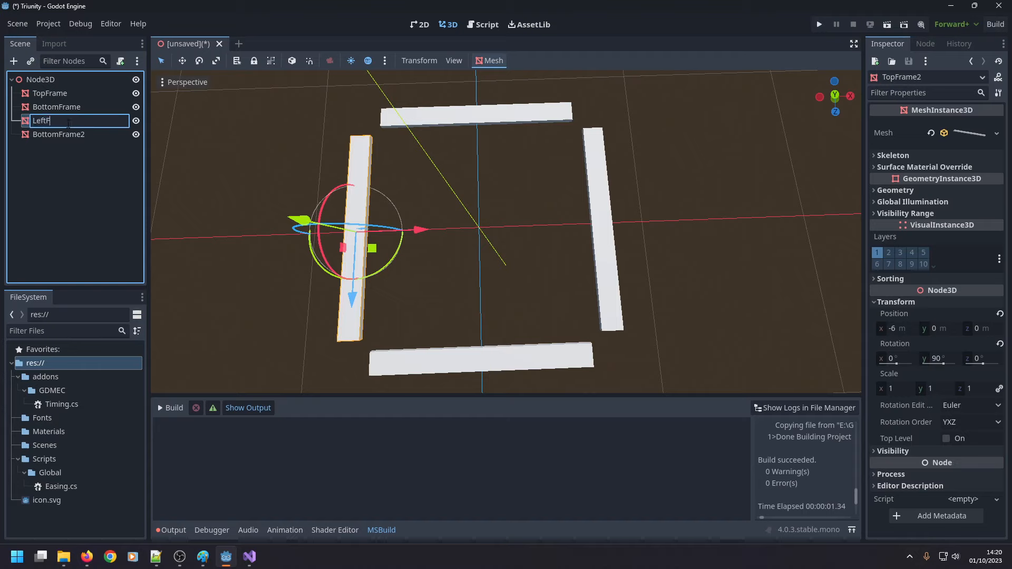
key("Return")
key("Down")
key("F2")
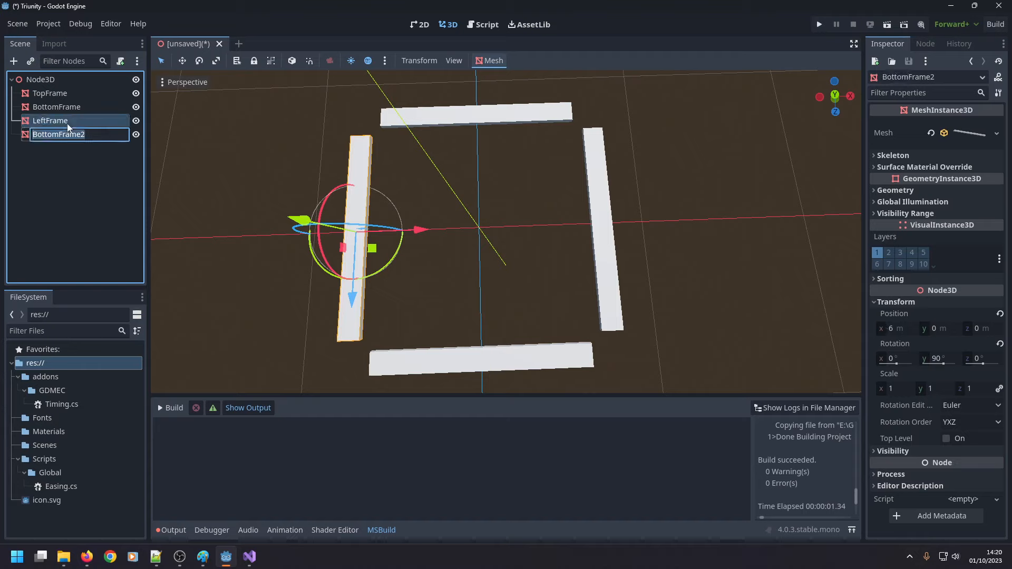
type("E")
type("ightFrame")
key("Return")
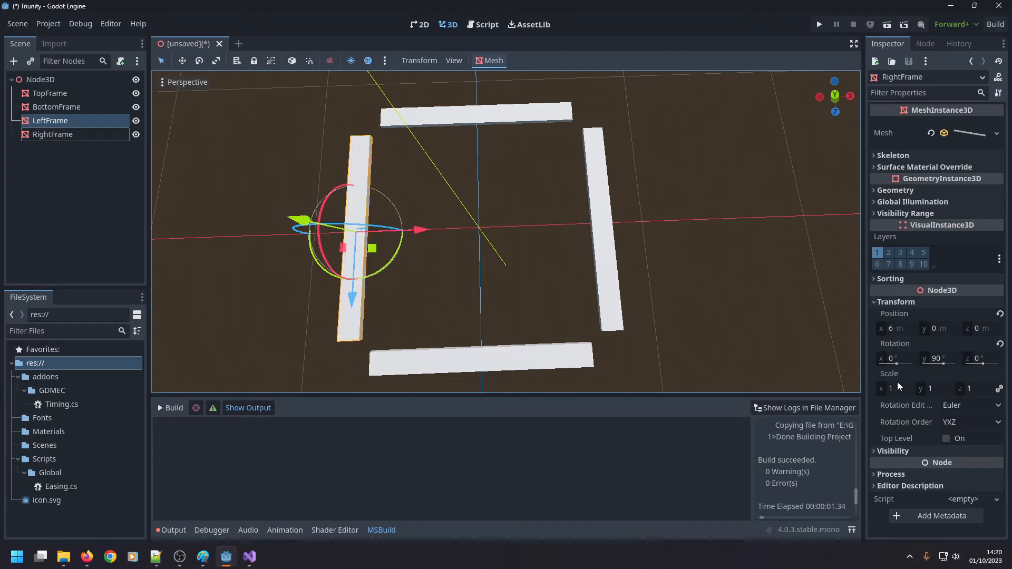
Try an X position of 11.5 m for RightFrame and undo that change.
left_click(894, 332)
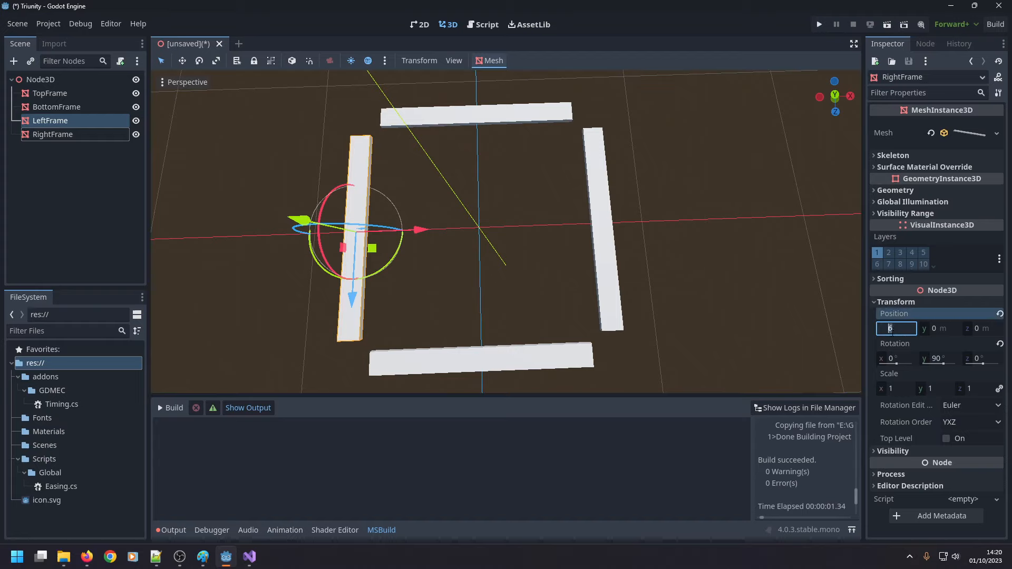
type("11.5")
key("Return")
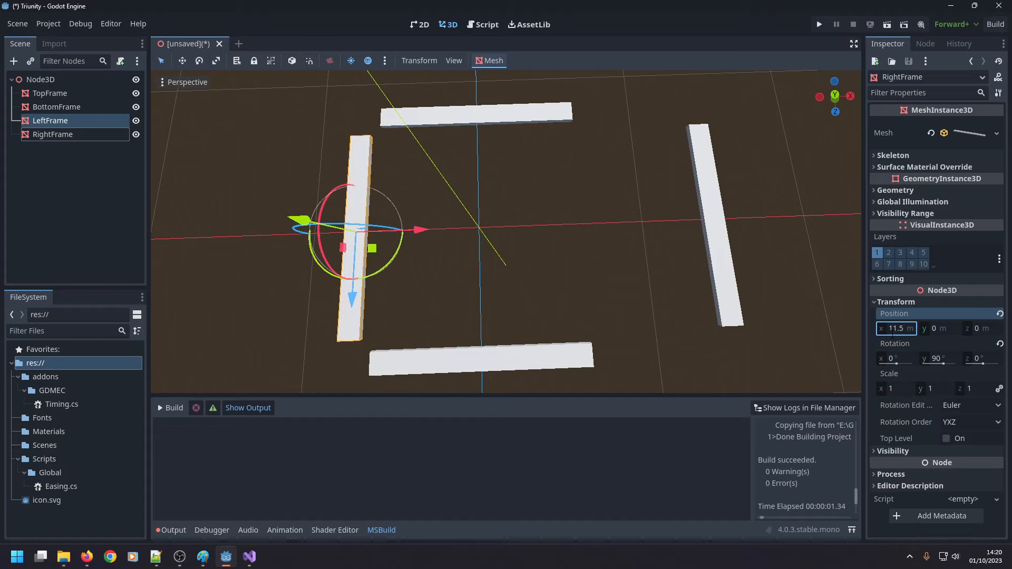
key("ctrl+z")
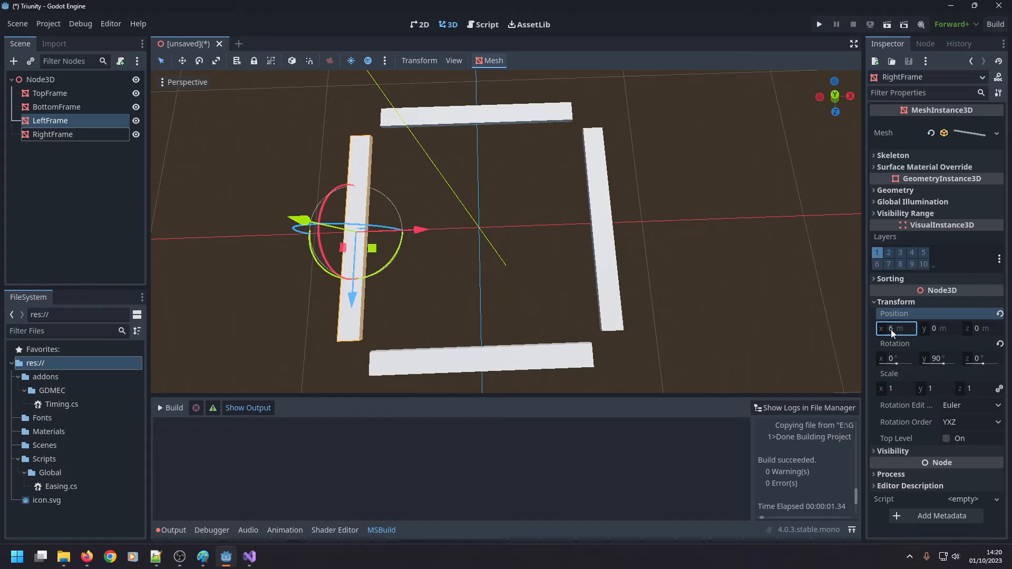
Set RightFrame's X position to 5 m and LeftFrame's X position to -5 m.
left_click(896, 330)
type("5")
key("Return")
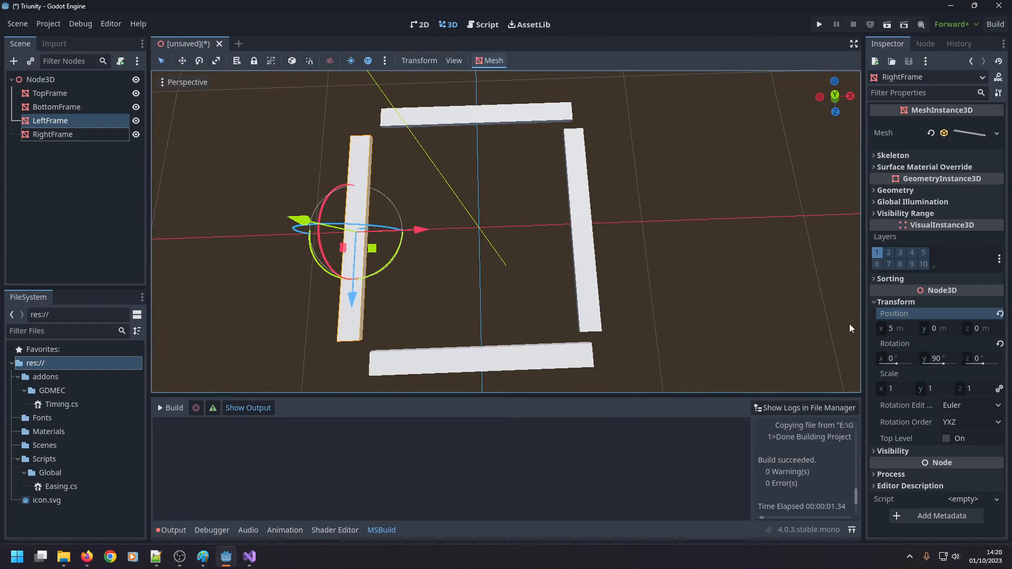
left_click(893, 329)
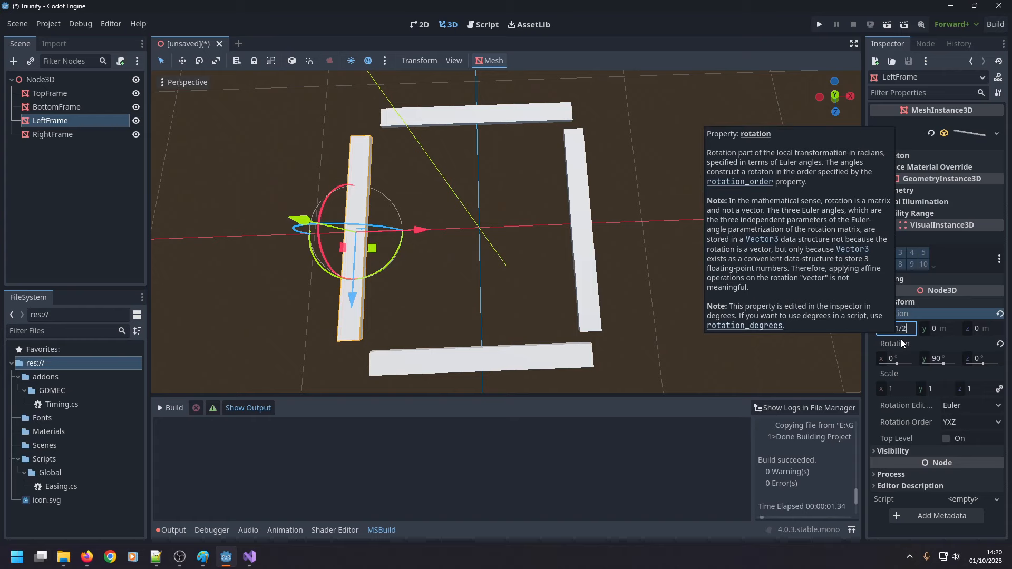
key("Return")
Pick BottomFrame in the viewport and try Z positions of 5 m and -5 m, returning it to 5 m.
left_click(474, 115)
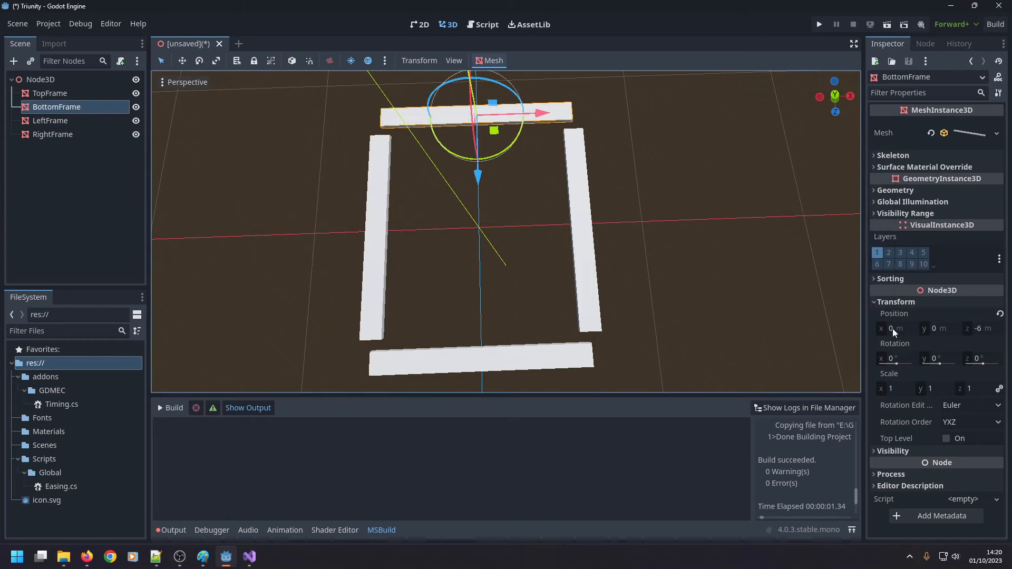
left_click(974, 331)
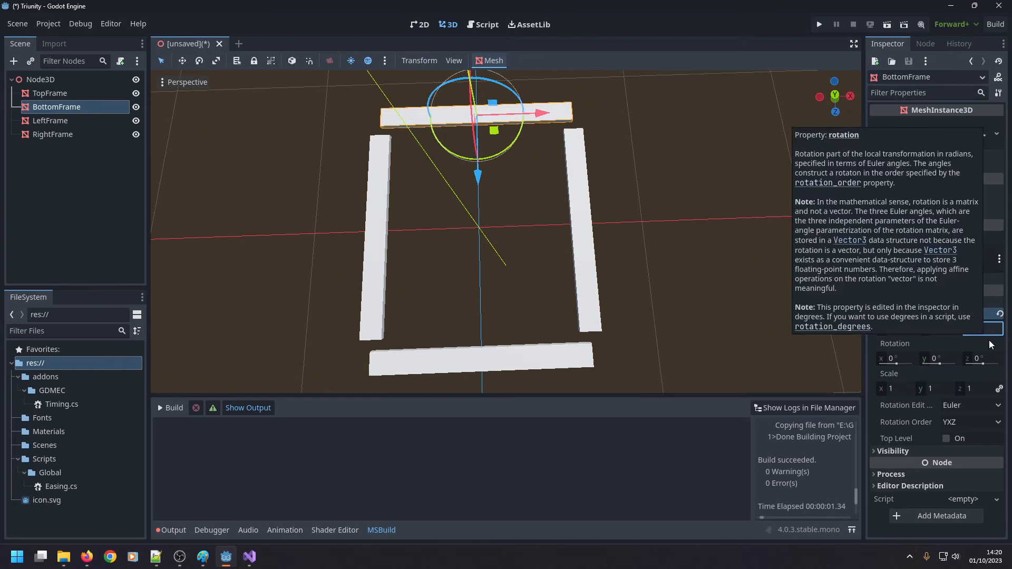
key("Return")
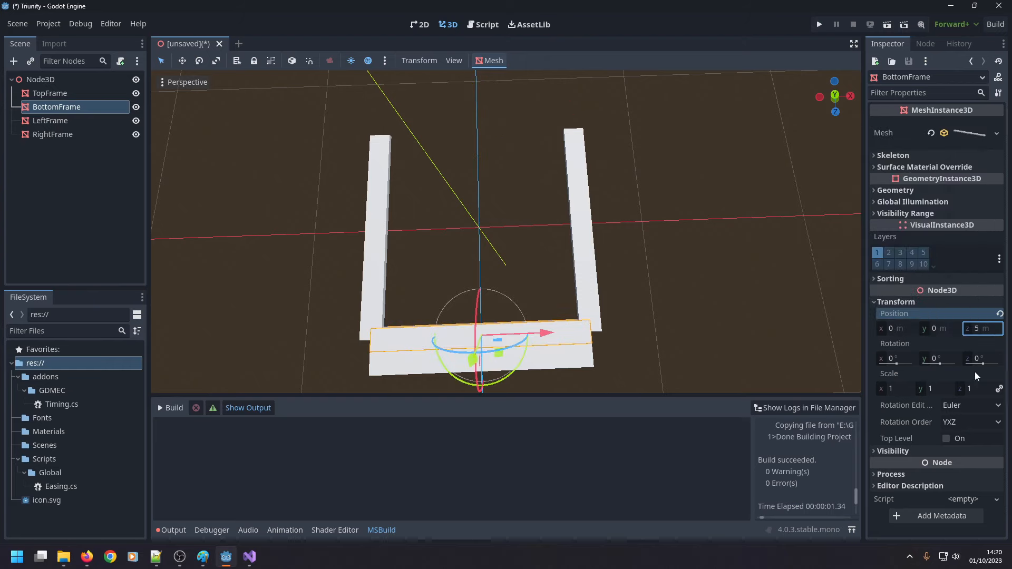
left_click(979, 332)
type("-")
key("Return")
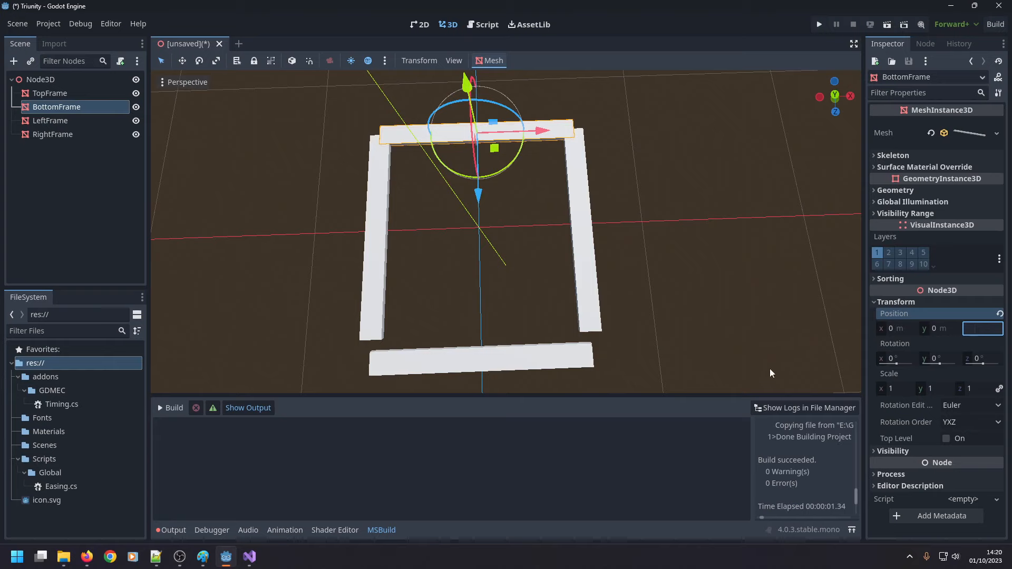
type("5")
key("Return")
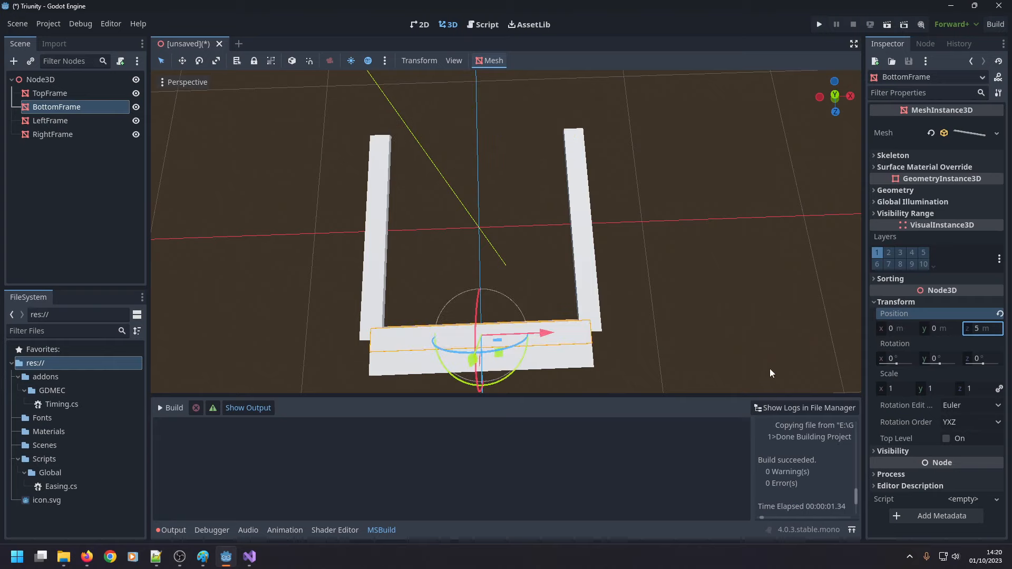
Set BottomFrame's Z position to 5.5 m.
left_click(979, 329)
type(".5")
key("Return")
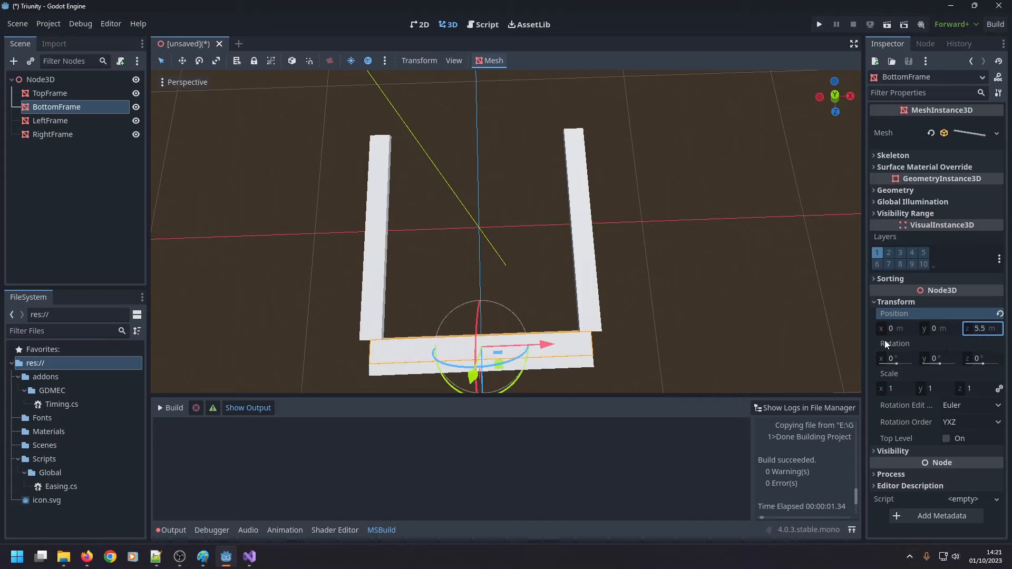
left_click(977, 329)
Pick TopFrame in the viewport and set its Z position to 11/2, and change the sign to make it -5.5 m.
left_click(411, 372)
left_click(983, 330)
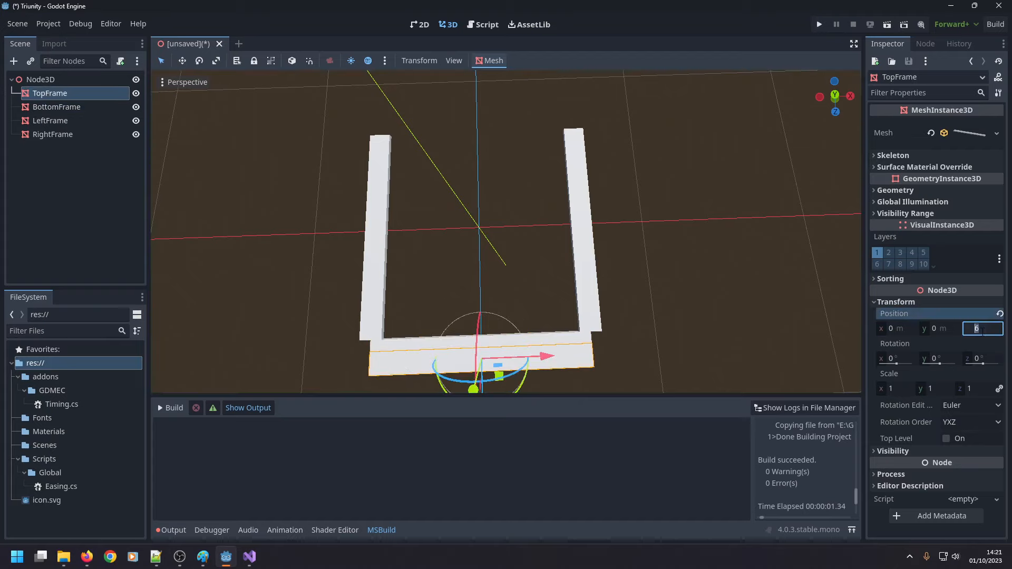
type("11/2")
key("Return")
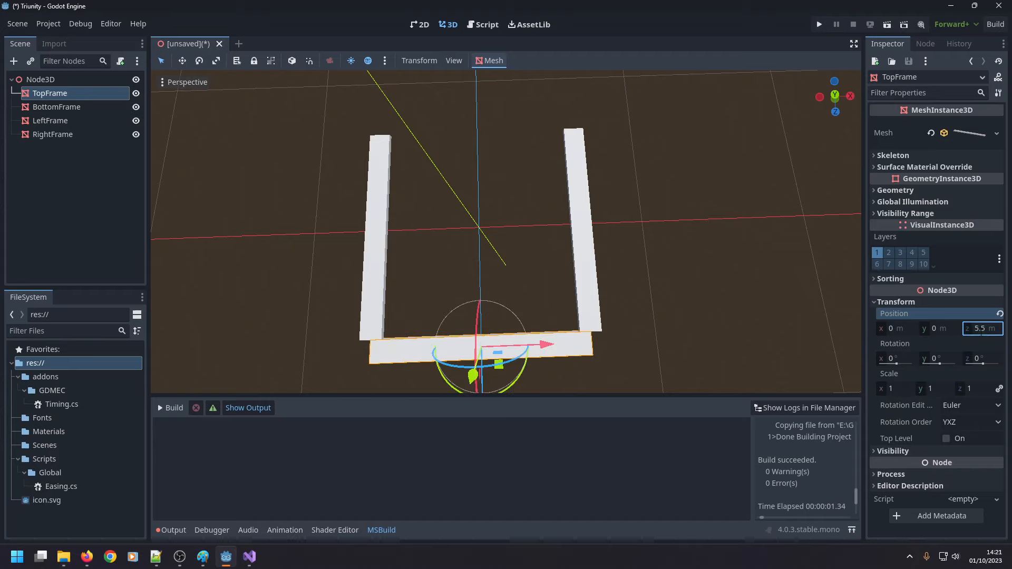
left_click(977, 335)
type("-")
key("Return")
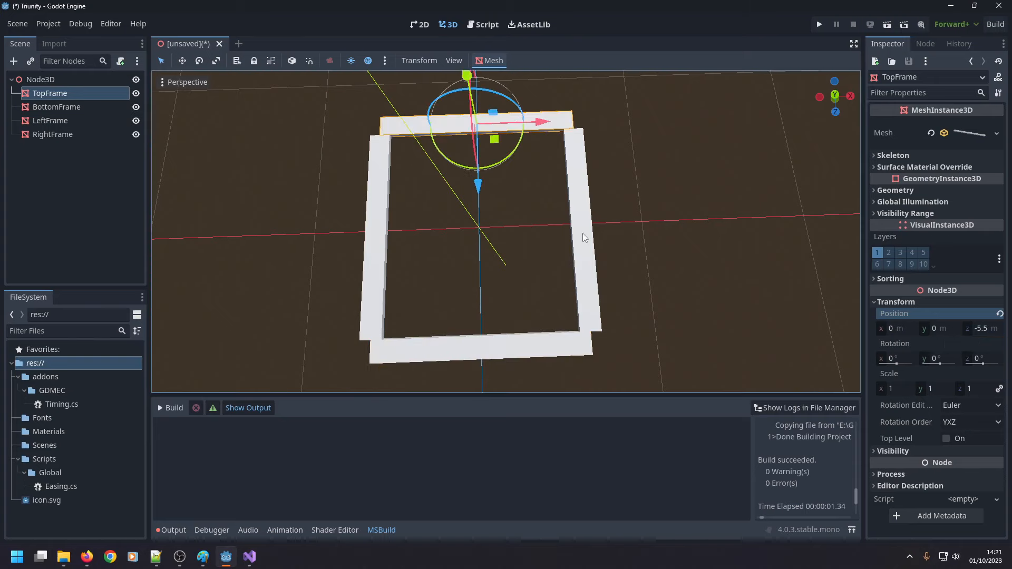
Set LeftFrame's X position to -5.5 m and RightFrame's X position to 5.5 m.
left_click(381, 206)
left_click(900, 328)
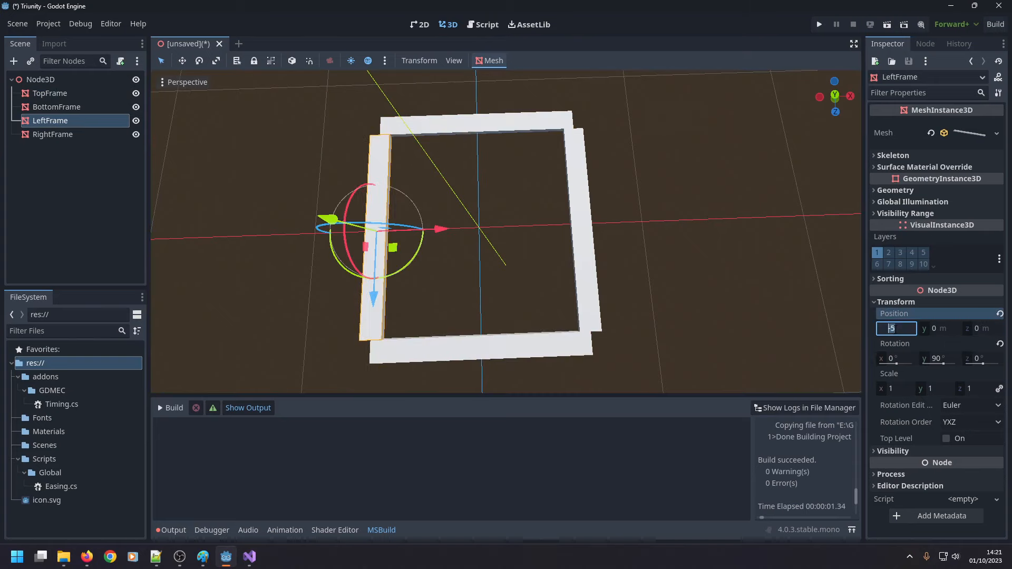
type(".5")
key("Return")
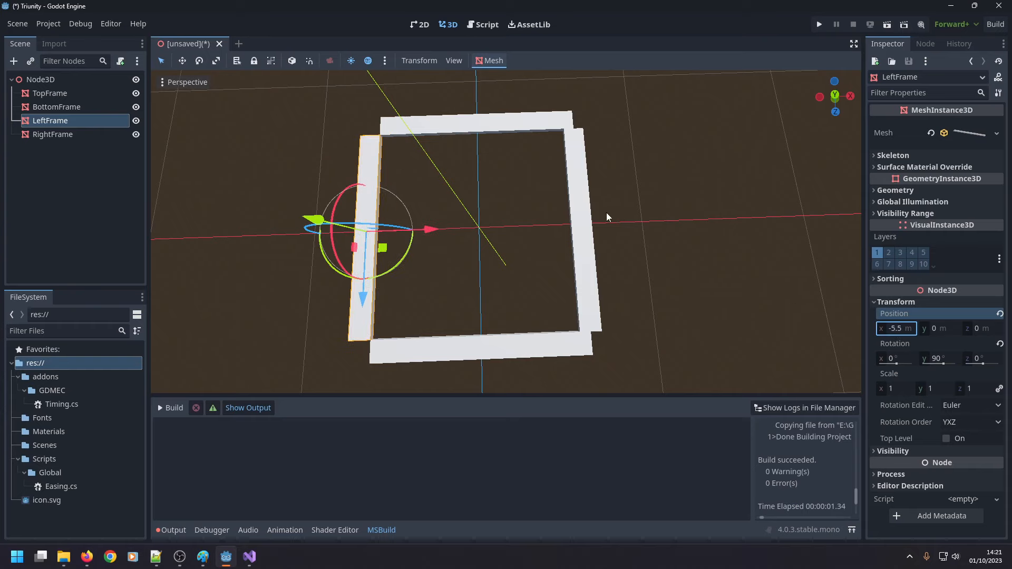
left_click(575, 224)
left_click(897, 328)
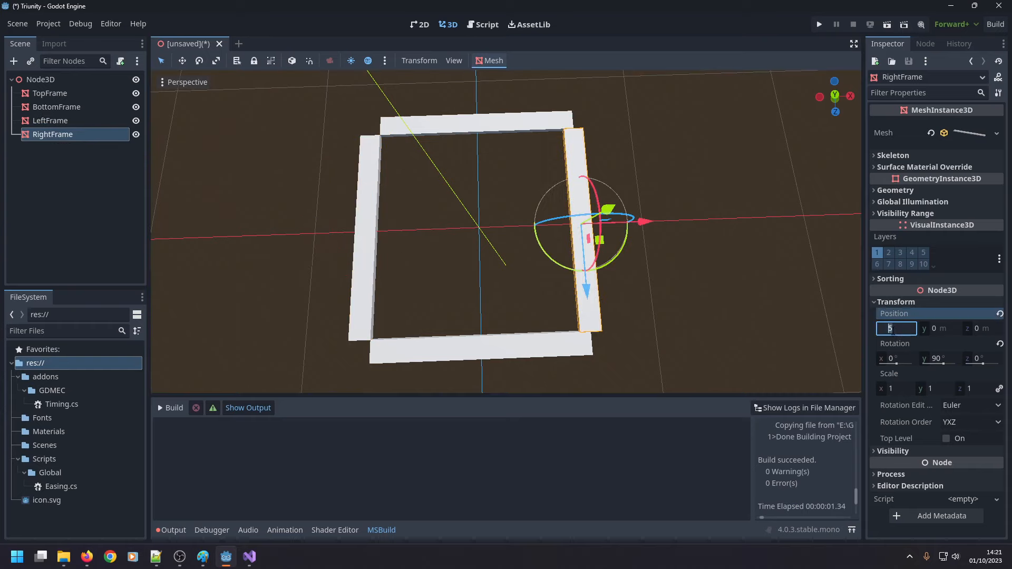
type(".5")
key("Return")
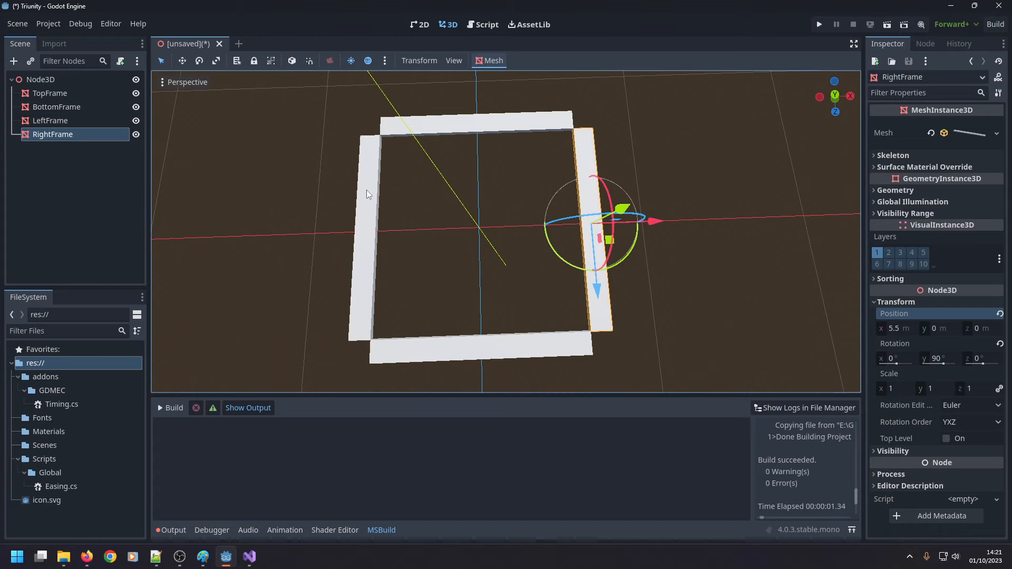
left_click(363, 208)
scroll(394, 157, "up", 5)
scroll(377, 131, "down", 3)
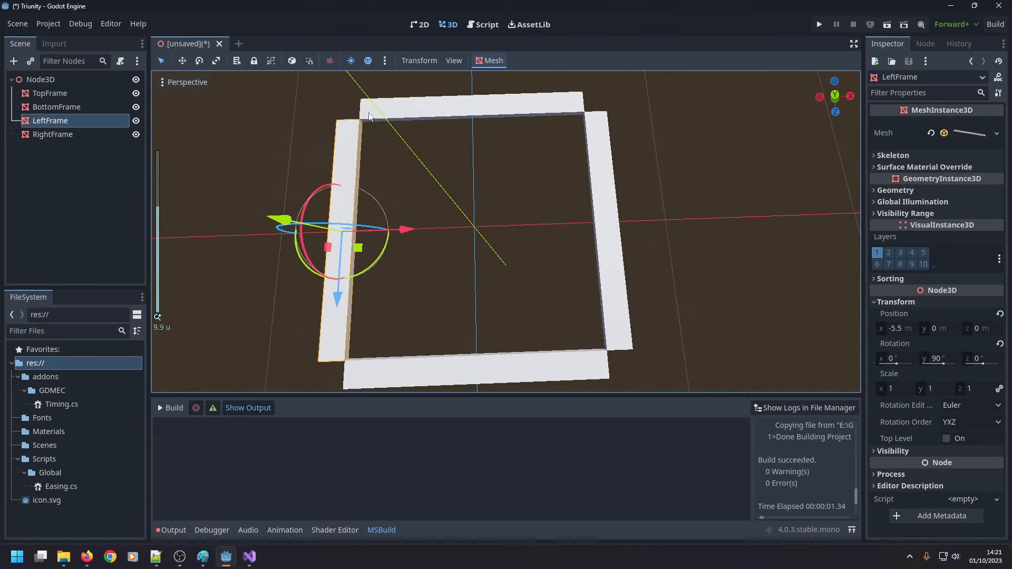
left_click(371, 111)
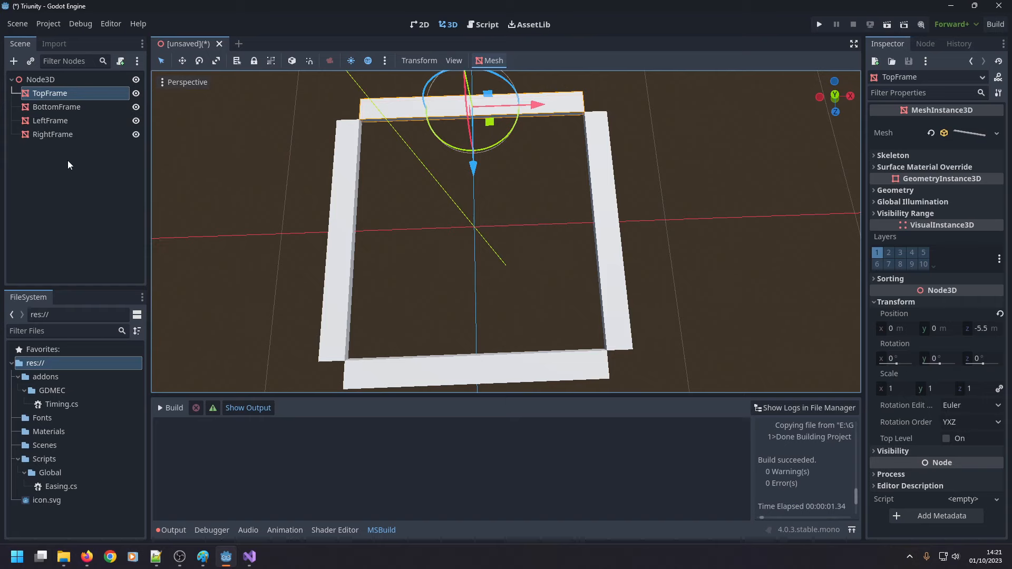
Add a MeshInstance3D child to the root Node3D and give it a new BoxMesh.
right_click(40, 79)
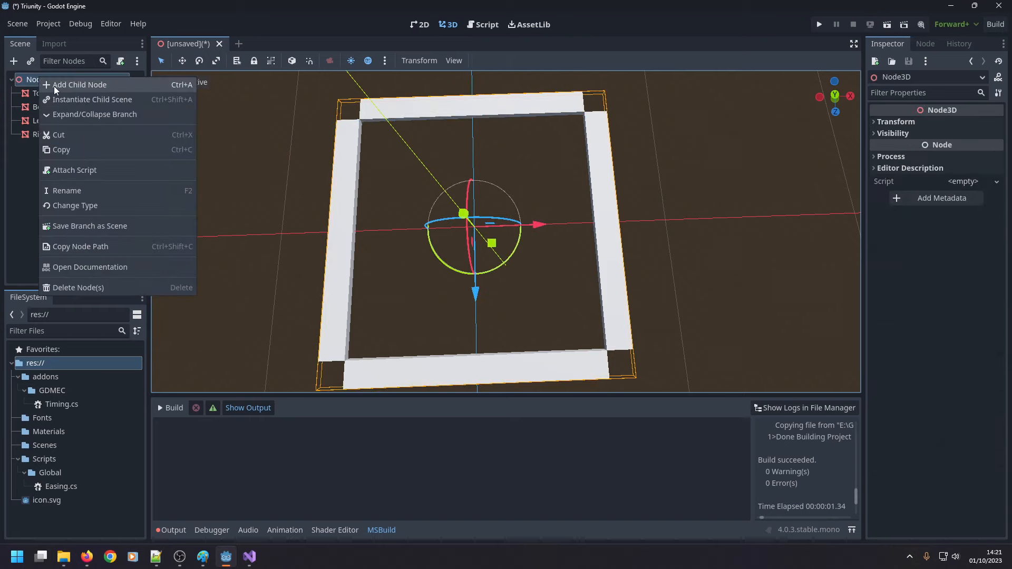
left_click(53, 86)
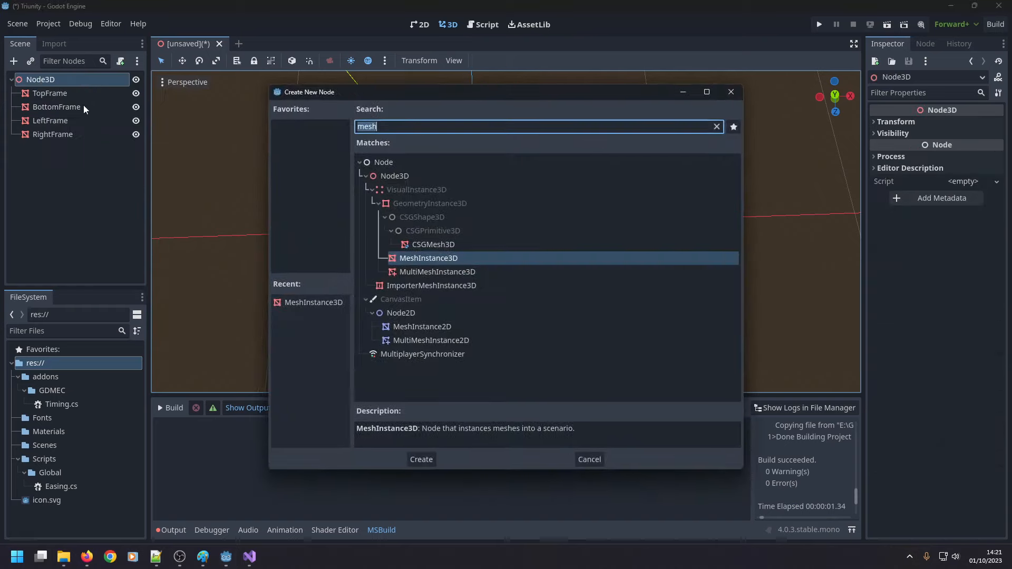
double_click(457, 263)
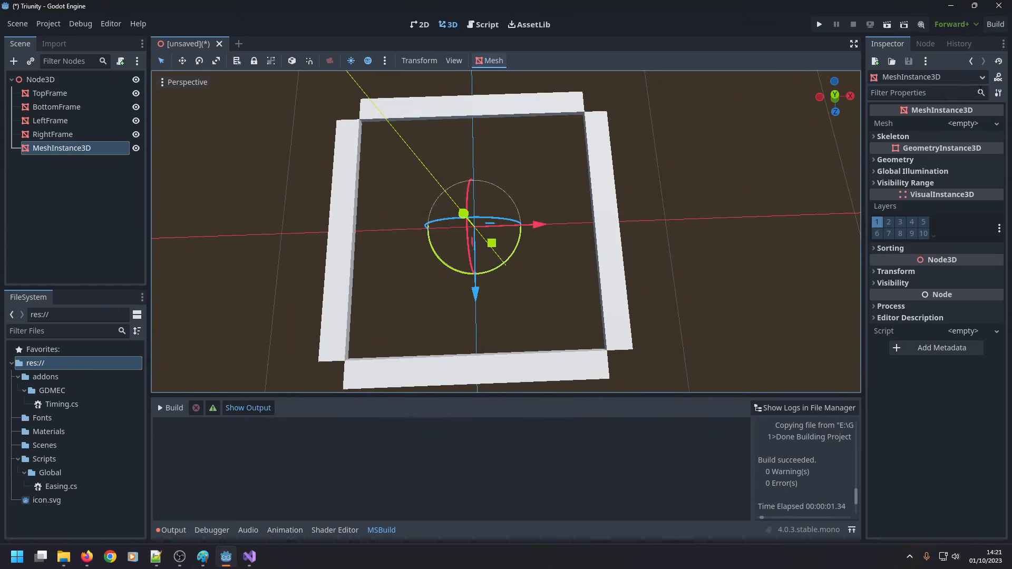
left_click(983, 125)
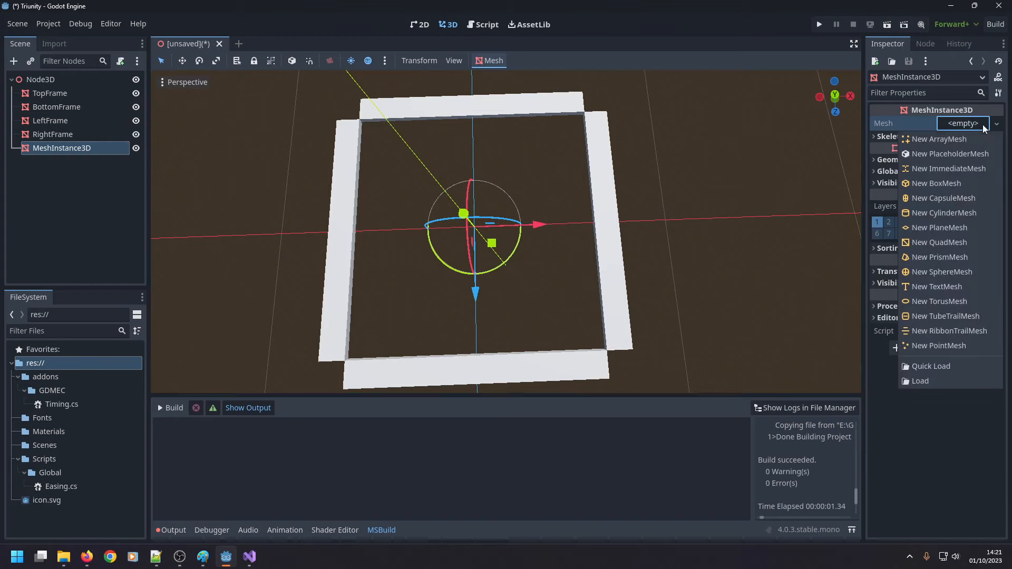
left_click(955, 185)
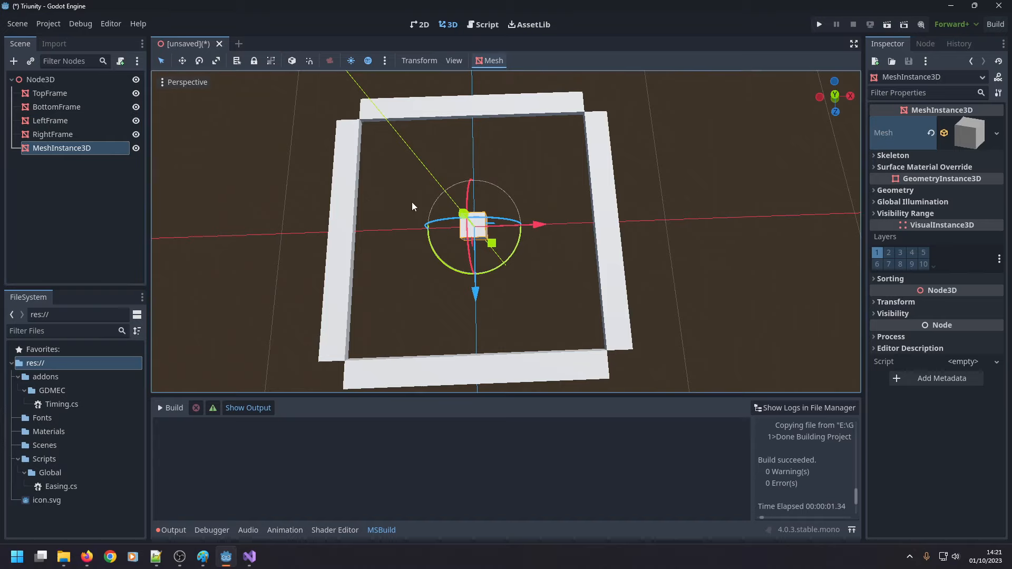
Move the new box along the X axis with the Move tool, first onto the left bar and from there to the right bar.
left_click(182, 61)
left_click_drag(538, 225, 423, 233)
middle_click_drag(368, 277, 378, 196)
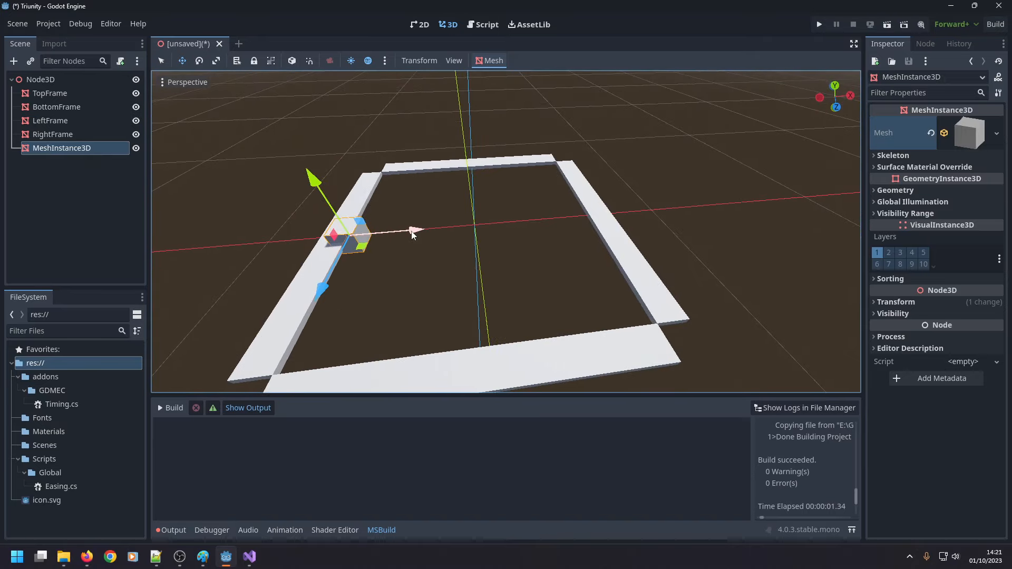
left_click_drag(413, 235, 633, 211)
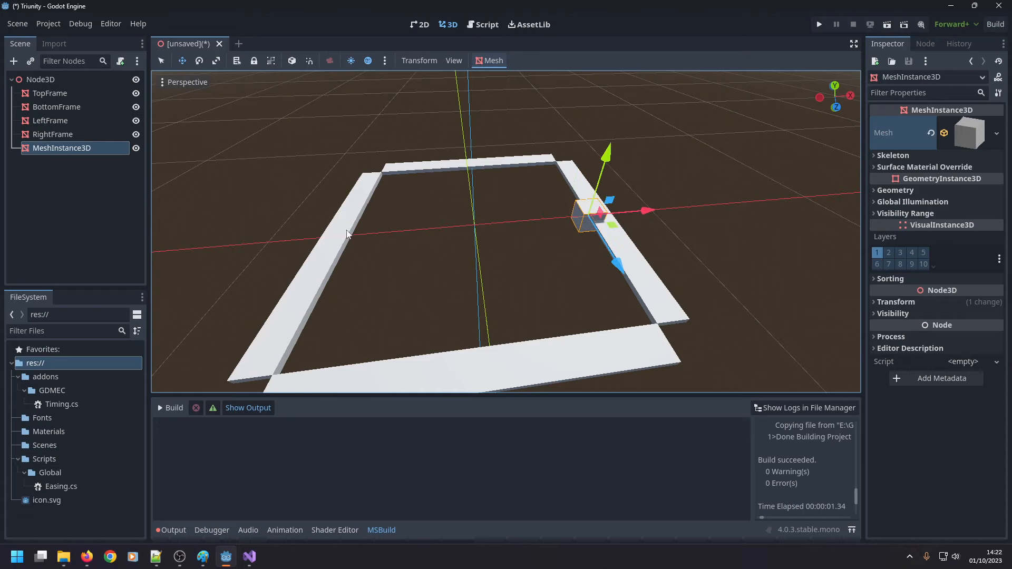
Set LeftFrame's X position to -5 m and RightFrame's X position to 5 m.
key("q")
left_click(340, 253)
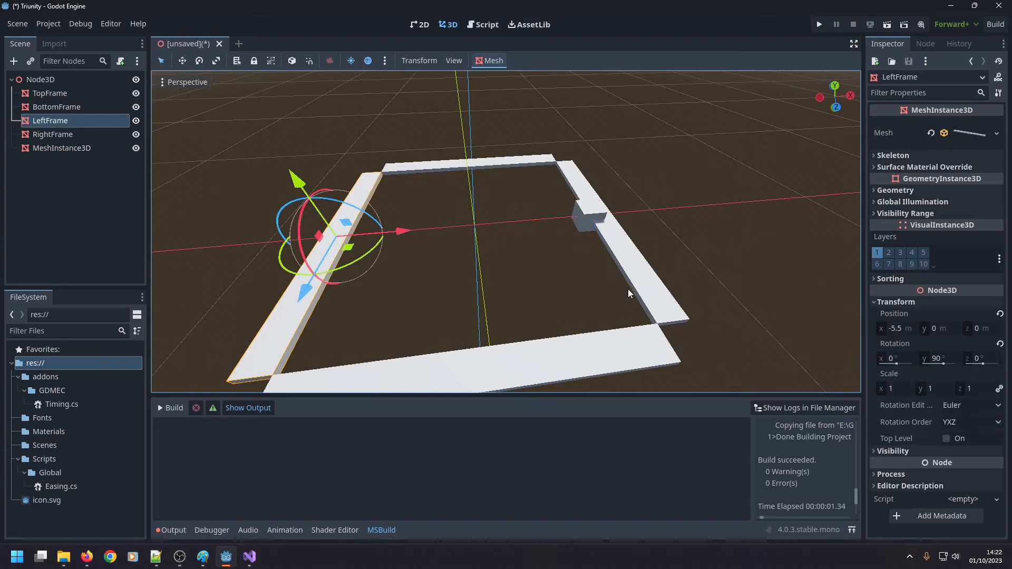
left_click(894, 327)
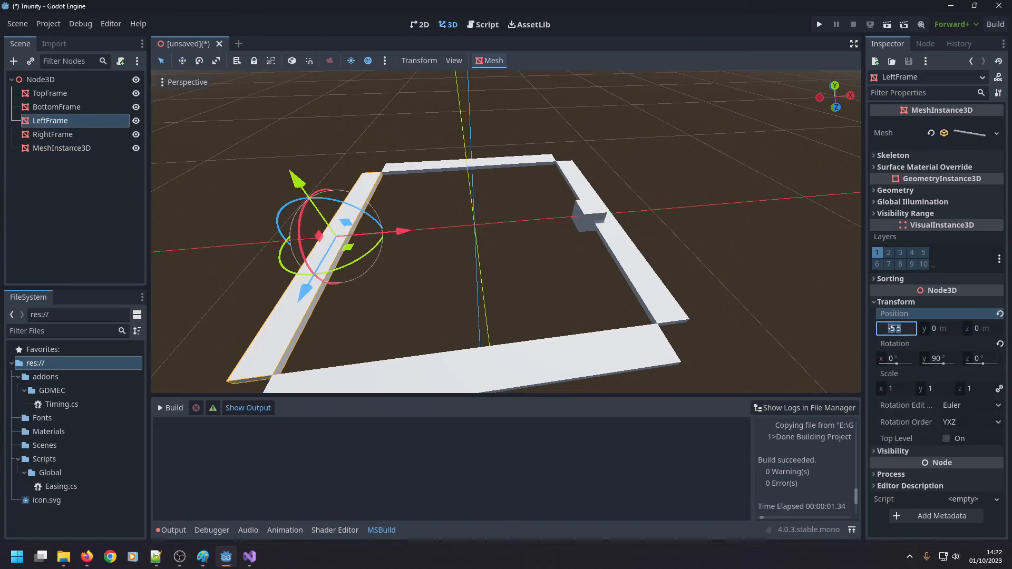
type("-5")
key("Return")
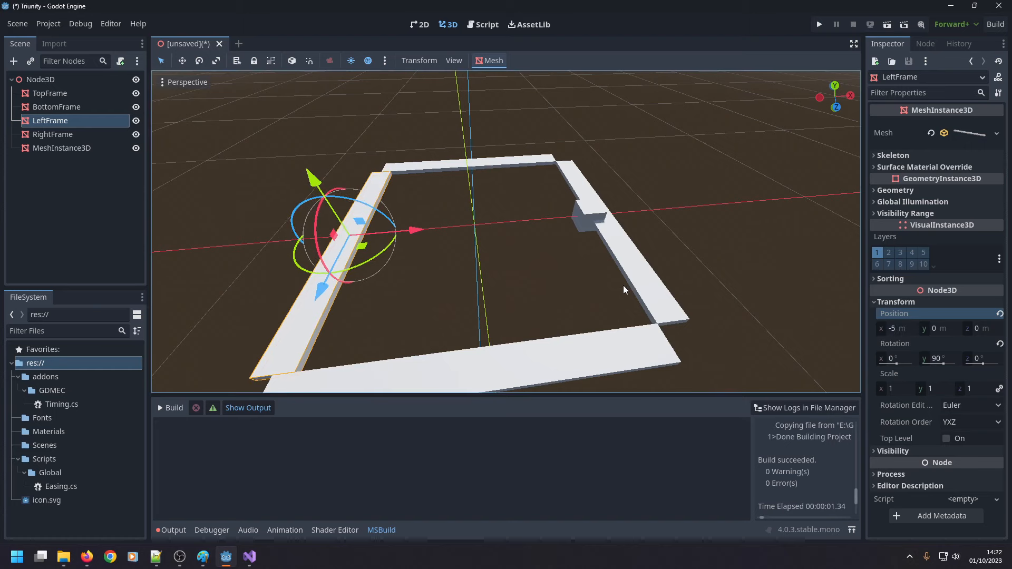
left_click(654, 285)
left_click(895, 328)
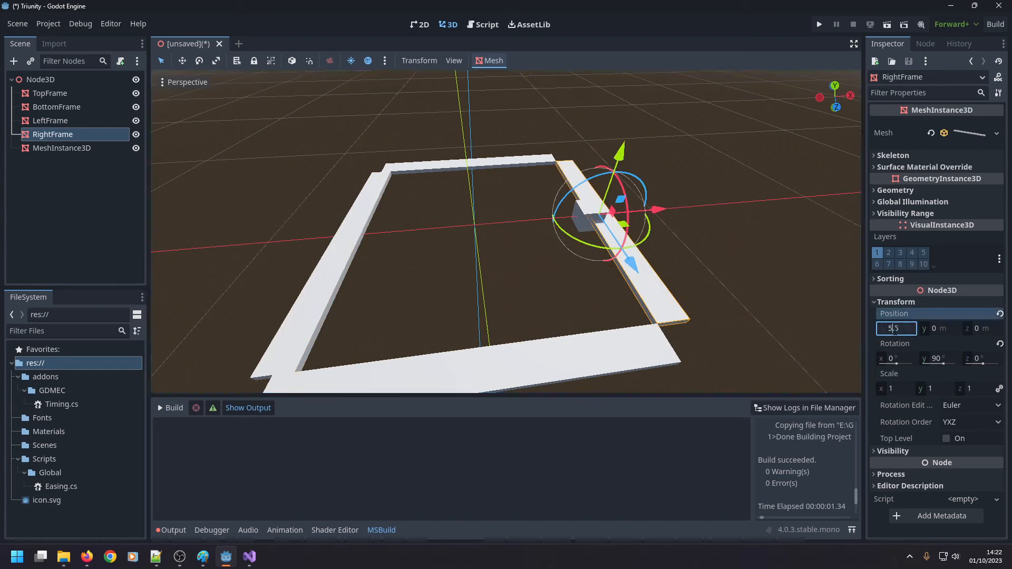
type("5")
key("Return")
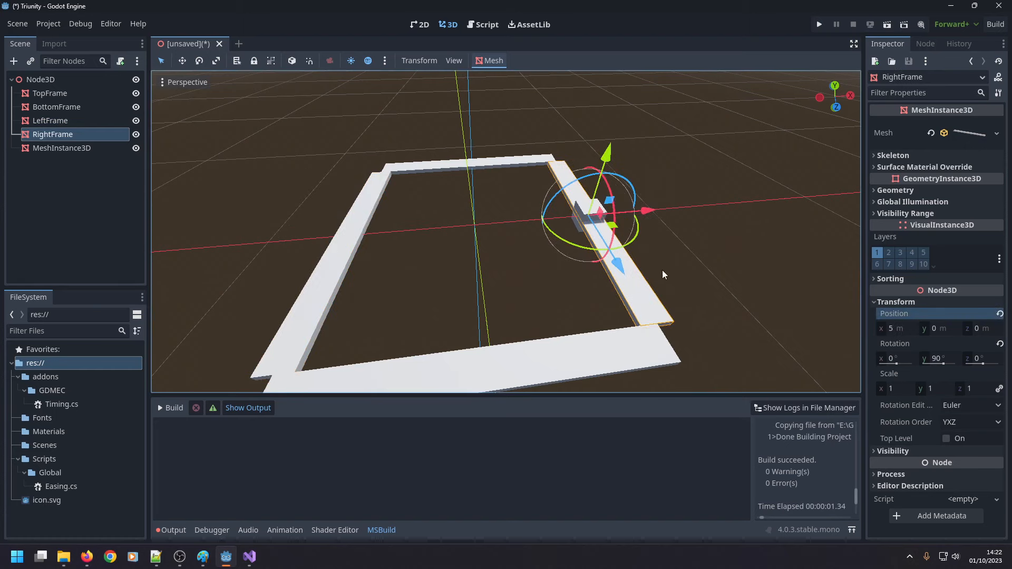
Move the test box inward along the X axis from the right bar, and set its X position to 0.
left_click(548, 262)
left_click(597, 216)
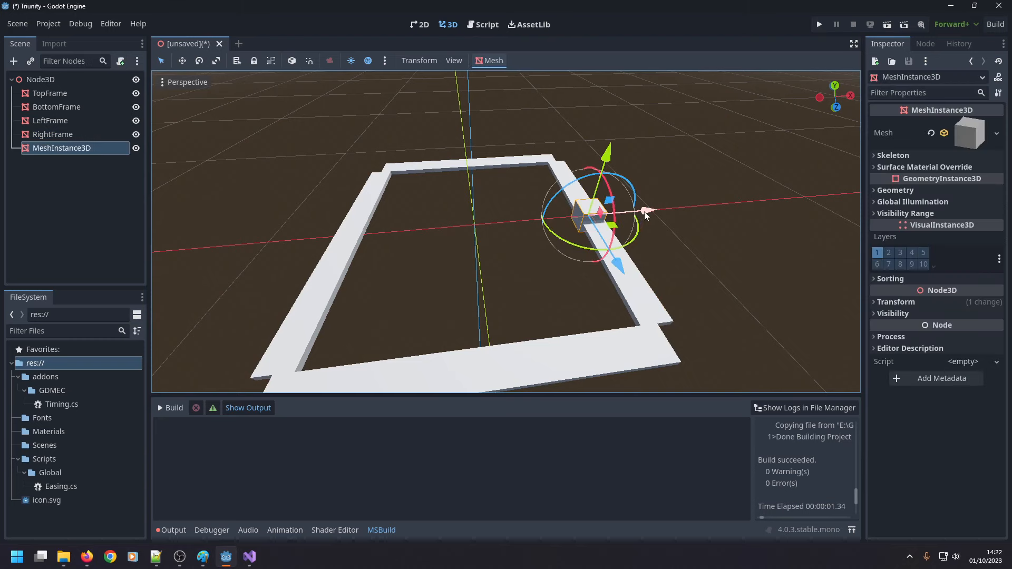
mouse_move(647, 211)
left_mouse_down()
mouse_move(616, 214)
mouse_move(631, 210)
left_mouse_up()
left_click(898, 155)
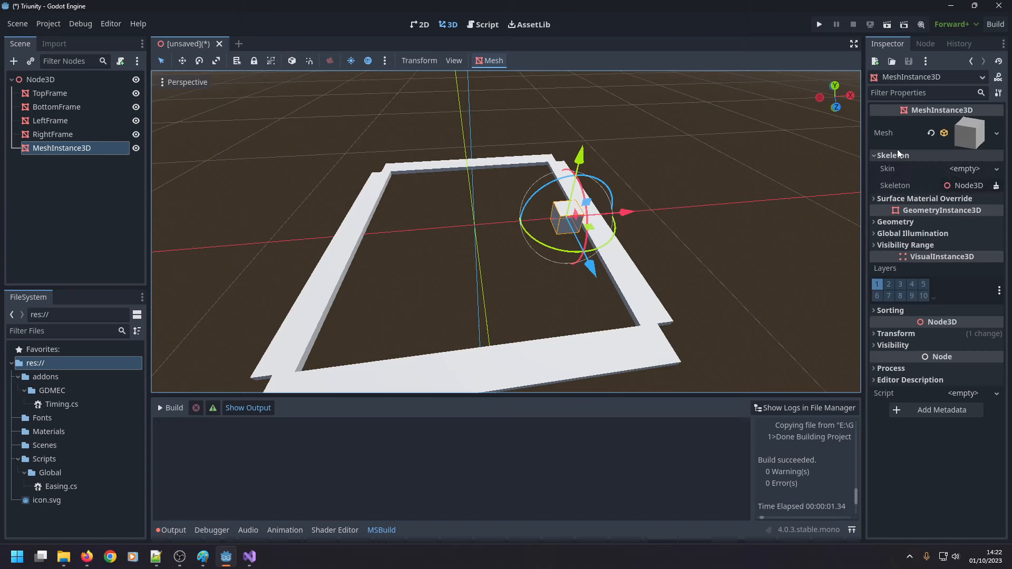
left_click(900, 158)
left_click(895, 301)
left_click(906, 330)
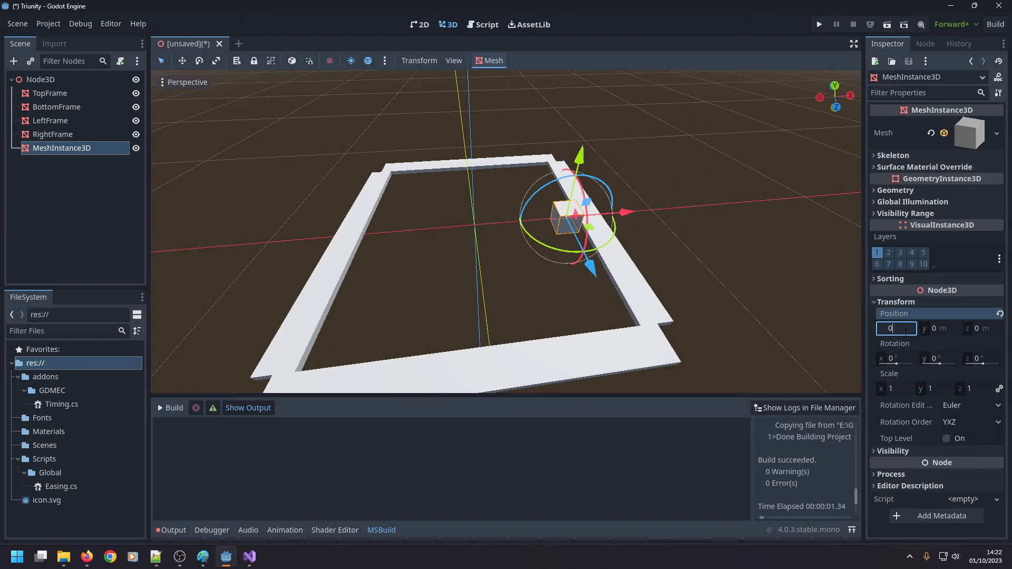
type("0")
key("Return")
Move the test box along the X axis onto the left bar at -5 m, and return it to X 0.
left_click_drag(536, 221, 428, 239)
middle_click_drag(442, 214, 492, 270)
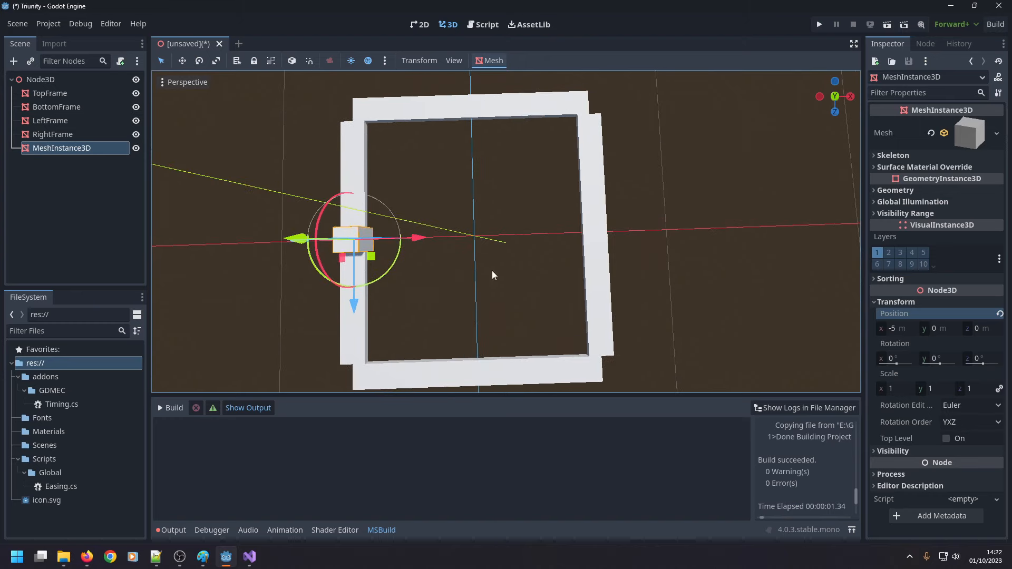
left_click(589, 244)
left_click(346, 247)
left_click(344, 245)
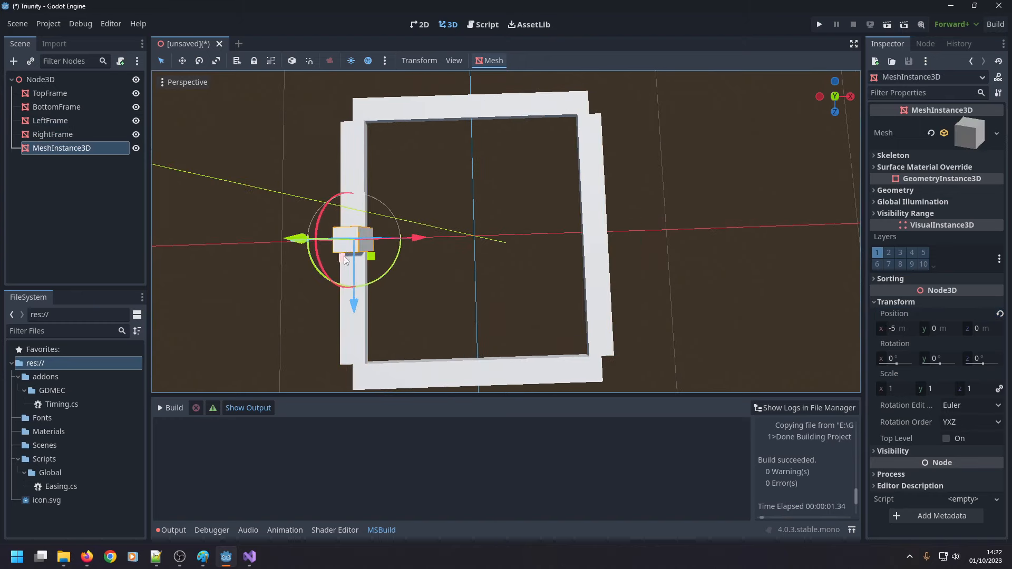
left_click_drag(419, 238, 523, 238)
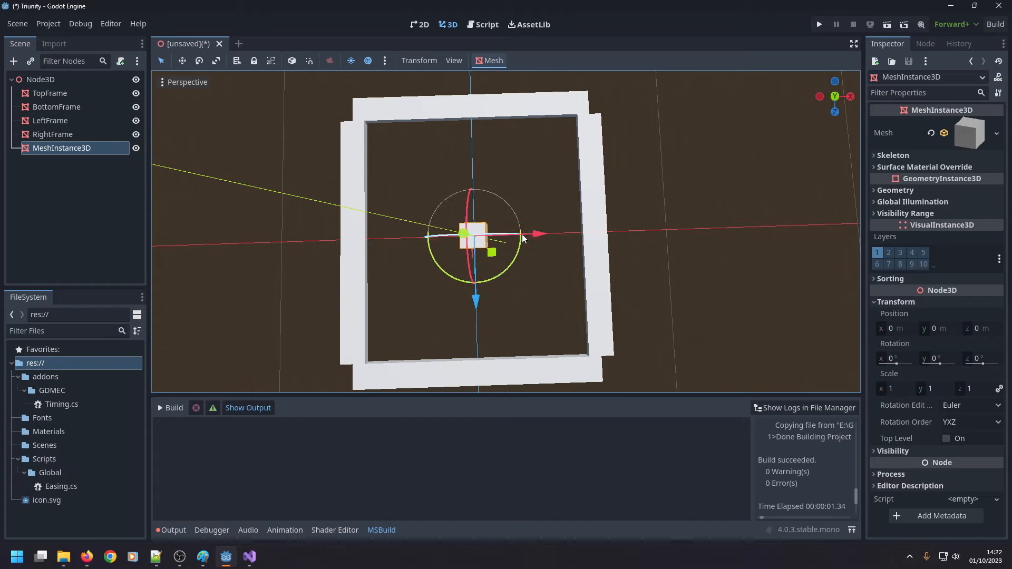
Set the test box's X position to -0.5 m and move it along the X axis to -4.5 m beside the left bar.
left_click(910, 330)
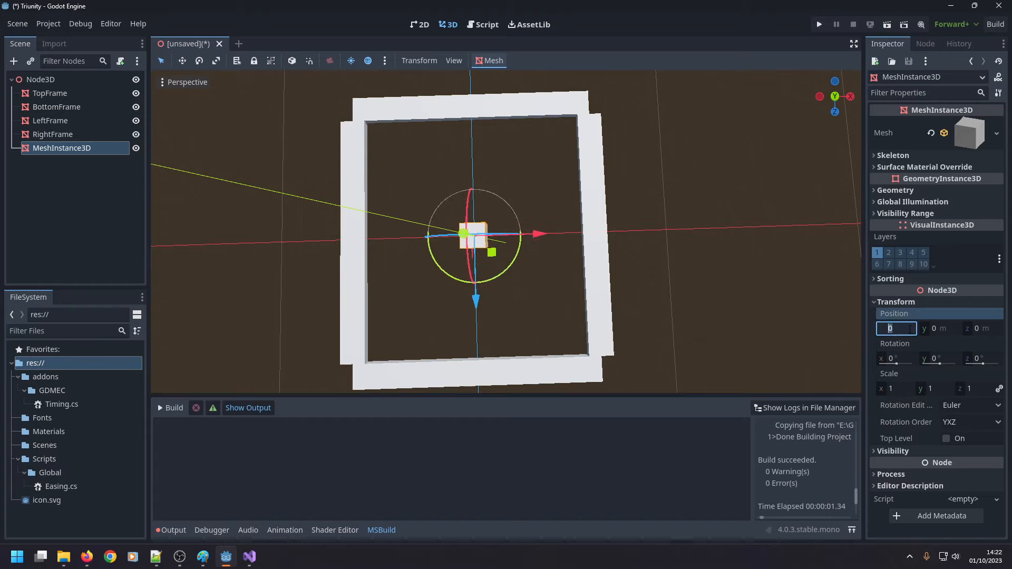
type("-0.5")
key("Return")
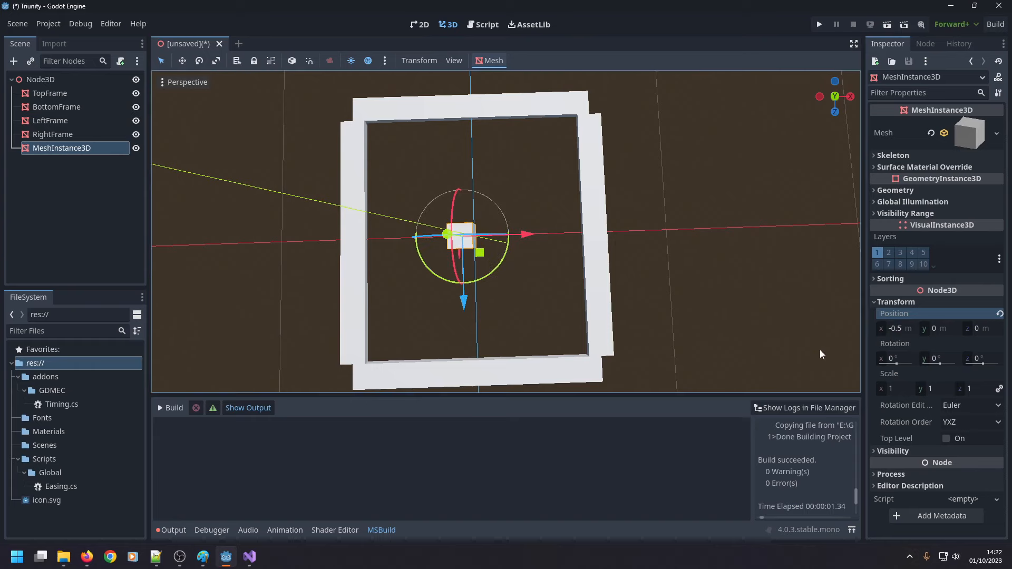
left_click(552, 306)
left_click(463, 236)
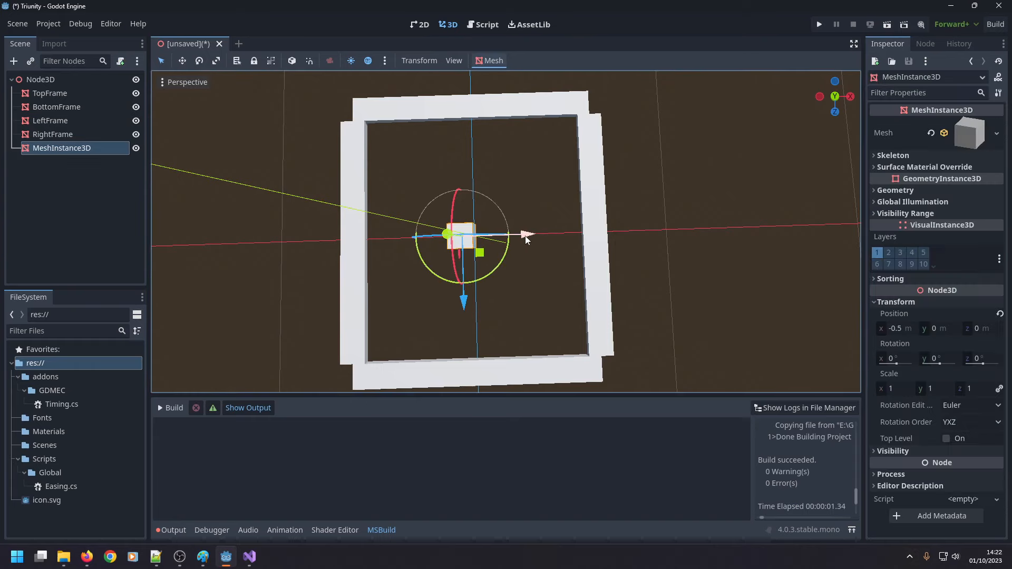
left_click_drag(525, 235, 438, 245)
middle_click_drag(396, 302, 306, 299)
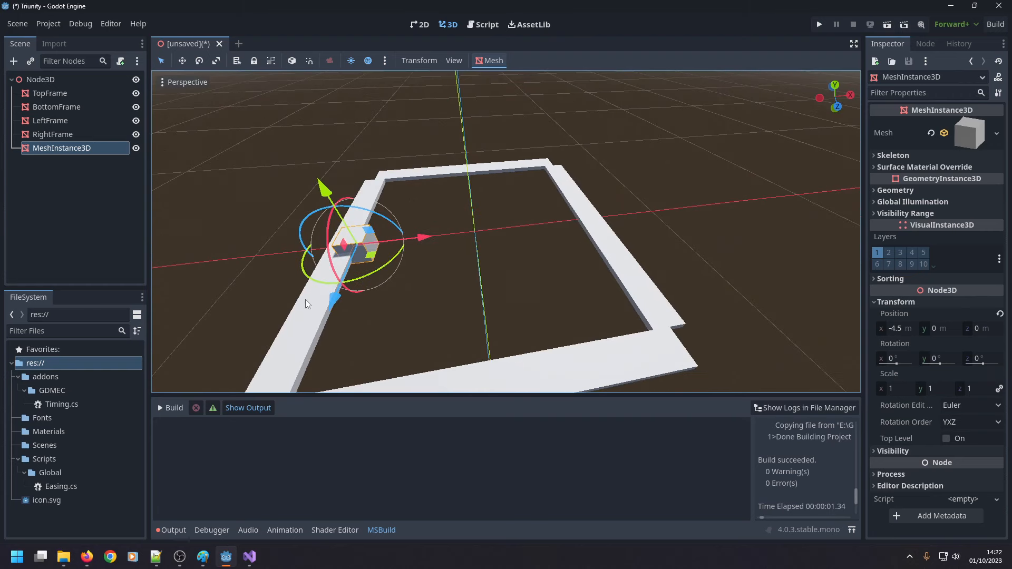
Set LeftFrame's X position to -5.5 m and RightFrame's X position to 5.5 m.
left_click(305, 299)
left_click(891, 329)
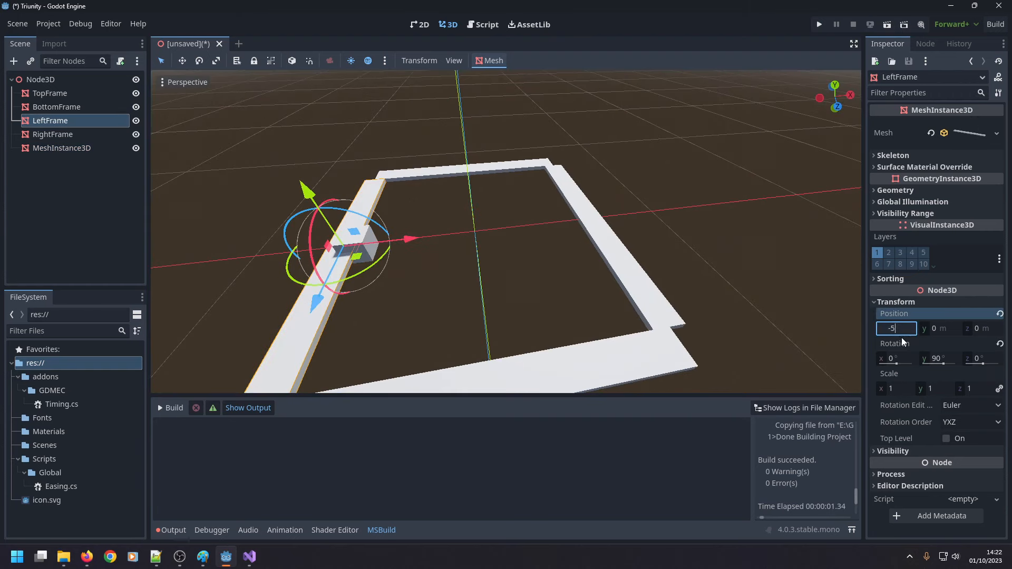
key("Return")
left_click(630, 302)
left_click(645, 292)
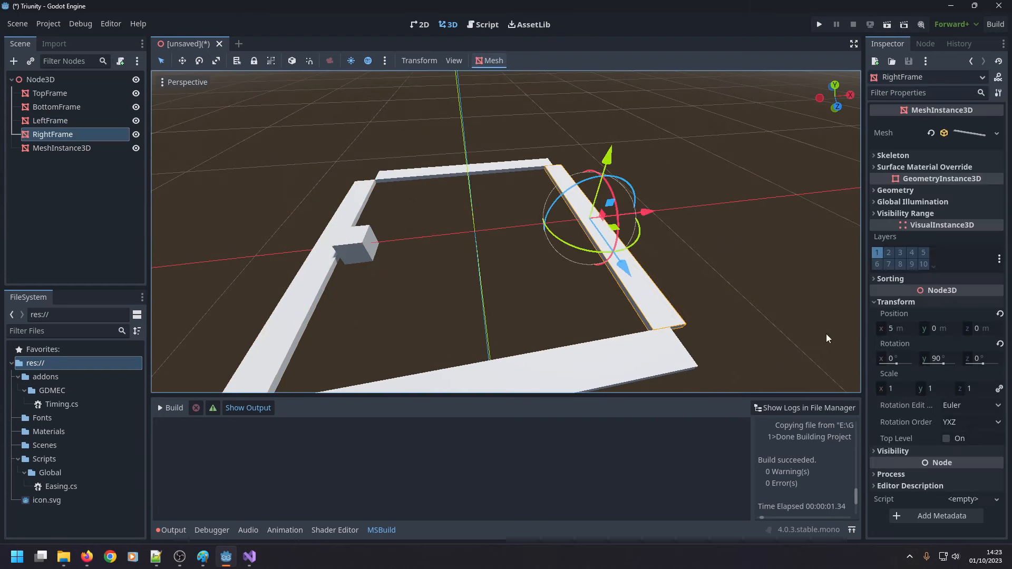
left_click(891, 328)
key("Return")
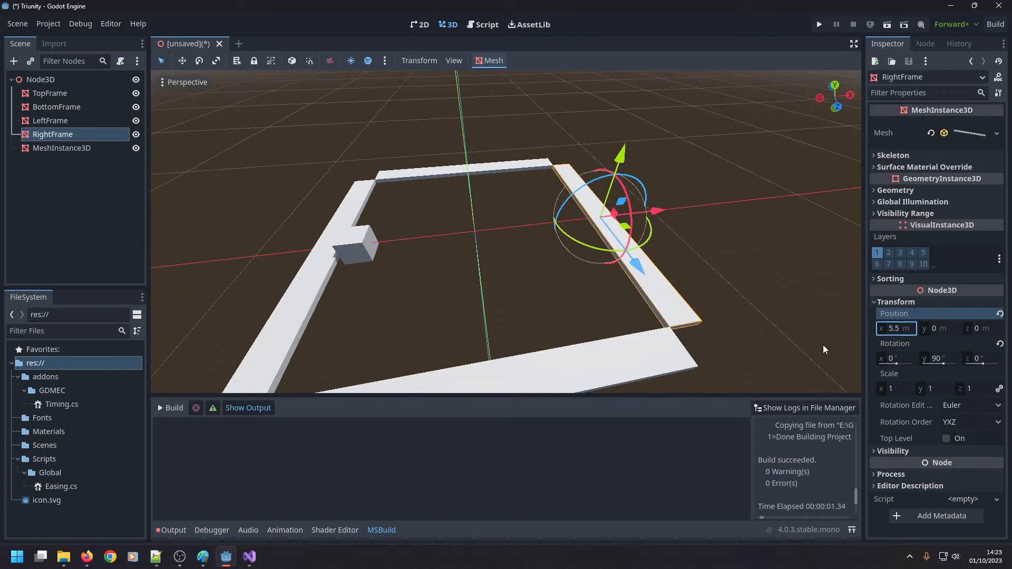
Position the test box at X 0, Y 0, Z 0.5 m and move it along the Z axis to -4.5 m beside TopFrame.
left_click(363, 244)
left_click(895, 328)
type("0")
left_click(937, 328)
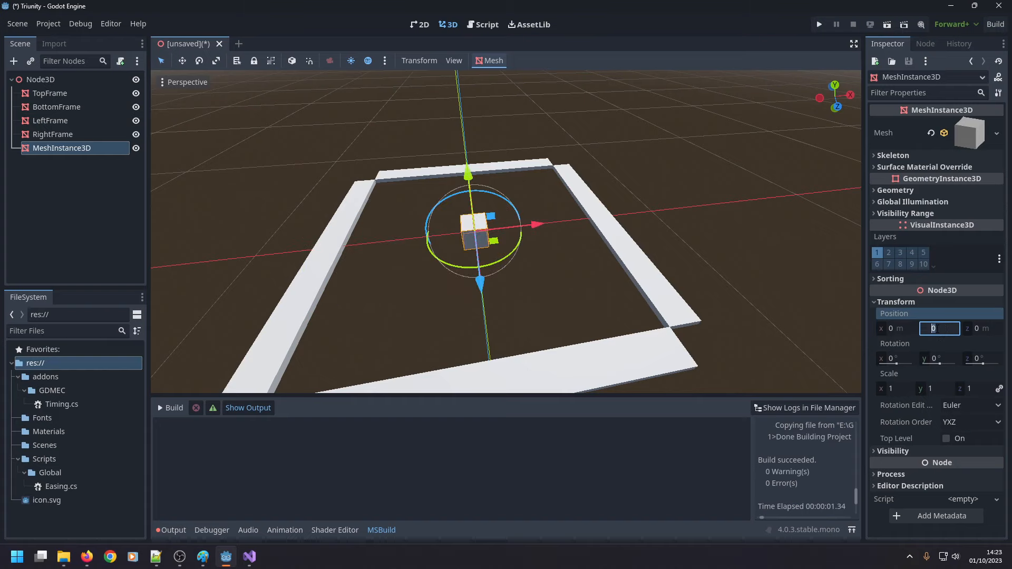
type("0")
left_click(977, 329)
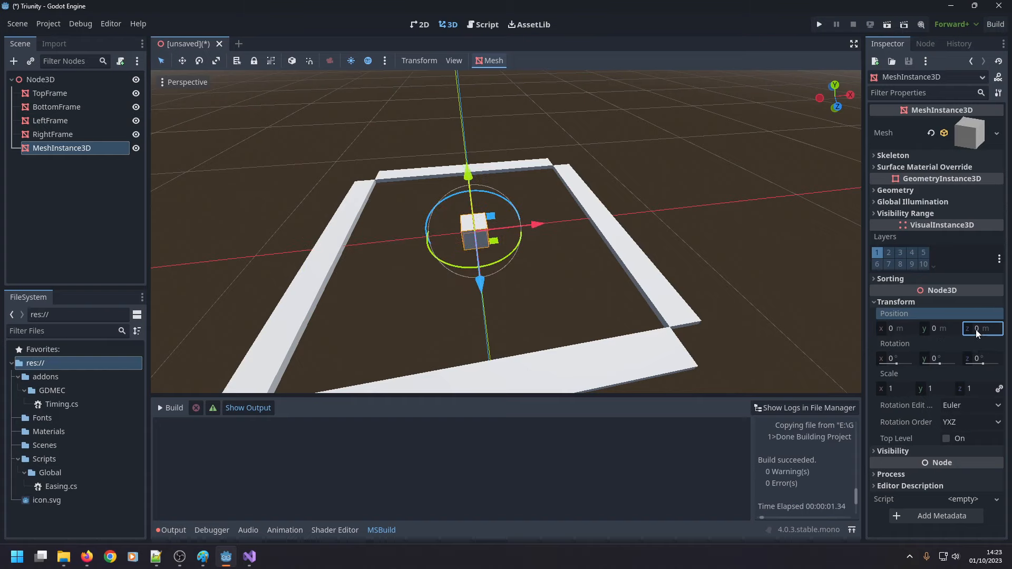
type("0.5")
key("Return")
middle_click_drag(532, 248, 520, 325)
left_click_drag(478, 315, 492, 196)
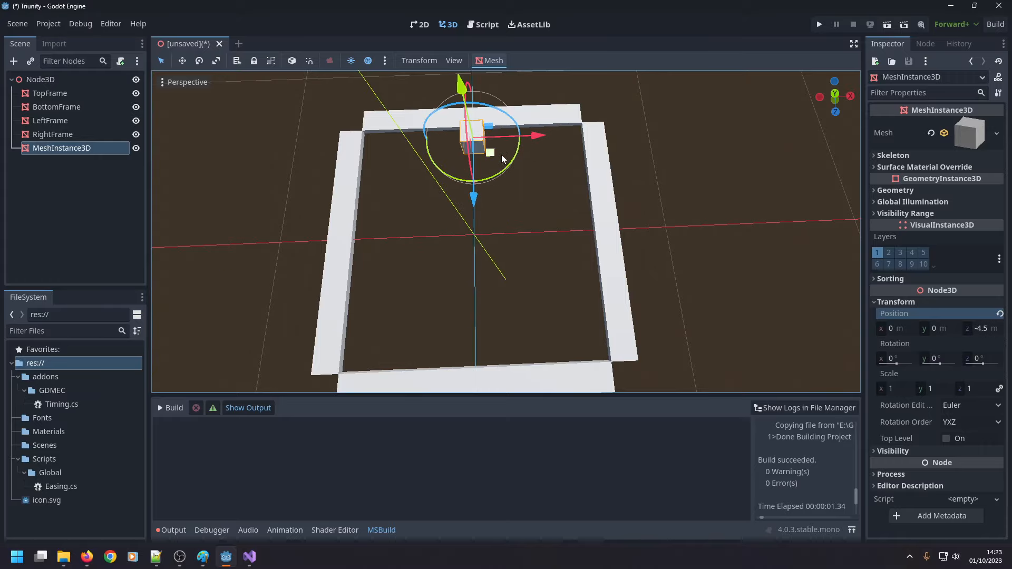
Delete the test box node MeshInstance3D from the scene.
middle_click_drag(493, 196, 496, 309)
key("Delete")
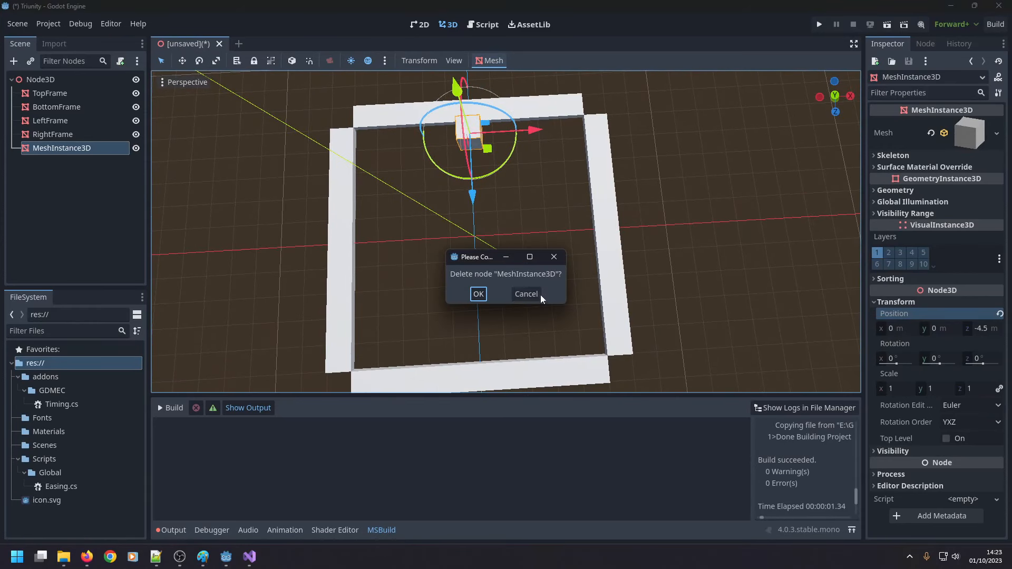
left_click(478, 294)
left_click(484, 373)
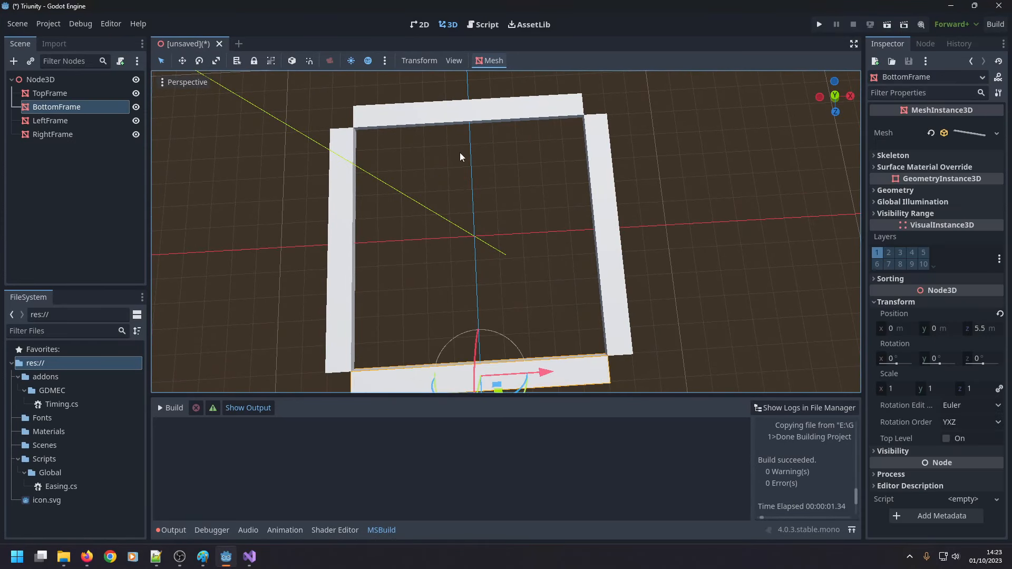
left_click(447, 109, "shift")
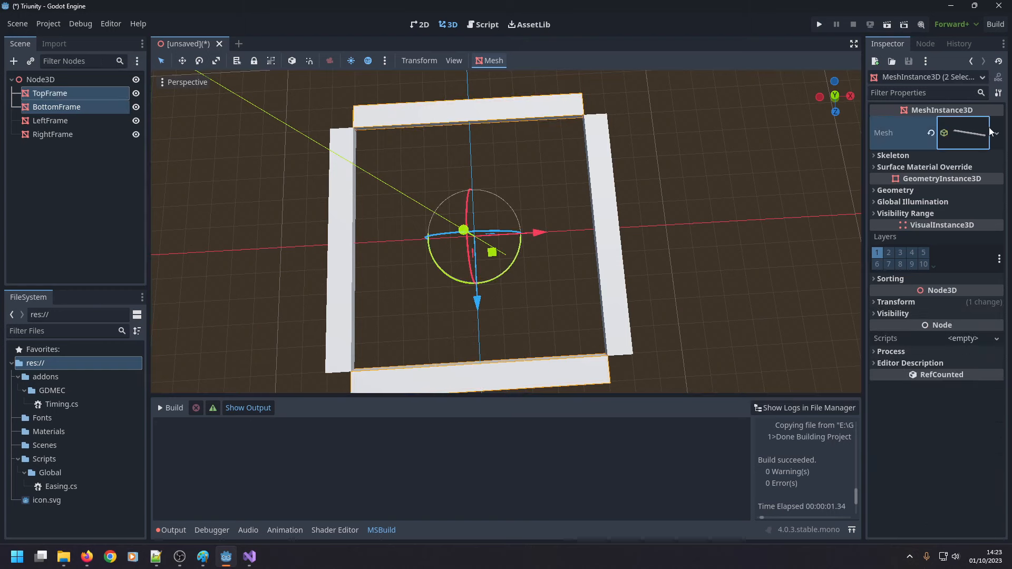
left_click(970, 133)
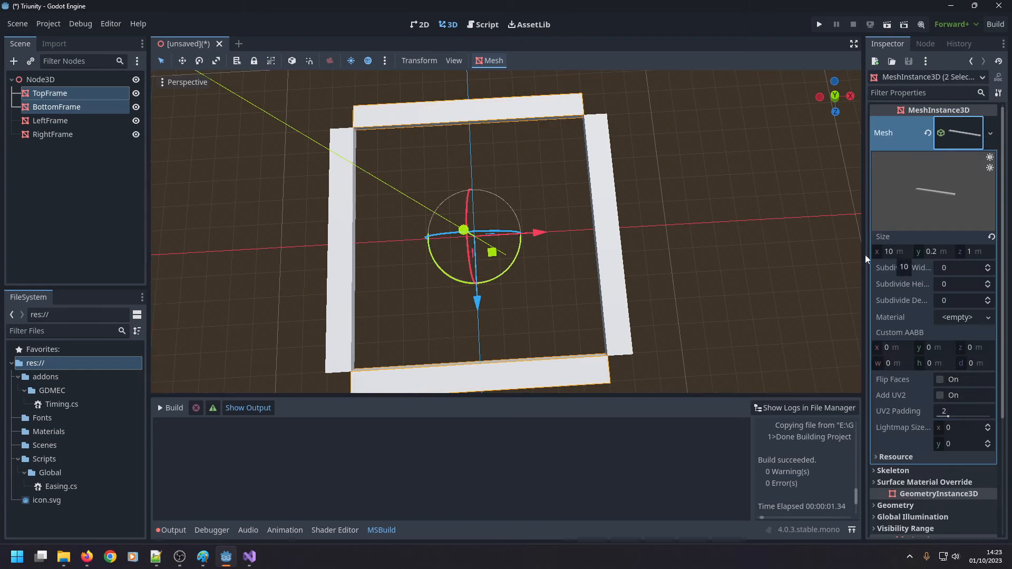
left_click(890, 252)
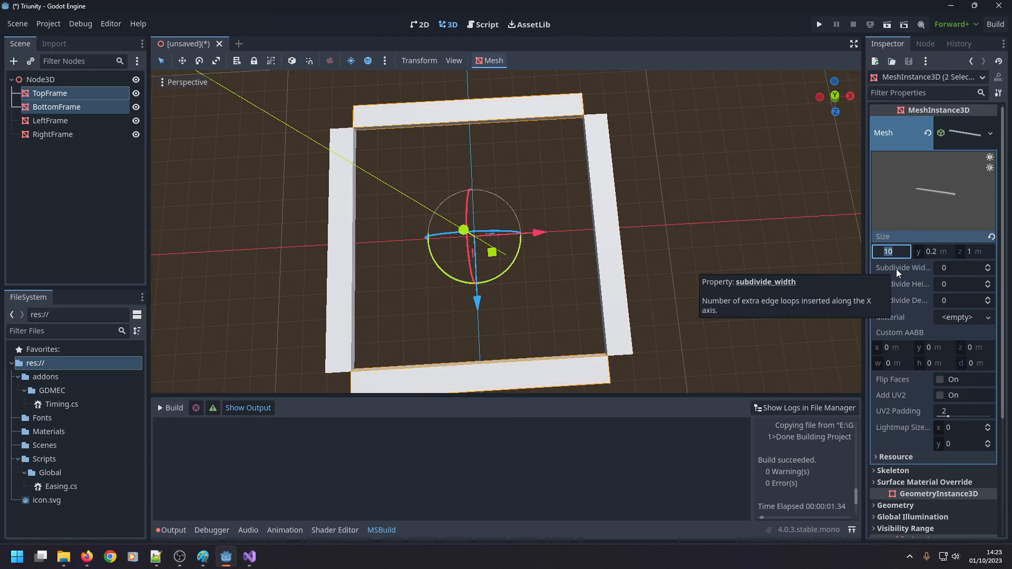
left_click(386, 244)
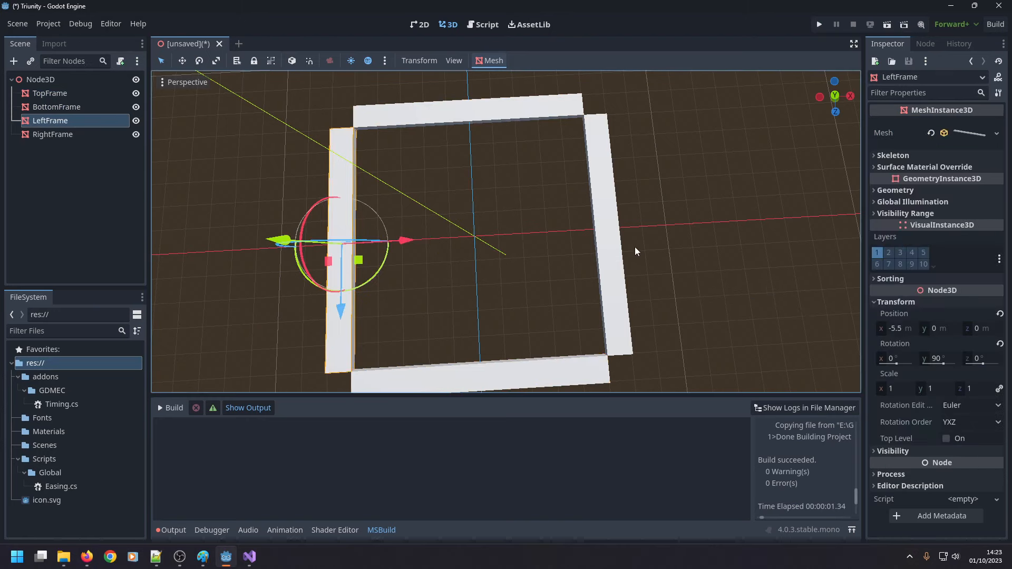
left_click(605, 251, "shift")
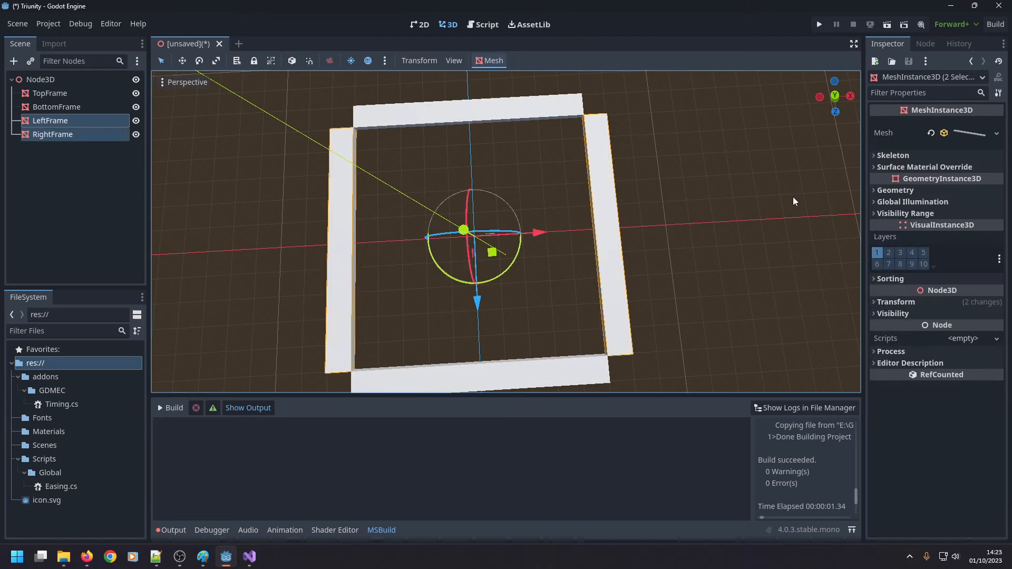
left_click(954, 129)
Select TopFrame and BottomFrame together and set the X size of their box mesh to 12 m.
left_click(488, 125)
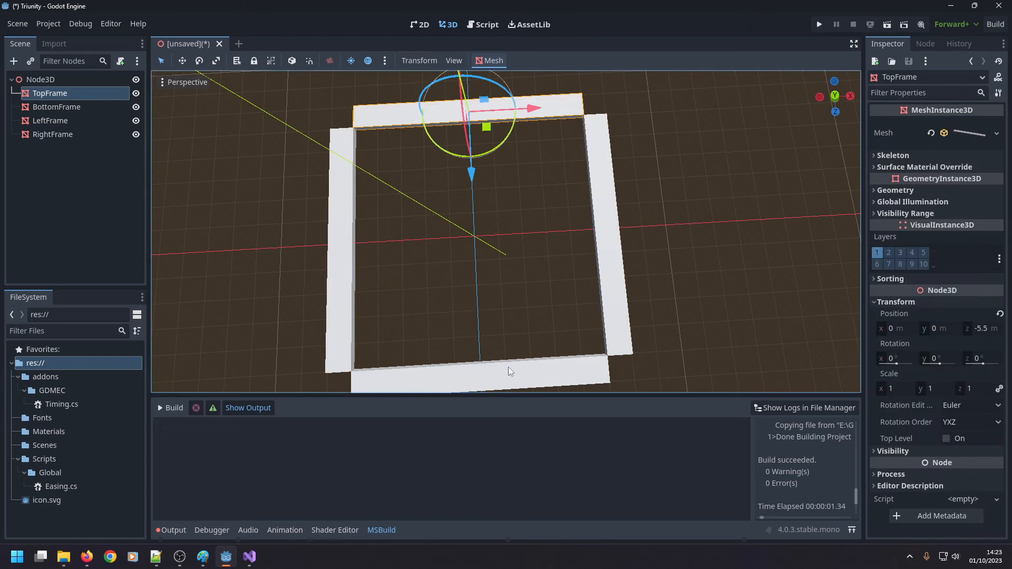
left_click(530, 372, "shift")
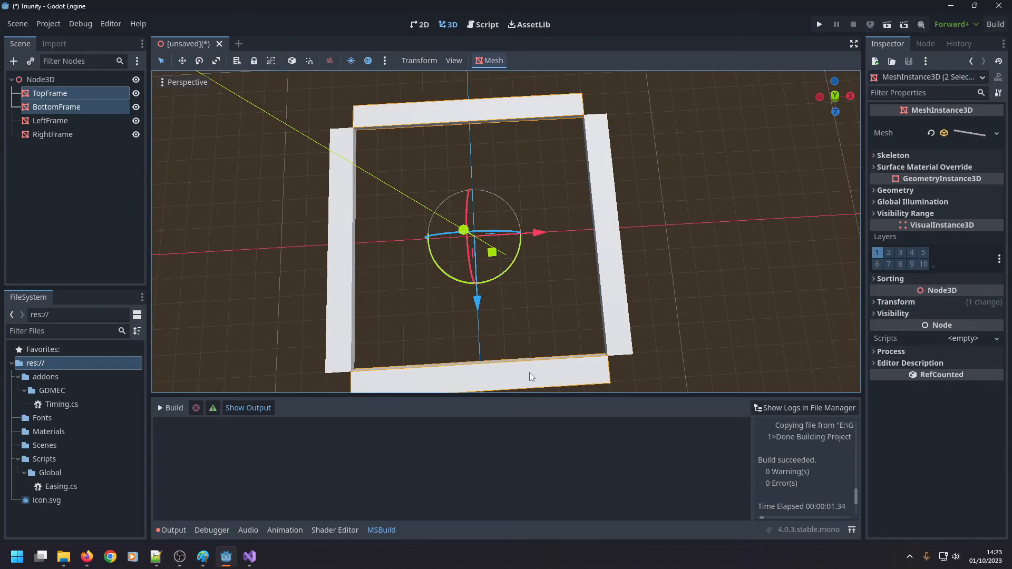
left_click(911, 158)
left_click(908, 154)
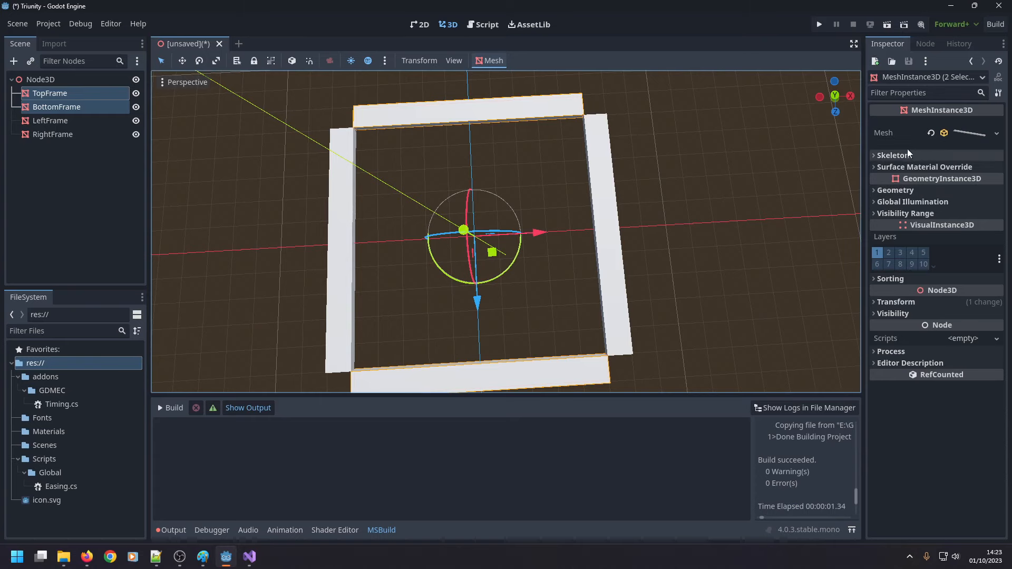
left_click(953, 135)
left_click(890, 252)
type("10")
key("Return")
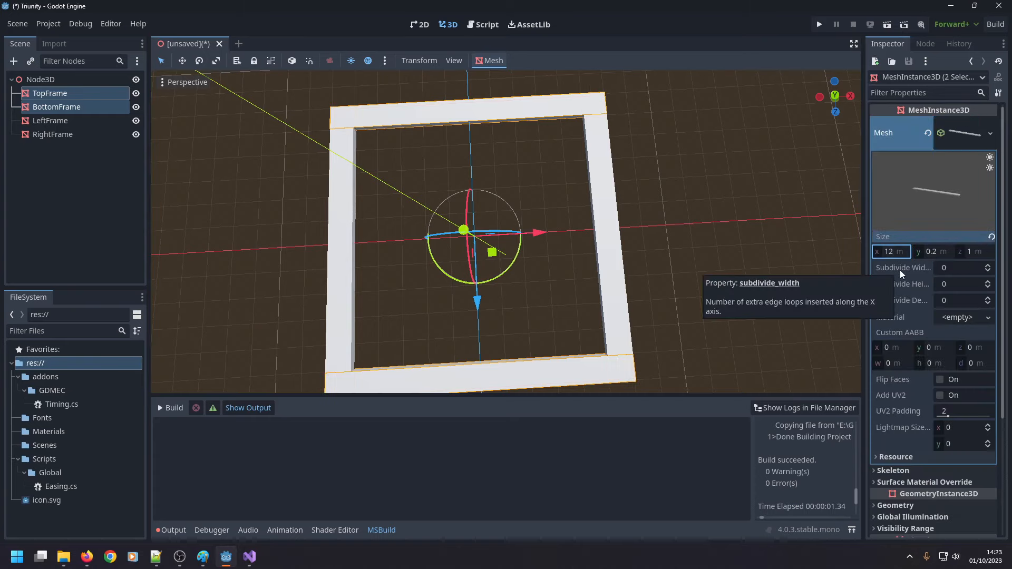
left_click(688, 276)
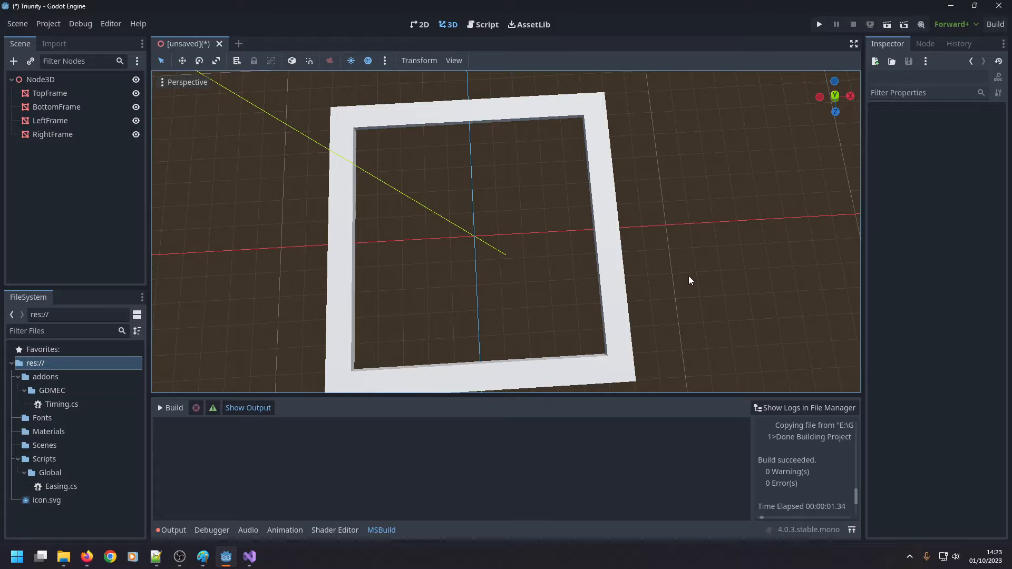
middle_click_drag(679, 280, 405, 248)
scroll(662, 274, "down", 4)
scroll(668, 288, "up", 2)
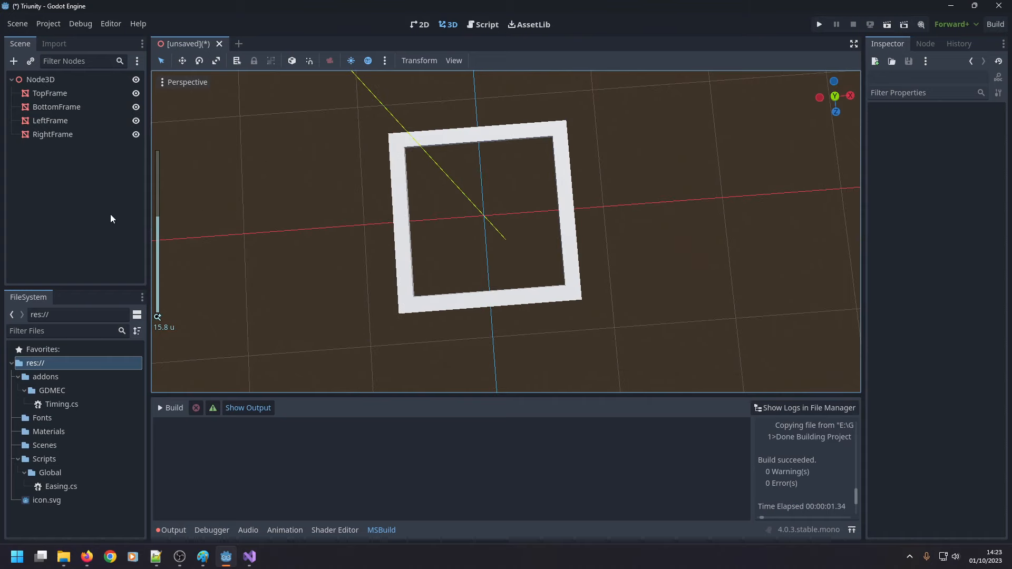
Create a new StandardMaterial3D resource in the project's Materials folder.
left_click(80, 430)
right_click(80, 430)
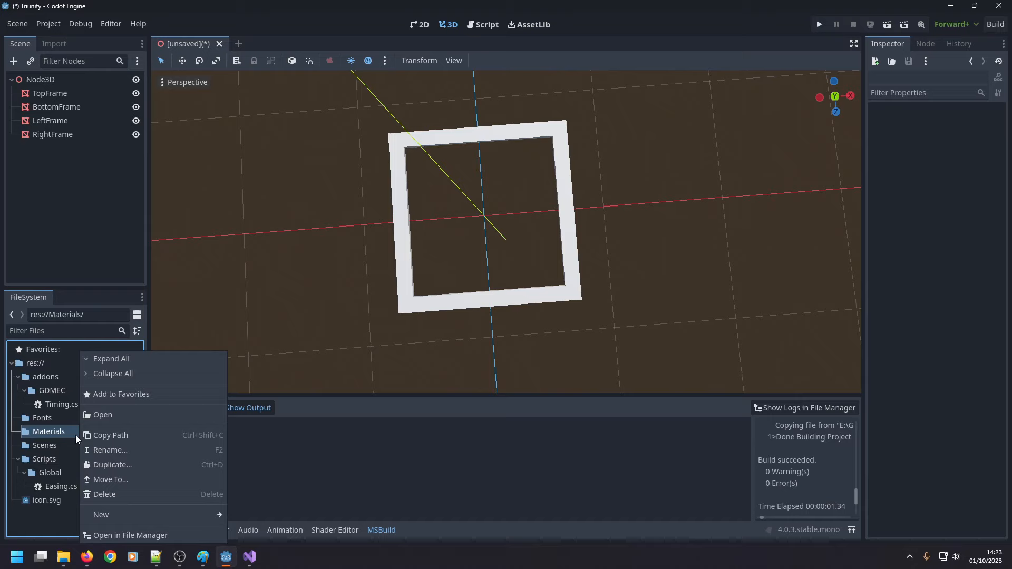
mouse_move(112, 517)
left_click(258, 521)
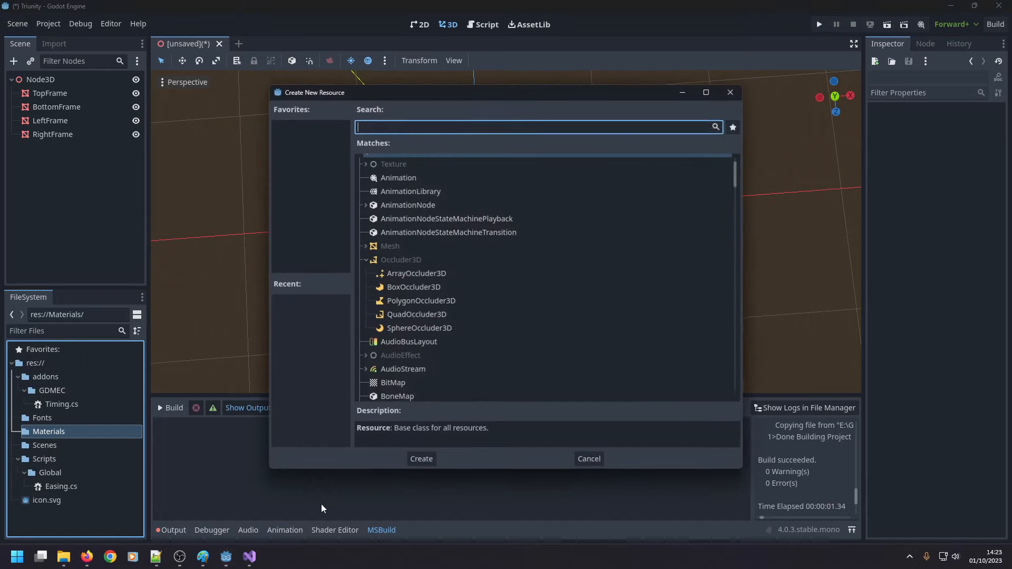
type("mater")
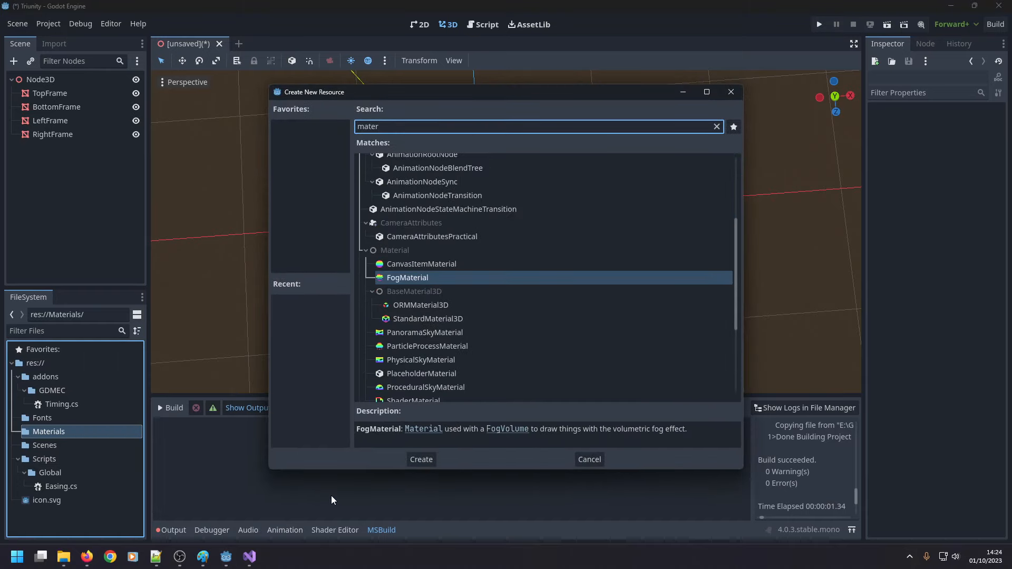
scroll(438, 328, "down", 3)
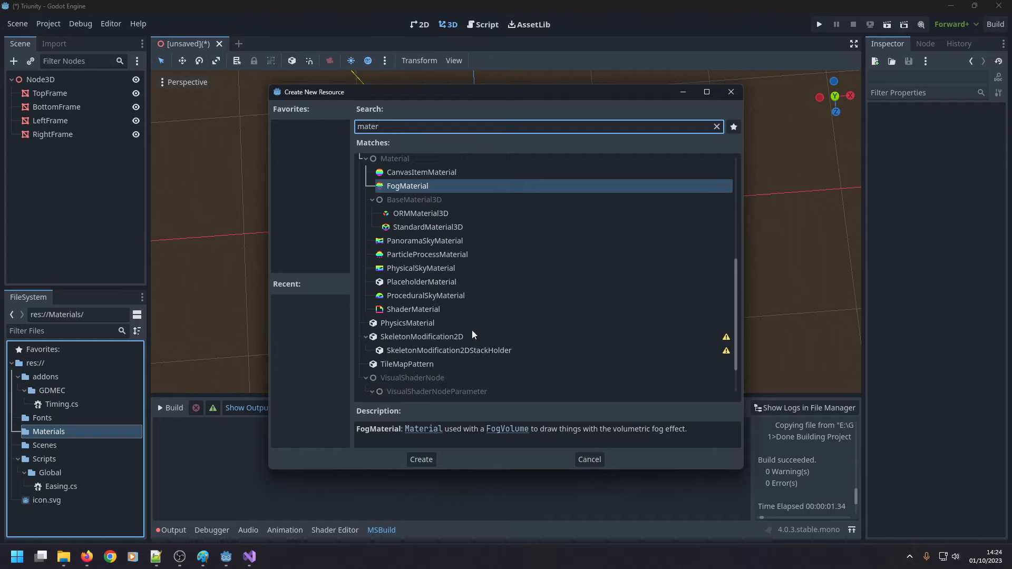
scroll(473, 330, "up", 1)
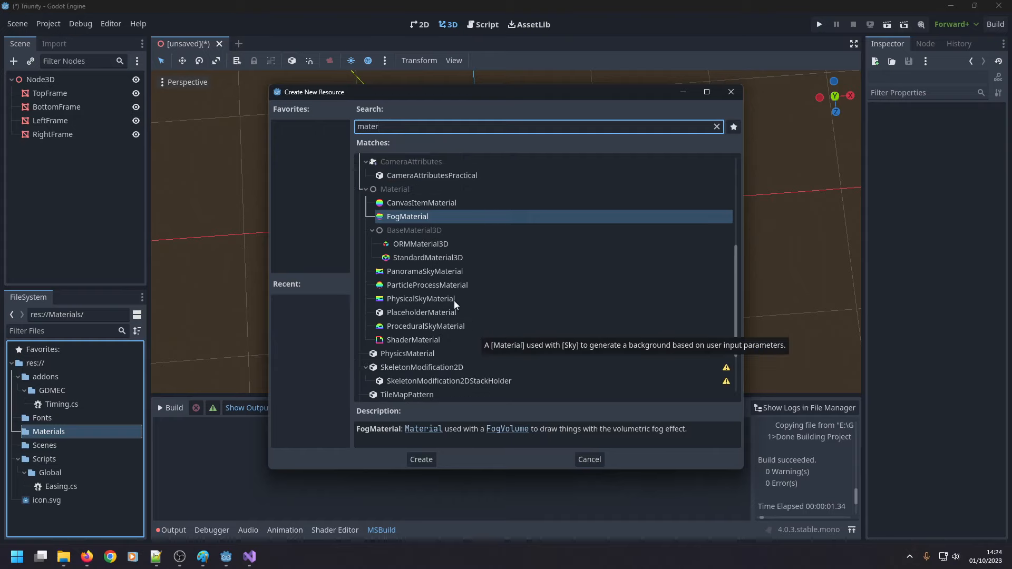
double_click(437, 258)
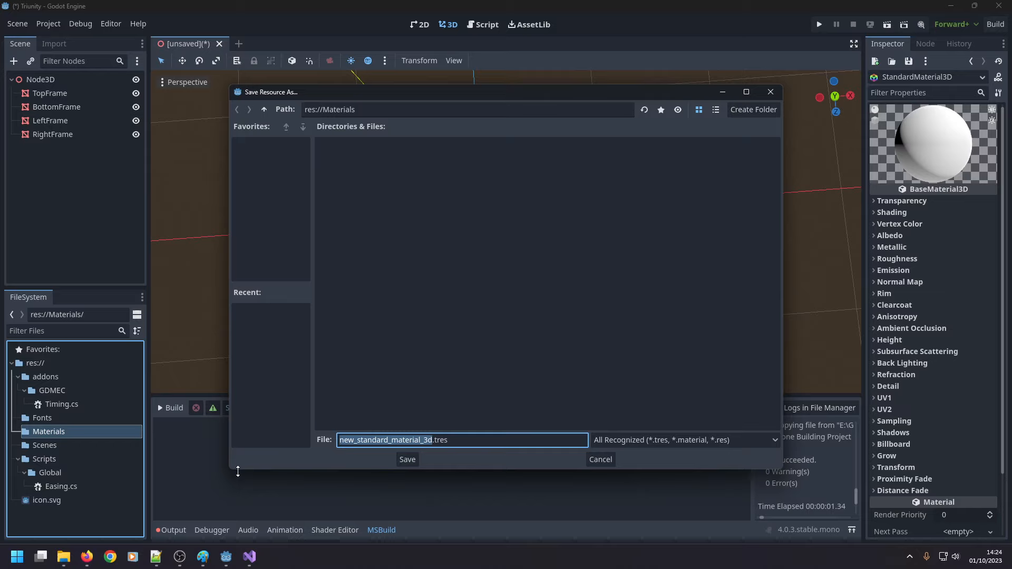
Save the new material as PuzzleFrame.tres and select it inside the Materials folder.
type("Puzzle")
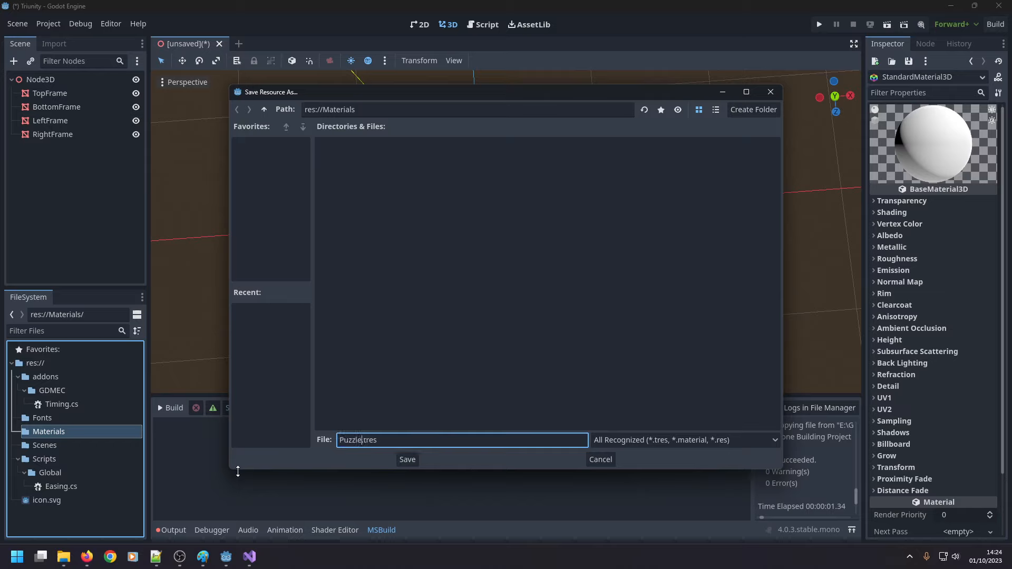
type("Frame")
key("Return")
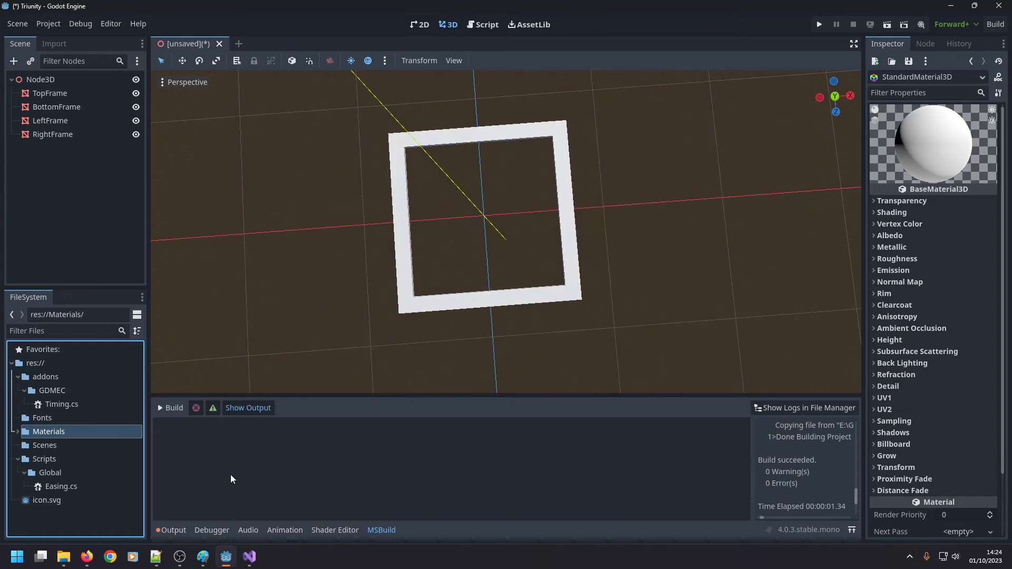
left_click(18, 432)
left_click(70, 445)
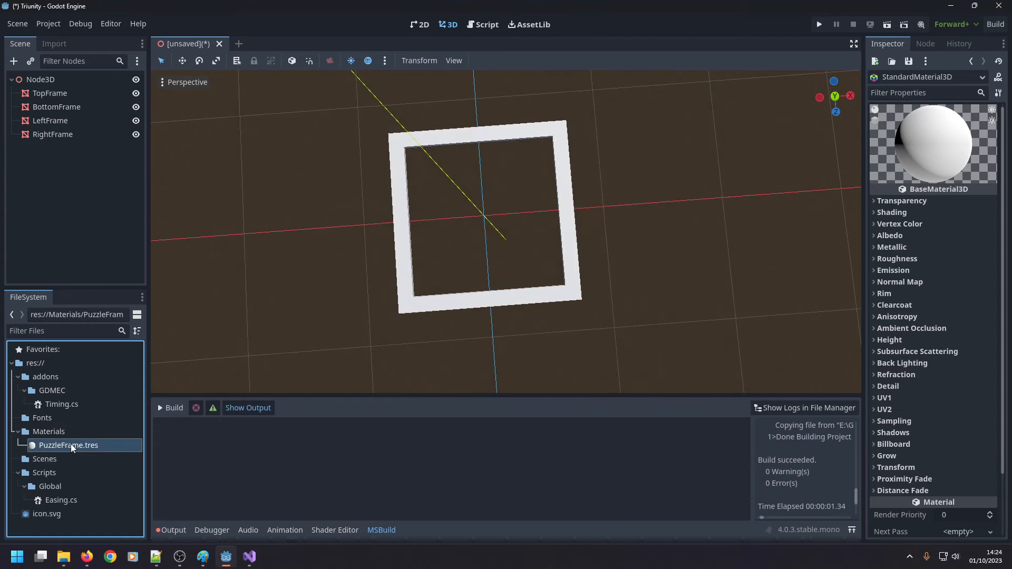
Try the Grow option on the PuzzleFrame material with an amount of about -0.323 m and disable it again.
scroll(906, 228, "down", 3)
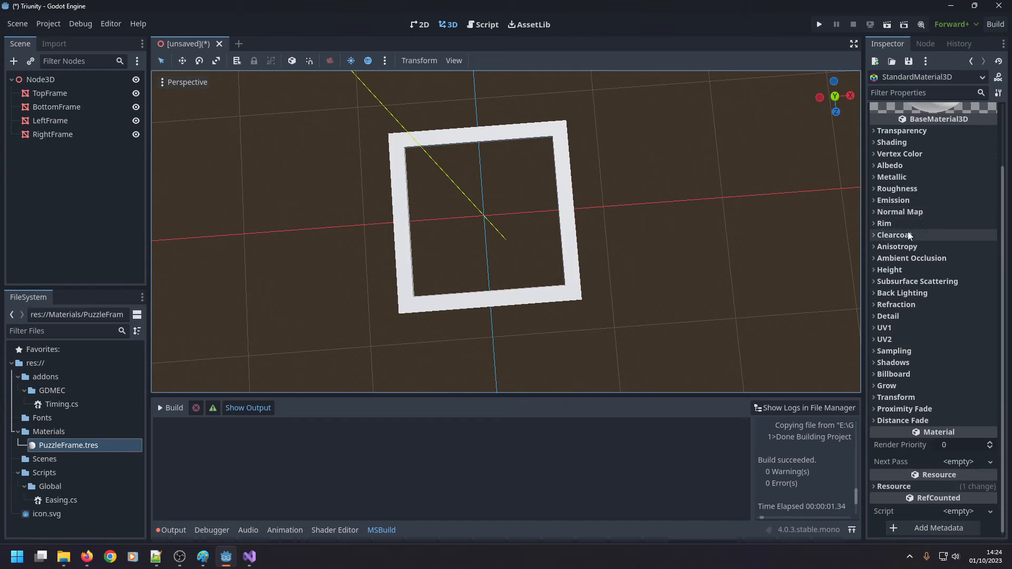
scroll(906, 239, "up", 3)
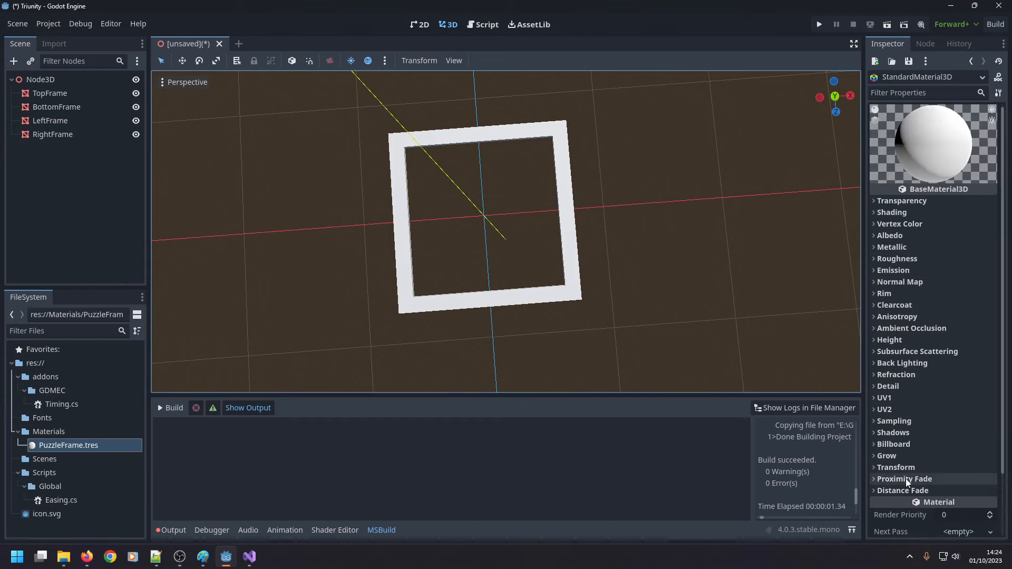
left_click(877, 456)
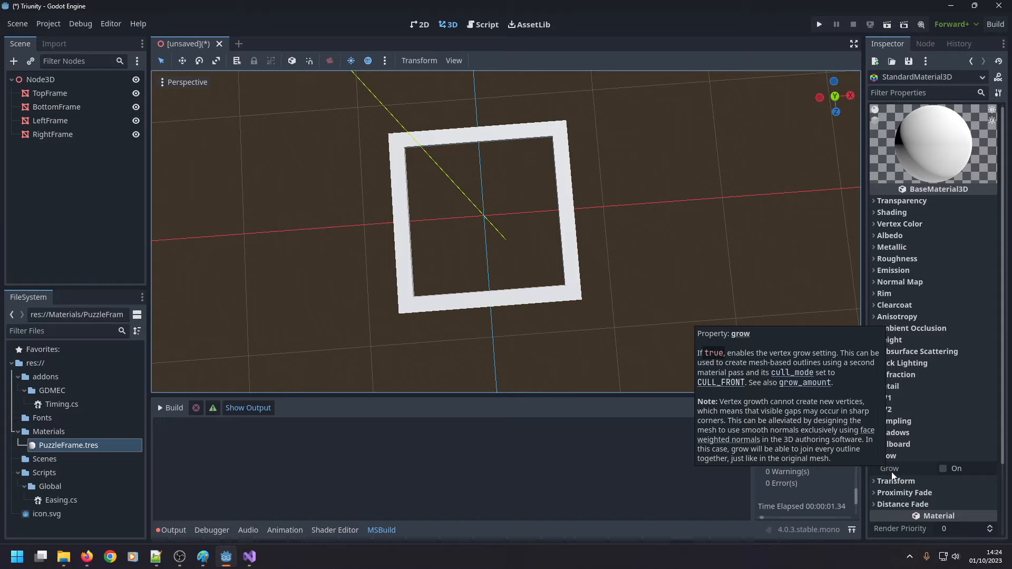
left_click(944, 470)
left_click_drag(969, 490, 967, 491)
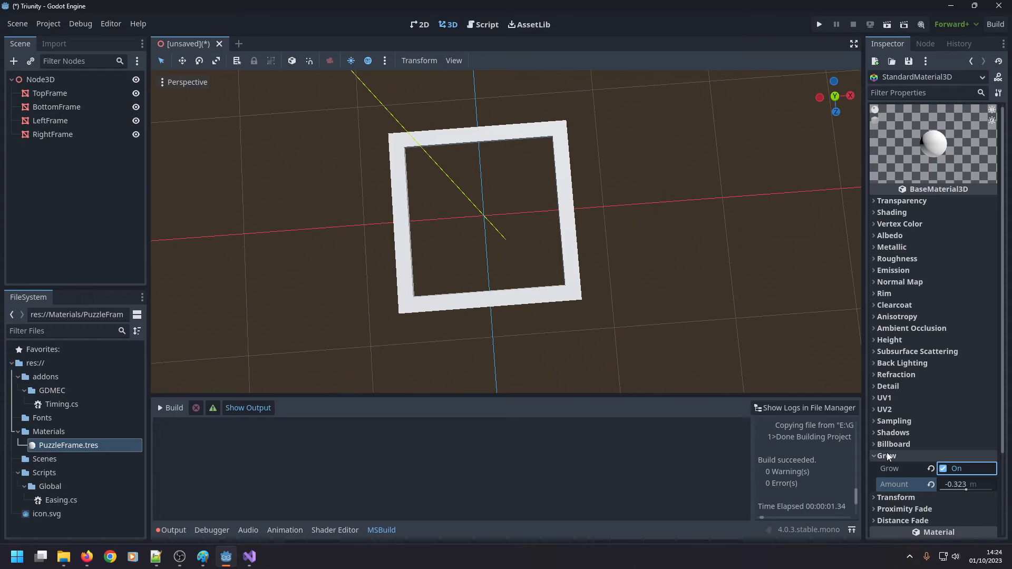
mouse_move(889, 469)
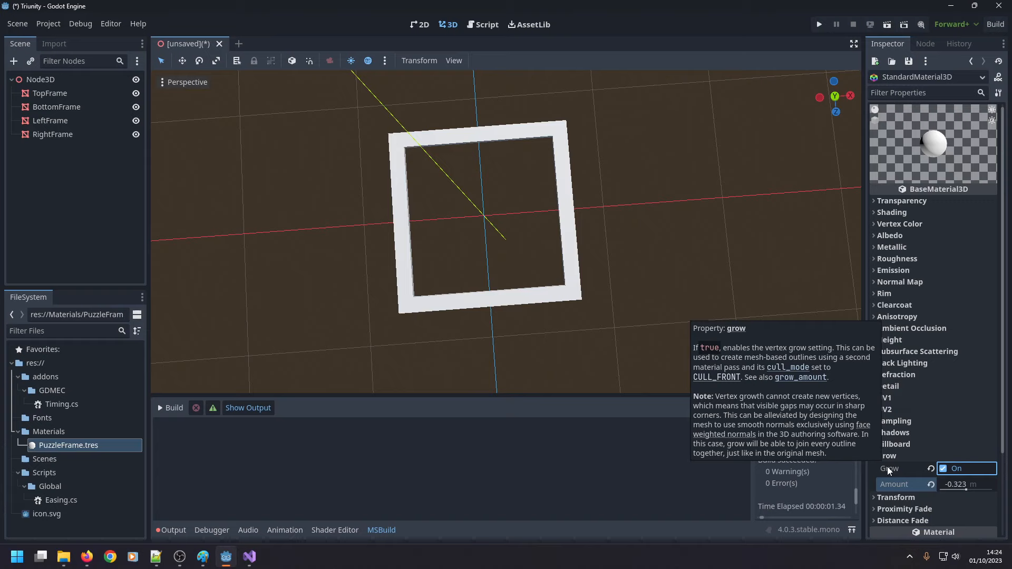
left_click(944, 469)
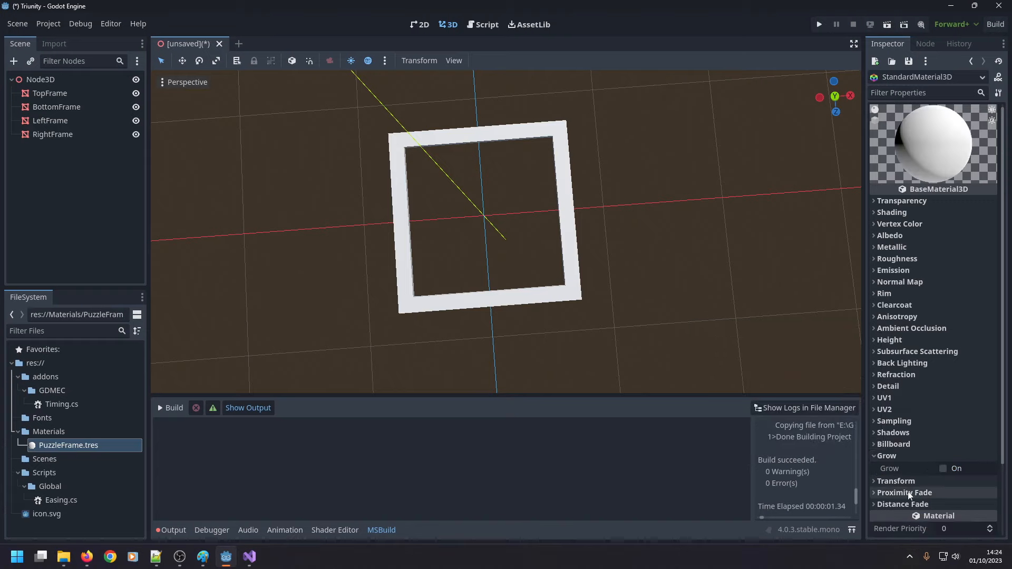
left_click(877, 457)
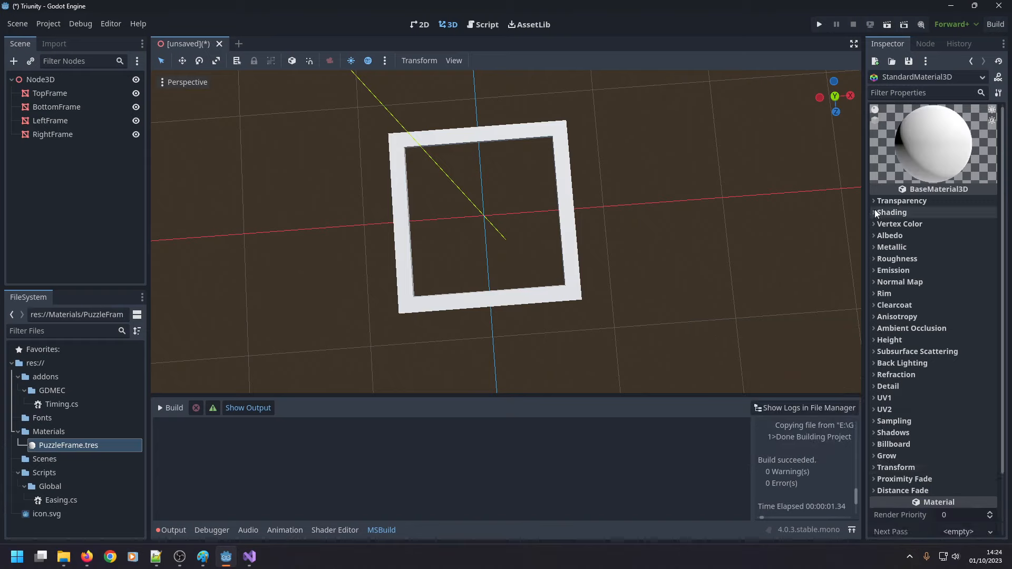
Set the PuzzleFrame material's albedo color to dark grey with R 50, G 50 and B 50.
left_click(877, 235)
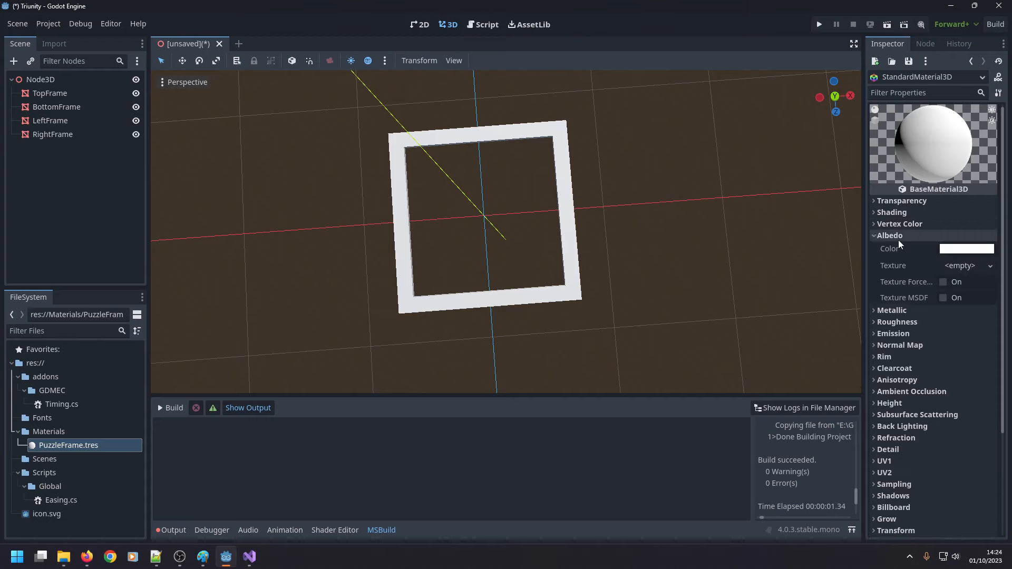
left_click(952, 249)
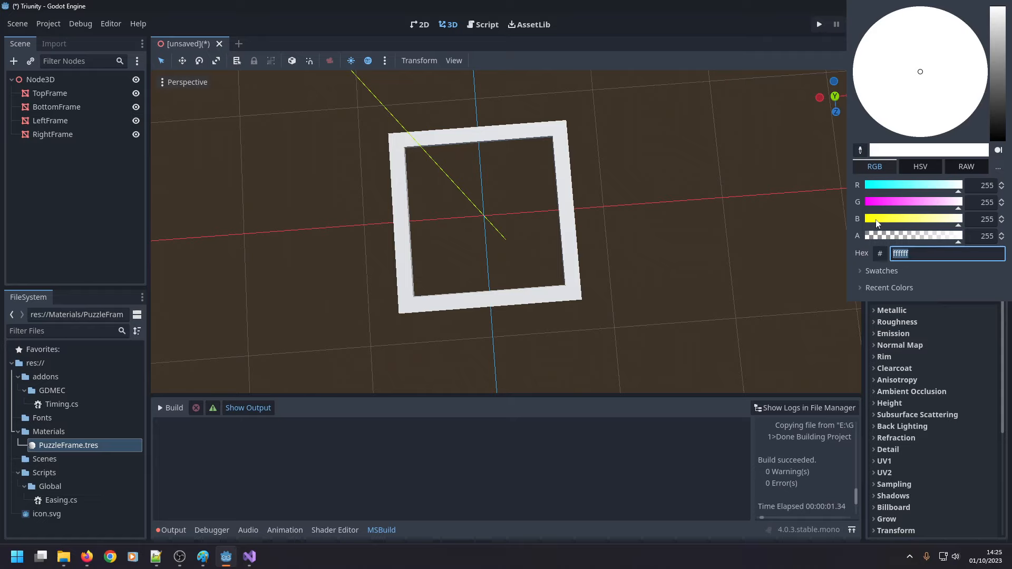
left_click_drag(875, 219, 850, 182)
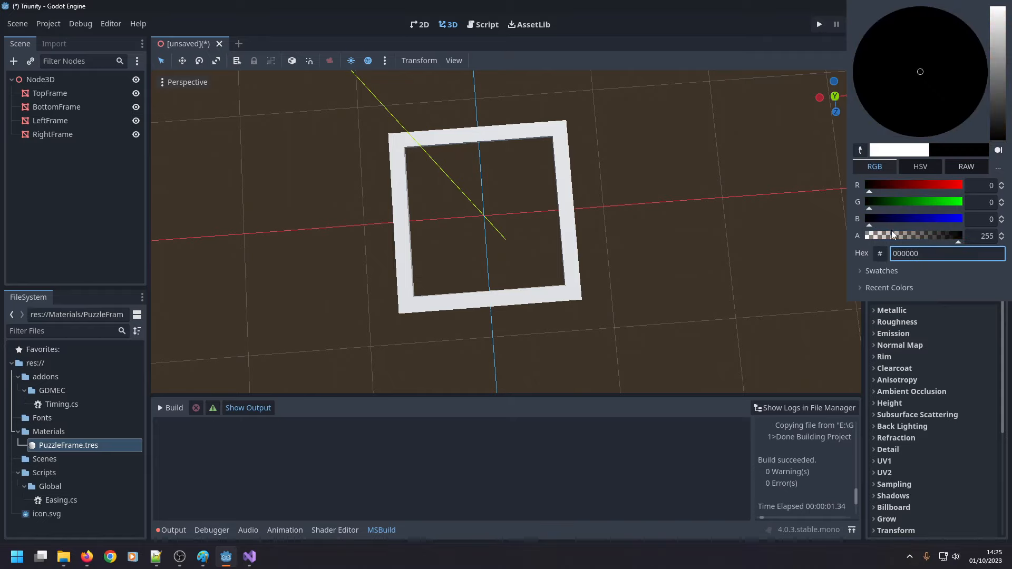
left_click(984, 186)
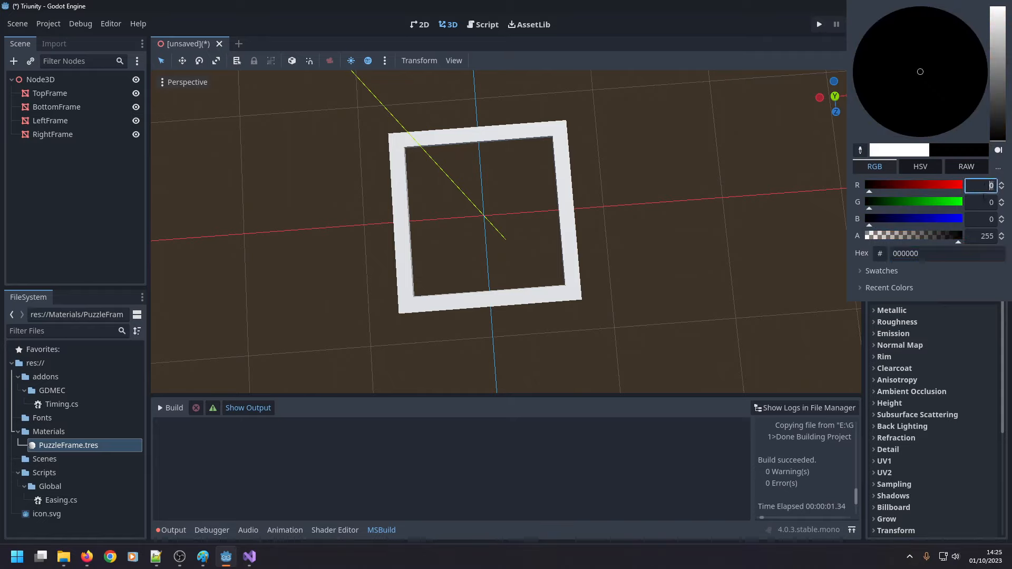
type("50")
key("Tab")
type("50")
key("Tab")
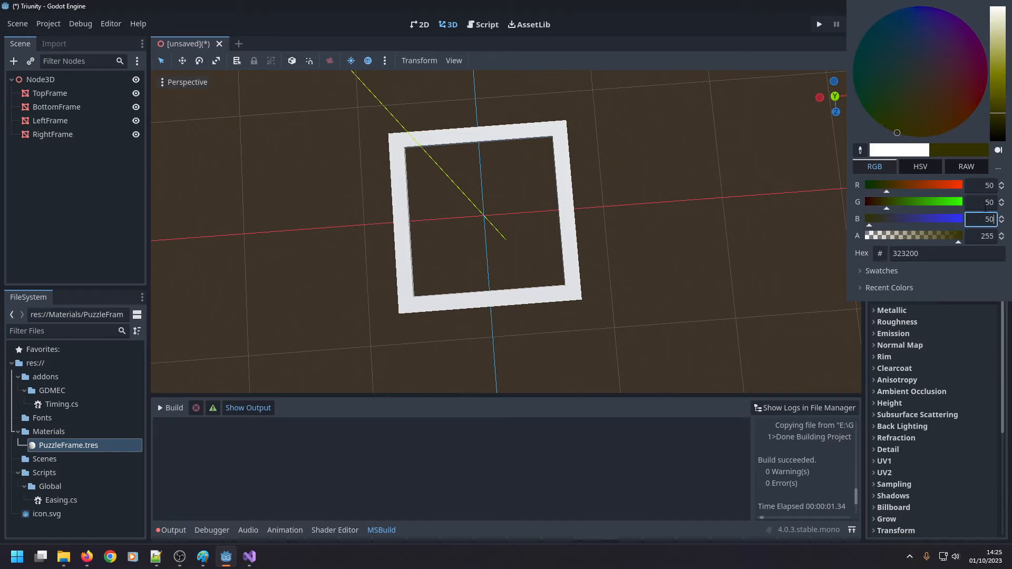
type("50")
left_click(808, 389)
Select all four frame nodes and apply PuzzleFrame.tres to RightFrame as its Material Override.
left_click(87, 138)
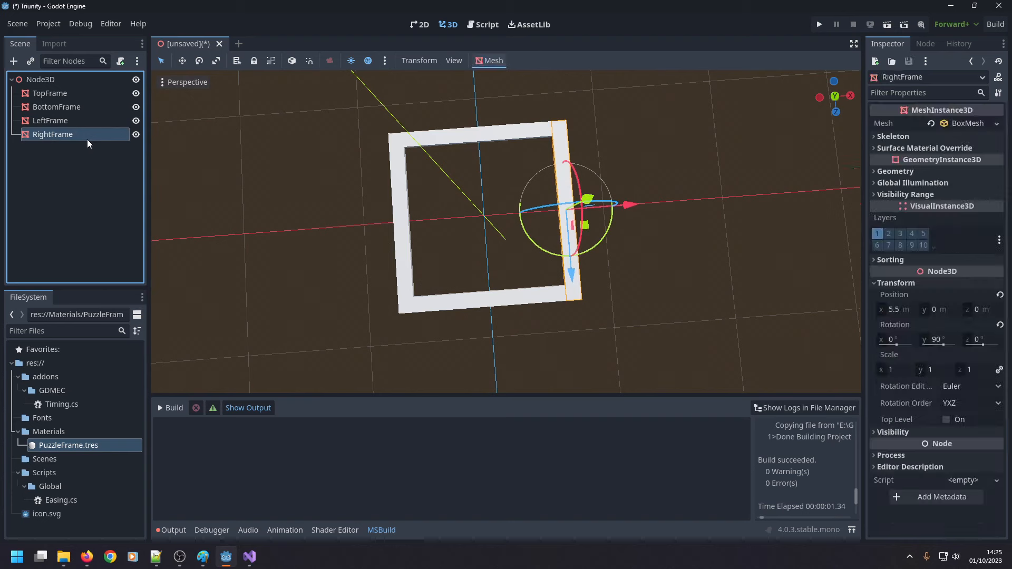
left_click(68, 94, "shift")
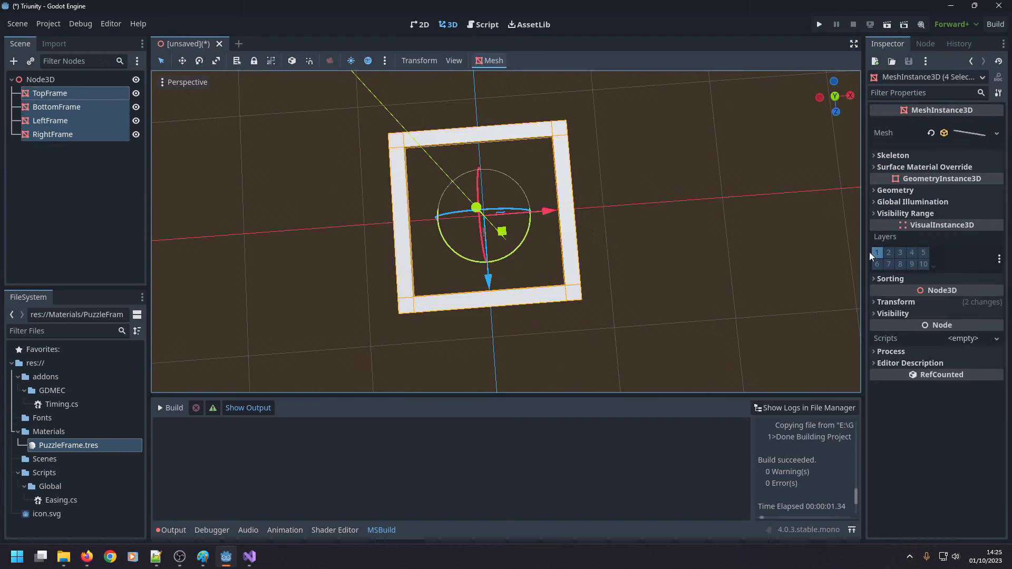
left_click(975, 132)
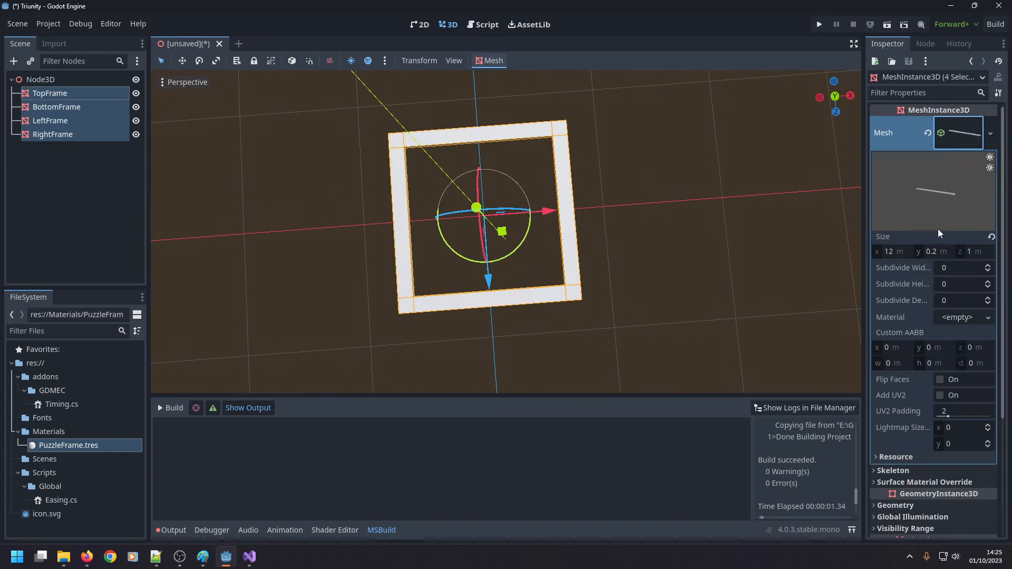
left_click(882, 457)
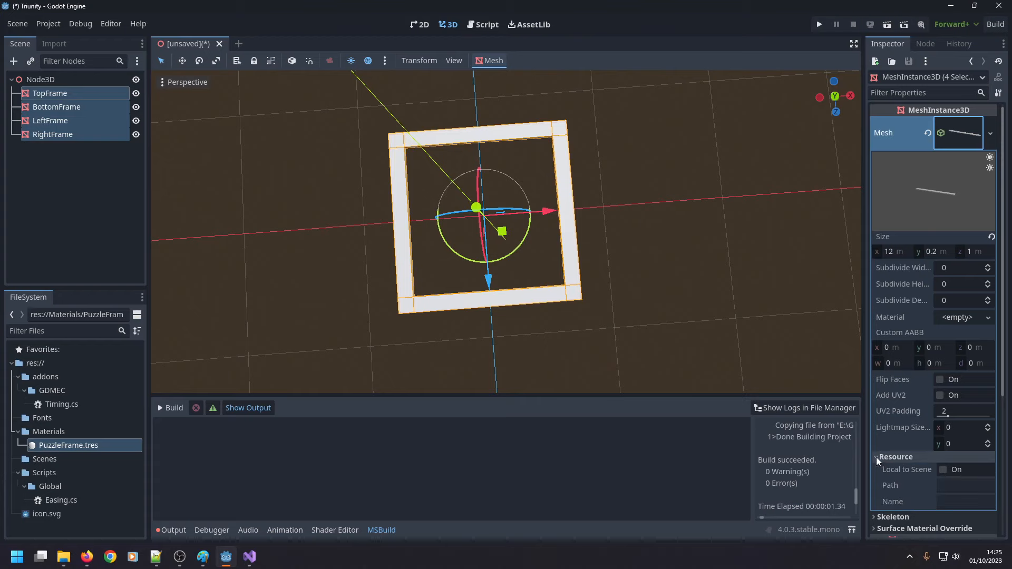
left_click(876, 457)
left_click(964, 131)
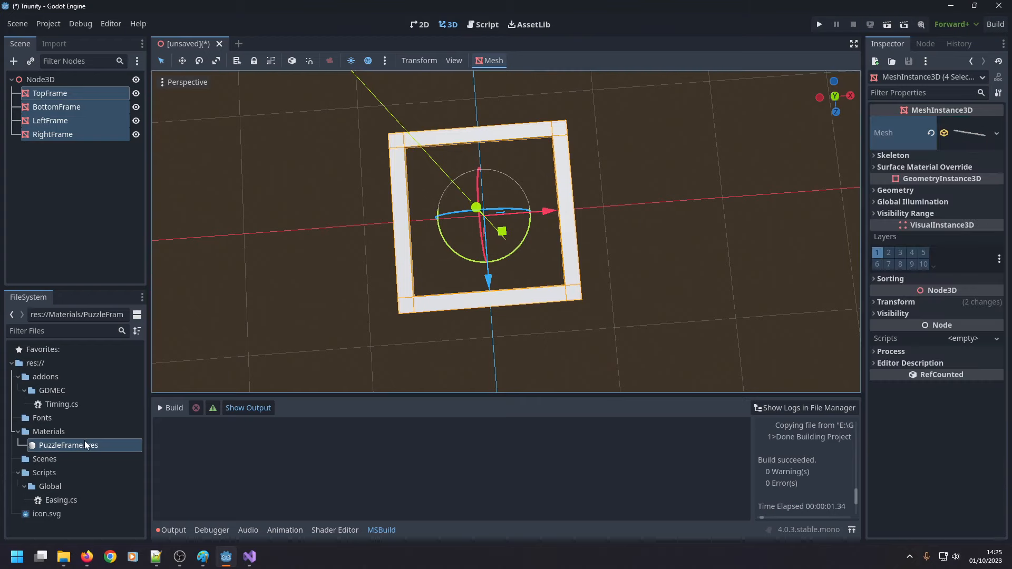
left_click_drag(84, 445, 65, 134)
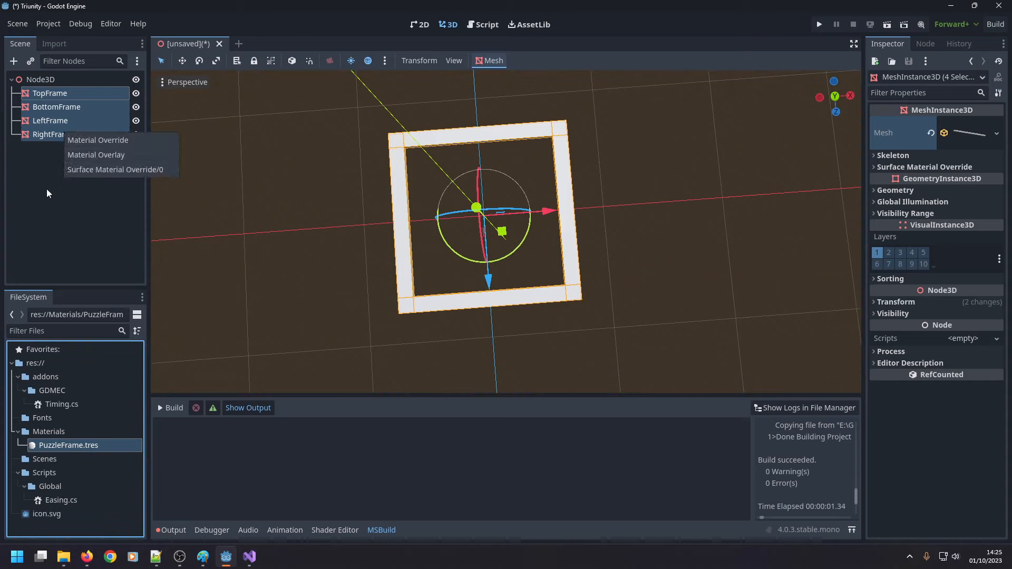
left_click(93, 141)
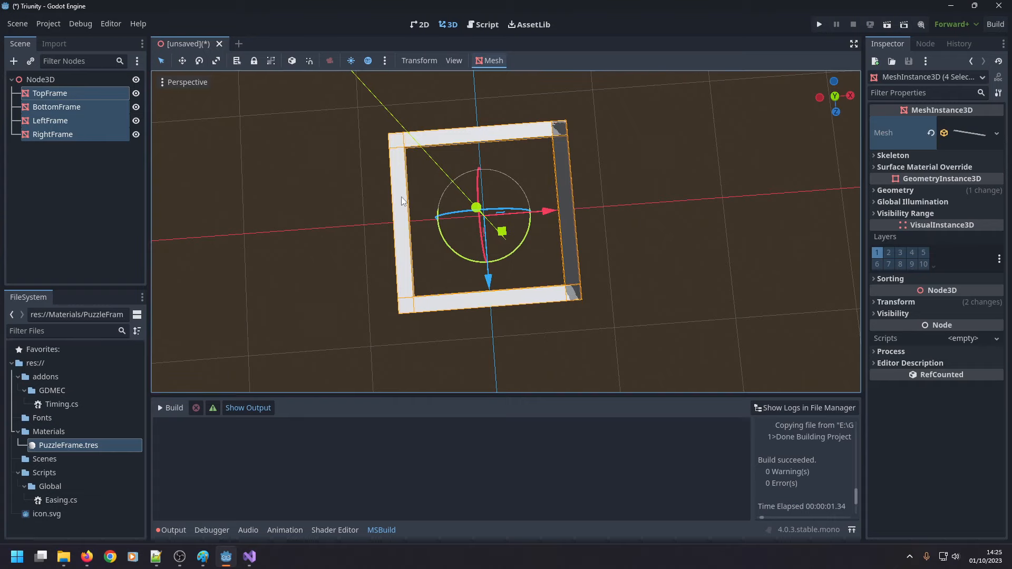
Apply PuzzleFrame.tres as the Material Override of LeftFrame, BottomFrame and TopFrame.
left_click(72, 120)
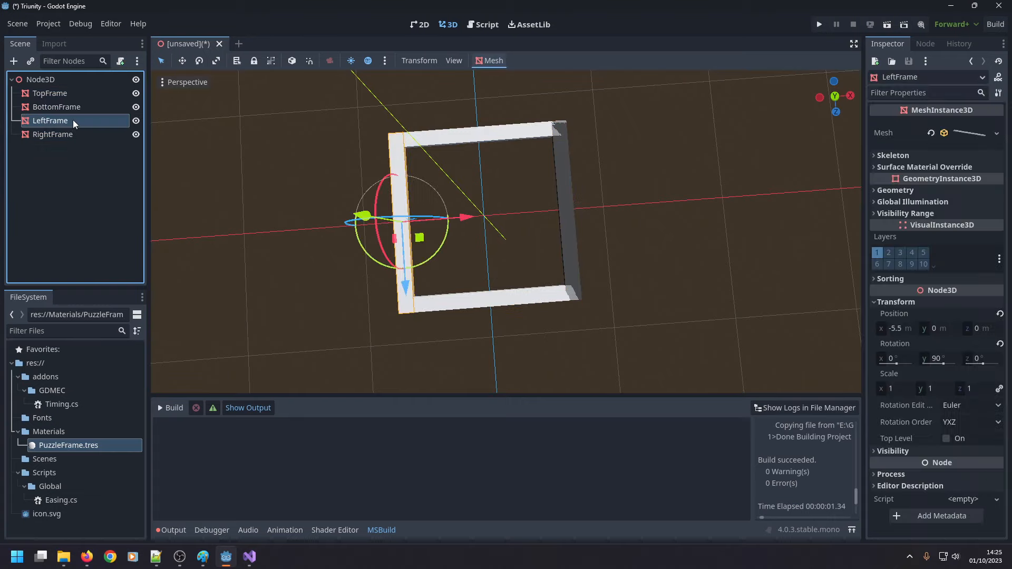
left_click_drag(73, 447, 78, 122)
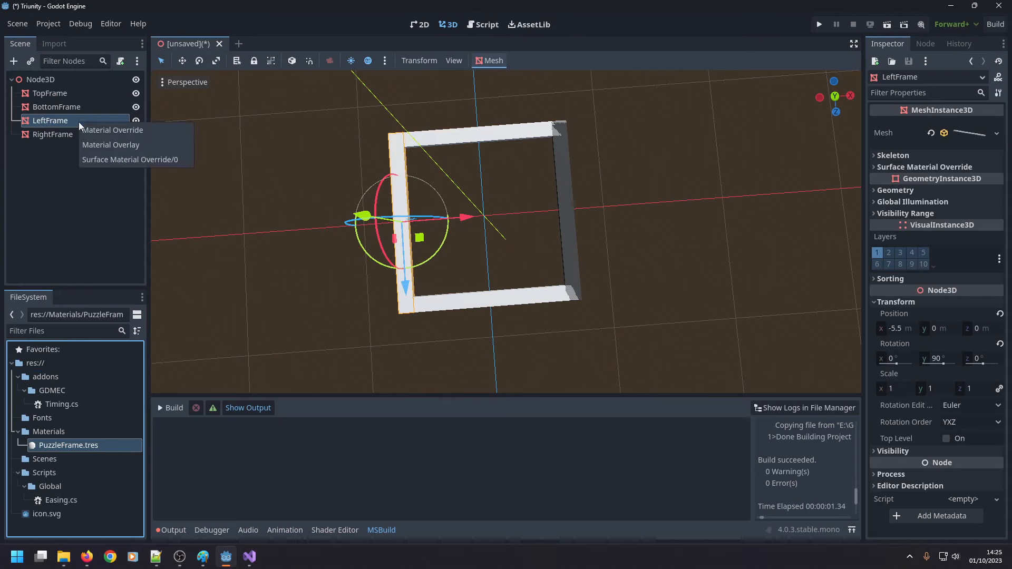
left_click(114, 133)
left_click_drag(77, 442, 75, 106)
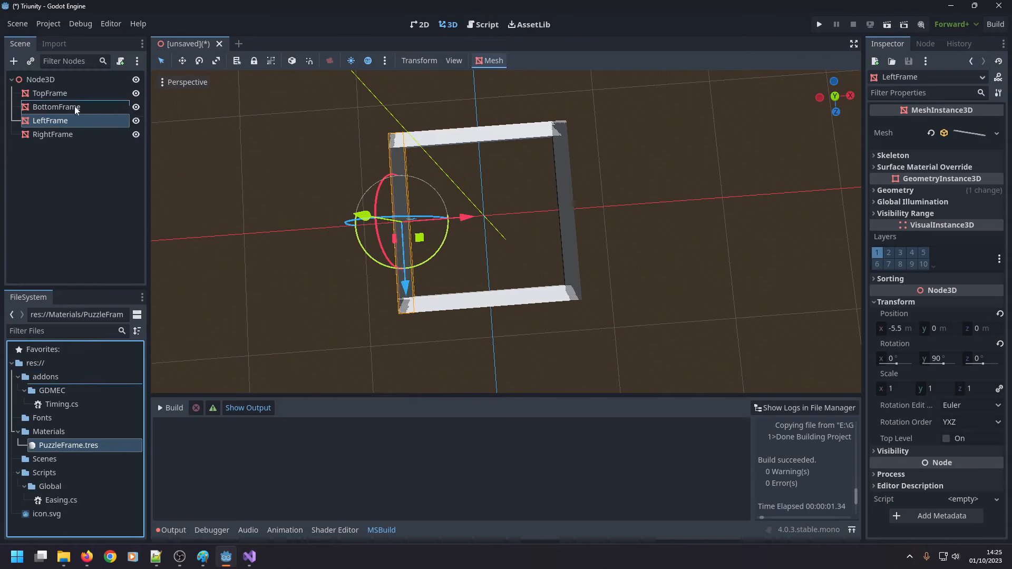
left_click(97, 113)
left_click_drag(97, 443, 90, 94)
left_click(109, 106)
Examine the box mesh properties of TopFrame, BottomFrame and LeftFrame to compare their sizes.
scroll(401, 161, "up", 4)
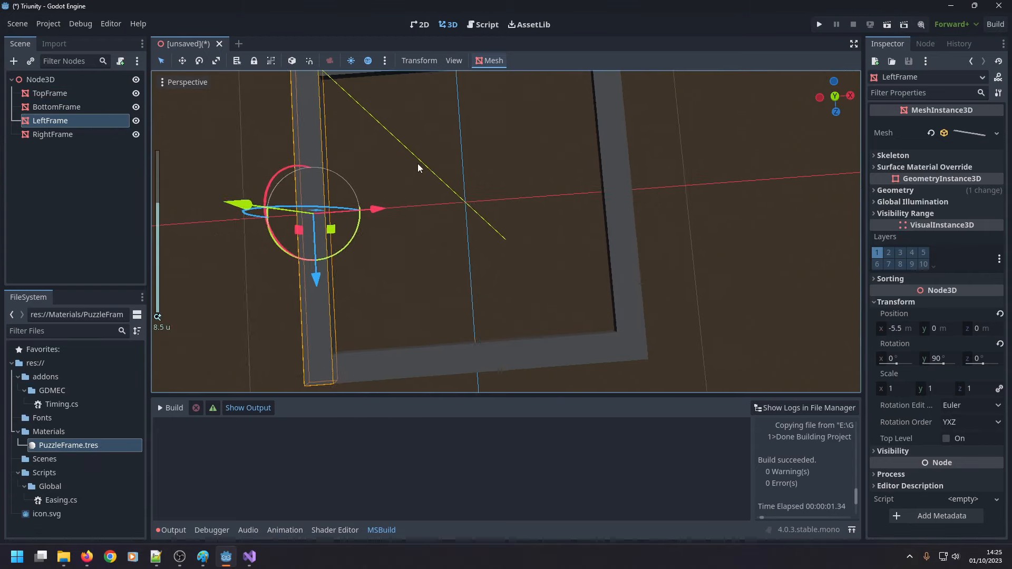
left_click(374, 90)
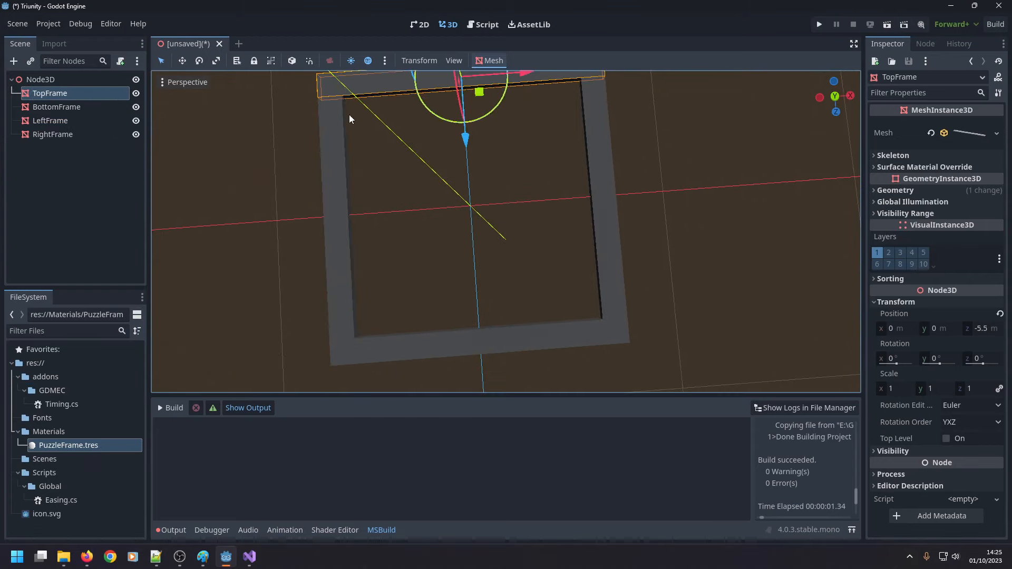
left_click(978, 130)
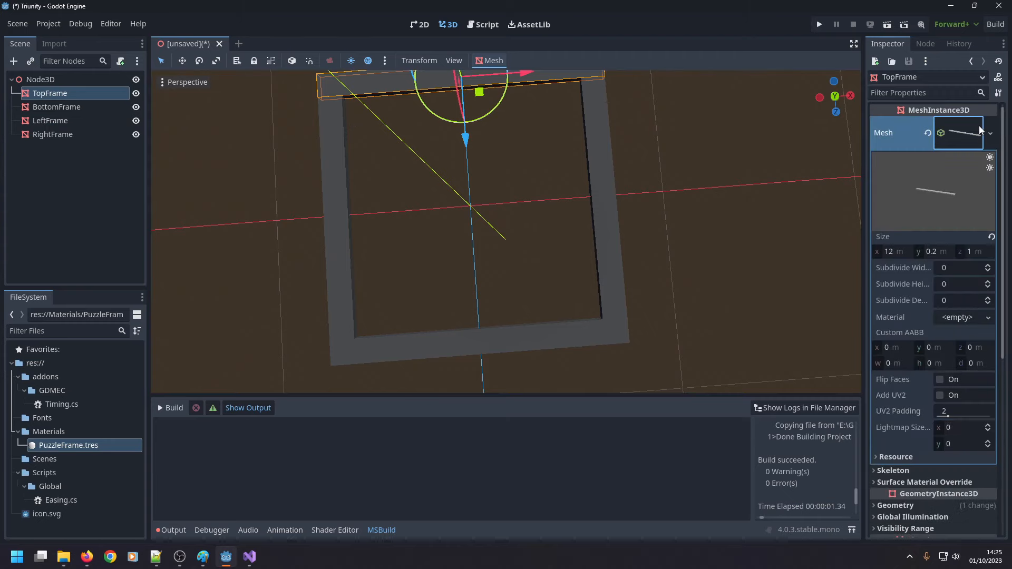
left_click(463, 351)
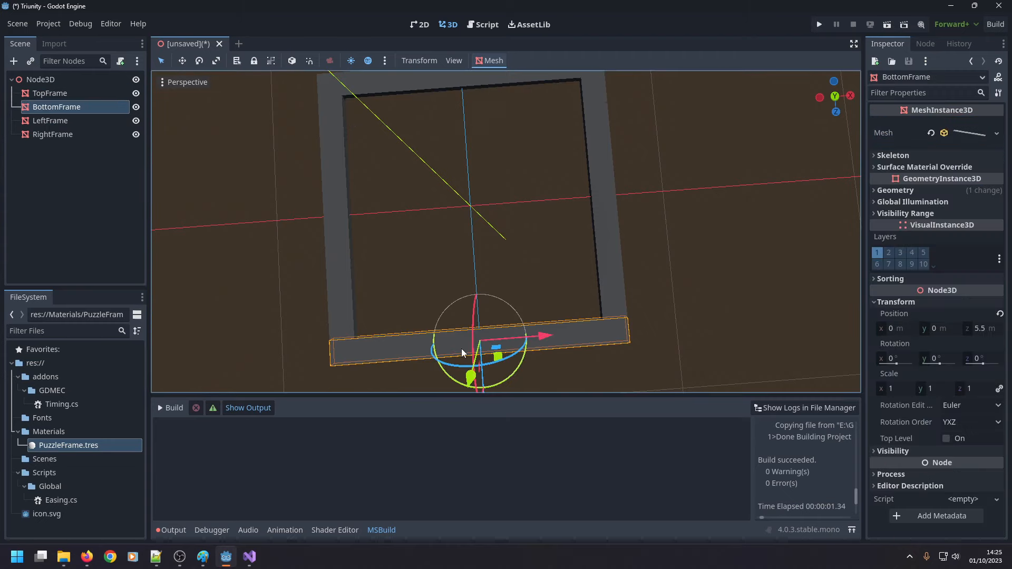
left_click(959, 132)
left_click(338, 233)
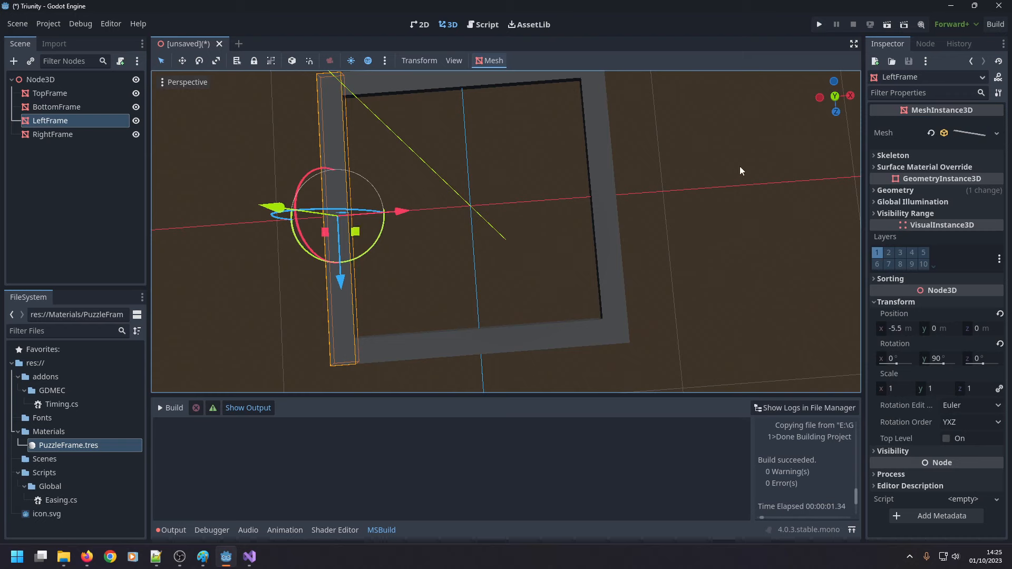
left_click(966, 131)
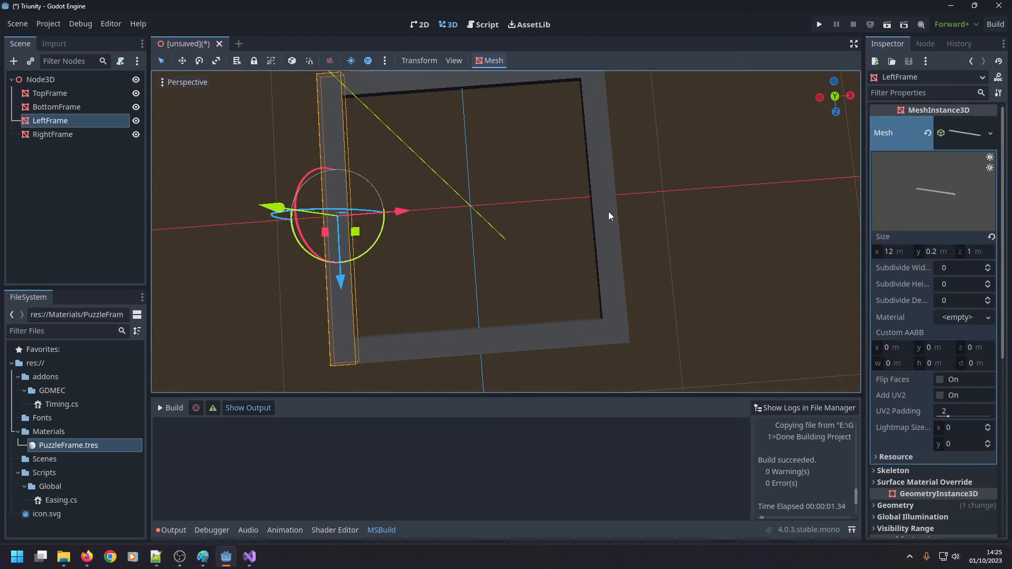
Set the box mesh X size of LeftFrame and RightFrame together to 10 m and check the mesh size of LeftFrame and BottomFrame.
left_click(609, 212, "shift")
left_click(976, 136)
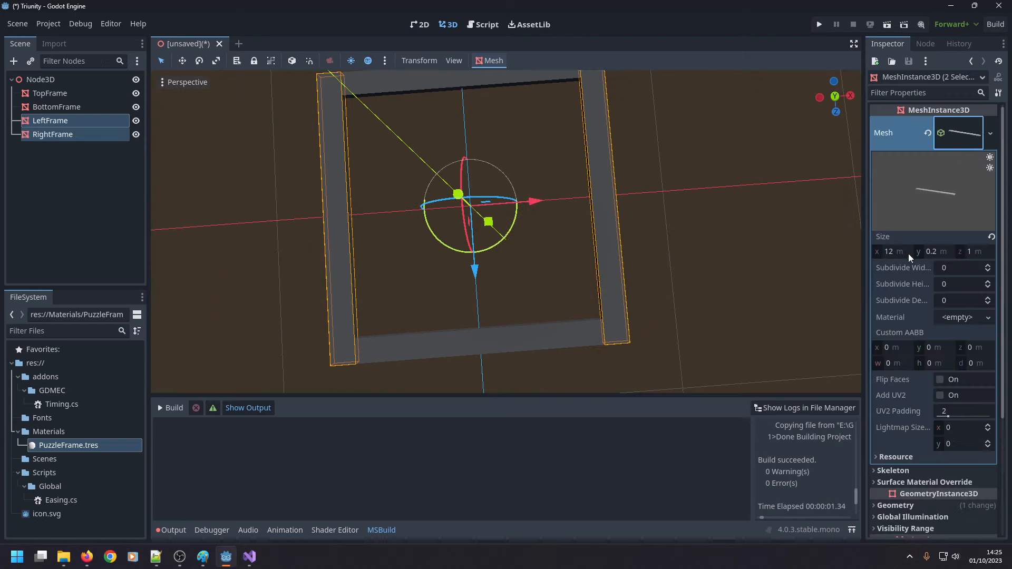
left_click(892, 252)
type("10")
key("Return")
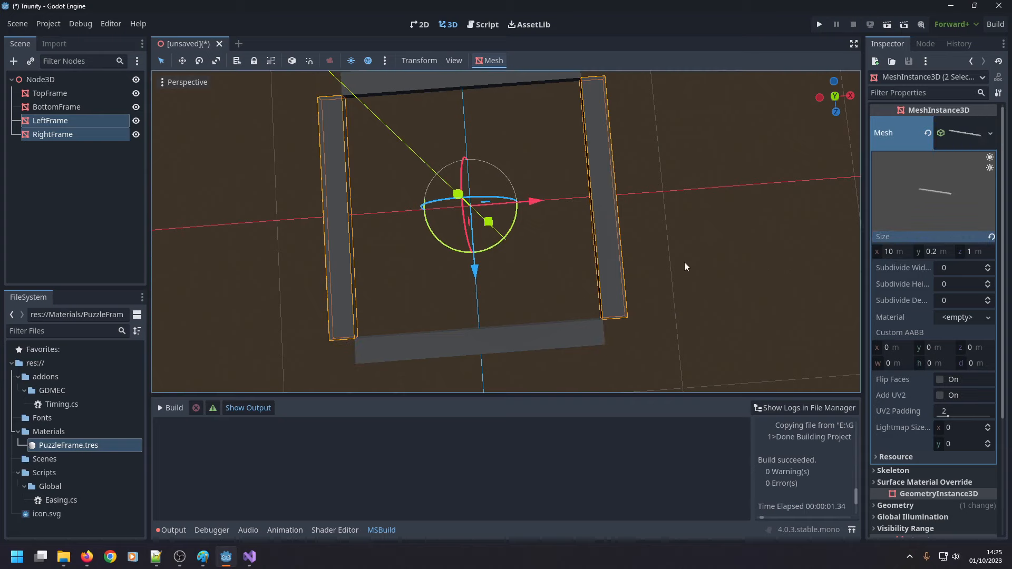
left_click(894, 252)
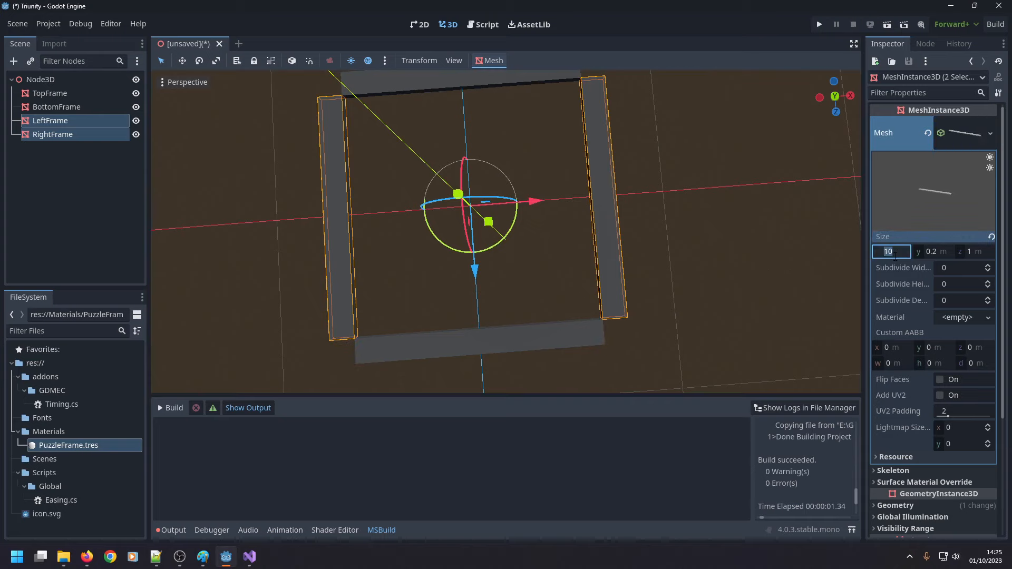
left_click(58, 121)
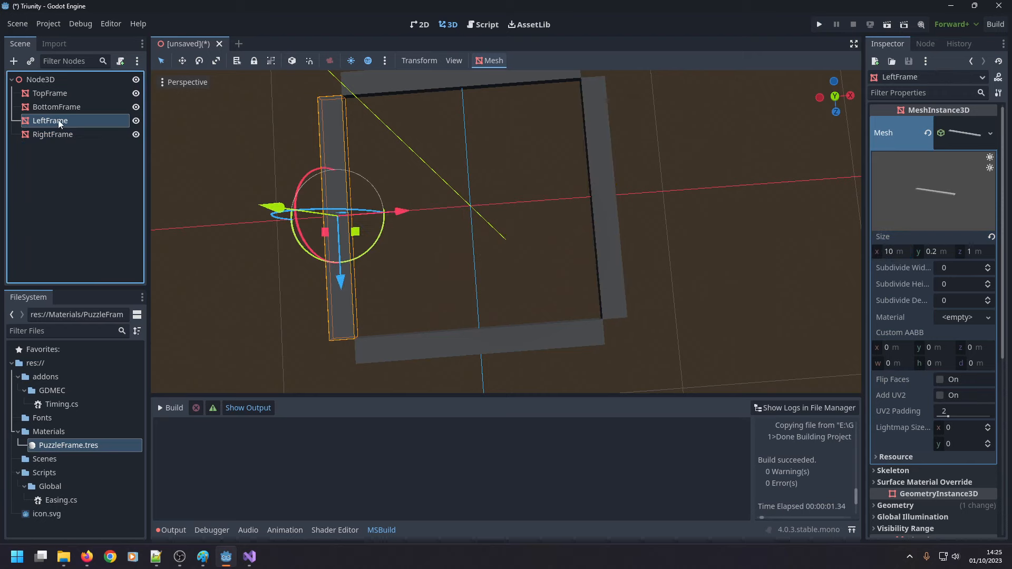
left_click(58, 108)
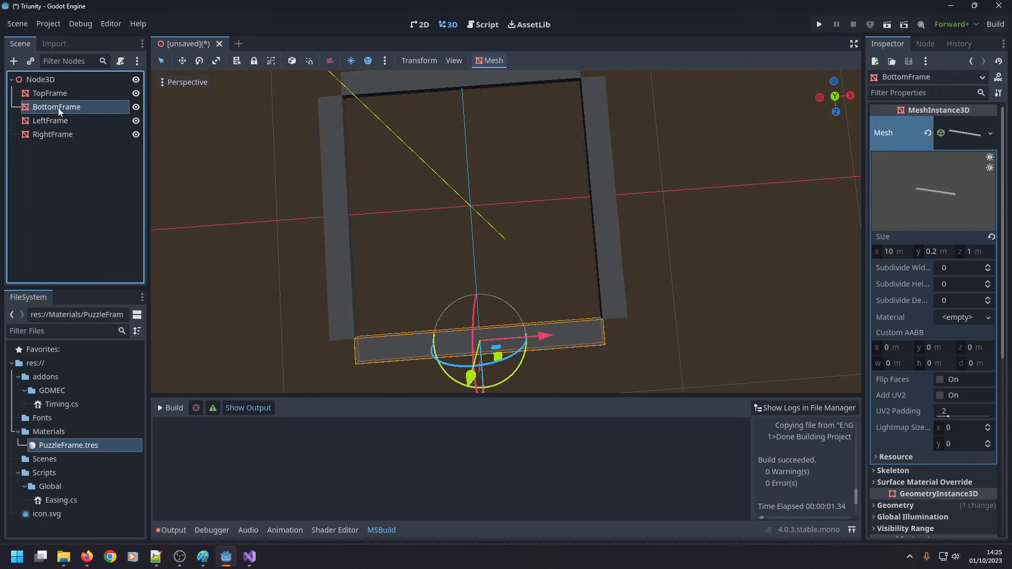
left_click(975, 133)
left_click(970, 134)
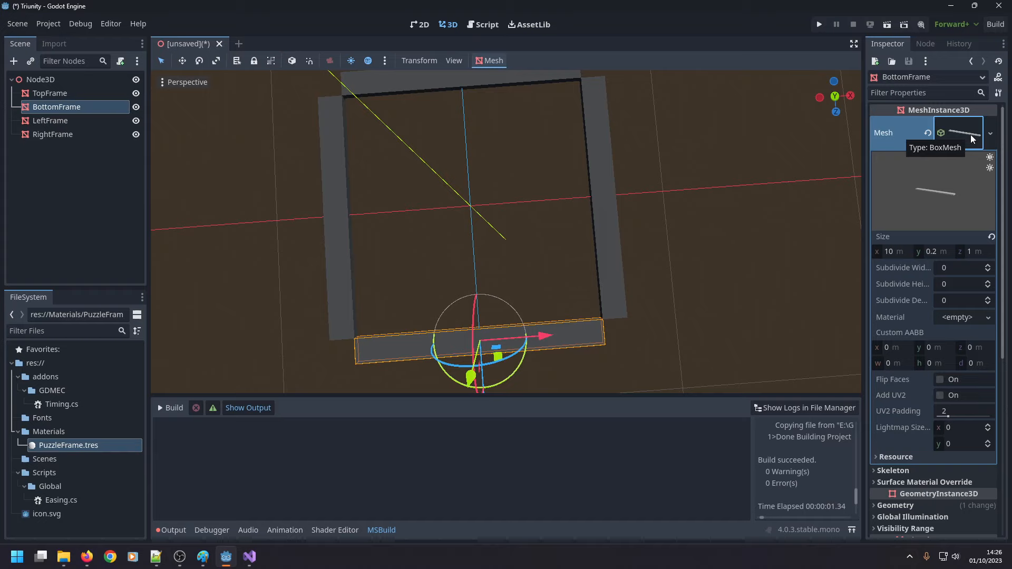
Delete the LeftFrame and RightFrame nodes from the scene.
left_click(66, 126)
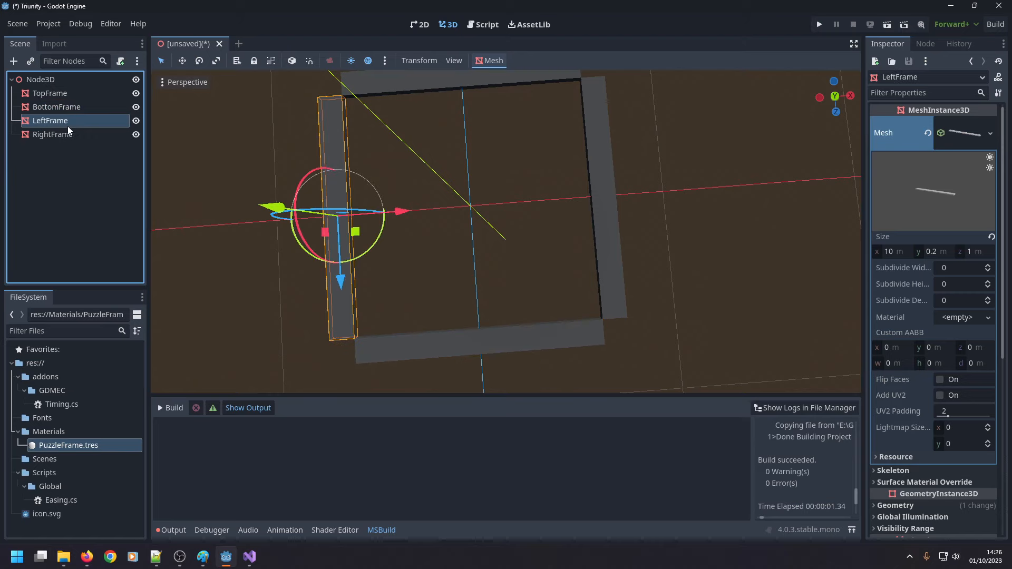
left_click(71, 134, "shift")
key("Delete")
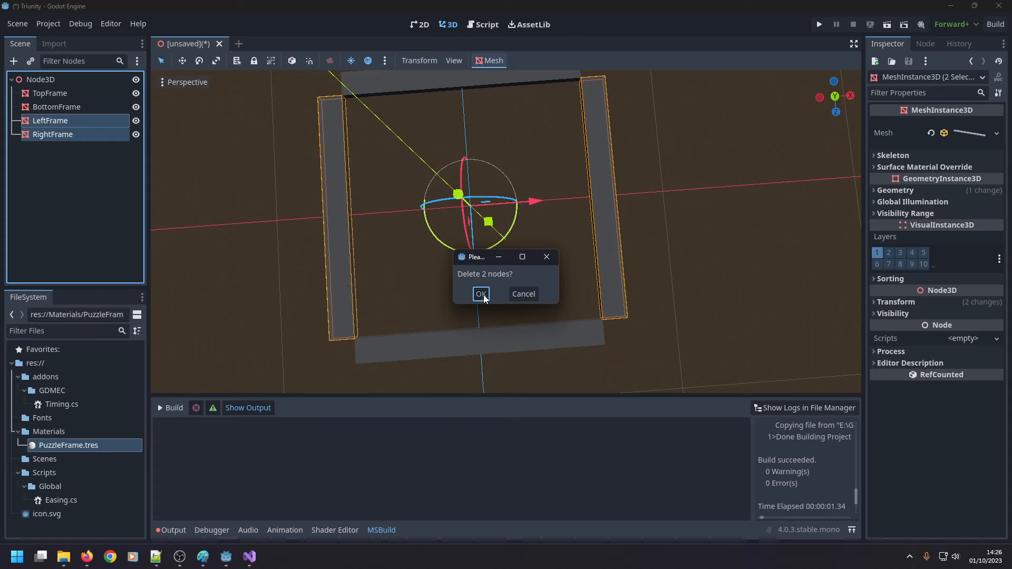
left_click(481, 295)
Set the X size of TopFrame's box mesh to 12 m.
left_click(51, 93)
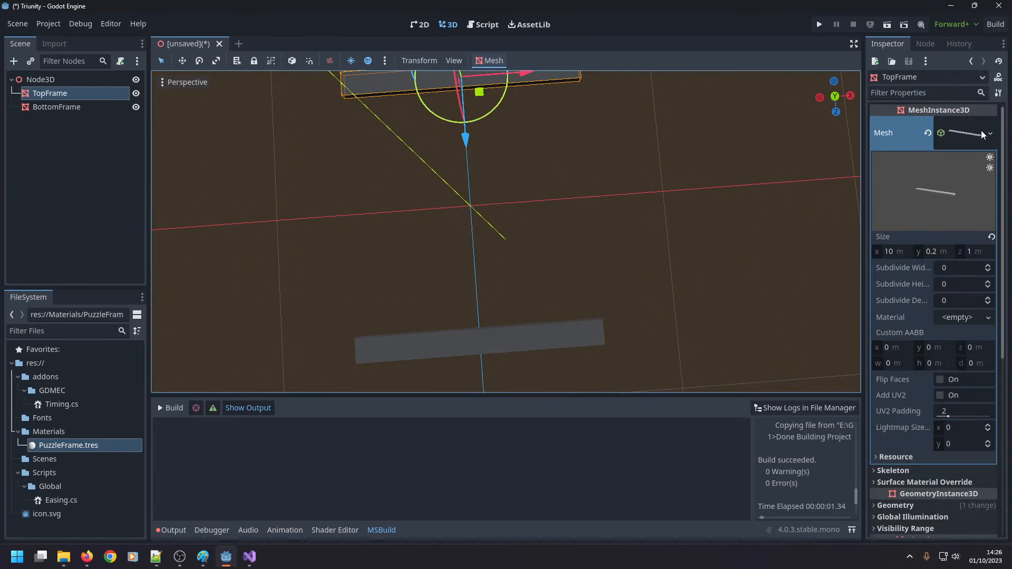
left_click(896, 251)
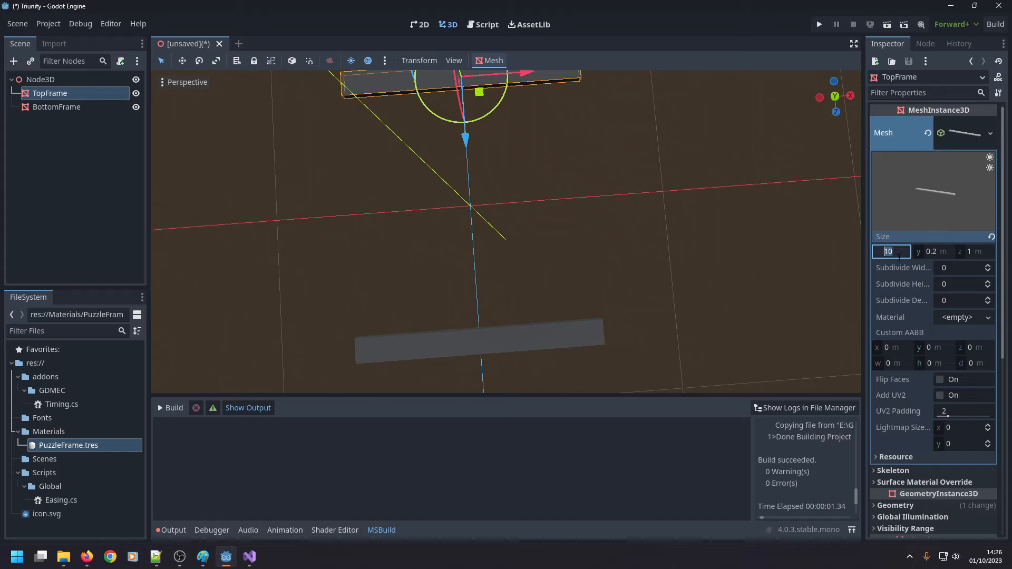
type("12")
key("Return")
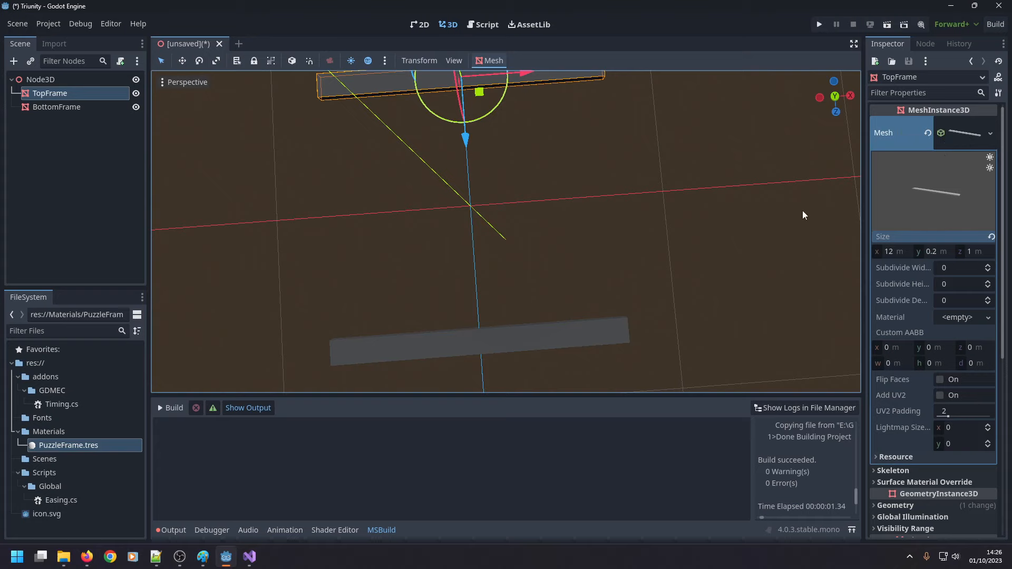
Add a MeshInstance3D node under Node3D and rename it LeftFrame.
left_click(54, 123)
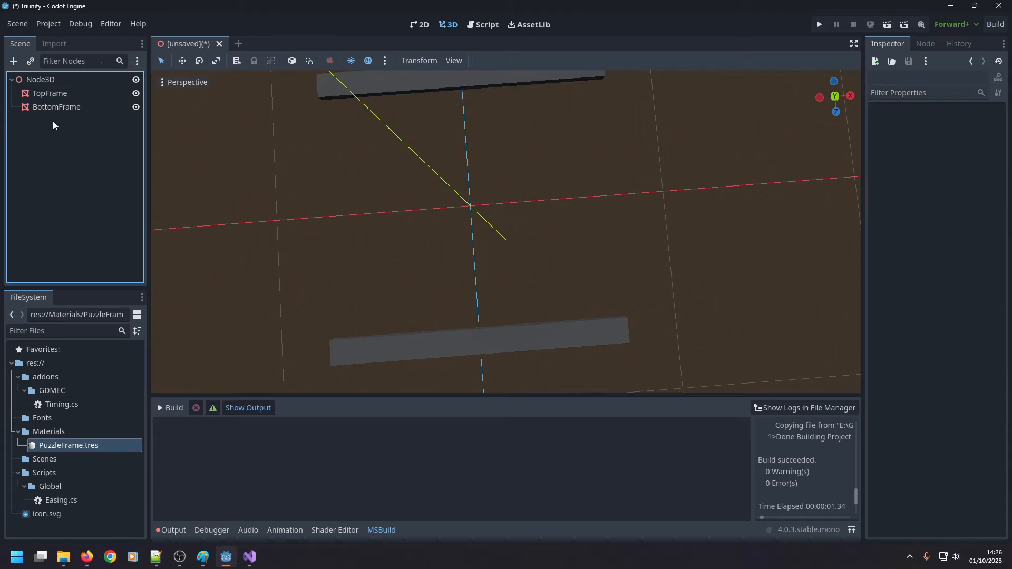
right_click(48, 82)
left_click(64, 90)
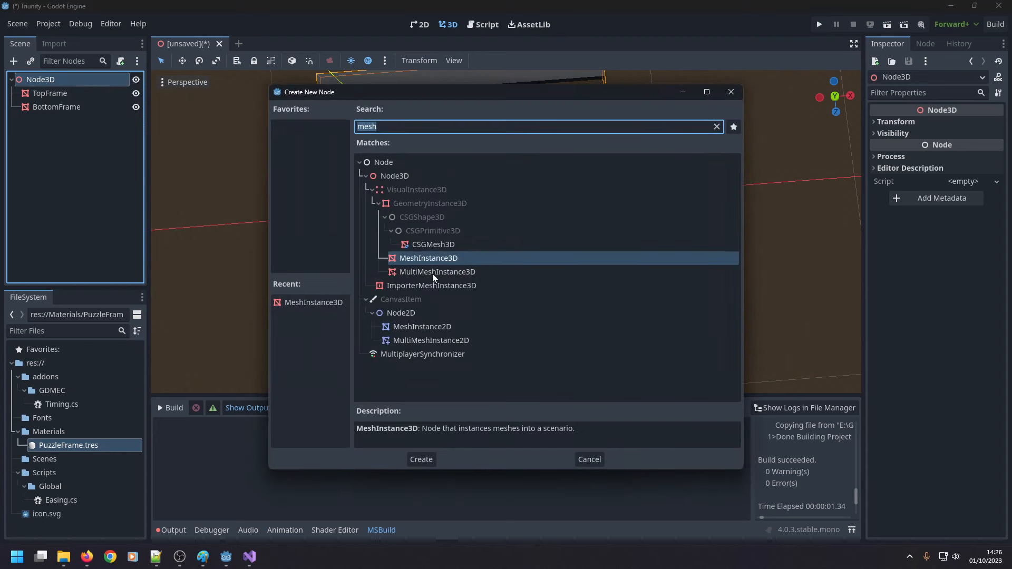
double_click(438, 261)
key("F2")
type("Lef")
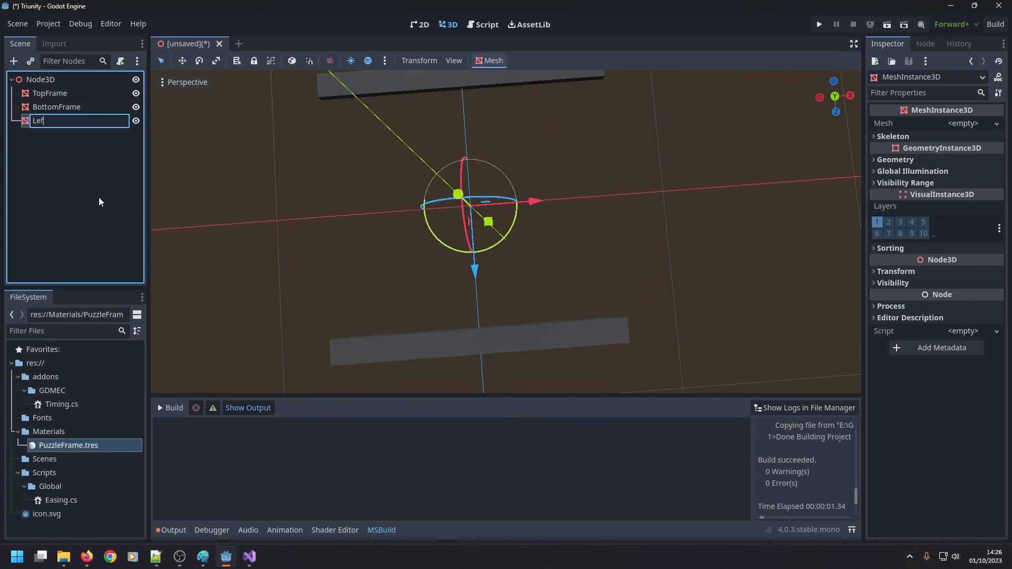
type("tFrame")
key("Return")
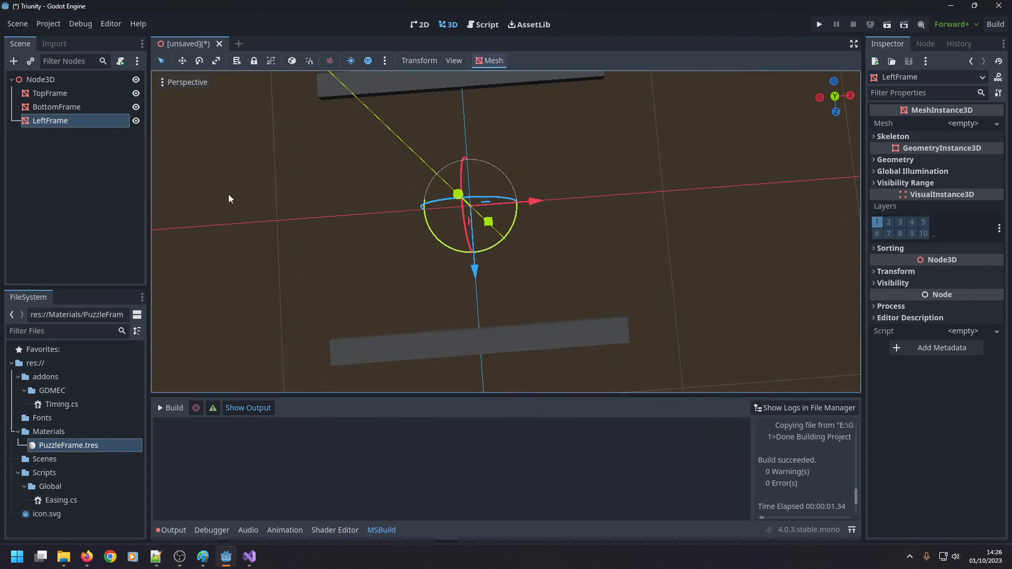
Assign a new BoxMesh to LeftFrame and open the mesh's size properties.
left_click(965, 124)
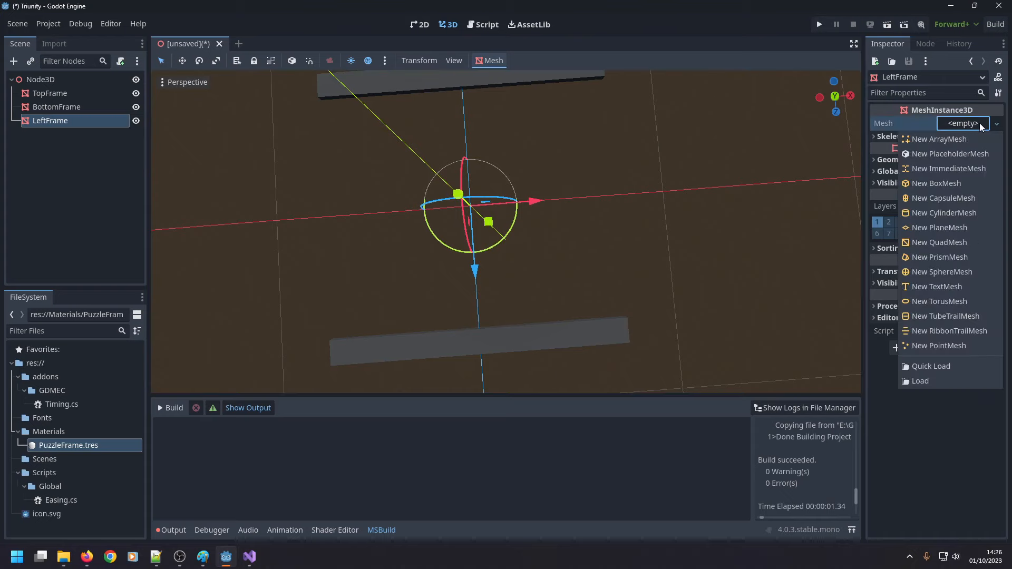
left_click(953, 183)
left_click(965, 147)
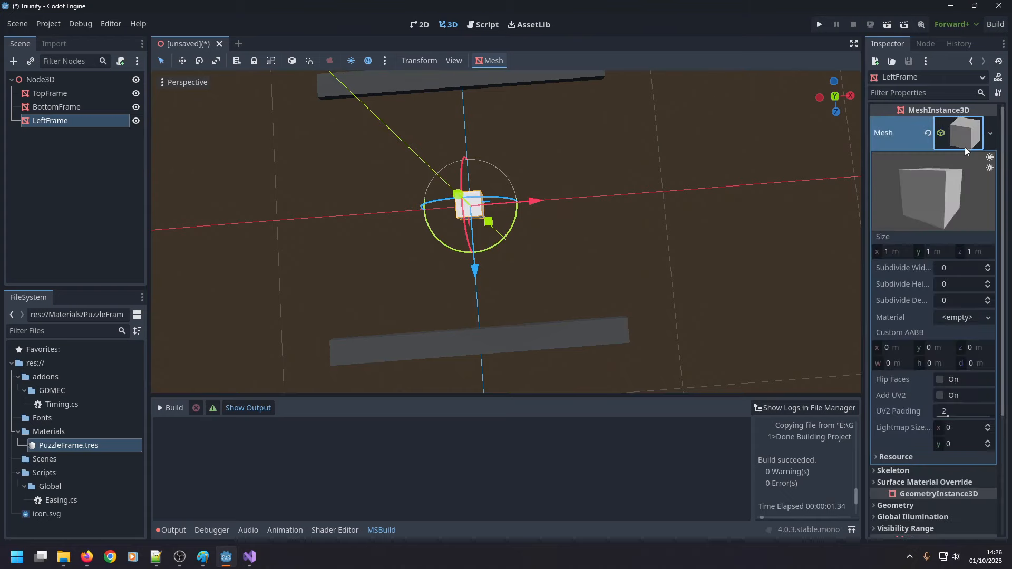
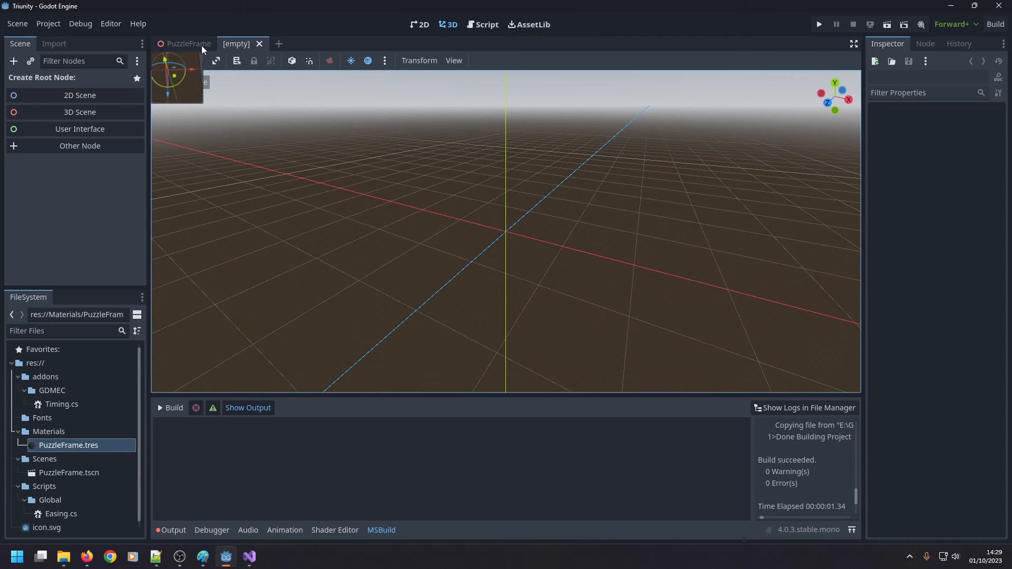
Create a new scene with a Node3D as its root node.
left_click(190, 44)
left_click(250, 45)
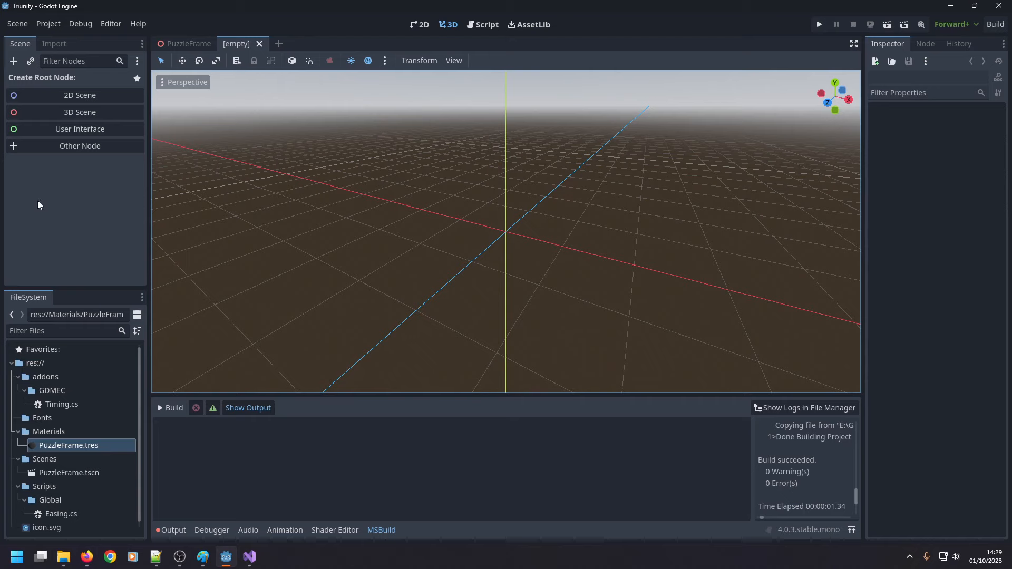
left_click(74, 111)
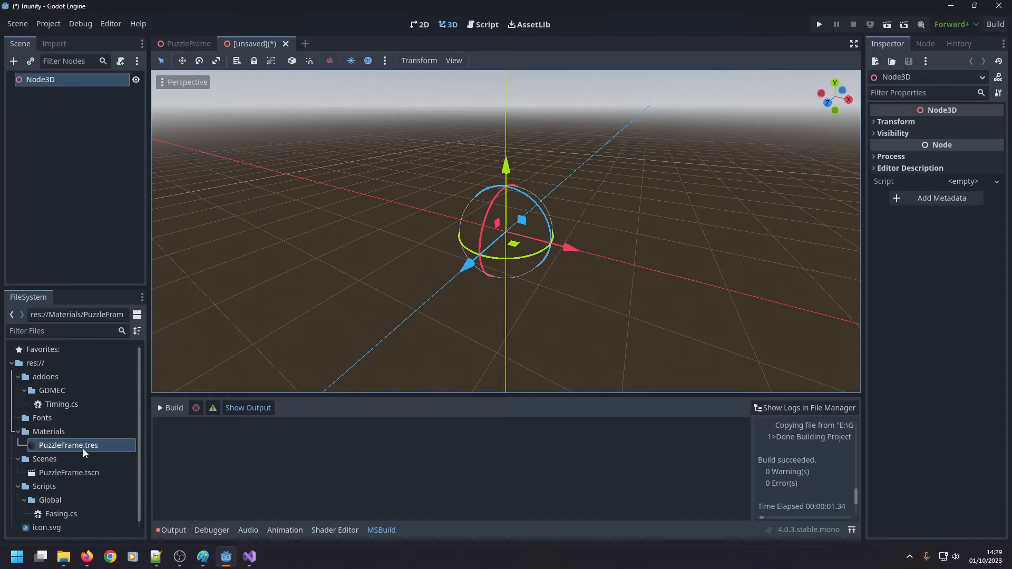
Instance PuzzleFrame.tscn as a child of the new scene's root Node3D.
right_click_drag(368, 220, 400, 147)
scroll(400, 148, "down", 10)
scroll(401, 148, "up", 7)
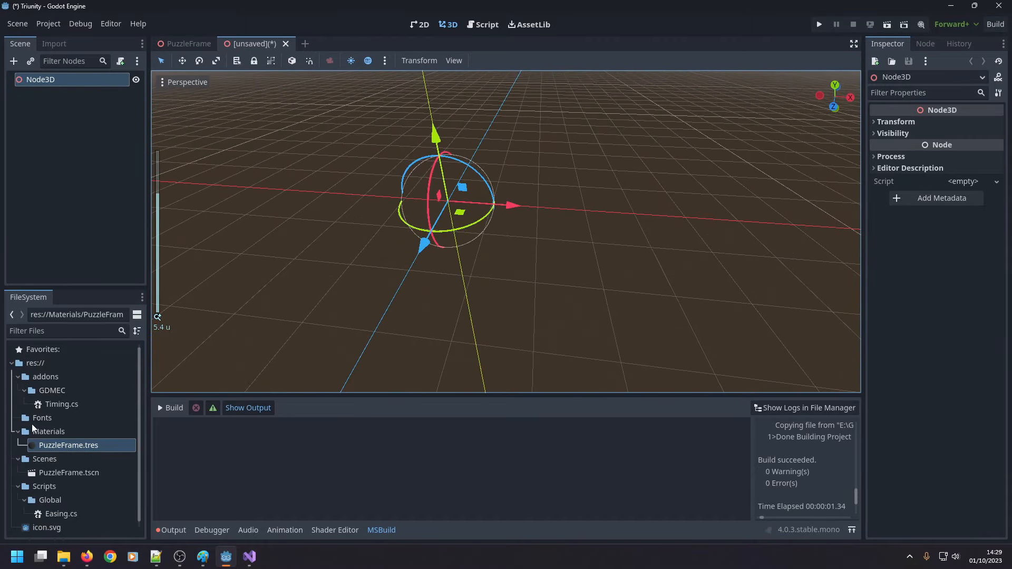
left_click_drag(69, 473, 78, 208)
left_click_drag(77, 471, 84, 85)
scroll(343, 200, "down", 5)
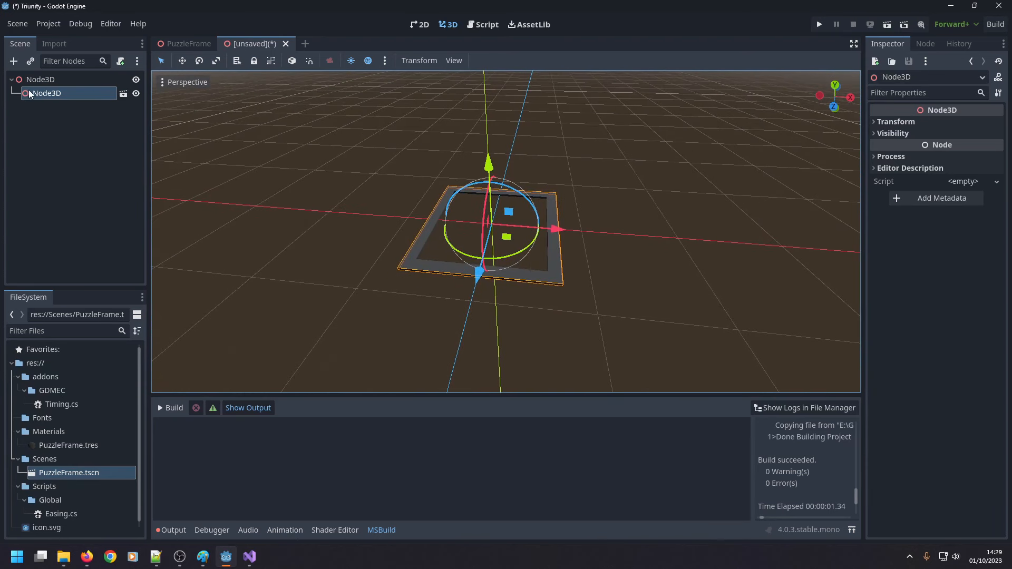
Rename the root node of the PuzzleFrame scene to PuzzleFrame.
left_click(185, 43)
double_click(80, 79)
type("PuzzleFrame")
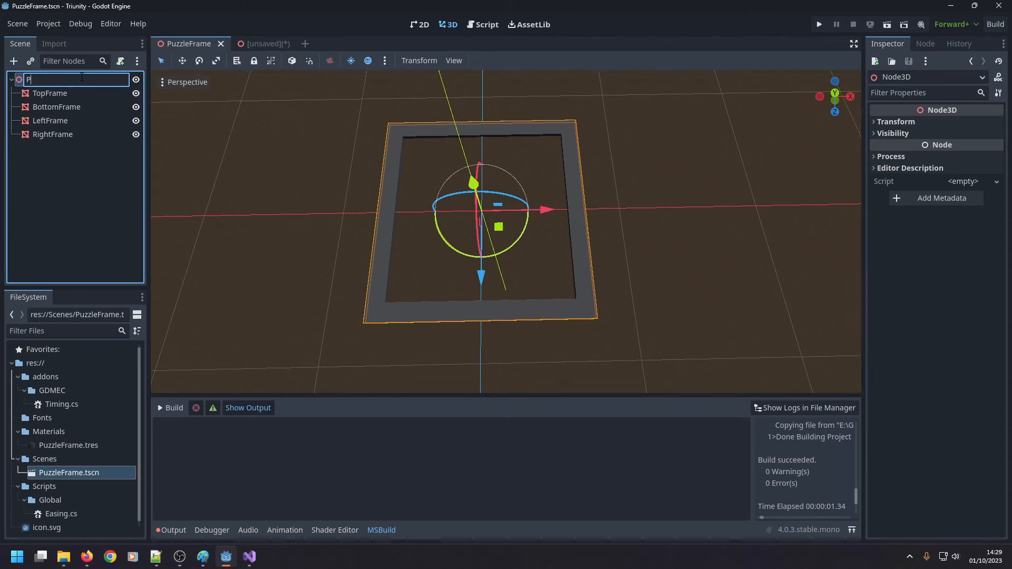
key("Return")
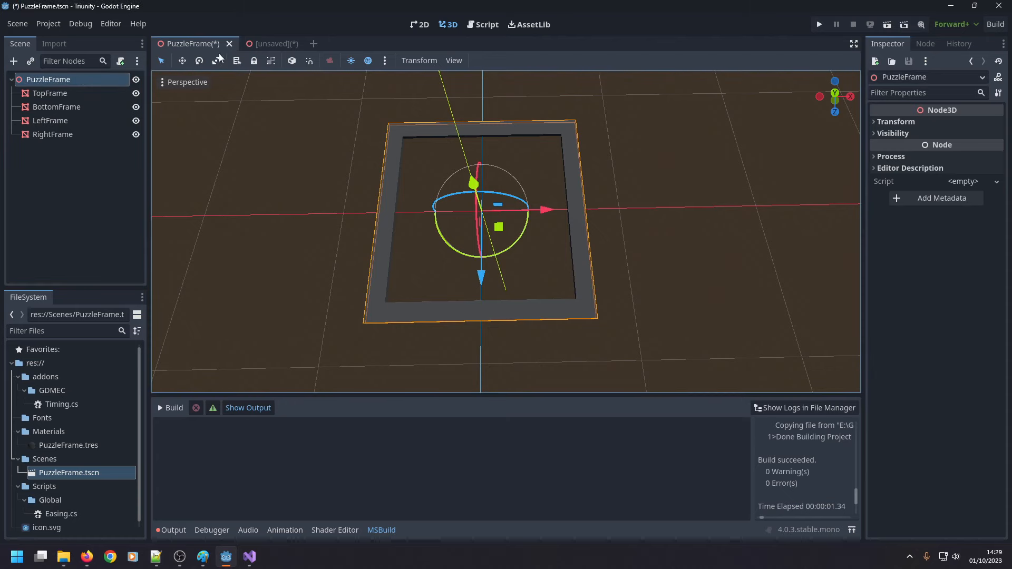
In the unsaved scene, delete the child Node3D instance and instance PuzzleFrame.tscn under the root again.
left_click(276, 45)
left_click(66, 95)
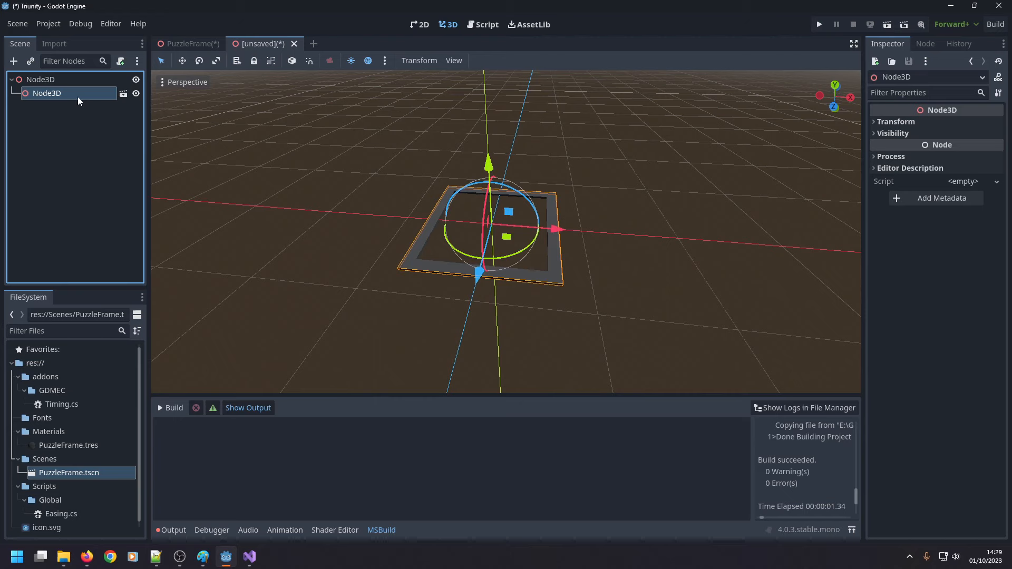
key("Delete")
key("Return")
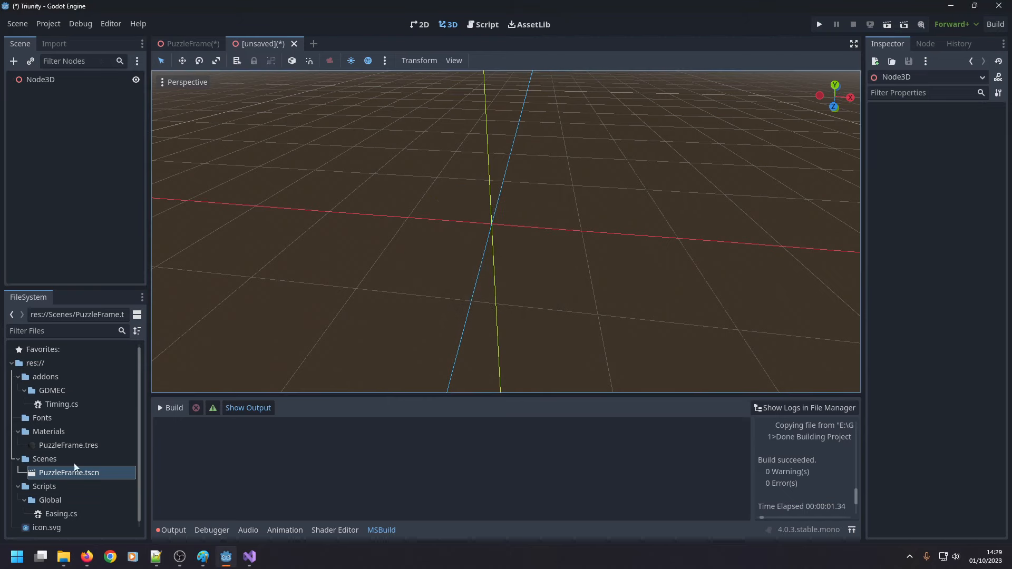
left_click_drag(59, 472, 70, 82)
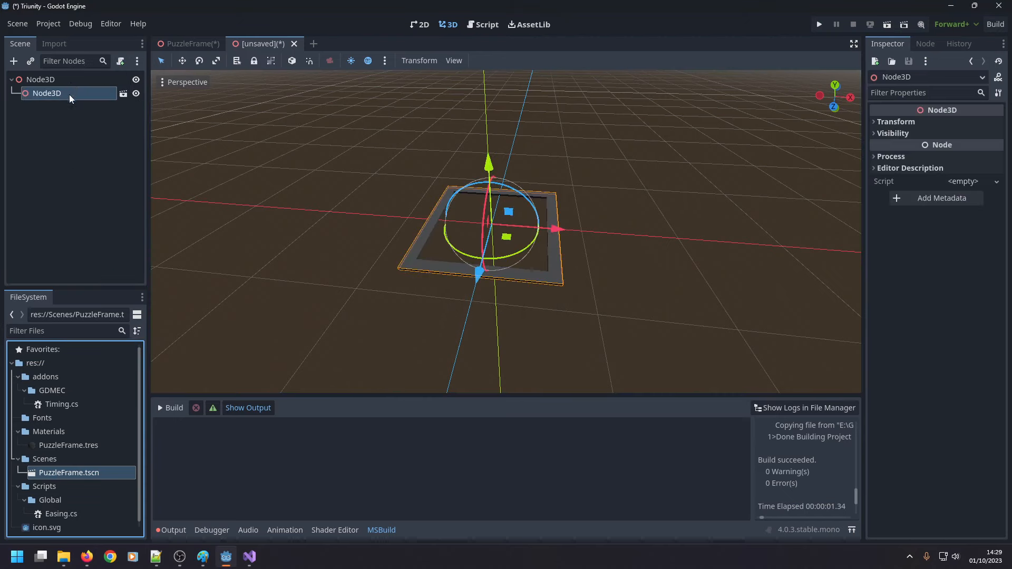
Save the PuzzleFrame scene and return to the unsaved scene.
left_click(182, 43)
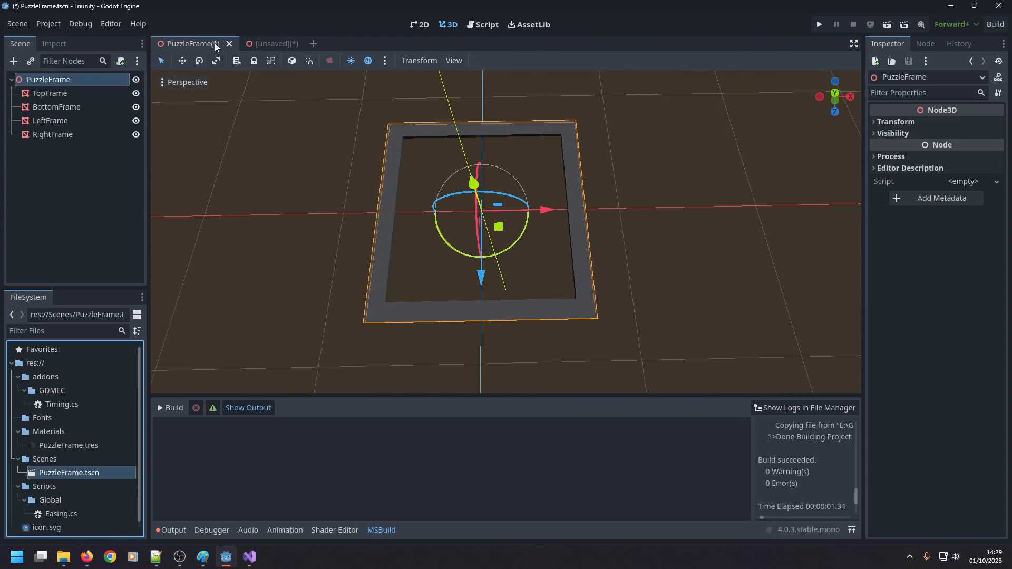
key("ctrl+s")
left_click(260, 42)
right_click(68, 93)
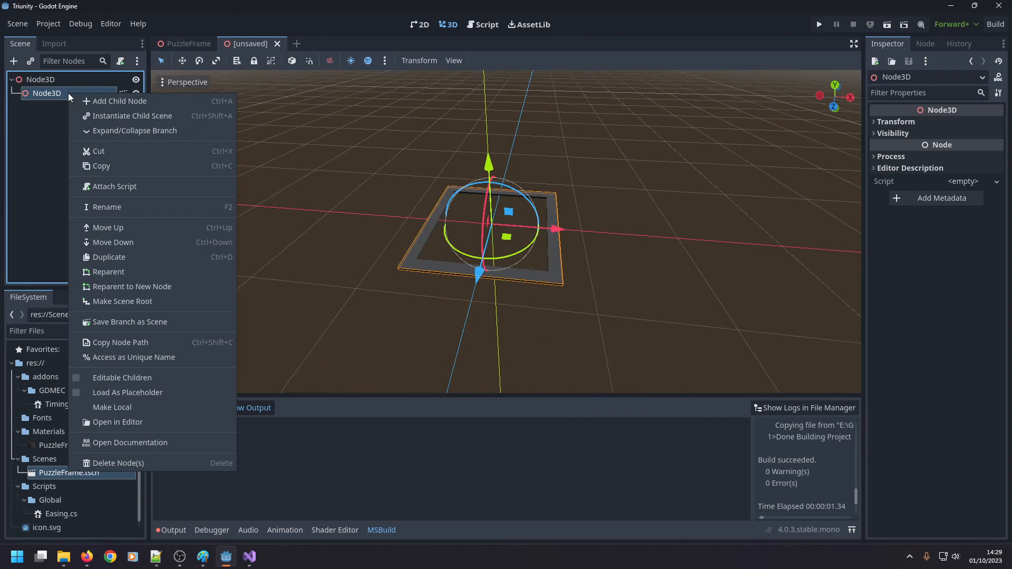
left_click(45, 110)
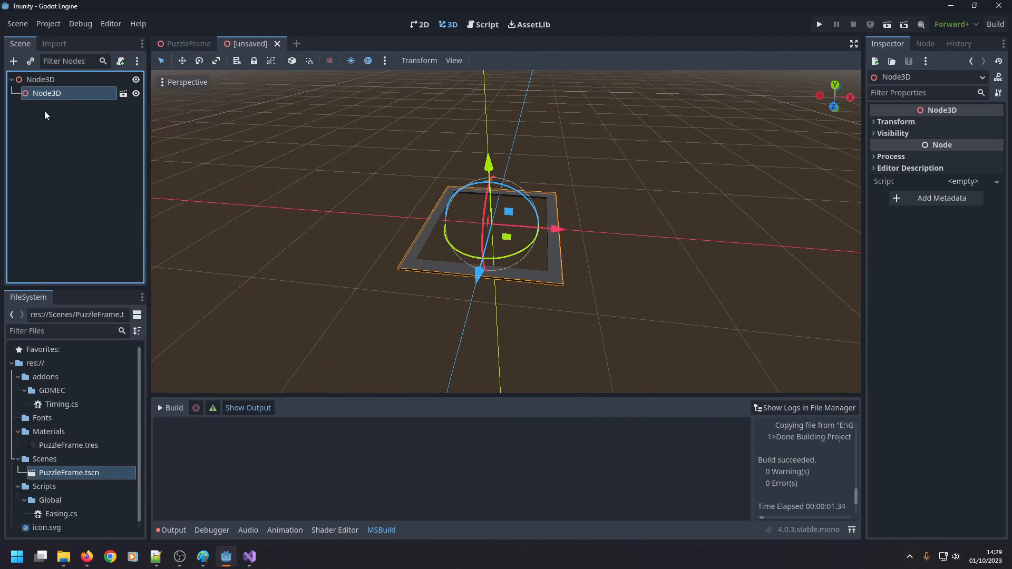
key("F5")
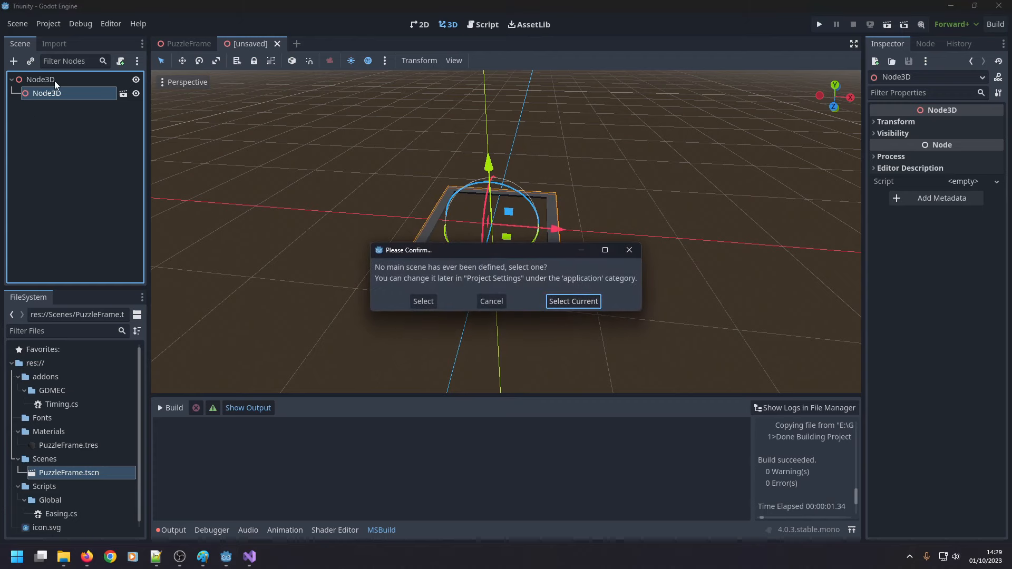
left_click(491, 301)
Replace the child Node3D instance with a fresh instance of PuzzleFrame.tscn under the root node.
key("Delete")
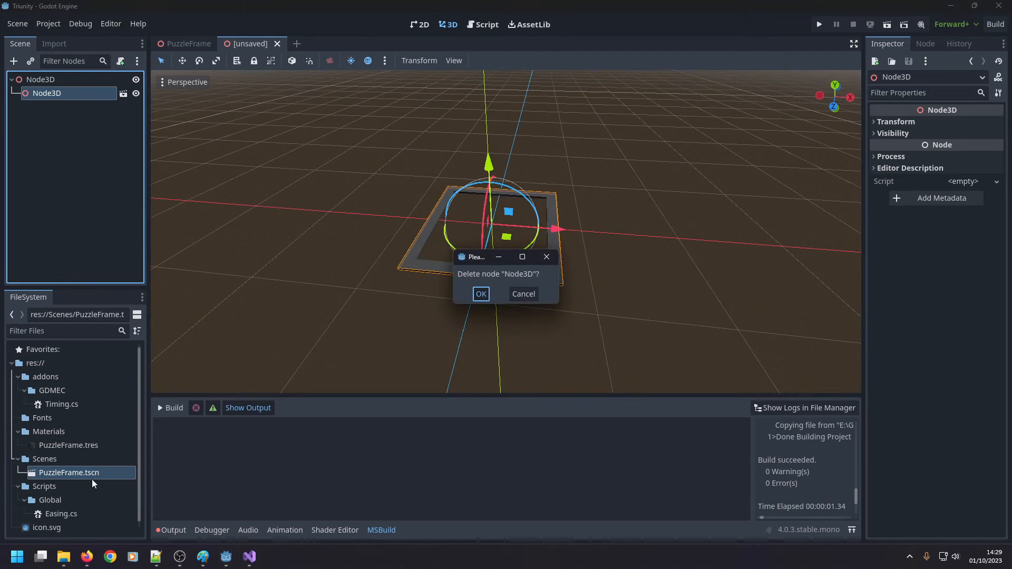
key("Return")
left_click_drag(92, 478, 68, 79)
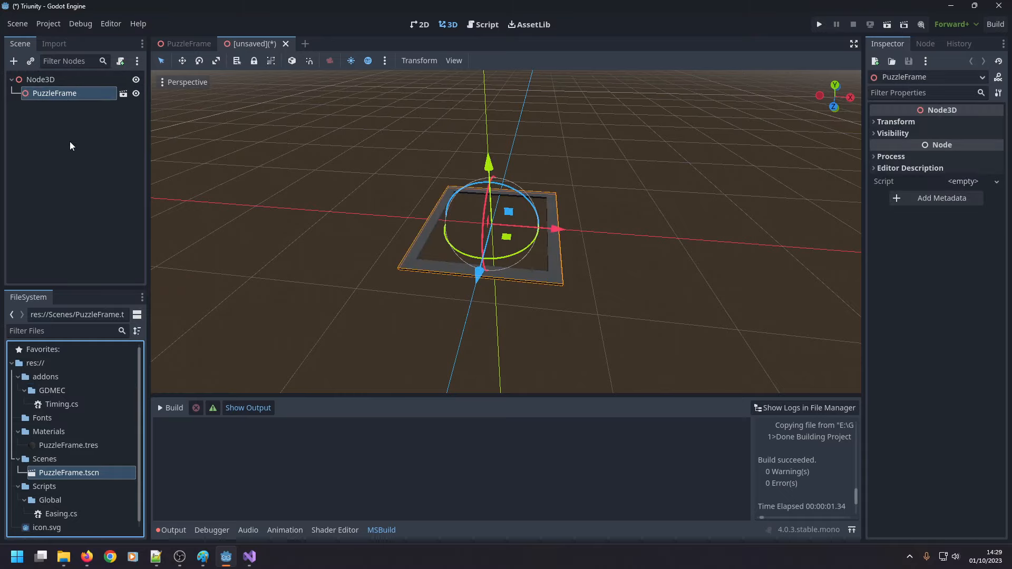
left_click(638, 246)
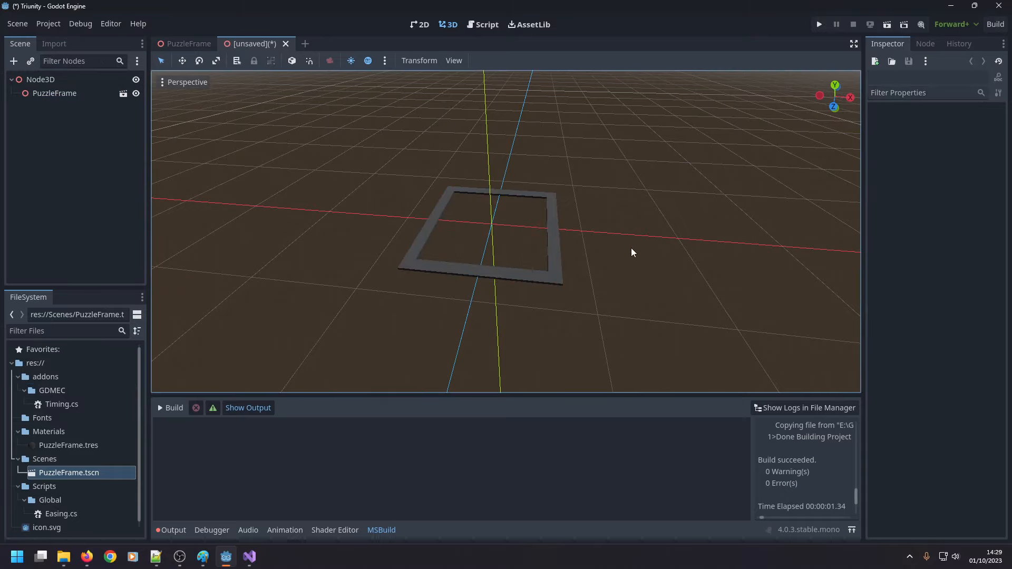
scroll(617, 249, "down", 8)
right_click_drag(590, 203, 607, 249)
scroll(589, 202, "down", 5)
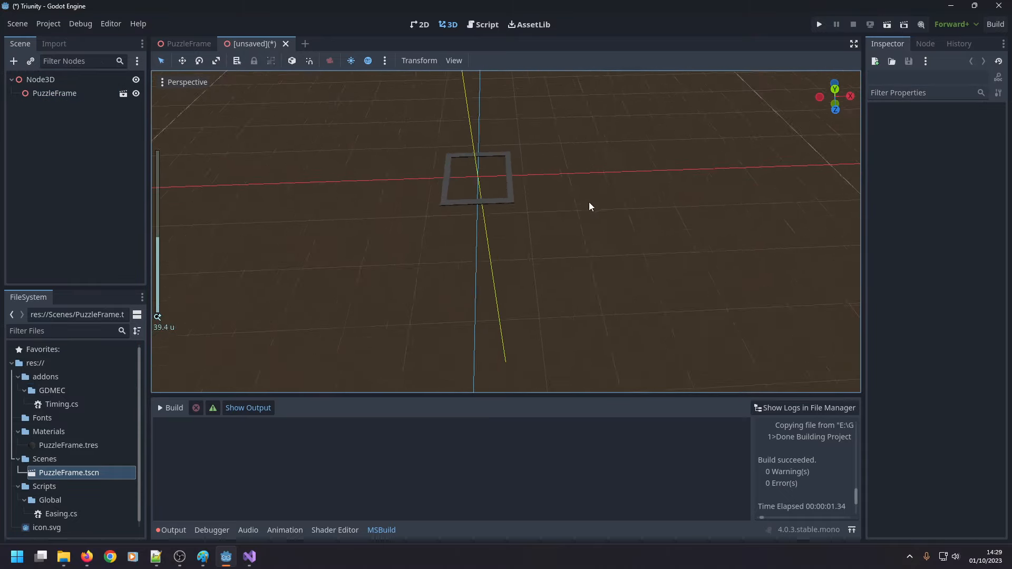
scroll(580, 192, "up", 5)
scroll(576, 190, "down", 11)
scroll(575, 191, "up", 7)
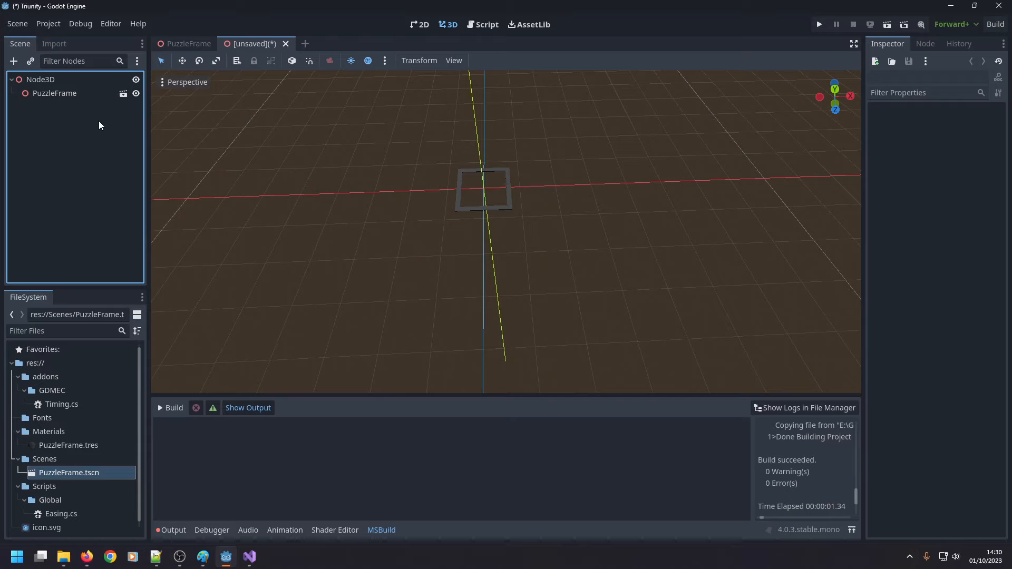
Rename the unsaved scene's root node to PuzzleTable.
left_click(55, 93)
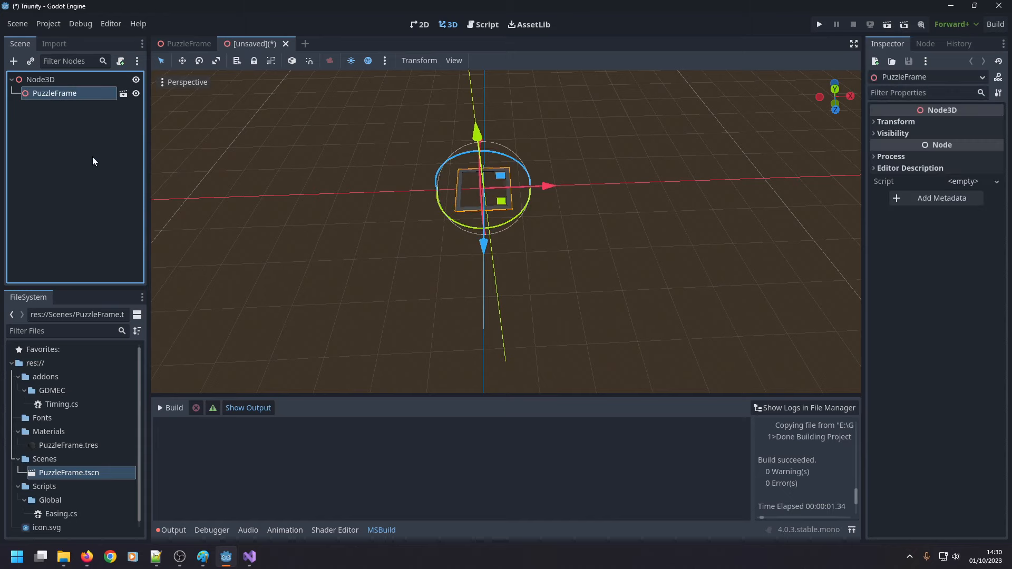
left_click(65, 80)
double_click(65, 80)
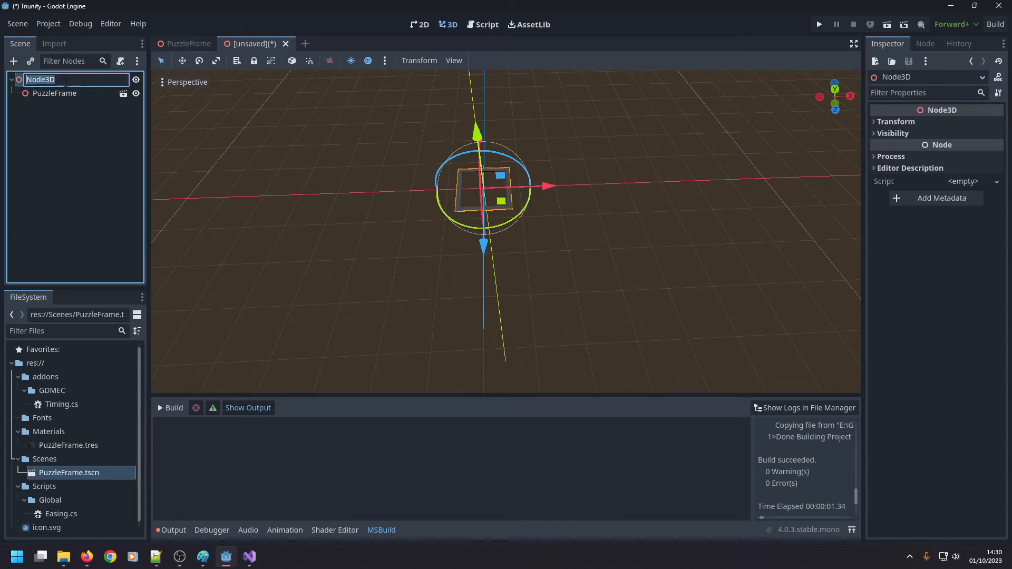
type("PuzzleTable")
key("Return")
Add a MeshInstance3D node under PuzzleTable and rename it TableTop.
right_click(65, 82)
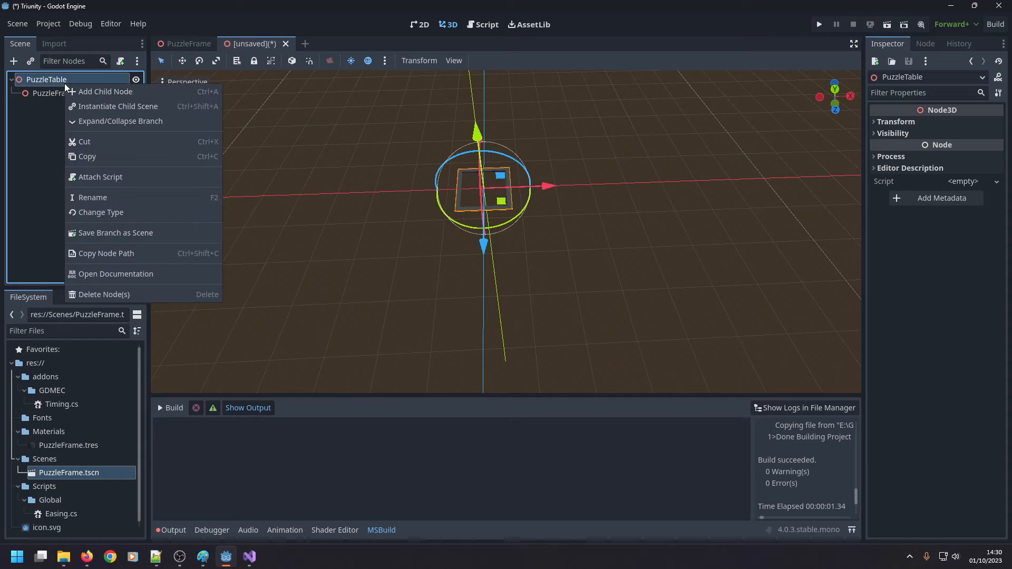
left_click(78, 93)
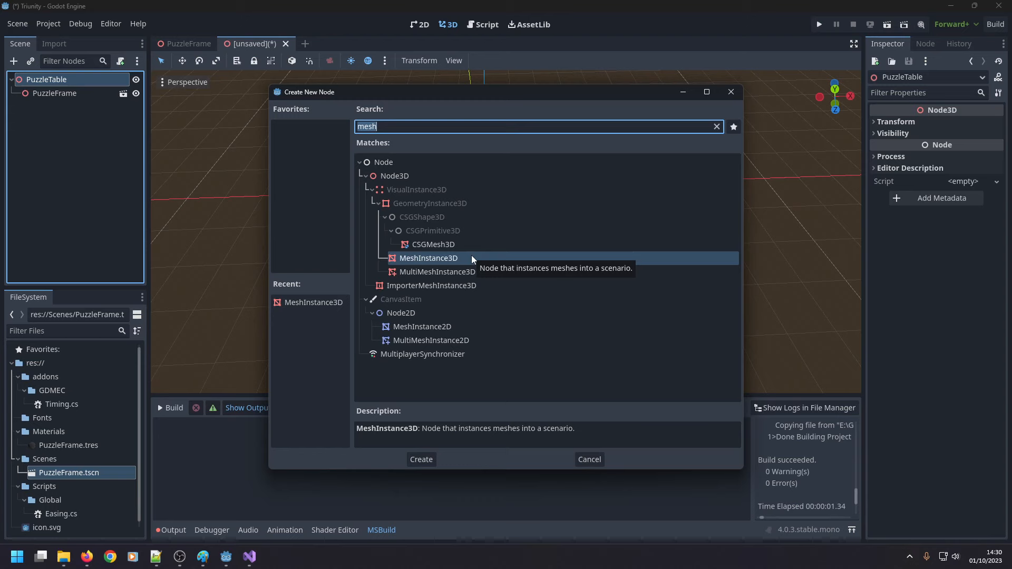
double_click(443, 259)
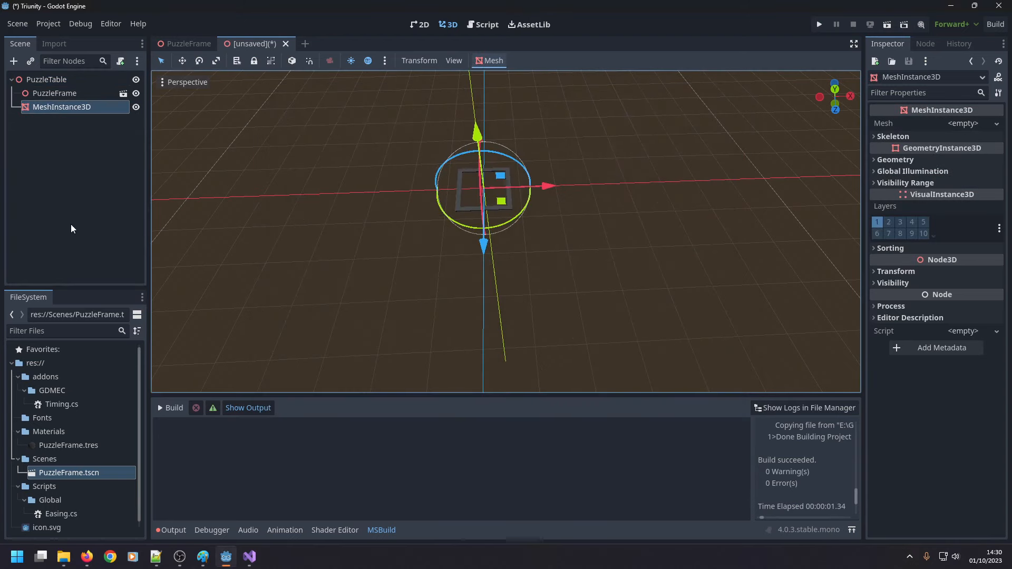
left_click(116, 179)
key("F2")
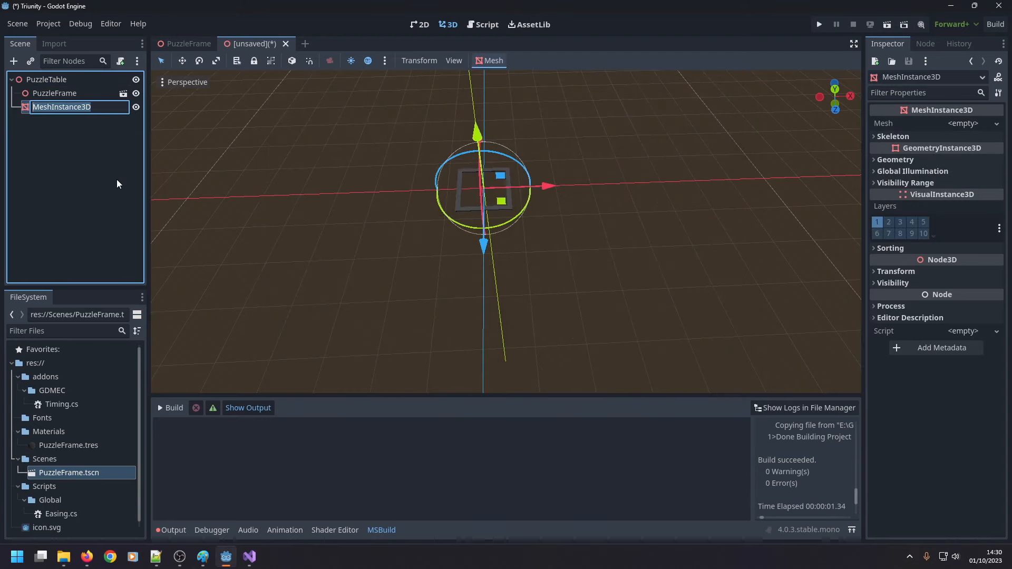
type("TableTop")
key("Return")
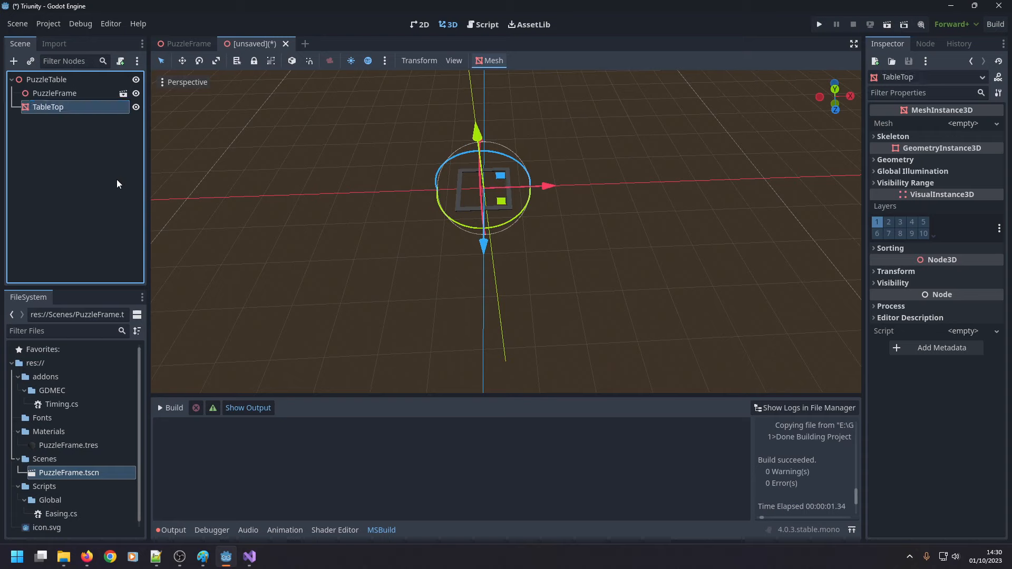
Duplicate the PuzzleFrame.tres material as WoodColour.tres.
left_click(105, 444)
key("ctrl+d")
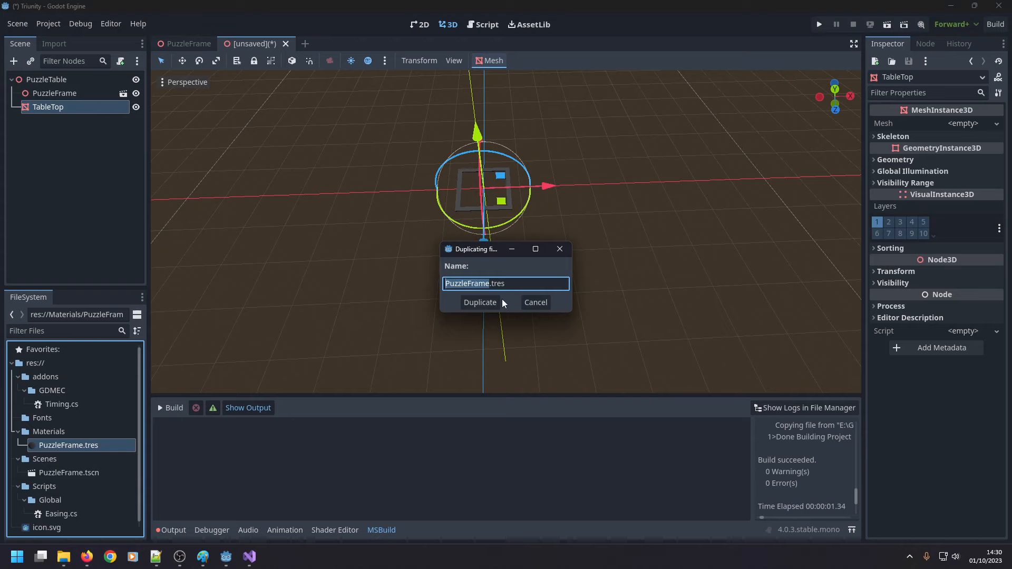
type("WoodColour")
key("Return")
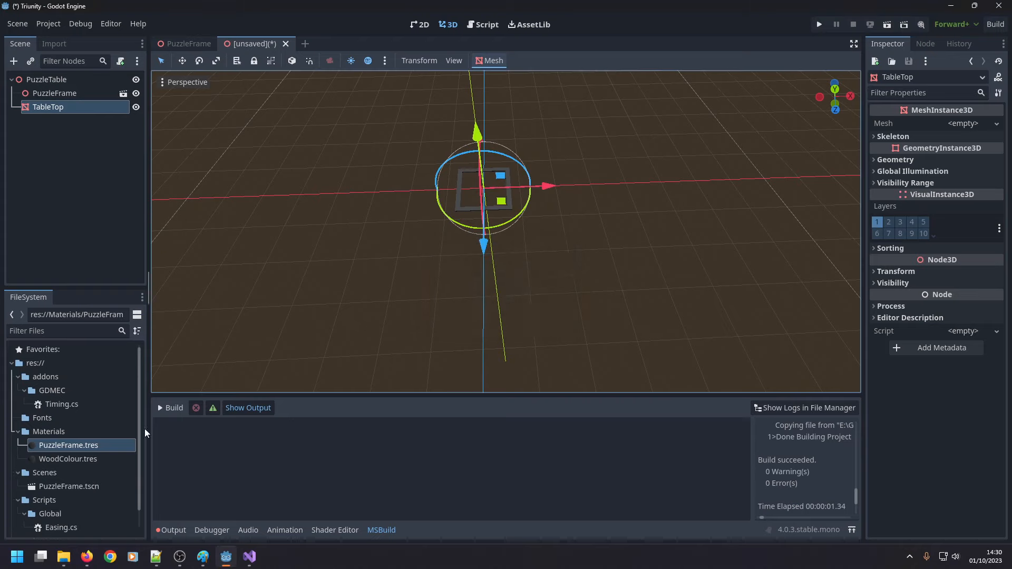
Set the albedo colour of the WoodColour material to brown with R 149, G 67, B 0 (hex 954300).
left_click(95, 459)
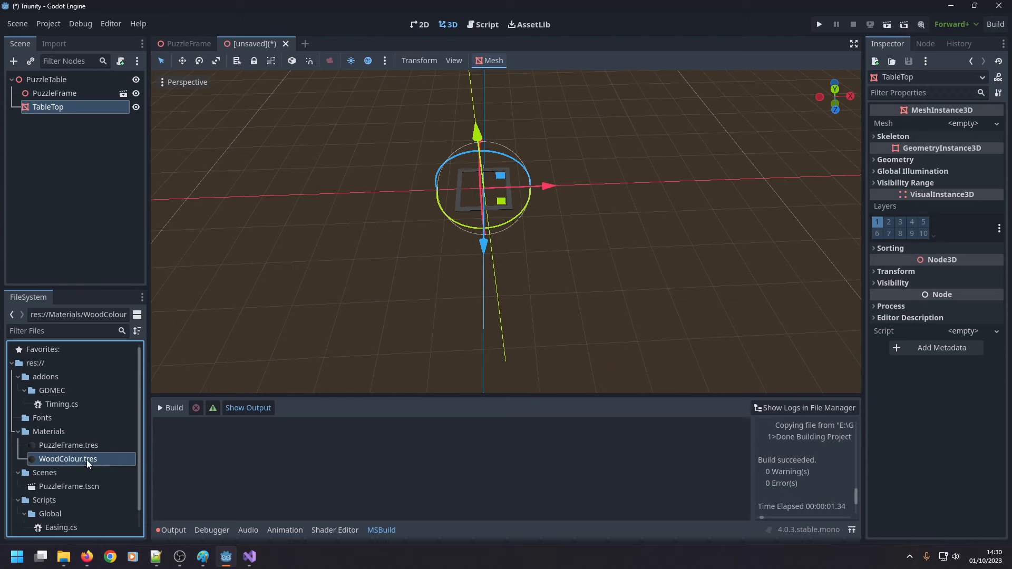
double_click(87, 460)
left_click(962, 249)
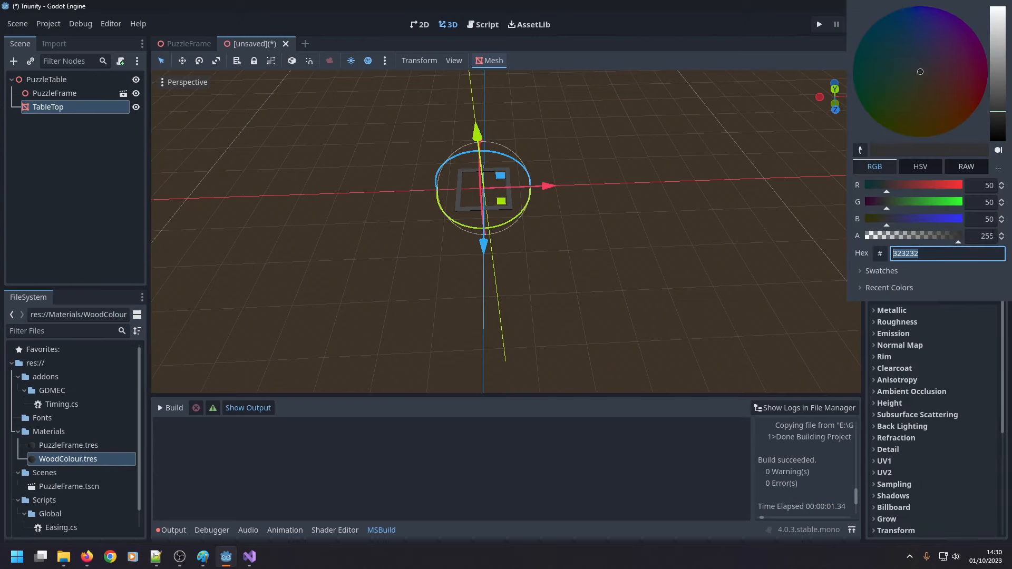
left_click_drag(932, 187, 941, 188)
left_click(903, 203)
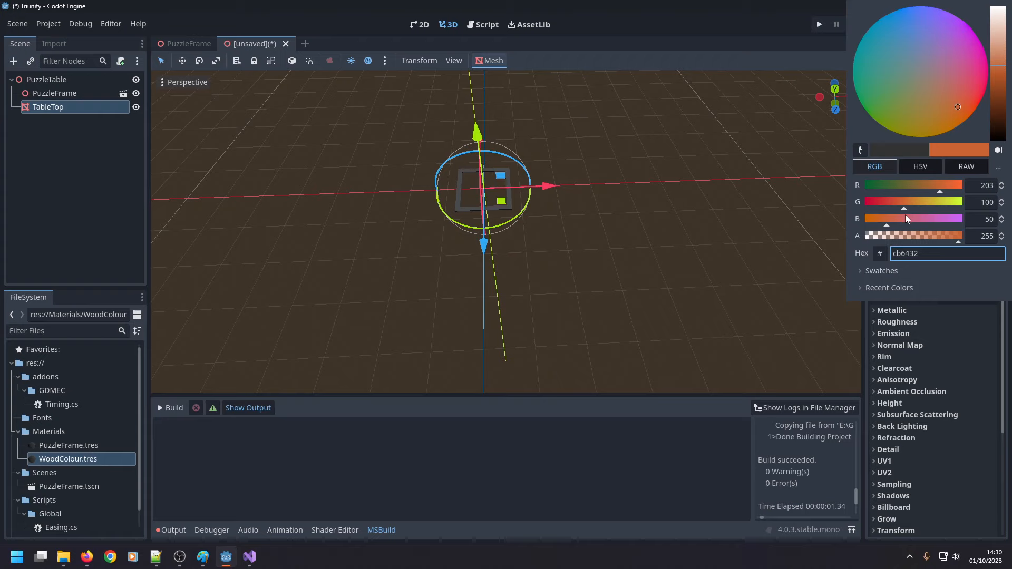
left_click(890, 219)
left_click(925, 185)
left_click(926, 190)
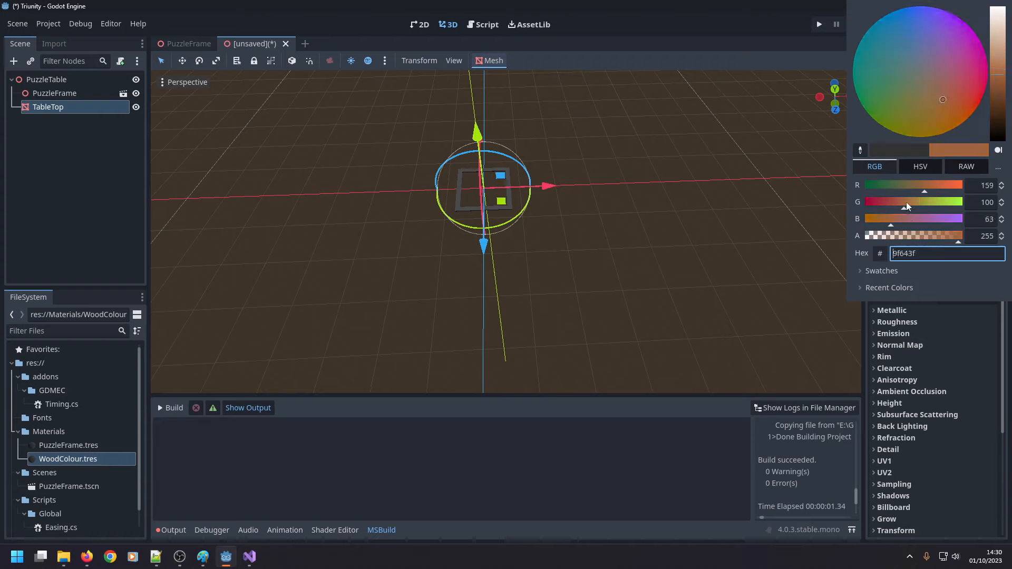
left_click_drag(895, 218, 860, 224)
left_click_drag(926, 190, 894, 207)
left_click(918, 191)
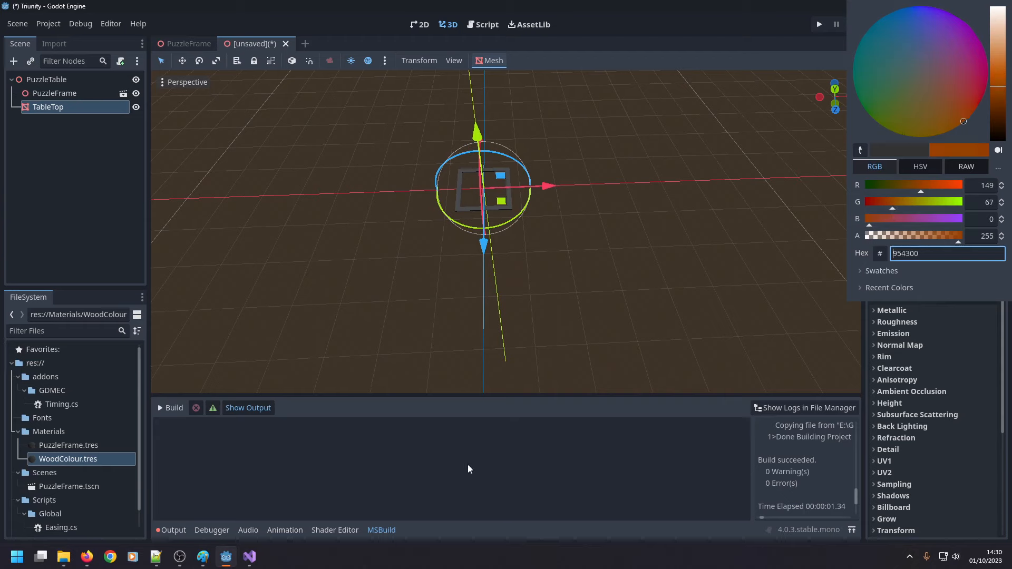
left_click(237, 468)
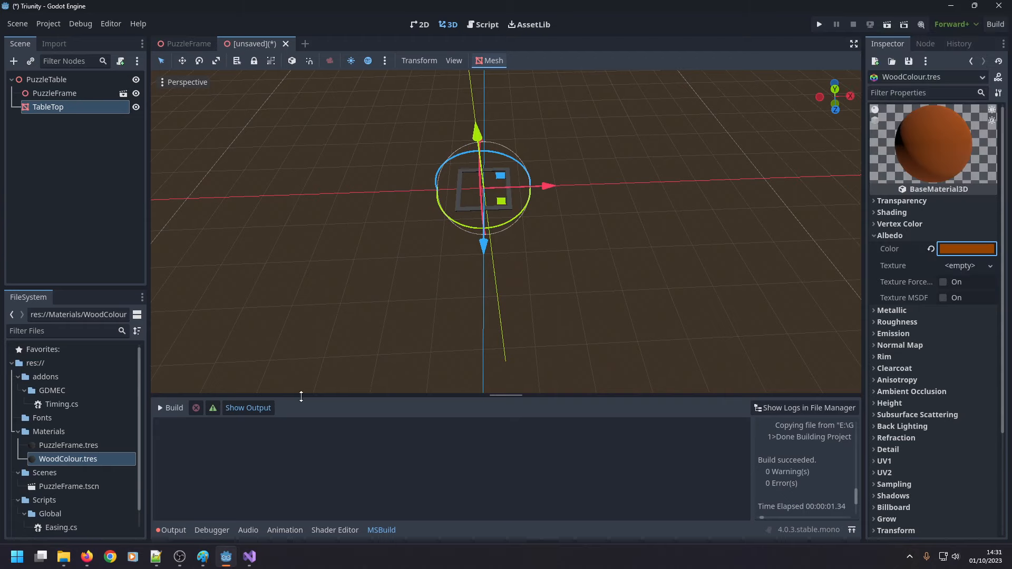
Assign a new TextMesh to the TableTop node and set its text to "Hello Stream!".
left_click(70, 108)
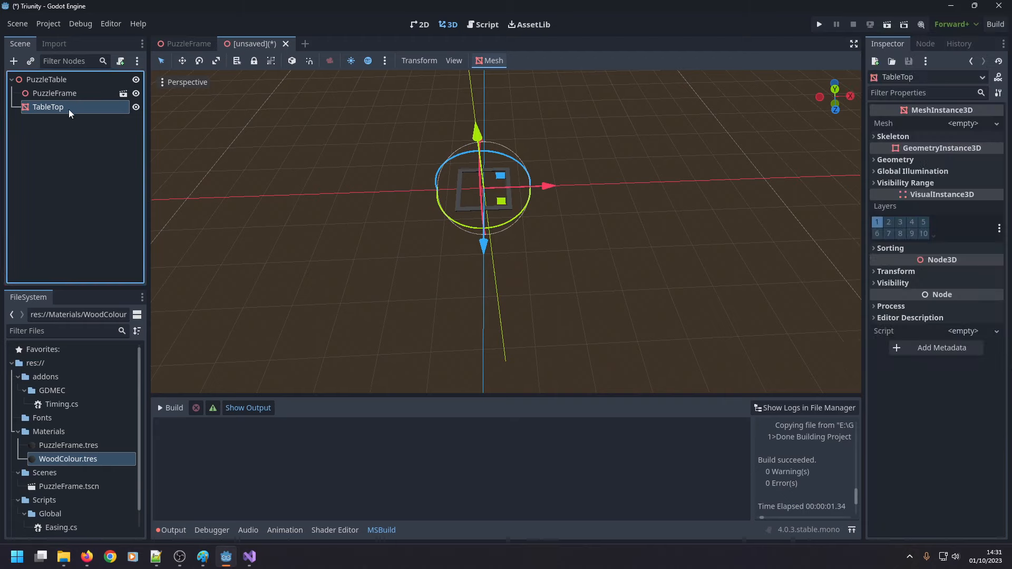
left_click(964, 123)
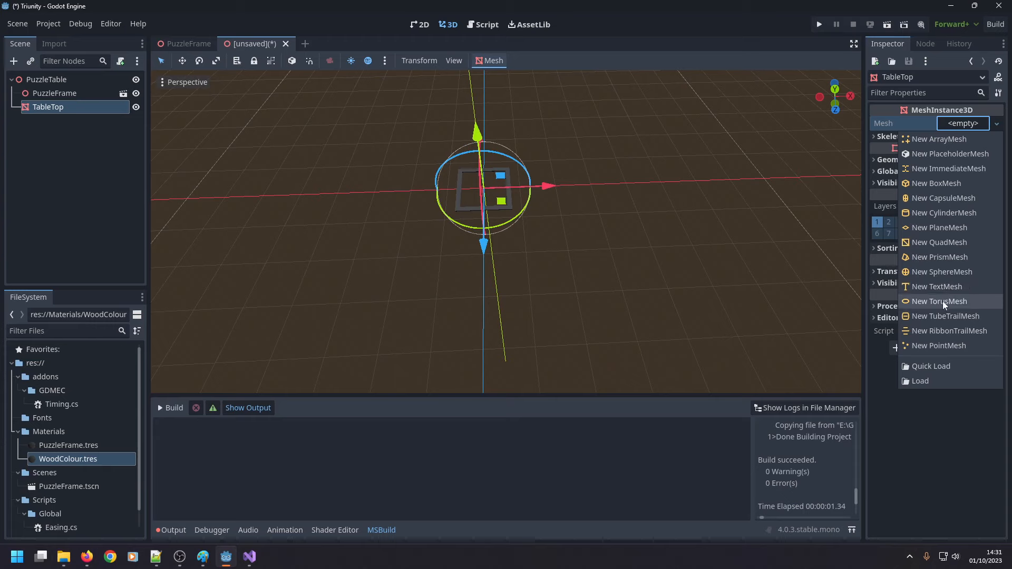
left_click(941, 288)
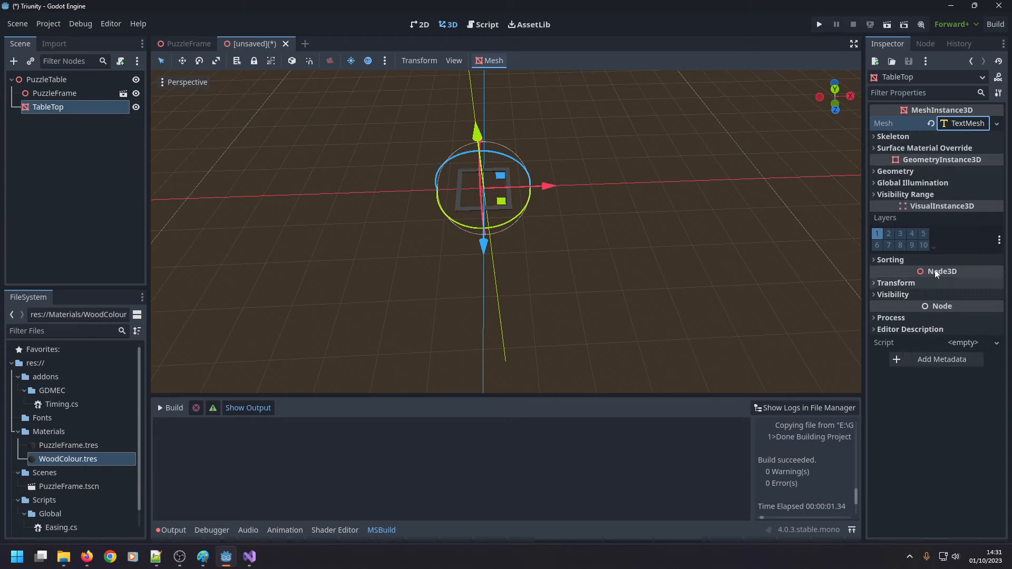
left_click(971, 123)
left_click(909, 359)
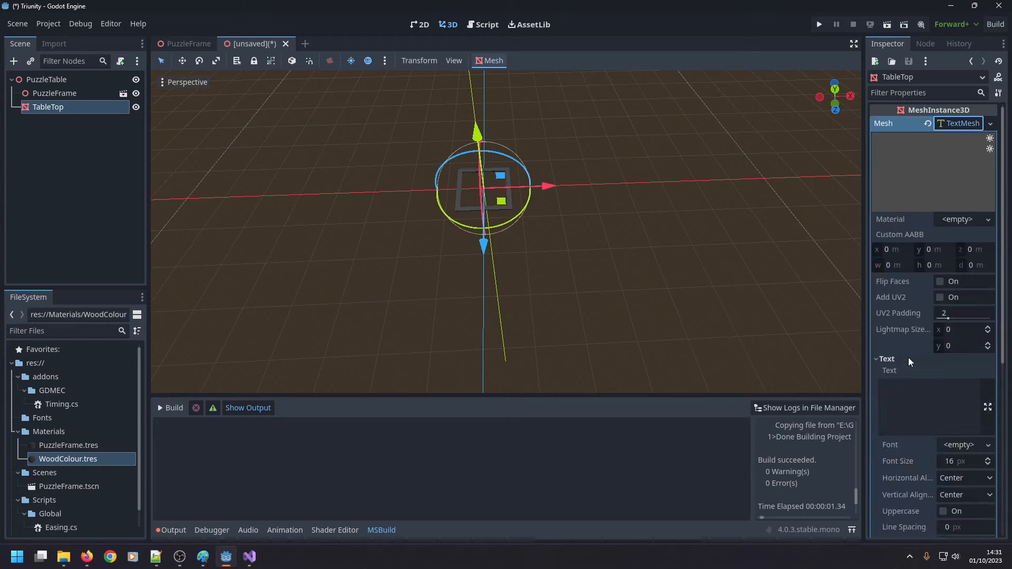
left_click(911, 409)
type("Hello Stream!")
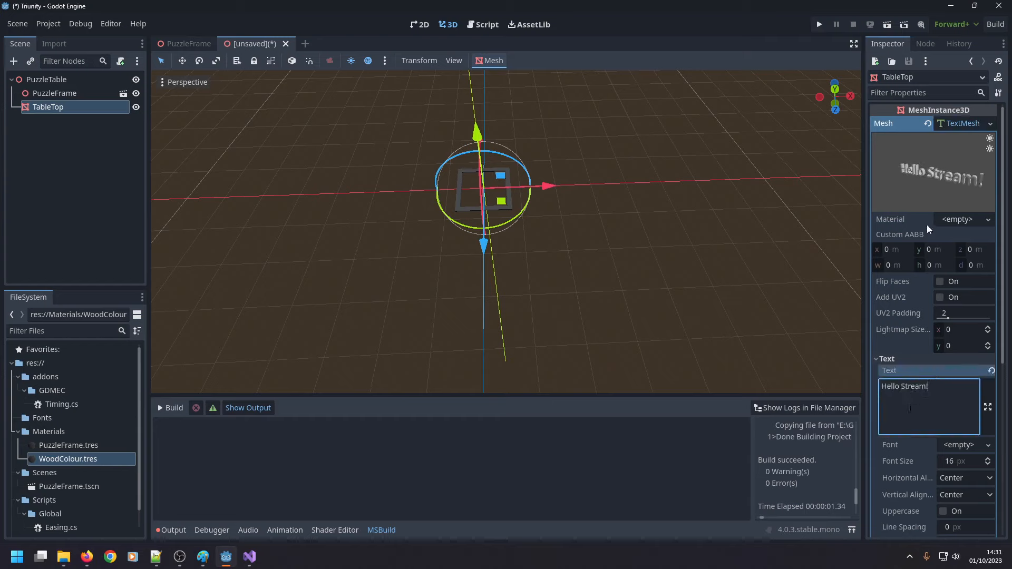
left_click_drag(963, 160, 951, 176)
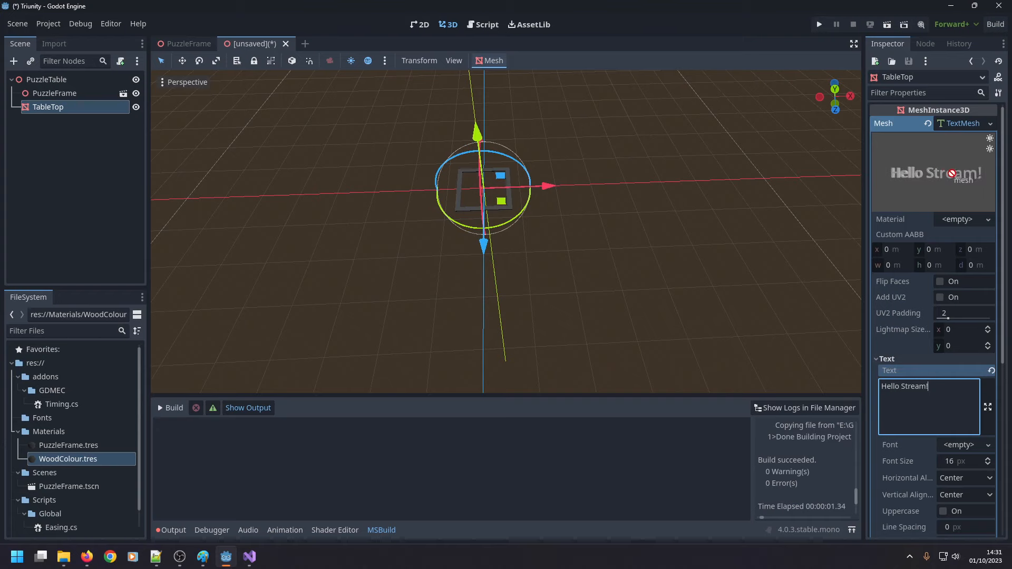
Load WoodColour.tres as the material of TableTop's text mesh.
scroll(573, 168, "up", 8)
scroll(509, 119, "up", 7)
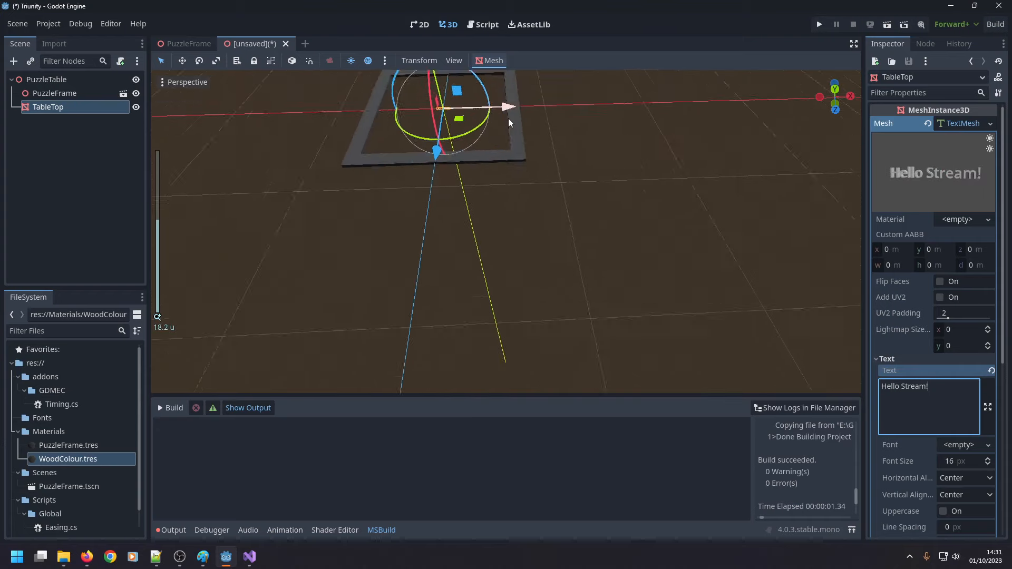
scroll(504, 153, "down", 14)
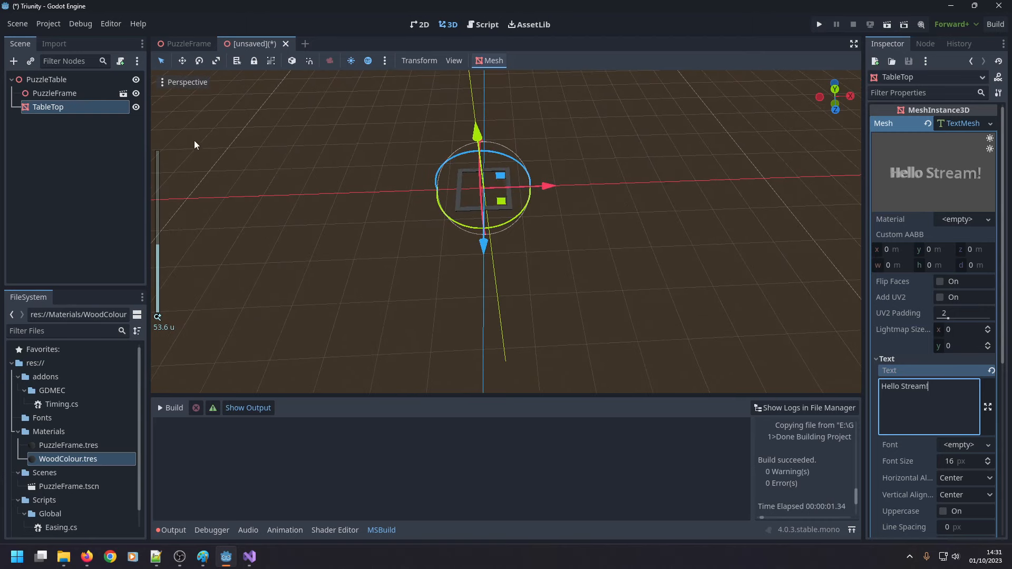
left_click(73, 104)
double_click(20, 110)
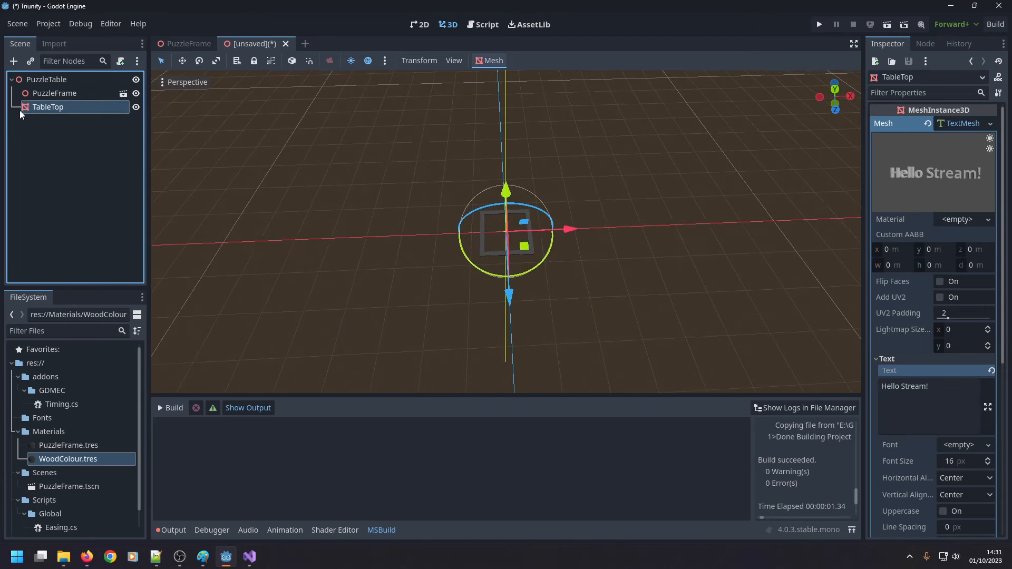
middle_click_drag(449, 232, 385, 198)
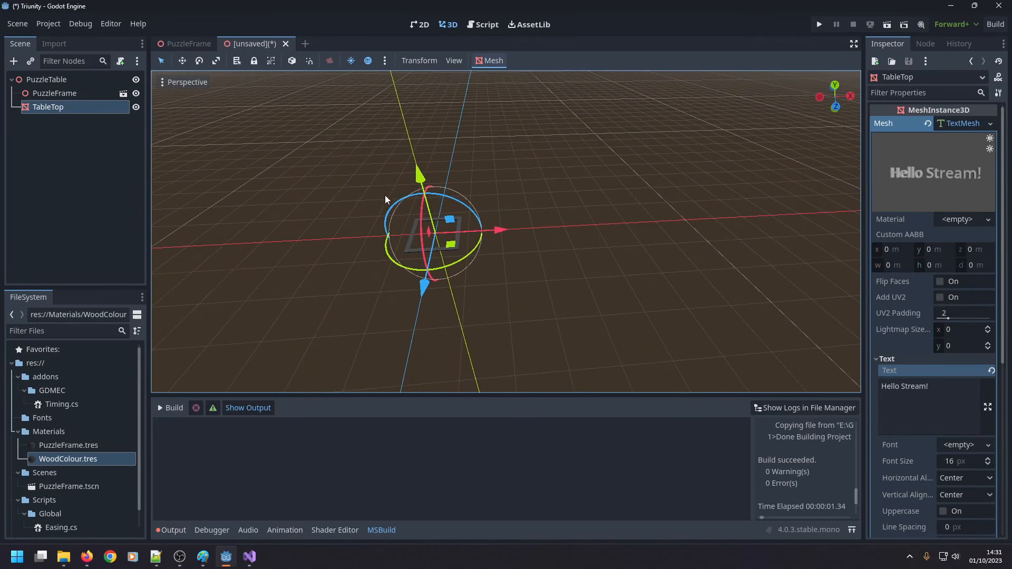
left_click(960, 224)
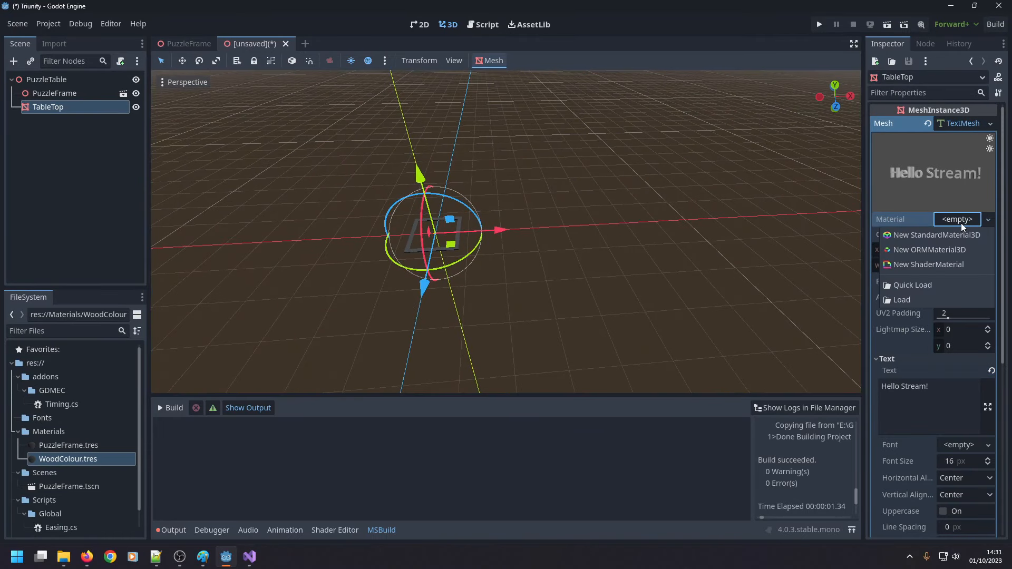
left_click(921, 298)
double_click(454, 158)
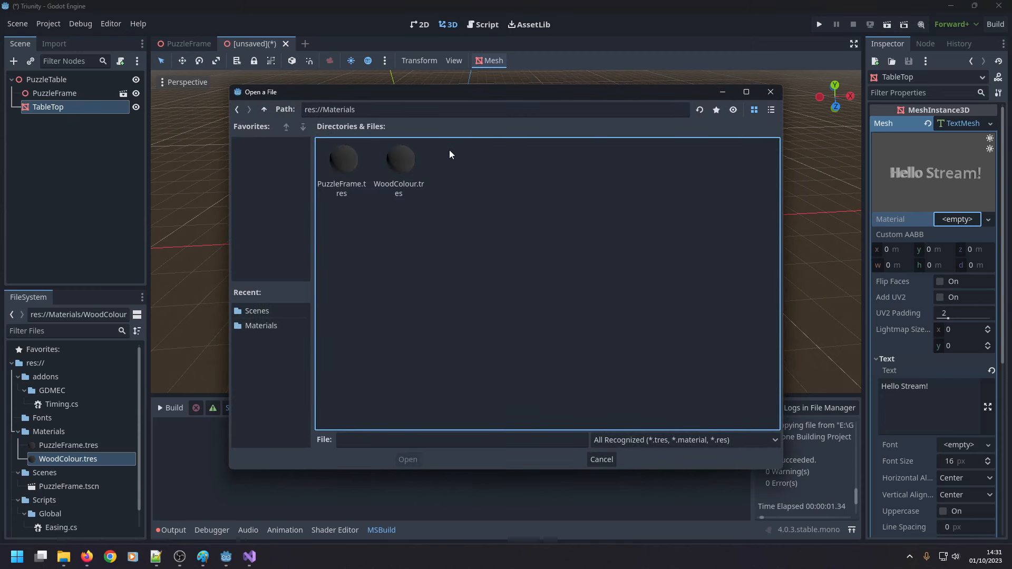
double_click(403, 157)
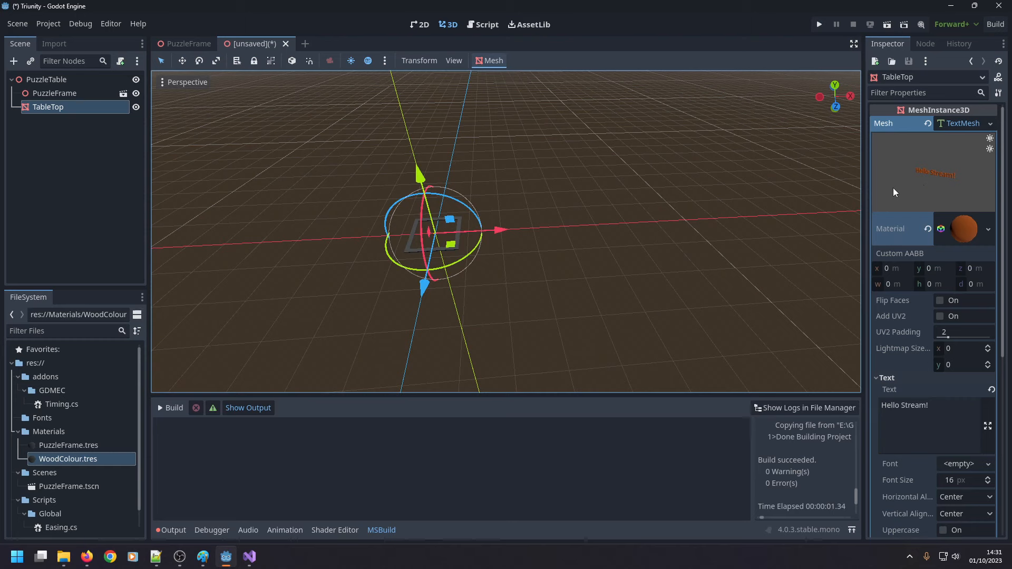
Set the font size of TableTop's text mesh to 127 px.
scroll(916, 322, "down", 3)
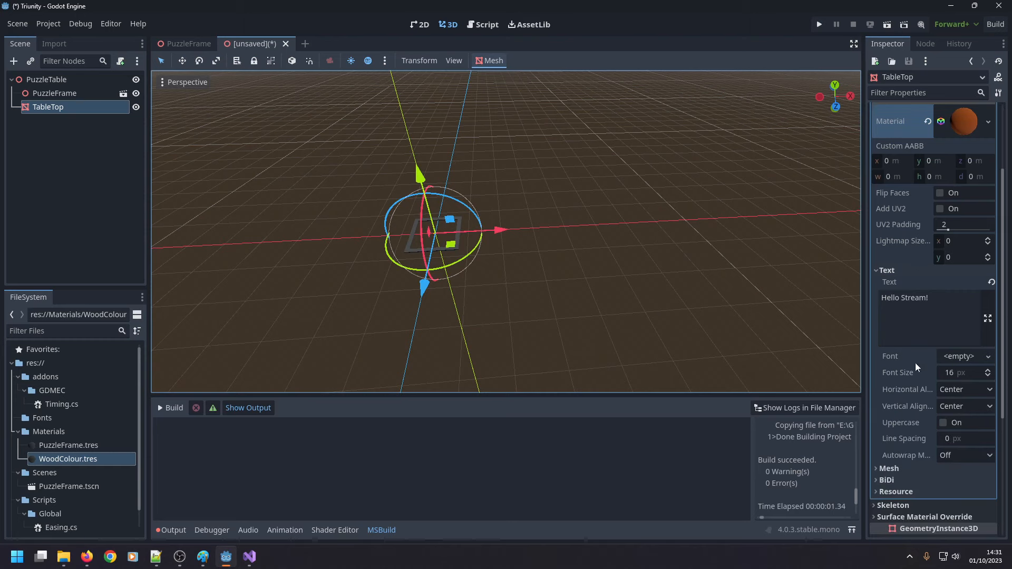
left_click(957, 375)
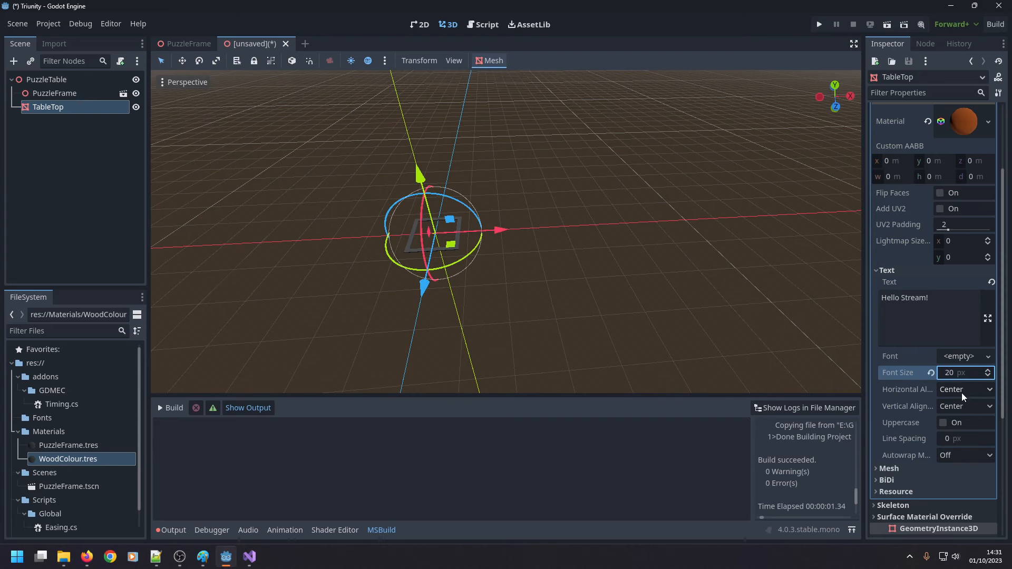
key("ctrl+a")
key("Escape")
type("127")
key("Return")
left_click(964, 376)
key("Return")
Examine the enlarged 3D text and the puzzle frame up close in the viewport.
scroll(298, 247, "up", 6)
middle_click_drag(298, 244, 277, 228)
right_click_drag(277, 227, 280, 315)
key("w")
left_click(279, 315)
scroll(425, 243, "up", 2)
scroll(425, 243, "up", 2)
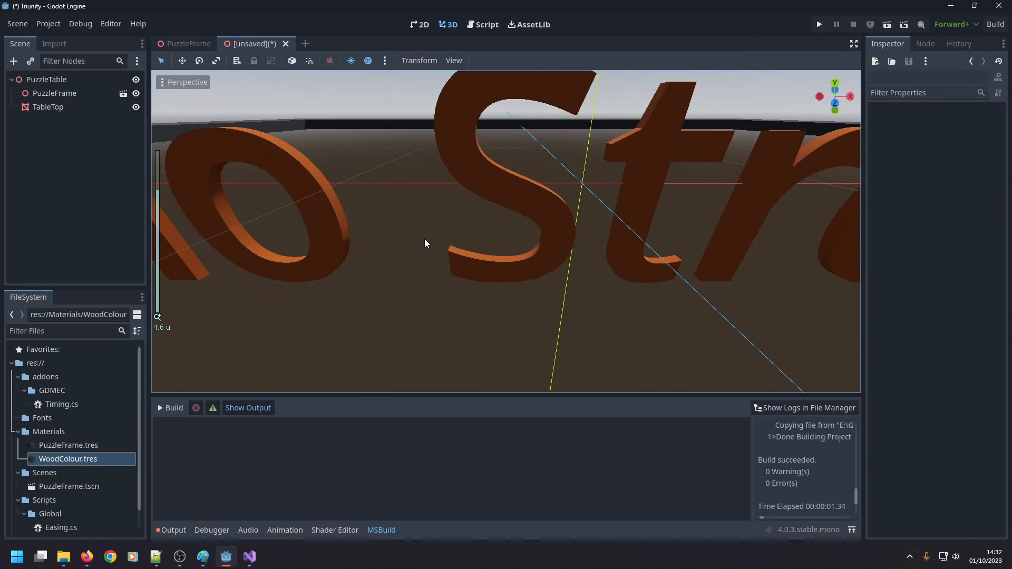
scroll(424, 239, "down", 10)
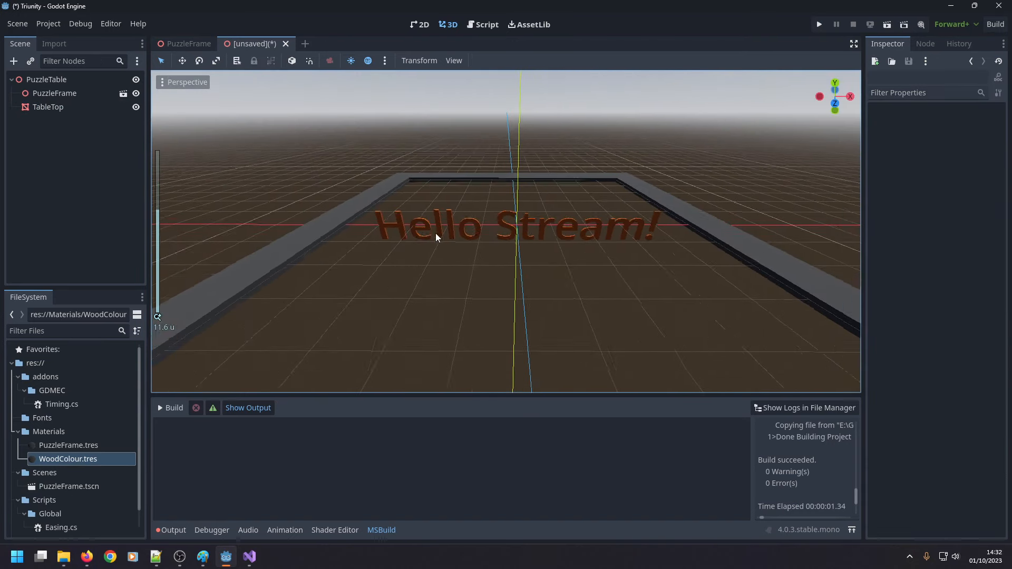
Replace the TableTop node's text mesh with a new BoxMesh.
left_click(466, 229)
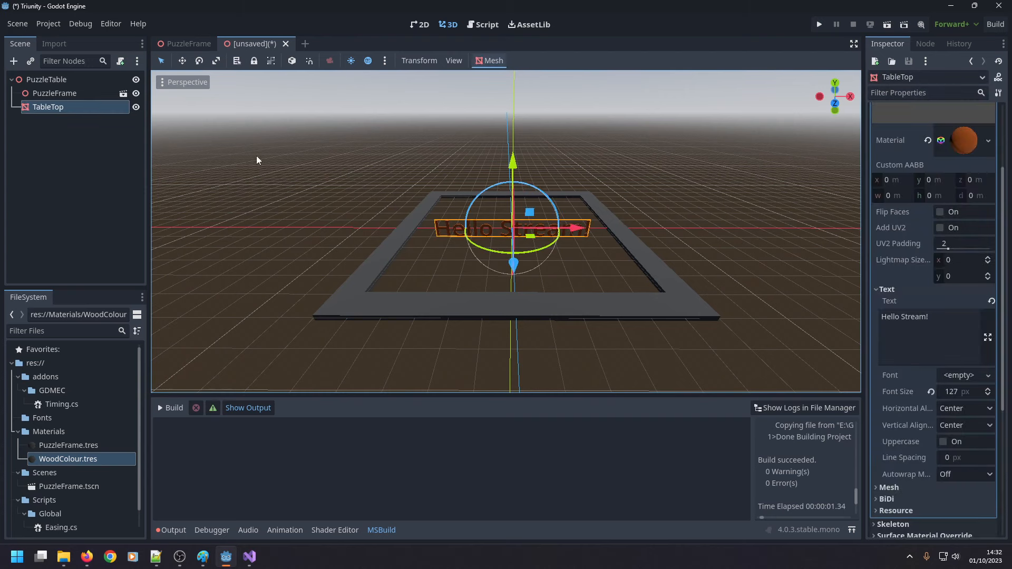
left_click(971, 141)
scroll(971, 142, "up", 2)
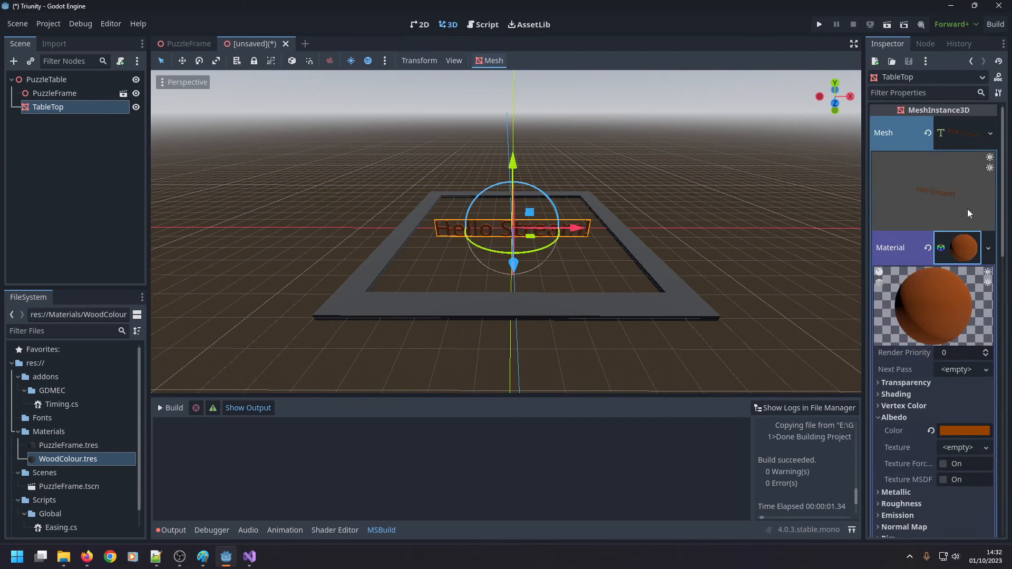
left_click(969, 245)
left_click(974, 141)
left_click(972, 138)
left_click(996, 133)
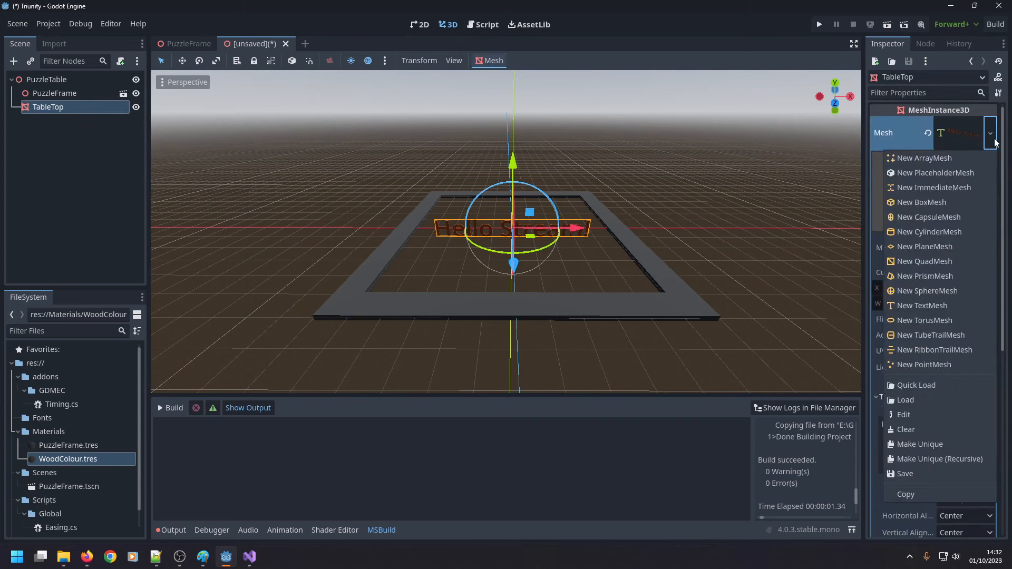
left_click(946, 203)
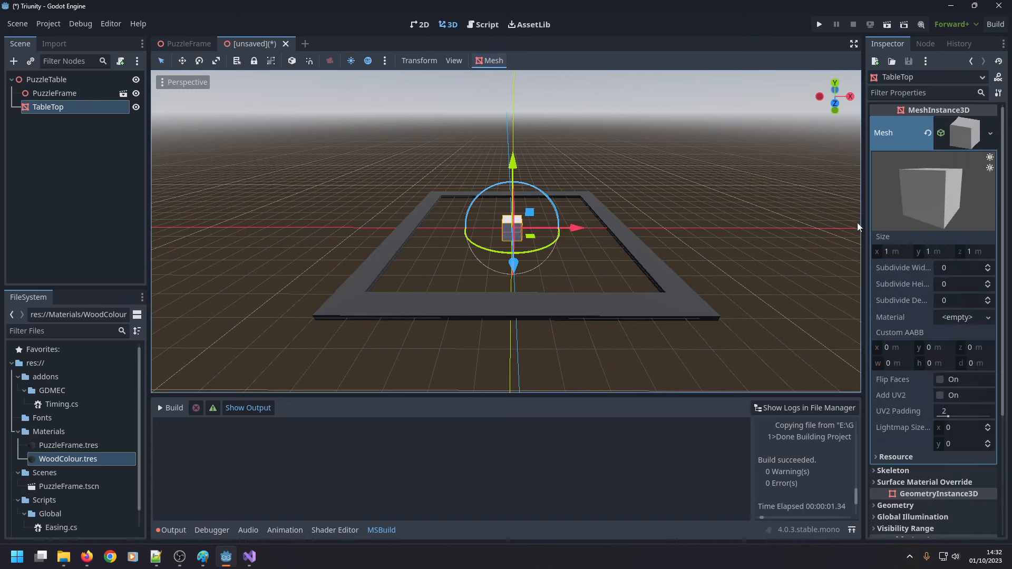
Raise the PuzzleFrame node by setting its Y position to 1 m.
middle_click_drag(641, 254, 654, 154)
right_click_drag(654, 154, 655, 74)
right_click_drag(506, 285, 508, 353)
key("s")
right_click_drag(734, 212, 741, 215)
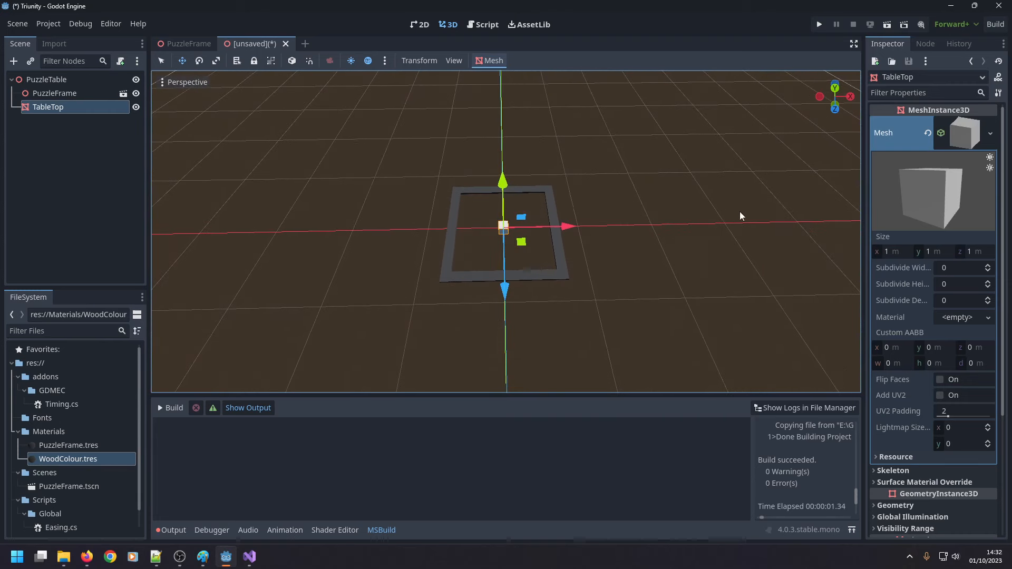
left_click(880, 252)
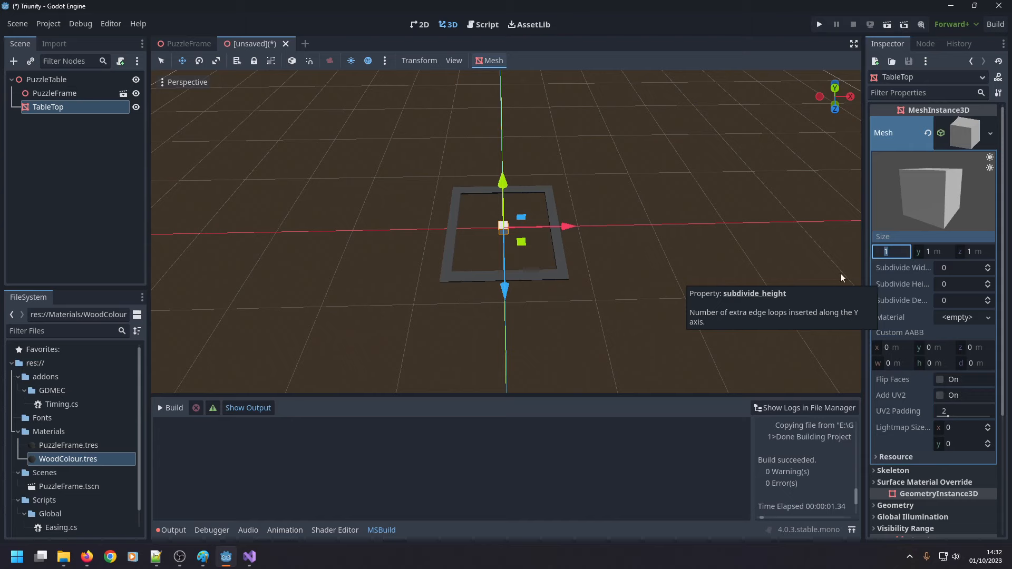
left_click(82, 95)
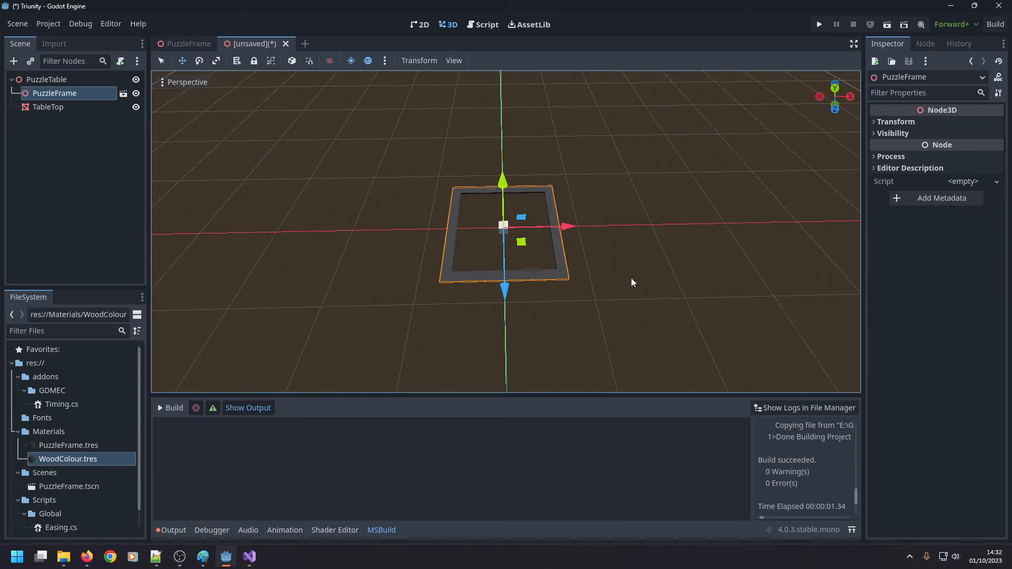
left_click(894, 122)
left_click(942, 151)
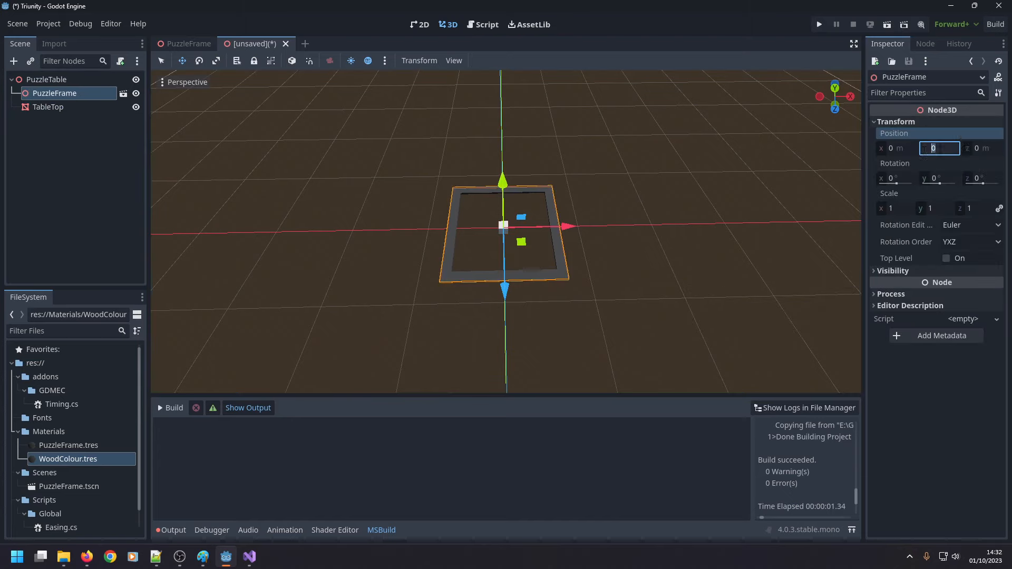
type("1")
key("Return")
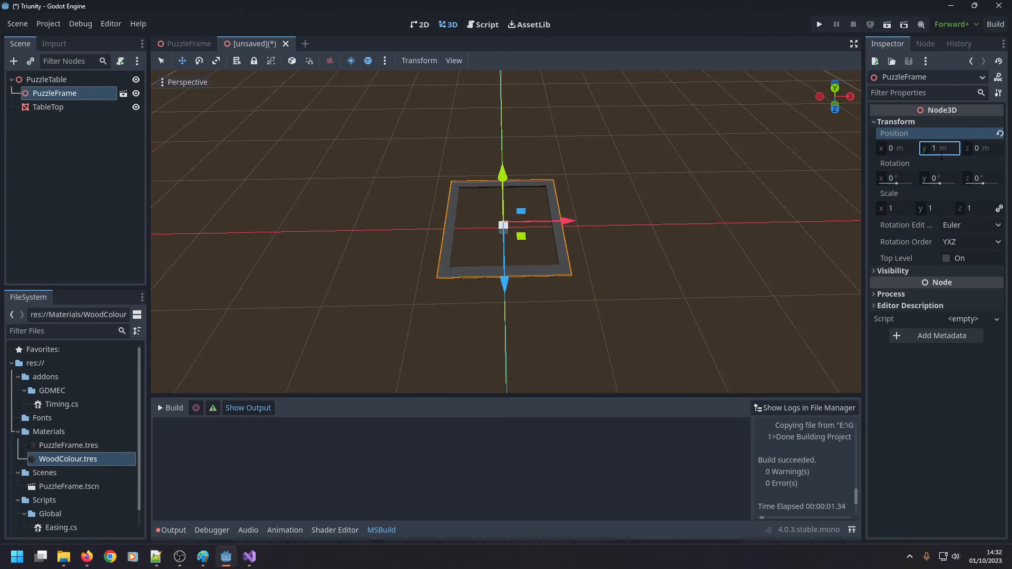
left_click(552, 204)
left_click_drag(501, 232, 495, 231)
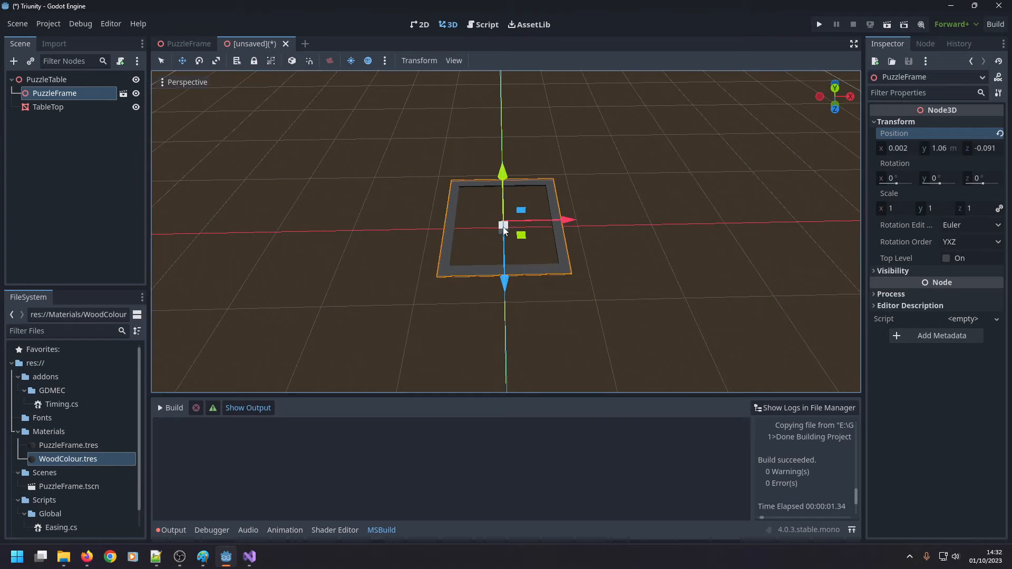
Set the X size of the TableTop box mesh to 10 m.
left_click(78, 106)
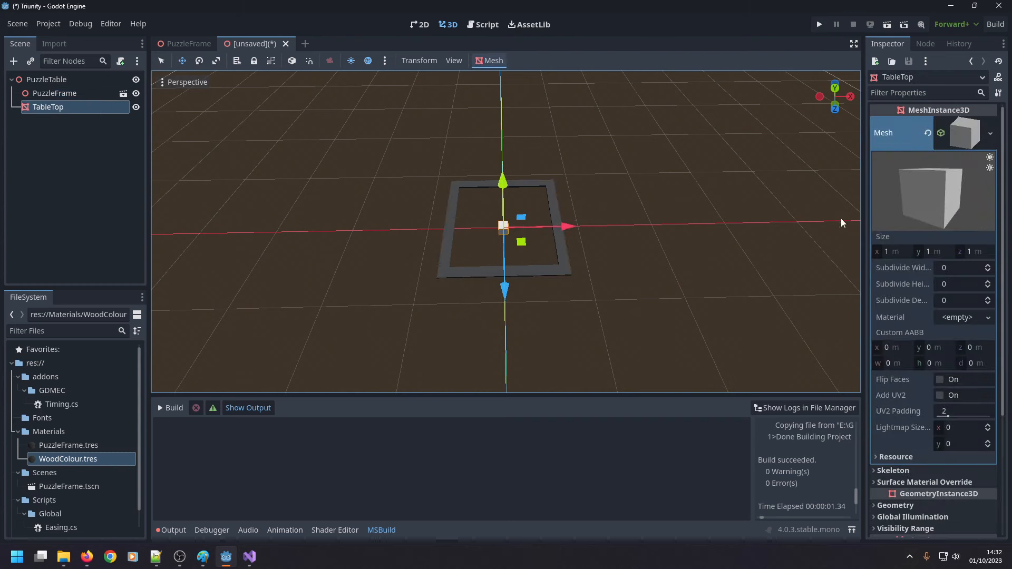
left_click(905, 251)
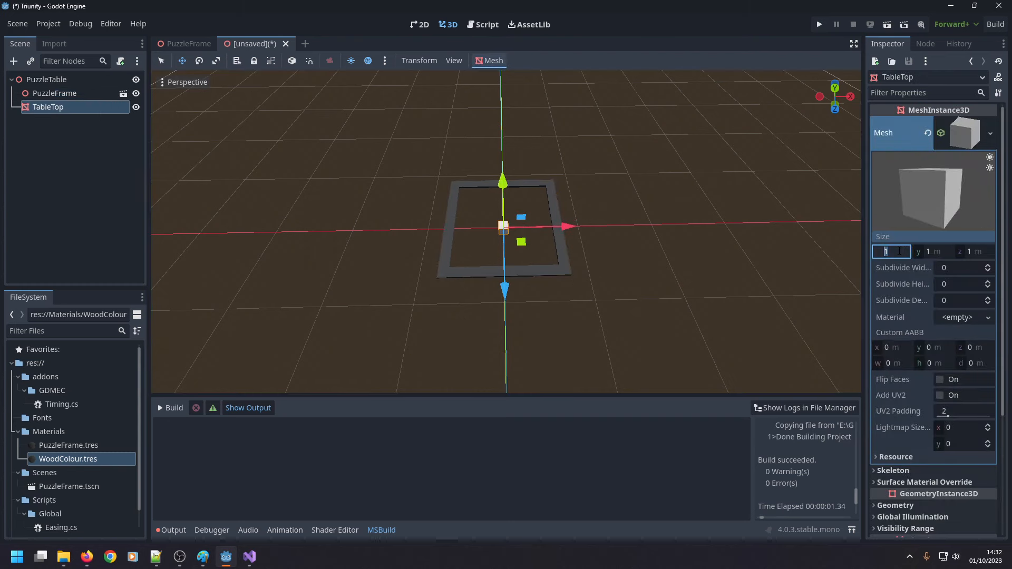
type("10")
key("Return")
key("ctrl+a")
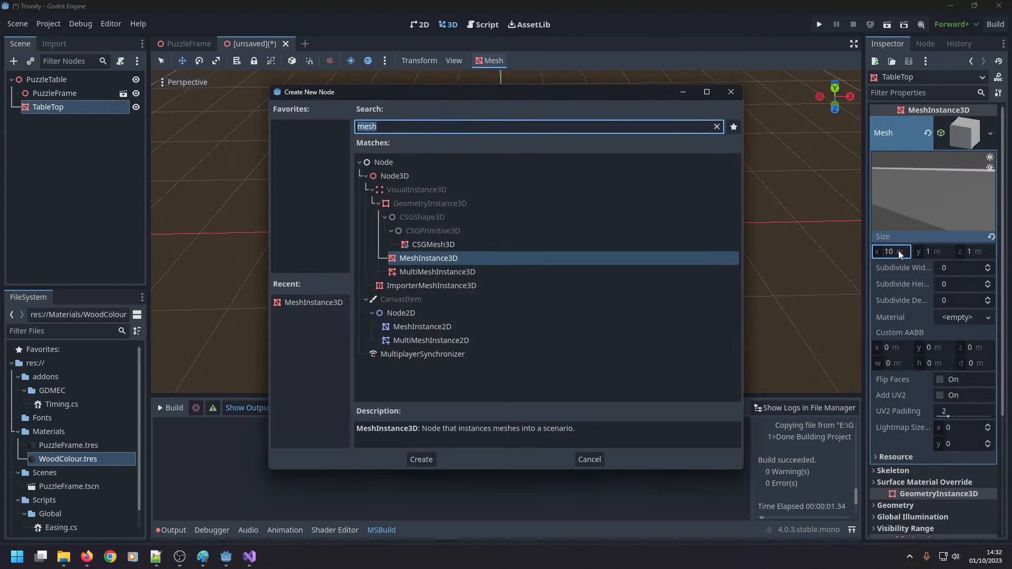
key("Escape")
Set the size of the TableTop box mesh to 50 m in X and 20 m in Z.
left_click(900, 251)
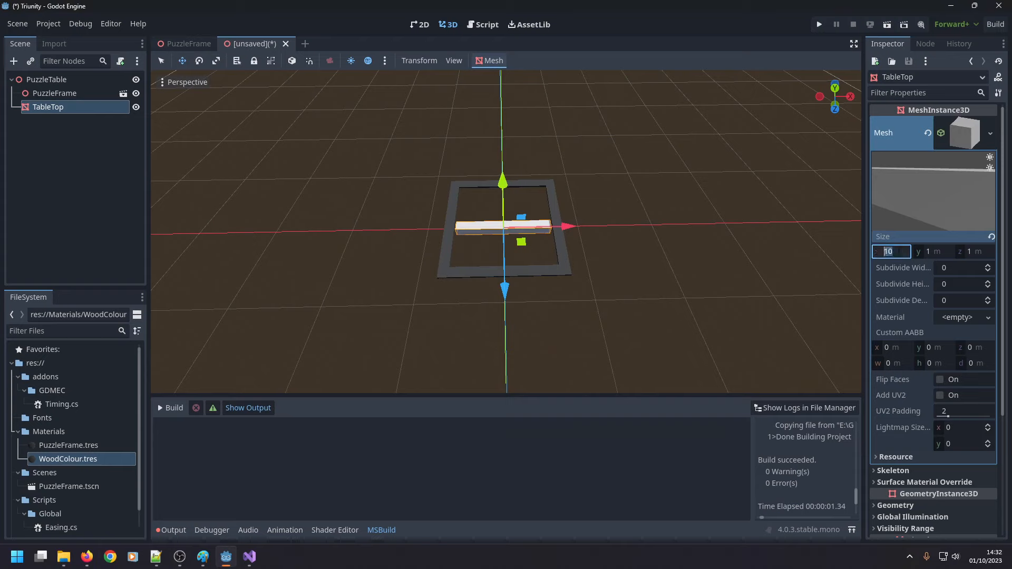
type("50")
key("Return")
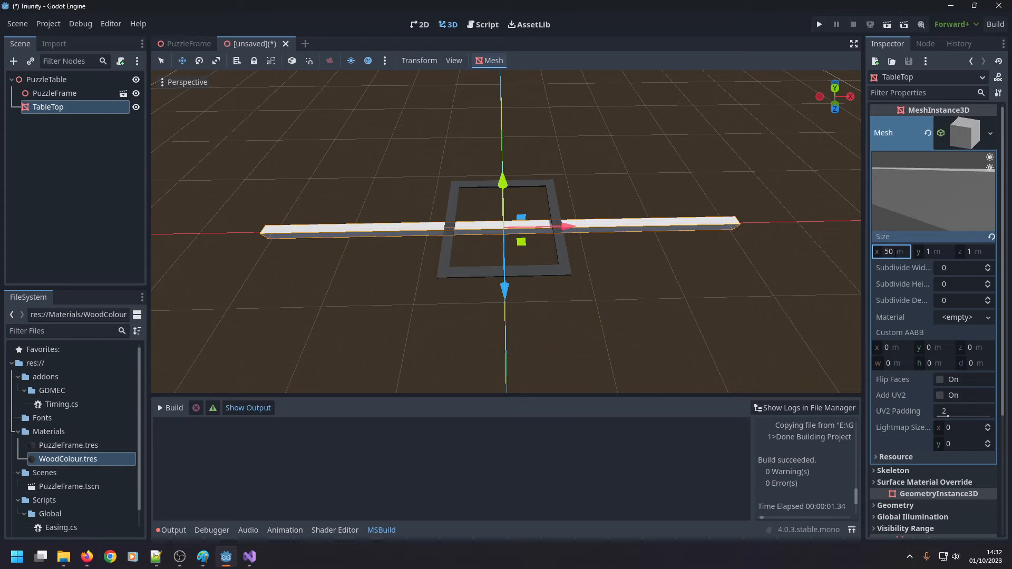
left_click(965, 250)
type("20")
key("Return")
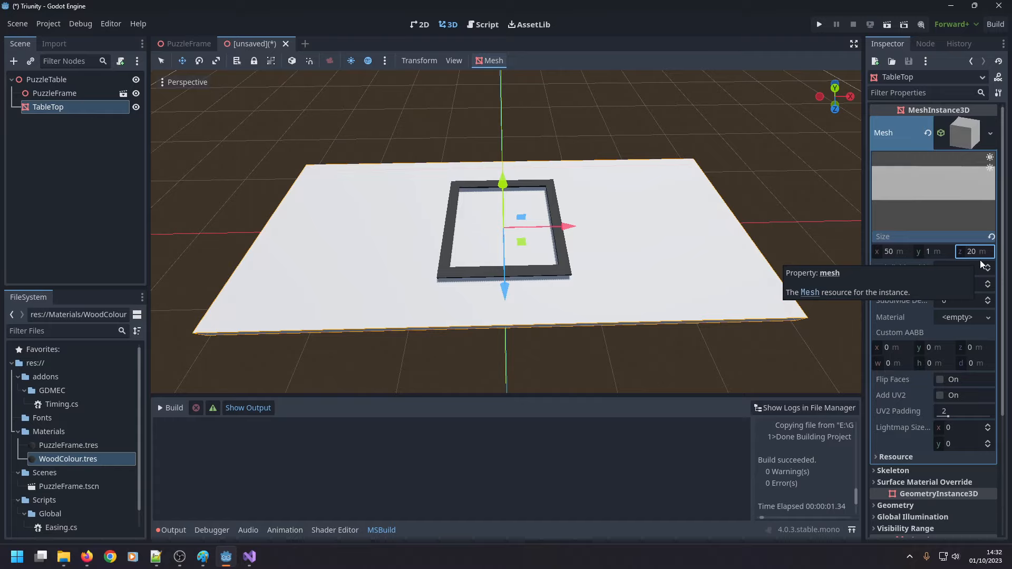
Apply the WoodColour.tres material to the TableTop node as its Material Override.
mouse_move(716, 321)
middle_mouse_down()
mouse_move(706, 230)
mouse_move(716, 323)
middle_mouse_up()
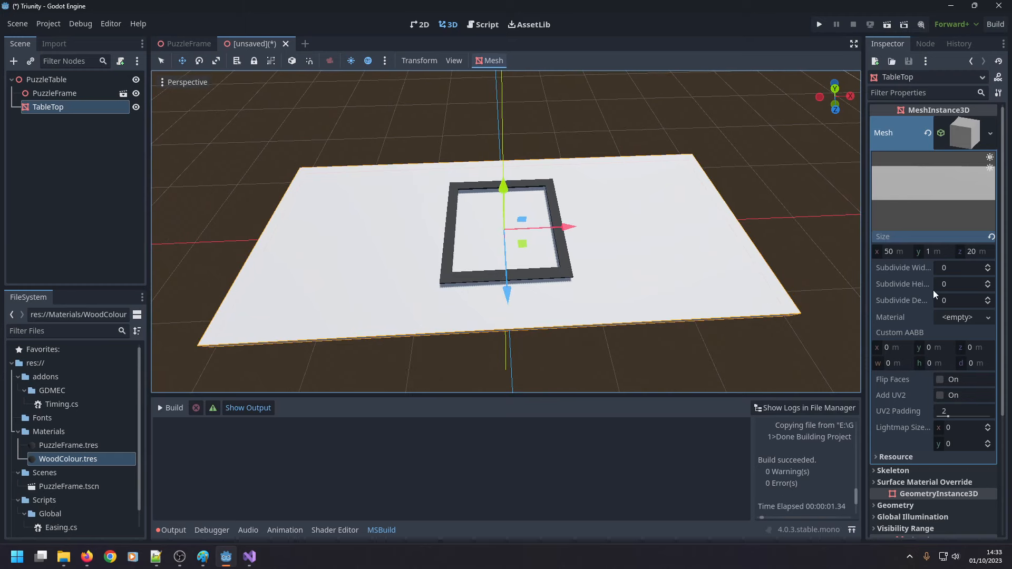
left_click(897, 457)
left_click(896, 457)
scroll(922, 276, "down", 3)
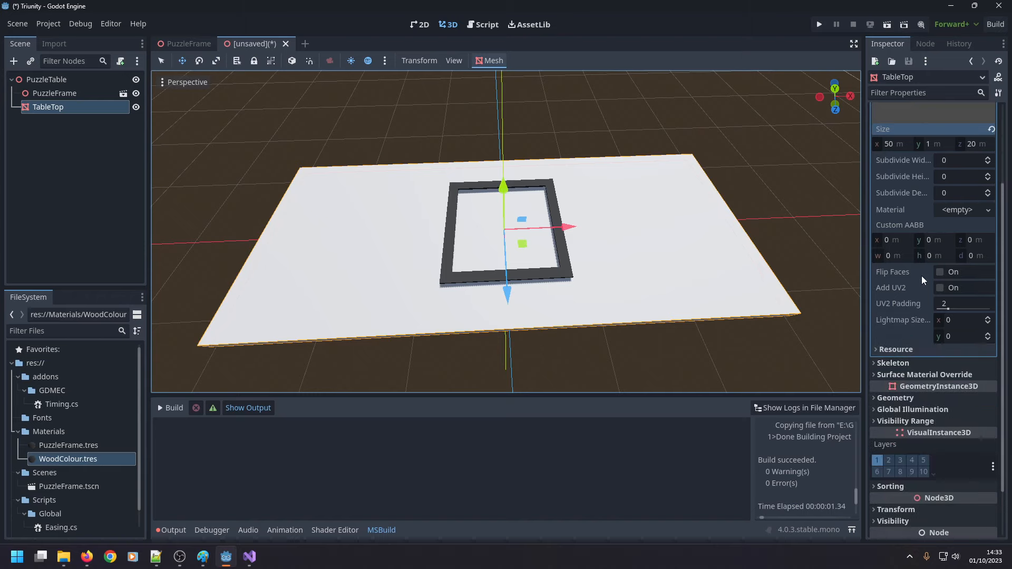
left_click(901, 399)
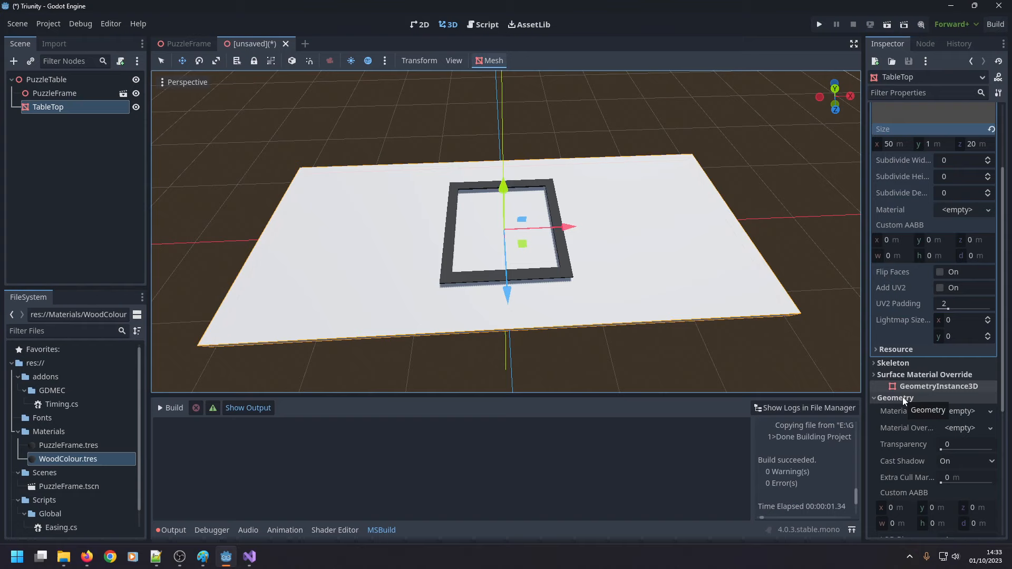
left_click(903, 398)
left_click(915, 375)
left_click(915, 376)
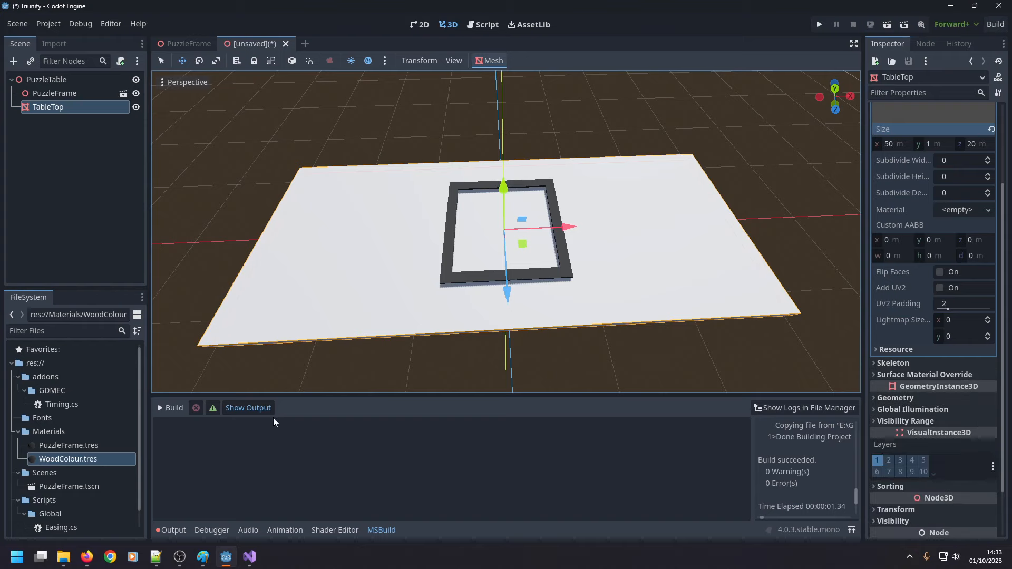
left_click_drag(74, 461, 74, 107)
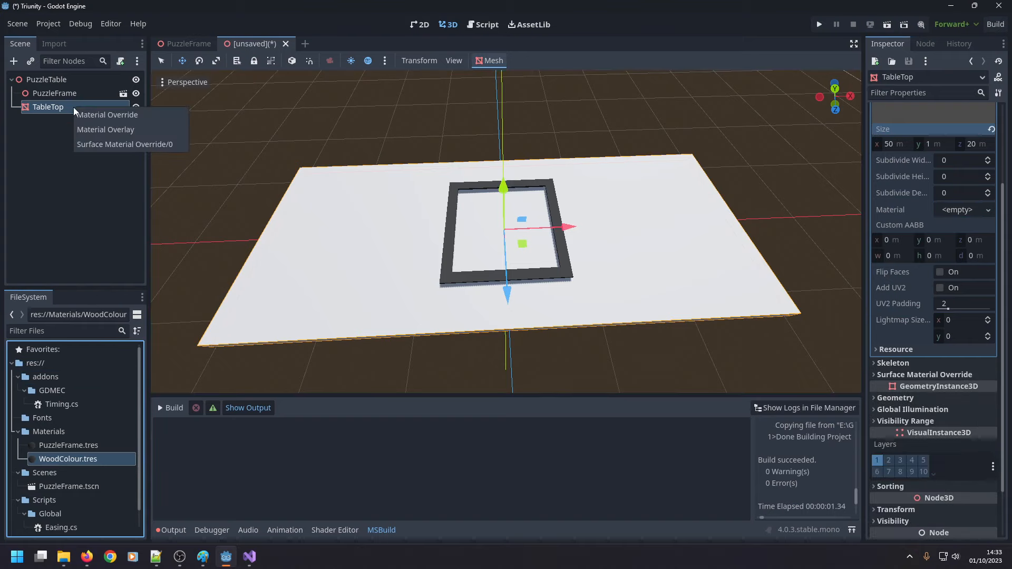
left_click(95, 115)
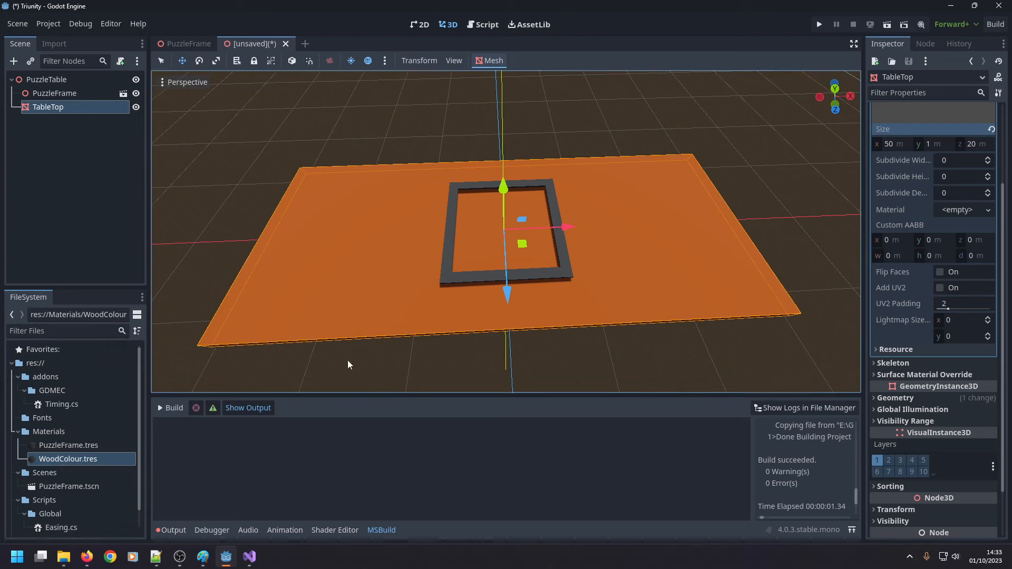
Darken the WoodColour material's albedo colour to hex 4f2400 by lowering its HSV value to 31.
scroll(934, 151, "up", 3)
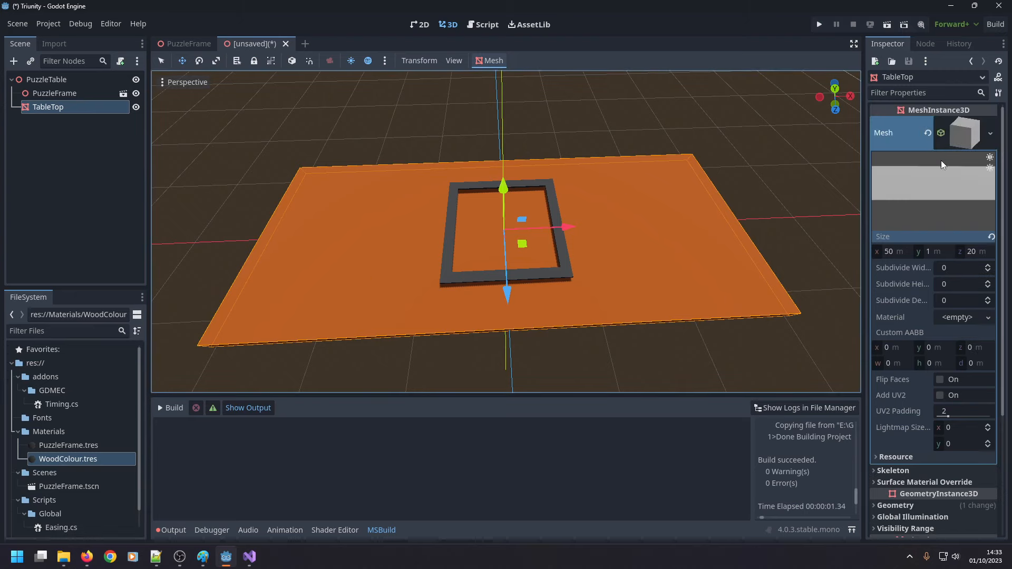
left_click(80, 462)
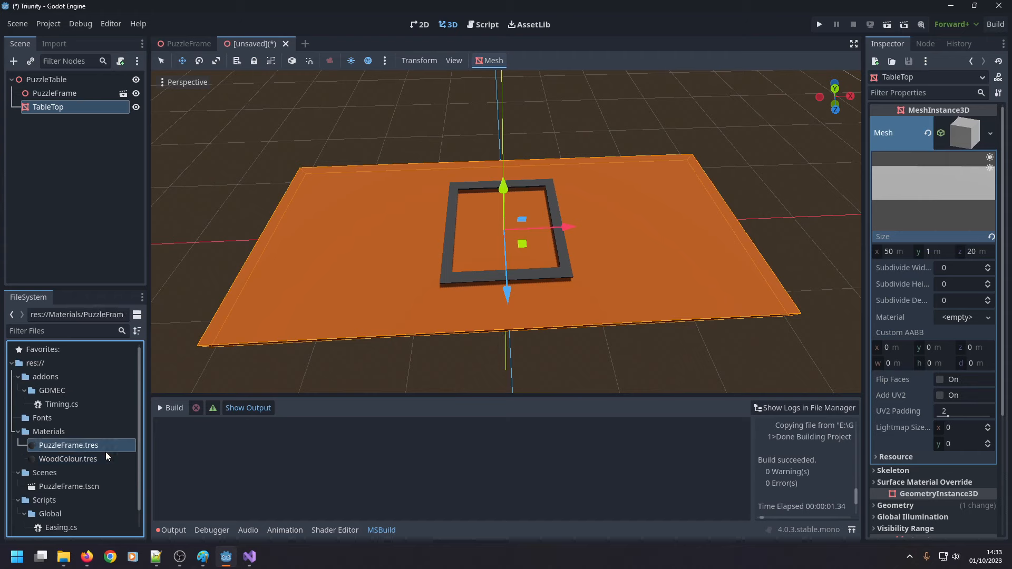
left_click(96, 463)
left_click(954, 255)
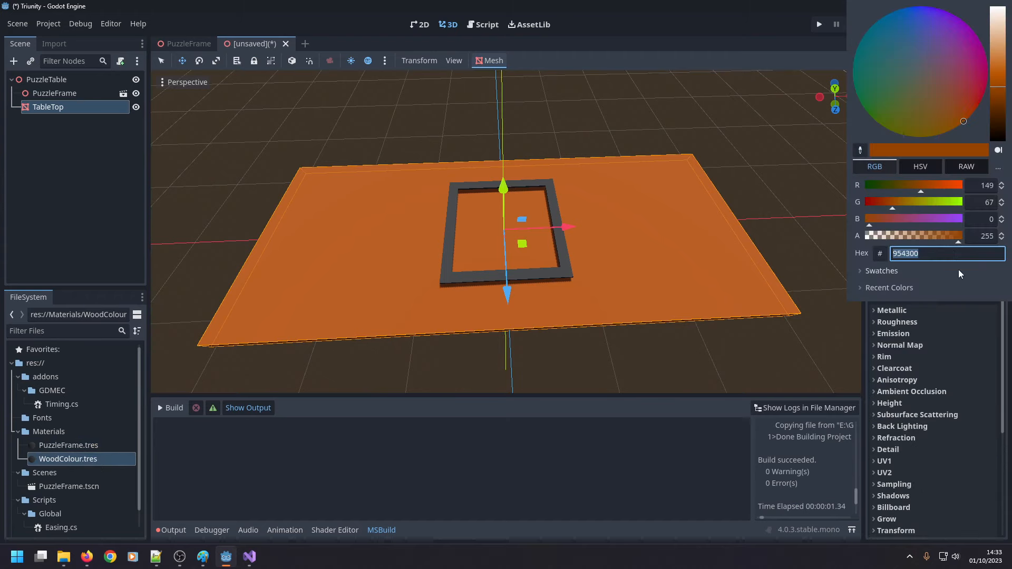
left_click(937, 166)
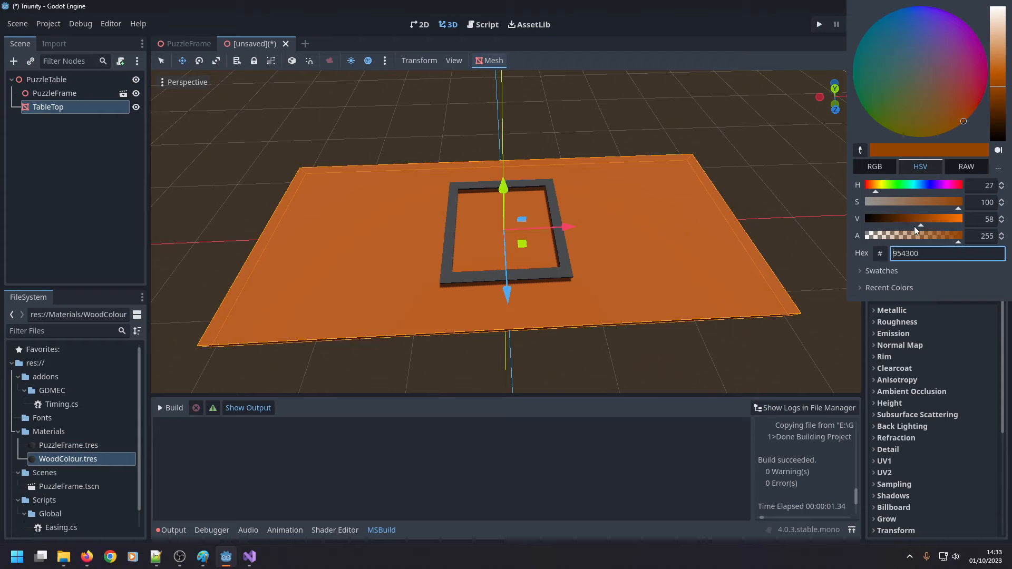
left_click_drag(916, 224, 897, 223)
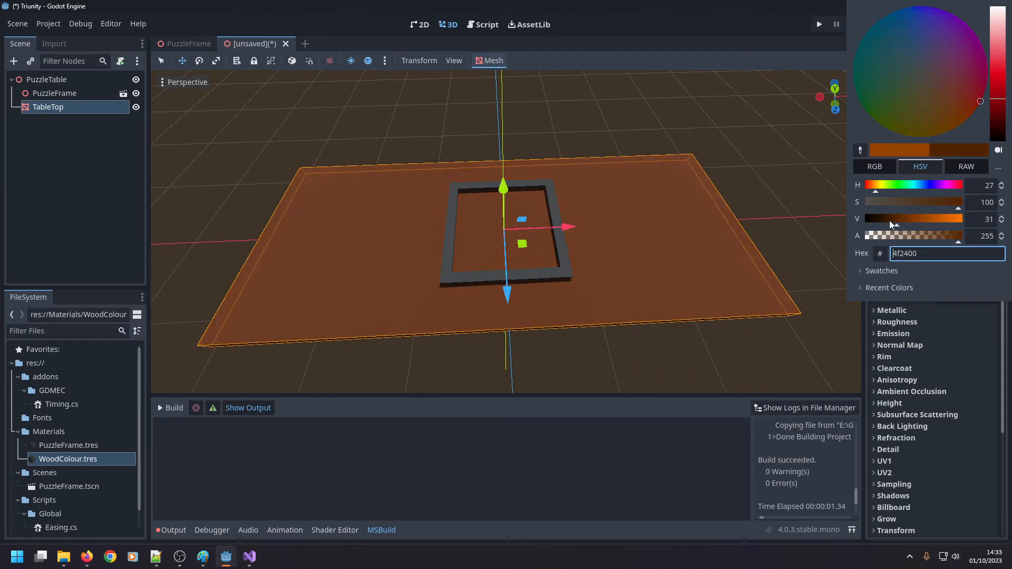
left_click(719, 340)
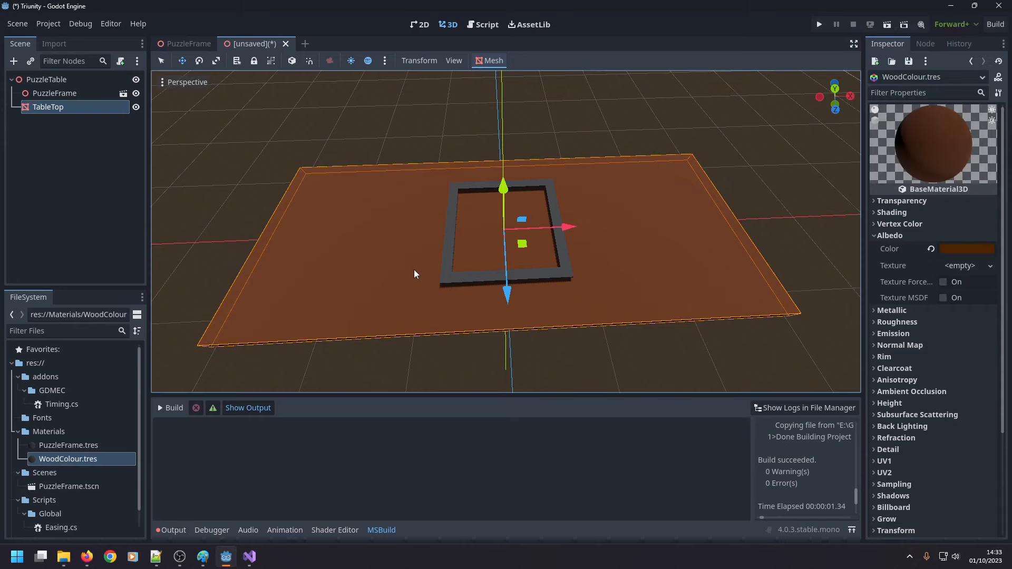
Set the Z size of the TableTop box mesh to 30 m.
scroll(417, 272, "down", 2)
scroll(427, 280, "up", 4)
scroll(430, 282, "down", 3)
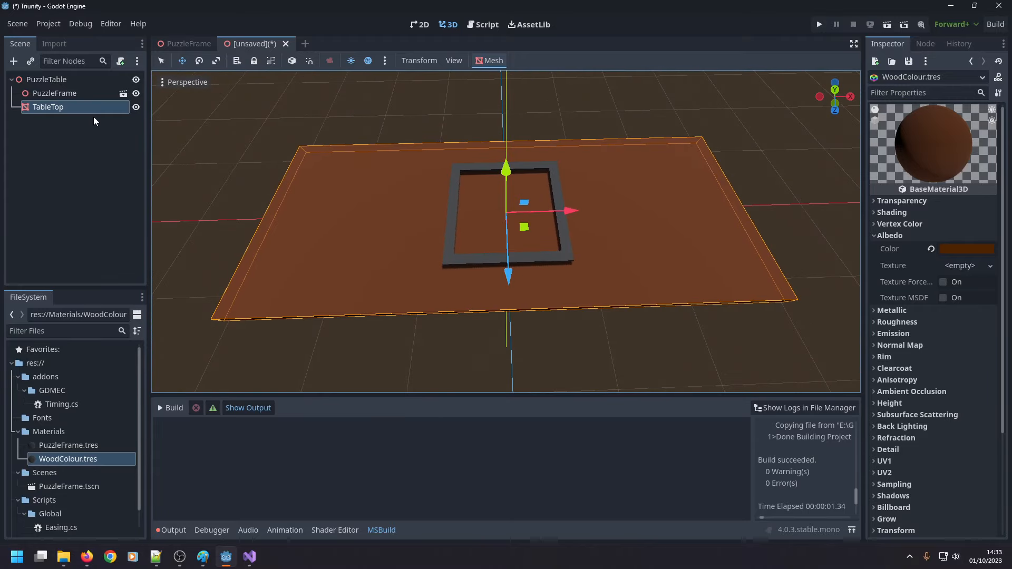
left_click(58, 107)
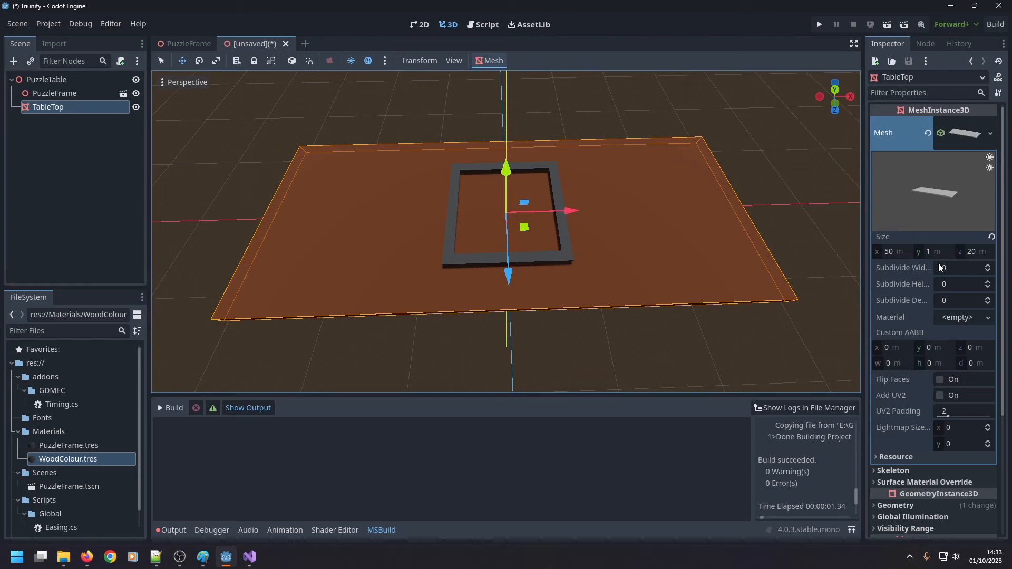
left_click(965, 251)
type("30")
key("Return")
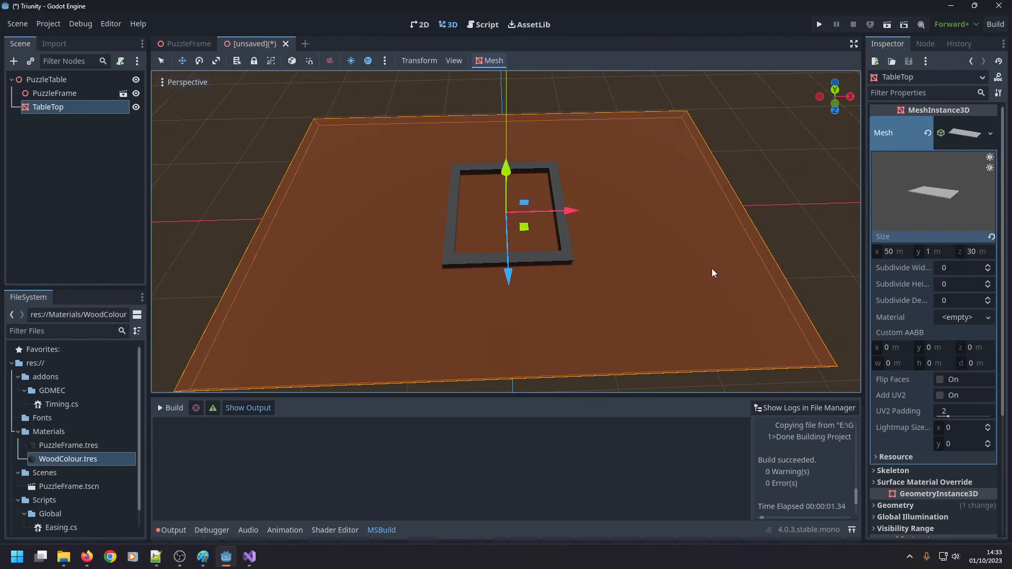
Try a TableTop box mesh size of 60 m in X and 30 m in Z.
scroll(710, 268, "down", 2)
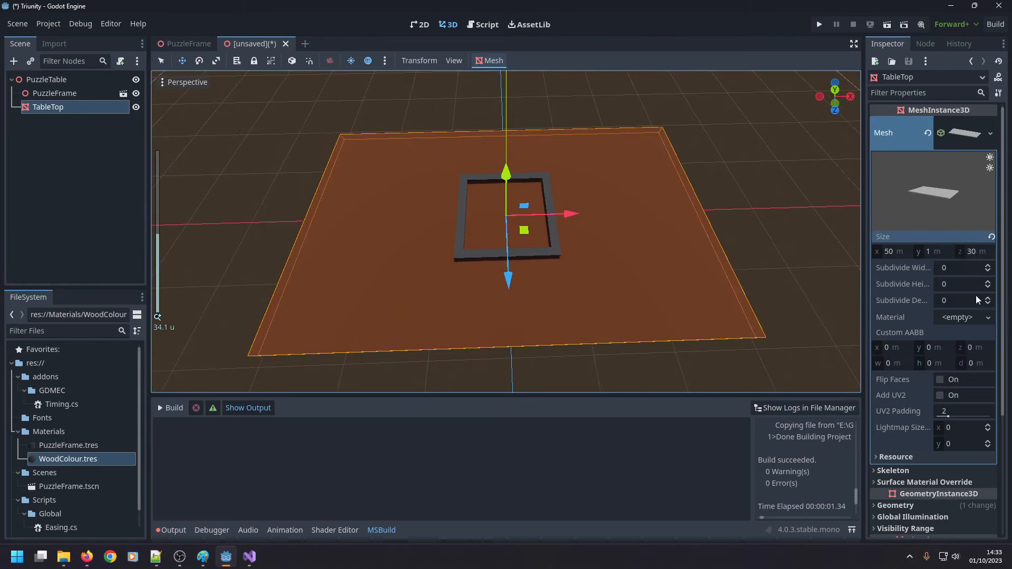
left_click(973, 253)
left_click(897, 252)
type("60")
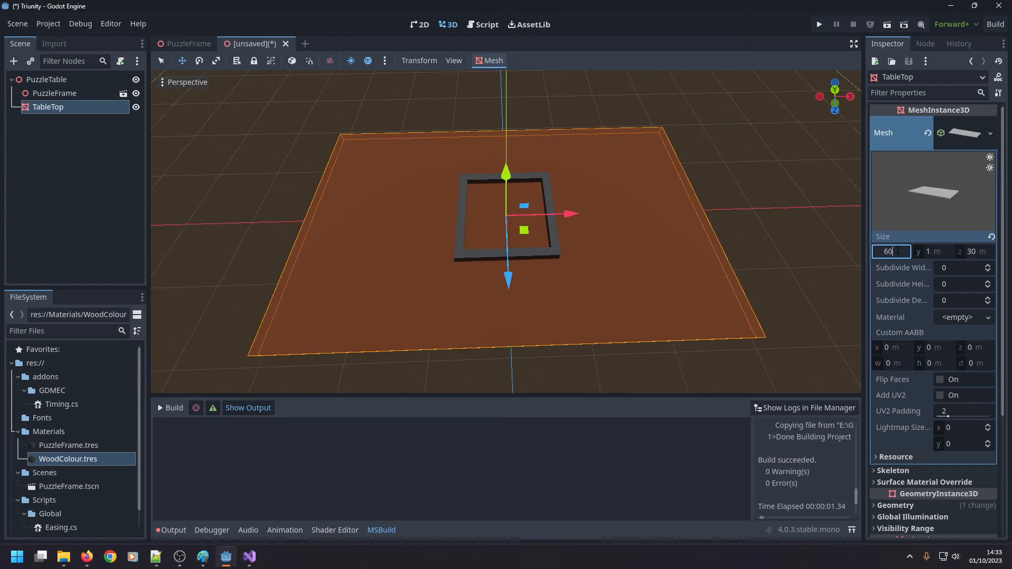
key("Return")
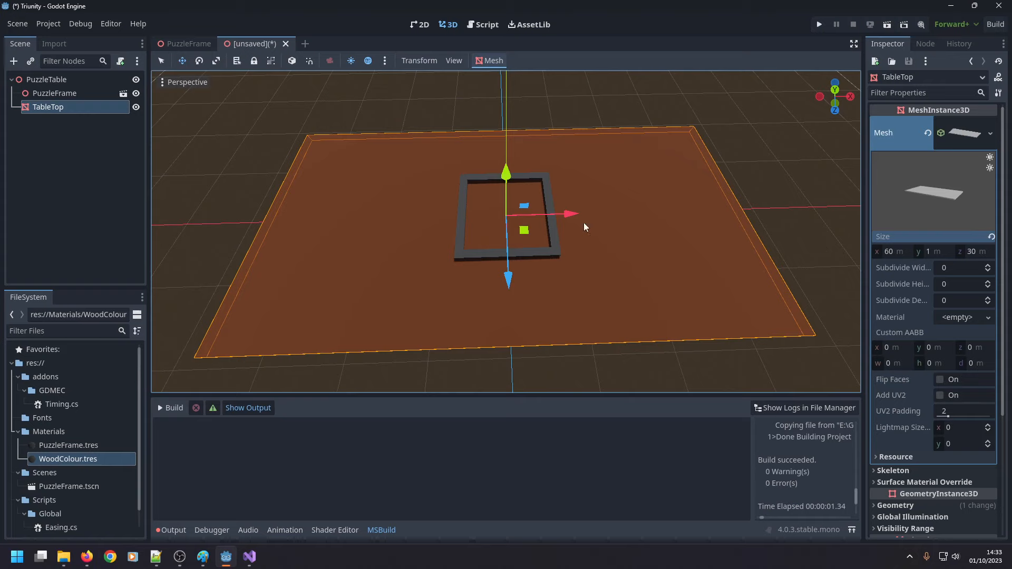
Set the TableTop box mesh size to 50 m in X and 25 m in Z.
left_click(896, 252)
type("50")
left_click(968, 253)
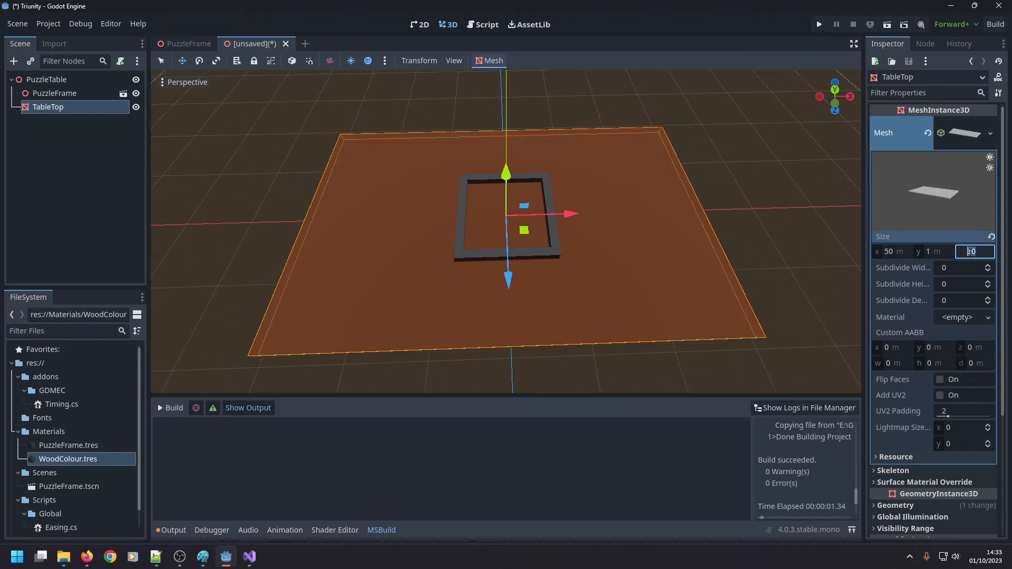
type("25")
key("Return")
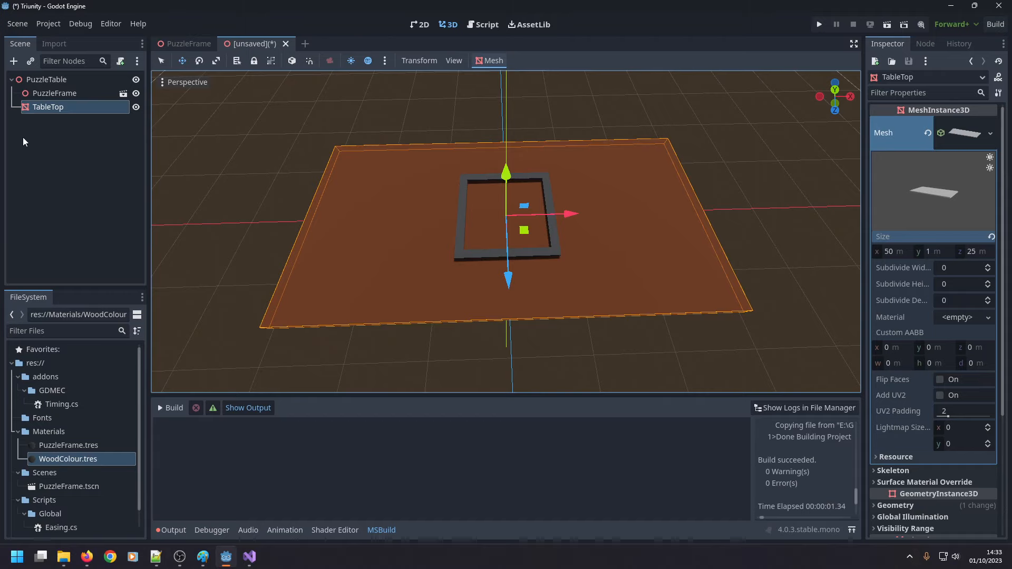
Add a MeshInstance3D node as a child of TableTop.
left_click(30, 96)
middle_click_drag(283, 326, 290, 265)
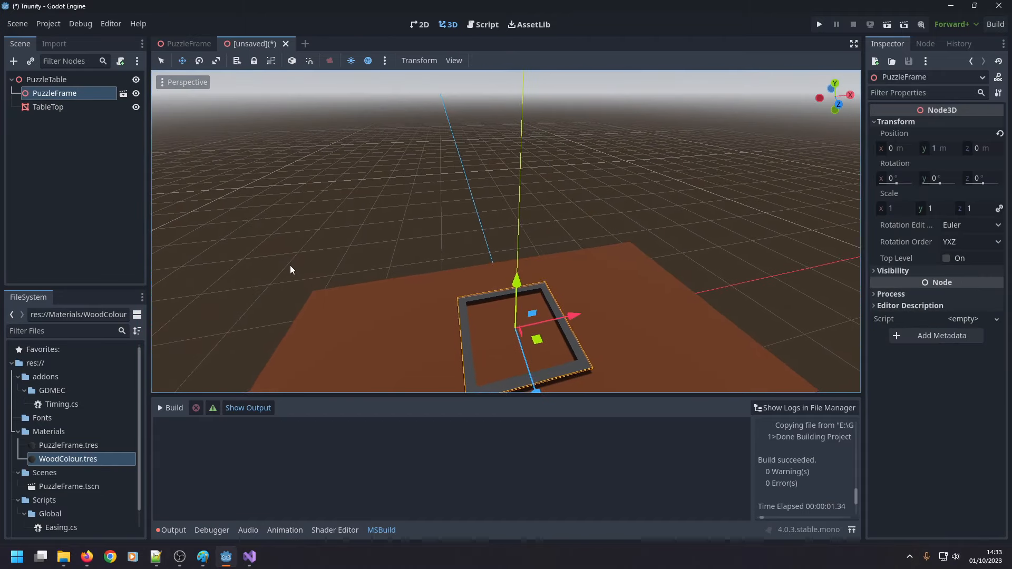
right_click_drag(271, 254, 253, 230)
key("w")
key("a")
key("s")
key("d")
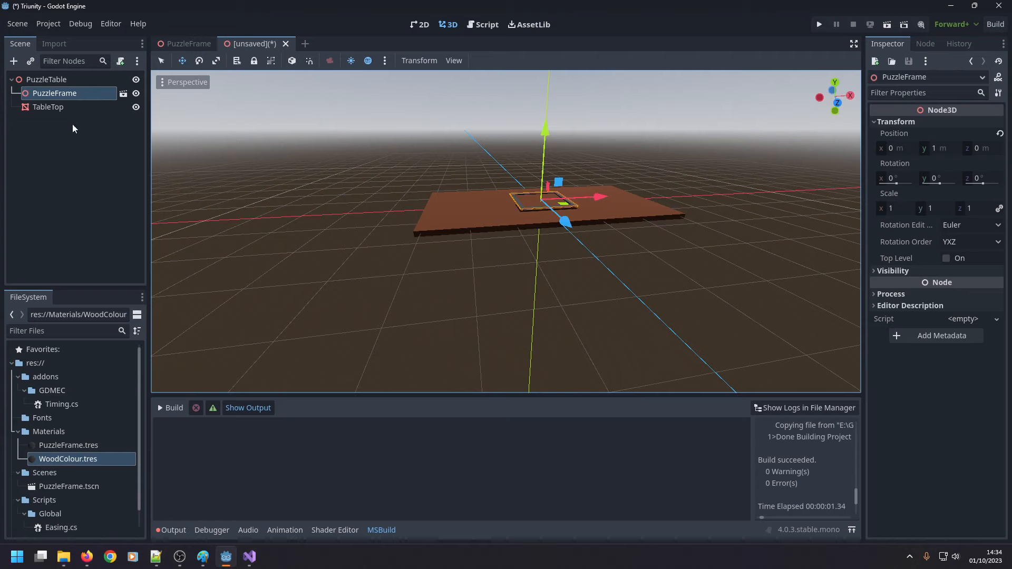
left_click(58, 107)
right_click(71, 108)
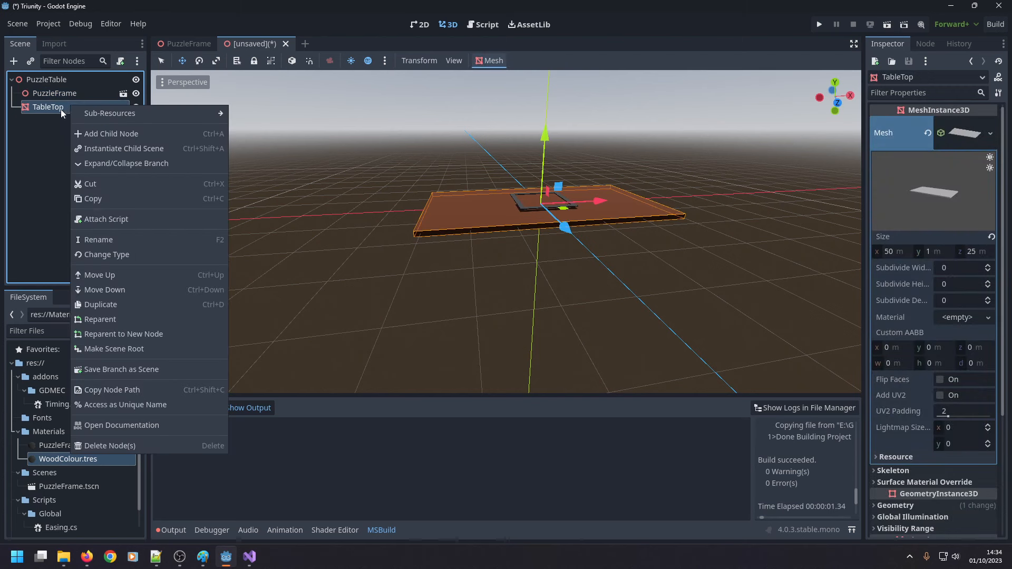
left_click(89, 134)
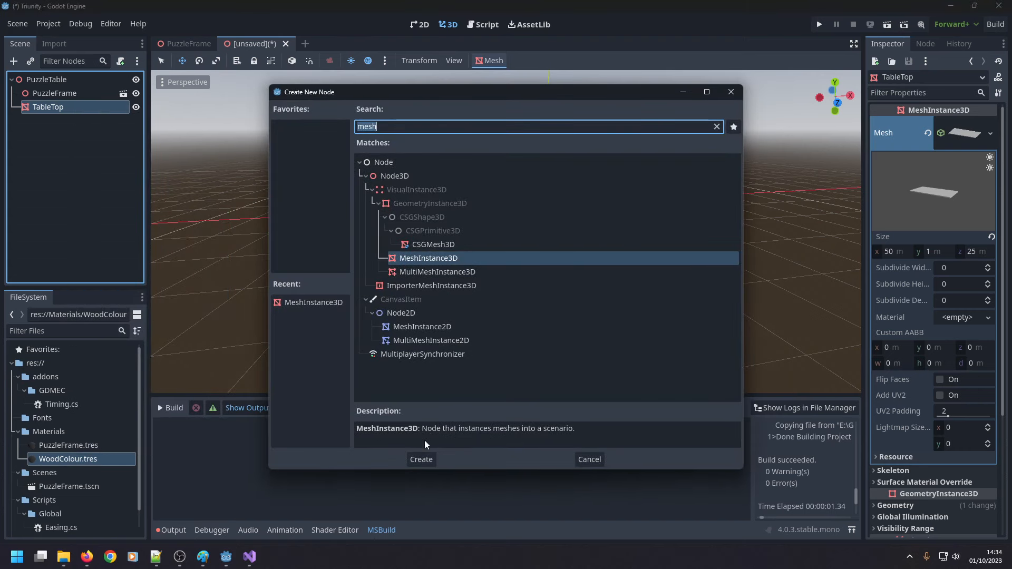
left_click(422, 459)
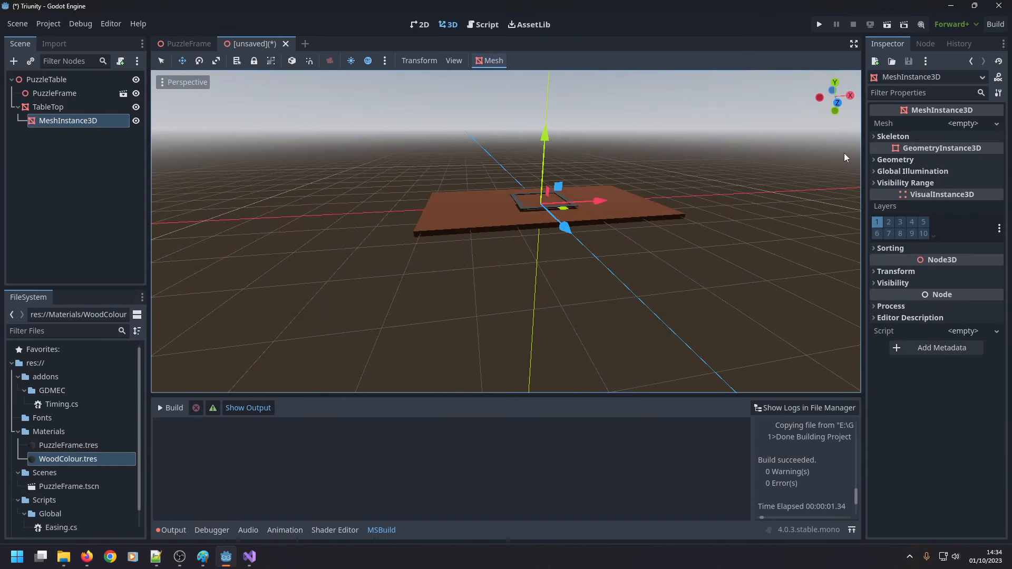
Assign a new CylinderMesh to the TableTop's child mesh node and expand the mesh's properties.
left_click(984, 128)
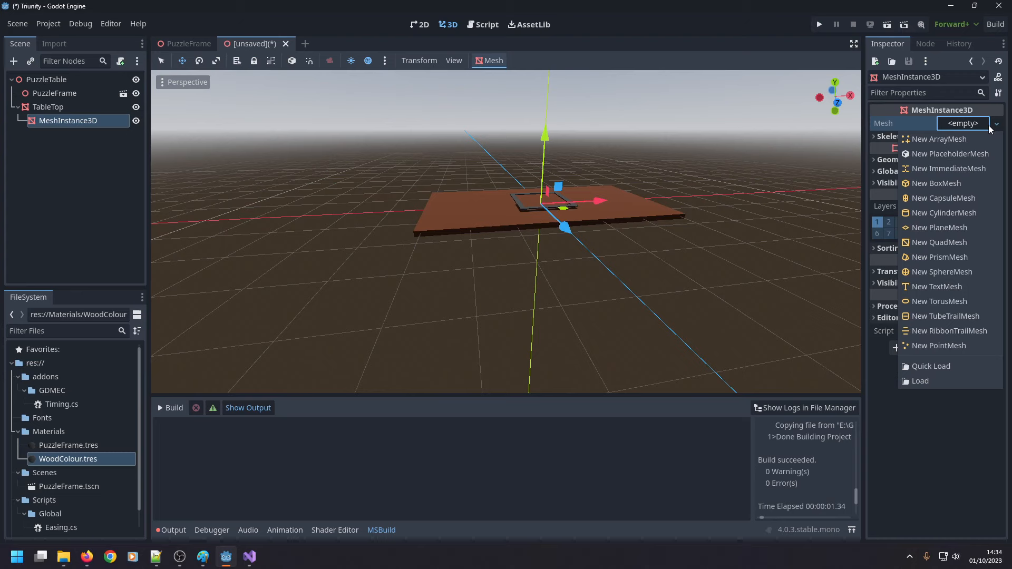
left_click(944, 212)
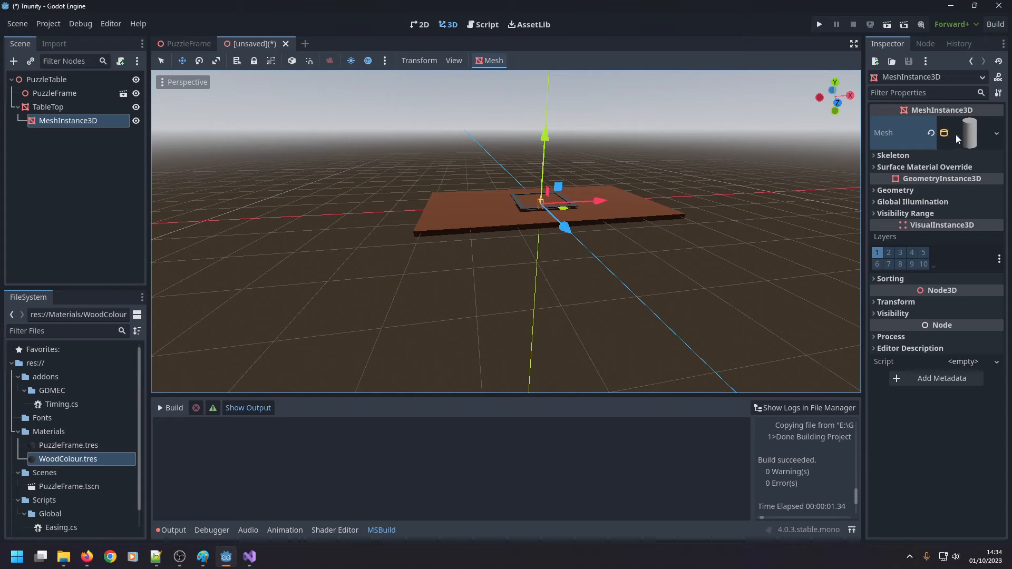
left_click(994, 134)
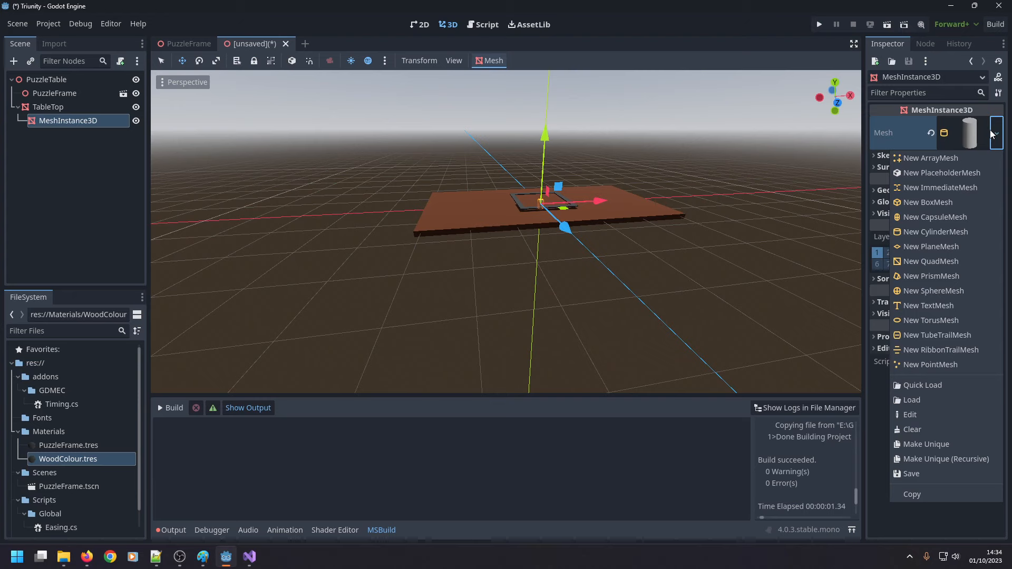
left_click(947, 143)
left_click(954, 134)
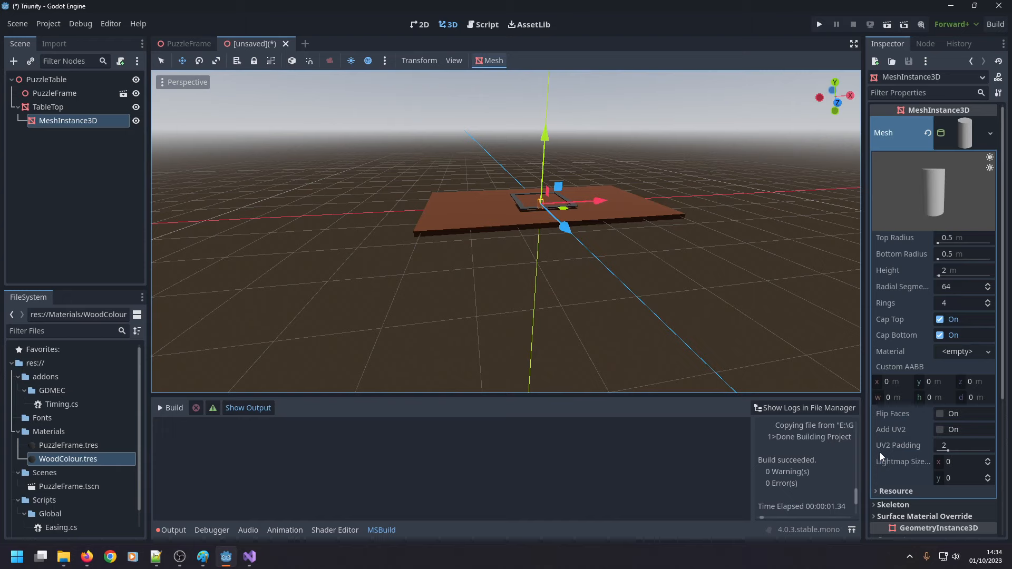
Try heights of 5 m and 20 m for the cylinder mesh.
left_click(951, 271)
type("5")
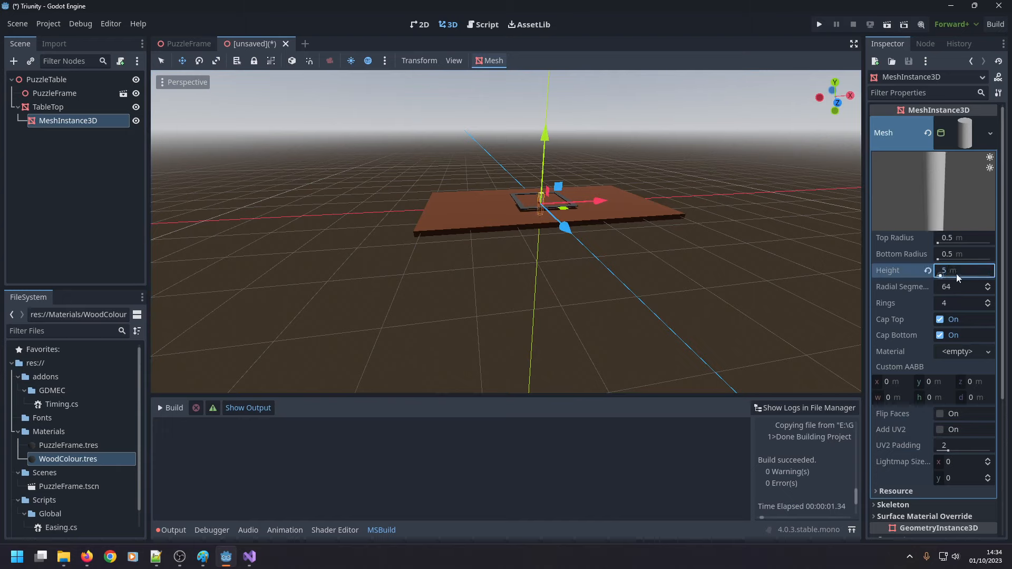
left_click(951, 271)
type("20")
key("Return")
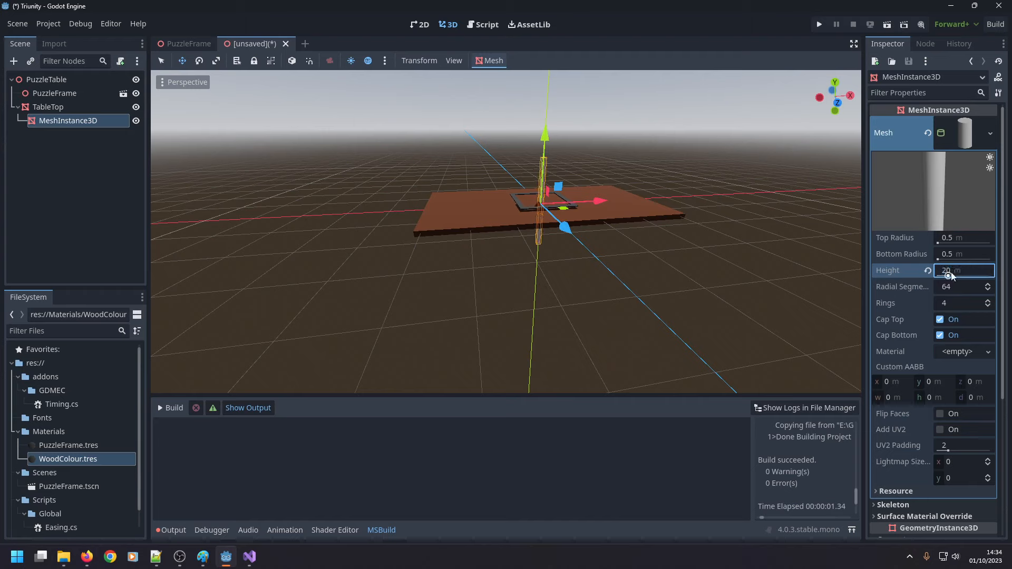
Set the cylinder mesh's height to 15 m and its radial segments to 32.
left_click(951, 271)
type("15")
key("Return")
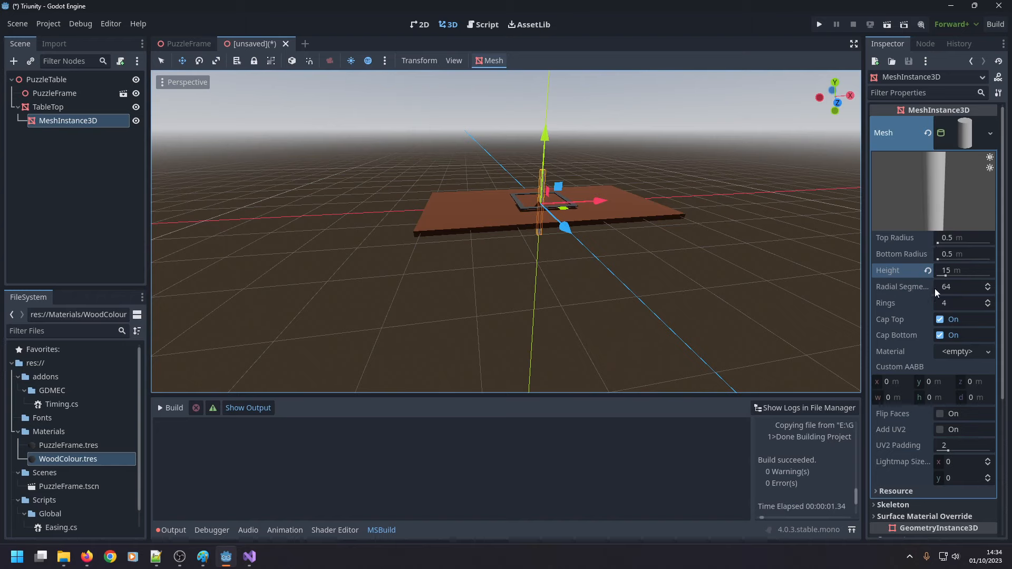
mouse_move(917, 289)
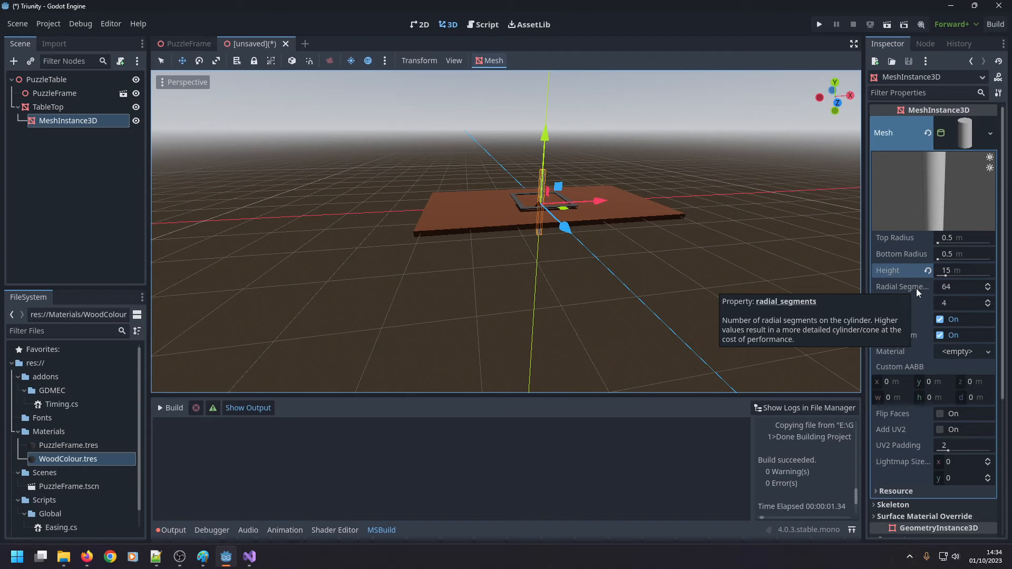
left_click(952, 289)
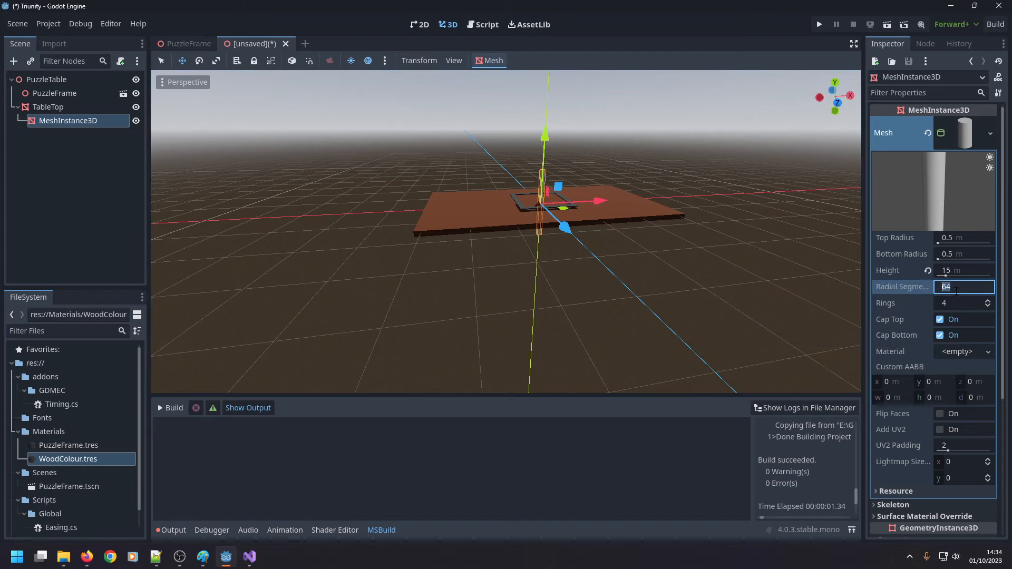
type("32")
key("Return")
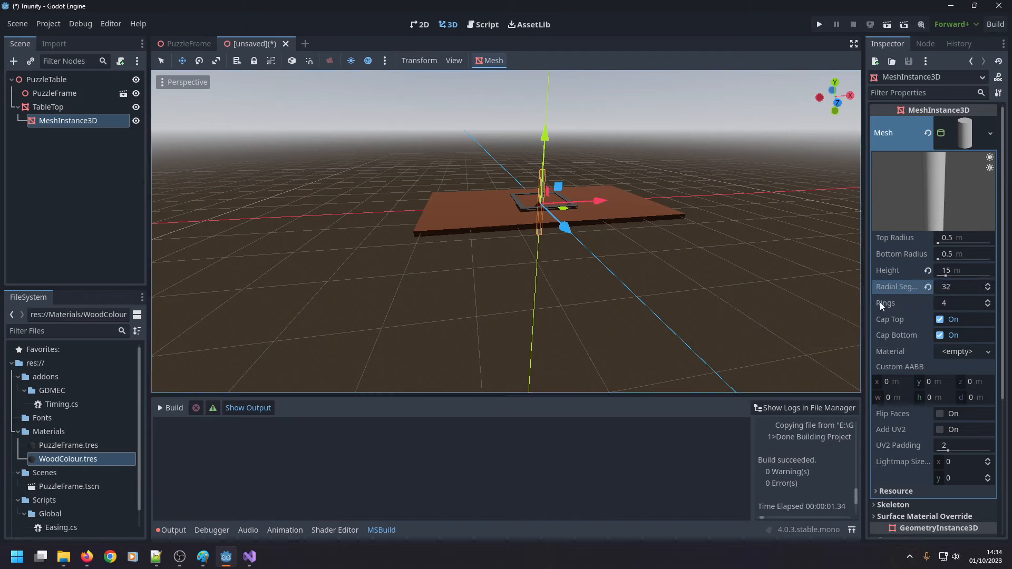
Try a bottom radius of 5 m on the cylinder mesh and reset it to the default.
mouse_move(883, 303)
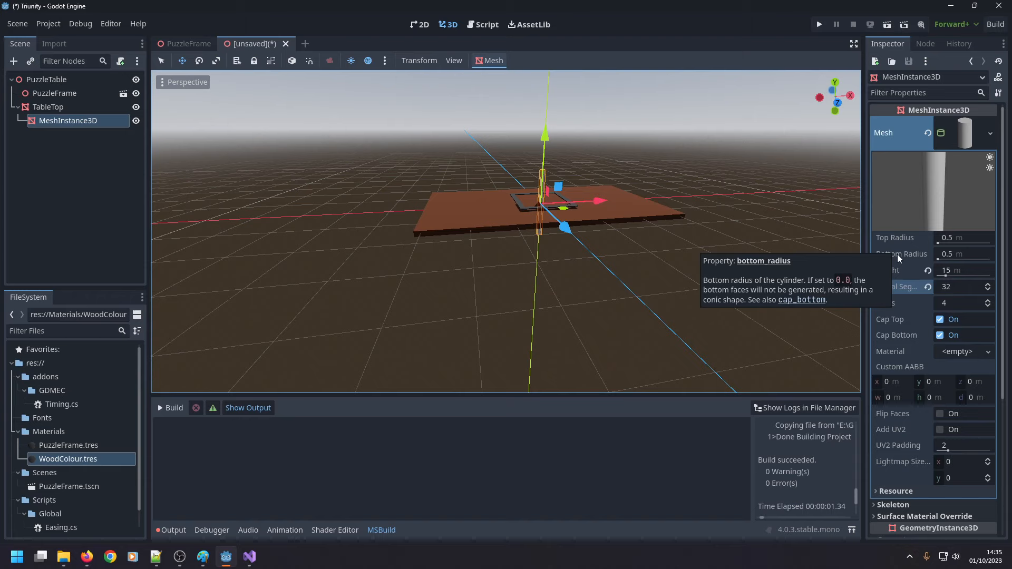
left_click(963, 256)
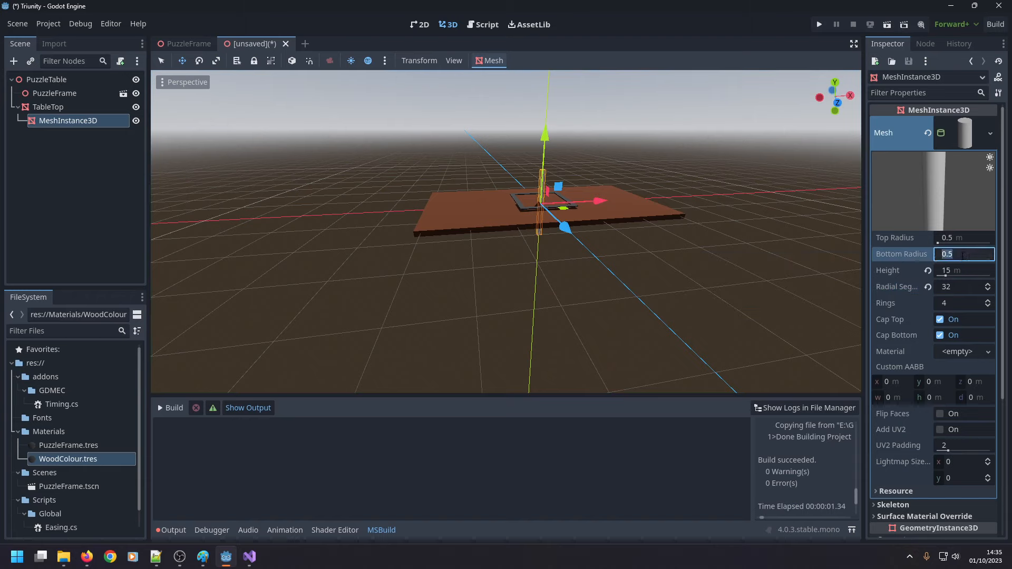
type("5")
key("Return")
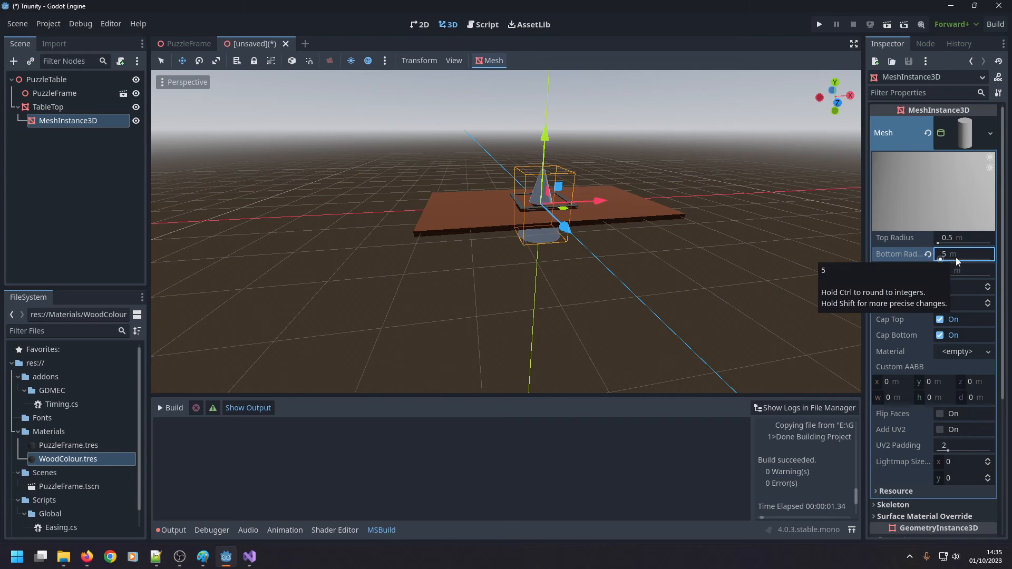
scroll(594, 164, "up", 5)
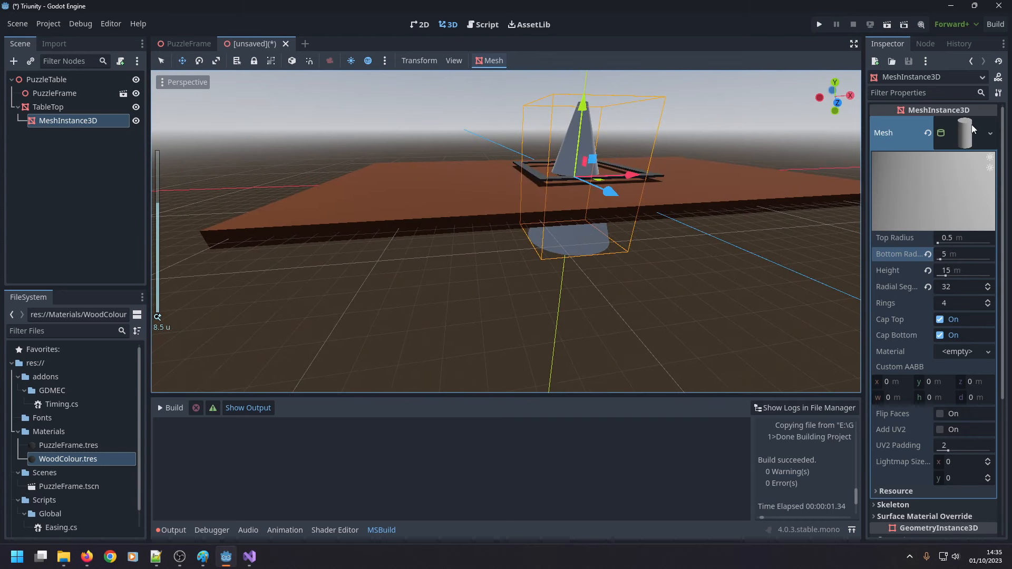
left_click(990, 134)
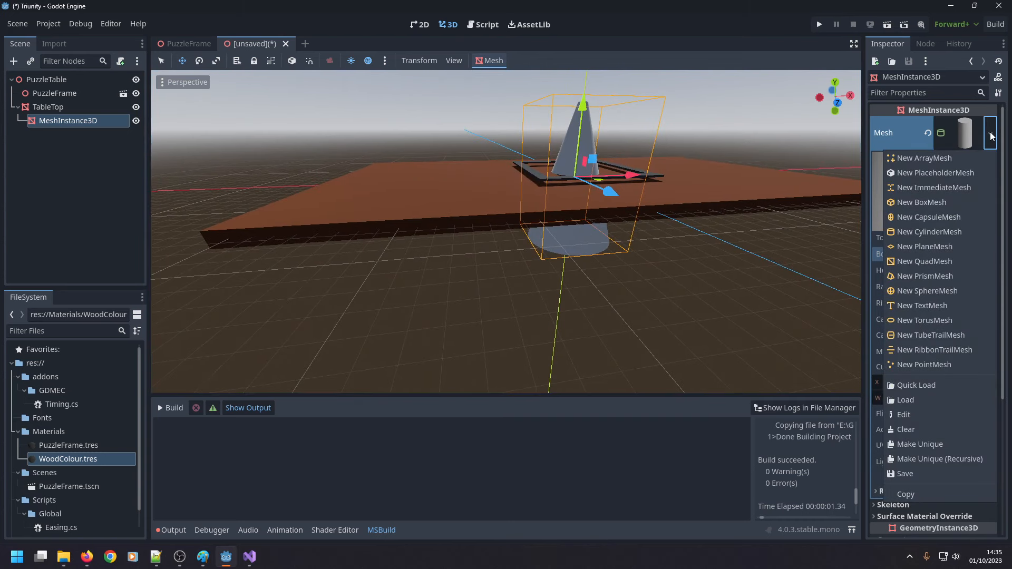
left_click(679, 457)
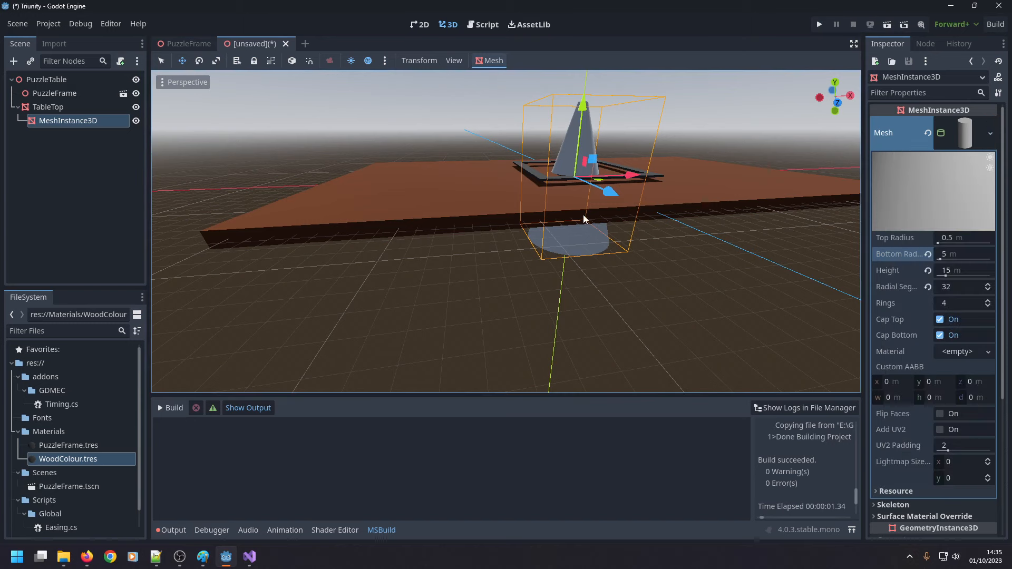
scroll(583, 215, "down", 2)
left_click(928, 254)
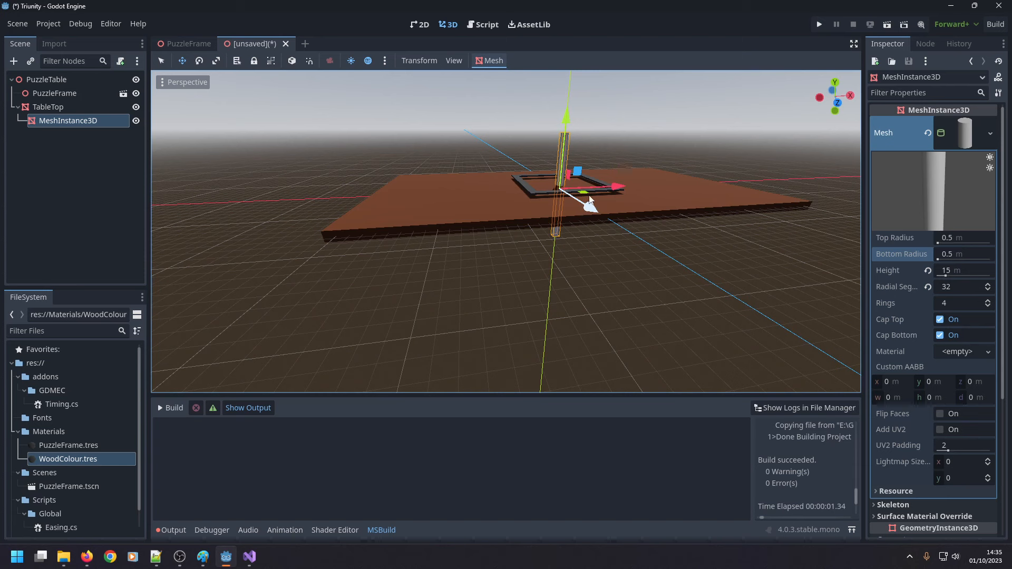
Collapse the cylinder's mesh properties and set the node's z position to -7.5 m in its transform.
scroll(594, 206, "down", 4)
right_click_drag(657, 88, 638, 130)
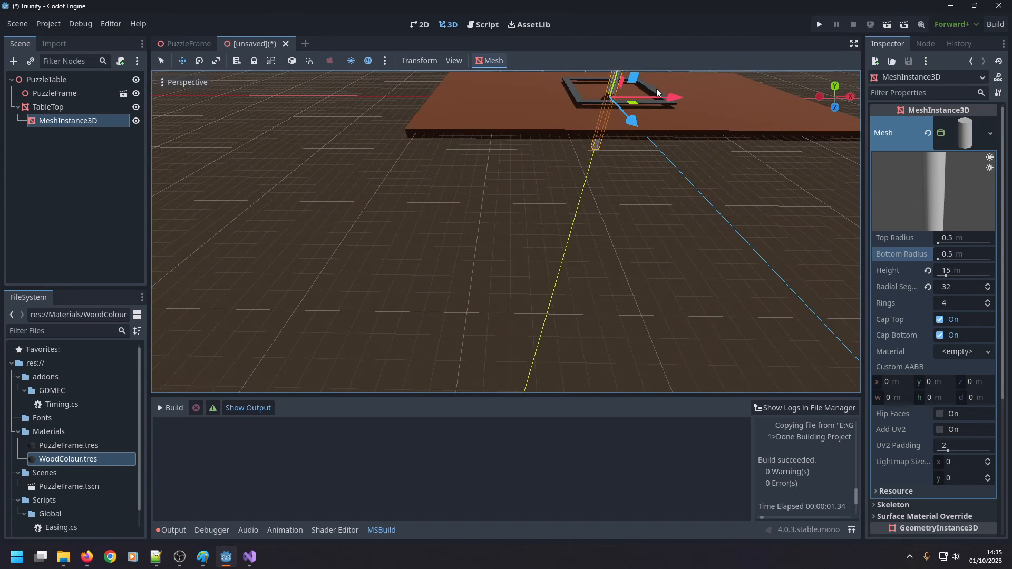
middle_click_drag(657, 88, 658, 93)
left_click(961, 132)
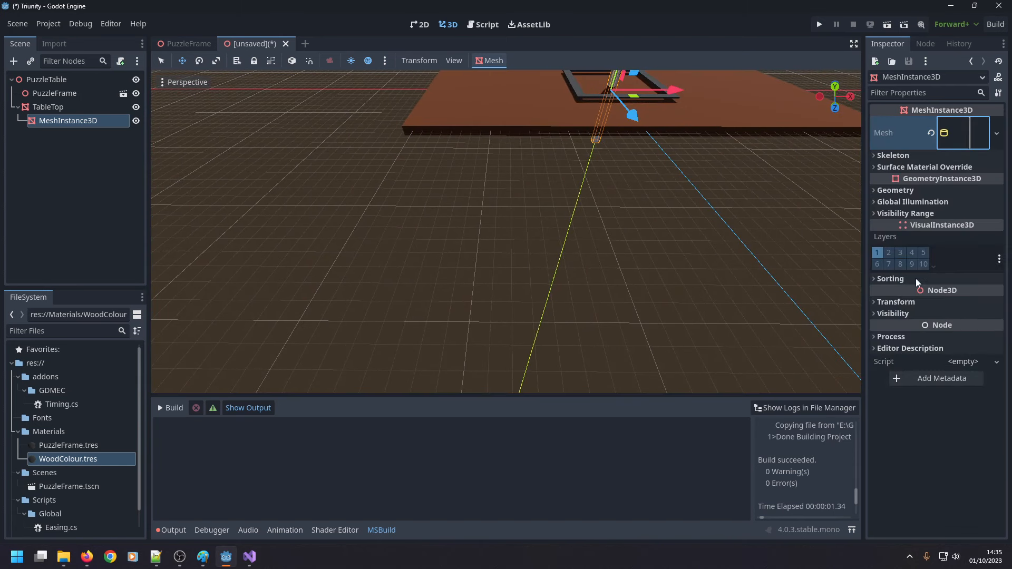
left_click(897, 302)
scroll(713, 192, "down", 5)
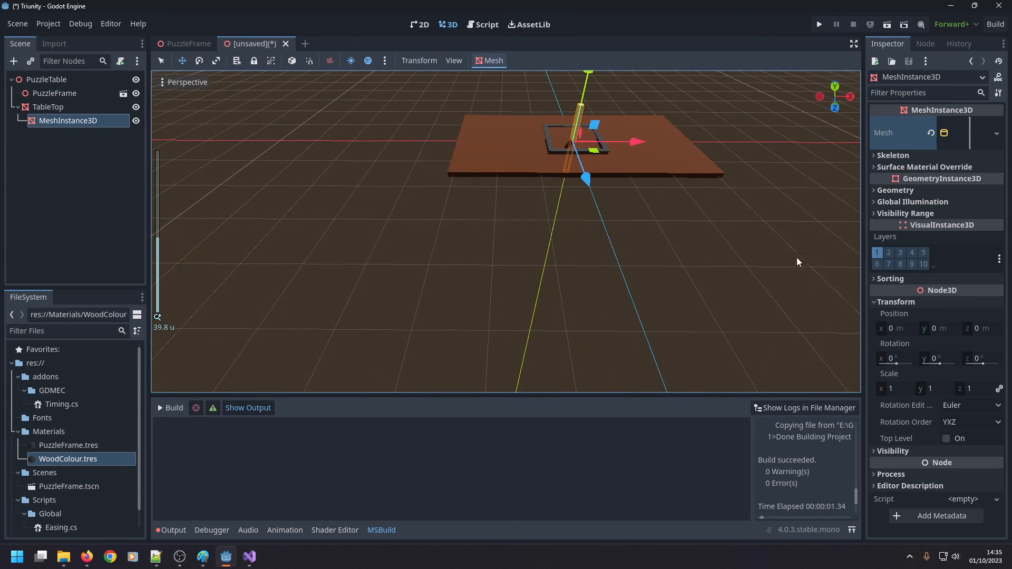
left_click(976, 329)
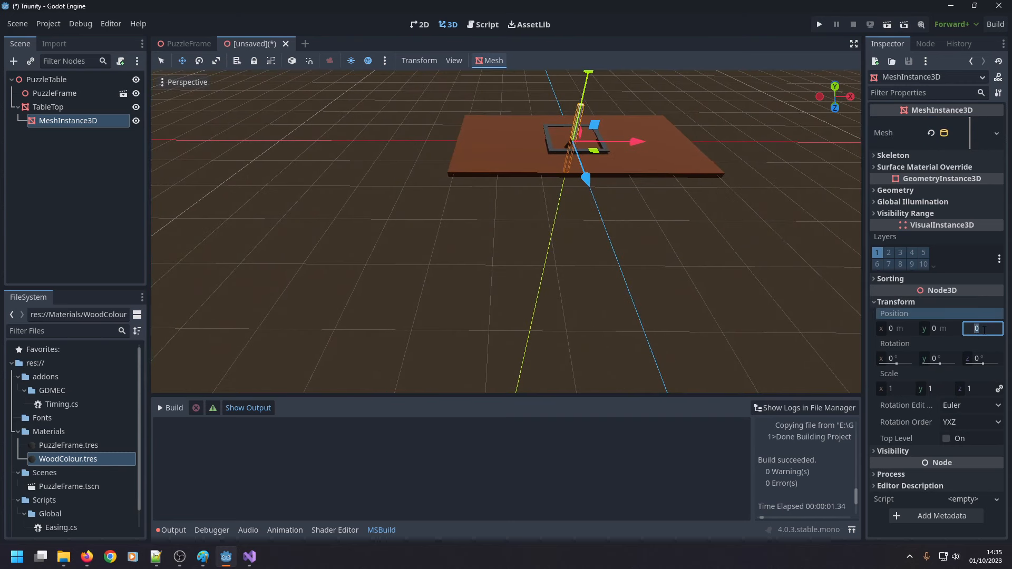
type("-")
type("7.5")
key("Return")
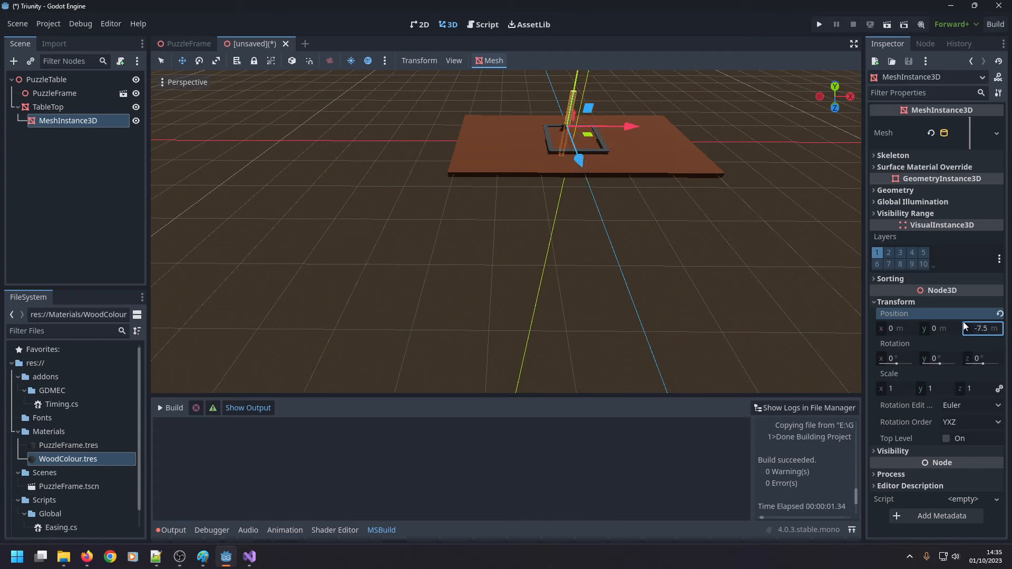
Lower the cylinder node by setting its y position to -7.5 m.
left_click(944, 328)
type("-7.5")
key("Return")
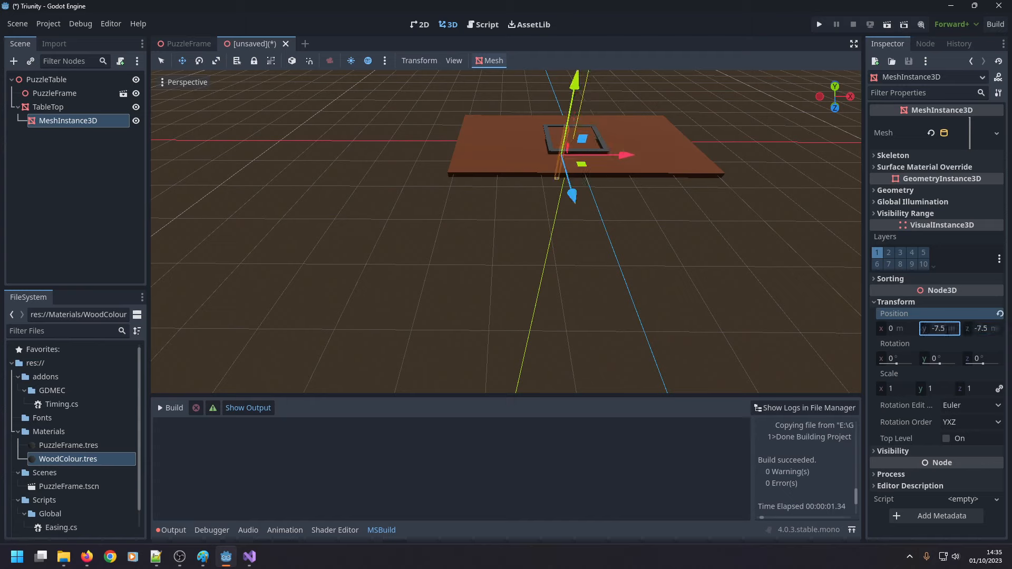
Examine from below how the top of the cylinder meets the underside of the table top.
middle_click_drag(476, 344, 513, 188)
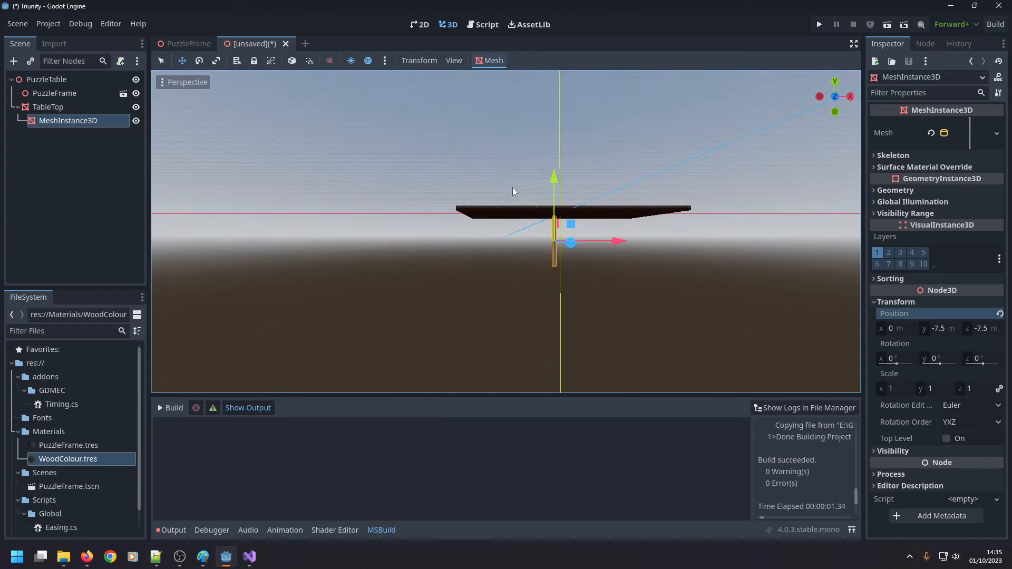
scroll(576, 188, "up", 5)
scroll(630, 193, "up", 15)
middle_click_drag(635, 203, 613, 226)
double_click(33, 122)
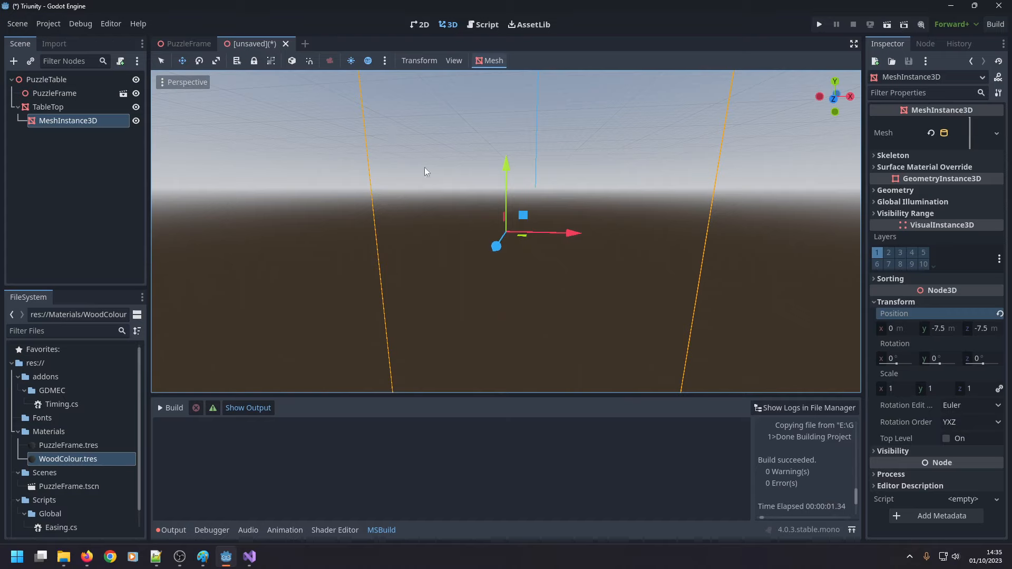
scroll(480, 151, "down", 6)
right_click_drag(516, 115, 658, 256)
key("w")
key("s")
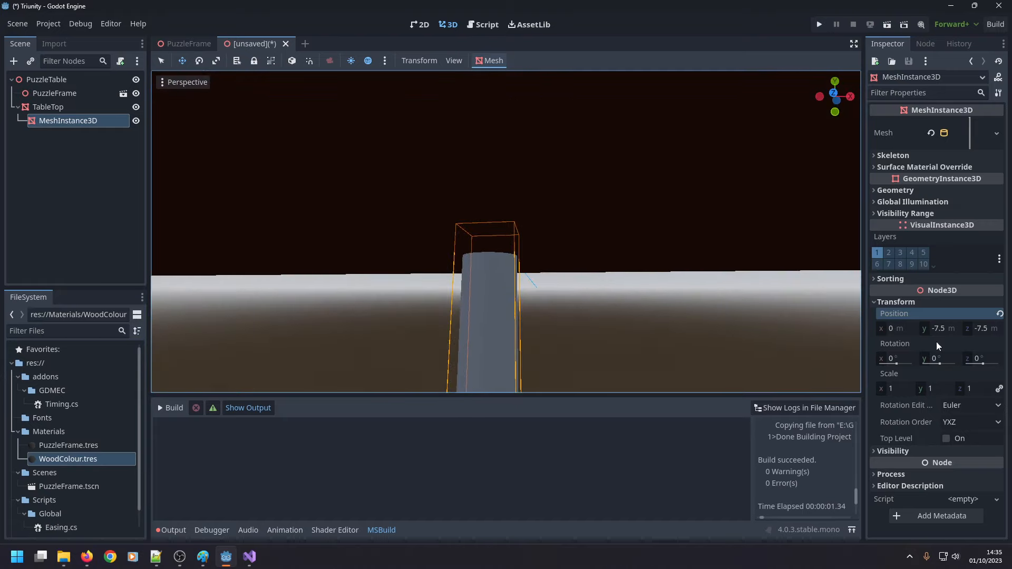
left_click(947, 329)
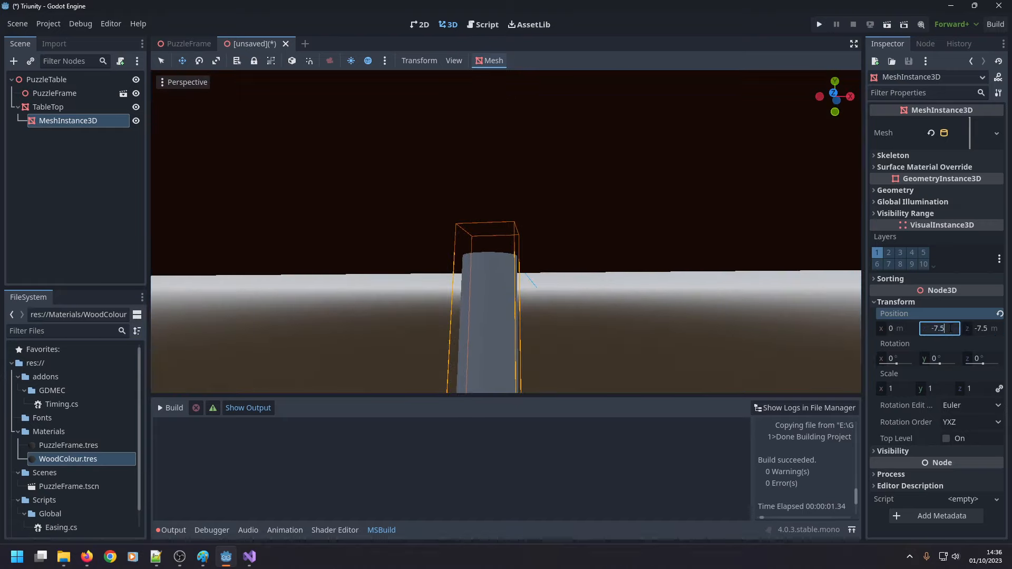
left_click(64, 104)
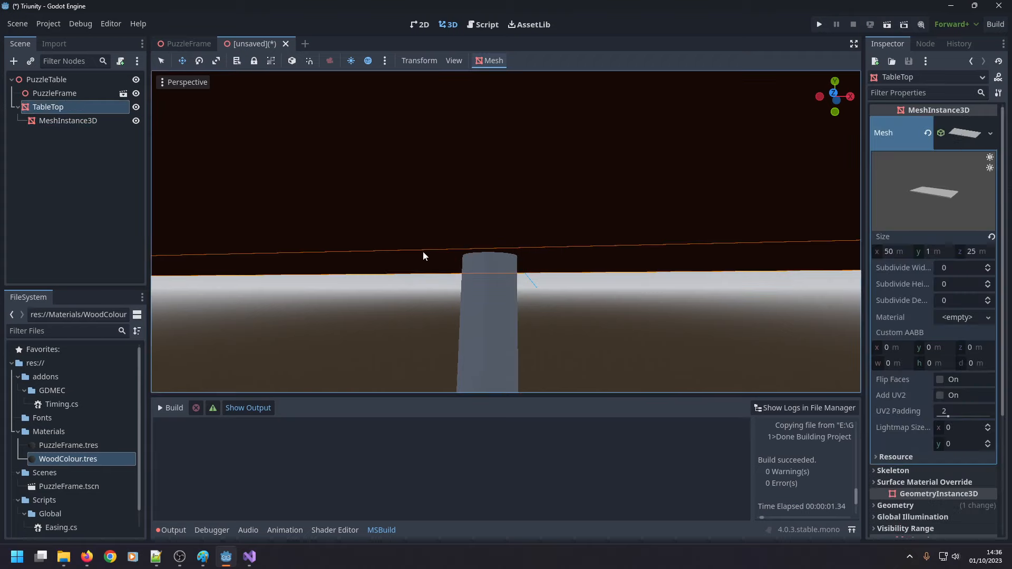
scroll(460, 230, "down", 5)
scroll(493, 241, "up", 5)
right_click_drag(492, 240, 493, 267)
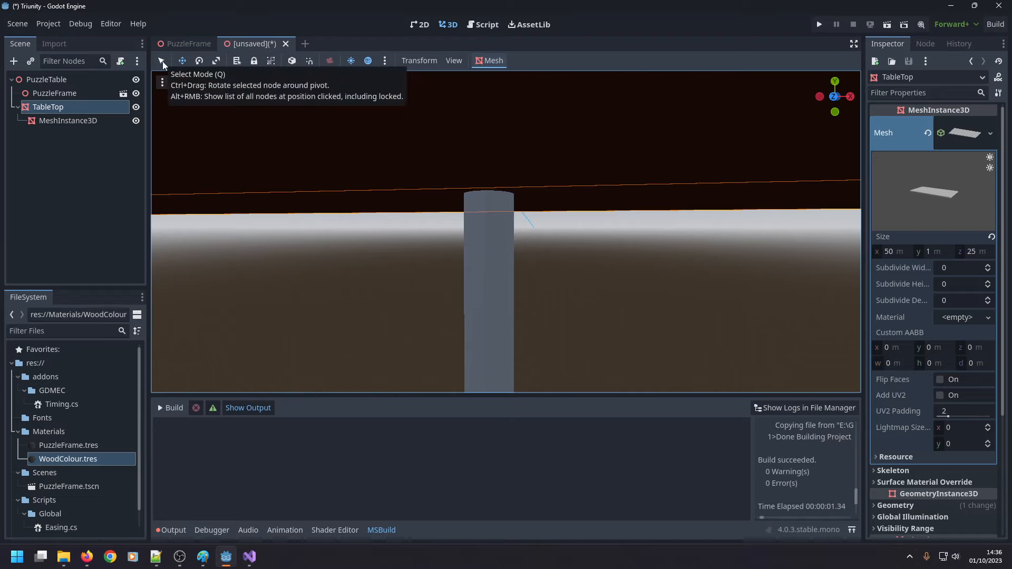
Select the cylinder under the table top and set its y position to -8 m.
left_click(494, 282)
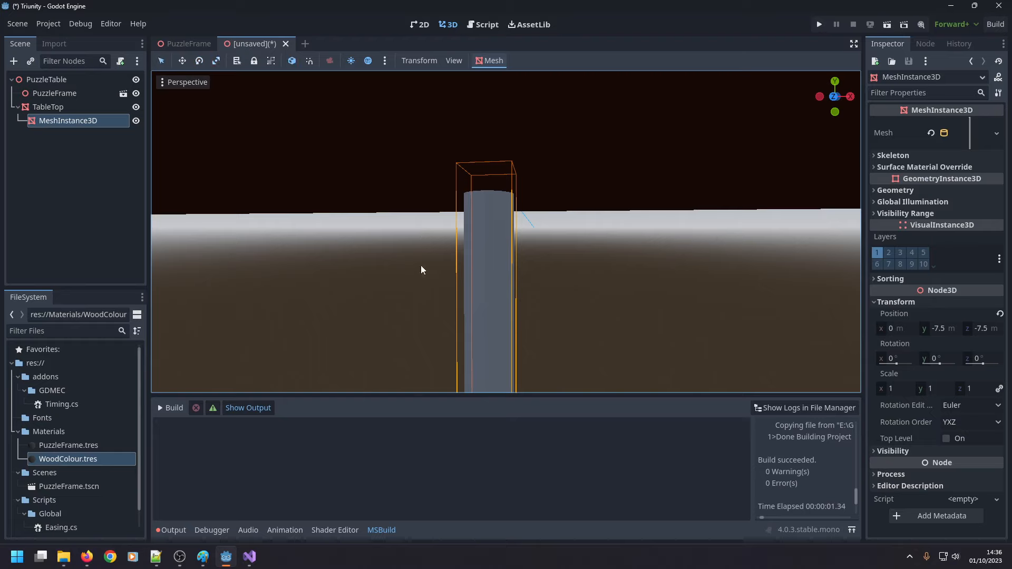
scroll(429, 272, "down", 5)
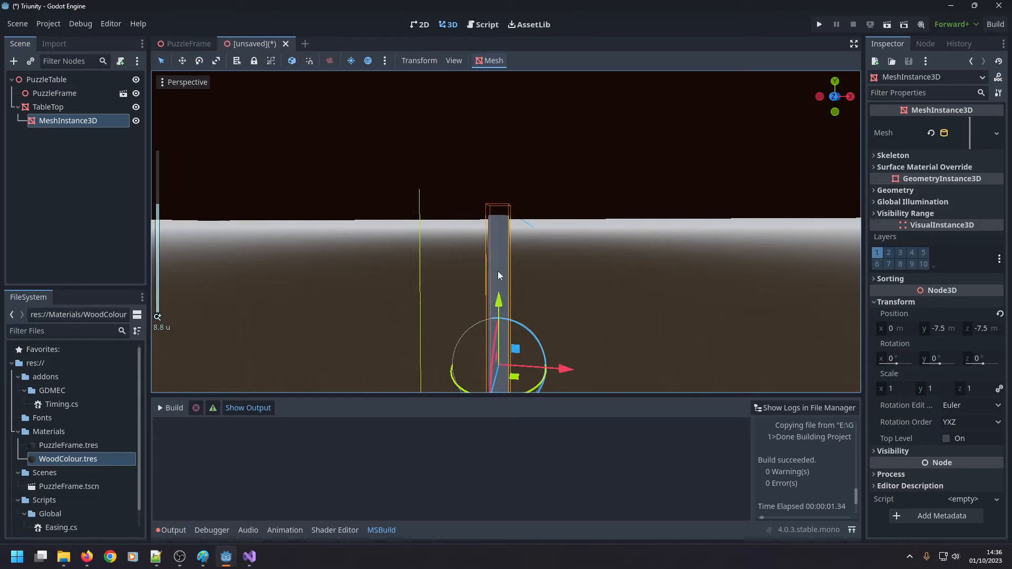
left_click(949, 327)
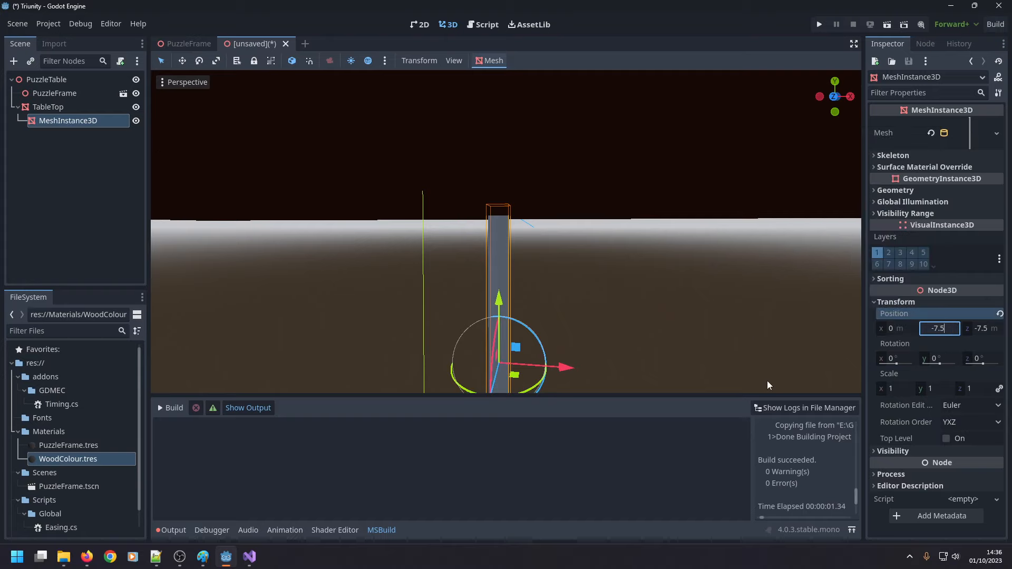
key("BackSpace")
key("BackSpace")
type("8")
key("Return")
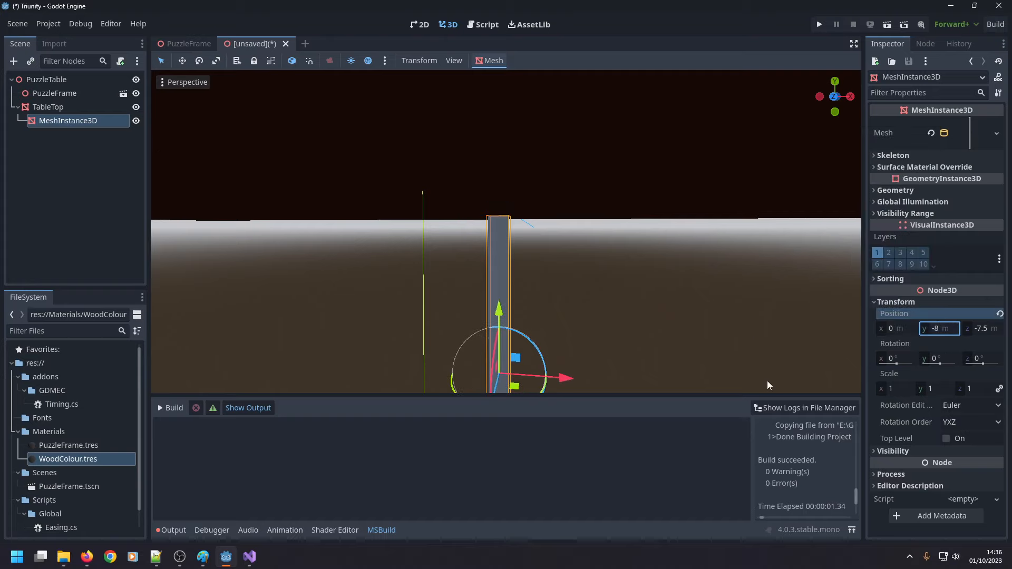
Apply the WoodColour.tres material to the cylinder mesh node.
left_click_drag(87, 463, 82, 125)
left_click(95, 135)
middle_click_drag(380, 263, 465, 200)
scroll(465, 199, "down", 6)
key("w")
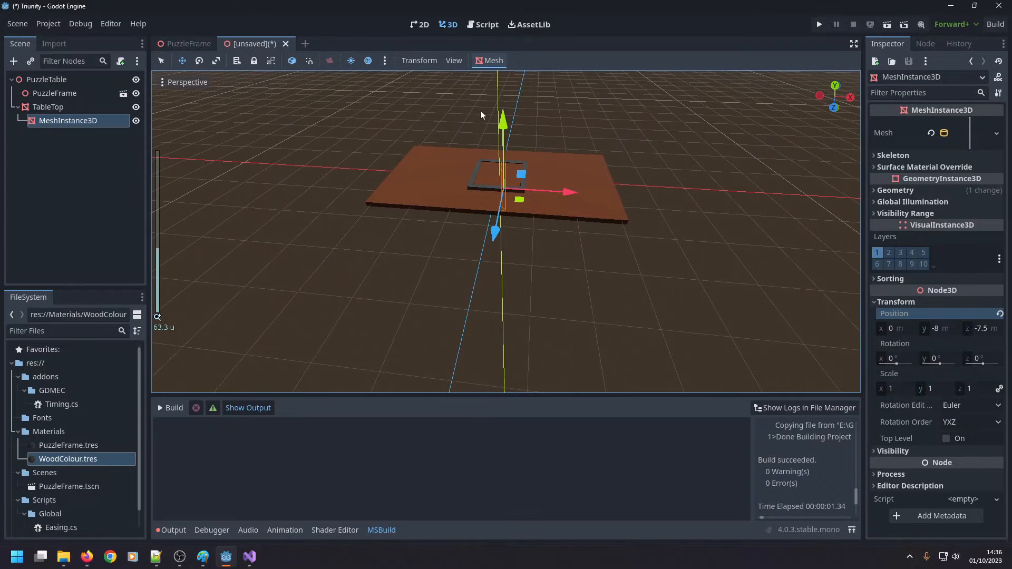
Move the cylinder towards the table top's front edge by setting its z position to 9 m.
mouse_move(482, 112)
right_mouse_down()
mouse_move(490, 126)
mouse_move(492, 84)
mouse_move(472, 82)
mouse_move(468, 45)
mouse_move(482, 37)
mouse_move(475, 127)
mouse_move(483, 52)
mouse_move(488, 110)
right_mouse_up()
scroll(483, 140, "down", 12)
scroll(477, 174, "up", 8)
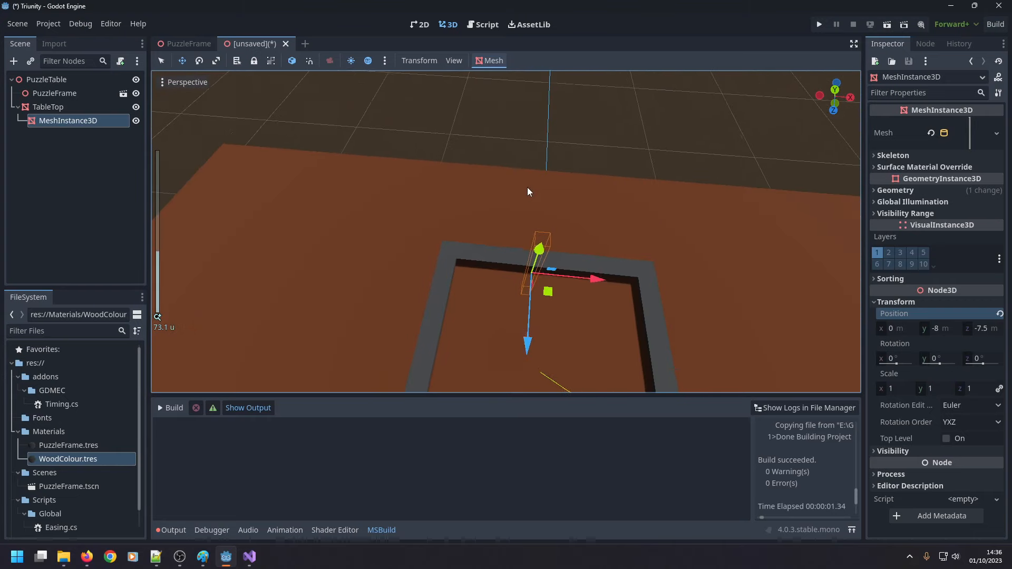
scroll(527, 188, "down", 3)
left_click(982, 328)
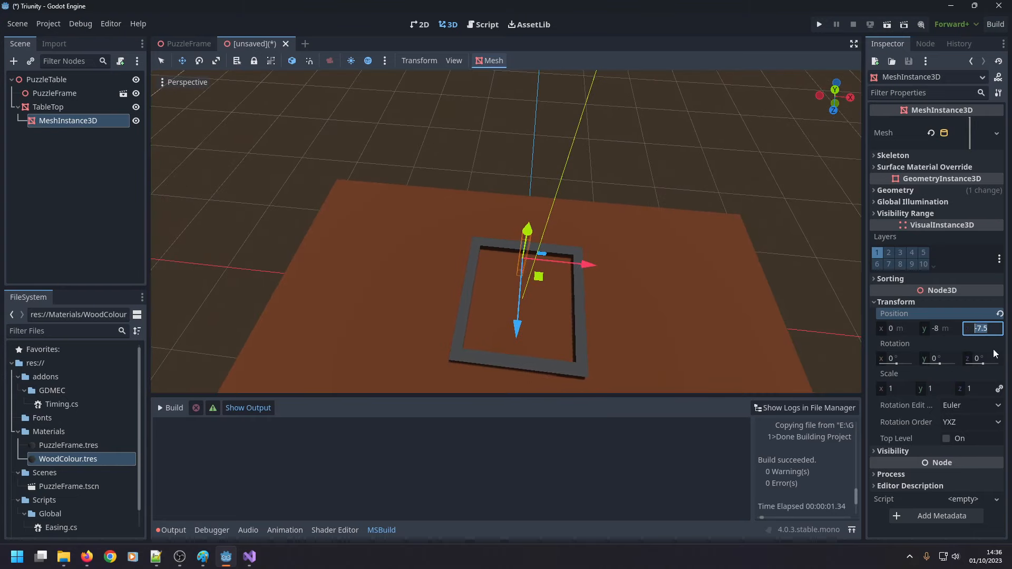
type("9")
key("Return")
middle_click_drag(710, 389, 716, 353)
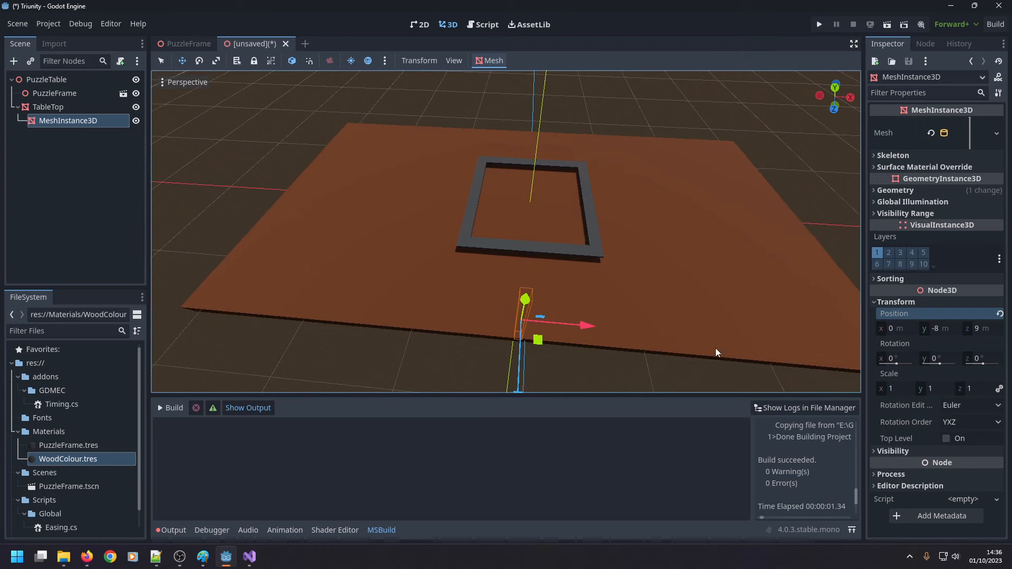
Try an x position of -10 m for the cylinder and set it to -20 m instead.
left_click(911, 330)
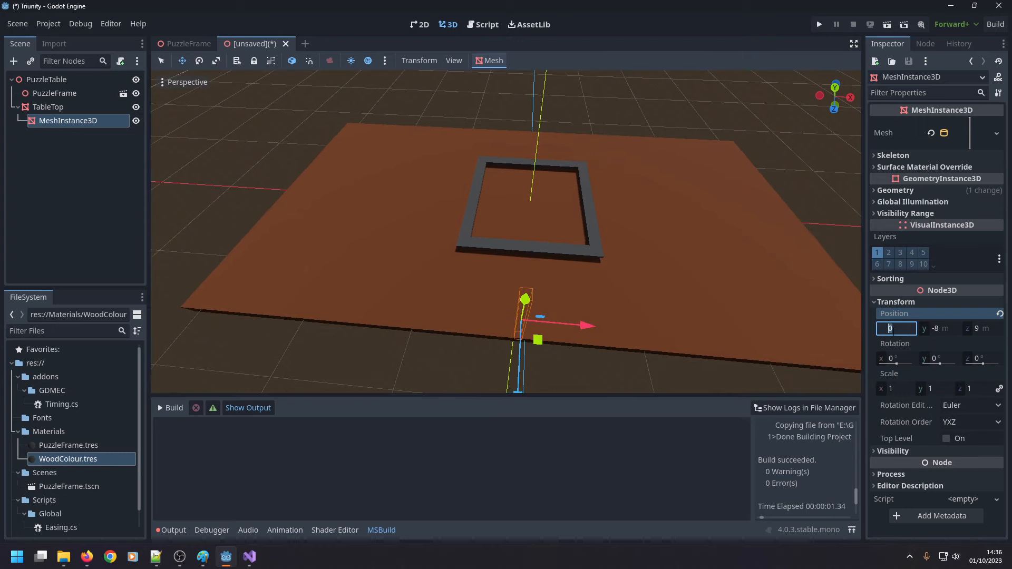
type("-10")
key("Return")
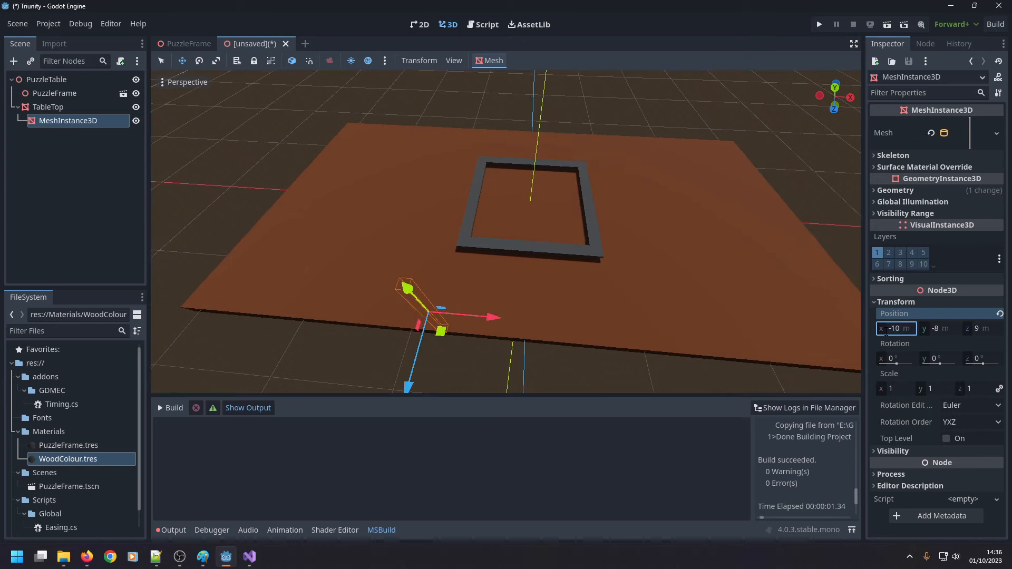
left_click(887, 331)
type("-20")
key("Return")
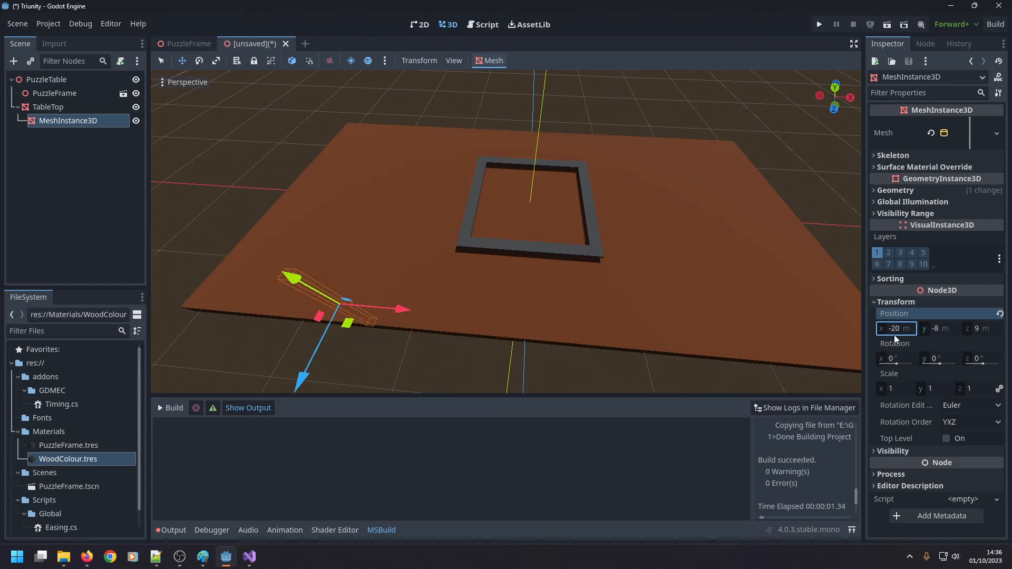
Examine the cylinder's placement relative to the table top's corner in the orthogonal top view.
middle_click_drag(447, 235, 463, 273)
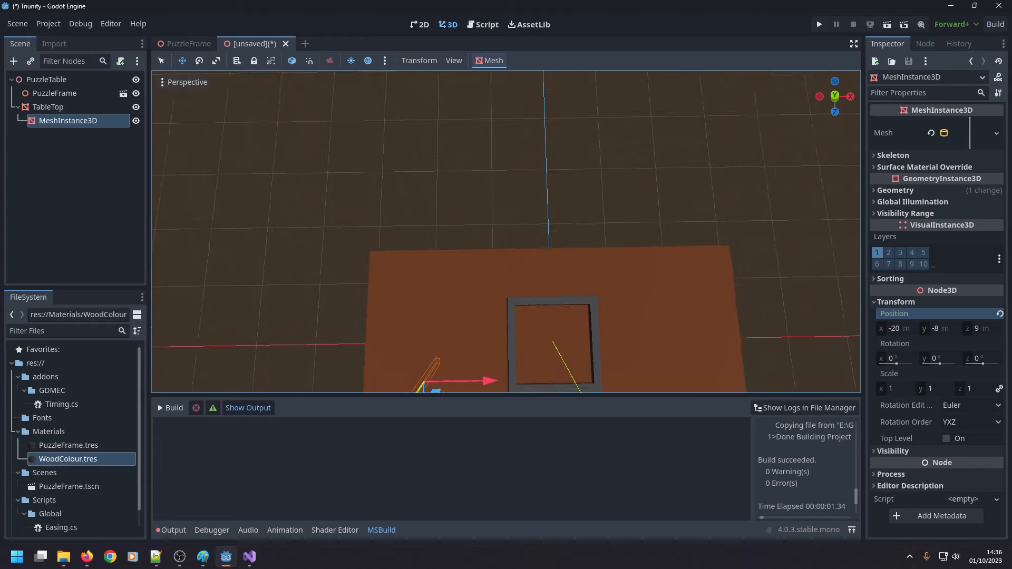
left_click(835, 96)
scroll(498, 293, "up", 10)
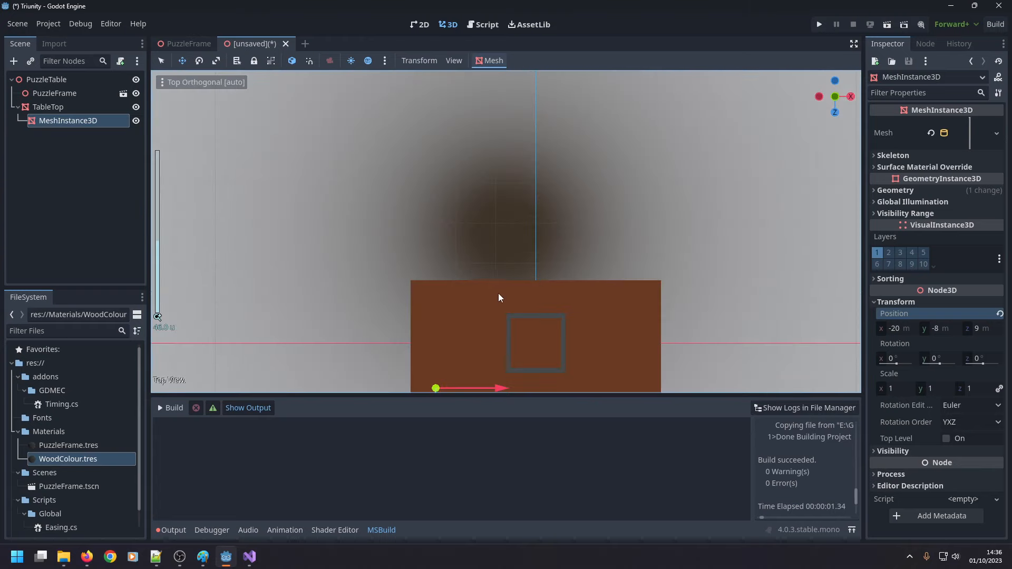
left_click(836, 96)
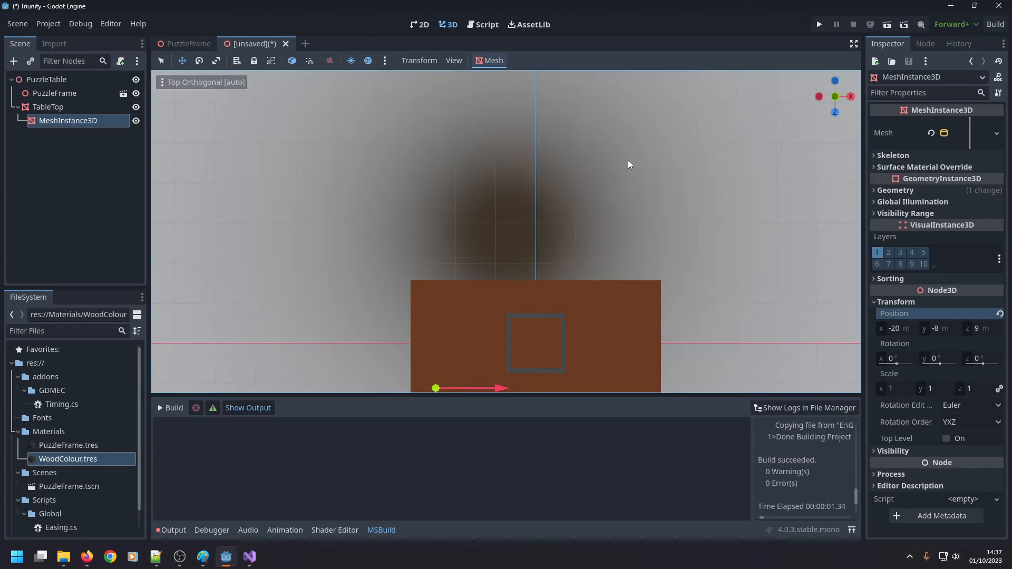
middle_click_drag(553, 233, 662, 333, "shift")
scroll(598, 207, "up", 8)
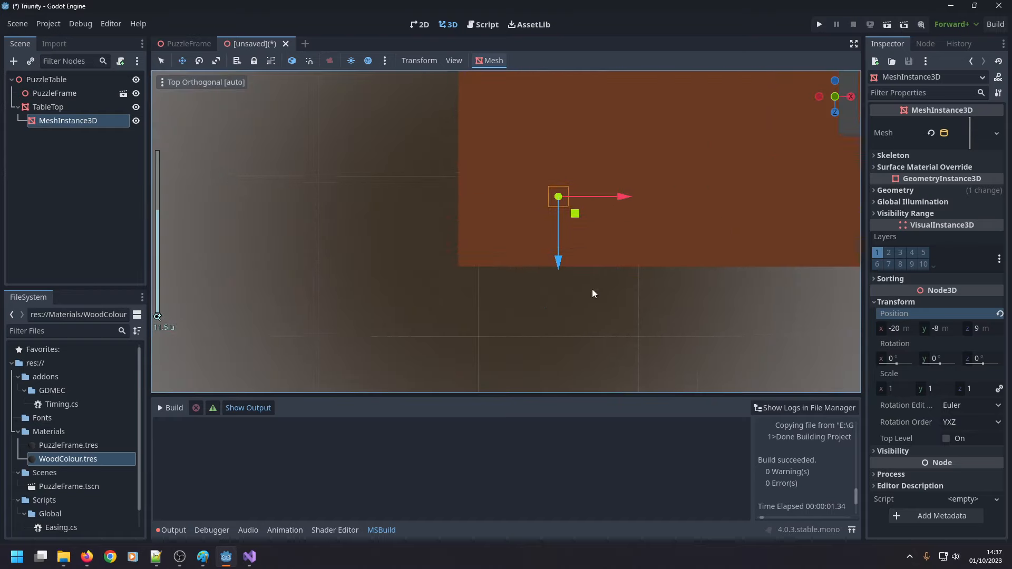
middle_click_drag(592, 293, 528, 361, "shift")
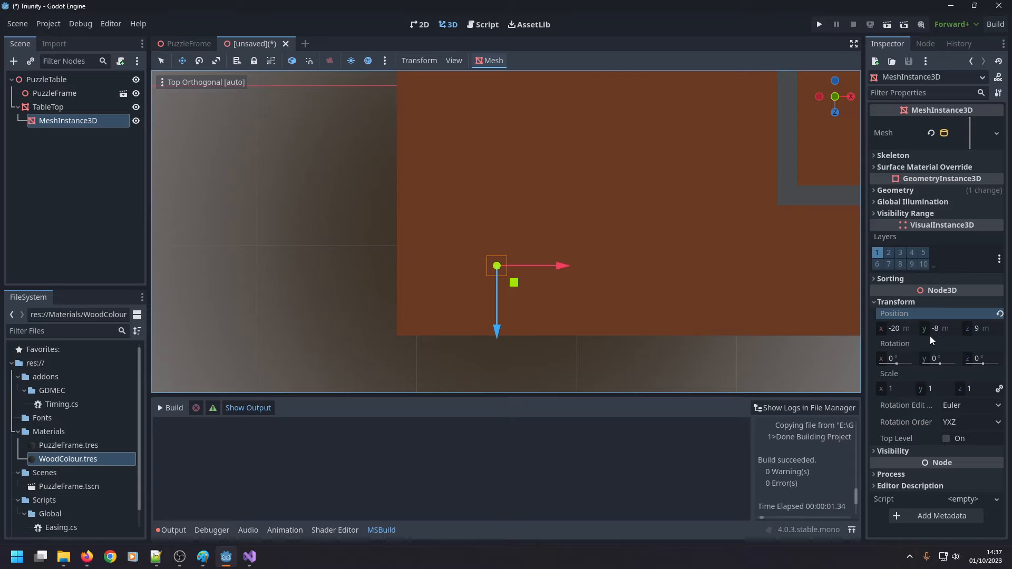
Move the cylinder closer to the table top's corner by setting its position to x -22 m and z 10 m.
left_click(896, 328)
type("-22")
key("Return")
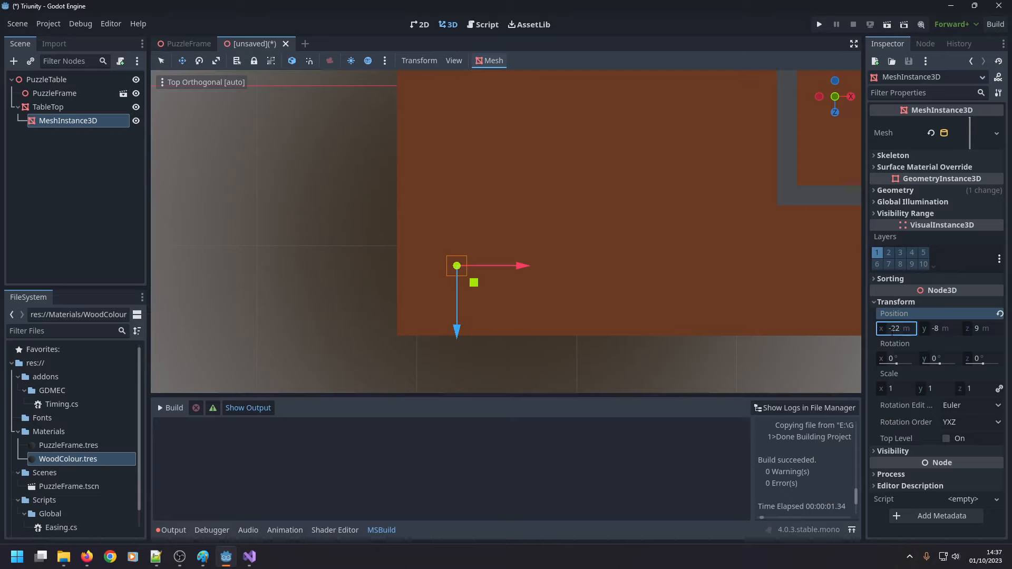
left_click(977, 328)
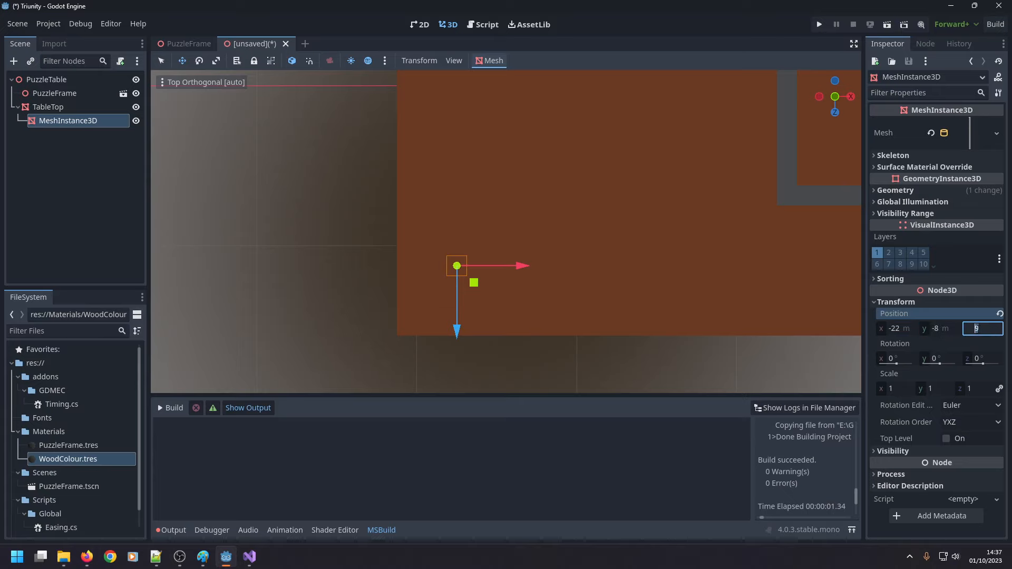
type("10")
key("Return")
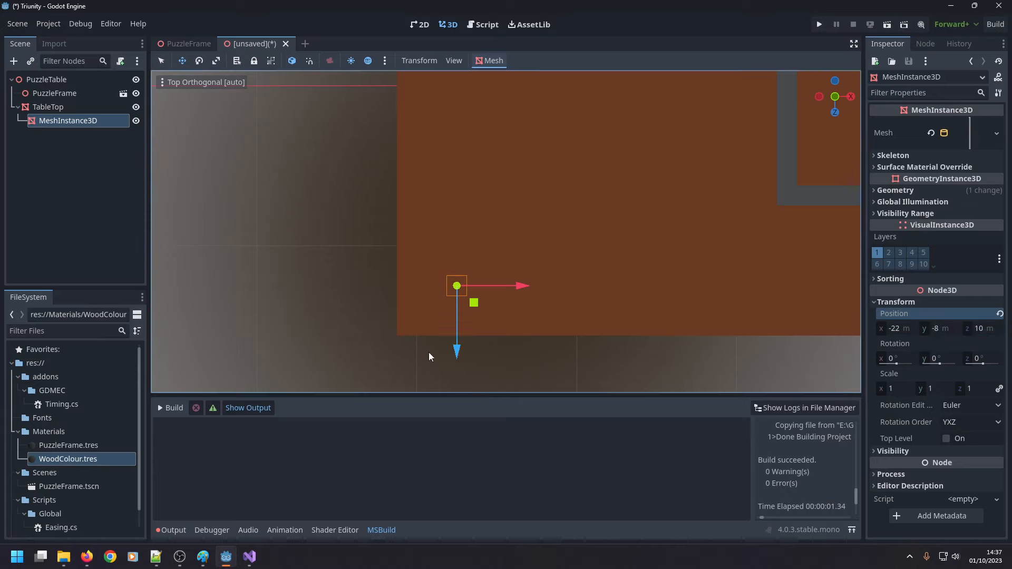
left_click(59, 109)
left_click(463, 233)
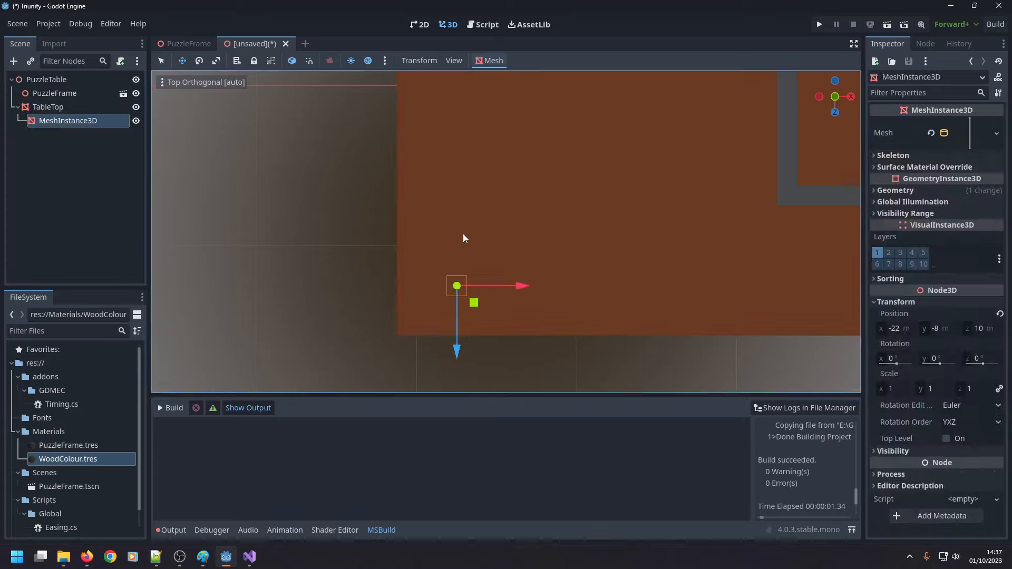
Taper the cylinder mesh by setting its top radius to 1 m.
left_click(972, 135)
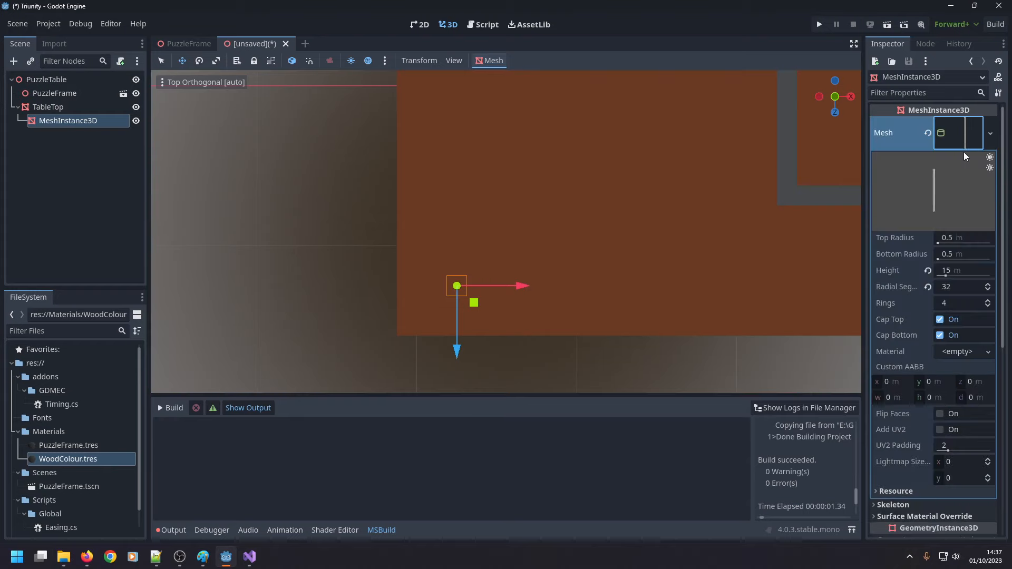
left_click(949, 239)
type("1")
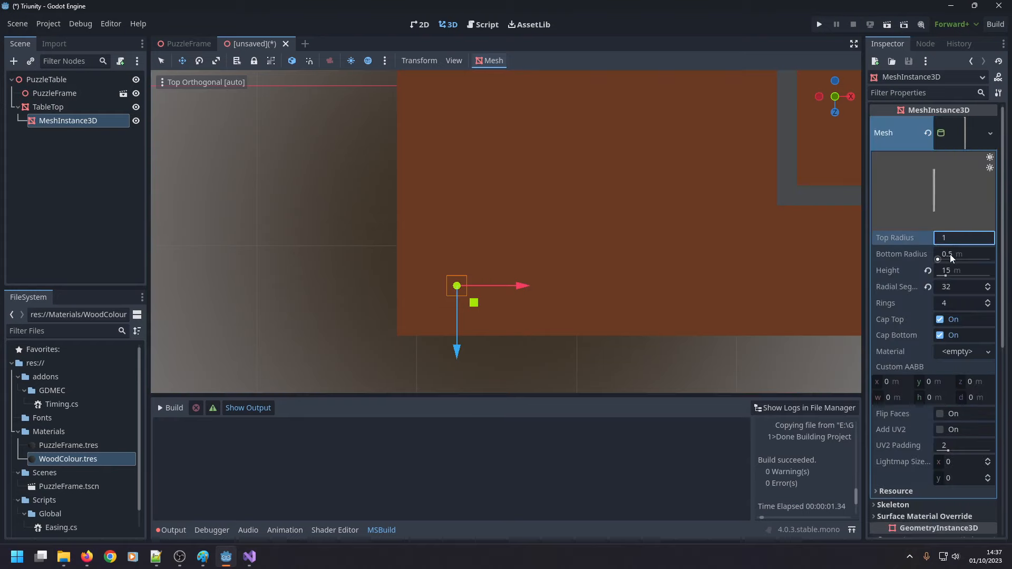
left_click(949, 255)
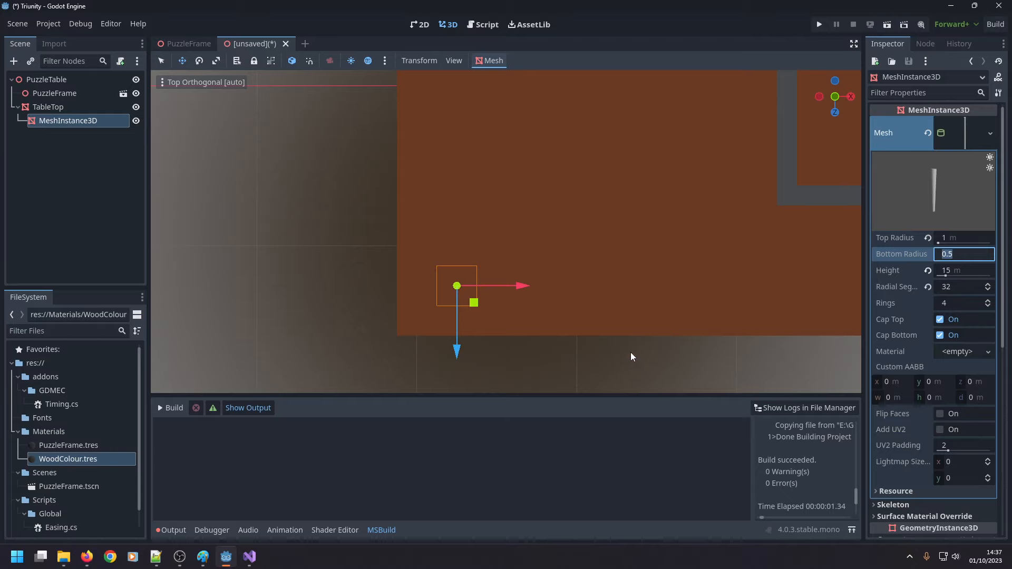
Examine the tapered leg's shape and its placement under the table top in perspective view.
middle_click_drag(631, 357, 626, 195, "shift")
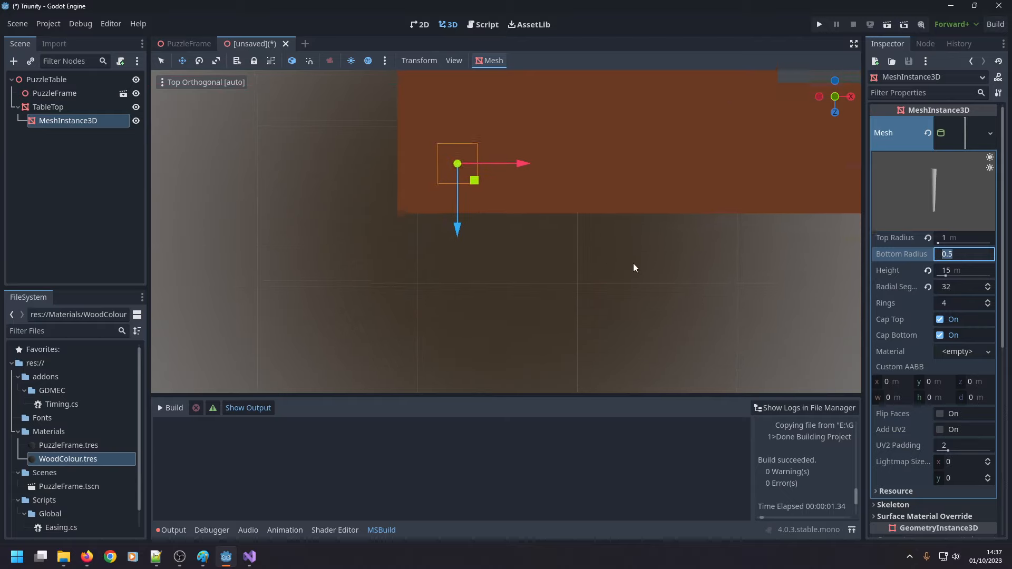
middle_click_drag(634, 263, 640, 304, "shift")
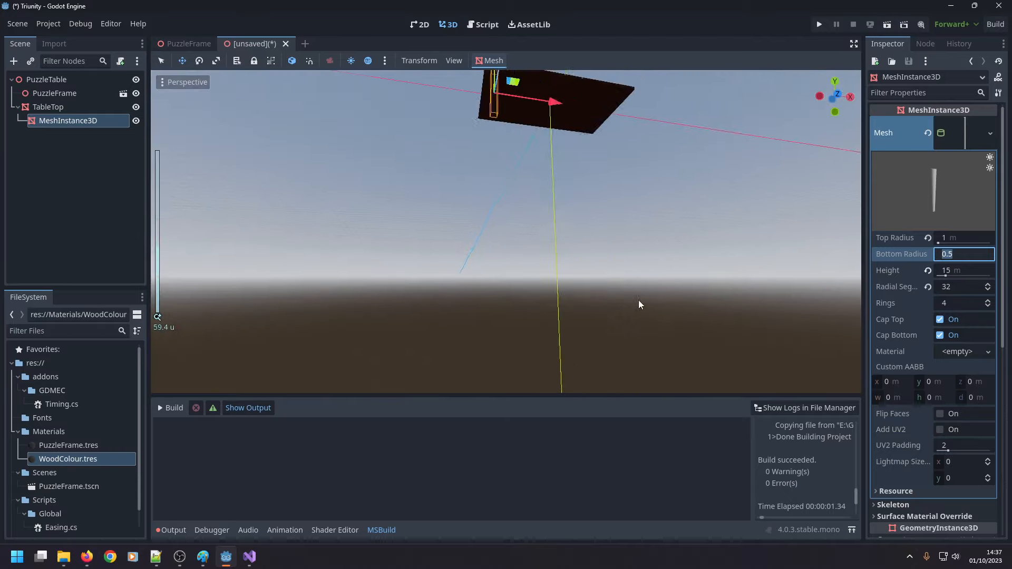
double_click(83, 121)
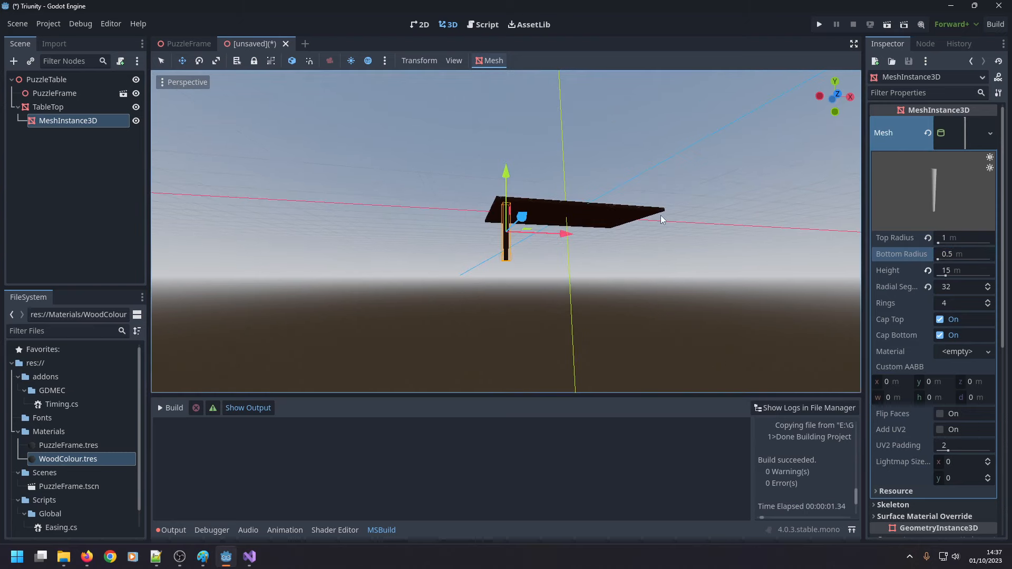
scroll(660, 217, "up", 14)
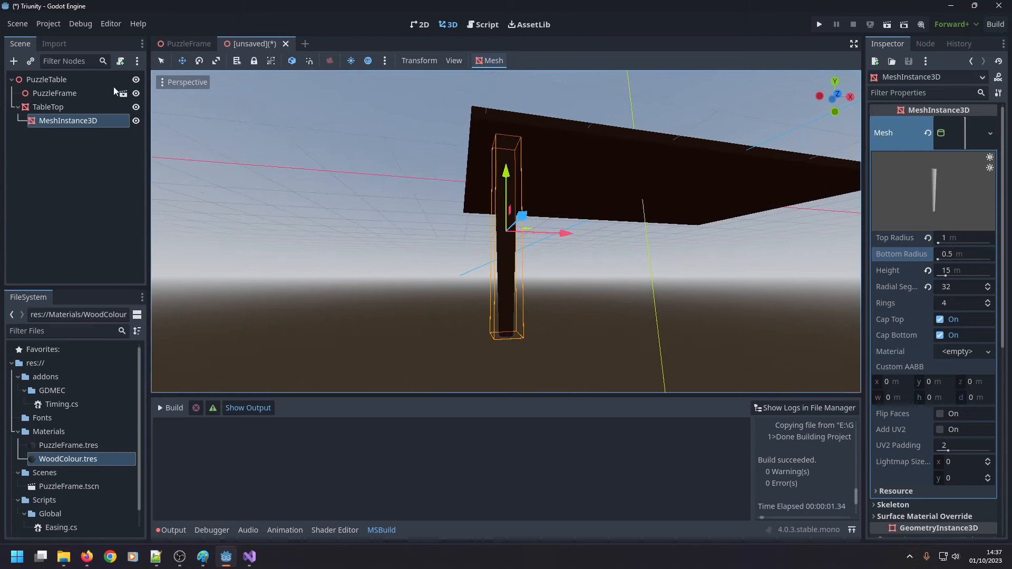
left_click(162, 61)
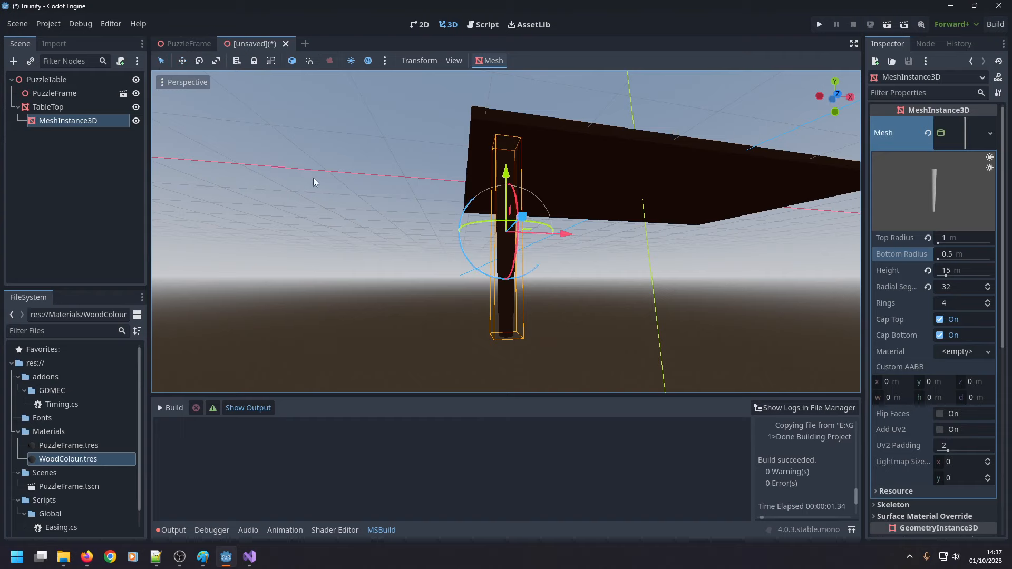
middle_click_drag(313, 178, 396, 273)
left_click(397, 273)
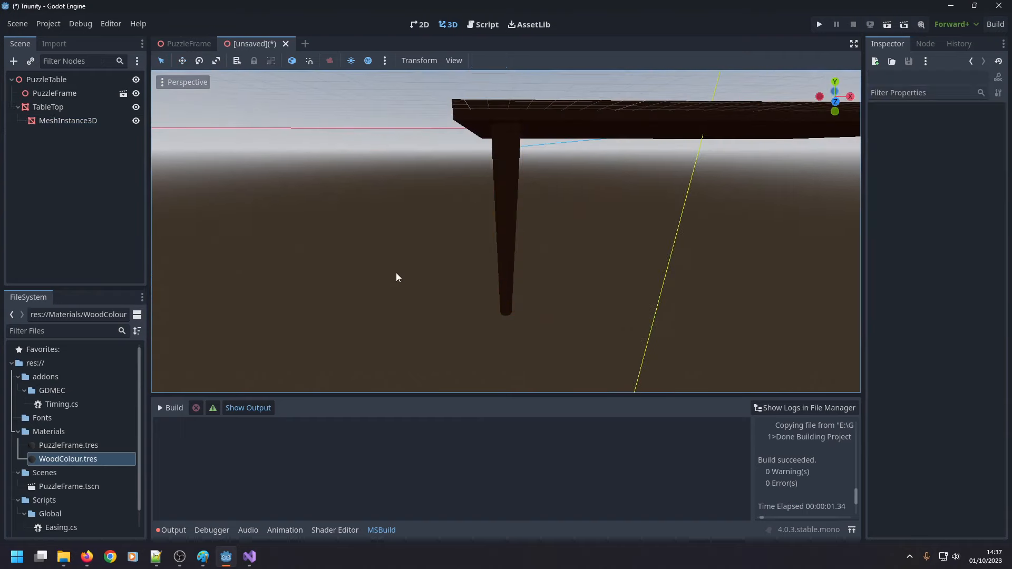
scroll(421, 268, "down", 3)
scroll(506, 264, "up", 3)
Rename the cylinder's MeshInstance3D node to TableLeg.
left_click(504, 223)
left_click(66, 121)
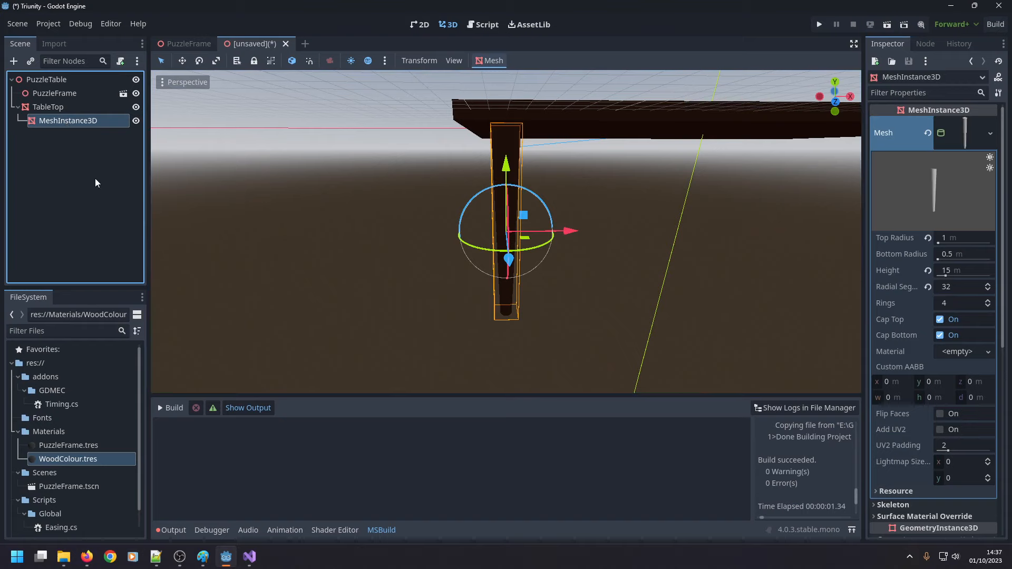
key("F2")
type("TableLeg")
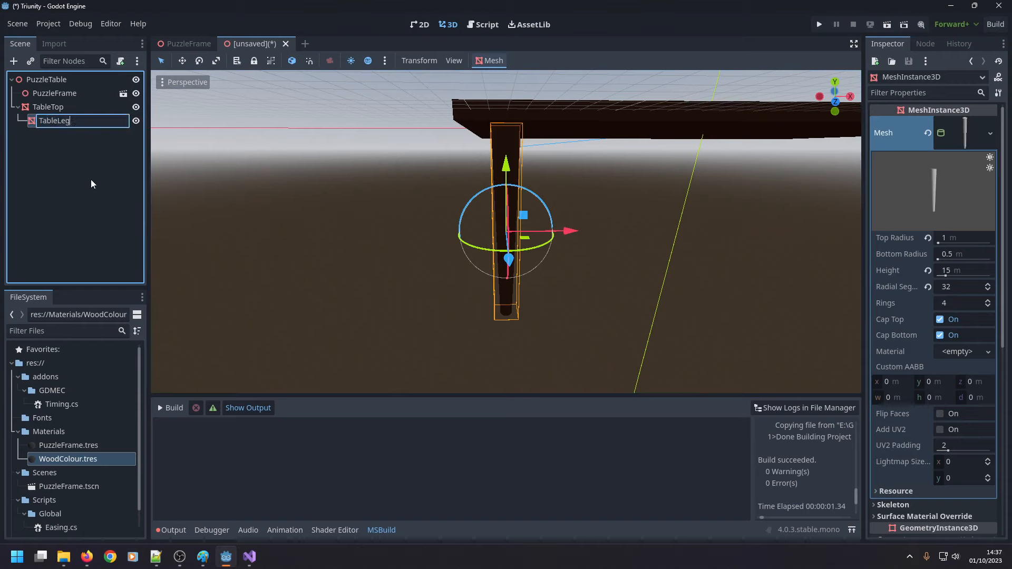
key("Return")
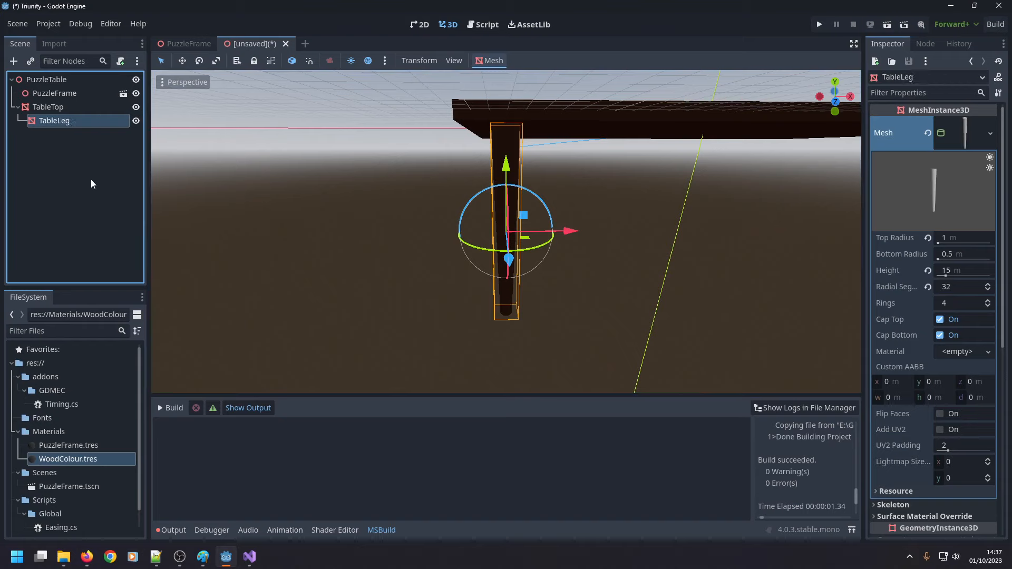
Duplicate the TableLeg node three times and rename the original to TableLeg1.
key("ctrl+d")
key("ctrl+d")
key("ctrl+d")
left_click(78, 120)
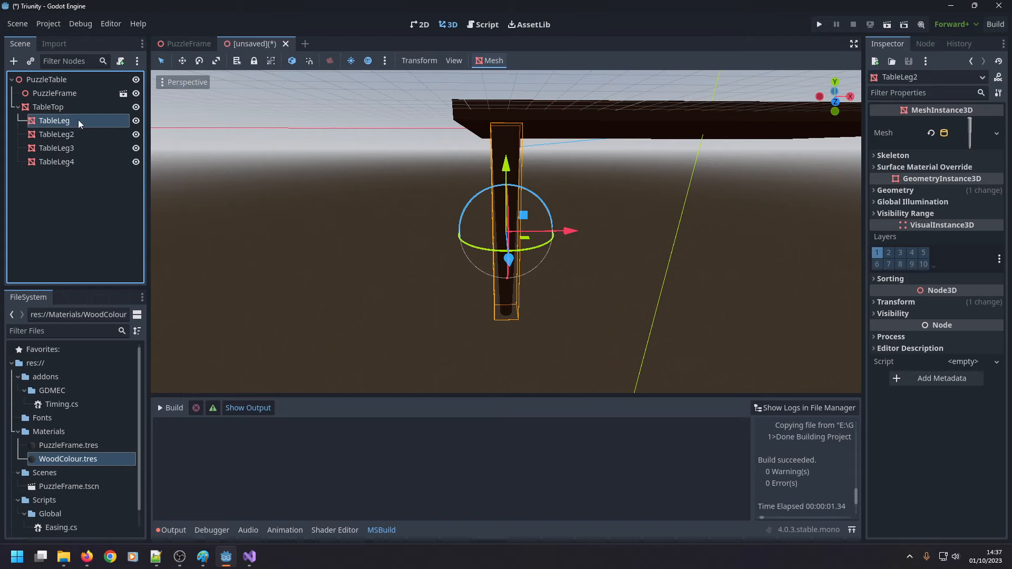
key("F2")
key("End")
type("1")
Move TableLeg2 to the opposite end of the table by setting its x position to 22 m.
left_click(80, 135)
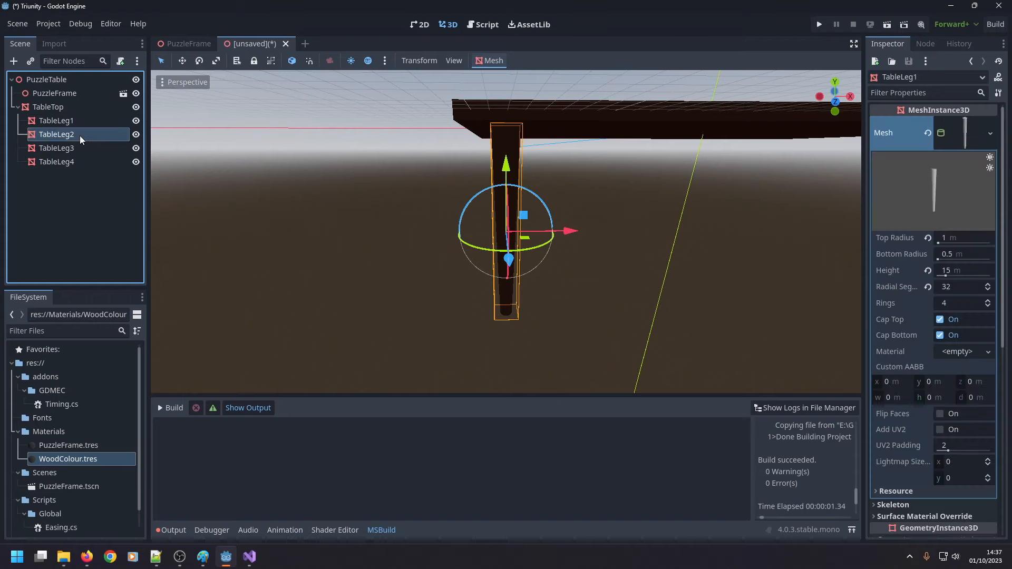
scroll(640, 262, "down", 3)
middle_click_drag(641, 262, 694, 219)
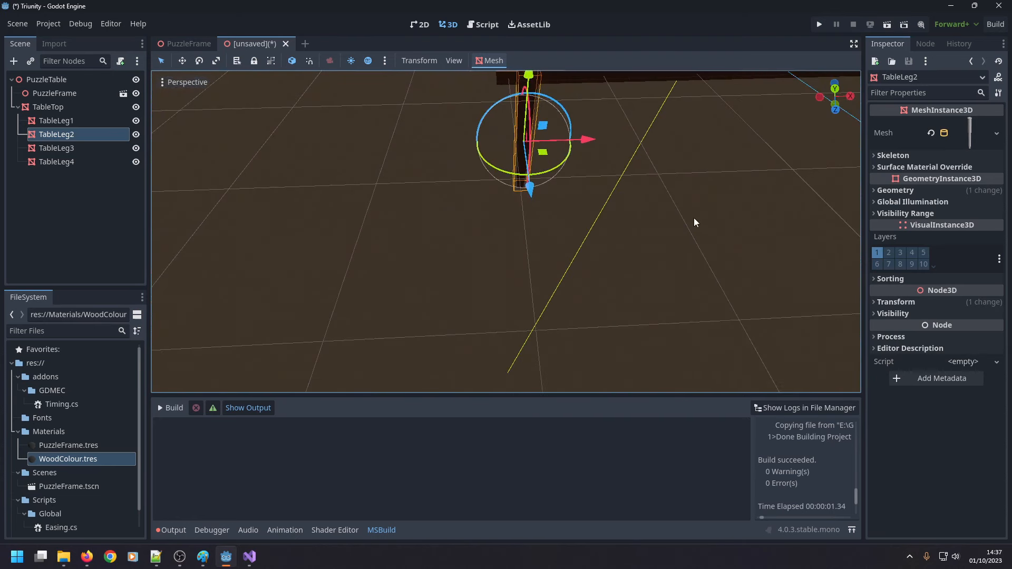
left_click(876, 302)
left_click(891, 328)
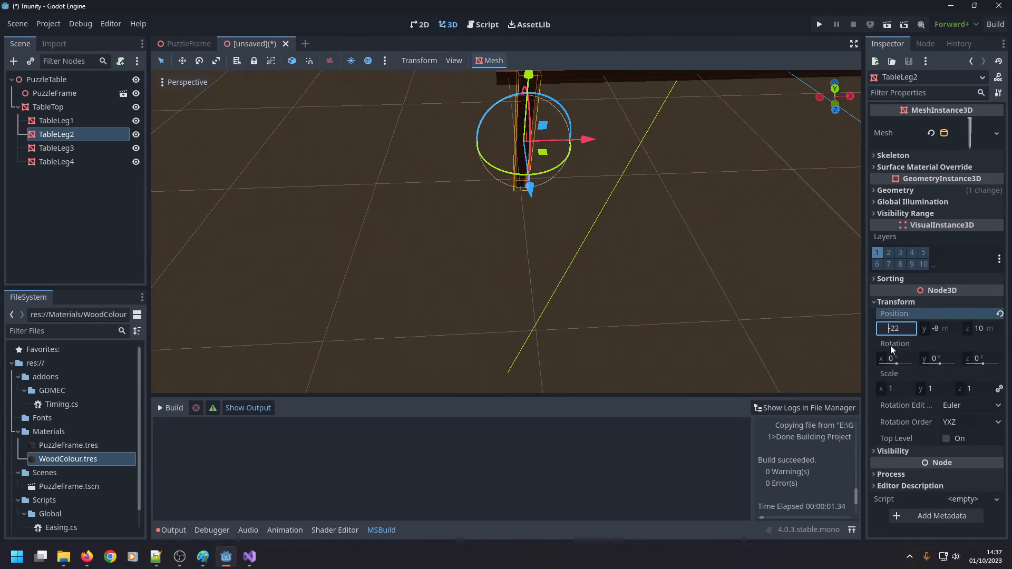
type("22")
key("Return")
Try a y position of 8 m for TableLeg3.
left_click(57, 148)
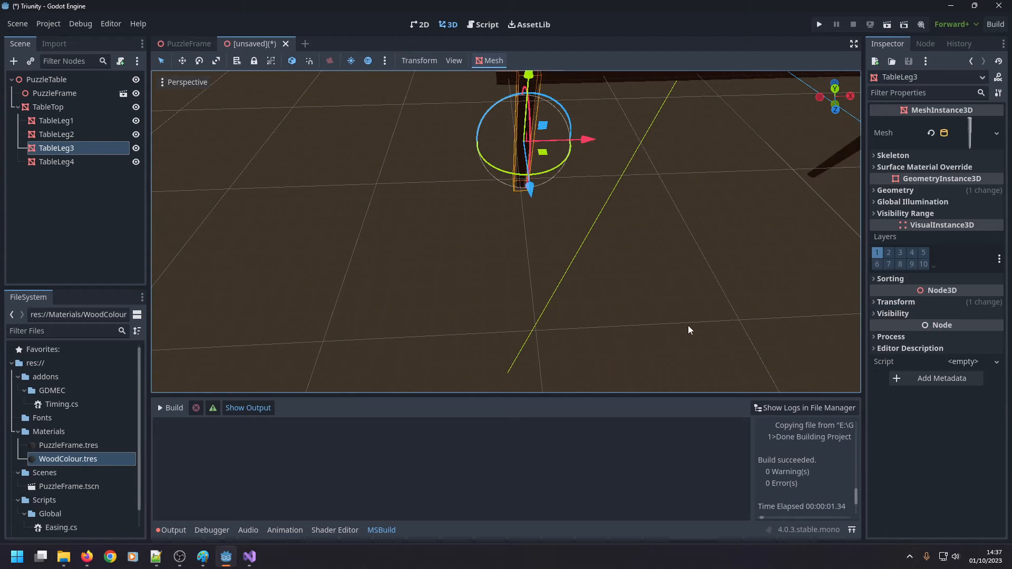
left_click(906, 302)
left_click(935, 328)
type("8")
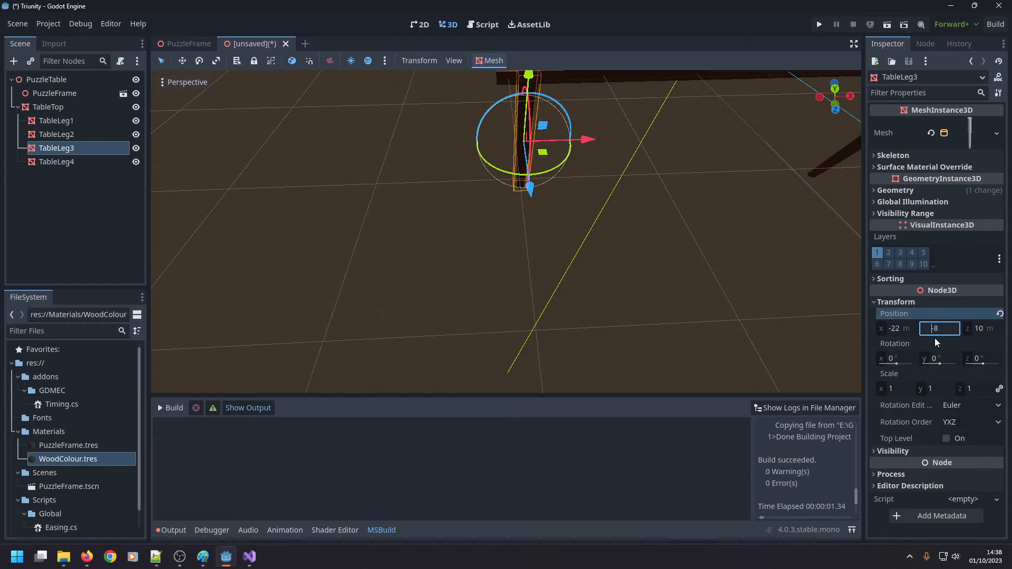
key("Return")
Set TableLeg4's position to x 22 m and y 8 m.
left_click(32, 164)
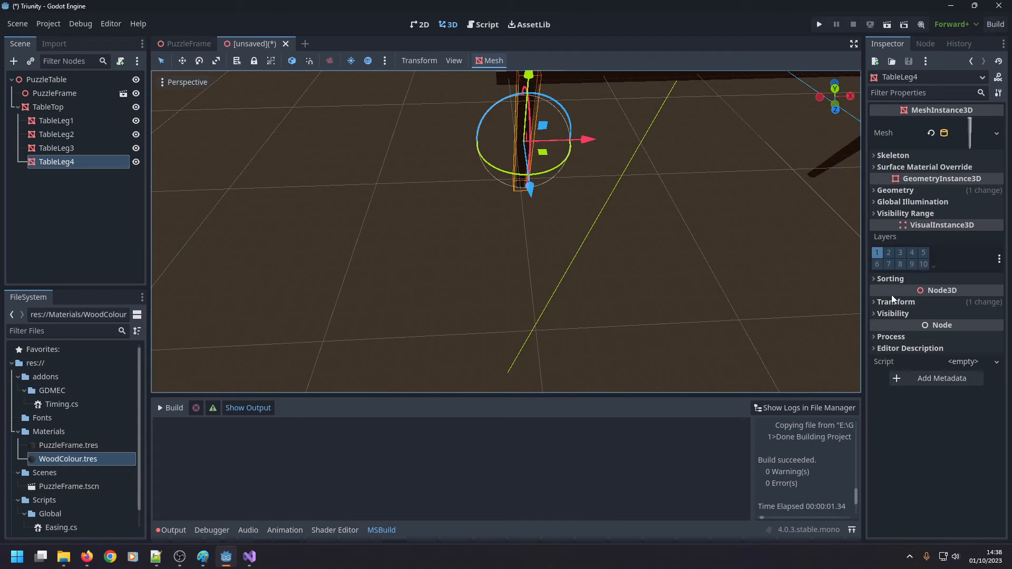
left_click(874, 302)
left_click(894, 328)
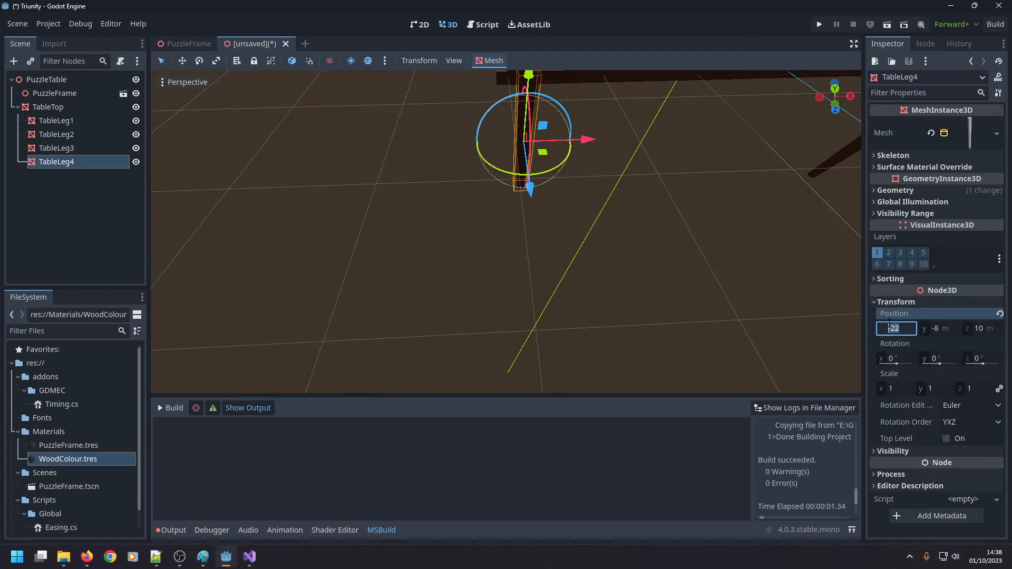
left_click(932, 329)
type("8")
key("Return")
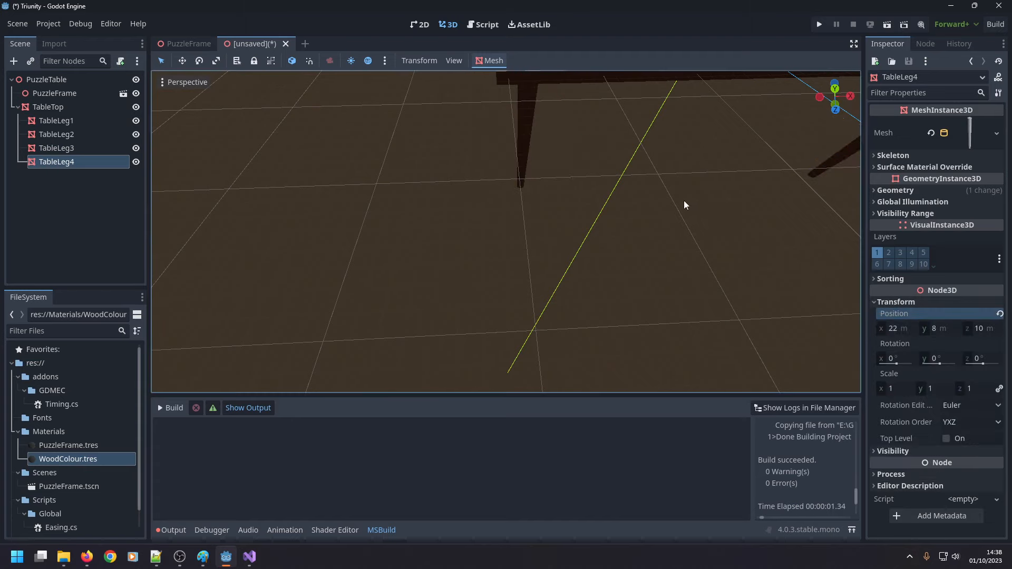
Select TableLeg3 and TableLeg4 together and set their positions to y -8 m and z -10 m.
double_click(75, 106)
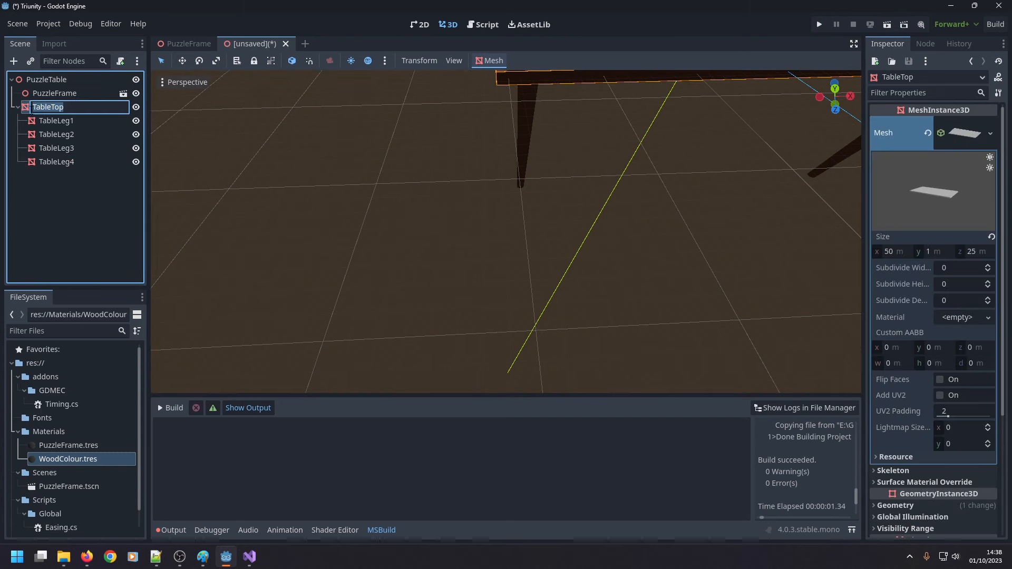
key("Escape")
key("f")
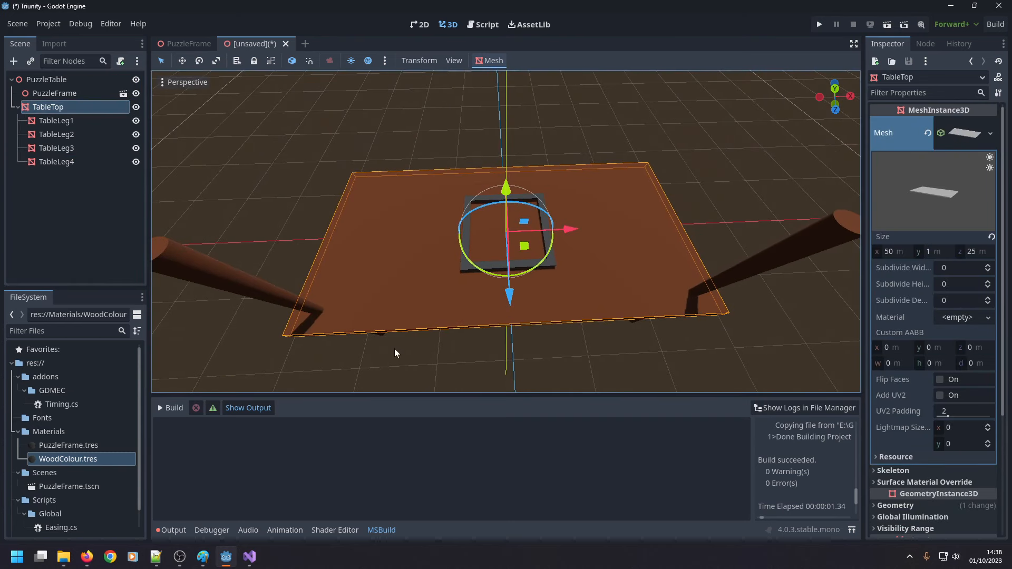
left_click(360, 354)
left_click(256, 277)
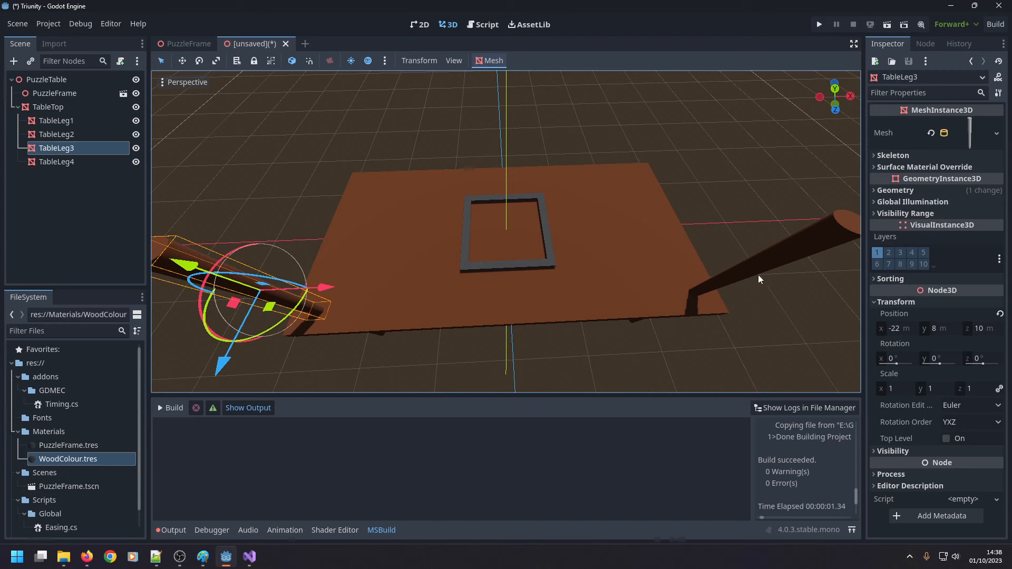
left_click(776, 258, "shift")
left_click(899, 302)
left_click(934, 329)
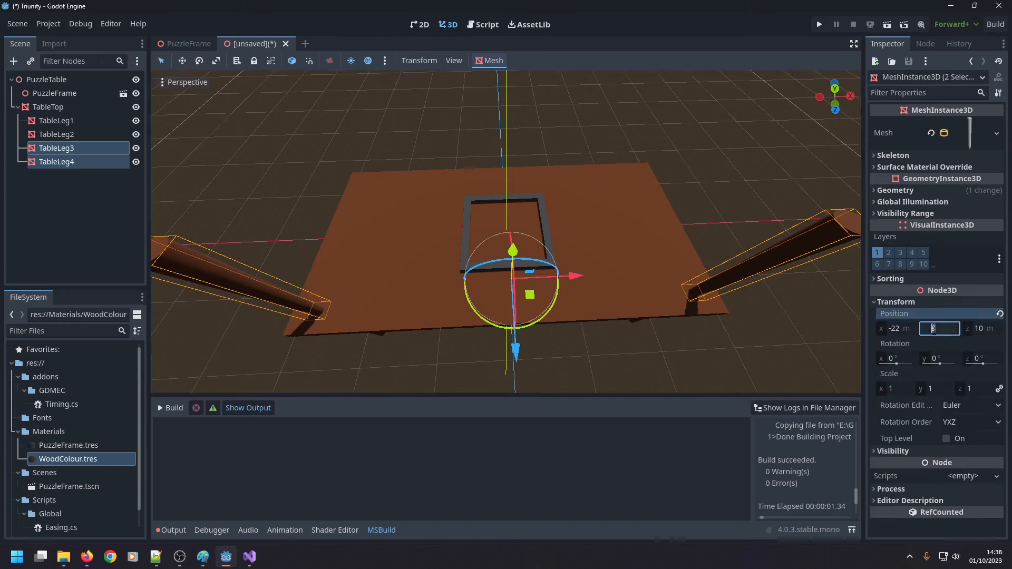
type("-")
key("Tab")
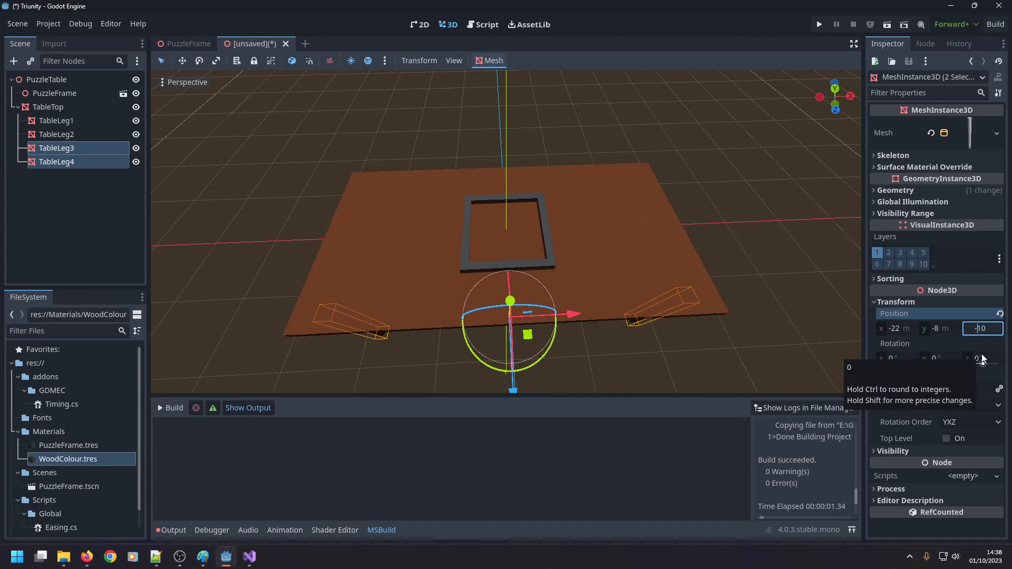
type("-")
key("Return")
Examine the table from several angles to check the placement of all four legs.
left_click(596, 361)
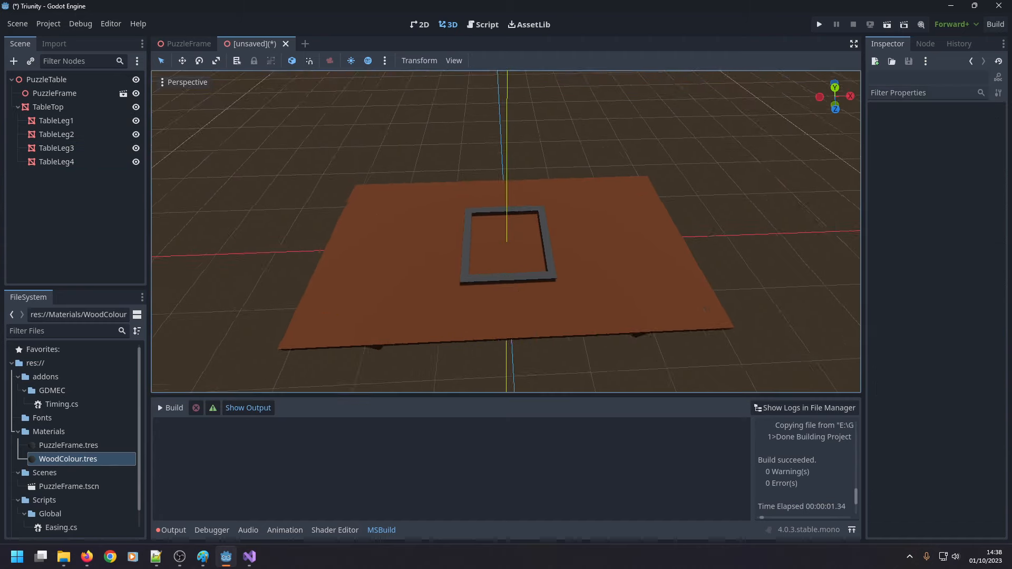
right_click_drag(596, 360, 572, 227)
key("w")
key("s")
key("w")
scroll(539, 380, "down", 10)
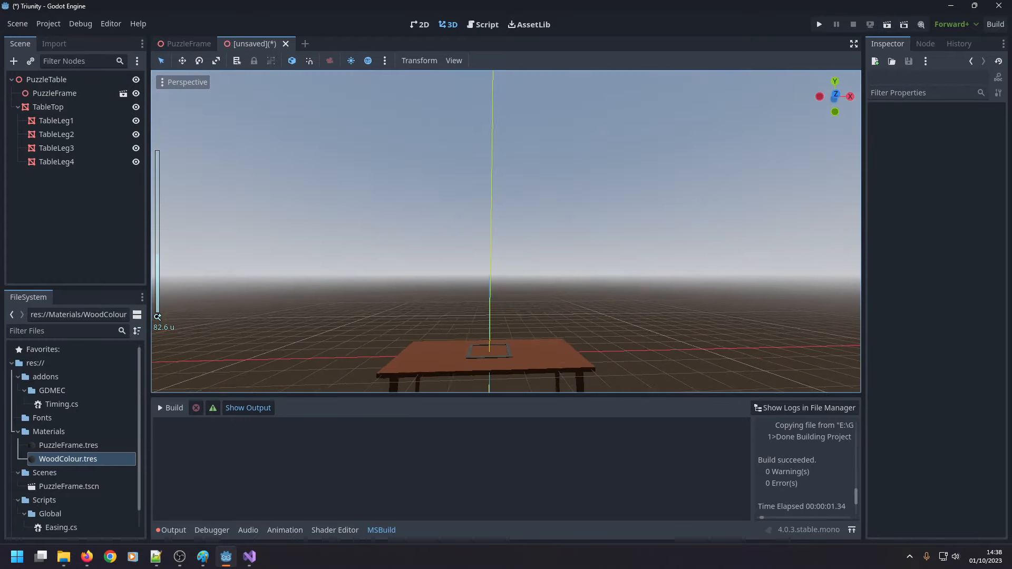
key("w")
right_click_drag(539, 264, 573, 284)
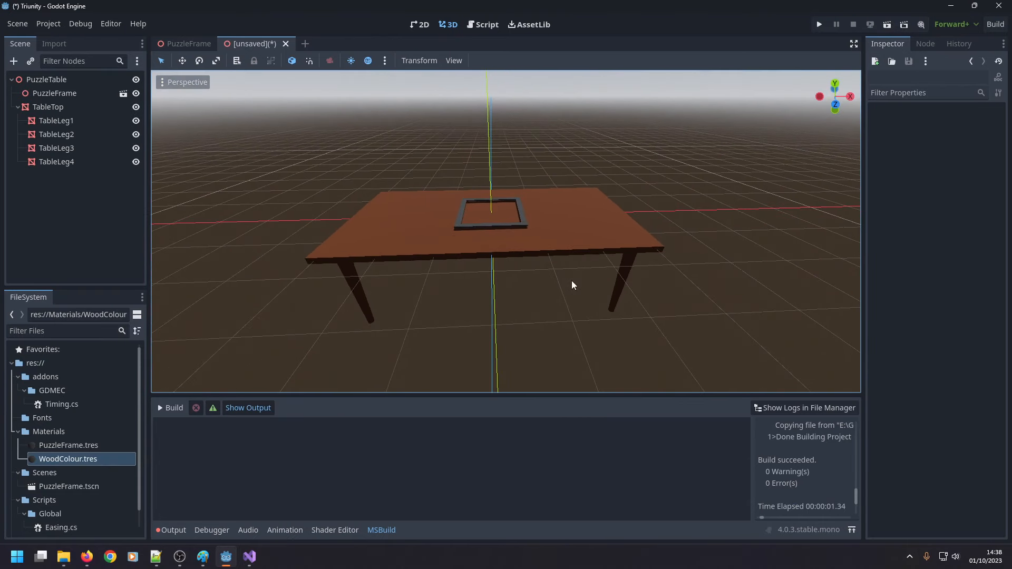
Try 4 radial segments for TableLeg2's cylinder mesh and inspect the leg's shape from several angles.
left_click(623, 271)
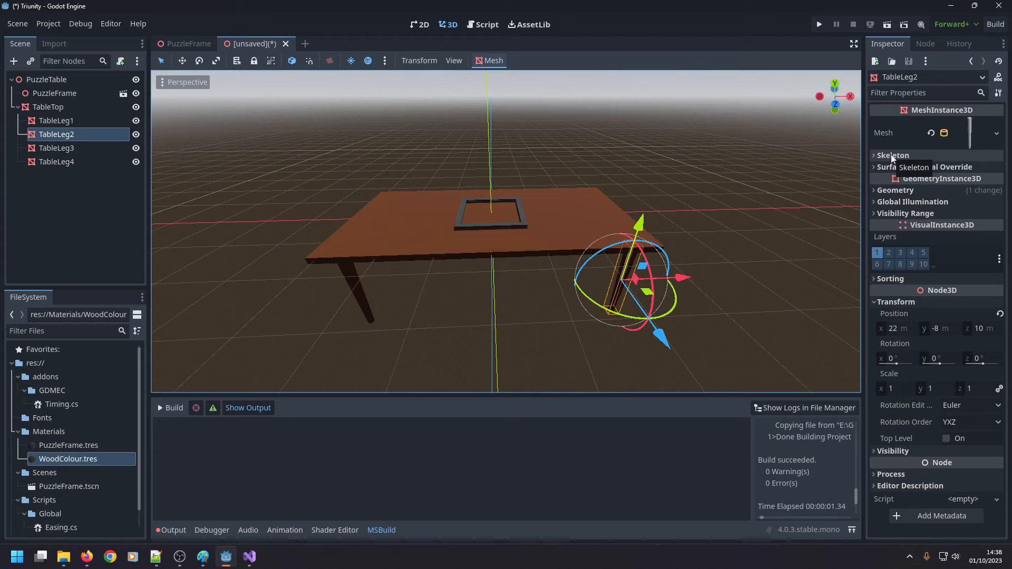
left_click(970, 135)
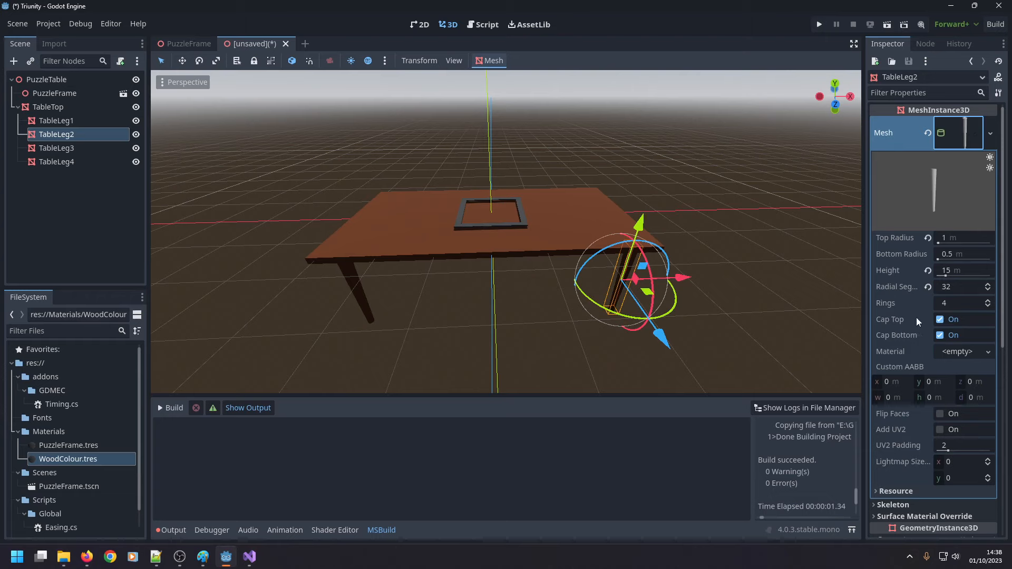
left_click(945, 288)
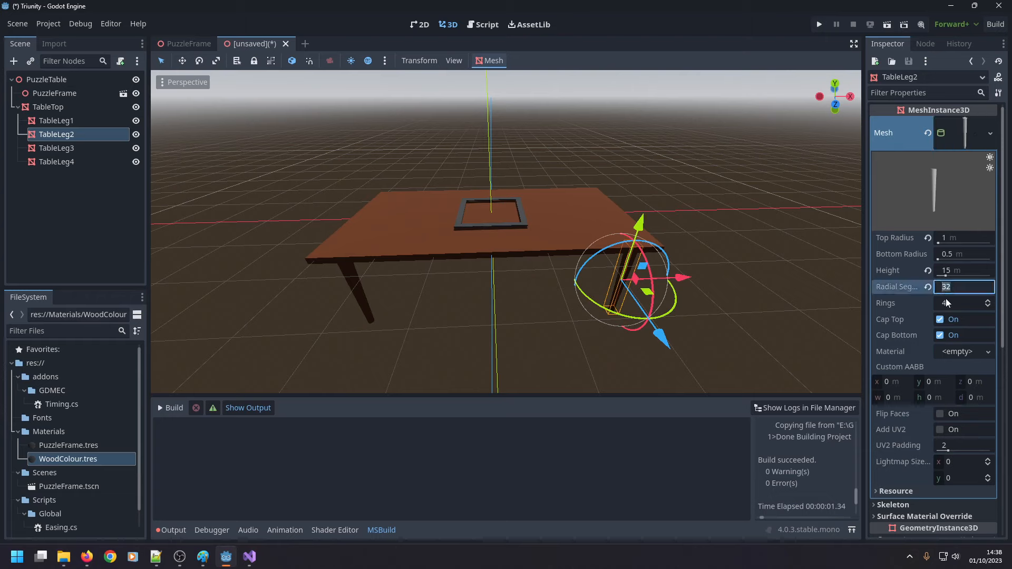
type("4")
key("Return")
scroll(403, 311, "up", 5)
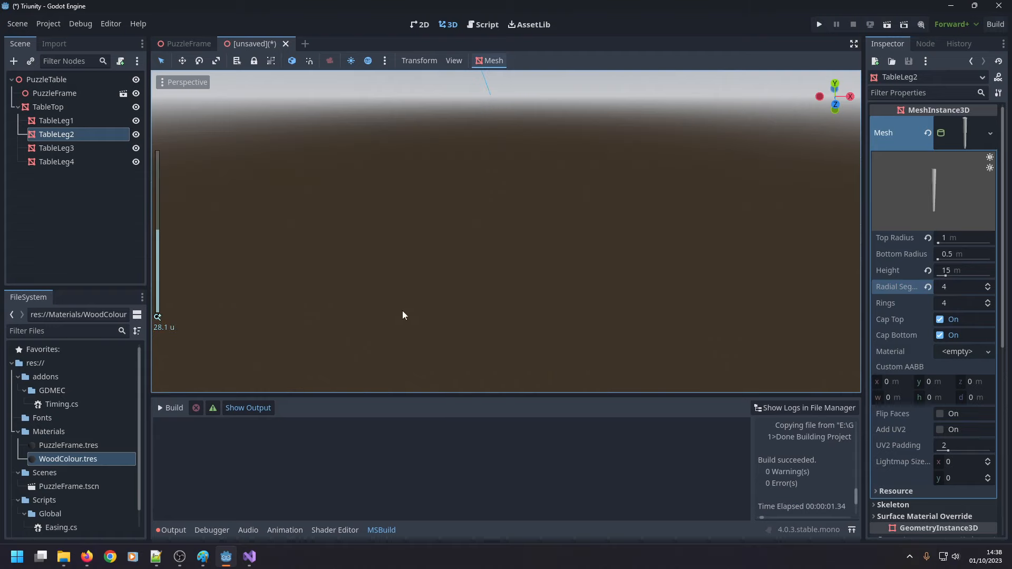
scroll(403, 316, "down", 5)
middle_click_drag(356, 308, 381, 83)
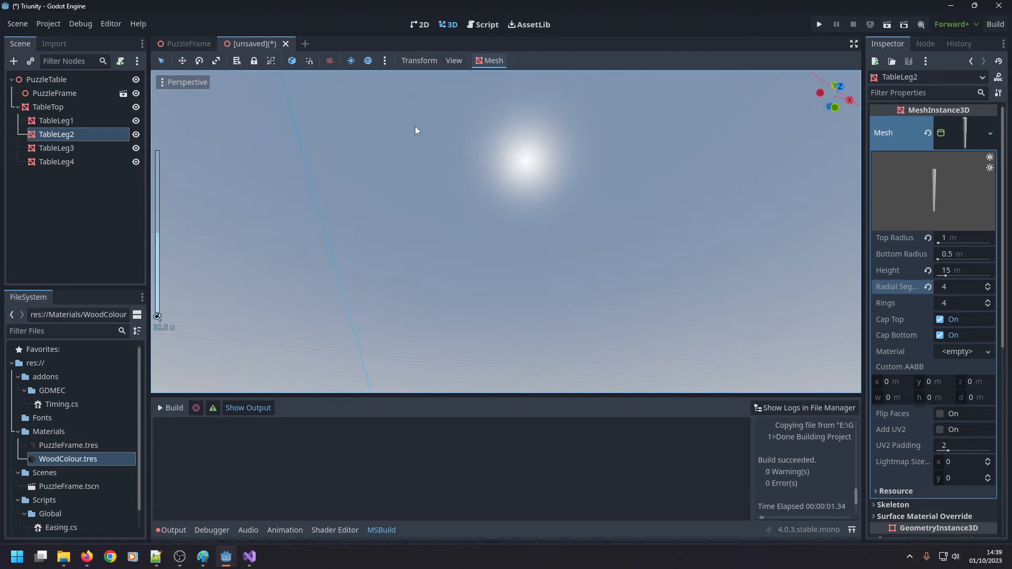
scroll(419, 135, "down", 2)
middle_click_drag(415, 125, 539, 240)
scroll(478, 215, "up", 15)
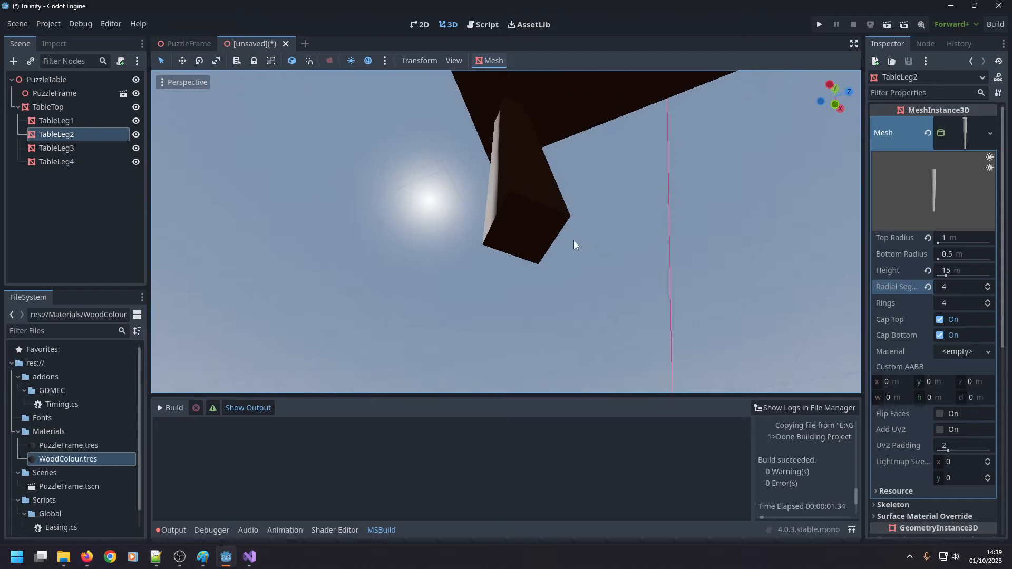
middle_click_drag(575, 245, 163, 375)
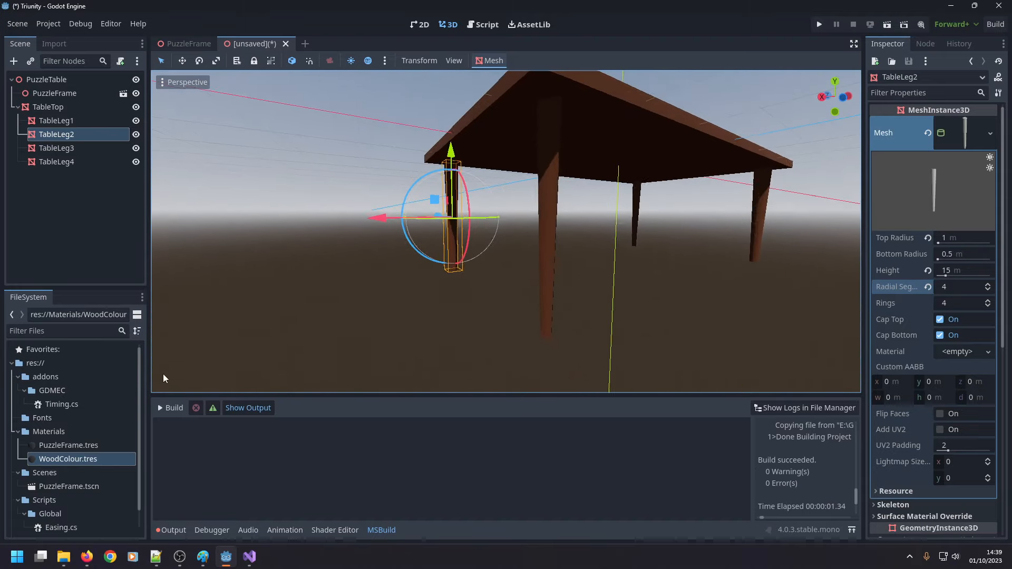
Undo the radial segments change on TableLeg2's mesh and look over the table.
key("ctrl+z")
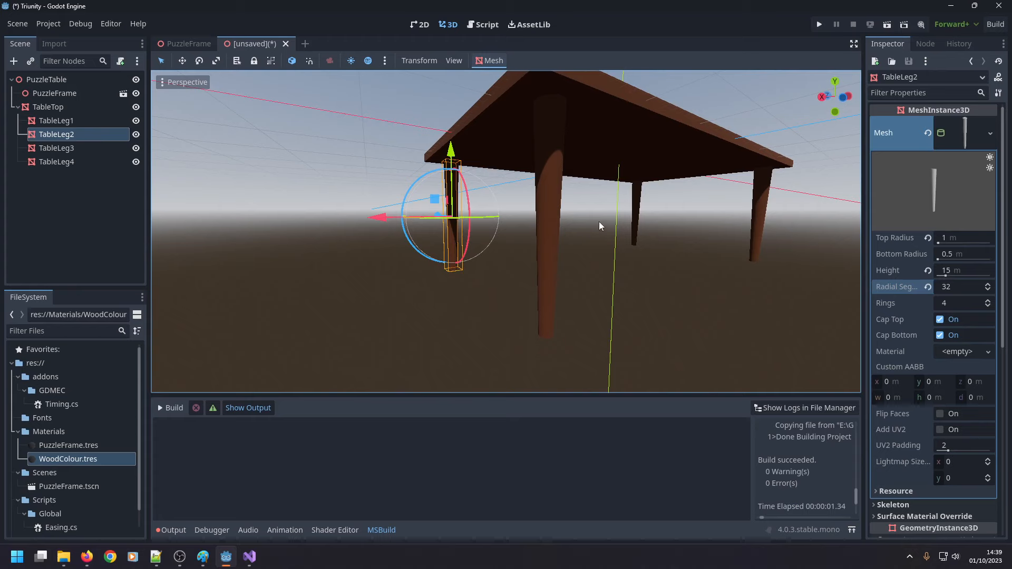
middle_click_drag(599, 222, 589, 251)
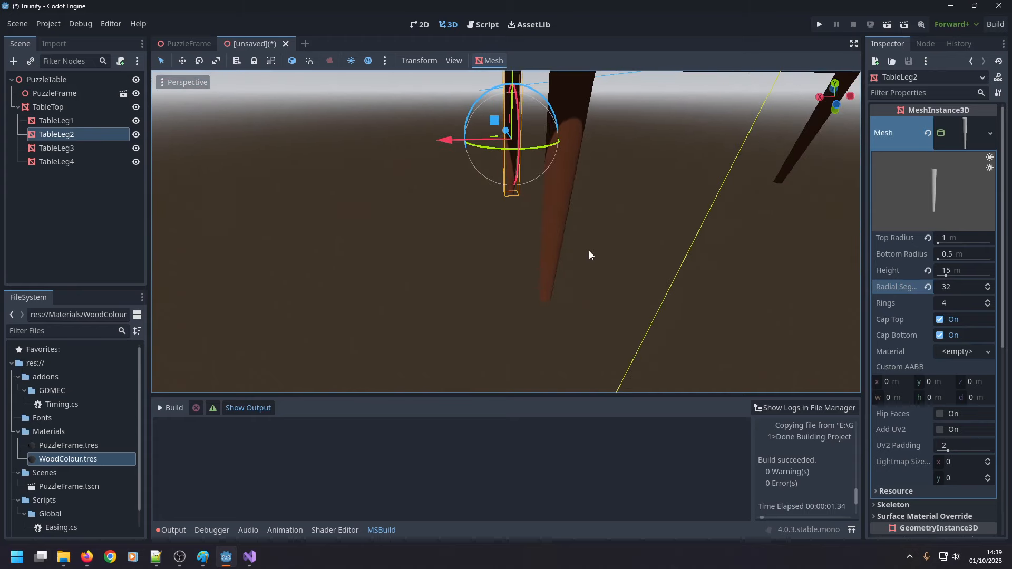
left_click(990, 133)
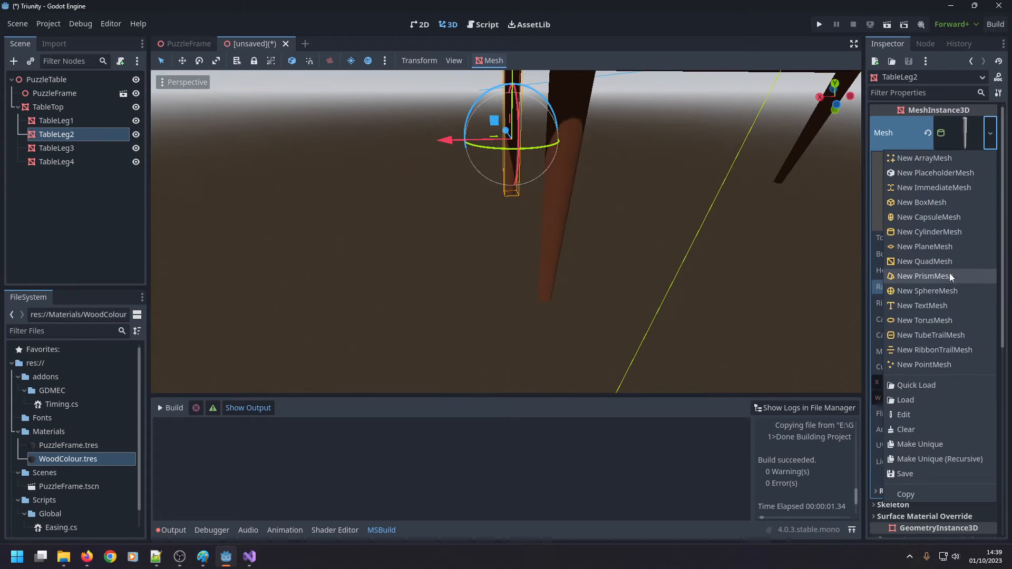
left_click(725, 30)
scroll(579, 261, "down", 6)
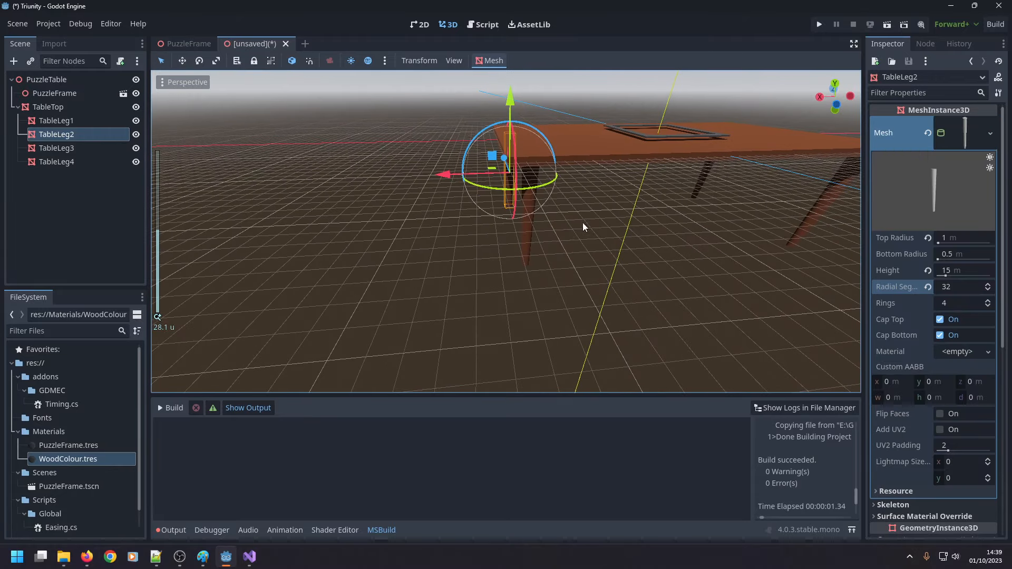
middle_click_drag(576, 220, 430, 289)
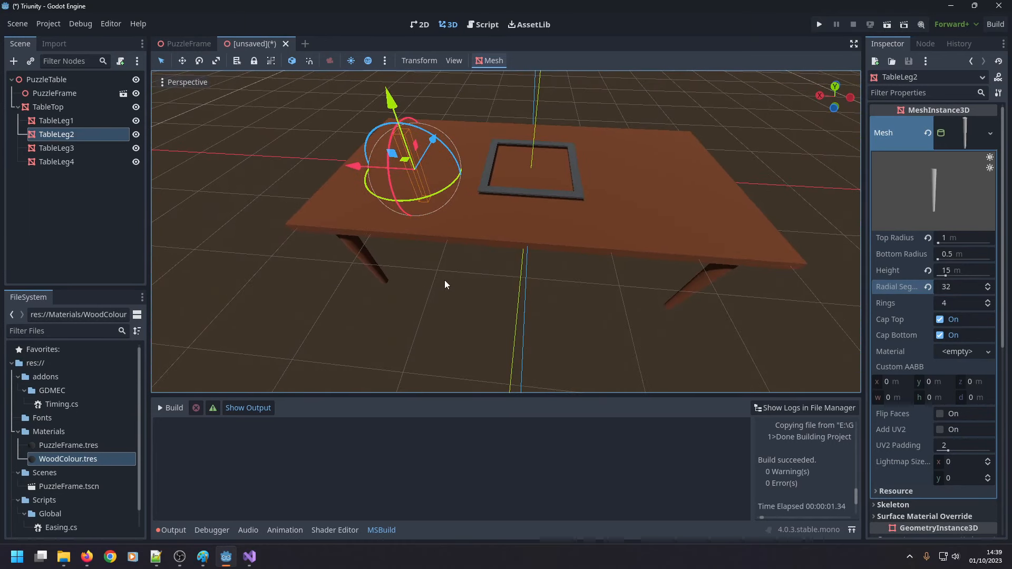
Delete the PuzzleFrame node from the PuzzleTable scene.
left_click(67, 93)
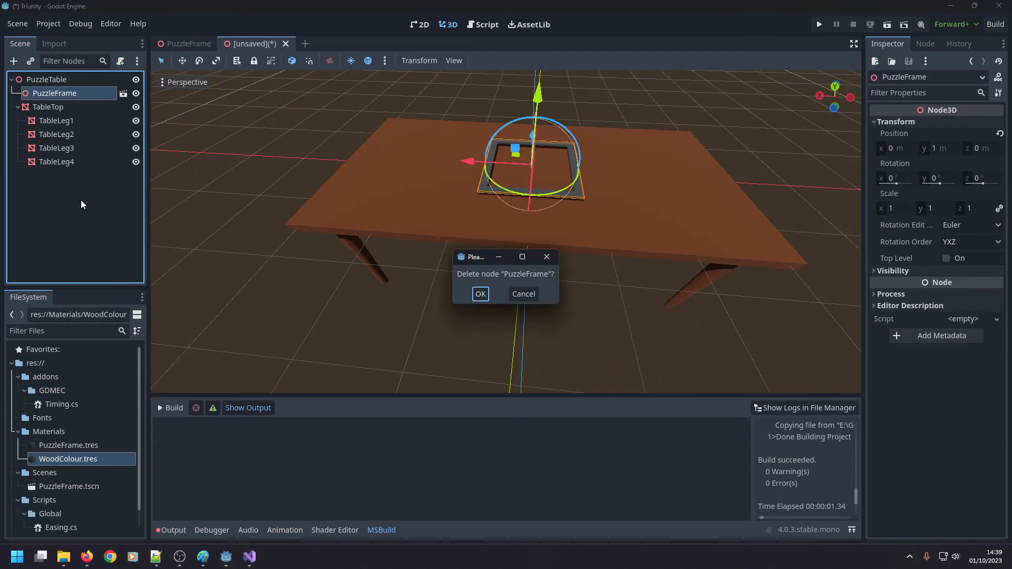
key("Return")
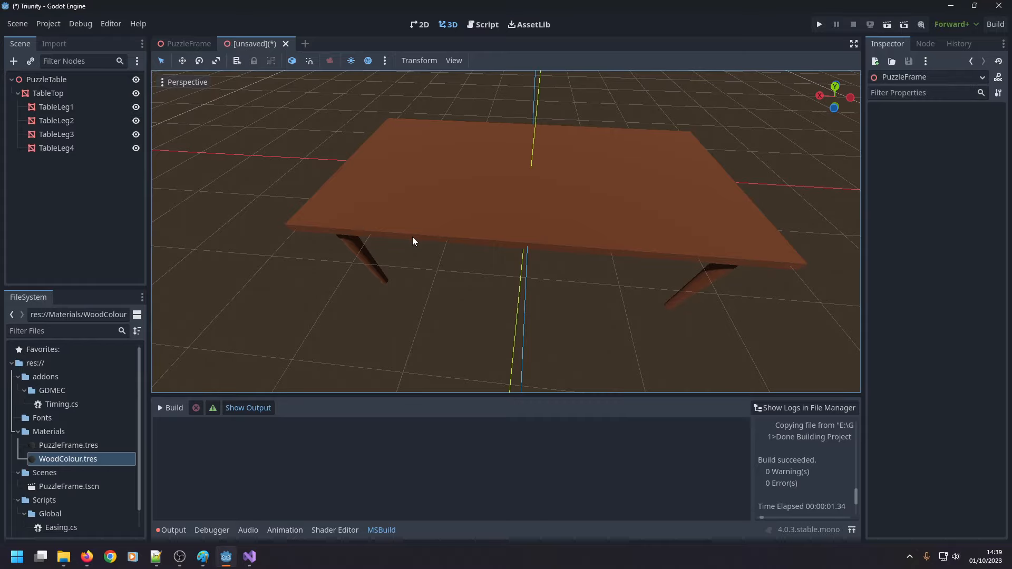
middle_click_drag(414, 238, 416, 205)
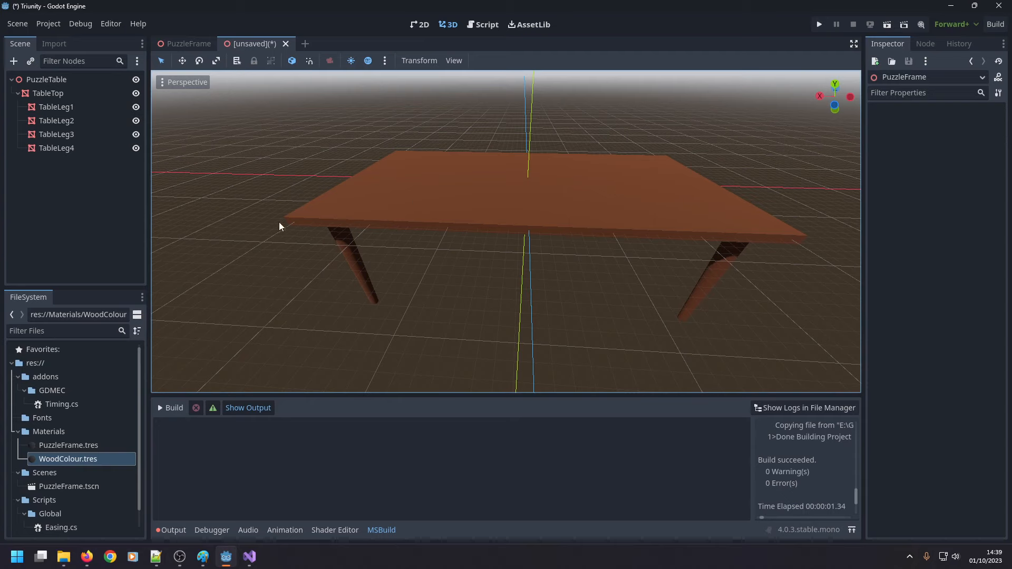
Save the table scene as PuzzleTable.tscn in the Scenes folder.
left_click(17, 24)
left_click(26, 134)
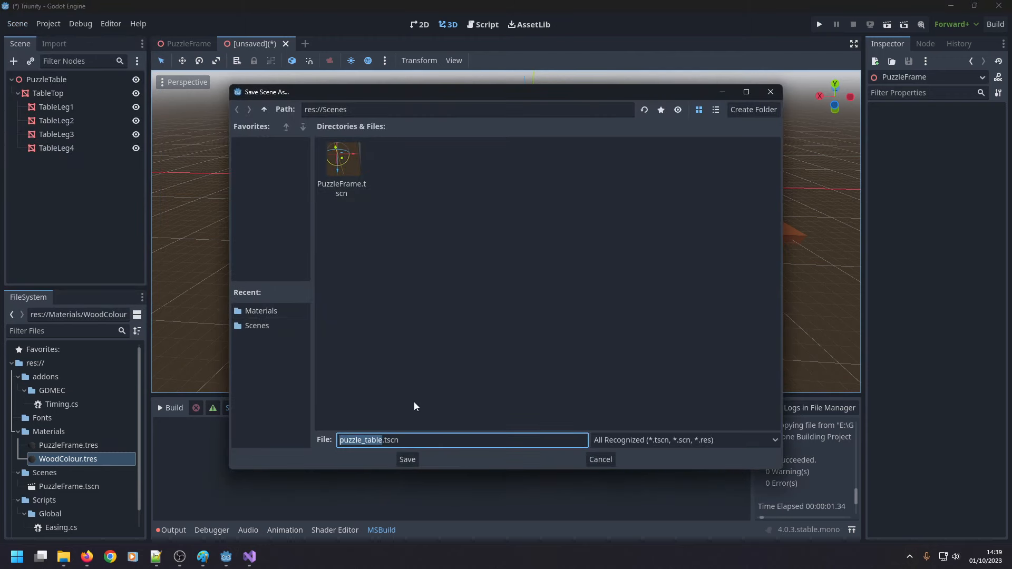
type("PuzzleTable")
key("Return")
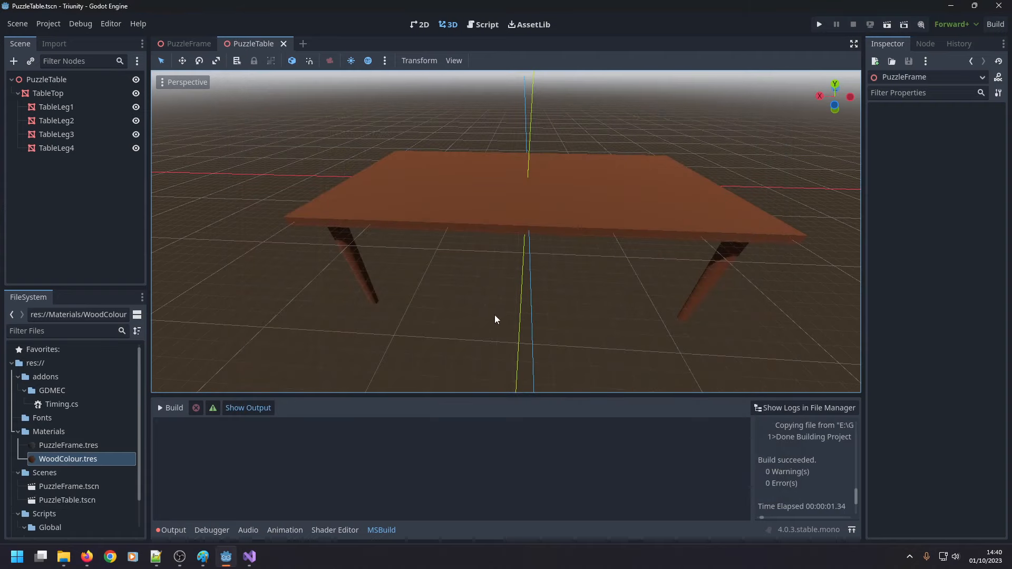
Create a new scene with a Node3D root.
scroll(495, 319, "down", 2)
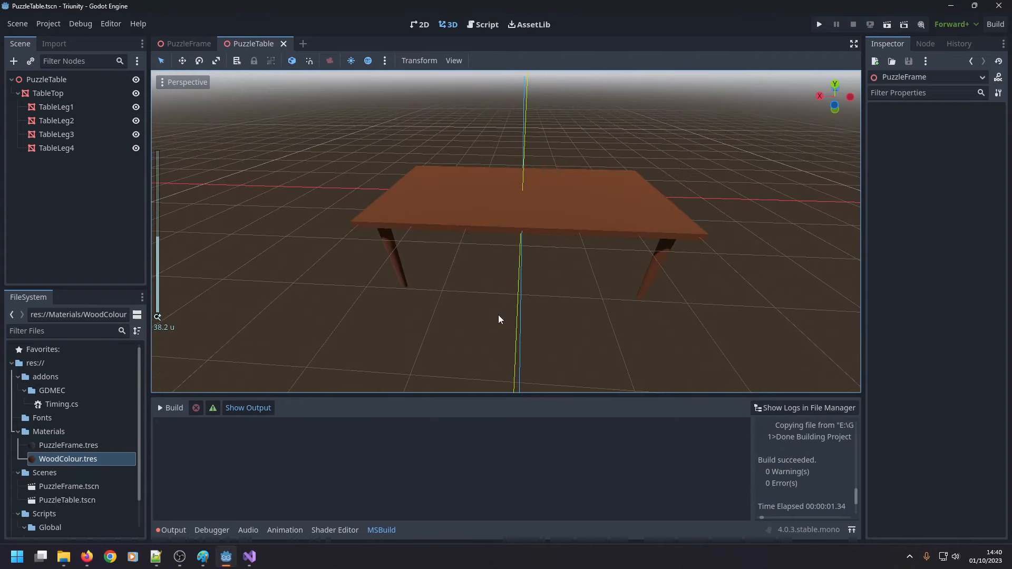
left_click(13, 27)
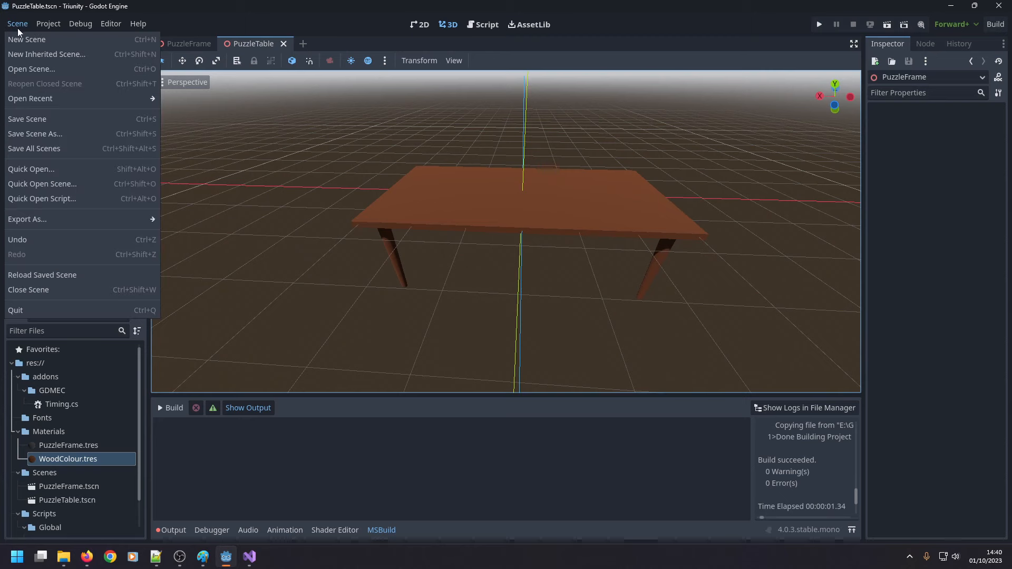
left_click(31, 39)
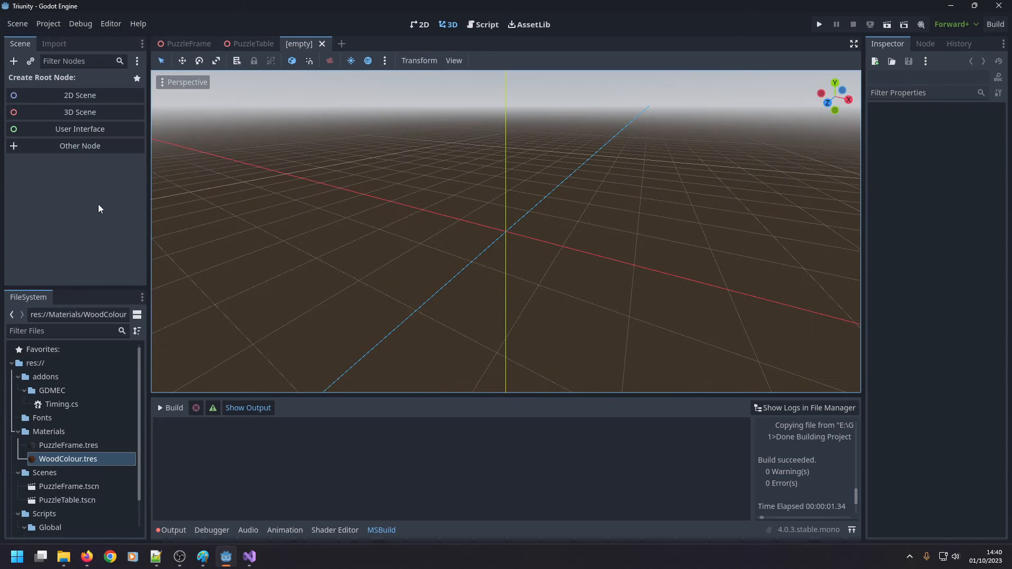
left_click(69, 110)
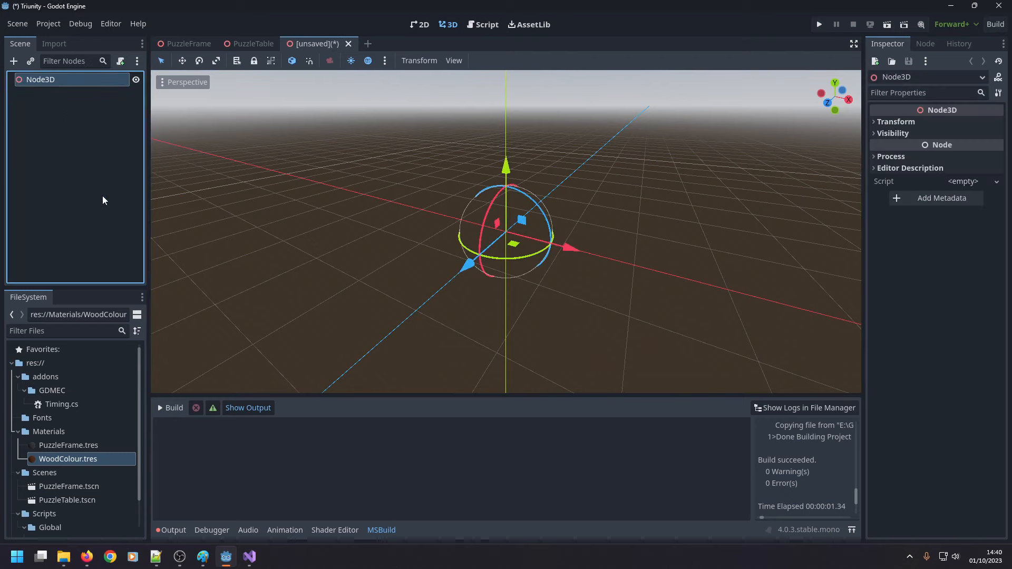
Instance PuzzleTable.tscn as a child of the new scene's Node3D root and view the whole table.
left_click(81, 460)
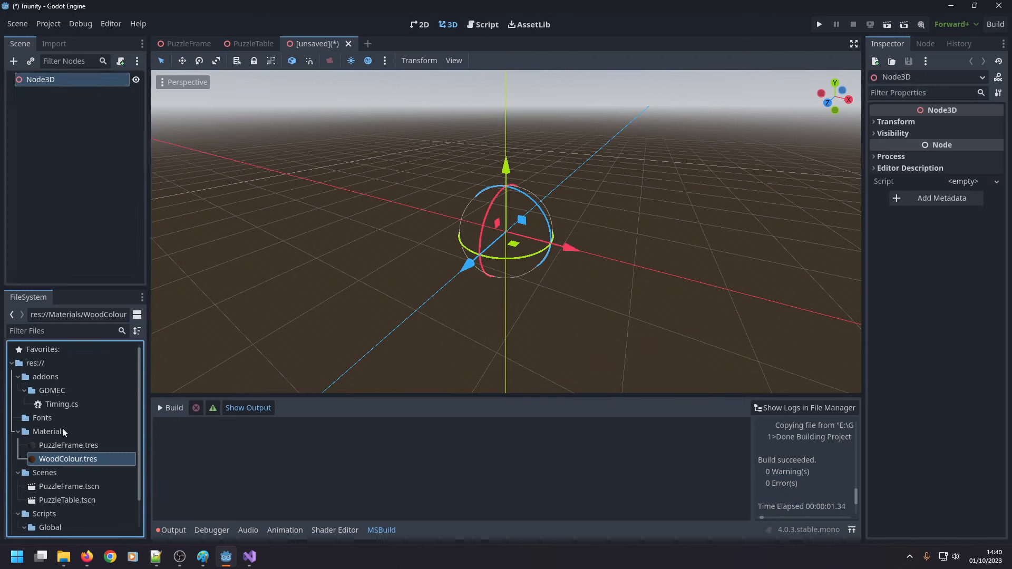
left_click_drag(69, 498, 58, 83)
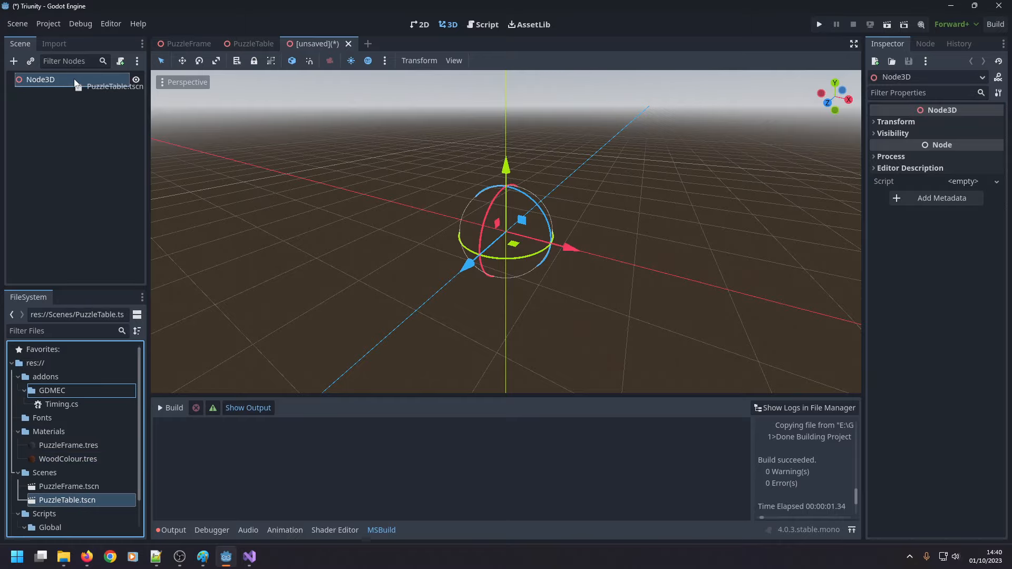
scroll(318, 210, "down", 10)
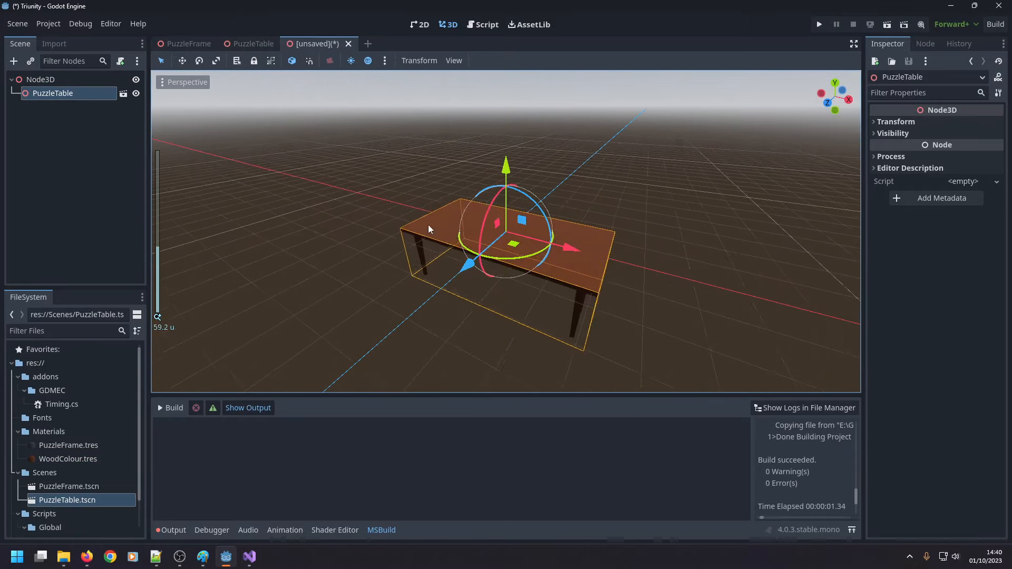
right_click_drag(451, 224, 483, 202)
key("a")
key("w")
scroll(452, 223, "down", 10)
left_click(368, 299)
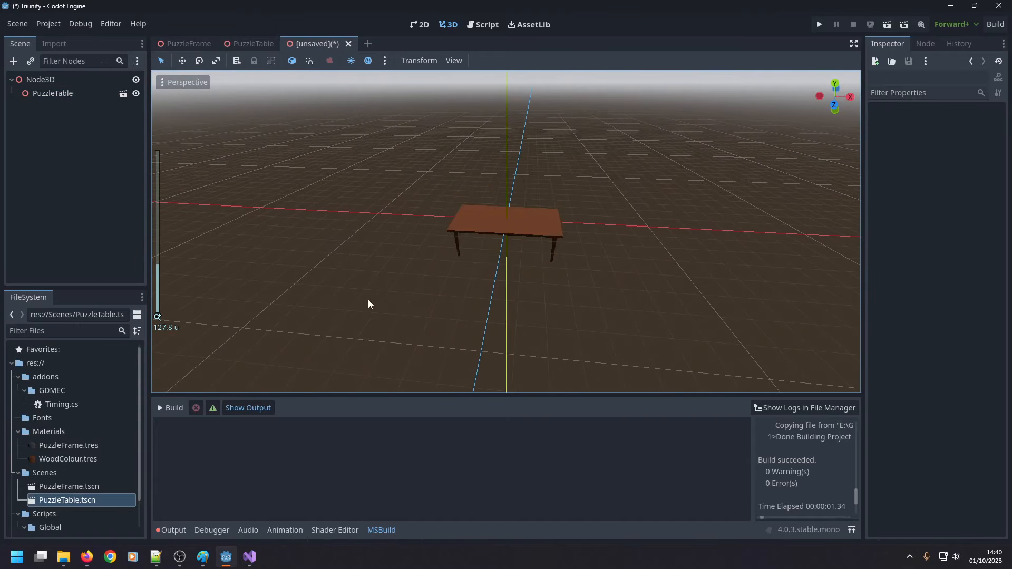
scroll(438, 257, "up", 7)
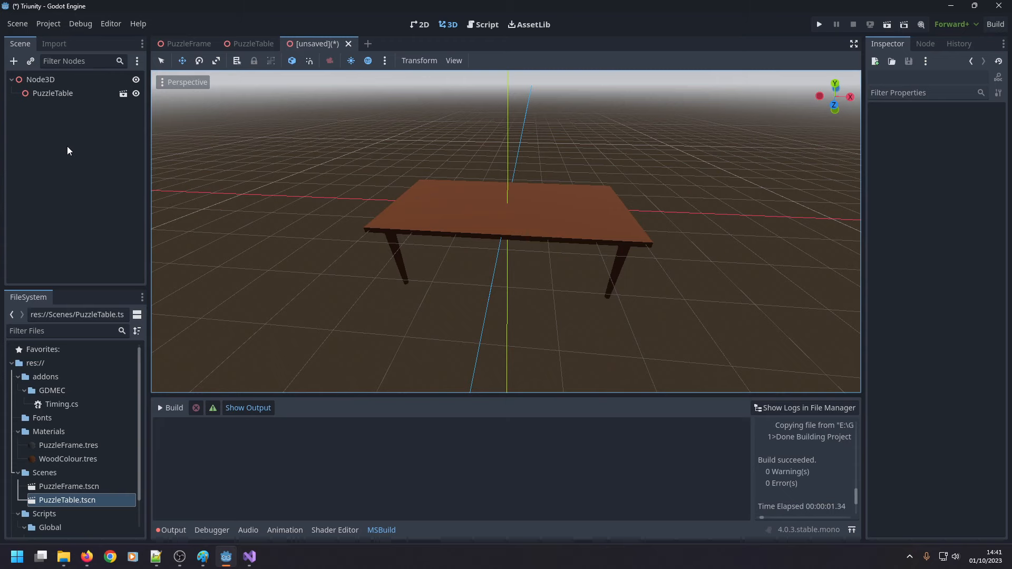
Add a MeshInstance3D under the Node3D root and assign it a new BoxMesh.
right_click(56, 82)
left_click(66, 89)
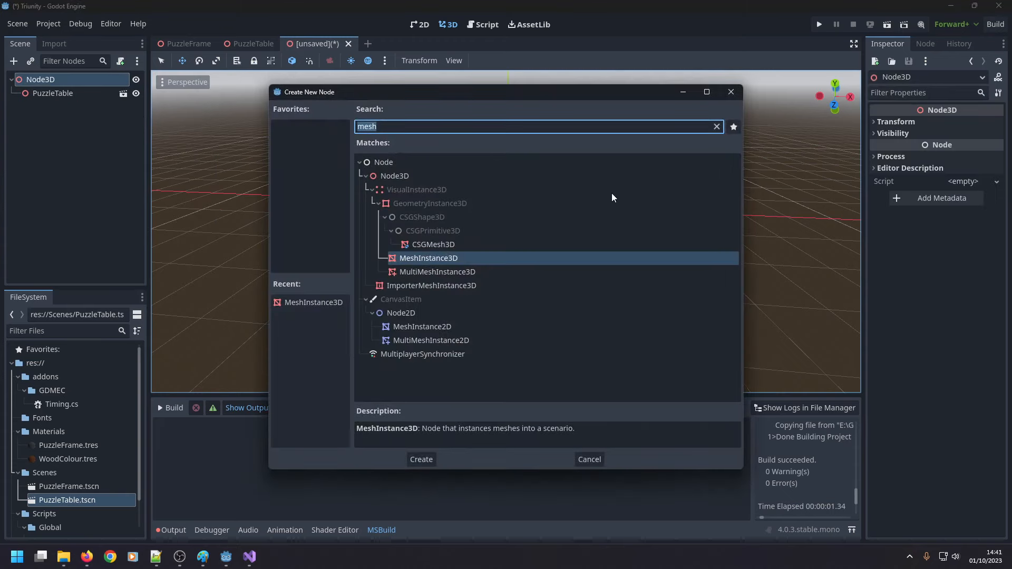
double_click(478, 258)
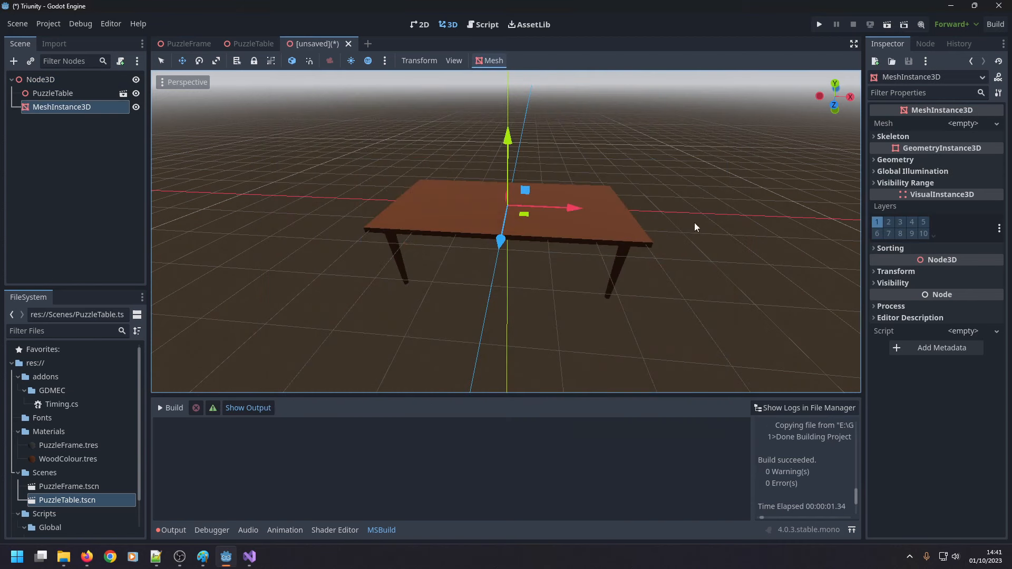
left_click(983, 126)
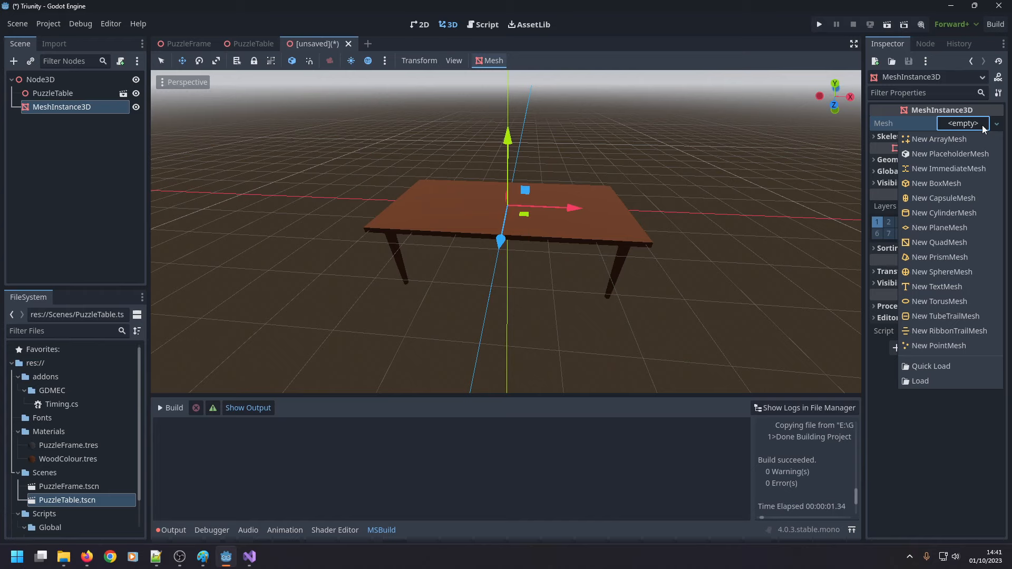
left_click(940, 183)
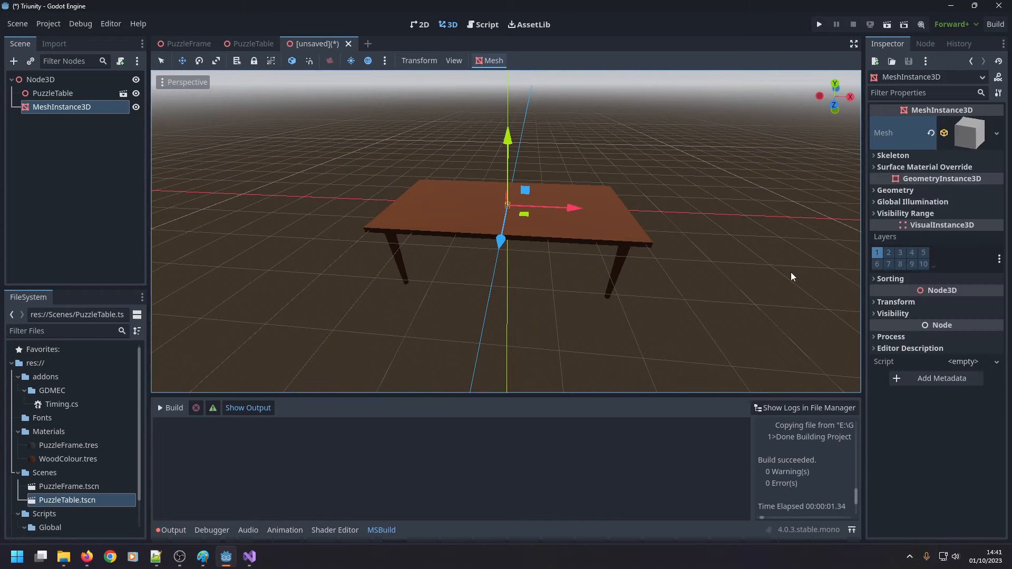
Set the box mesh's size to x 70 m, y 1 m and z 70 m.
left_click(994, 139)
left_click(992, 139)
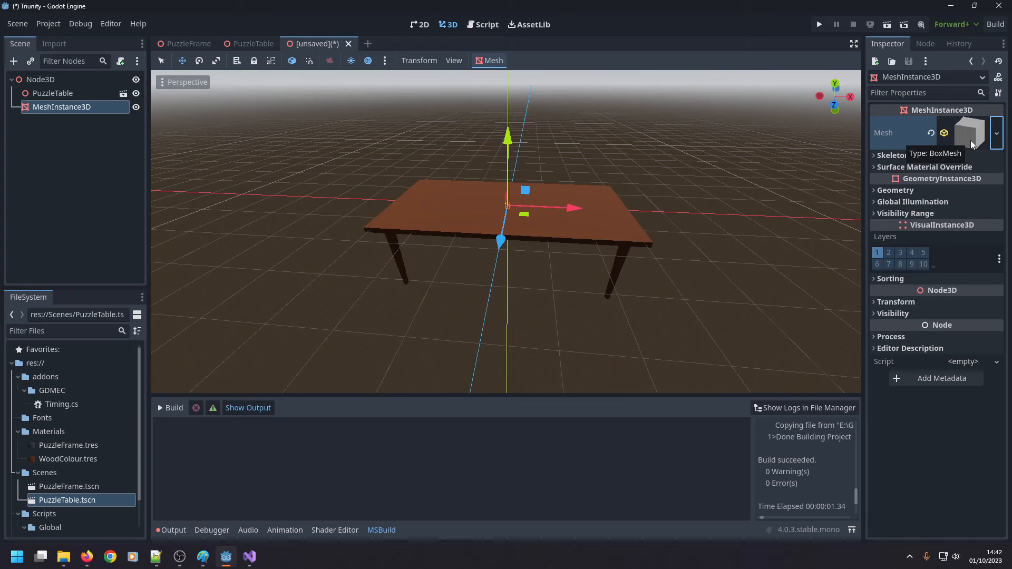
left_click(957, 136)
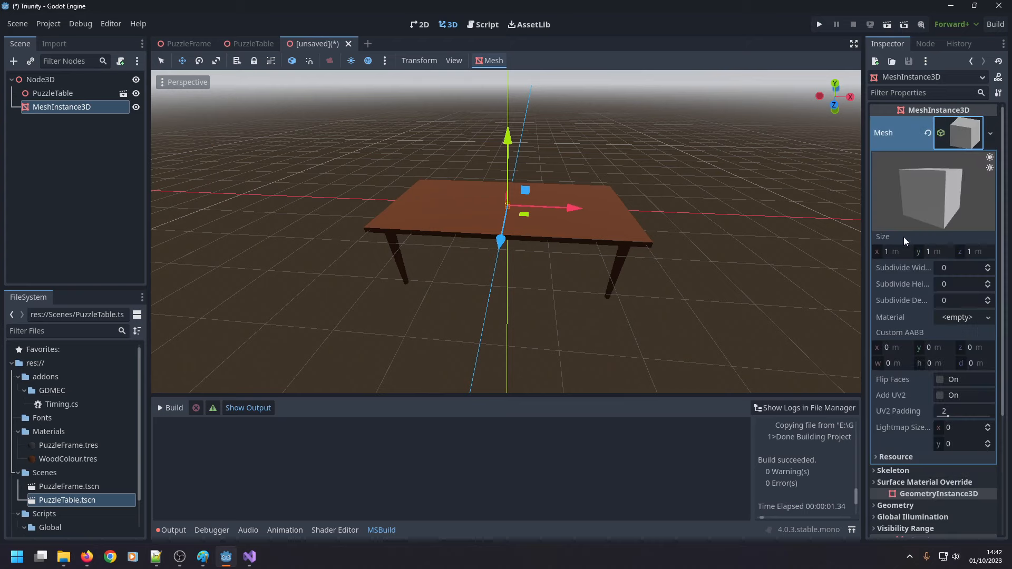
left_click(895, 252)
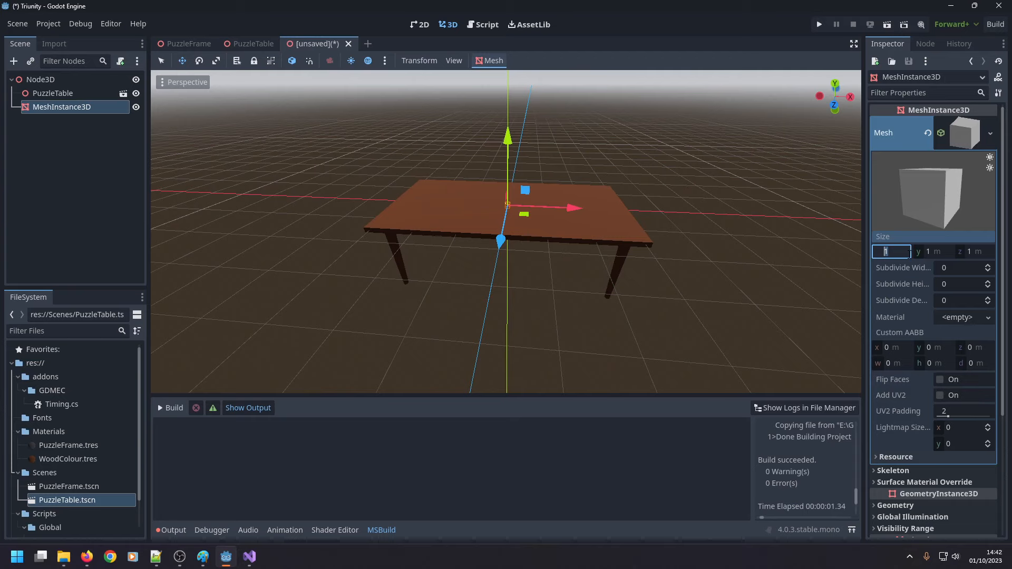
type("70")
key("Tab")
type("70")
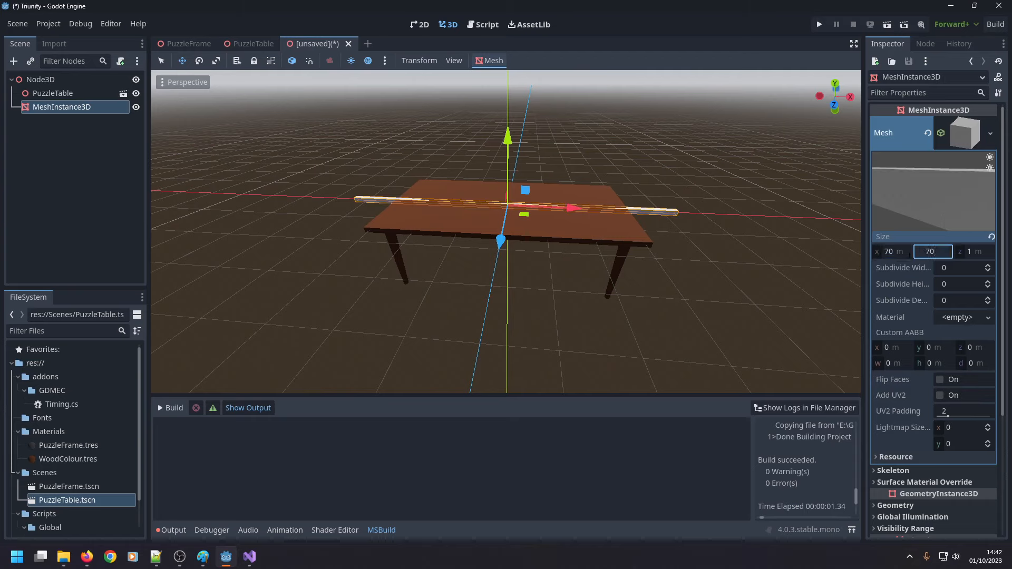
key("Return")
type("1")
key("Return")
key("Tab")
type("70")
key("Return")
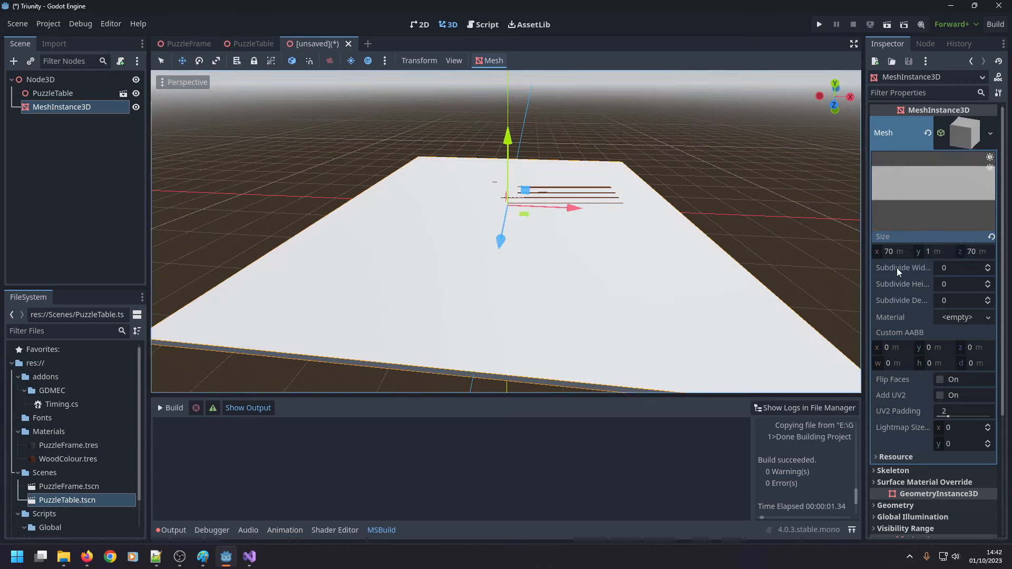
Lower the flat box below the table by trying y positions of -10 m and -15 m, settling on -16 m.
scroll(919, 317, "down", 5)
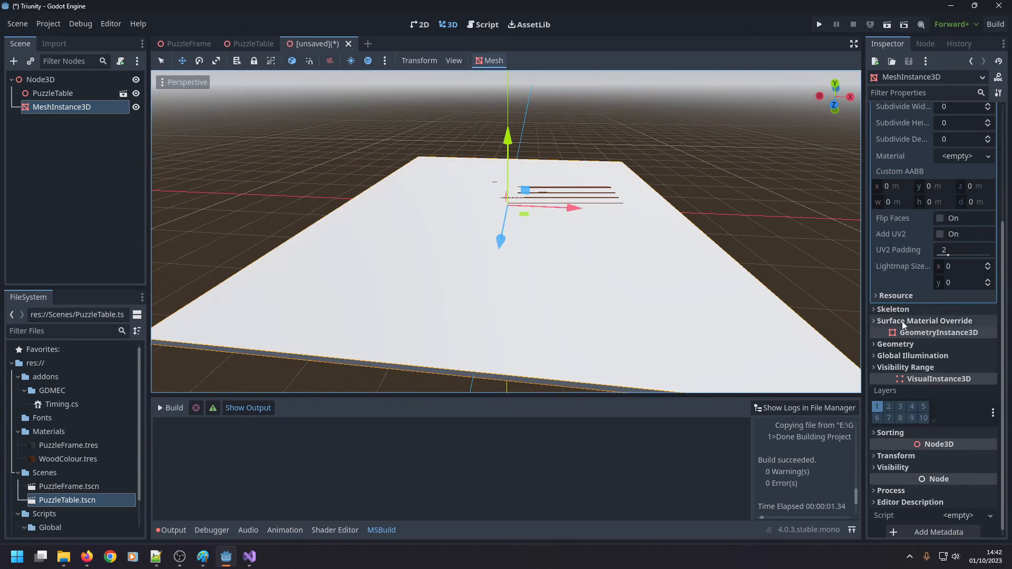
left_click(883, 457)
scroll(885, 458, "down", 2)
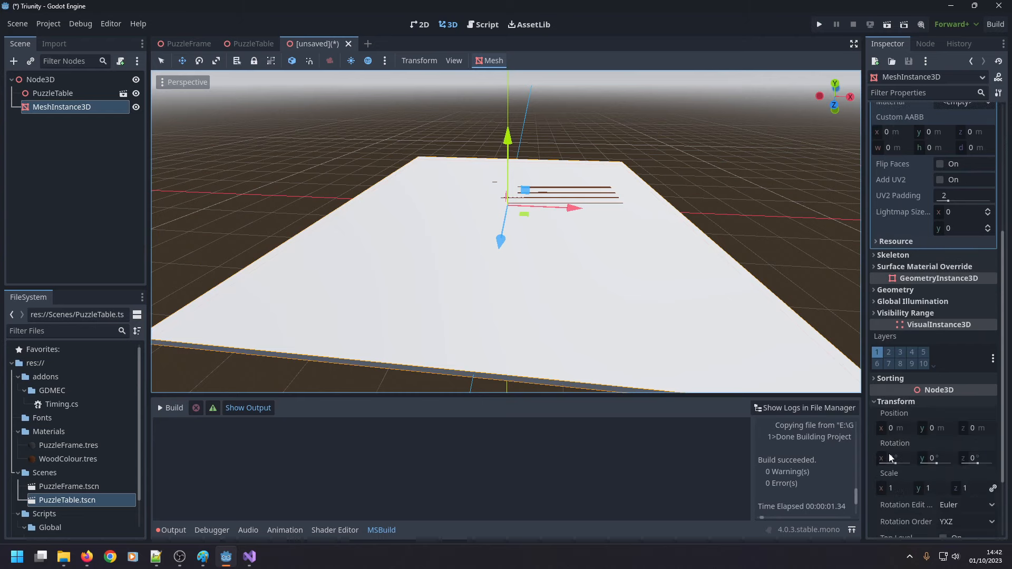
scroll(902, 451, "up", 5)
scroll(913, 406, "down", 6)
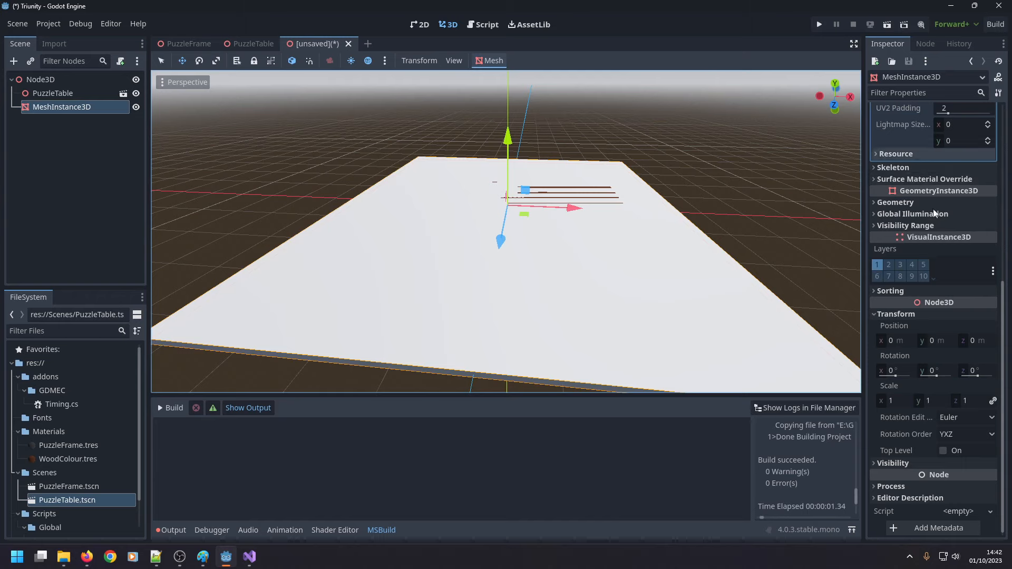
left_click(939, 343)
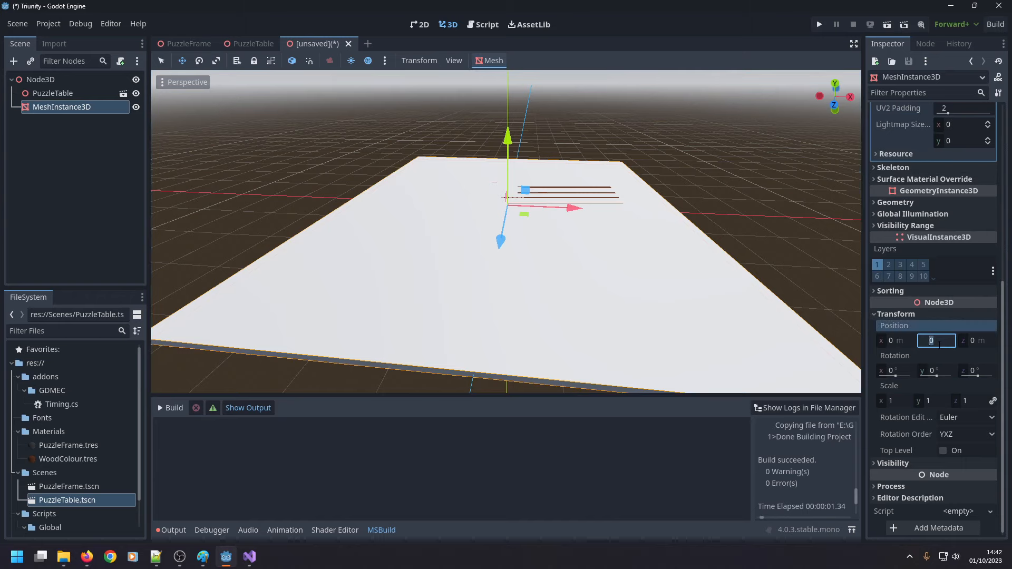
type("-10")
key("Return")
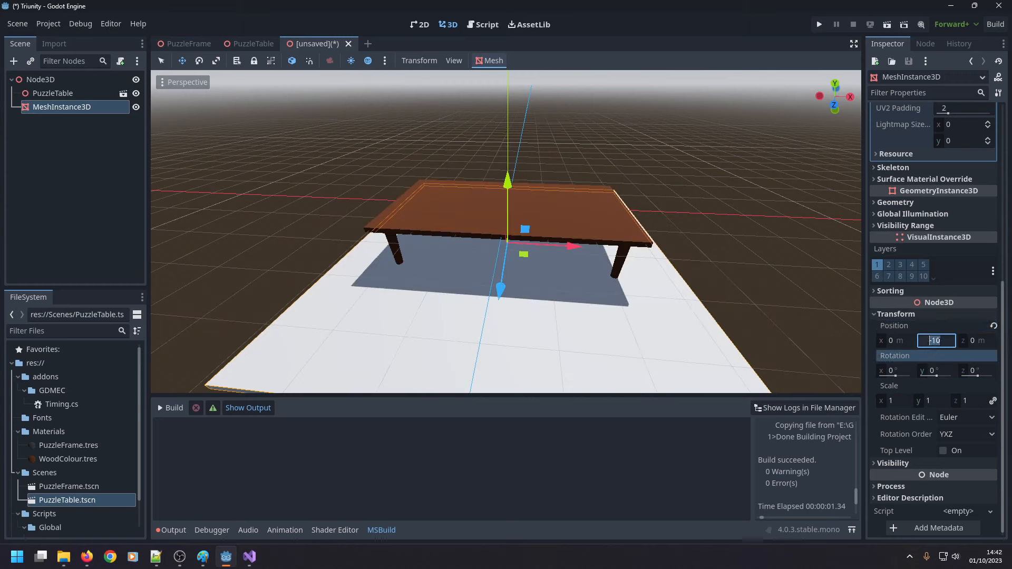
type("-15")
key("Return")
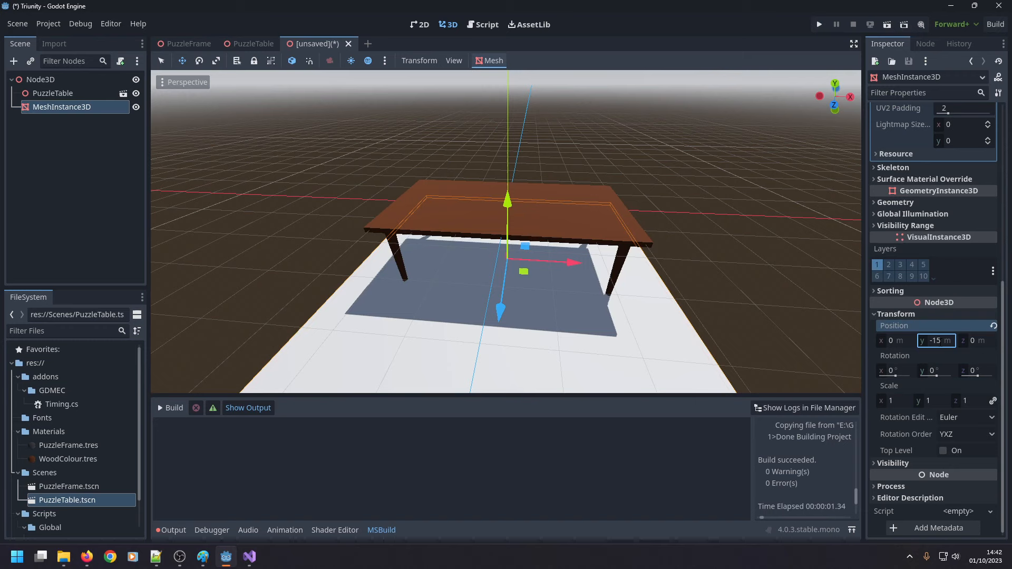
left_click(942, 341)
left_click_drag(509, 205, 523, 218)
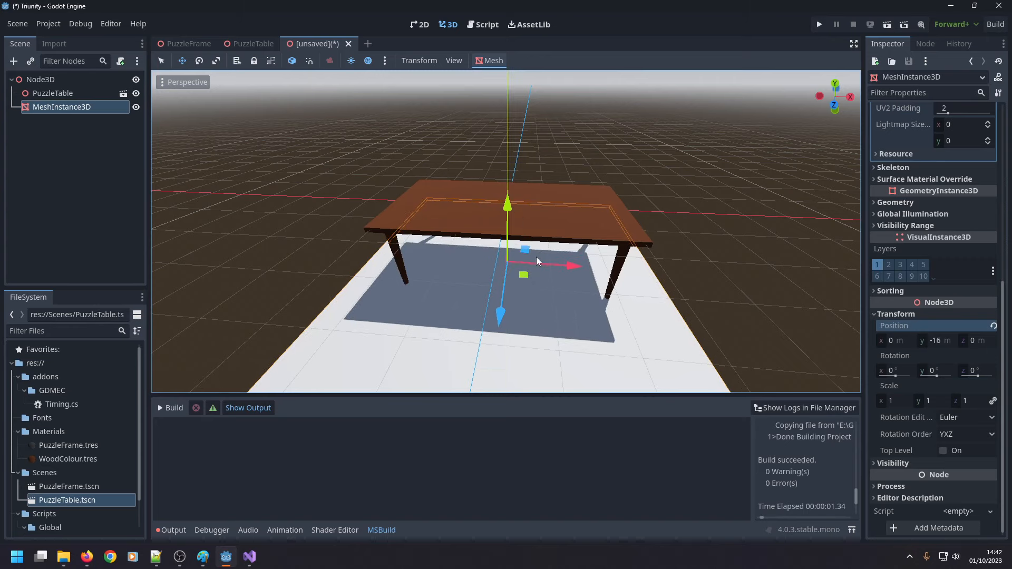
middle_click_drag(460, 271, 472, 300)
scroll(464, 311, "up", 2)
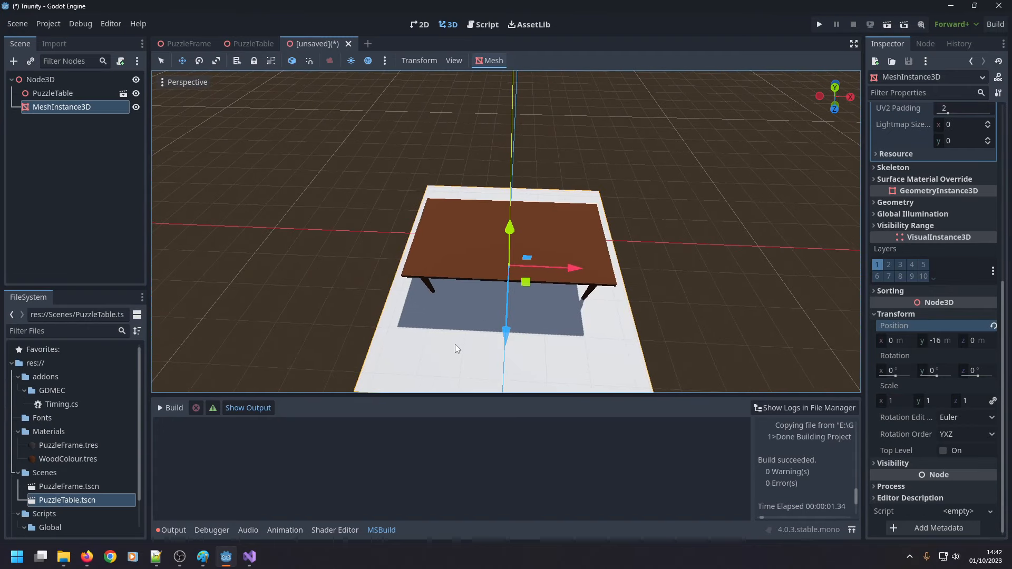
left_click_drag(455, 344, 453, 344)
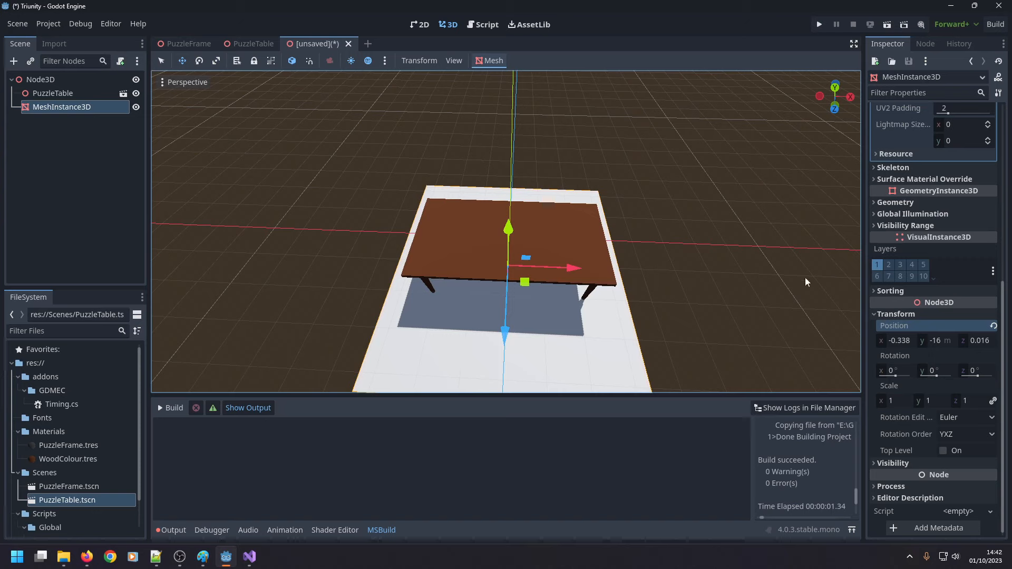
key("ctrl+z")
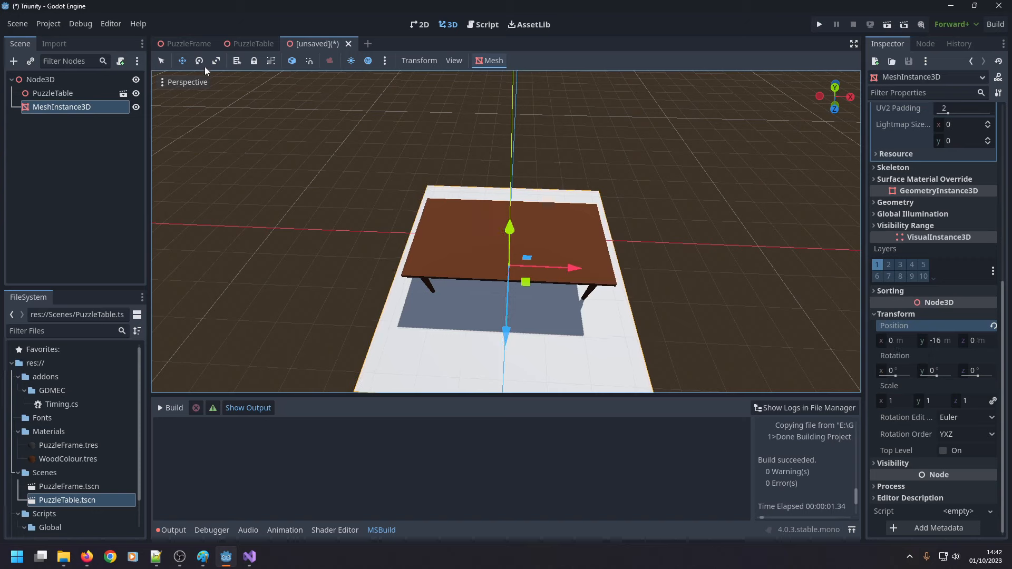
left_click_drag(411, 354, 413, 269)
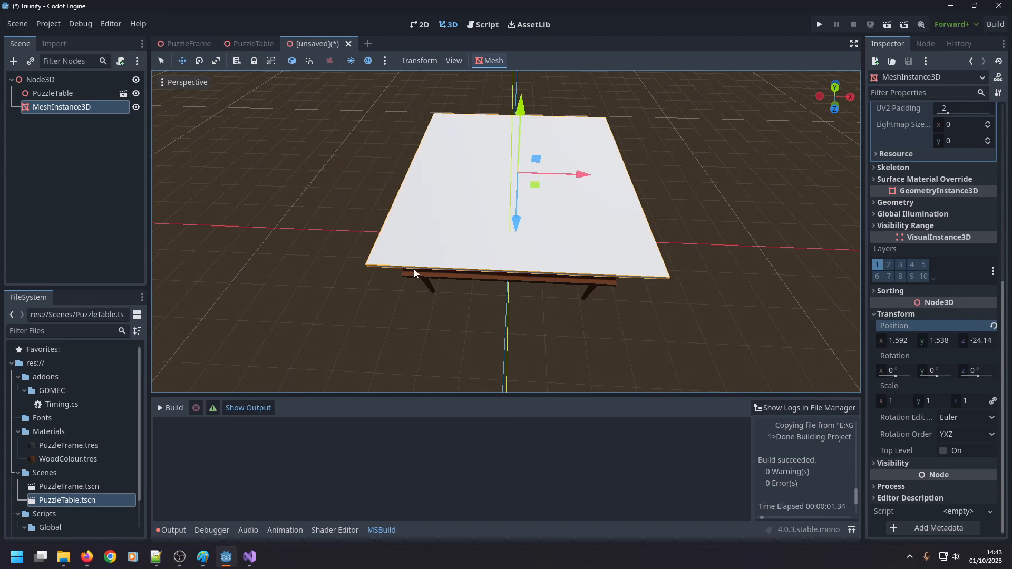
key("ctrl+z")
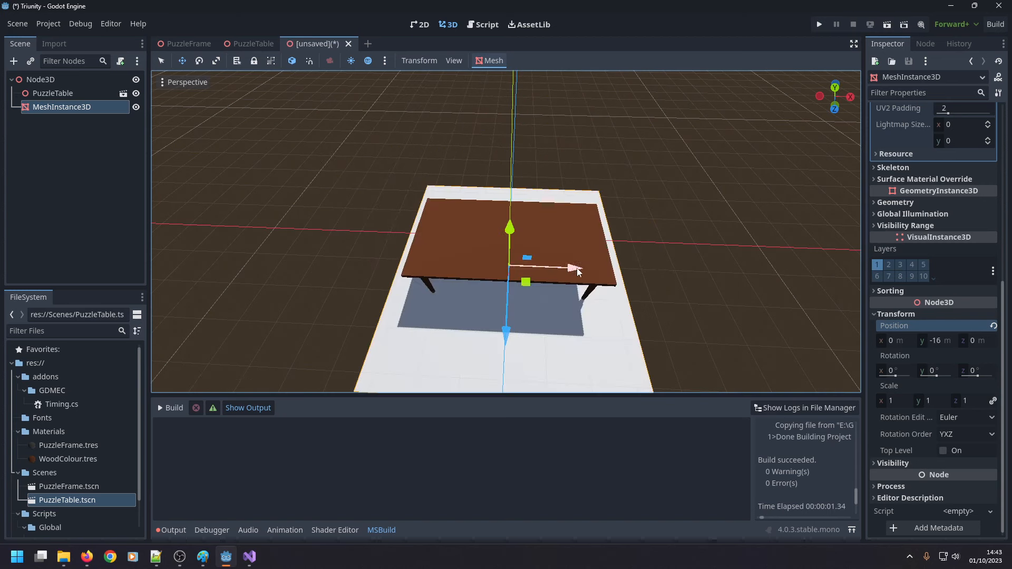
left_click(162, 63)
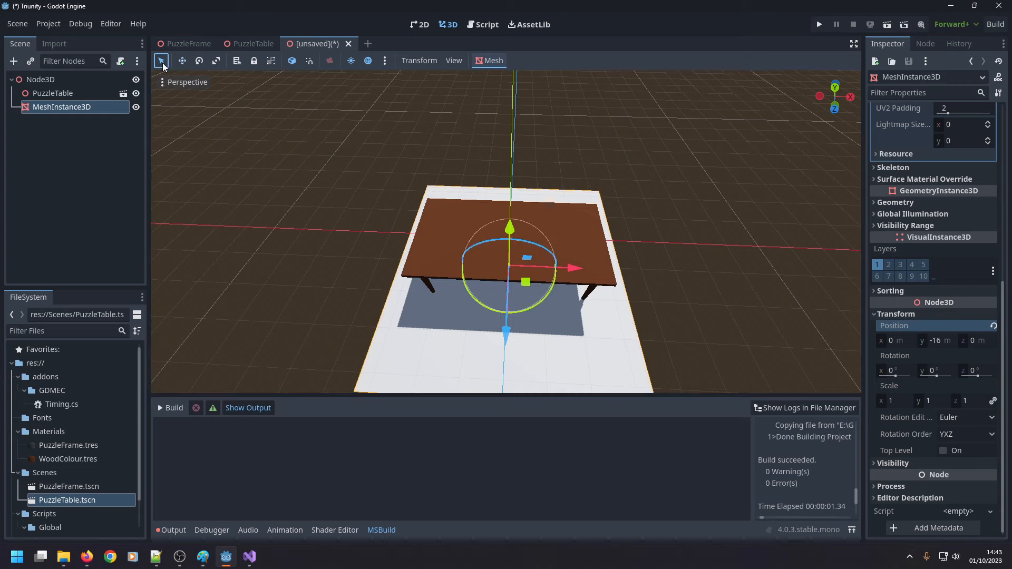
left_click_drag(586, 350, 602, 347)
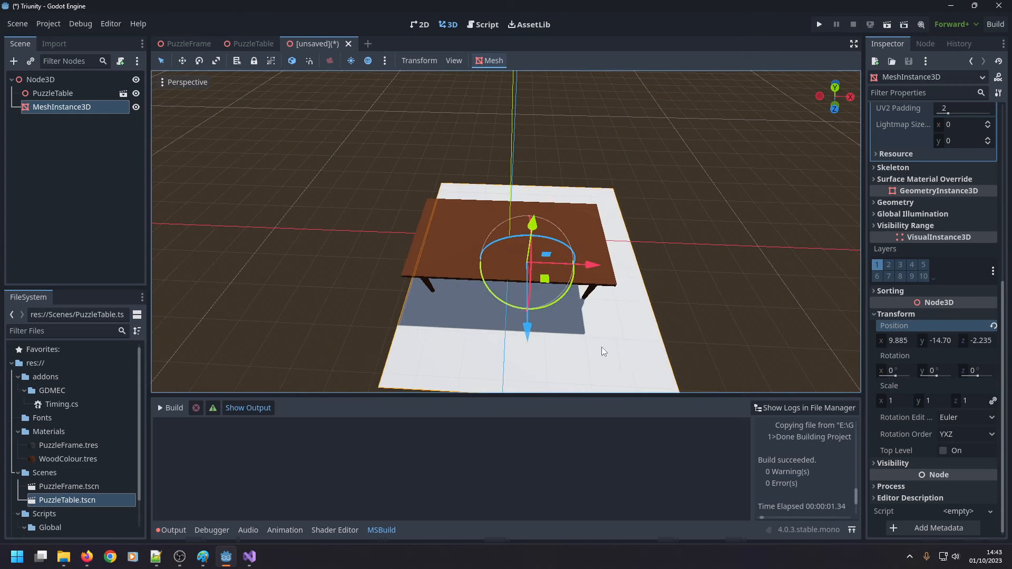
key("ctrl+z")
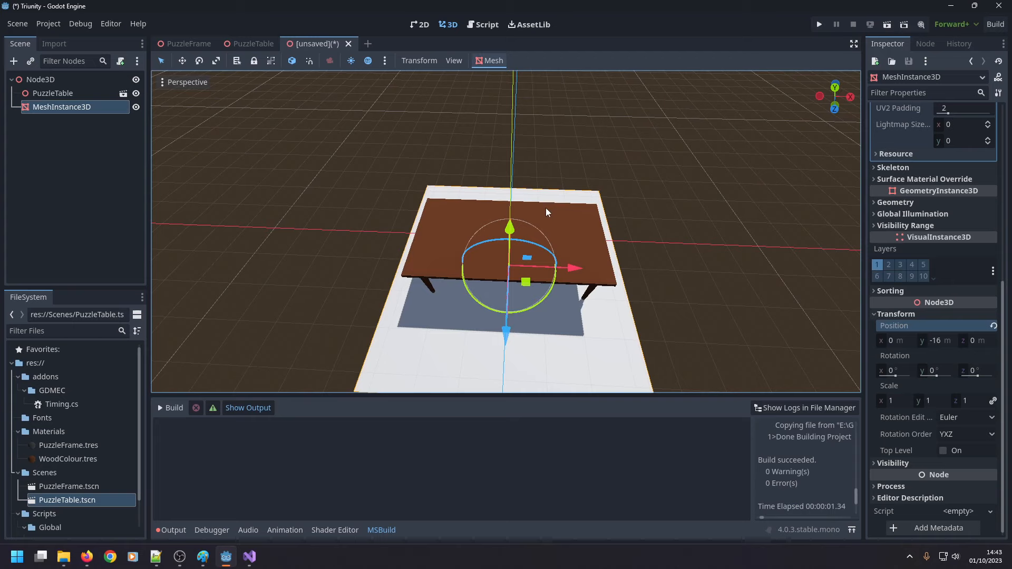
Instance PuzzleFrame.tscn as a child of PuzzleTable and view the frame closely against the tabletop.
middle_click_drag(537, 240, 557, 146)
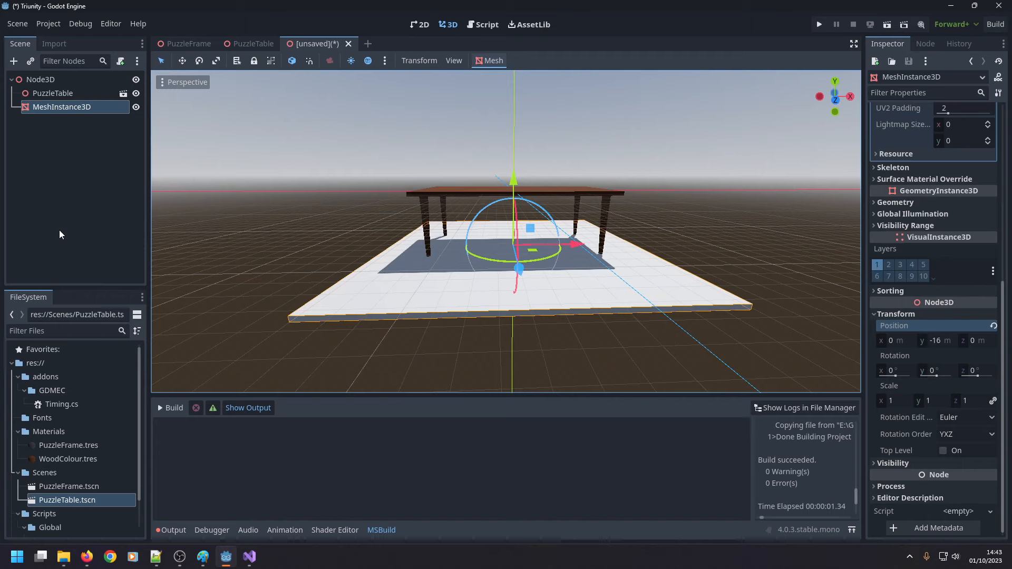
left_click_drag(87, 484, 55, 92)
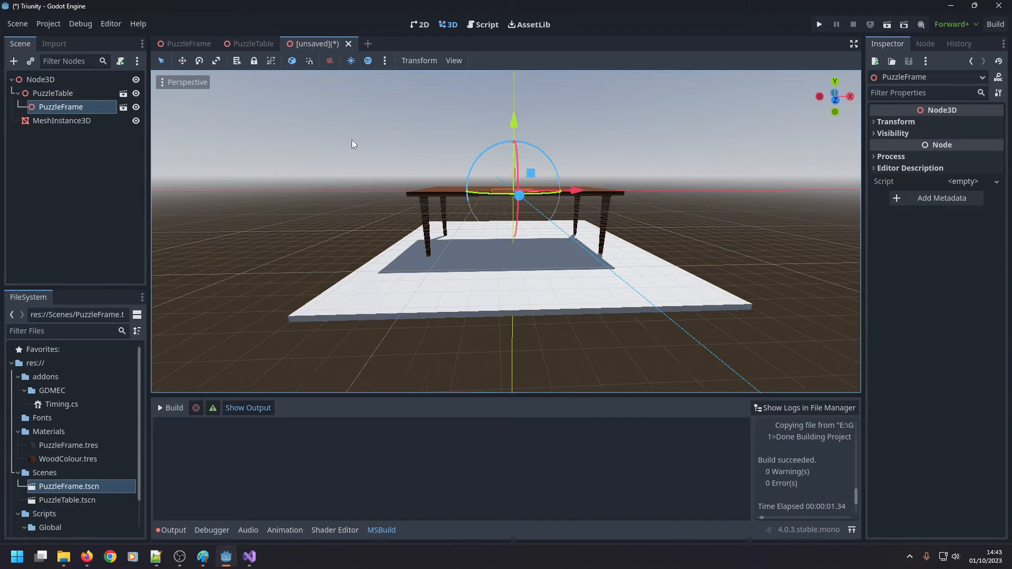
scroll(439, 141, "up", 8)
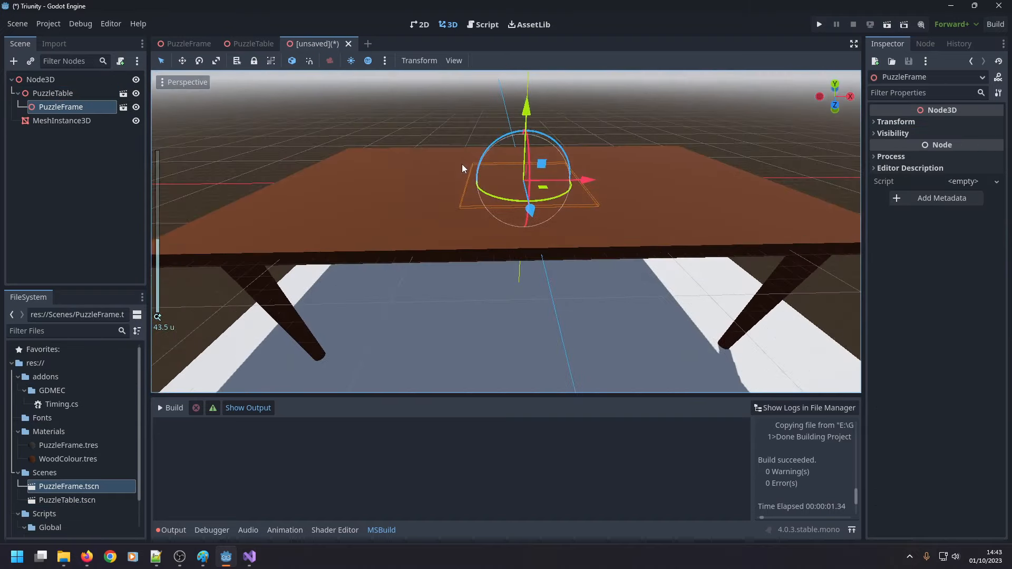
middle_click_drag(462, 163, 460, 146)
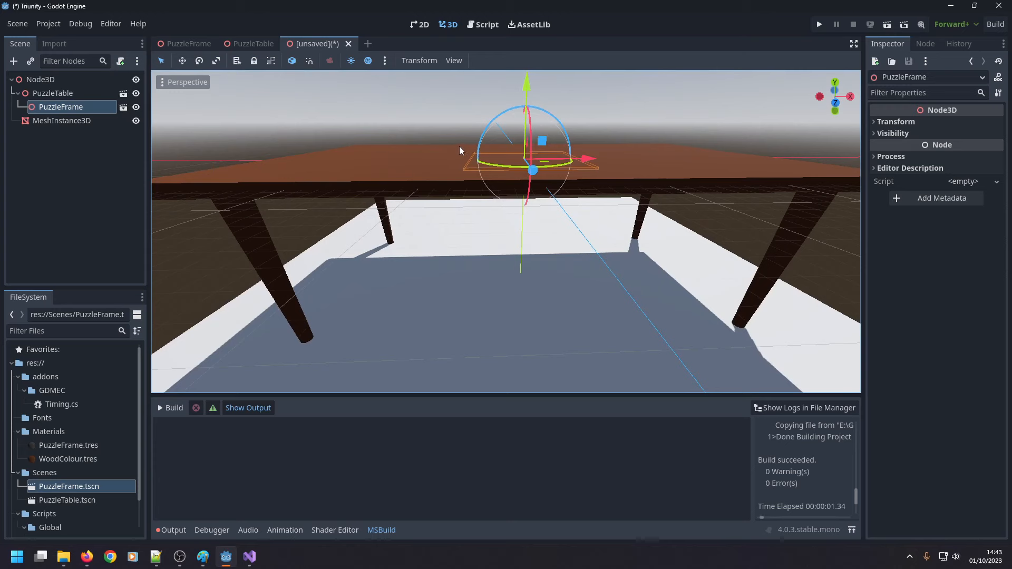
In the PuzzleTable scene, try a y position of 1 m for TableTop and undo it.
left_click(254, 44)
left_click(63, 83)
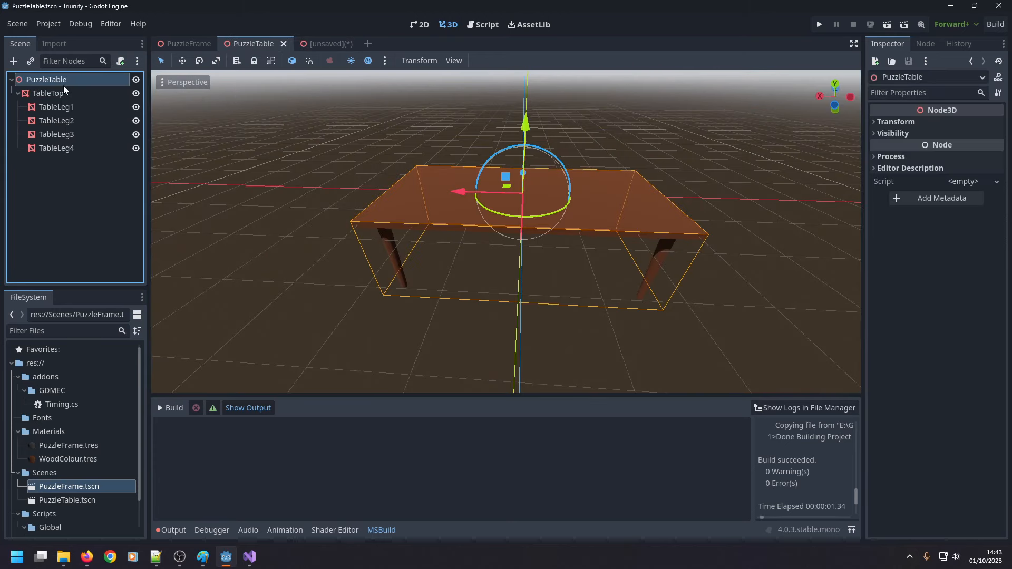
left_click(80, 93)
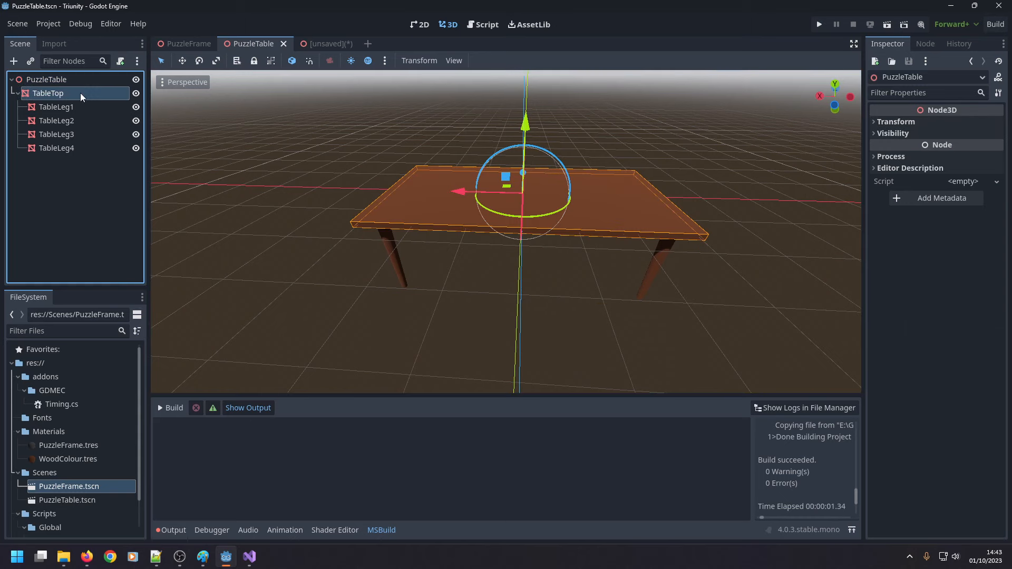
scroll(930, 323, "down", 3)
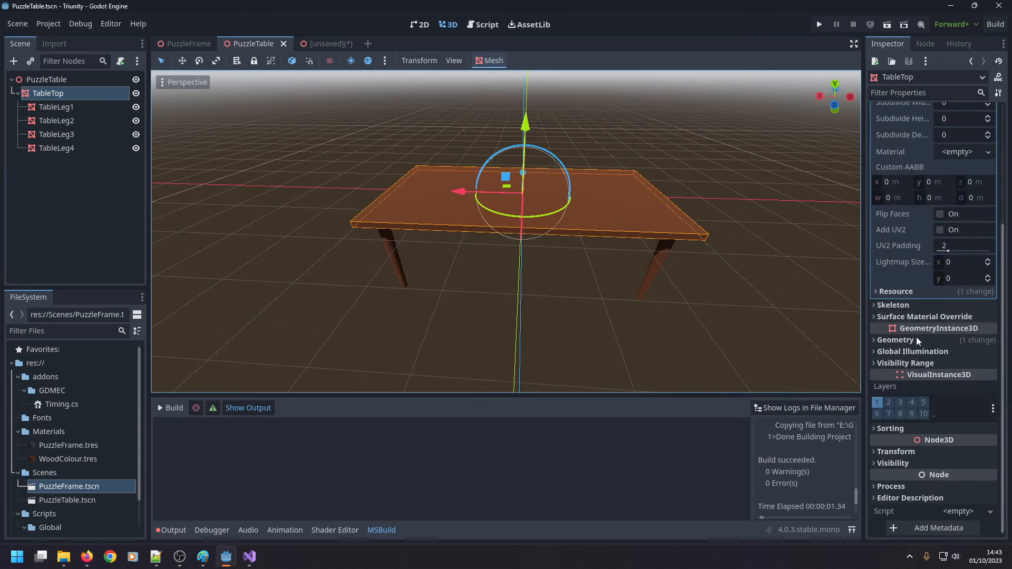
left_click(892, 452)
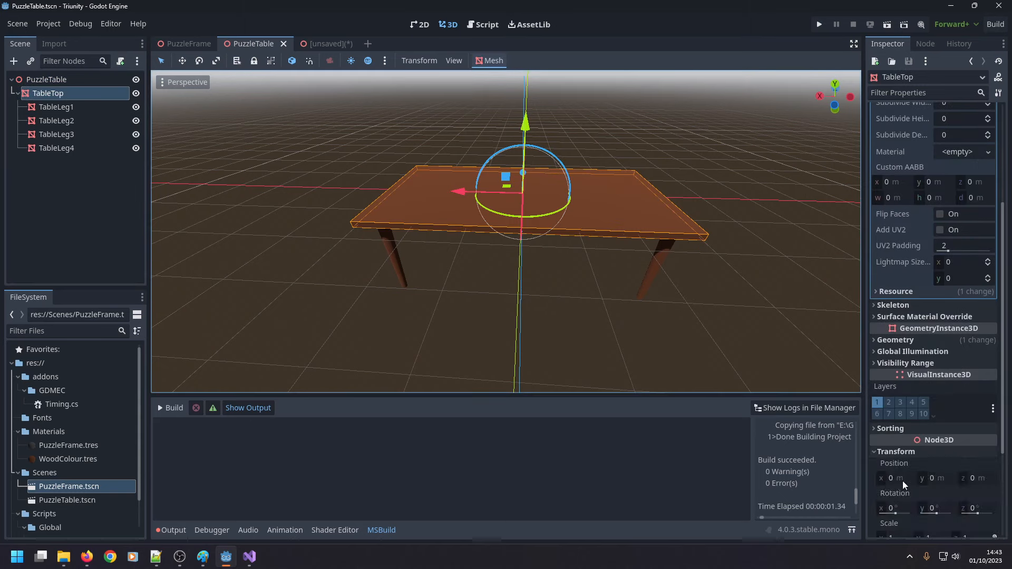
left_click(931, 479)
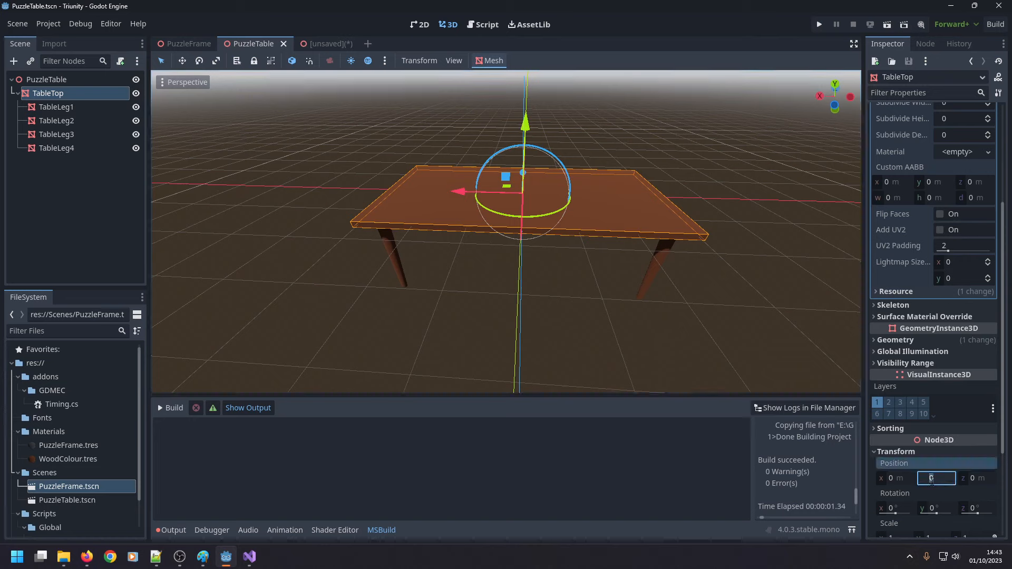
type("1")
key("Return")
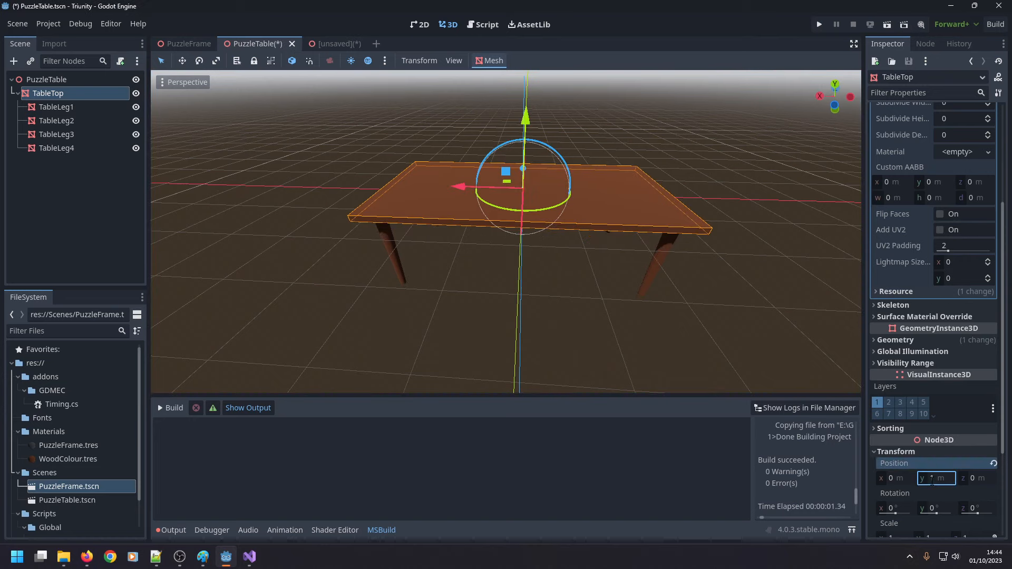
key("ctrl+z")
Set TableTop's y position to -1 m, save the PuzzleTable scene and check the frame in the unsaved scene.
left_click(932, 480)
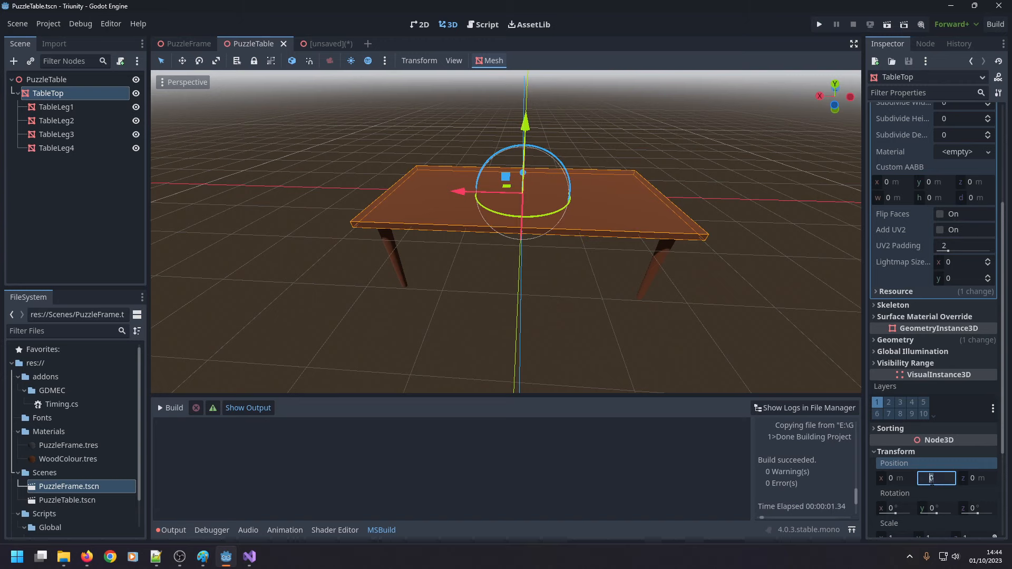
type("-1")
key("Return")
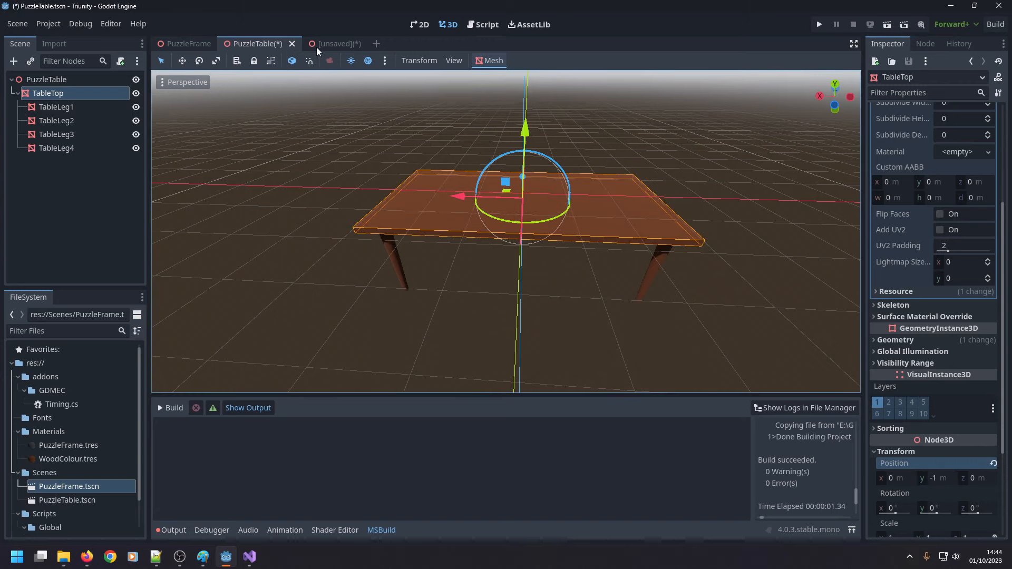
key("ctrl+s")
left_click(331, 43)
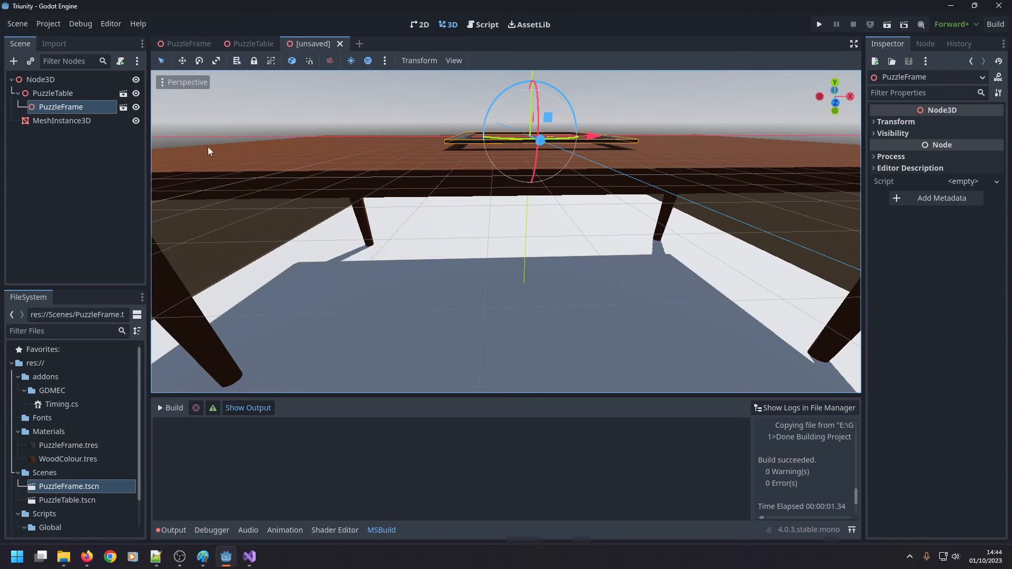
Set TableTop's y position to -0.1 m in the PuzzleTable scene, save it and inspect the frame in the unsaved scene.
left_click(253, 44)
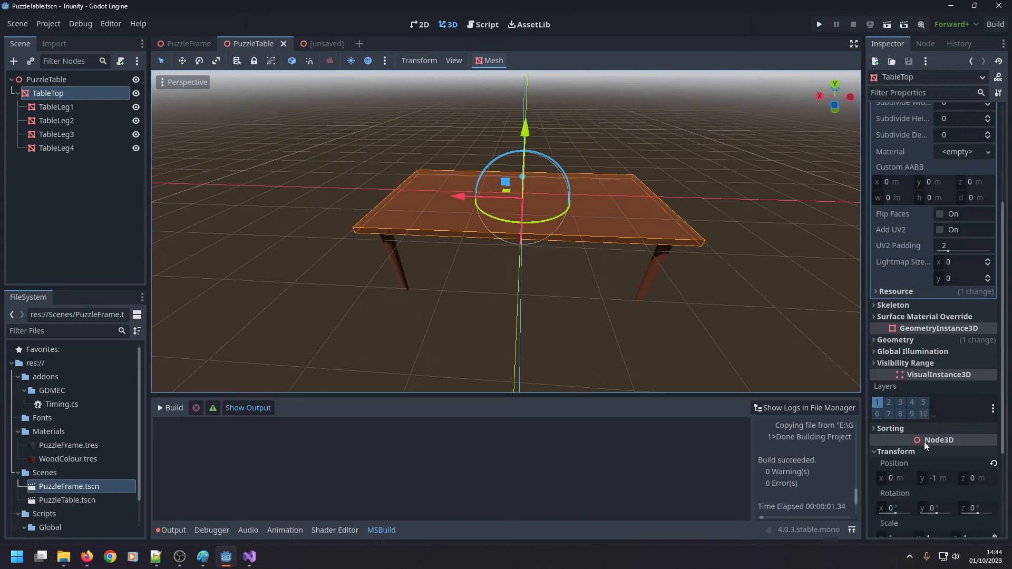
left_click(939, 477)
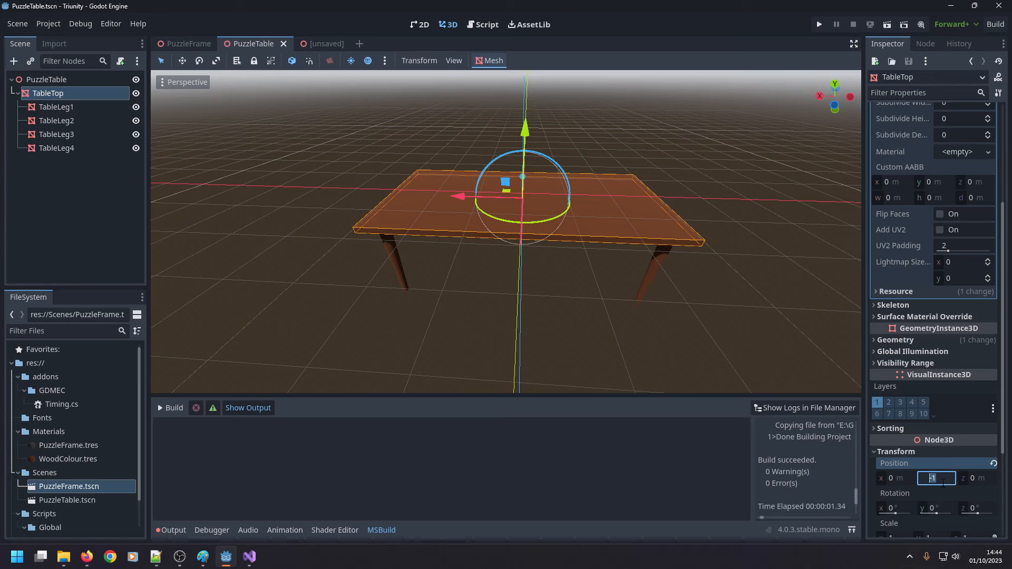
type("-0.1")
key("Return")
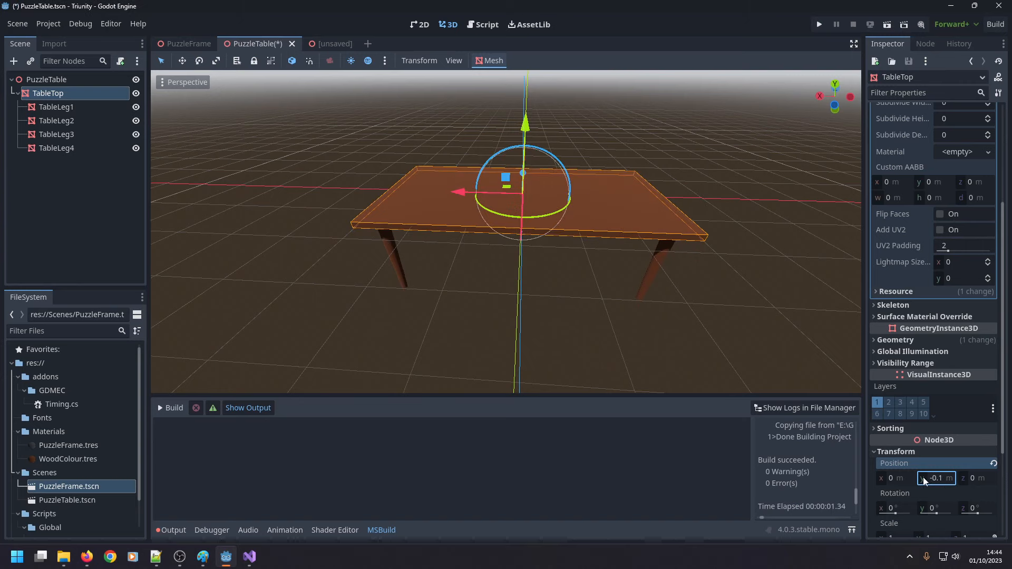
key("ctrl+s")
left_click(319, 44)
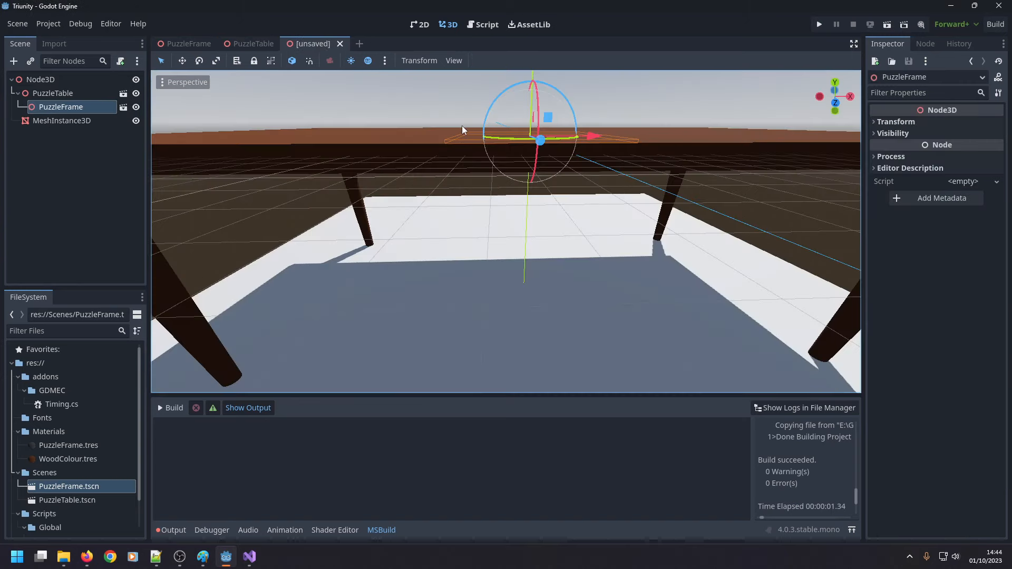
scroll(464, 126, "up", 4)
scroll(464, 126, "down", 4)
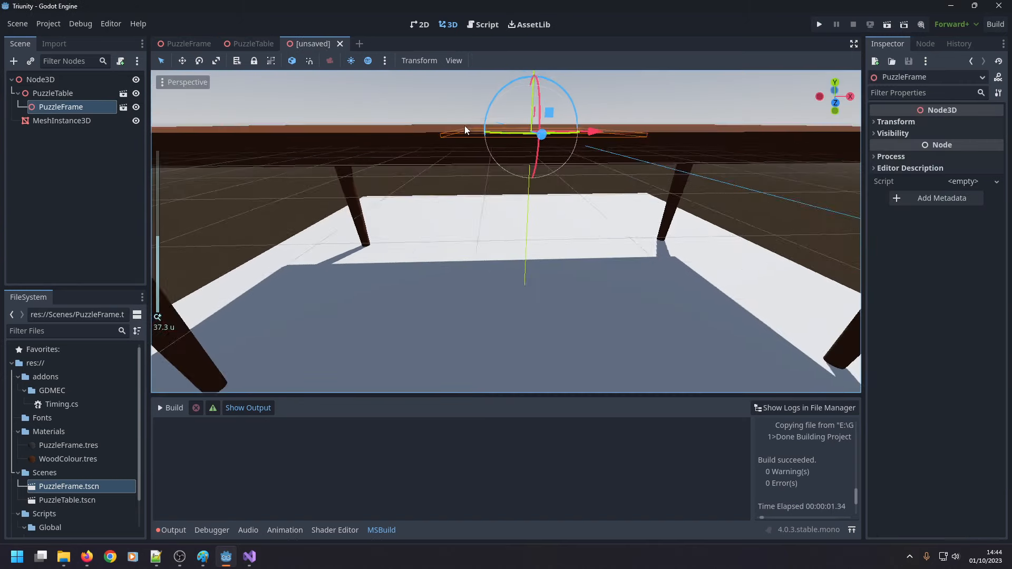
Set TableTop's y position to -0.4 m, save the PuzzleTable scene and return to the unsaved scene.
left_click(250, 43)
left_click(939, 482)
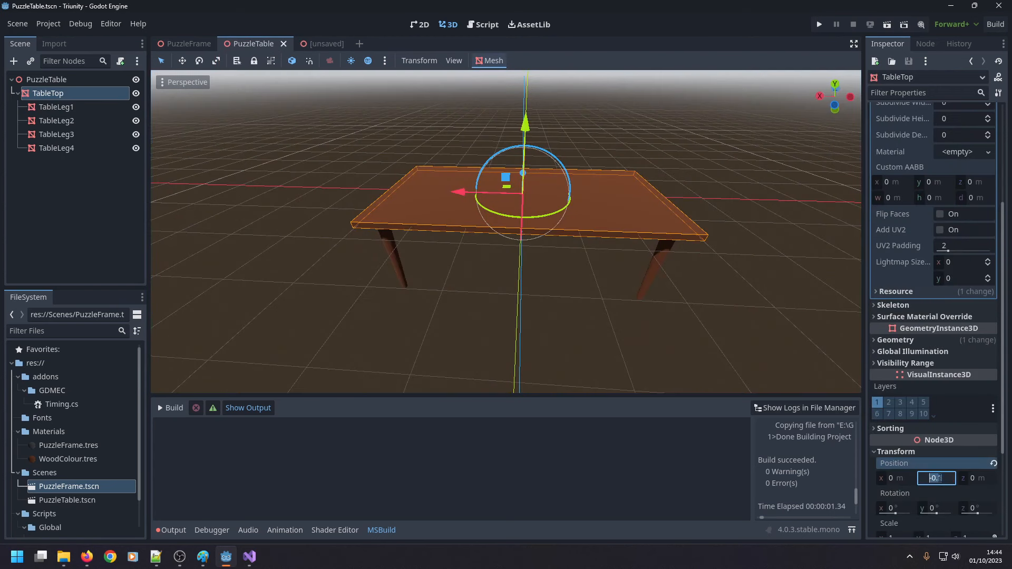
left_click(943, 480)
key("BackSpace")
key("Return")
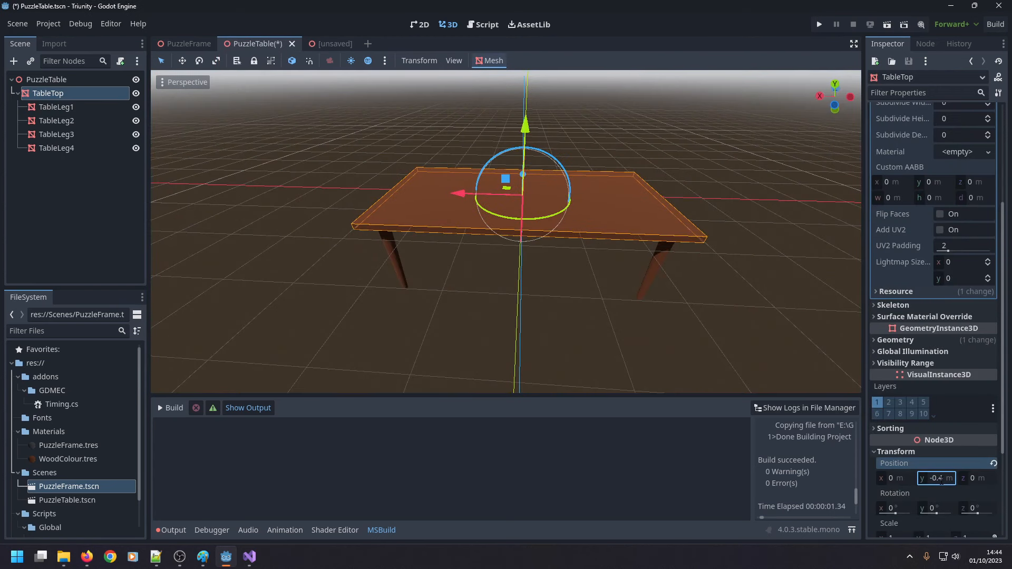
left_click(324, 43)
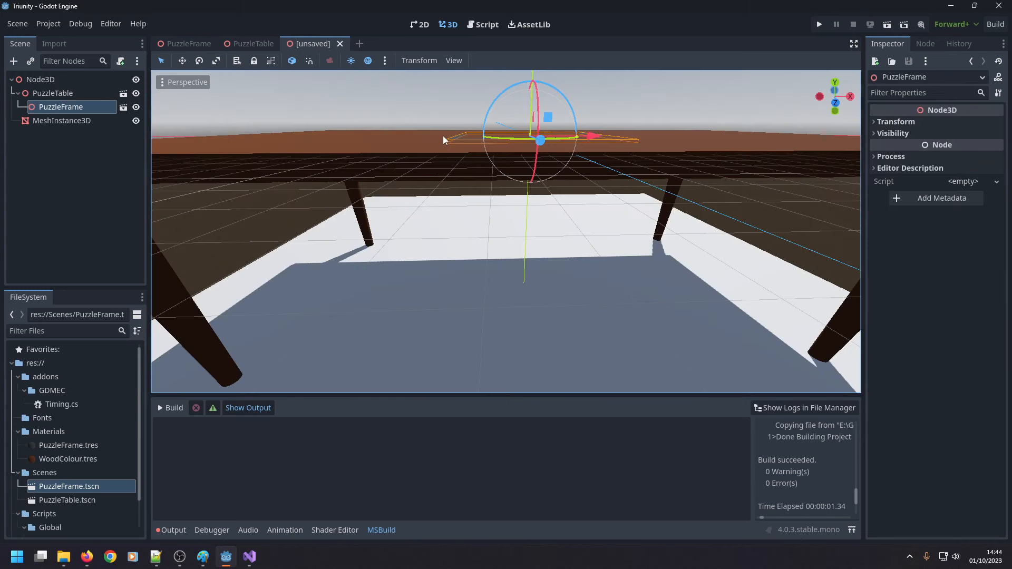
Set TableTop's y position to -0.6 m in the PuzzleTable scene, save it and return to the unsaved scene.
left_click(250, 43)
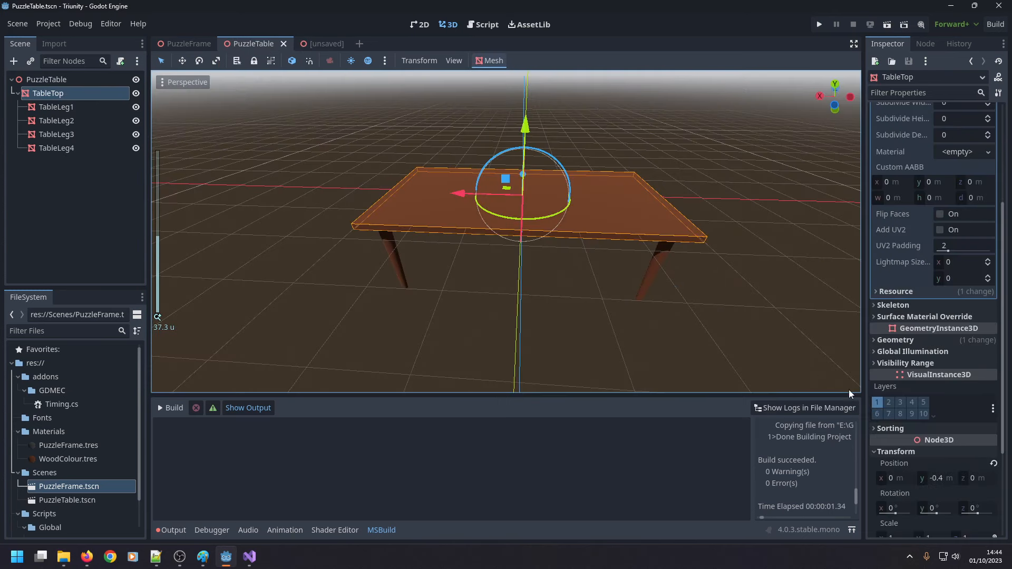
left_click(937, 480)
key("Delete")
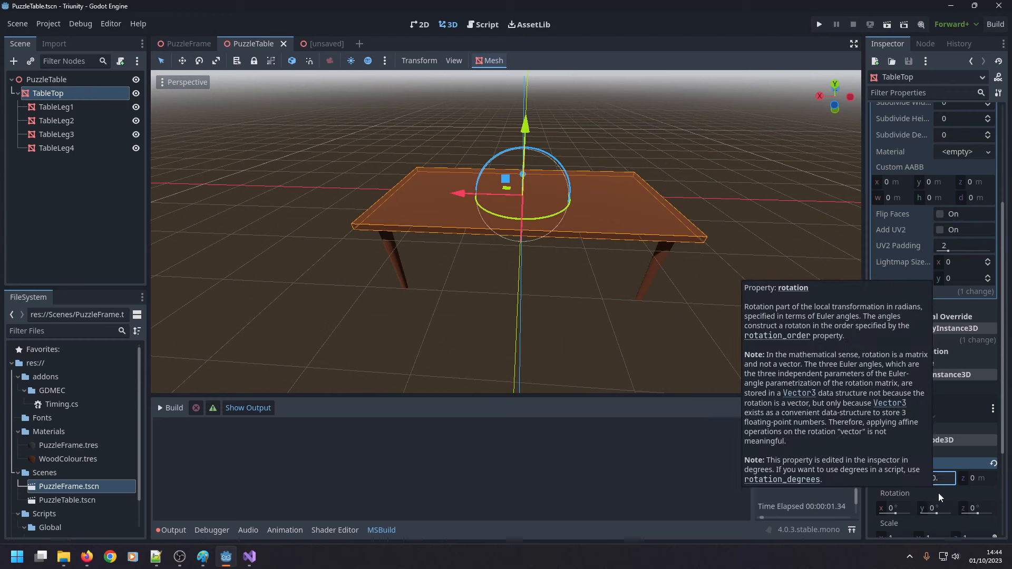
type("6")
key("Return")
key("ctrl+s")
left_click(319, 42)
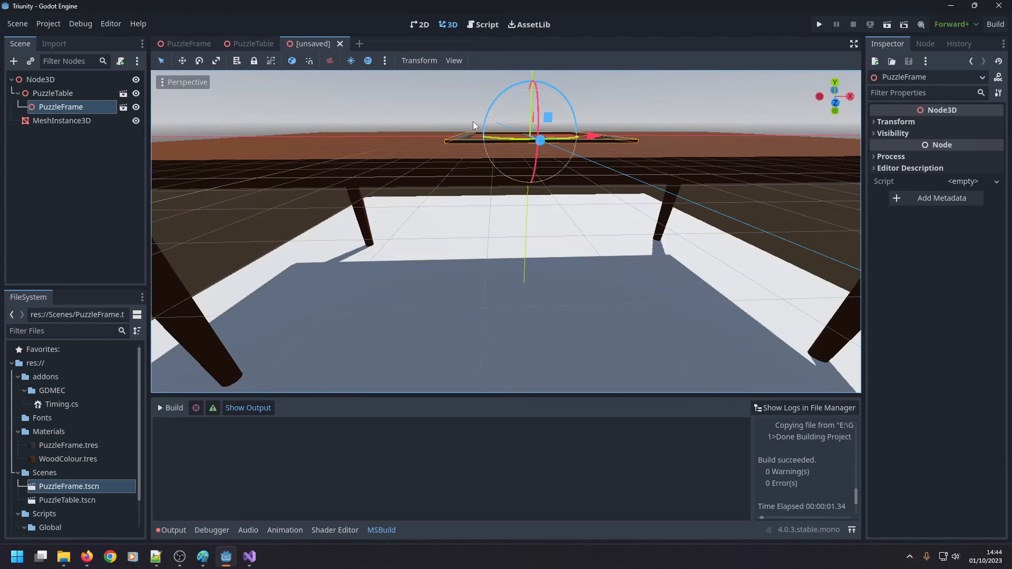
Clear the selection and inspect how the puzzle frame sits on the tabletop.
key("ctrl+z")
key("ctrl+z")
left_click(268, 93)
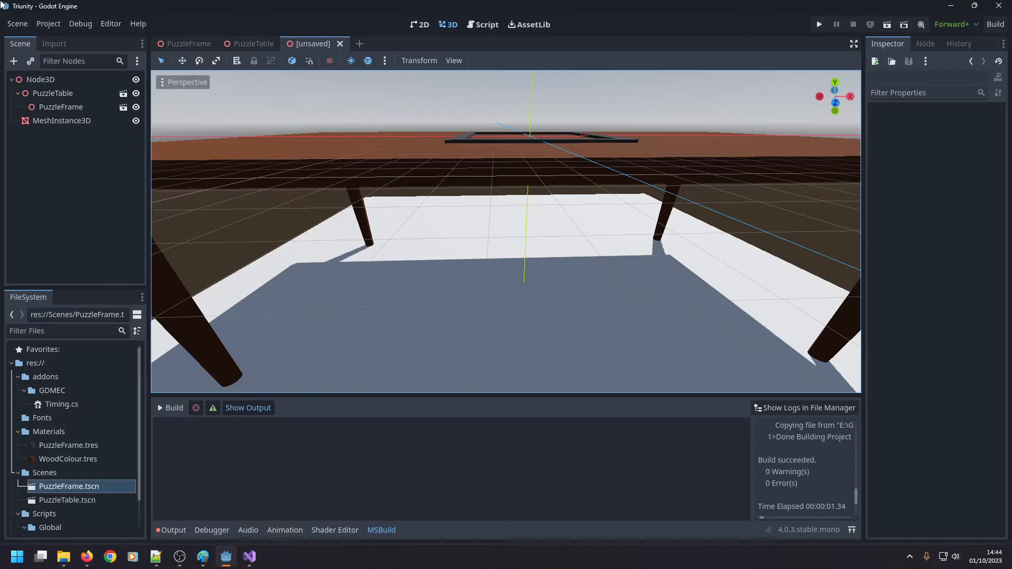
scroll(533, 152, "up", 6)
scroll(534, 150, "down", 4)
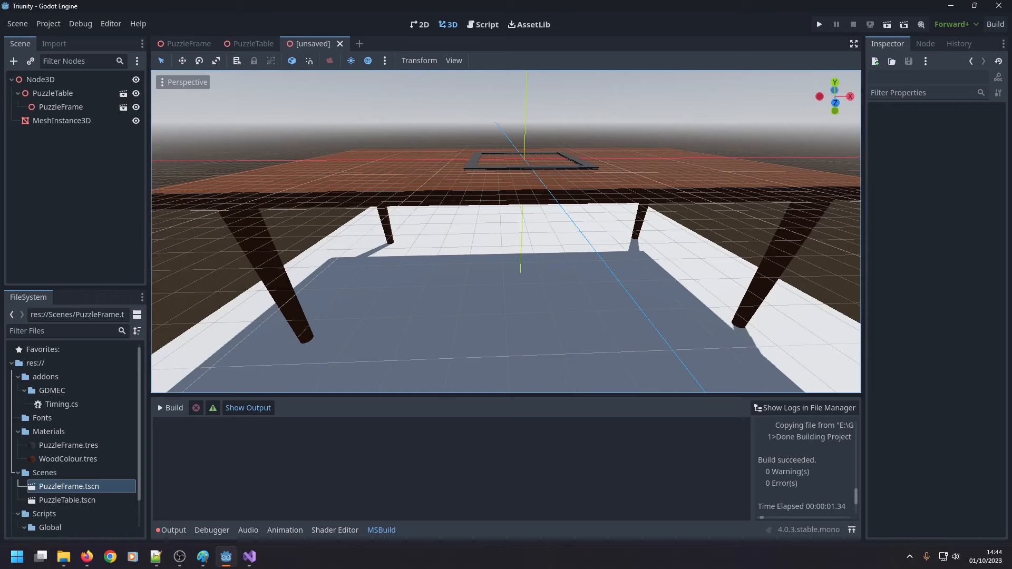
key("alt+Tab")
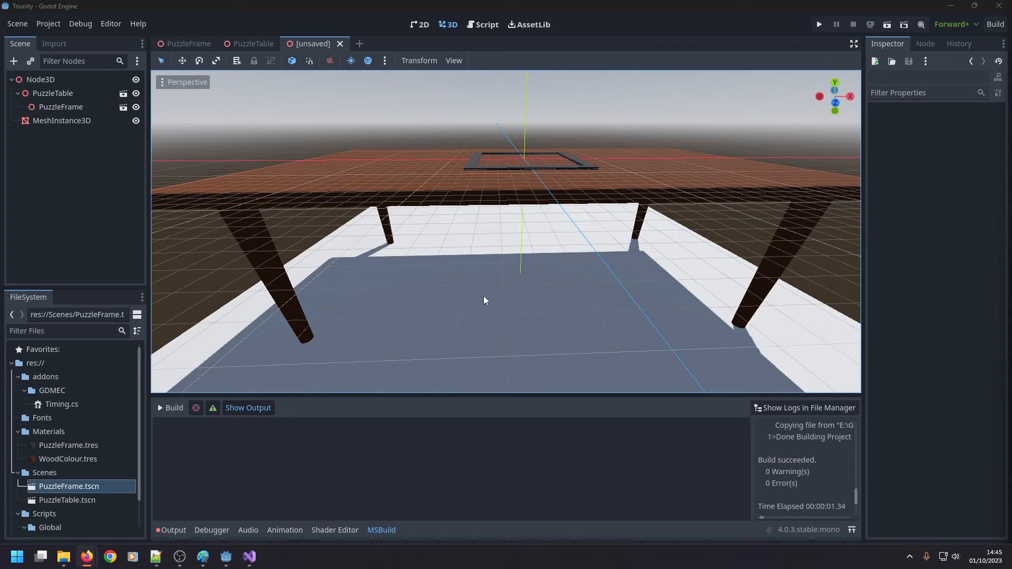
scroll(483, 296, "down", 5)
Set the y position of the floor's MeshInstance3D to -16.6 m.
left_click(450, 318)
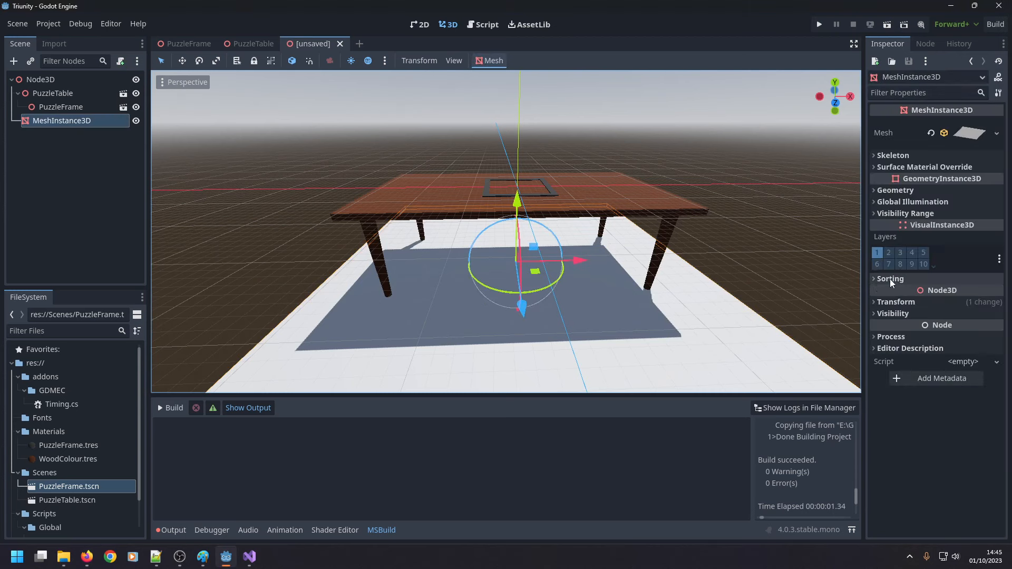
left_click(876, 302)
left_click(928, 329)
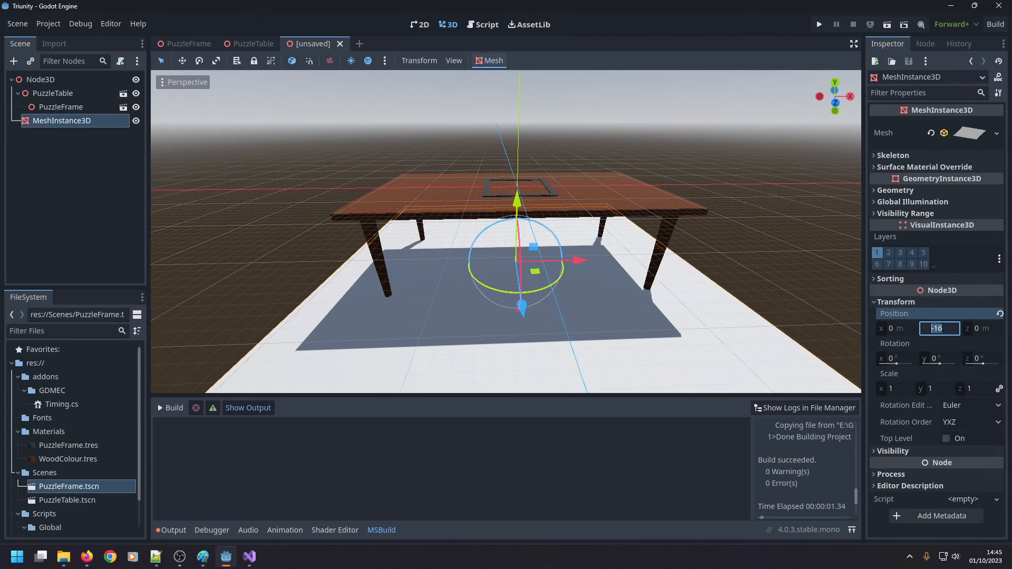
type(".6")
key("Return")
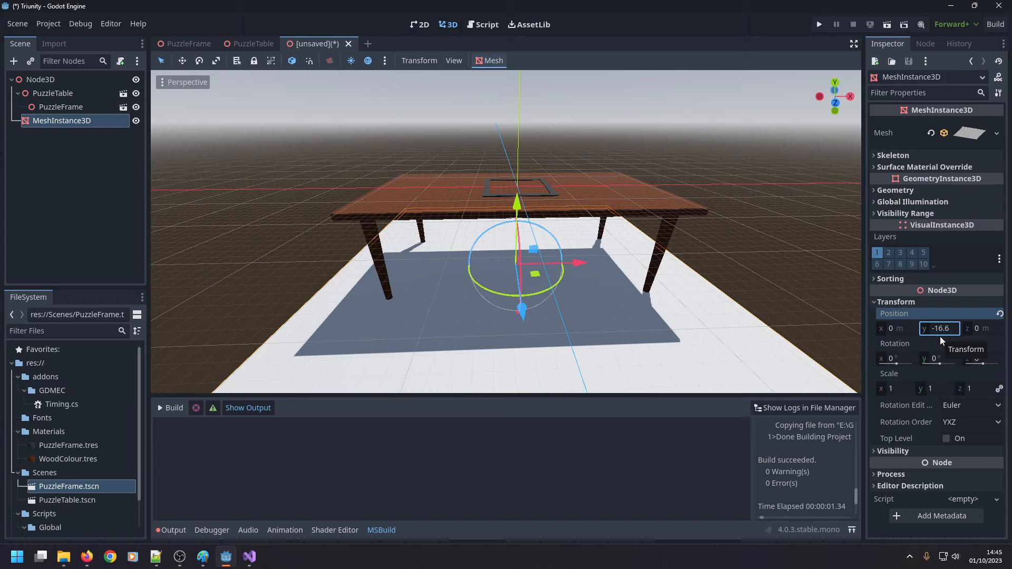
left_click(950, 329)
key("Return")
key("ctrl+z")
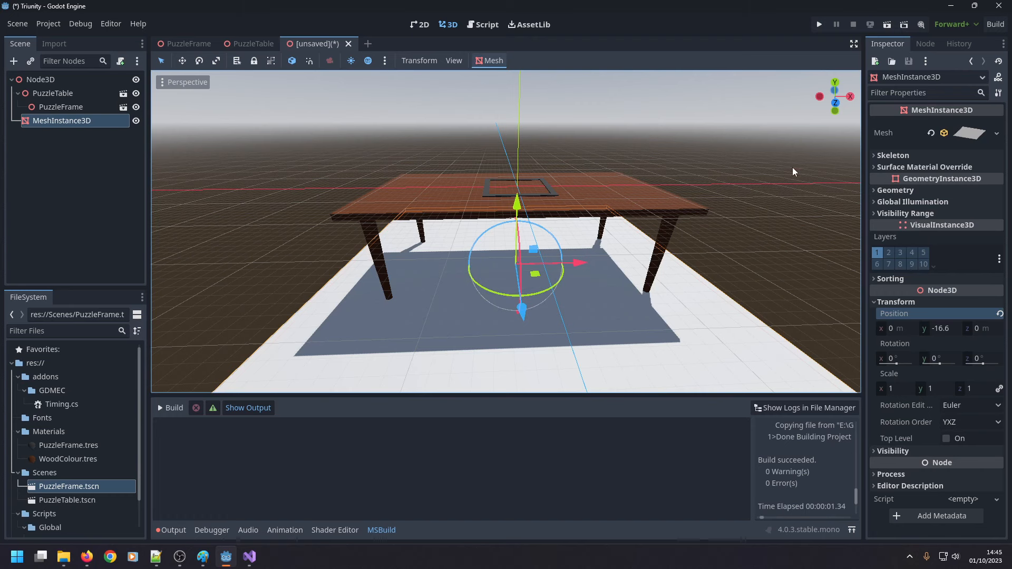
Check the table on the floor, then show the floor's box mesh properties and set its x size to 80 m.
left_click(767, 182)
scroll(757, 176, "down", 4)
right_click_drag(757, 176, 733, 216)
scroll(760, 175, "down", 5)
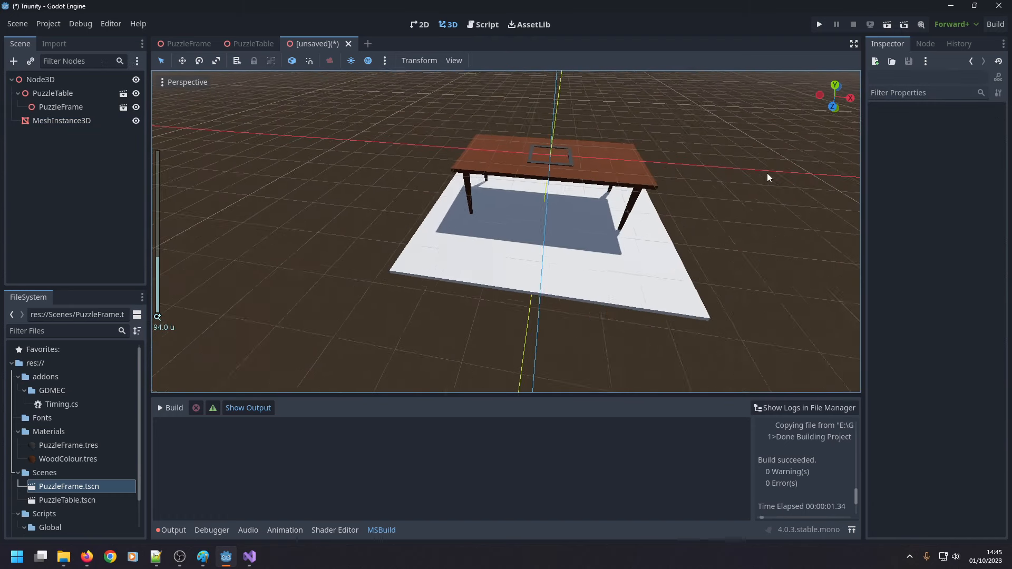
left_click(605, 283)
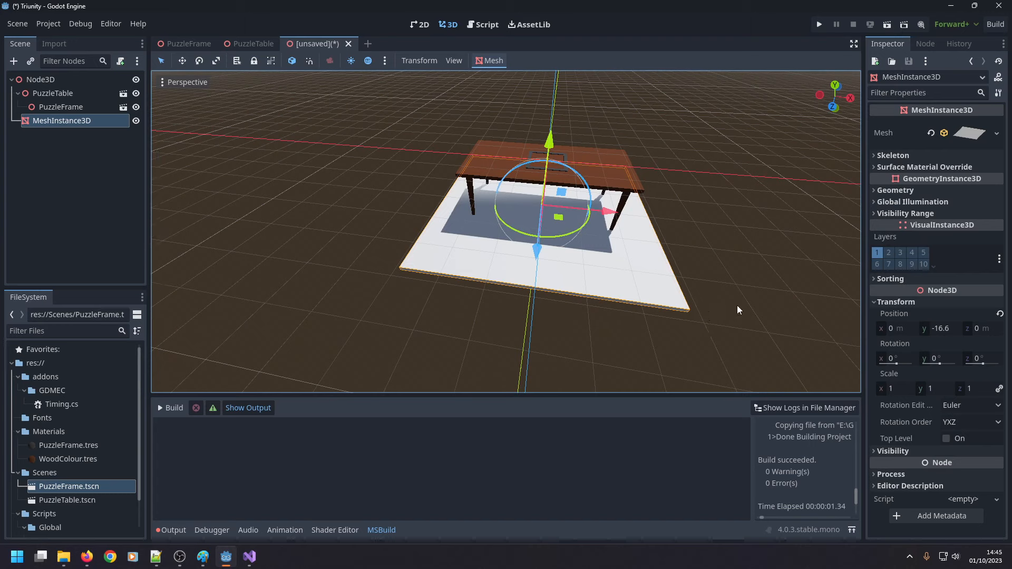
left_click(963, 135)
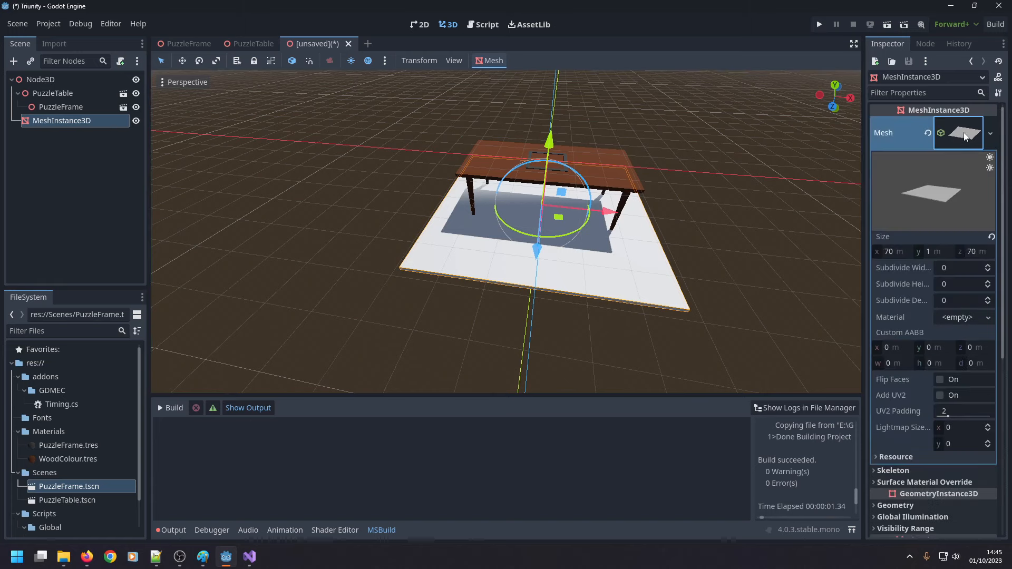
left_click(894, 250)
right_click_drag(674, 253, 728, 258)
left_click(897, 252)
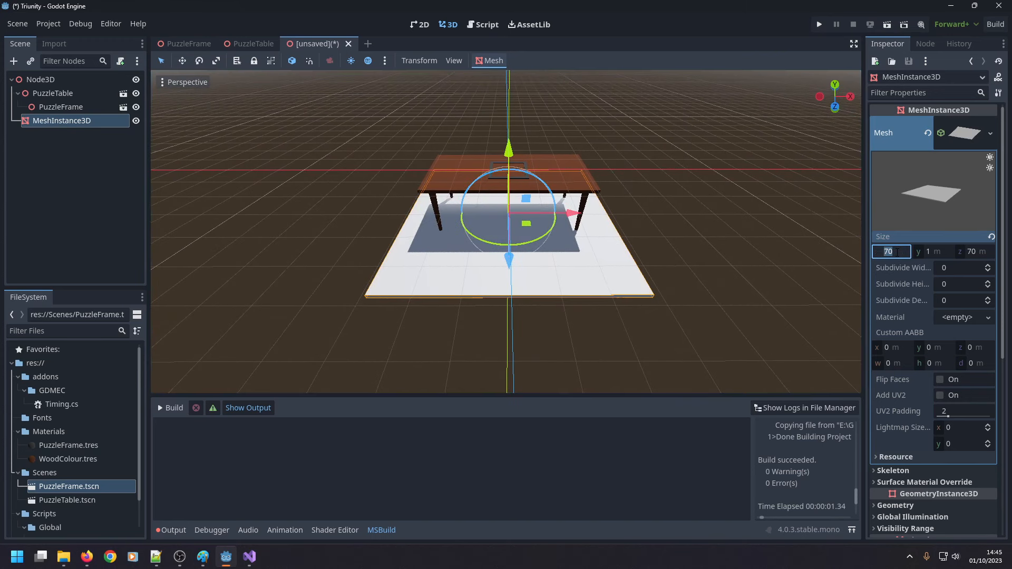
type("80")
key("Tab")
Set the floor mesh's size to 120 m in x and 90 m in z and view it around the table.
left_click(896, 249)
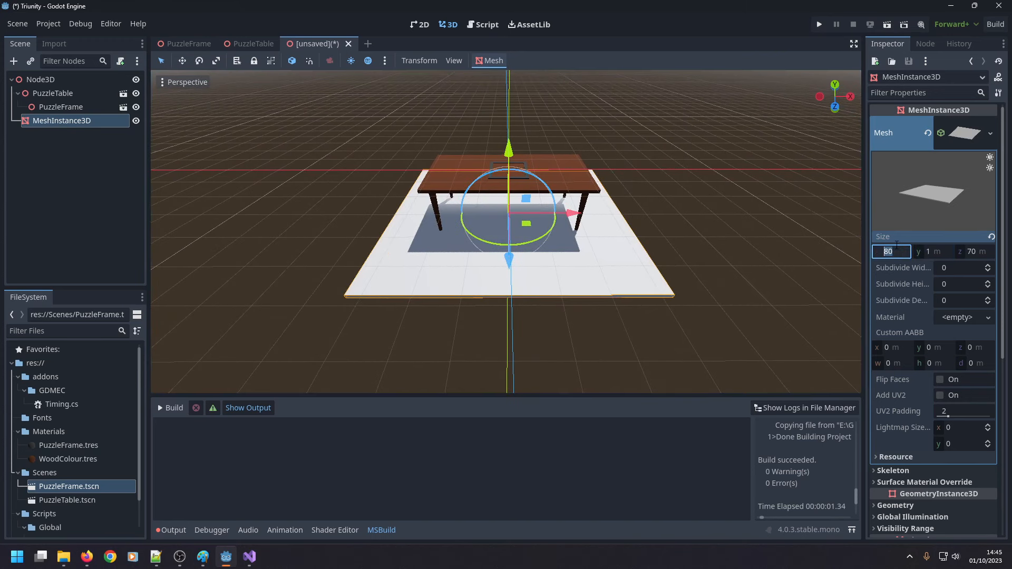
type("120")
key("Tab")
key("Tab")
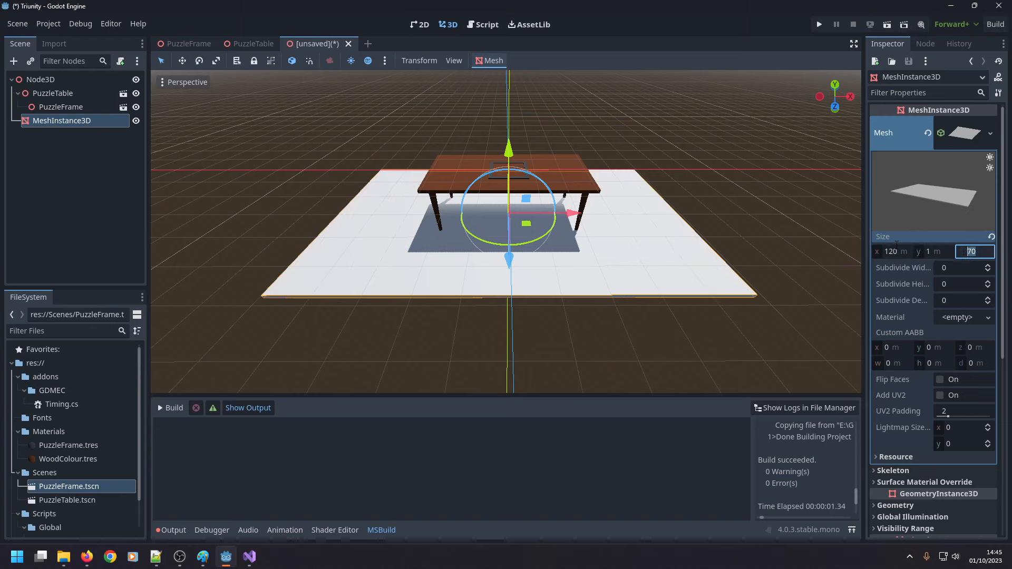
type("90")
key("Return")
middle_click_drag(701, 243, 695, 315)
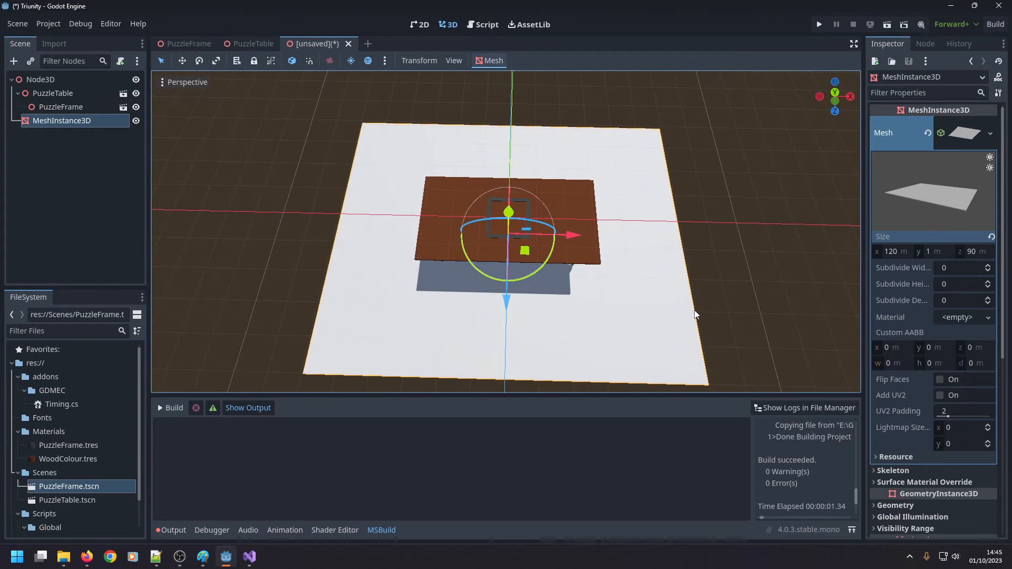
middle_click_drag(695, 315, 699, 251)
Rename the floor's MeshInstance3D node as FloorPlane.
left_click(87, 119)
key("F2")
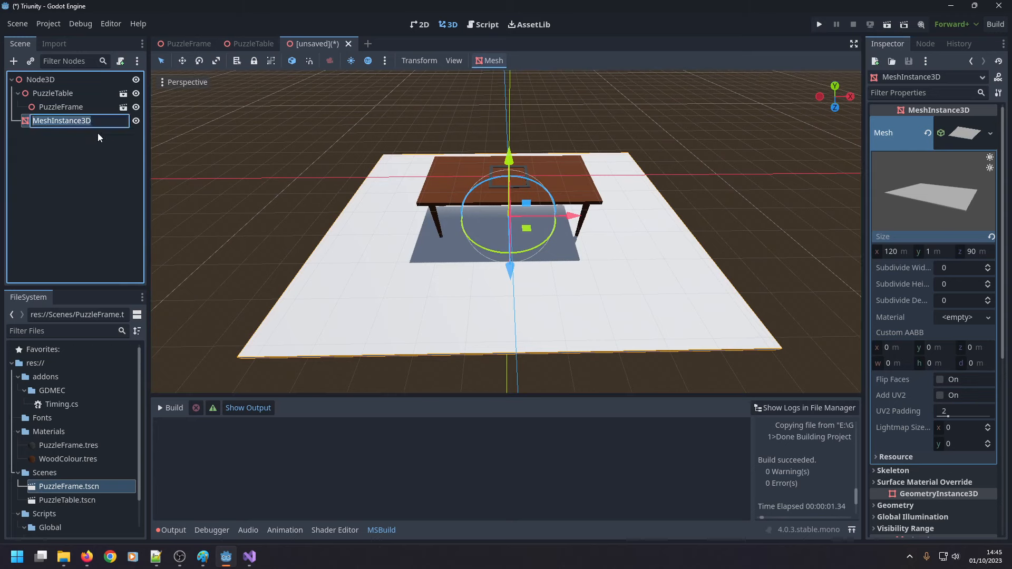
type("FloorPlane")
key("Return")
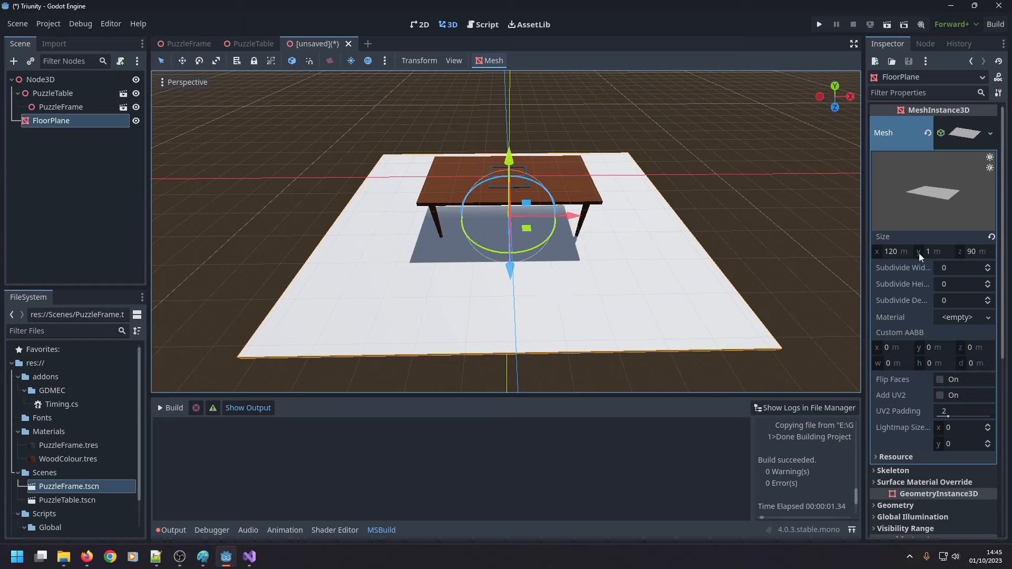
Set FloorPlane's mesh size to 140 m in x and 100 m in z.
left_click(897, 252)
type("140")
key("Tab")
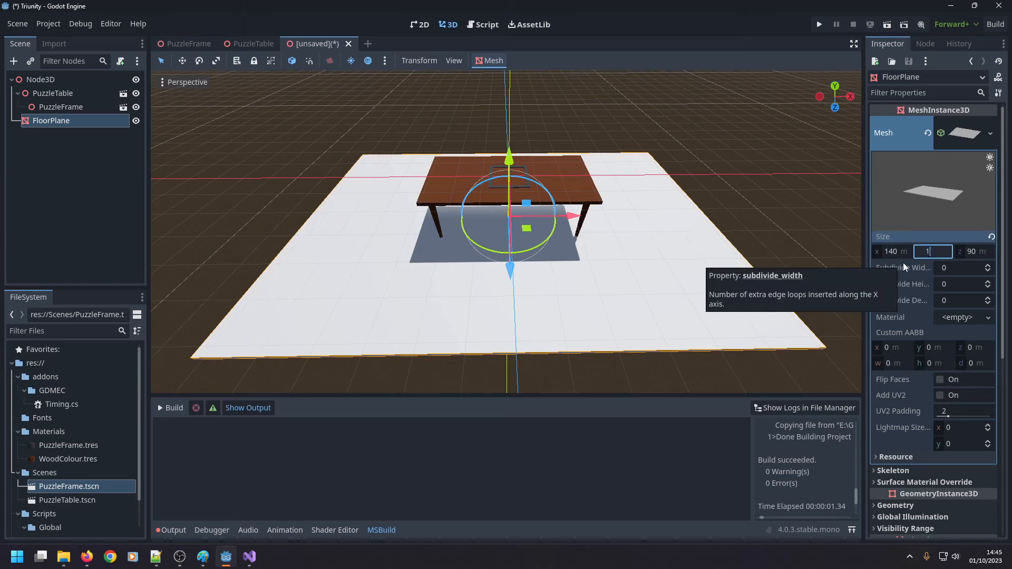
key("Tab")
type("100")
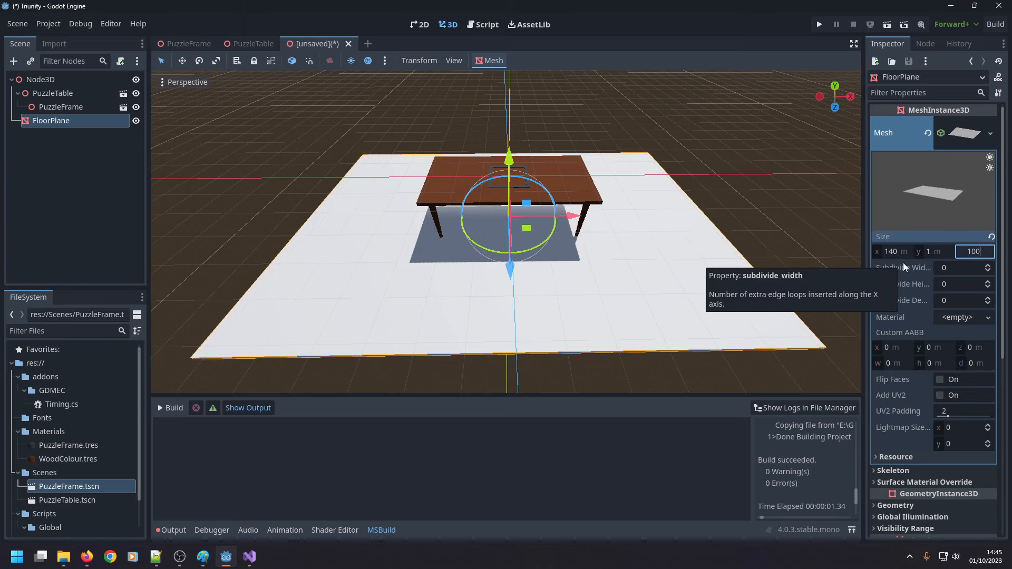
key("Return")
Examine the enlarged floor's proportions around the table and look through its properties, collapsing the mesh details.
scroll(732, 310, "down", 5)
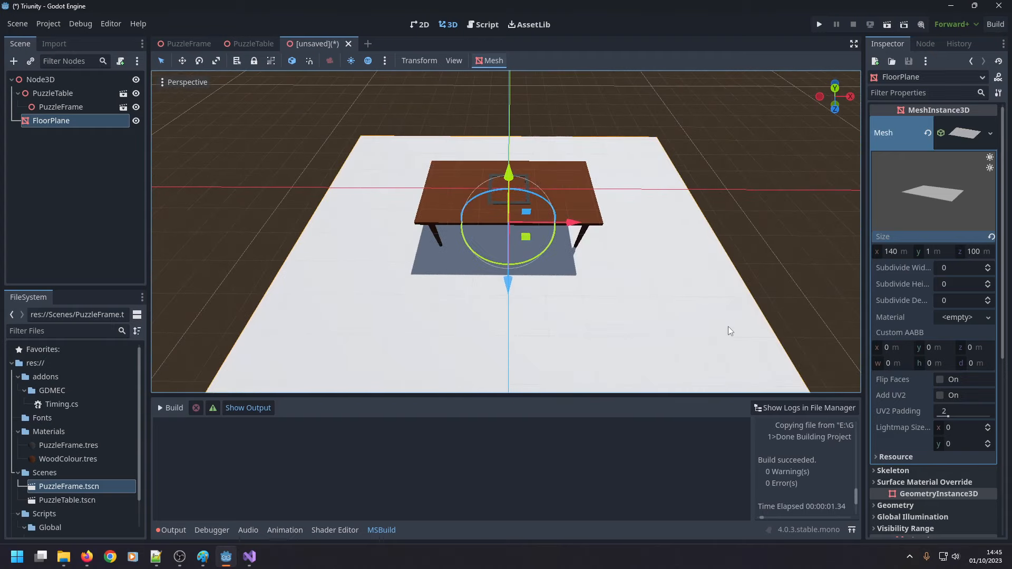
scroll(654, 298, "up", 2)
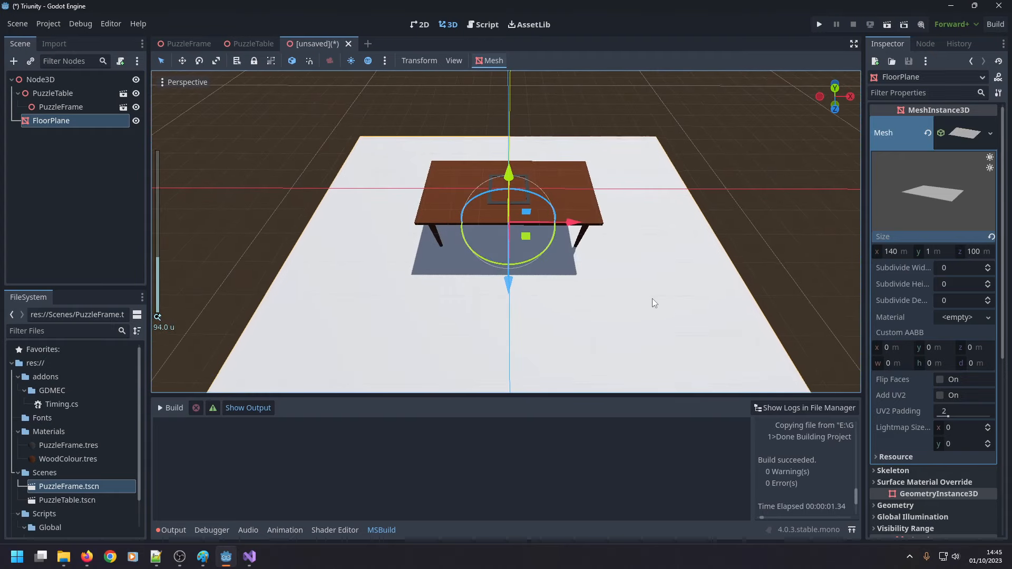
scroll(575, 266, "up", 2)
scroll(572, 267, "down", 2)
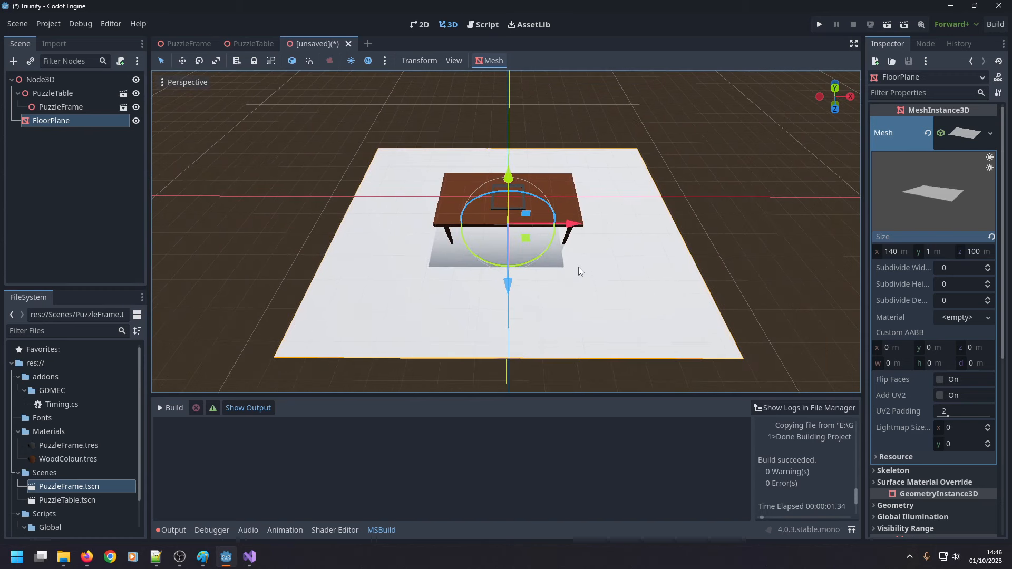
scroll(580, 281, "down", 2)
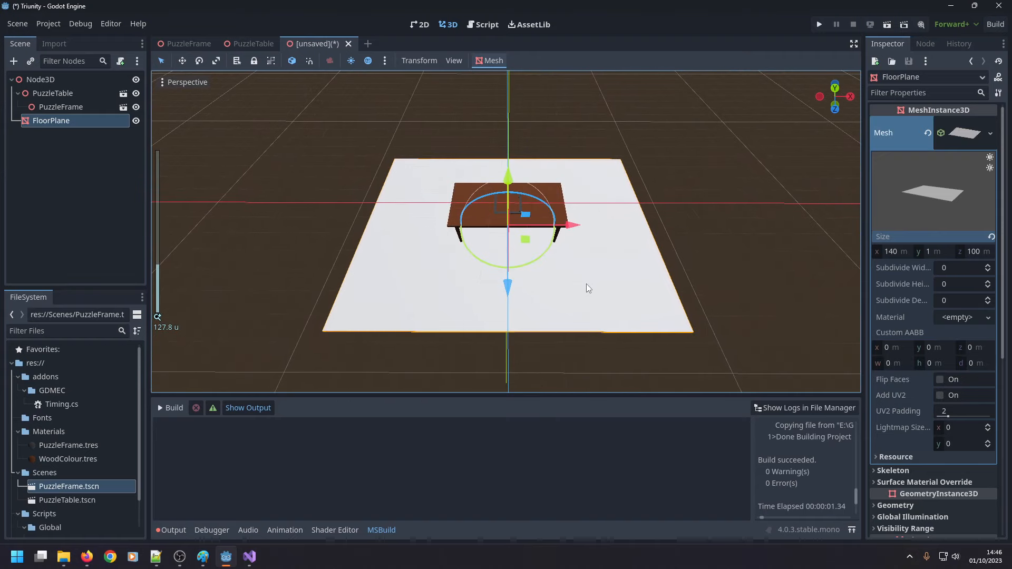
scroll(586, 284, "up", 3)
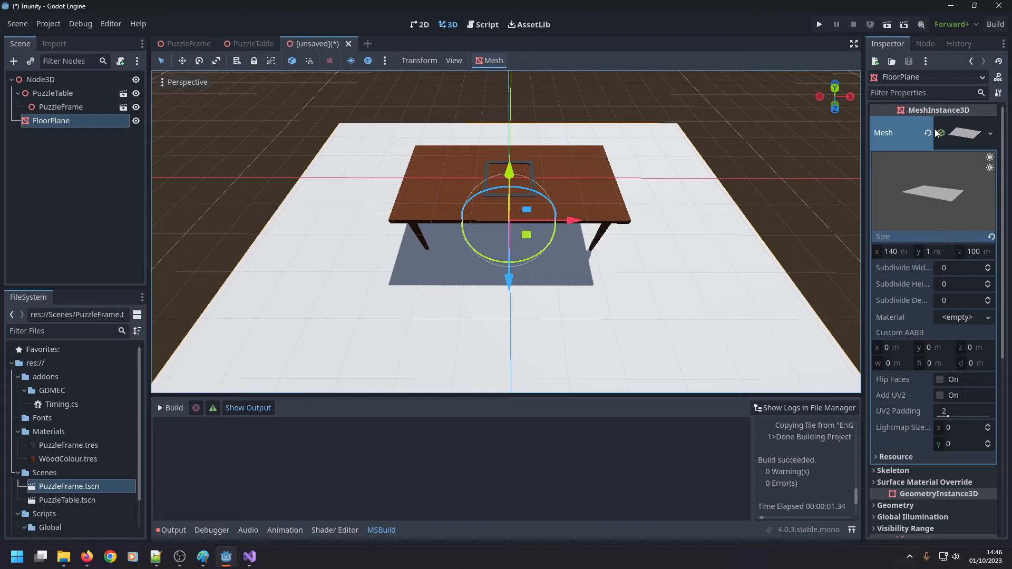
scroll(933, 344, "down", 3)
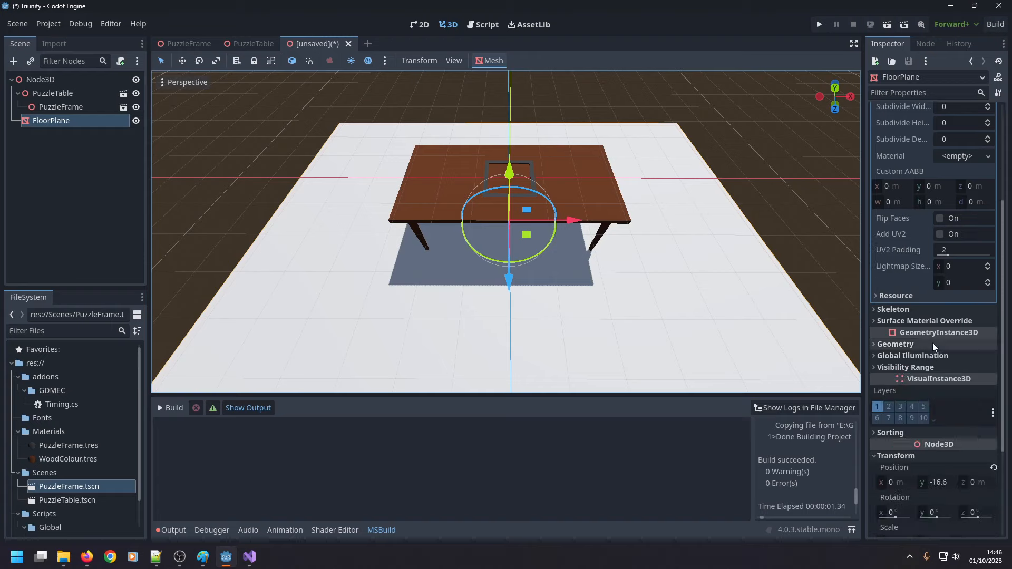
scroll(923, 316, "up", 3)
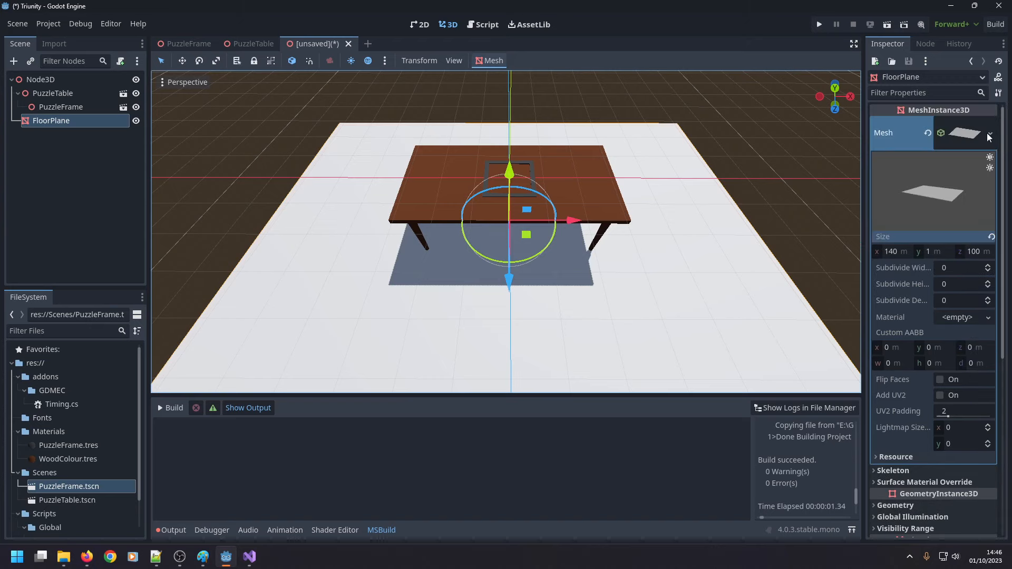
left_click(949, 142)
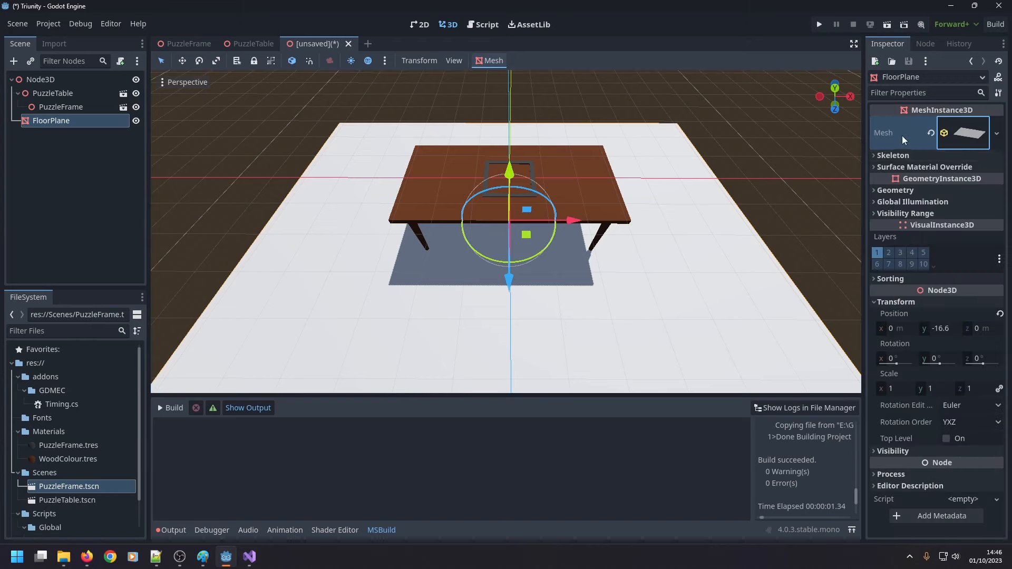
scroll(463, 289, "down", 2)
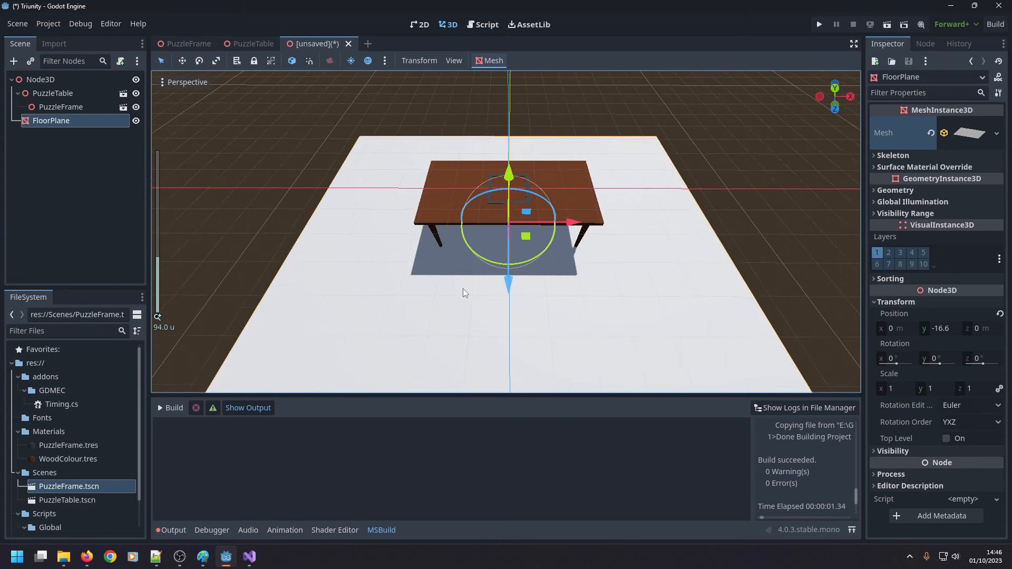
Rename the scene's root node as PuzzleRoom.
left_click(51, 80)
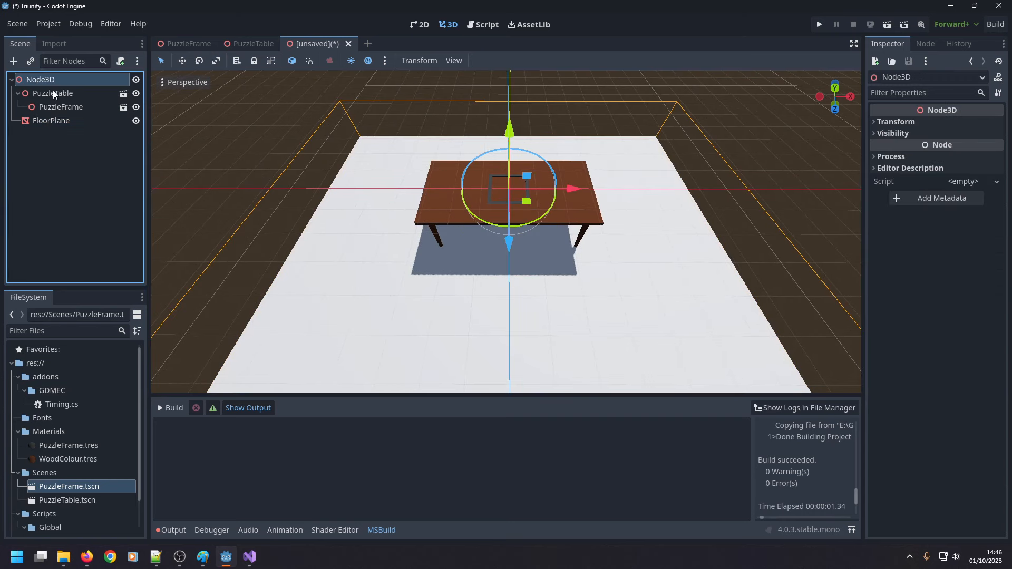
key("F2")
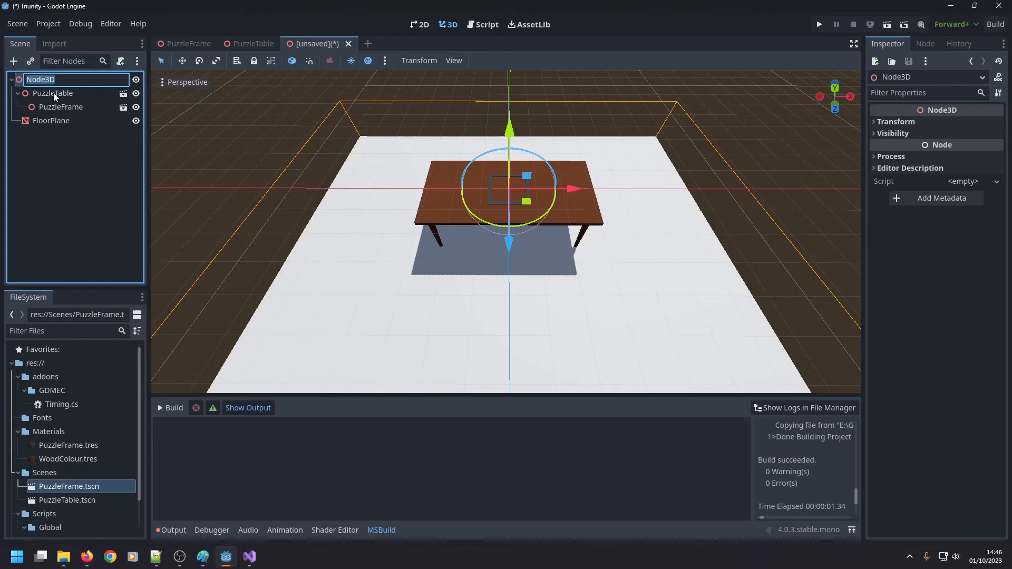
type("PuzzleRoom")
key("Return")
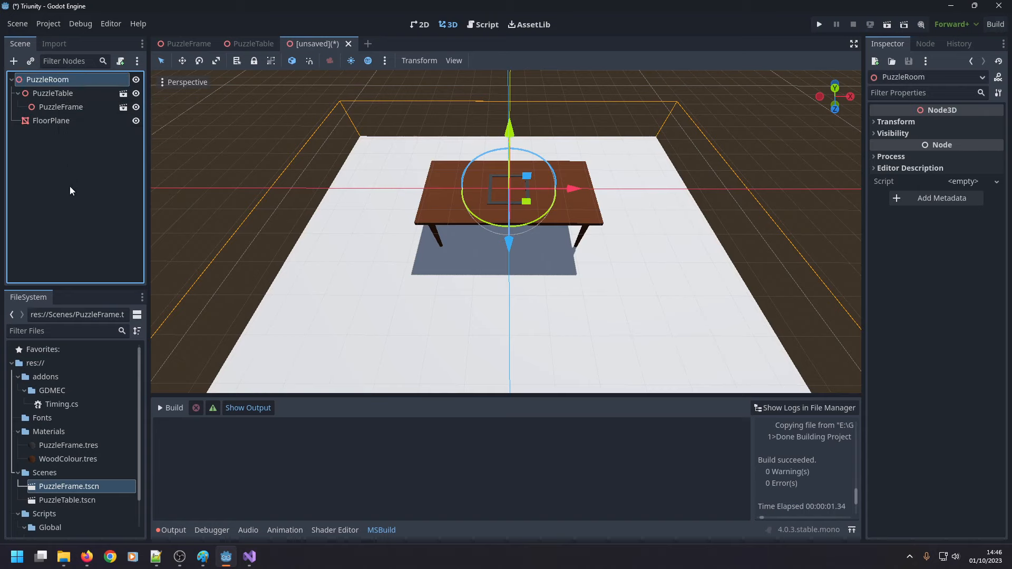
Hide PuzzleTable together with its puzzle frame and select the FloorPlane node.
left_click(75, 106)
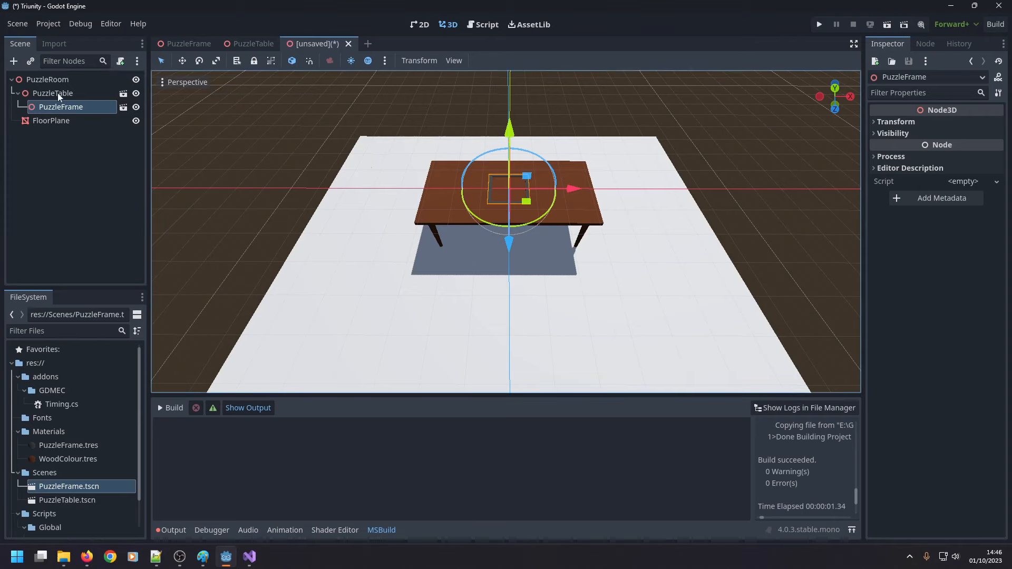
left_click(136, 94)
left_click(70, 134)
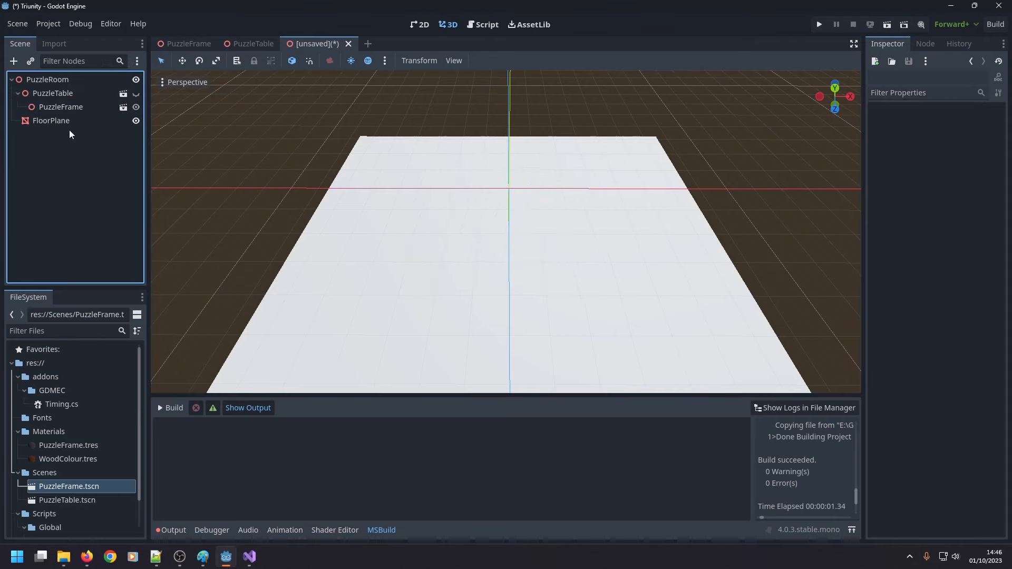
left_click(62, 123)
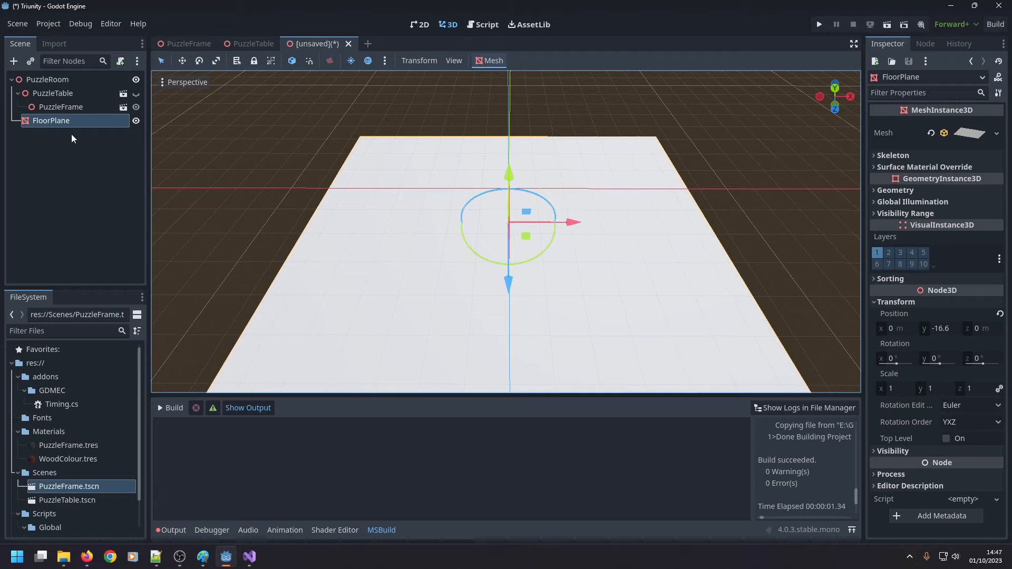
Add a Node3D as a child of the PuzzleRoom root node.
left_click(88, 121)
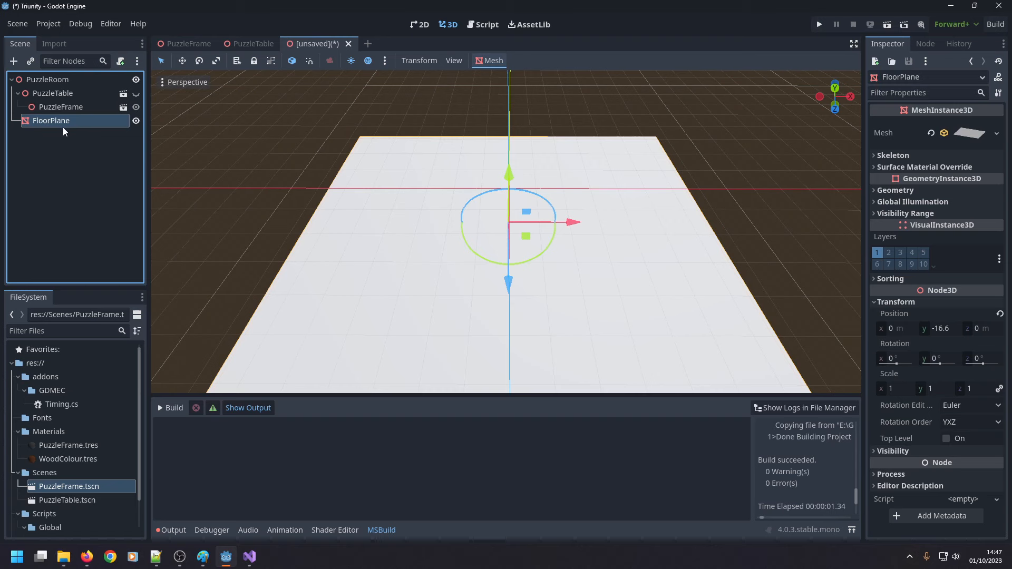
right_click(47, 79)
left_click(78, 88)
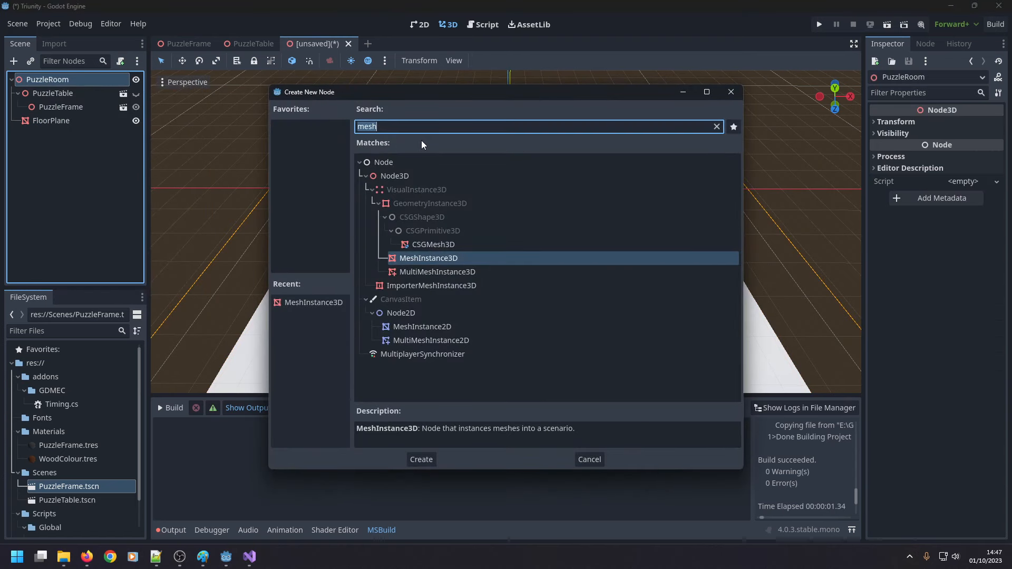
double_click(428, 175)
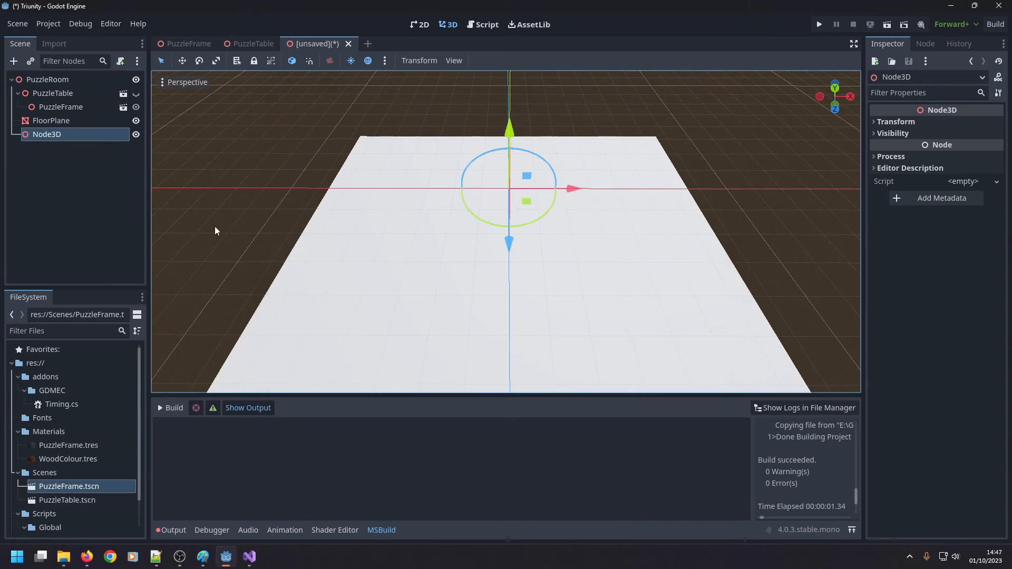
Copy FloorPlane's y position of -16.6 m to the new Node3D's y position.
left_click(48, 121)
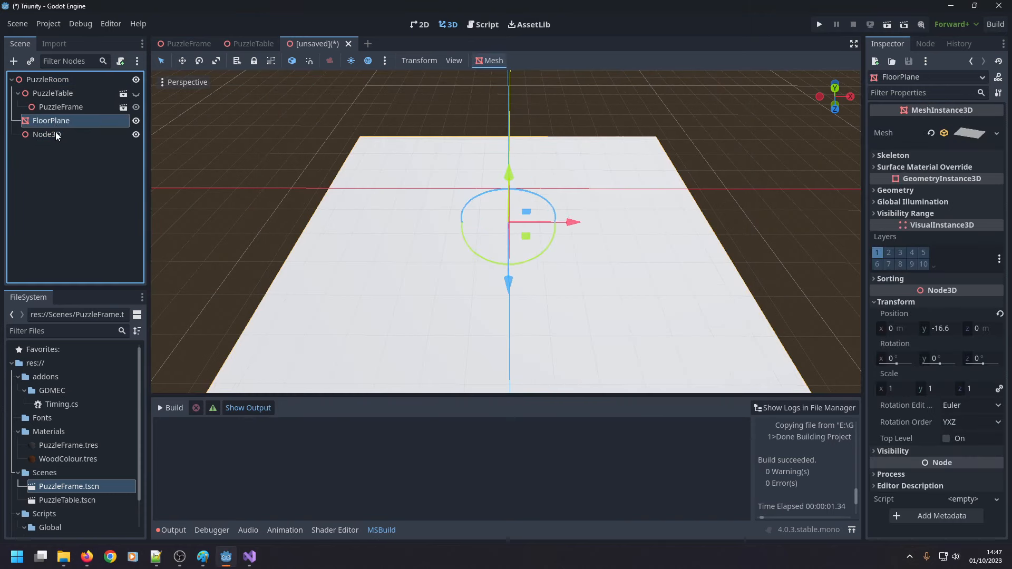
left_click(939, 329)
key("ctrl+c")
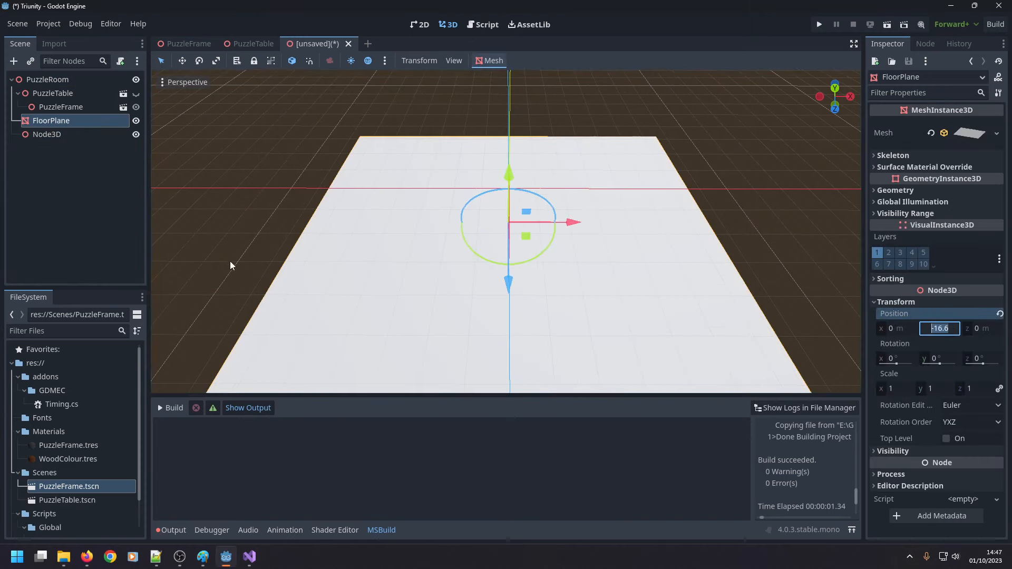
left_click(79, 135)
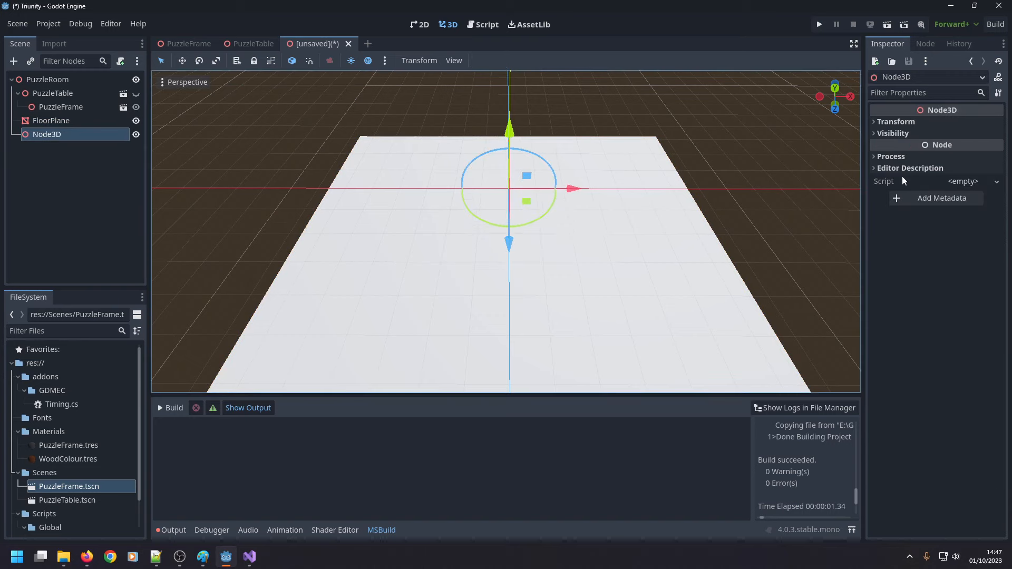
left_click(895, 122)
left_click(942, 148)
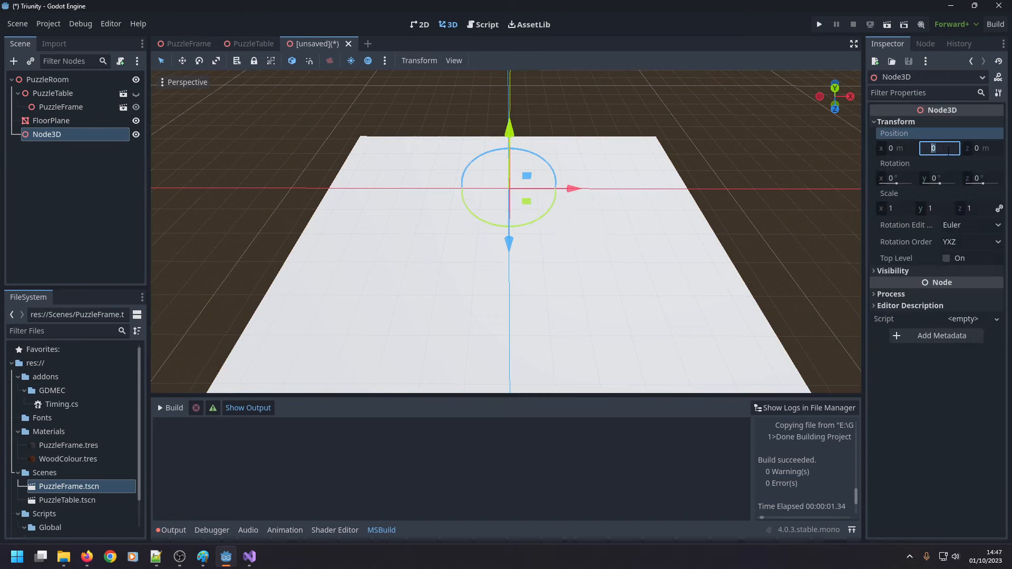
key("ctrl+v")
key("Return")
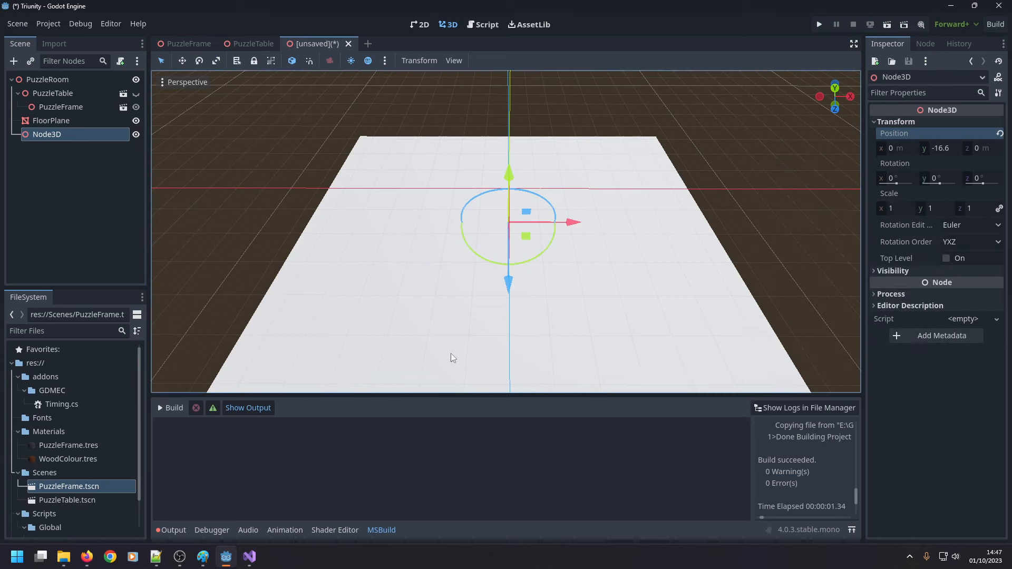
Expand the mesh properties of FloorPlane.
left_click(66, 120)
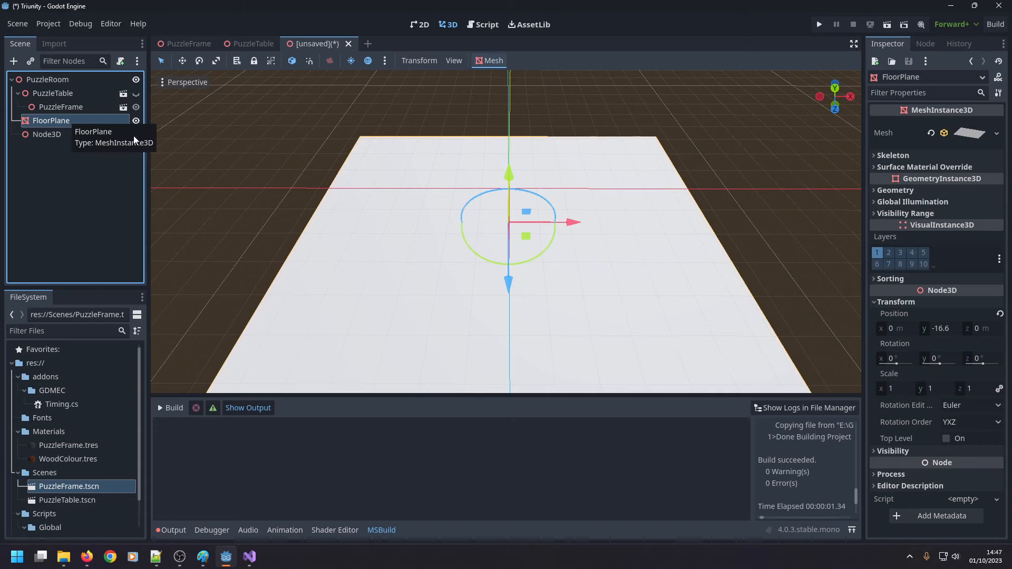
left_click(959, 133)
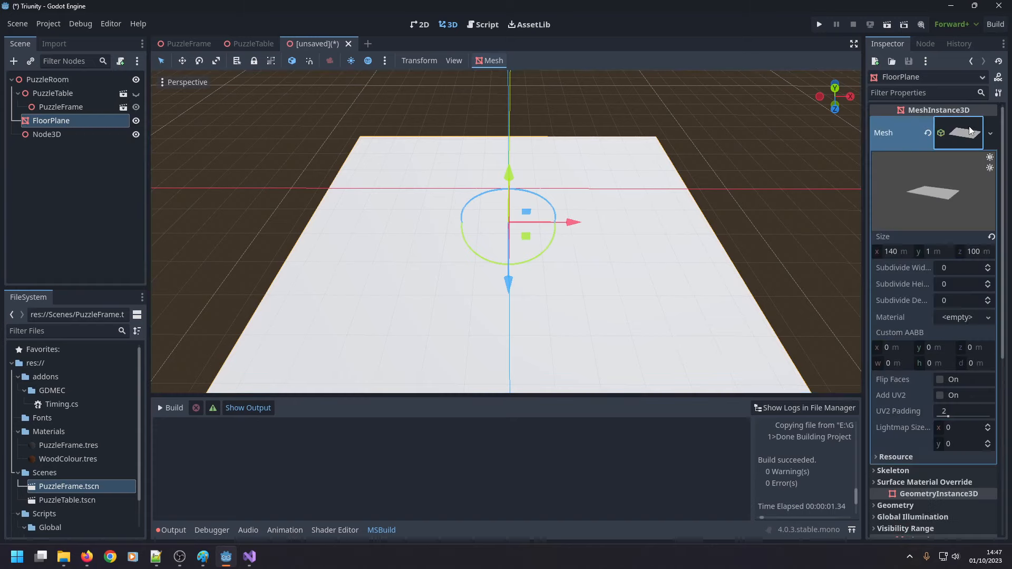
Set FloorPlane's mesh size to 10 m in x and 10 m in z.
left_click(893, 254)
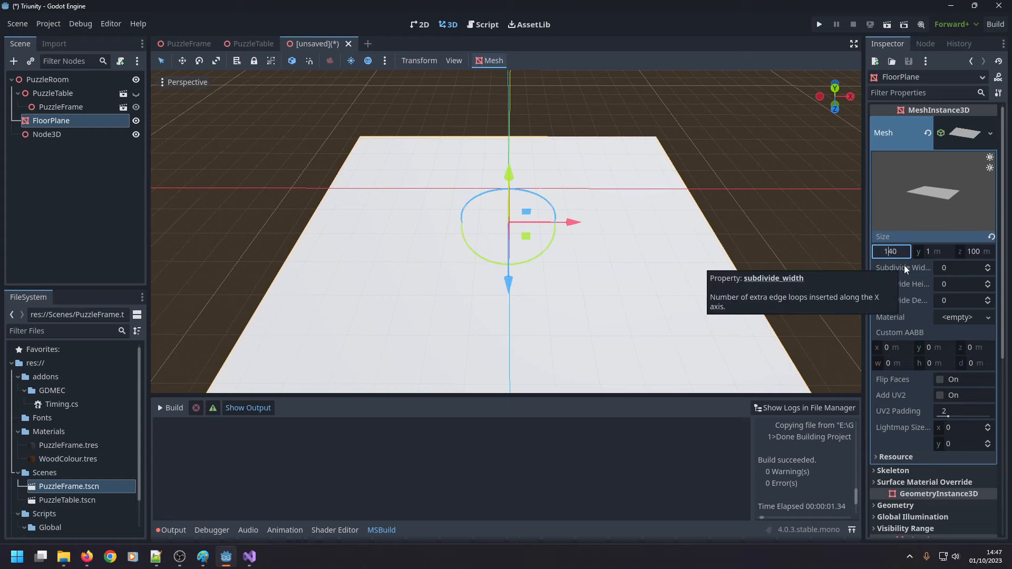
key("ctrl+a")
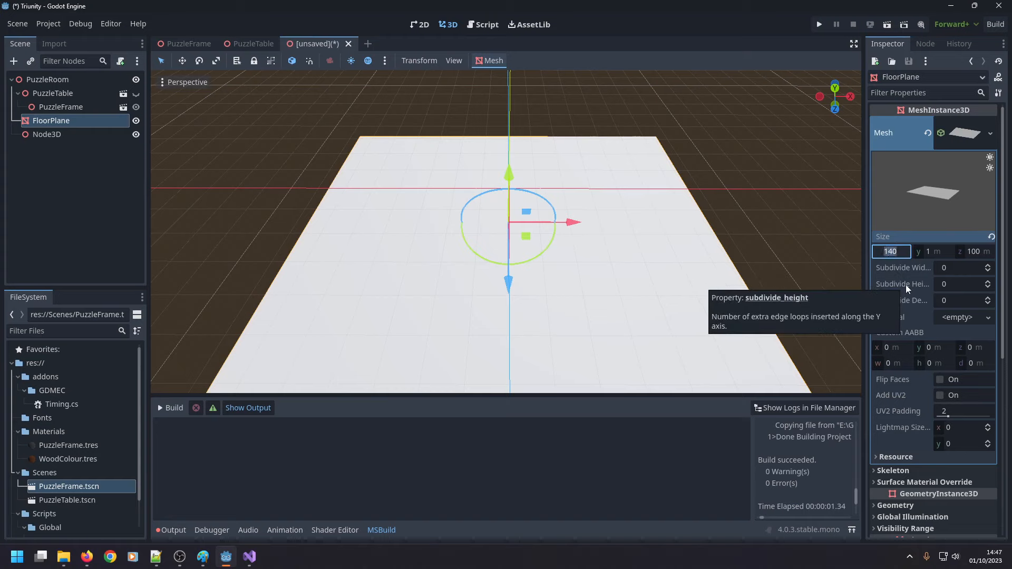
type("10")
key("Tab")
type("10")
key("Return")
key("ctrl+z")
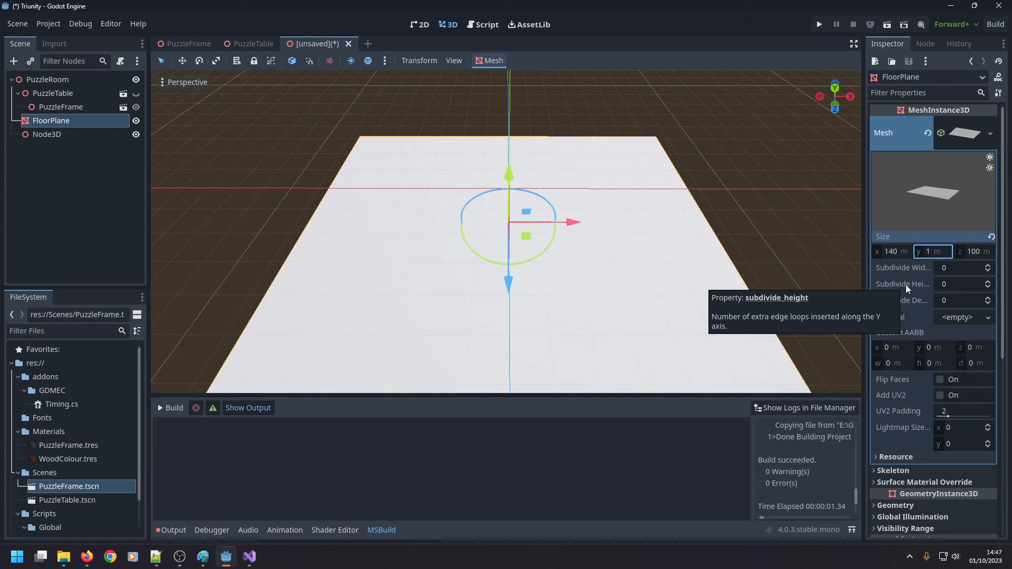
key("shift+Tab")
type("10")
key("Tab")
key("Tab")
type("10")
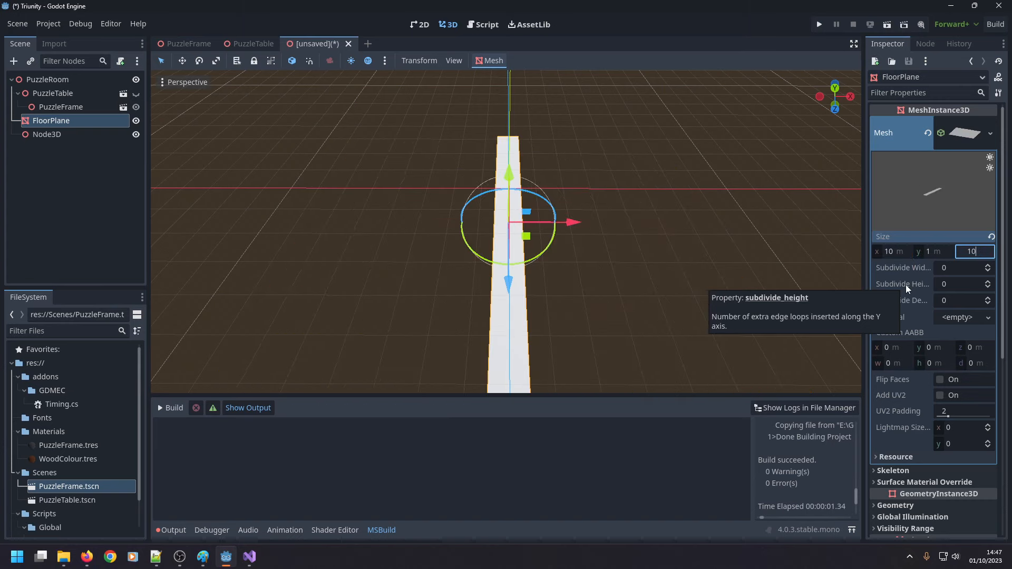
key("Return")
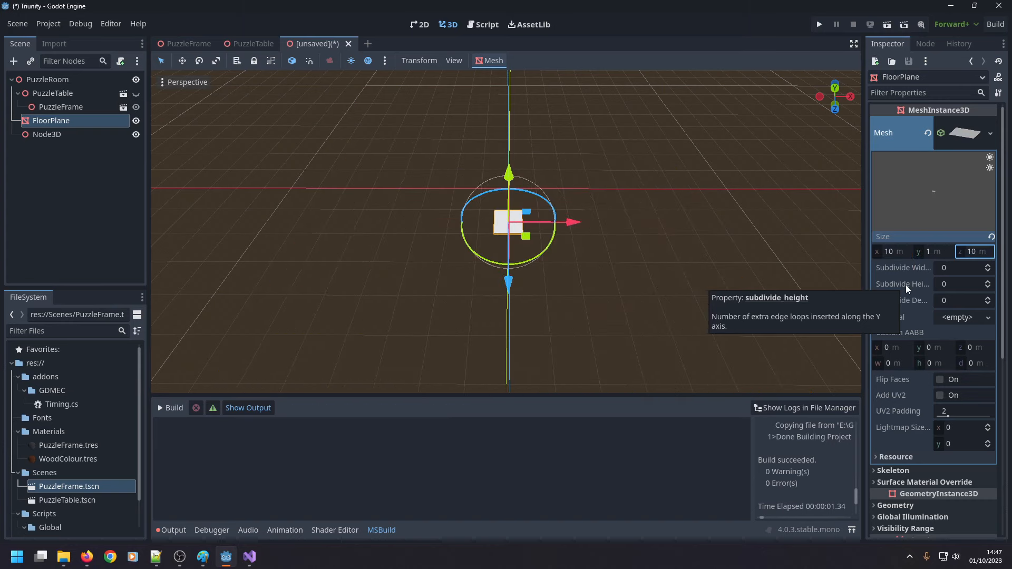
Set FloorPlane's mesh size to 20 m in x, 1 m in y and 20 m in z.
left_click(893, 250)
type("20")
key("Tab")
type("20")
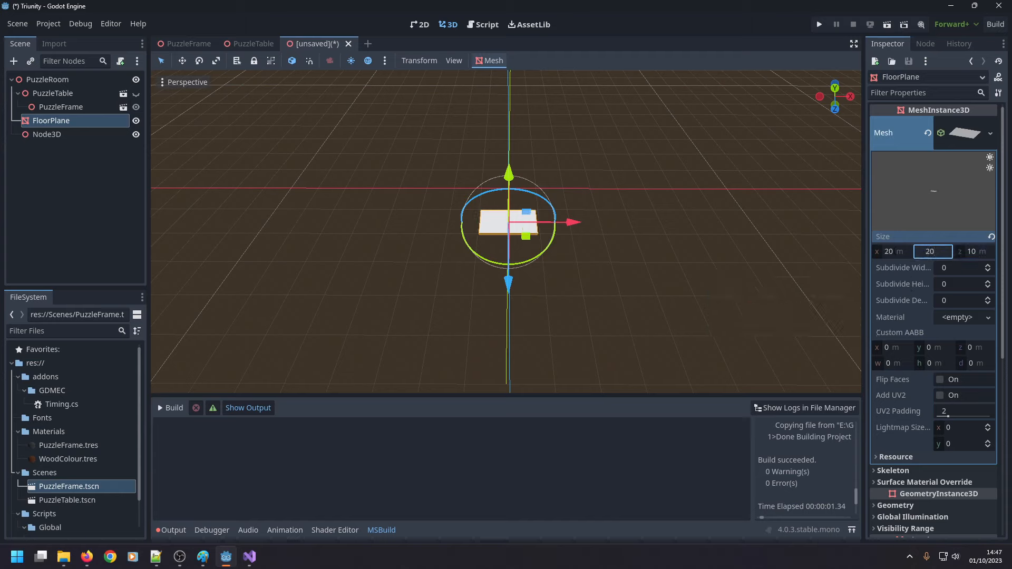
key("BackSpace")
key("BackSpace")
type("1")
key("Tab")
type("20")
key("Return")
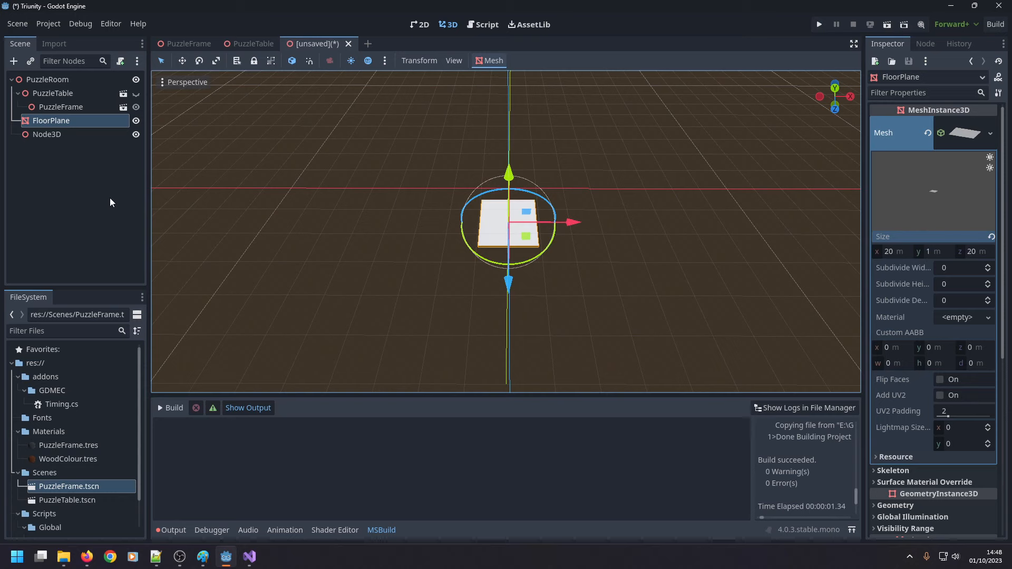
Try to duplicate the PuzzleFrame.tres material under its existing name.
left_click(79, 191)
left_click(70, 119)
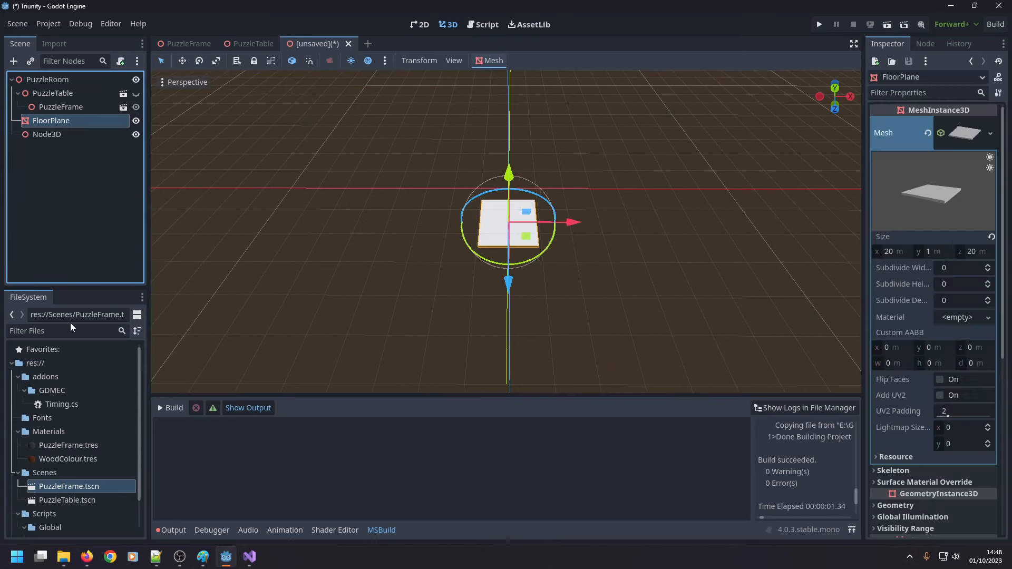
left_click(69, 445)
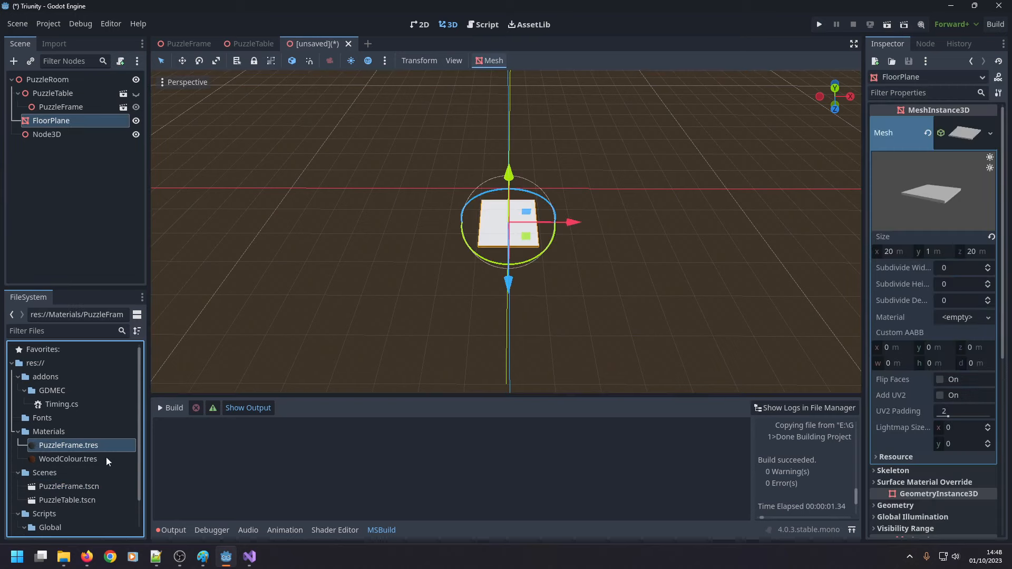
key("ctrl+d")
left_click(480, 303)
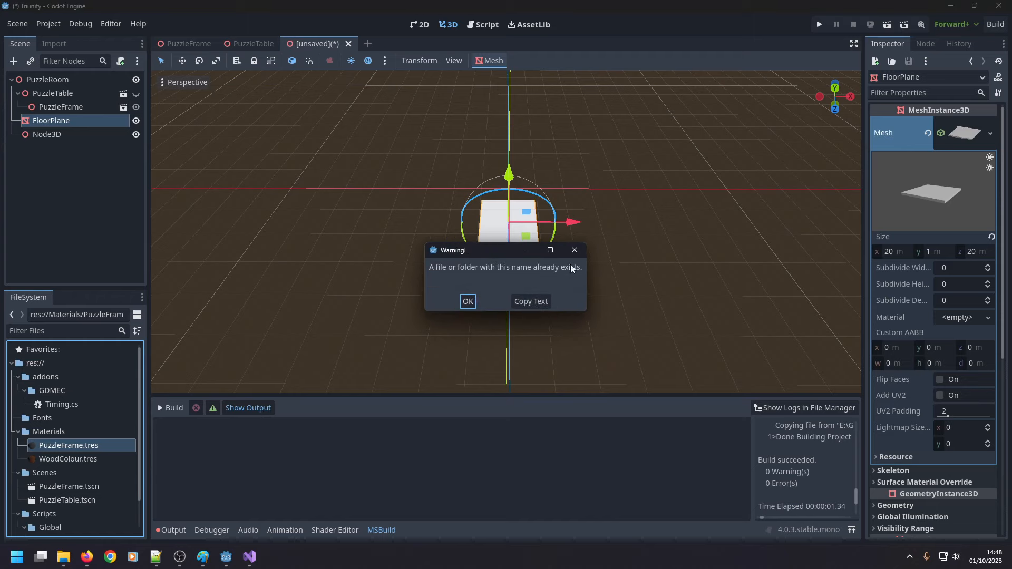
left_click(468, 301)
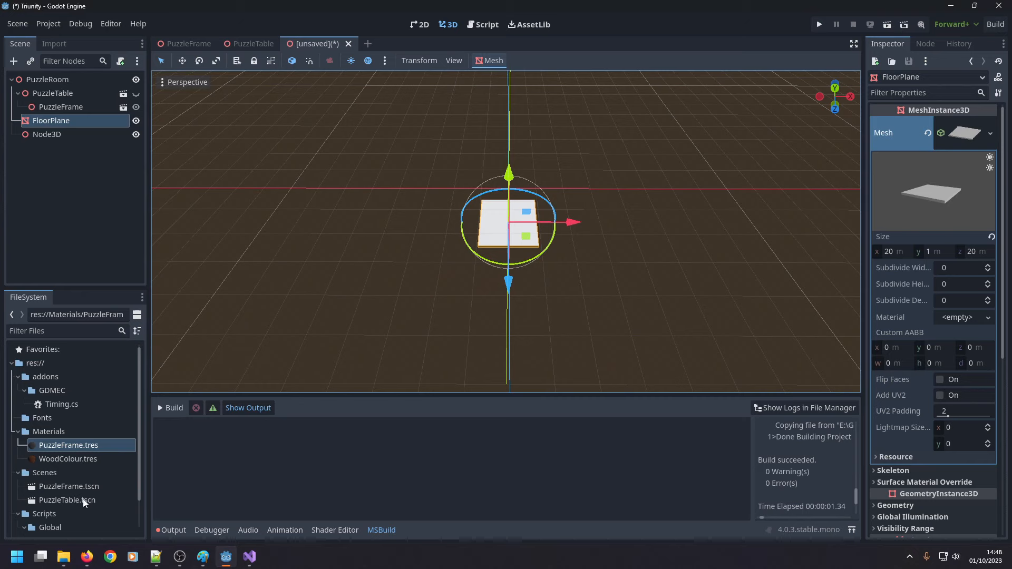
Duplicate the PuzzleFrame.tres material as FloorTileWhite.tres.
left_click(106, 451)
key("ctrl+d")
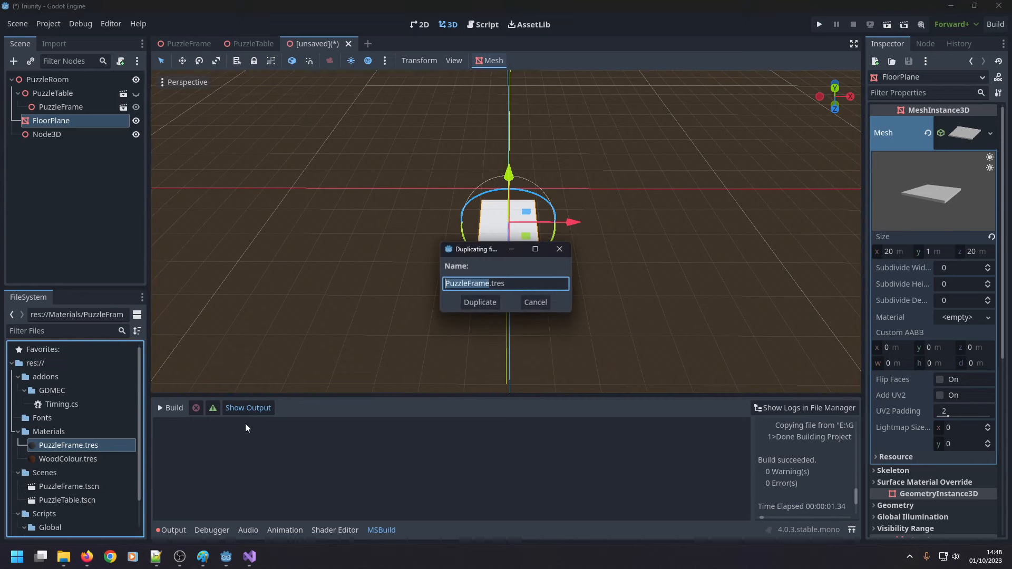
type("Floor")
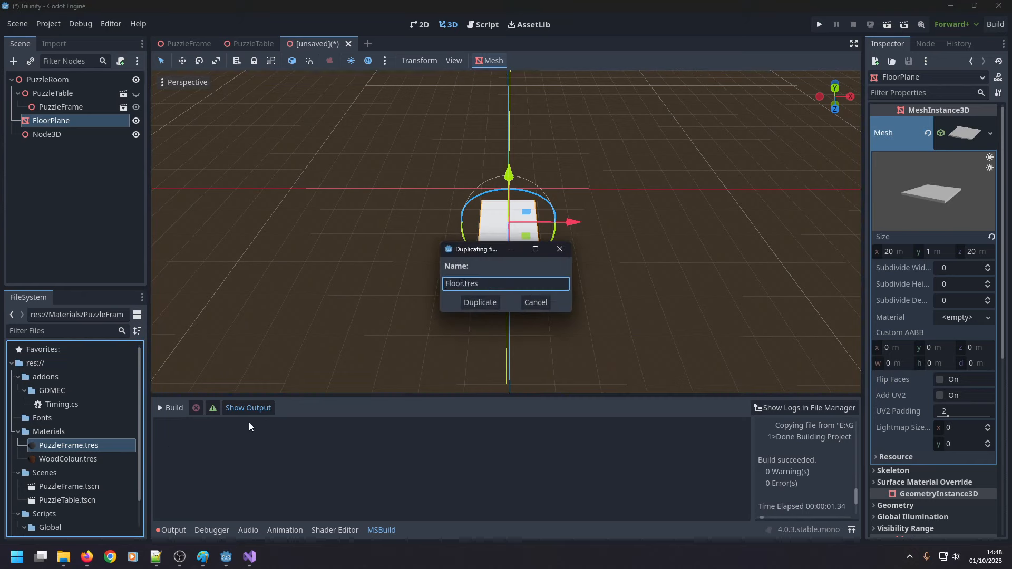
type("TileWhite")
key("Return")
Make FloorPlane a child of Node3D, apply FloorTileWhite.tres as its material override and collapse its mesh details.
left_click_drag(99, 443, 75, 135)
left_click(79, 131)
left_click(69, 137)
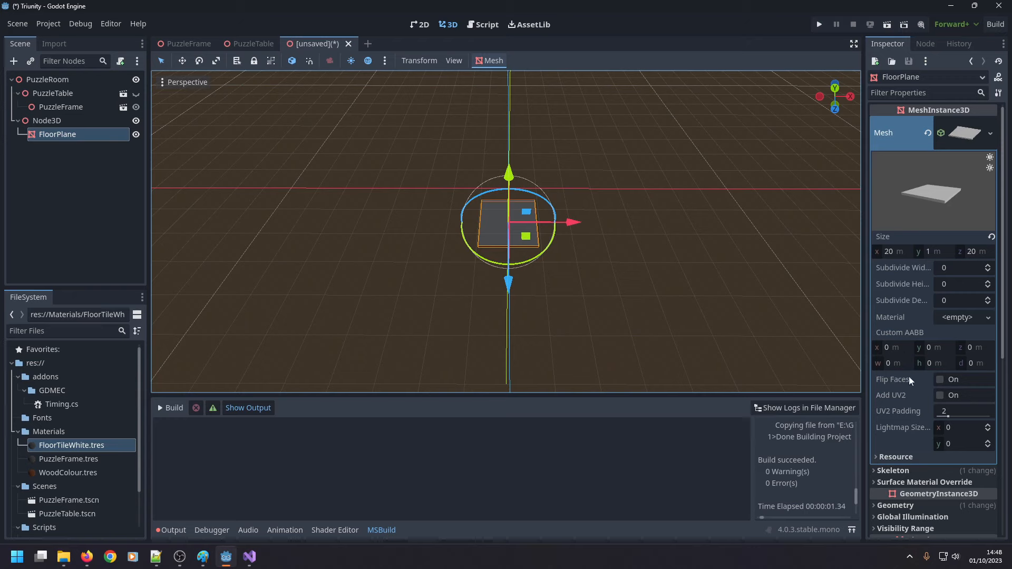
left_click(970, 134)
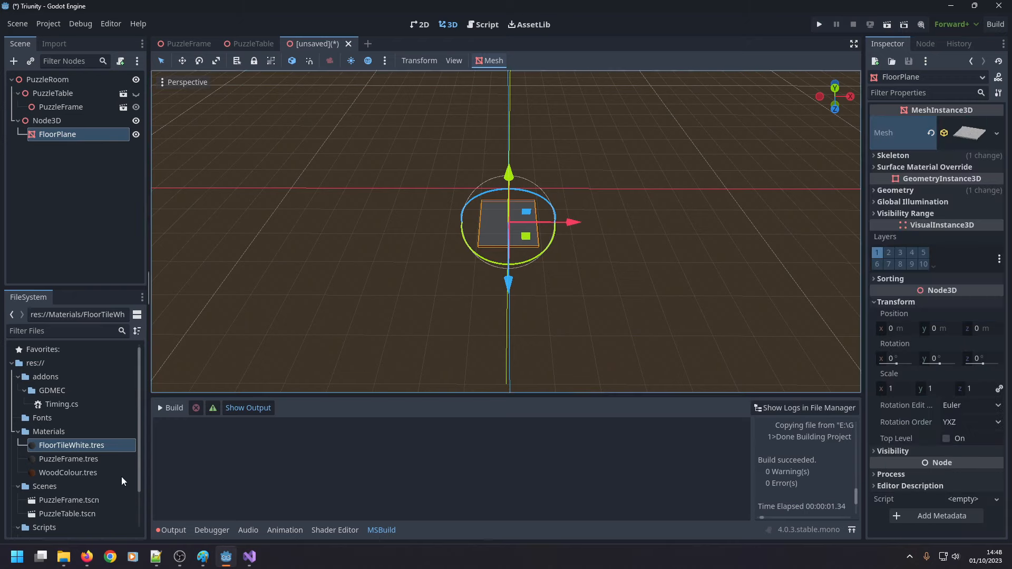
Lighten the albedo colour of FloorTileWhite.tres to a neutral grey with an HSV value of 70.
left_click(86, 446)
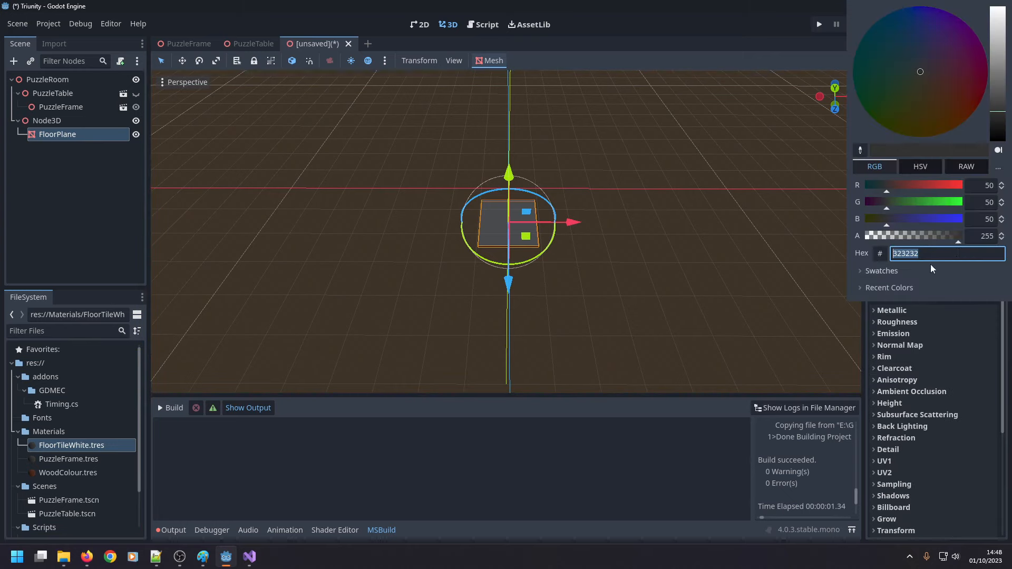
left_click(921, 168)
mouse_move(949, 222)
left_mouse_down()
mouse_move(959, 222)
mouse_move(939, 225)
left_mouse_up()
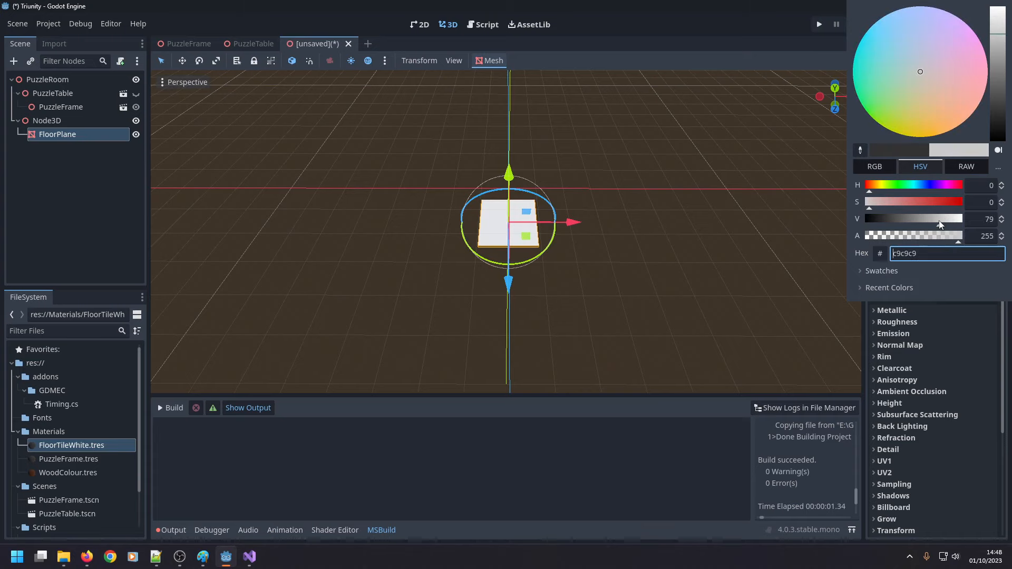
left_click(990, 220)
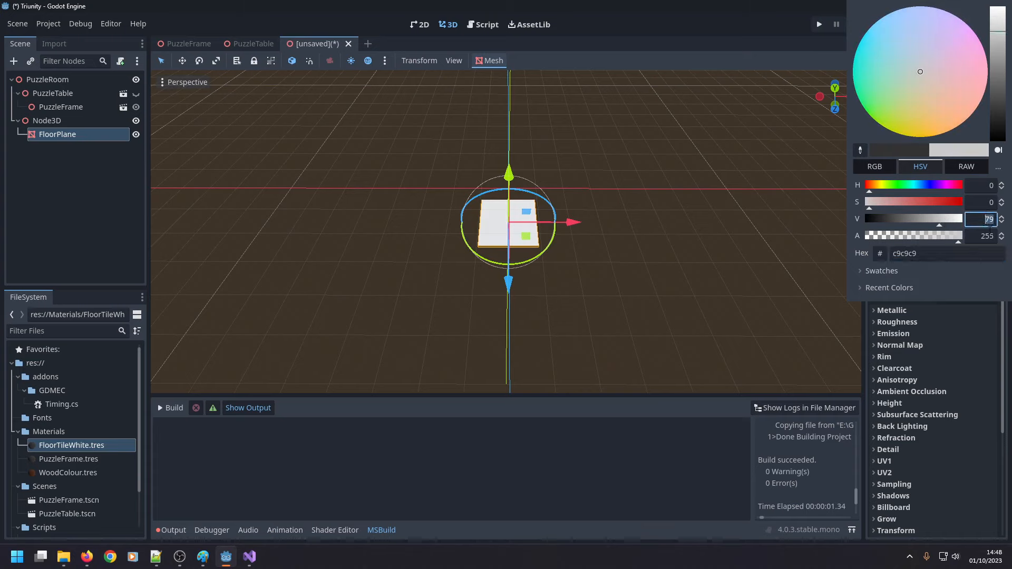
type("50")
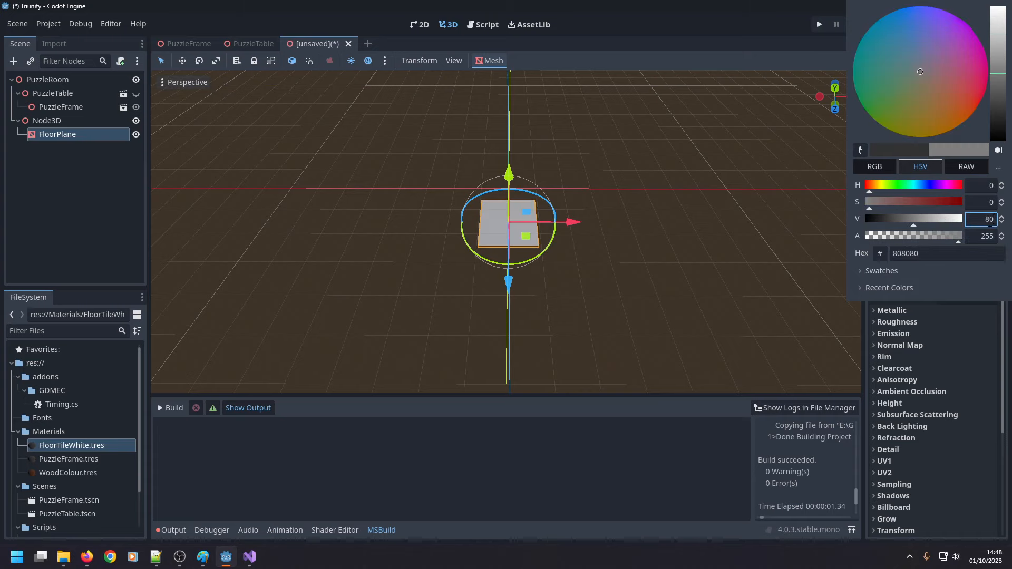
key("BackSpace")
key("BackSpace")
type("70")
key("Return")
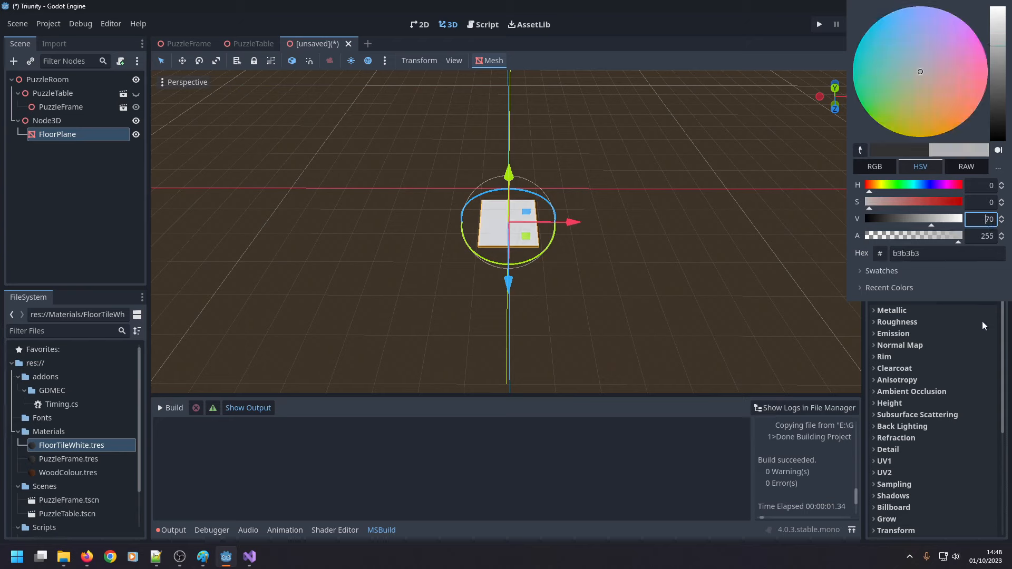
left_click(703, 469)
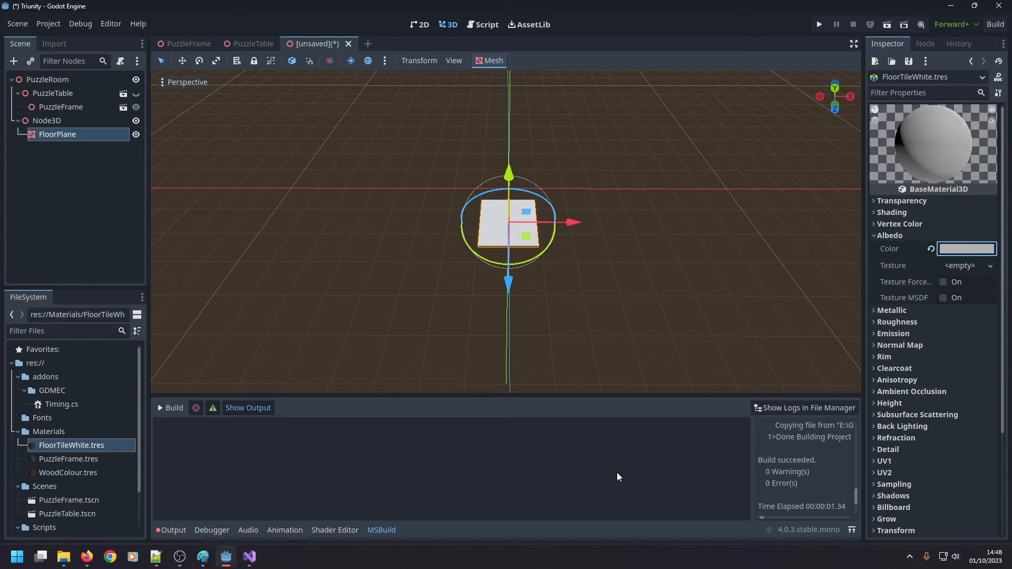
Duplicate the FloorPlane tile and apply PuzzleFrame.tres to the copy as its material override.
left_click(68, 134)
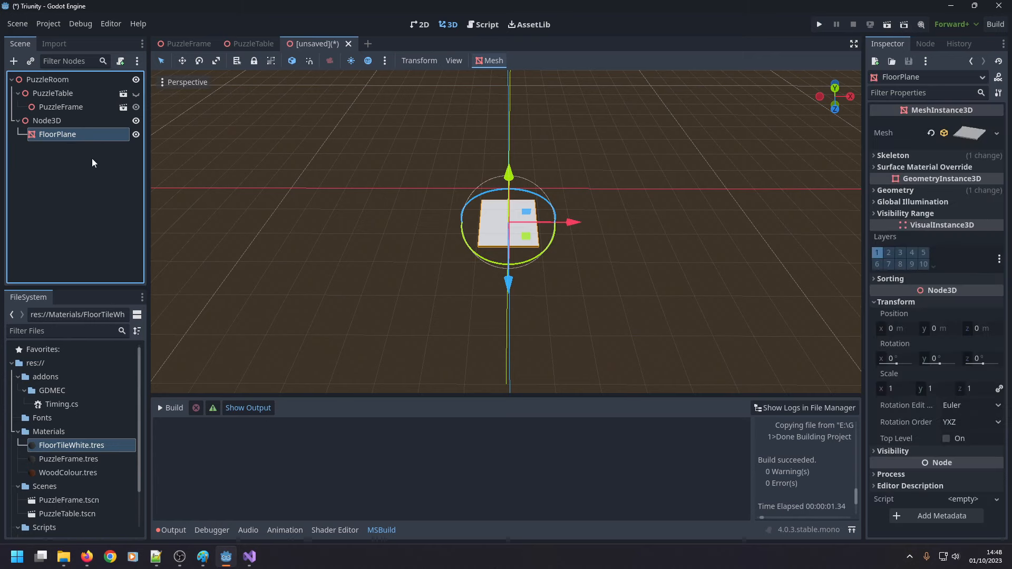
key("ctrl+d")
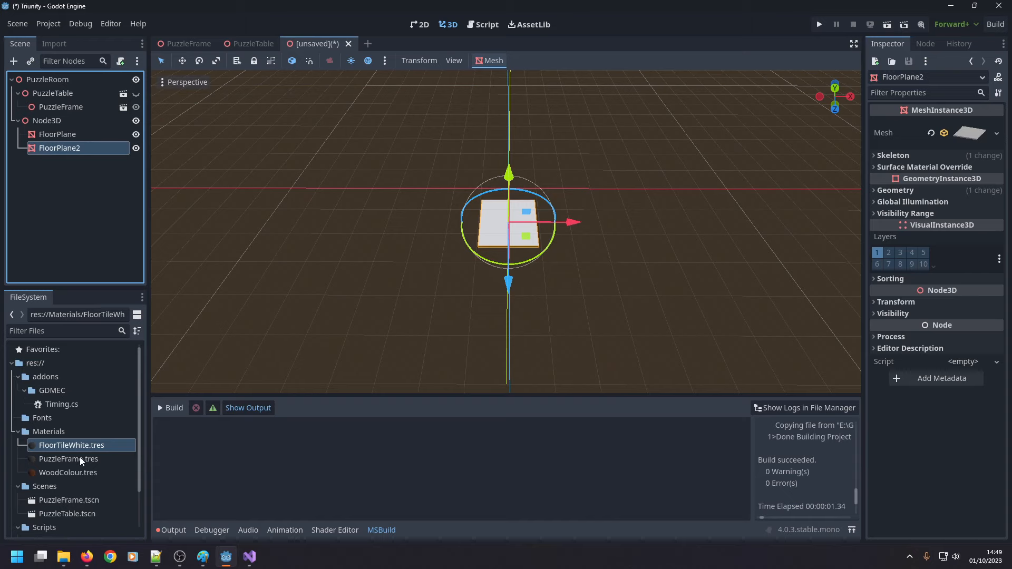
left_click_drag(74, 457, 86, 151)
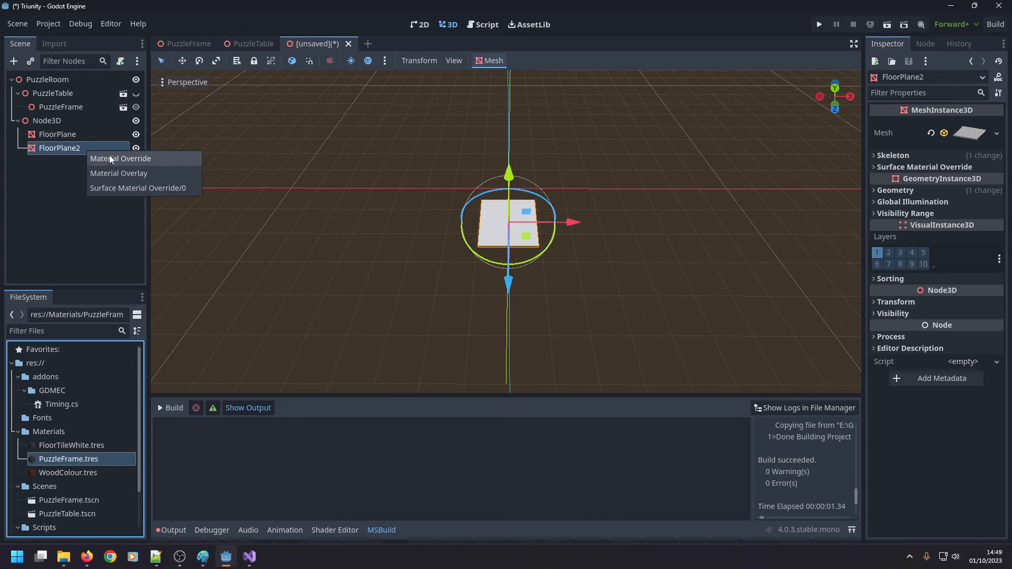
left_click(108, 158)
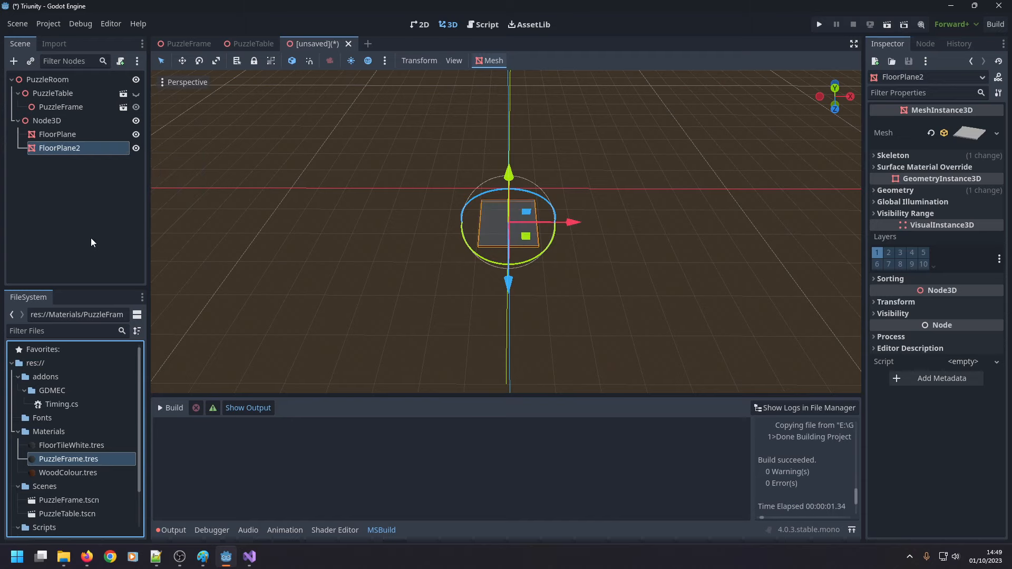
Set the X position of FloorPlane to -10 m and of FloorPlane2 to 10 m.
left_click(72, 133)
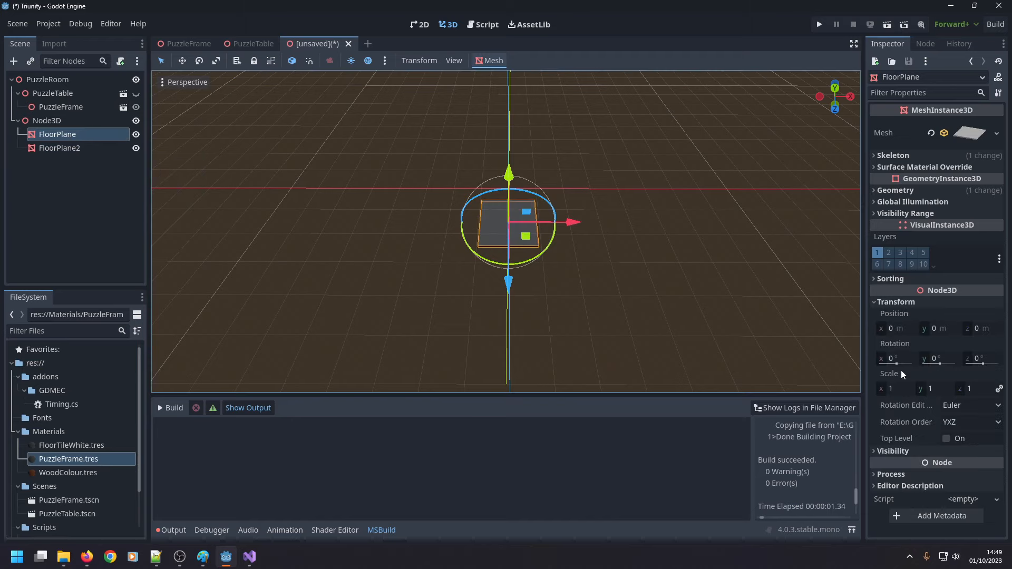
left_click(896, 331)
type("-10")
key("Return")
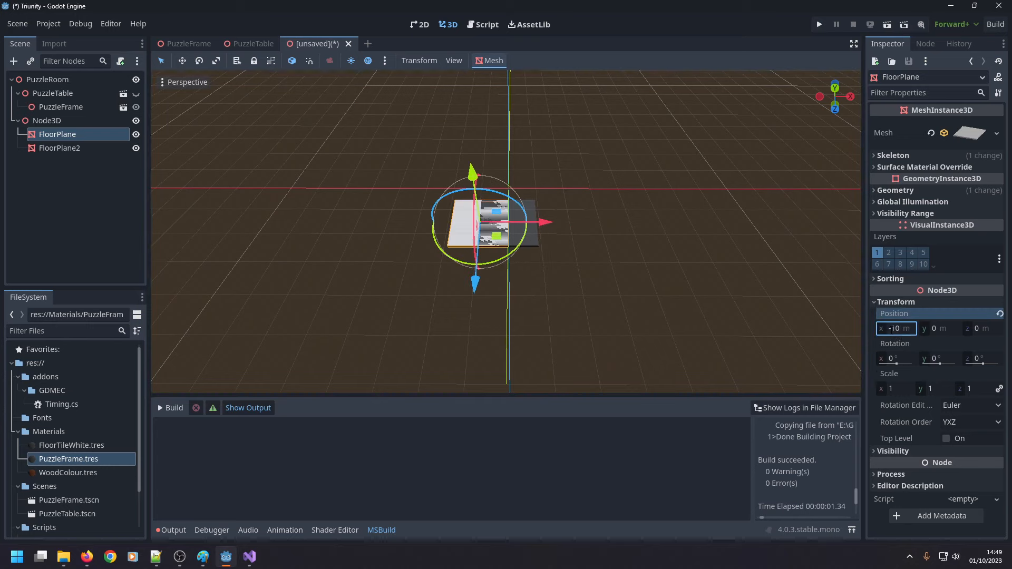
left_click(51, 148)
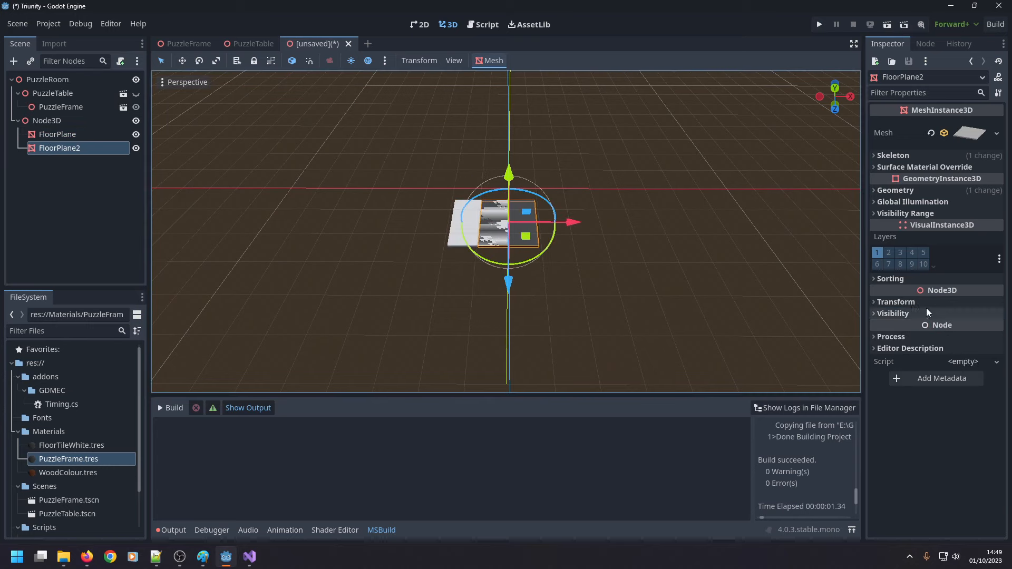
left_click(898, 331)
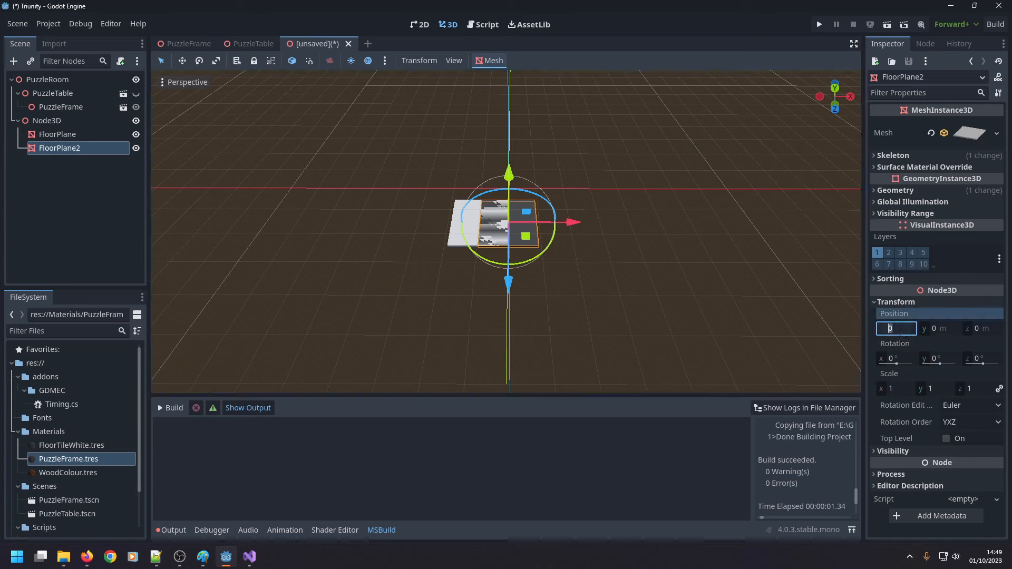
type("10")
key("Return")
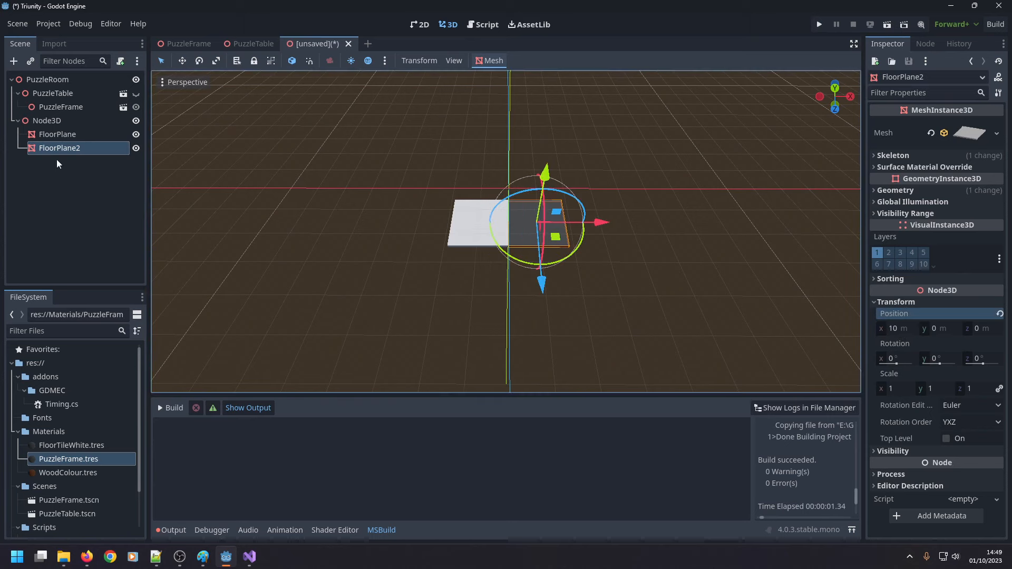
Set the floor tile mesh's X and Z size to 19.9 m.
left_click(969, 133)
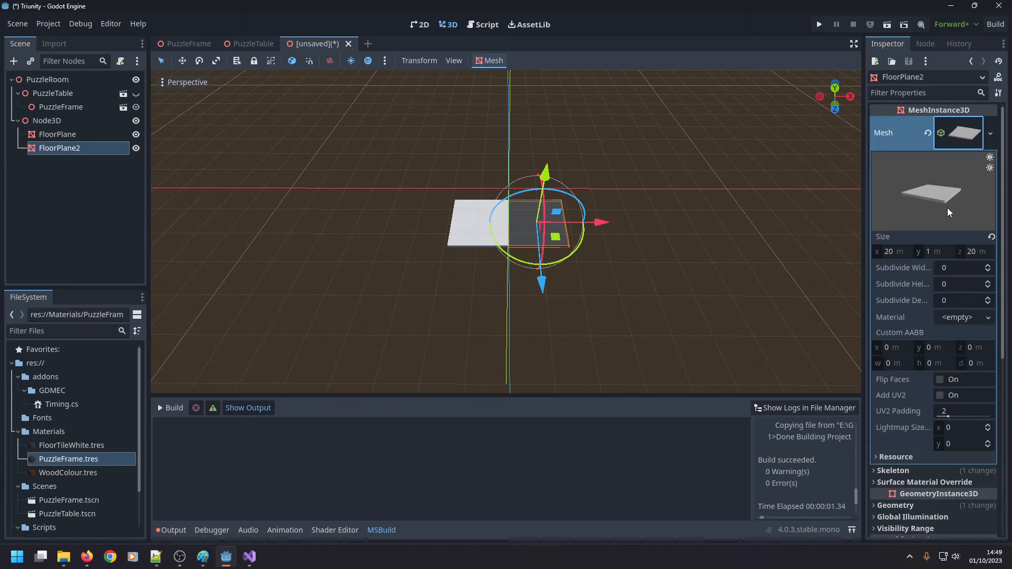
left_click(895, 252)
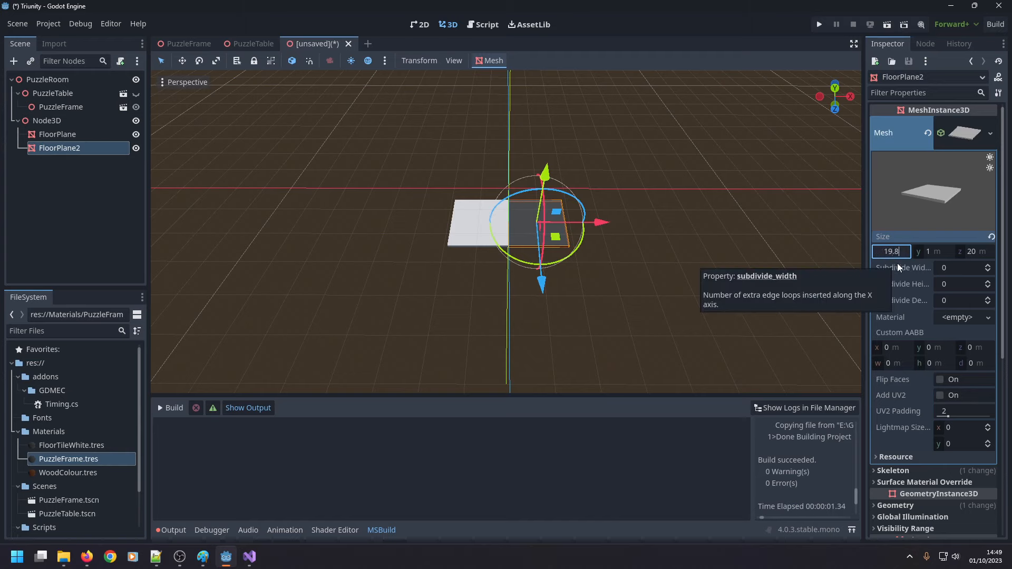
key("Tab")
key("Tab")
type("19.8")
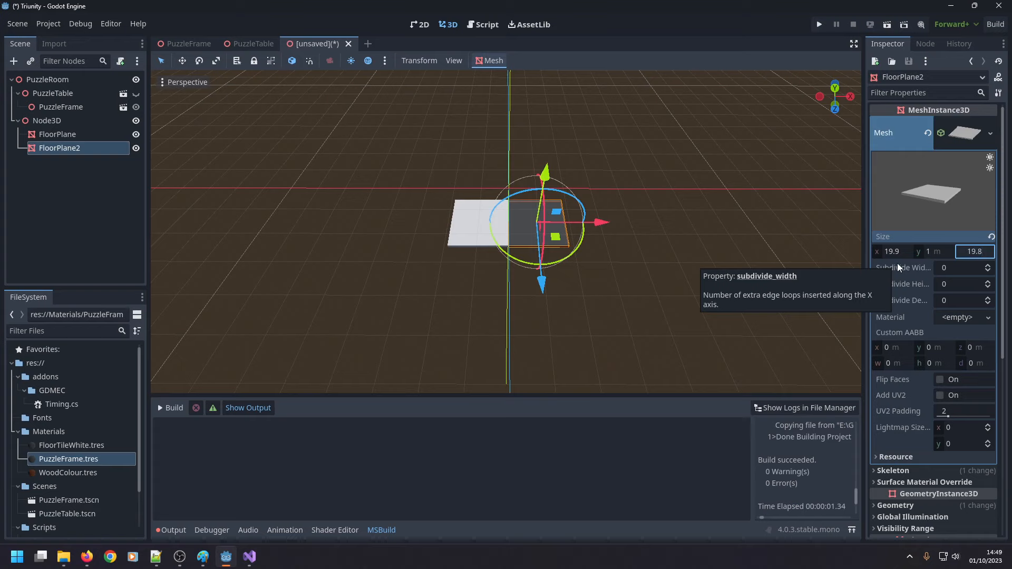
key("BackSpace")
type("9")
key("Return")
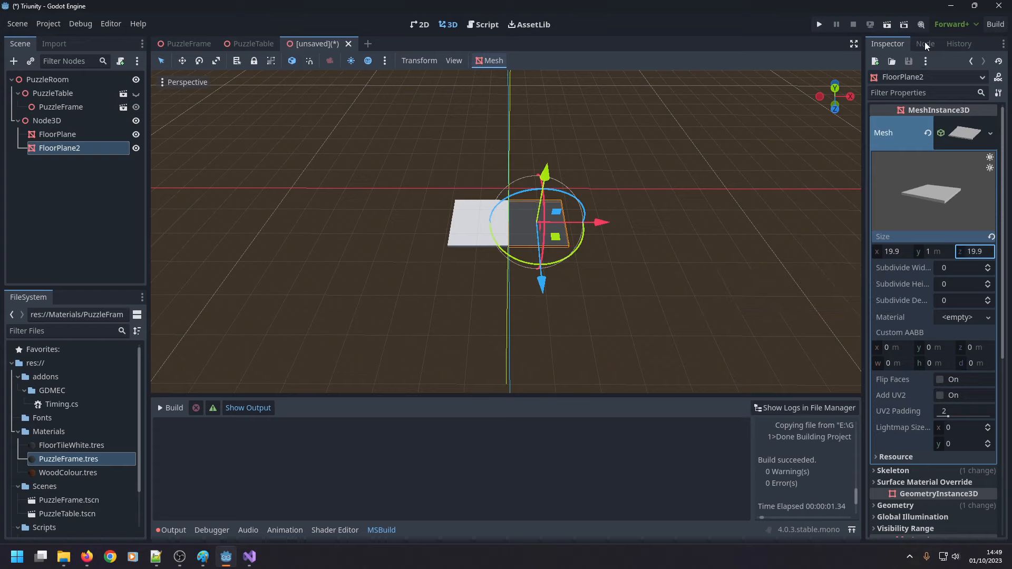
Inspect the seam between the two tiles and set their mesh's X and Z size to 19.75 m.
scroll(565, 182, "up", 10)
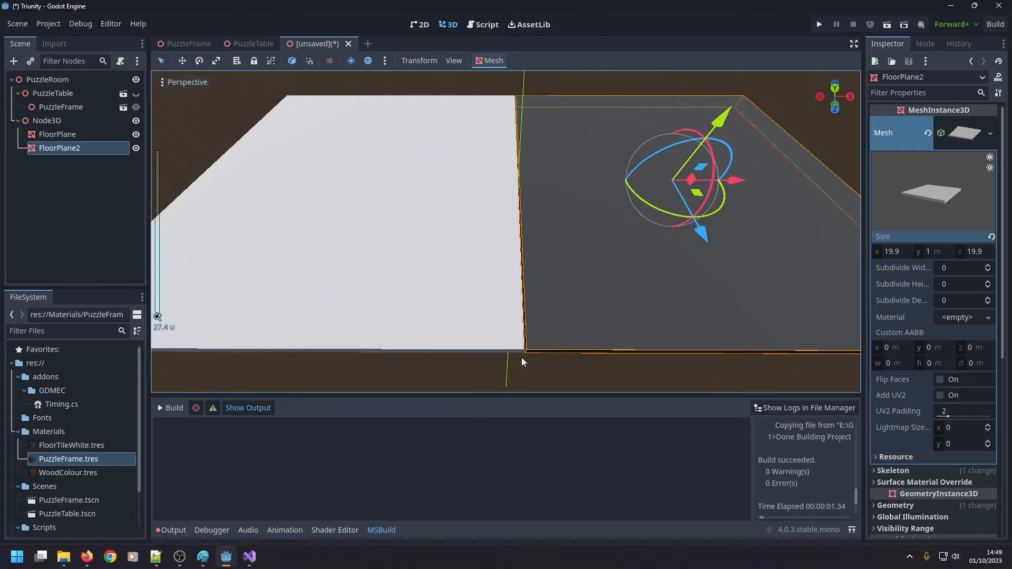
left_click(549, 358)
scroll(605, 222, "down", 3)
left_click(526, 224)
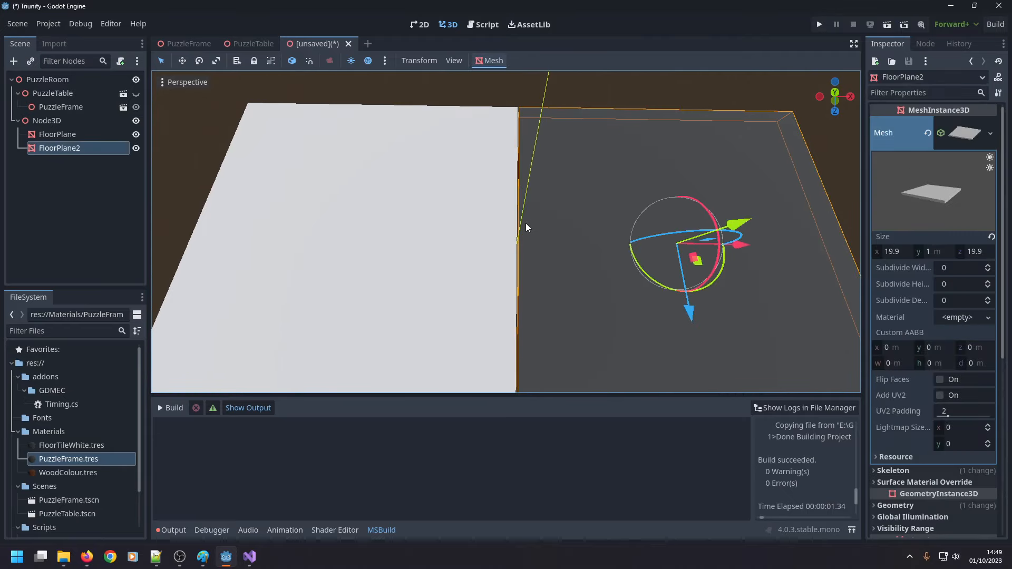
left_click(897, 252)
type("19.")
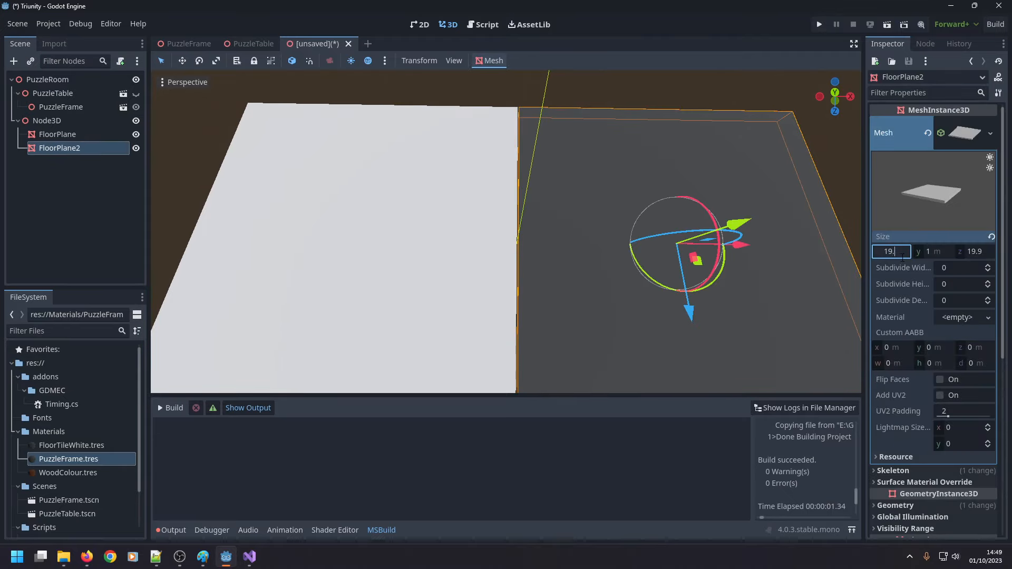
type("75")
key("Tab")
key("Tab")
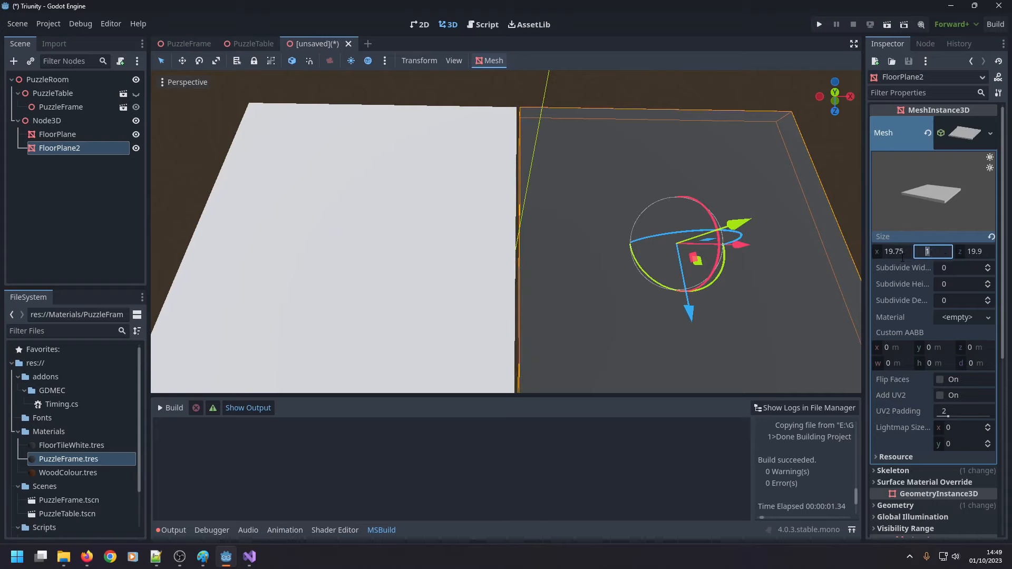
type("19.0")
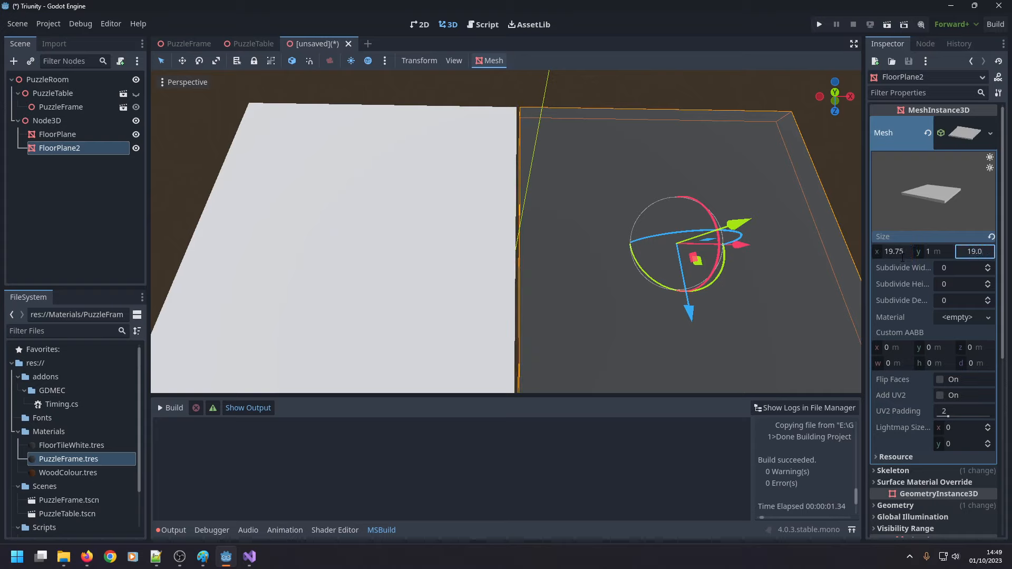
type("5")
key("Return")
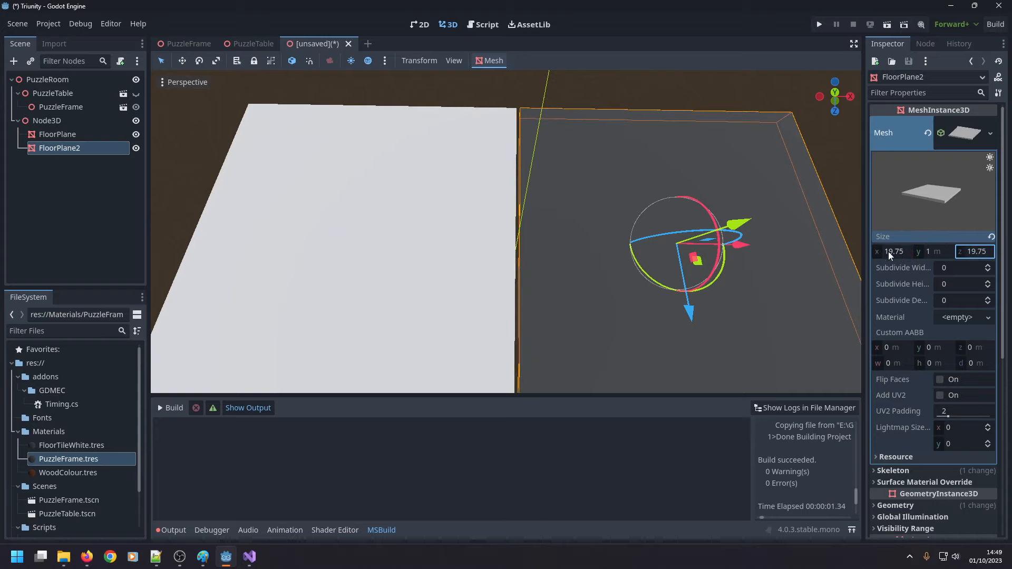
Duplicate FloorPlane and FloorPlane2 together within Node3D.
left_click(464, 103)
scroll(492, 151, "down", 5)
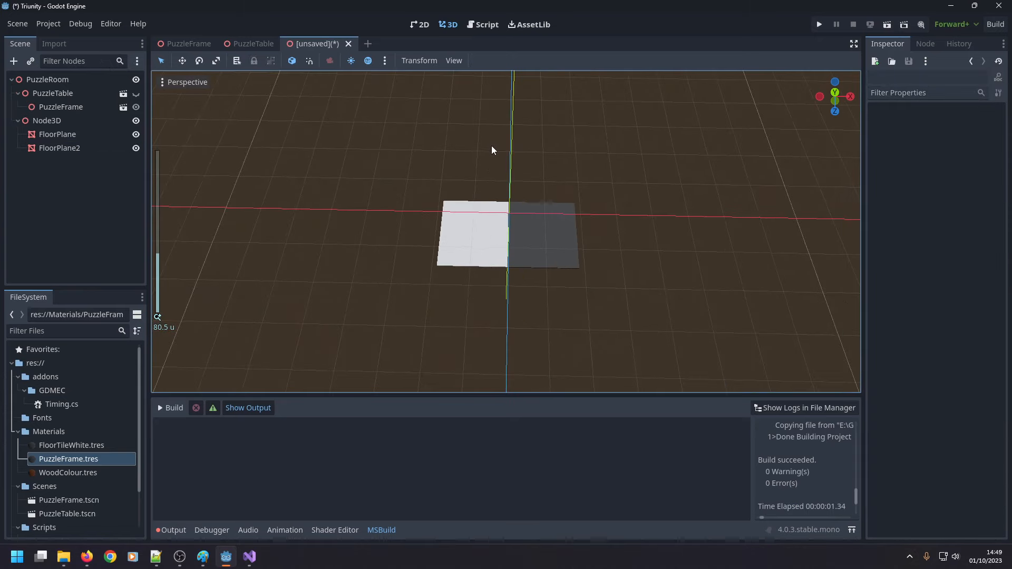
scroll(493, 159, "up", 5)
left_click(58, 135)
left_click(70, 148, "shift")
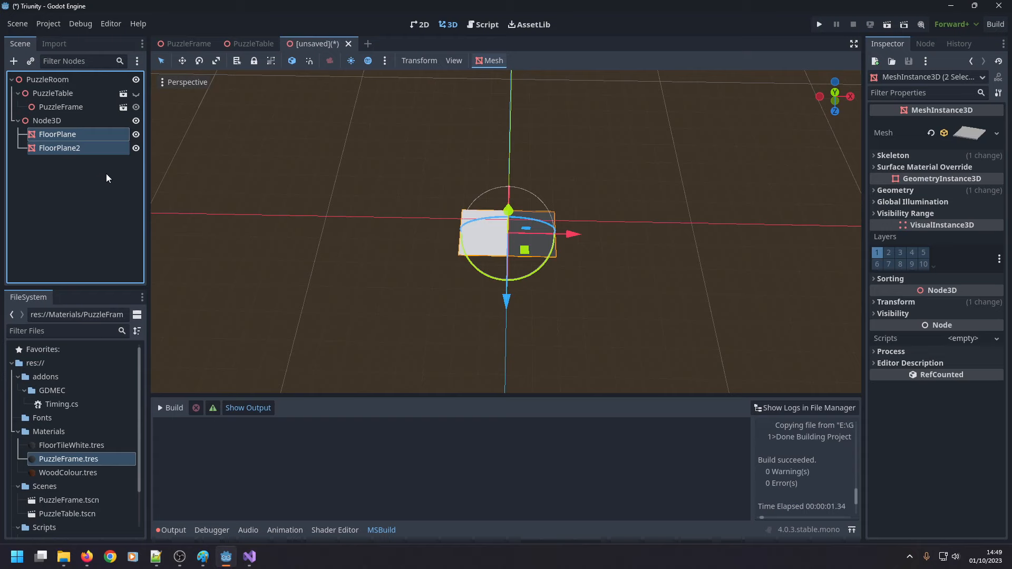
key("ctrl+d")
Set the Z position of both FloorPlane3 and FloorPlane4 to 10 m.
left_click(93, 175)
left_click(94, 163, "shift")
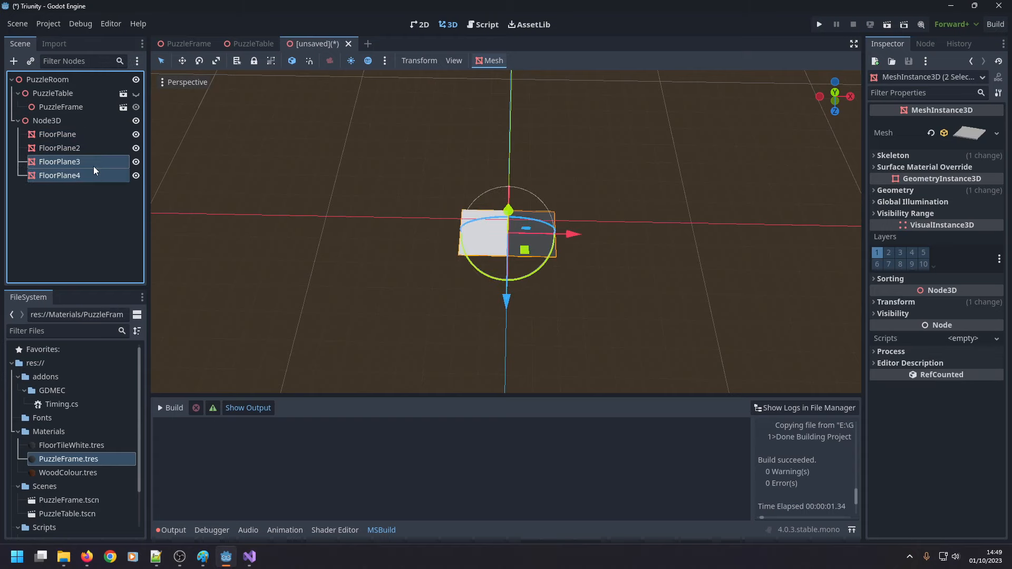
left_click(907, 302)
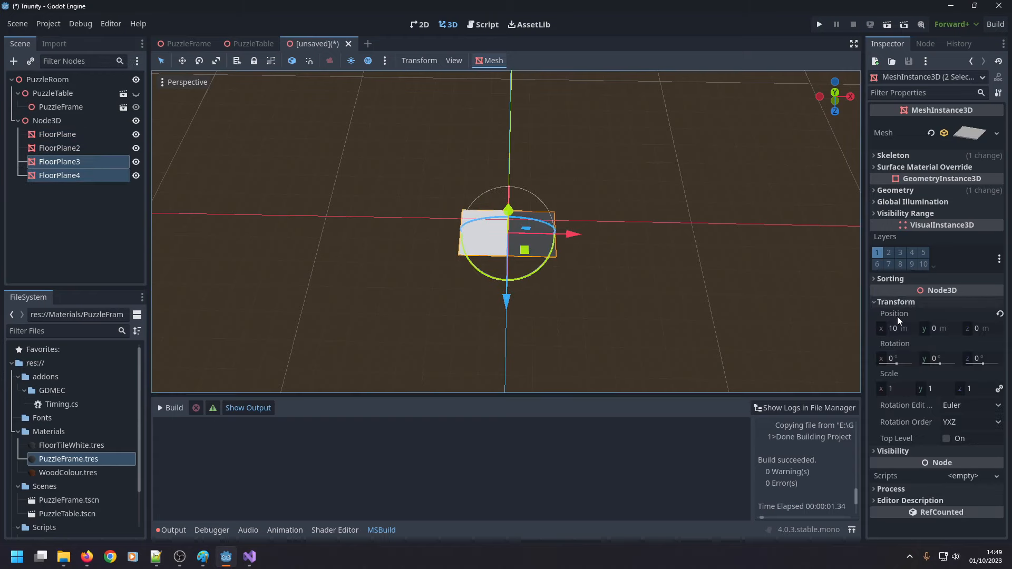
left_click(975, 330)
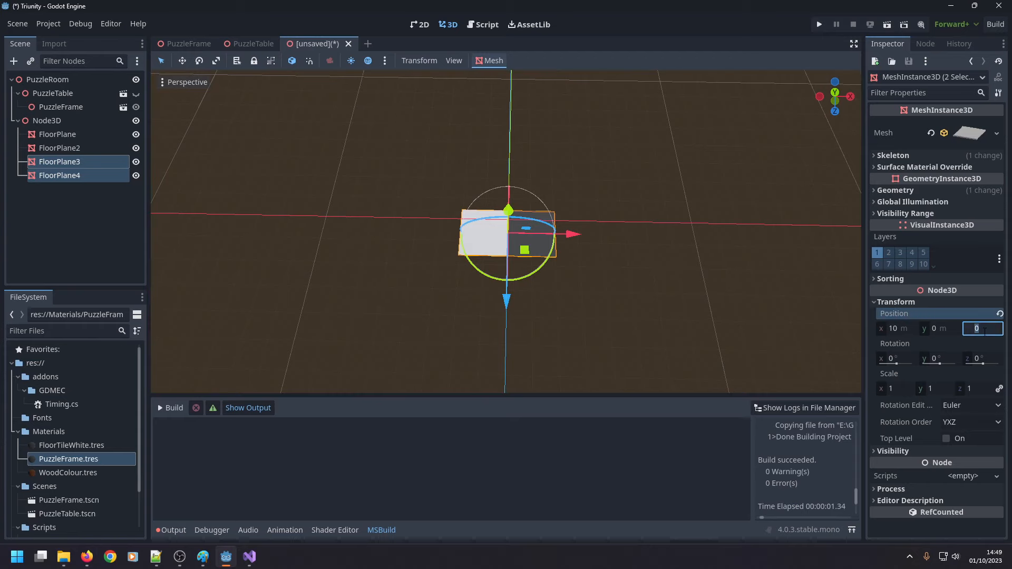
type("10")
key("Return")
Set the Z position of both FloorPlane and FloorPlane2 to -10 m.
left_click(96, 147)
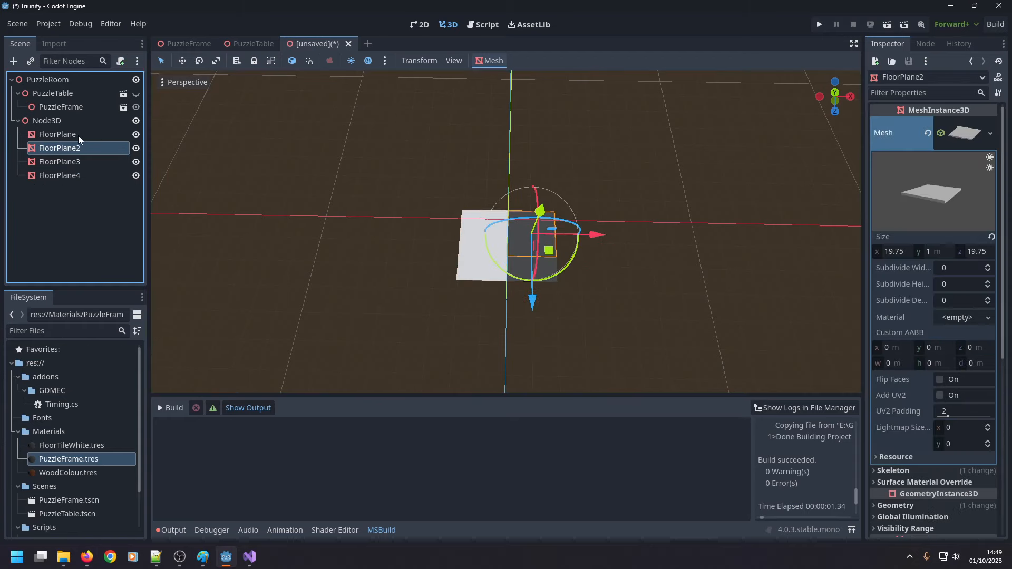
left_click(78, 135, "ctrl")
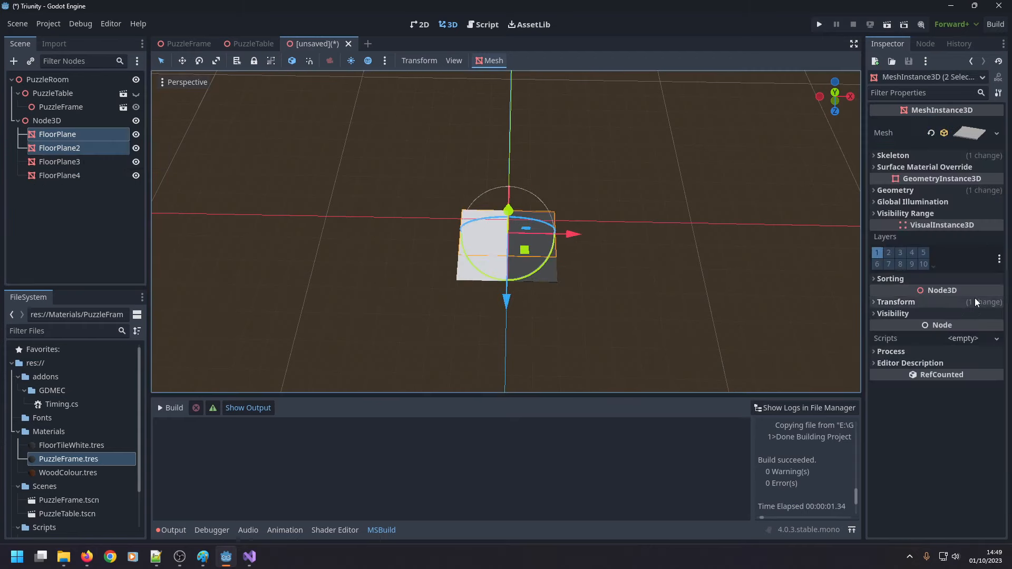
left_click(948, 302)
left_click(984, 329)
type("-10")
key("Return")
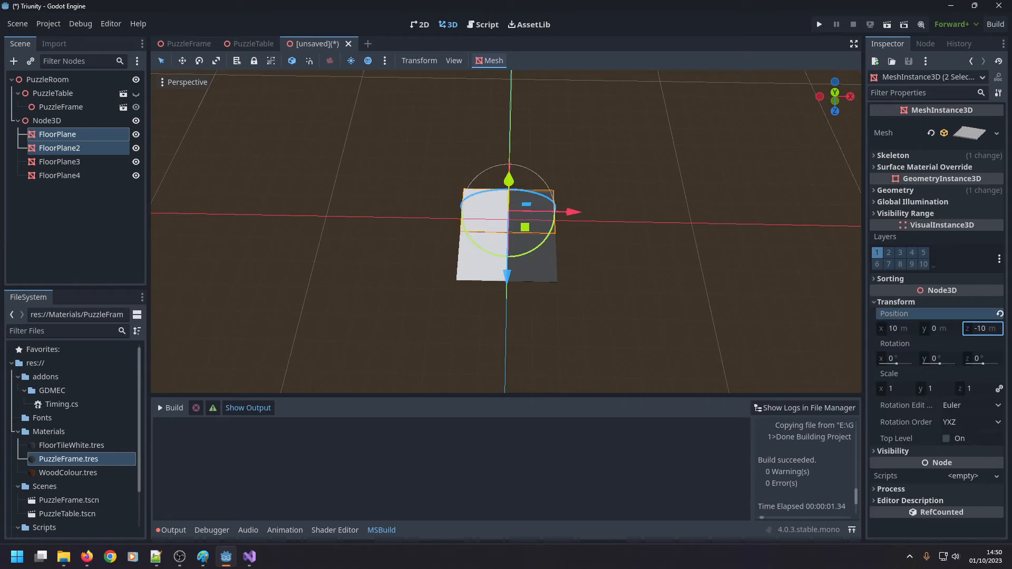
Move the white tile FloorPlane3 to the opposite side by setting its X position to 10 m.
left_click(82, 160)
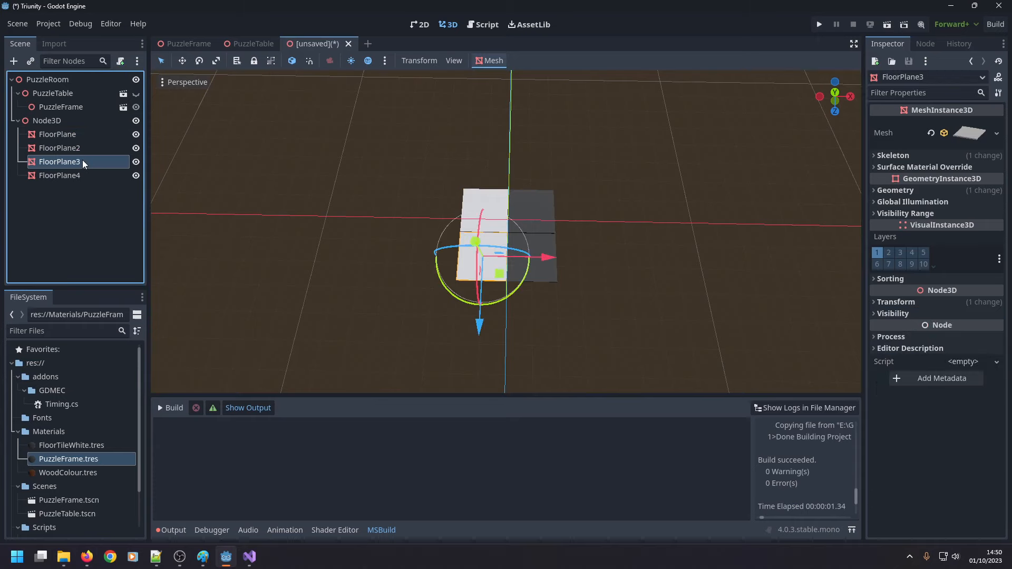
left_click(908, 302)
left_click(894, 331)
type("10")
key("Return")
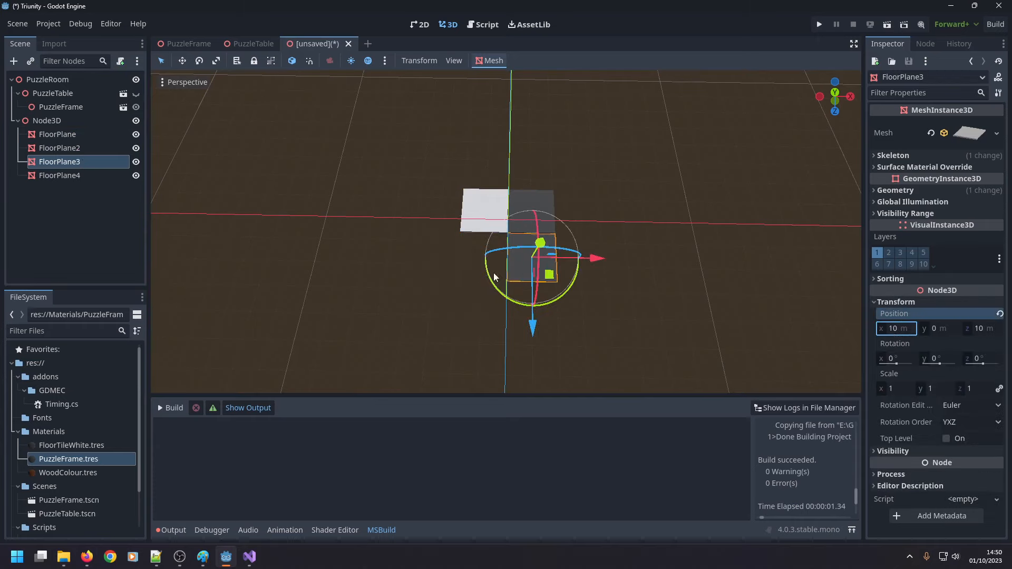
Set the dark tile FloorPlane4's X position to -10 m to complete the two-by-two checkerboard.
left_click(67, 174)
left_click(896, 302)
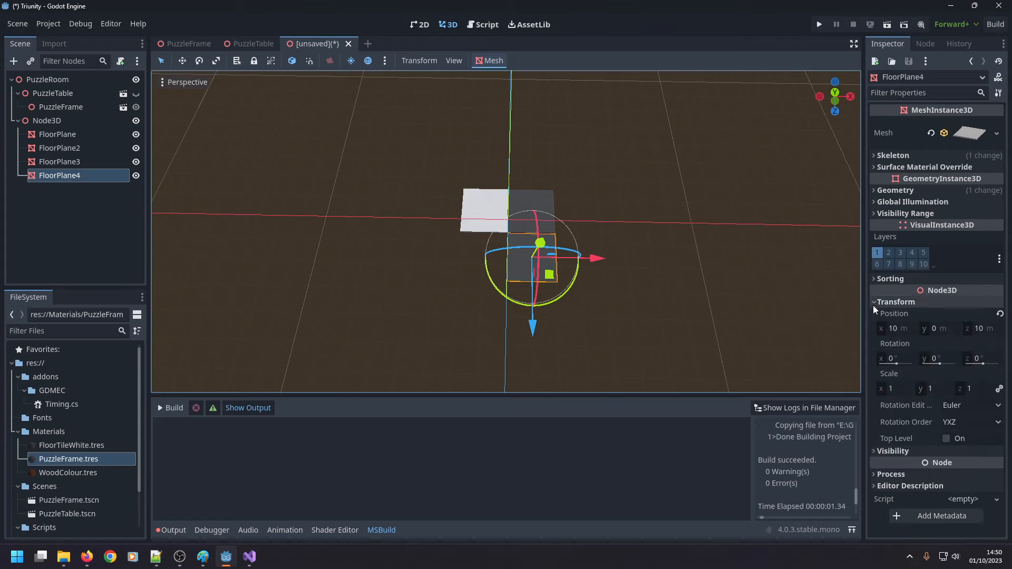
left_click(891, 329)
type("-10")
key("Return")
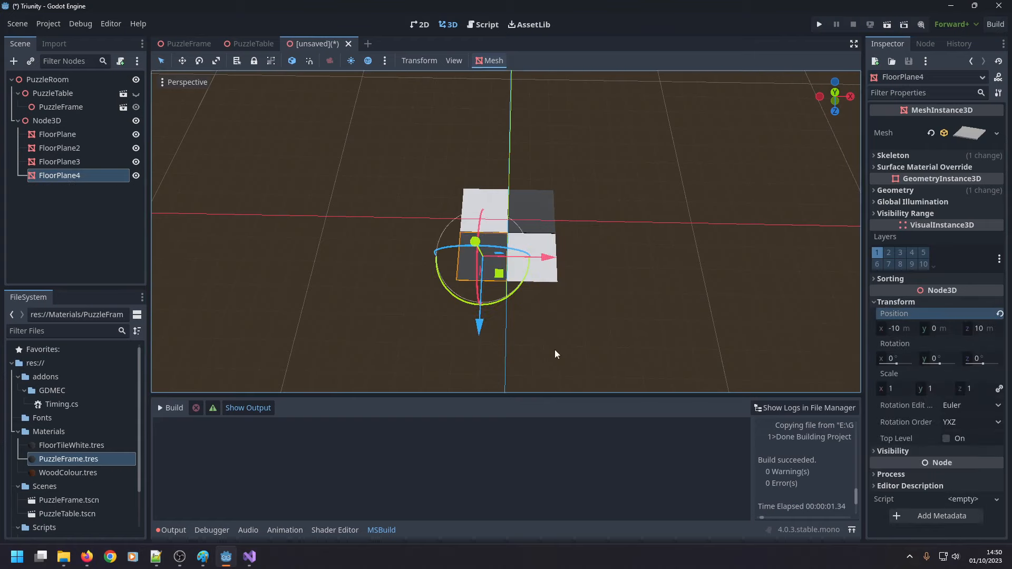
left_click(553, 348)
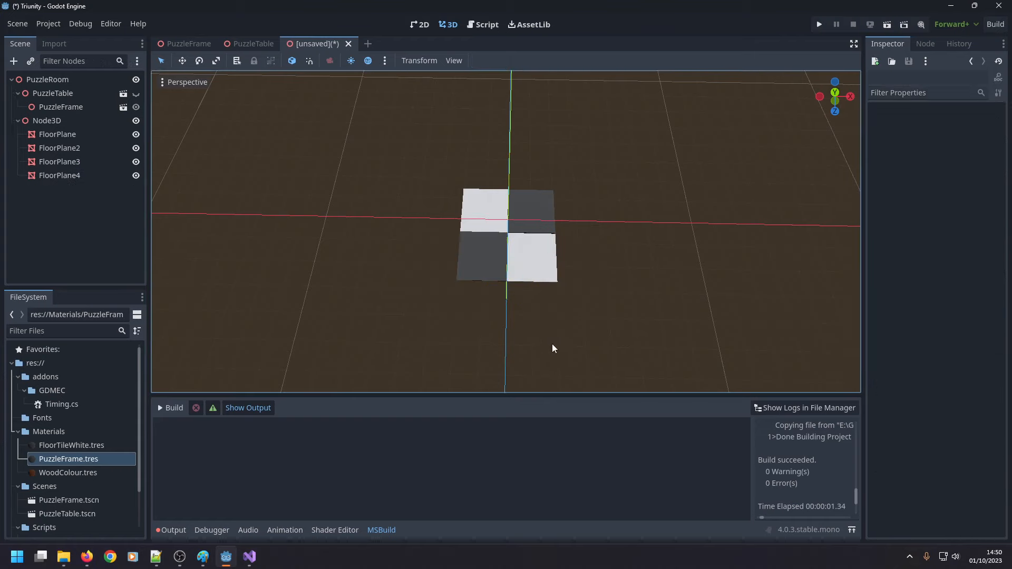
Rename the Node3D parent of the four floor tiles as FloorPatch.
left_click(62, 119)
key("F2")
type("Flo")
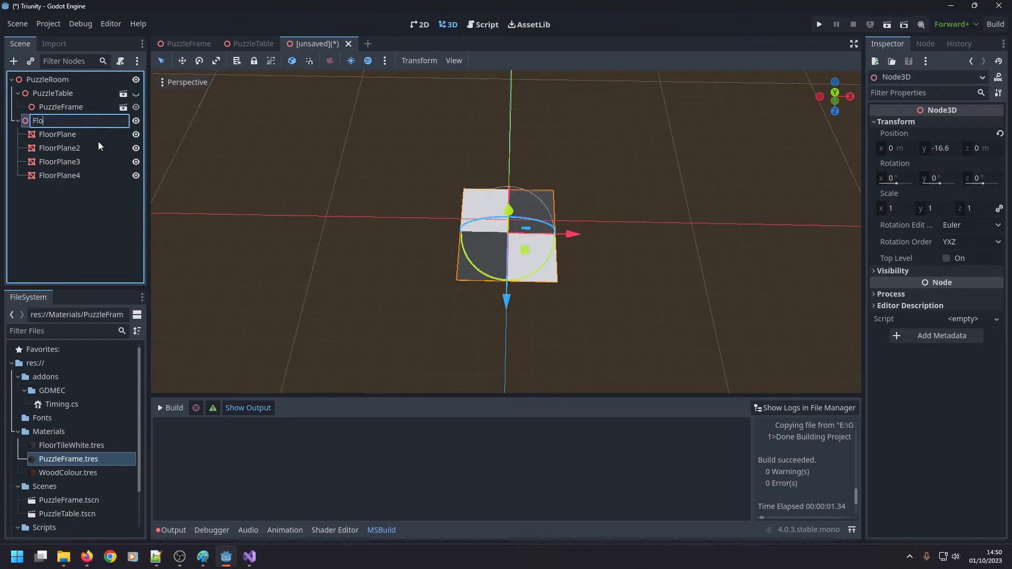
type("orPatch")
key("Return")
Start saving the FloorPatch branch as its own scene and create a FloorStuff folder inside Scenes for it.
right_click(76, 121)
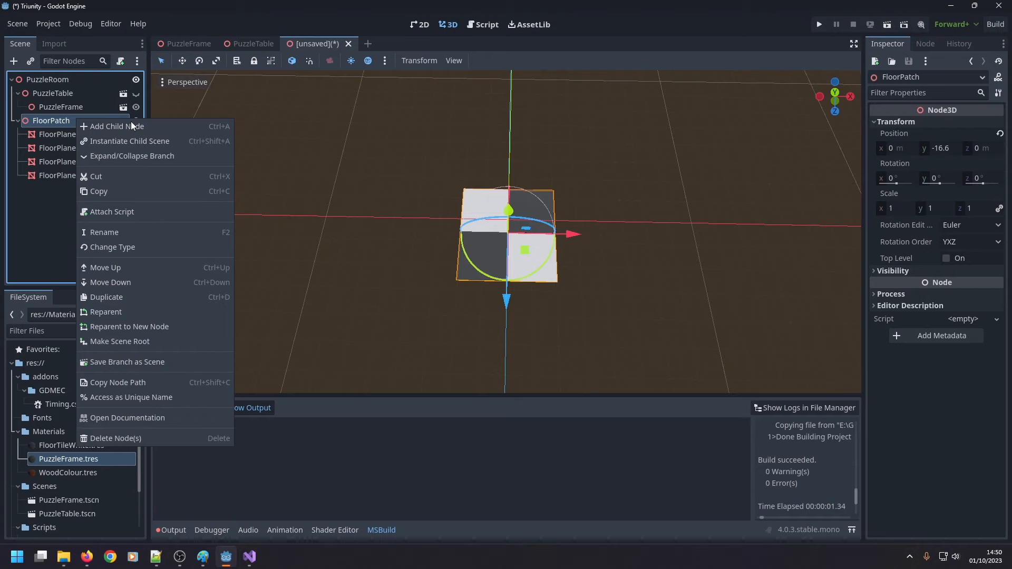
left_click(127, 363)
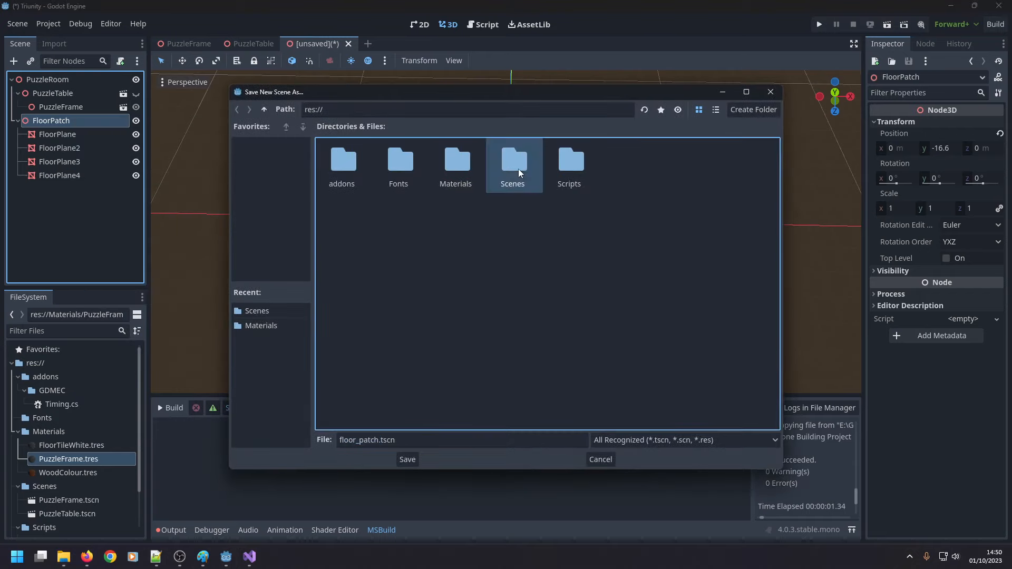
double_click(516, 166)
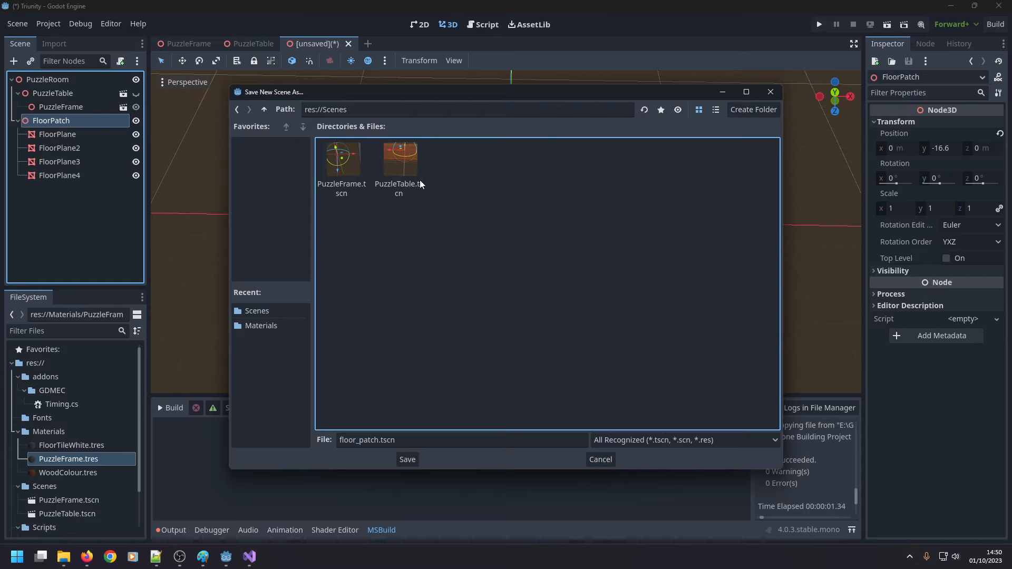
left_click(748, 115)
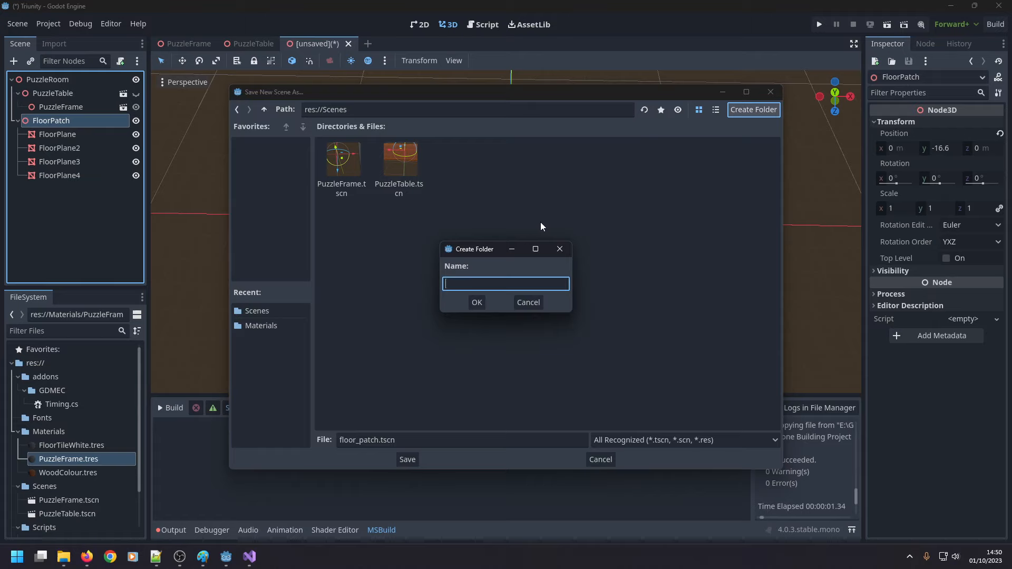
type("FloorStuff")
key("Return")
Name the scene file FloorPatch.tscn and save it in the FloorStuff folder.
left_click(354, 440)
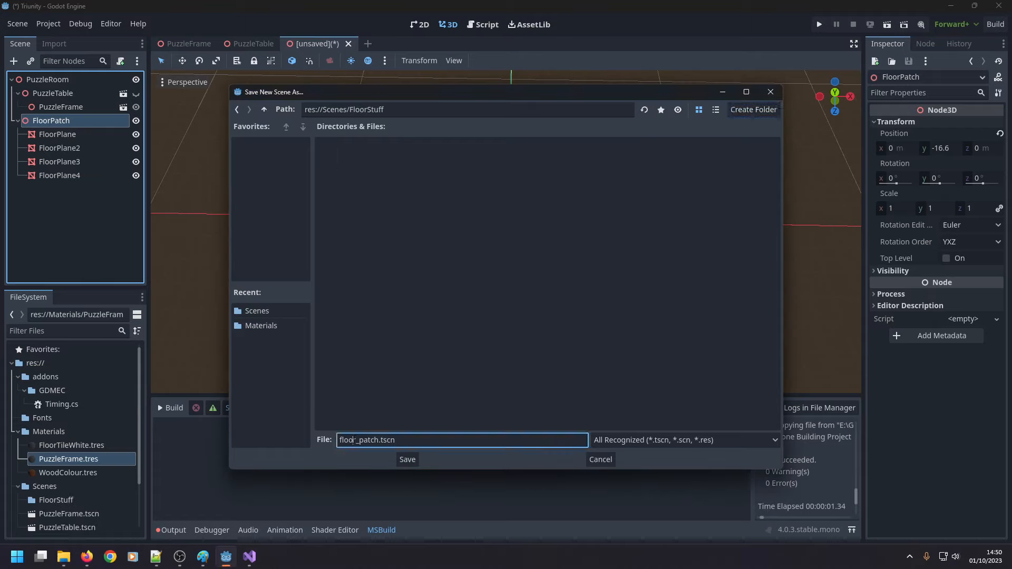
left_click_drag(359, 440, 282, 442)
type("Floor")
key("Delete")
type("P")
key("Return")
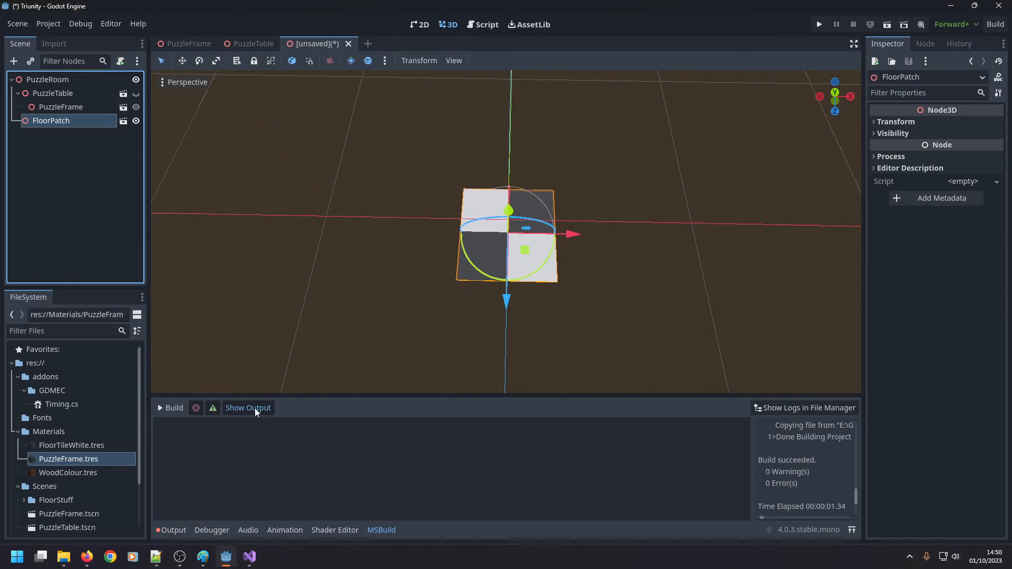
Delete the FloorPatch node from the PuzzleRoom scene tree.
double_click(29, 122)
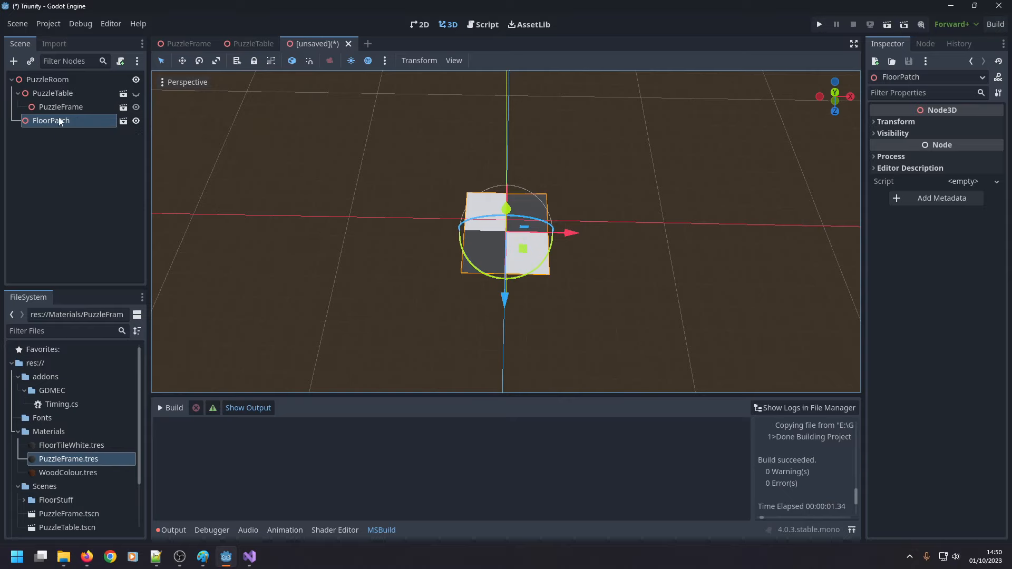
key("Delete")
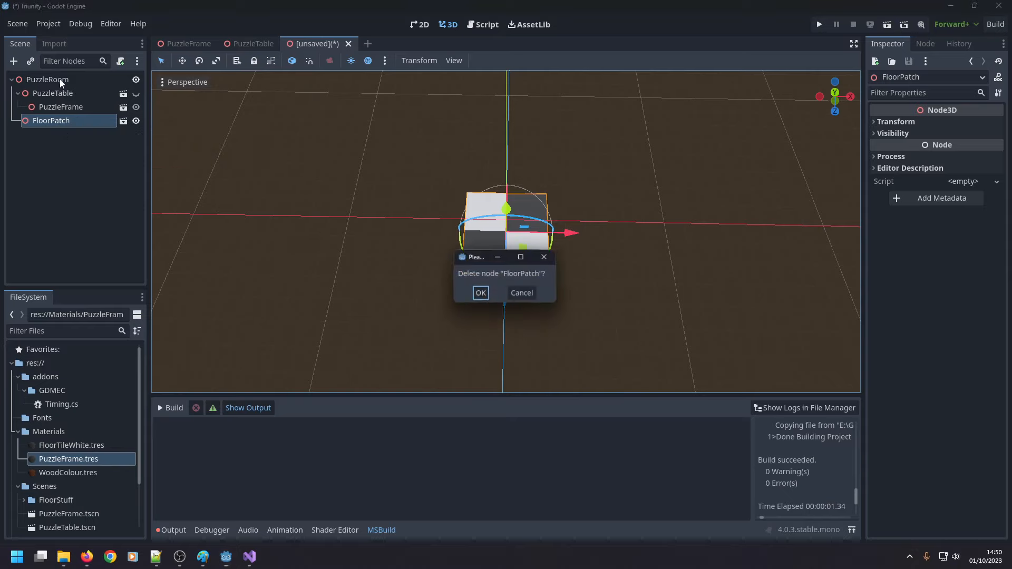
left_click(477, 296)
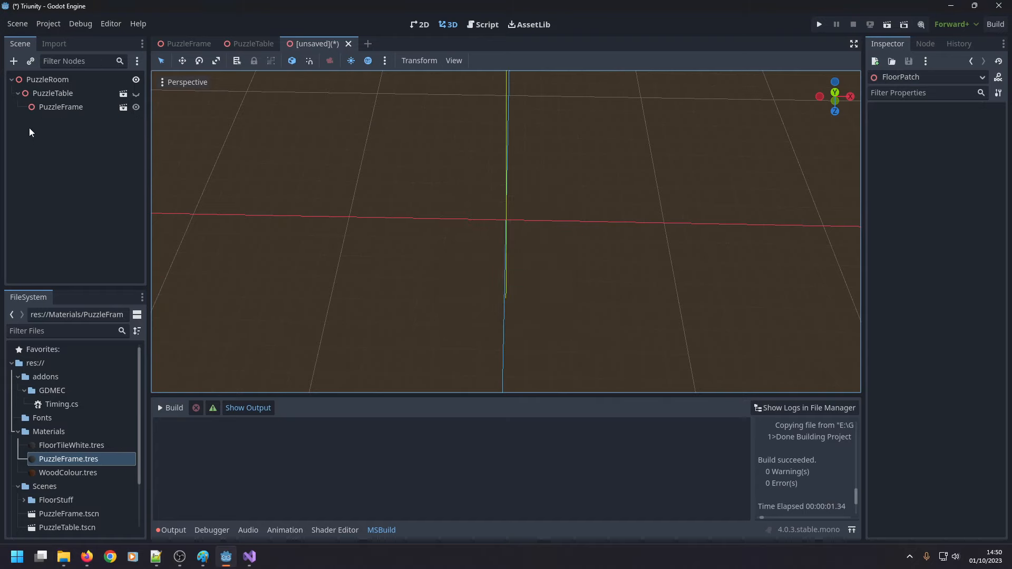
Add a Node3D child to the PuzzleRoom root and name it Floor.
right_click(49, 81)
left_click(61, 90)
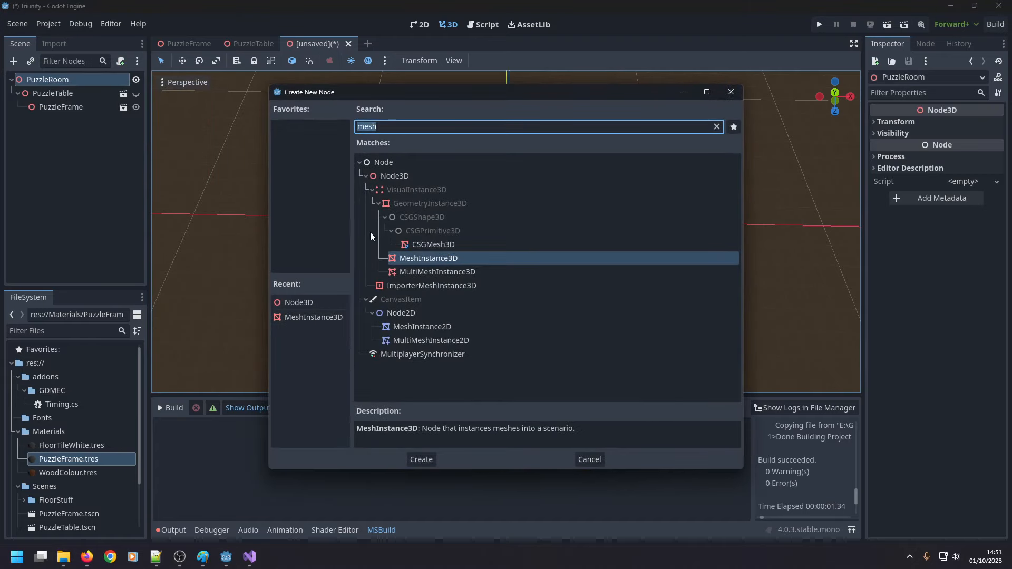
type("nod")
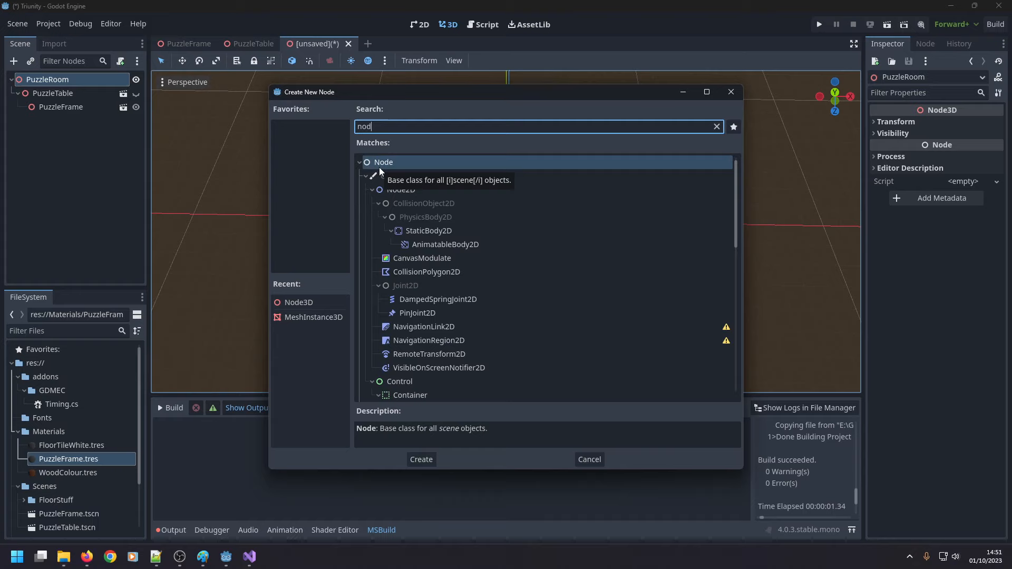
type("2")
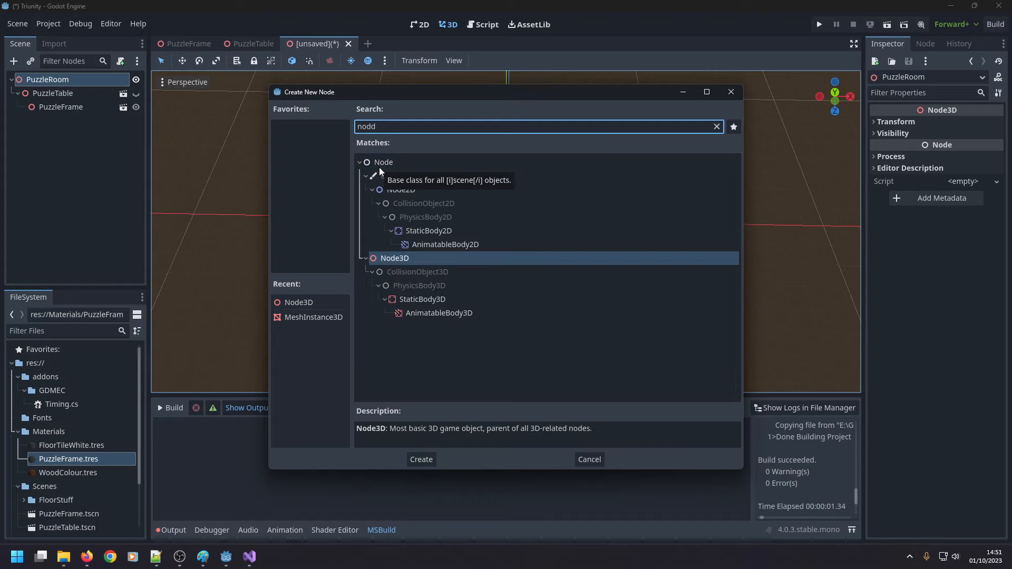
key("BackSpace")
key("BackSpace")
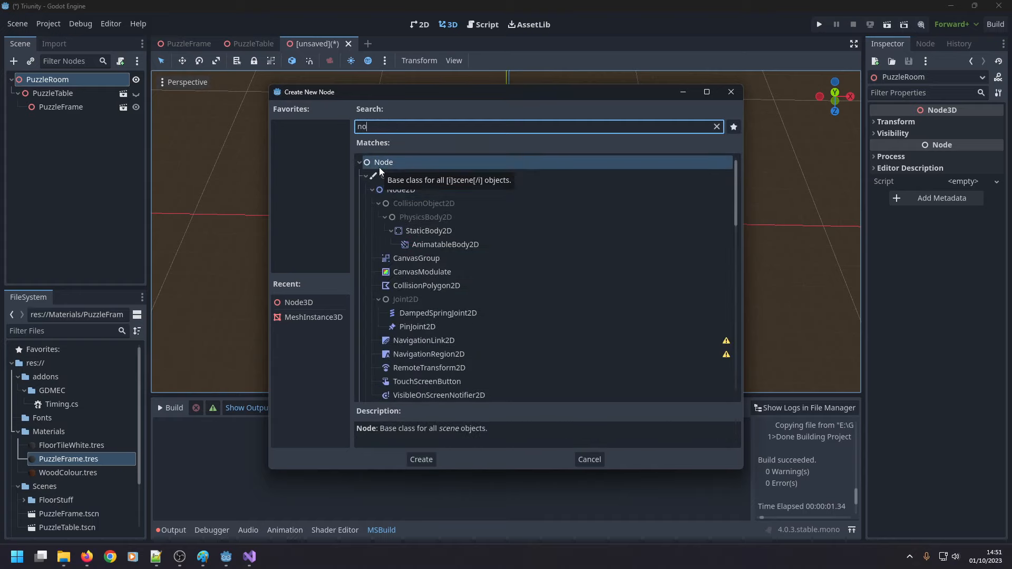
type("e3d")
key("Return")
key("F2")
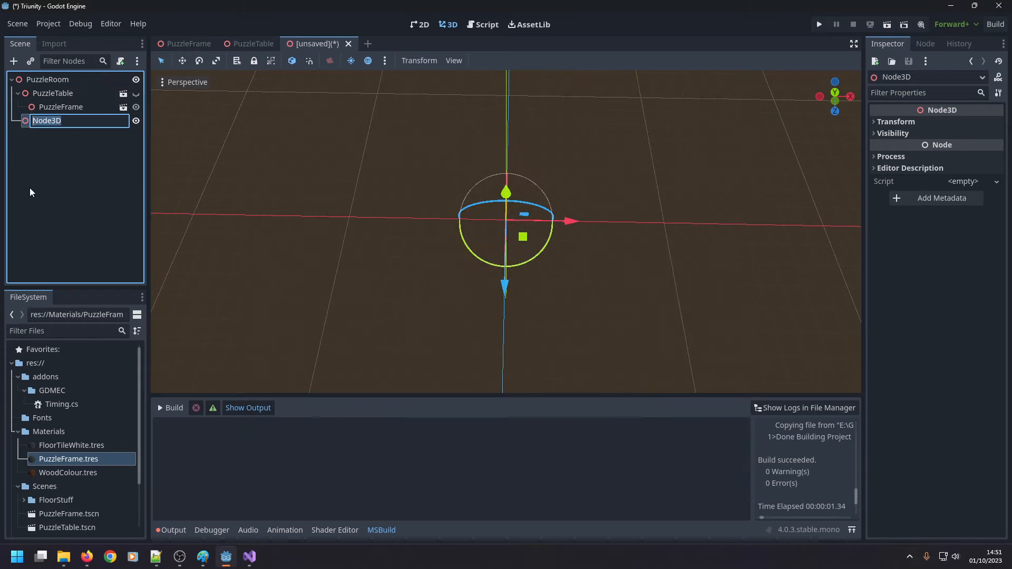
type("Floor")
key("Return")
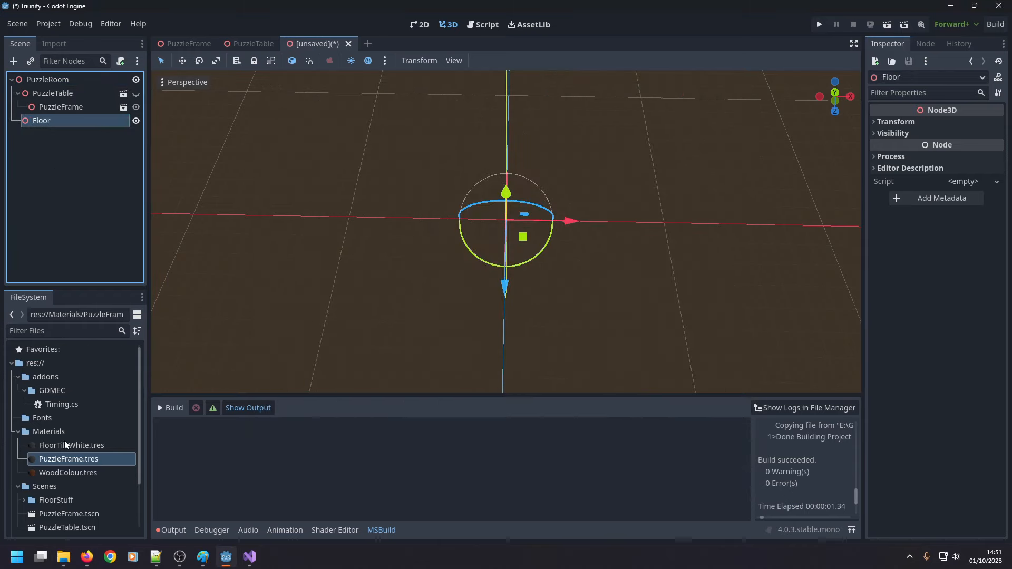
Place an instance of FloorPatch.tscn from the FloorStuff folder under the Floor node.
scroll(79, 514, "down", 1)
double_click(59, 476)
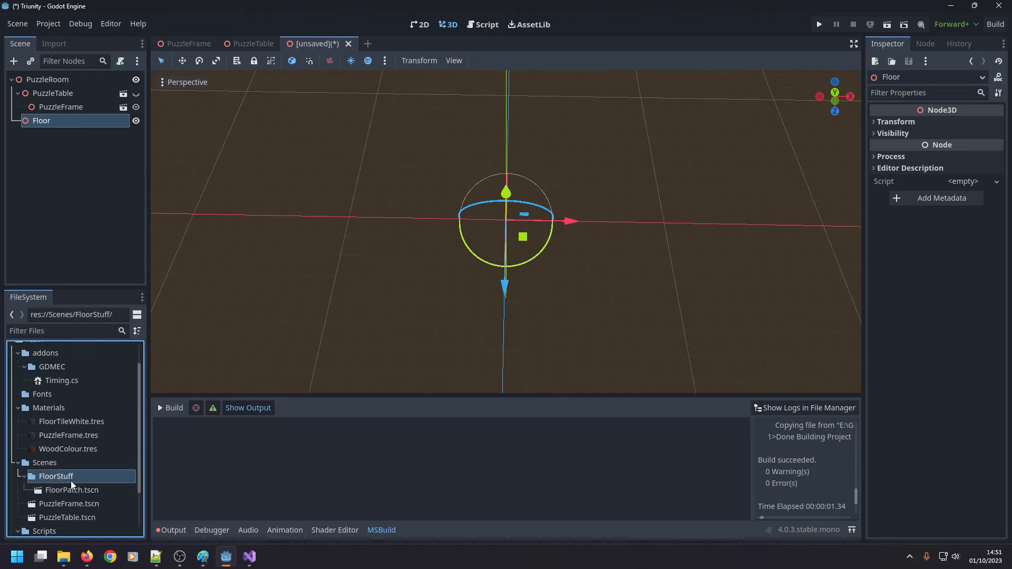
left_click_drag(71, 490, 35, 122)
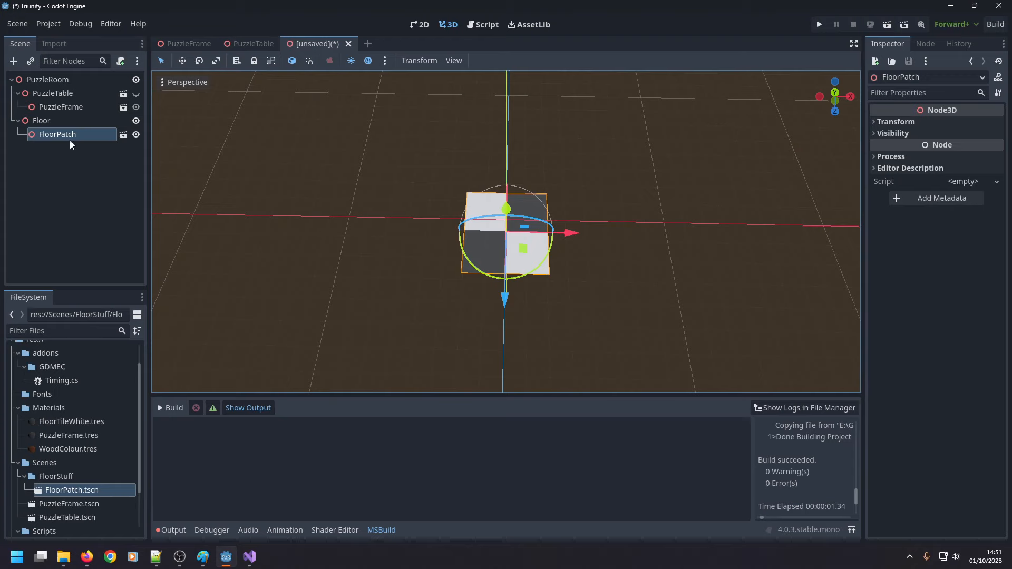
Set the Floor node's Y position to -16.6 m, matching the FloorPatch instance's height.
left_click(872, 124)
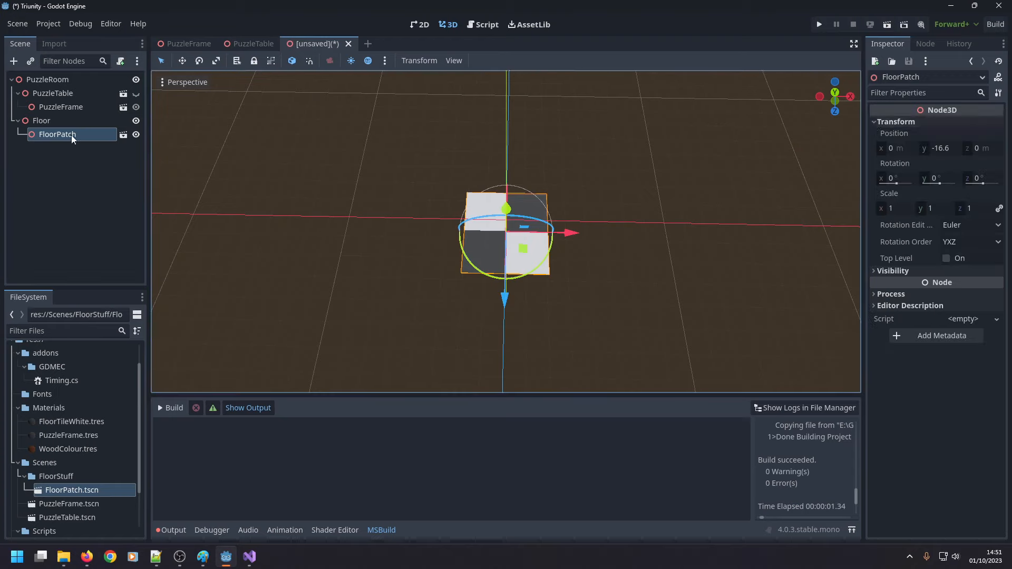
left_click(51, 123)
left_click(877, 122)
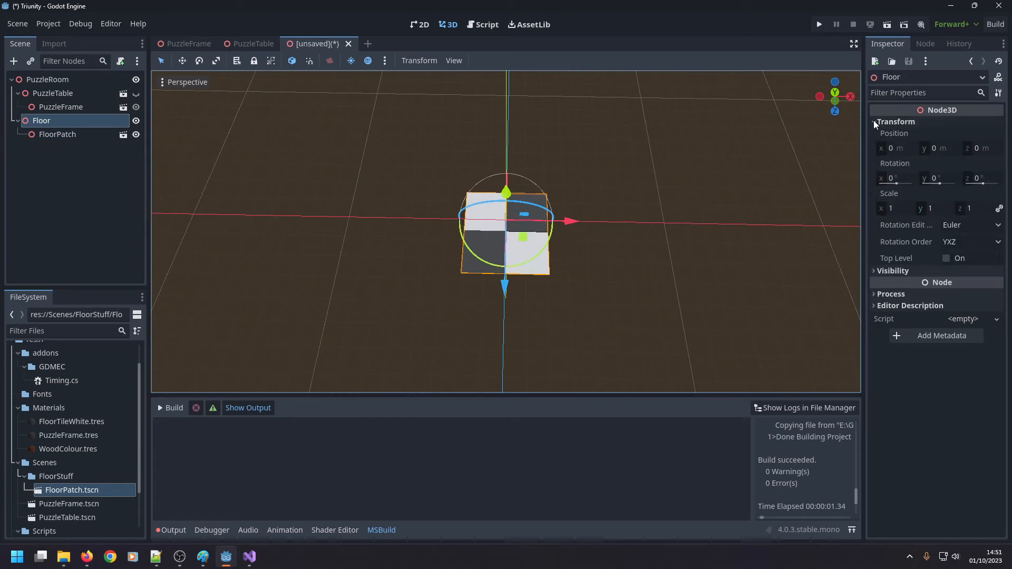
left_click(935, 149)
type("-16.")
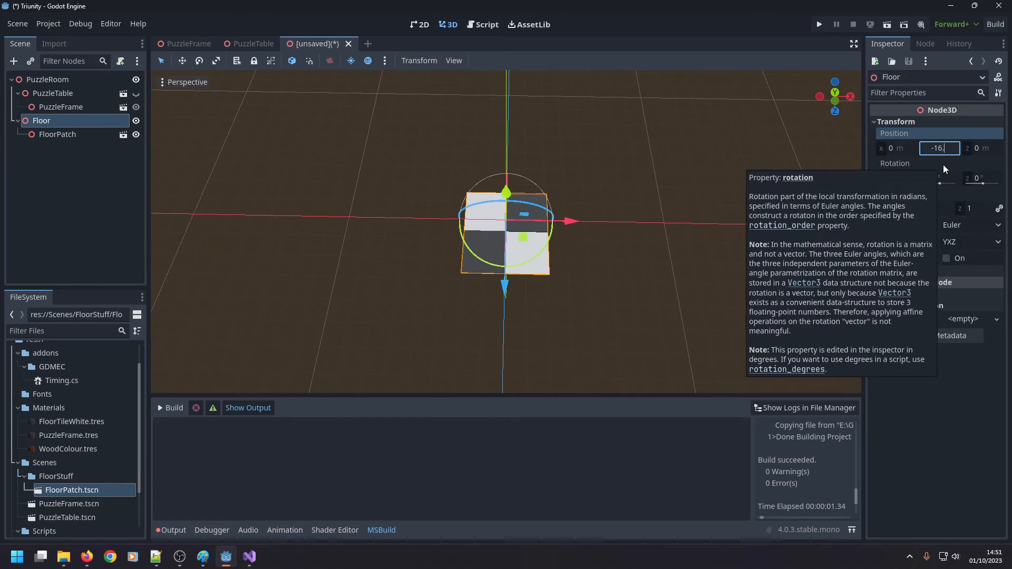
type("6")
key("Return")
Open the FloorPatch scene for editing and set its root node's Y position to 0 m.
left_click(80, 135)
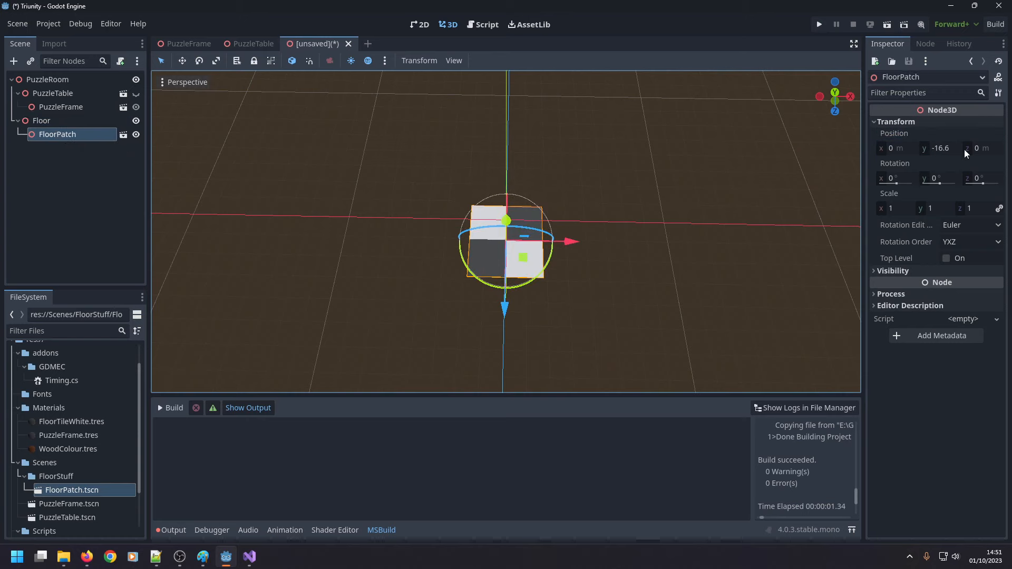
left_click(949, 148)
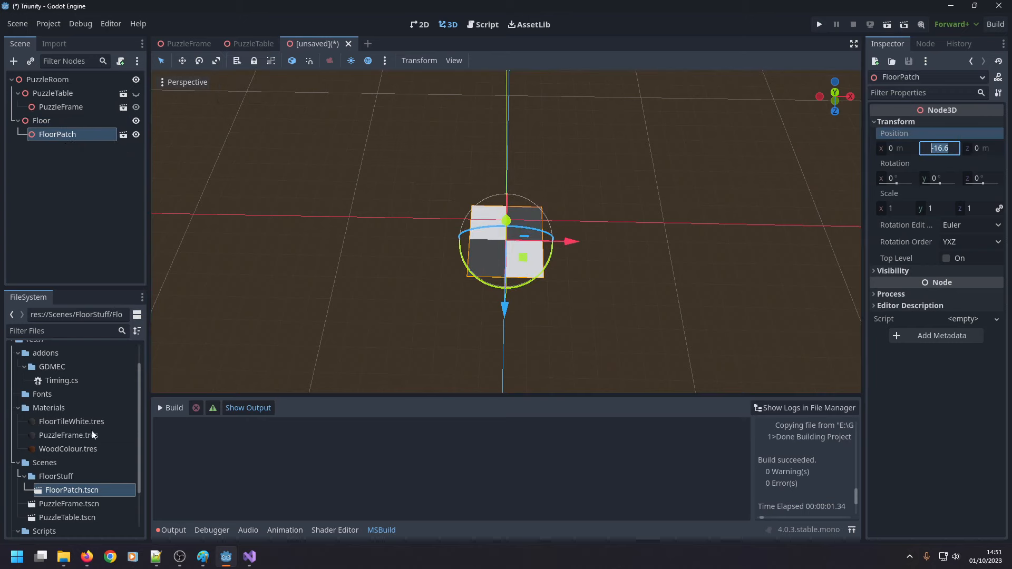
double_click(70, 490)
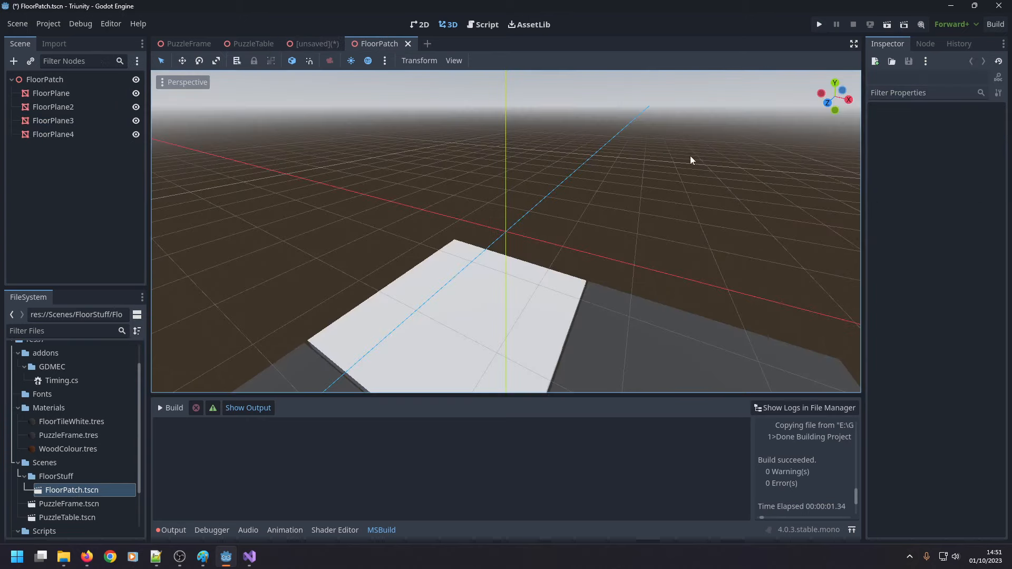
left_click(71, 80)
left_click(896, 123)
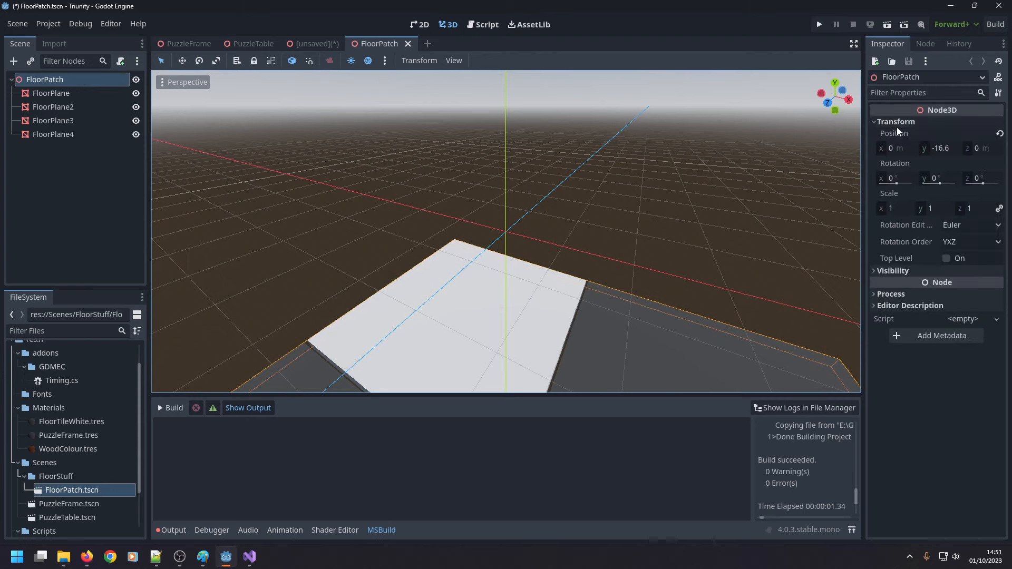
left_click(939, 150)
type("0")
key("Return")
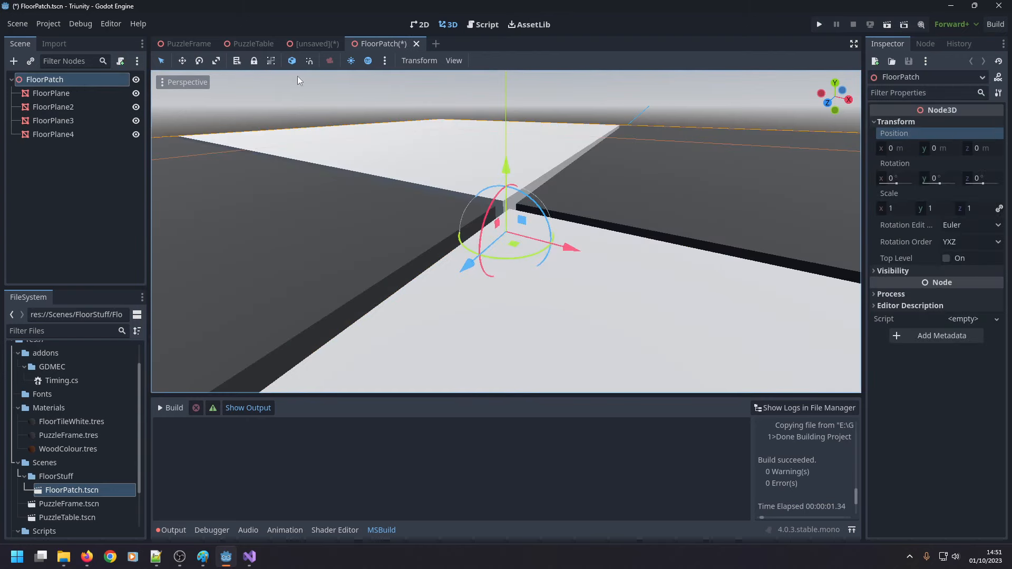
Return to the PuzzleRoom scene and set the FloorPatch instance's Y position to 0 m.
left_click(299, 45)
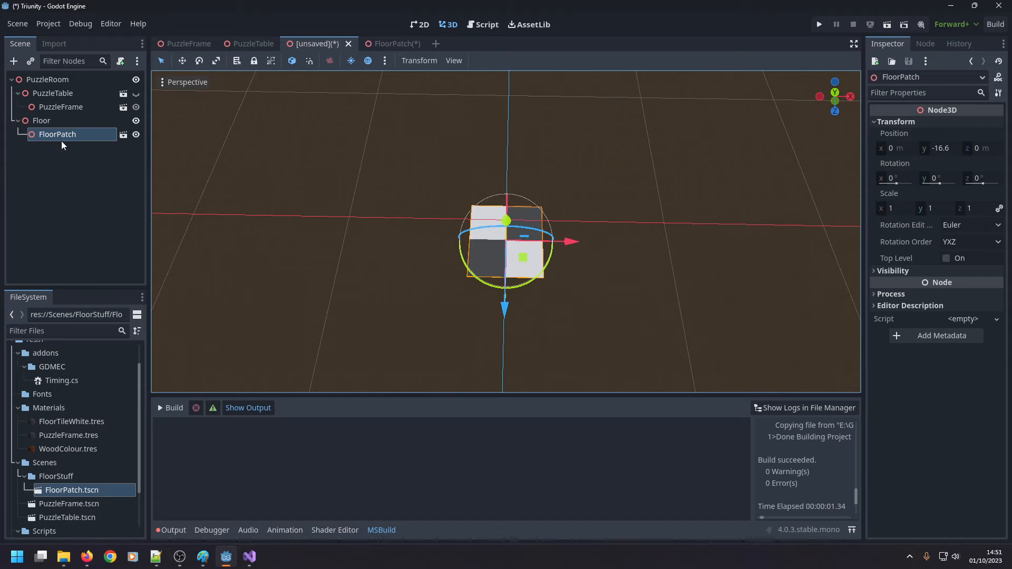
left_click(939, 149)
type("0")
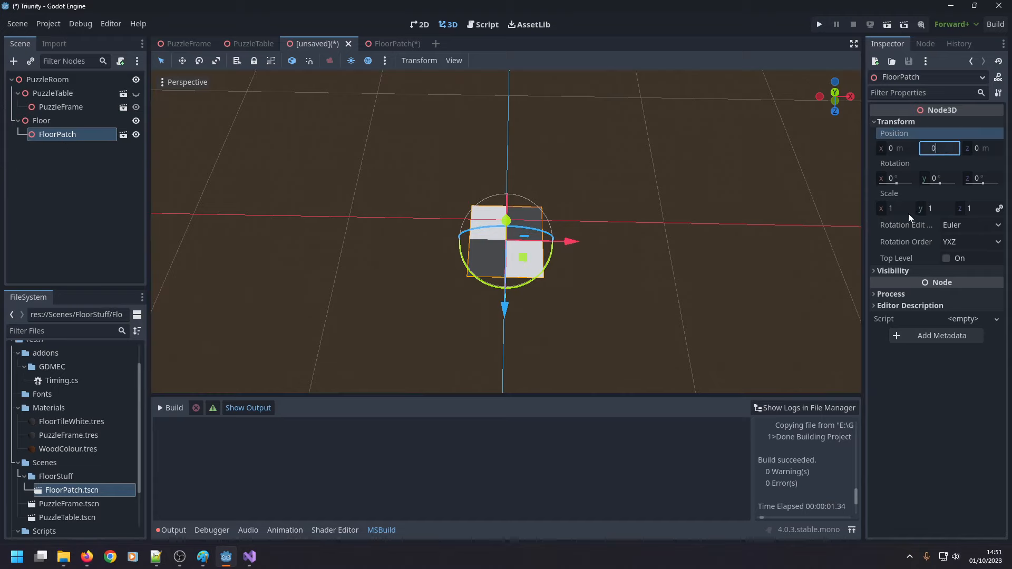
key("Return")
key("ctrl+z")
left_click(72, 123)
left_click(72, 134)
left_click(943, 148)
type("0")
key("Return")
Save the edited FloorPatch scene, then check the patch instance's transform in the PuzzleRoom scene.
left_click(397, 46)
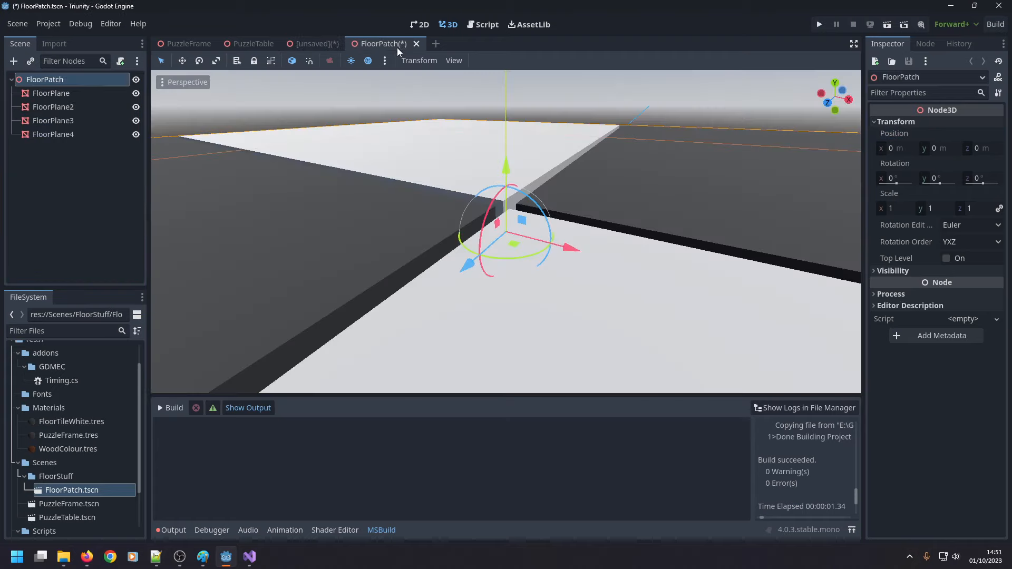
left_click(298, 44)
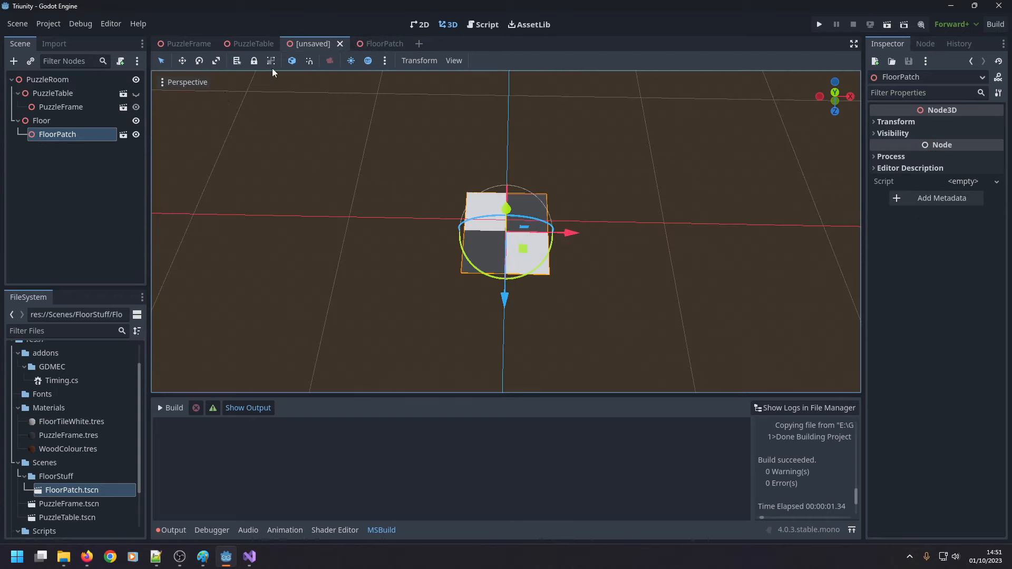
left_click(931, 122)
Duplicate the FloorPatch instance four times under the Floor node.
left_click(72, 136)
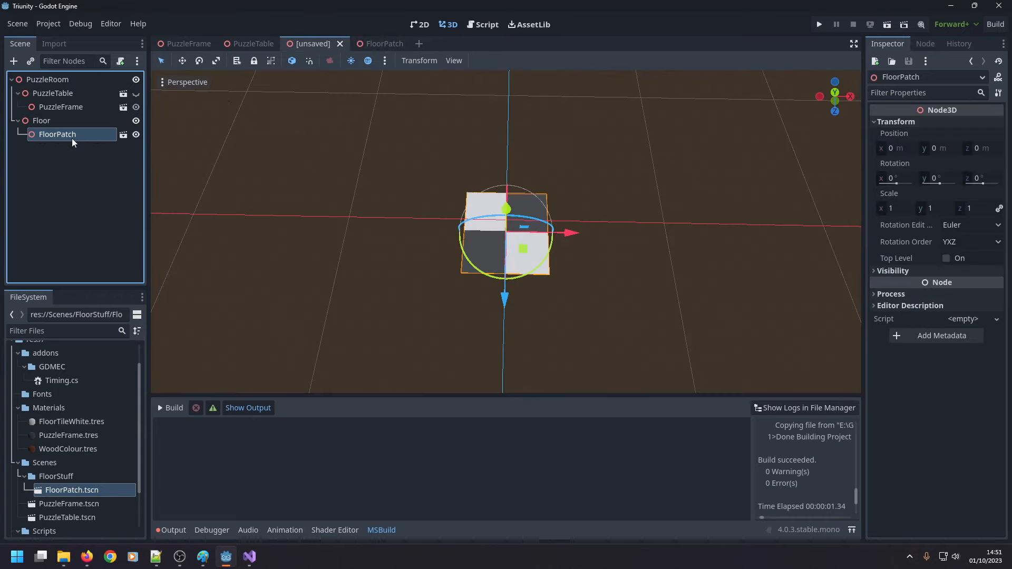
key("ctrl+d")
key("ctrl+d")
key("ctrl+d")
key("ctrl+d")
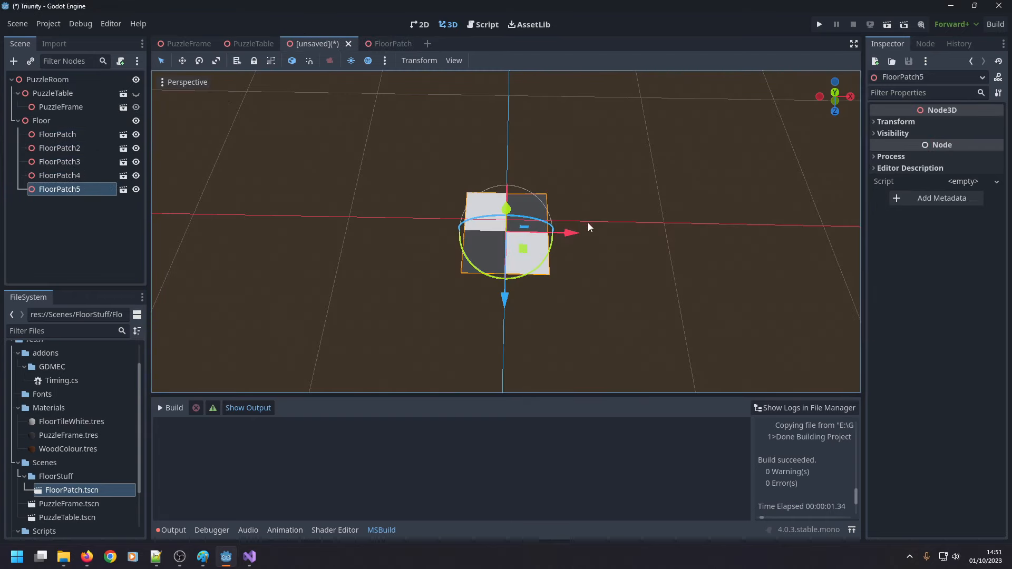
Set the X position of FloorPatch to -20 m and that of FloorPatch2 to 20 m.
left_click(68, 135)
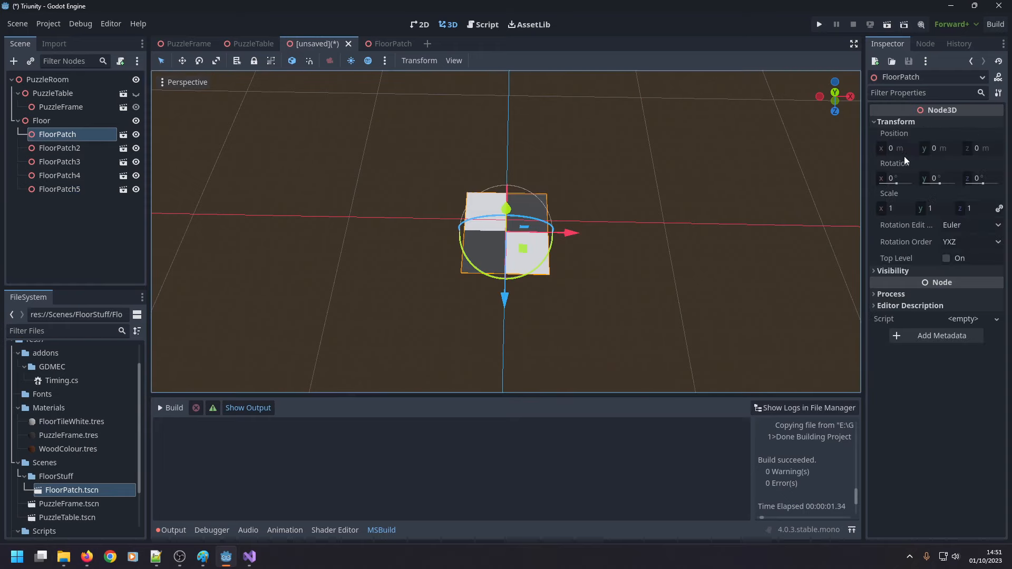
left_click(900, 148)
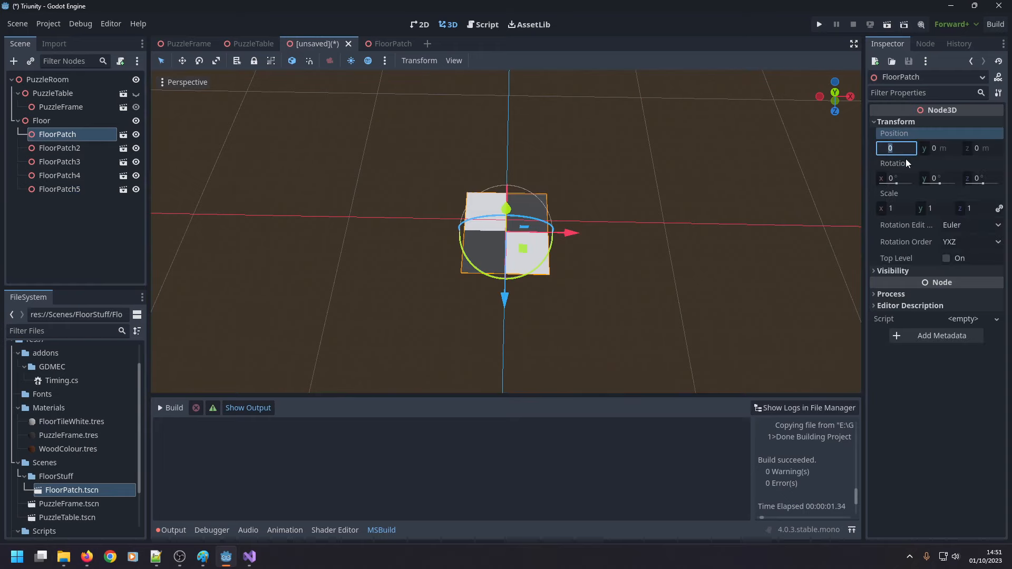
type("-")
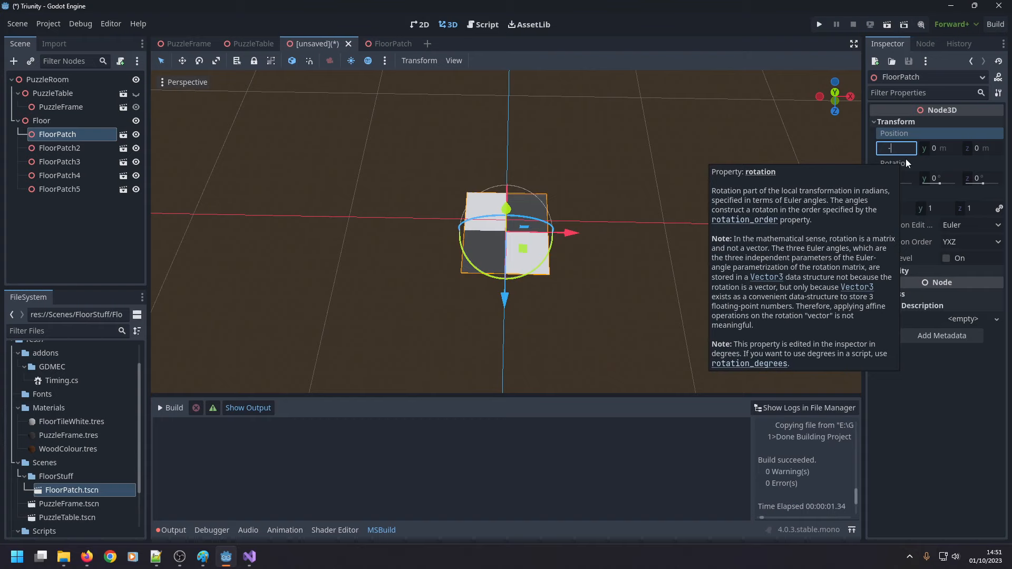
type("20")
key("Return")
left_click(59, 147)
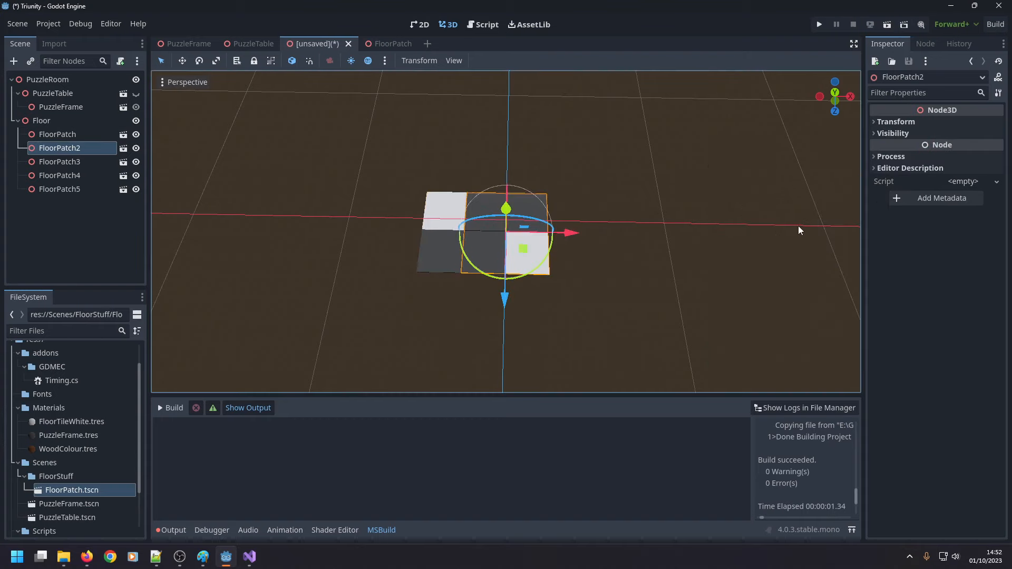
left_click(896, 150)
type("20")
key("Return")
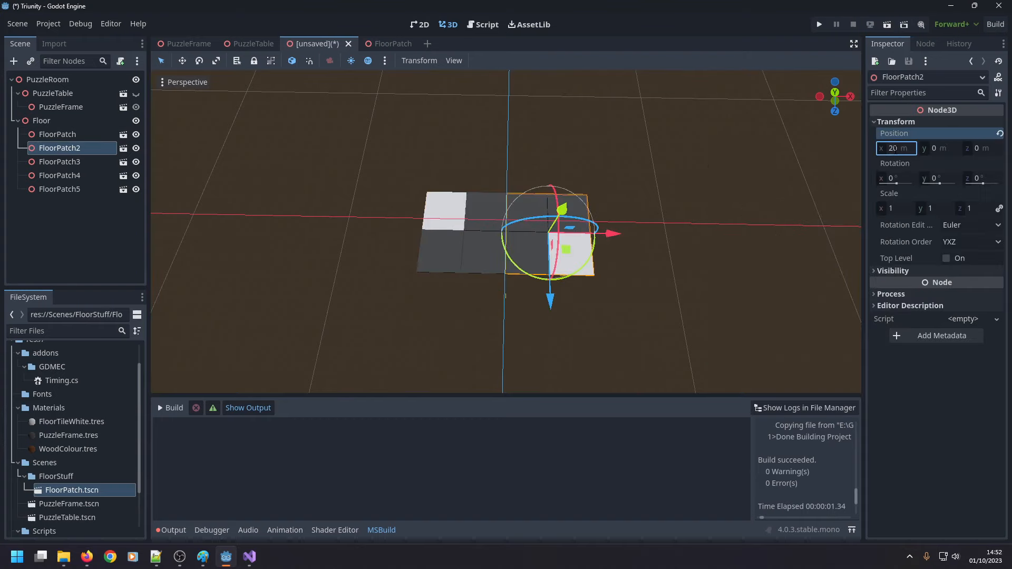
Set the Z position of FloorPatch and FloorPatch2 together to -20 m.
left_click(64, 138, "ctrl")
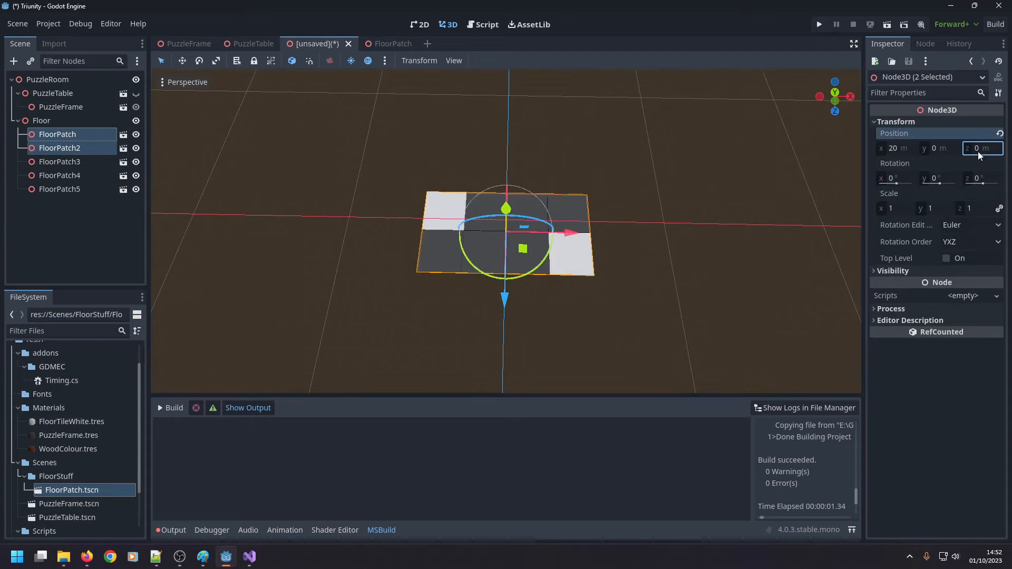
left_click(979, 151)
type("-20")
key("Return")
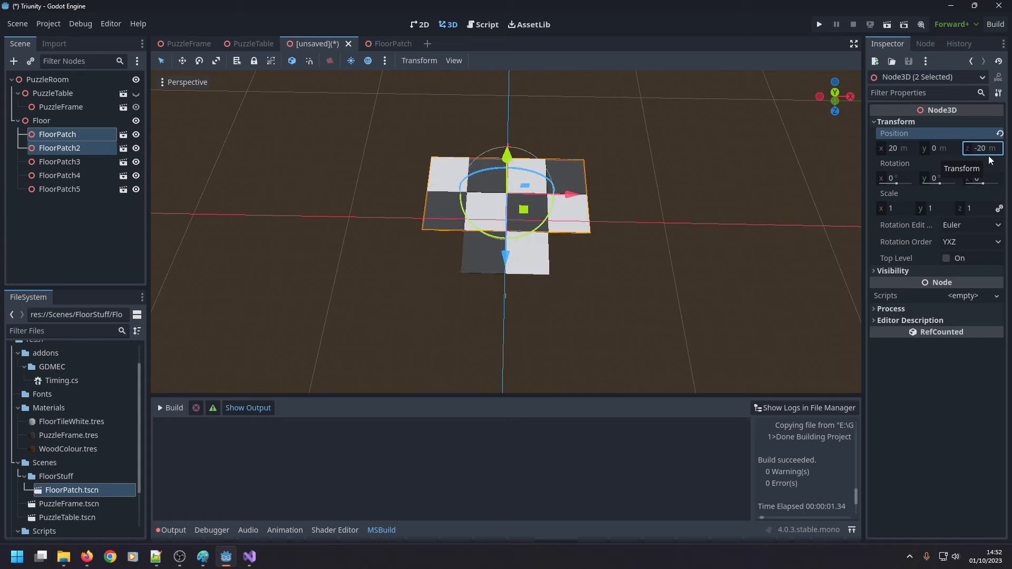
Delete the surplus FloorPatch3, FloorPatch4 and FloorPatch5 nodes, then duplicate the remaining FloorPatch and FloorPatch2 pair.
left_click(55, 167)
left_click(59, 189, "shift")
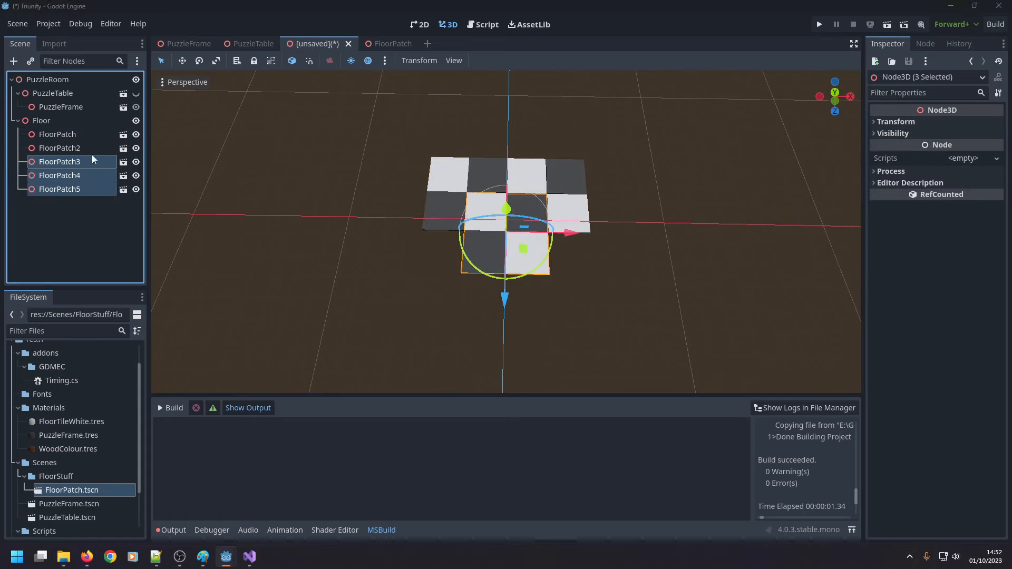
key("Delete")
key("Return")
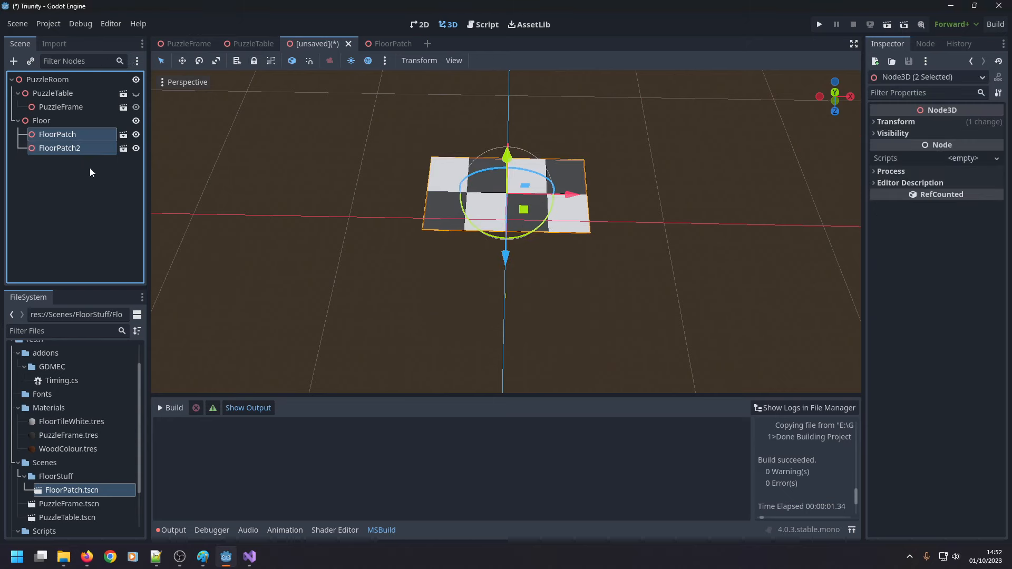
key("ctrl+d")
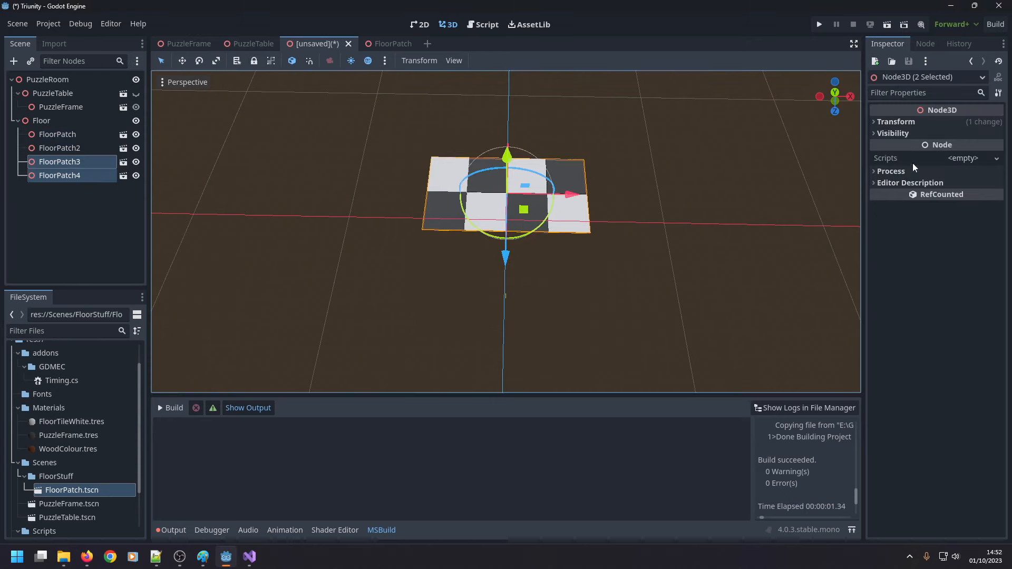
Set the Z position of FloorPatch3 and FloorPatch4 together to 20 m.
left_click(880, 125)
left_click(982, 148)
type("20")
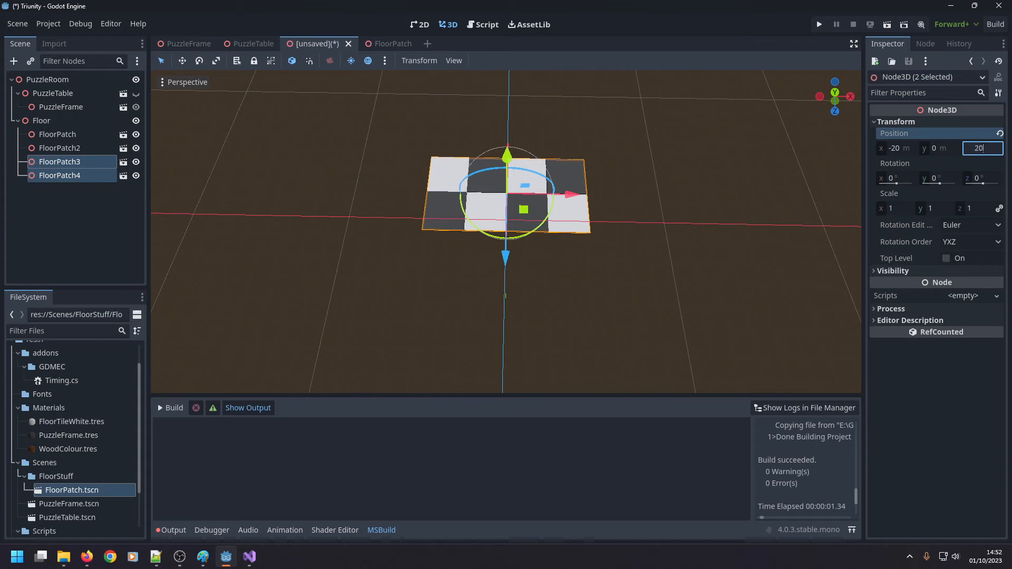
key("Return")
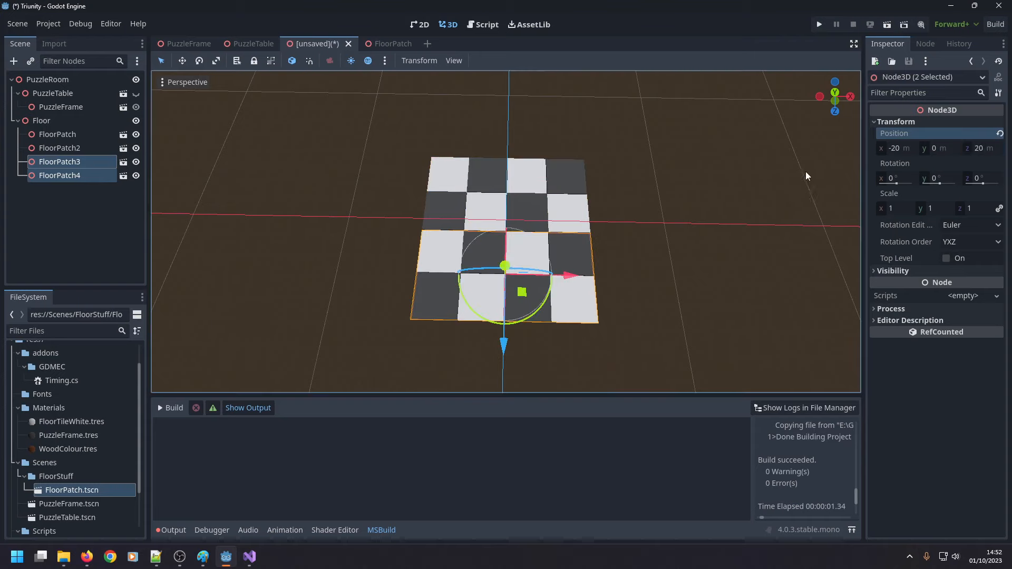
scroll(665, 234, "down", 5)
scroll(562, 210, "up", 5)
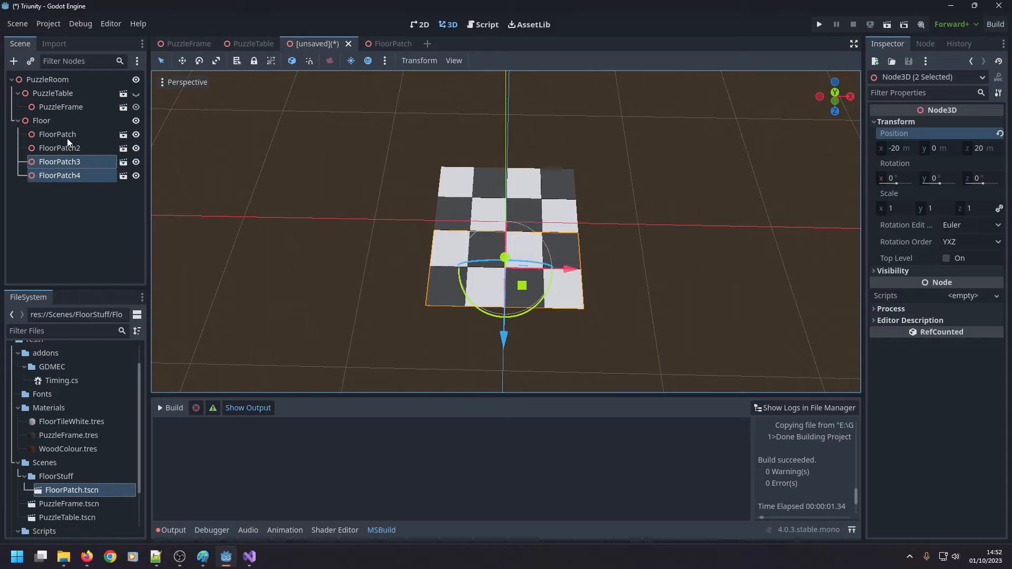
Make the PuzzleTable visible again to judge the floor tiles' scale against it.
left_click(72, 204)
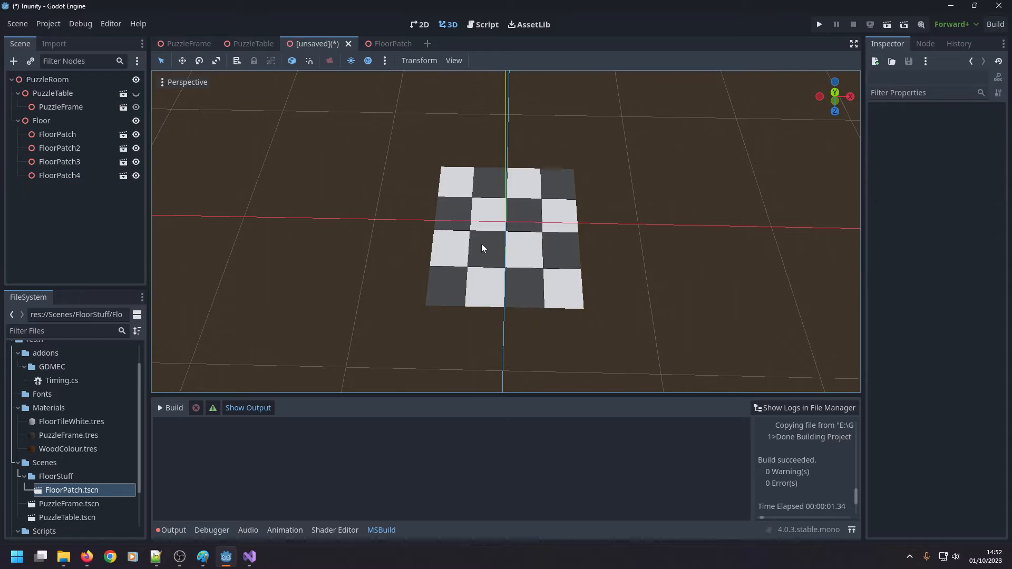
scroll(418, 255, "down", 7)
scroll(418, 255, "up", 5)
scroll(418, 255, "down", 6)
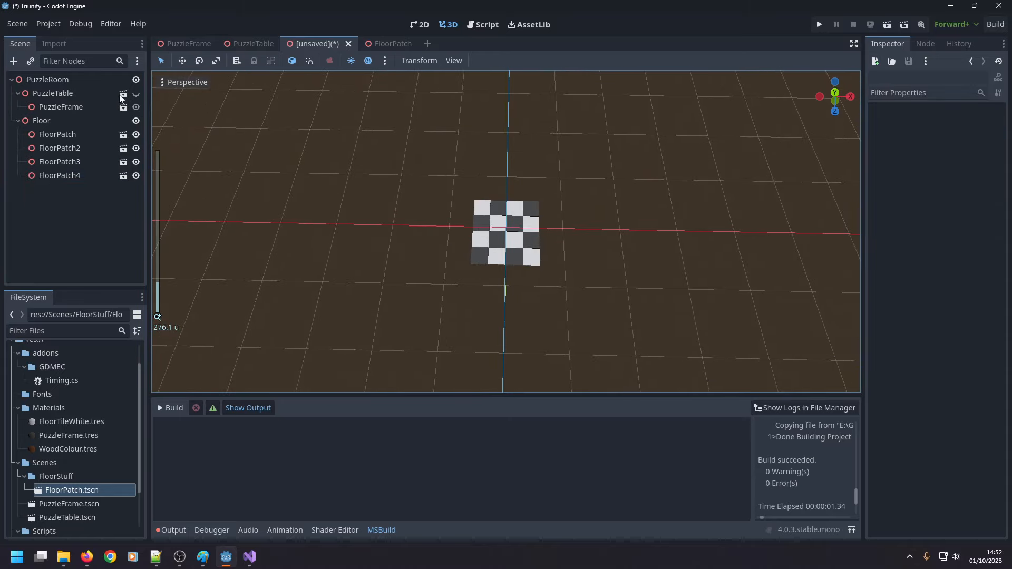
left_click(136, 93)
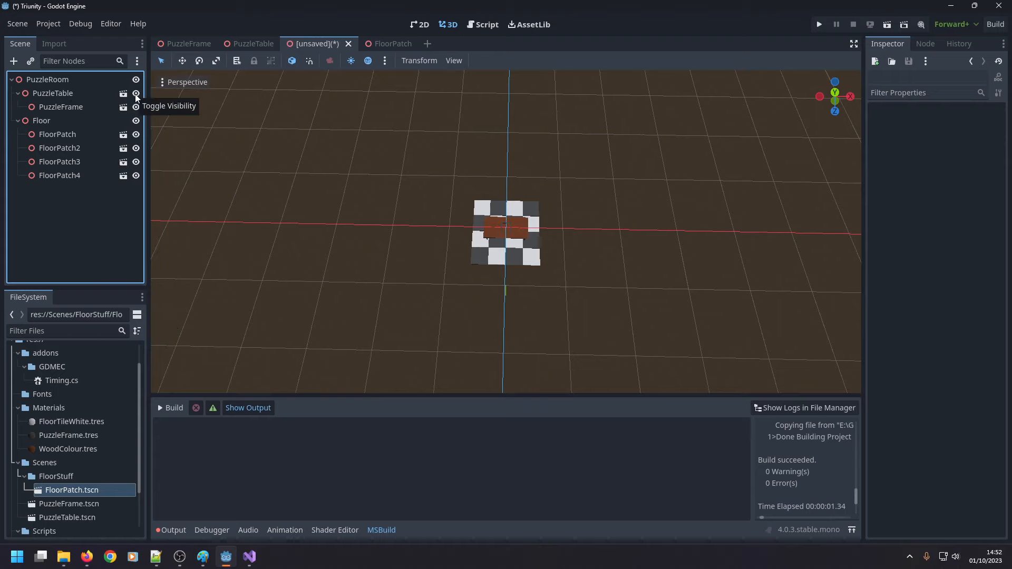
scroll(371, 258, "up", 5)
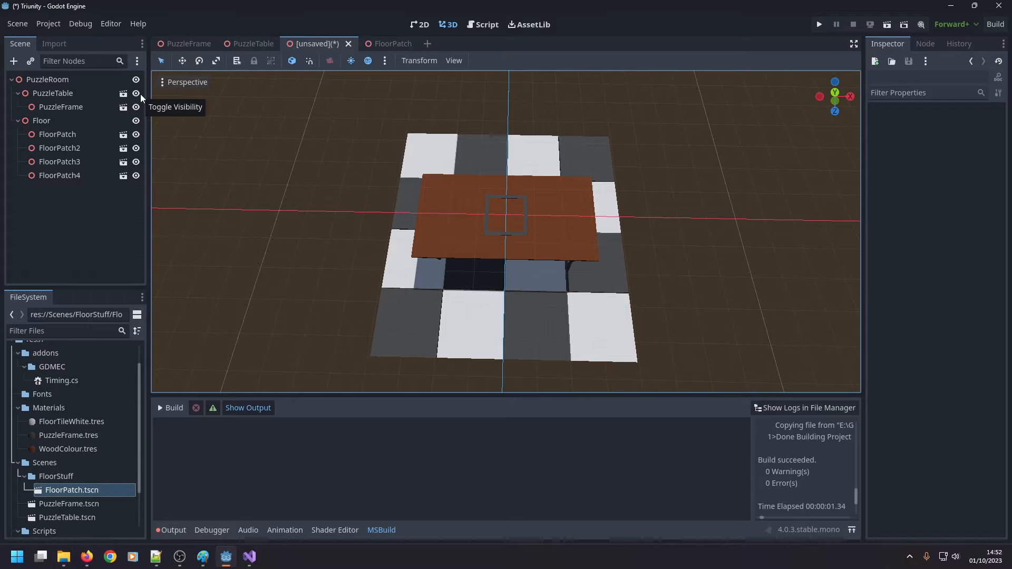
In the FloorPatch scene, set the box mesh shared by the floor tiles to 9.75 m in X and Z.
left_click(384, 44)
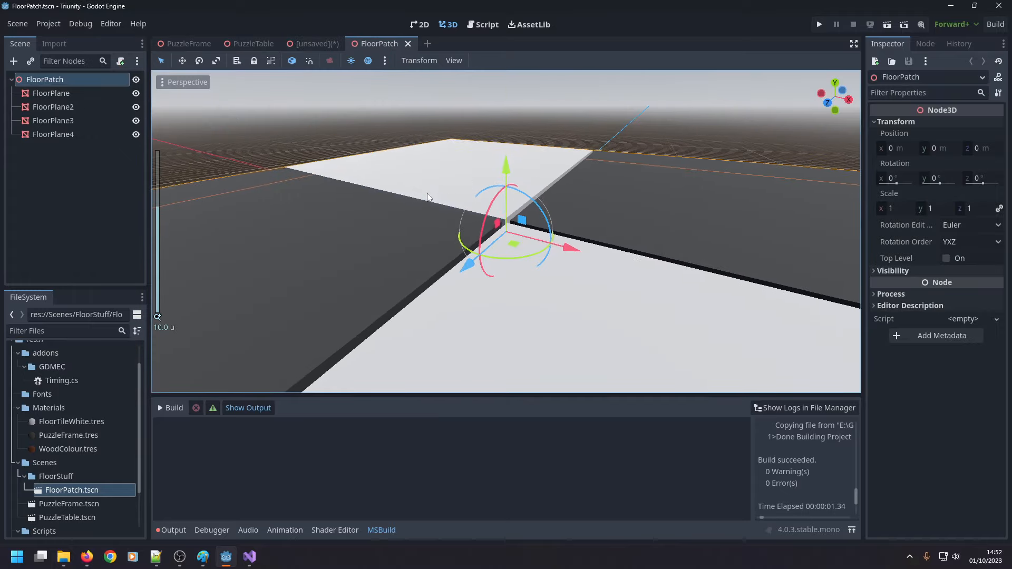
scroll(477, 181, "down", 20)
right_click_drag(475, 182, 522, 247)
middle_click_drag(468, 140, 470, 183)
scroll(471, 183, "down", 6)
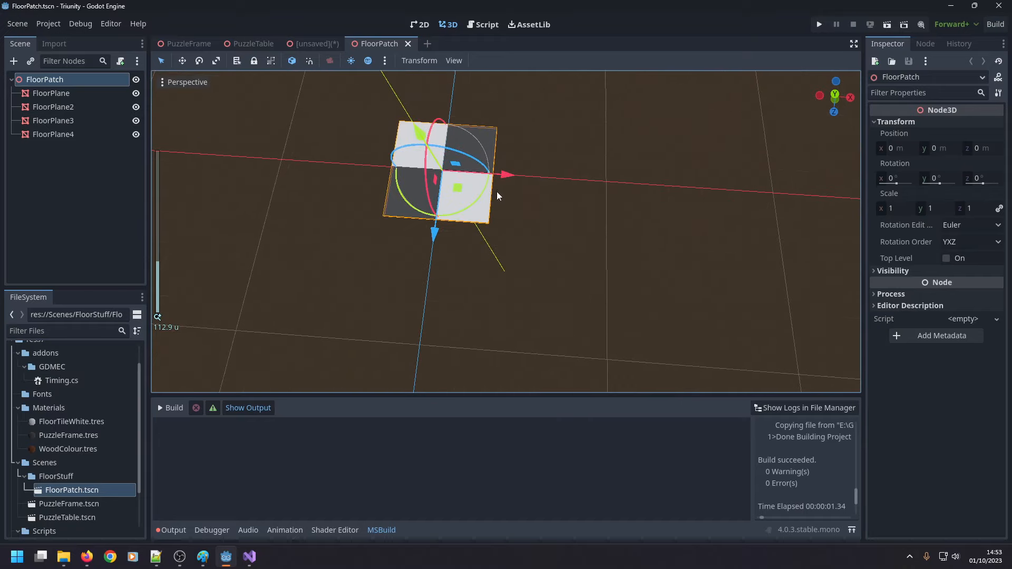
right_click_drag(436, 232, 417, 242)
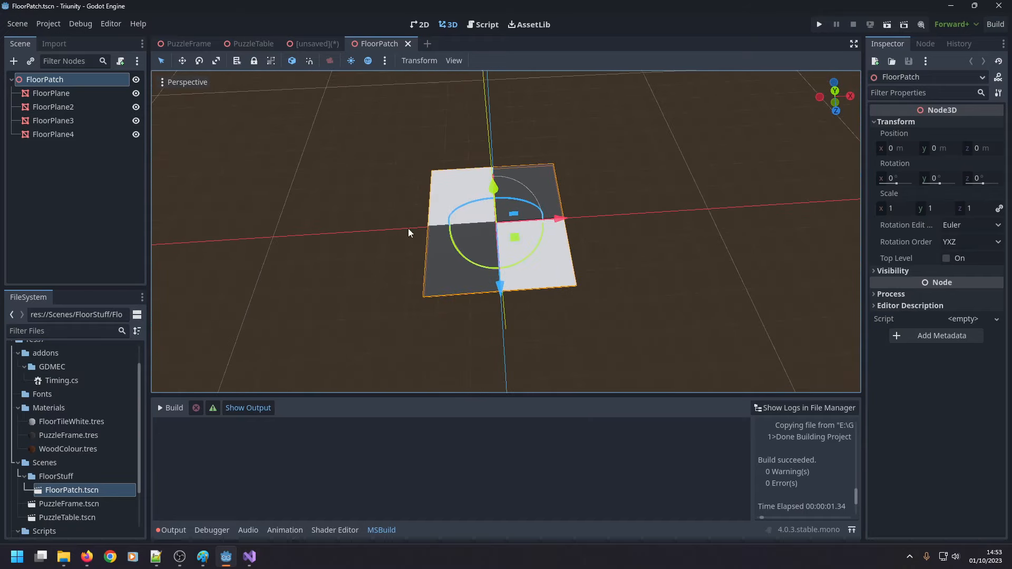
left_click(453, 268)
left_click(961, 134)
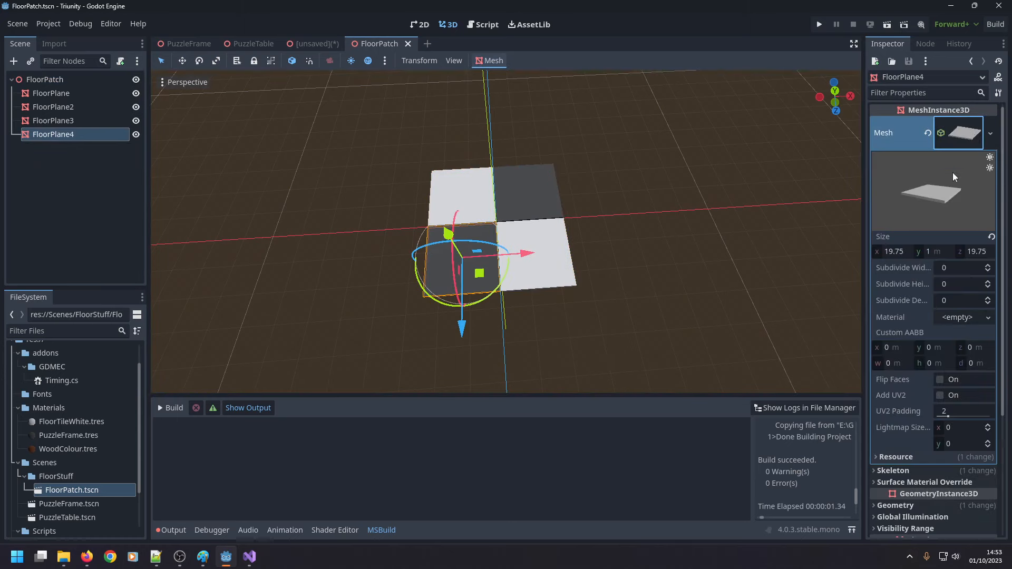
left_click(891, 253)
key("Home")
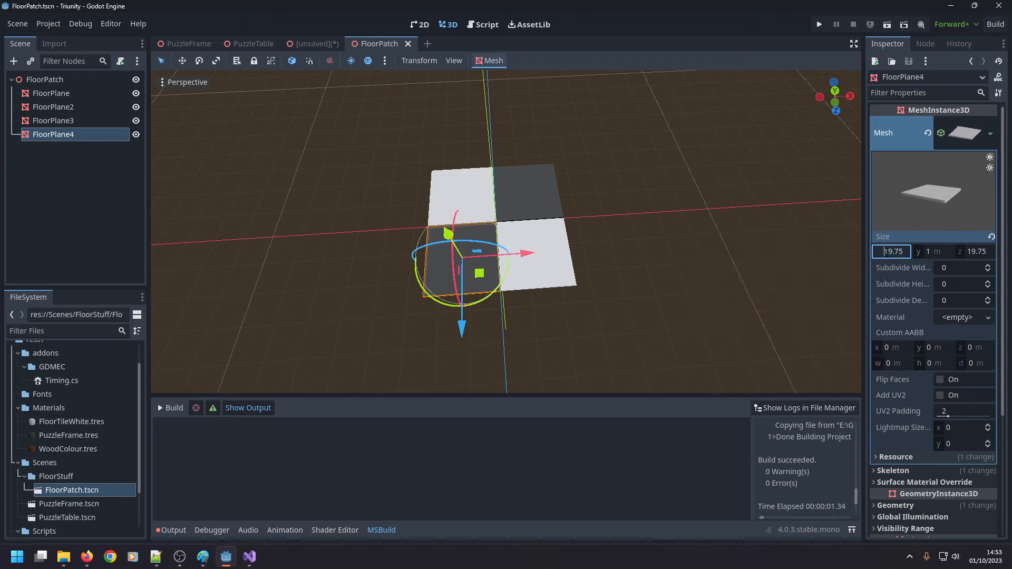
key("Delete")
left_click(967, 254)
key("Home")
key("Delete")
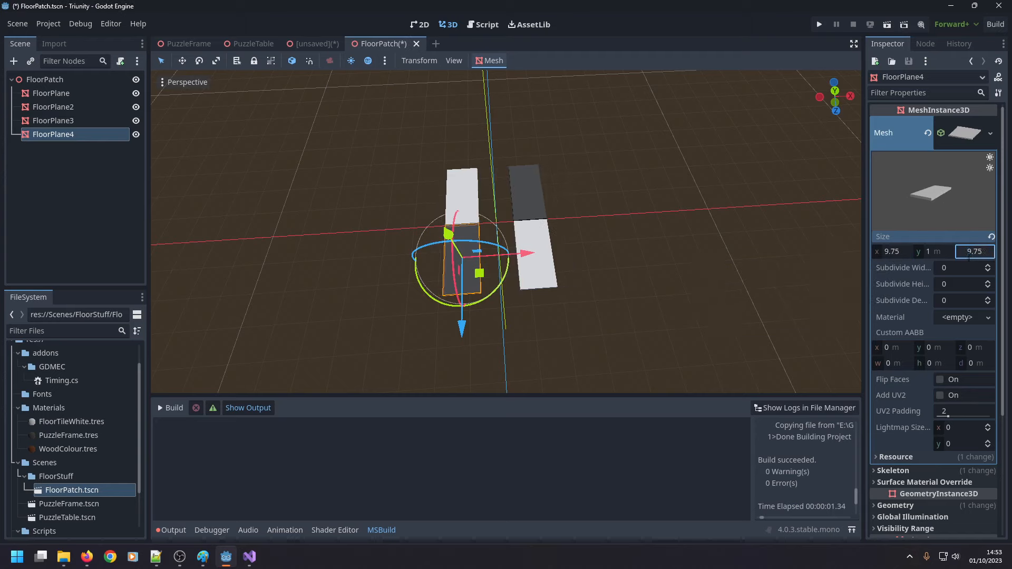
key("Return")
Set FloorPlane4's position to X -5 m and Z 5 m.
scroll(894, 277, "down", 4)
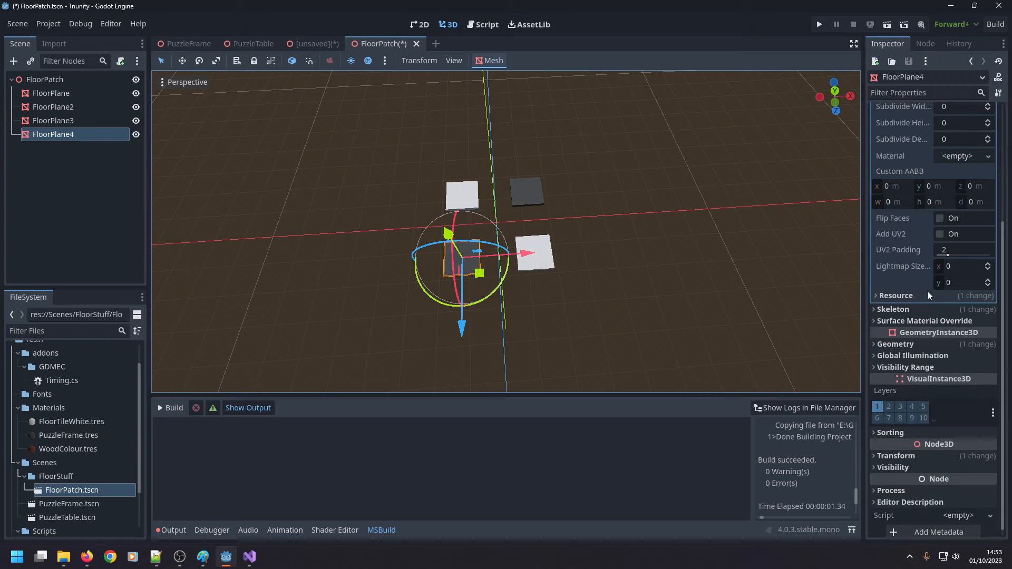
left_click(875, 454)
left_click(896, 478)
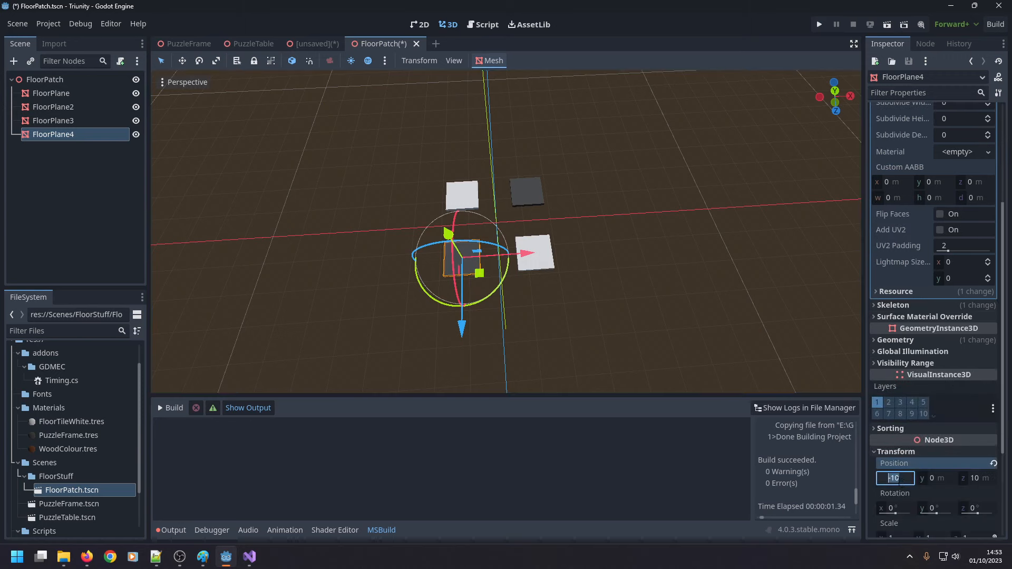
type("-5")
key("Tab")
key("Tab")
type("5")
key("Return")
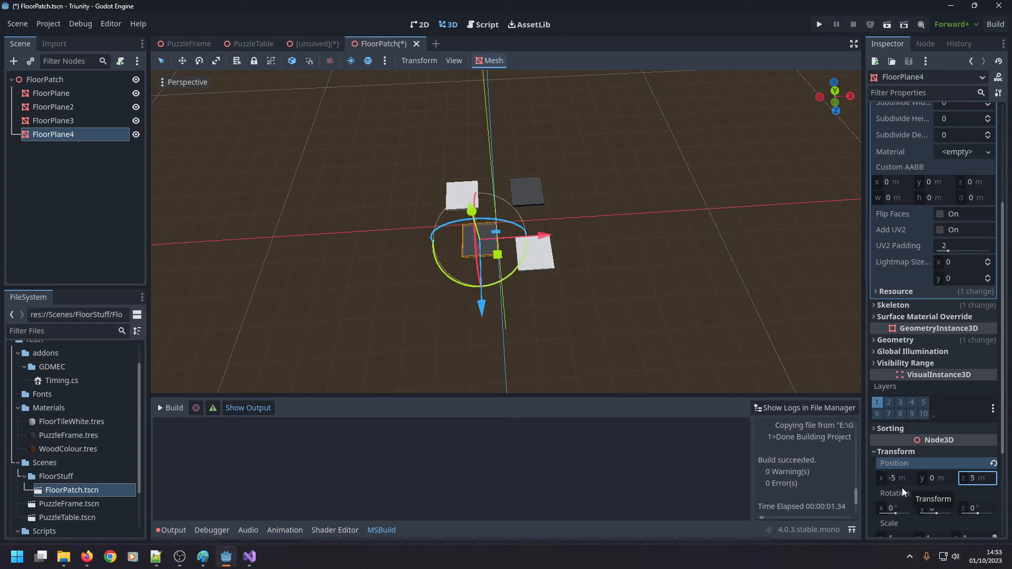
Set FloorPlane3's position to X 5 m and Z 5 m.
left_click(551, 259)
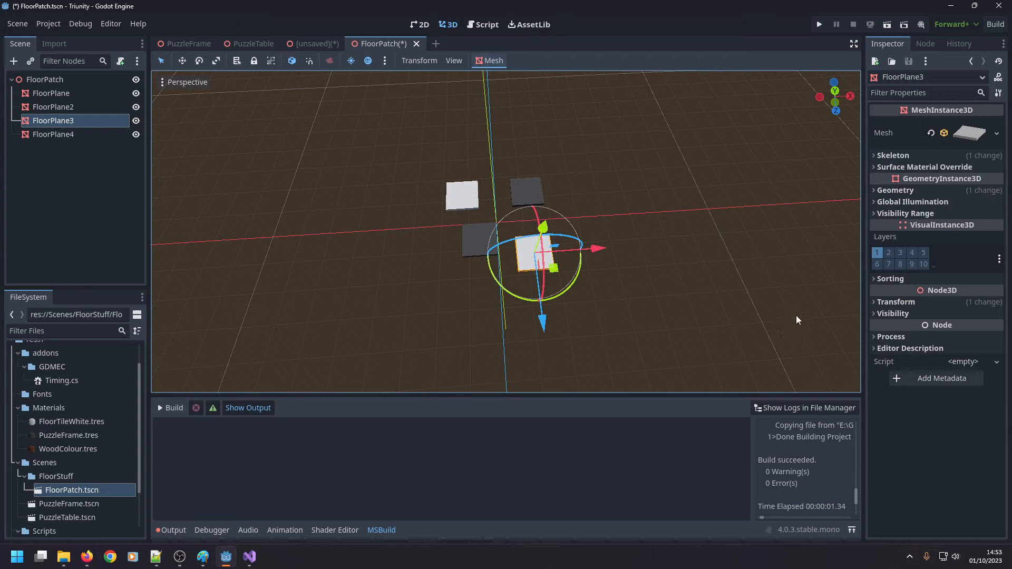
left_click(896, 302)
left_click(899, 328)
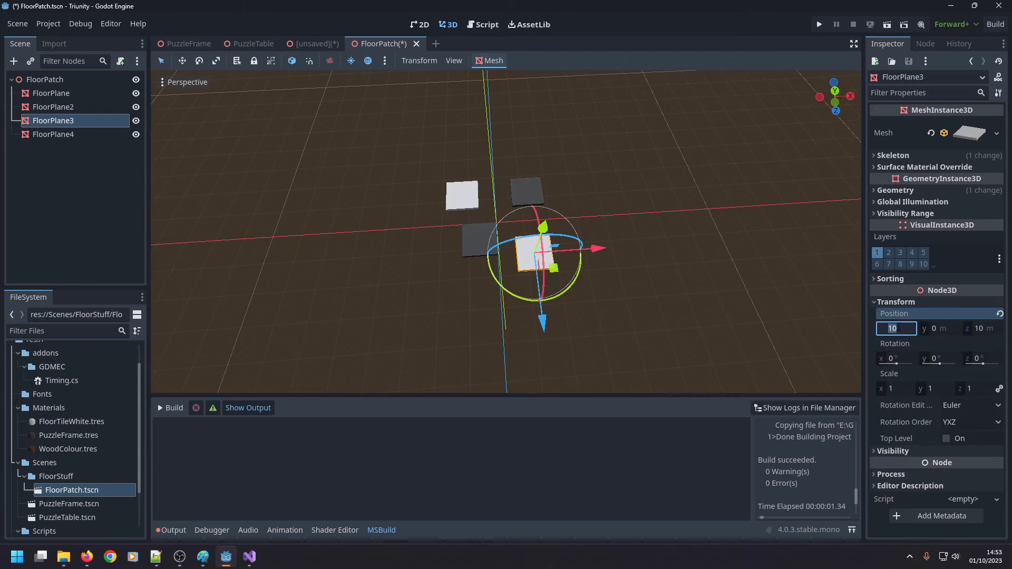
type("5")
key("Tab")
key("Tab")
type("5")
key("Return")
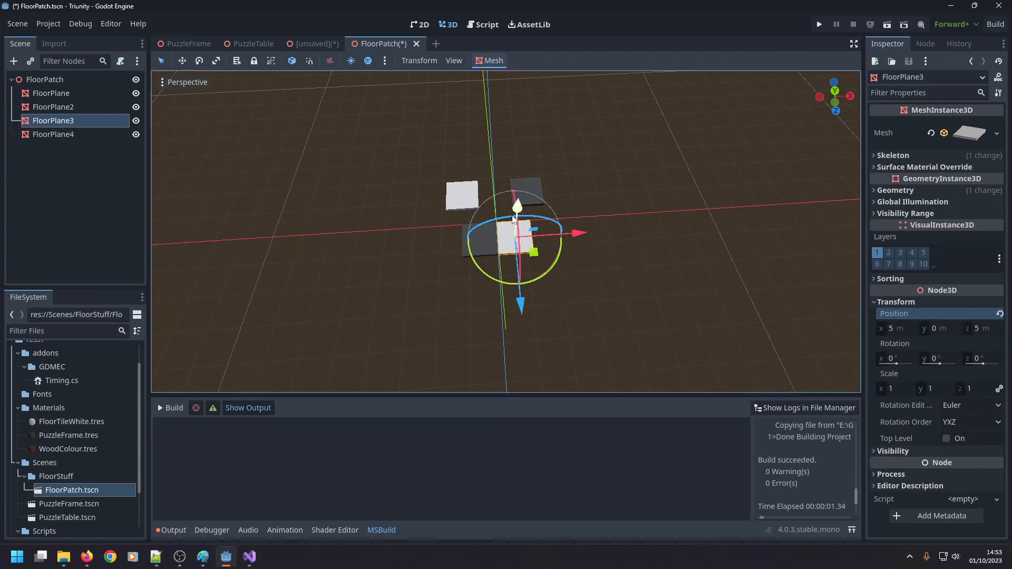
Set FloorPlane's position to X -5 m and Z -5 m.
left_click(462, 195)
left_click(896, 302)
left_click(896, 328)
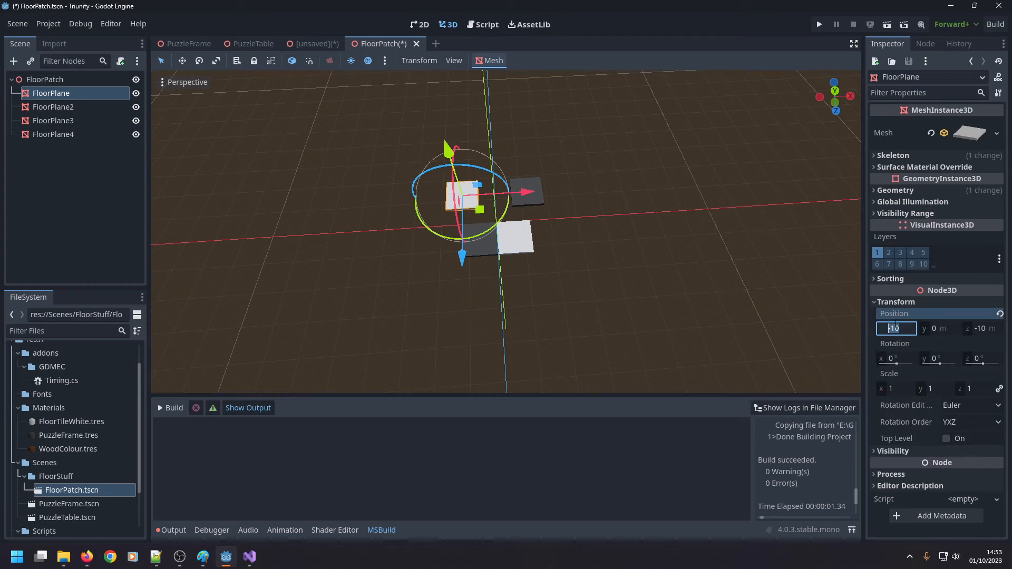
type("-5")
key("Tab")
key("Tab")
type("-5")
key("Return")
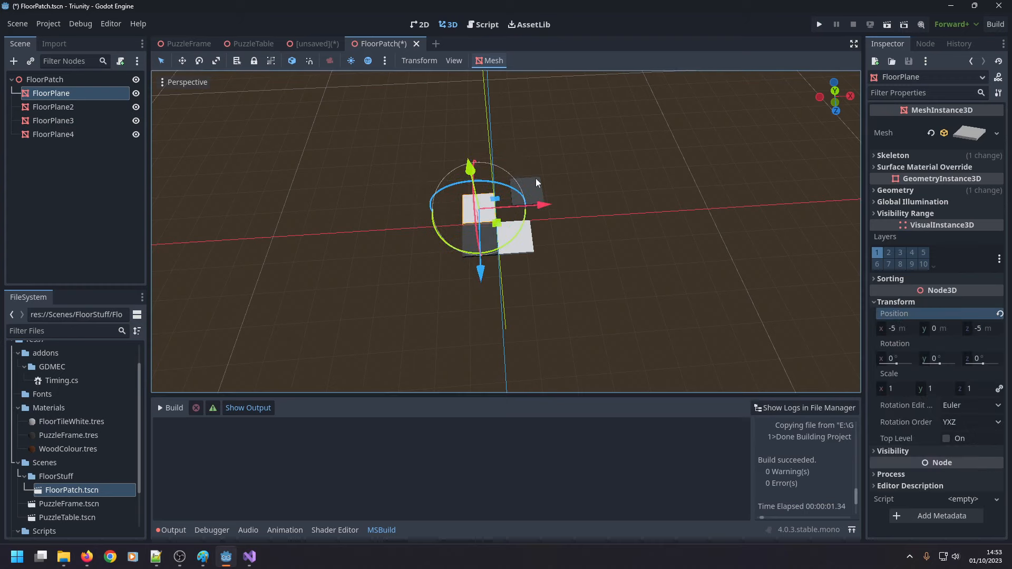
Set FloorPlane2's position to X 5 m and Z -5 m.
left_click(537, 182)
left_click(896, 302)
left_click(982, 328)
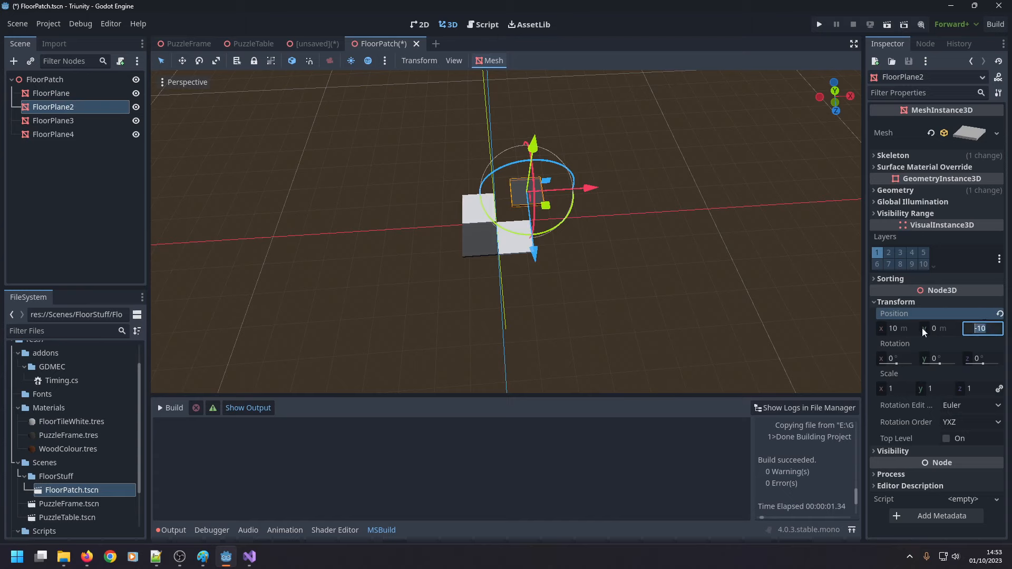
left_click(902, 328)
type("5")
key("Tab")
key("Tab")
type("5")
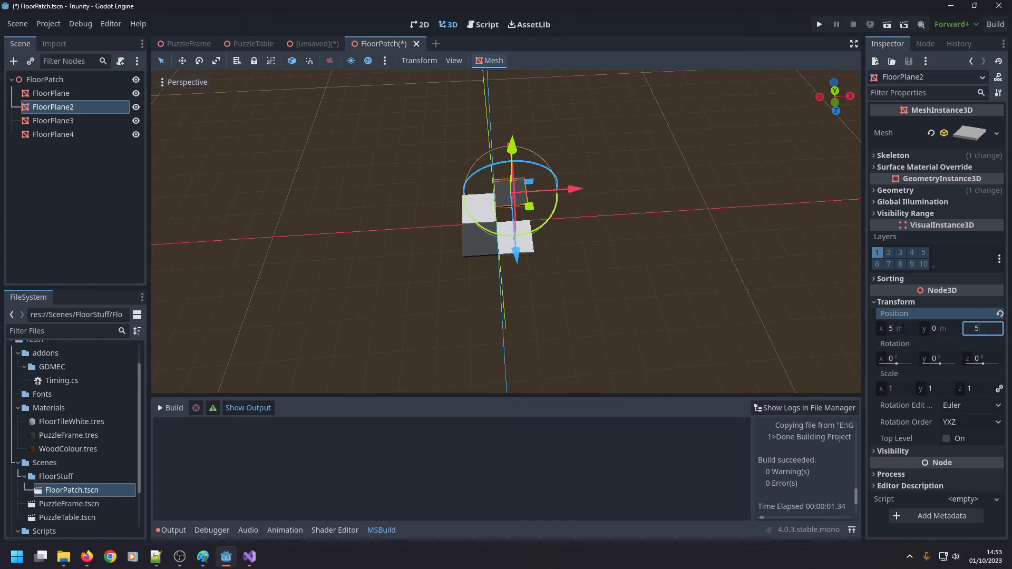
key("Home")
type("-")
key("Return")
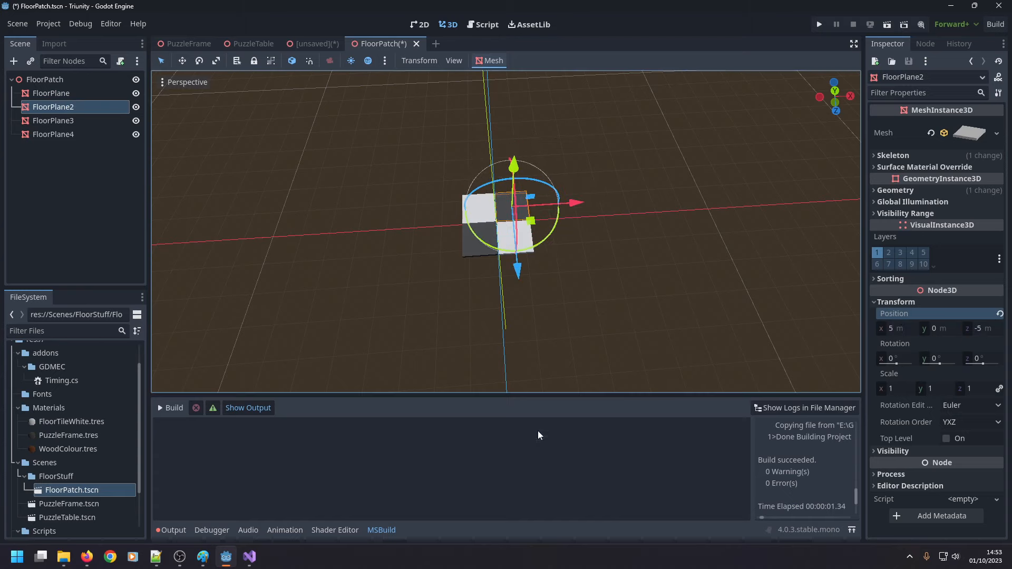
Add a Node3D child under the FloorPatch root node.
left_click(74, 134)
left_click(68, 93, "shift")
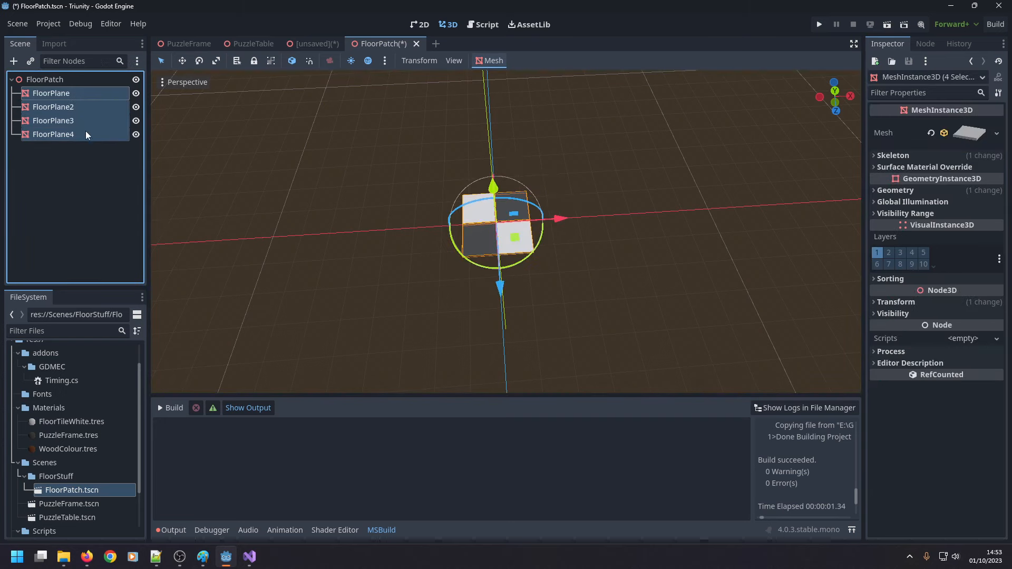
right_click(59, 80)
left_click(127, 88)
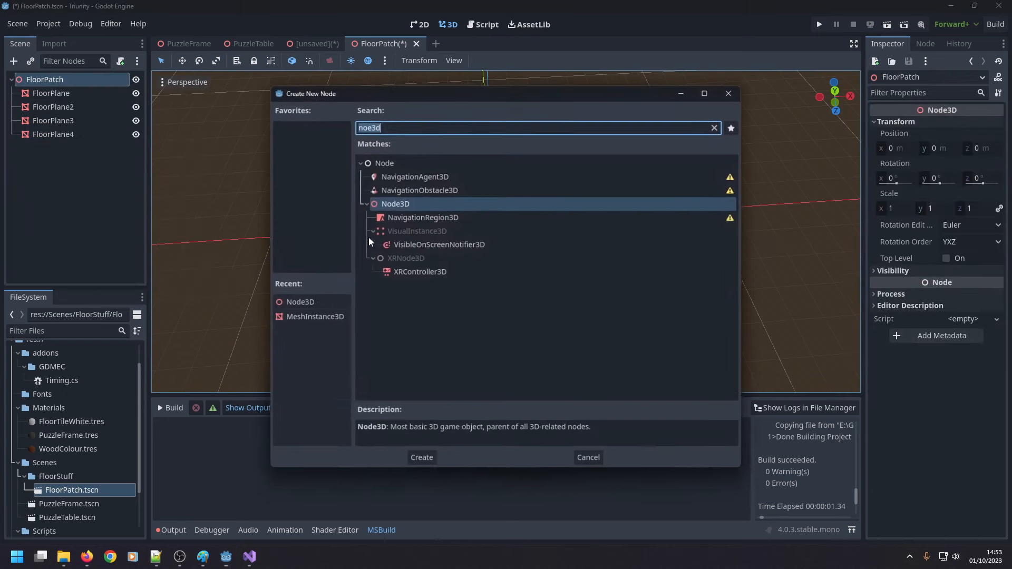
double_click(393, 204)
Move the four FloorPlane nodes together into the new Node3D as its children.
left_click(64, 132, "shift")
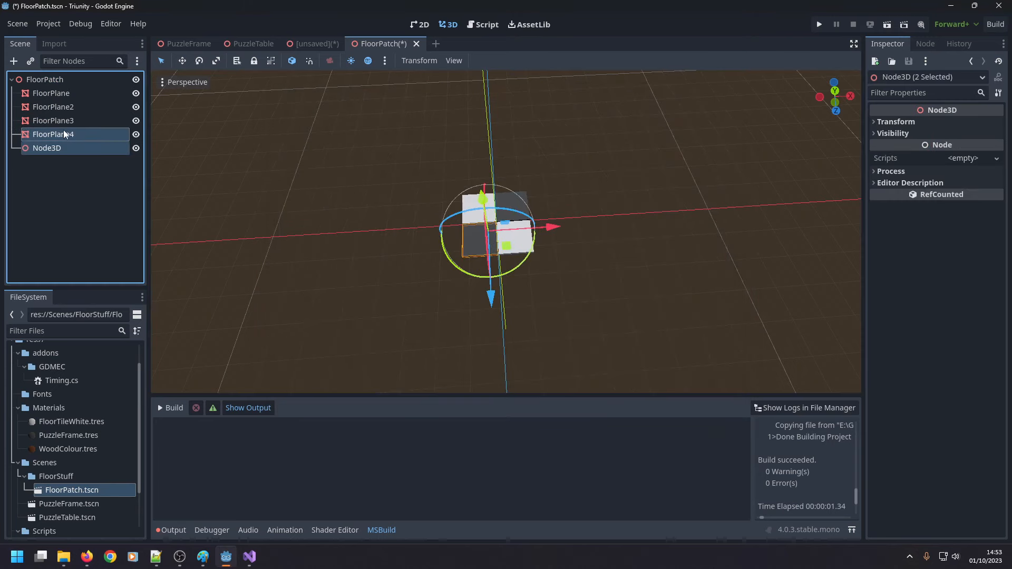
left_click(56, 94, "shift")
left_click(66, 131)
left_click(47, 93, "shift")
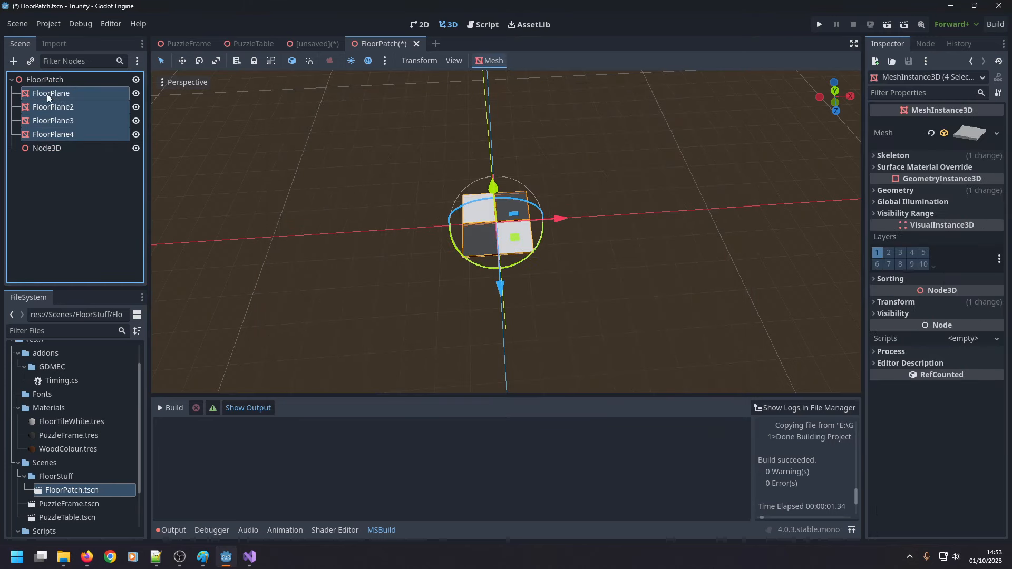
left_click_drag(47, 93, 53, 147)
Set the position of the Node3D holding the four tiles to X -10 m and Z 10 m.
left_click(52, 95)
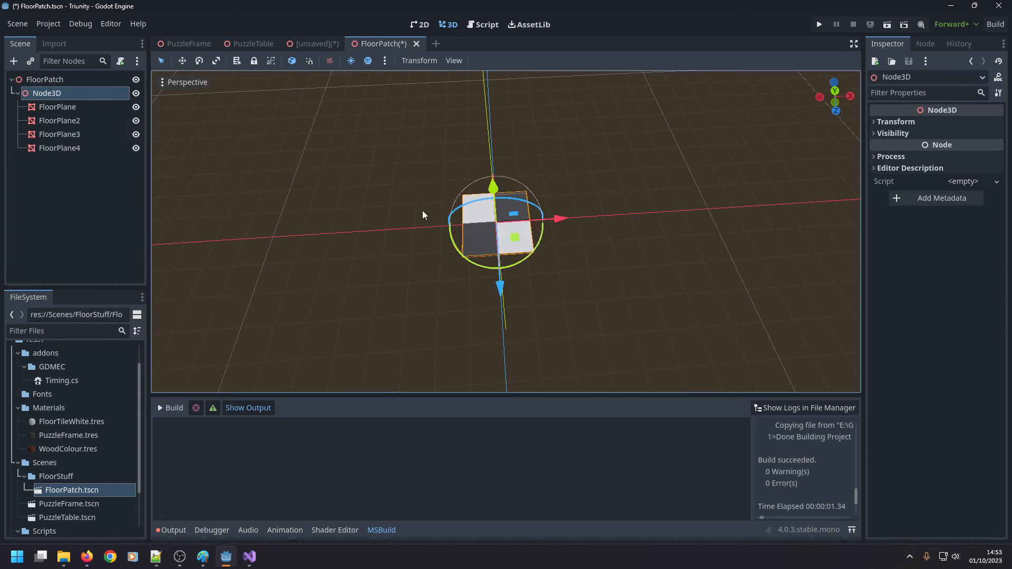
left_click(873, 122)
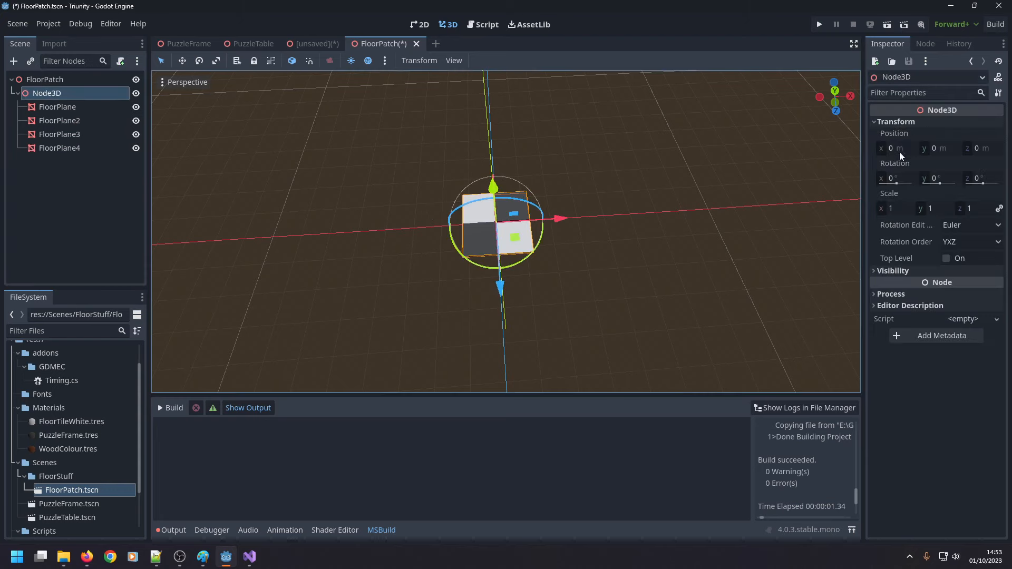
left_click(898, 151)
type("-")
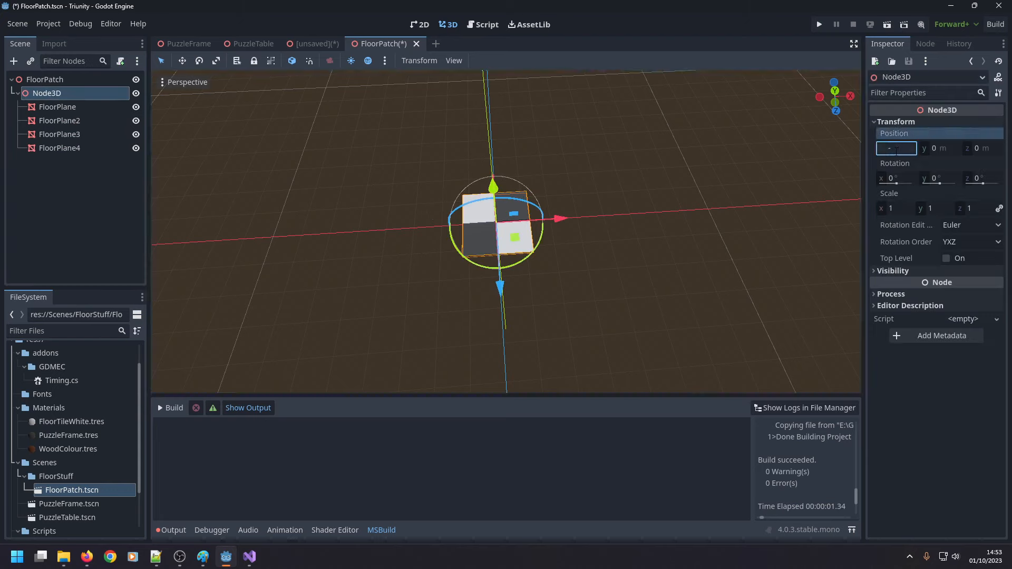
type("10")
key("Return")
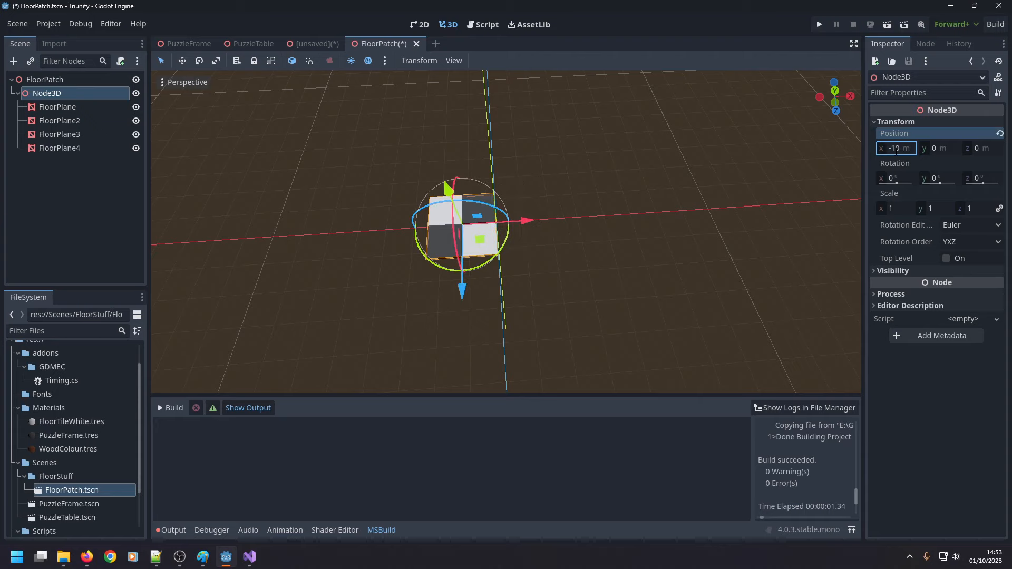
left_click(980, 149)
type("10")
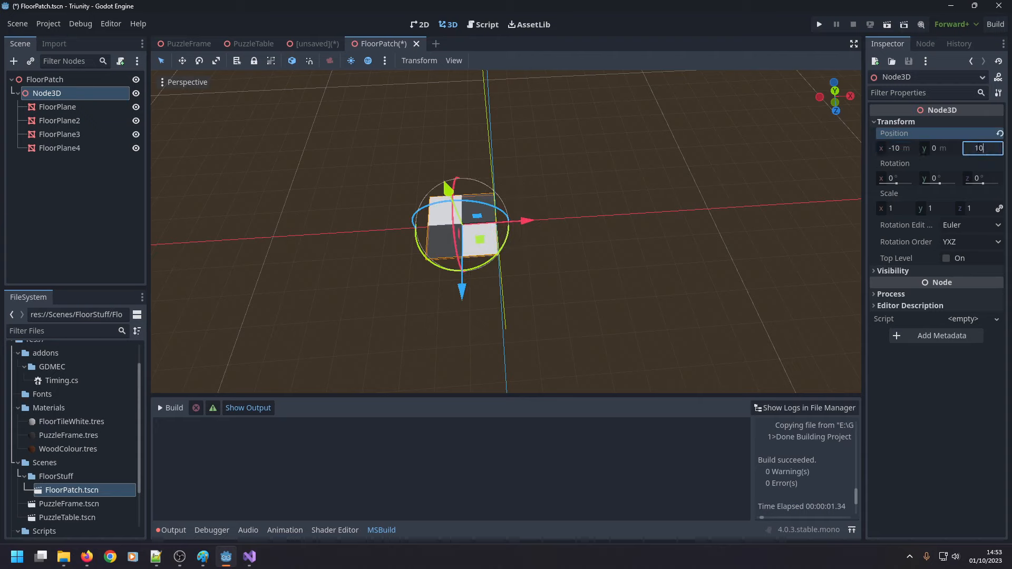
key("Return")
Duplicate the Node3D tile group and set the copy's X position to 10 m.
left_click(58, 92)
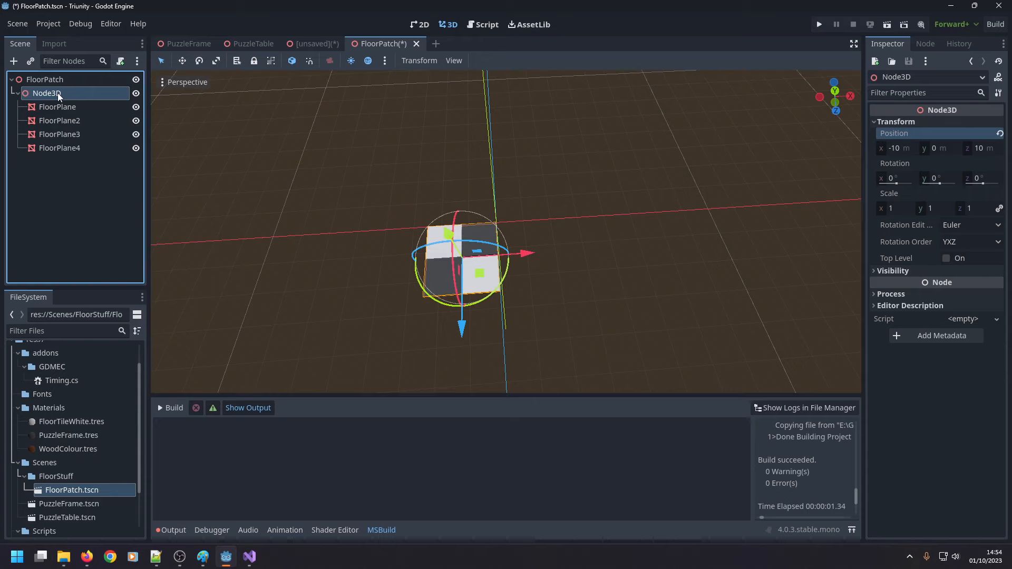
key("ctrl+d")
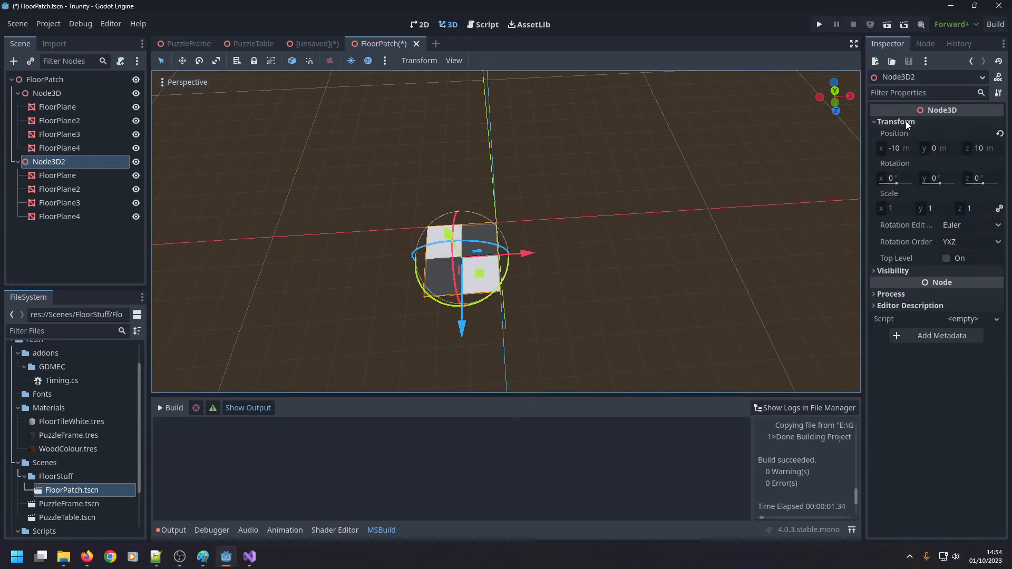
left_click(894, 148)
type("10")
key("Return")
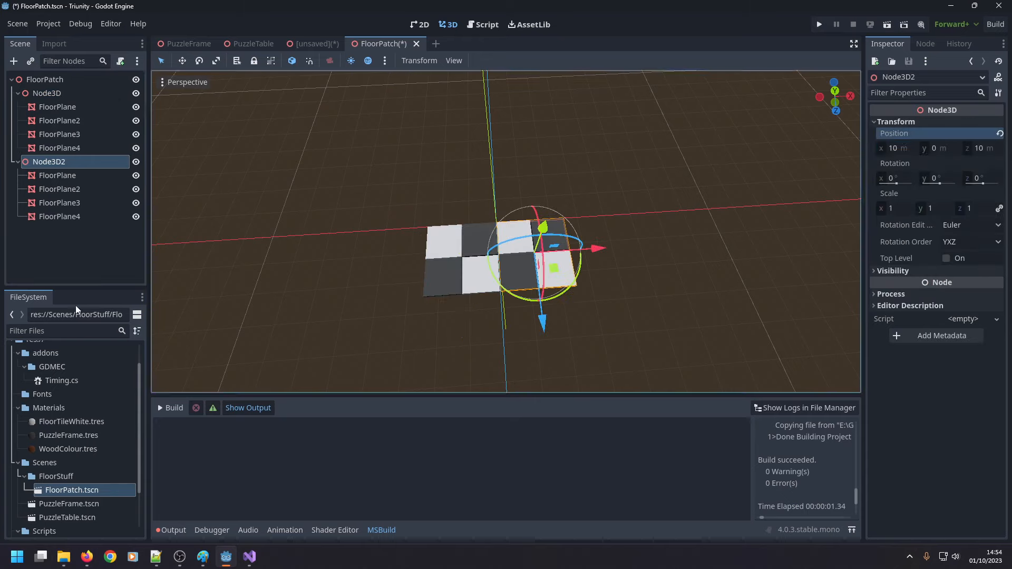
Duplicate both Node3D tile groups together and set the Z position of the two copies to -10 m.
left_click(18, 162)
left_click(17, 94)
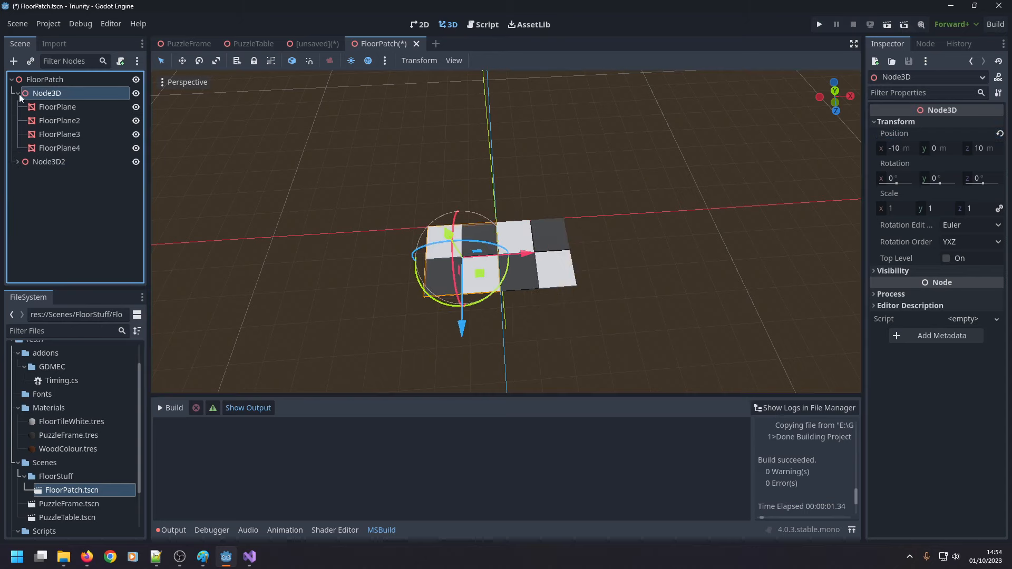
left_click(52, 110, "shift")
key("ctrl+d")
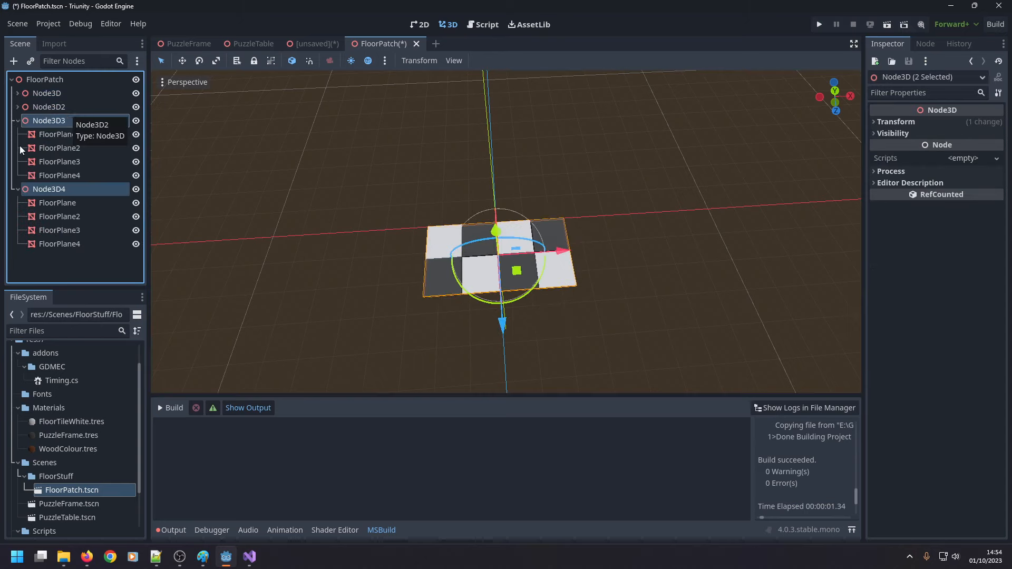
left_click(18, 120)
left_click(896, 121)
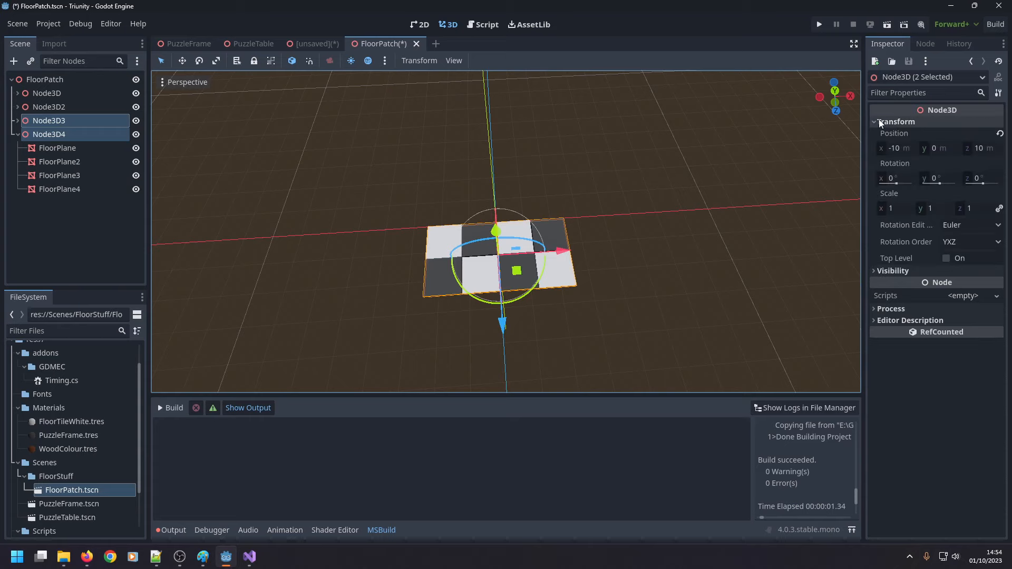
left_click(976, 150)
type("-10")
key("Return")
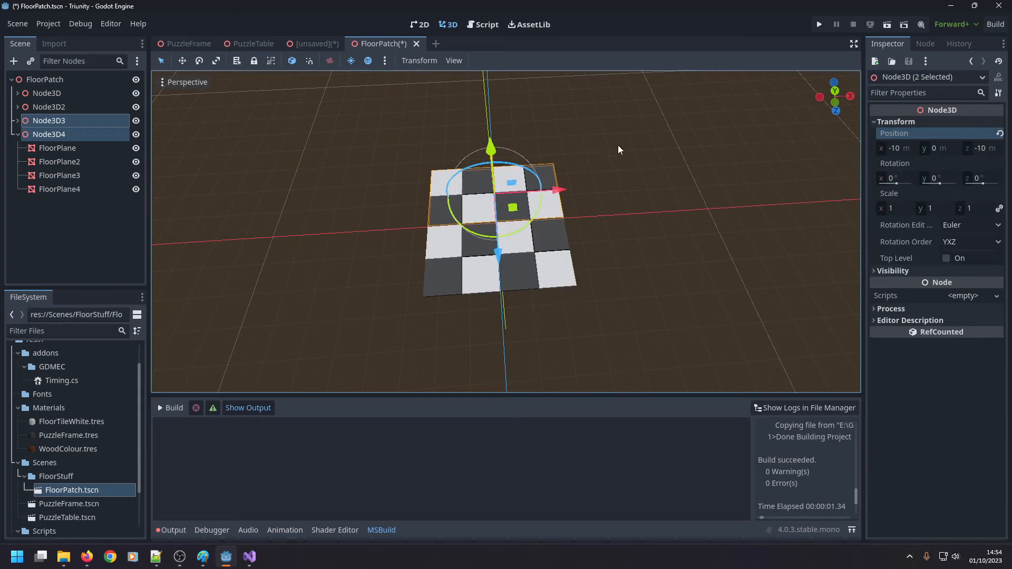
Save the FloorPatch scene and switch back to the unsaved PuzzleRoom scene.
left_click(673, 262)
key("ctrl+s")
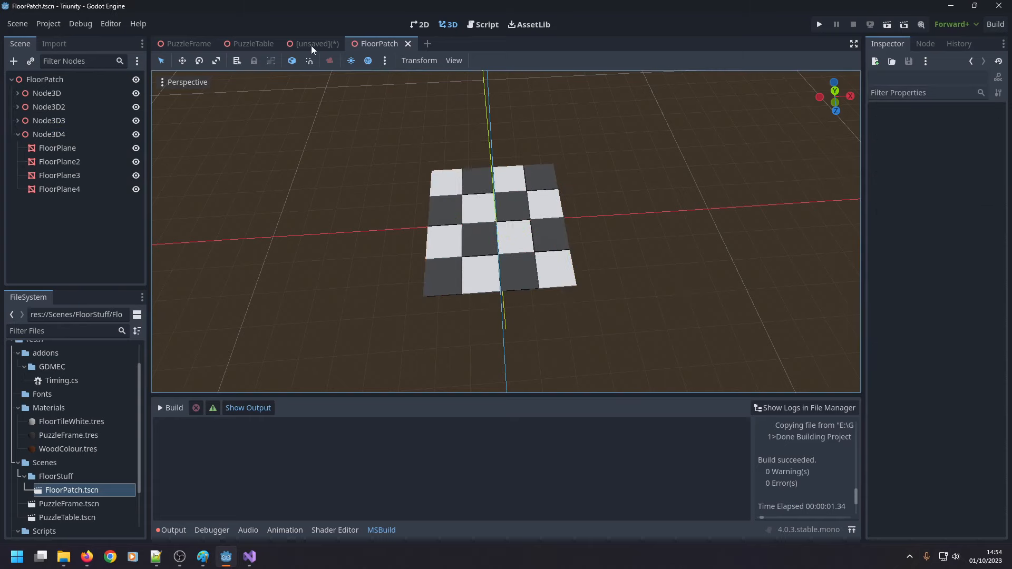
left_click(311, 45)
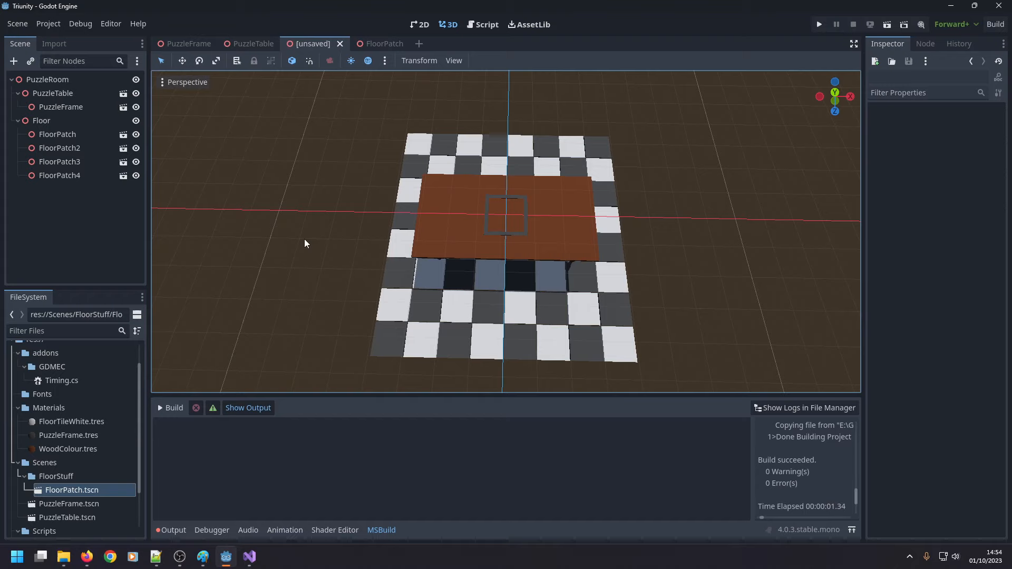
Duplicate FloorPatch and FloorPatch3 together under the Floor node.
left_click(42, 135)
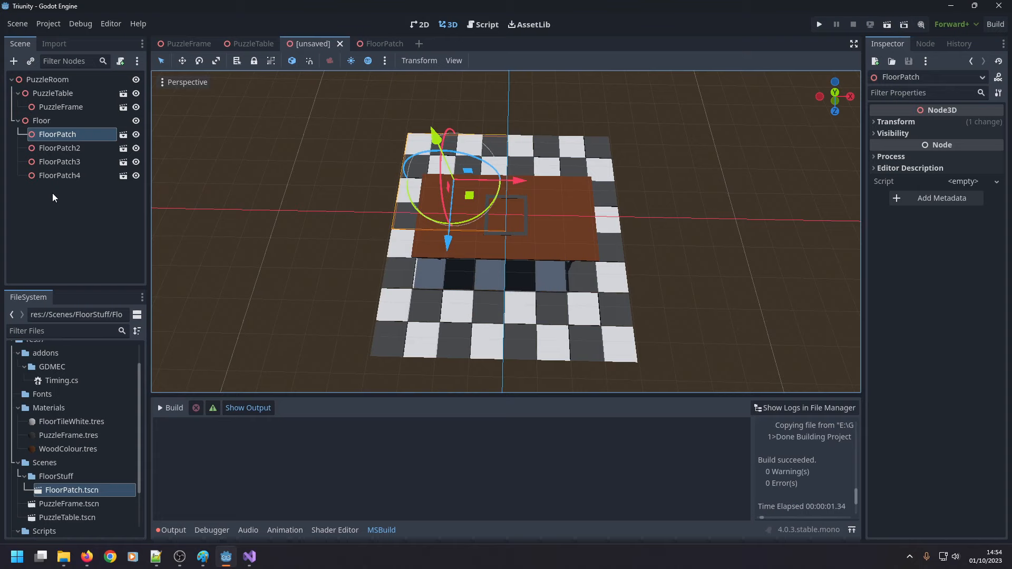
left_click(77, 149, "shift")
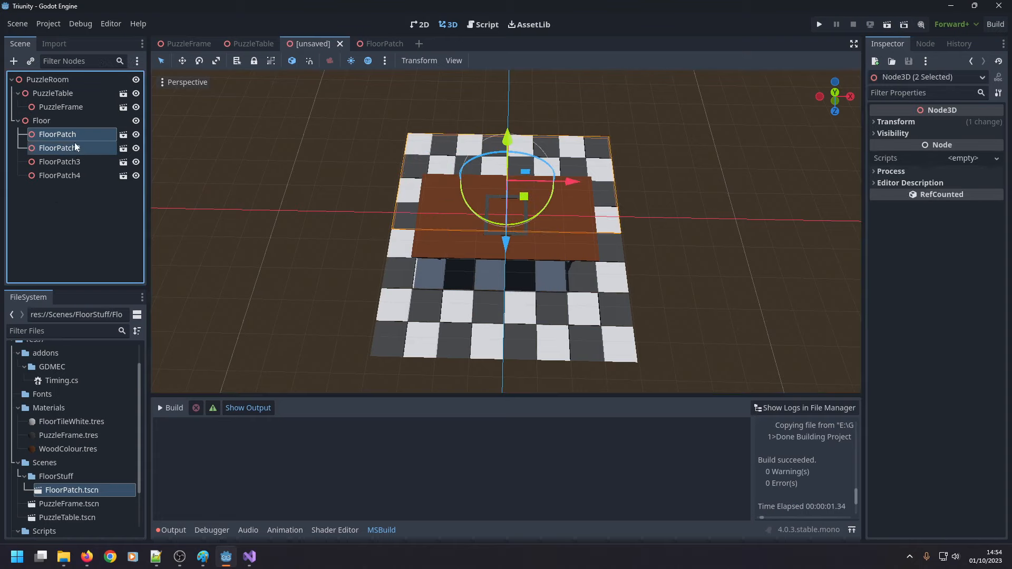
left_click(75, 135)
key("Escape")
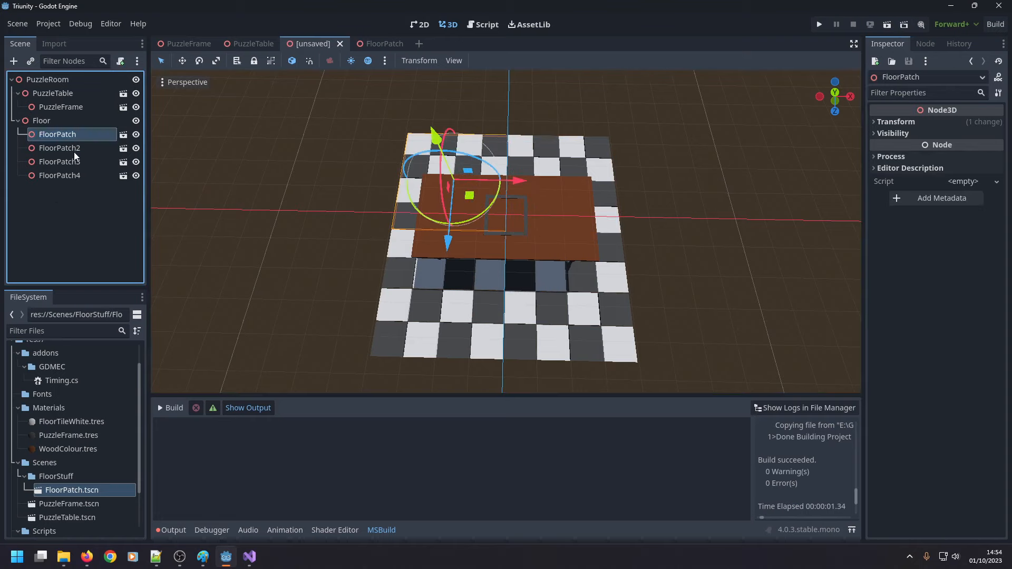
left_click(69, 163, "ctrl")
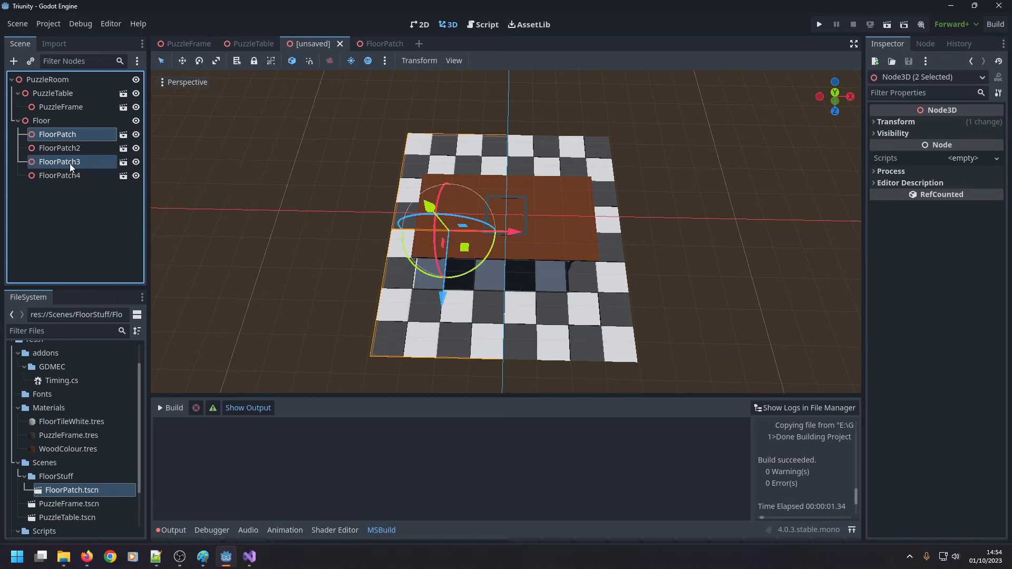
key("ctrl+d")
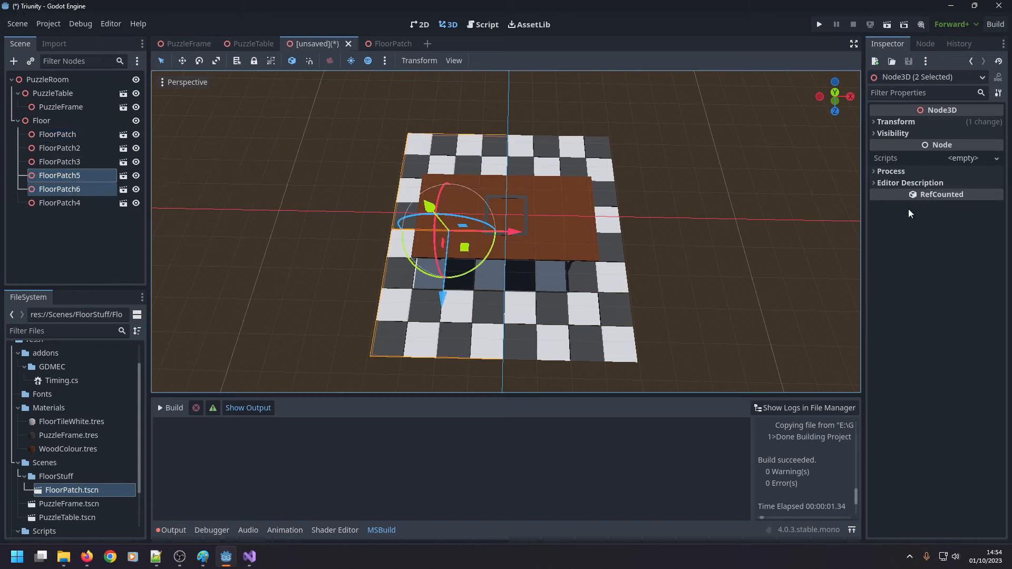
Try X positions of -30 m and -40 m for the duplicates FloorPatch5 and FloorPatch6.
left_click(874, 122)
left_click(895, 148)
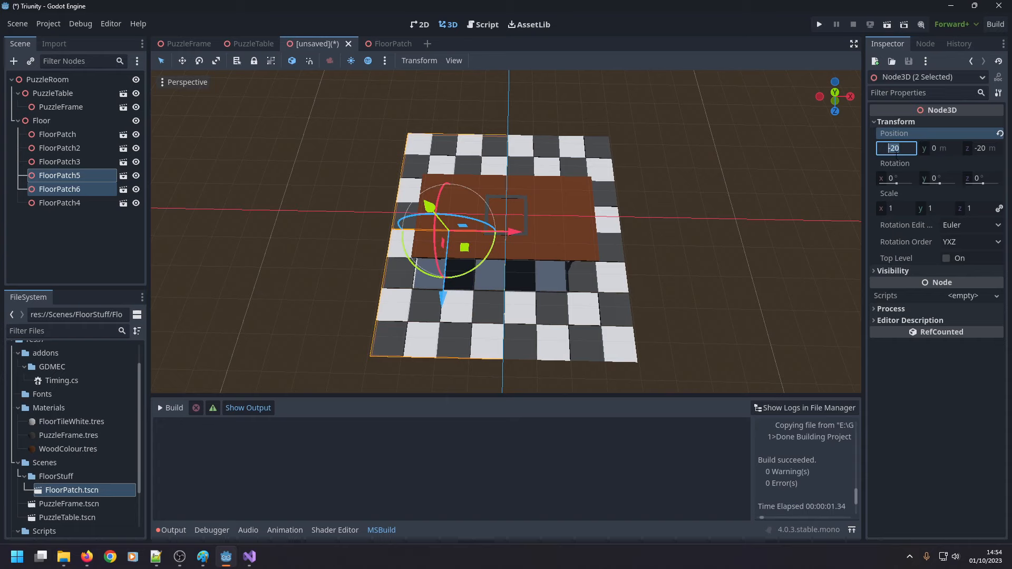
type("-30")
key("Return")
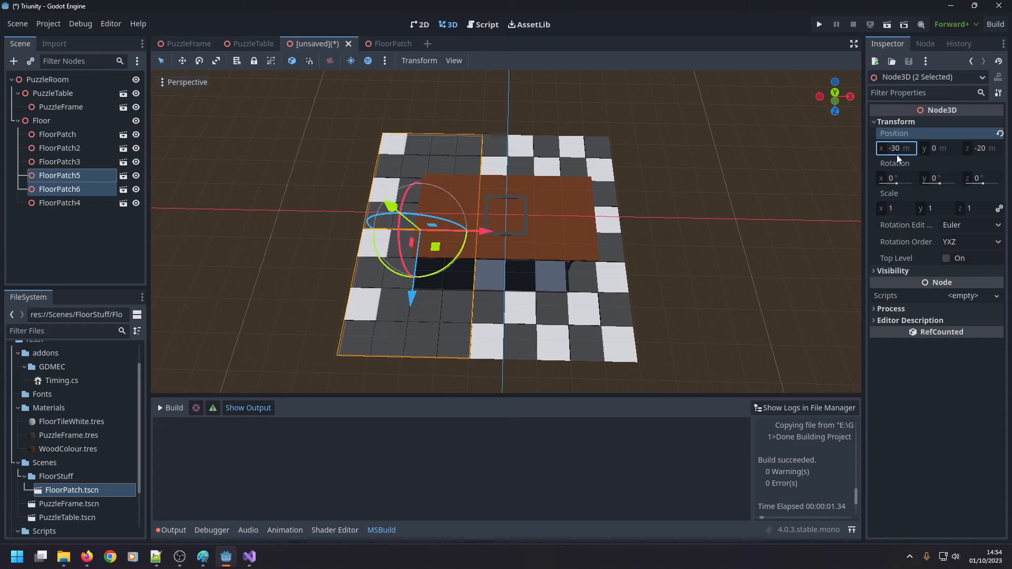
key("ctrl+z")
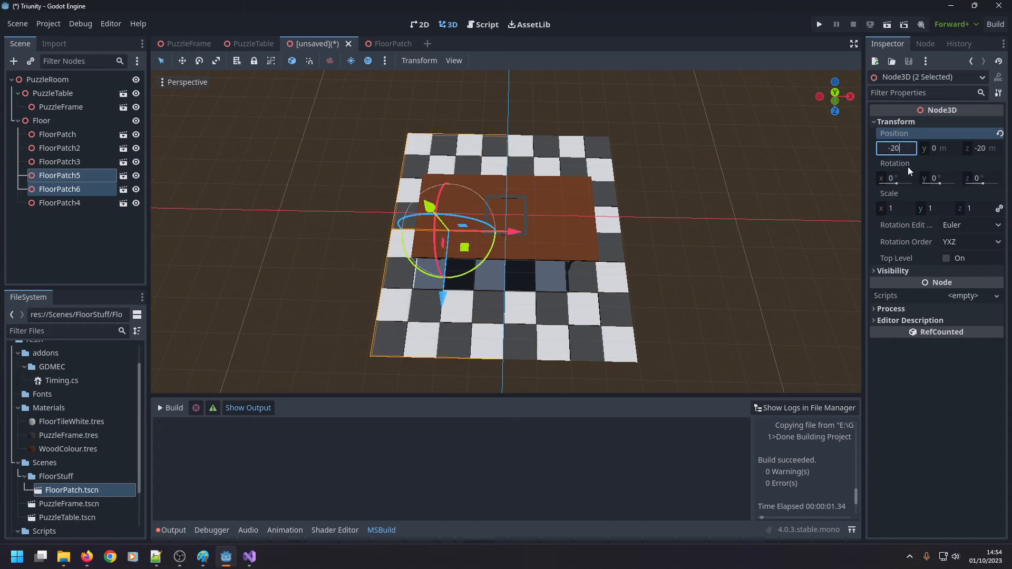
key("ctrl+a")
type("-40")
key("Return")
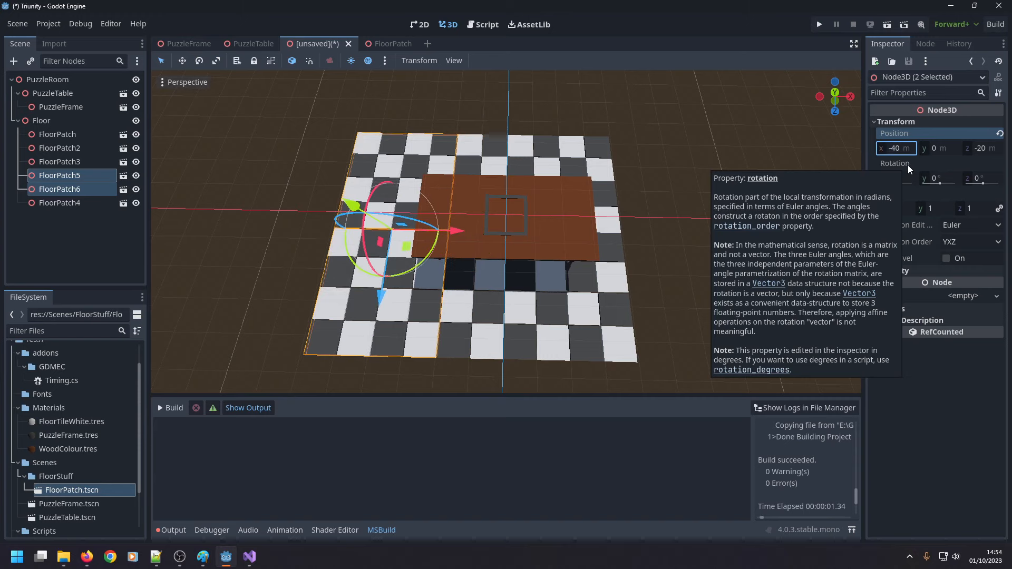
Set the X position of FloorPatch5 and FloorPatch6 to -60 m.
key("ctrl+a")
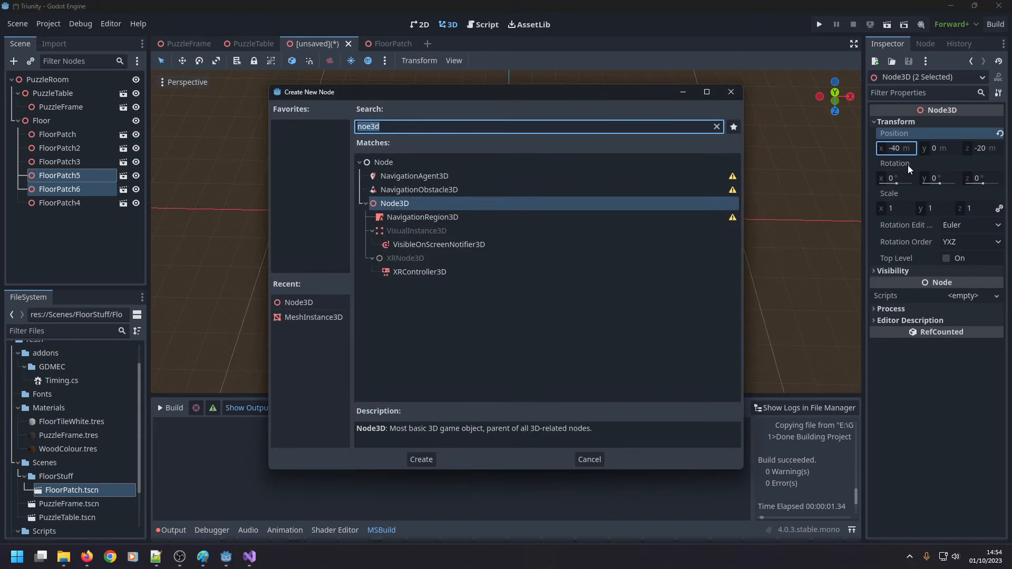
key("Escape")
left_click_drag(457, 230, 398, 234)
key("ctrl+z")
type("-60")
key("Return")
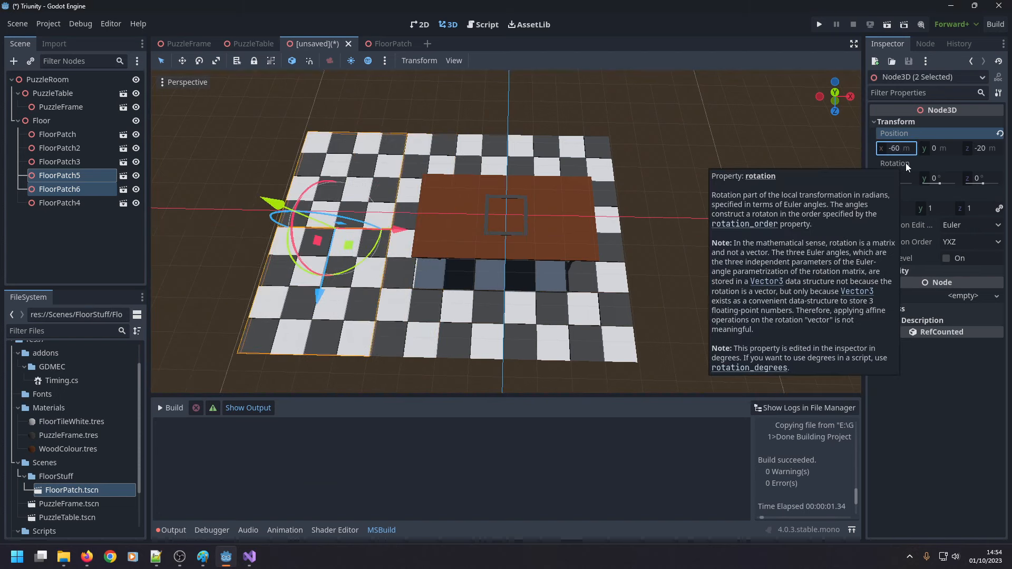
Duplicate FloorPatch2 and FloorPatch4 together and set the X position of the copies to 60 m.
left_click(86, 148)
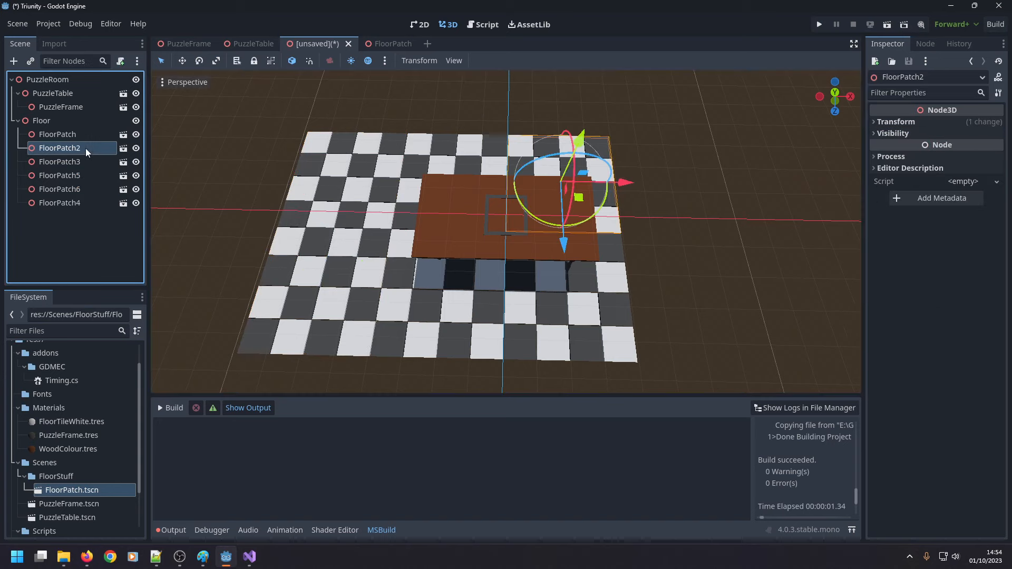
left_click(79, 200, "ctrl")
key("ctrl+d")
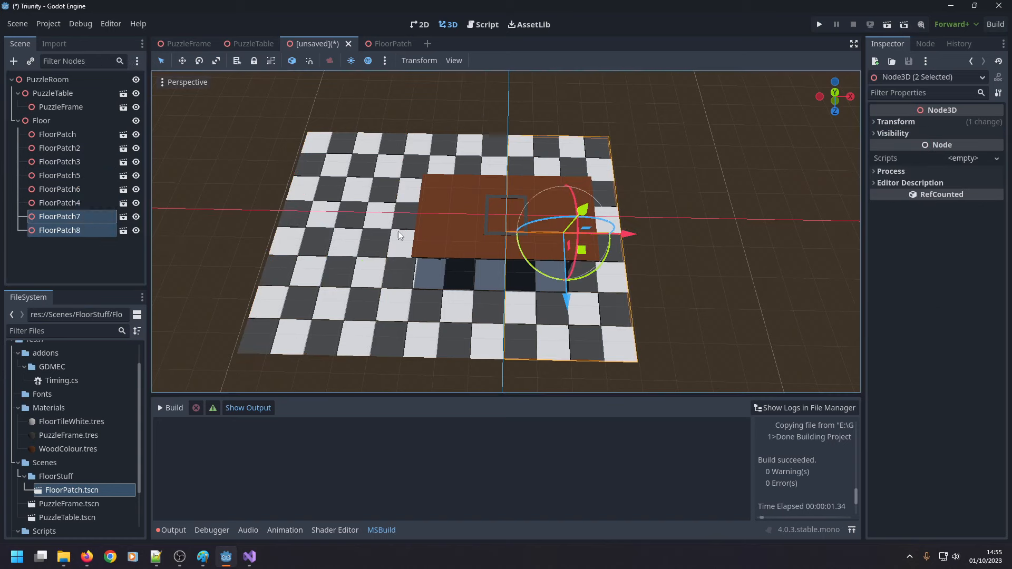
left_click(896, 122)
left_click(896, 149)
type("60")
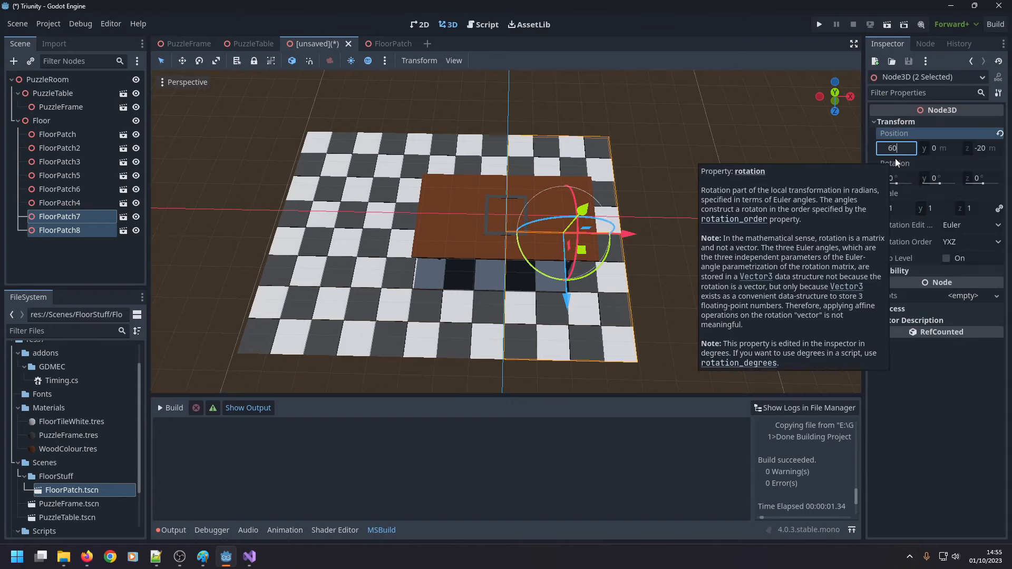
key("Return")
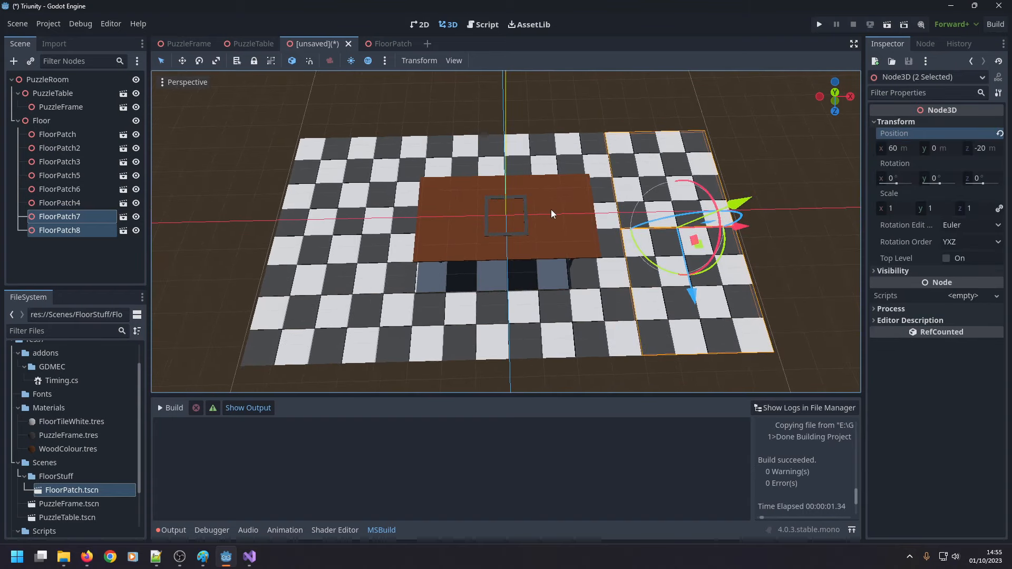
Duplicate the four patches in the floor's back row: FloorPatch, FloorPatch2, FloorPatch5 and FloorPatch7.
scroll(549, 211, "down", 5)
left_click(482, 365)
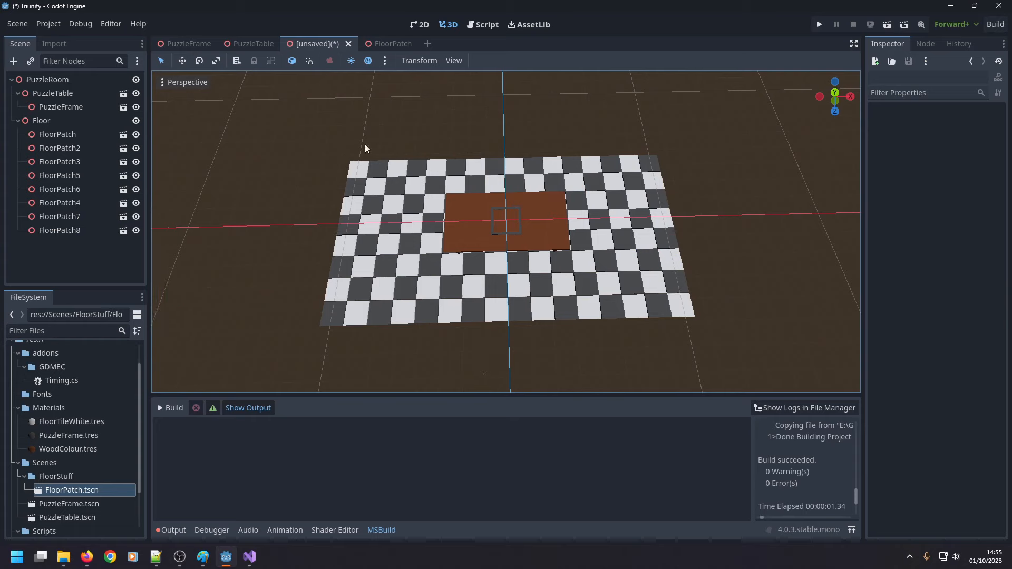
left_click(371, 184)
left_click(474, 176, "shift")
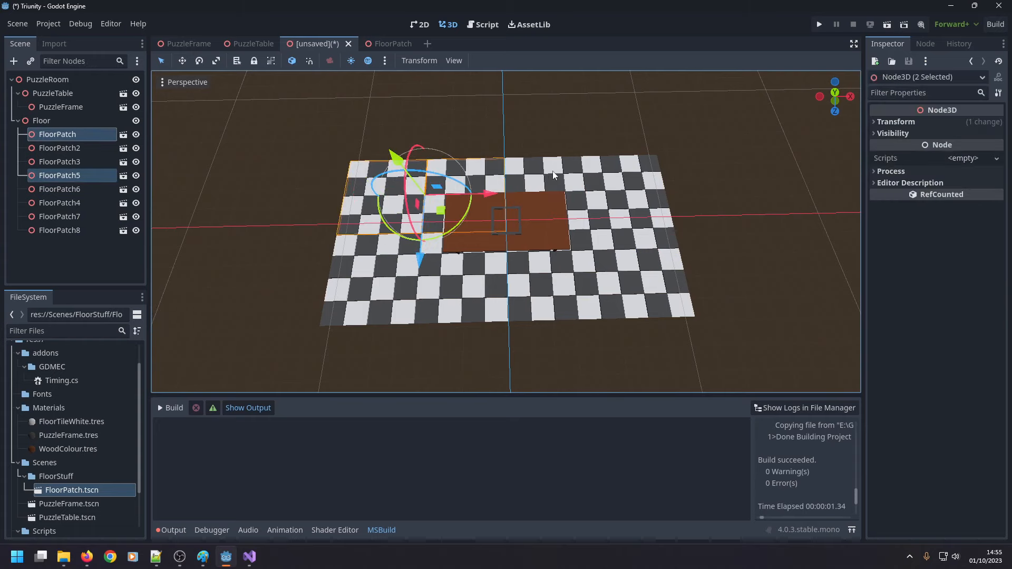
left_click(557, 173, "shift")
left_click(641, 172, "shift")
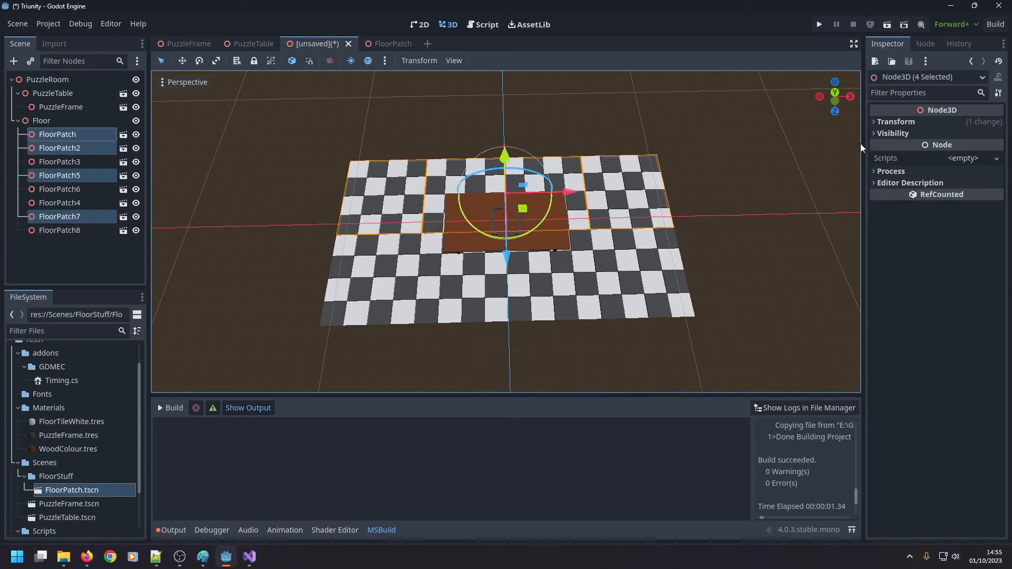
key("ctrl+d")
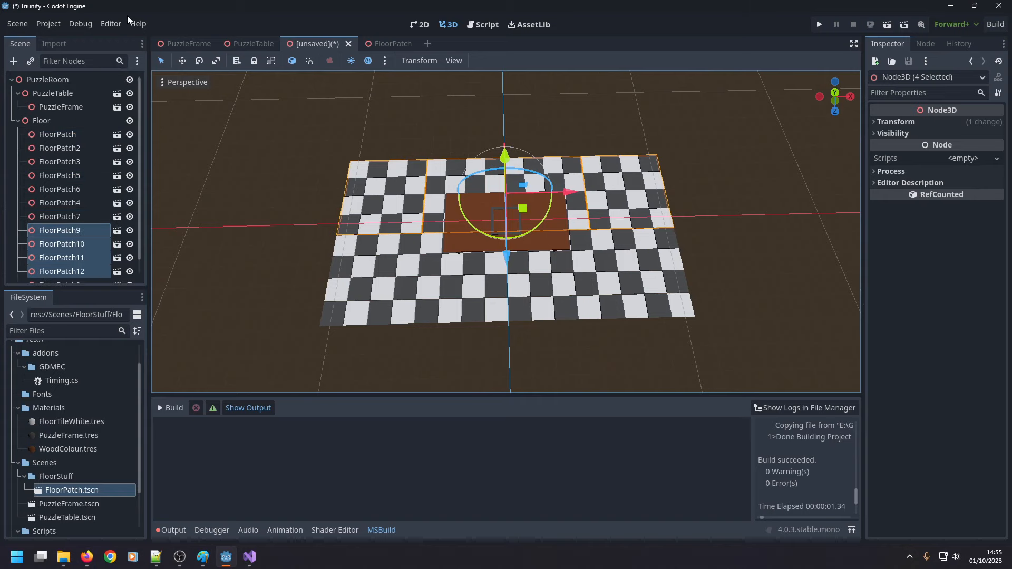
Try a Z position of -60 m for the four duplicated patches and undo it.
left_click(874, 122)
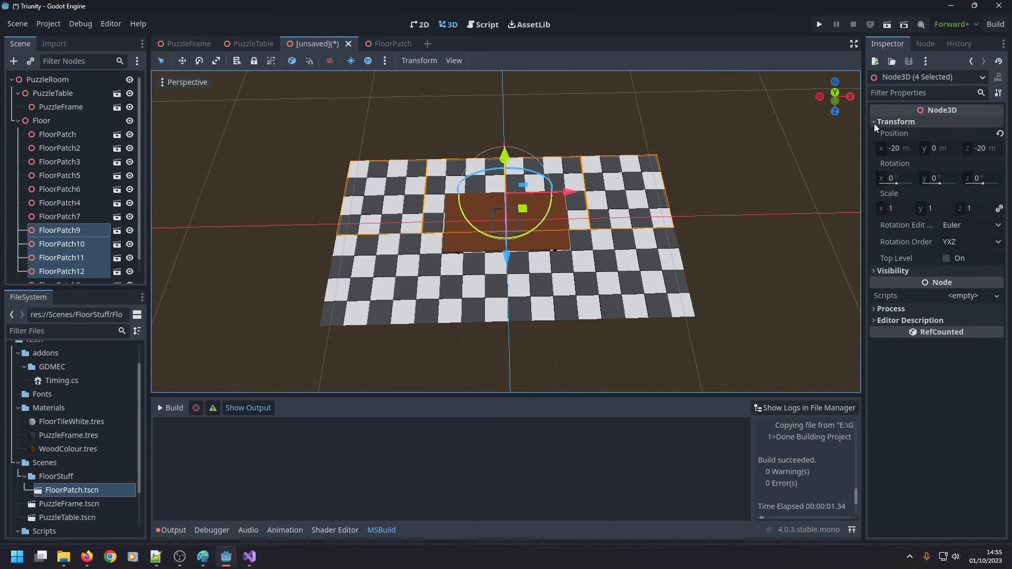
left_click(982, 149)
type("6")
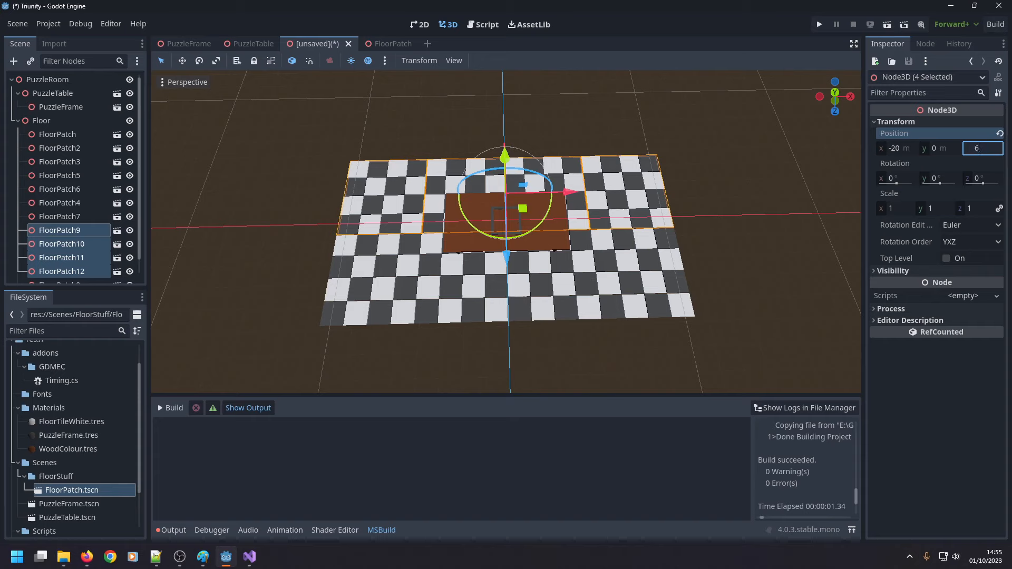
type("0")
key("Return")
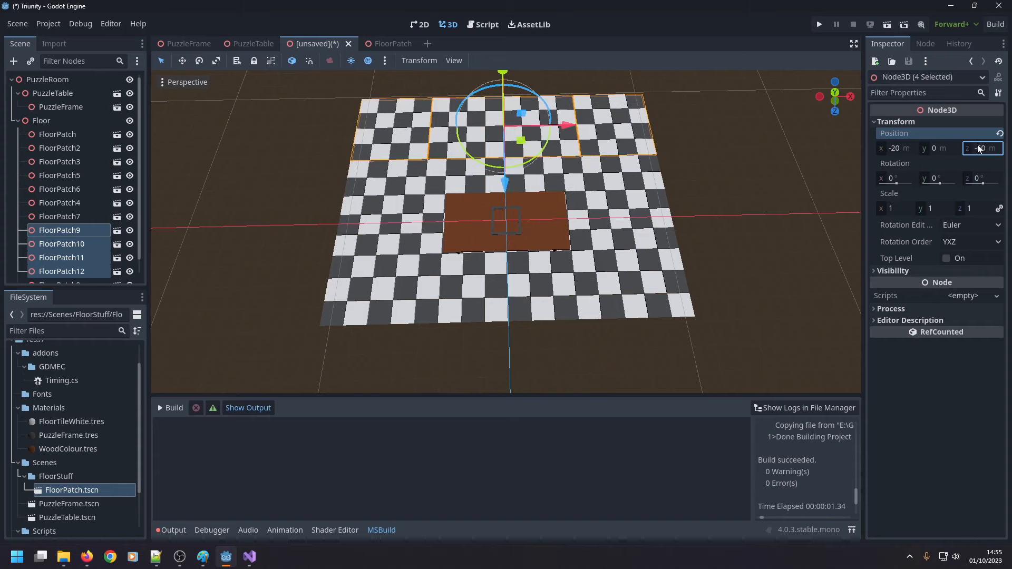
key("ctrl+z")
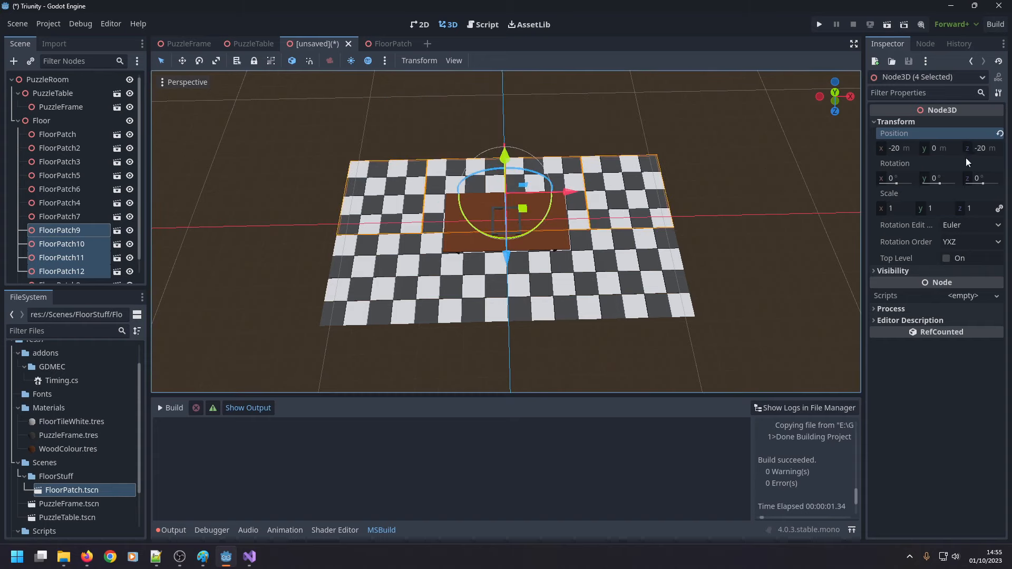
Set the Z position of the four duplicated patches to 60 m to extend the floor in front of the table.
left_click(981, 152)
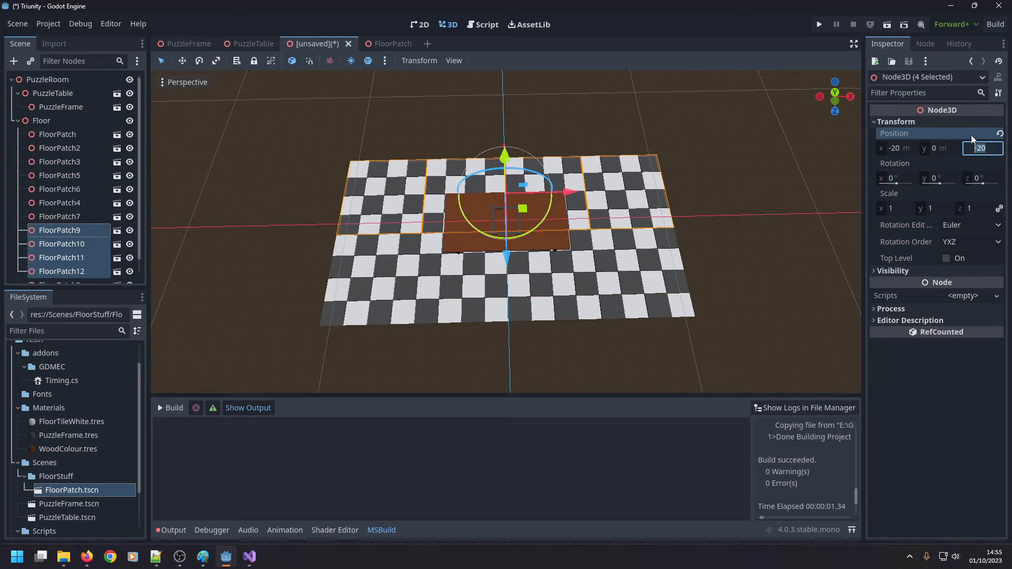
type("60")
key("Return")
left_click(746, 250)
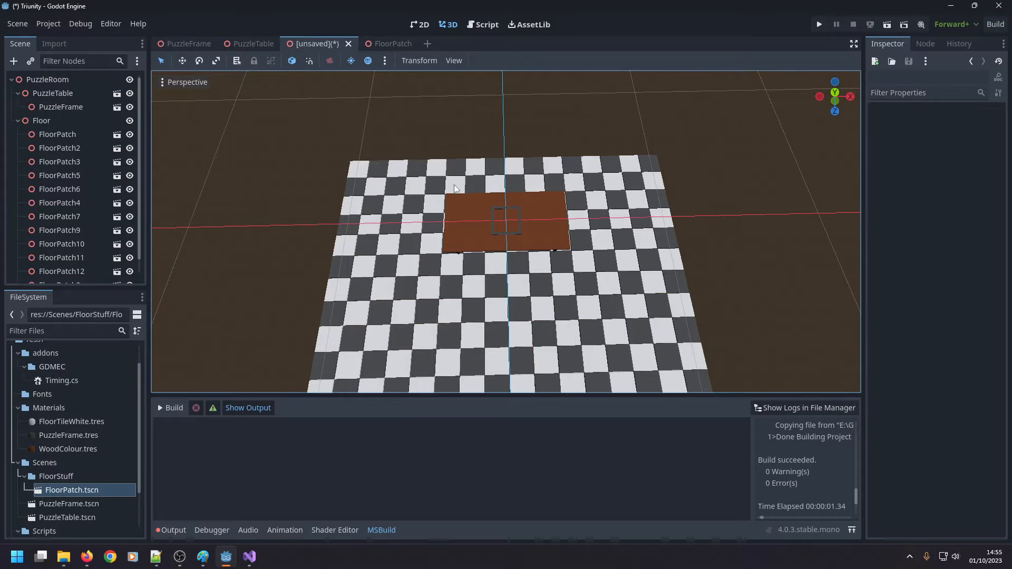
middle_click_drag(726, 246, 718, 213)
scroll(723, 221, "up", 3)
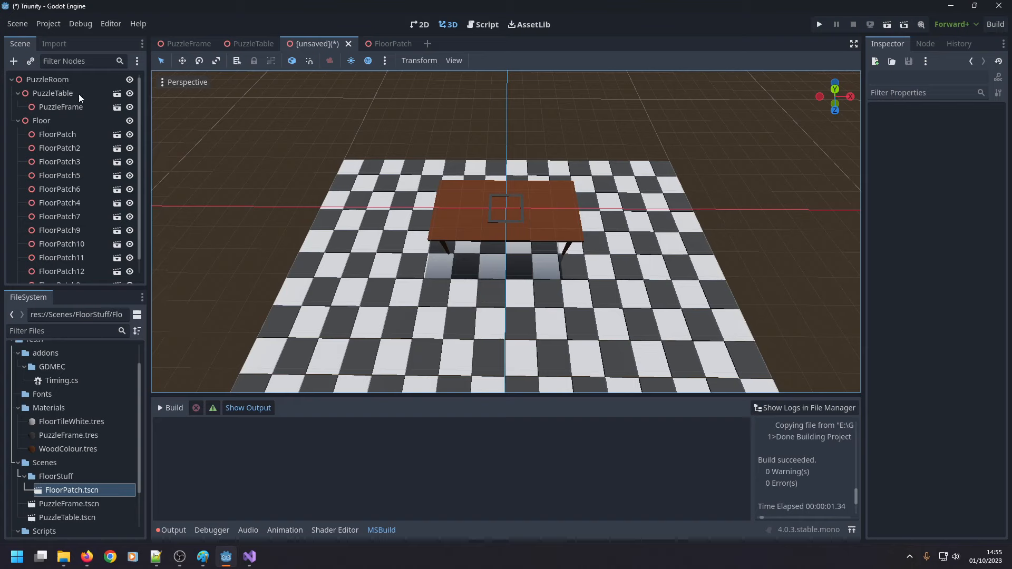
Collapse the Floor branch in the scene tree and select the Floor node.
left_click(16, 122)
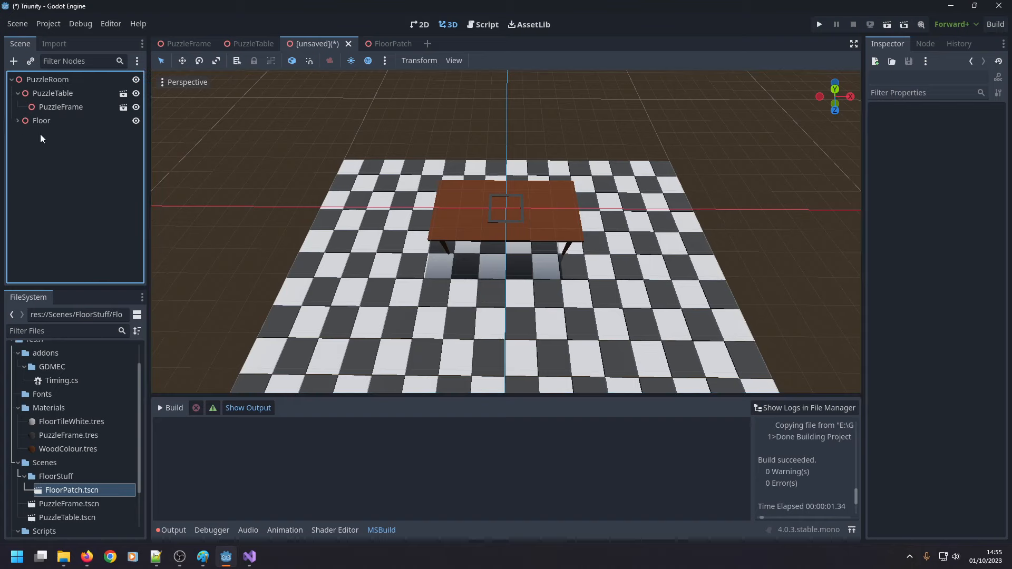
right_click(51, 81)
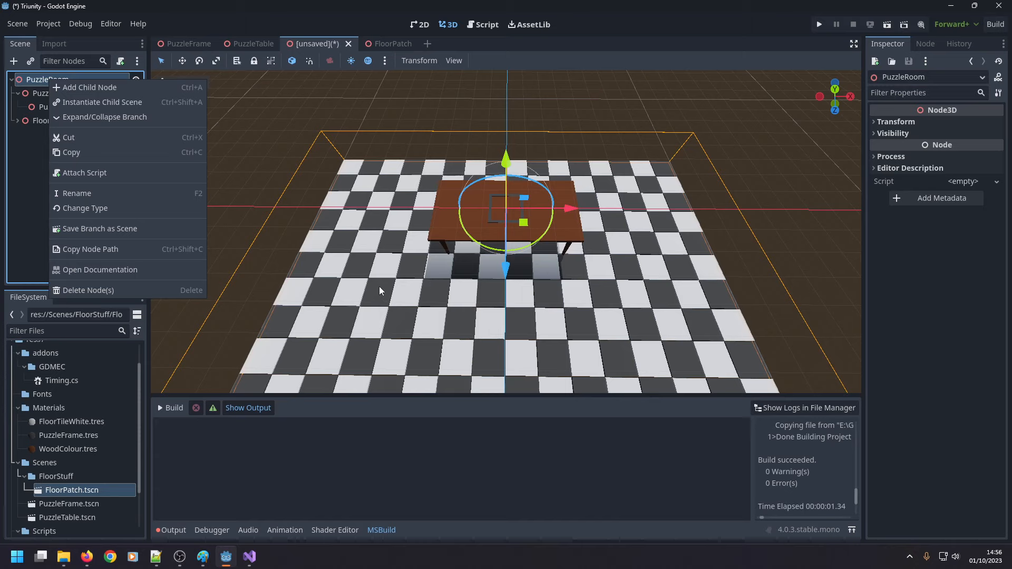
left_click(36, 123)
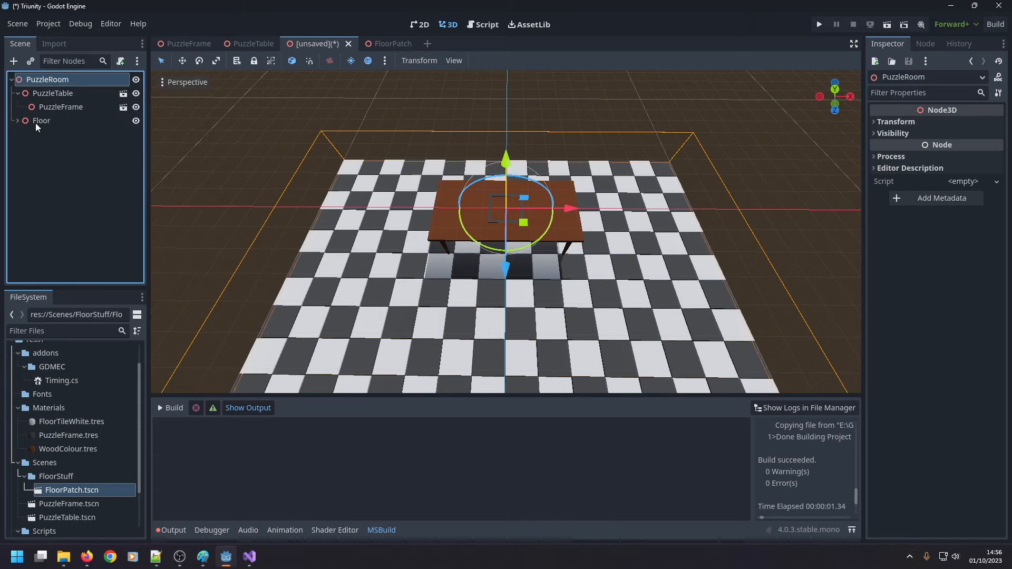
left_click(36, 122)
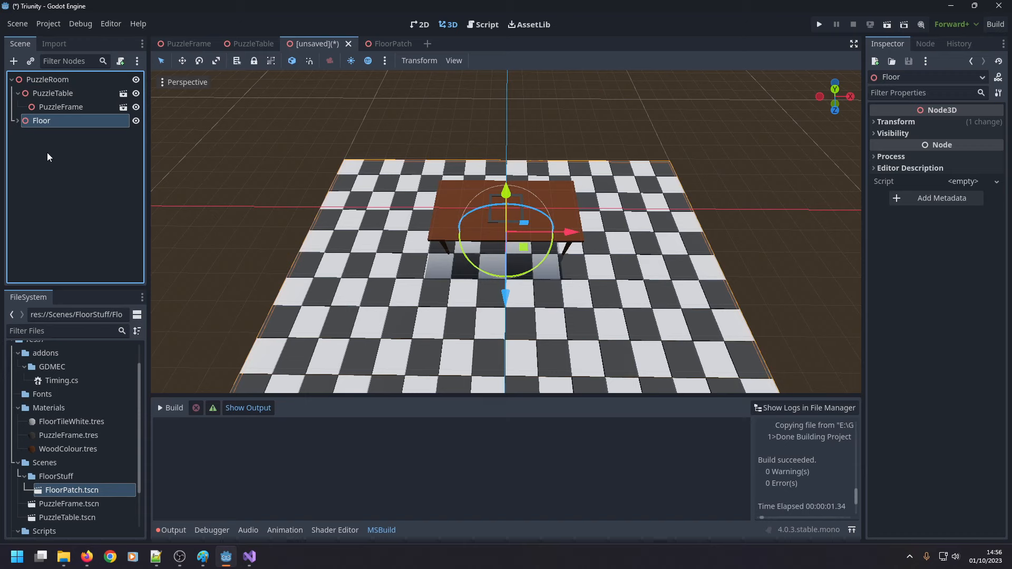
middle_click_drag(241, 234, 245, 203)
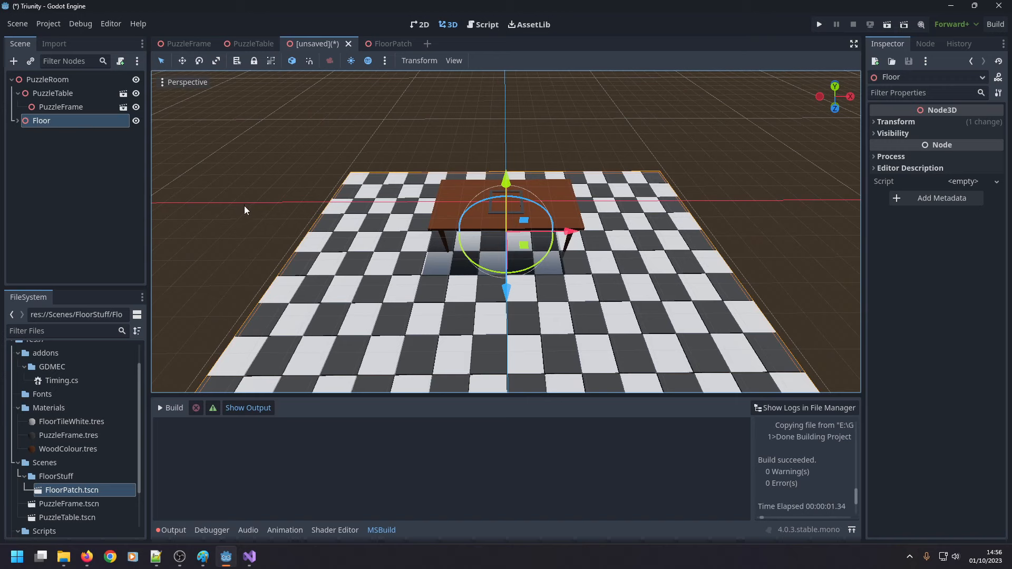
left_click(51, 190)
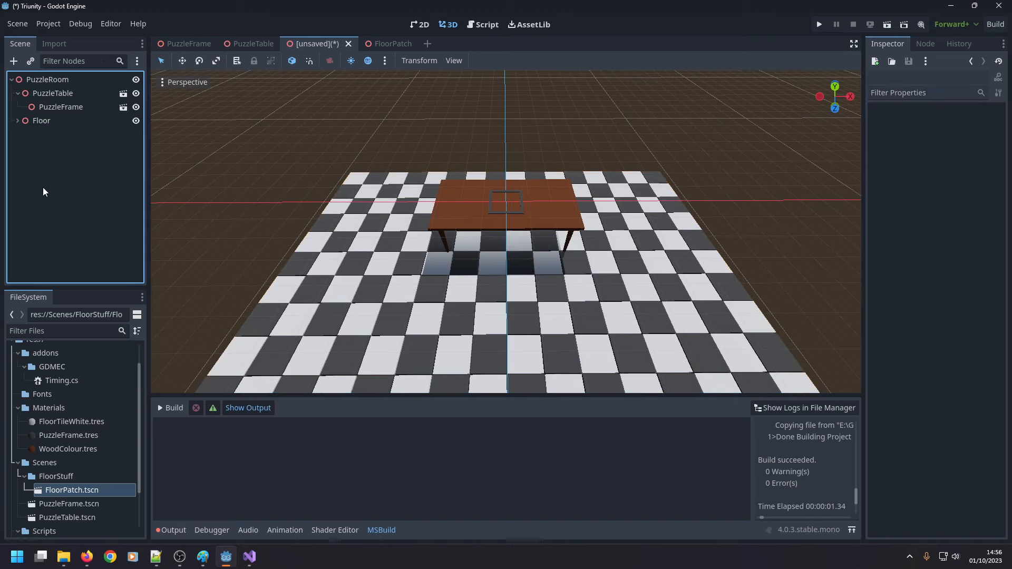
scroll(193, 169, "up", 4)
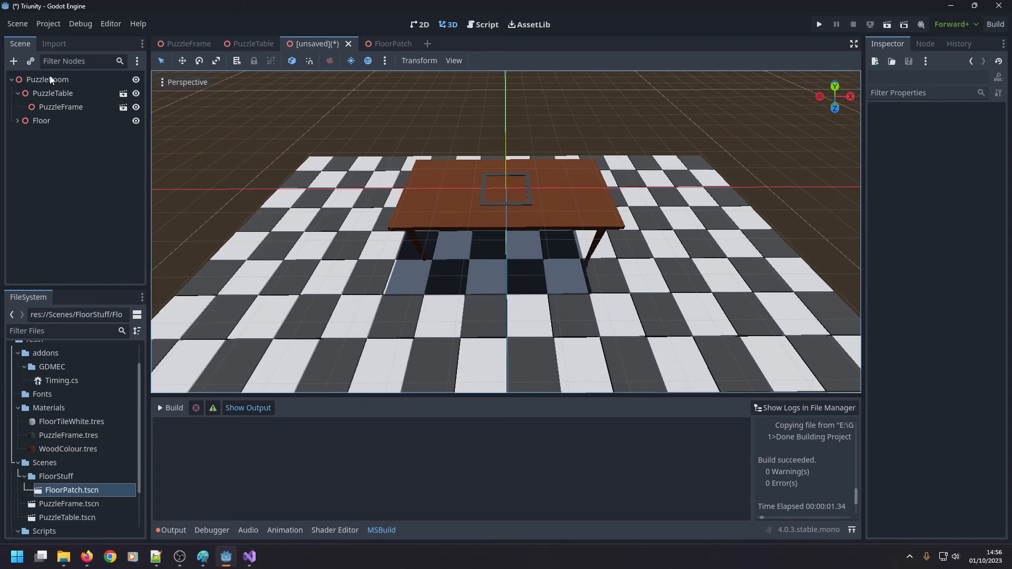
scroll(213, 236, "down", 5)
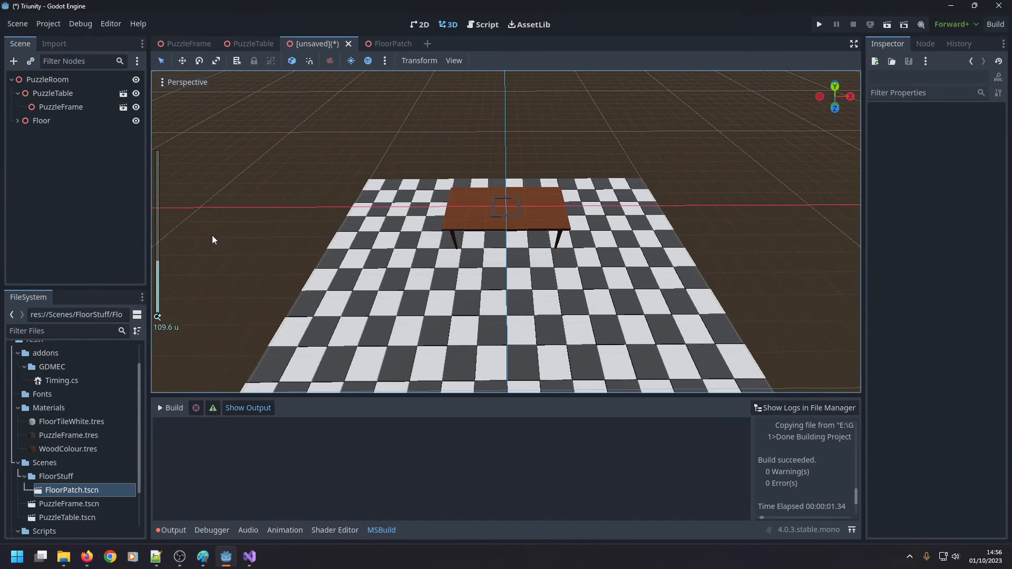
left_click(45, 24)
left_click(40, 23)
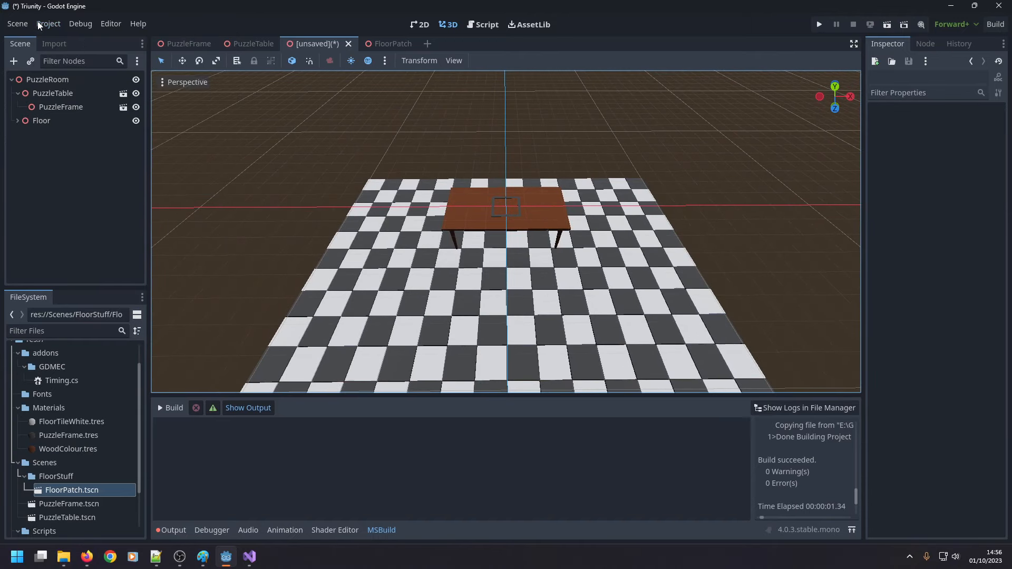
Add a Node3D child under PuzzleRoom and expand its transform properties.
right_click(37, 78)
left_click(69, 83)
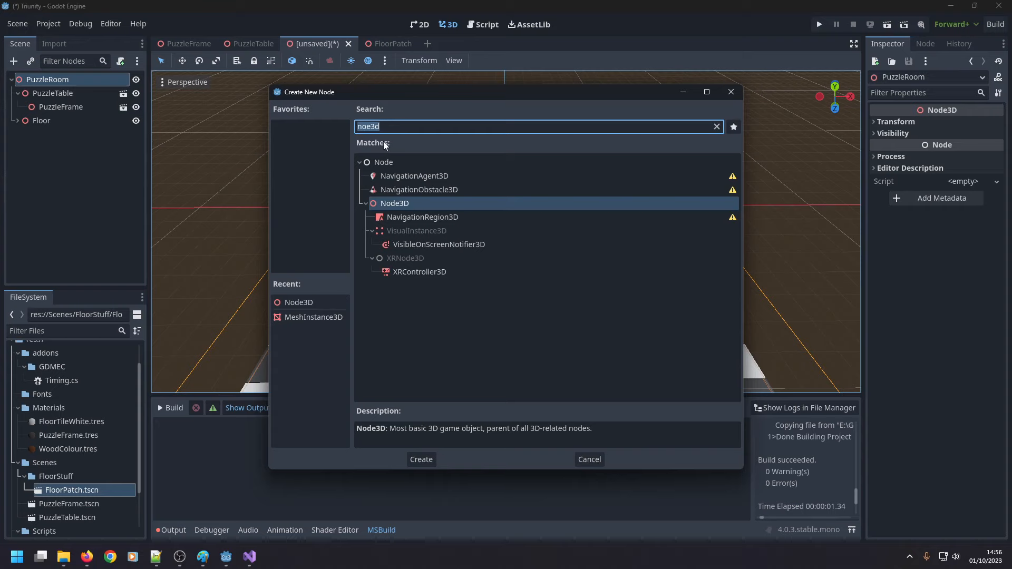
type("node3")
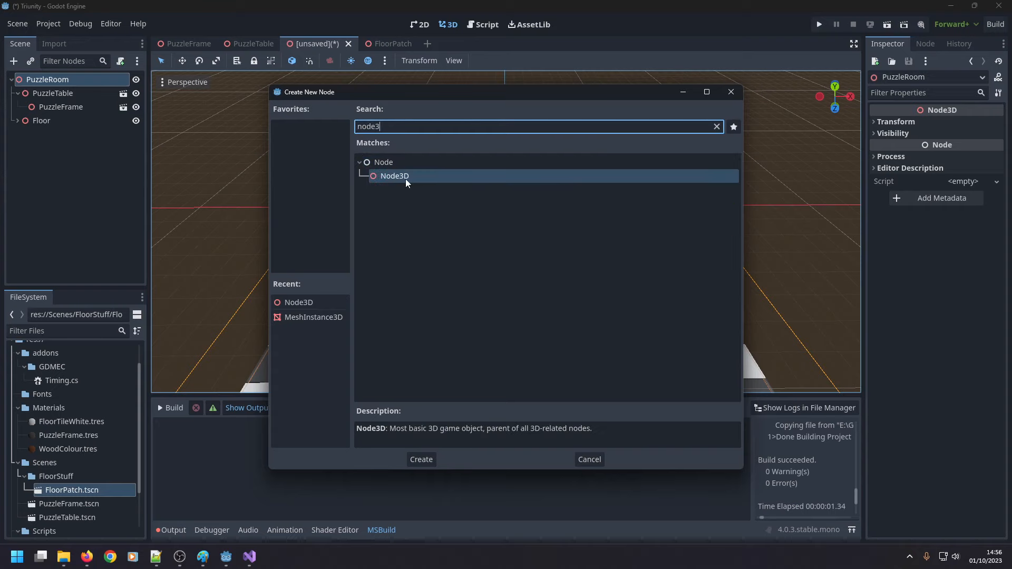
double_click(406, 178)
left_click(876, 121)
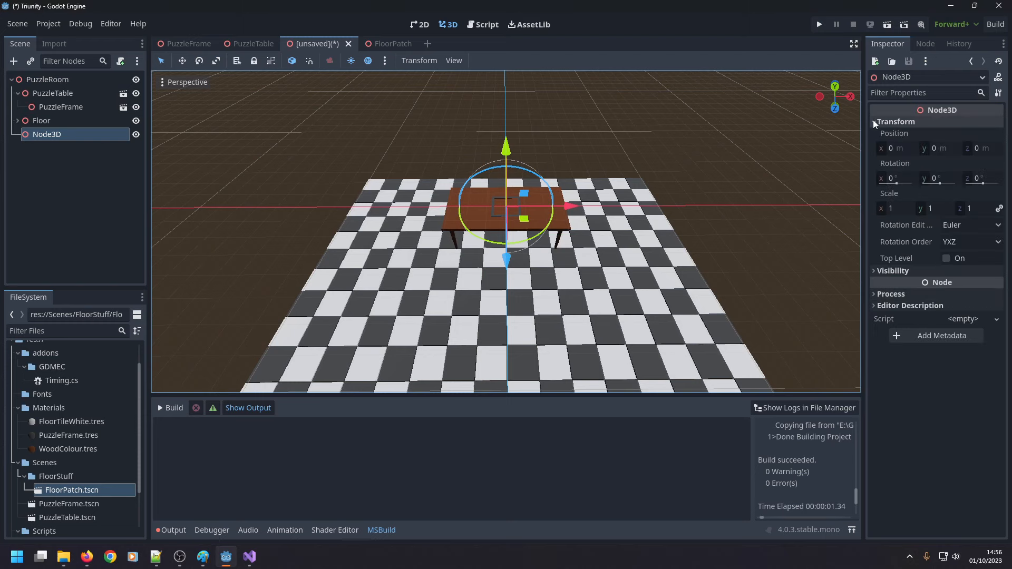
Rename the new Node3D under PuzzleRoom as Walls.
left_click(46, 122)
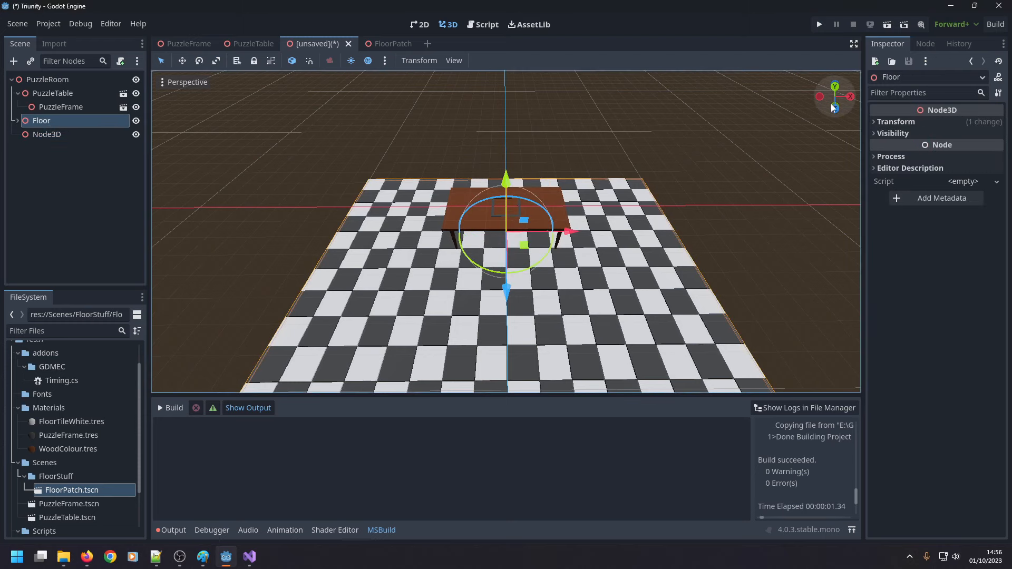
left_click(878, 122)
left_click(73, 133)
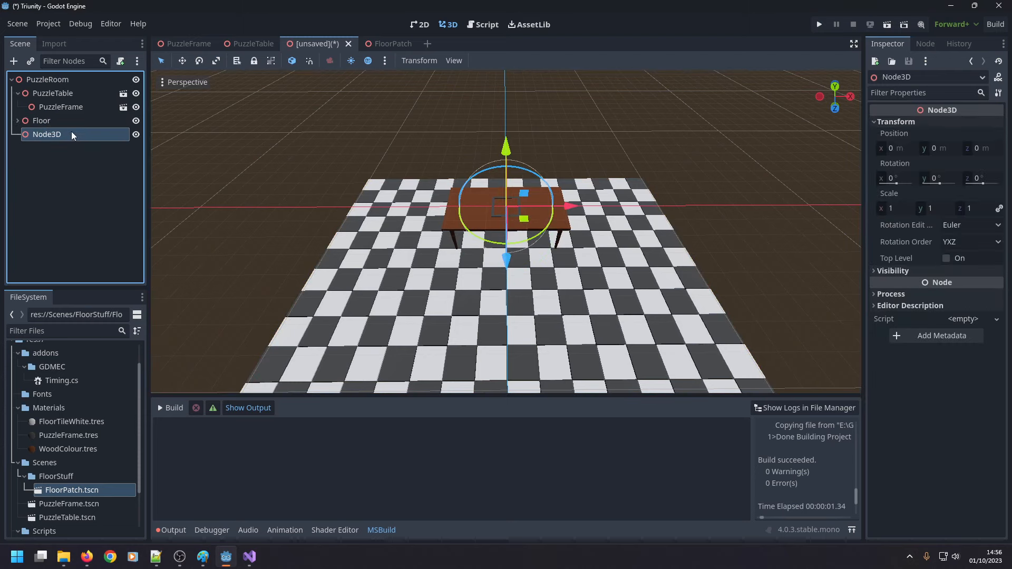
double_click(60, 139)
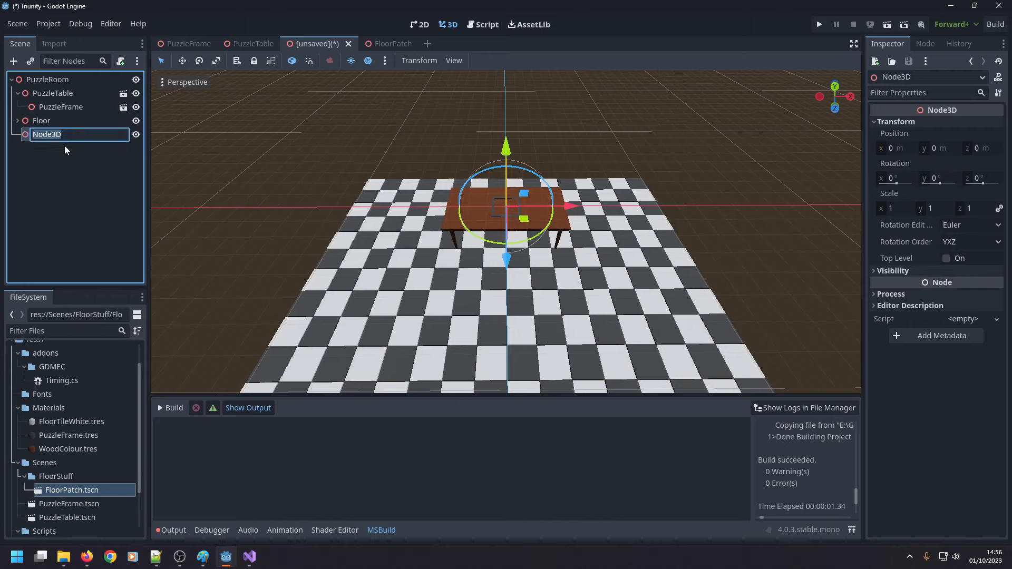
type("Walls")
key("Return")
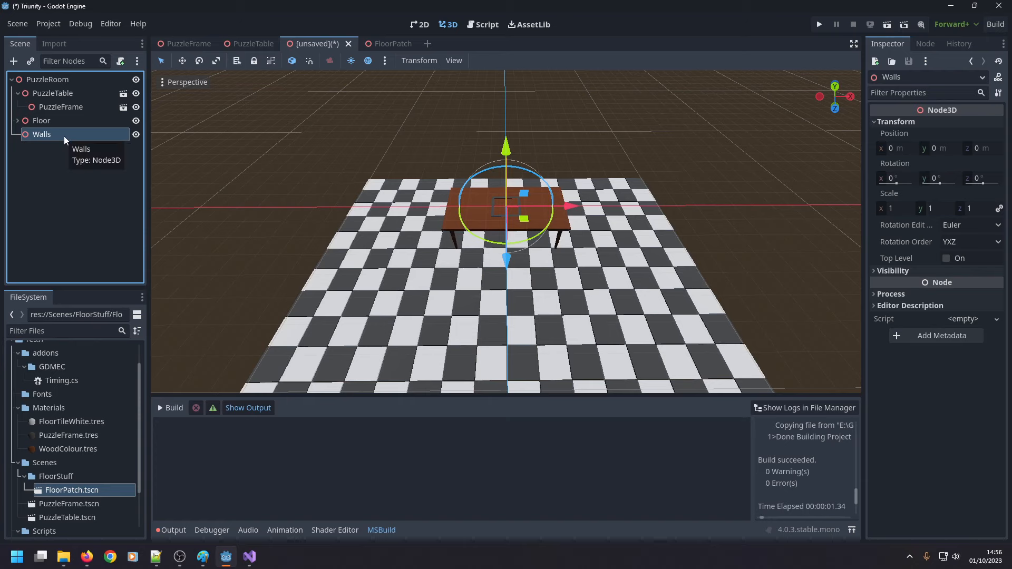
Add a MeshInstance3D child under the Walls node.
right_click(63, 136)
left_click(86, 150)
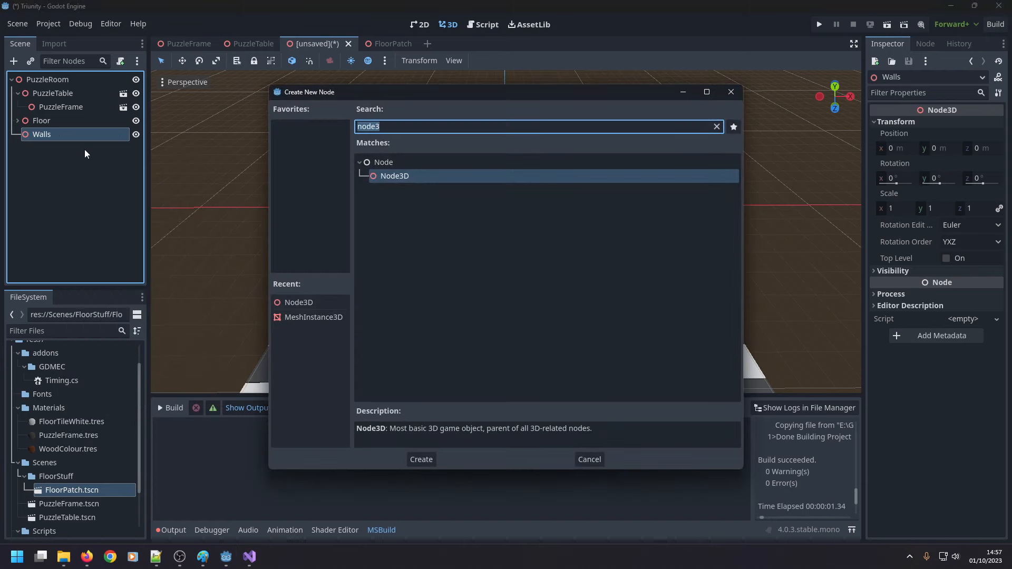
type("mesh")
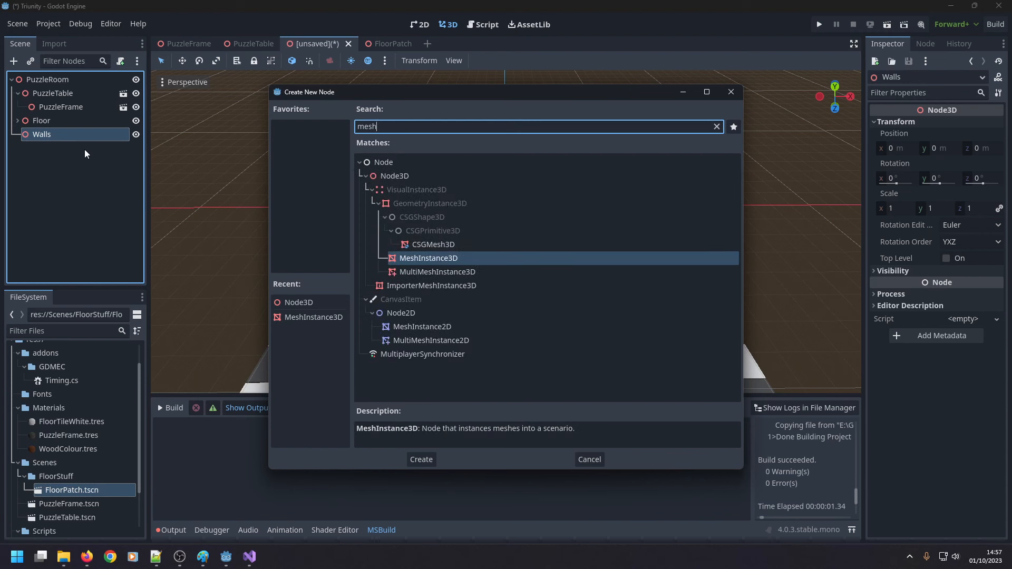
key("Return")
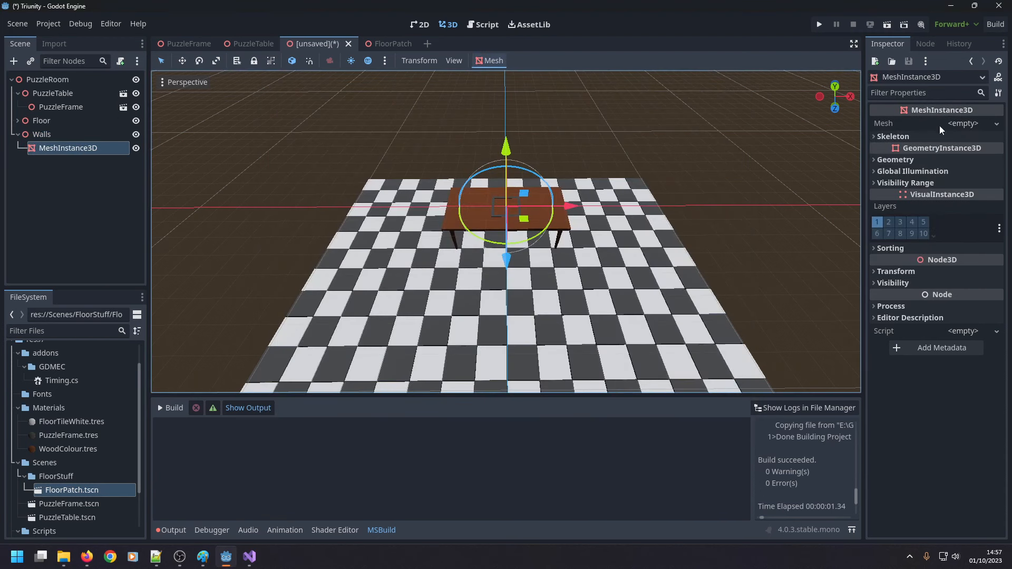
Assign a new box mesh to the MeshInstance3D and expand the mesh's properties.
left_click(964, 124)
left_click(950, 182)
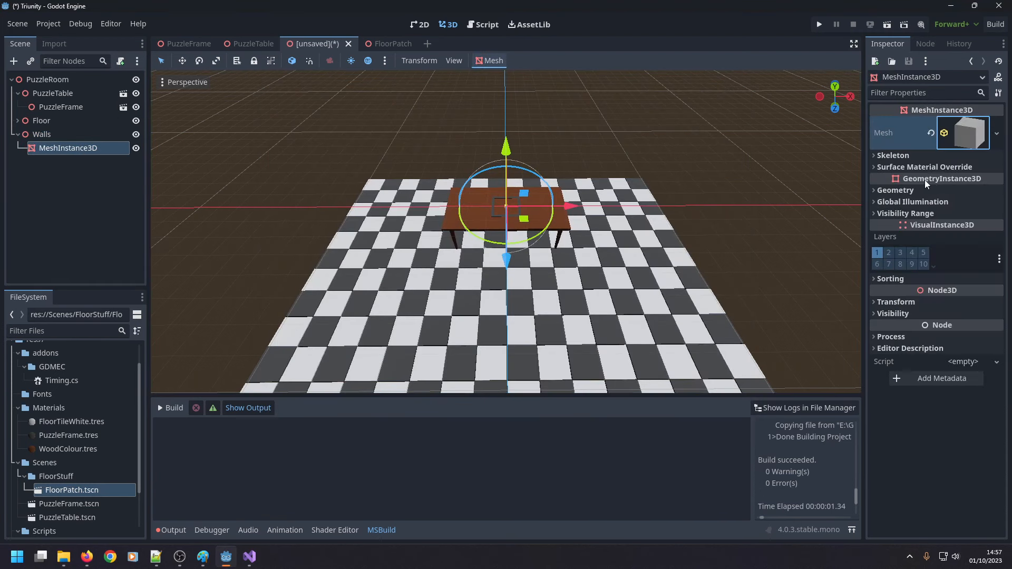
left_click(949, 141)
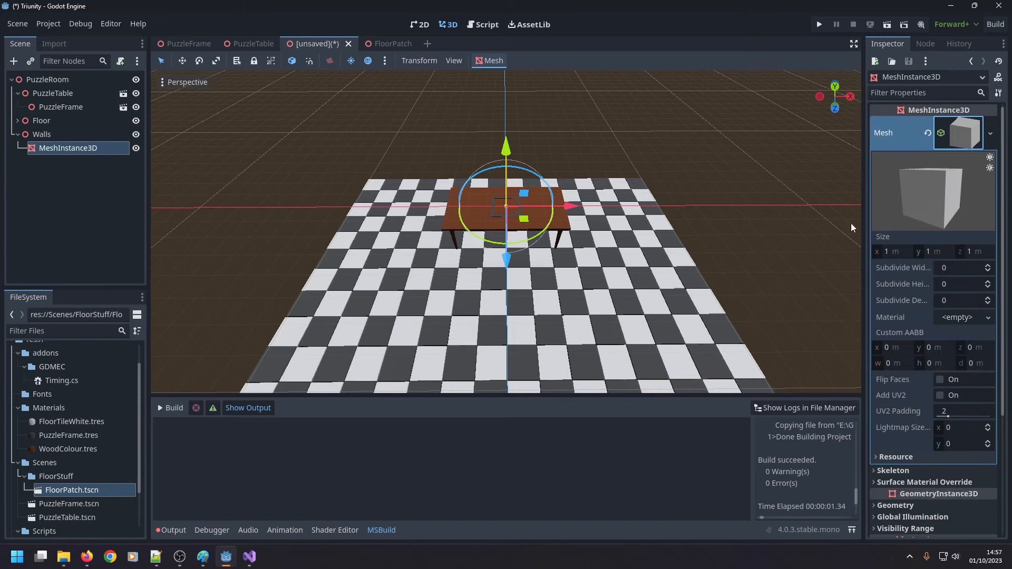
Try an X size of 200 m for the wall's box mesh.
mouse_move(622, 153)
middle_mouse_down()
mouse_move(612, 191)
mouse_move(627, 159)
middle_mouse_up()
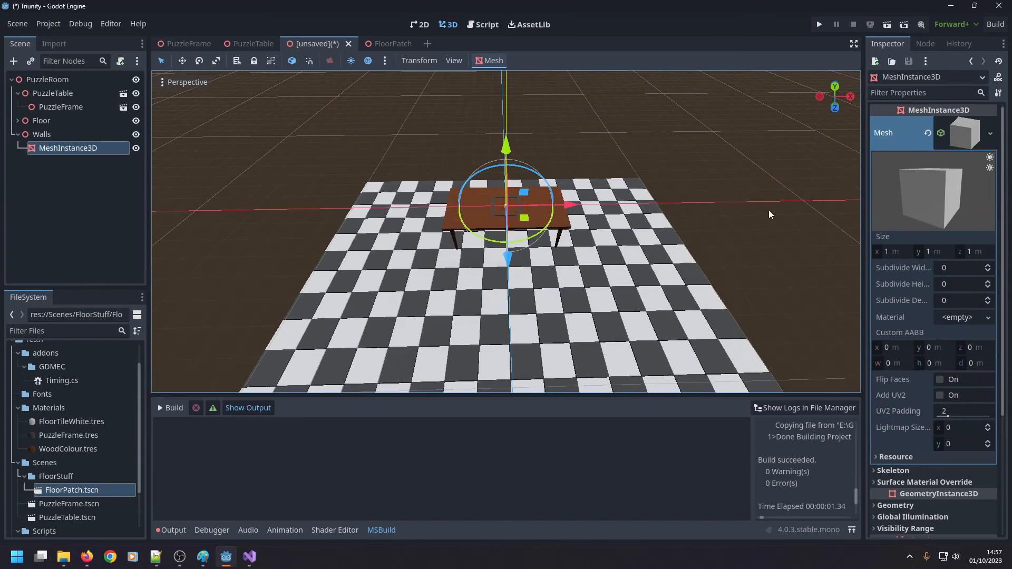
left_click(888, 252)
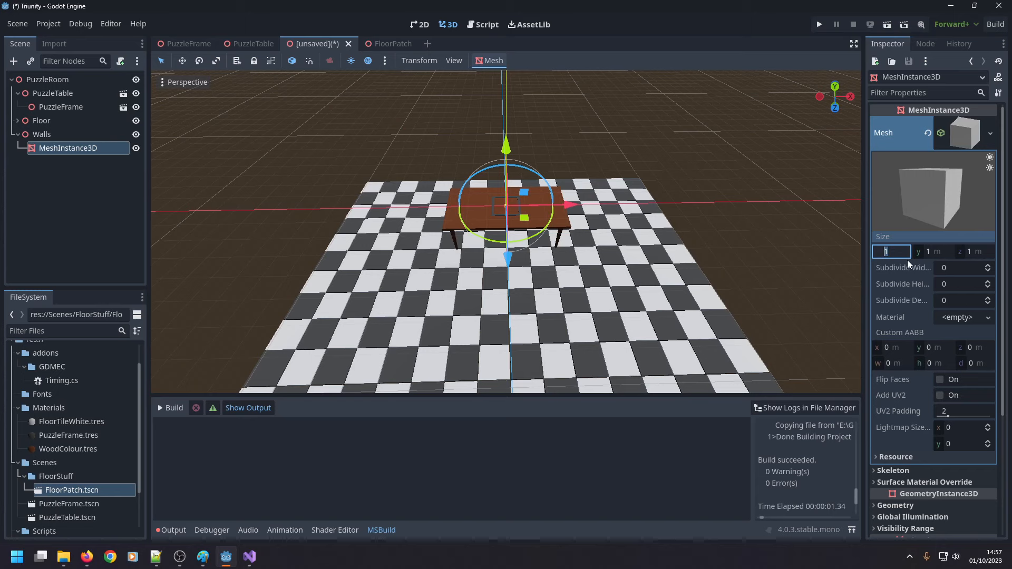
type("200")
key("Return")
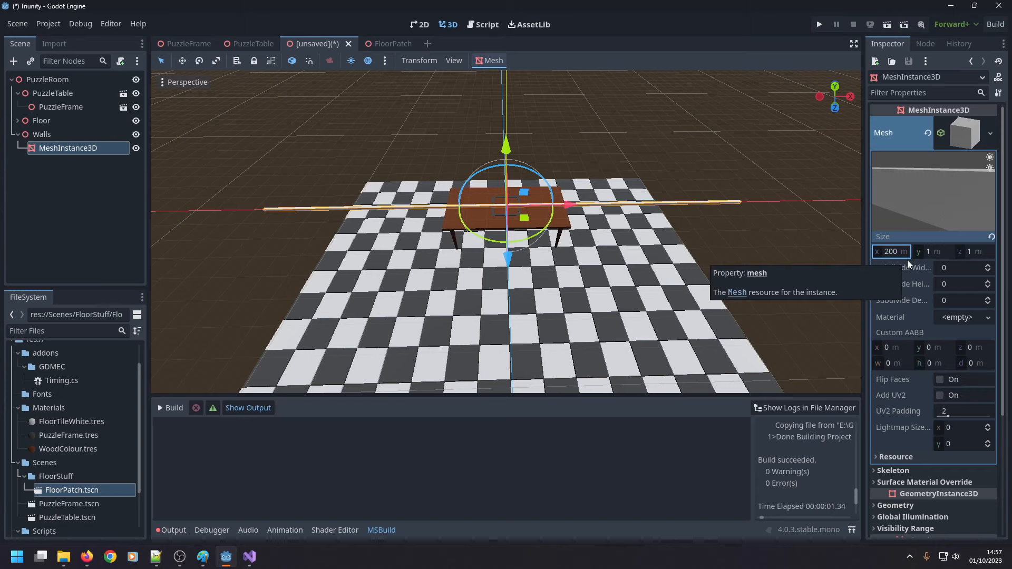
key("ctrl+a")
key("Escape")
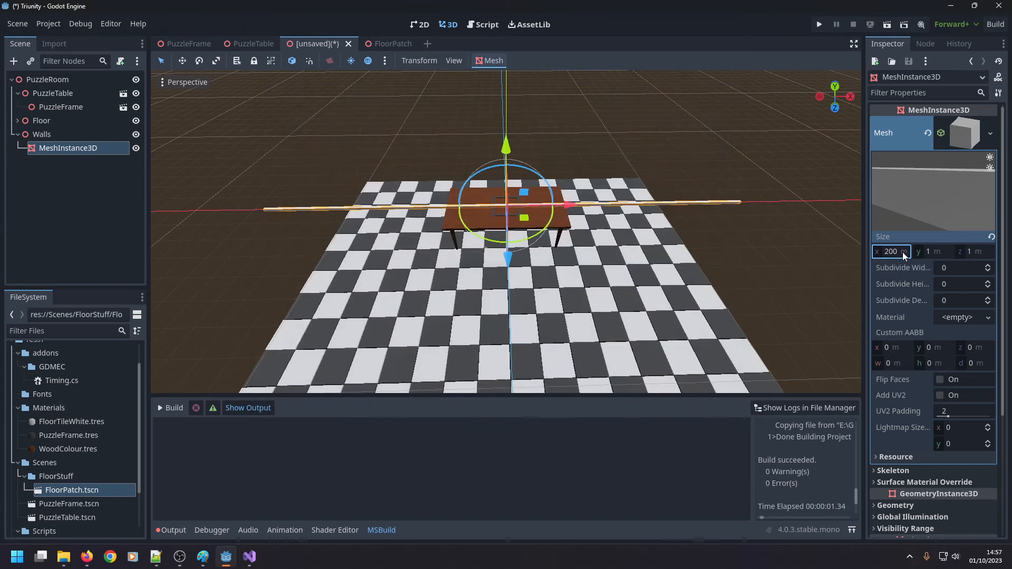
Compare the wall mesh with the floor's width from above and try an X size of 180 m for it.
left_click(267, 372)
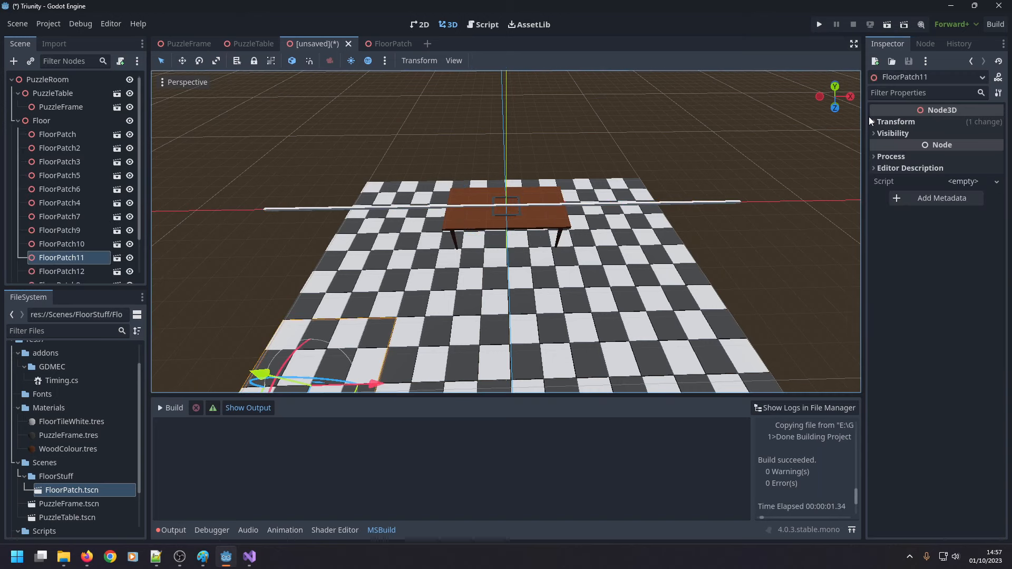
left_click(333, 199)
middle_click_drag(381, 173, 383, 268)
left_click(836, 96)
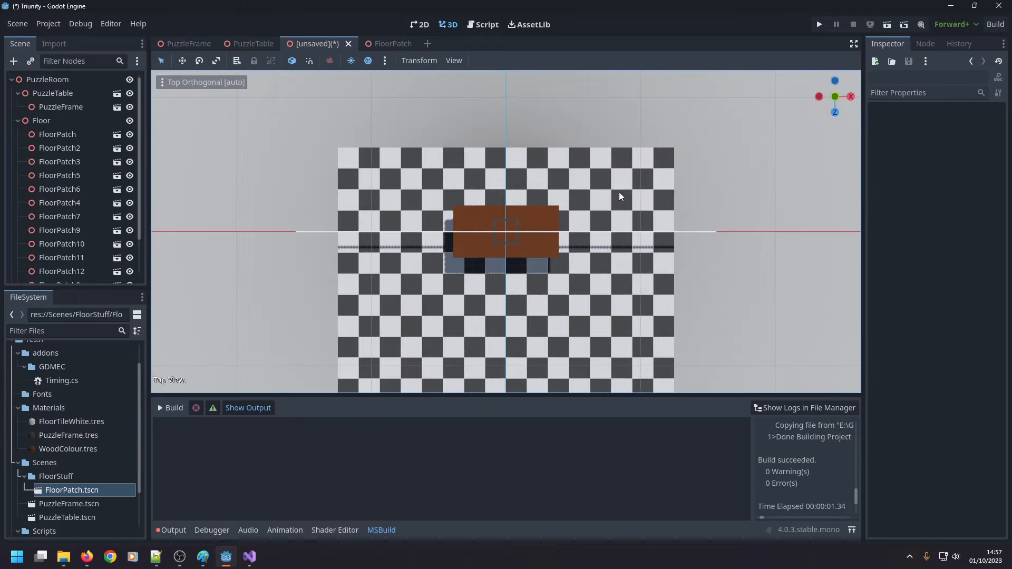
left_click(313, 231)
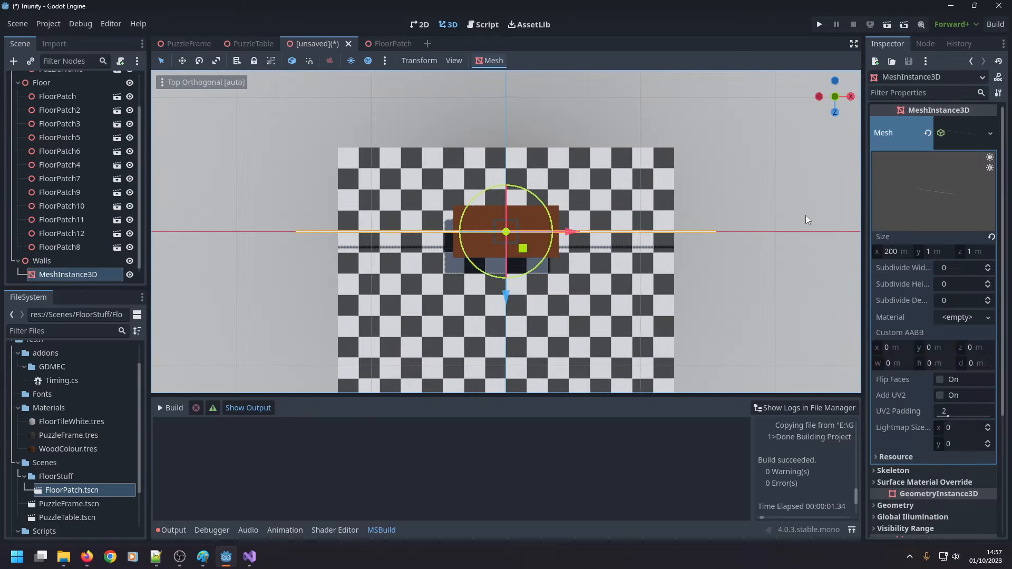
left_click(911, 250)
type("180")
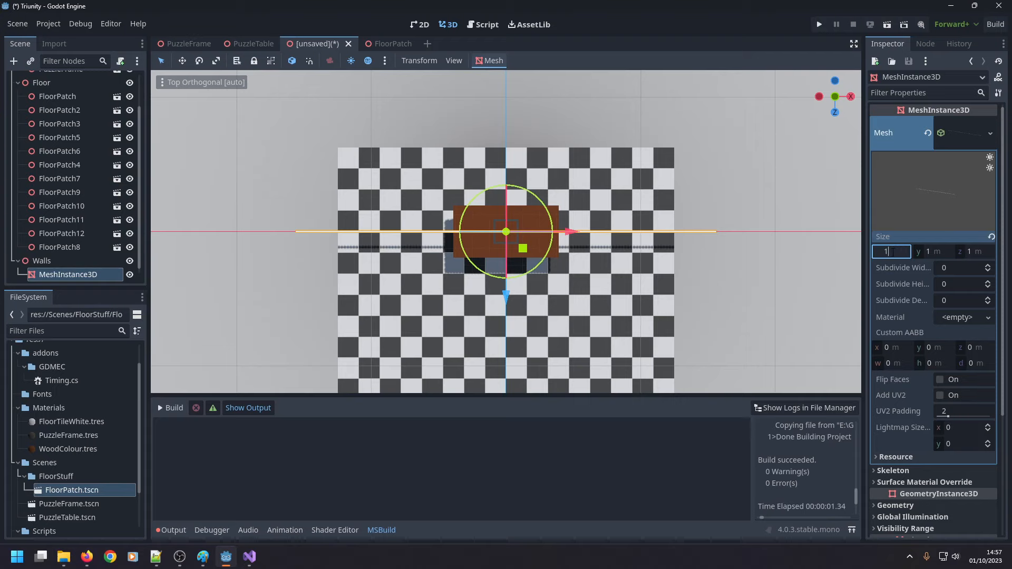
key("Return")
key("ctrl+a")
key("Escape")
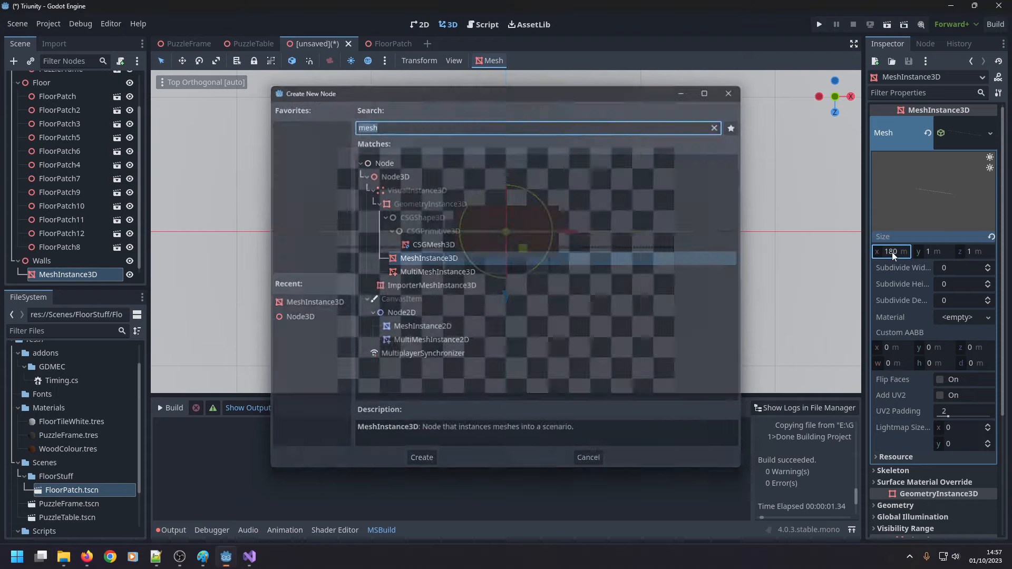
Set the X size of the wall's box mesh to 160 m to match the floor's width.
left_click(893, 253)
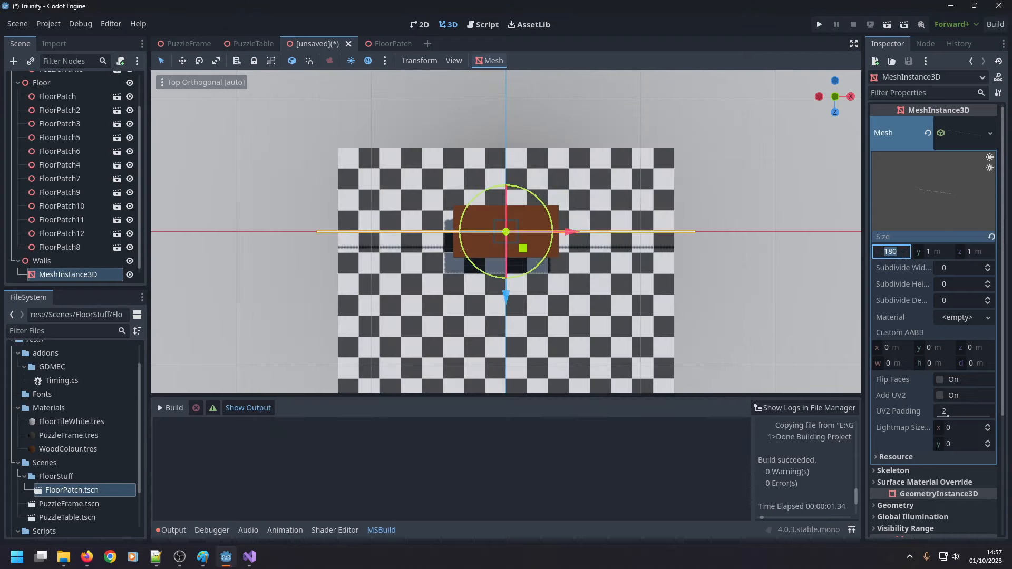
type("160")
key("Return")
left_click(893, 255)
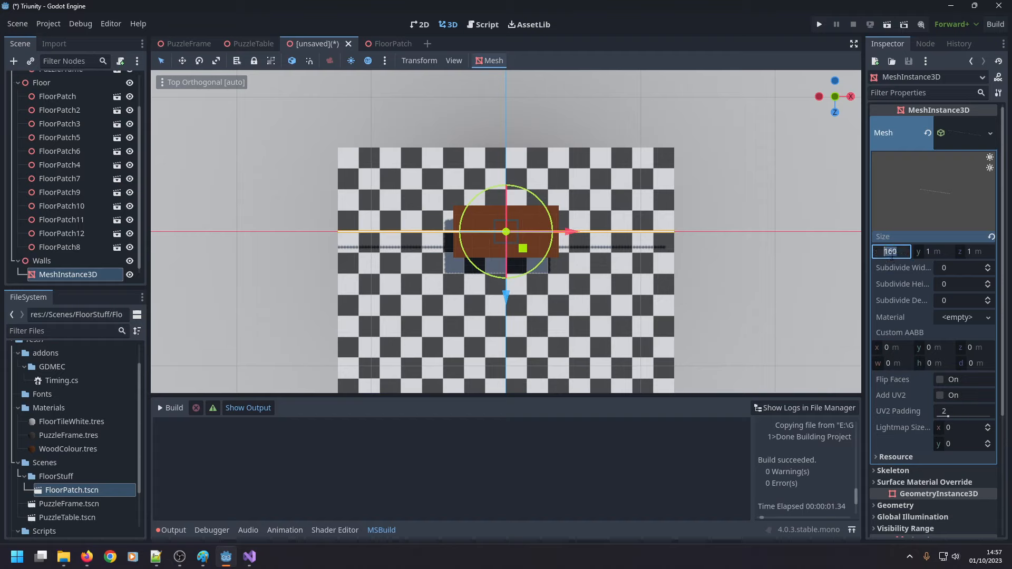
Try a Y size of 5 m for the wall's box mesh and set it to 10 m instead.
left_click(932, 253)
type("5")
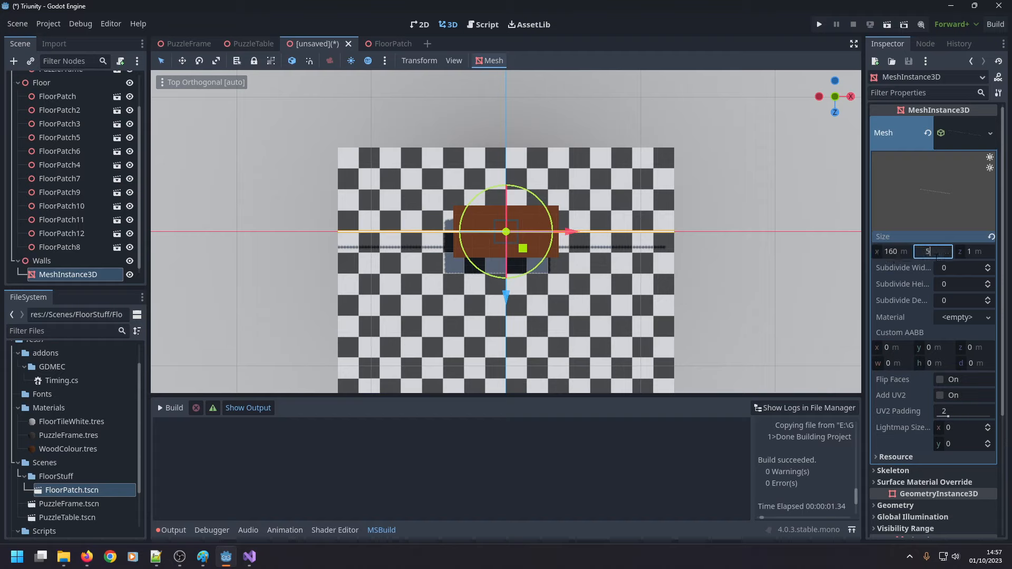
key("Return")
key("ctrl+a")
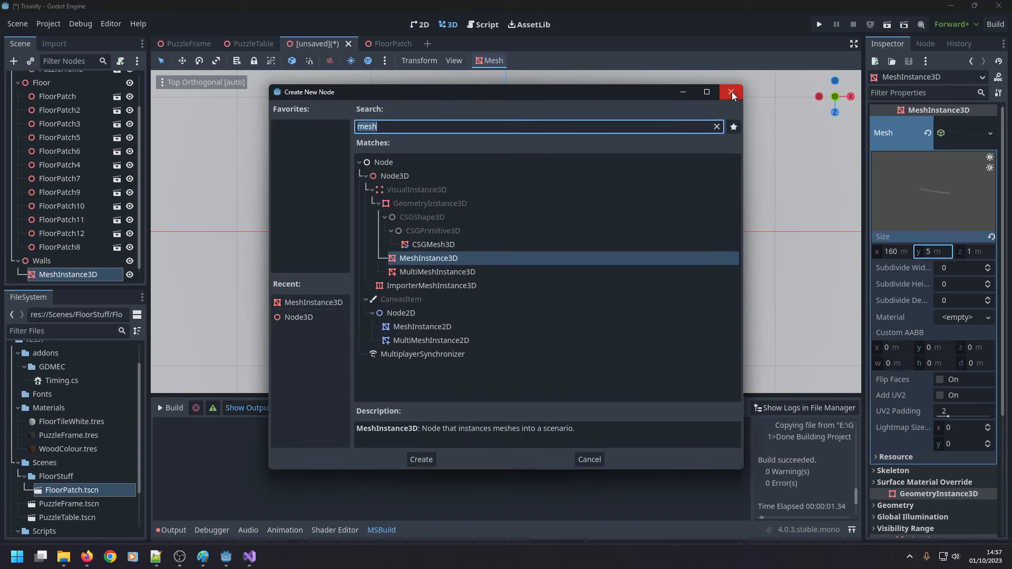
left_click(732, 92)
left_click(931, 252)
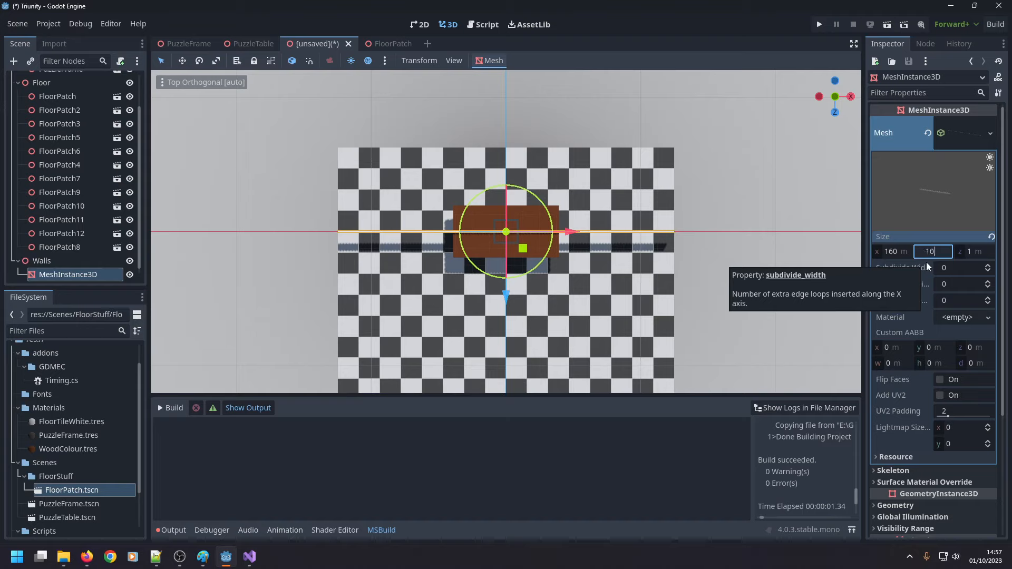
key("Return")
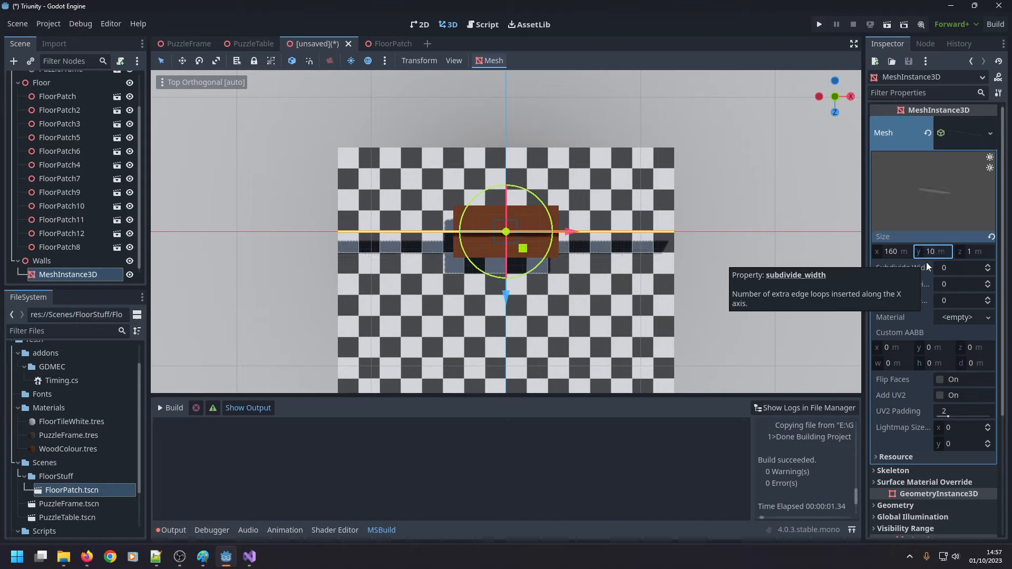
Try a Z size of 2 m for the wall's box mesh and set it to 5 m instead.
left_click(969, 252)
type("2")
key("Return")
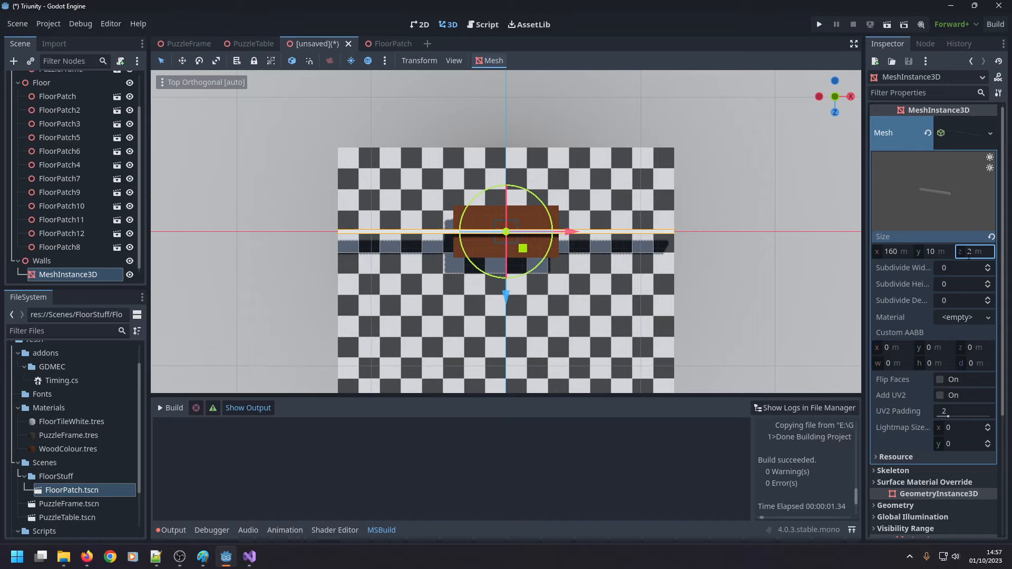
type("5")
key("Return")
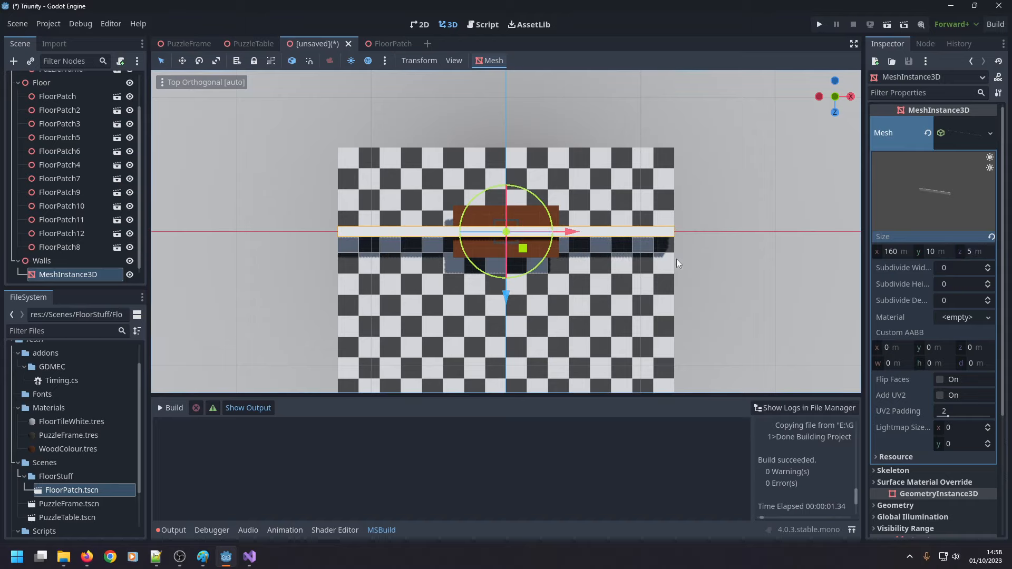
Try a Y size of 100 m for the wall's box mesh and set it to 50 m instead.
left_click(940, 254)
middle_click_drag(628, 244, 624, 87)
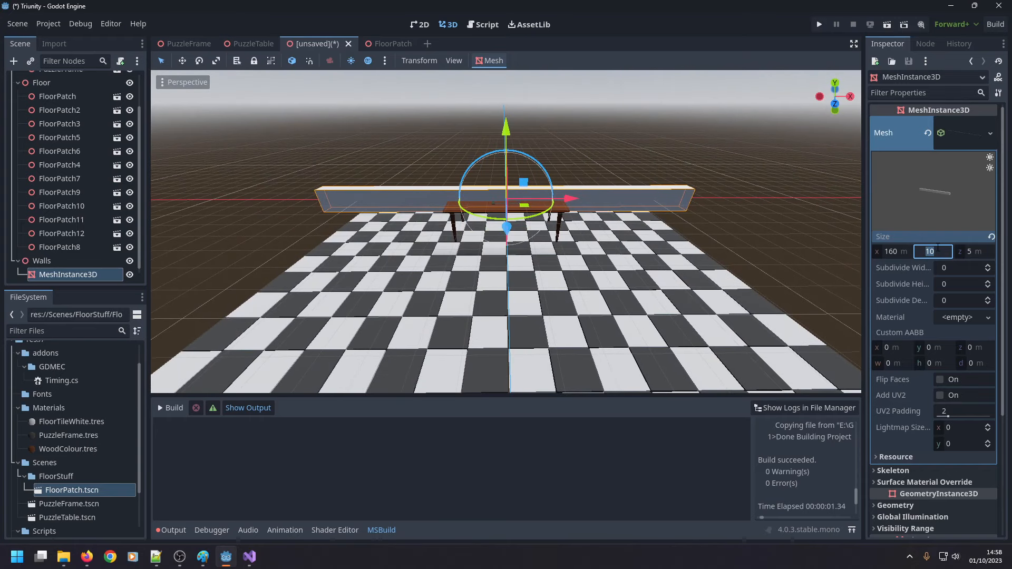
type("100")
key("Return")
middle_click_drag(692, 184, 692, 202)
left_click(937, 252)
type("50")
key("Return")
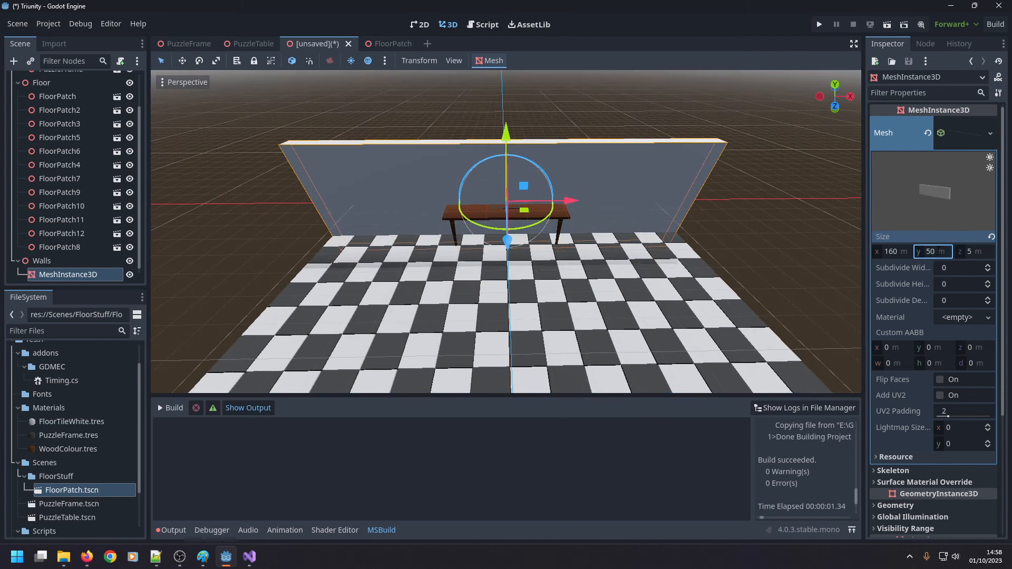
Move the wall along Z so that its inner face meets the back edge of the checkerboard floor.
scroll(872, 452, "down", 3)
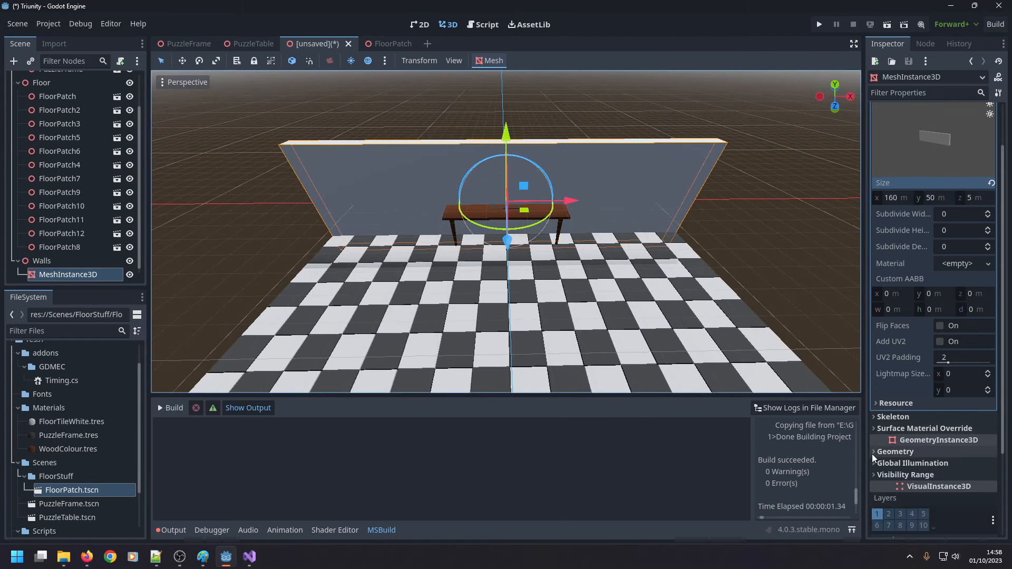
middle_click_drag(653, 248, 586, 232)
left_click_drag(567, 210, 462, 203)
scroll(341, 297, "up", 1)
scroll(343, 285, "up", 8)
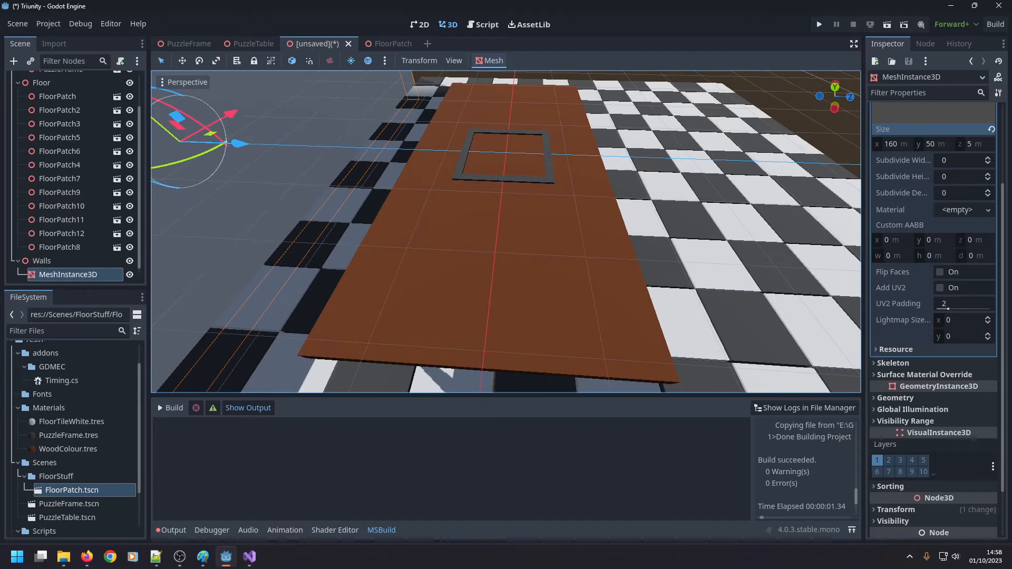
key("a")
mouse_move(343, 285)
right_mouse_down()
mouse_move(343, 334)
mouse_move(343, 285)
right_mouse_up()
left_click_drag(527, 135, 556, 141)
scroll(496, 290, "up", 8)
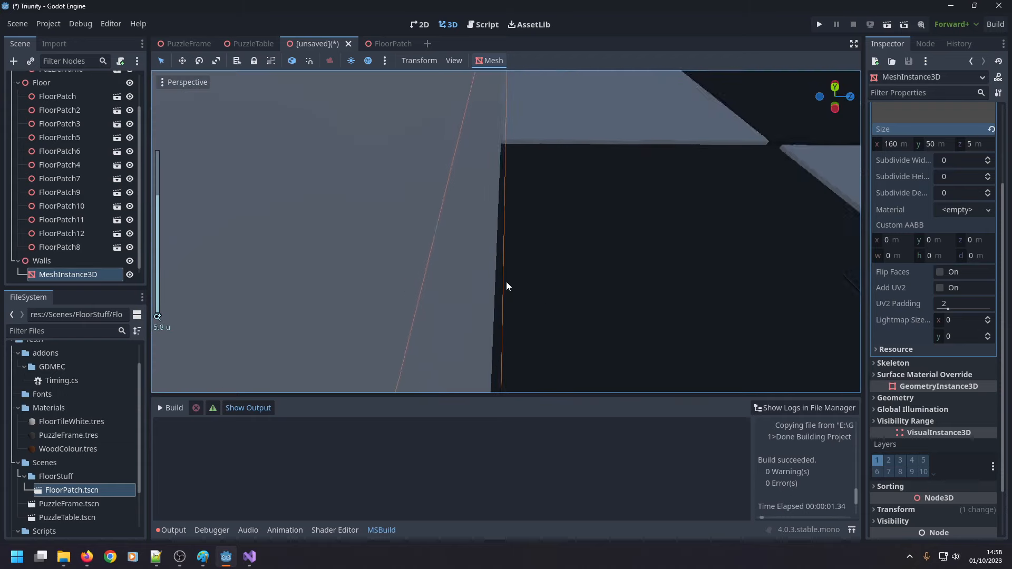
scroll(506, 282, "down", 10)
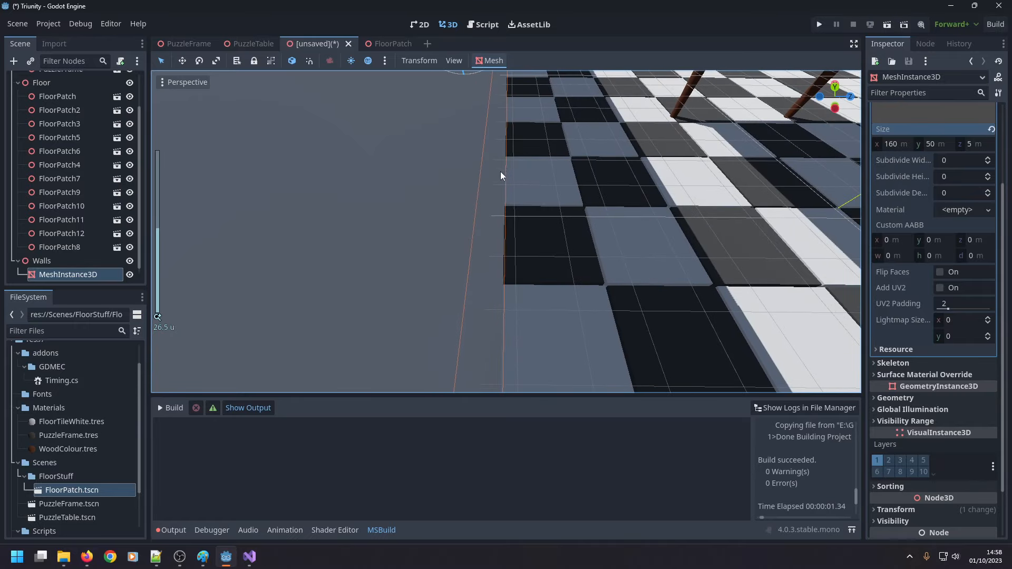
scroll(501, 172, "down", 2)
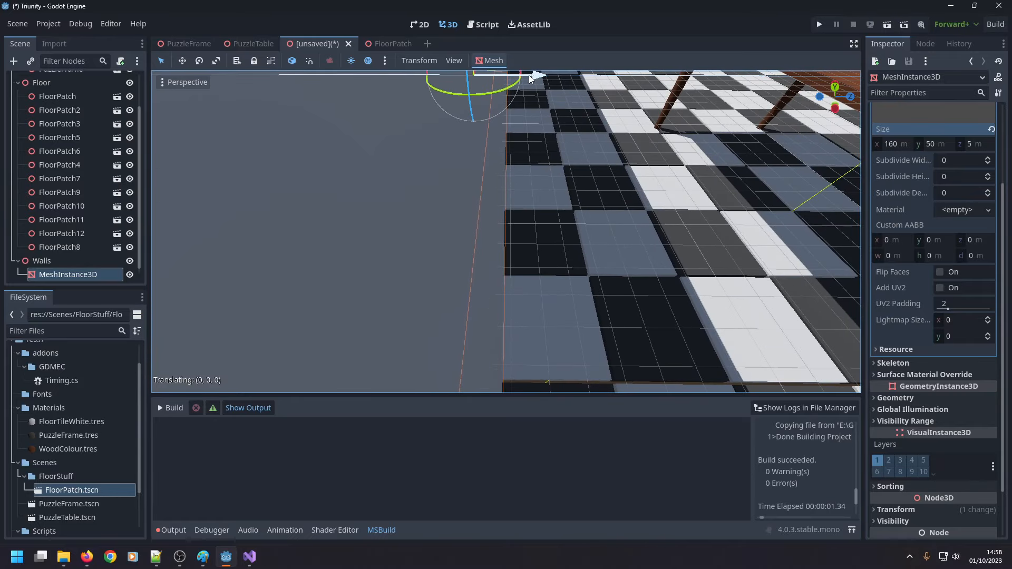
scroll(510, 282, "down", 10)
middle_click_drag(509, 277, 536, 147)
scroll(393, 223, "down", 5)
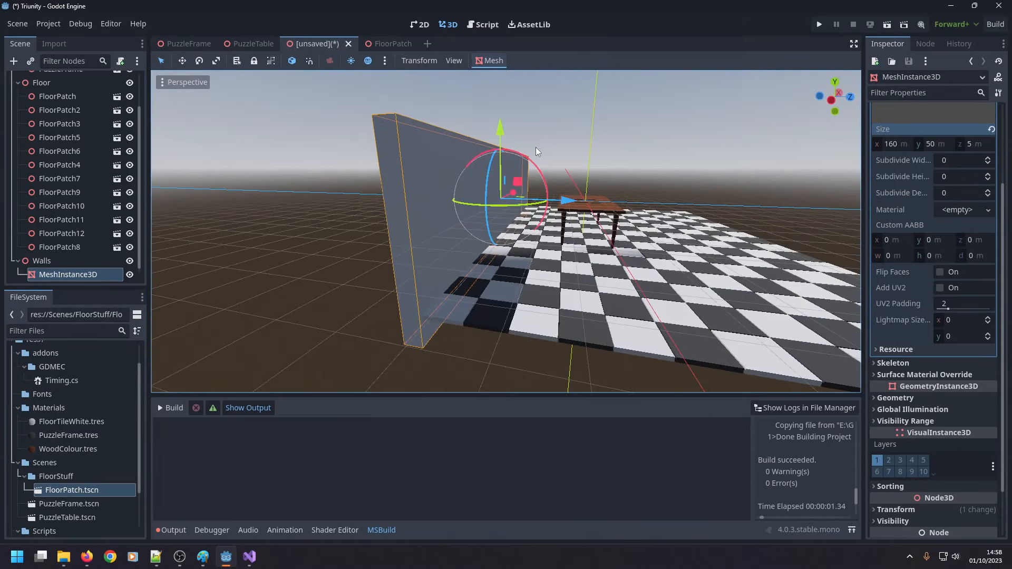
Raise the wall vertically until its bottom edge lines up with the underside of the floor.
left_click_drag(502, 132, 507, 120)
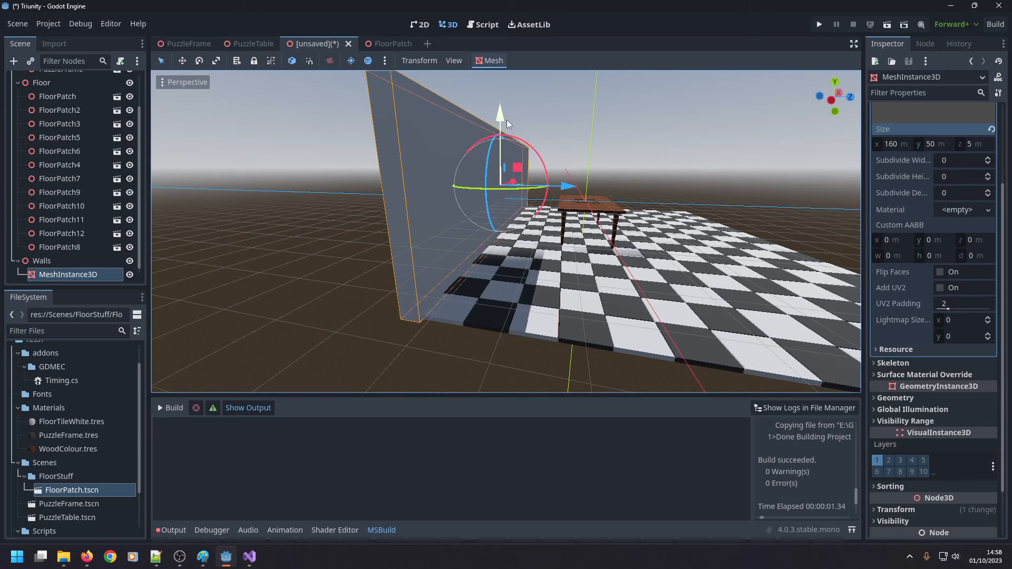
middle_click_drag(508, 119, 489, 169)
scroll(489, 169, "up", 3)
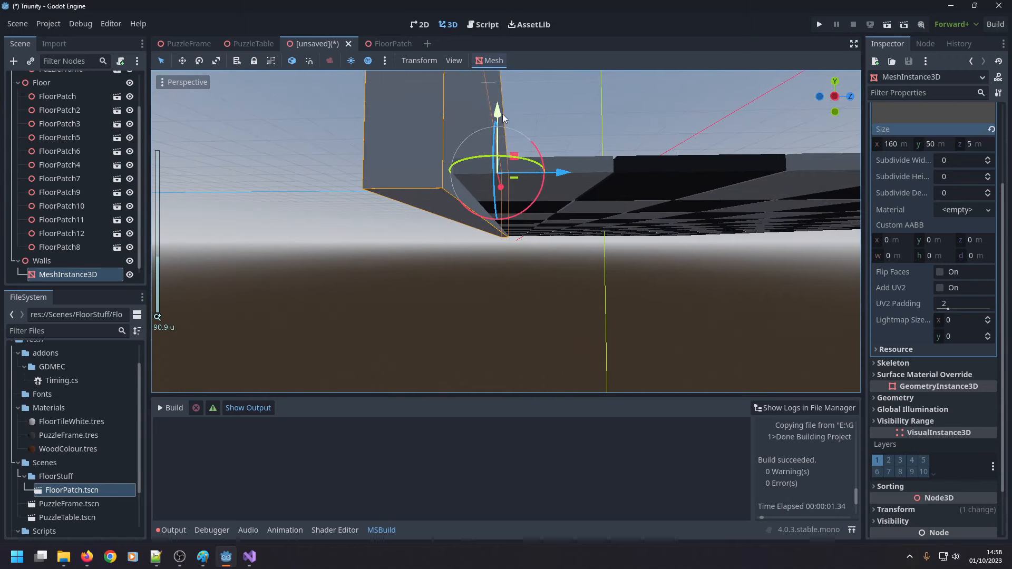
left_click_drag(502, 114, 504, 106)
middle_click_drag(517, 109, 342, 158)
scroll(369, 241, "down", 4)
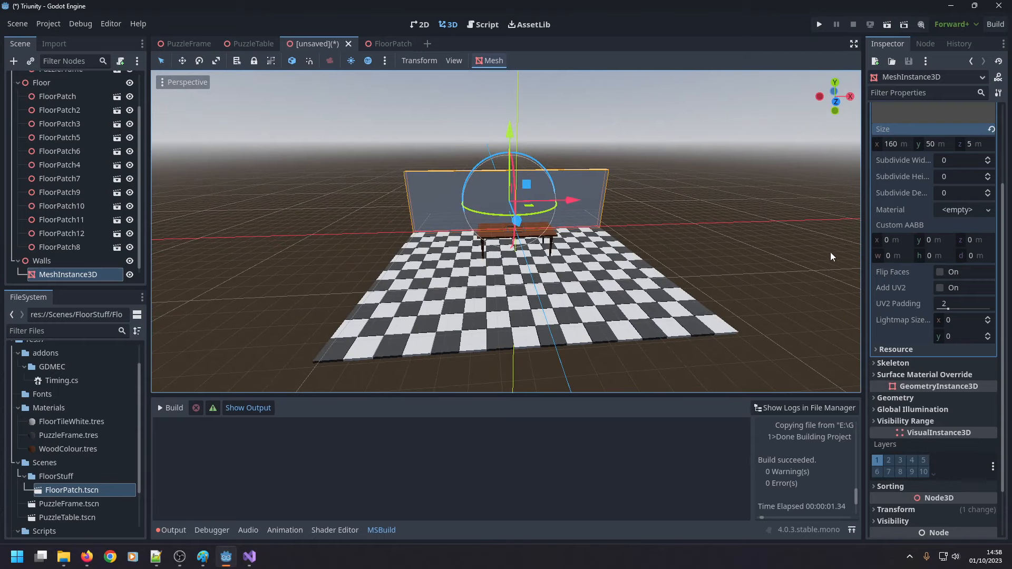
Set the Y size of the wall's box mesh to 60 m and raise the wall to realign its bottom with the floor.
left_click(932, 144)
type("60")
key("Return")
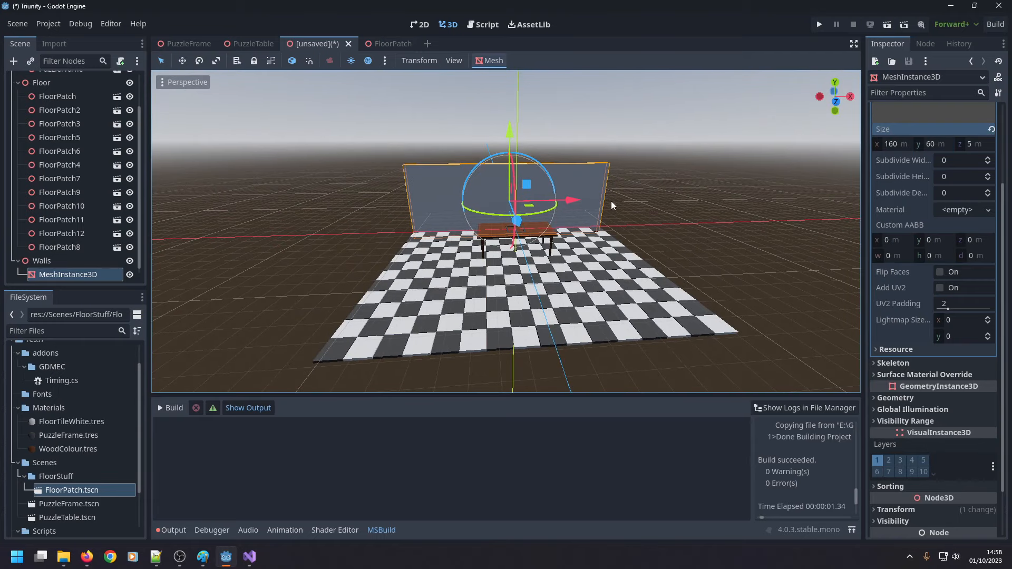
middle_click_drag(611, 201, 675, 212)
scroll(527, 169, "up", 4)
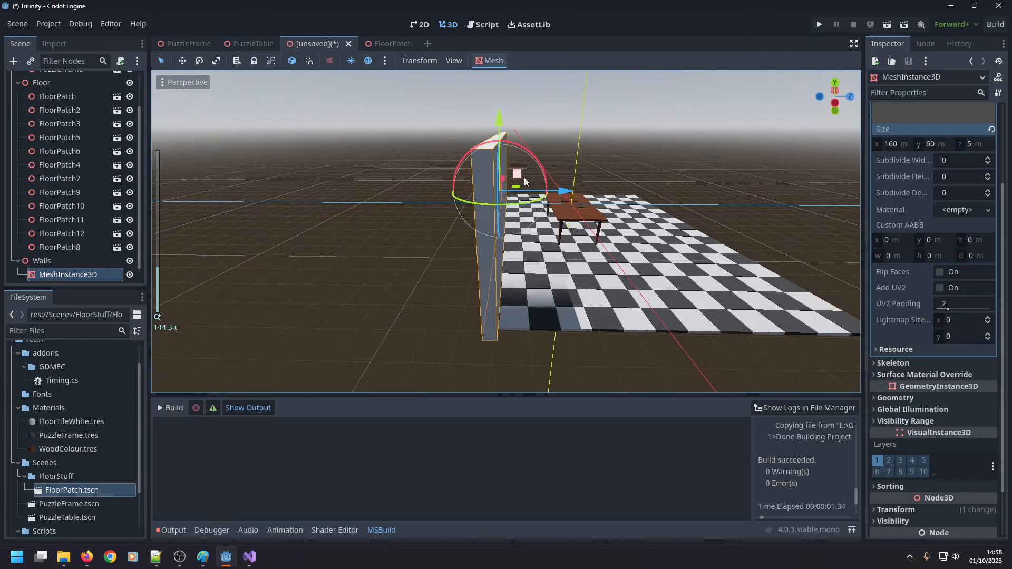
left_click_drag(501, 113, 505, 109)
scroll(486, 257, "up", 4)
scroll(487, 258, "down", 5)
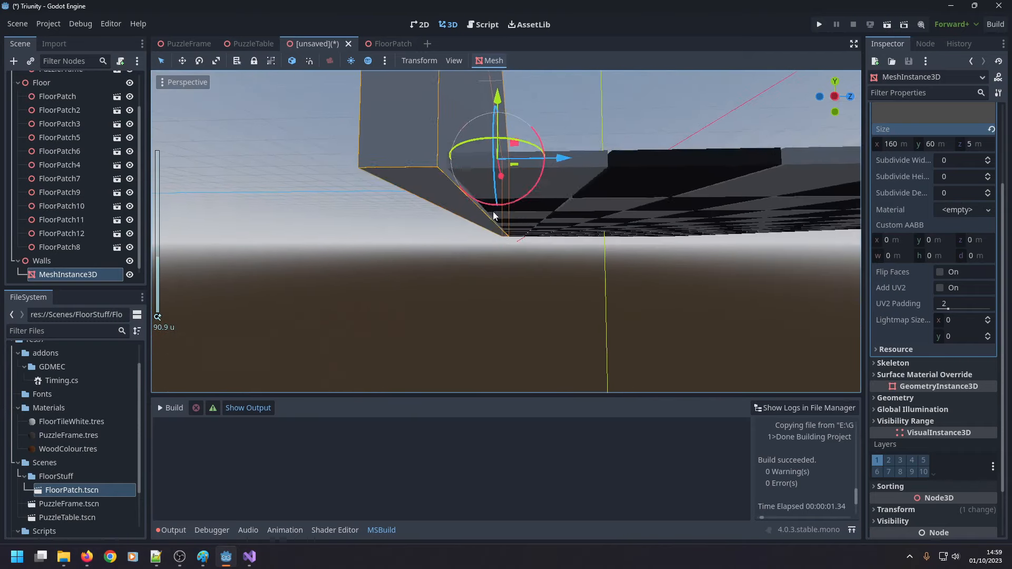
scroll(500, 221, "up", 2)
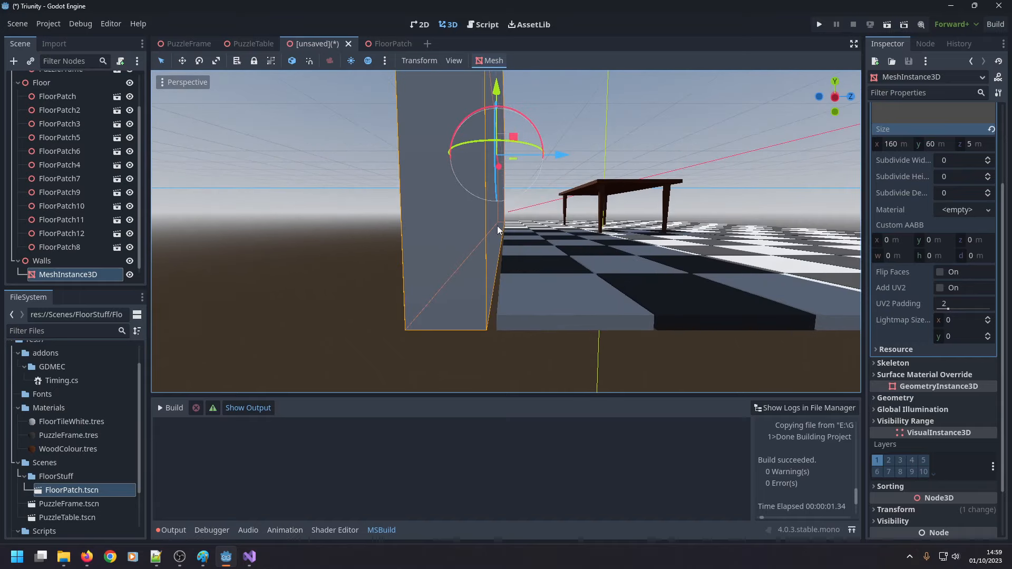
mouse_move(498, 226)
middle_mouse_down()
mouse_move(492, 236)
mouse_move(490, 214)
mouse_move(498, 223)
middle_mouse_up()
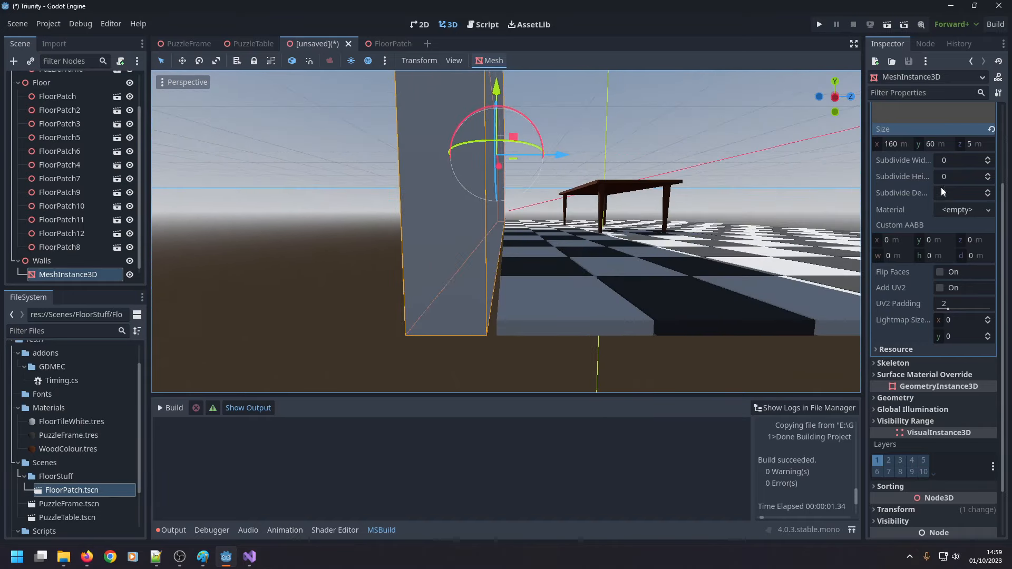
scroll(943, 179, "up", 3)
left_click(969, 250)
scroll(620, 237, "down", 10)
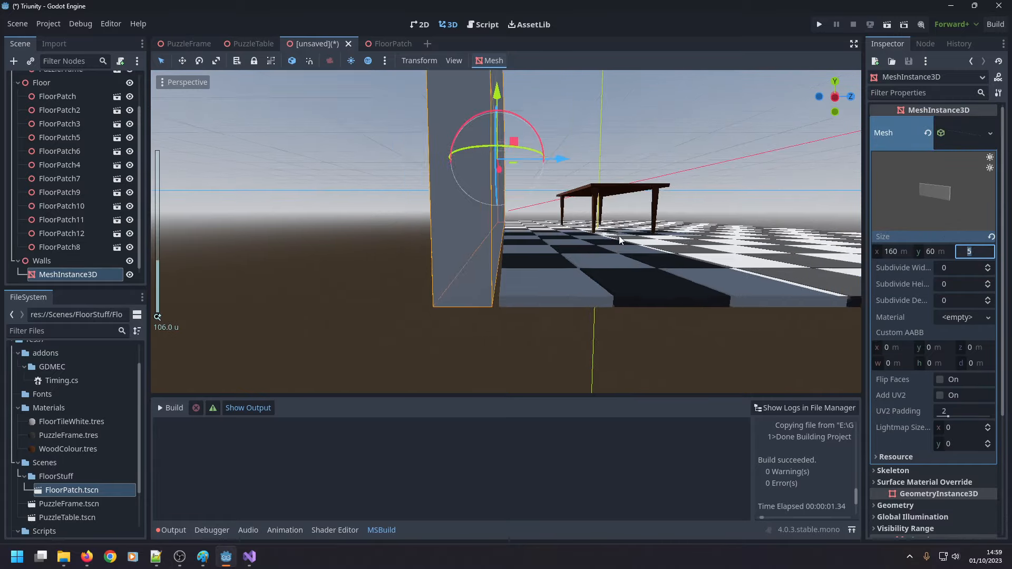
middle_click_drag(635, 207, 464, 243)
scroll(464, 258, "down", 2)
middle_click_drag(423, 302, 431, 257)
Rename the wall's MeshInstance3D node under Walls as BackWall.
left_click(89, 275)
left_click(89, 275)
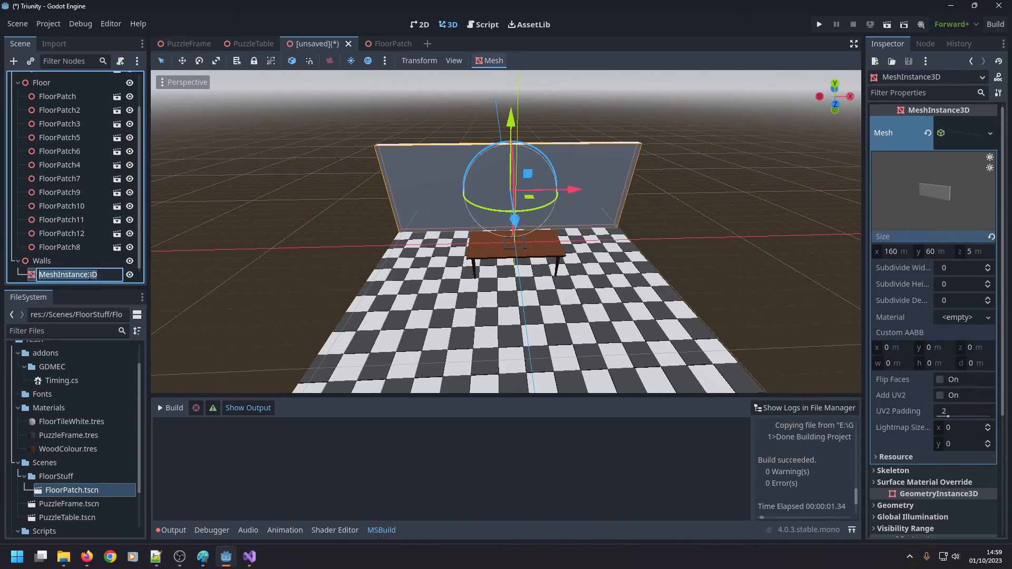
type("BackWall")
key("Return")
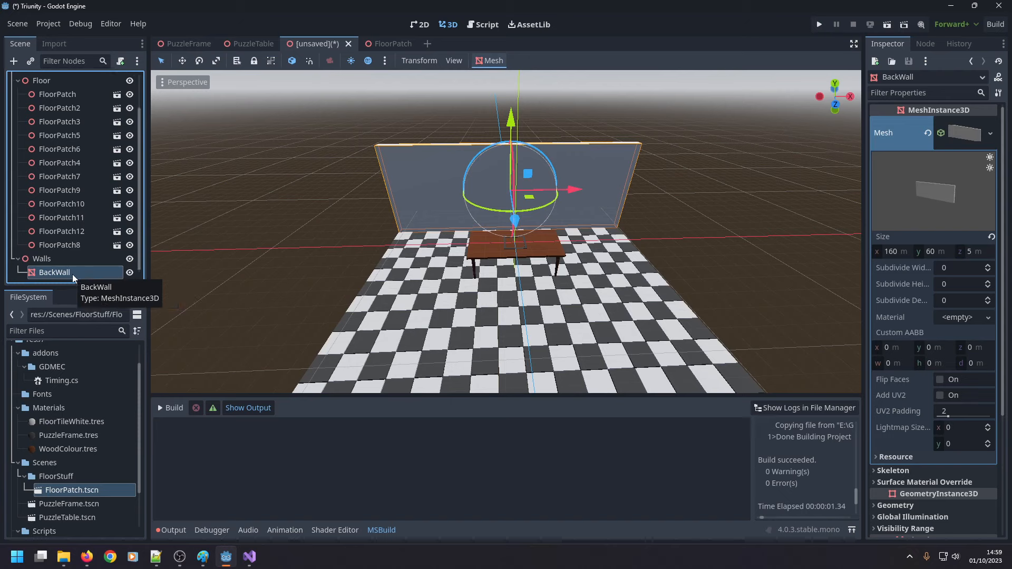
Add a MeshInstance3D child node to BackWall and assign it a new PrismMesh.
right_click(72, 274)
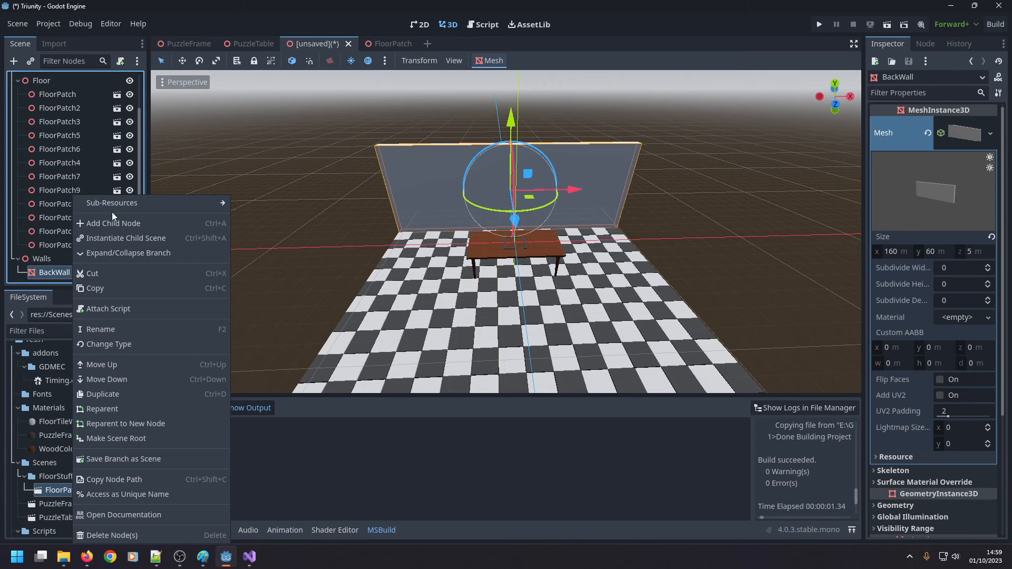
left_click(97, 219)
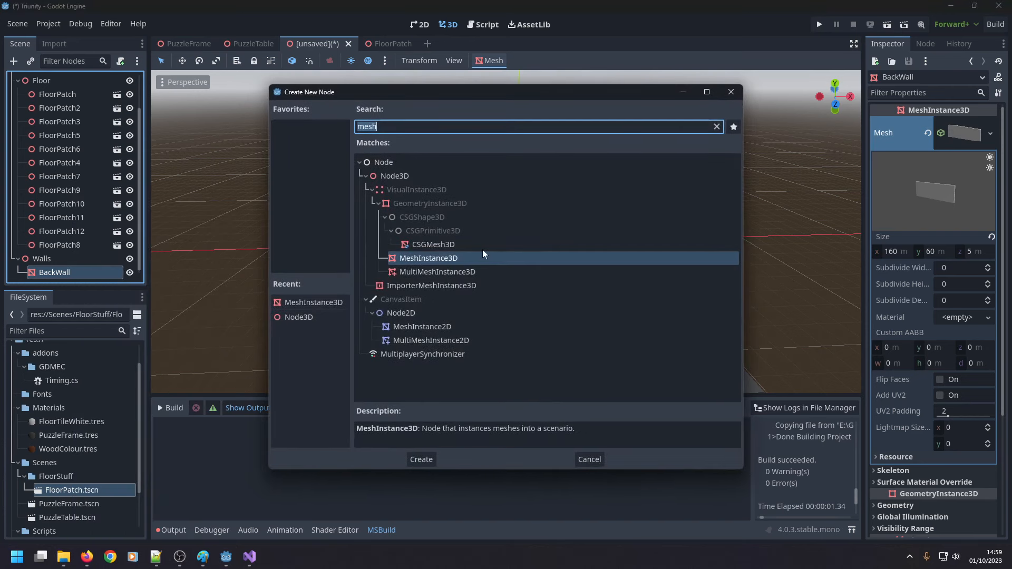
double_click(448, 257)
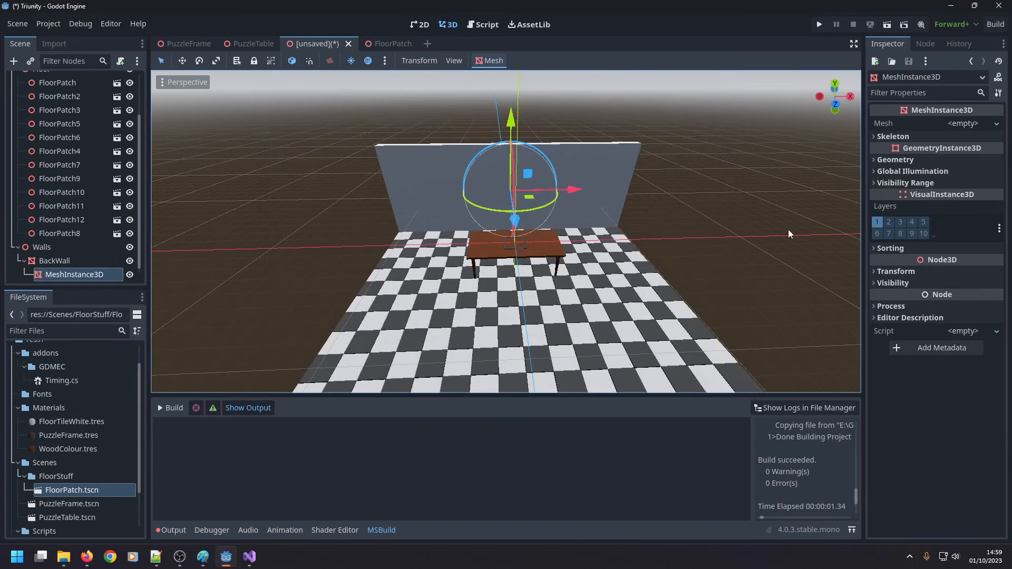
left_click(974, 125)
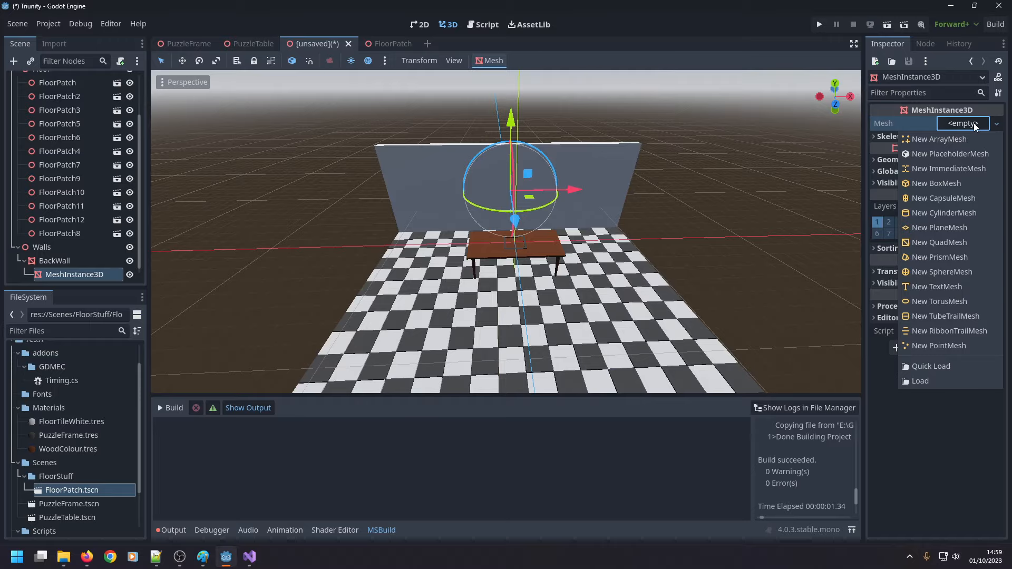
left_click(950, 257)
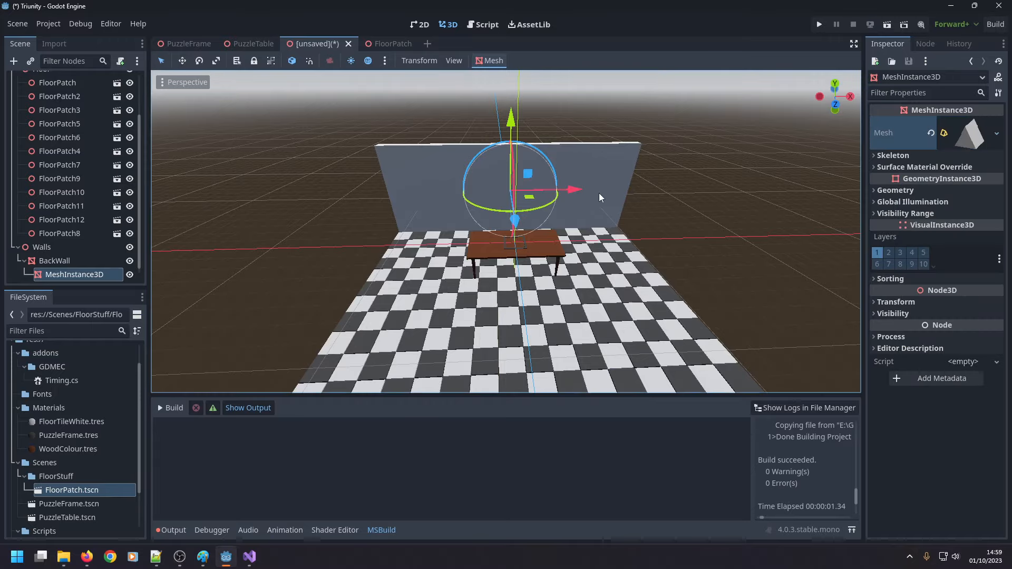
Open the properties of the PrismMesh on BackWall's child node for editing.
scroll(519, 194, "up", 4)
middle_click_drag(519, 194, 521, 173)
scroll(521, 173, "up", 4)
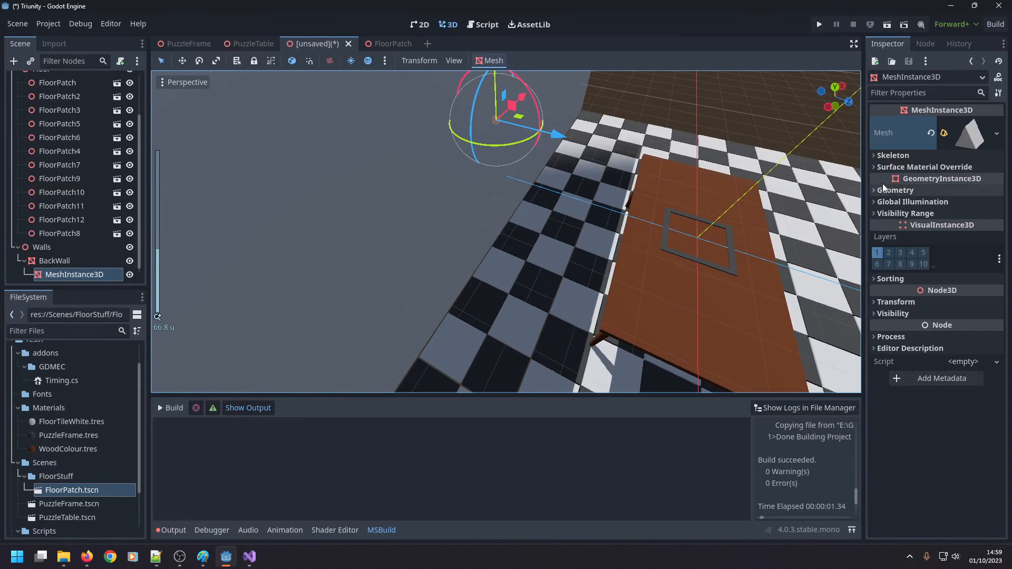
left_click(995, 133)
left_click(976, 132)
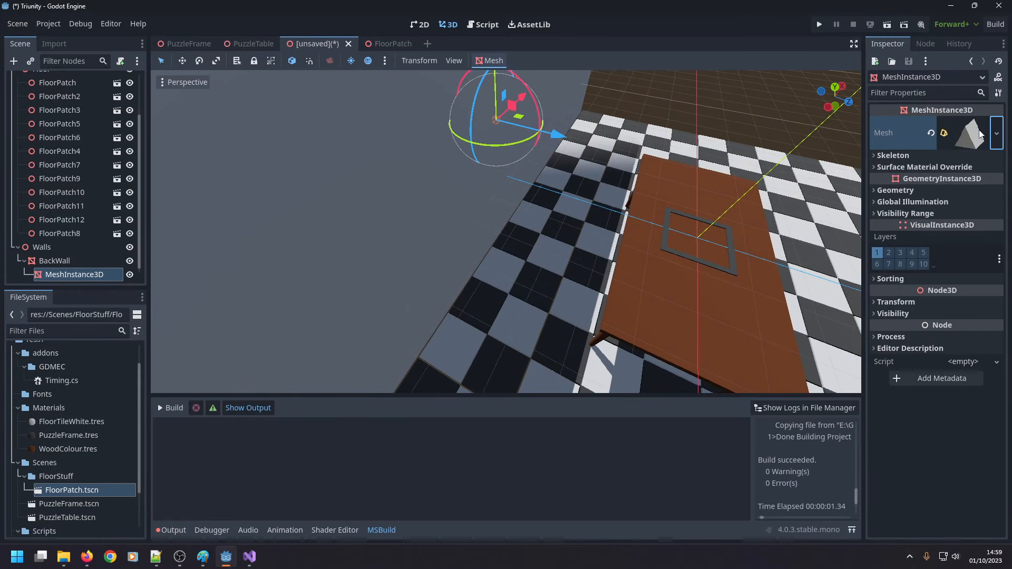
left_click(979, 133)
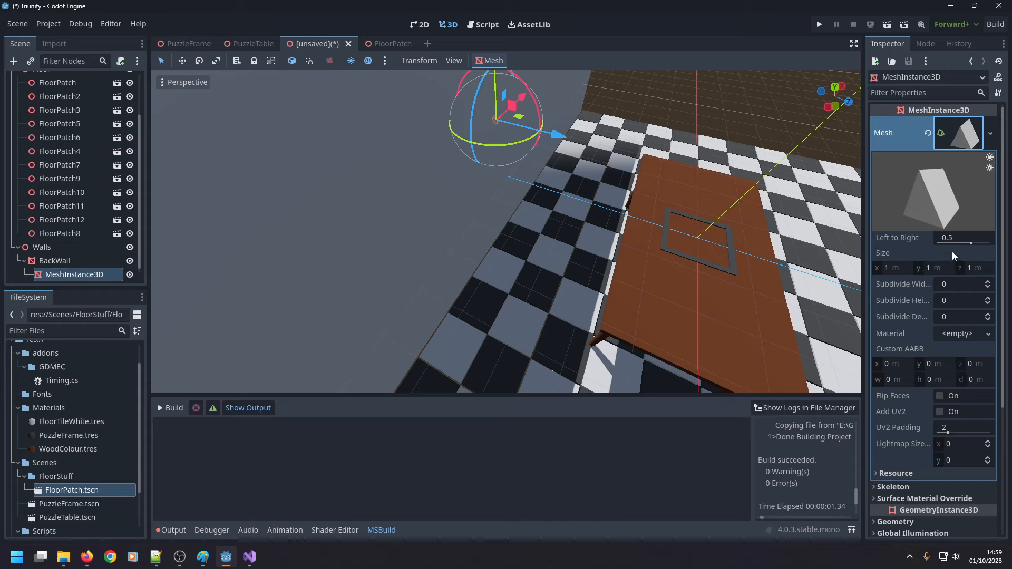
Try a Left to Right value of 0.6 for the prism mesh and restore it to 0.5.
left_click_drag(971, 243, 991, 250)
left_click(969, 246)
type("0.6")
key("Return")
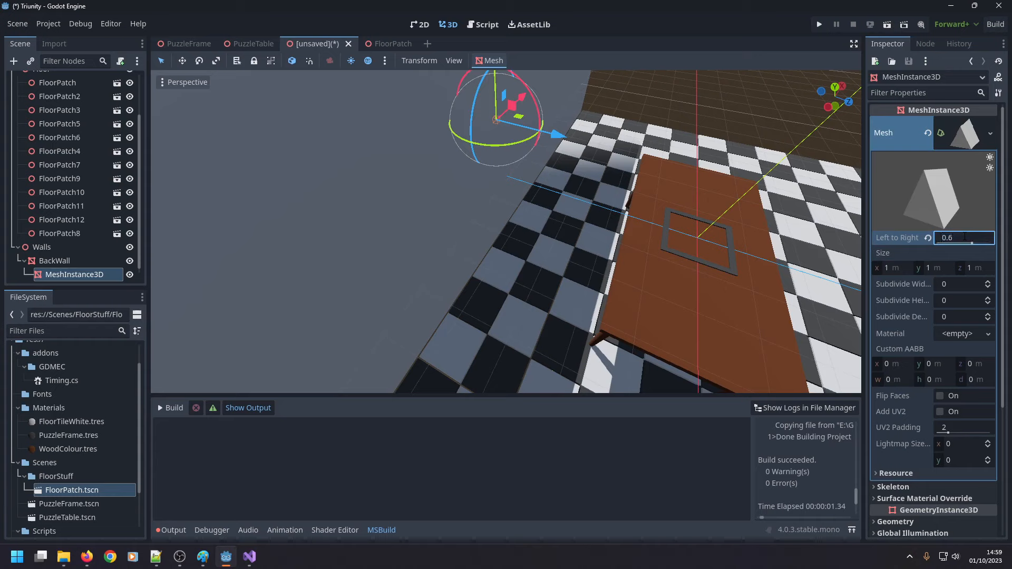
left_click(965, 236)
type("0.5")
key("Return")
left_click(394, 223)
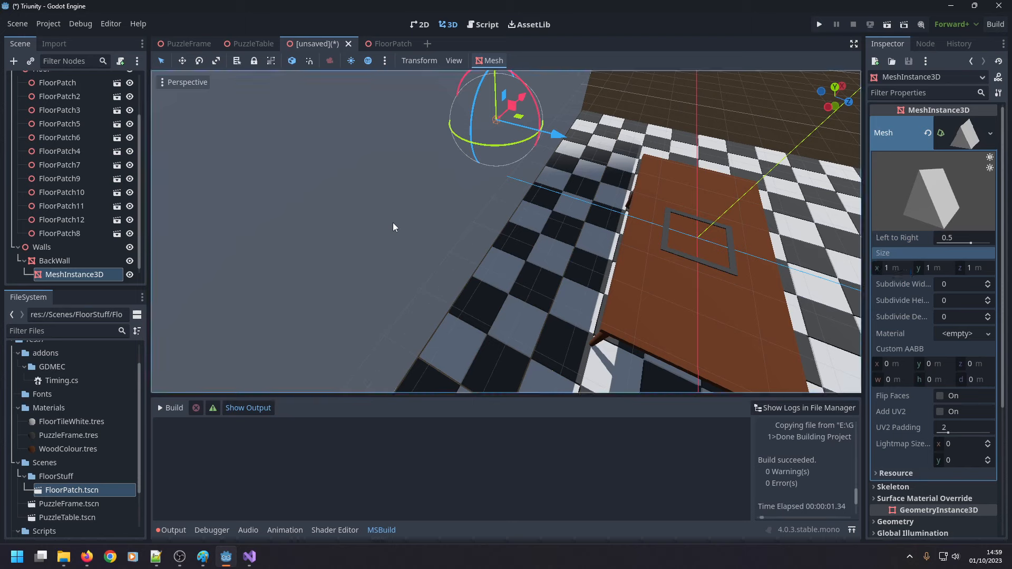
Set the X size of the prism mesh to 160 m to match the back wall's length.
left_click(68, 274)
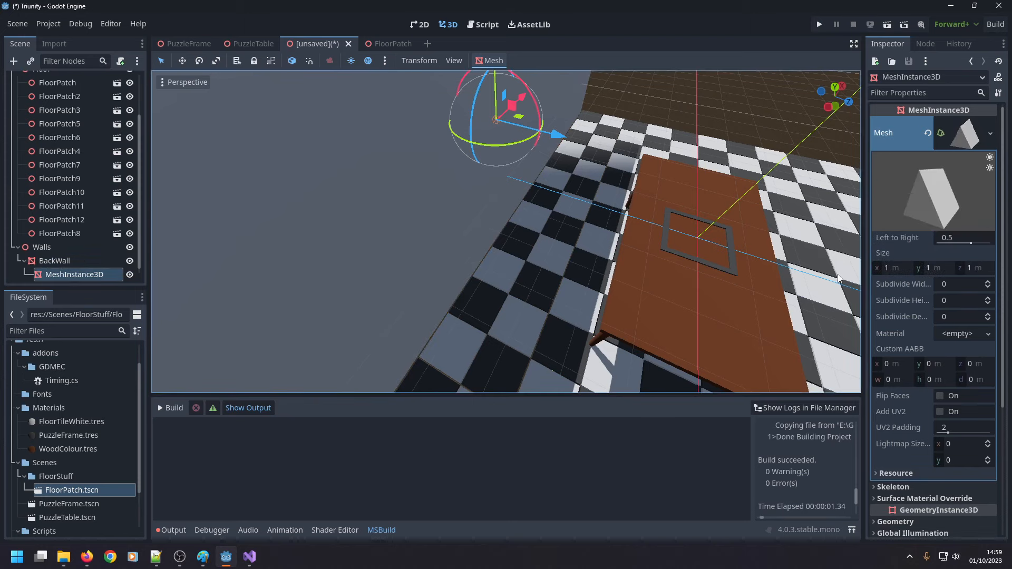
left_click(890, 268)
type("160")
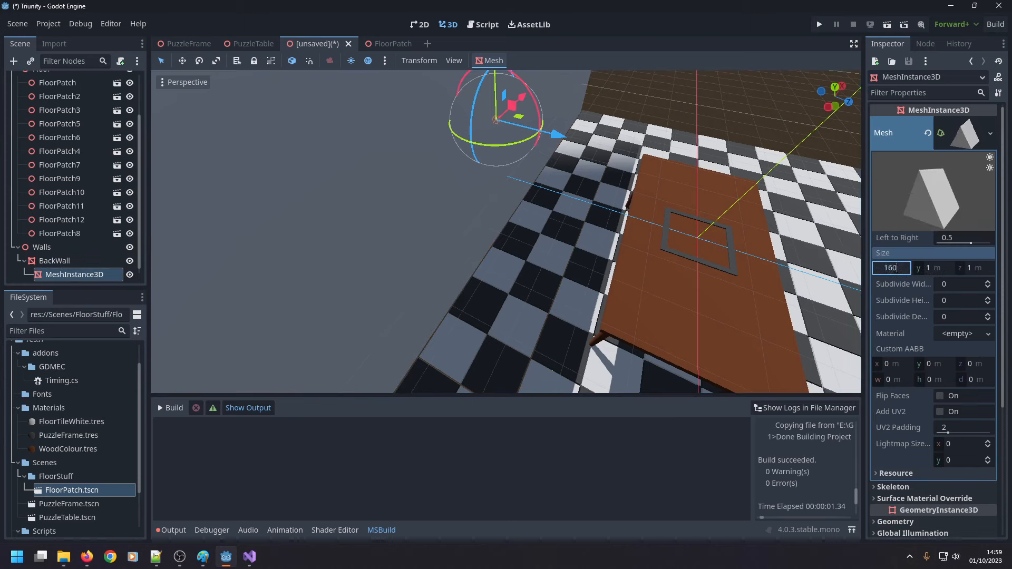
key("Return")
Move the prism mesh along Z to position it against the inner face of BackWall.
left_click_drag(556, 136, 565, 139)
middle_click_drag(489, 178, 542, 131)
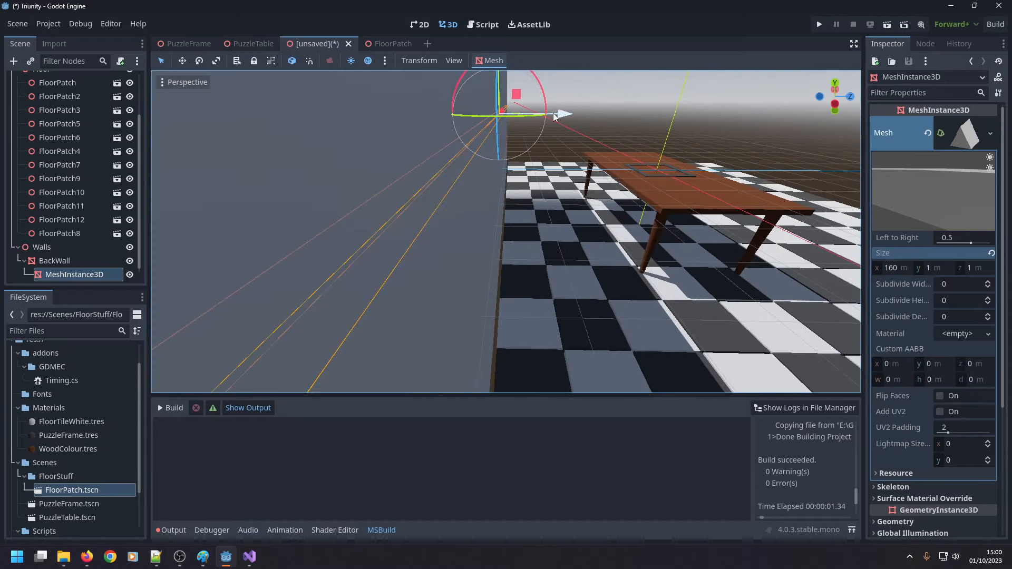
left_click_drag(559, 114, 568, 114)
scroll(456, 203, "up", 5)
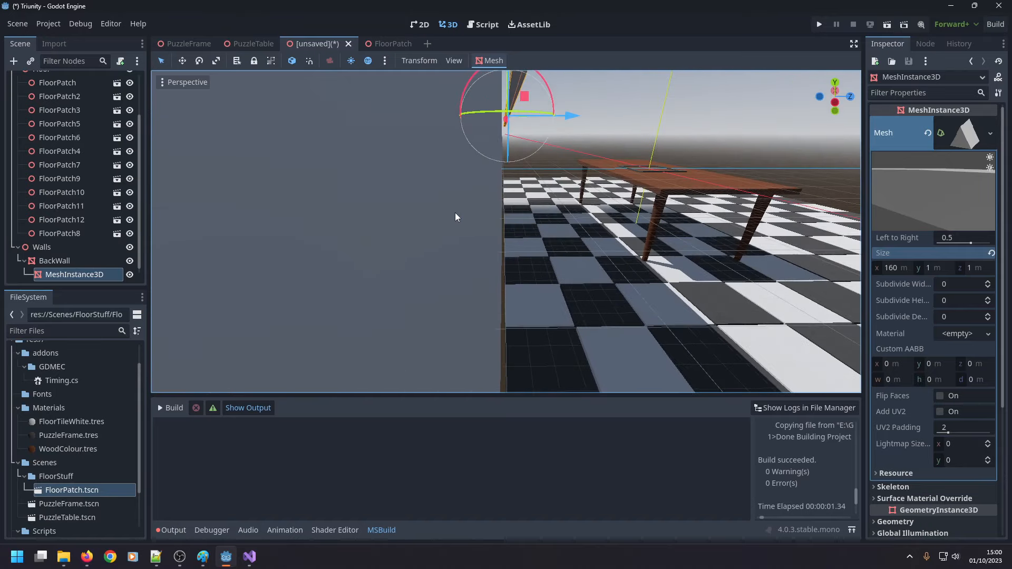
scroll(452, 221, "down", 4)
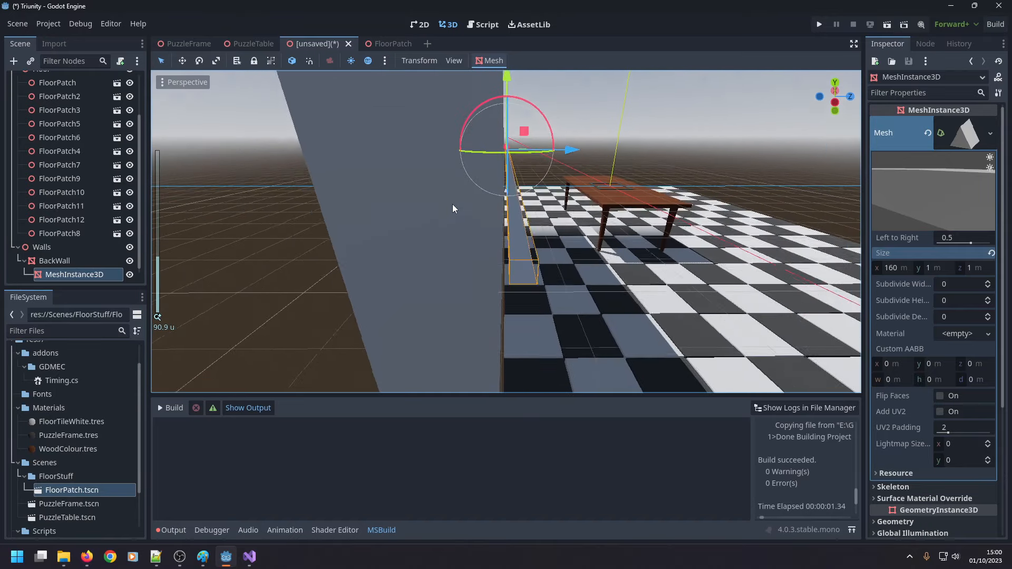
middle_click_drag(487, 180, 491, 180)
left_click(347, 243)
middle_click_drag(557, 201, 557, 194)
left_click(525, 131)
middle_click_drag(546, 131, 546, 145)
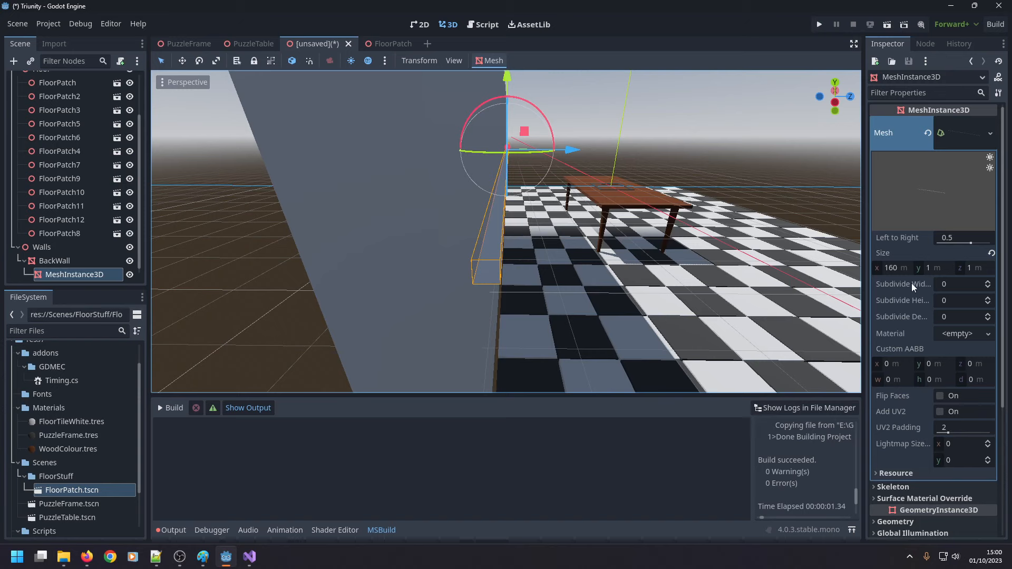
Apply the WoodColour.tres material to the prism MeshInstance3D under BackWall.
middle_click_drag(739, 286, 742, 281)
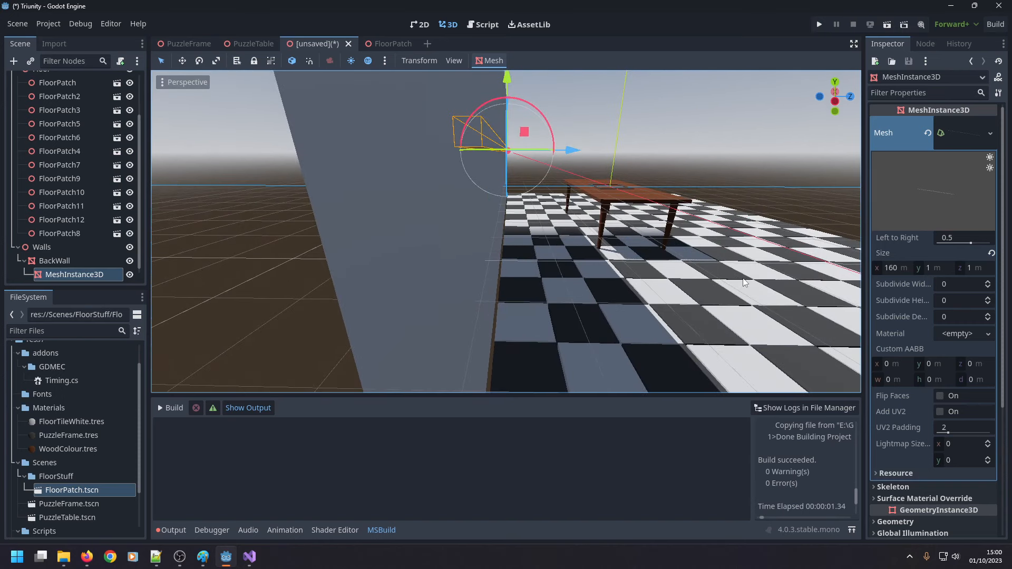
left_click(897, 268)
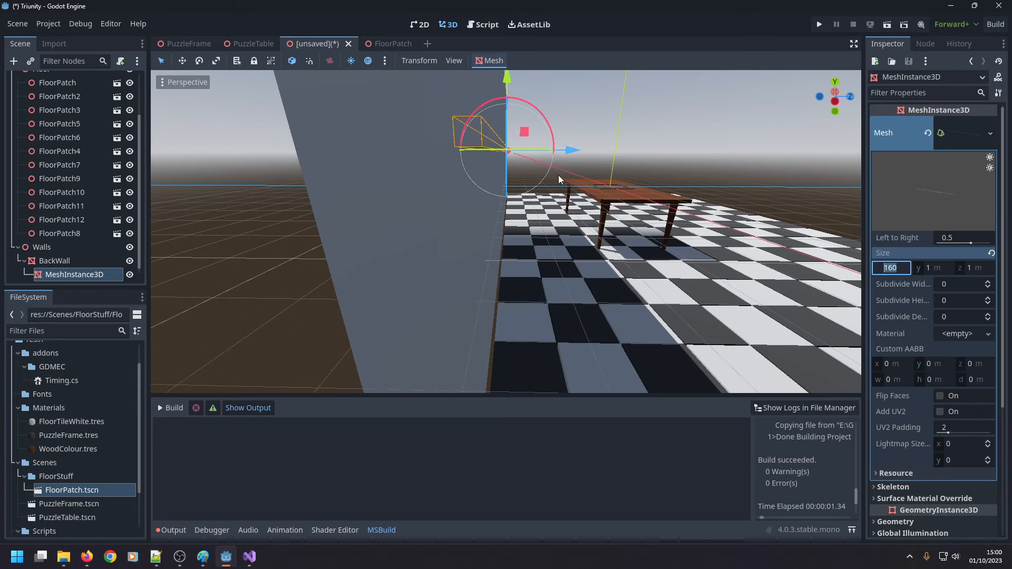
middle_click_drag(558, 175, 552, 161)
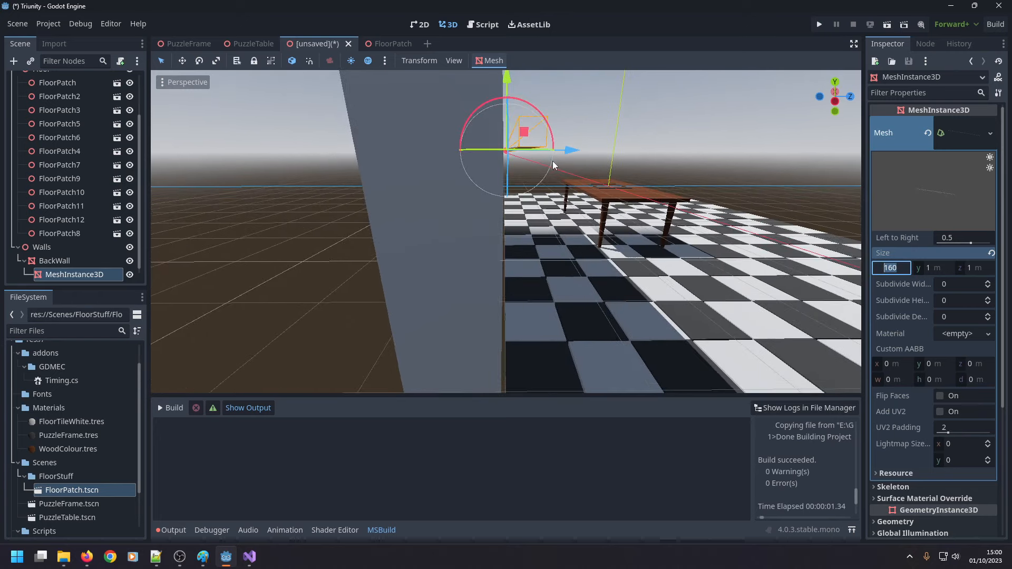
scroll(74, 498, "down", 3)
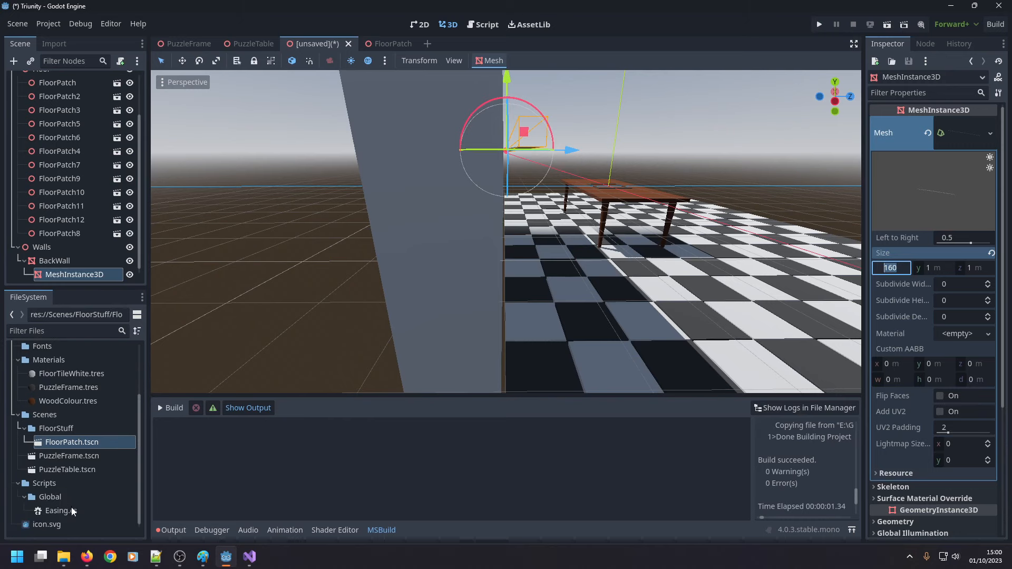
left_click_drag(78, 401, 91, 276)
left_click(116, 284)
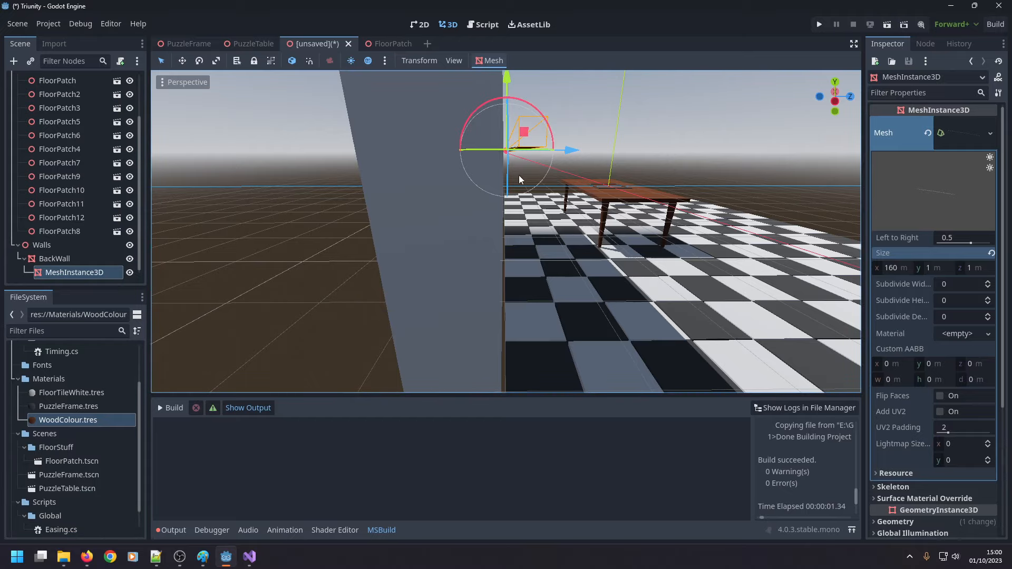
Examine the prism strip's profile and how it sits against the inner face of BackWall.
mouse_move(518, 175)
middle_mouse_down()
mouse_move(513, 153)
mouse_move(512, 185)
mouse_move(518, 172)
middle_mouse_up()
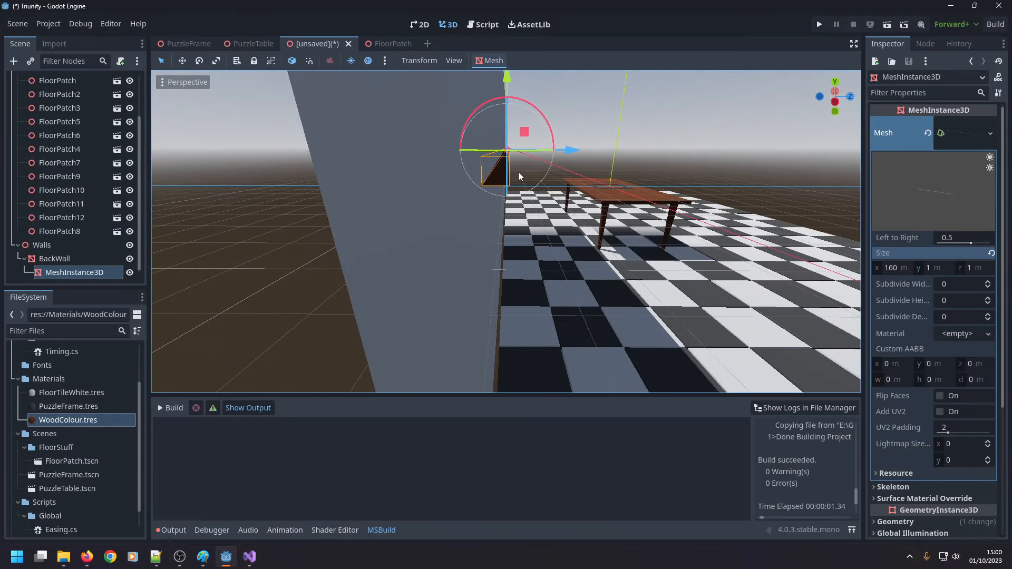
left_click(265, 243)
scroll(270, 240, "up", 3)
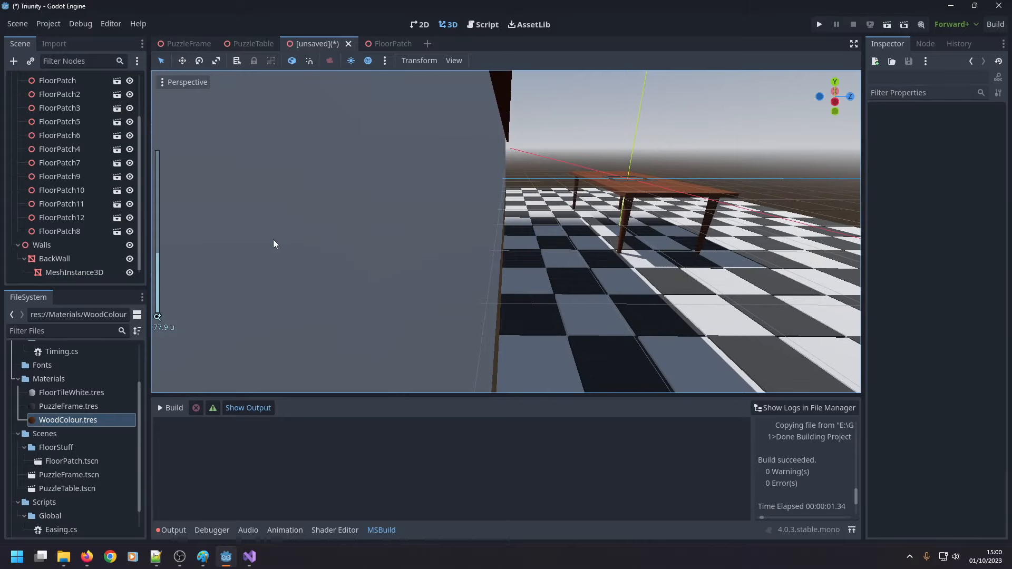
right_click_drag(377, 218, 350, 145)
key("w")
key("w")
key("s")
key("w")
right_click_drag(533, 180, 537, 195)
key("s")
key("s")
right_click_drag(508, 266, 509, 261)
key("w")
key("s")
Set the prism mesh's width, height and depth subdivisions to 5 each.
left_click(548, 249)
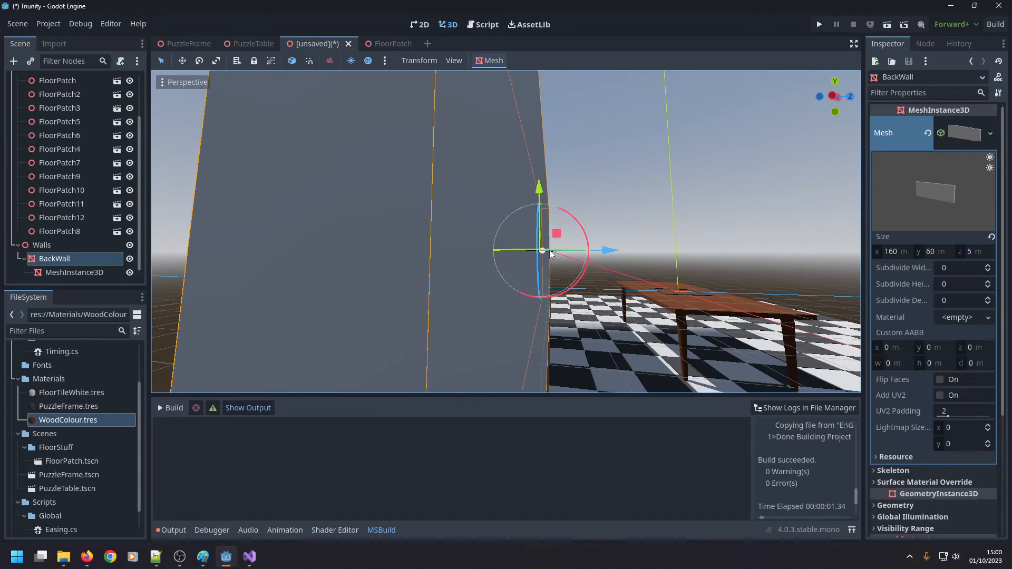
left_click(100, 273)
middle_click_drag(690, 264, 673, 253)
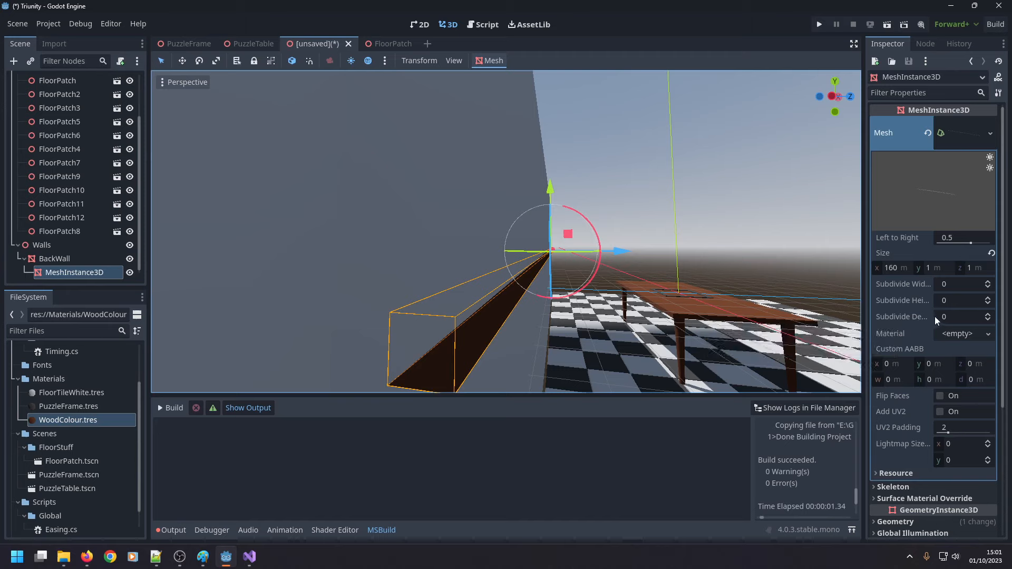
left_click(954, 318)
type("5")
key("Return")
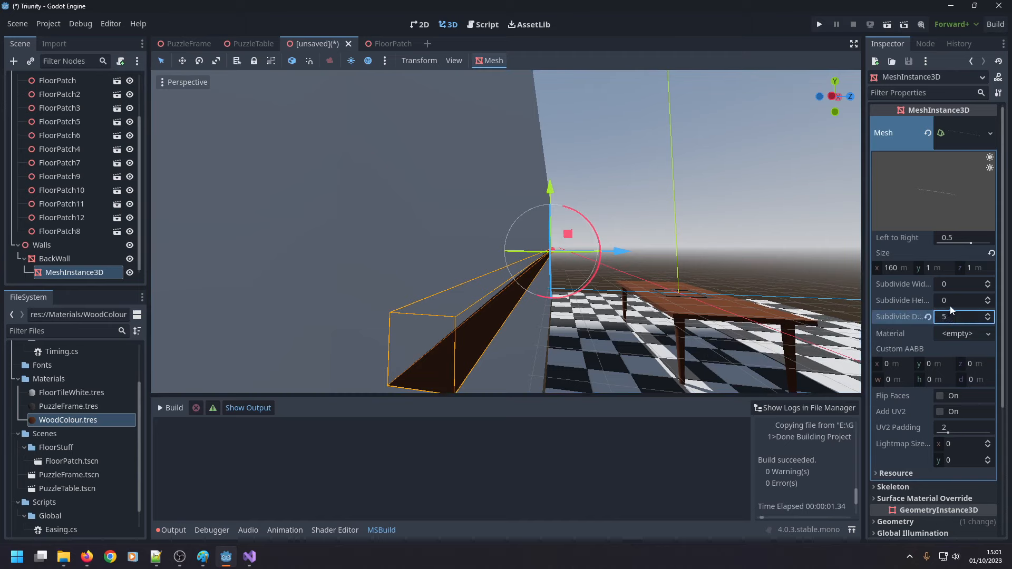
left_click(950, 306)
type("5")
left_click(957, 280)
type("5")
key("Return")
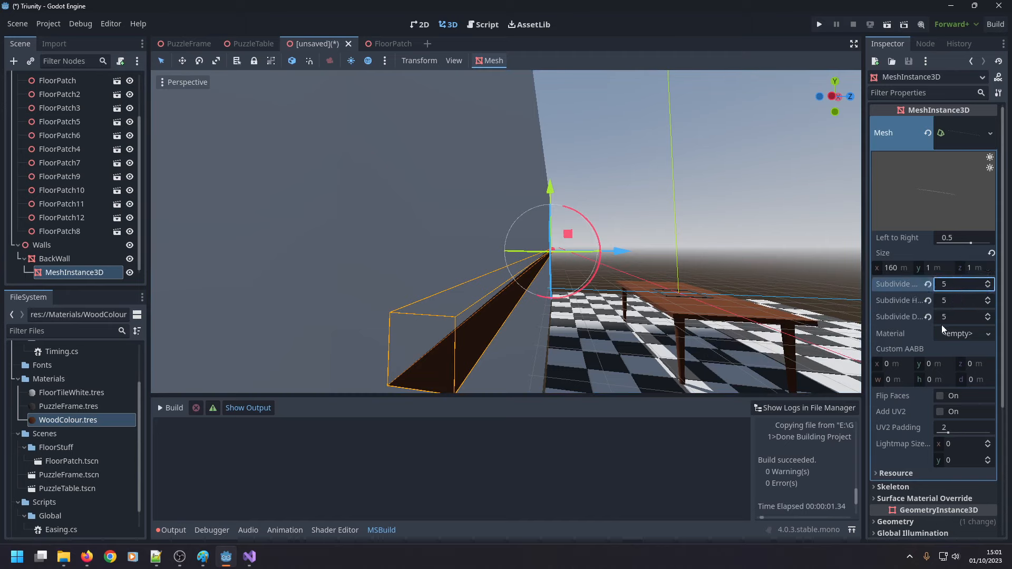
Load WoodColour from the project's Materials folder as the prism mesh's own material.
left_click(957, 334)
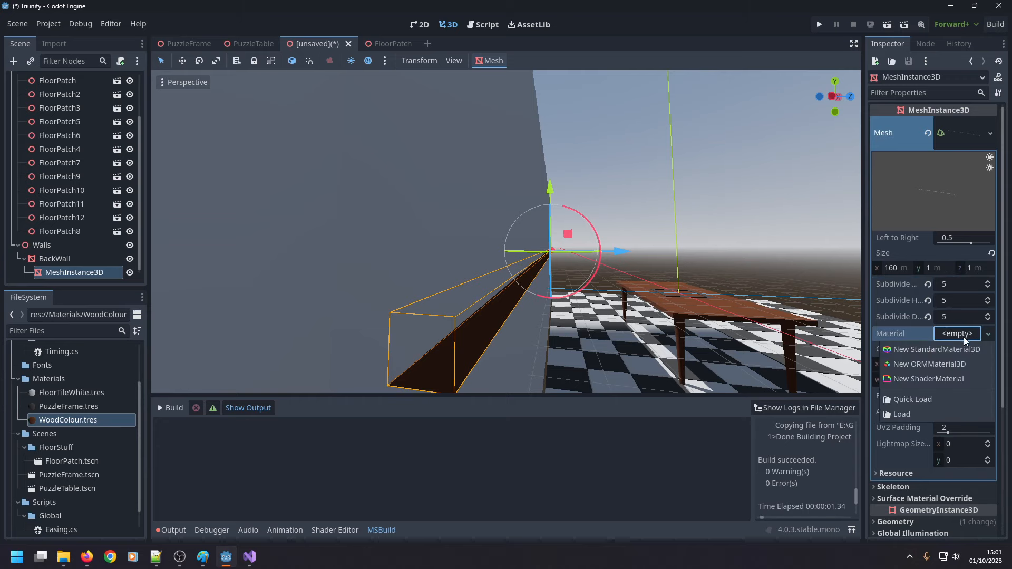
left_click(912, 412)
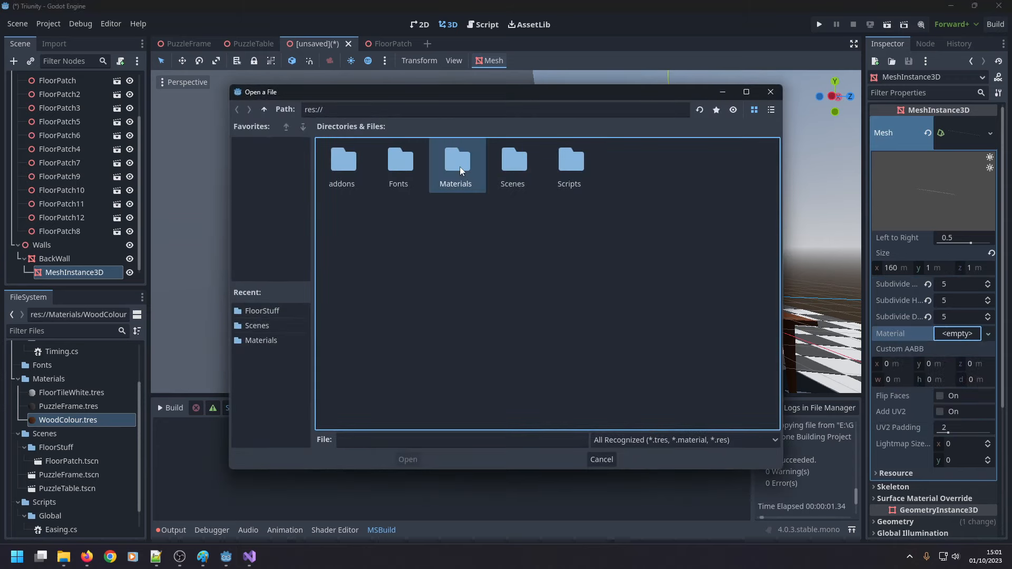
double_click(460, 167)
double_click(455, 166)
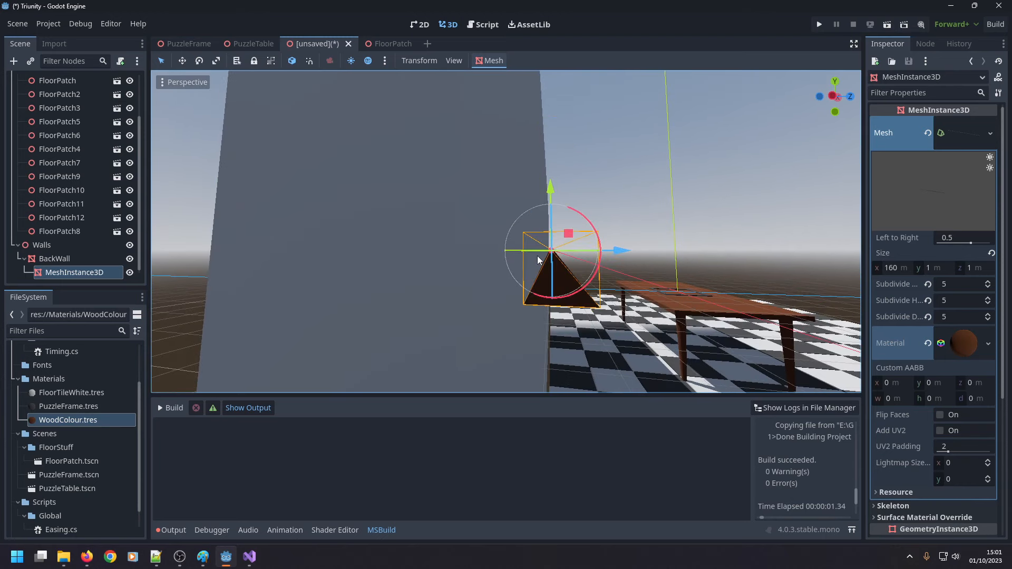
Try a Y size of 5 m for the prism mesh and restore it to 1 m.
left_click(941, 267)
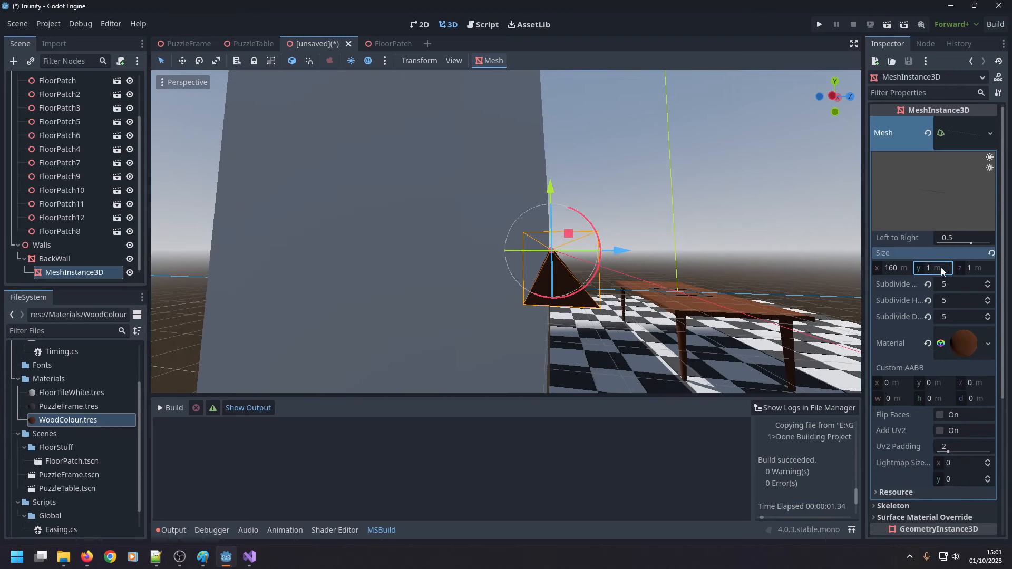
type("5")
key("Return")
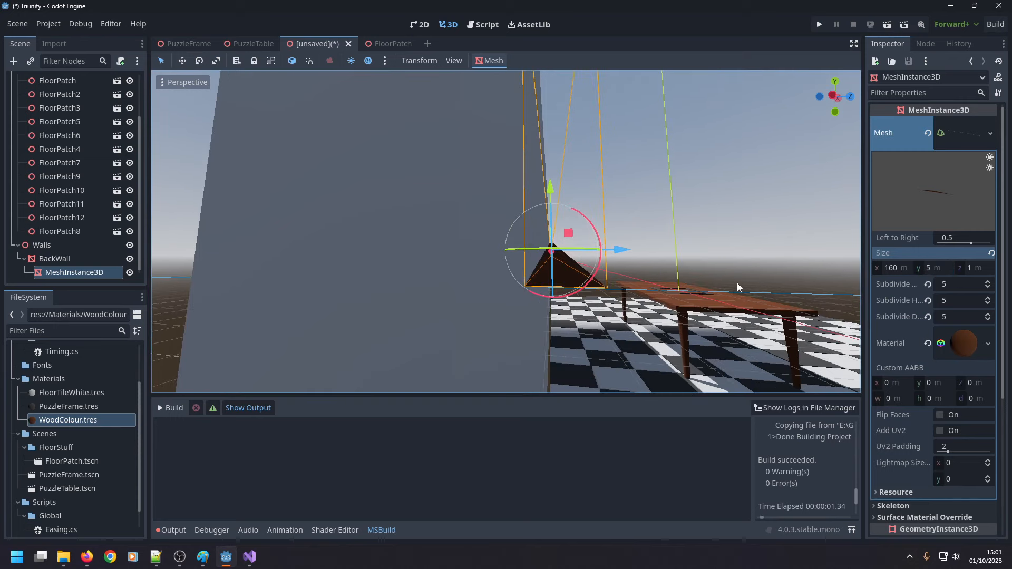
left_click(934, 267)
type("1")
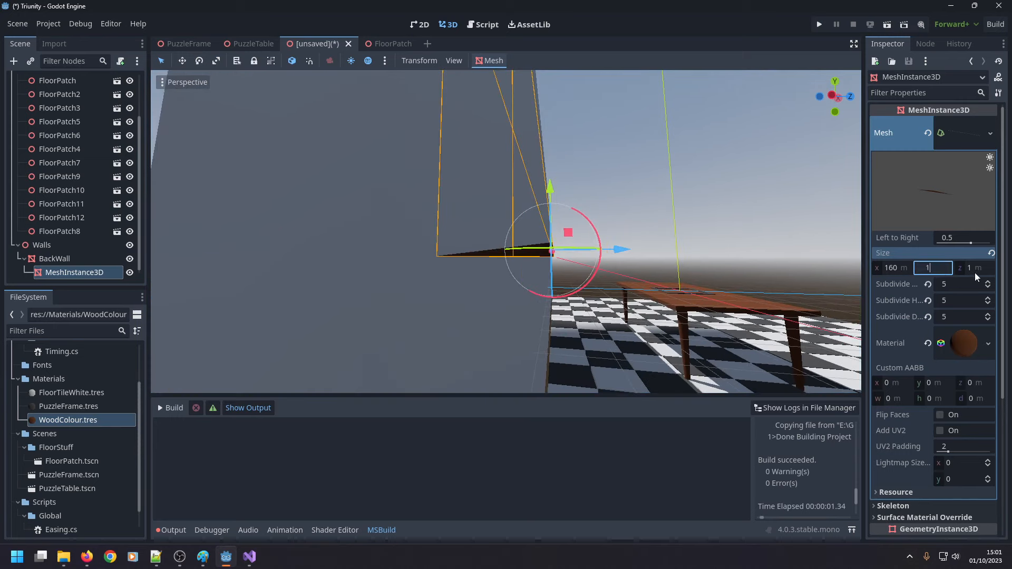
Set the Z size of the prism mesh to 5 m.
left_click(976, 274)
type("5")
key("Return")
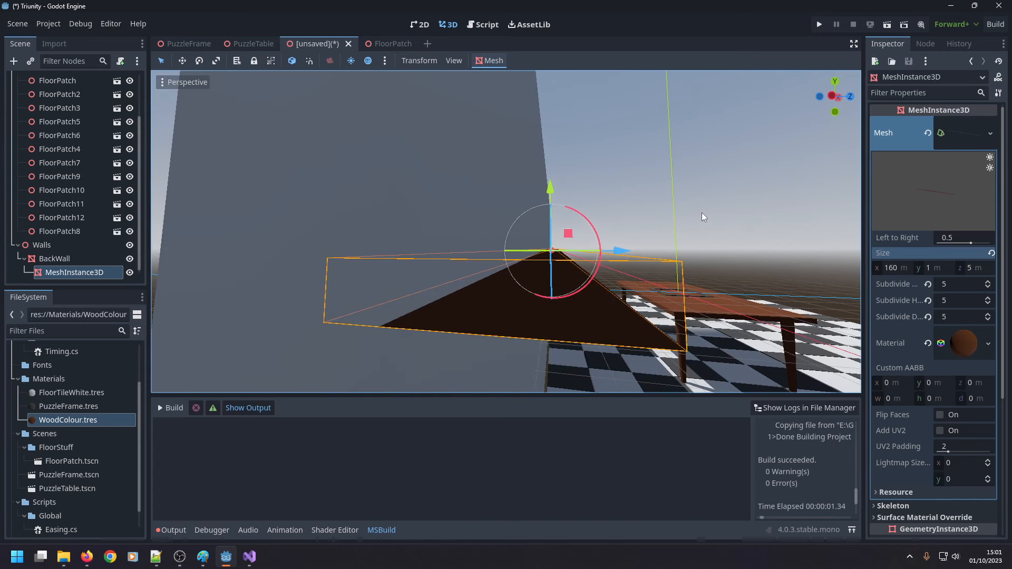
Delete the prism MeshInstance3D and add a new MeshInstance3D as a child of BackWall.
key("Delete")
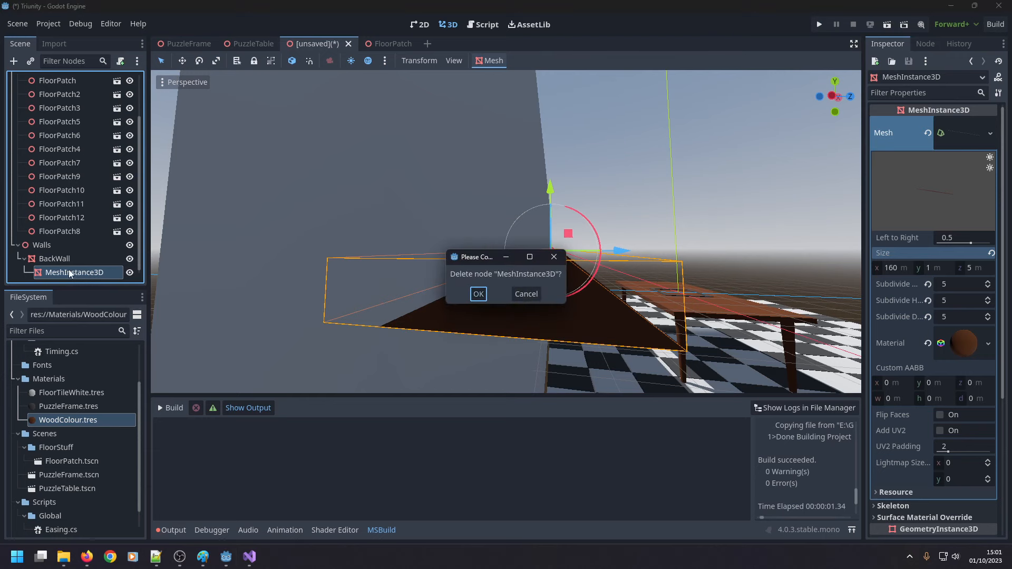
key("Return")
right_click(58, 272)
left_click(109, 224)
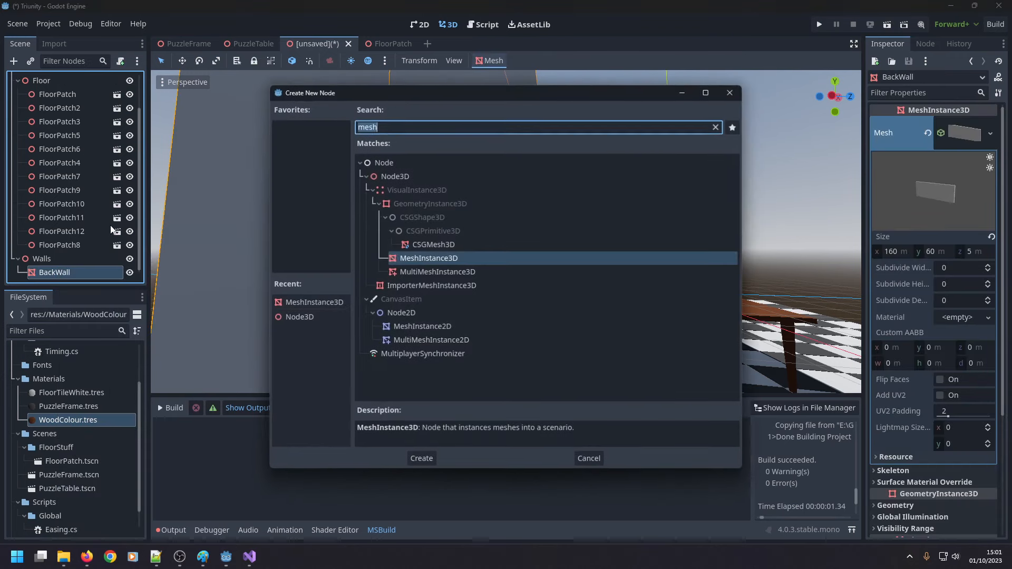
double_click(438, 258)
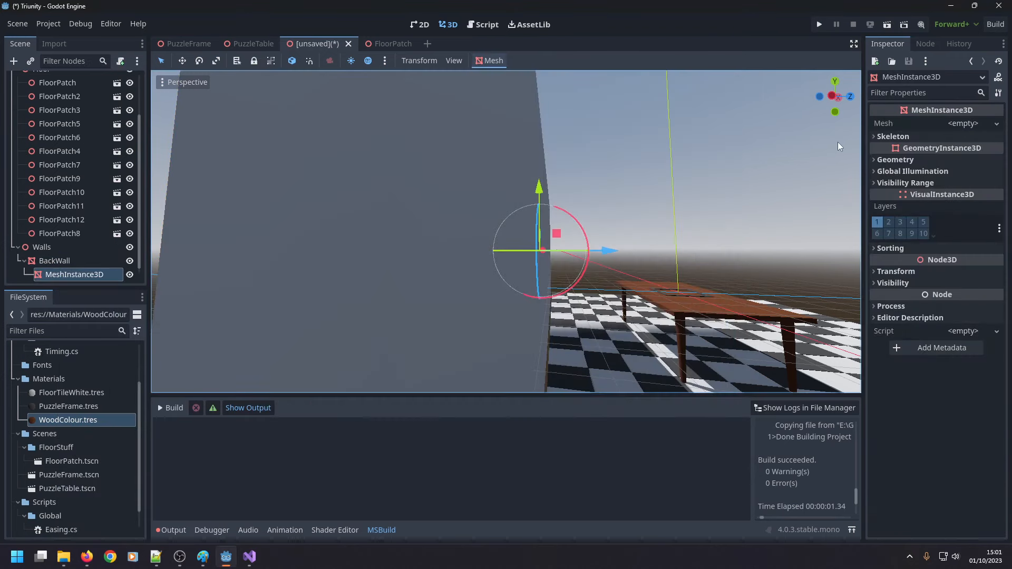
Assign a new CylinderMesh to BackWall's child node and open its mesh properties.
left_click(996, 123)
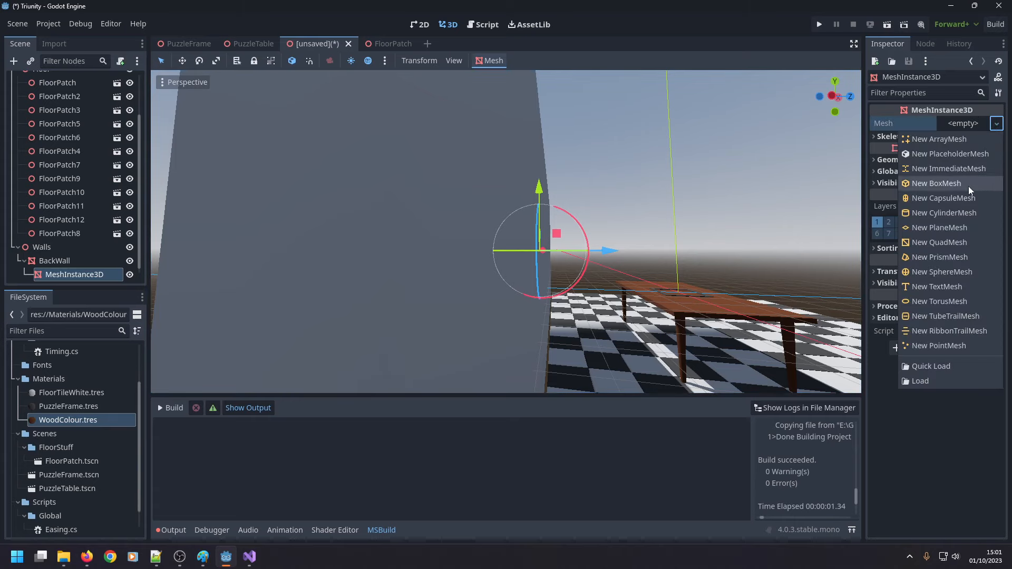
left_click(953, 213)
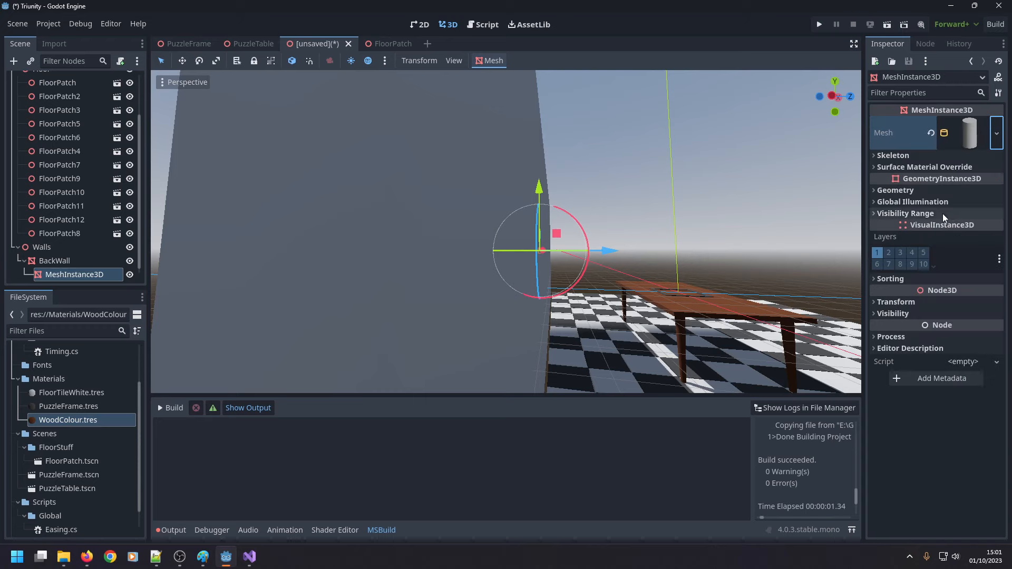
left_click(961, 129)
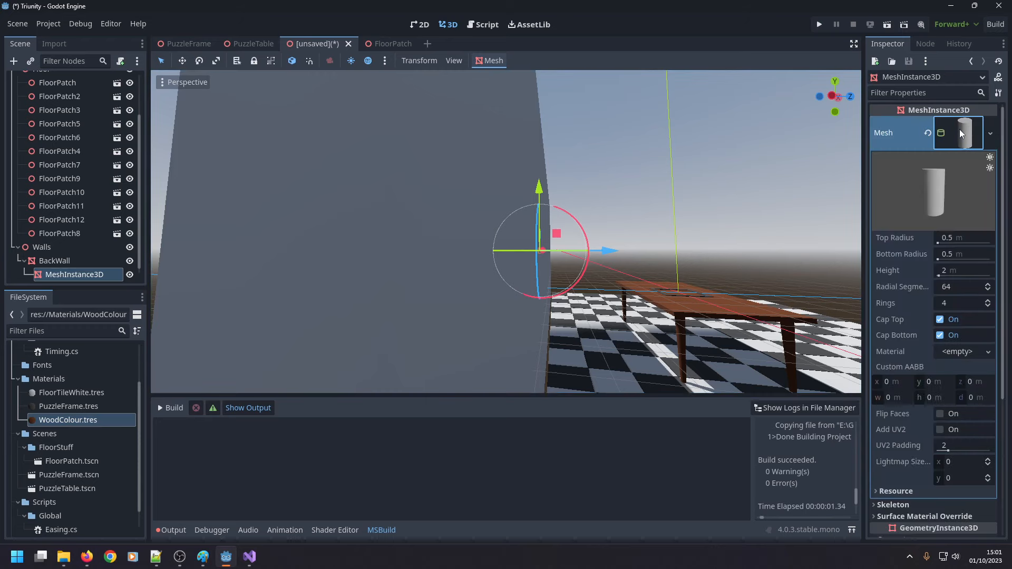
Set the cylinder mesh's height to 160 m to match the back wall's length.
middle_click_drag(759, 227, 737, 254)
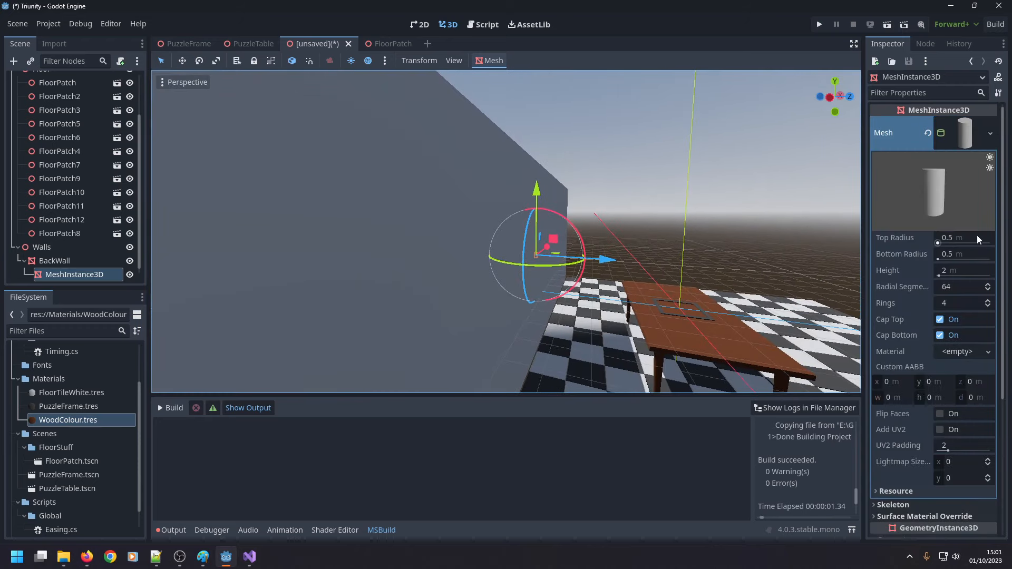
left_click(953, 270)
type("160")
key("Return")
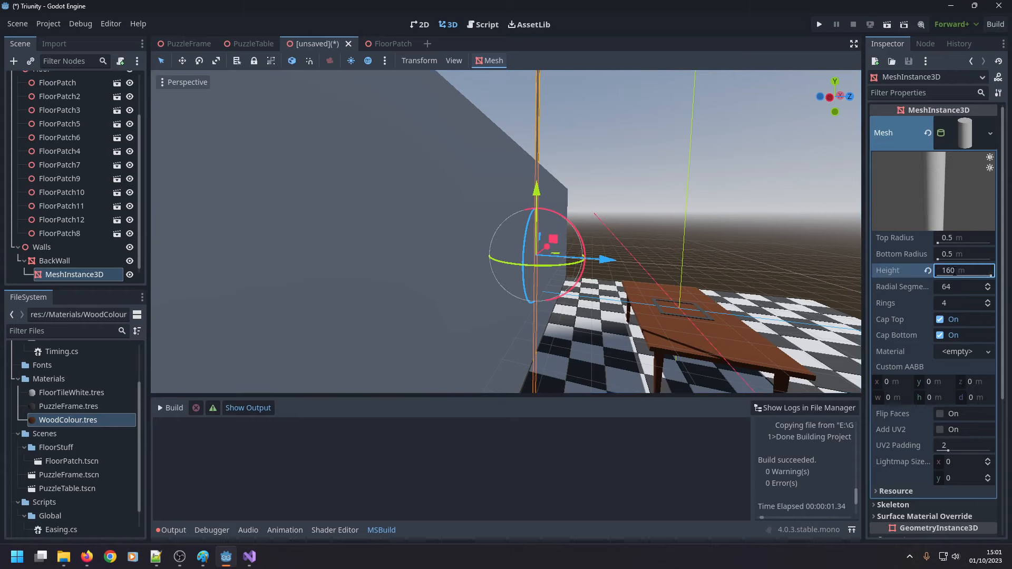
Try a Y position of 90 m for the cylinder node and restore it to 0 m.
scroll(952, 276, "down", 3)
scroll(944, 295, "down", 1)
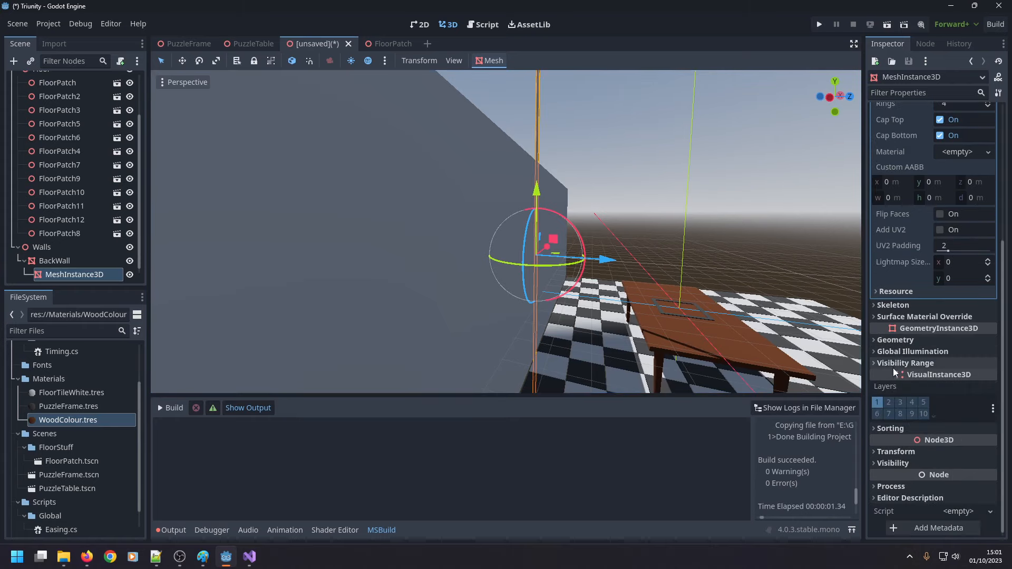
left_click(878, 341)
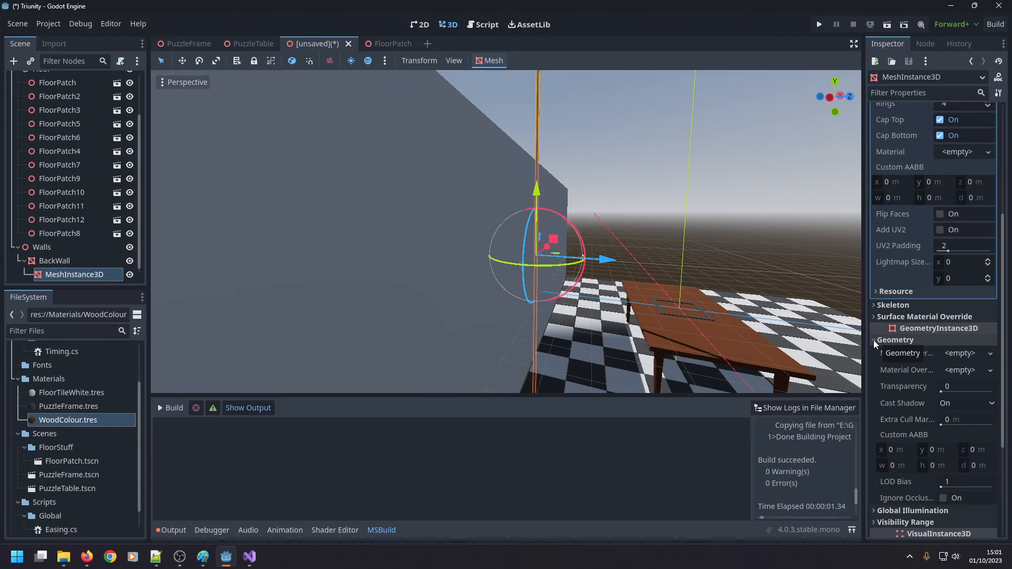
left_click(874, 340)
left_click(878, 452)
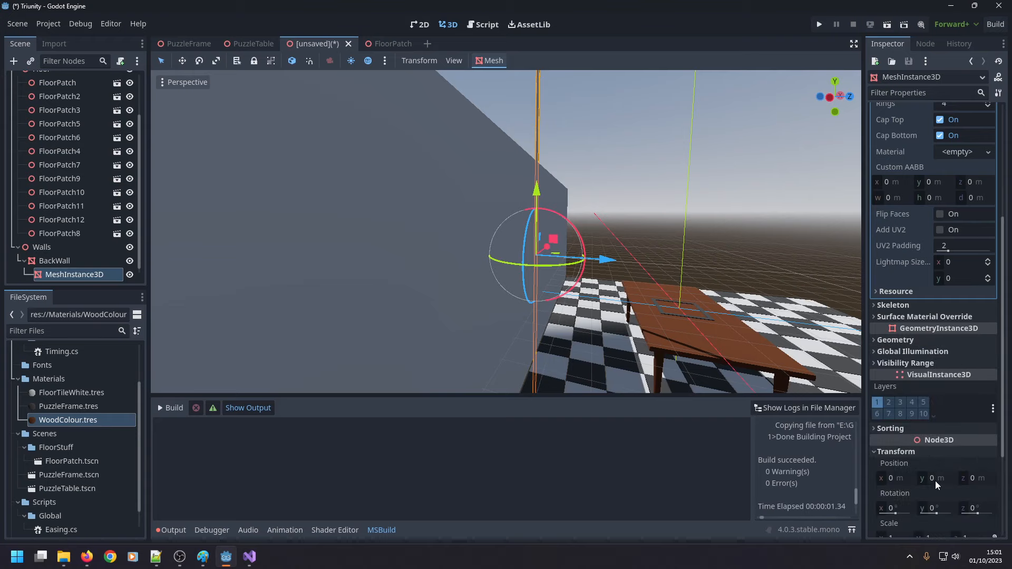
left_click(936, 478)
type("90")
key("Return")
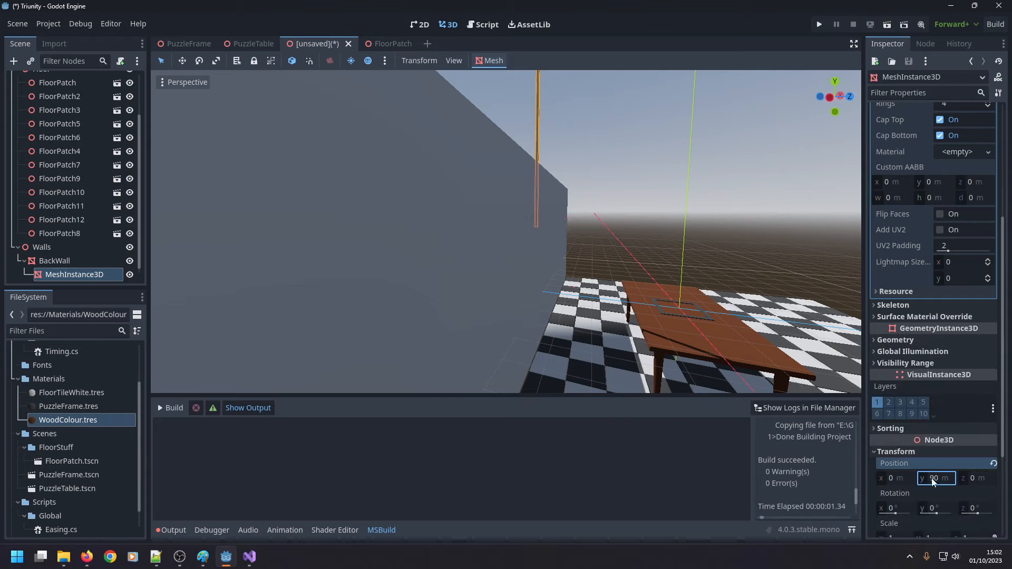
middle_click_drag(682, 266, 691, 307)
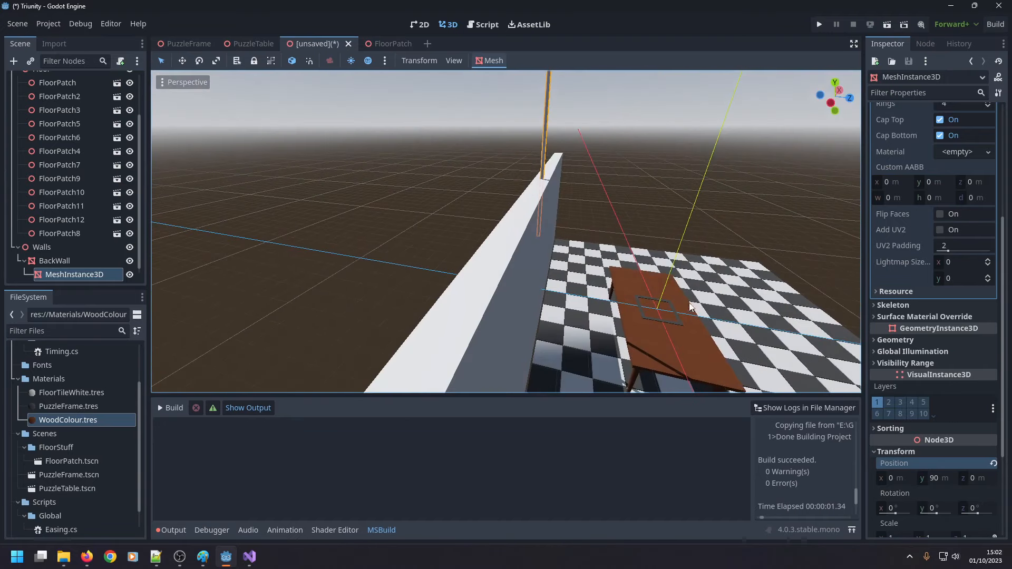
left_click(934, 479)
type("0")
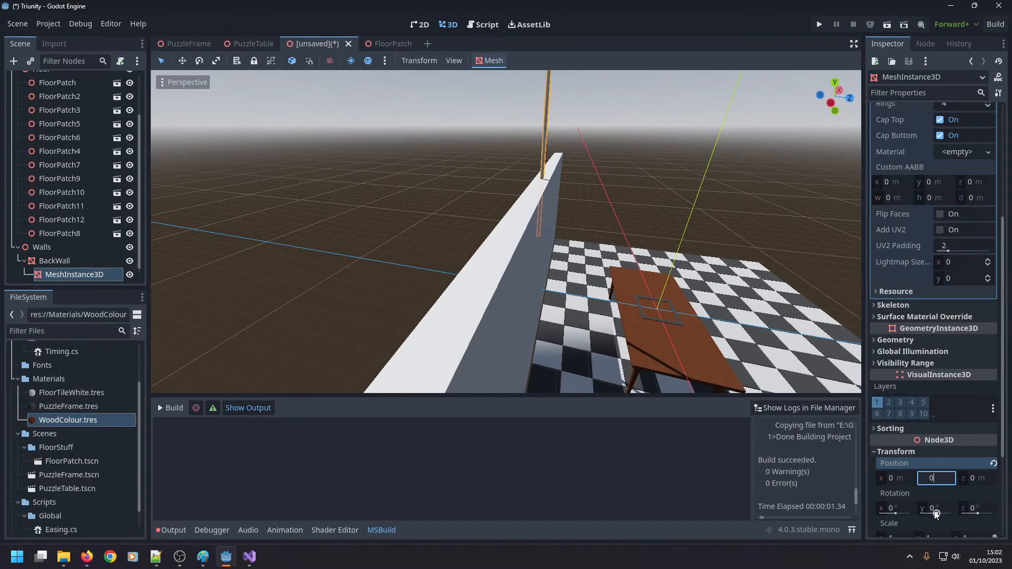
Try a Y rotation of 90° for the cylinder node and restore it to 0°.
left_click(935, 508)
type("90")
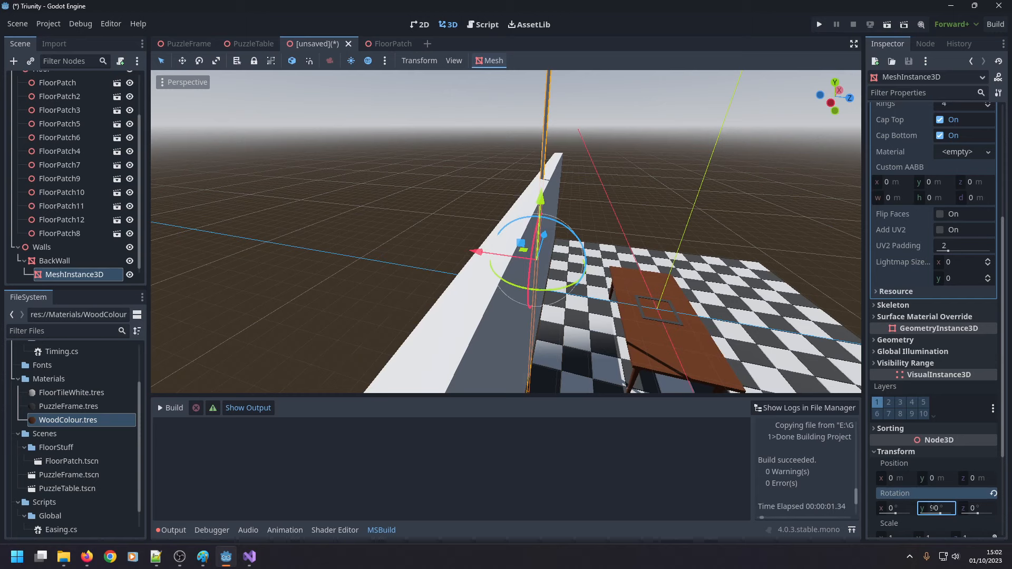
left_click(933, 508)
type("0")
Set the cylinder node's Z rotation to 90° so it lies along the wall.
key("Tab")
type("90")
key("Return")
Move the cylinder along Z to 3 m so it protrudes from BackWall's inner face.
middle_click_drag(614, 354, 627, 296)
left_click_drag(619, 255, 618, 260)
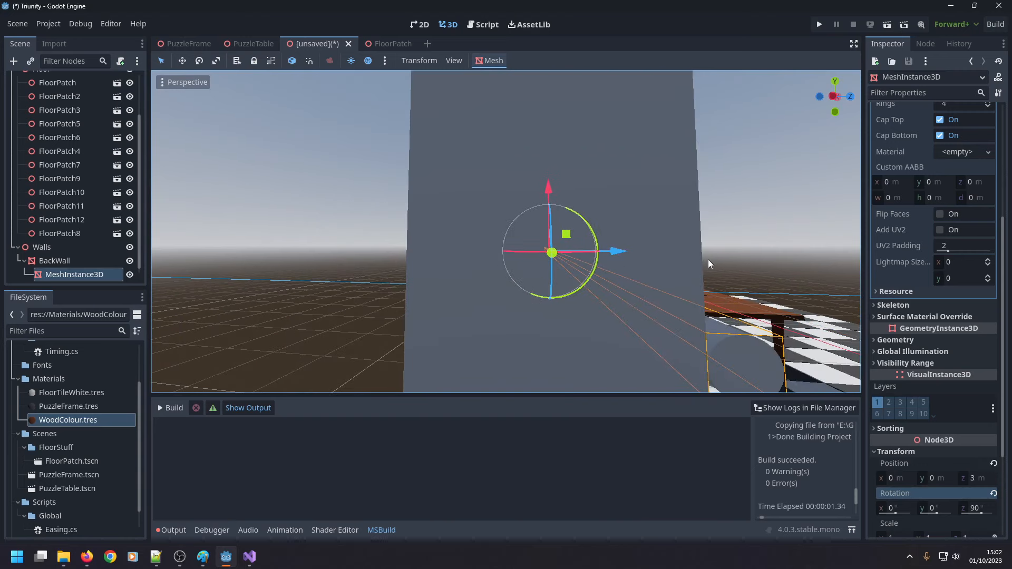
middle_click_drag(708, 260, 701, 258)
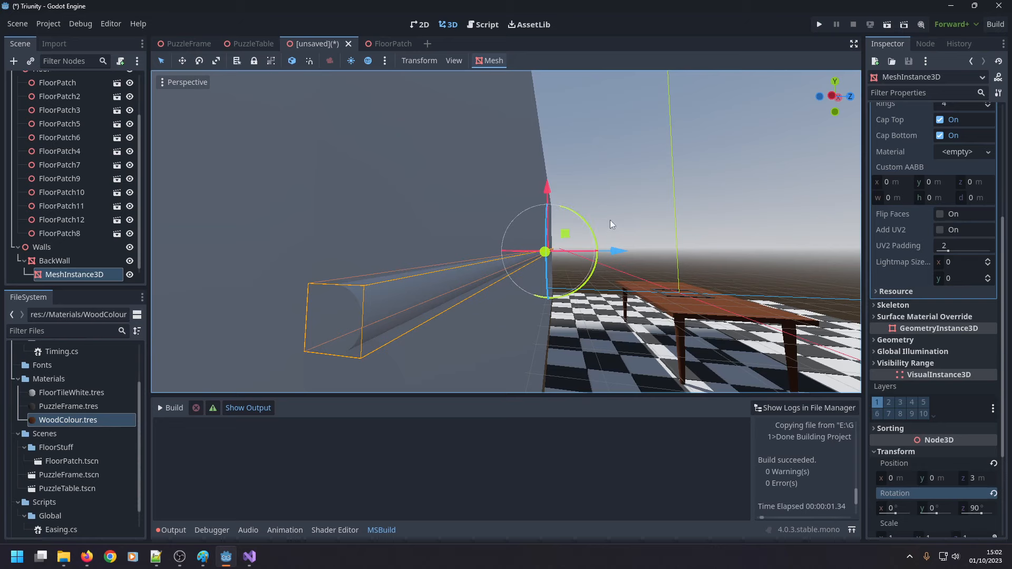
Set the cylinder mesh's top and bottom radius to 2 m.
scroll(913, 111, "up", 5)
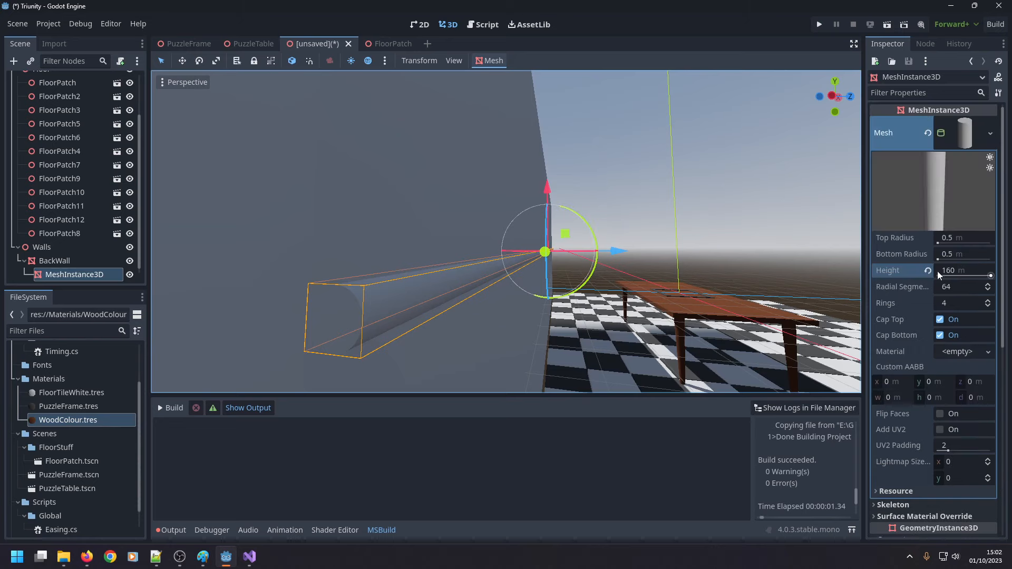
left_click(954, 240)
key("Return")
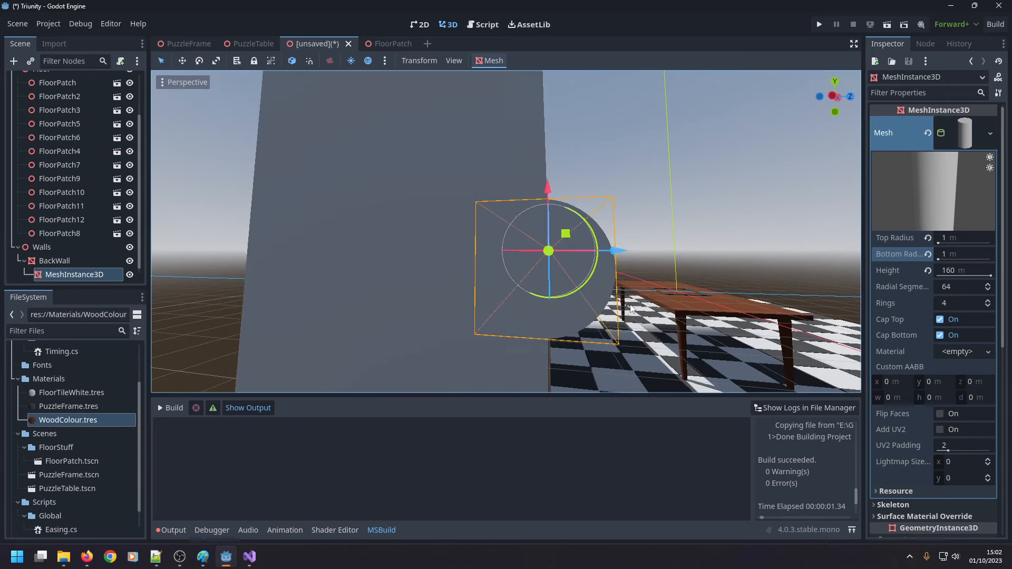
left_click(947, 242)
type("2")
left_click(945, 255)
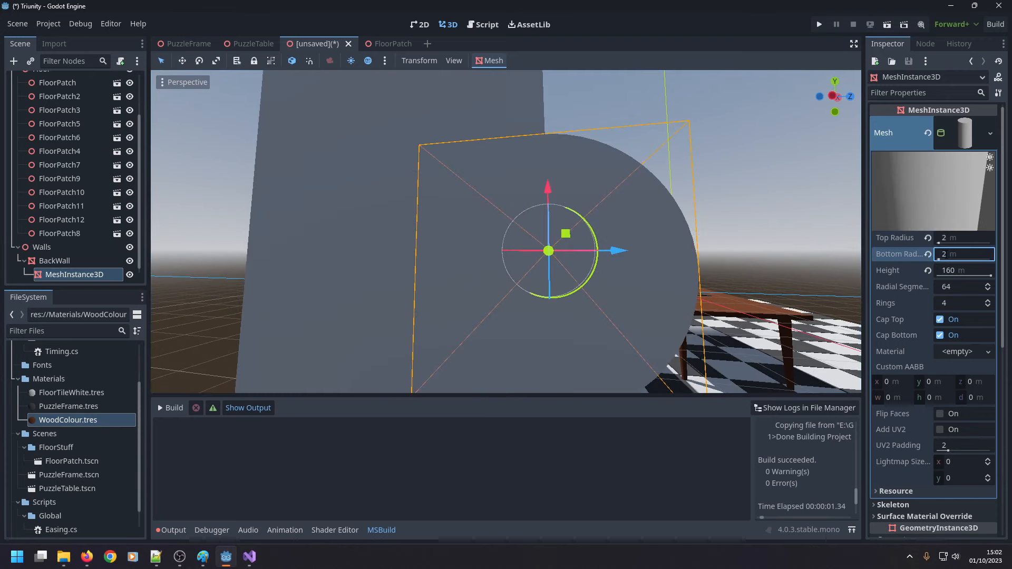
type("2")
key("Return")
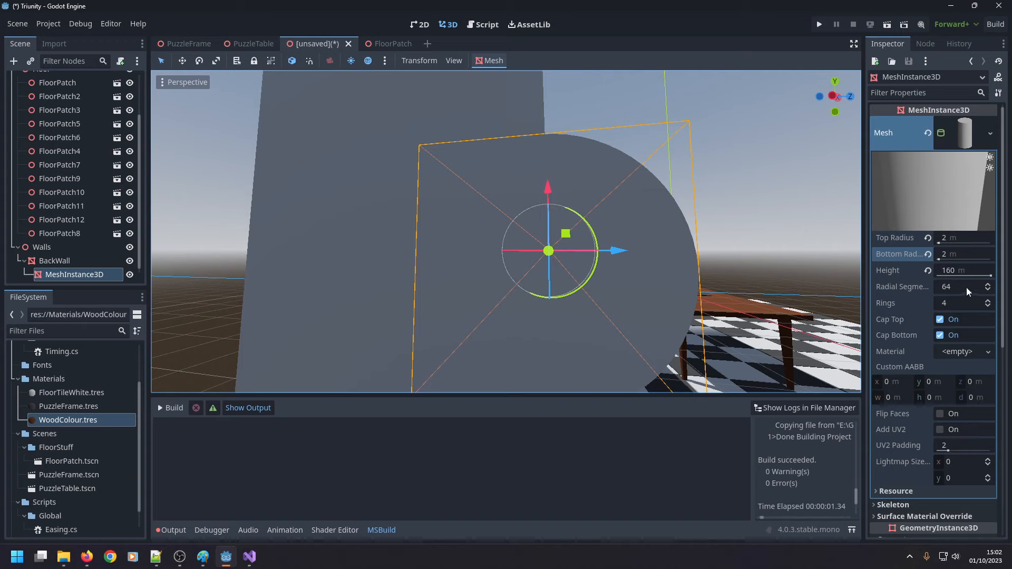
Reduce the cylinder mesh's radial segments to 4 to give the rail a square profile.
left_click(952, 288)
type("4")
key("Return")
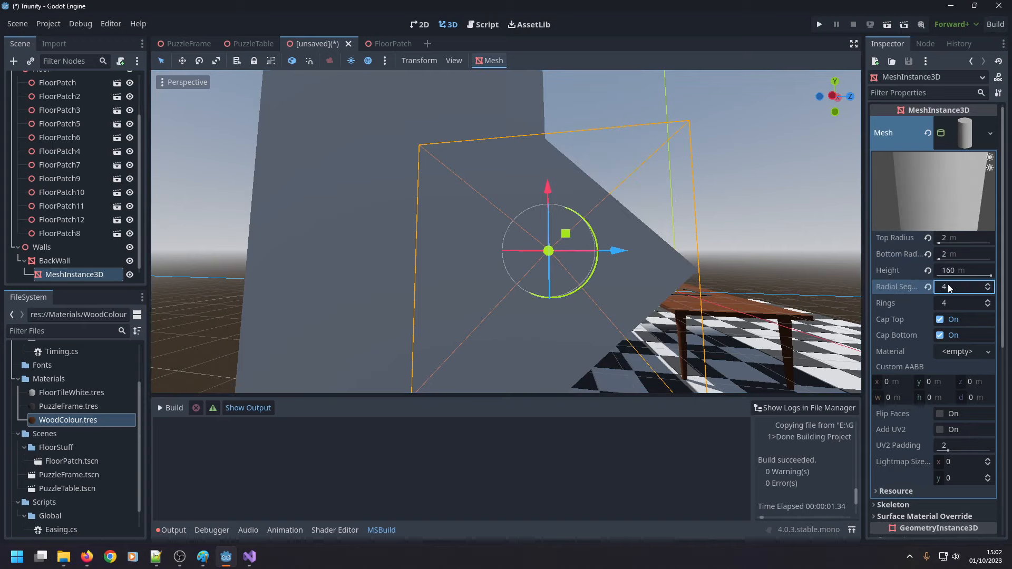
left_click(961, 286)
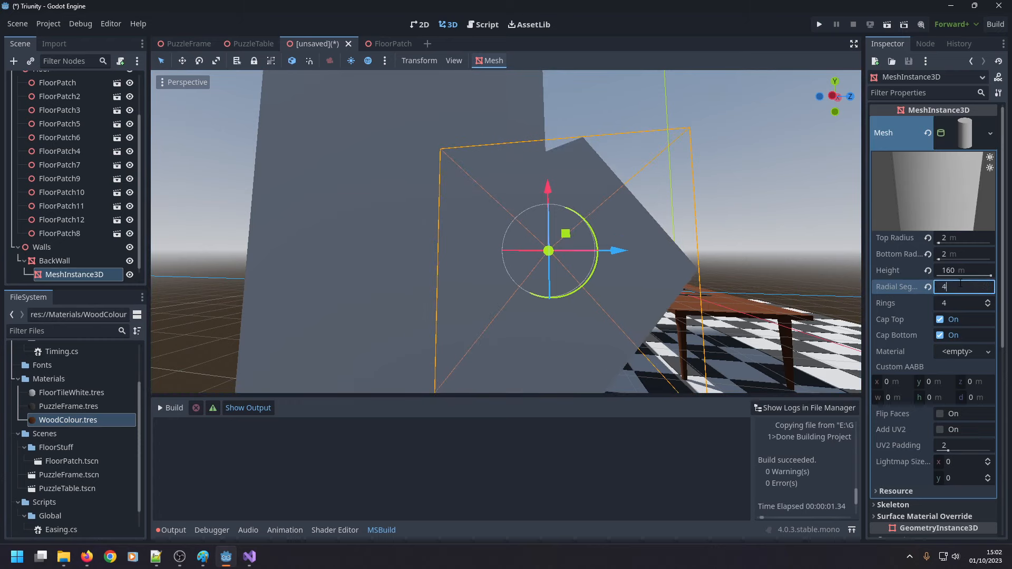
scroll(700, 316, "down", 5)
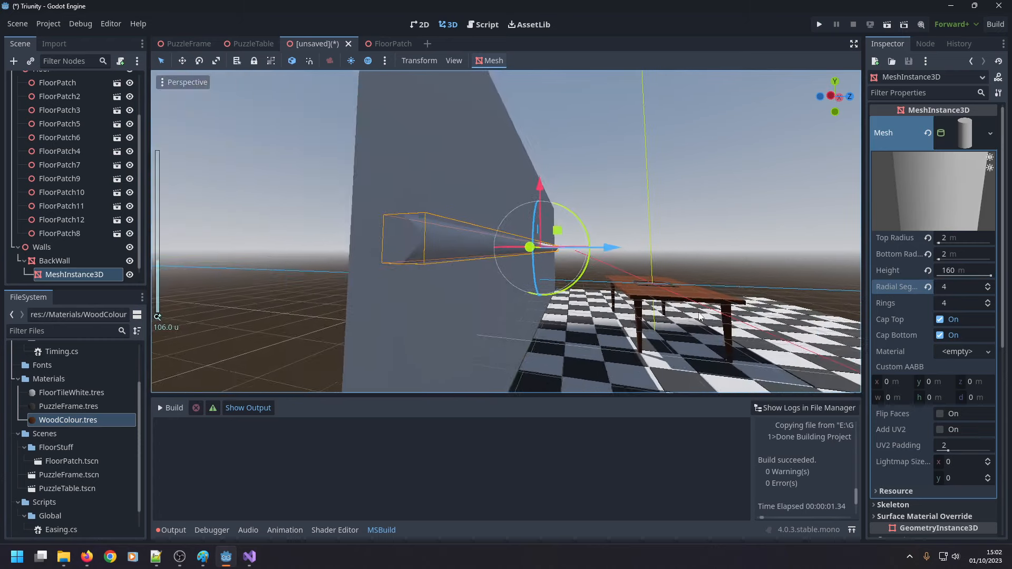
scroll(700, 316, "down", 2)
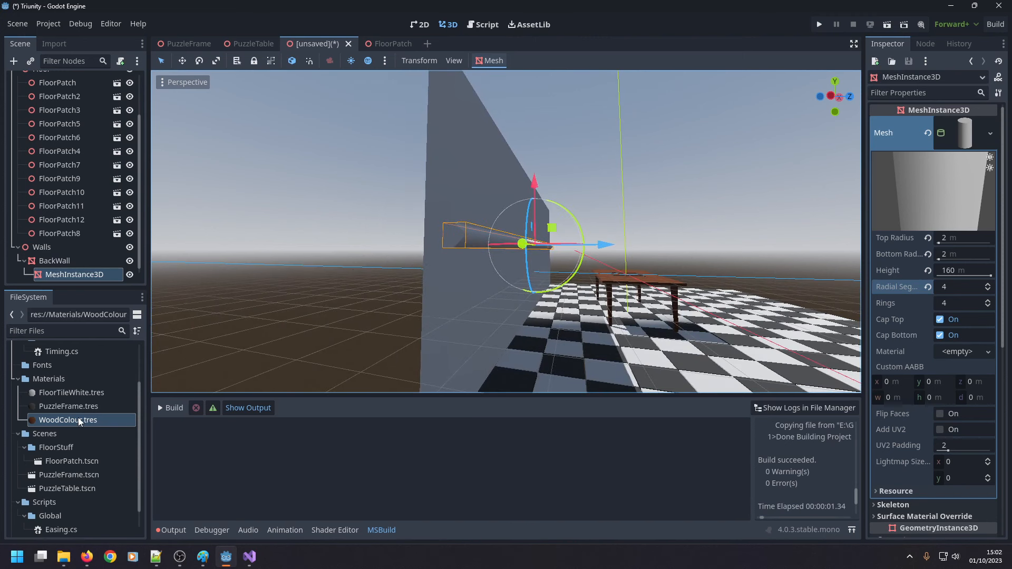
Assign the WoodColour.tres material to the cylinder mesh and inspect the rail's end against the wall.
left_click_drag(82, 418, 960, 355)
middle_click_drag(620, 252, 632, 247)
scroll(631, 247, "up", 6)
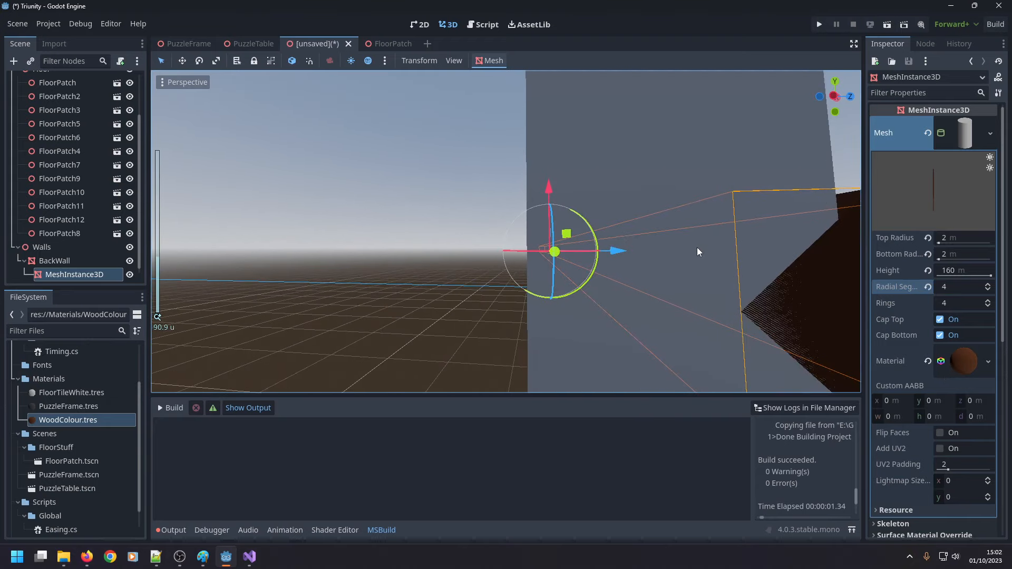
mouse_move(697, 248)
middle_mouse_down()
mouse_move(656, 265)
mouse_move(685, 248)
middle_mouse_up()
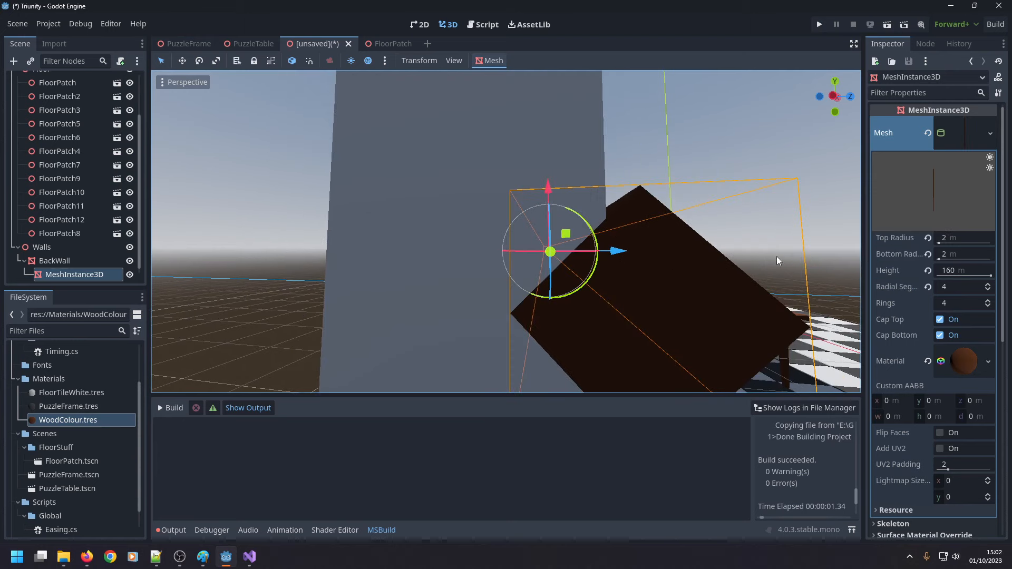
scroll(735, 252, "down", 5)
scroll(672, 254, "up", 8)
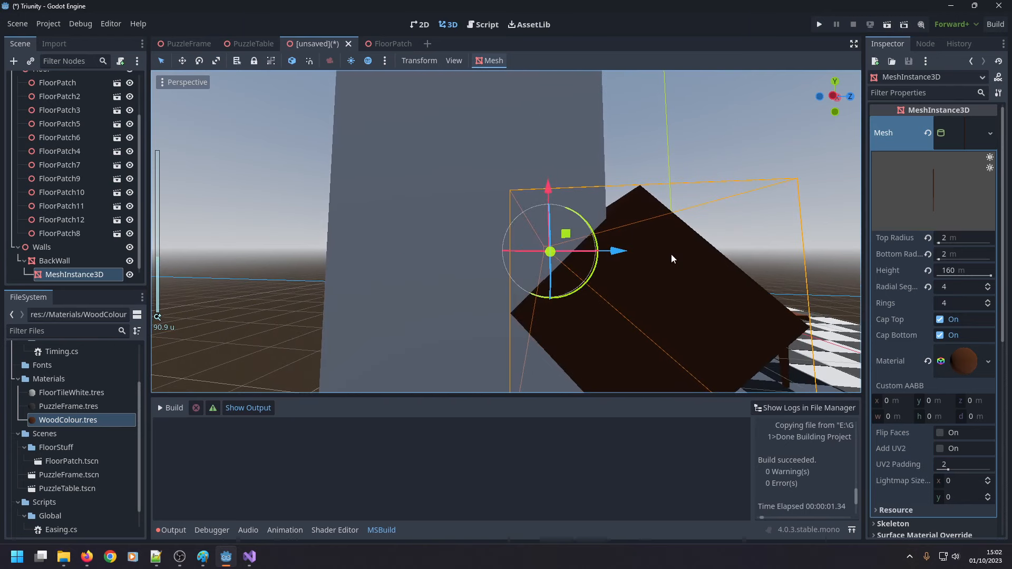
scroll(670, 251, "down", 3)
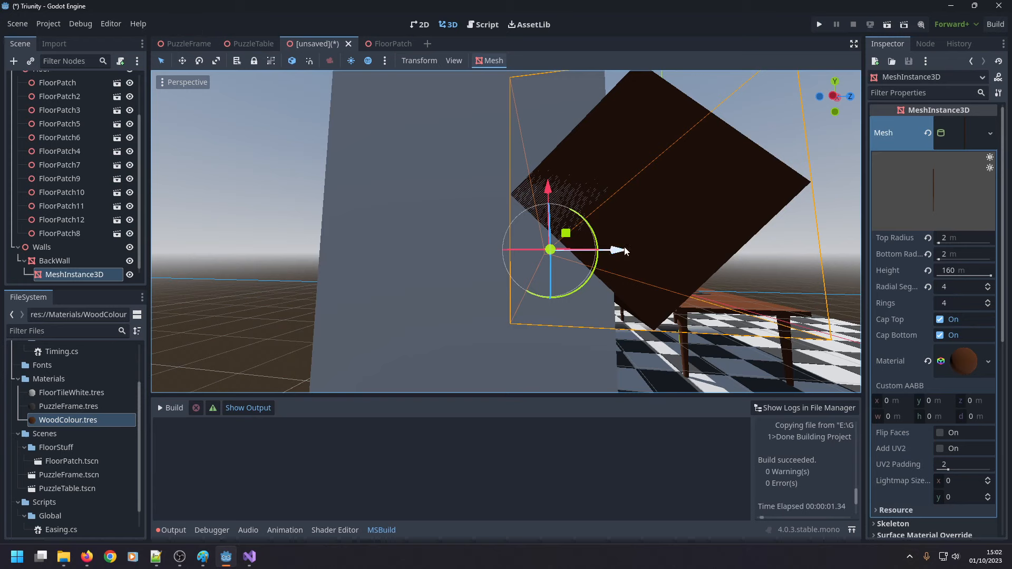
Set the rail's Z position to 2.5 m relative to BackWall so it sits on the wall's inner face.
left_click_drag(618, 251, 627, 252)
scroll(917, 321, "down", 10)
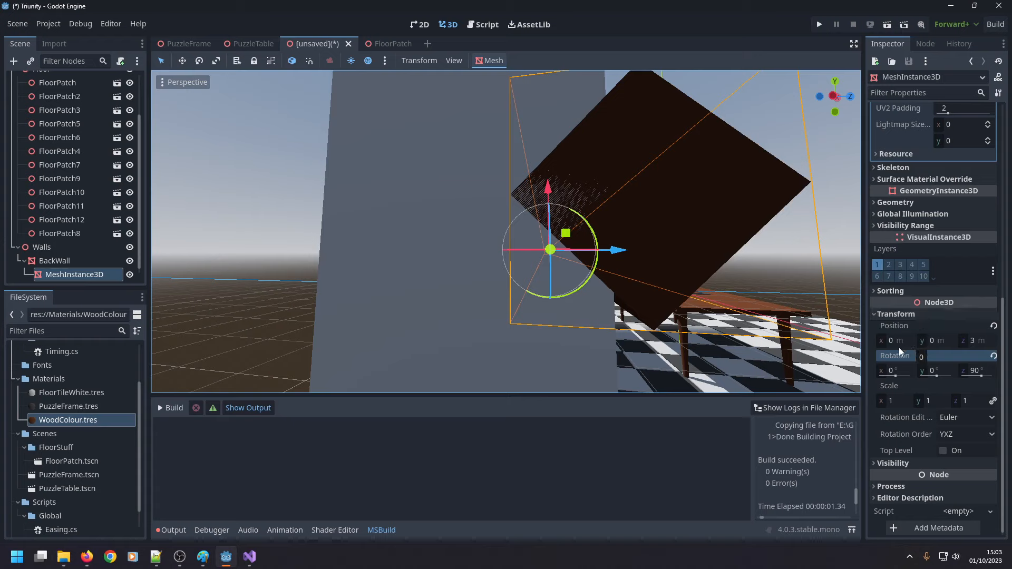
left_click(976, 341)
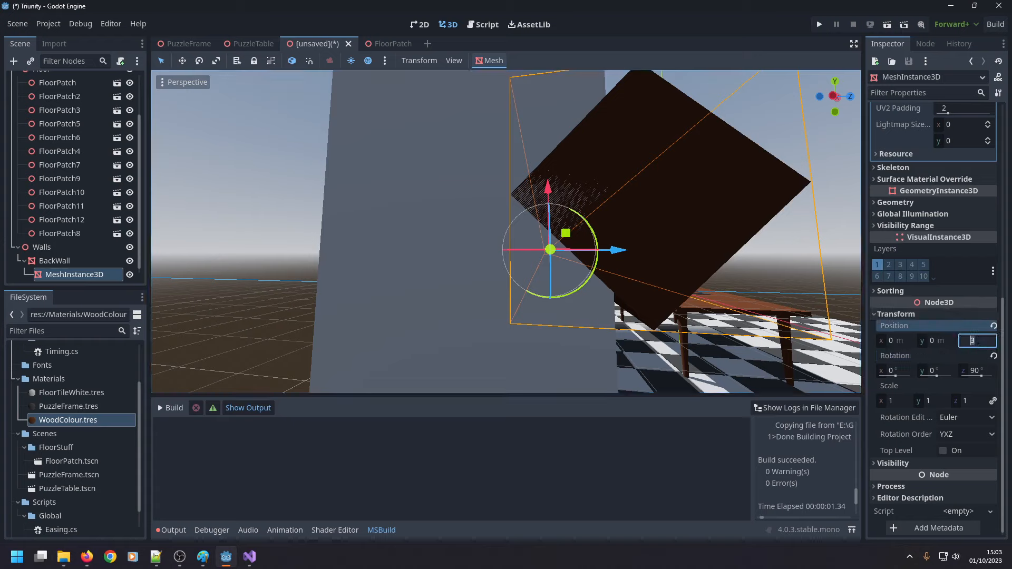
type("0")
key("Return")
left_click(973, 342)
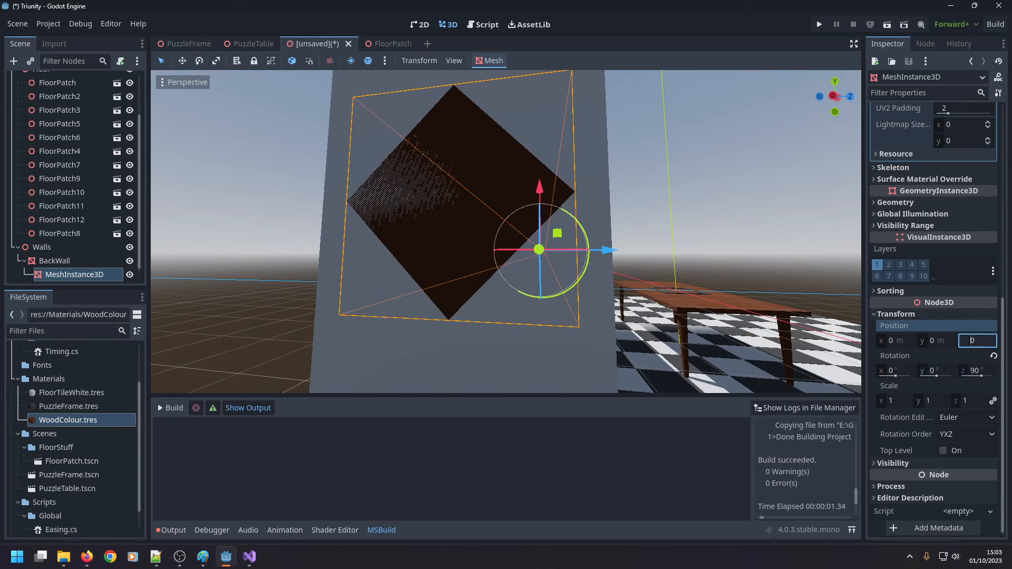
type("2")
key("Return")
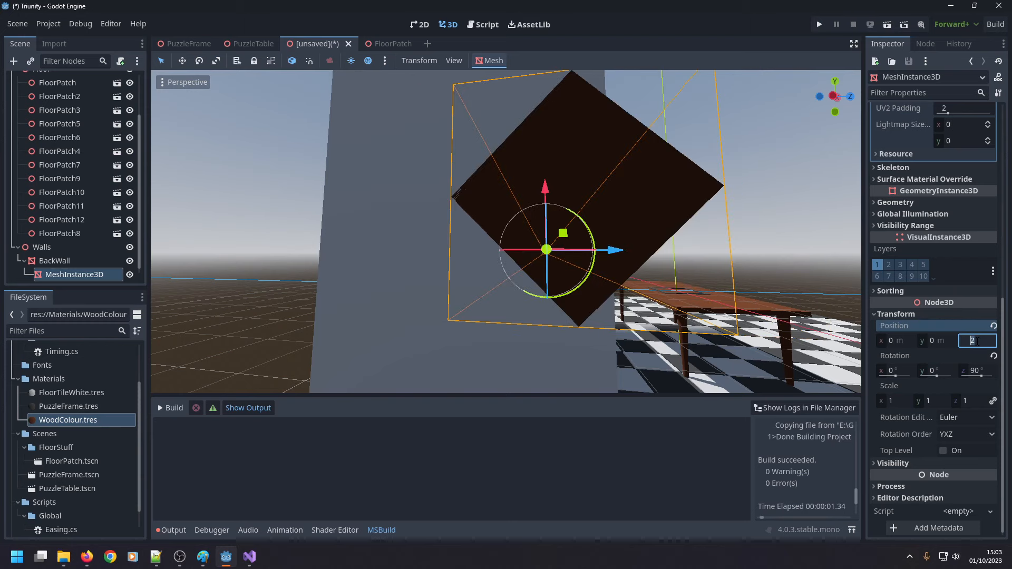
type("2.5")
key("Return")
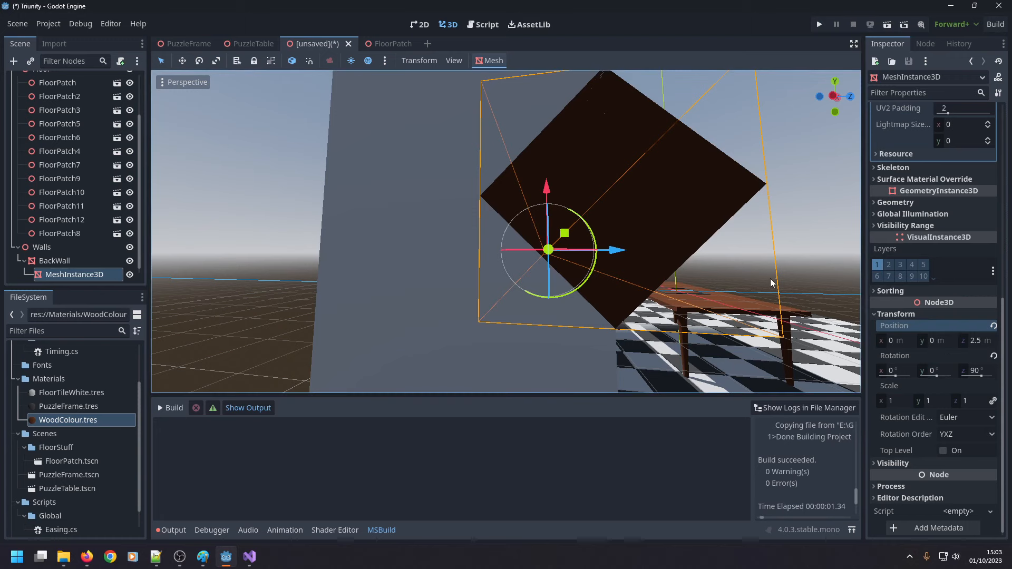
middle_click_drag(770, 279, 748, 287)
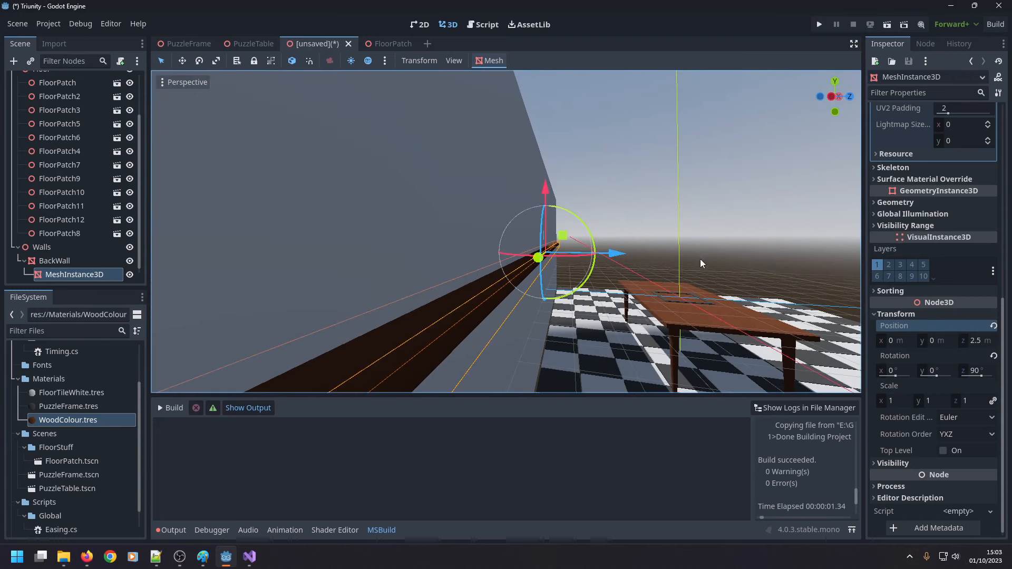
middle_click_drag(700, 259, 591, 243)
scroll(607, 245, "down", 2)
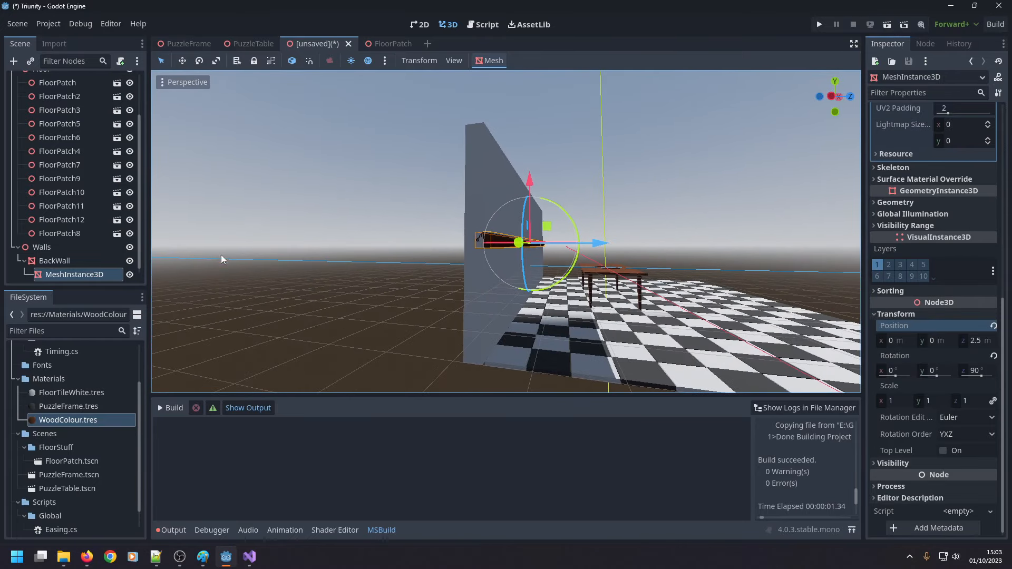
left_click(85, 260)
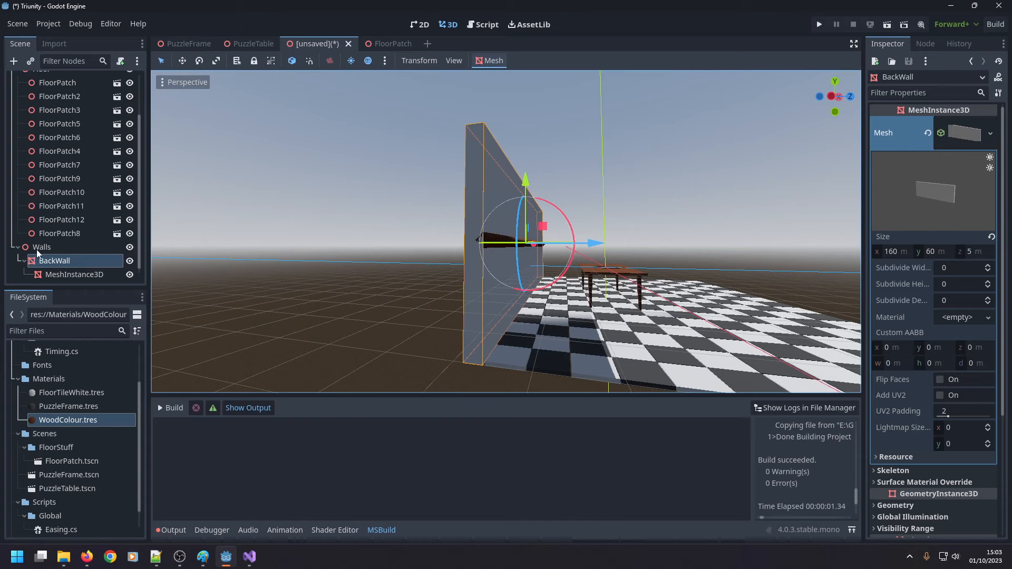
right_click(68, 260)
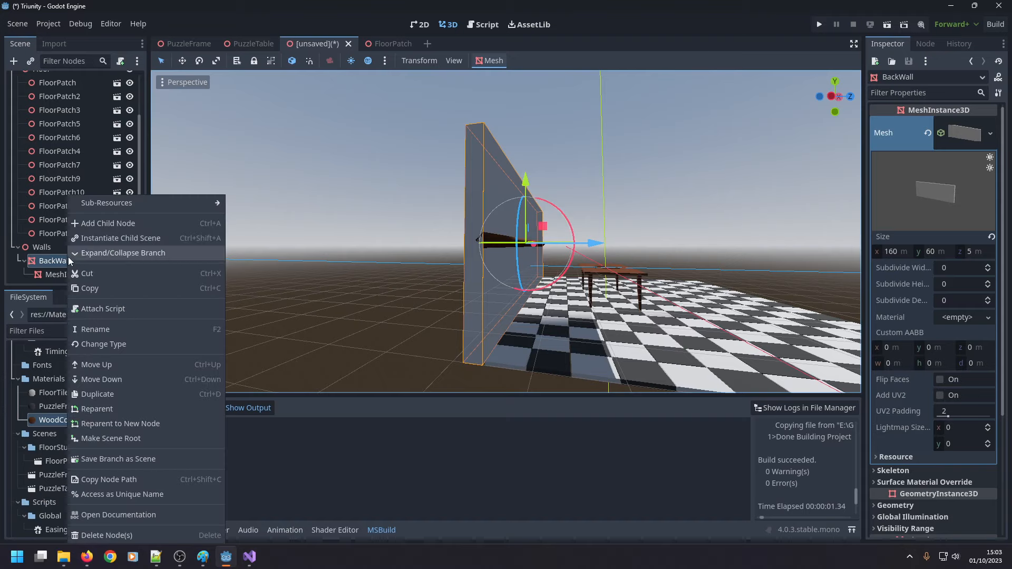
left_click(400, 290)
middle_click_drag(399, 290, 419, 258)
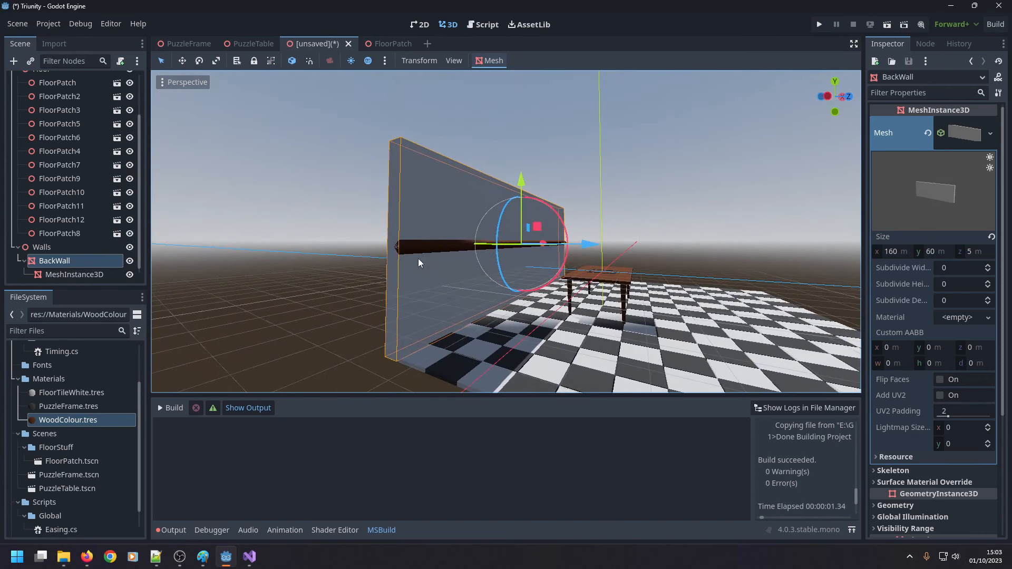
left_click(419, 261)
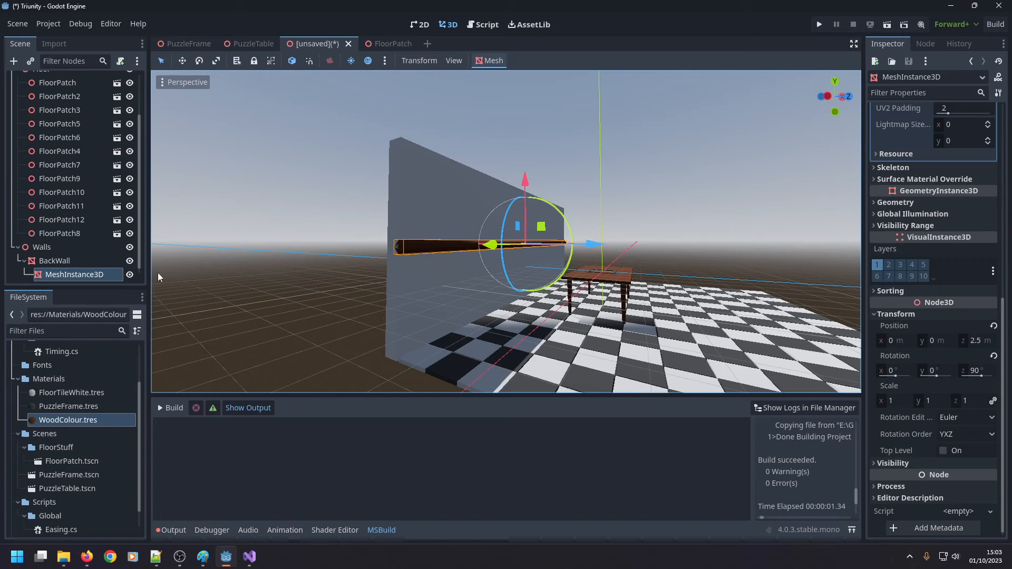
left_click(84, 260)
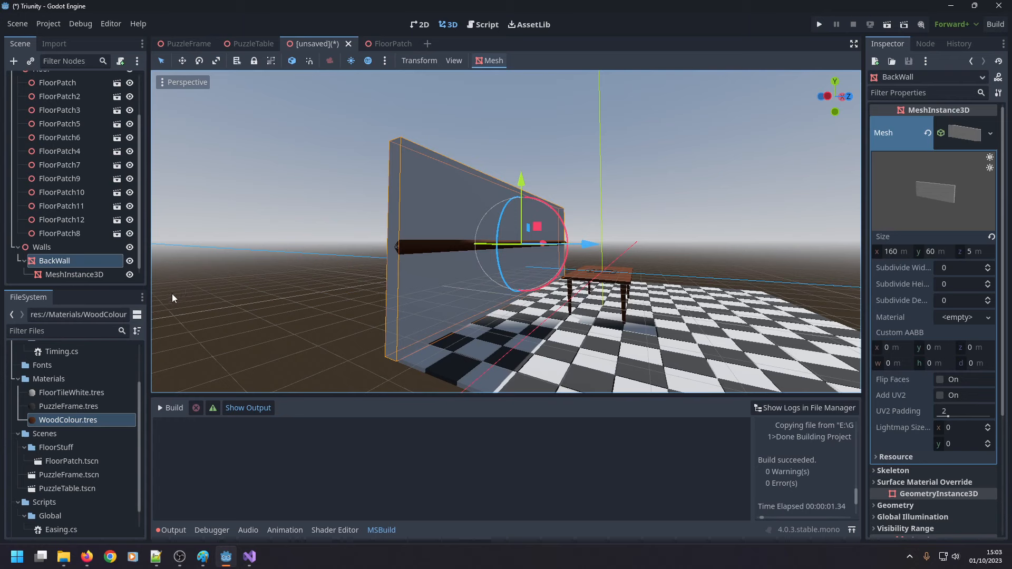
Try to duplicate the WoodColour.tres material file under its existing name.
scroll(89, 456, "down", 1)
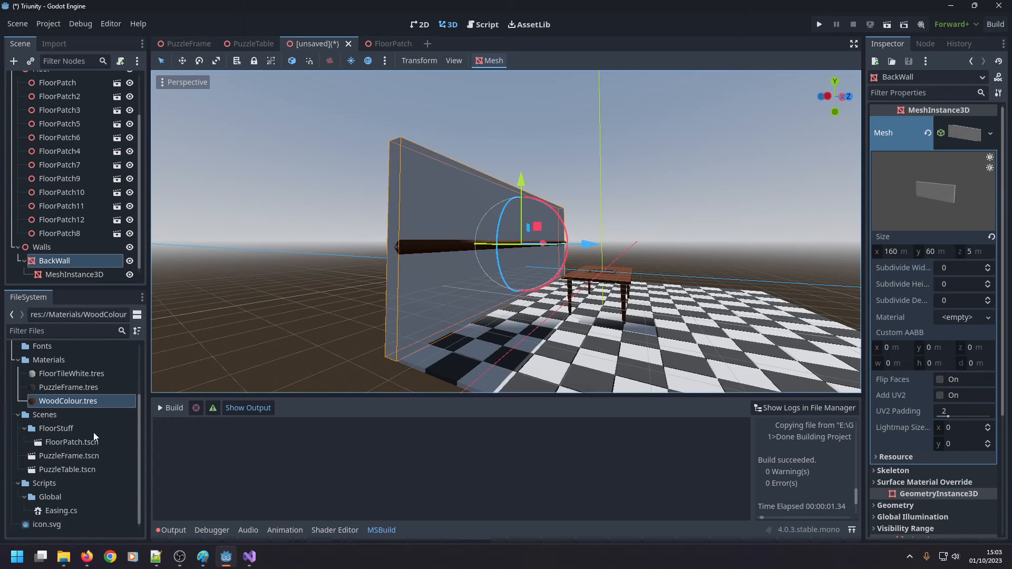
left_click(91, 402)
key("ctrl+d")
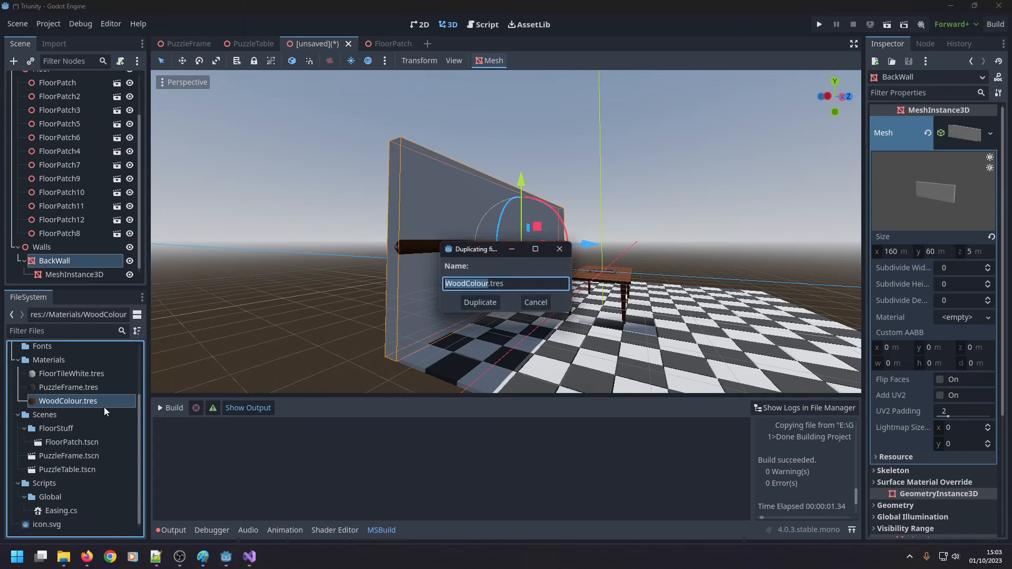
left_click(480, 303)
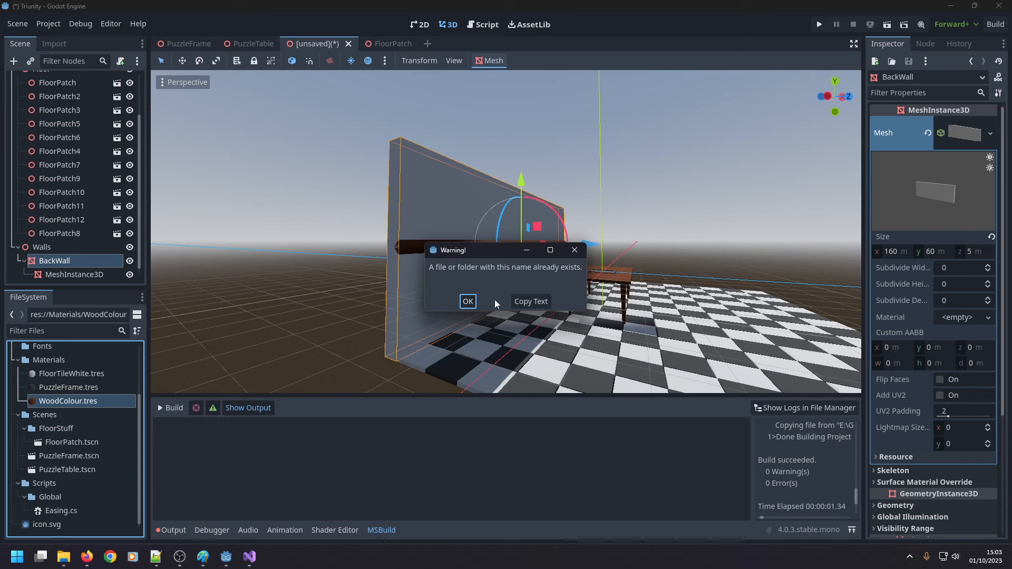
left_click(468, 301)
right_click(100, 399)
key("Escape")
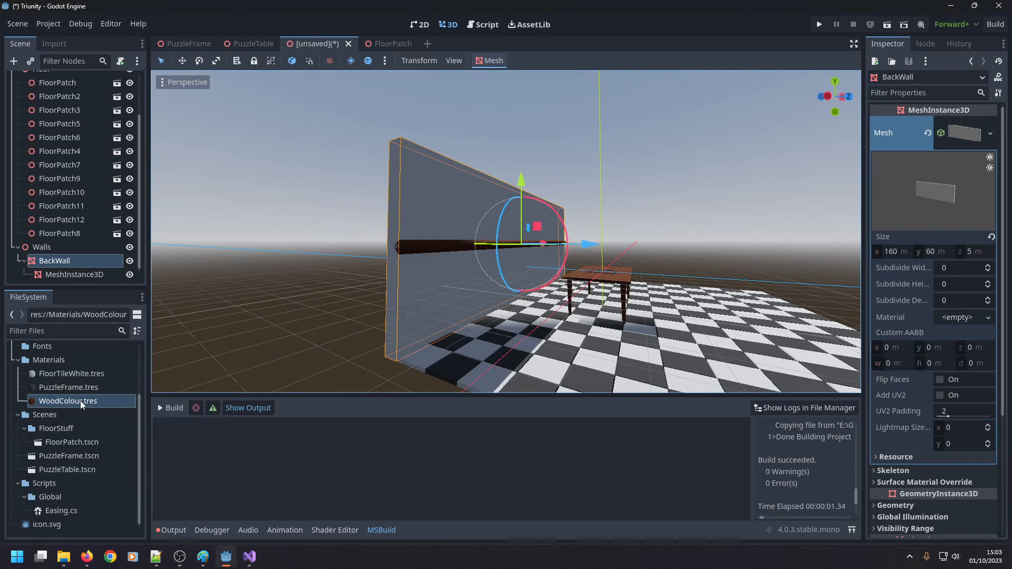
Duplicate the BackWall node and delete the copy from the scene.
key("ctrl+d")
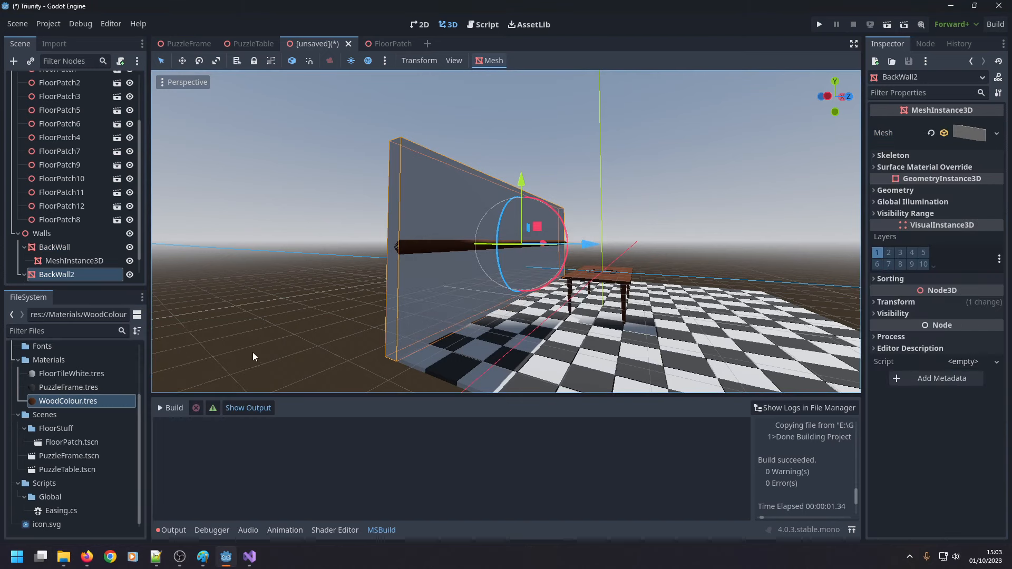
left_click(64, 400)
left_click(60, 278)
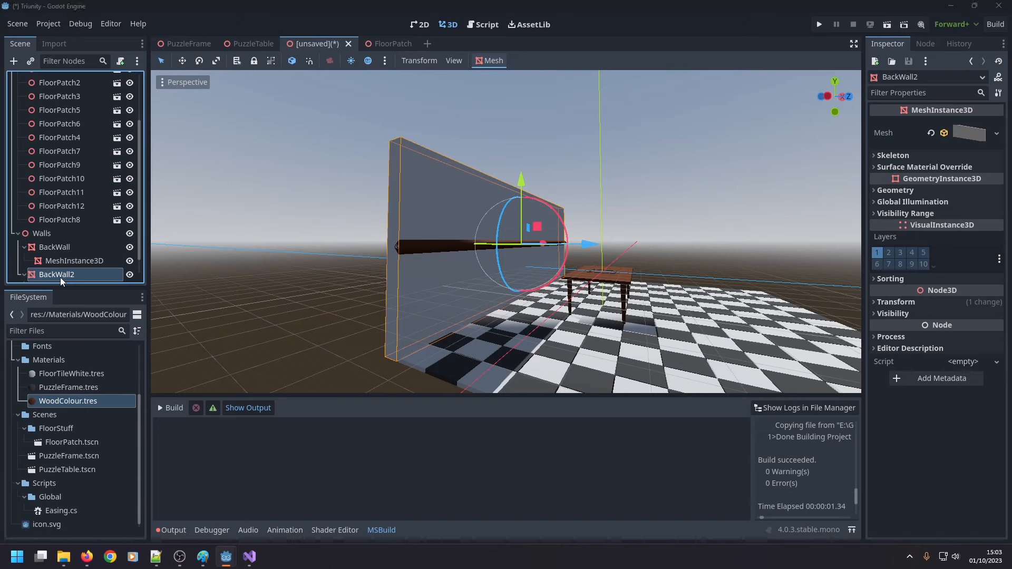
key("Delete")
key("Return")
Duplicate the WoodColour.tres material file as WallUpper.tres in the Materials folder.
left_click(77, 400)
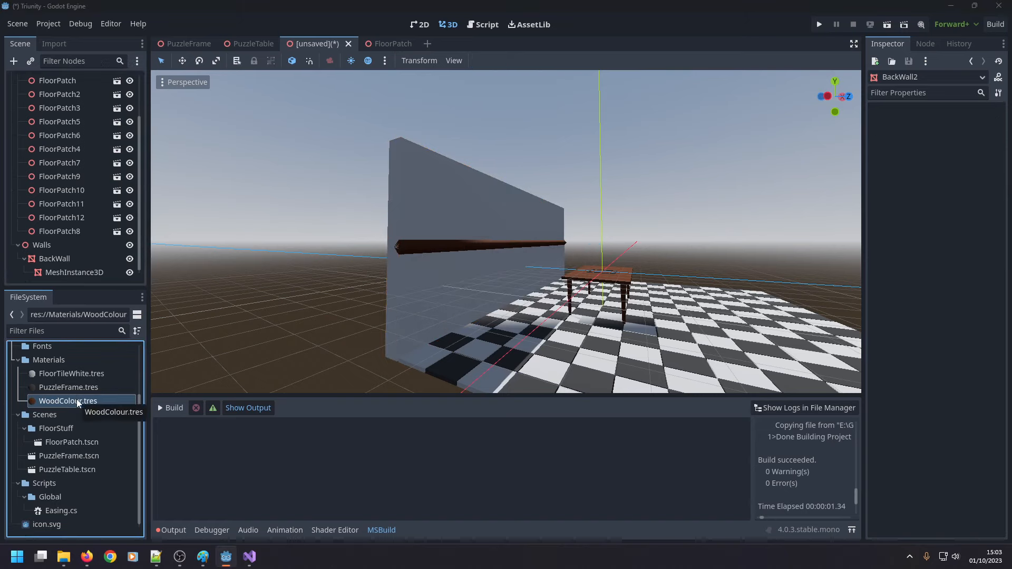
key("ctrl+d")
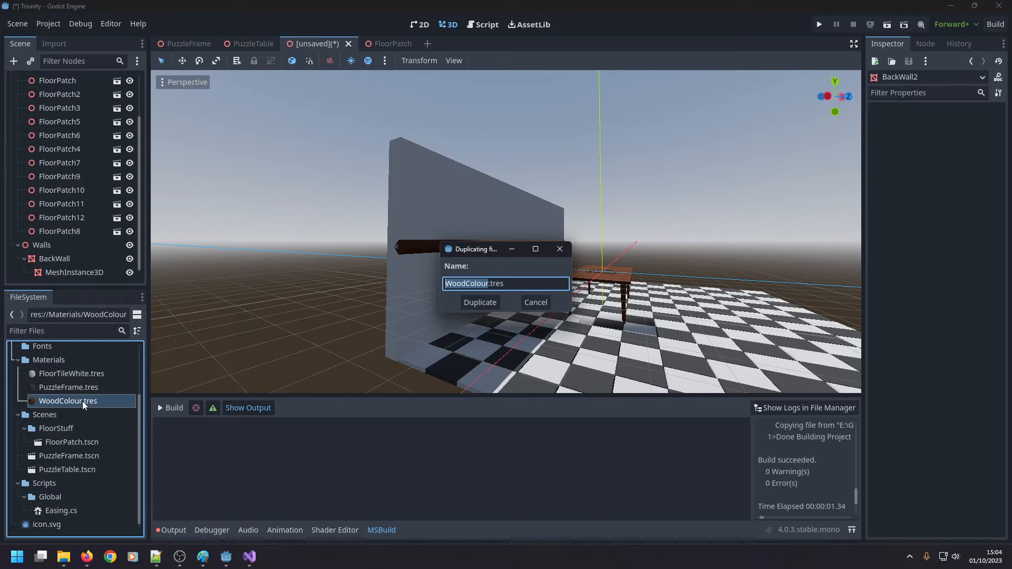
type("WallUpper")
key("Return")
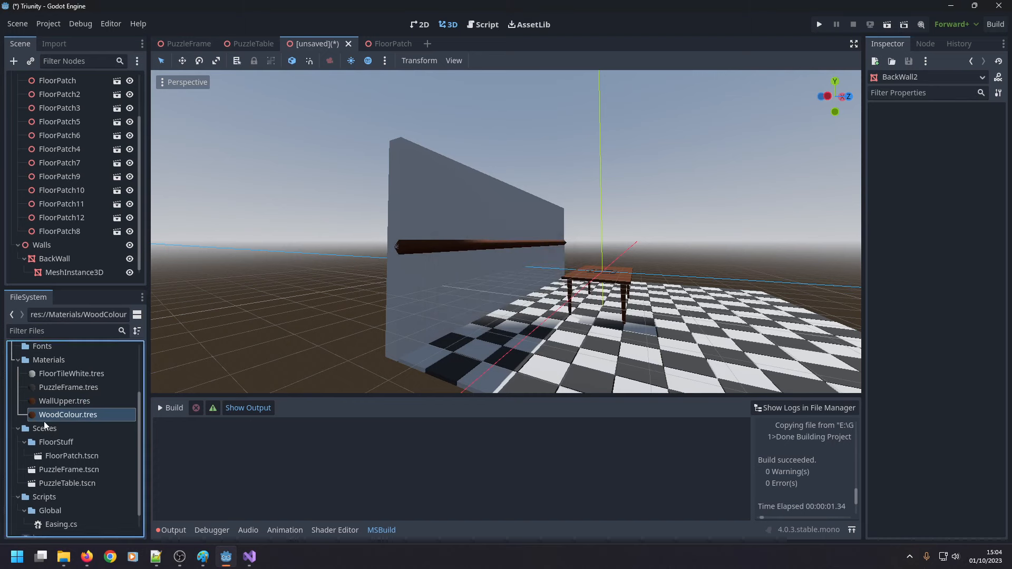
left_click(44, 418)
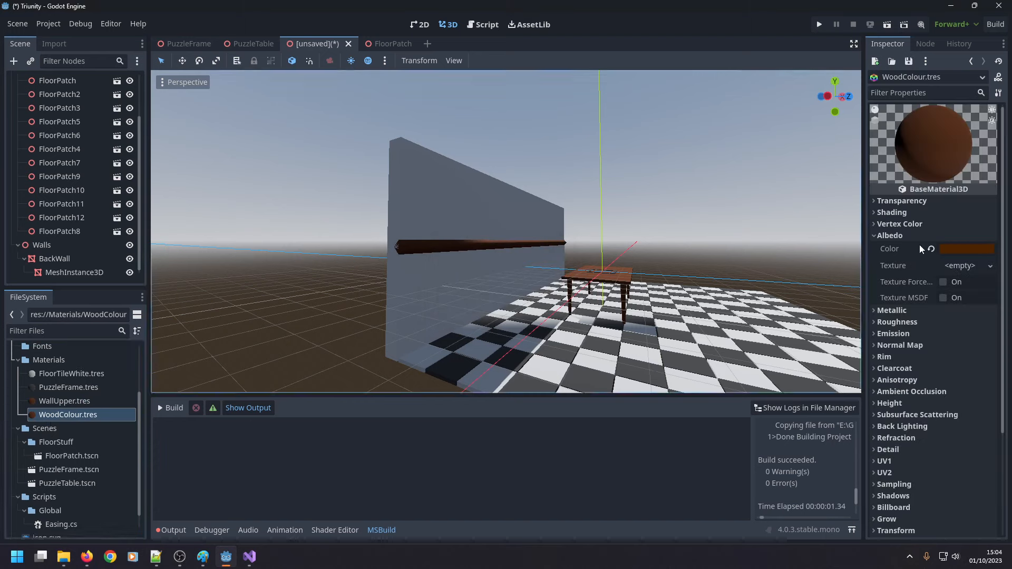
left_click(945, 249)
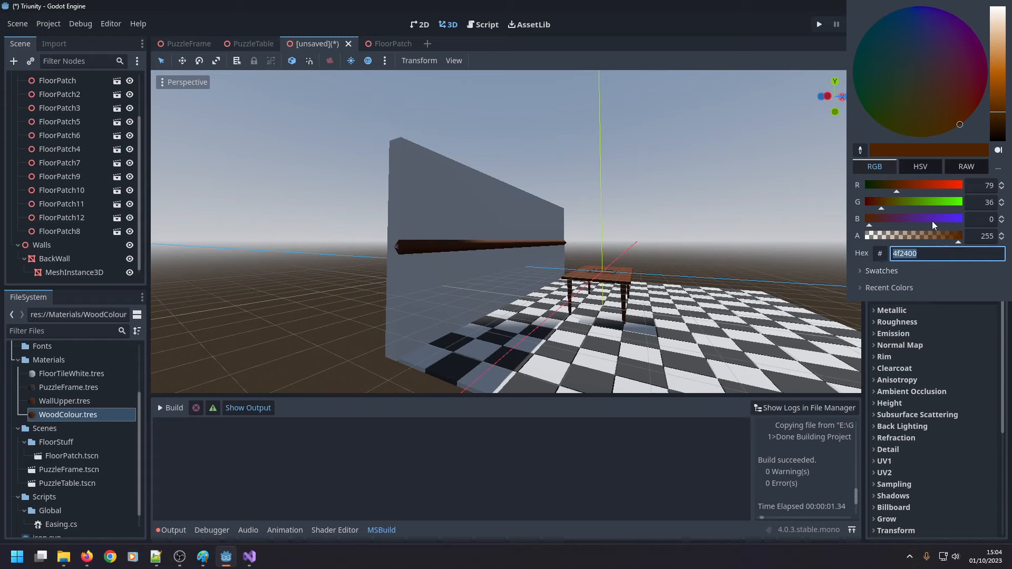
left_click(926, 166)
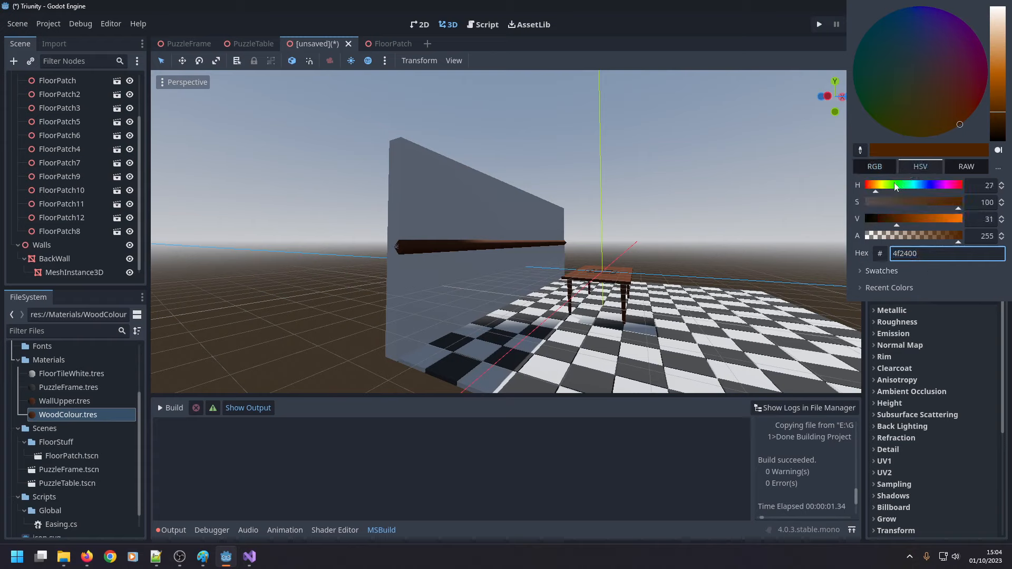
left_click(873, 188)
left_click_drag(874, 187, 879, 186)
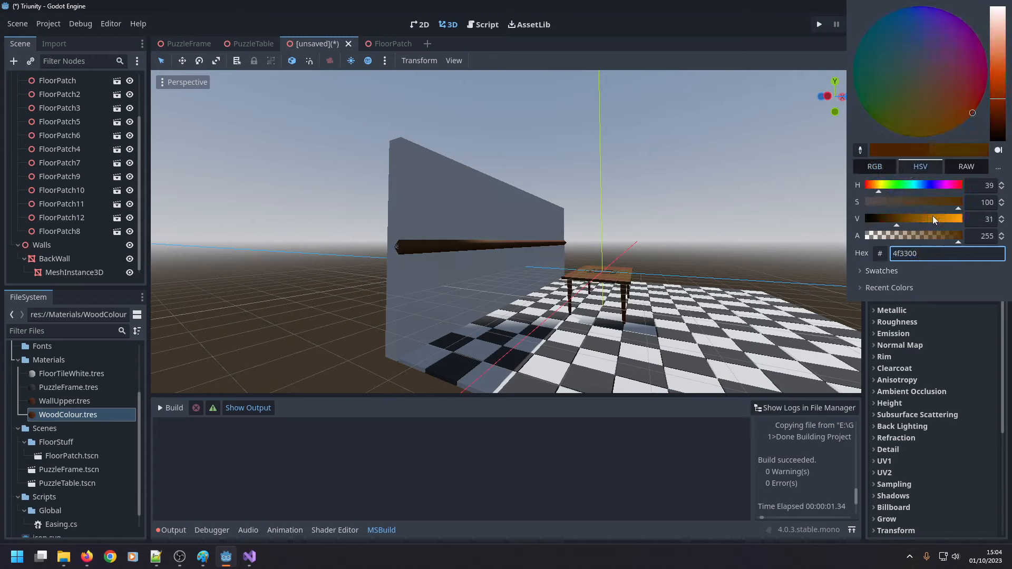
left_click_drag(940, 219, 947, 220)
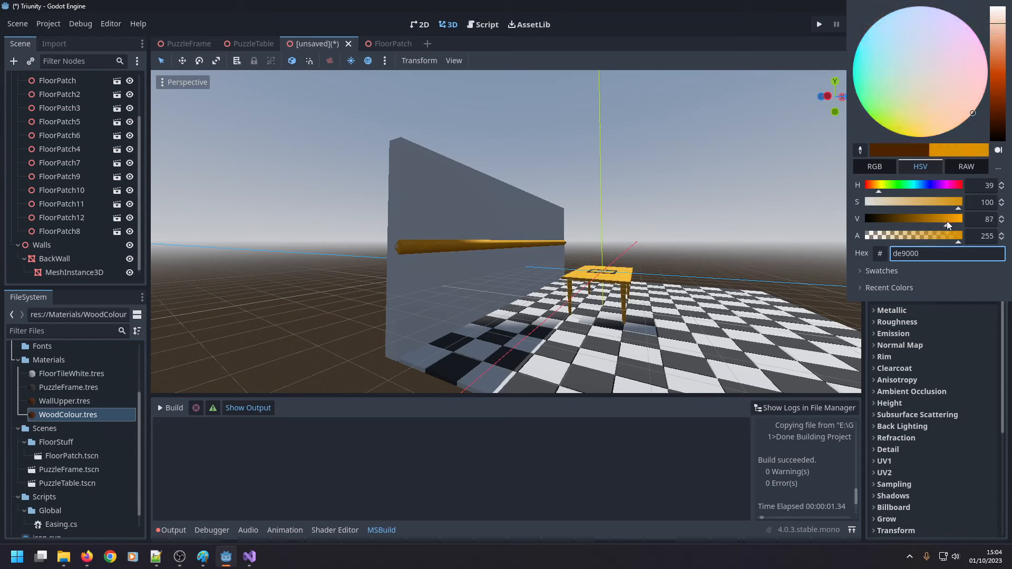
left_click(350, 386)
key("ctrl+z")
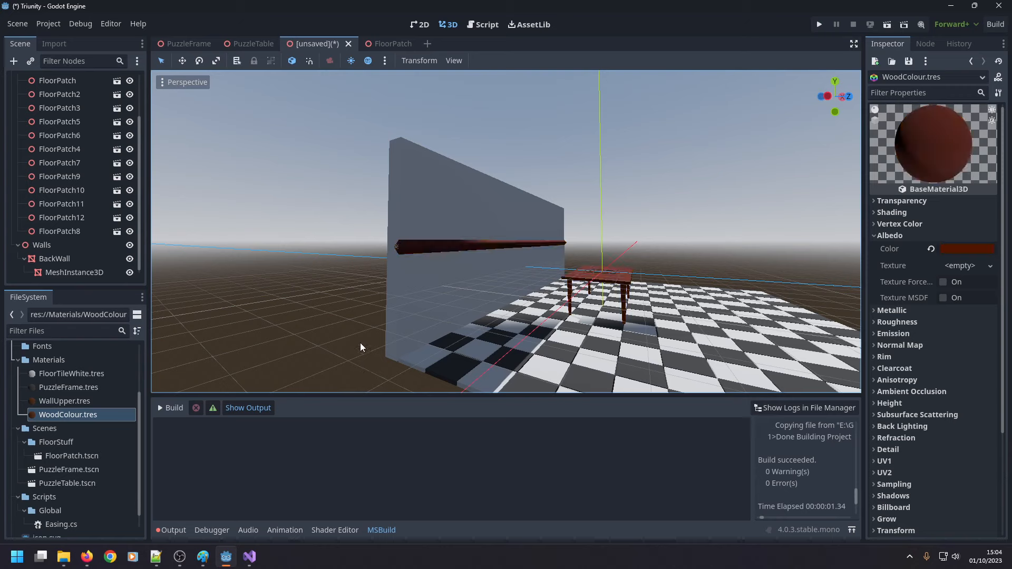
Set the albedo colour of the WallUpper.tres material to orange ed6b00.
left_click(65, 398)
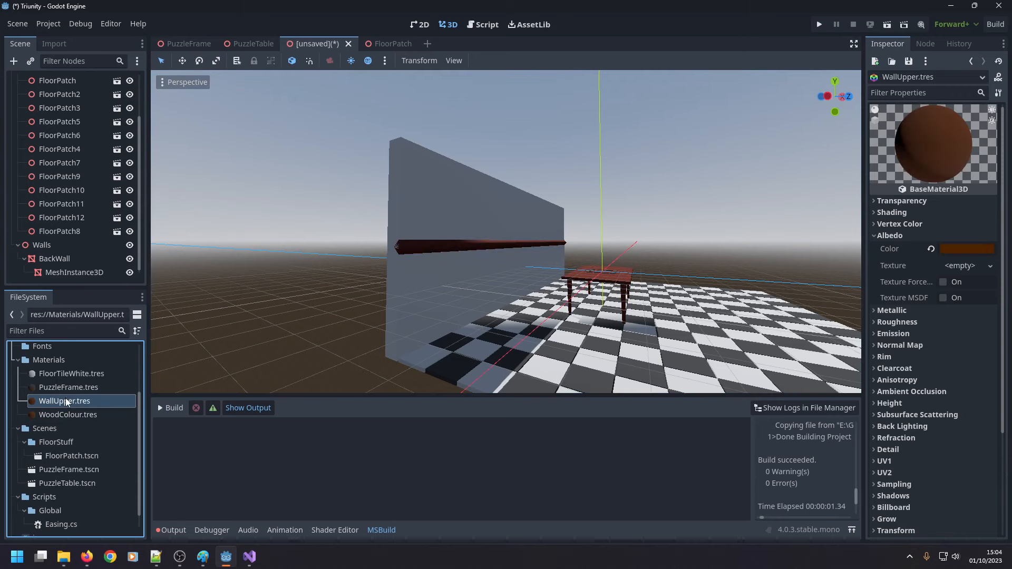
left_click(942, 250)
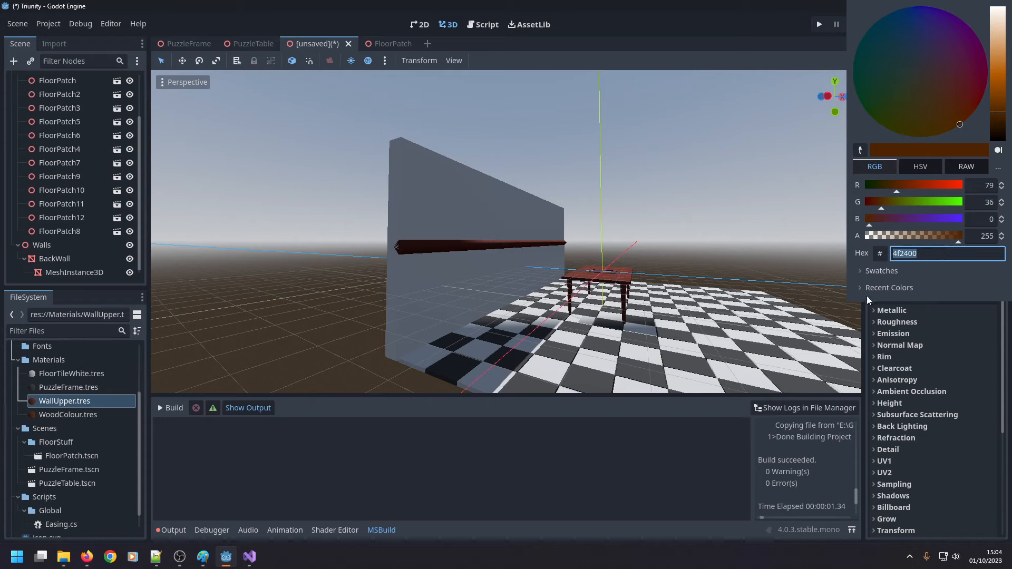
left_click(920, 168)
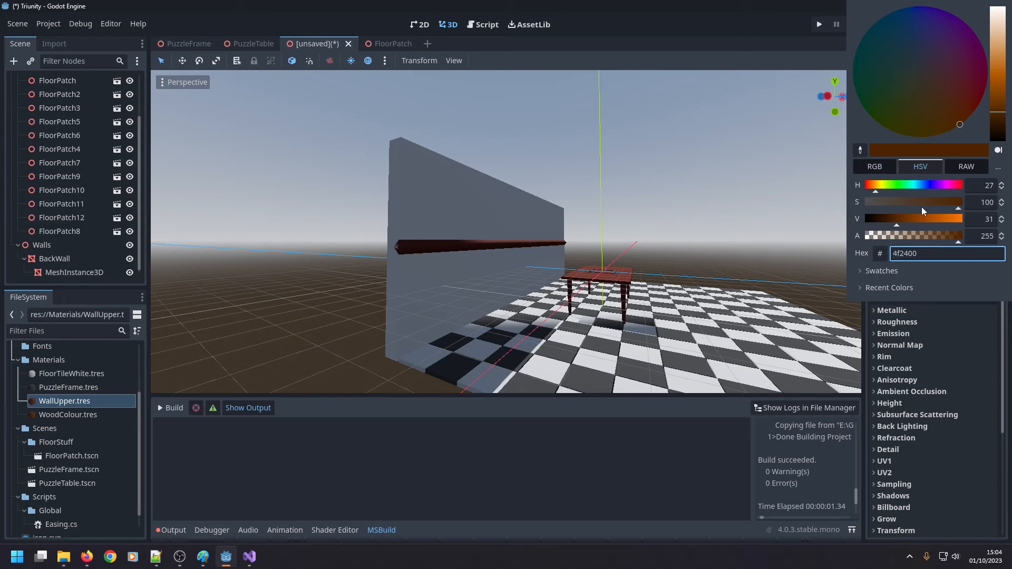
left_click_drag(923, 219, 953, 220)
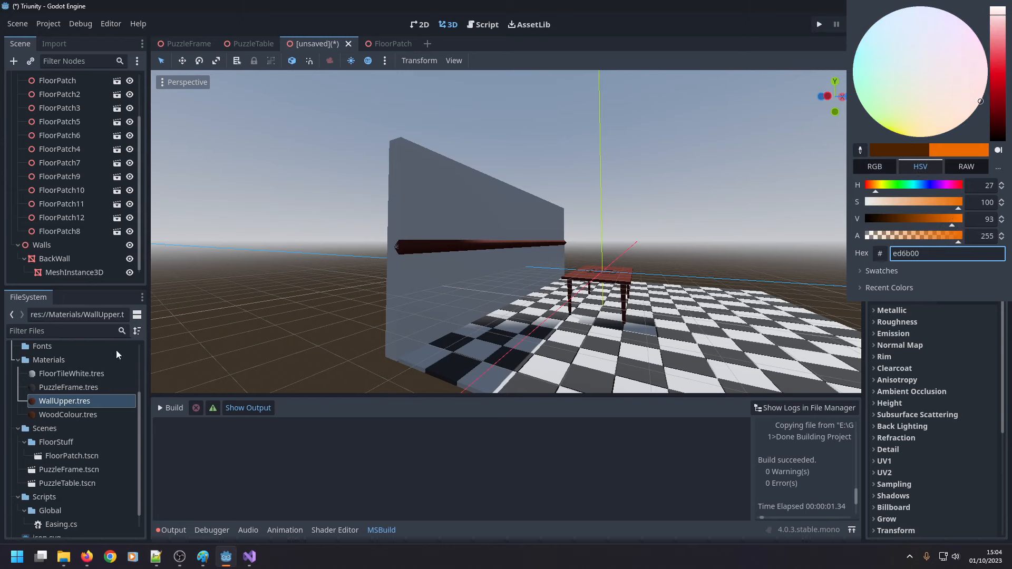
Apply the WallUpper.tres material to the BackWall mesh in the 3D view.
left_click(73, 400)
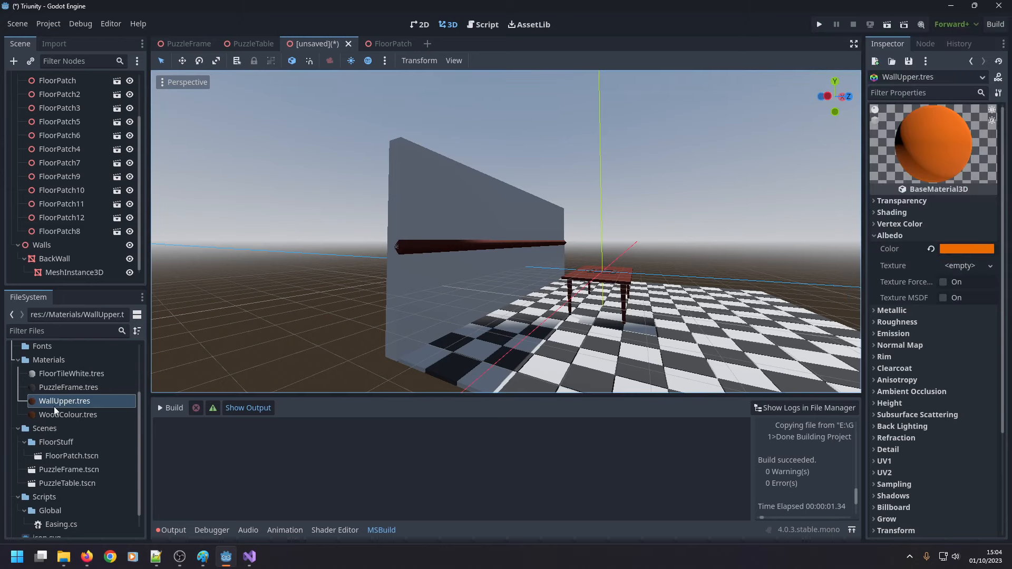
left_click_drag(58, 402, 463, 285)
middle_click_drag(463, 284, 525, 319)
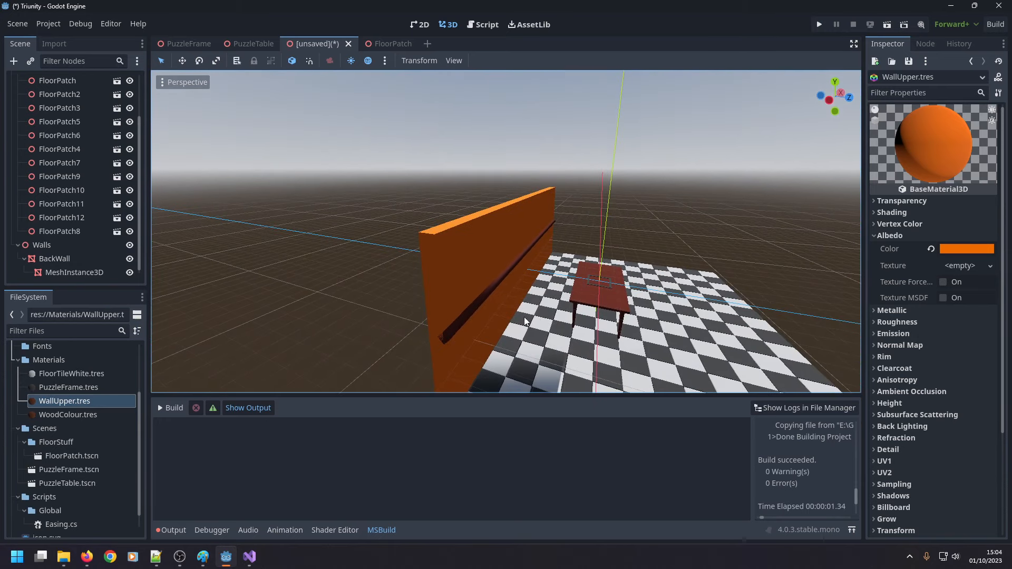
Set WallUpper.tres's albedo colour to dark purple 310070.
left_click(953, 248)
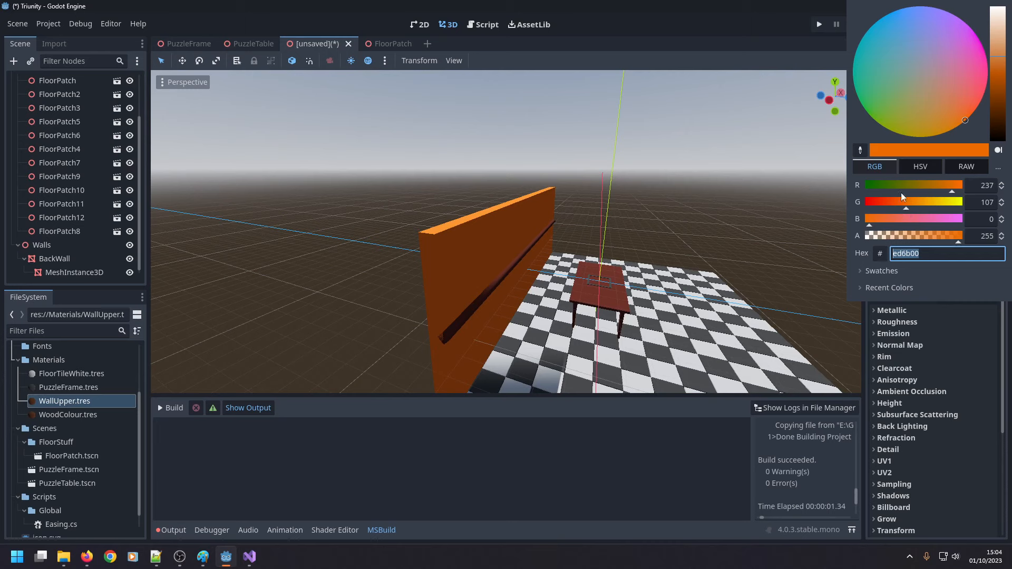
mouse_move(900, 192)
left_mouse_down()
mouse_move(862, 189)
mouse_move(893, 208)
left_mouse_up()
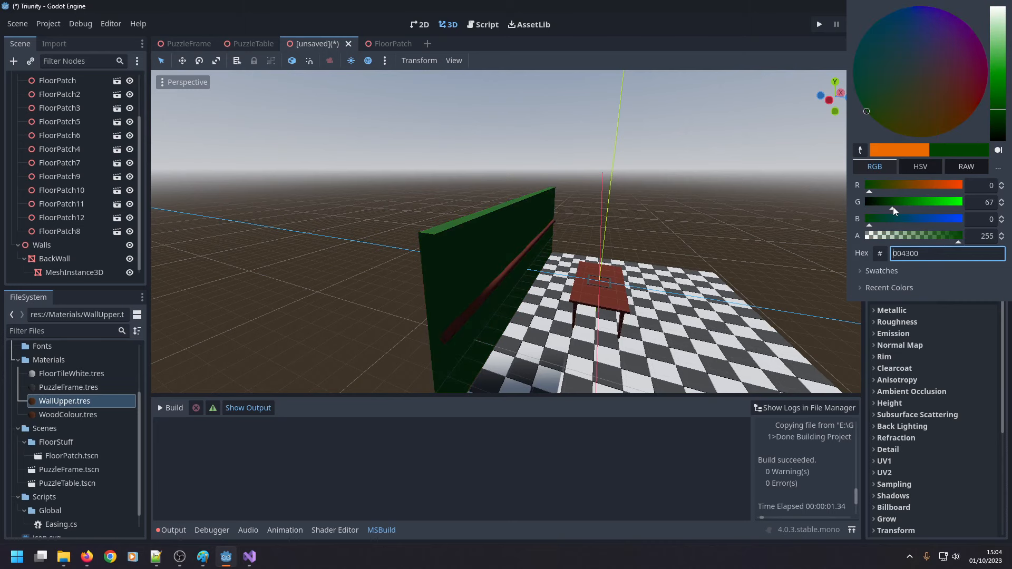
left_click(913, 185)
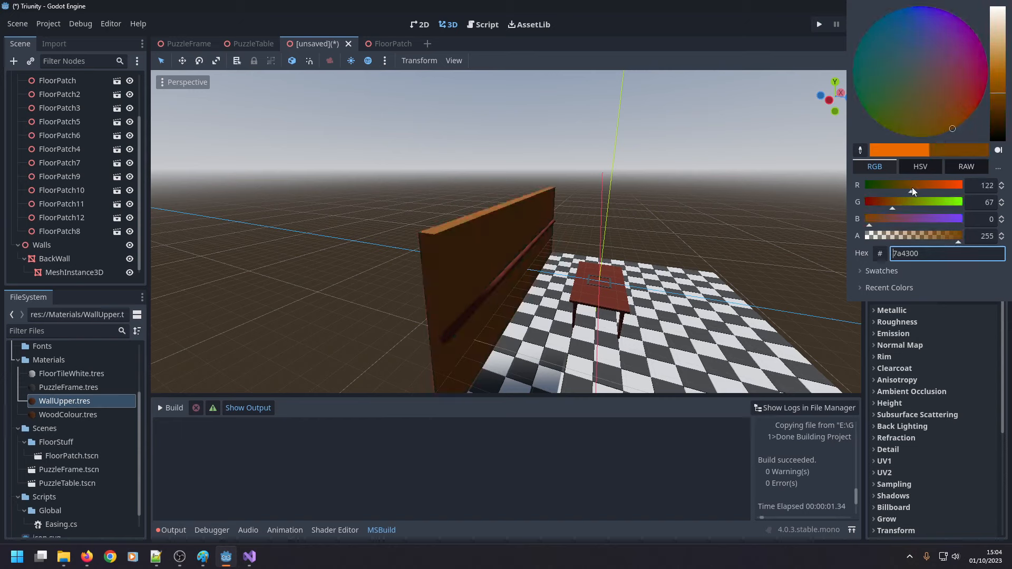
mouse_move(913, 188)
left_mouse_down()
mouse_move(913, 175)
mouse_move(903, 188)
mouse_move(936, 188)
mouse_move(918, 222)
mouse_move(945, 207)
mouse_move(904, 217)
mouse_move(970, 215)
mouse_move(907, 226)
left_mouse_up()
left_click(918, 172)
left_click(952, 204)
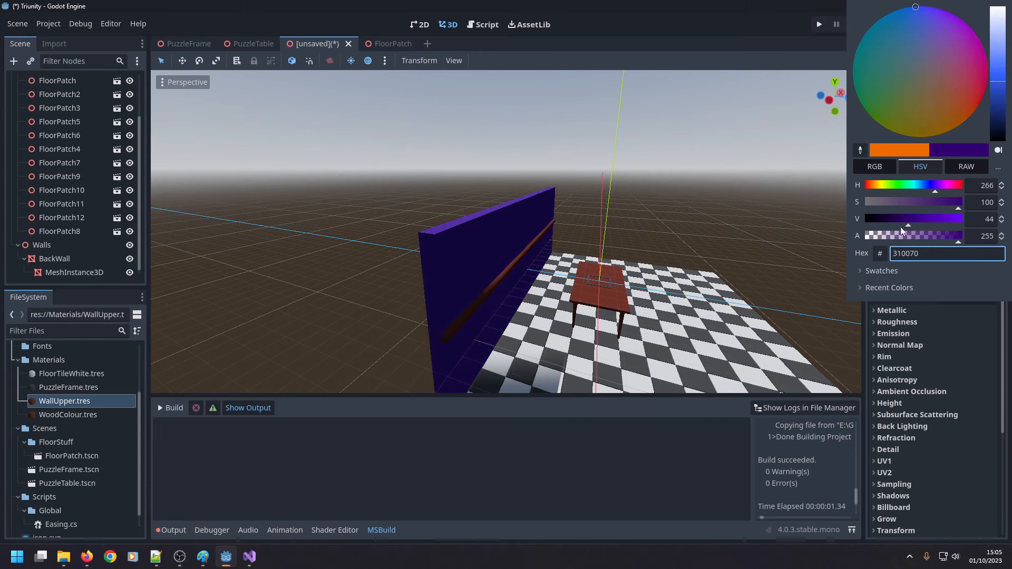
left_click(707, 287)
middle_click_drag(702, 273, 640, 244)
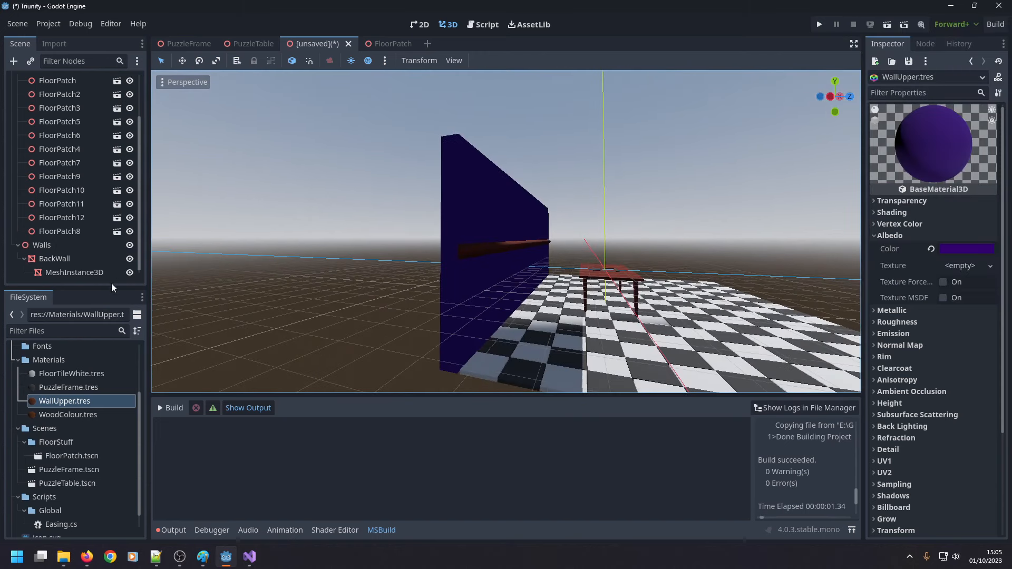
Select BackWall and show the size properties of its box mesh.
left_click(74, 273)
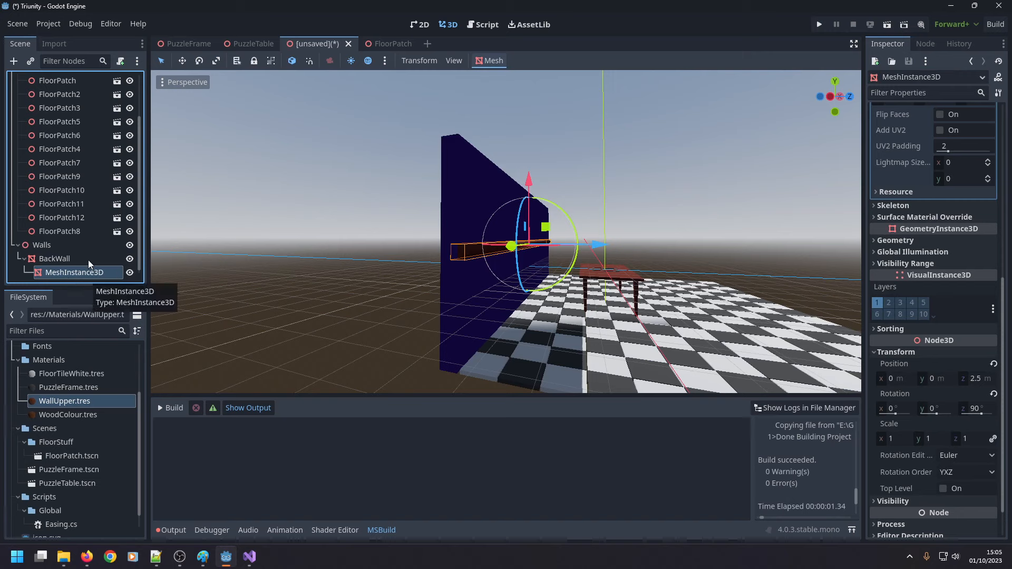
left_click(68, 259)
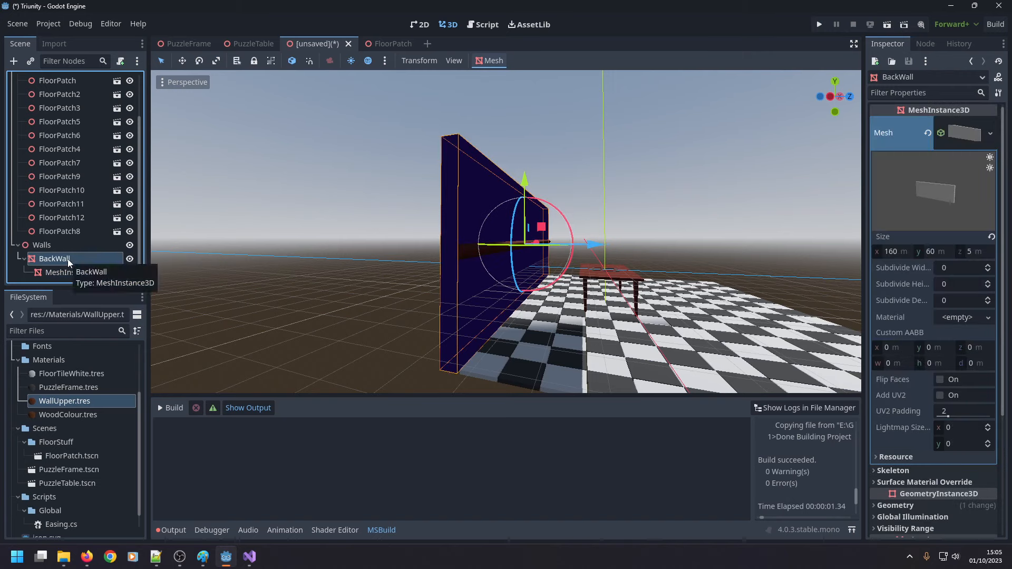
left_click(955, 133)
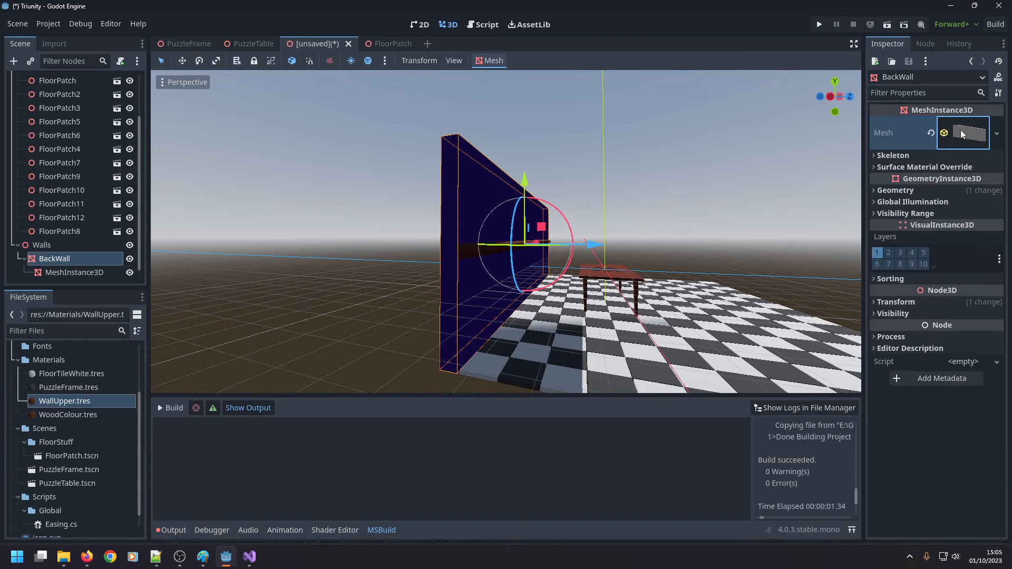
left_click(964, 131)
left_click(904, 250)
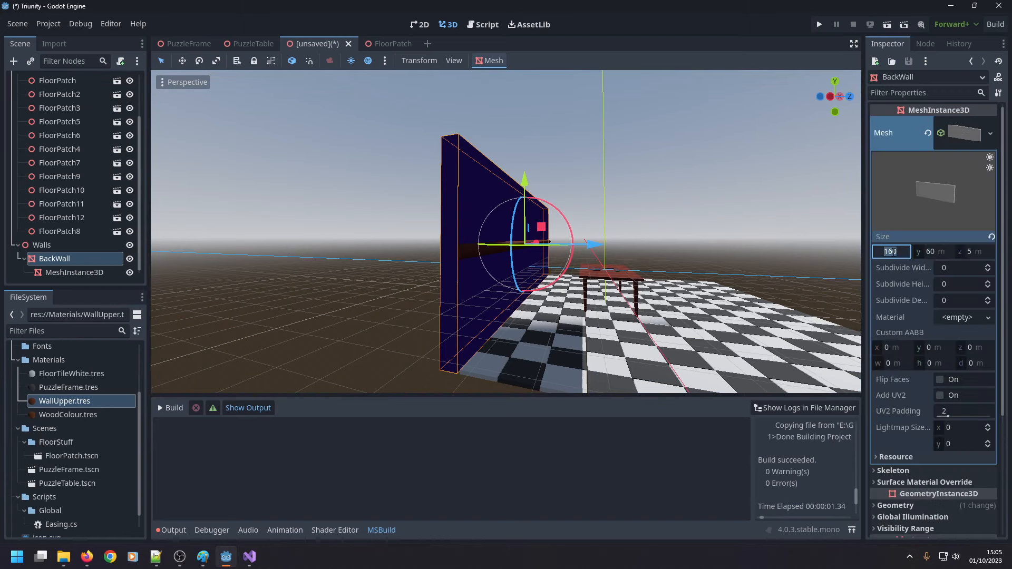
type("80")
key("Return")
key("ctrl+z")
Set the Y size of BackWall's box mesh to 30 m.
left_click(942, 252)
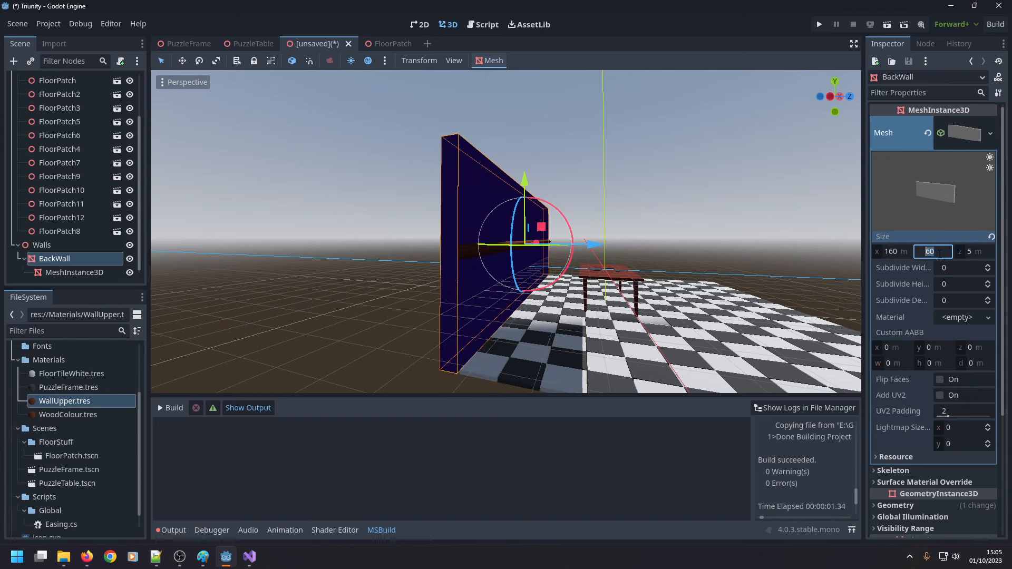
type("30")
key("Return")
Lower BackWall along the vertical axis to a Y position of -2 m.
scroll(919, 316, "down", 3)
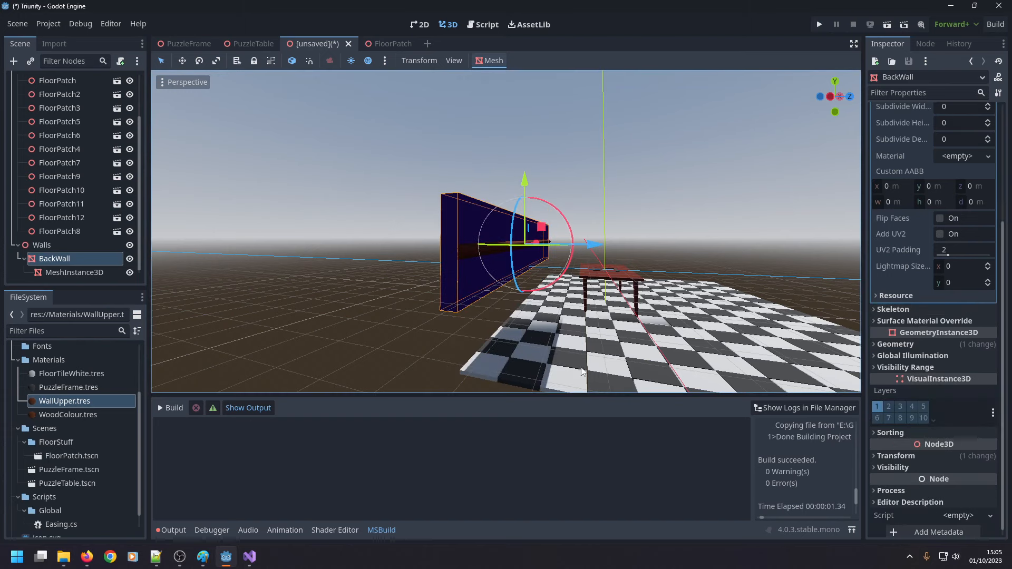
left_click(894, 456)
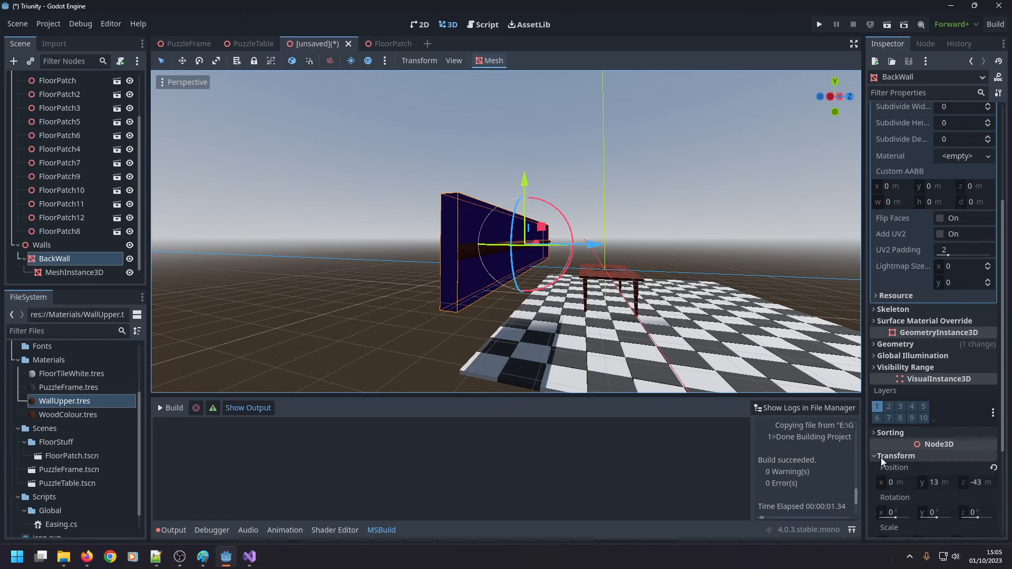
left_click(940, 486)
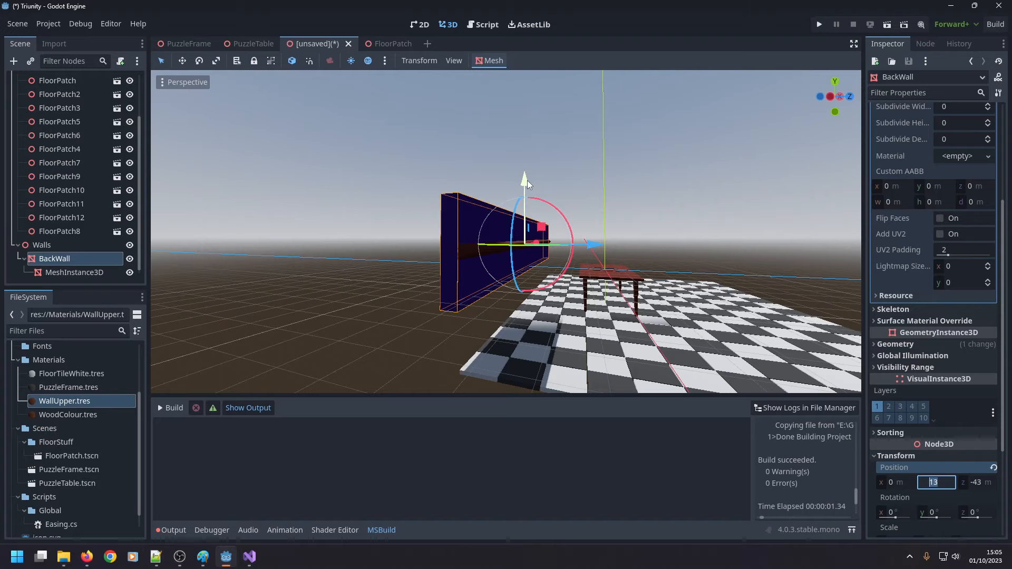
left_click_drag(527, 181, 533, 205)
scroll(533, 207, "up", 5)
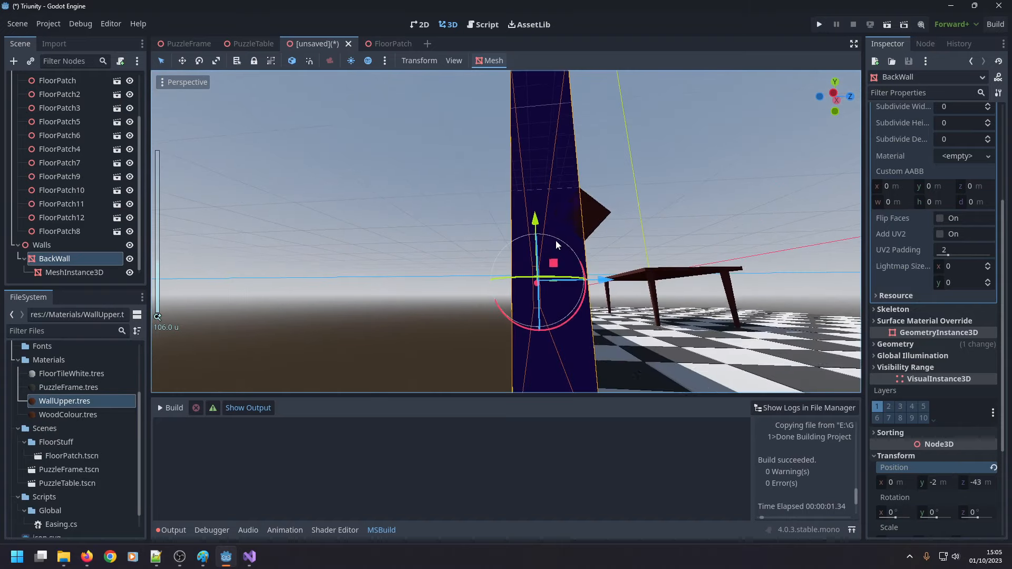
middle_click_drag(555, 240, 493, 286)
scroll(493, 286, "down", 3)
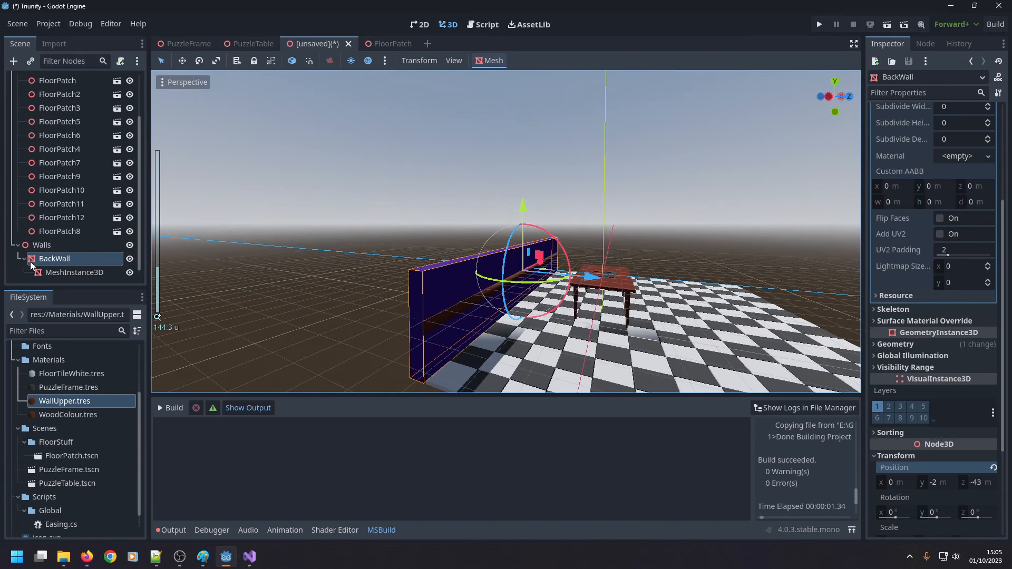
Duplicate the BackWall node and make the copy a child of the original BackWall.
left_click(68, 258)
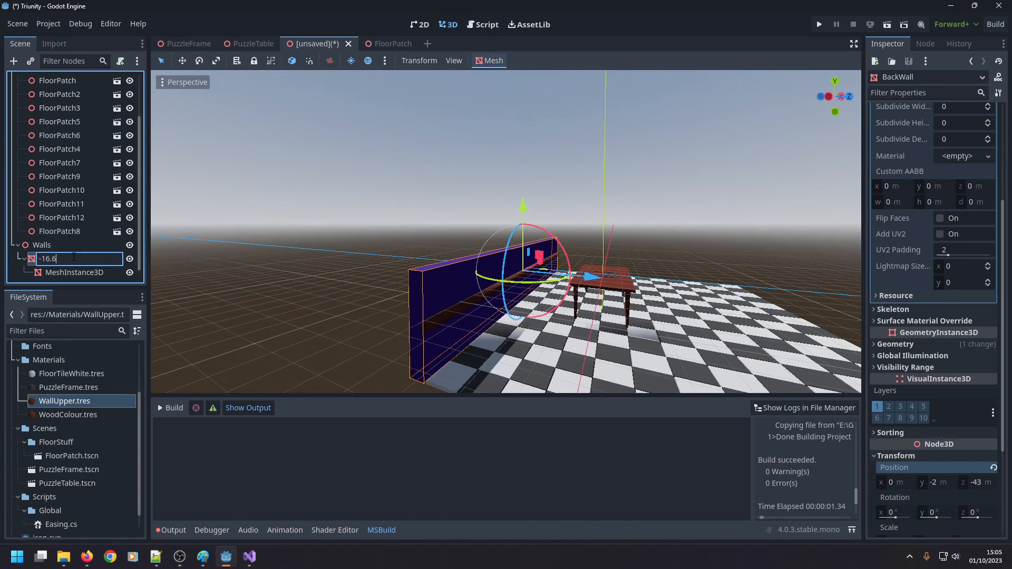
key("ctrl+d")
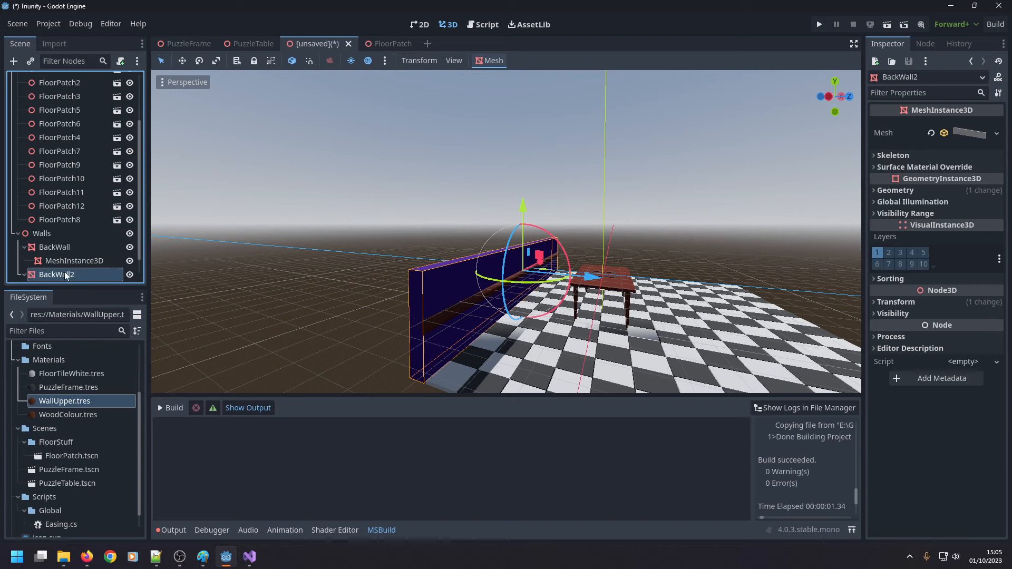
left_click_drag(66, 275, 65, 261)
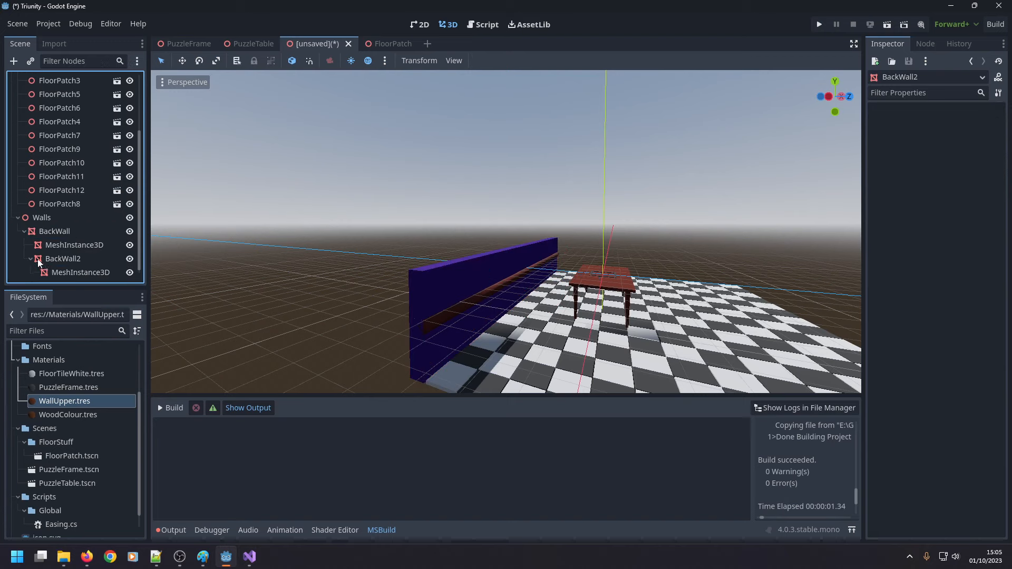
Delete the rail's MeshInstance3D under the duplicated wall, BackWall2.
left_click(74, 273)
key("Delete")
key("Return")
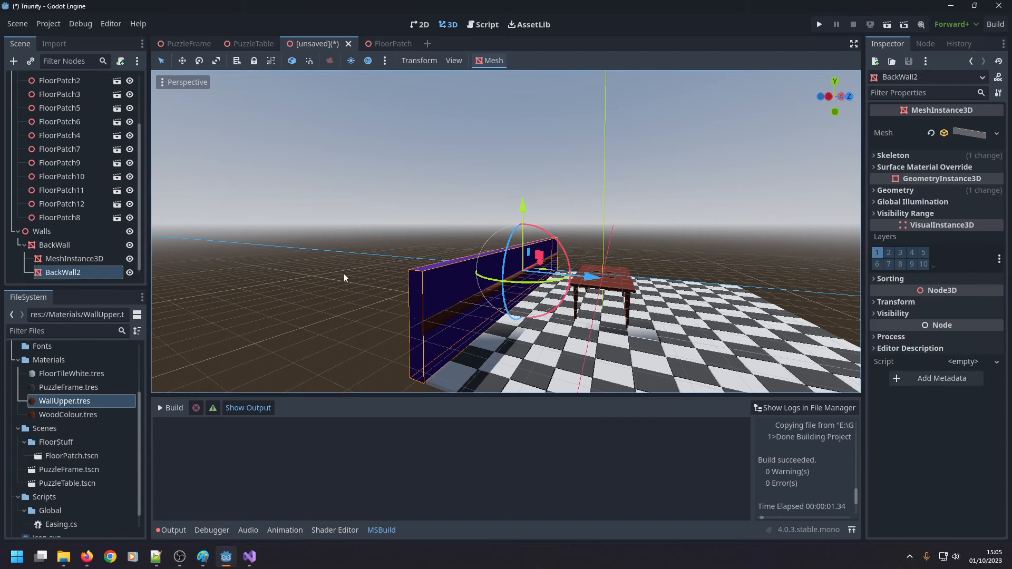
Raise BackWall2 vertically so it forms the upper section of the wall above BackWall.
left_click(874, 302)
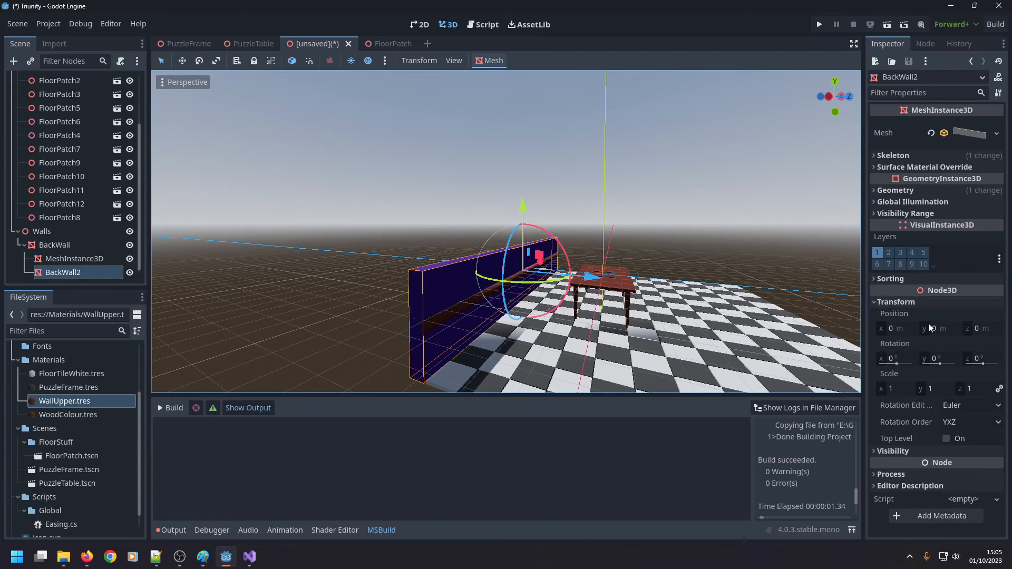
left_click_drag(524, 211, 540, 153)
scroll(527, 169, "up", 5)
left_click(524, 330)
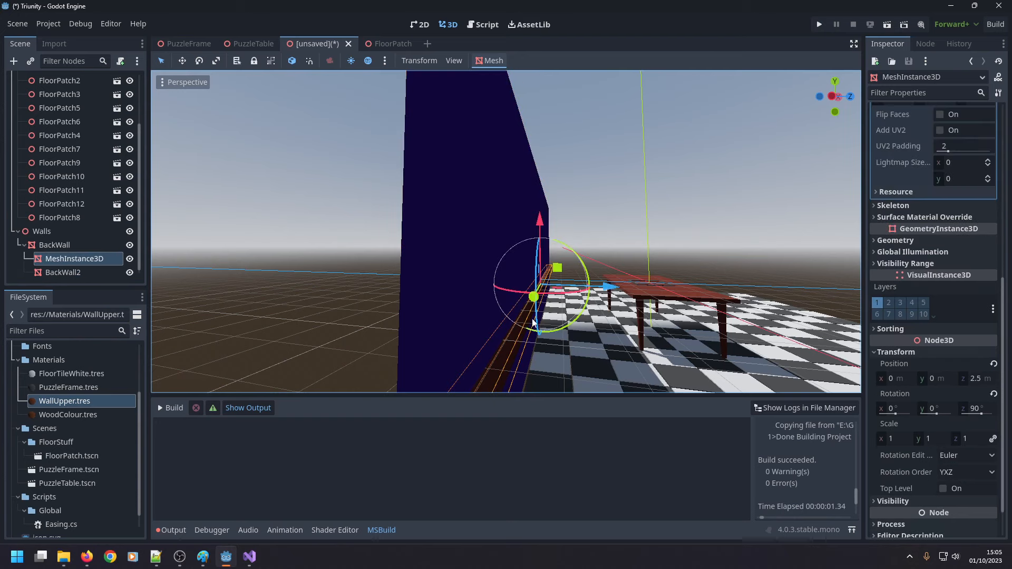
Duplicate the WallUpper.tres material as WallLower.tres and open the copy for inspection.
left_click(79, 402)
key("ctrl+d")
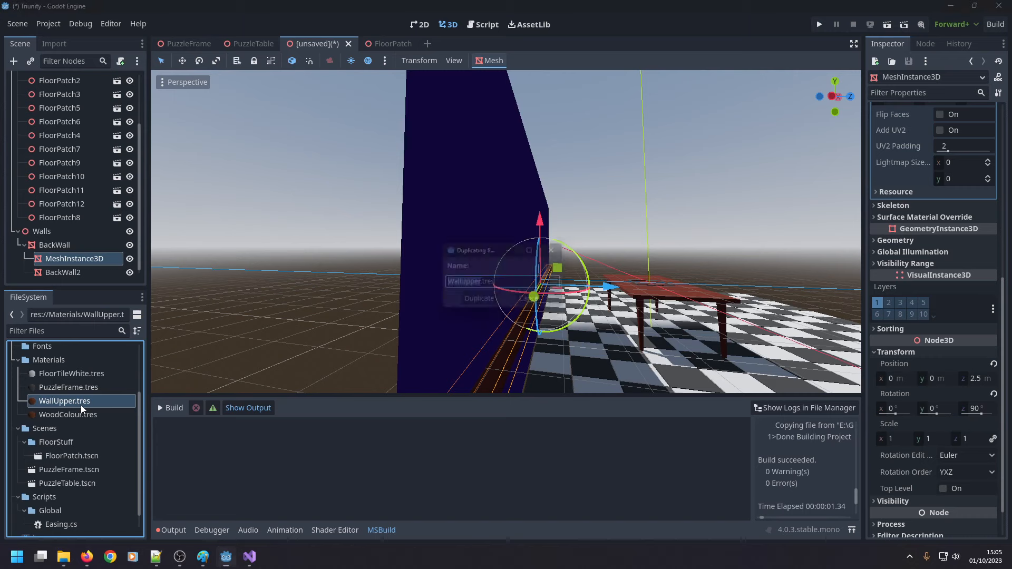
type("WallLower")
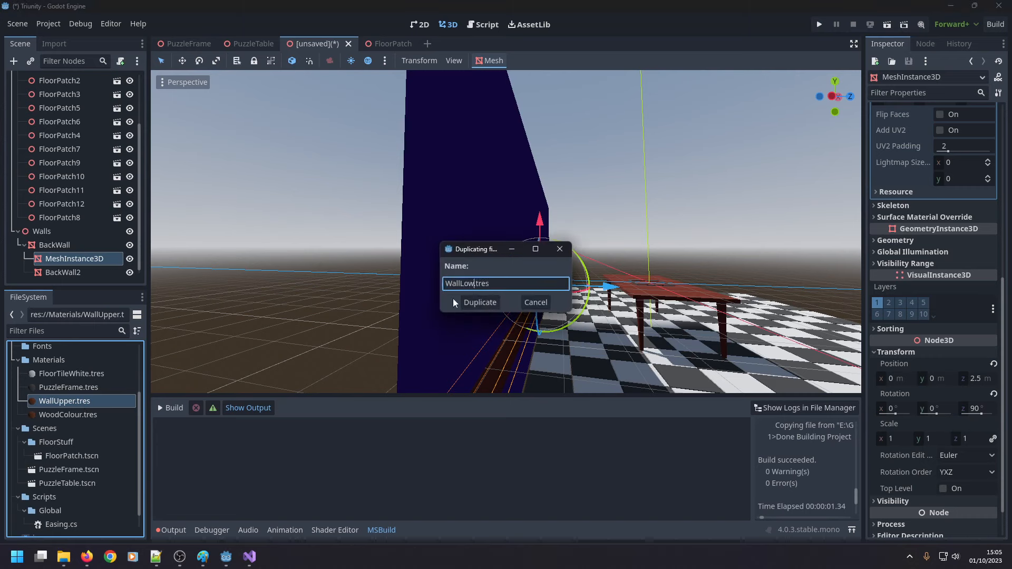
key("Return")
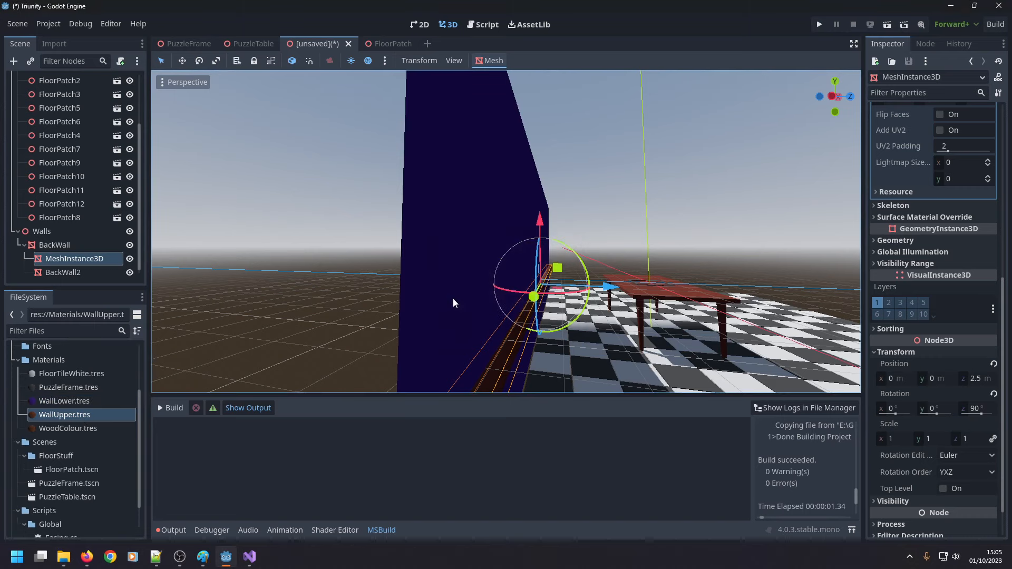
left_click(67, 402)
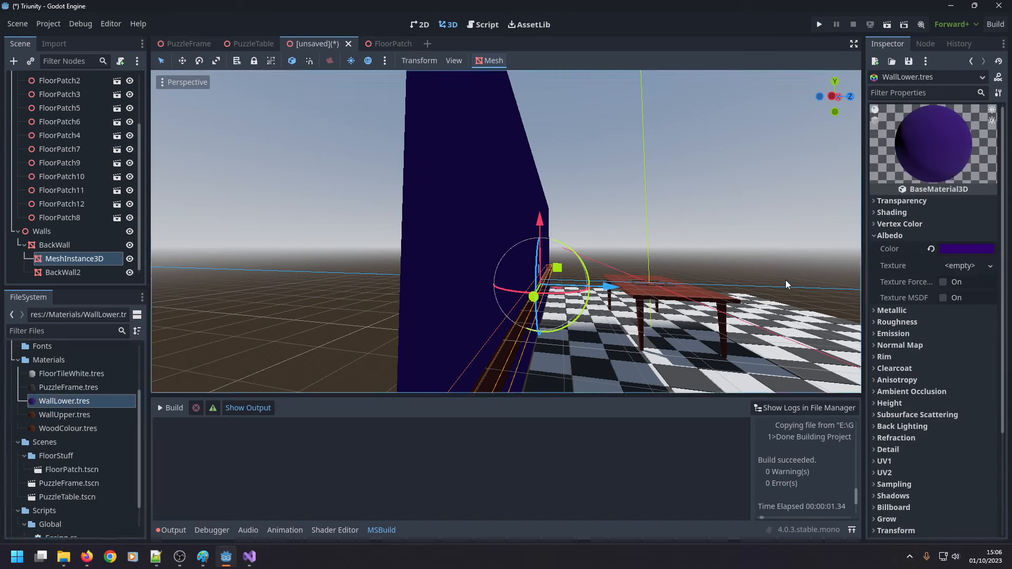
Set the WallUpper material's albedo colour to a very pale lavender white, about R 244, G 239, B 255.
left_click(71, 415)
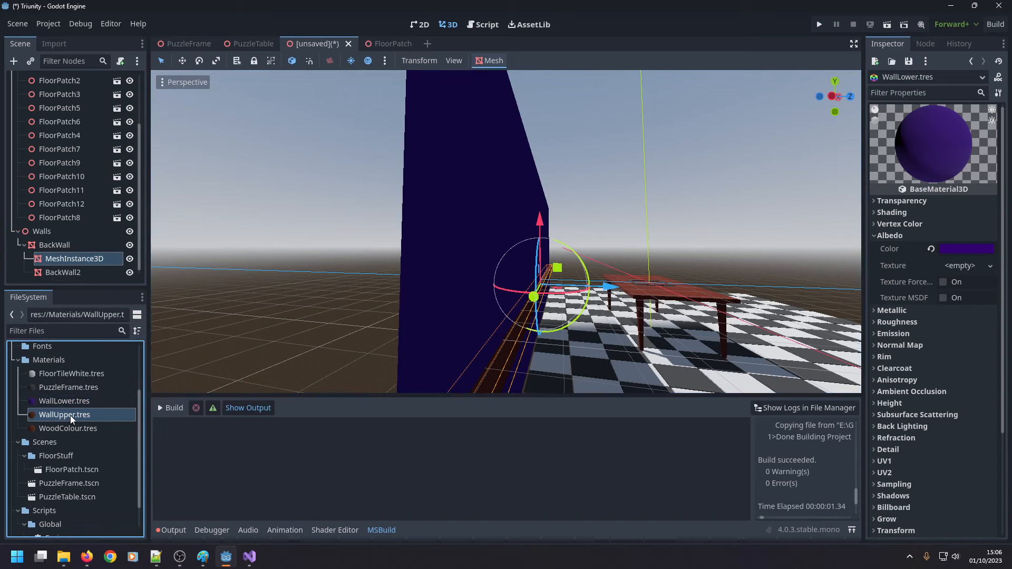
left_click(956, 249)
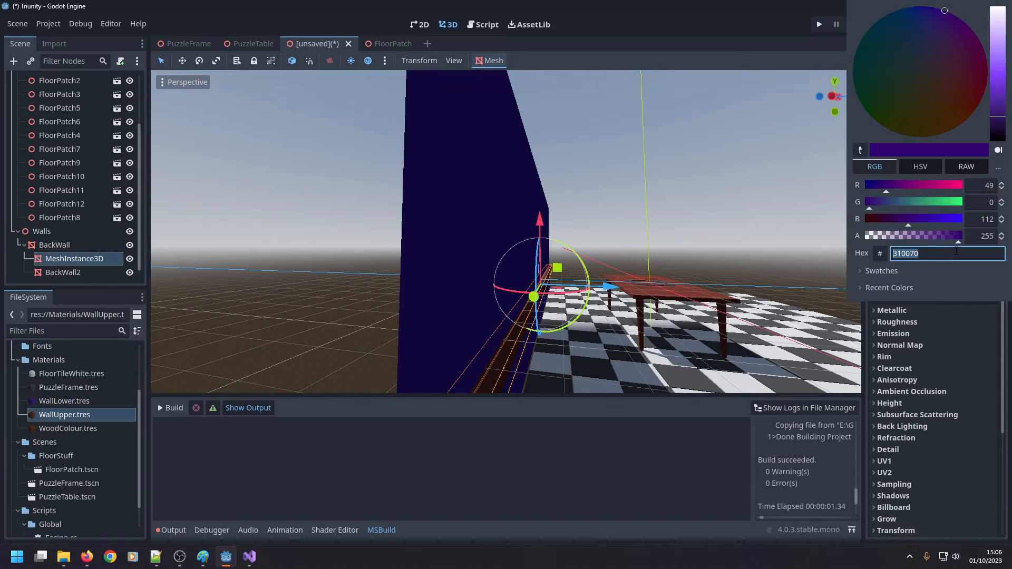
left_click(904, 168)
left_click(880, 169)
left_click(958, 186)
left_click_drag(960, 186, 963, 187)
left_click_drag(953, 204, 962, 203)
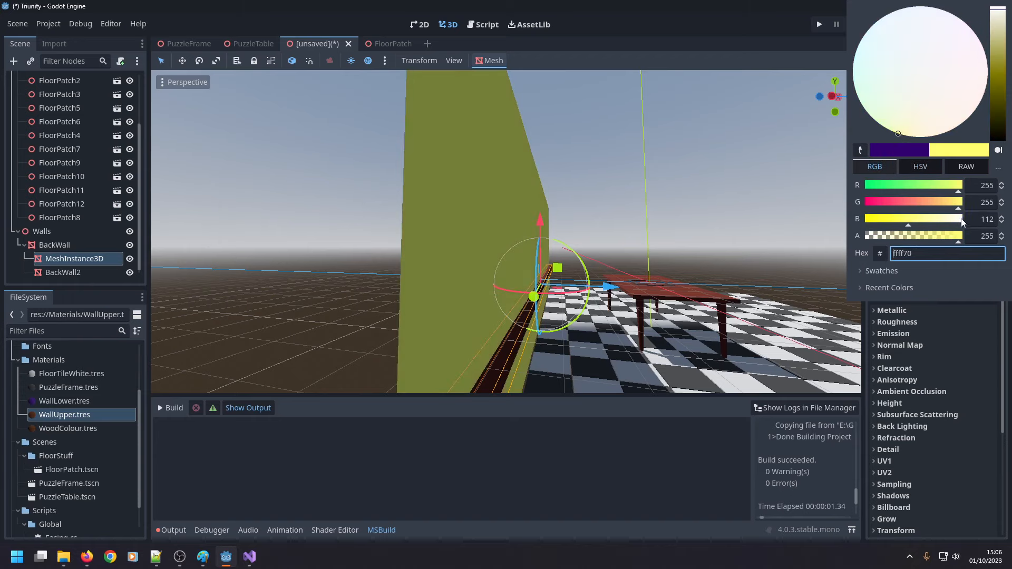
left_click(956, 222)
left_click(962, 220)
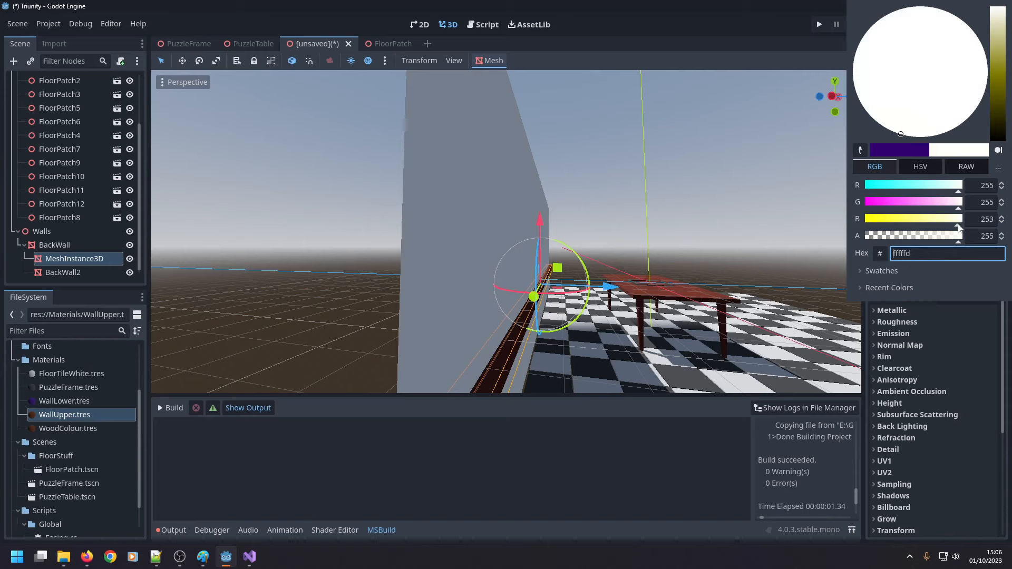
left_click(954, 204)
left_click(955, 187)
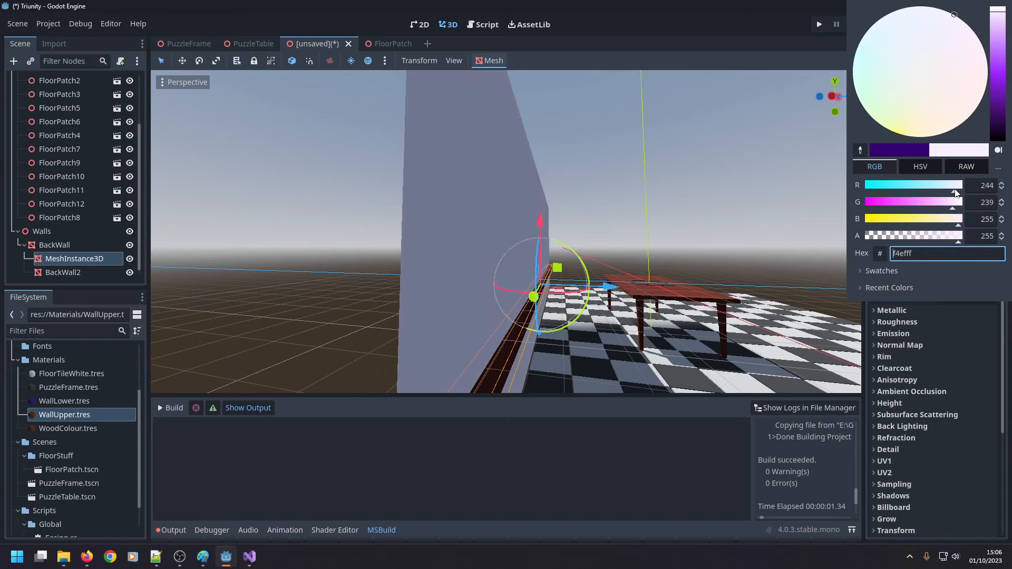
left_click(793, 252)
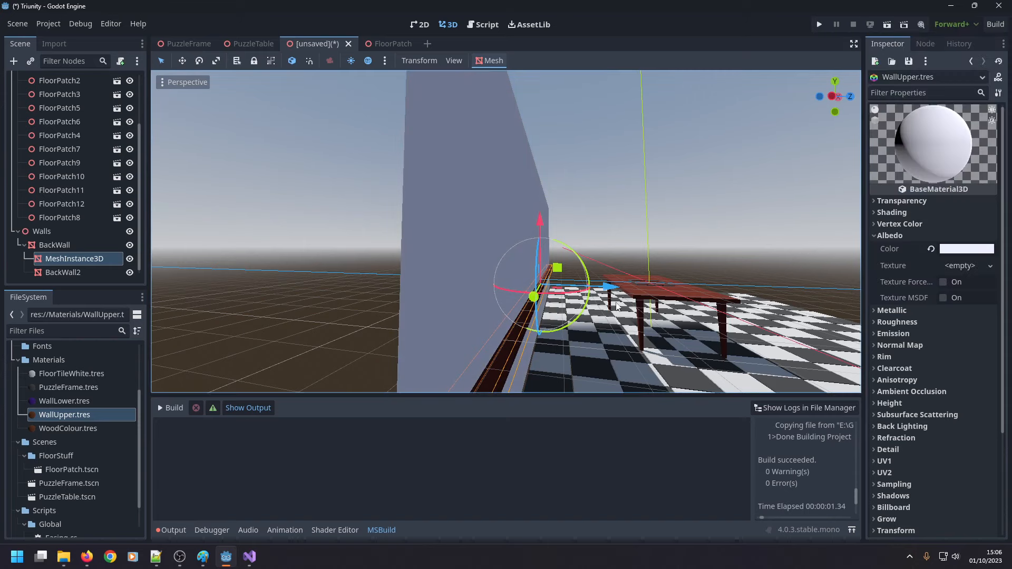
Apply the WallLower material to the lower BackWall section below the upper wall.
scroll(569, 307, "down", 5)
middle_click_drag(535, 318, 533, 318)
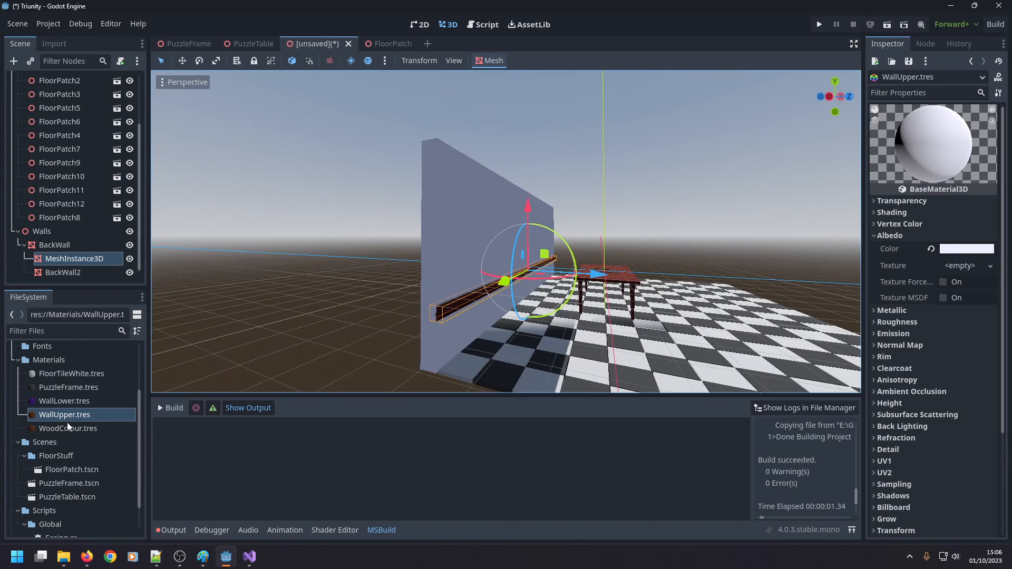
left_click_drag(68, 401, 475, 332)
scroll(476, 332, "up", 5)
scroll(502, 323, "down", 3)
Raise the wooden rail along the vertical axis towards the seam between the wall sections, to a Y position of 14 m.
left_click(426, 346)
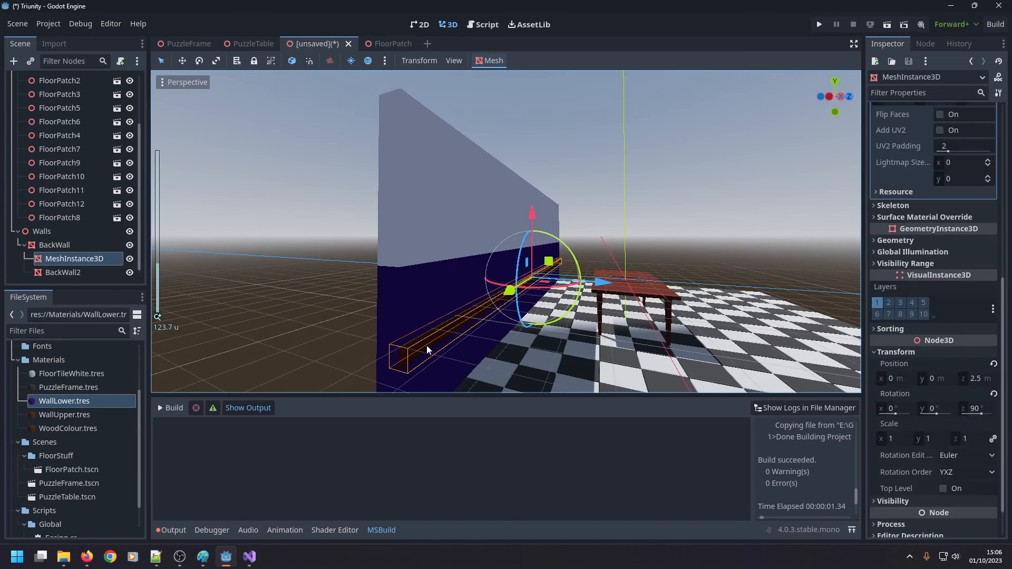
left_click_drag(532, 248, 457, 216)
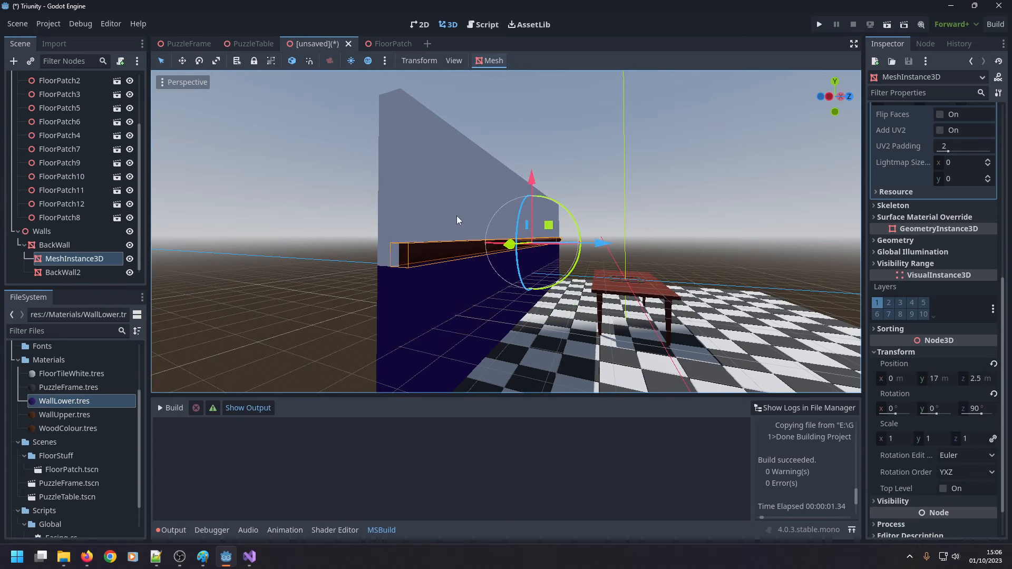
scroll(445, 218, "up", 2)
middle_click_drag(434, 219, 576, 200)
scroll(522, 204, "up", 2)
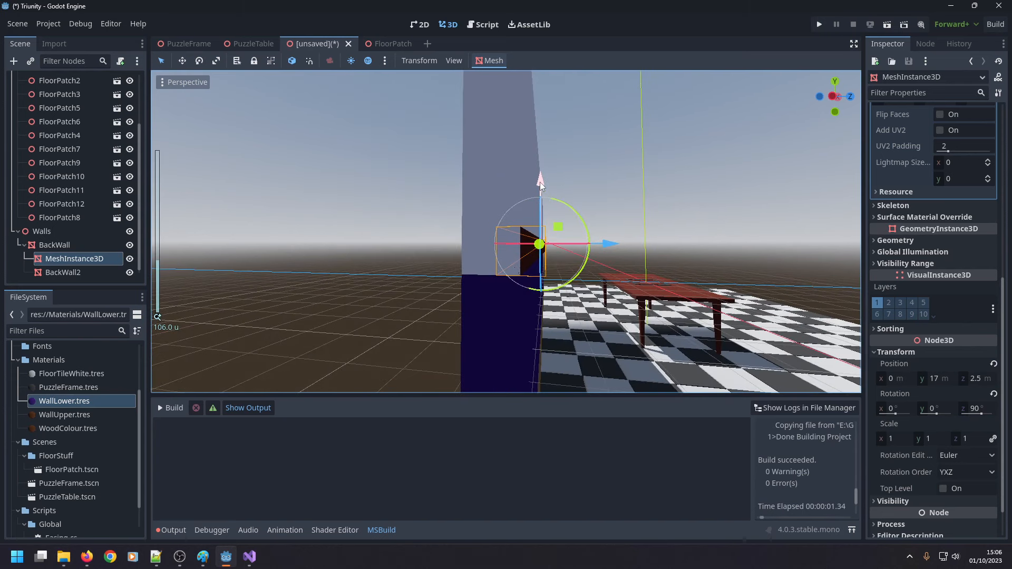
left_click_drag(540, 182, 543, 188)
middle_click_drag(542, 219, 547, 208)
Check the rail's alignment side-on and raise it to a Y position of 15 m over the wall seam.
left_click(836, 98)
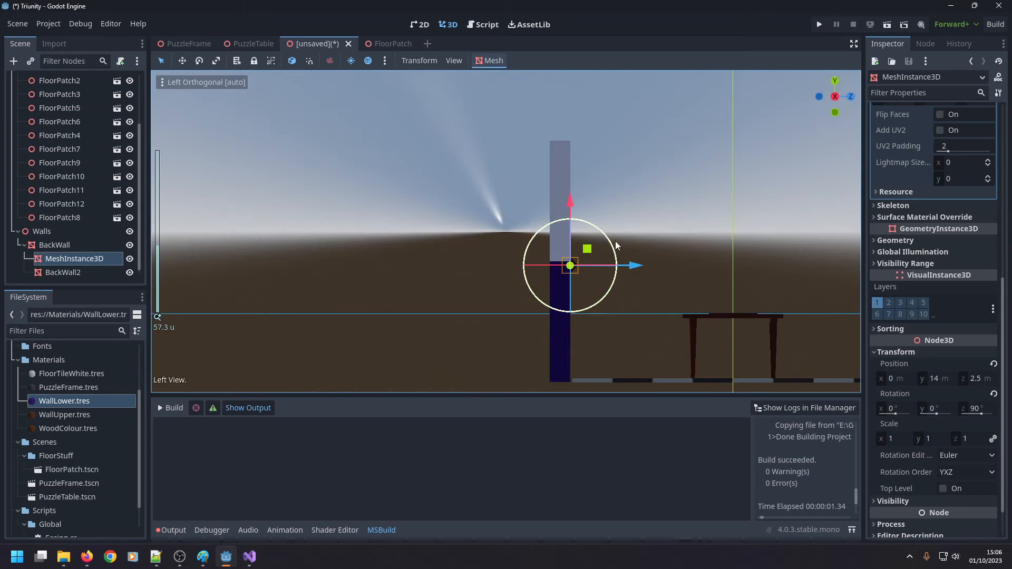
middle_click_drag(640, 255, 627, 244)
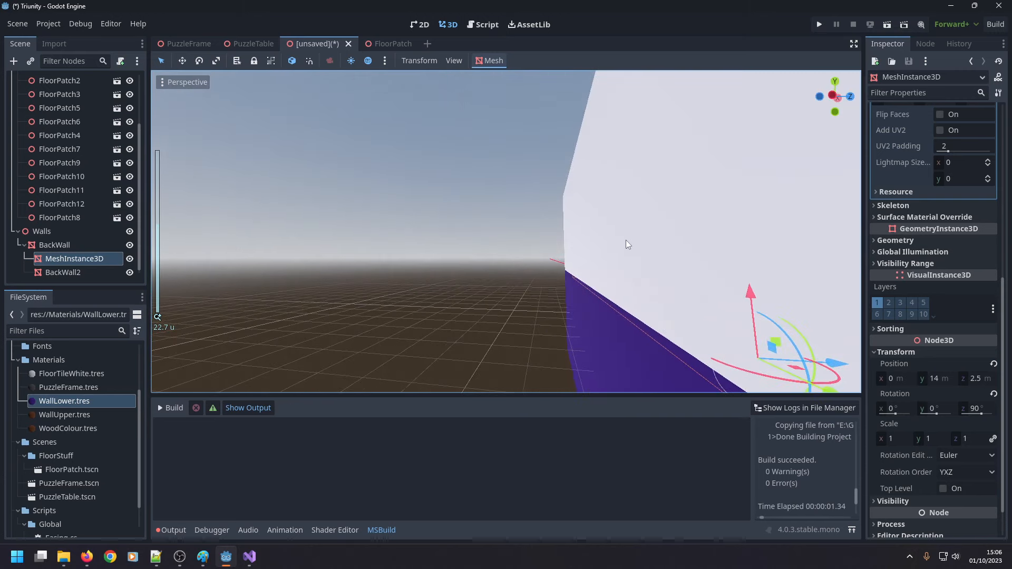
left_click(833, 96)
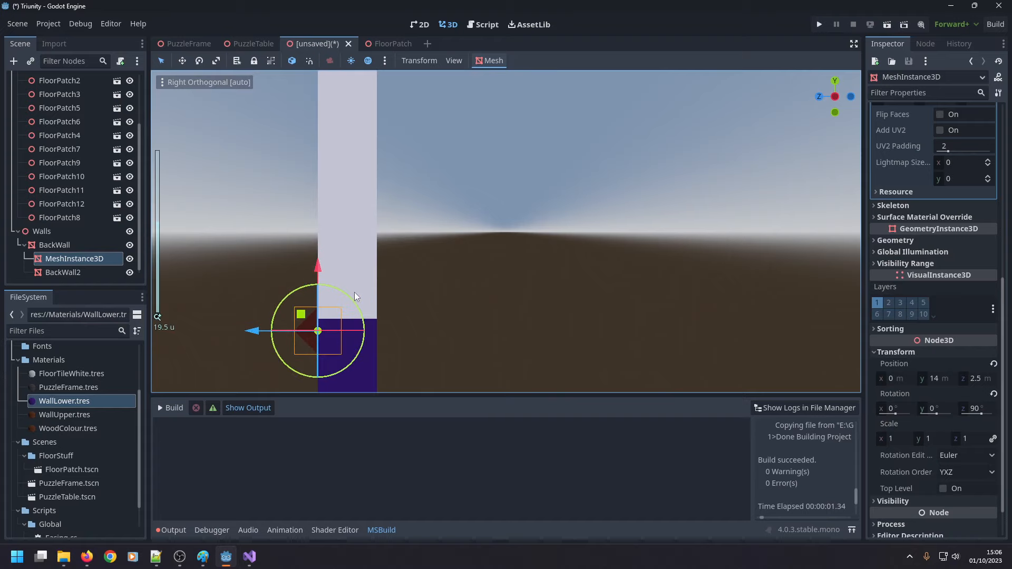
scroll(353, 291, "up", 4)
left_click(290, 270)
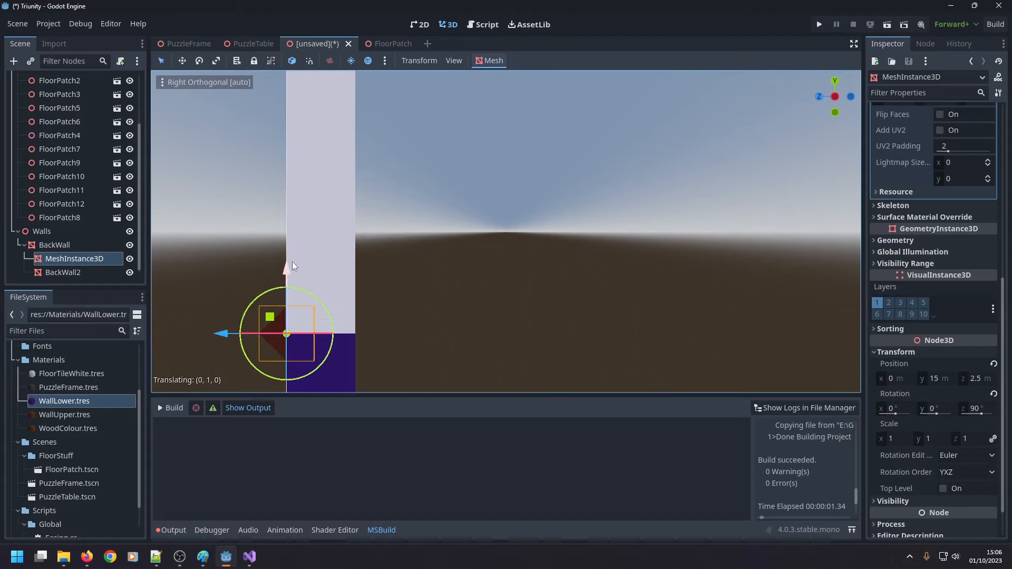
left_click(532, 318)
Recolour the WallLower material's albedo to crimson pink, hex e0005a, by adjusting its hue and brightness.
scroll(486, 327, "down", 2)
middle_click_drag(486, 327, 271, 263)
scroll(271, 263, "up", 2)
scroll(271, 263, "down", 10)
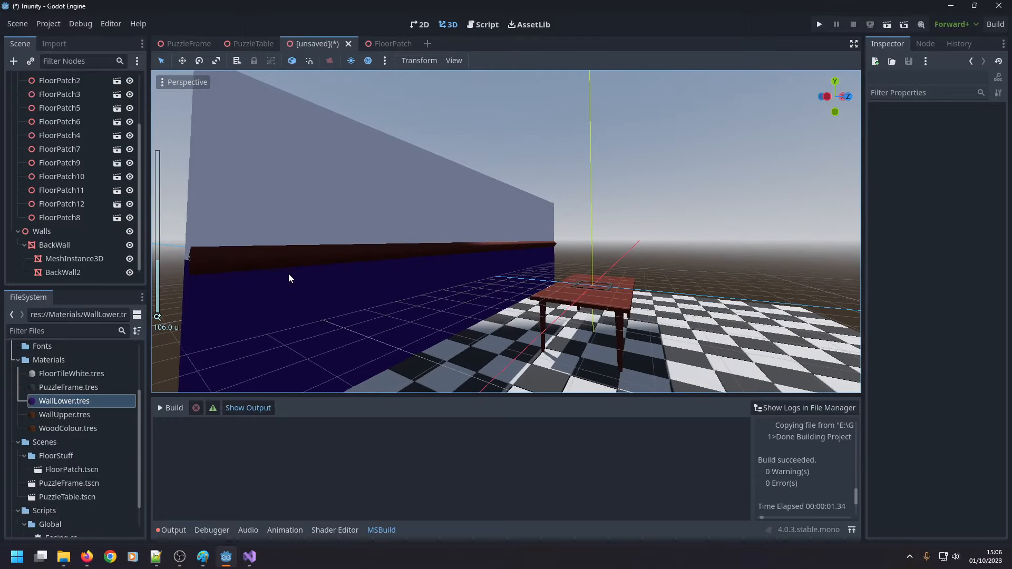
middle_click_drag(347, 273, 333, 301)
left_click(333, 309)
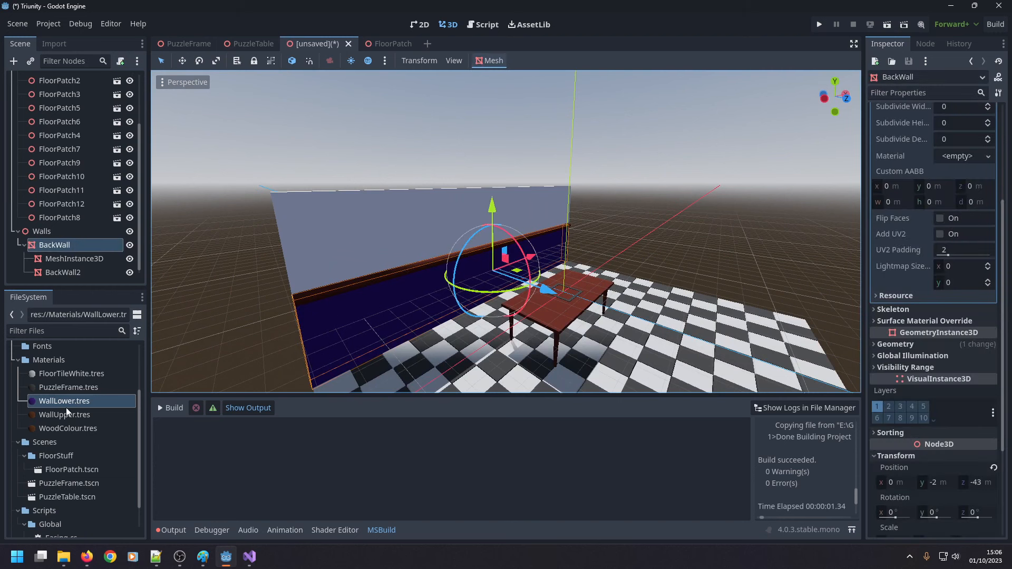
left_click(121, 401)
left_click(957, 244)
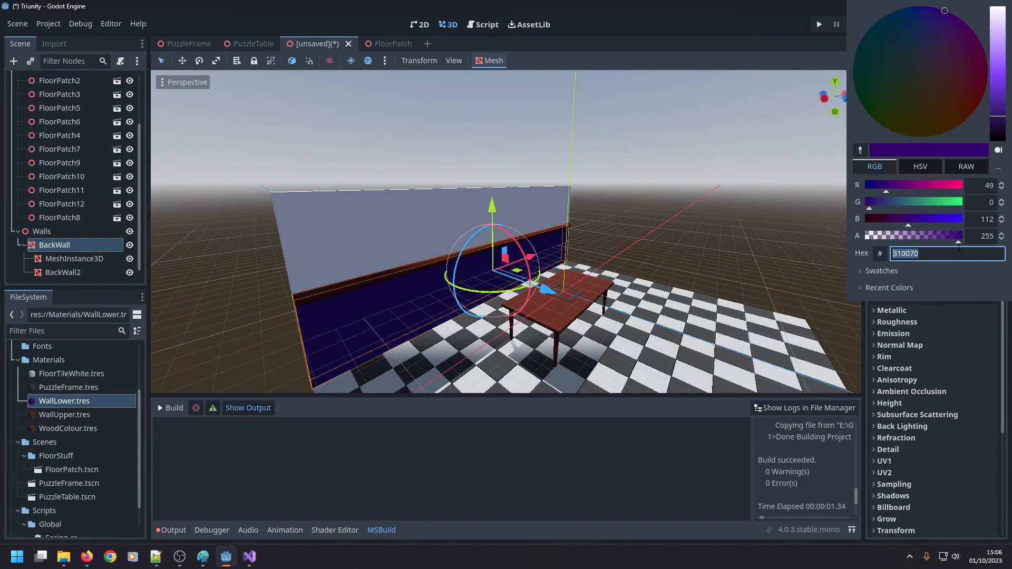
left_click(922, 171)
left_click_drag(872, 188, 876, 191)
left_click_drag(920, 221, 954, 228)
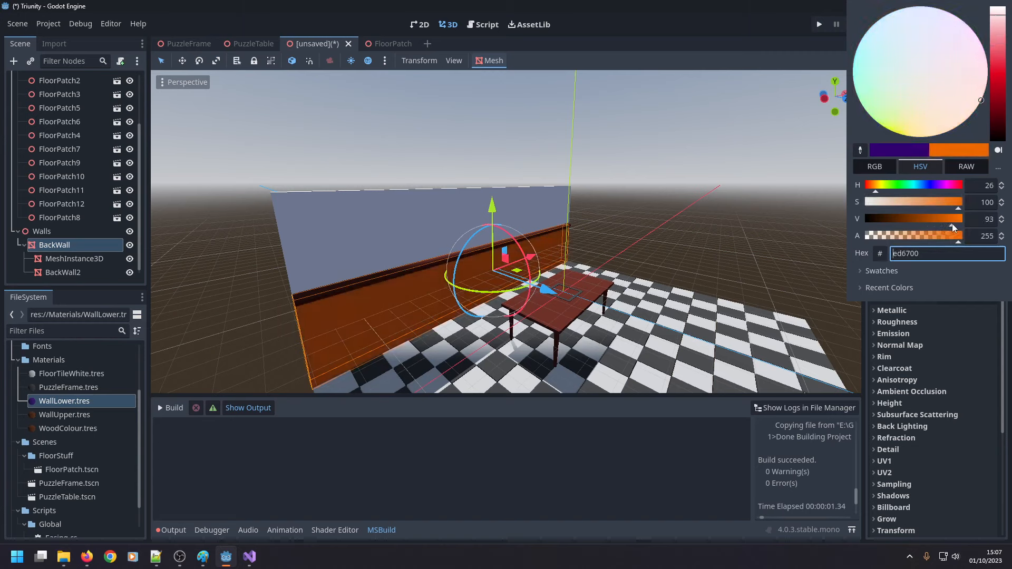
mouse_move(873, 191)
left_mouse_down()
mouse_move(959, 190)
mouse_move(947, 220)
mouse_move(953, 191)
left_mouse_up()
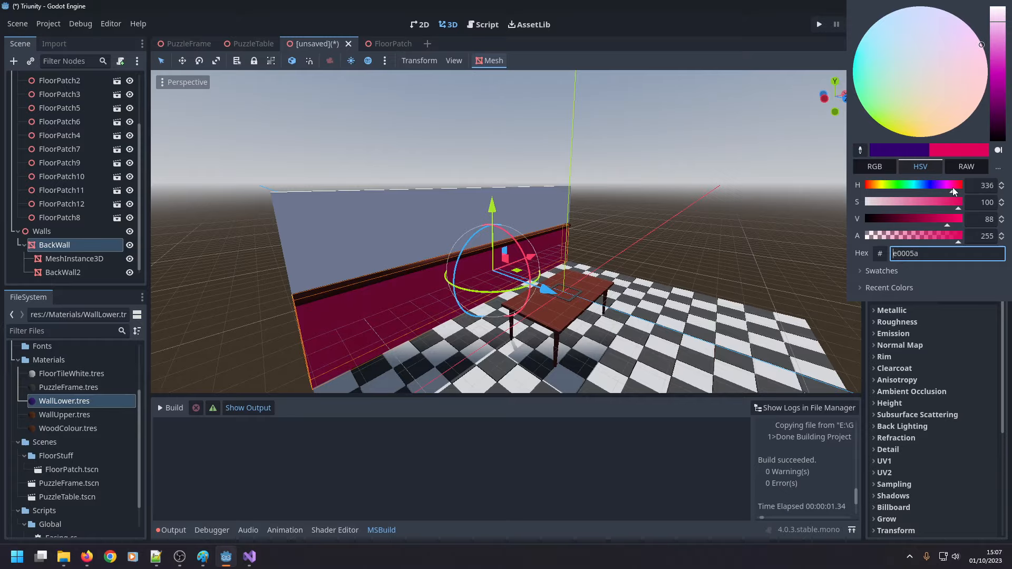
left_click(672, 273)
Collapse the BackWall node in the scene tree to hide its child nodes.
middle_click_drag(671, 284, 586, 280)
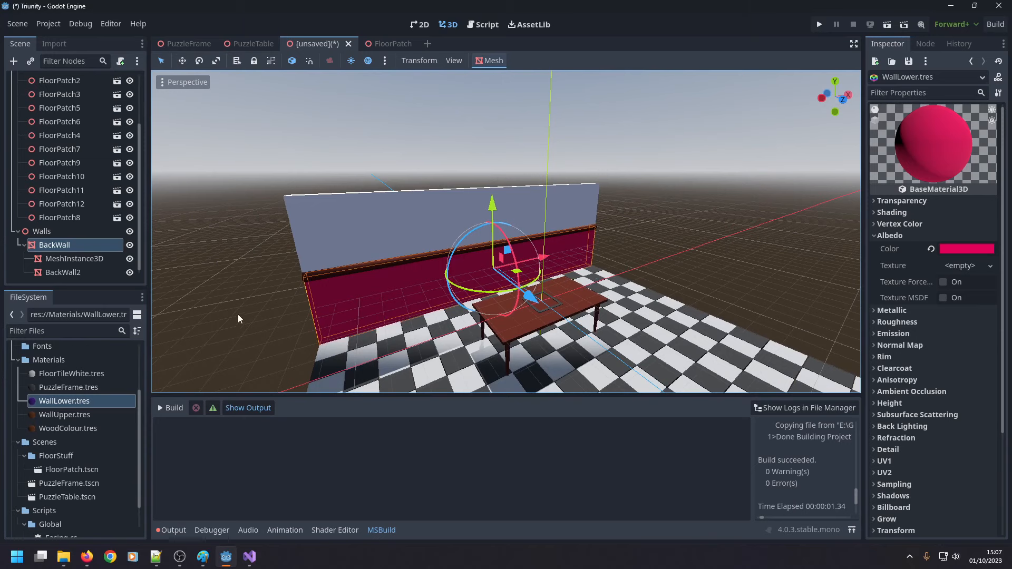
left_click(218, 300)
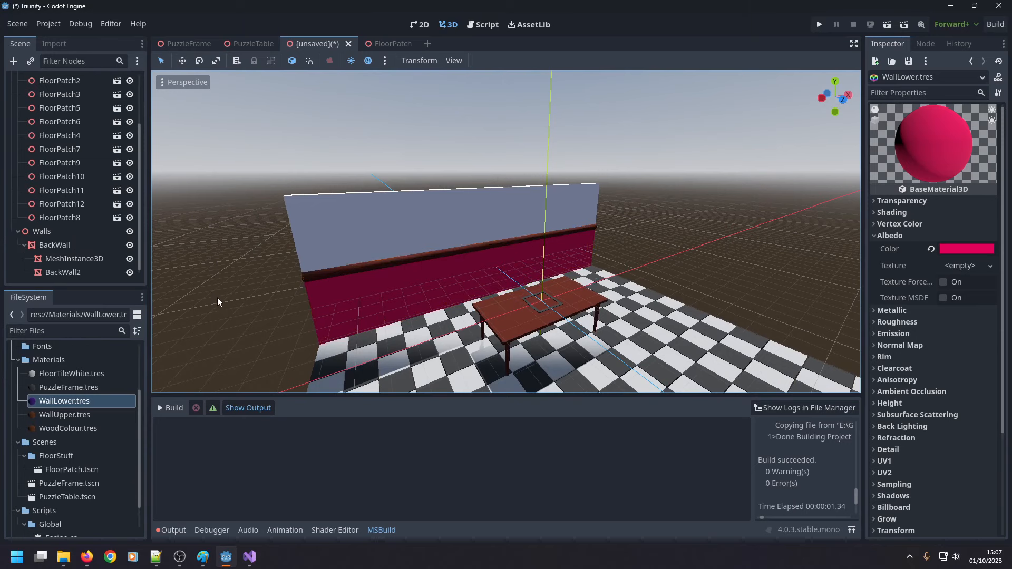
middle_click_drag(245, 305, 212, 283)
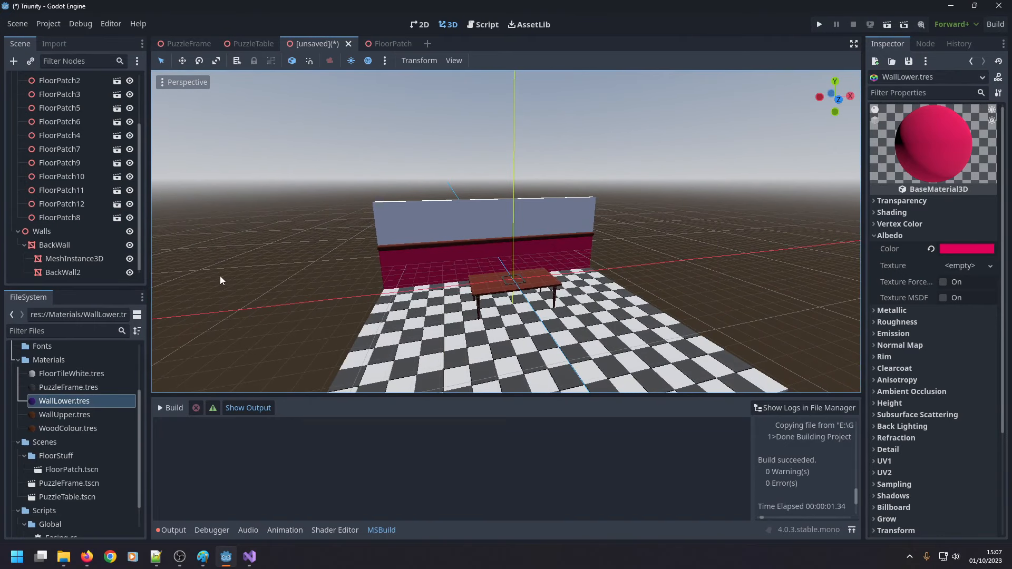
left_click(24, 245)
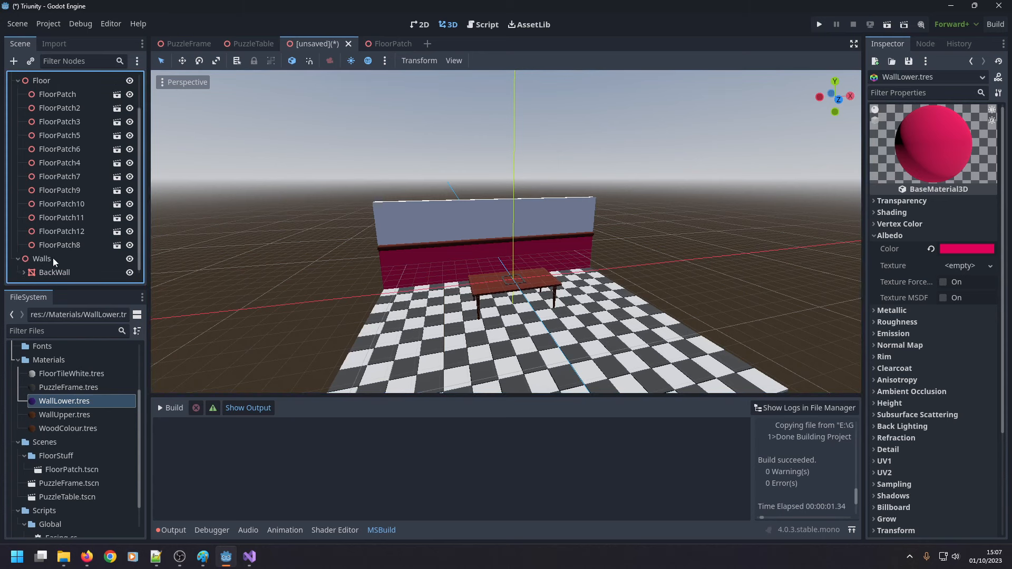
left_click(60, 273)
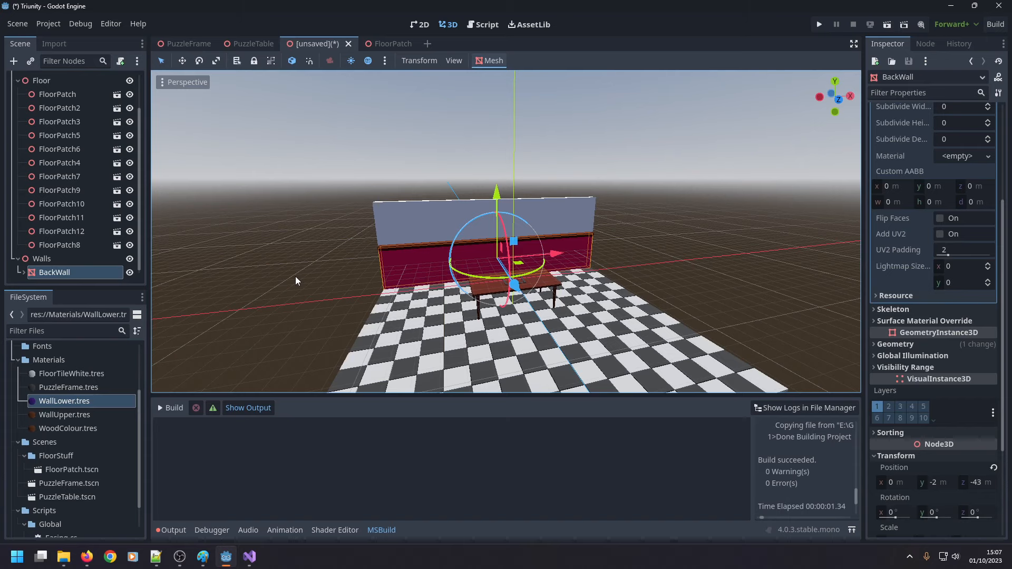
middle_click_drag(299, 291, 333, 289)
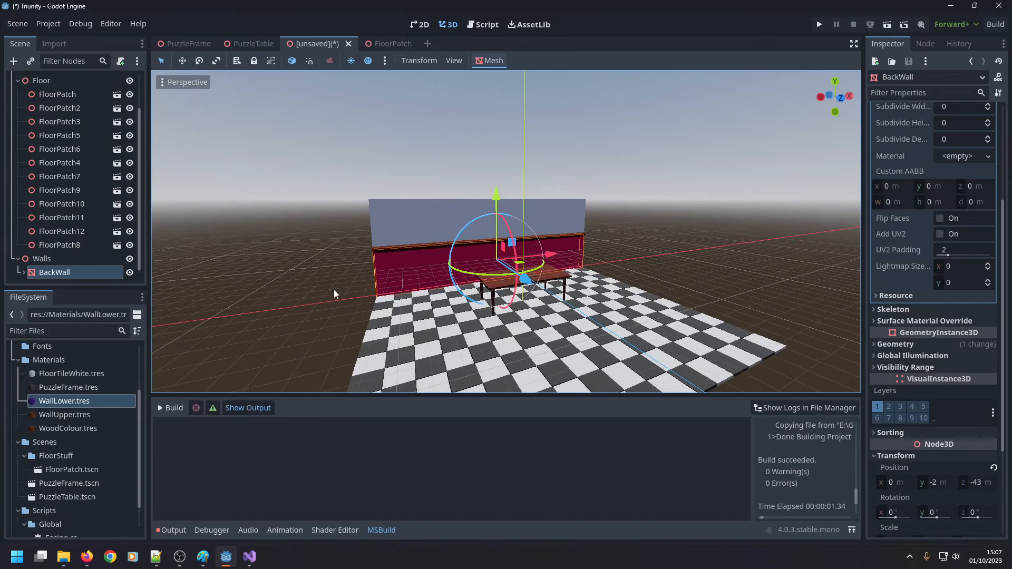
left_click(304, 359)
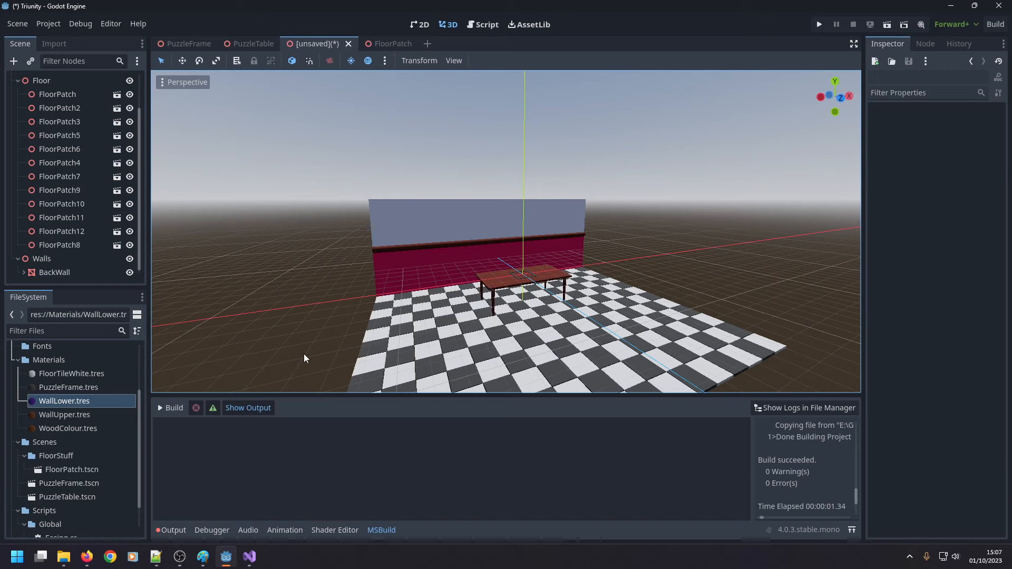
Change the WallLower material's albedo colour to golden yellow with saturation 100 and value 85.
left_click(393, 277)
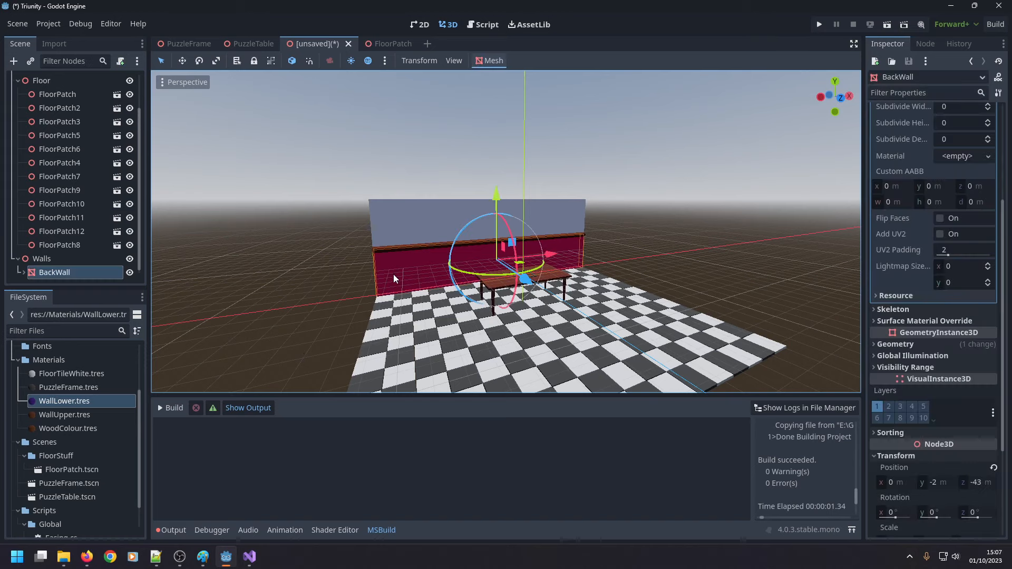
double_click(91, 400)
left_click(970, 252)
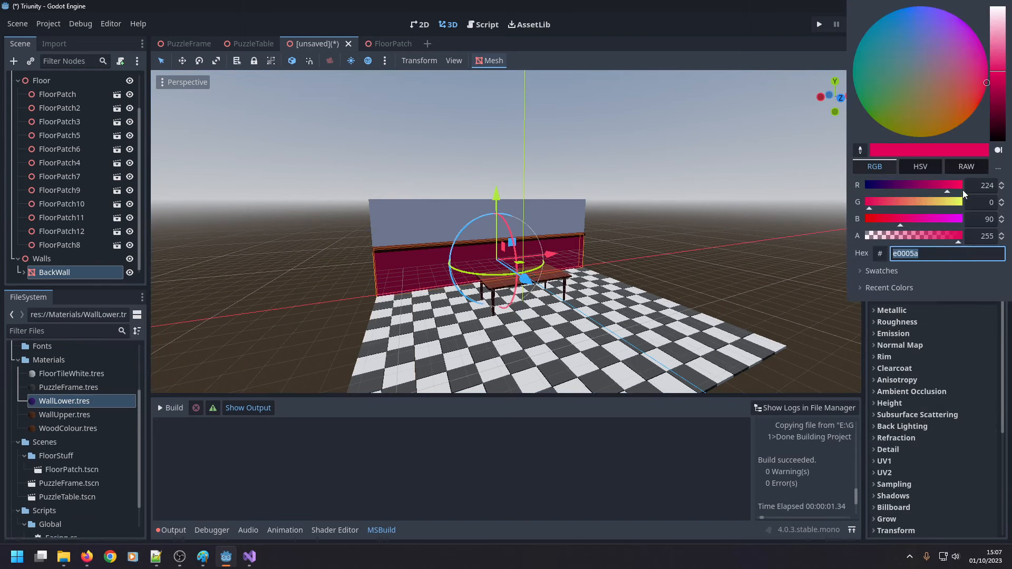
left_click_drag(948, 192, 946, 192)
left_click(918, 168)
left_click(951, 191)
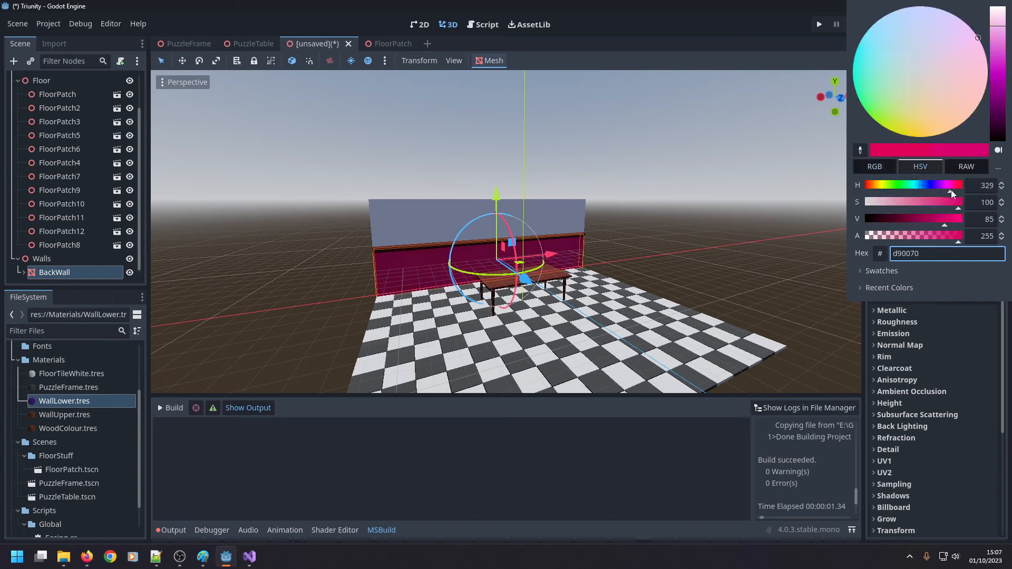
mouse_move(952, 190)
left_mouse_down()
mouse_move(964, 189)
mouse_move(867, 191)
mouse_move(866, 200)
mouse_move(880, 200)
left_mouse_up()
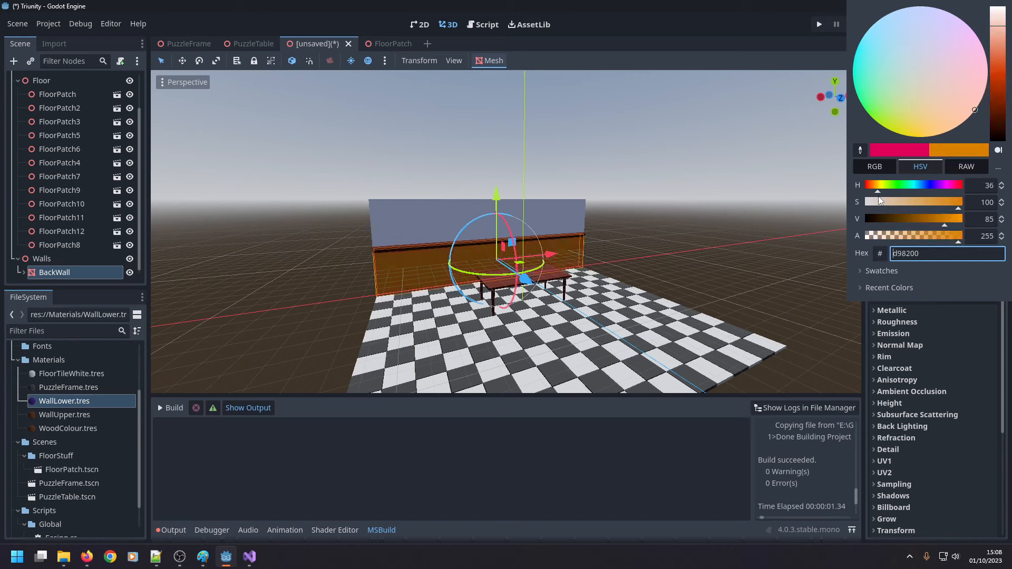
left_click_drag(879, 197, 882, 197)
left_click(492, 249)
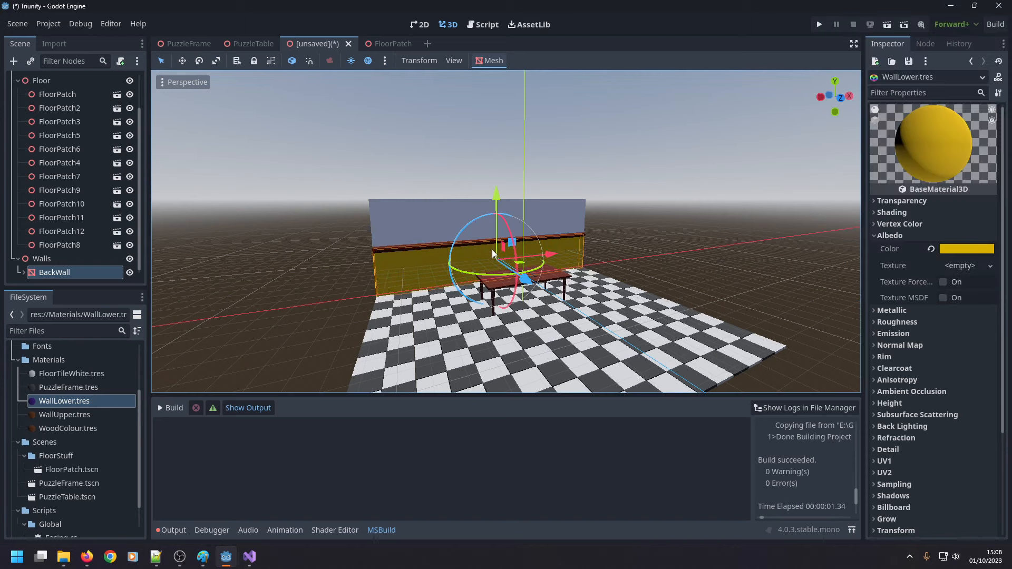
Change the WallLower material's albedo colour to orange, hex ff7a00, and inspect the wall from both sides.
scroll(407, 275, "up", 5)
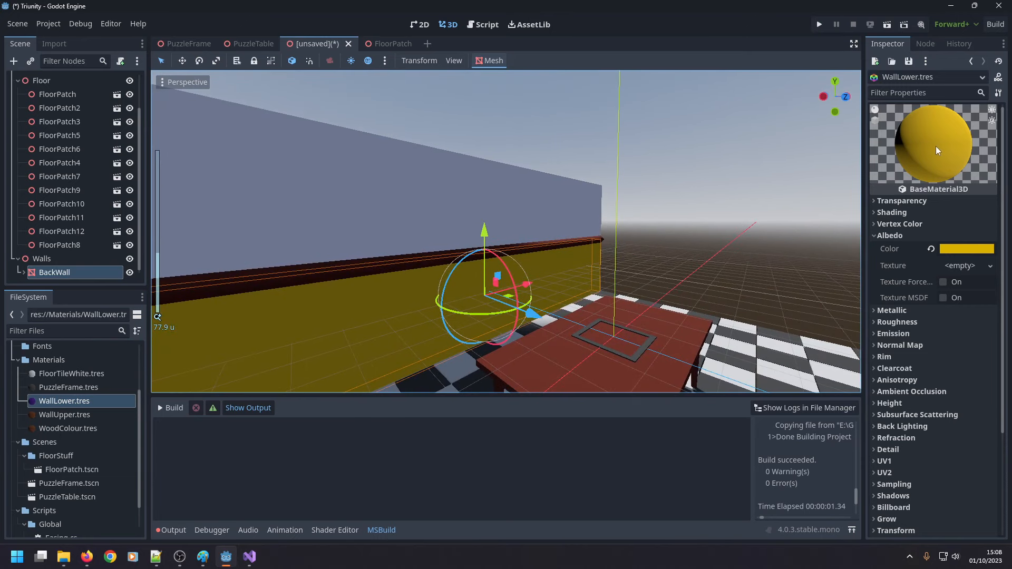
left_click(960, 249)
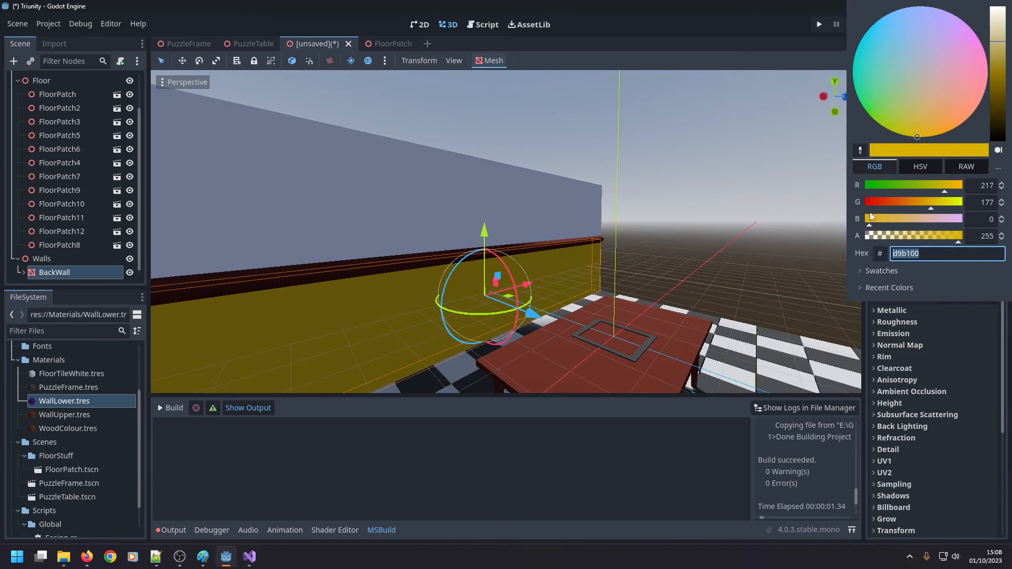
left_click_drag(959, 184, 963, 185)
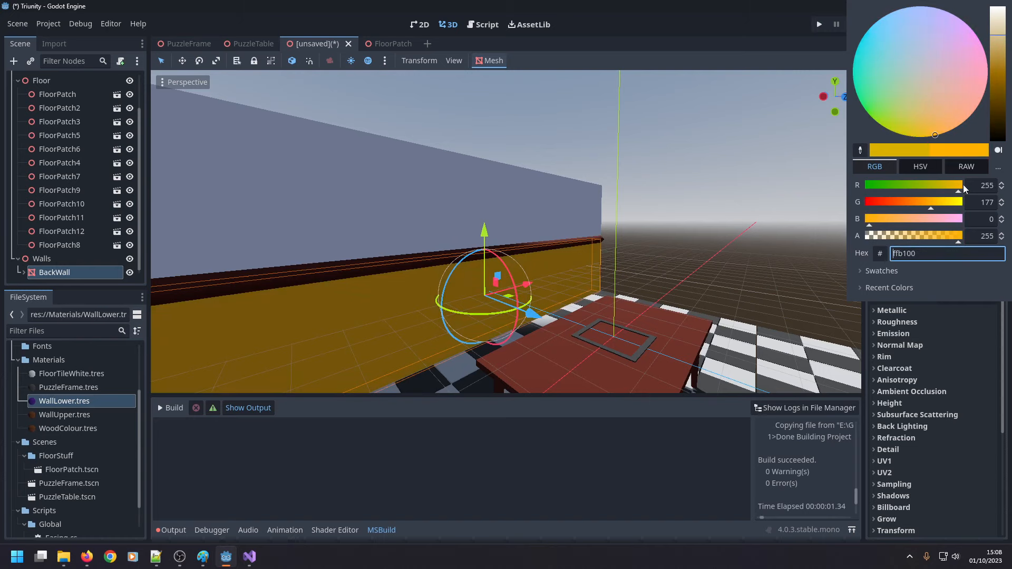
left_click(927, 209)
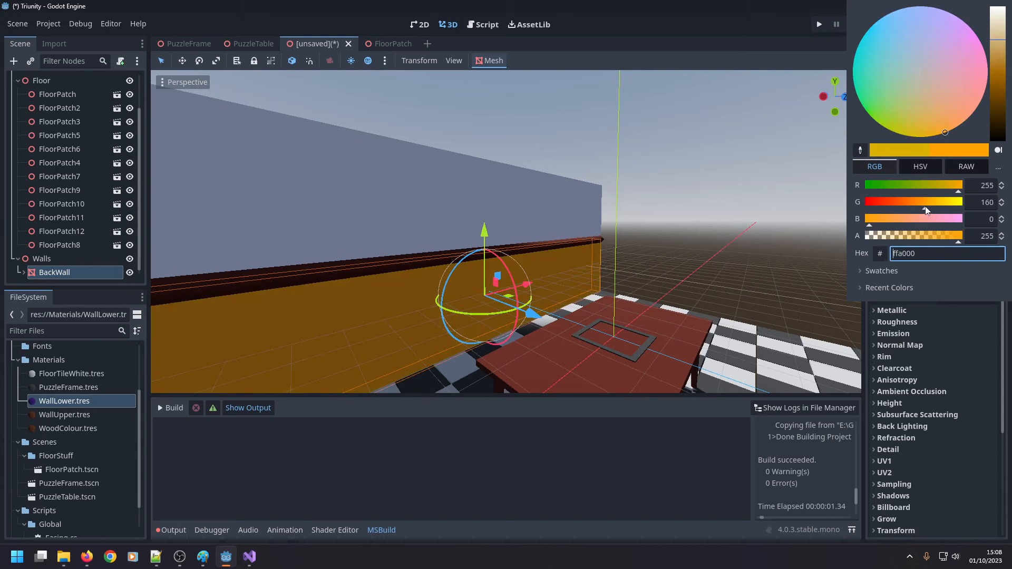
left_click_drag(925, 208, 912, 210)
scroll(733, 265, "down", 8)
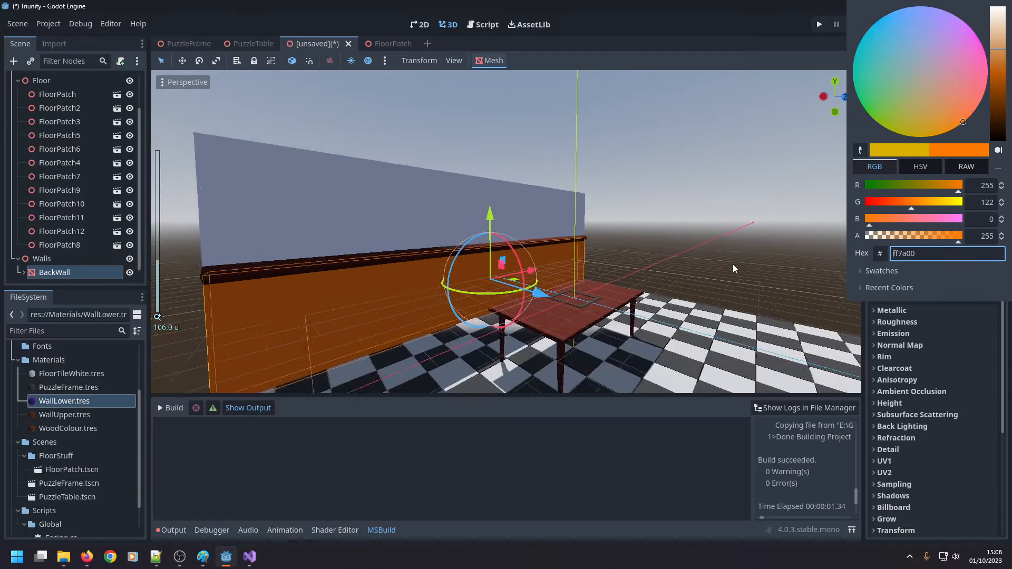
left_click(746, 252)
middle_click_drag(725, 243, 182, 238)
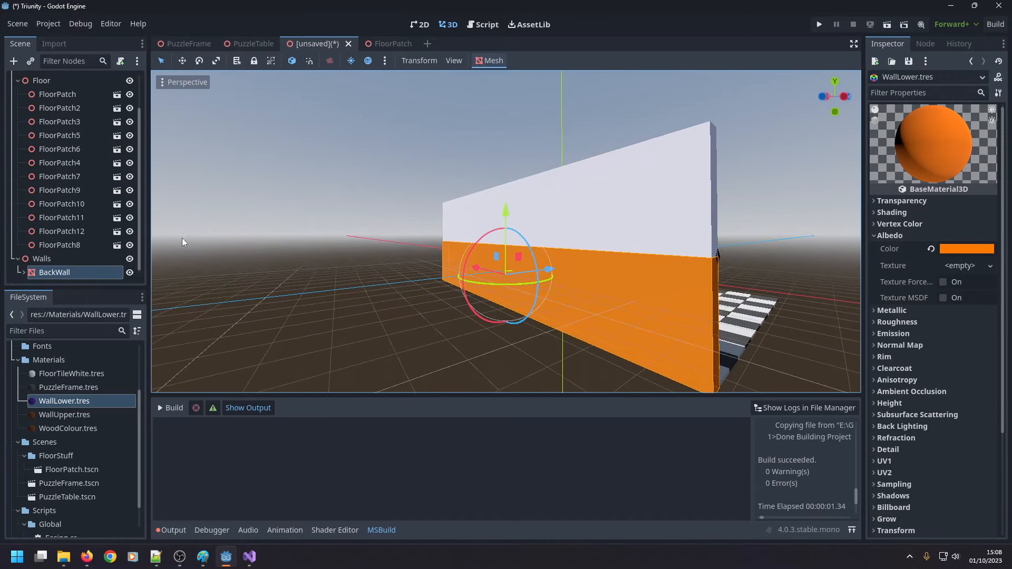
middle_click_drag(484, 274, 248, 295)
left_click(236, 296)
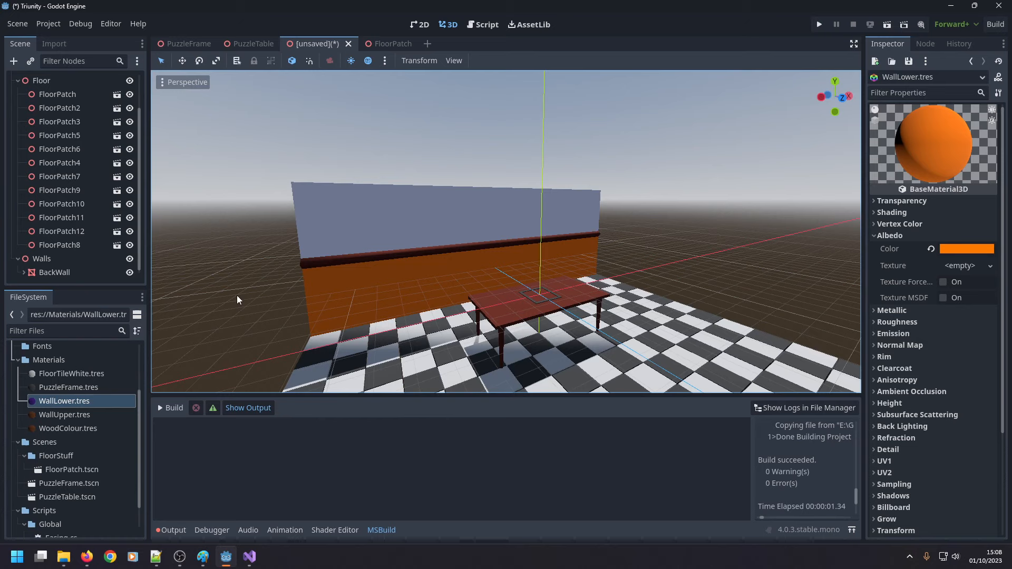
Rename the MeshInstance3D child under BackWall as Rail and collapse the BackWall node.
left_click(25, 273)
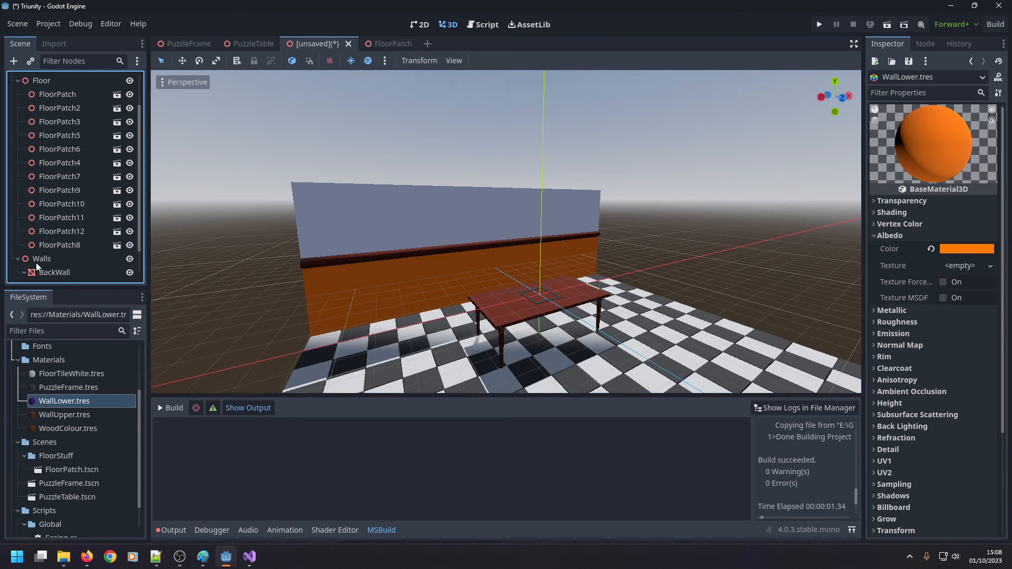
scroll(42, 261, "down", 1)
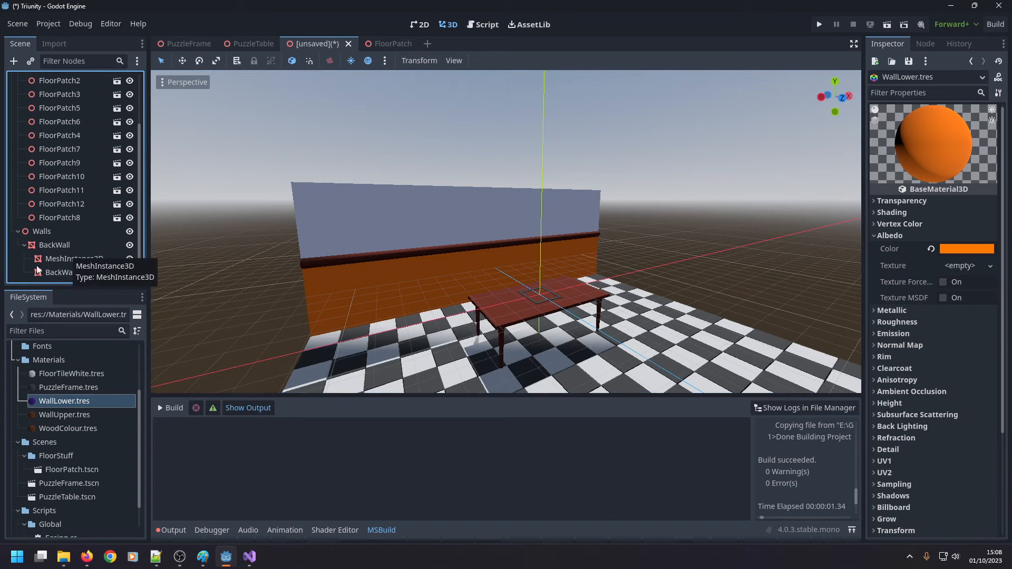
left_click(86, 259)
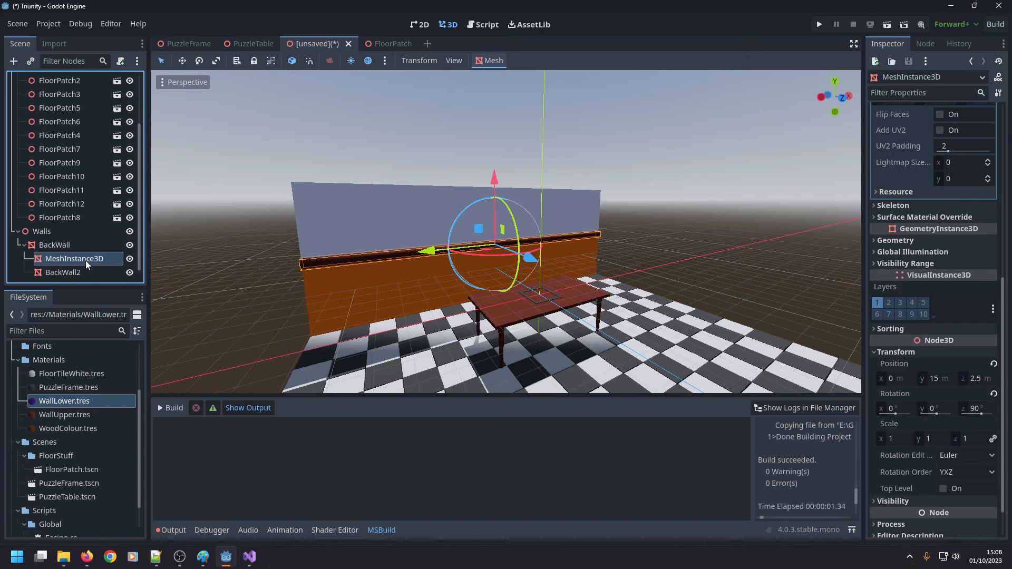
double_click(101, 258)
type("Rail")
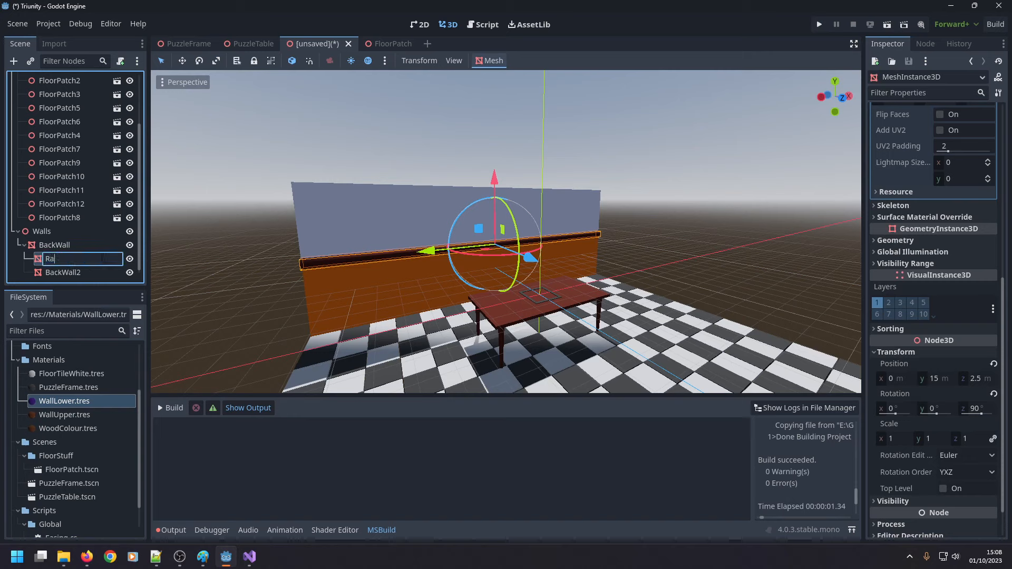
key("Return")
left_click(24, 245)
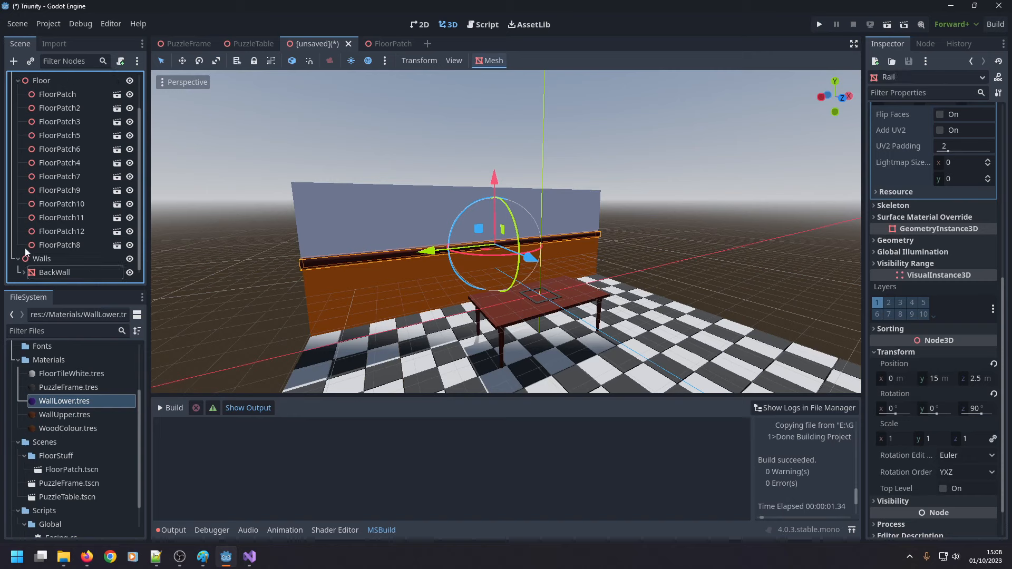
Add a MeshInstance3D child node to Walls and view the mesh types available for it.
right_click(44, 258)
left_click(78, 220)
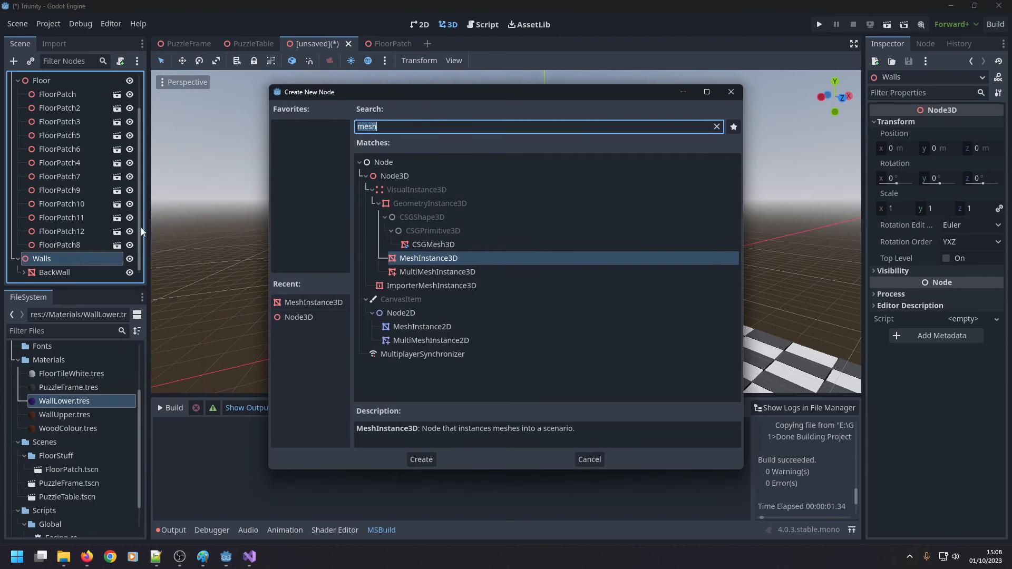
double_click(438, 258)
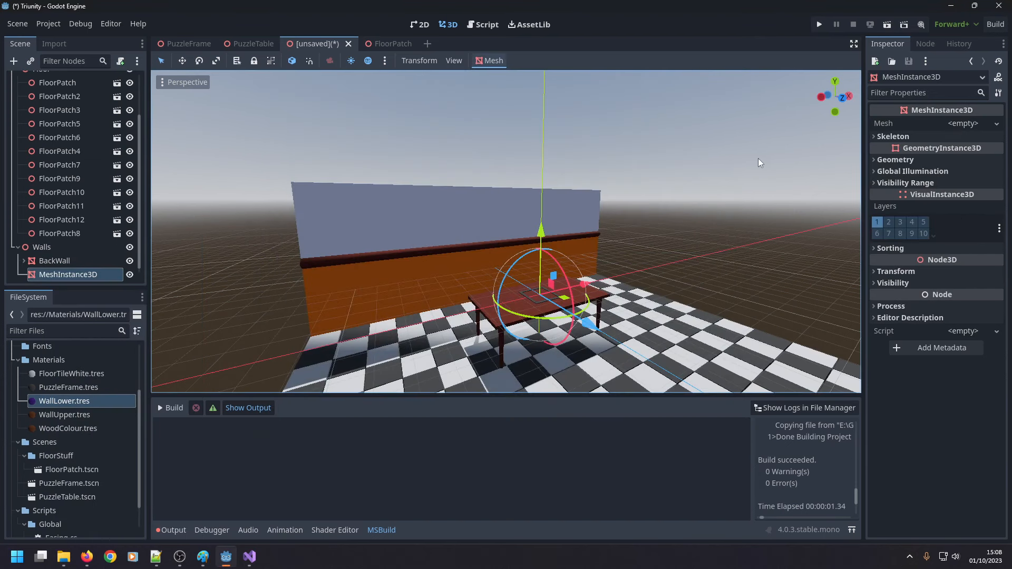
left_click(969, 126)
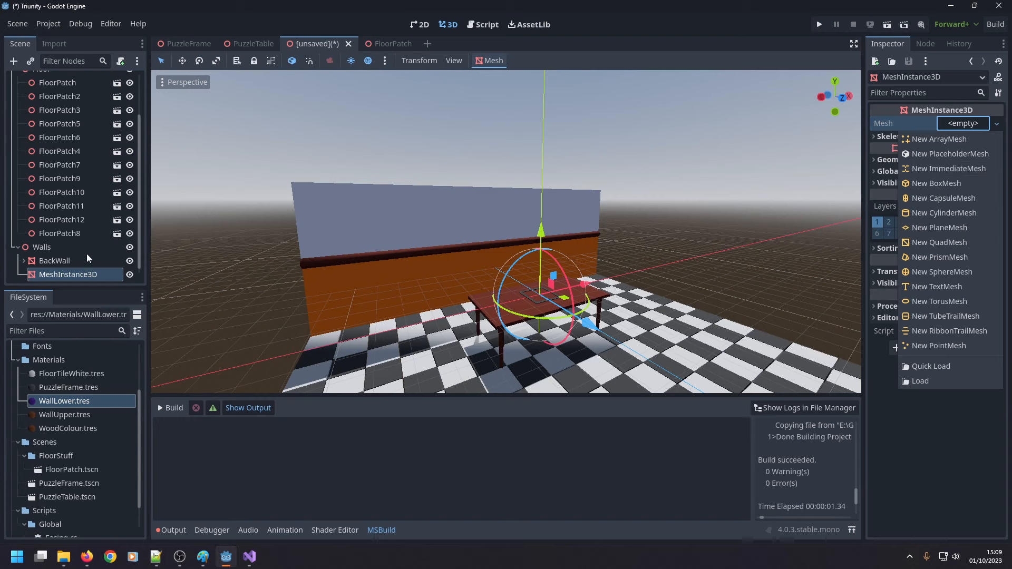
left_click(40, 261)
Expand the BackWall node and set its box mesh's Y size to 40 m.
left_click(45, 266)
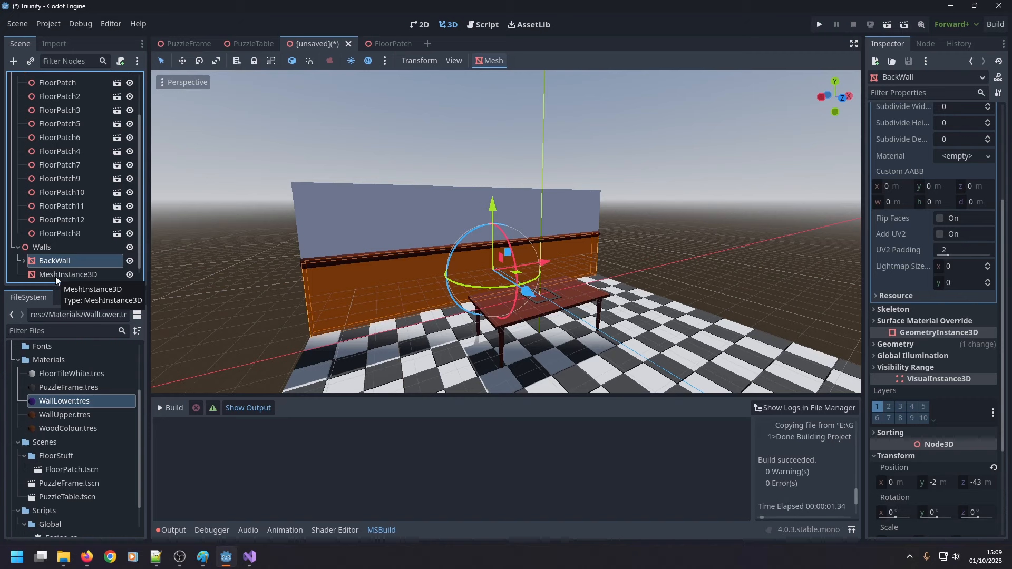
left_click(23, 261)
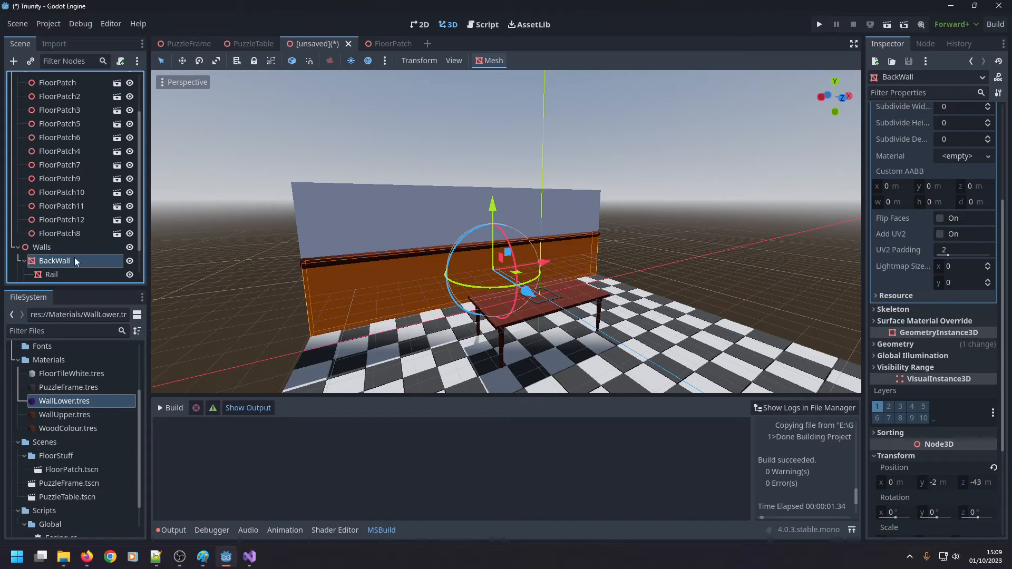
scroll(80, 255, "down", 1)
middle_click_drag(452, 218, 554, 184)
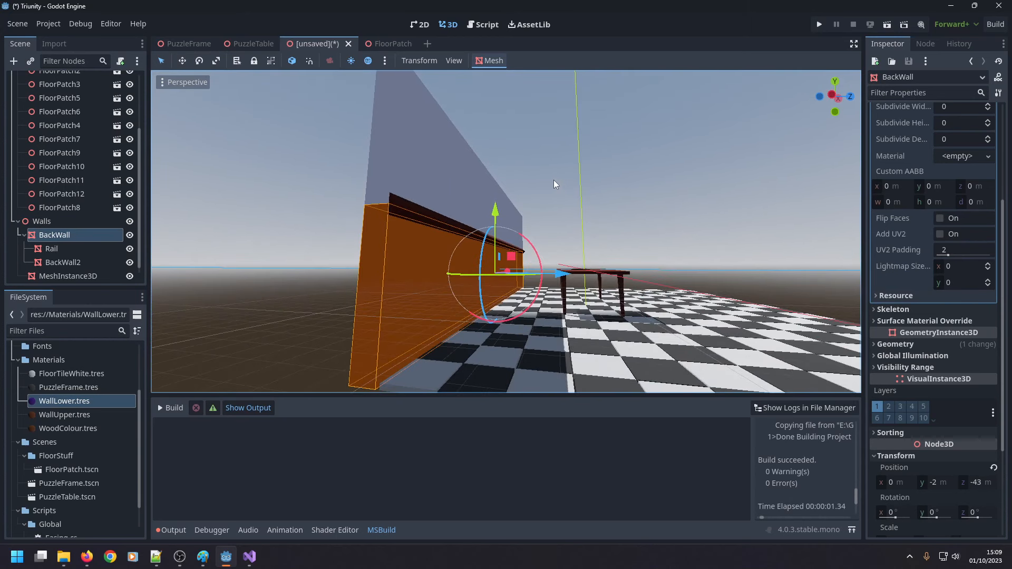
left_click(46, 264)
left_click(56, 236)
scroll(938, 204, "up", 3)
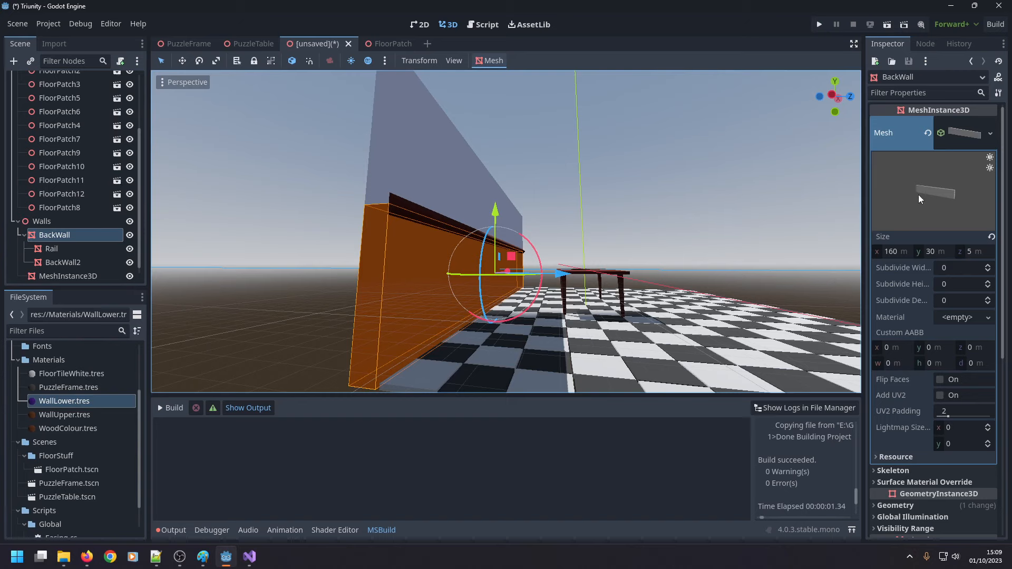
left_click(920, 255)
type("40")
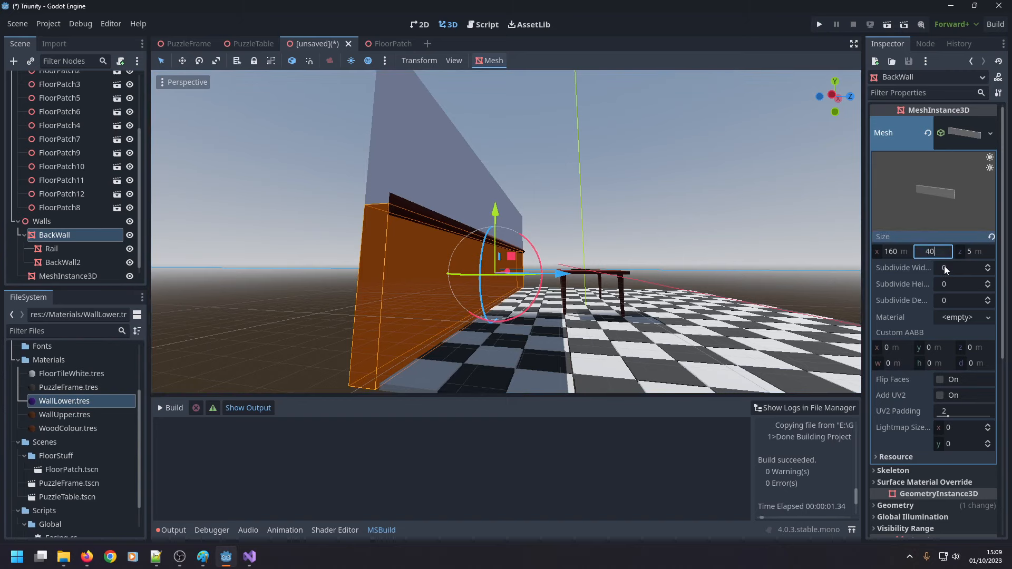
key("Return")
Raise BackWall2 onto the top of the lower wall and move the rail up to a Y position of 19 m.
scroll(920, 311, "down", 6)
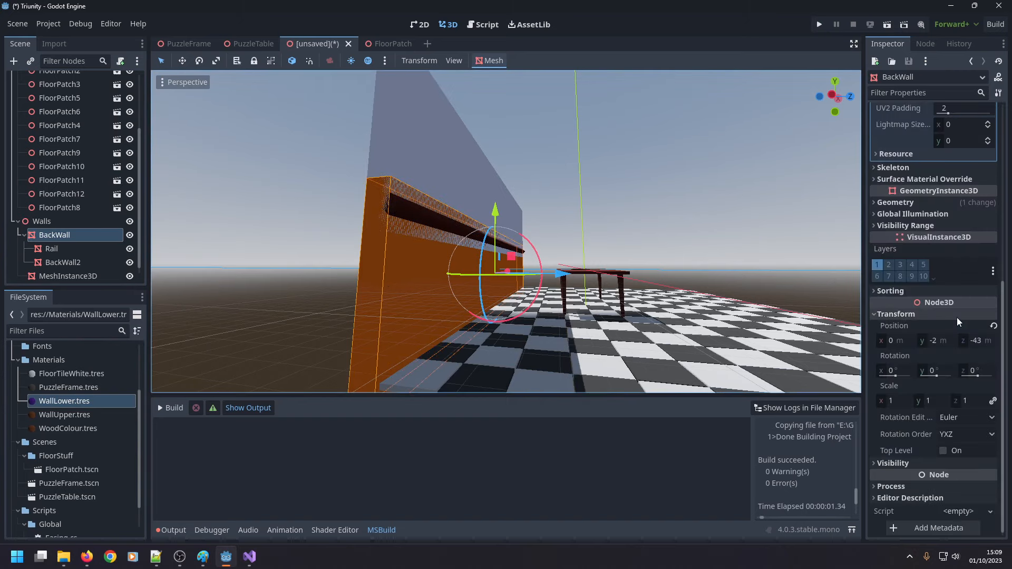
left_click(972, 346)
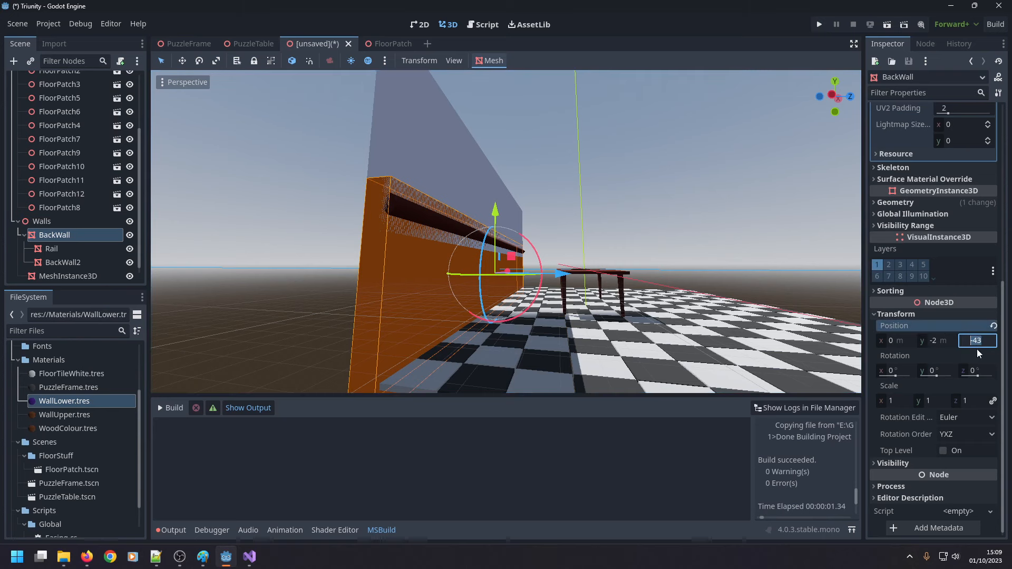
middle_click_drag(622, 280, 530, 286)
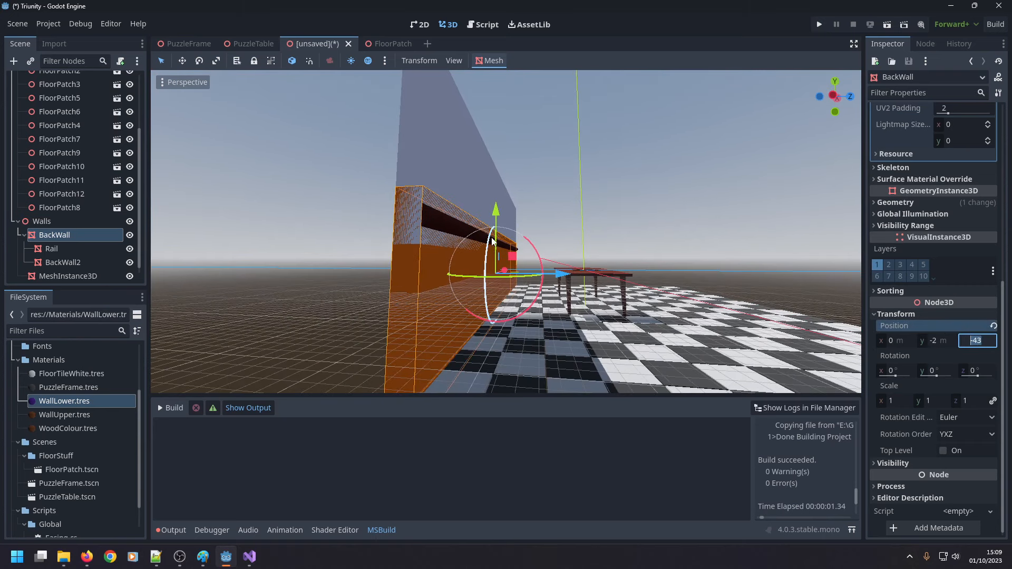
left_click_drag(495, 217, 496, 226)
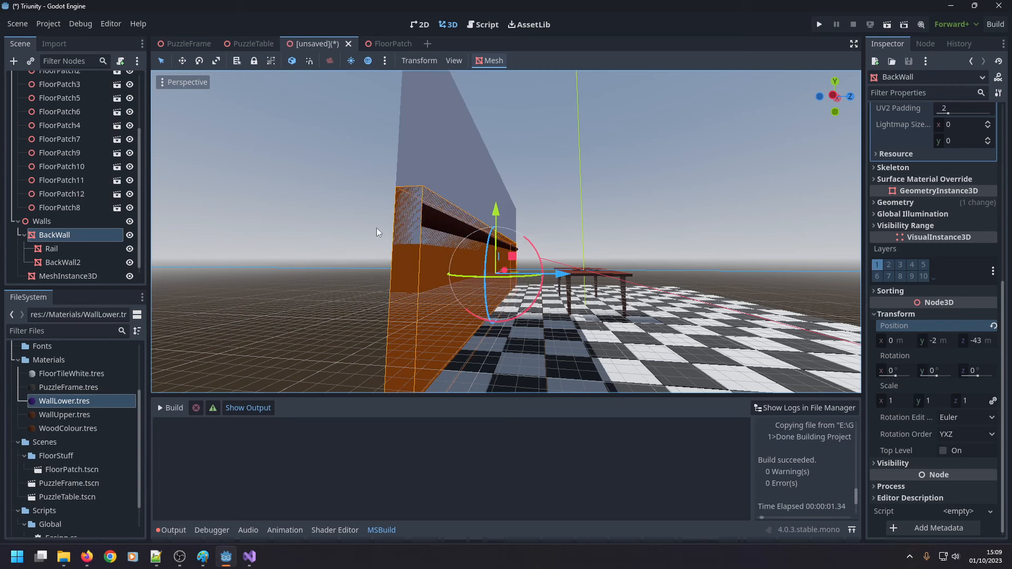
left_click(462, 180)
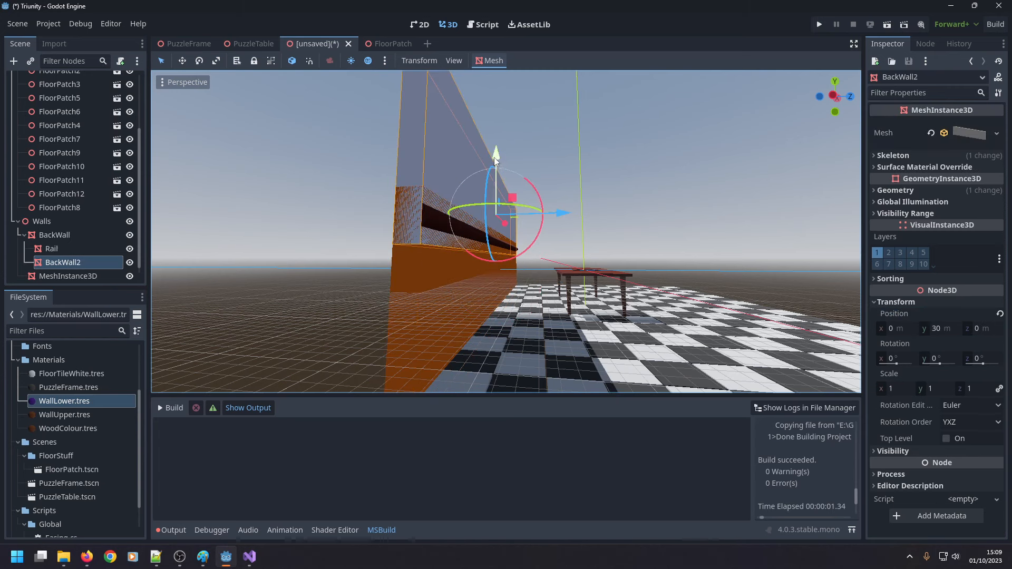
left_click_drag(496, 154, 501, 141)
left_click(444, 228)
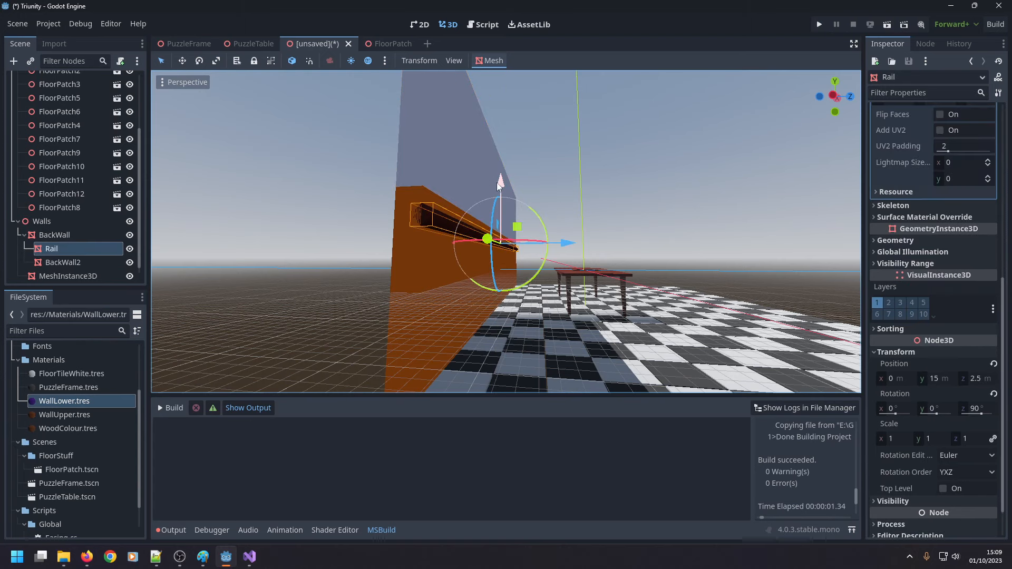
left_click_drag(497, 182, 506, 175)
Lower the whole BackWall to a Y position of -16 m and check it against the floor and table.
left_click(84, 235)
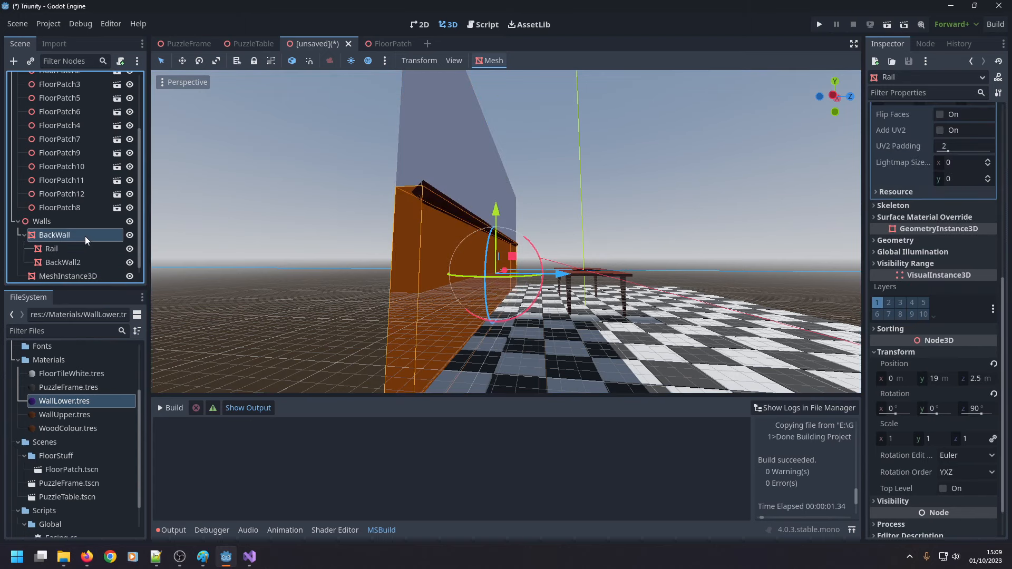
left_click_drag(497, 211, 499, 240)
middle_click_drag(565, 236, 448, 226)
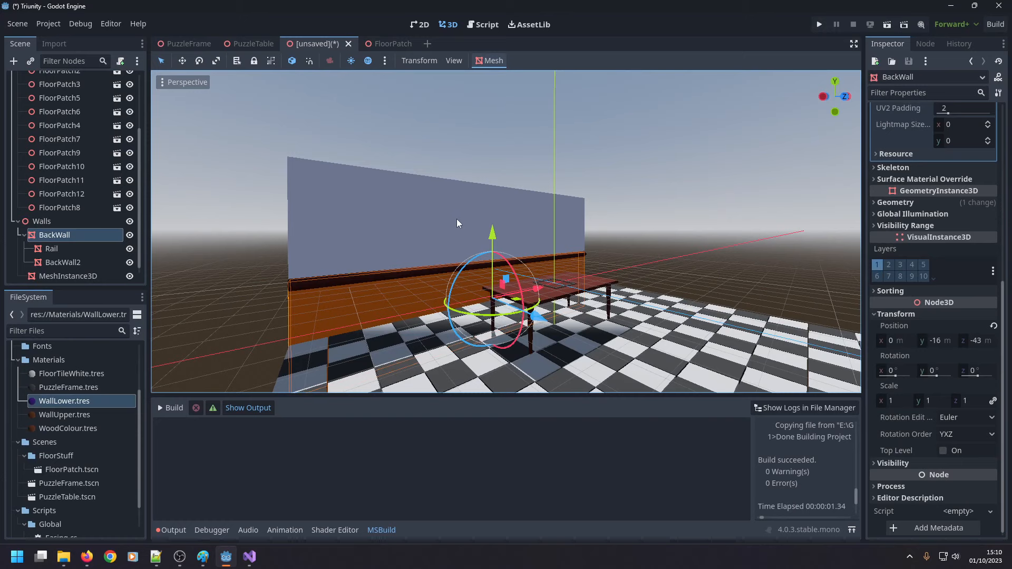
left_click(639, 204)
middle_click_drag(619, 211, 688, 210)
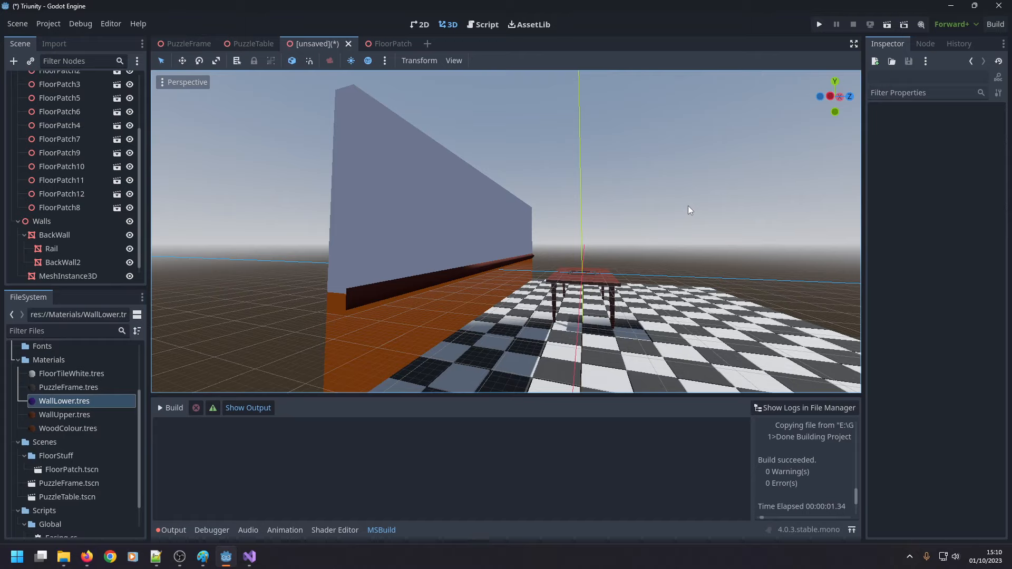
middle_click_drag(519, 266, 539, 257)
Set the BackWall box mesh's Y size to 50 m.
left_click(475, 307)
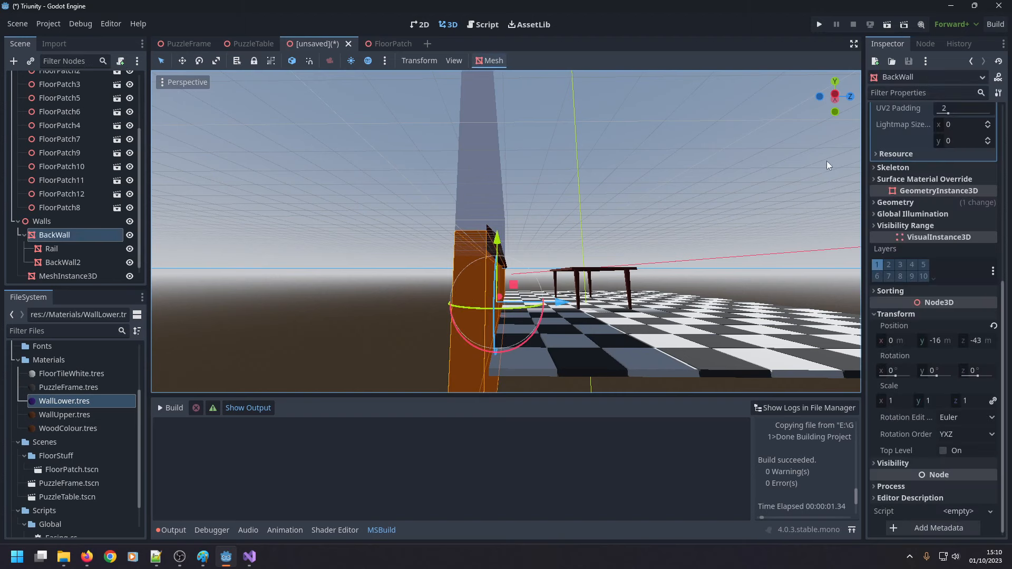
scroll(925, 120, "up", 5)
left_click(942, 250)
type("520")
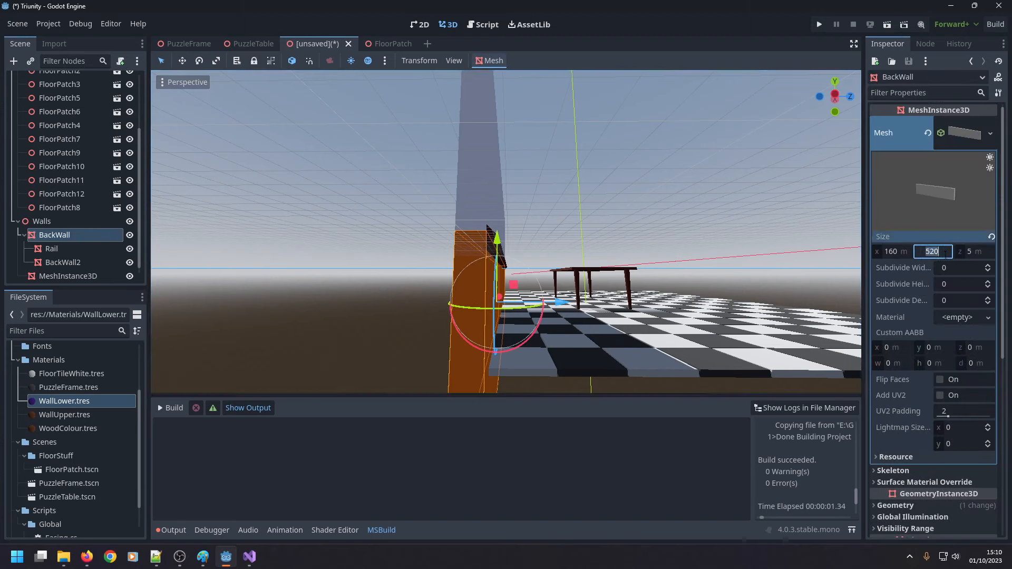
key("Return")
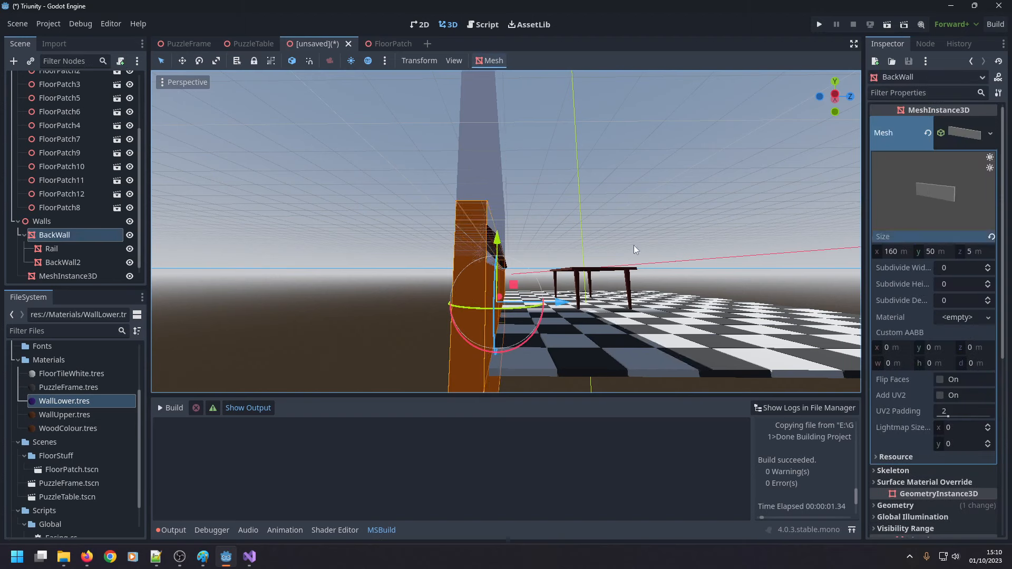
Raise BackWall2 to a Y position of 50 m and lift the rail to the seam between the two wall sections.
left_click(464, 165)
left_click_drag(489, 175, 501, 149)
left_click(491, 254)
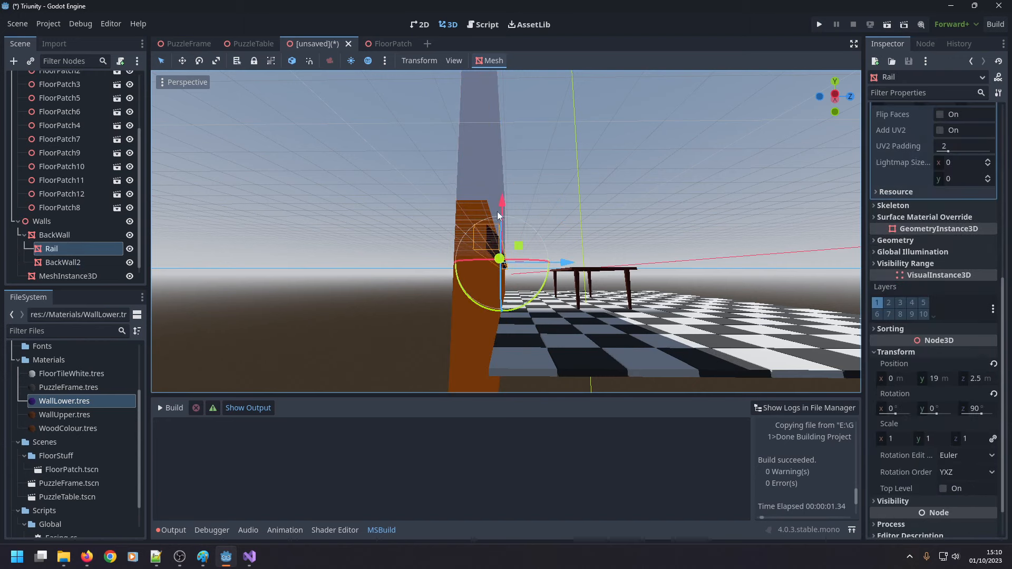
left_click_drag(497, 210, 509, 193)
middle_click_drag(521, 186, 491, 200)
left_click(199, 263)
scroll(276, 264, "down", 5)
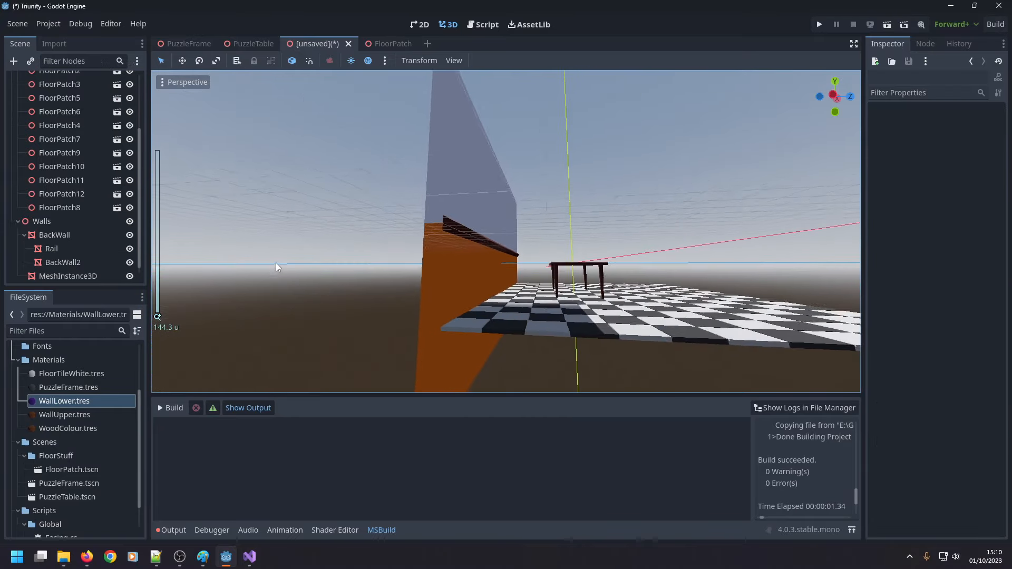
middle_click_drag(277, 265, 408, 209)
left_click(408, 210)
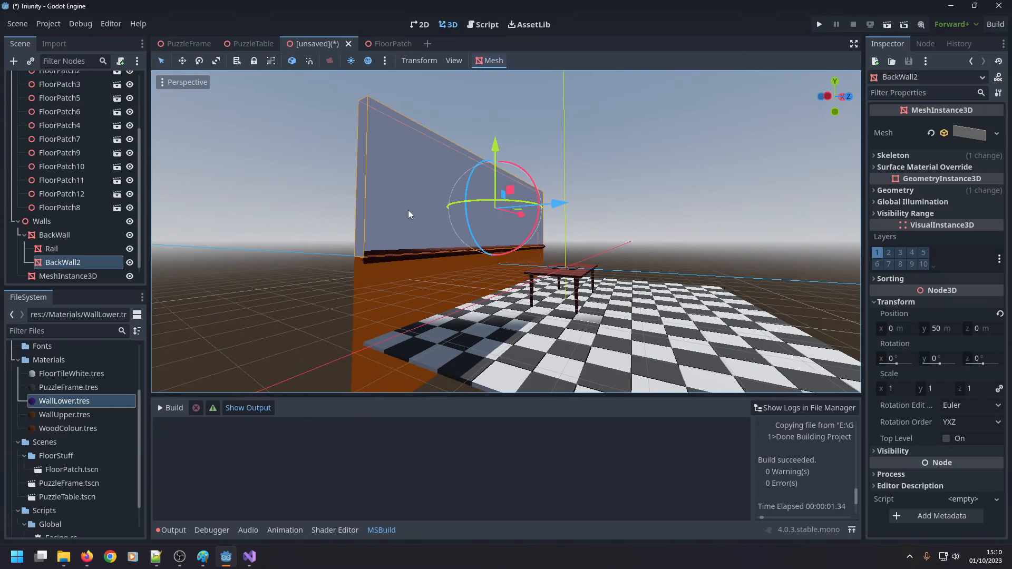
Try lowering the whole Walls node to a Y position of -4 m, and undo the move.
left_click(55, 246)
left_click(61, 236)
left_click(89, 222)
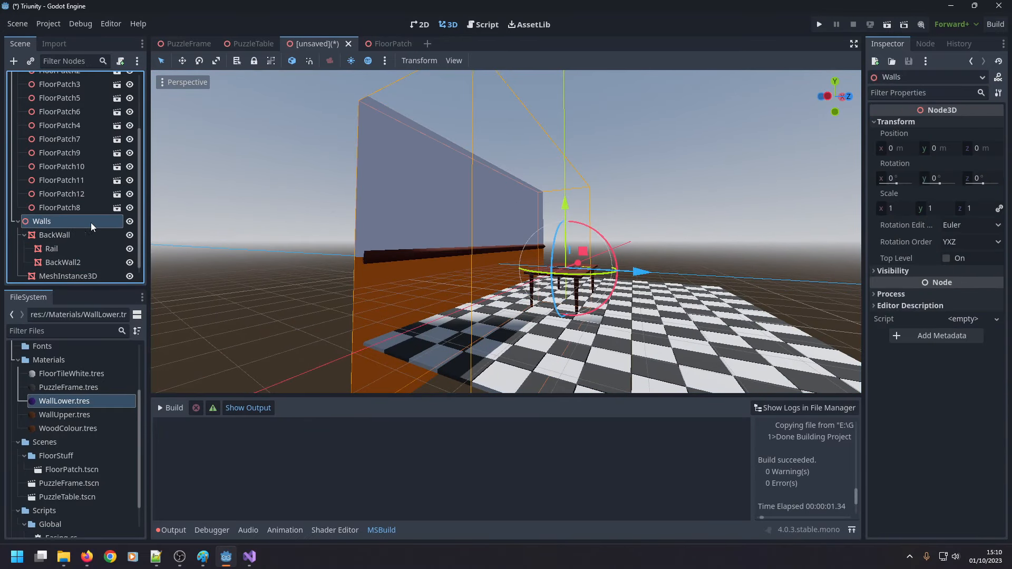
left_click_drag(563, 204, 557, 210)
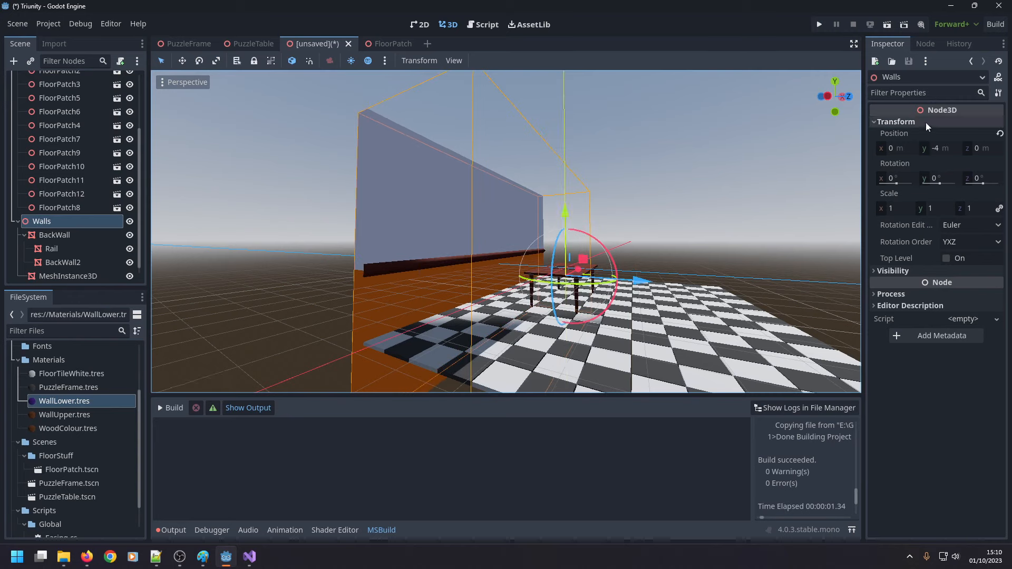
key("ctrl+z")
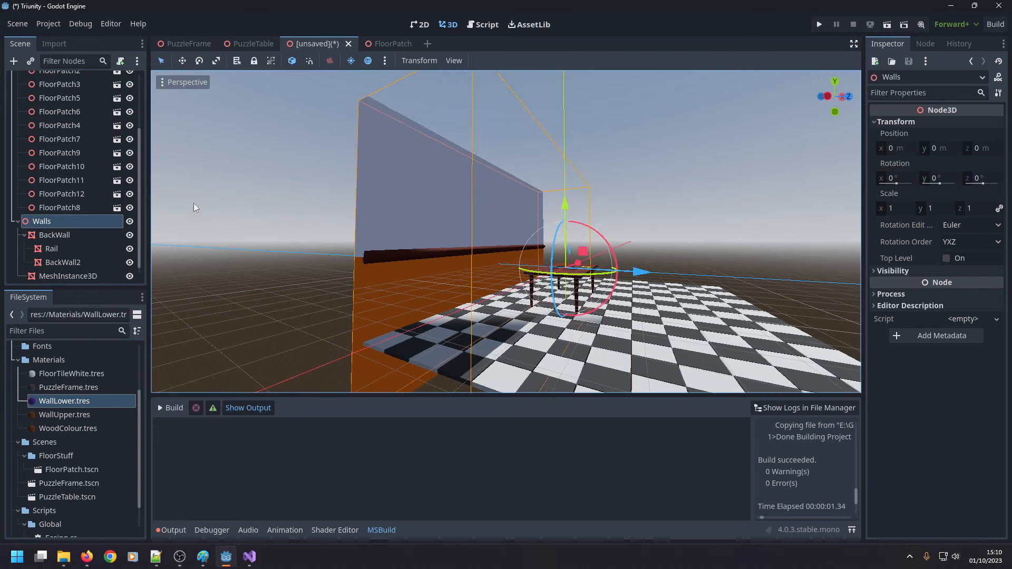
Set the BackWall's Y position to -20 m and check the wall against the floor and table from the front.
left_click(73, 232)
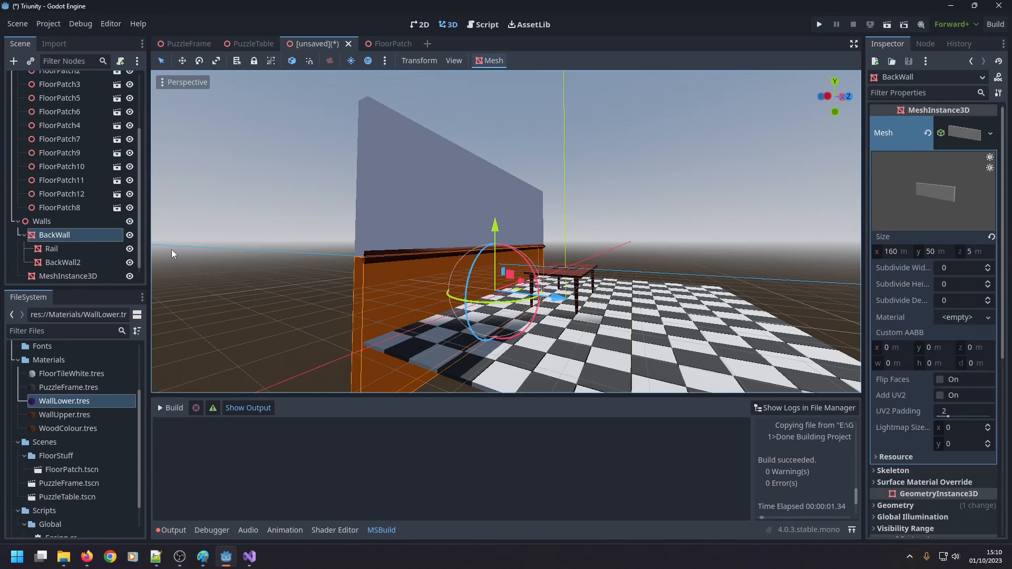
scroll(910, 256, "down", 5)
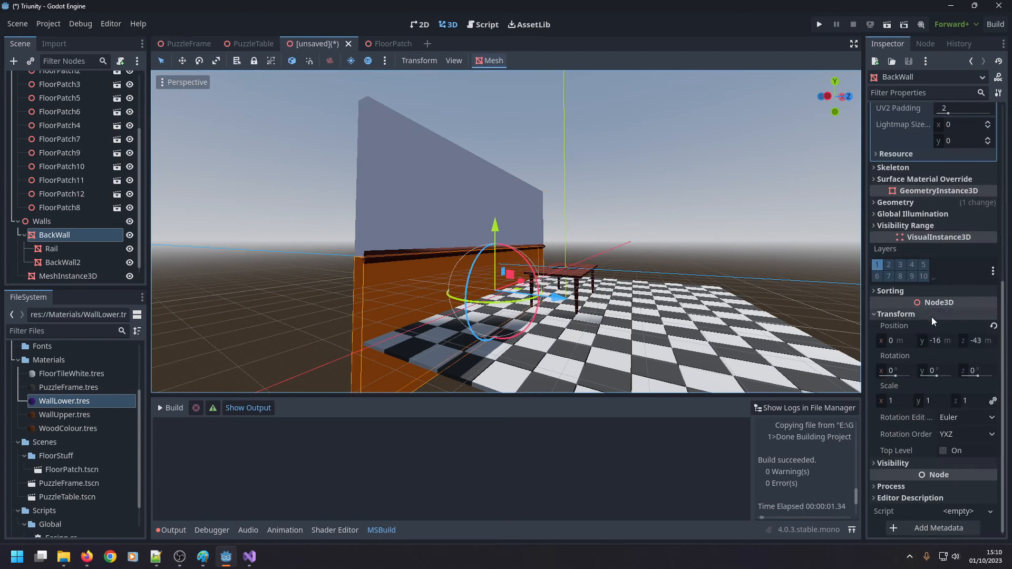
left_click(936, 340)
left_click_drag(937, 341, 942, 340)
type("6")
key("Return")
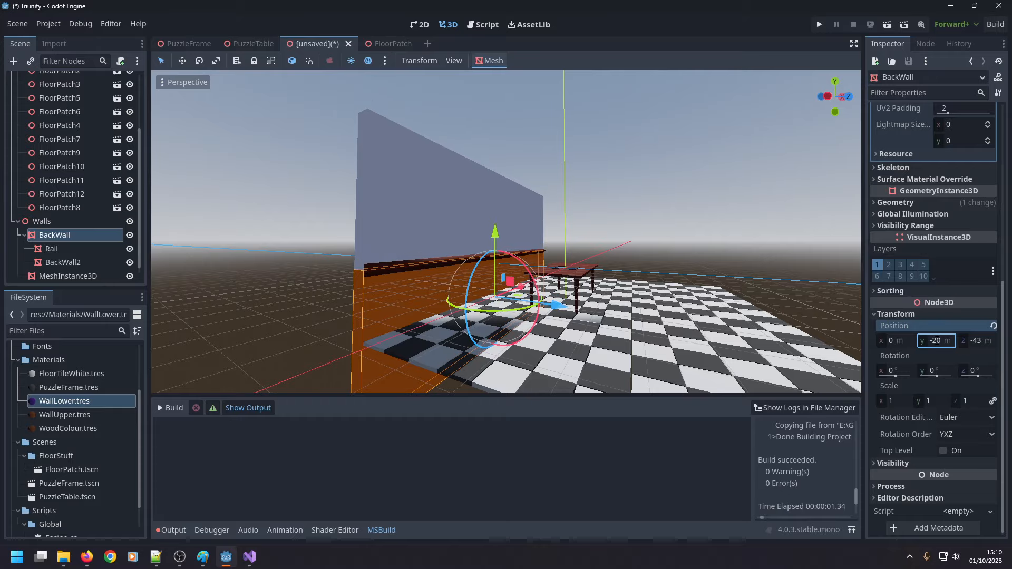
left_click(276, 299)
middle_click_drag(275, 299, 168, 312)
scroll(290, 271, "up", 8)
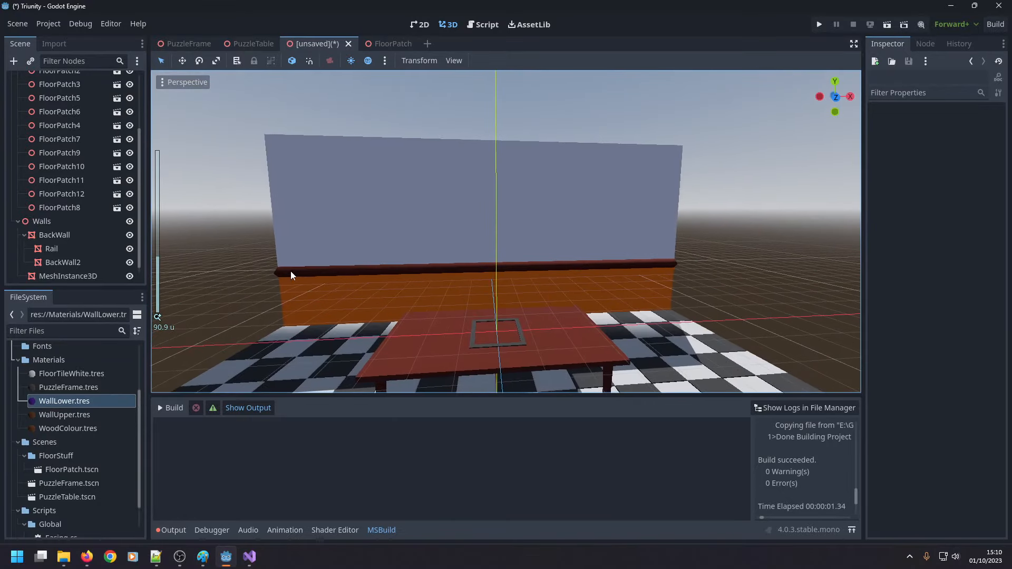
scroll(290, 271, "down", 6)
middle_click_drag(290, 271, 282, 236)
scroll(439, 223, "down", 7)
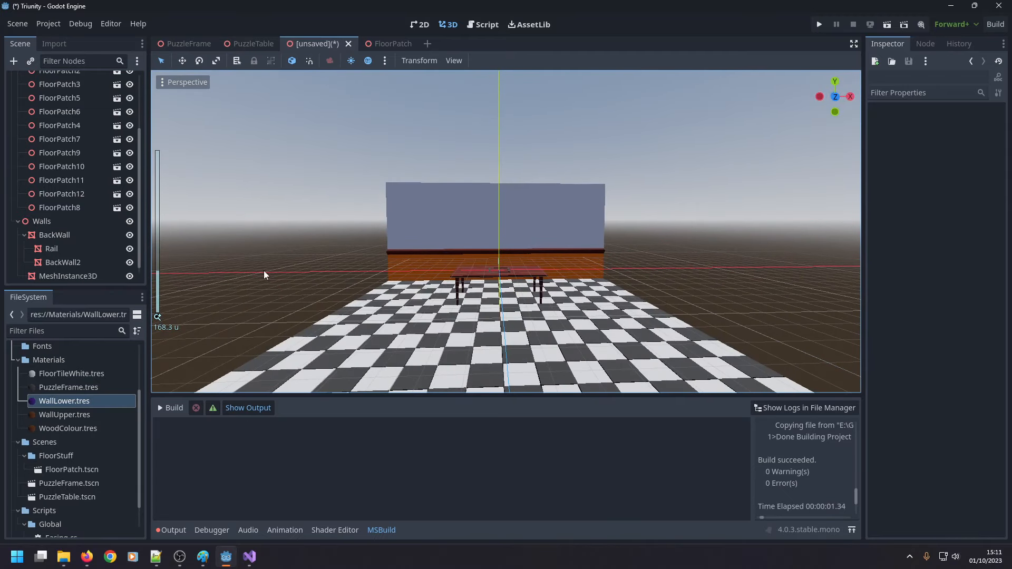
Try to run the project, dismiss the main scene selection, and view the room from above.
left_click(820, 24)
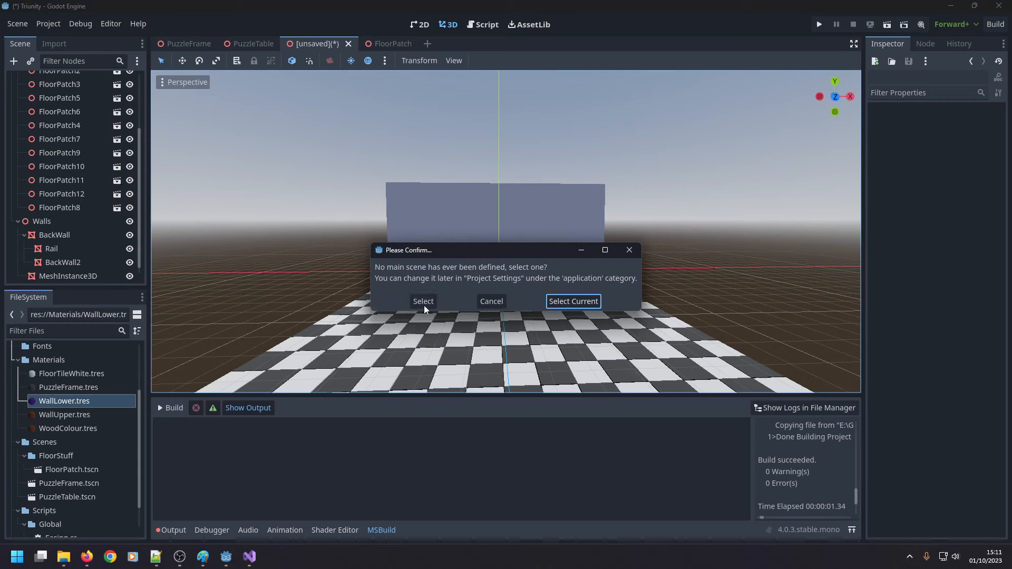
left_click(629, 250)
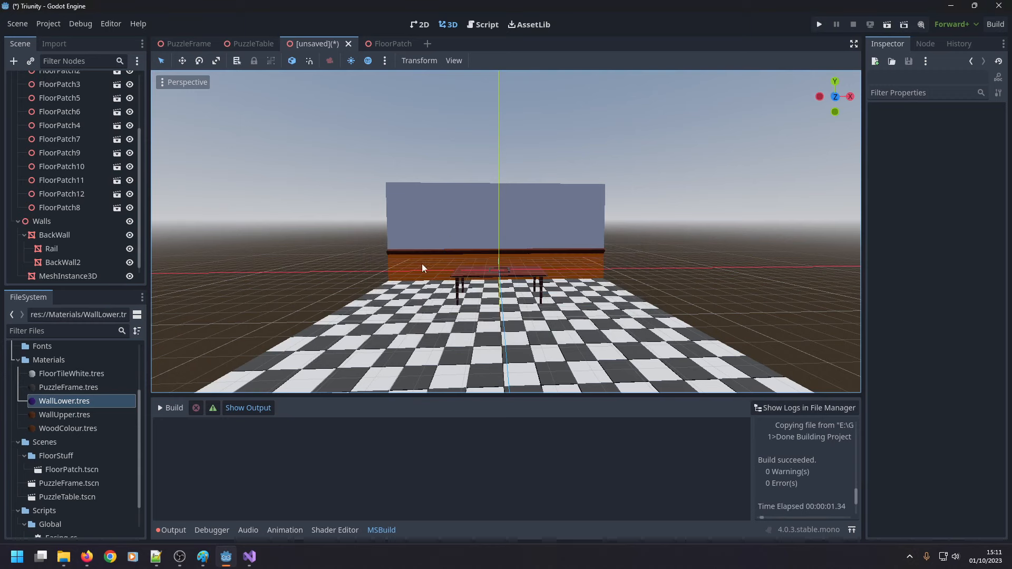
scroll(72, 185, "up", 3)
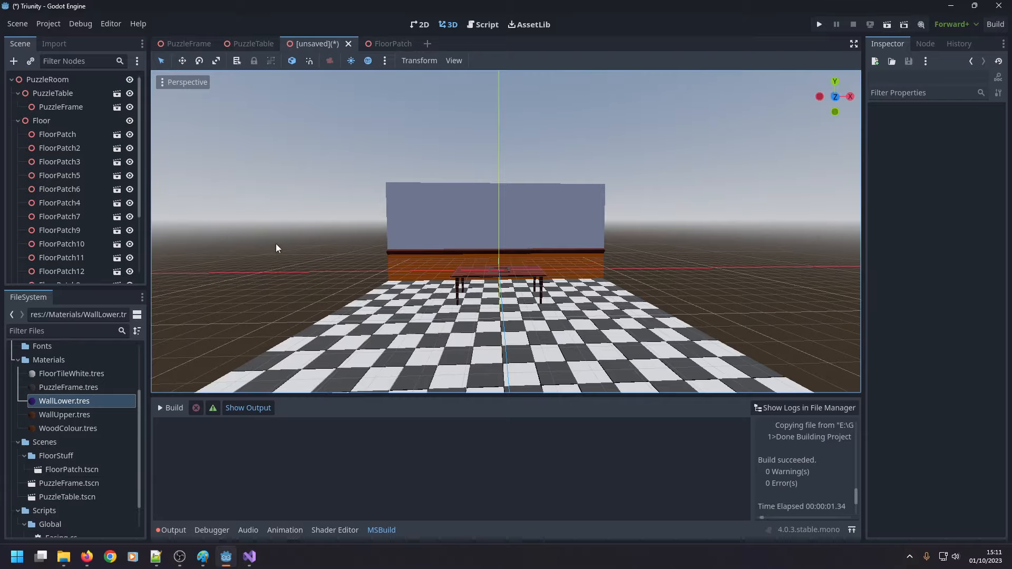
middle_click_drag(284, 244, 276, 266)
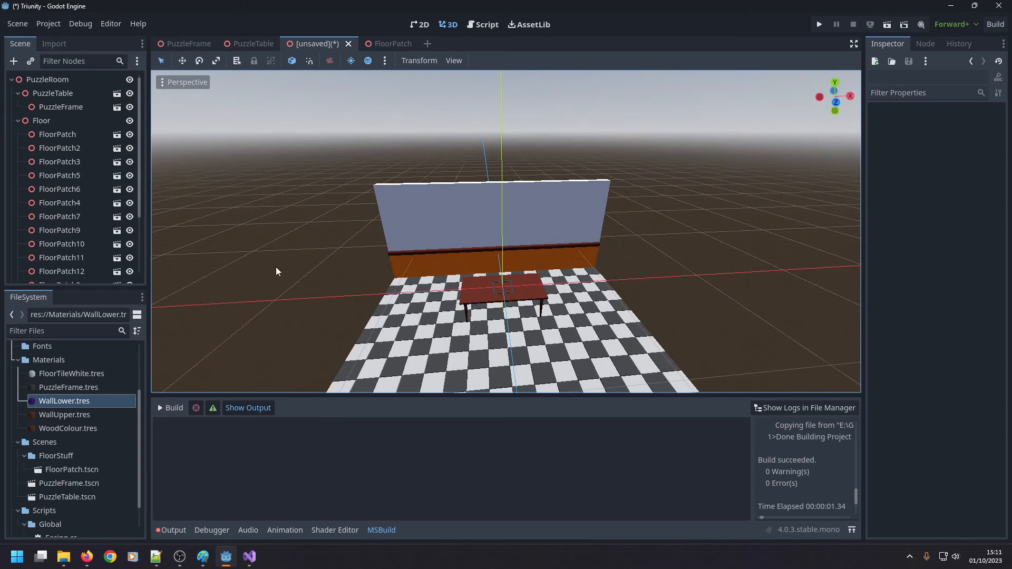
Collapse the Floor node in the scene tree and delete the empty MeshInstance3D under Walls.
left_click(18, 121)
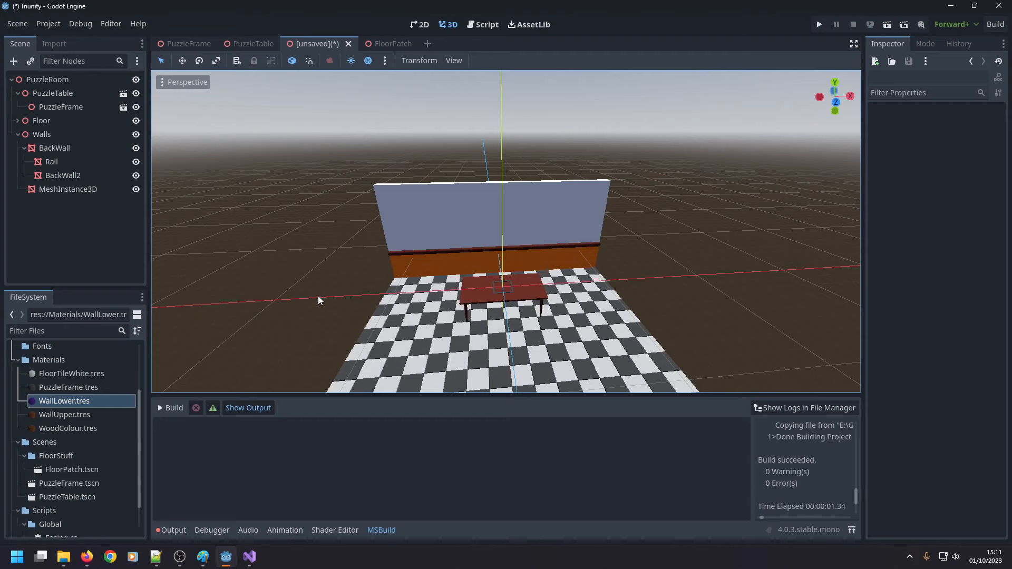
left_click(50, 193)
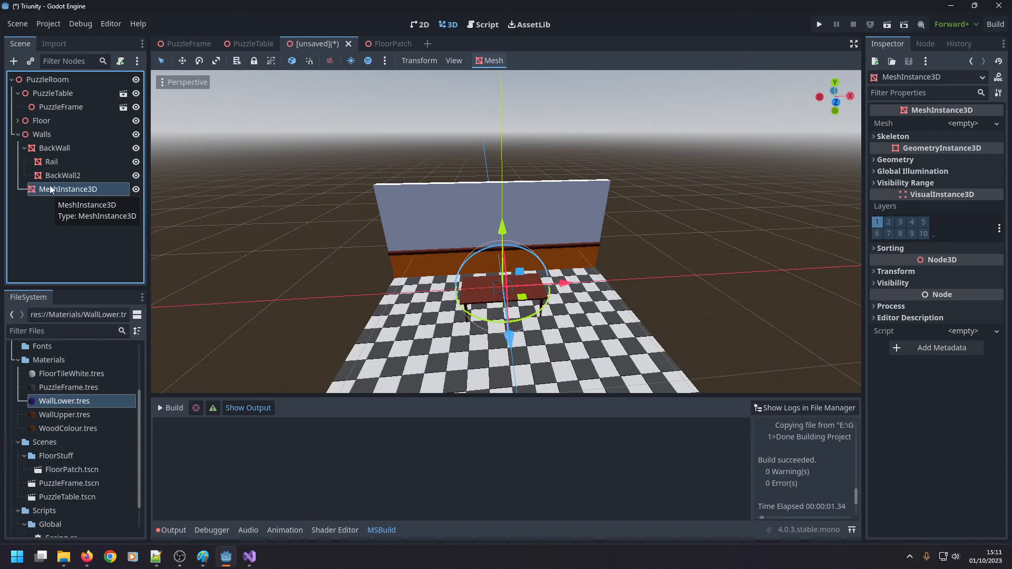
key("Delete")
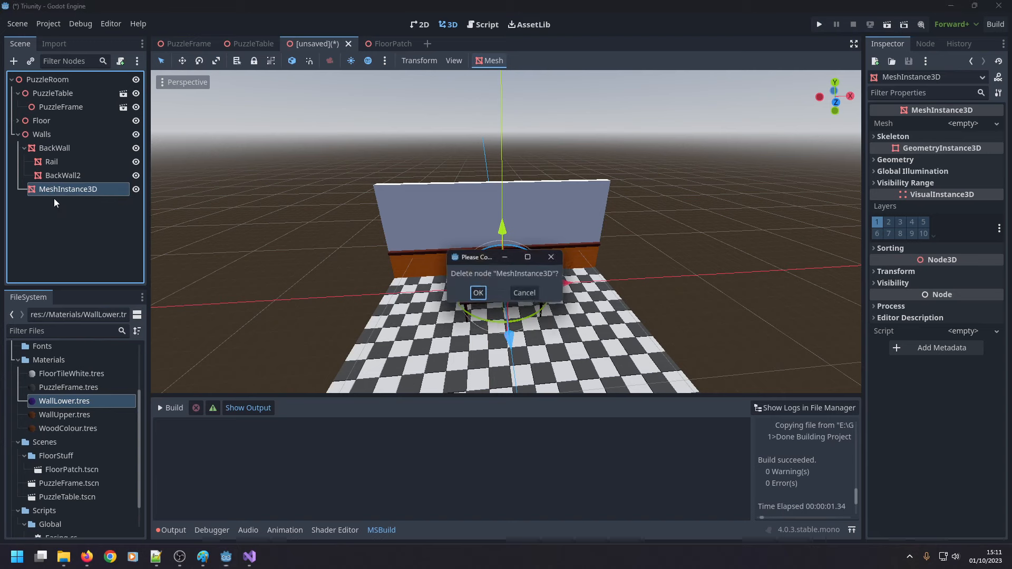
key("Return")
Duplicate the BackWall with its rail and upper section, and set the copy's Z position to 0 m.
left_click(59, 151)
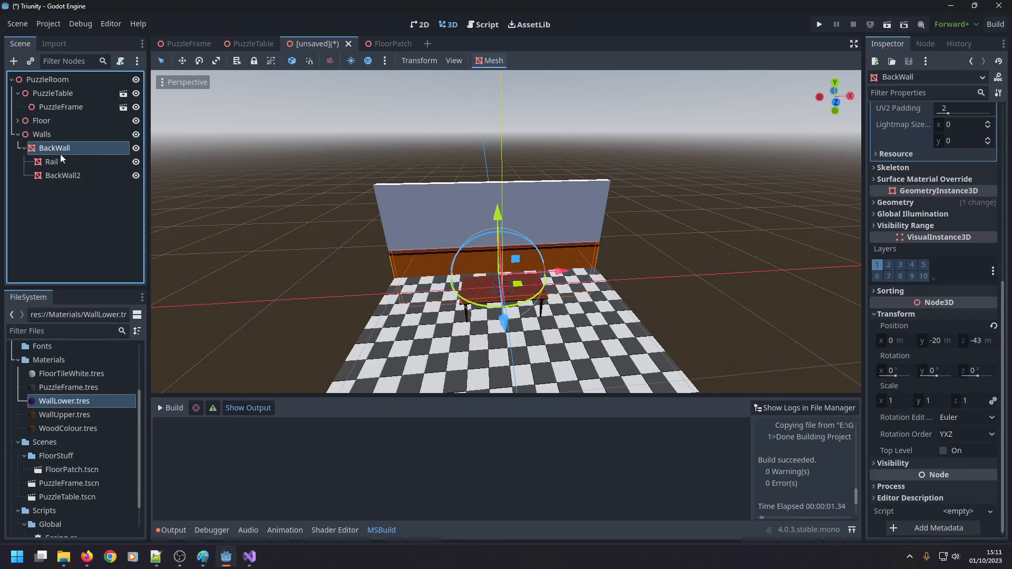
key("ctrl+d")
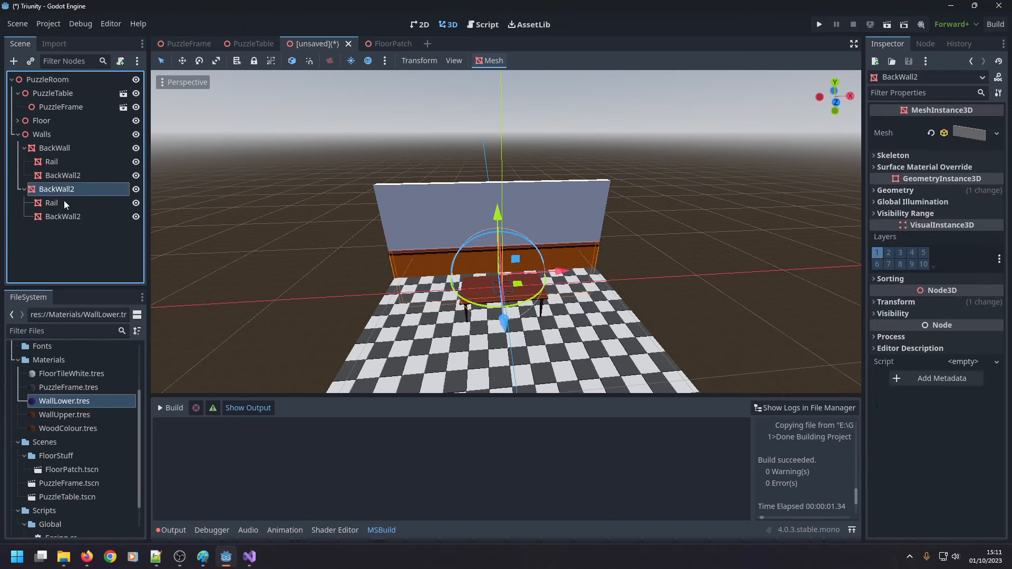
left_click(892, 302)
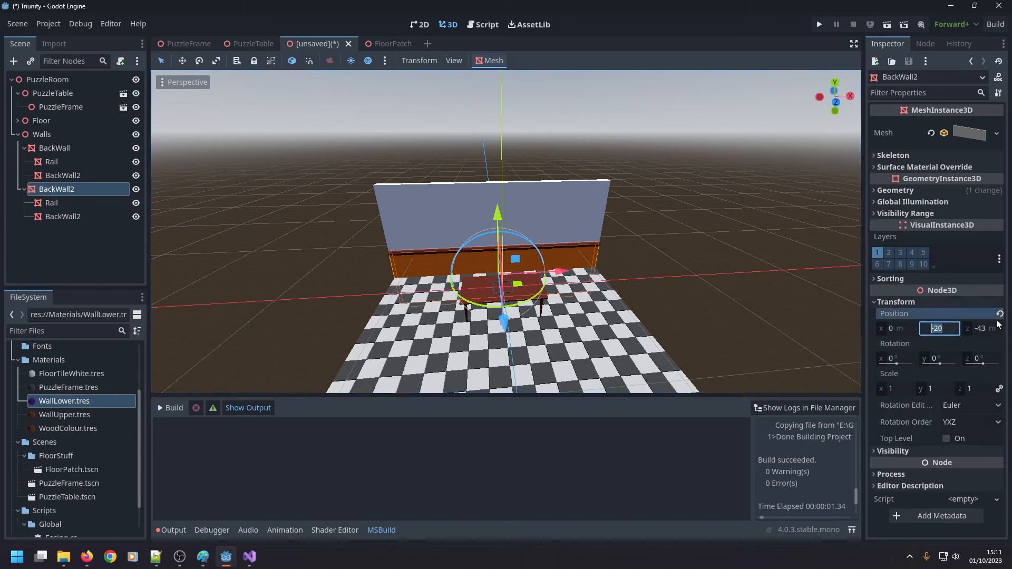
left_click(981, 329)
type("0")
key("Return")
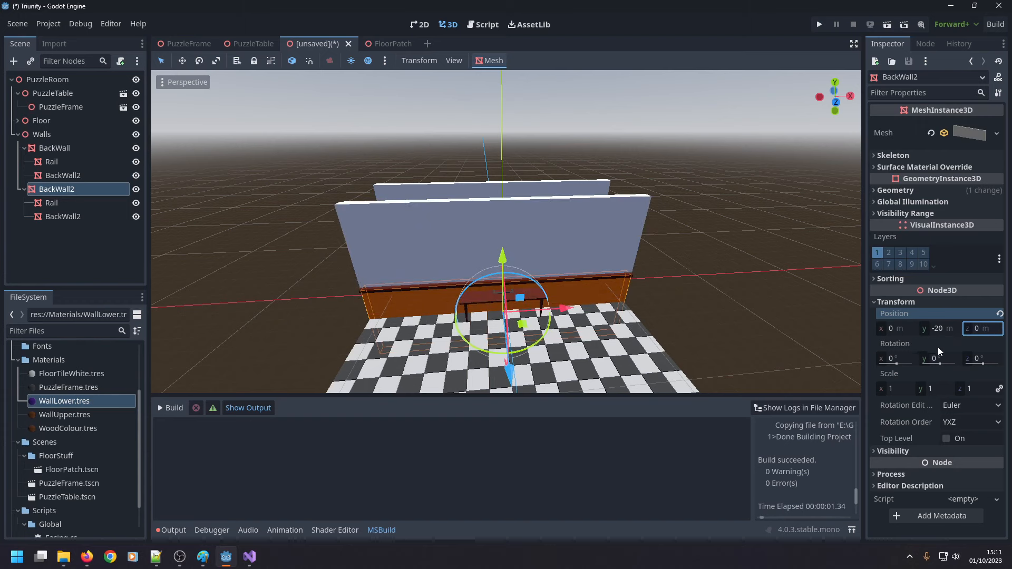
Try a Z rotation of 90 degrees on the duplicated wall, and undo it.
left_click(980, 359)
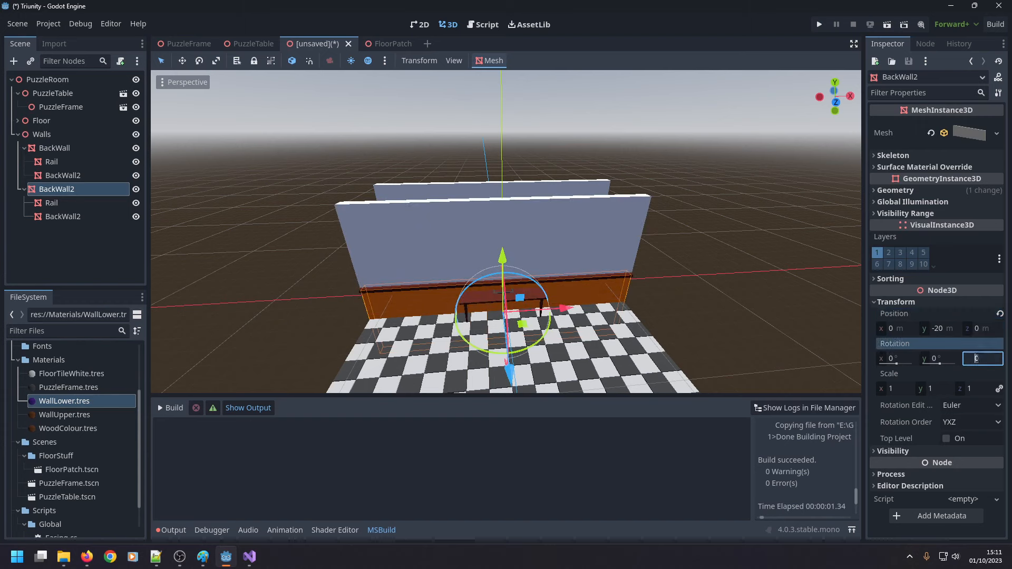
type("90")
key("Return")
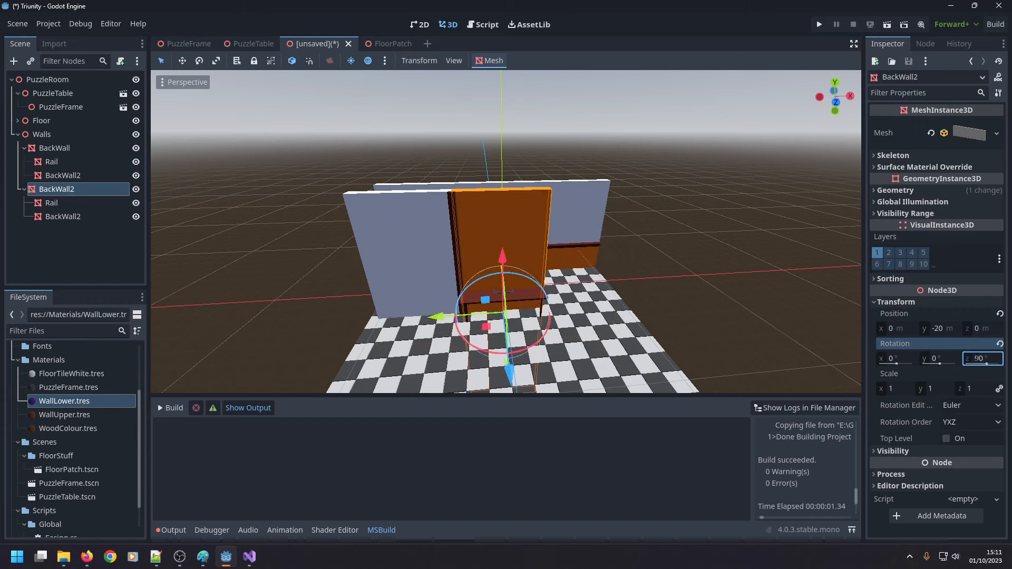
key("ctrl+z")
Rotate the duplicated wall 90 degrees about Y and move it to the floor's side edge at an X position of 87 m.
left_click(946, 362)
type("90")
key("Return")
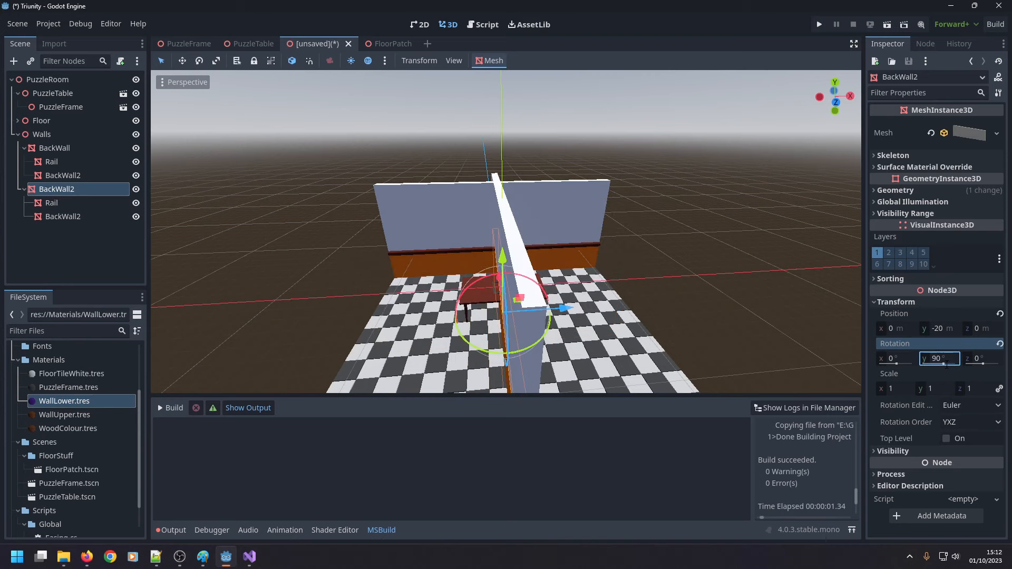
left_click_drag(558, 310, 684, 304)
scroll(647, 227, "up", 11)
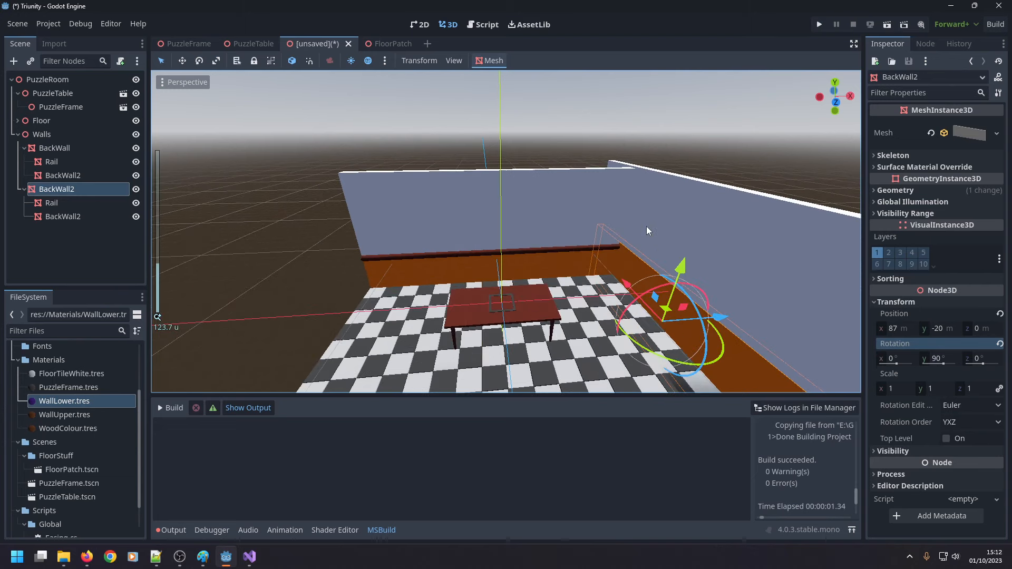
Set the side wall's Y rotation to -90 degrees so its rail faces into the room.
mouse_move(709, 209)
middle_mouse_down()
mouse_move(679, 209)
mouse_move(704, 223)
middle_mouse_up()
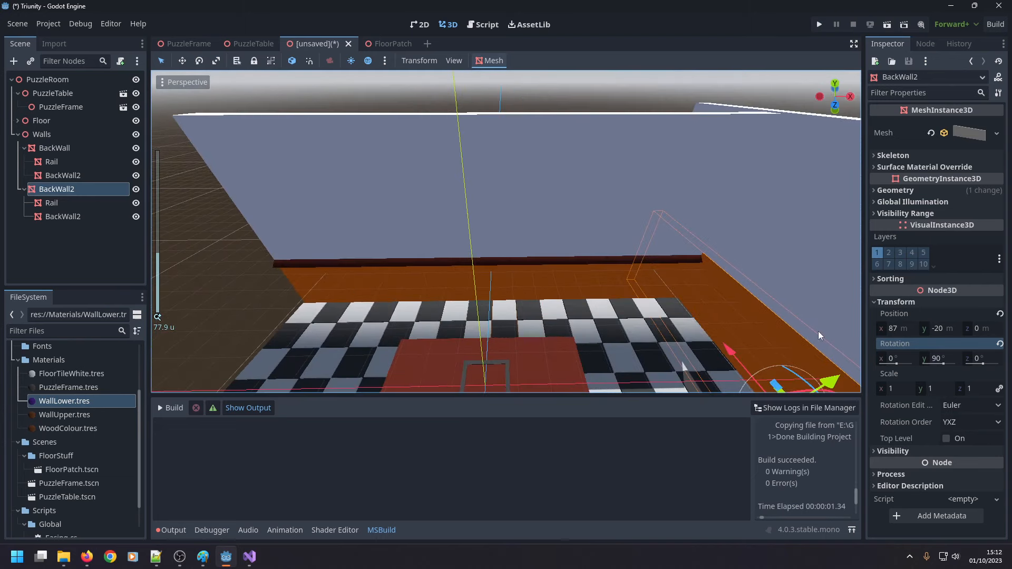
left_click(931, 359)
type("-90")
key("Return")
middle_click_drag(734, 272, 734, 317)
Duplicate the side wall with its children and inspect its alignment with the floor and back wall.
key("ctrl+d")
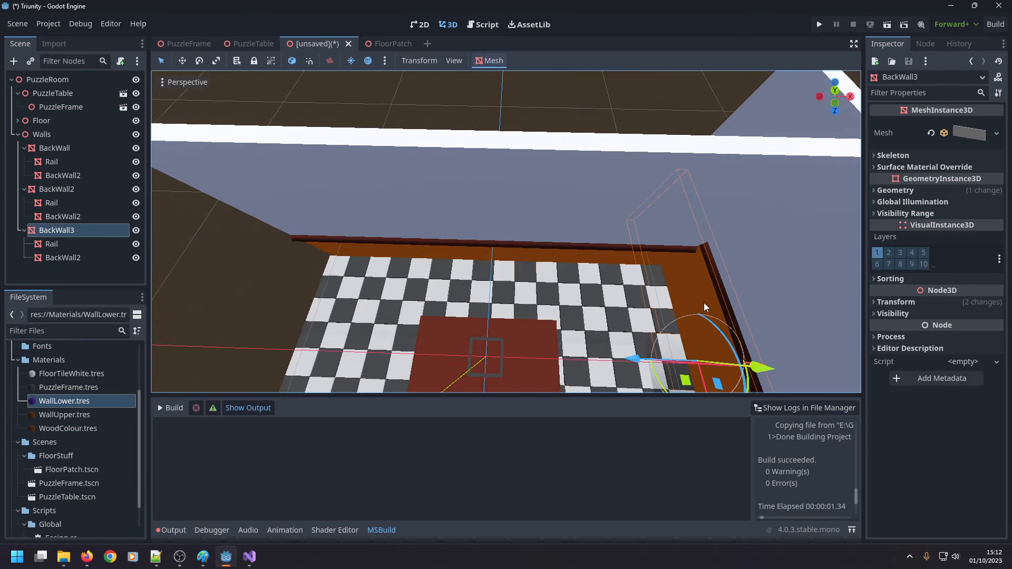
right_click_drag(704, 303, 731, 306)
scroll(668, 300, "up", 5)
right_click_drag(667, 299, 679, 283)
key("s")
right_click_drag(567, 334, 551, 345)
left_click_drag(470, 317, 456, 322)
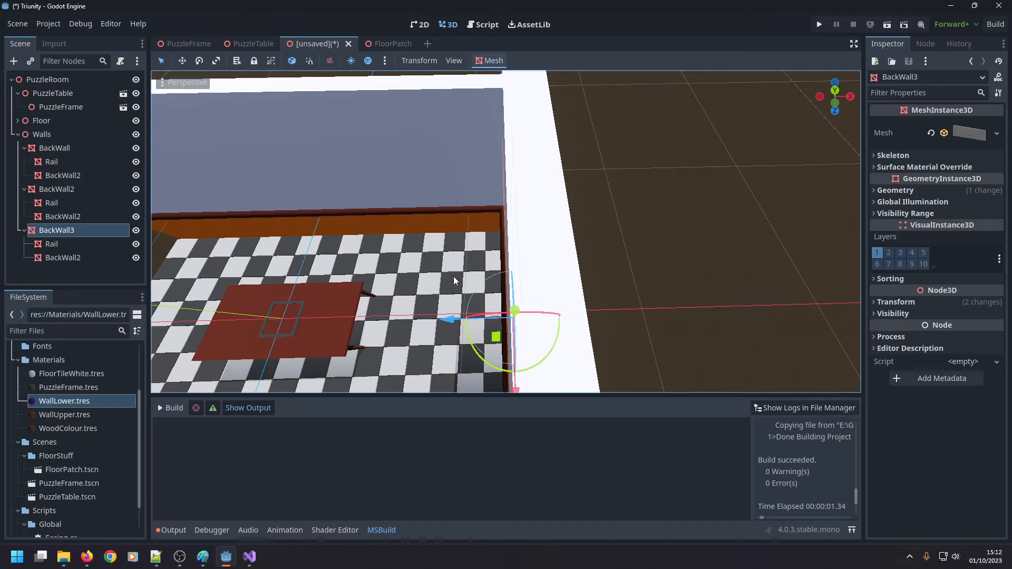
middle_click_drag(453, 276, 627, 253)
scroll(620, 211, "down", 2)
scroll(657, 243, "down", 10)
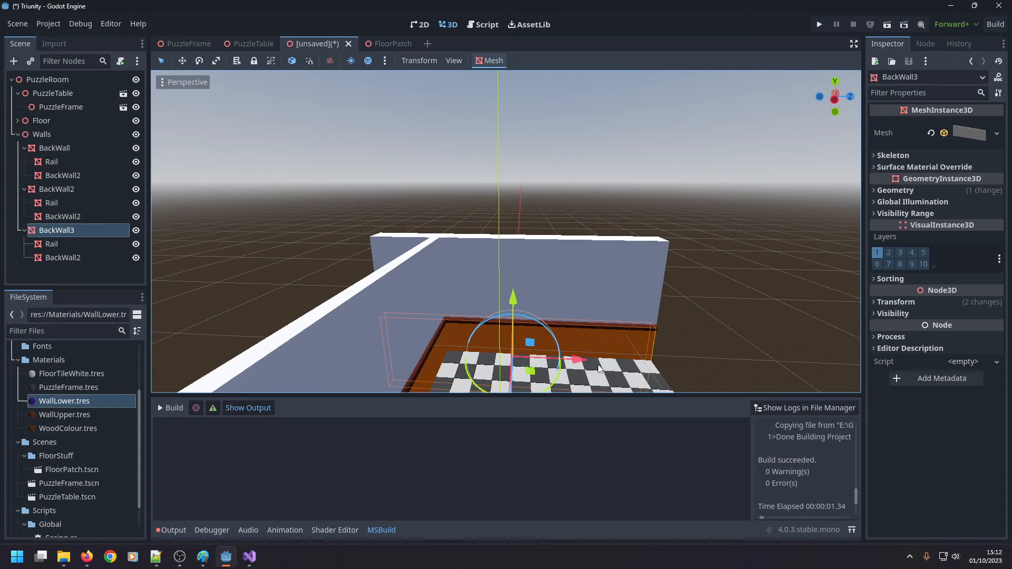
Slide the duplicated side wall, BackWall3, lengthwise away from the back wall, undoing a first move in the opposite direction.
left_click_drag(587, 364, 503, 359)
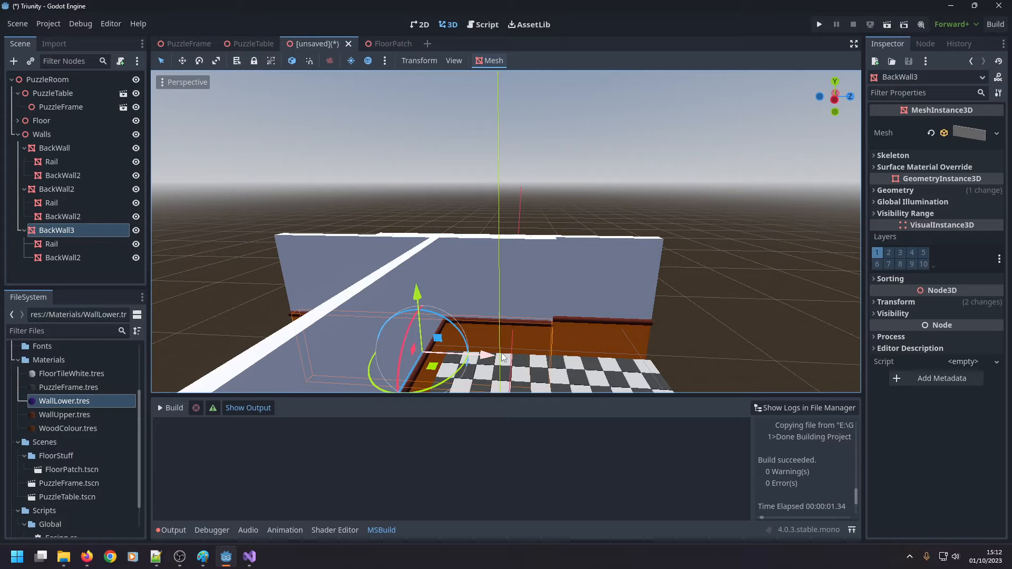
key("ctrl+z")
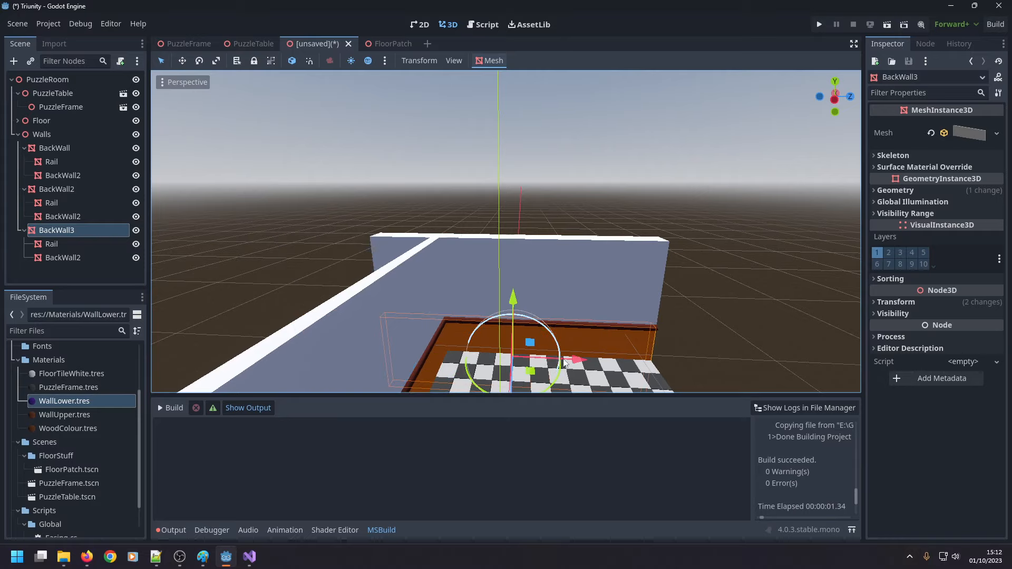
left_click_drag(577, 360, 748, 351)
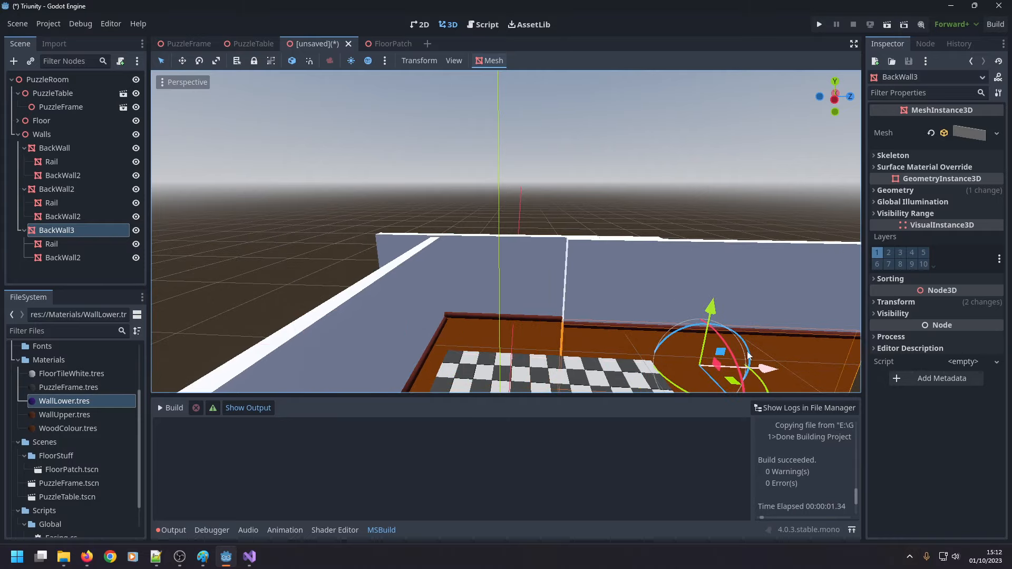
middle_click_drag(748, 351, 653, 369)
scroll(654, 369, "up", 5)
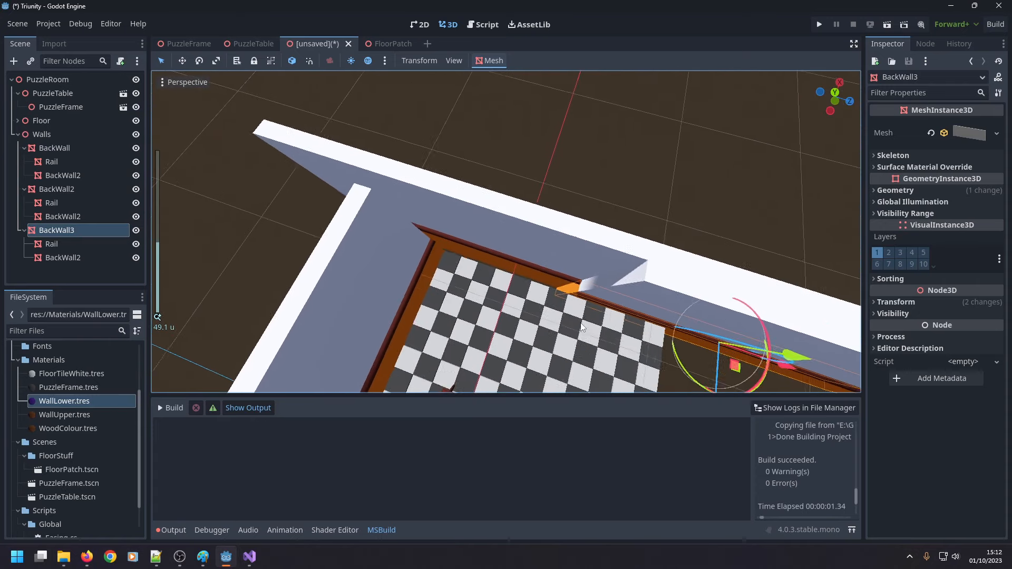
Delete the original side wall, BackWall2 directly under Walls, together with its children.
left_click(74, 189)
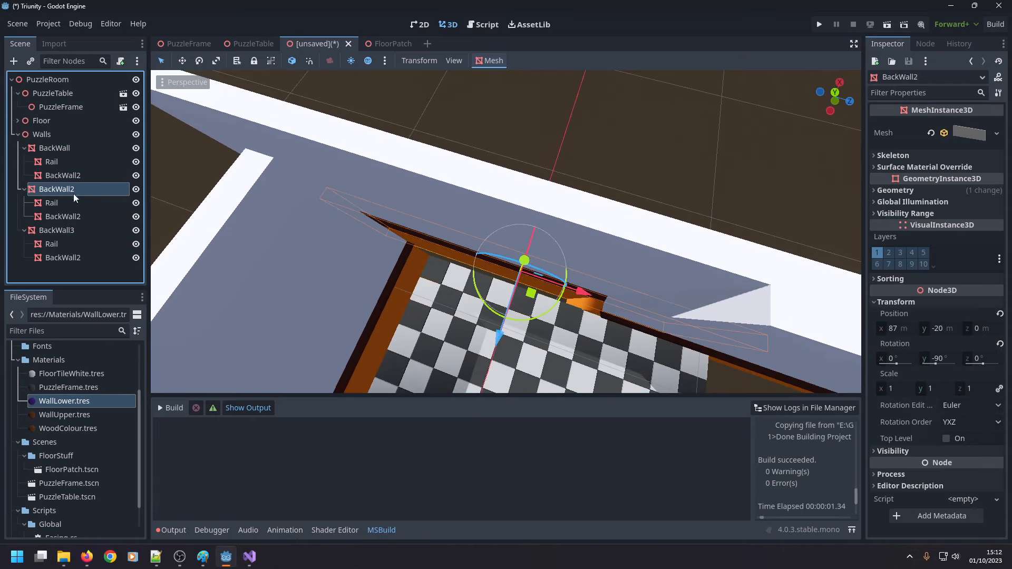
key("Delete")
key("Return")
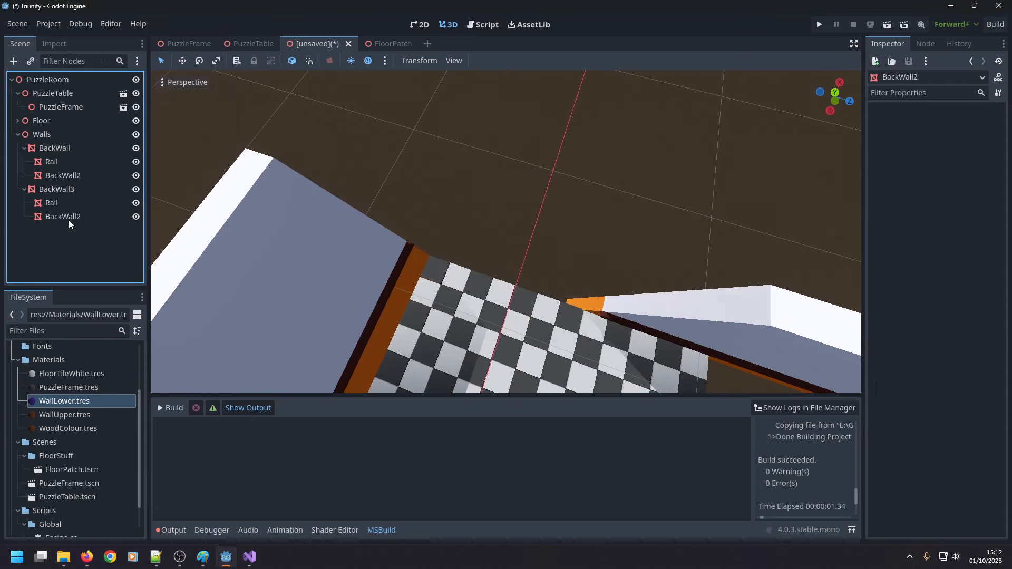
left_click(72, 217)
scroll(638, 265, "down", 5)
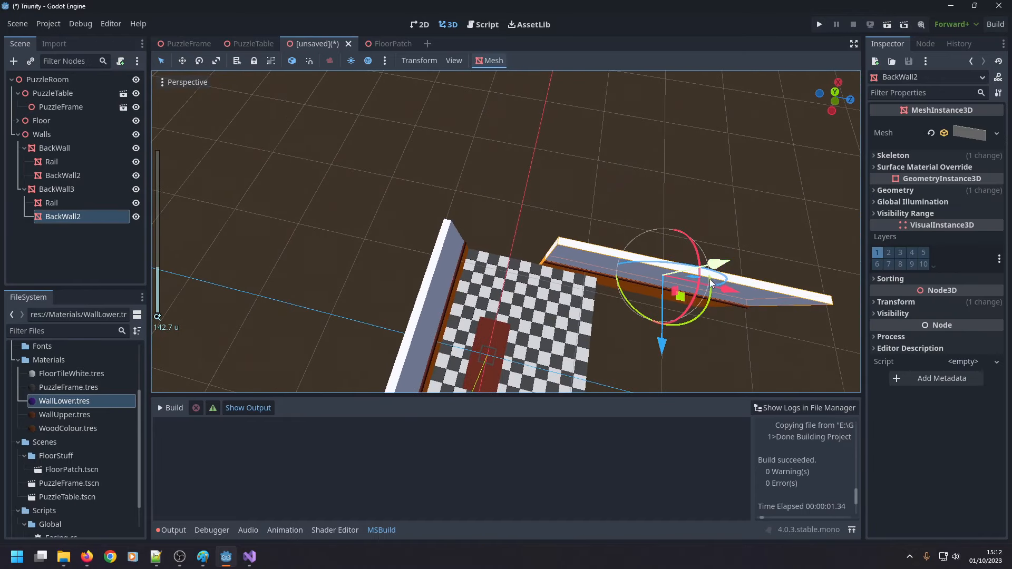
left_click_drag(723, 290, 509, 273)
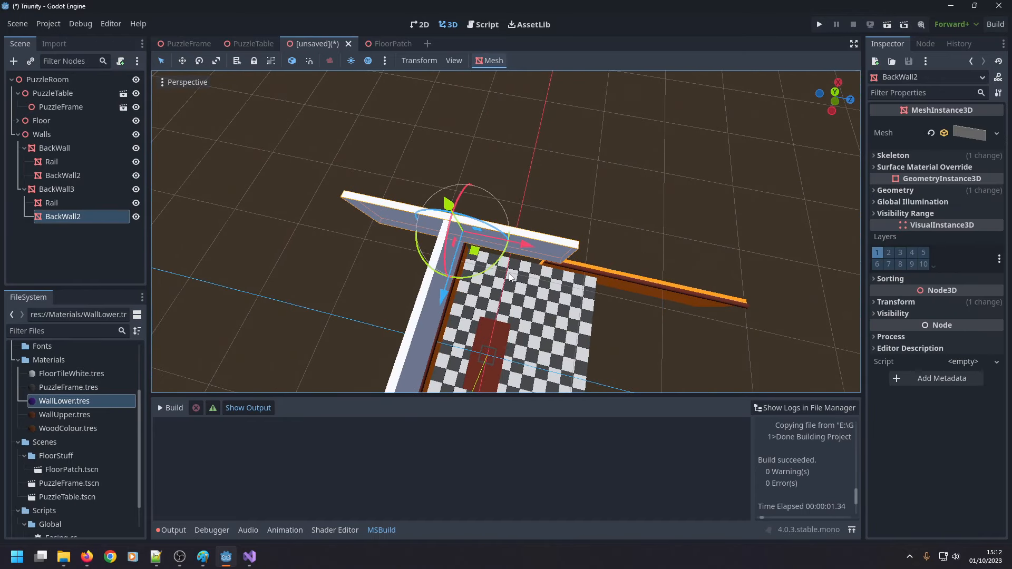
key("ctrl+z")
Slide BackWall3 with its rail and upper section lengthwise past the back wall, to a Z position of -80 m.
left_click(86, 190)
left_click_drag(689, 299, 483, 263)
scroll(521, 248, "up", 8)
middle_click_drag(522, 244, 760, 145)
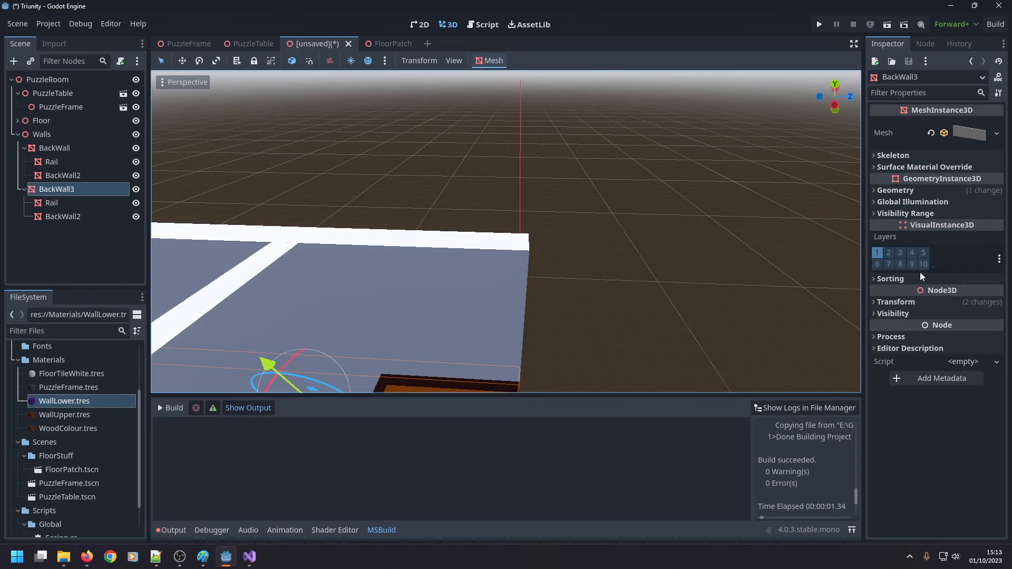
middle_click_drag(736, 285, 737, 338)
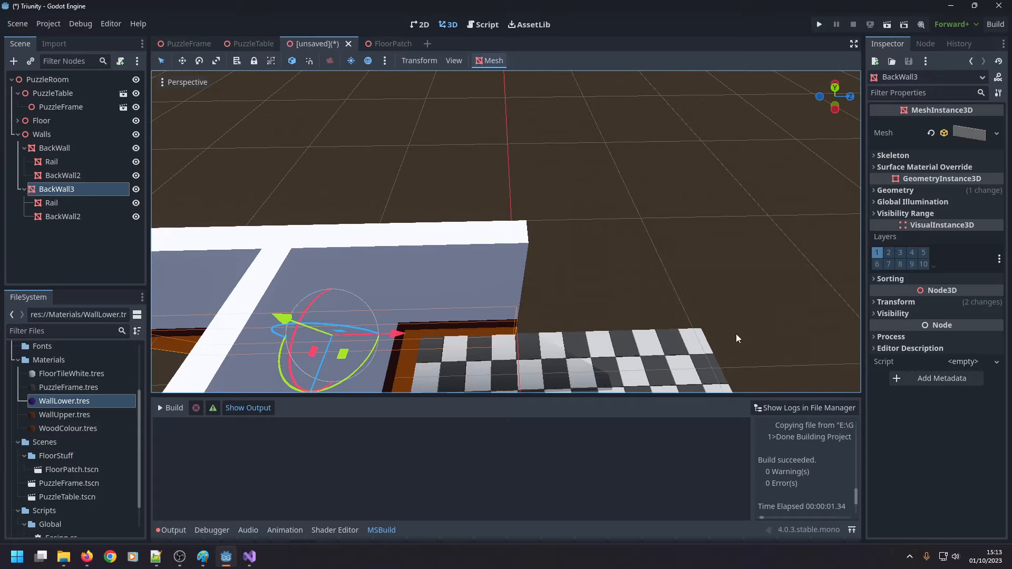
middle_click_drag(662, 338, 686, 318)
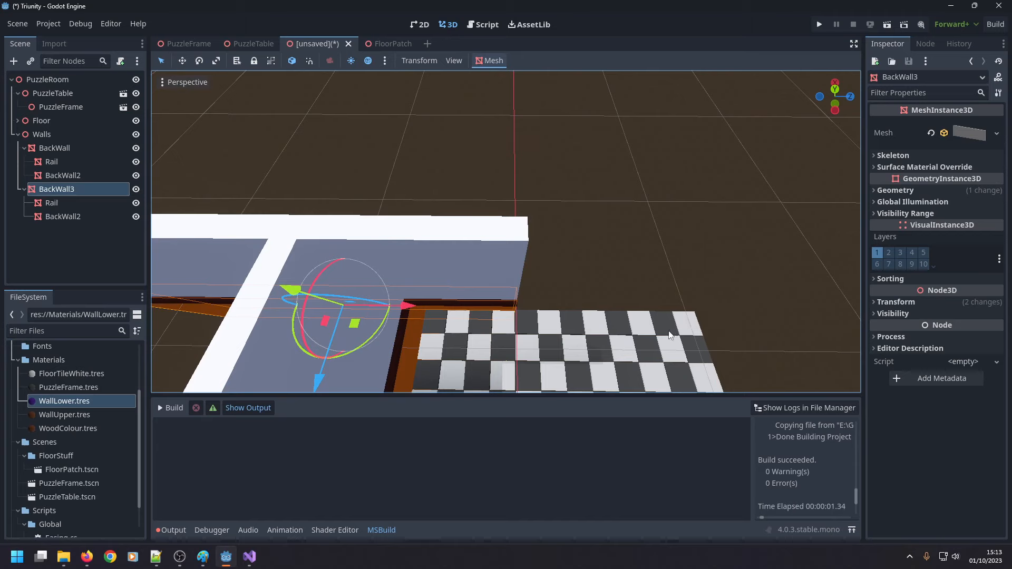
Try an X position of 90 m for BackWall3.
left_click(891, 303)
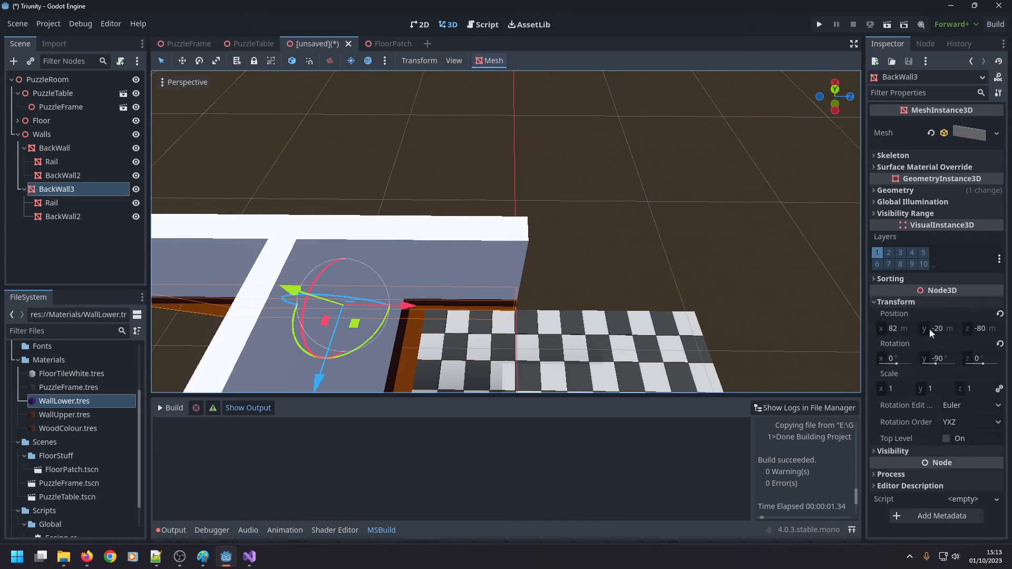
left_click(896, 330)
type("90")
key("Return")
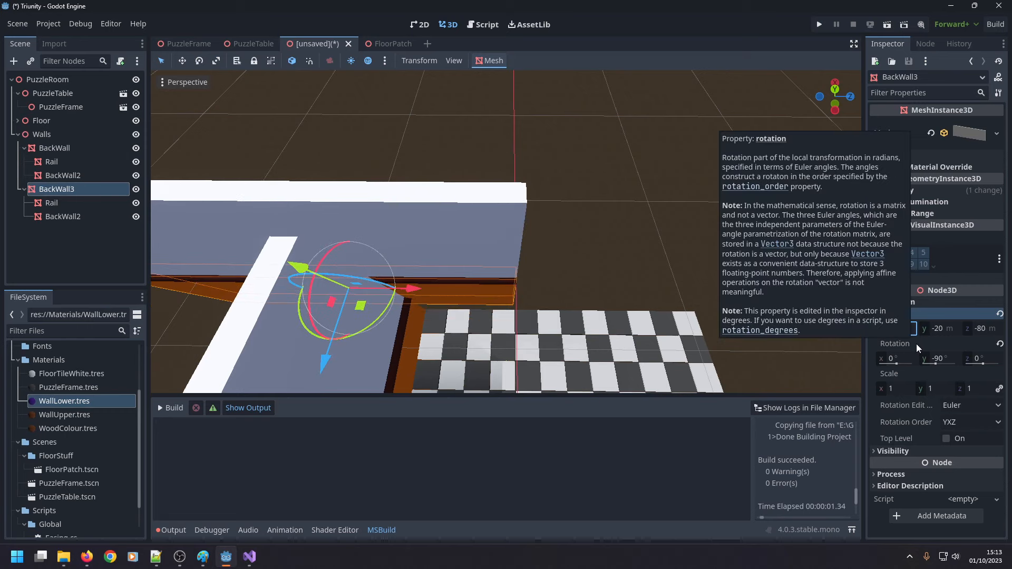
Set BackWall3's Z position to -90 m, trying -85 m first.
left_click(980, 328)
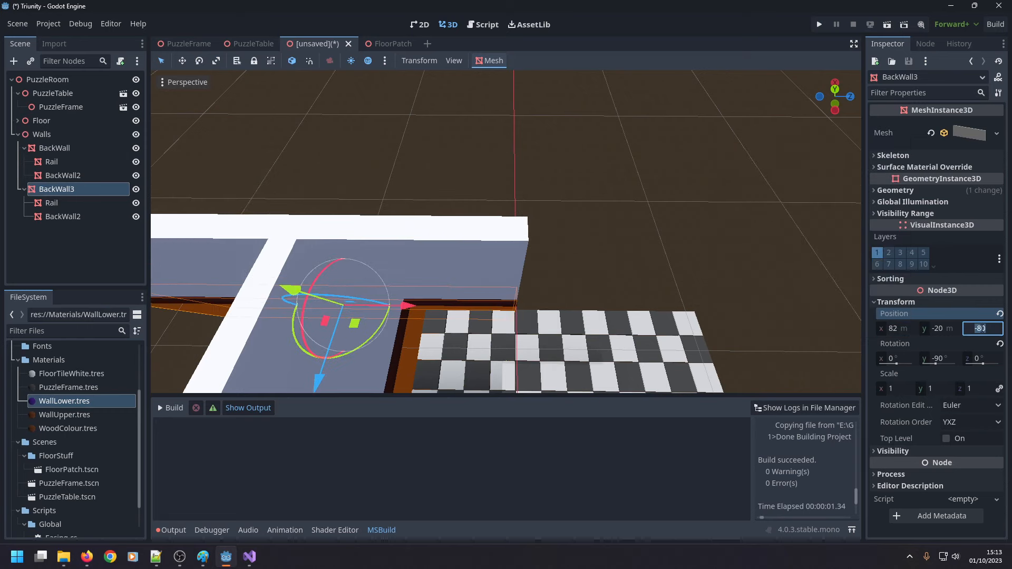
type("-85")
key("Return")
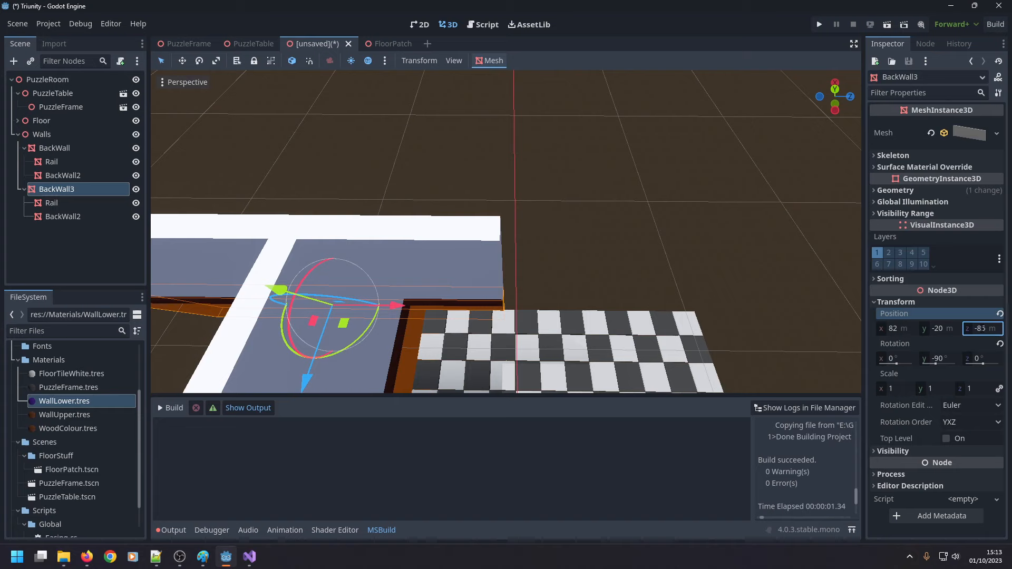
left_click(983, 329)
type("-90")
key("Return")
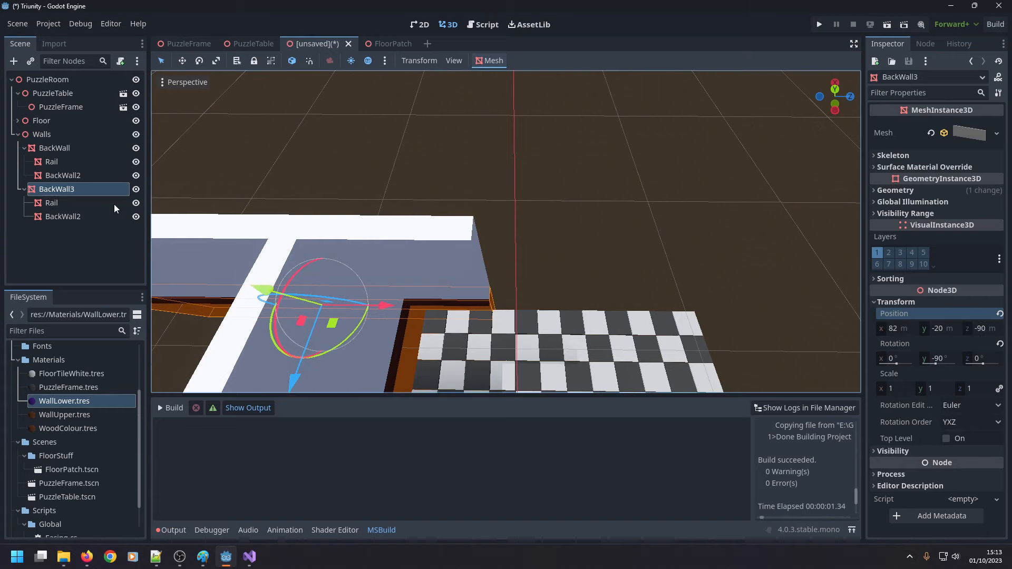
Rename the BackWall3 node to RightWallBack.
left_click(78, 184)
left_click(78, 185)
type("Eigh")
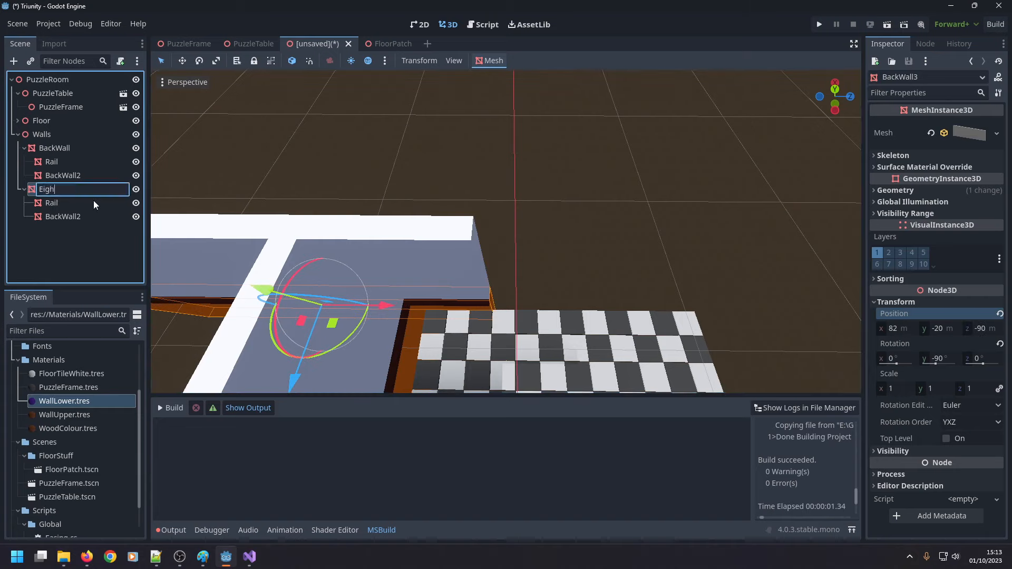
type("t")
key("BackSpace")
key("BackSpace")
key("BackSpace")
key("BackSpace")
key("BackSpace")
type("Riog")
key("BackSpace")
key("BackSpace")
type("ghtWallBack")
key("Return")
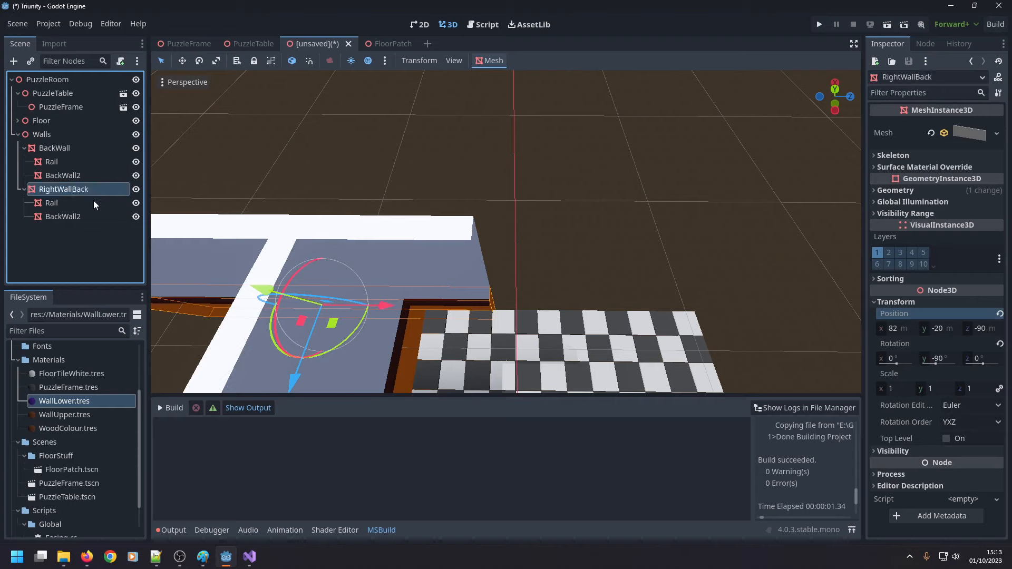
Collapse RightWallBack, duplicate it with its children and rename the copy RightWallFront.
left_click(24, 190)
key("ctrl+d")
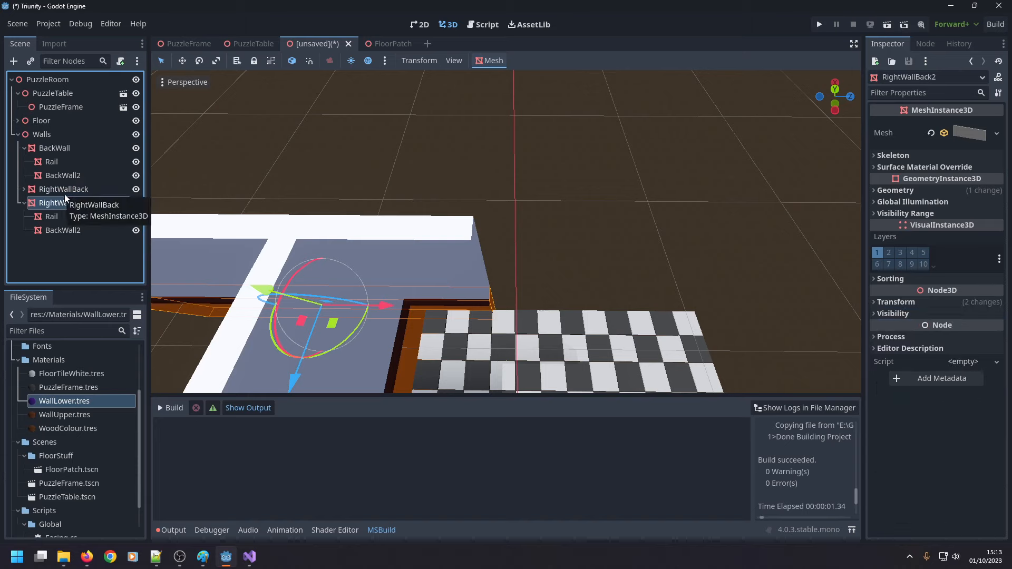
double_click(79, 205)
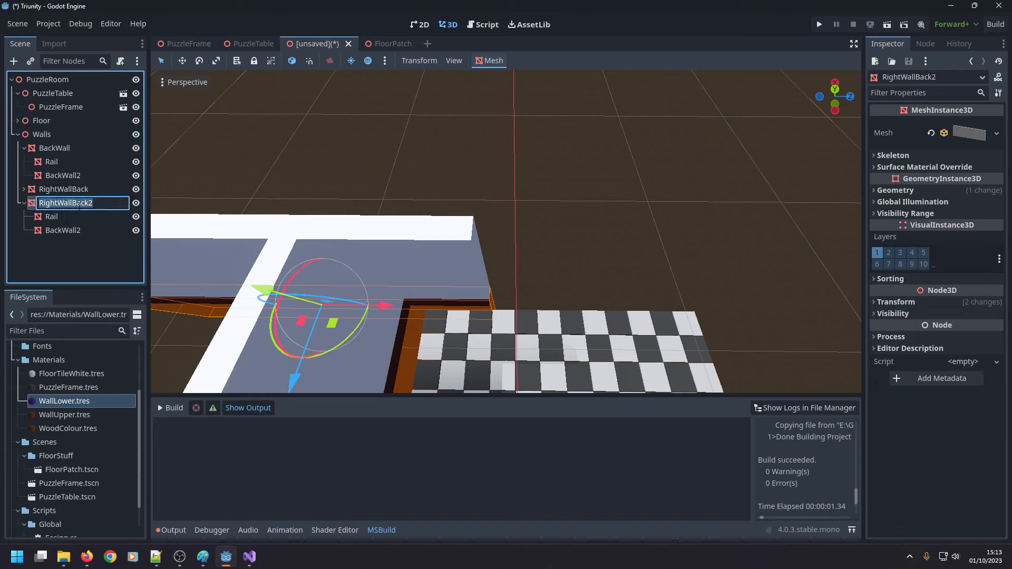
key("End")
key("BackSpace")
type("G")
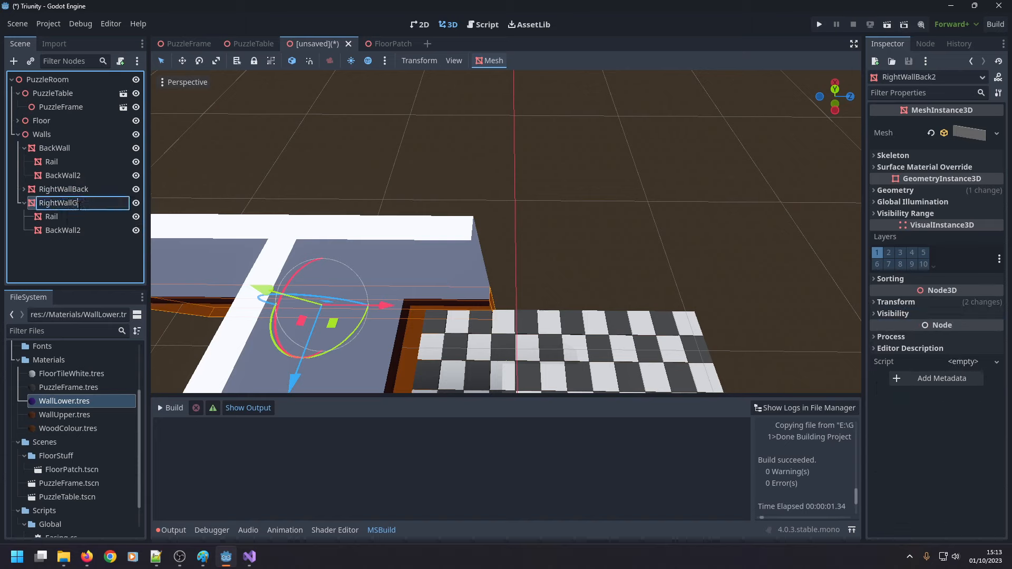
key("BackSpace")
type("Front")
key("Return")
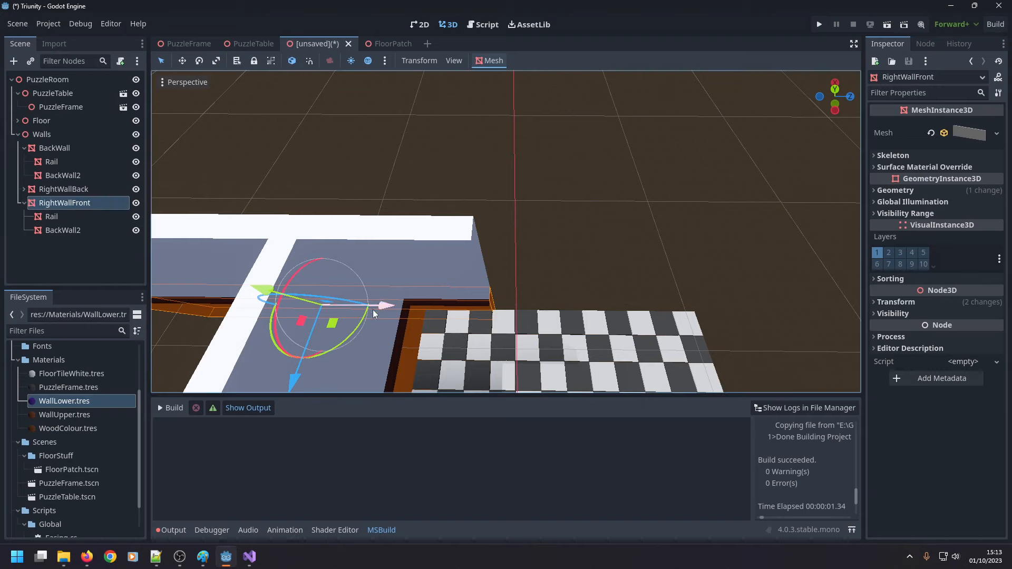
Slide RightWallFront lengthwise away from RightWallBack to a Z position of about 123 m, leaving an opening between the two.
left_click_drag(385, 309, 854, 312)
middle_click_drag(544, 288, 668, 291)
middle_click_drag(716, 251, 569, 222)
Inspect up close how the end and base of the right wall meet the edge of the chequered floor.
scroll(570, 221, "up", 4)
key("a")
right_click_drag(506, 232, 532, 237)
key("w")
key("a")
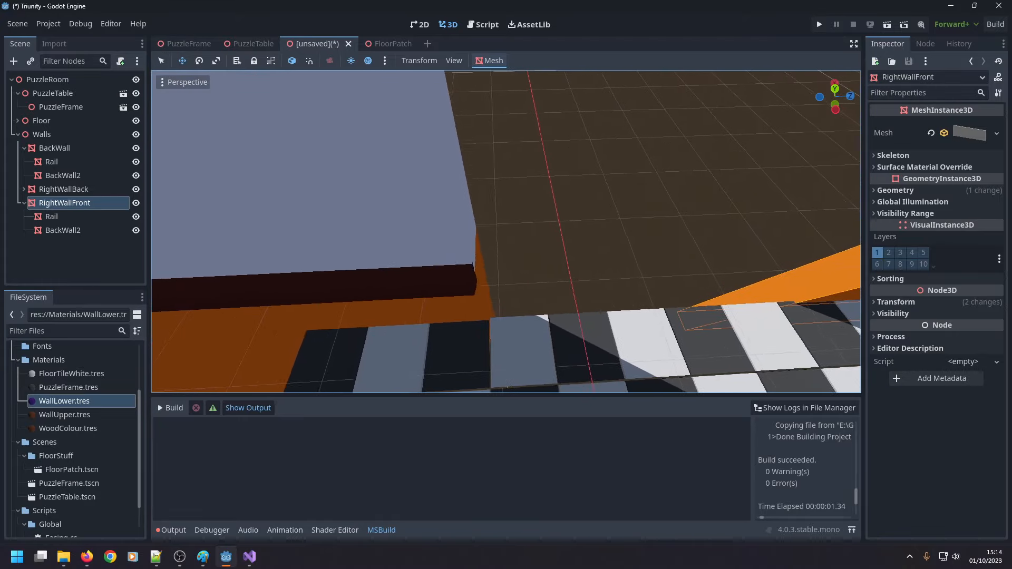
key("d")
key("d")
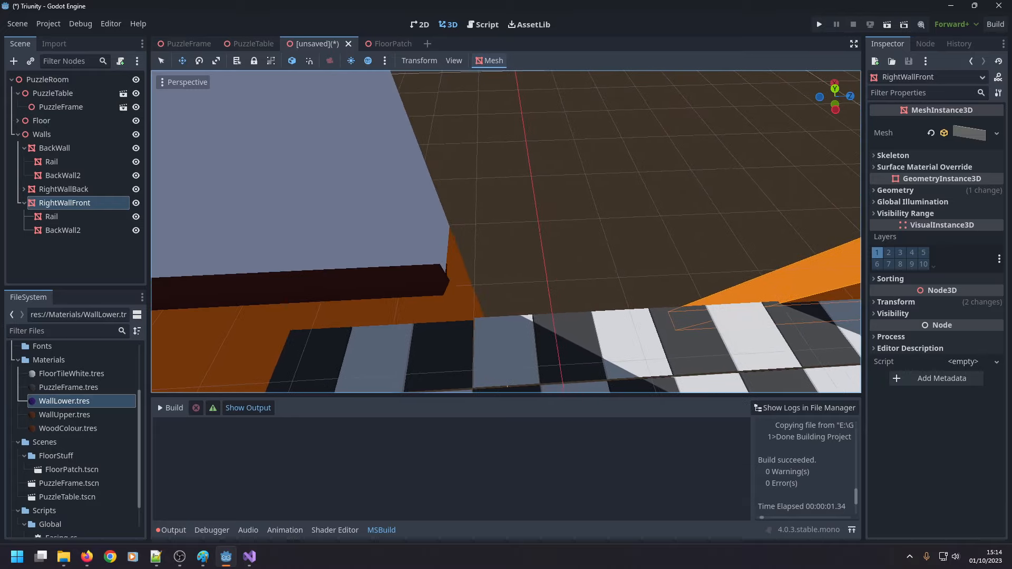
right_click_drag(506, 232, 507, 274)
key("a")
key("w")
right_click_drag(634, 245, 451, 227)
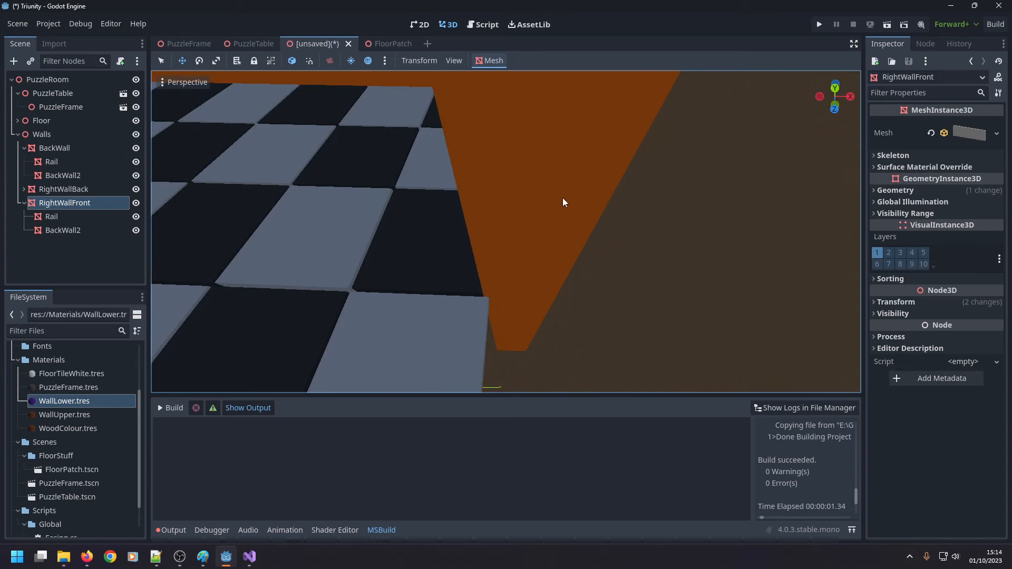
Nudge RightWallBack outward to an X position of 83 m so its base lines up with the floor's edge.
left_click(466, 192)
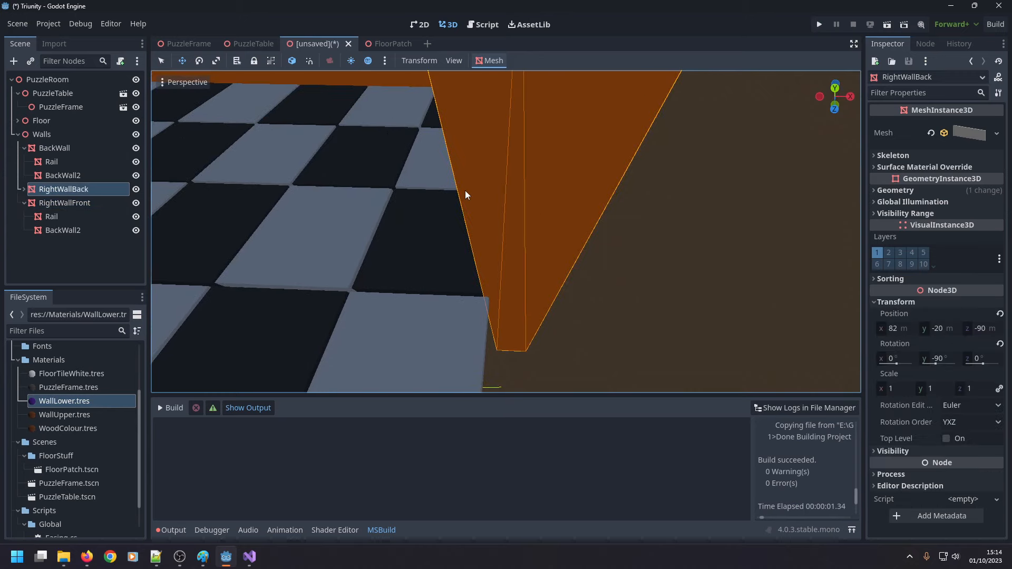
key("f")
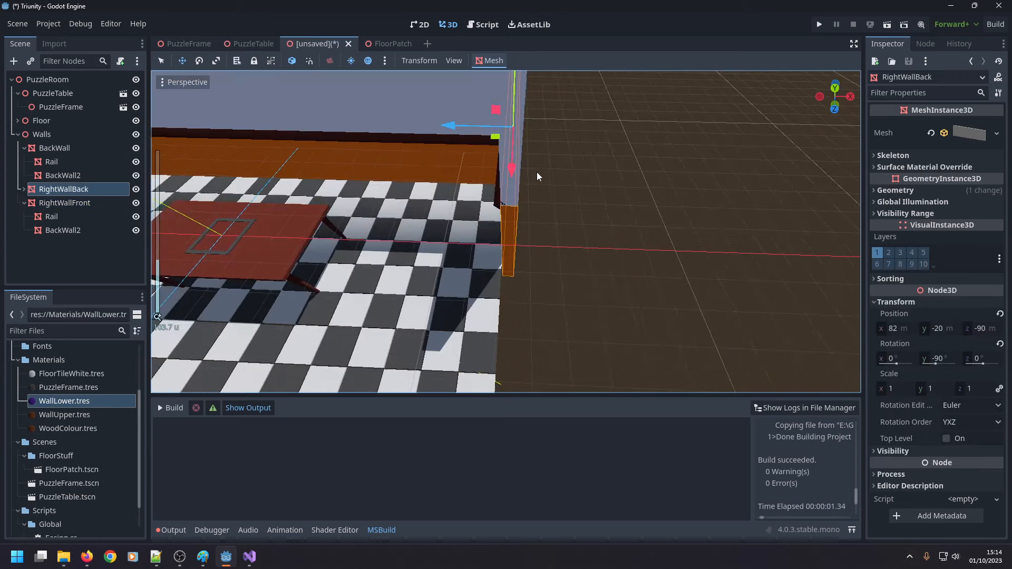
left_click_drag(454, 129, 455, 131)
scroll(478, 235, "up", 5)
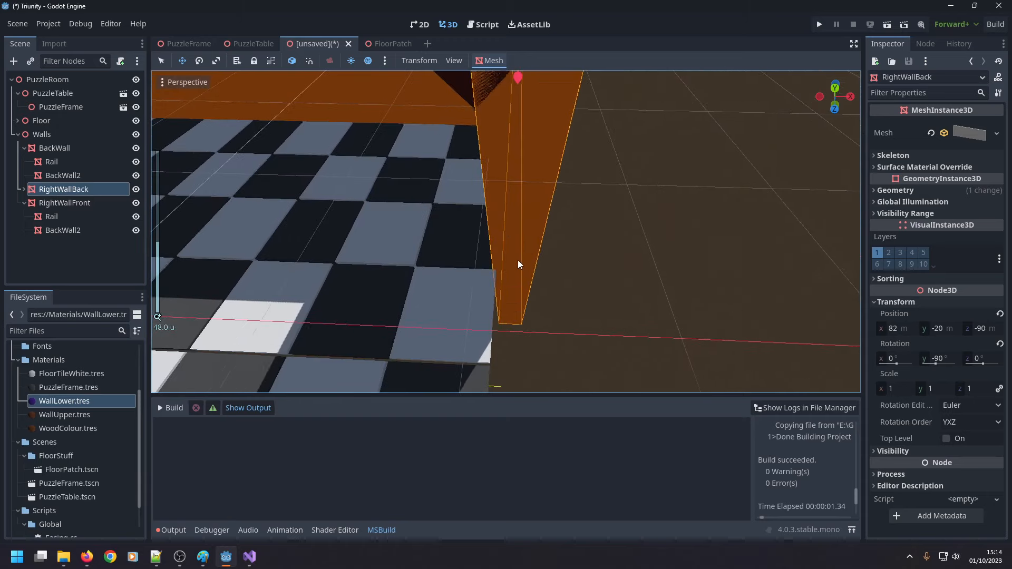
scroll(522, 260, "down", 6)
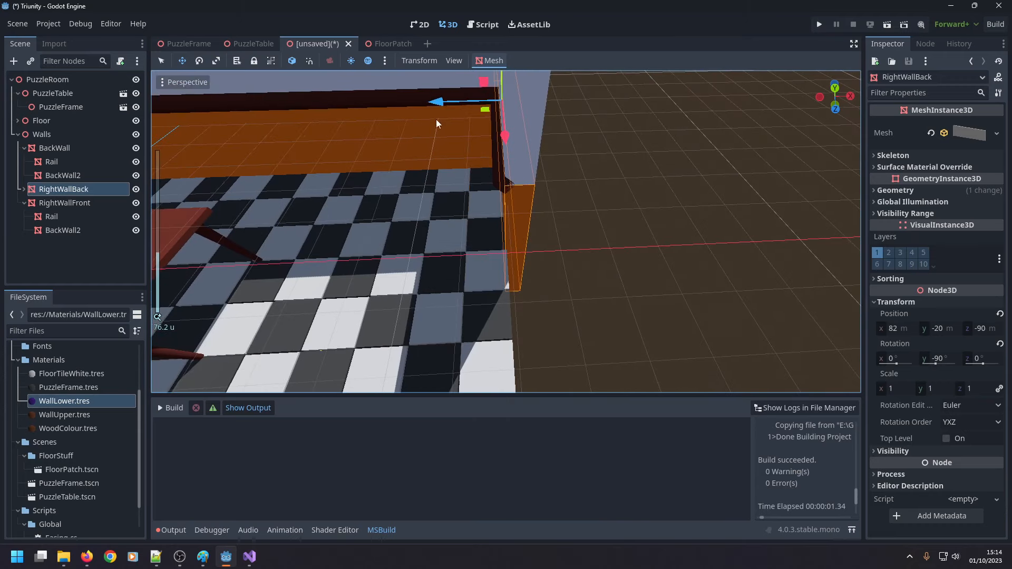
left_click_drag(433, 105, 436, 105)
scroll(549, 259, "up", 7)
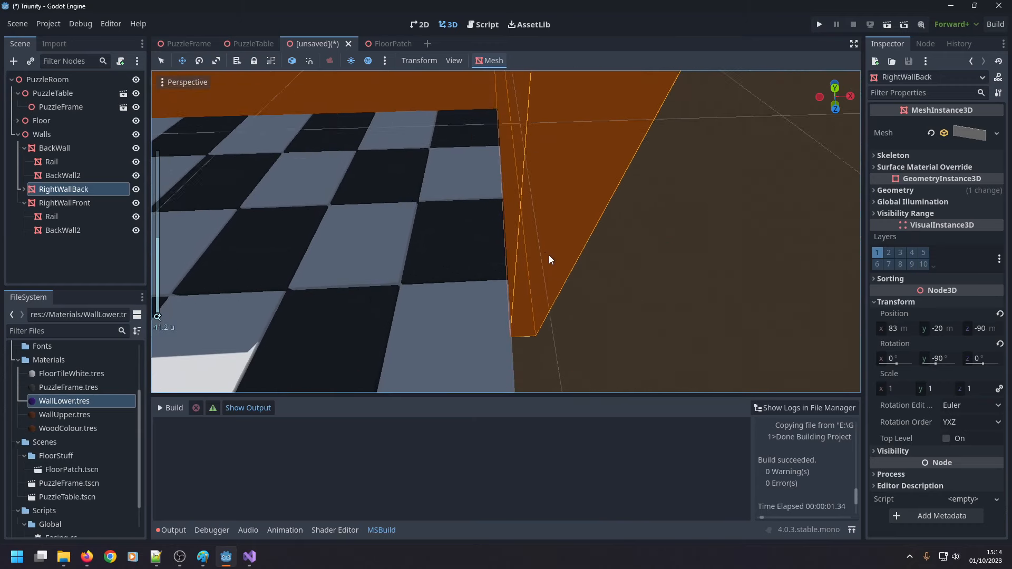
scroll(549, 255, "up", 4)
middle_click_drag(545, 262, 644, 308)
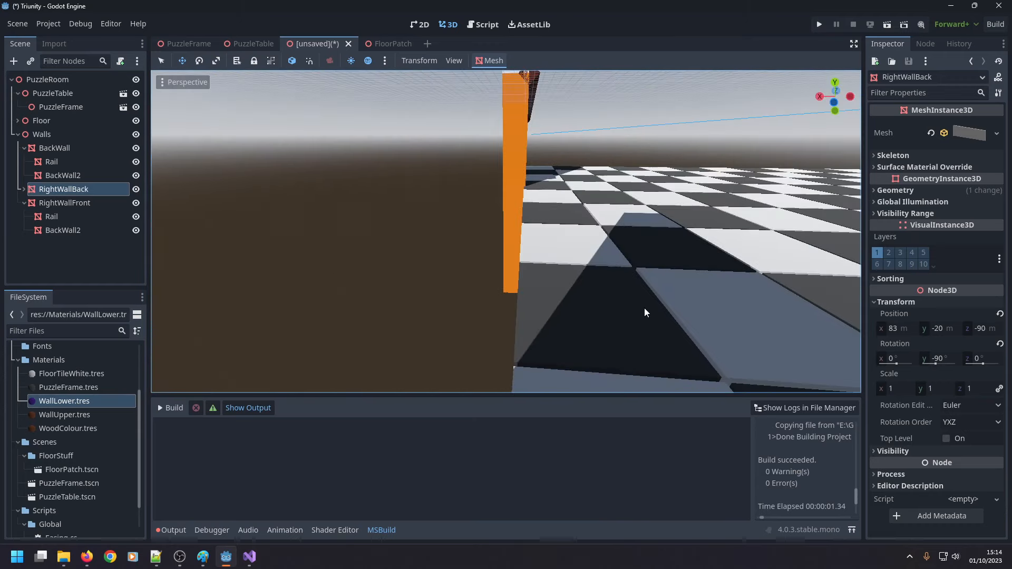
Set RightWallFront's X position to 83 m to match RightWallBack.
left_click(79, 203)
left_click(893, 328)
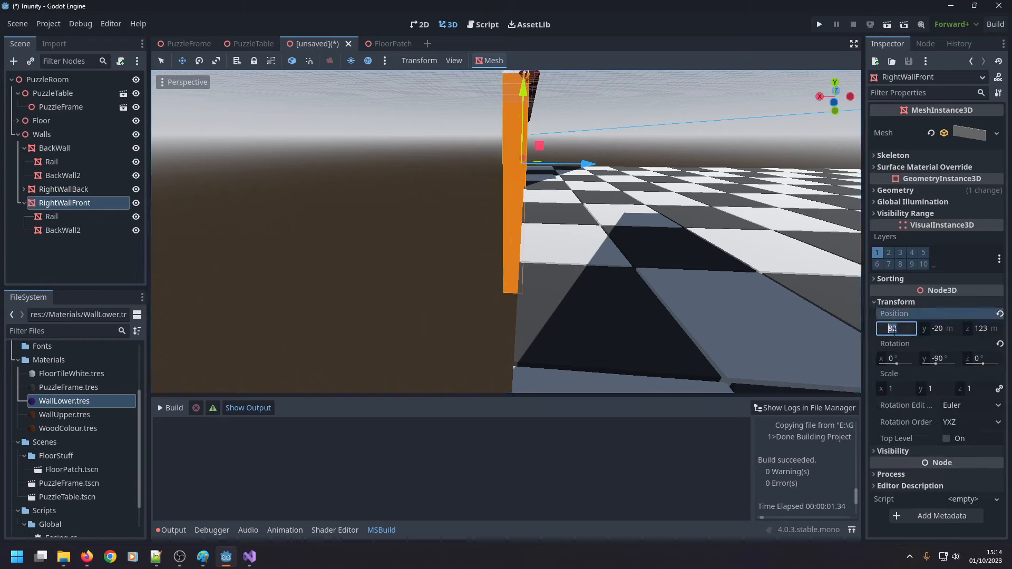
type("83")
key("Return")
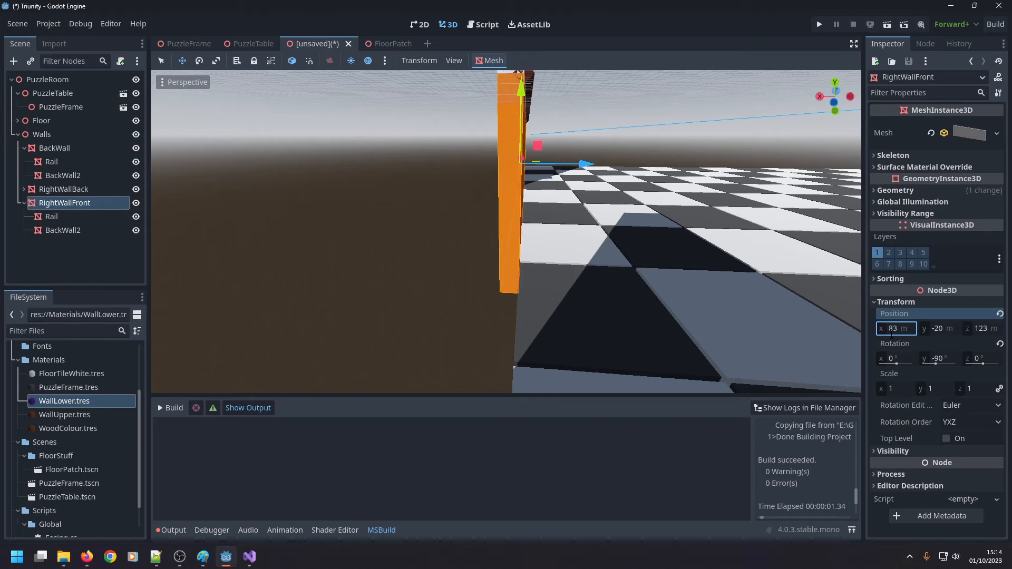
Inspect the room from above and from table level, checking the opening between the two right wall sections.
scroll(538, 242, "down", 8)
middle_click_drag(501, 240, 366, 271)
scroll(364, 269, "down", 15)
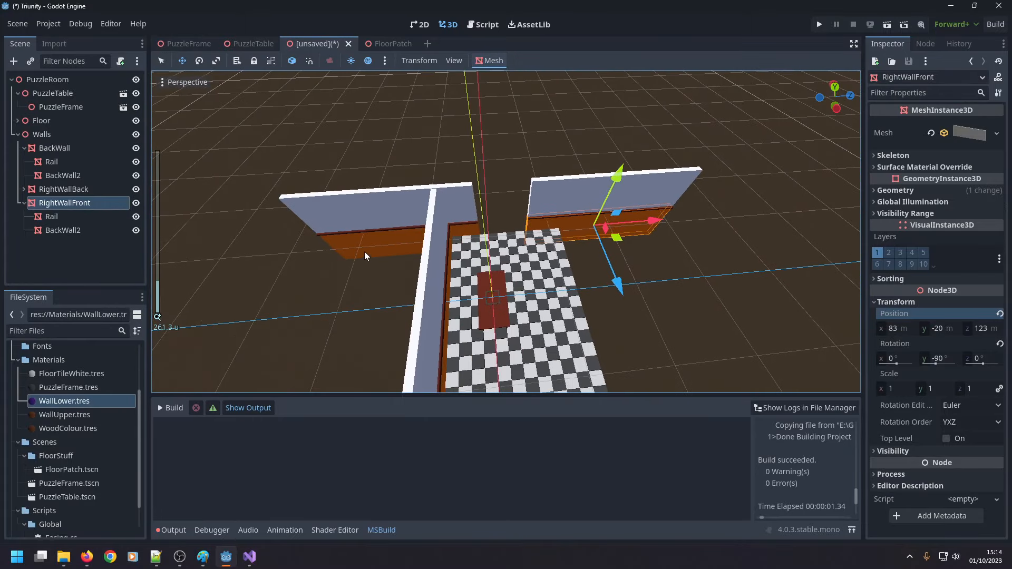
middle_click_drag(457, 232, 476, 168)
scroll(476, 168, "up", 9)
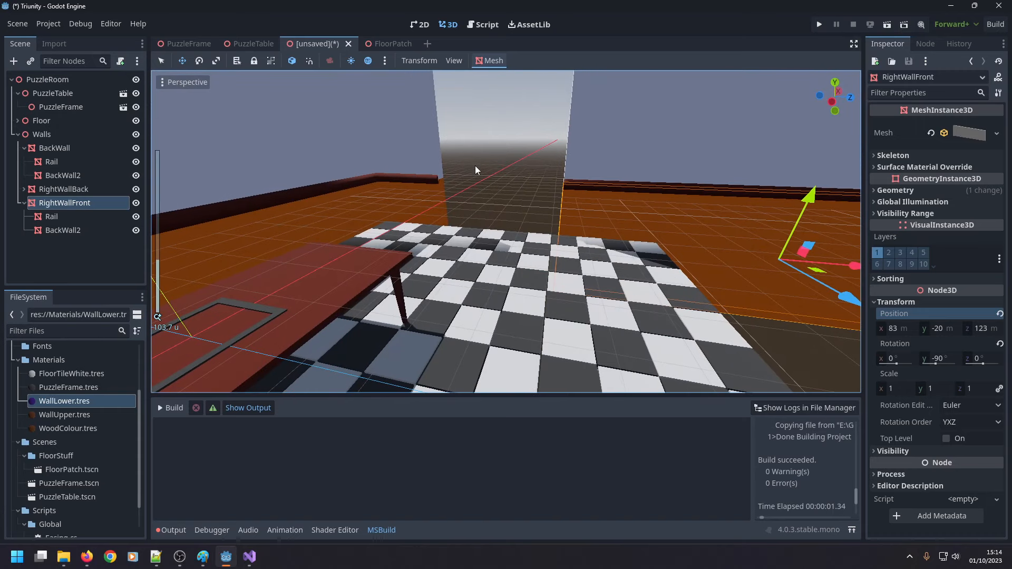
scroll(477, 168, "down", 3)
scroll(493, 166, "up", 4)
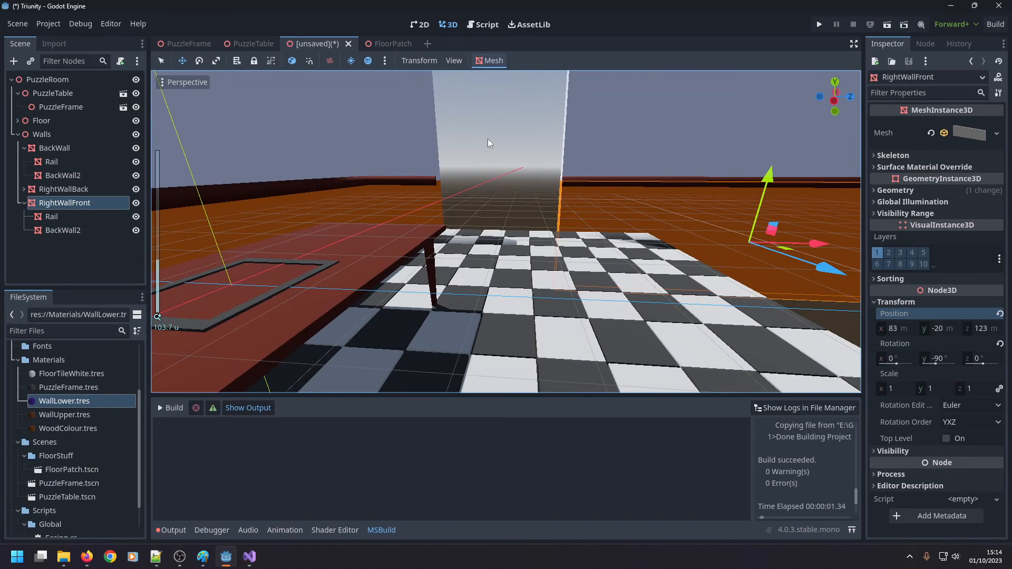
Add a Node3D child under Walls, name it RightWall, and collapse RightWallFront's children.
right_click(52, 133)
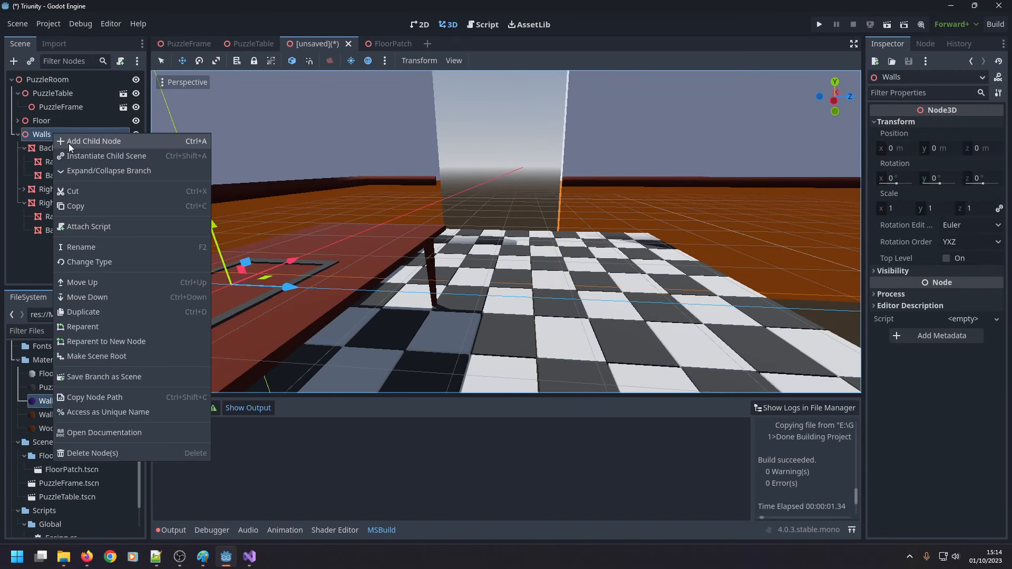
left_click(81, 141)
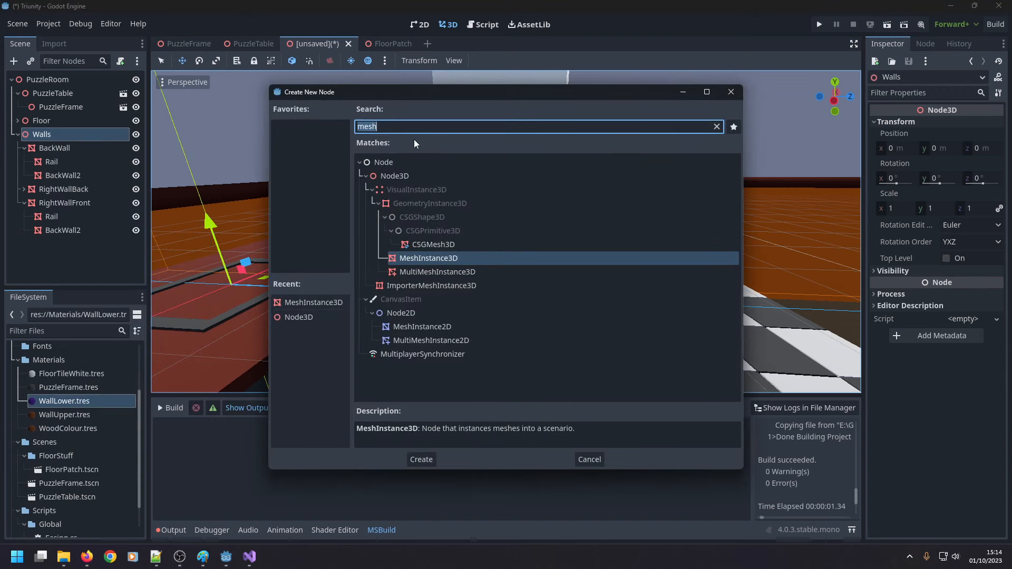
double_click(399, 176)
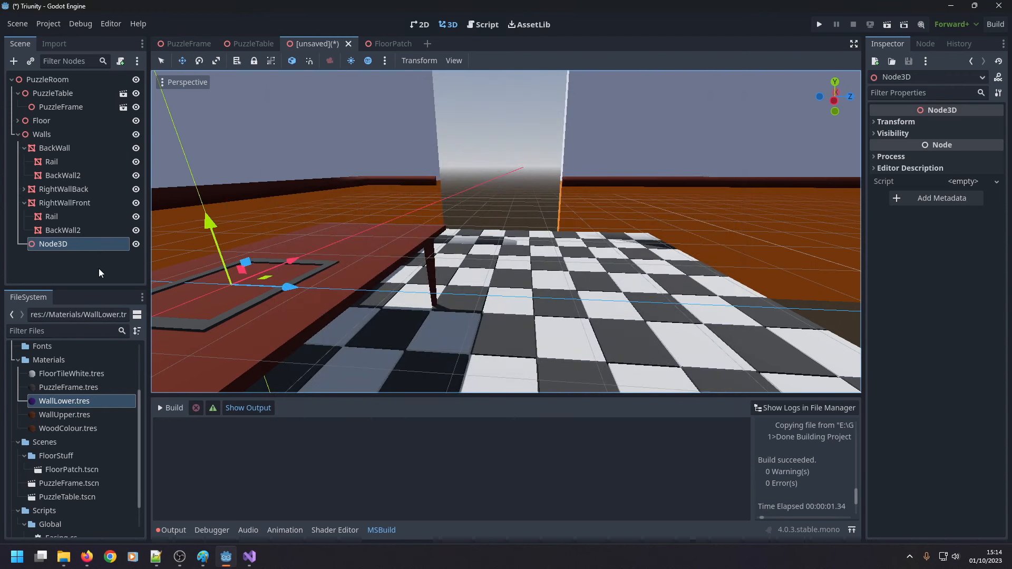
key("F2")
type("RightWall")
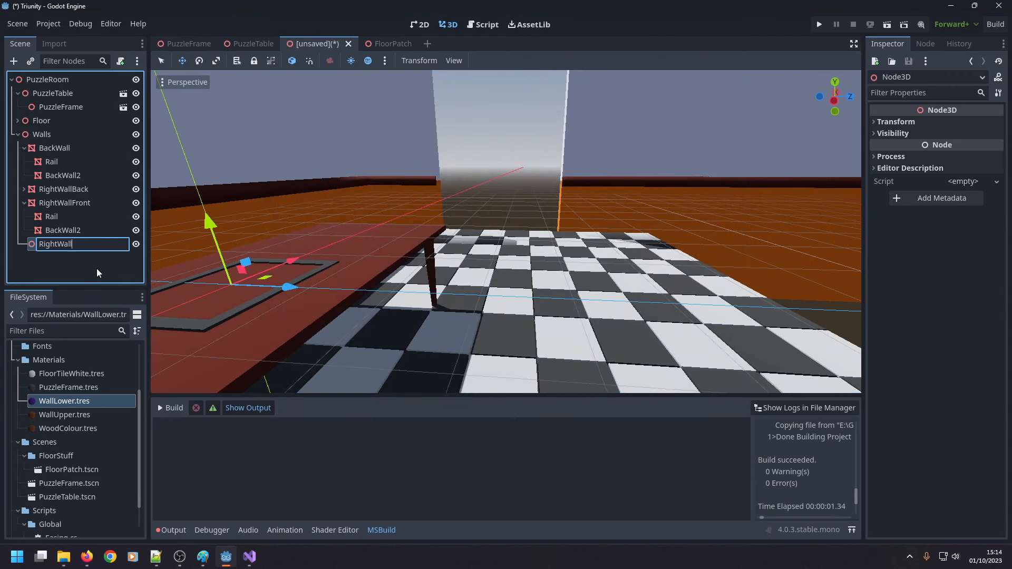
key("Return")
left_click(24, 203)
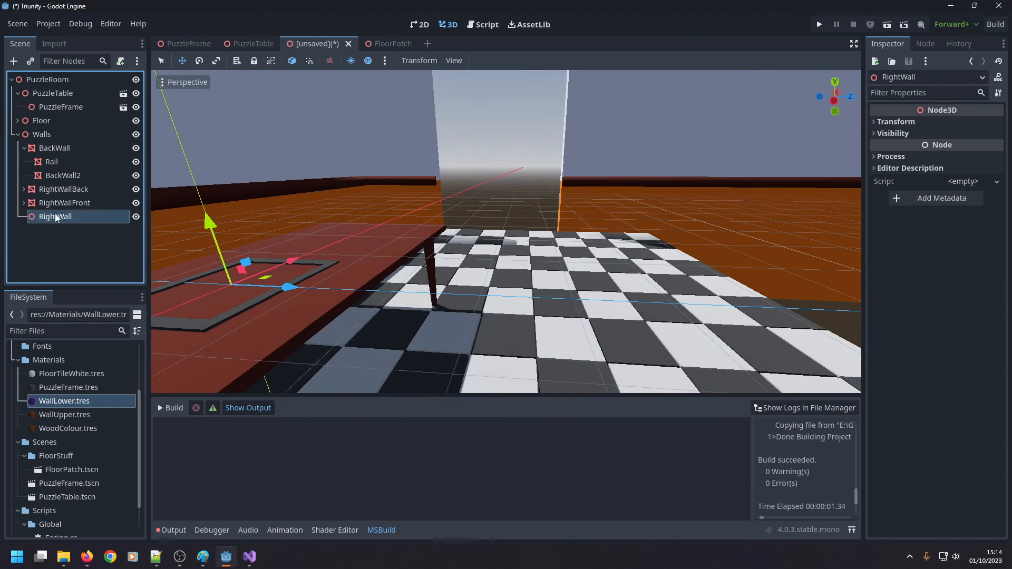
Set the RightWall node's X position to 83 m to match RightWallBack.
left_click(66, 188)
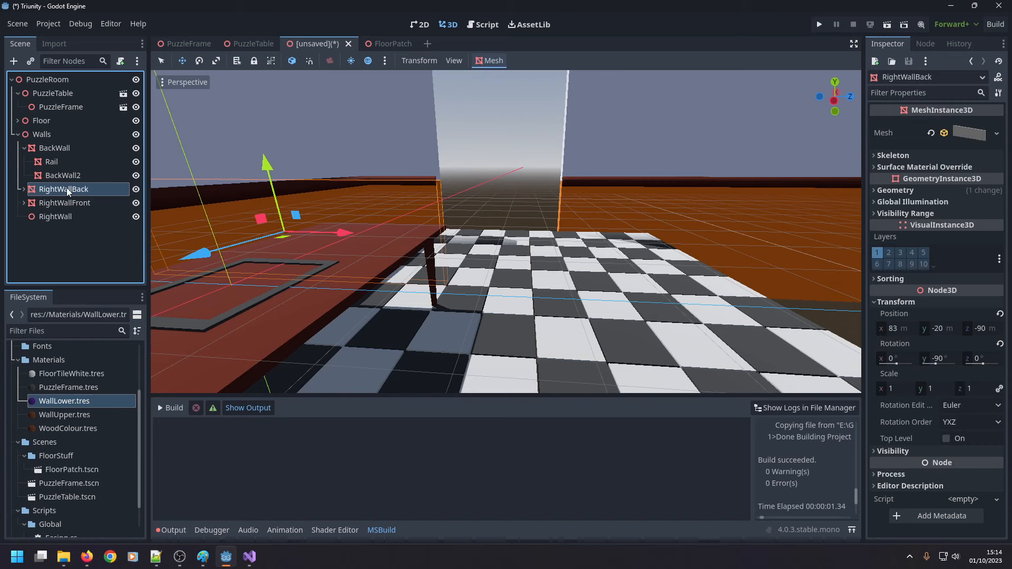
left_click(896, 328)
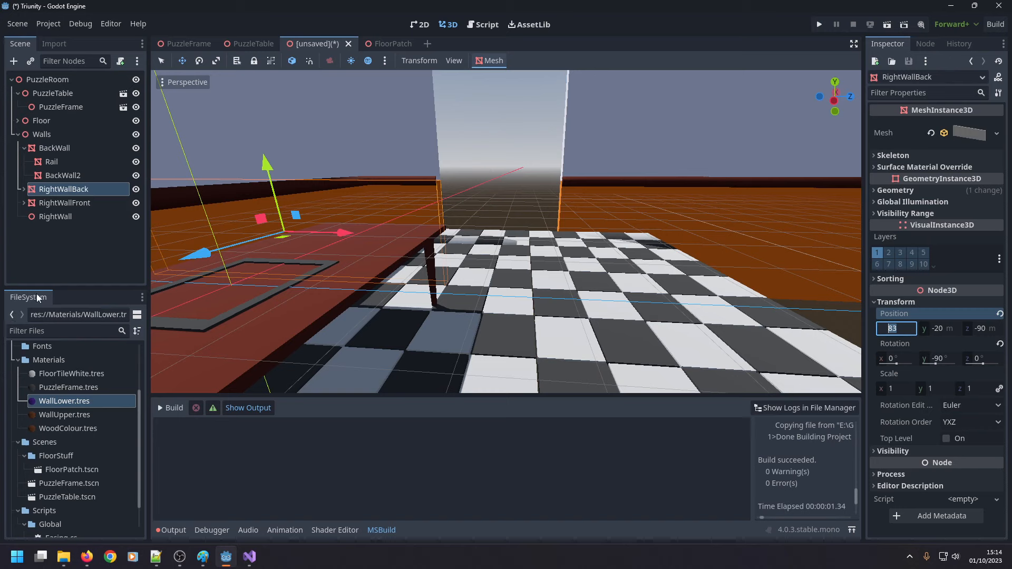
left_click(71, 216)
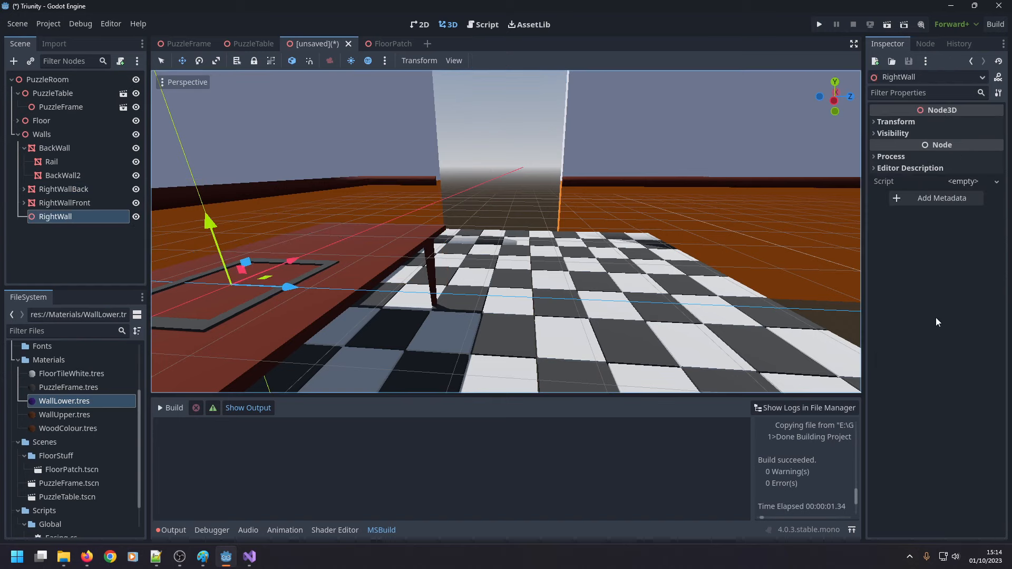
left_click(891, 134)
left_click(874, 121)
left_click(896, 148)
type("83")
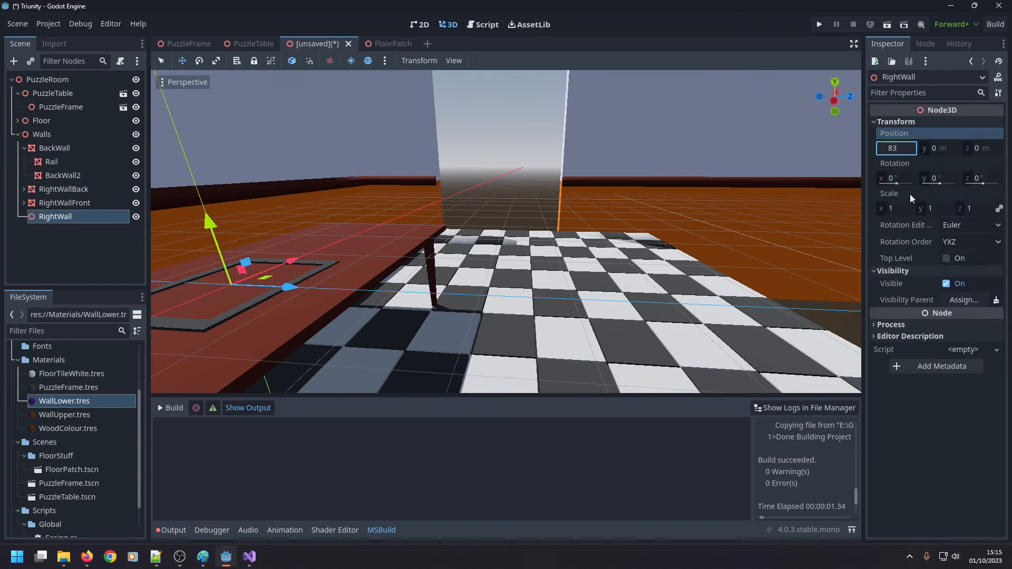
key("Return")
Set the X position of RightWallBack and RightWallFront to 0 m and make both children of RightWall.
middle_click_drag(612, 100, 527, 150)
left_click(74, 190)
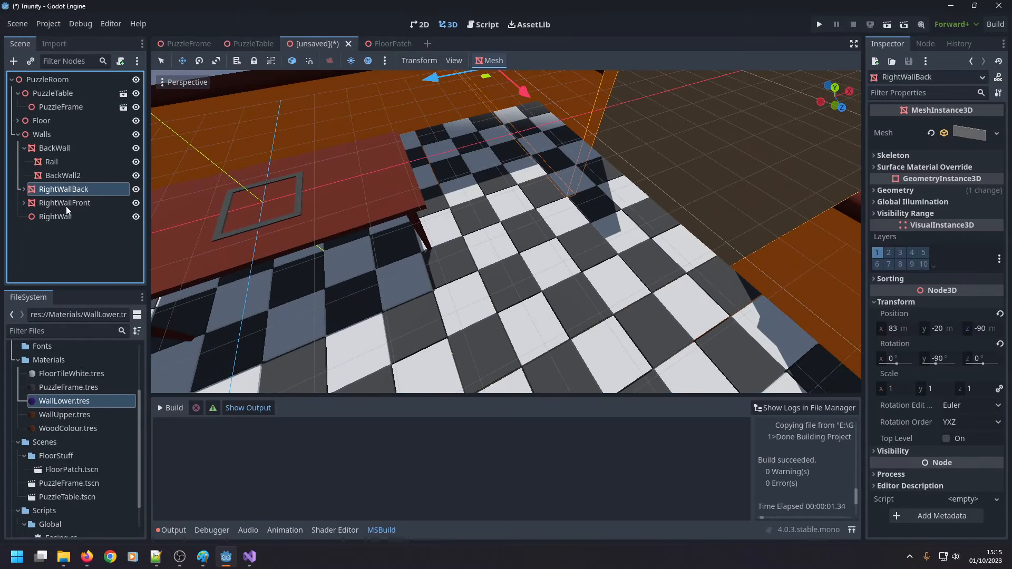
left_click(84, 203, "shift")
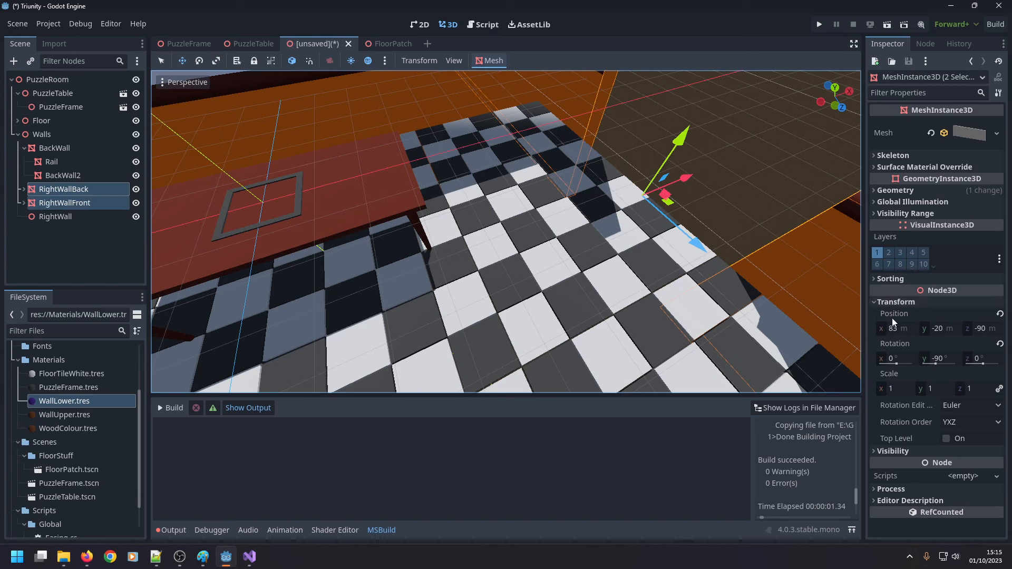
left_click(895, 333)
type("0")
key("Return")
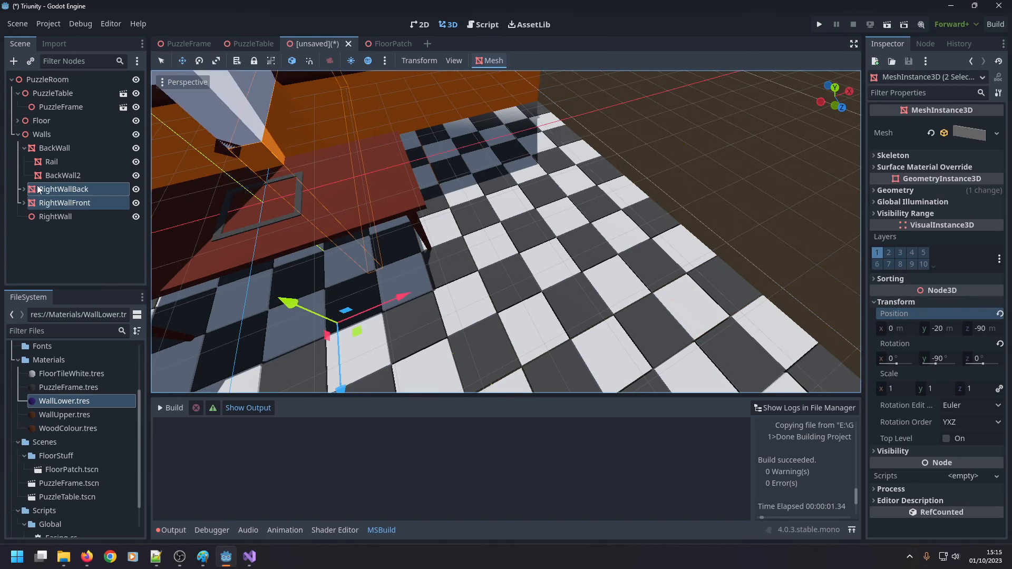
left_click_drag(38, 190, 53, 216)
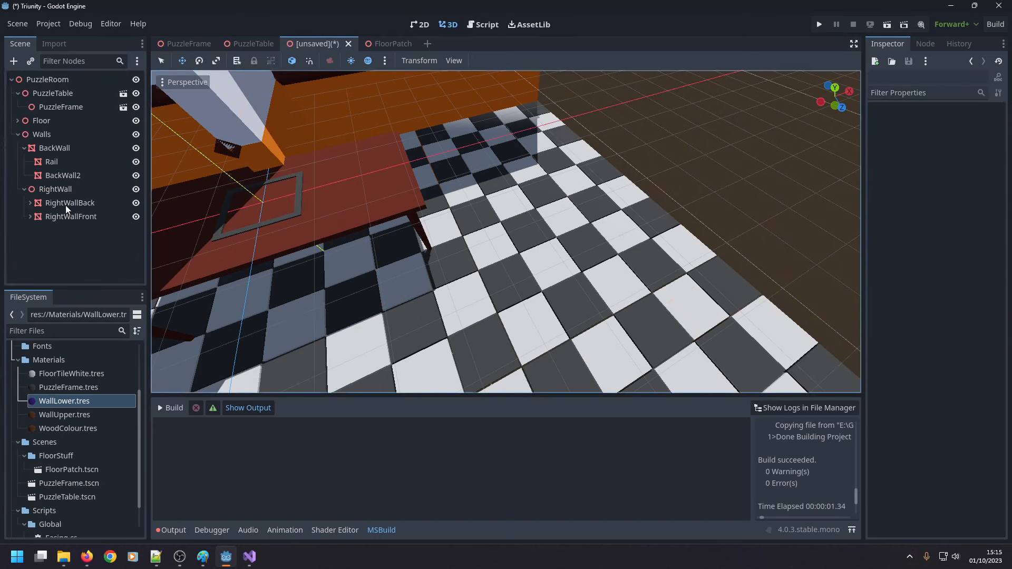
Try resetting the RightWall node's position to its default.
left_click(55, 189)
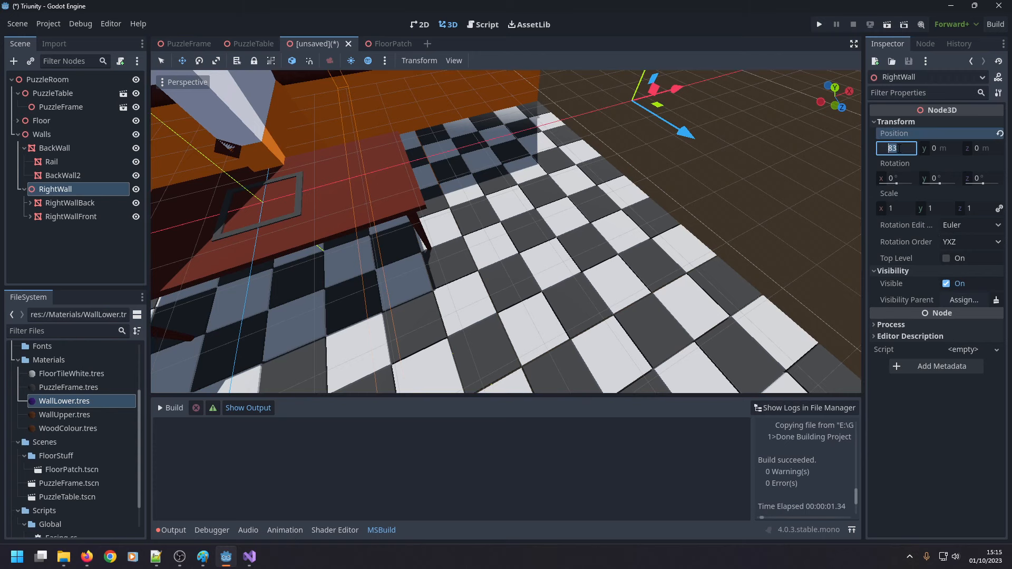
left_click(1000, 133)
double_click(64, 185)
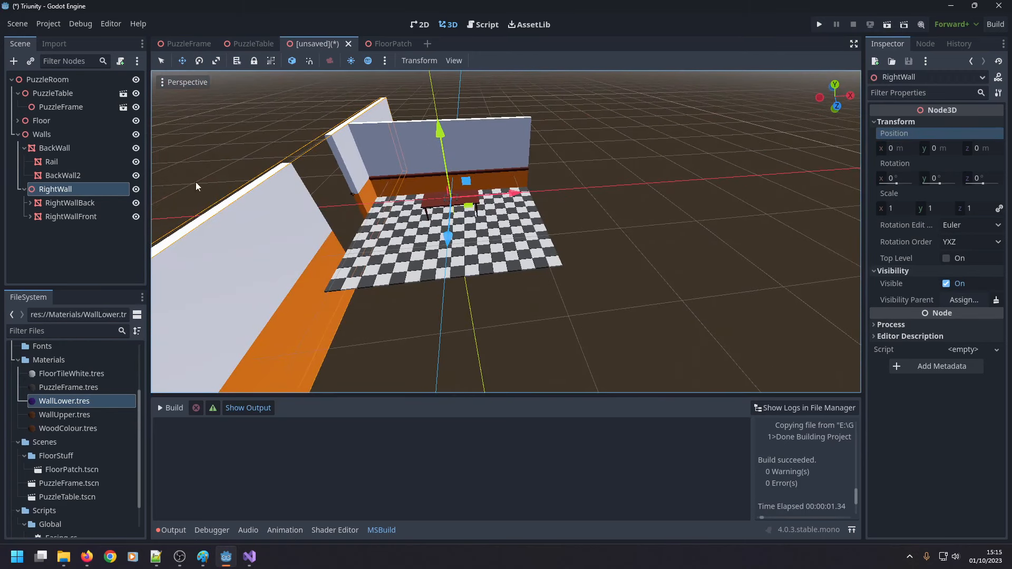
Set the local X position of RightWallBack and RightWallFront to 0 m so both sections align with their RightWall parent.
left_click(92, 204)
left_click(93, 216, "shift")
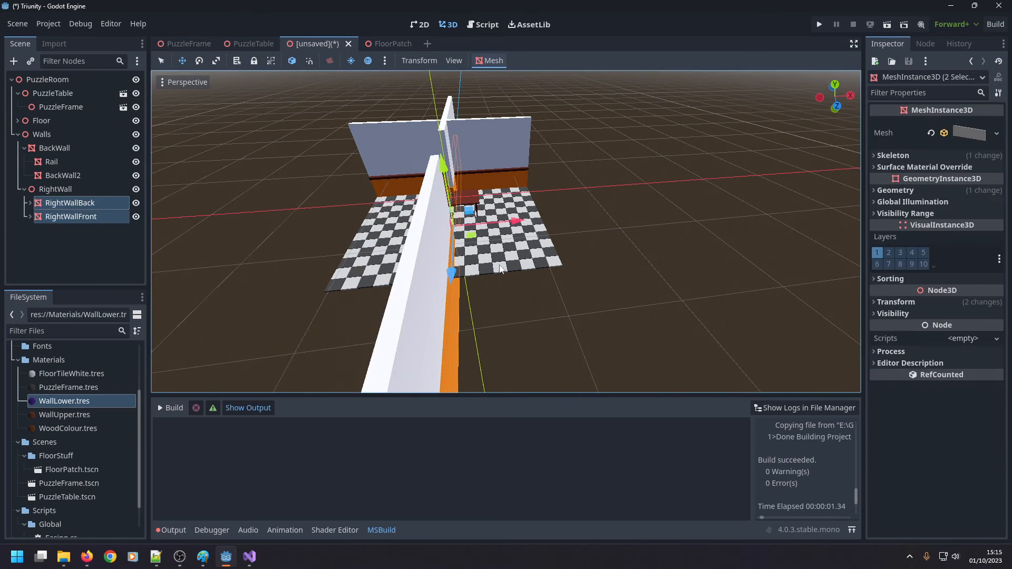
left_click(872, 304)
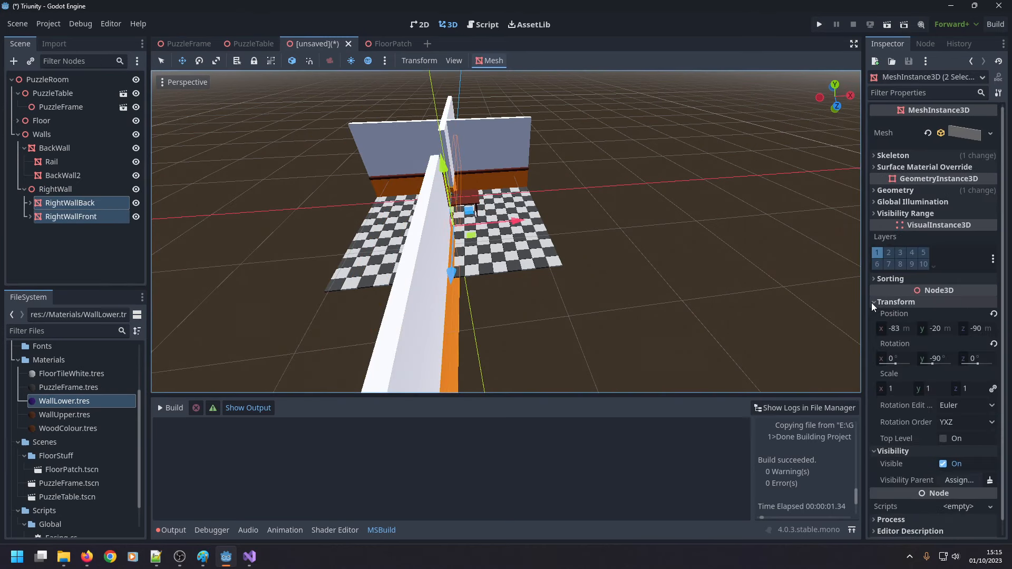
left_click(895, 328)
type("0")
key("Return")
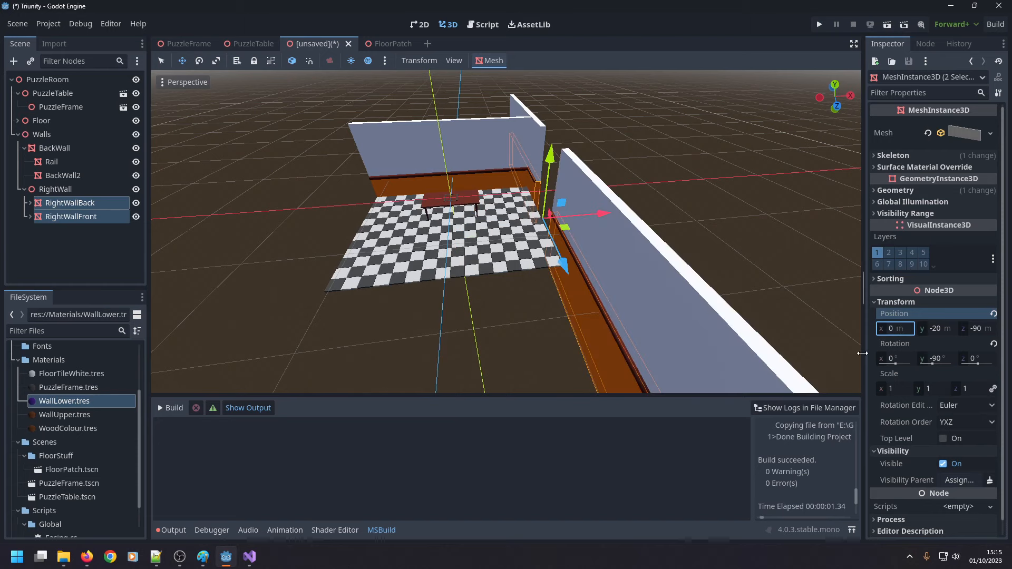
Examine the regrouped right wall and its opening from inside the room, clearing the selection of both wall sections.
middle_click_drag(437, 206, 581, 170)
scroll(580, 168, "up", 10)
scroll(582, 170, "down", 4)
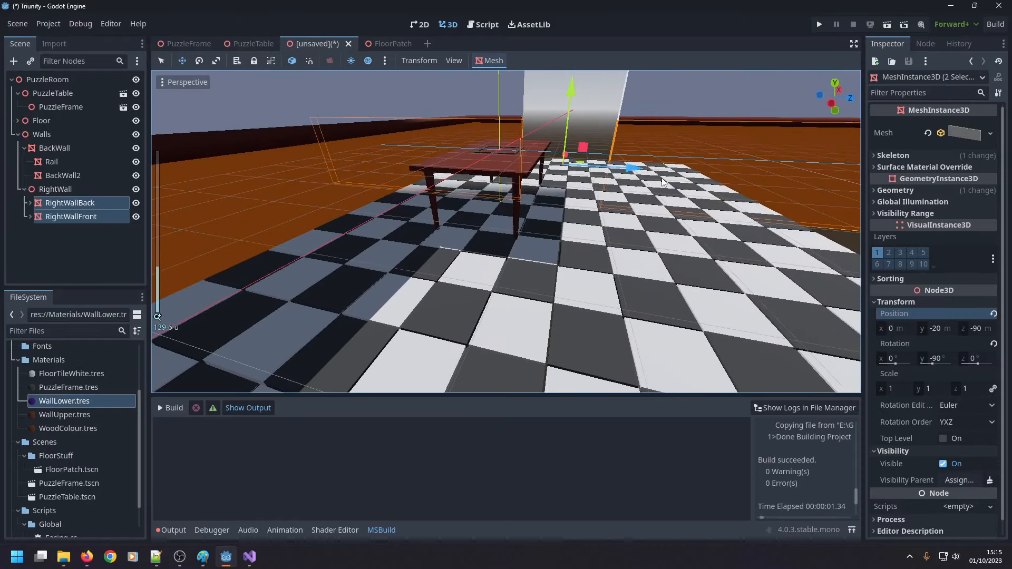
scroll(615, 107, "down", 4)
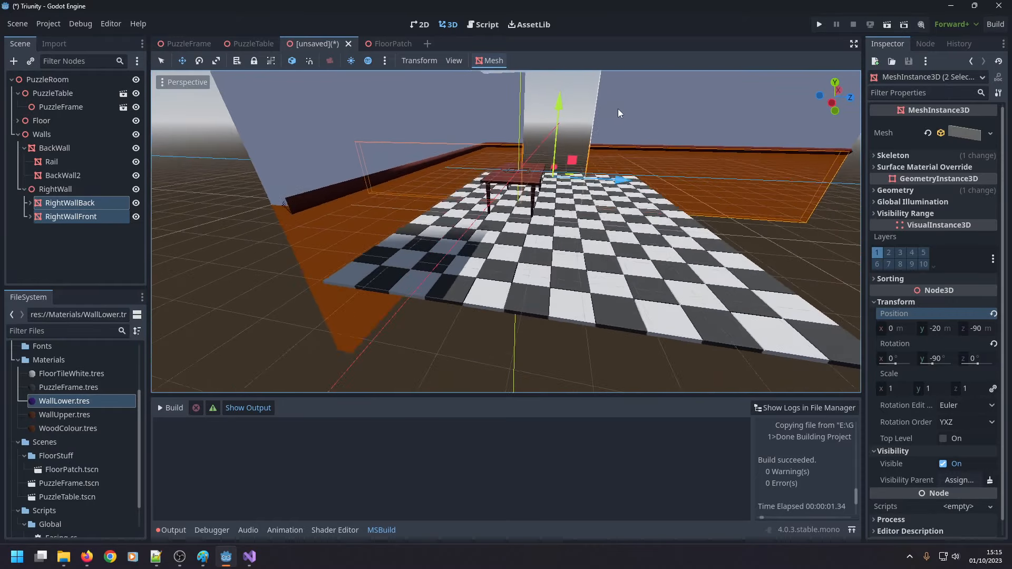
middle_click_drag(618, 108, 571, 198, "shift")
scroll(568, 198, "up", 10)
scroll(568, 197, "up", 5)
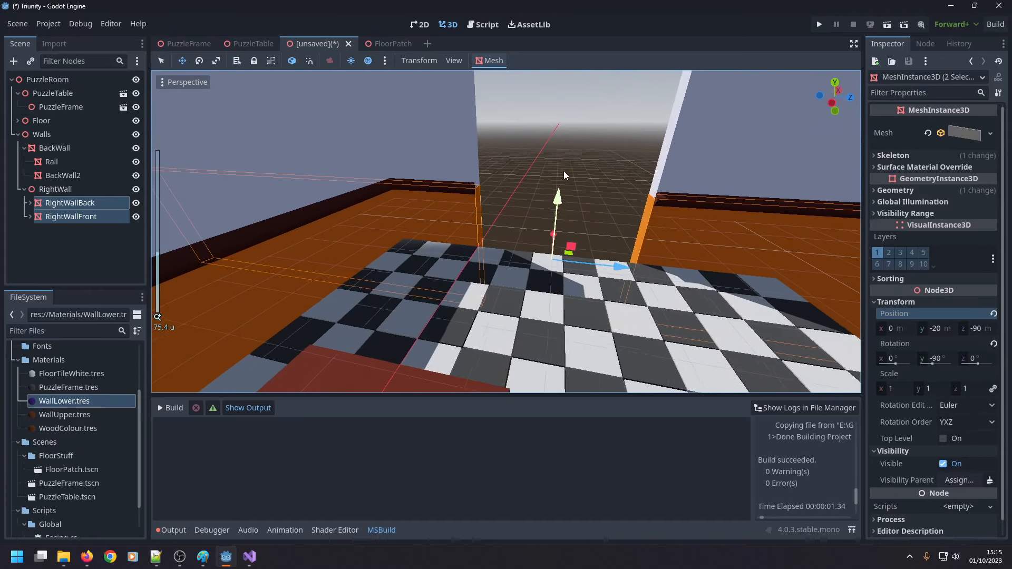
left_click(162, 60)
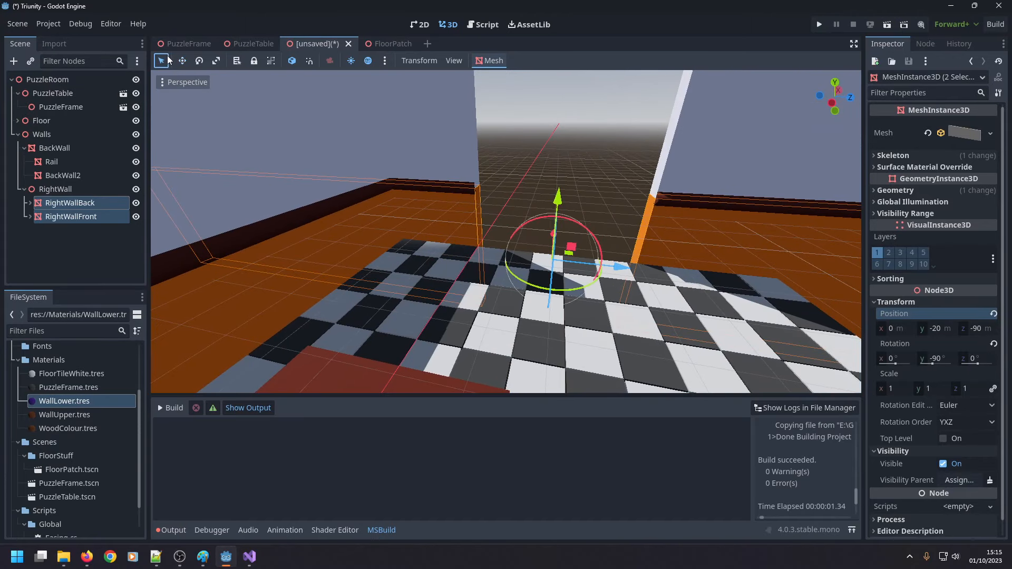
left_click(577, 146)
scroll(575, 180, "down", 5)
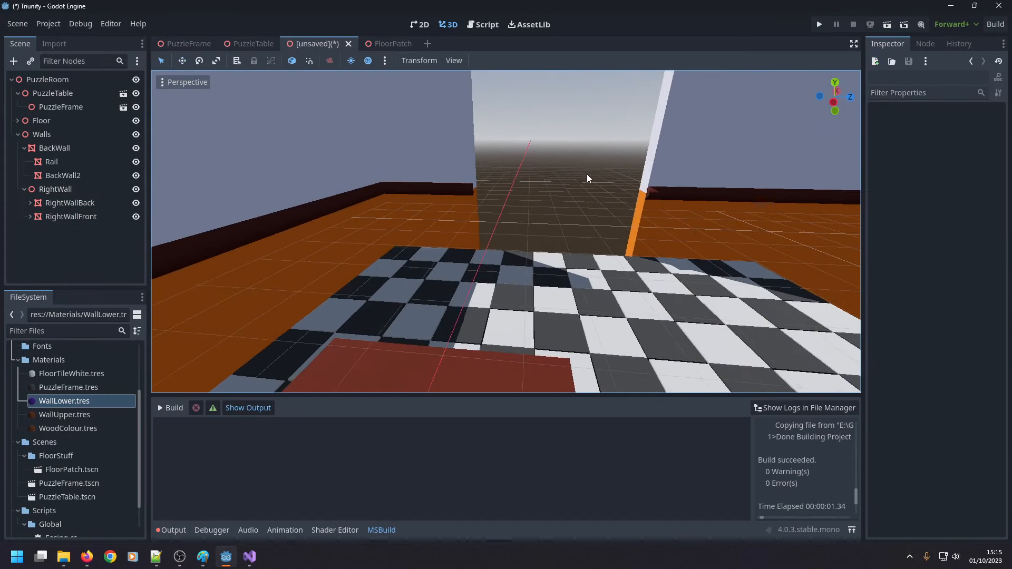
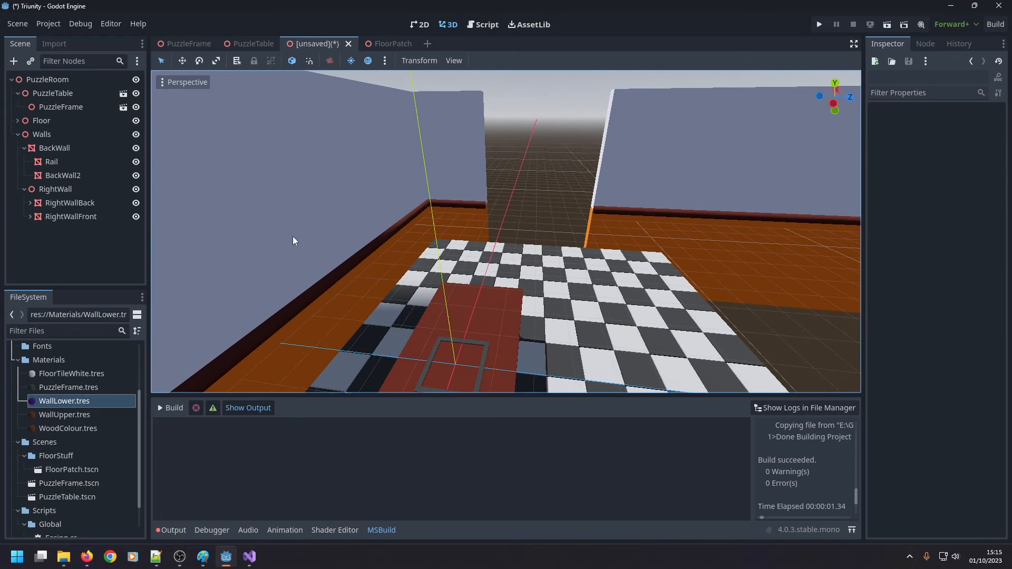
Duplicate the RightWallBack mesh and delete the copy's Rail and BackWall2 child nodes.
left_click(463, 216)
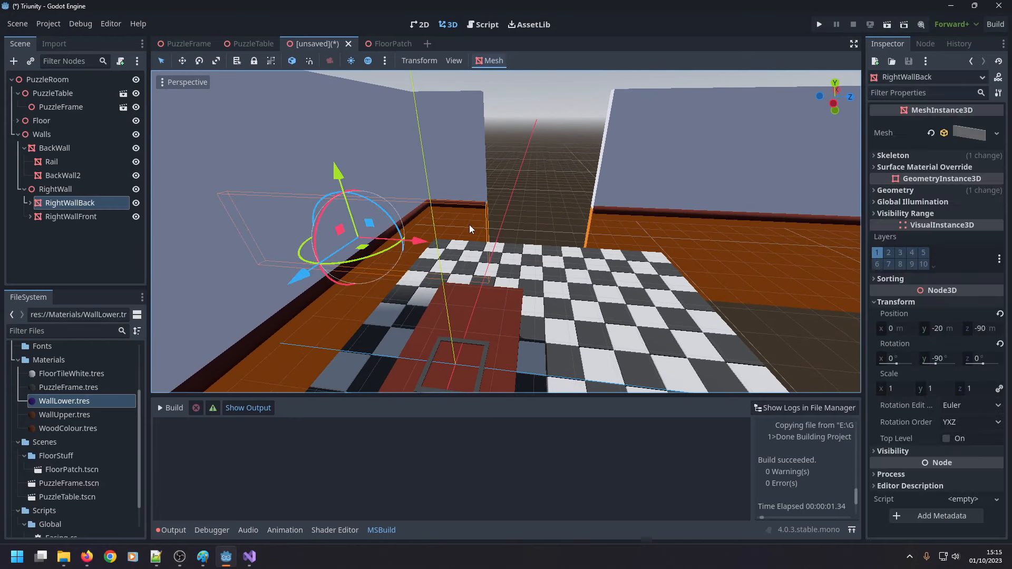
left_click(30, 204)
left_click(66, 231)
left_click(69, 216)
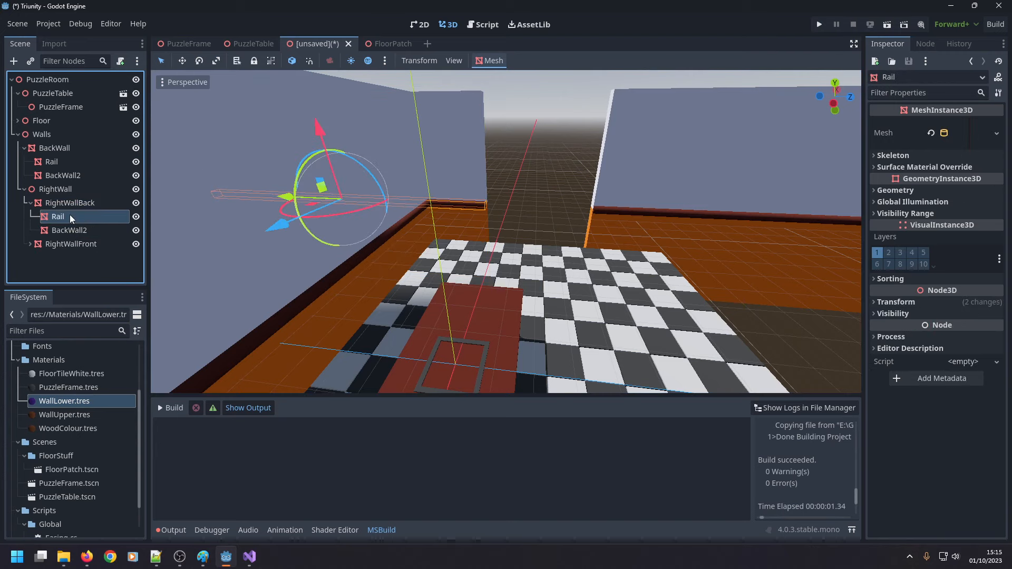
left_click(70, 204)
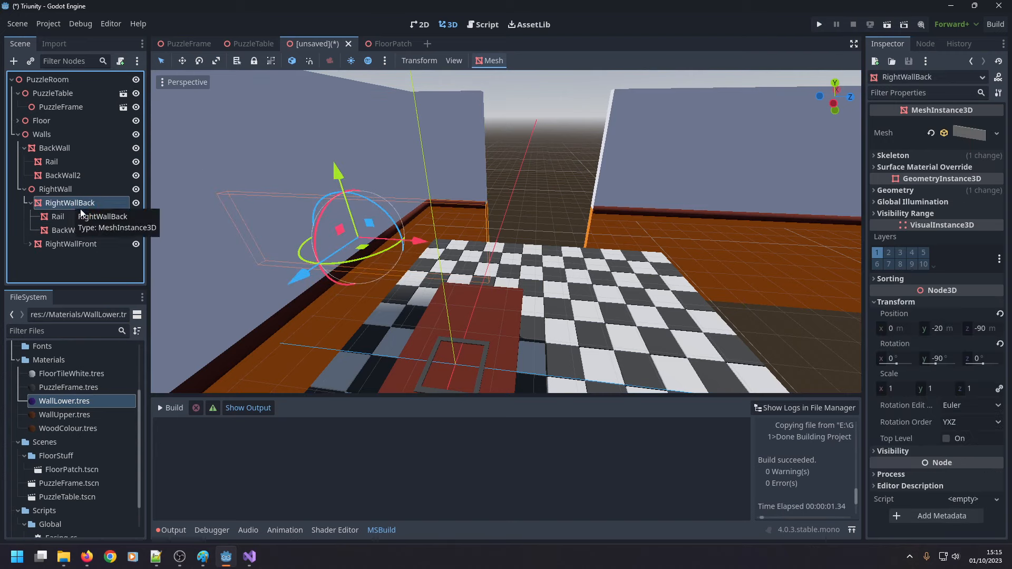
key("ctrl+d")
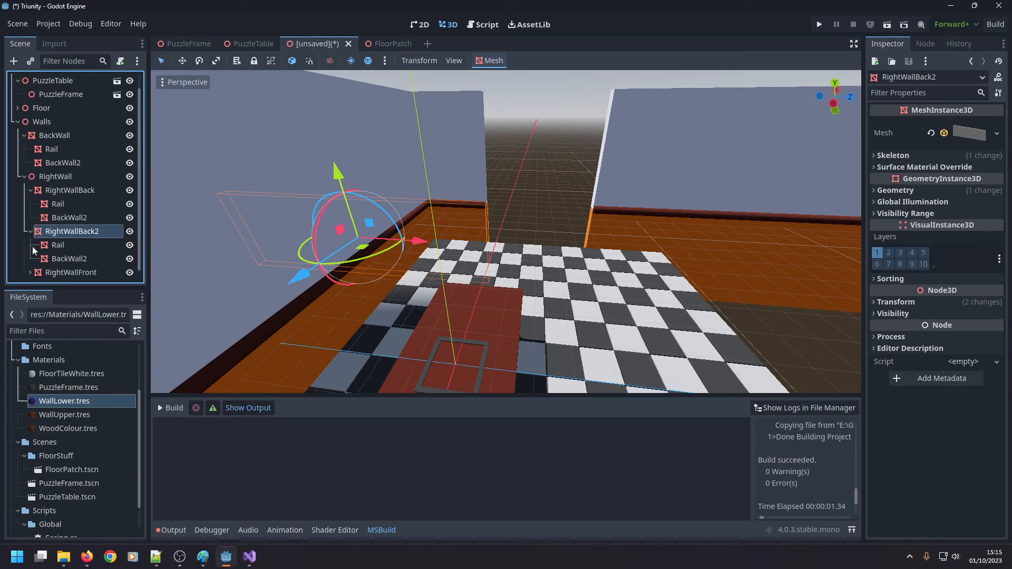
left_click(58, 245, "ctrl")
left_click(59, 255)
left_click(59, 246, "ctrl")
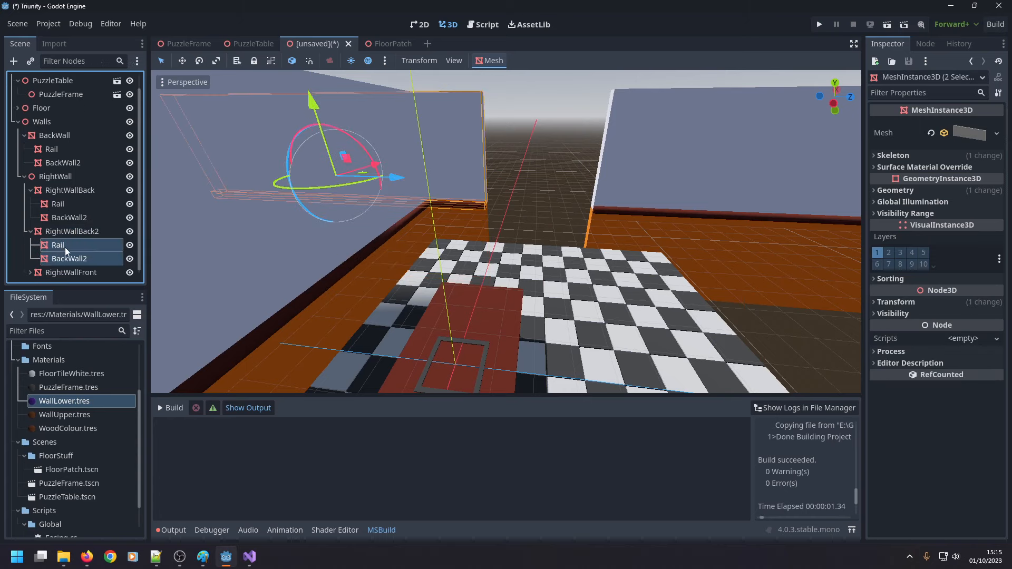
key("Delete")
key("Return")
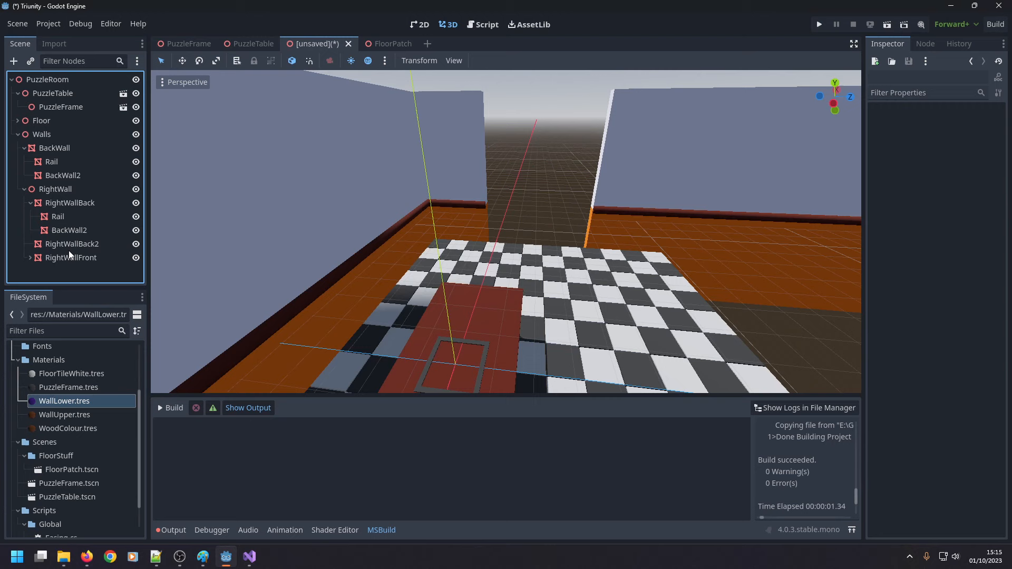
Delete the duplicated RightWallBack2 node and collapse RightWallBack's children.
left_click(52, 229)
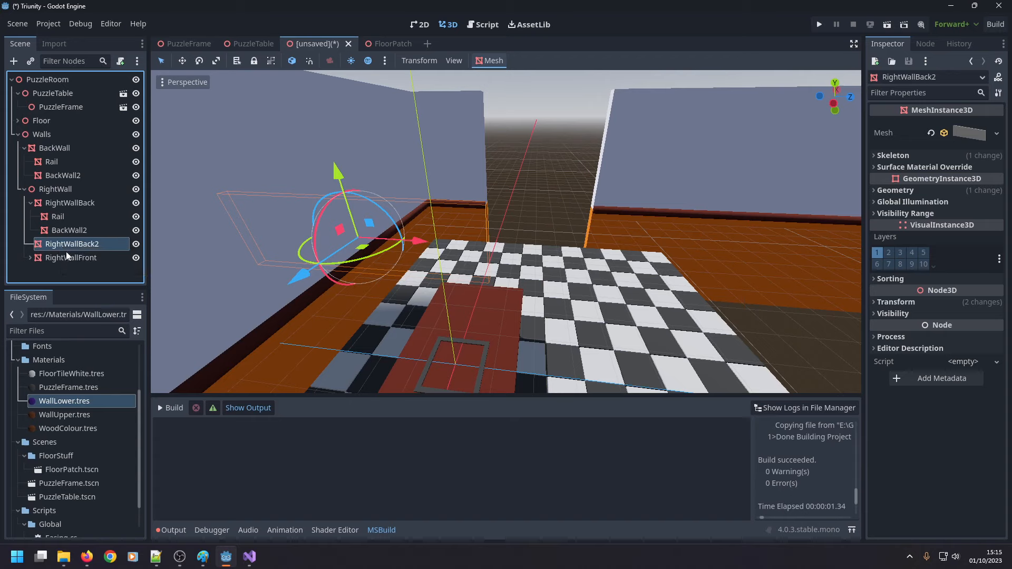
key("Delete")
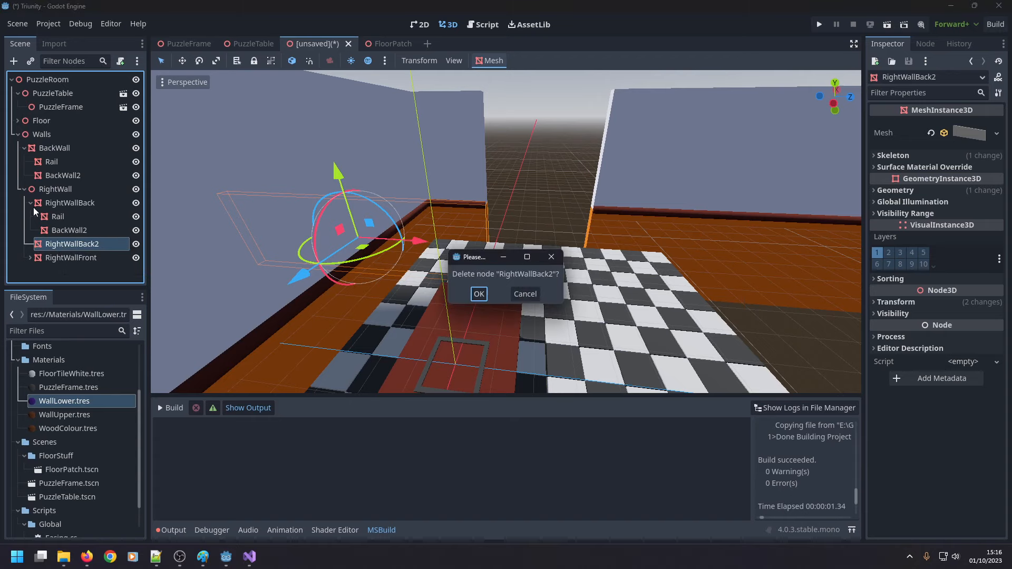
key("Return")
left_click(30, 202)
Add a MeshInstance3D child node under RightWall.
right_click(57, 193)
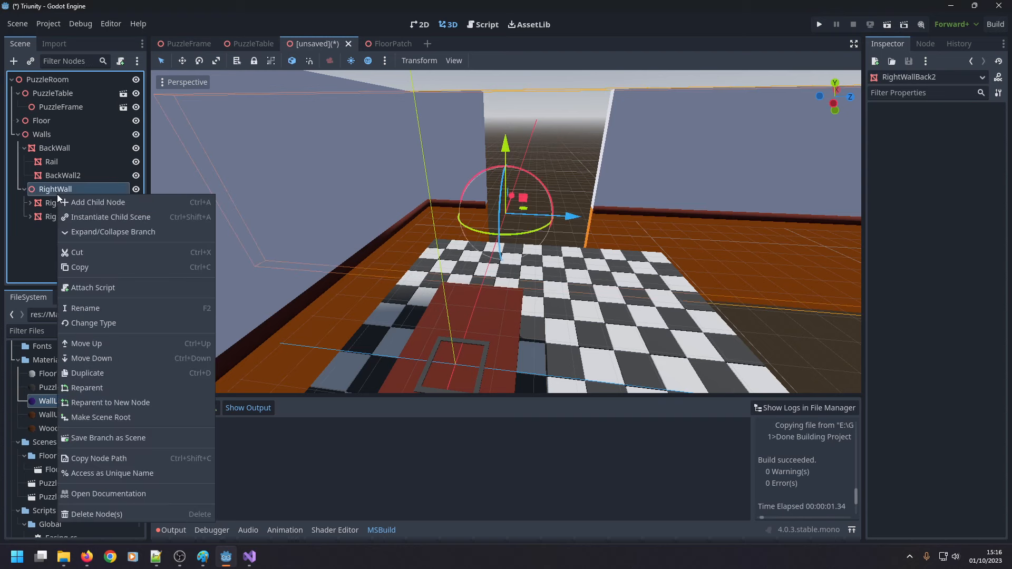
left_click(73, 204)
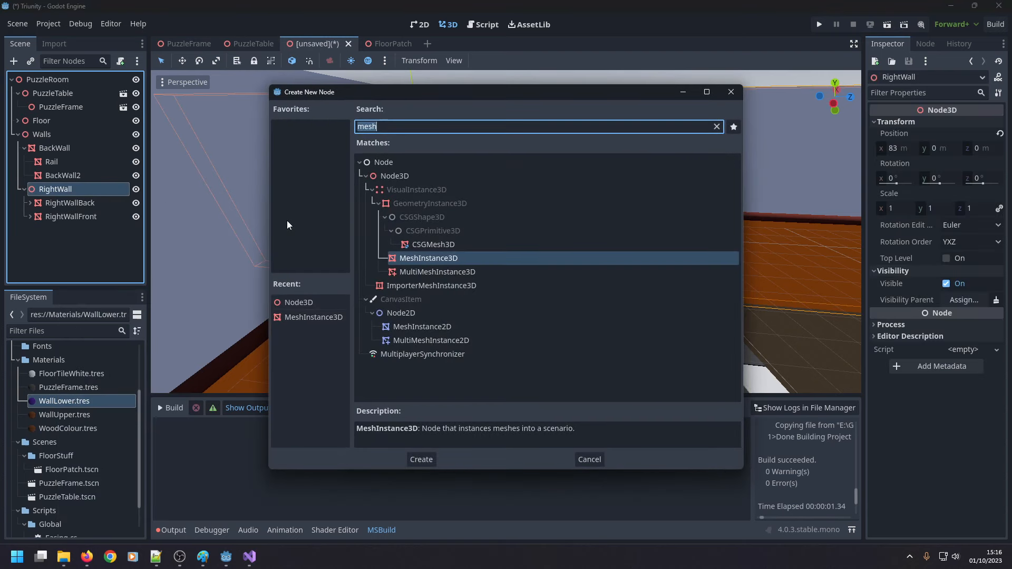
double_click(452, 258)
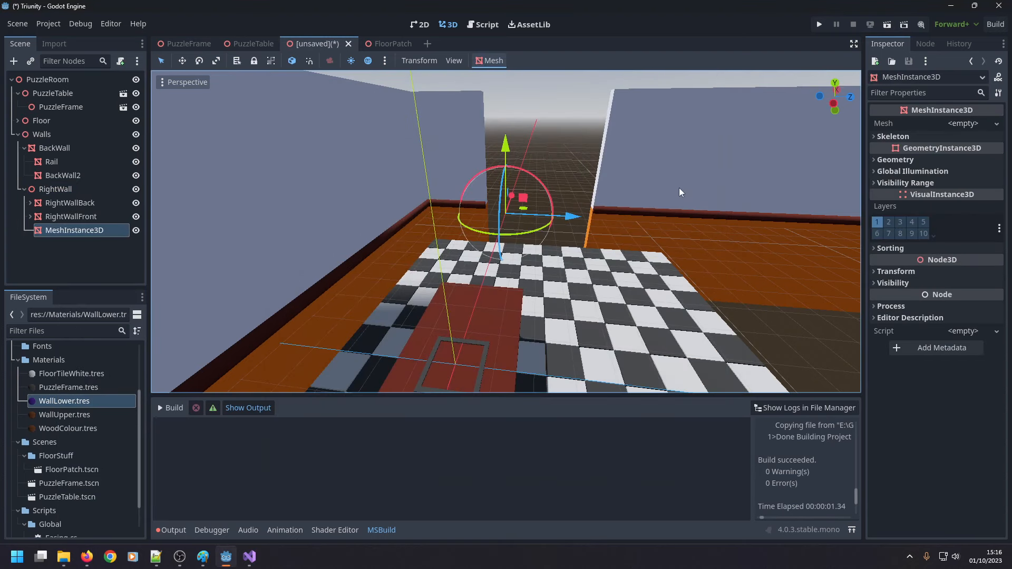
Check RightWallFront's mesh size and assign a new BoxMesh to the new MeshInstance3D.
left_click(628, 229)
left_click(969, 137)
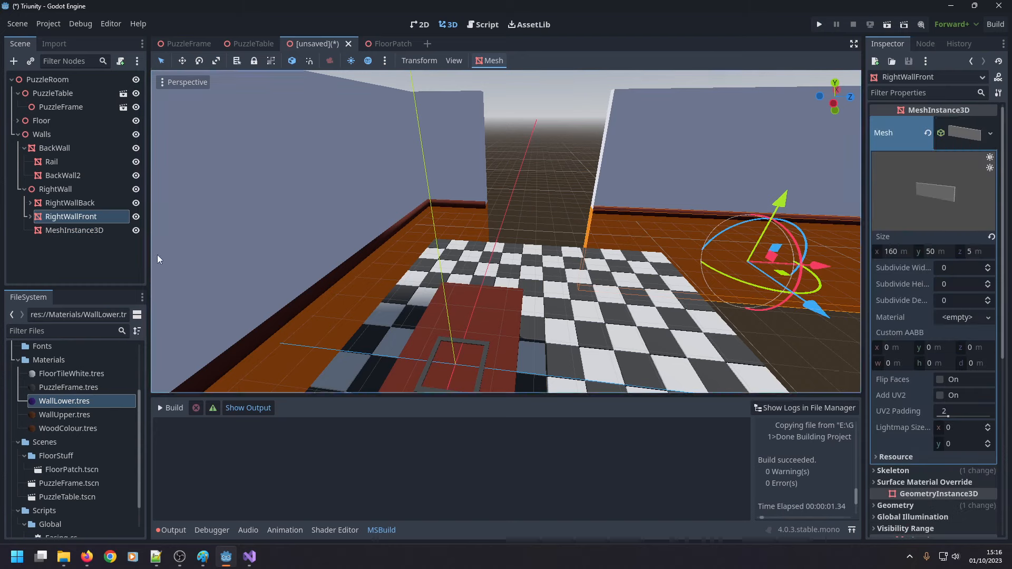
left_click(93, 230)
left_click(964, 127)
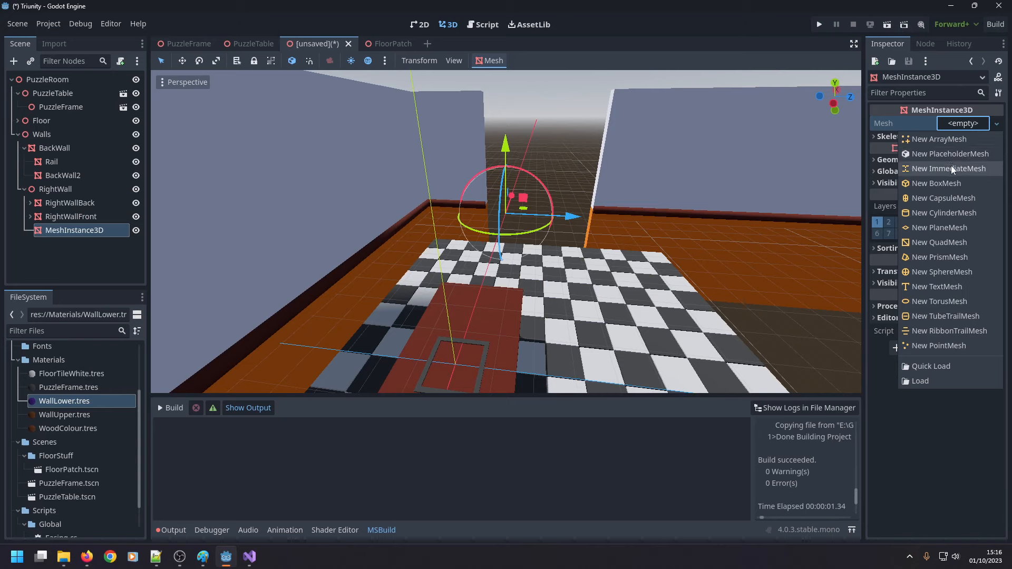
left_click(949, 185)
left_click(959, 136)
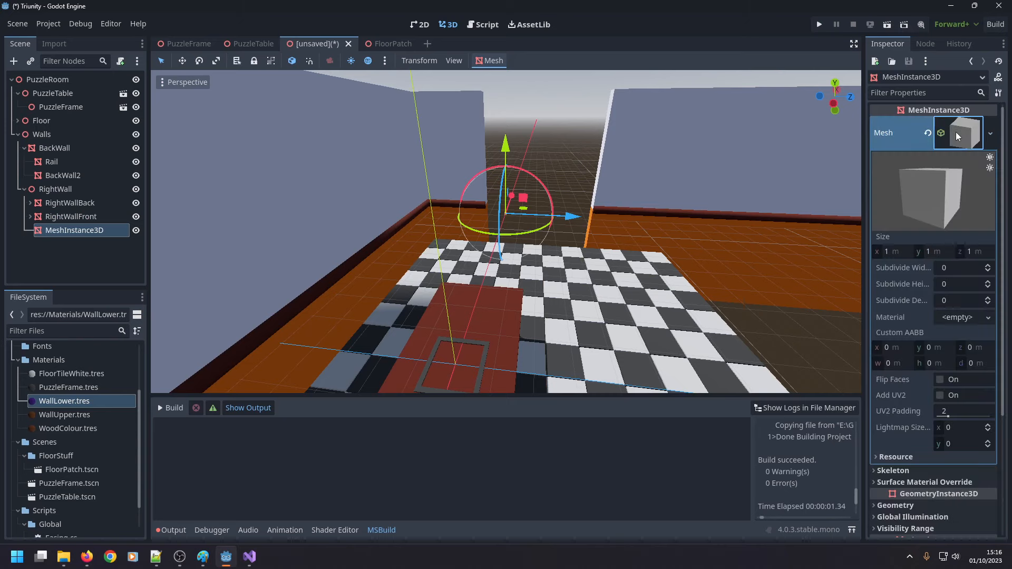
Set the new box mesh's size to 60 m in Y and 5 m in Z.
left_click(941, 252)
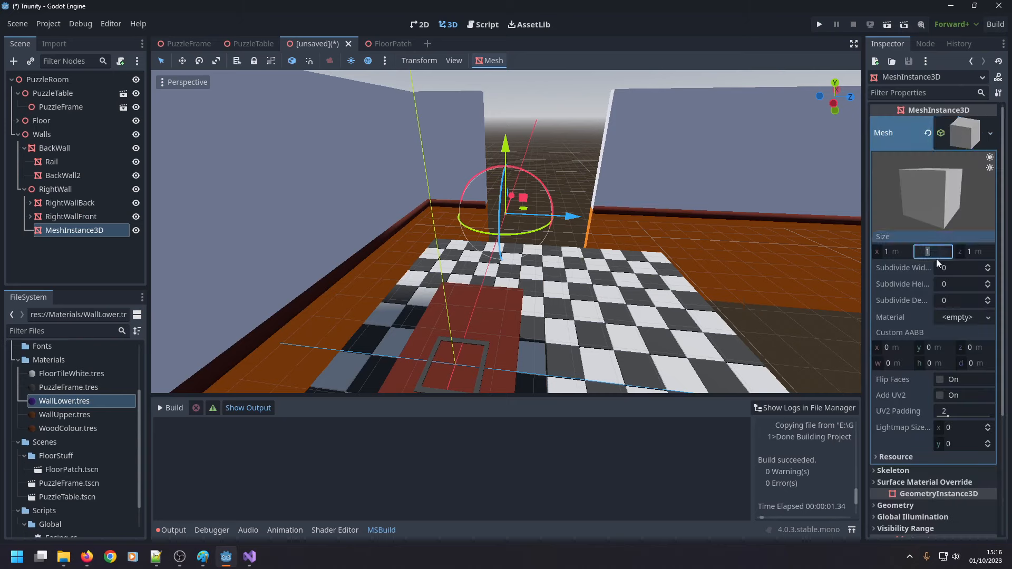
type("60")
left_click(969, 252)
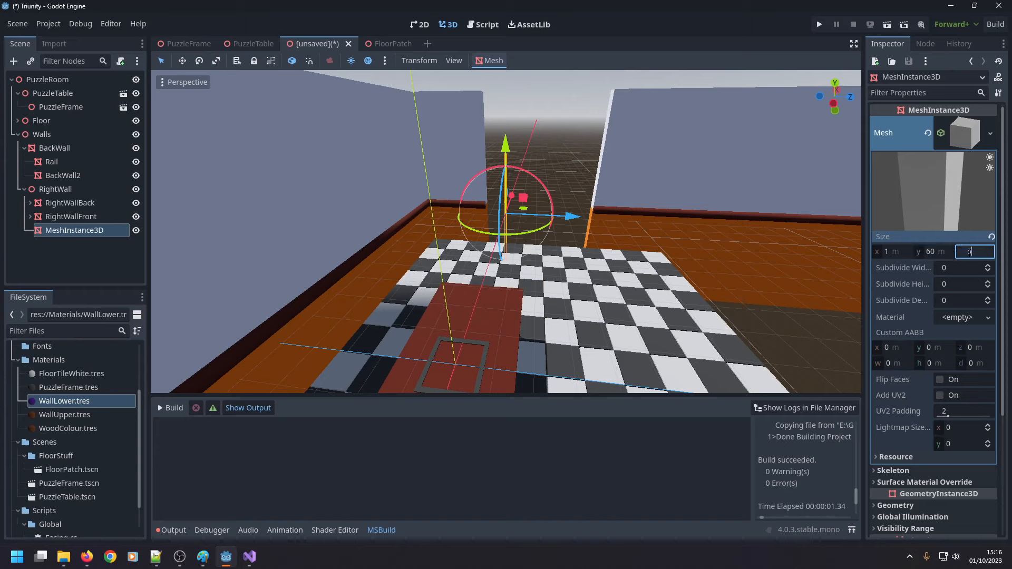
type("5")
key("Return")
left_click(896, 252)
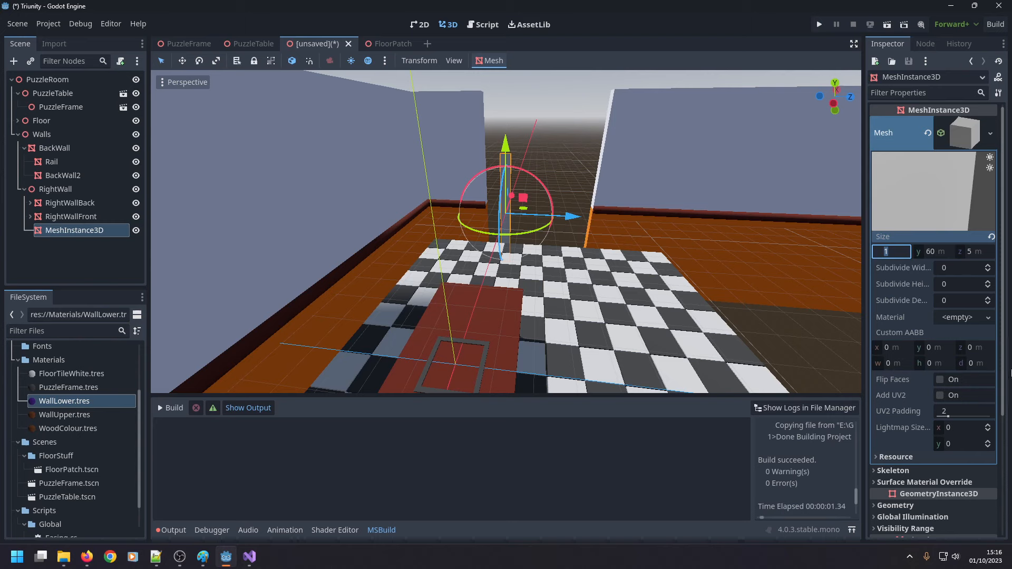
Compare the transforms of RightWall, RightWallBack and RightWallFront, and apply the WallLower.tres material to the new box.
scroll(919, 434, "down", 3)
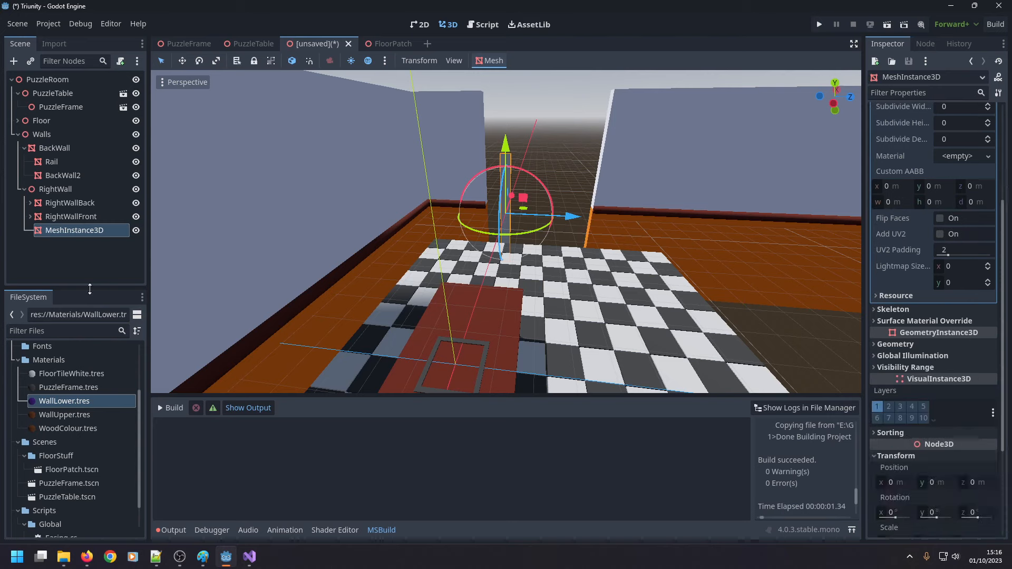
left_click(70, 192)
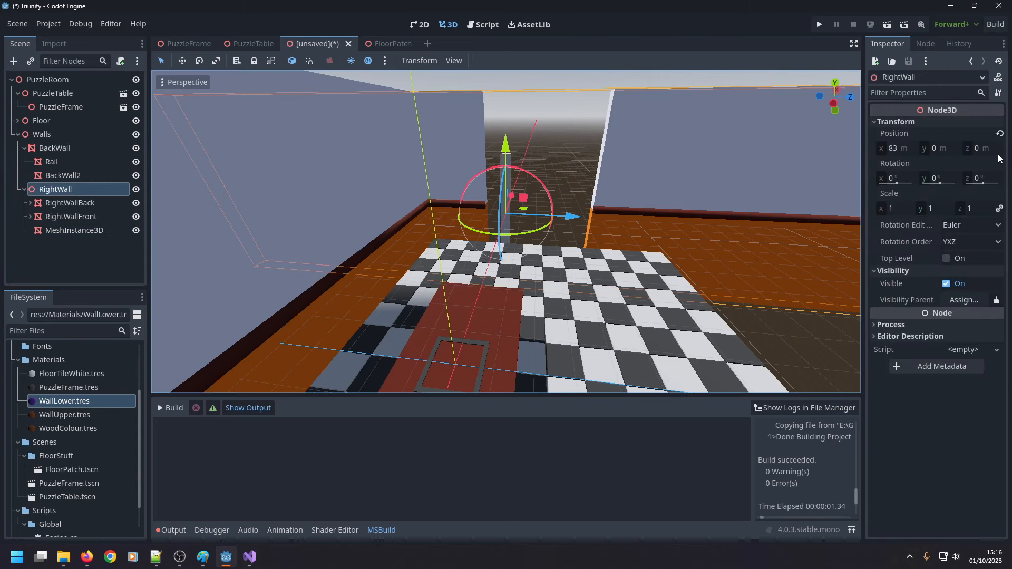
left_click(37, 206)
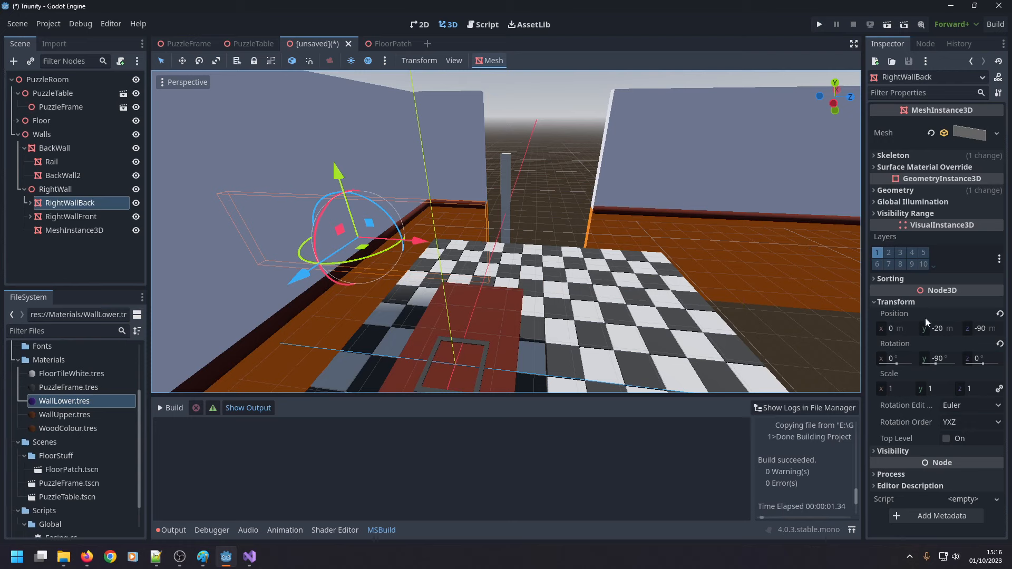
left_click(69, 220)
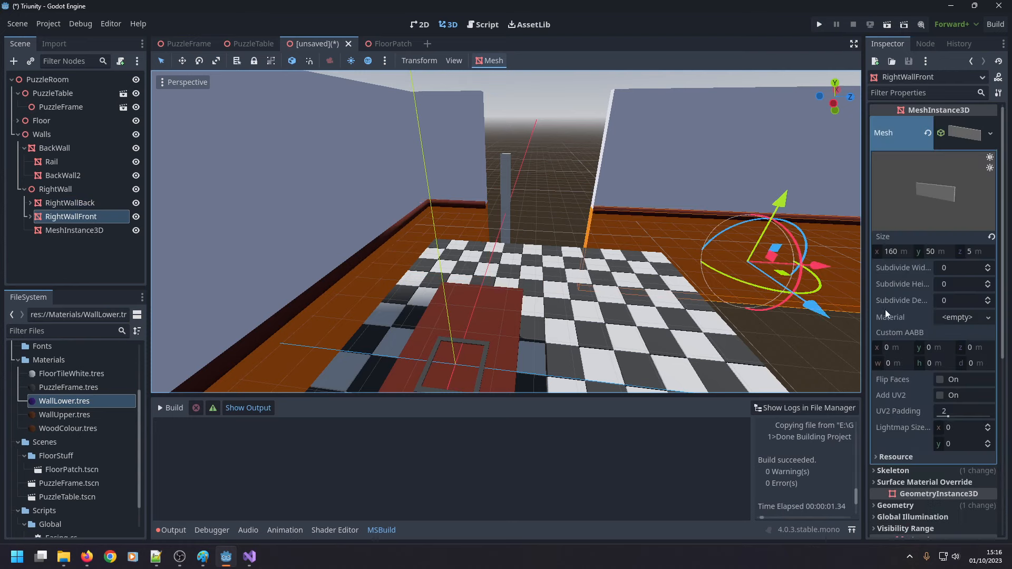
scroll(940, 283, "down", 5)
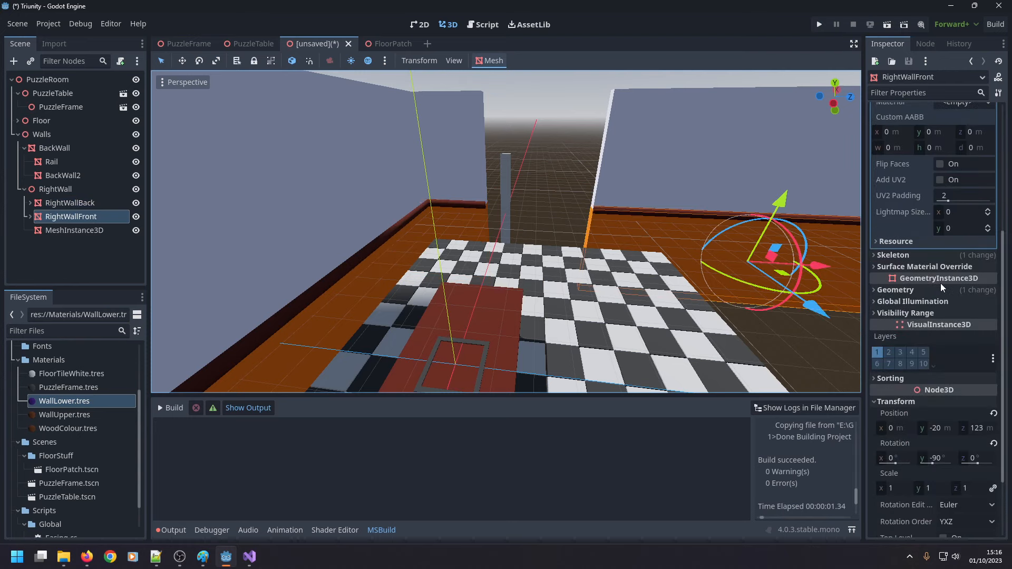
left_click(88, 232)
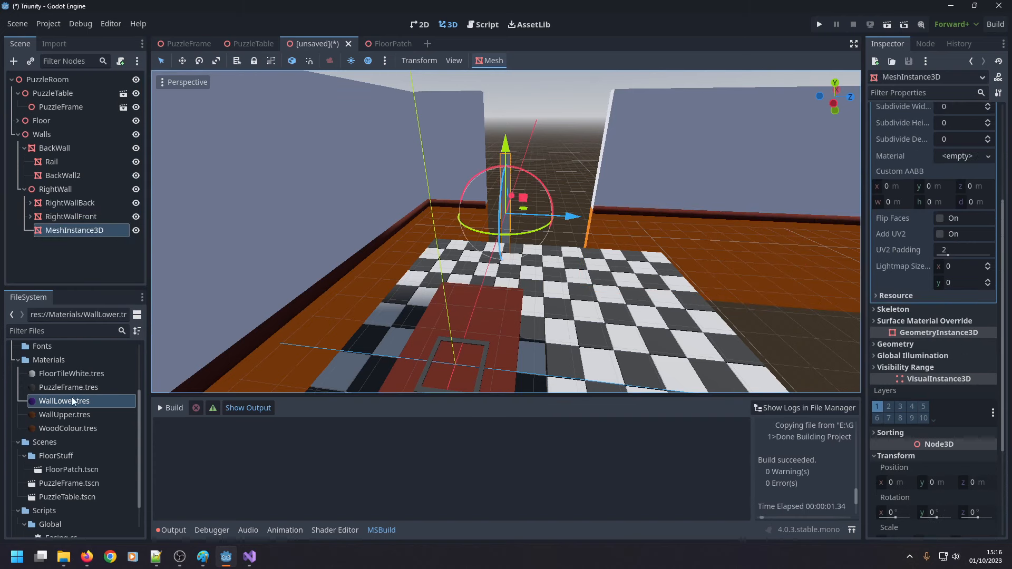
left_click_drag(71, 403, 504, 172)
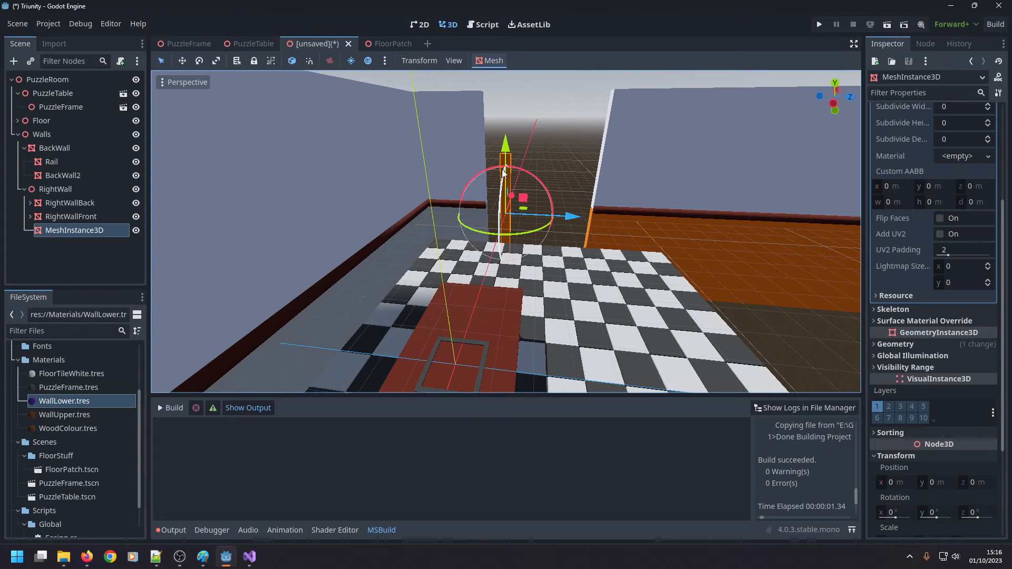
Try an X size of 30 m on the new box mesh and undo it.
scroll(538, 226, "up", 8)
middle_click_drag(573, 207, 569, 289)
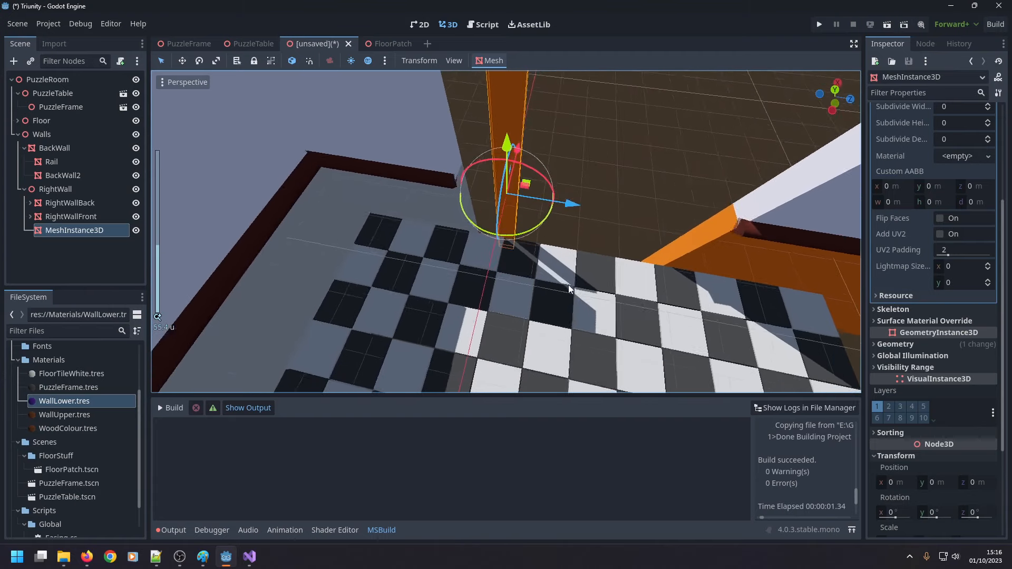
scroll(933, 158, "up", 5)
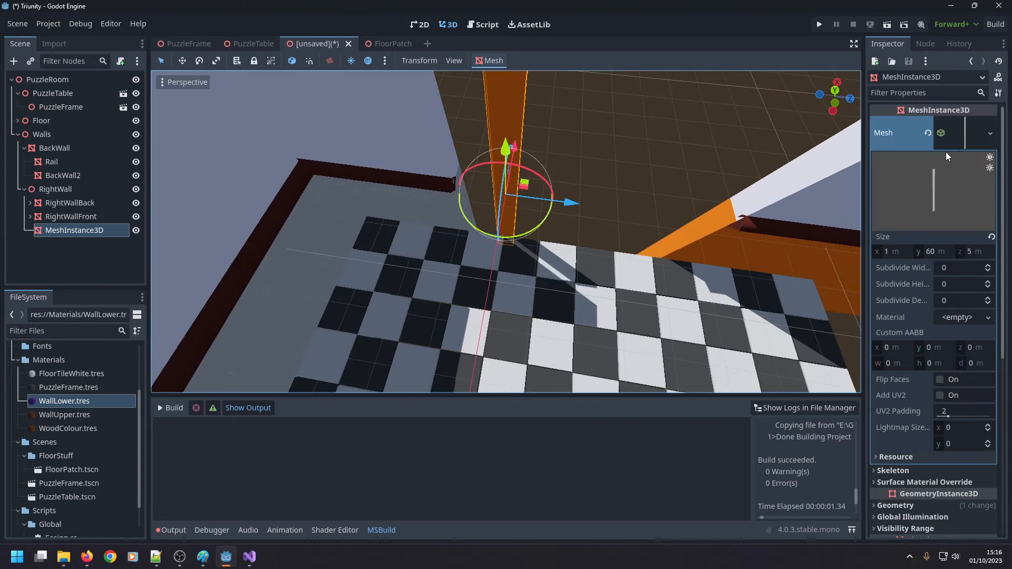
left_click(885, 251)
type("30")
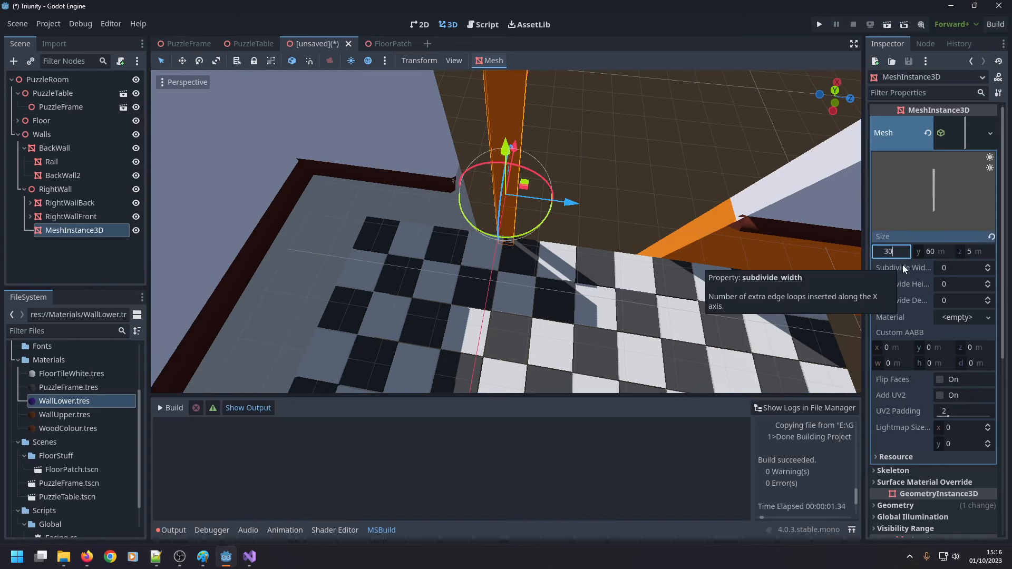
key("Return")
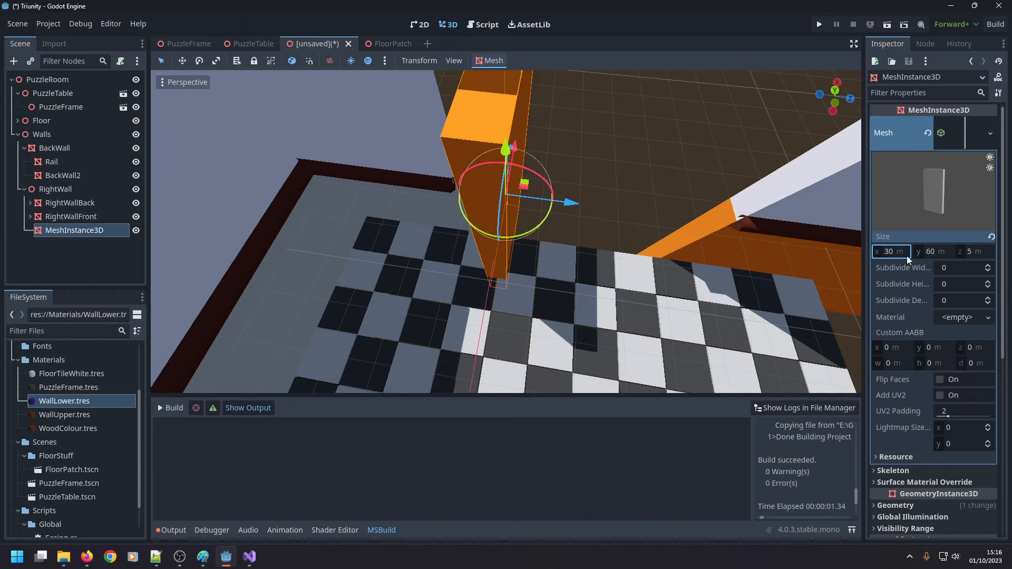
key("ctrl+z")
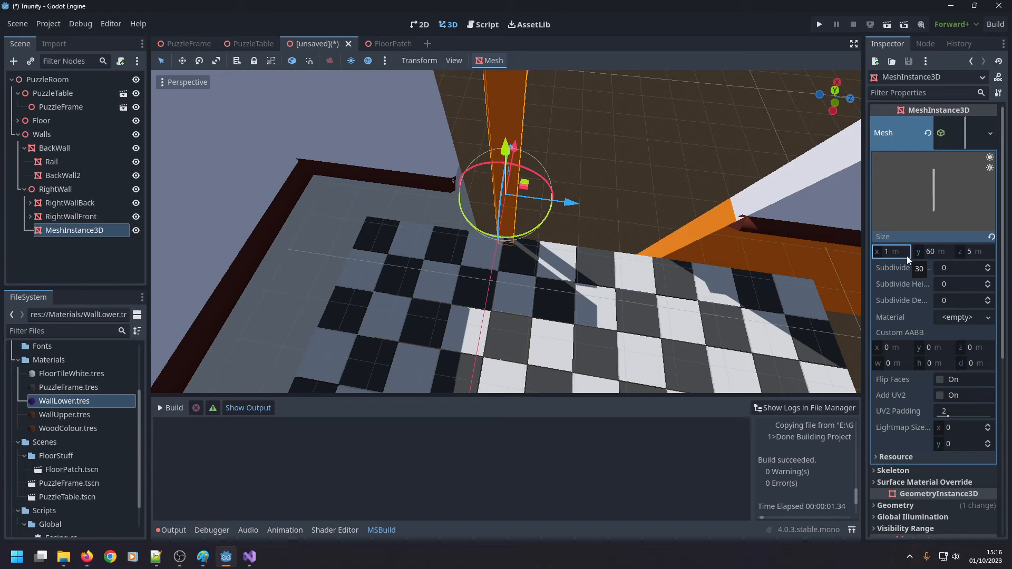
Set the Y rotation of both RightWallBack and RightWallFront to 0°.
scroll(890, 290, "down", 5)
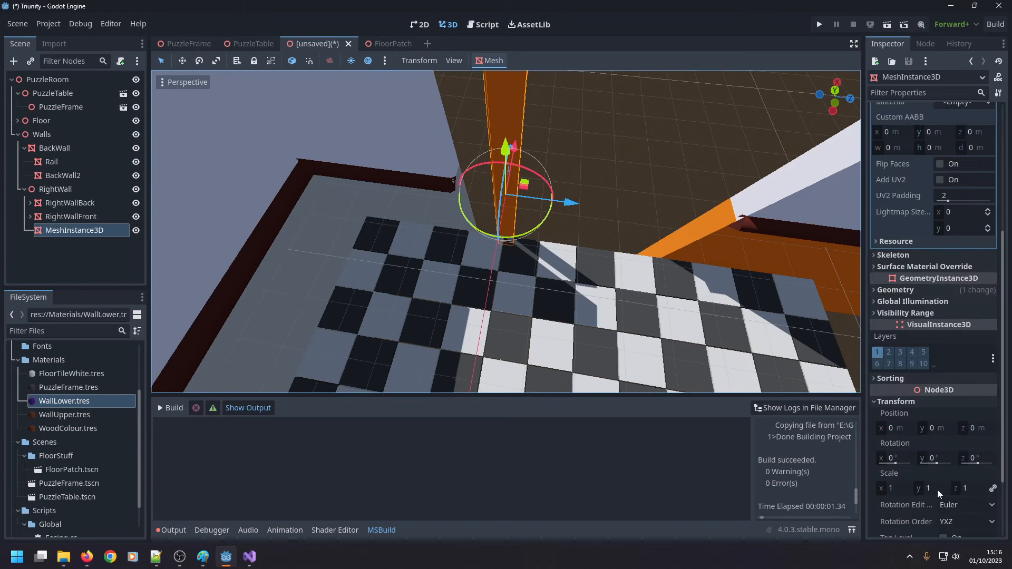
left_click(43, 191)
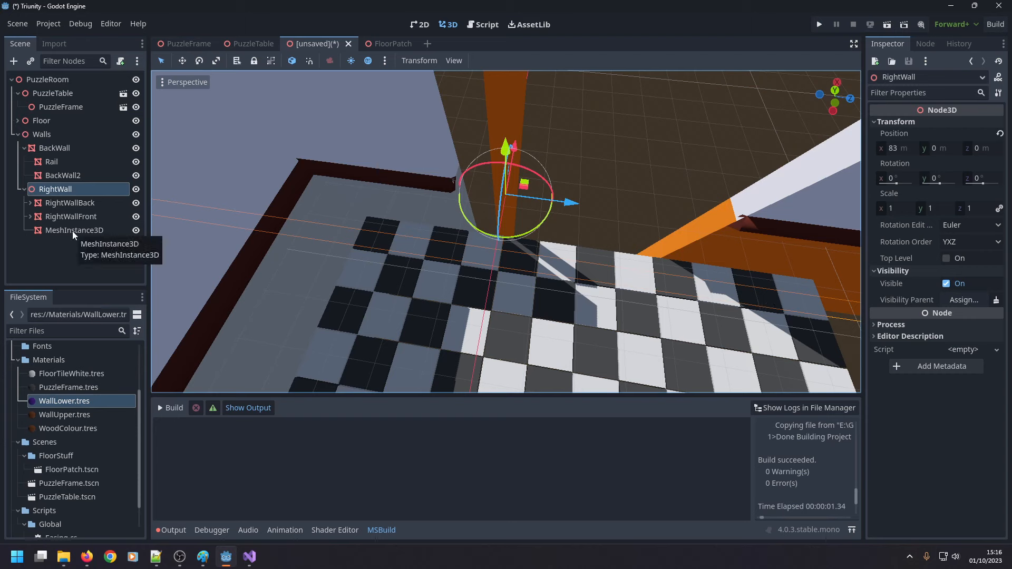
left_click(71, 202)
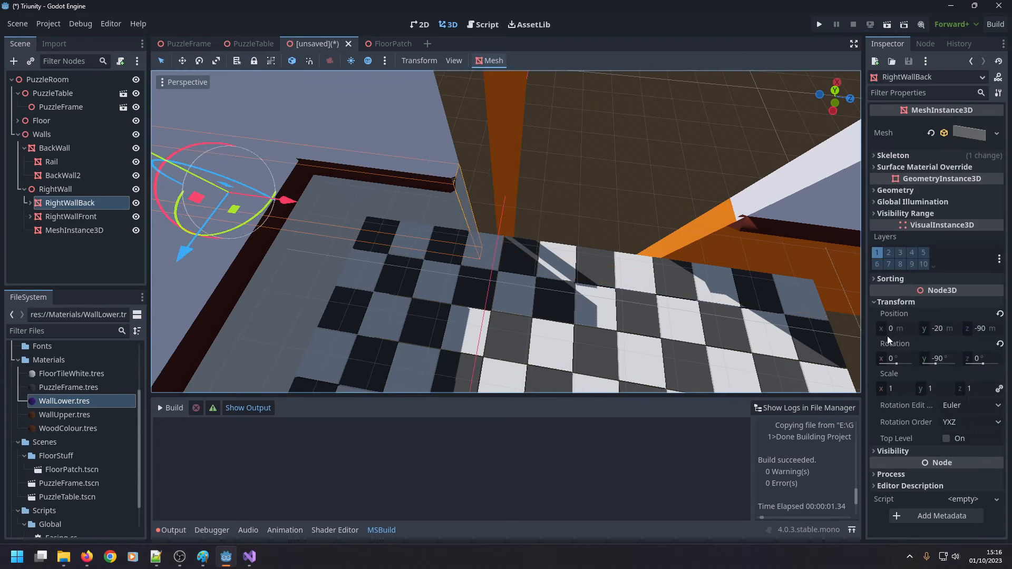
left_click(77, 217, "ctrl")
left_click(943, 358)
type("0")
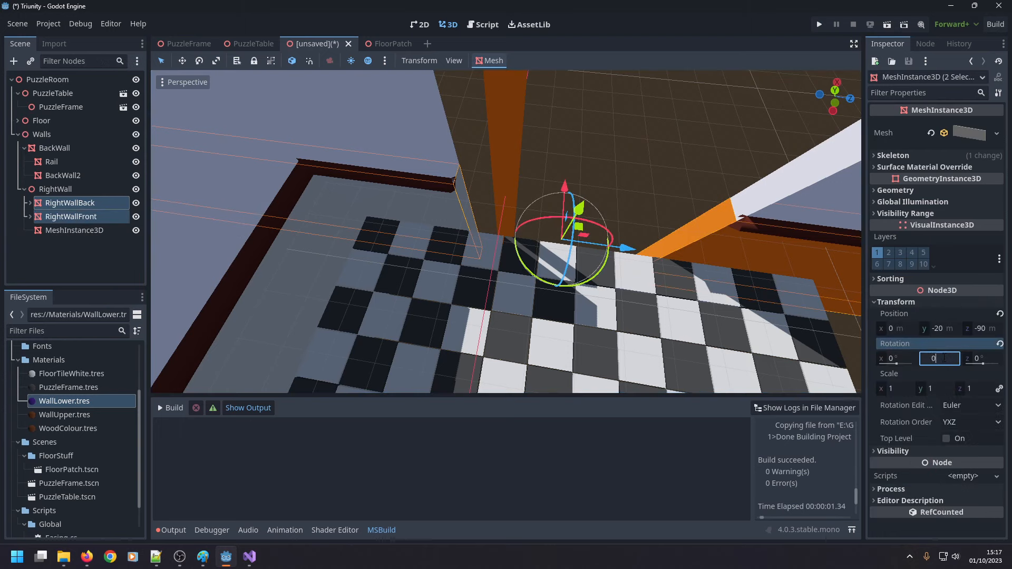
key("Return")
Try a Y rotation of -90° on the RightWall node, and undo the rotation changes to the wall.
left_click(78, 189)
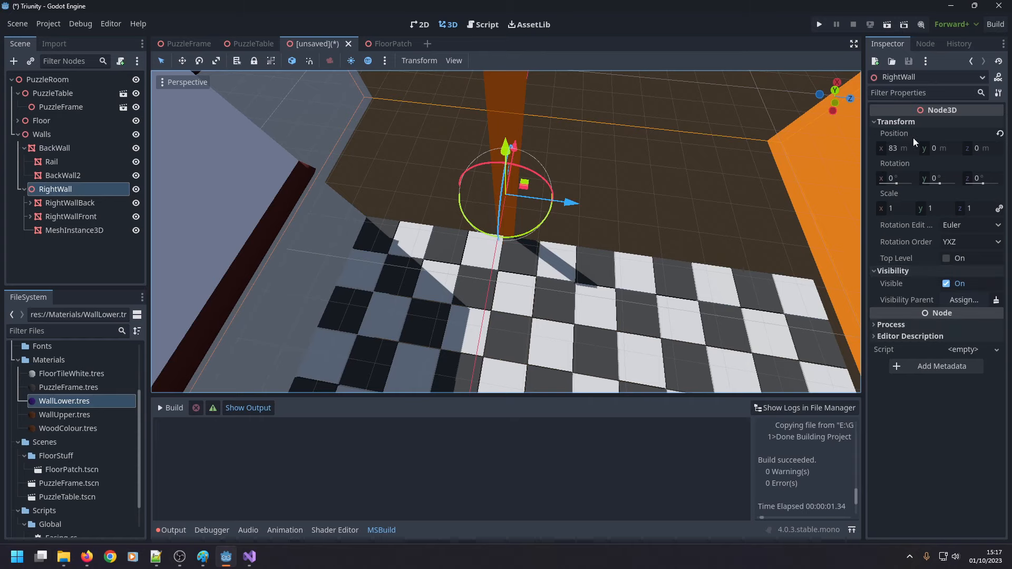
left_click(943, 178)
type("-9")
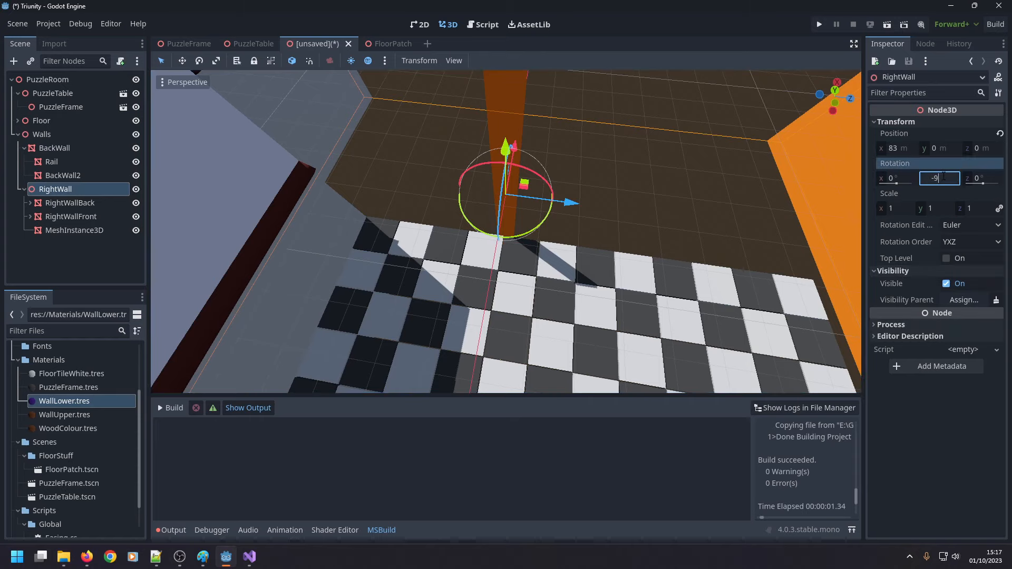
type("0")
key("Return")
scroll(669, 186, "down", 5)
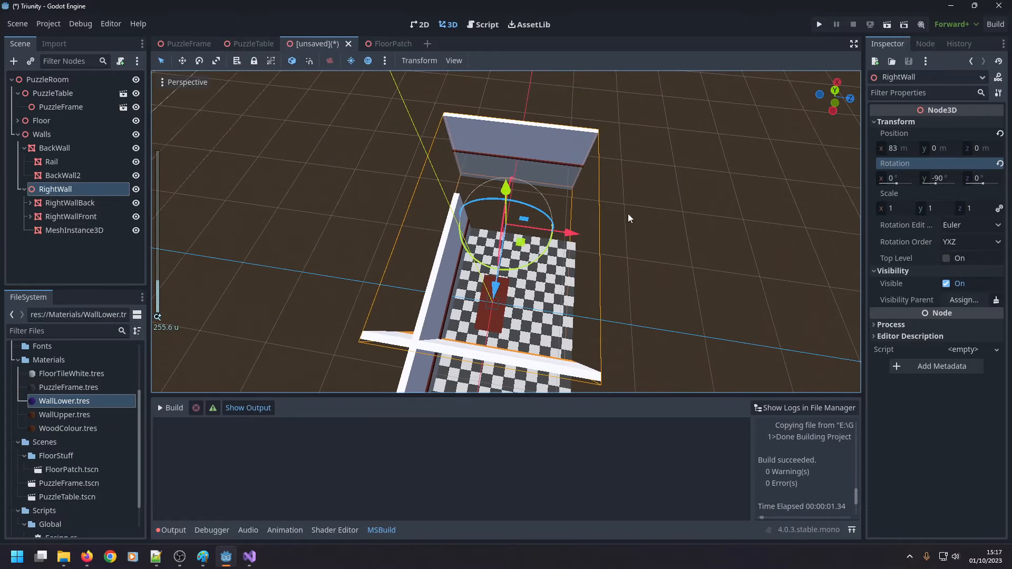
scroll(600, 213, "up", 3)
scroll(599, 213, "down", 5)
middle_click_drag(599, 214, 597, 161)
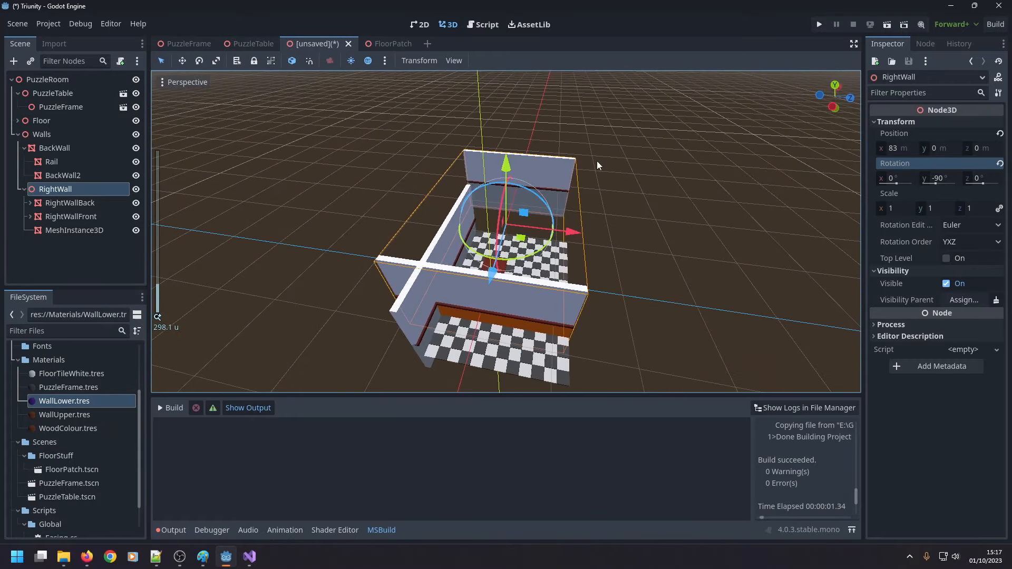
key("ctrl+z")
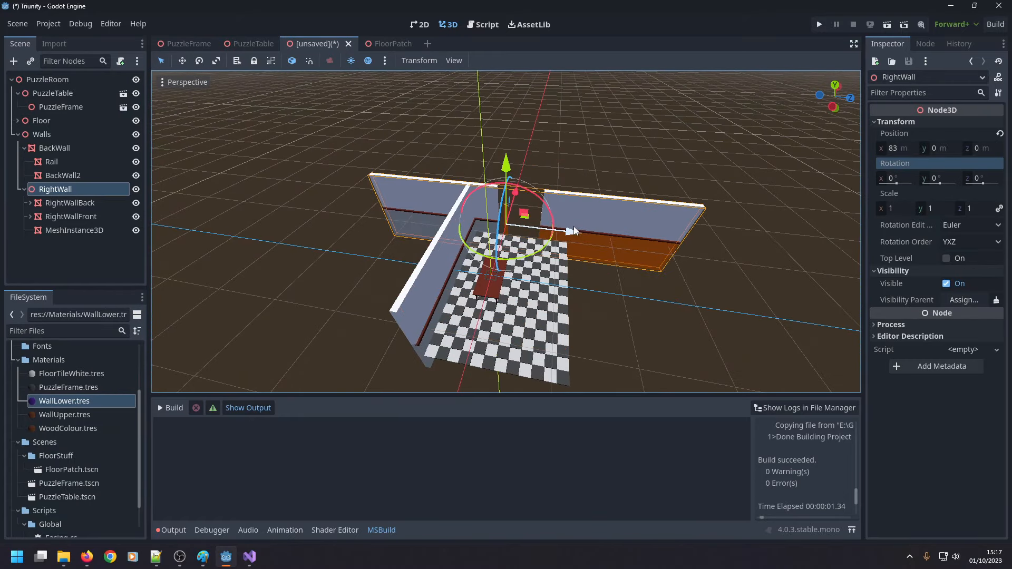
Compare the new box with BackWall2 of RightWallBack, and set the new box mesh's X size to 5 m.
scroll(576, 236, "up", 15)
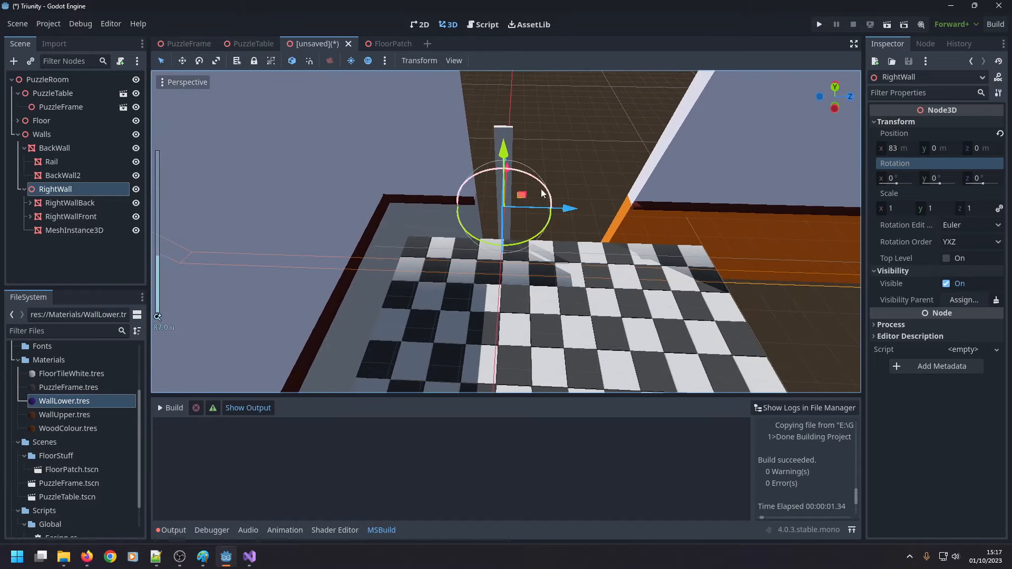
middle_click_drag(542, 194, 485, 206)
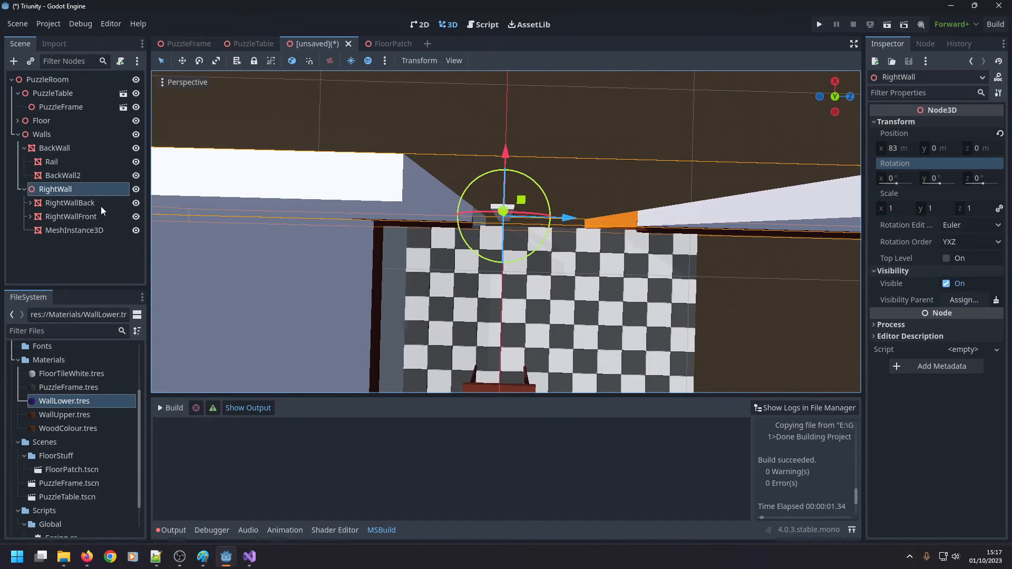
left_click(82, 229)
scroll(937, 169, "up", 5)
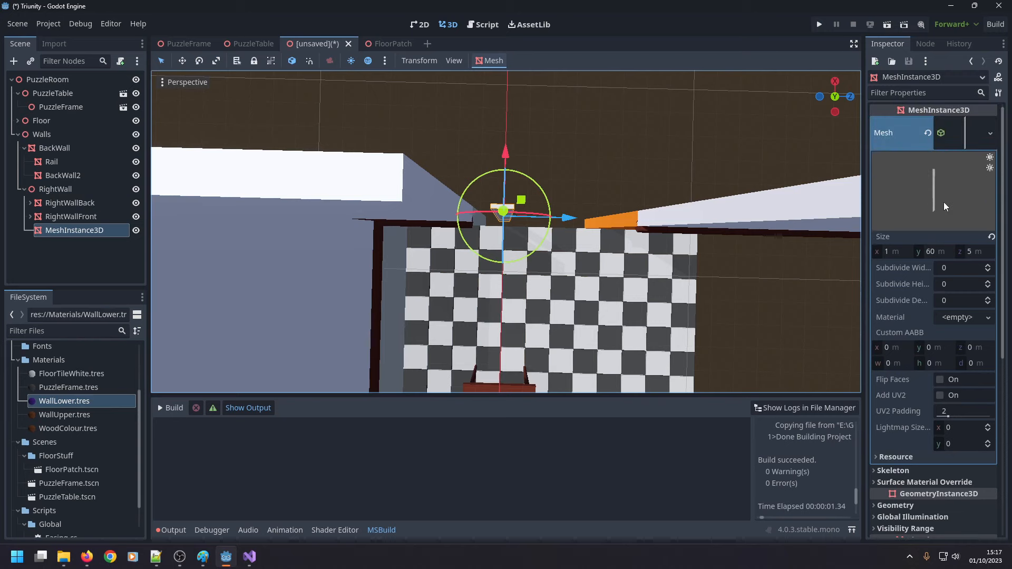
left_click(431, 195)
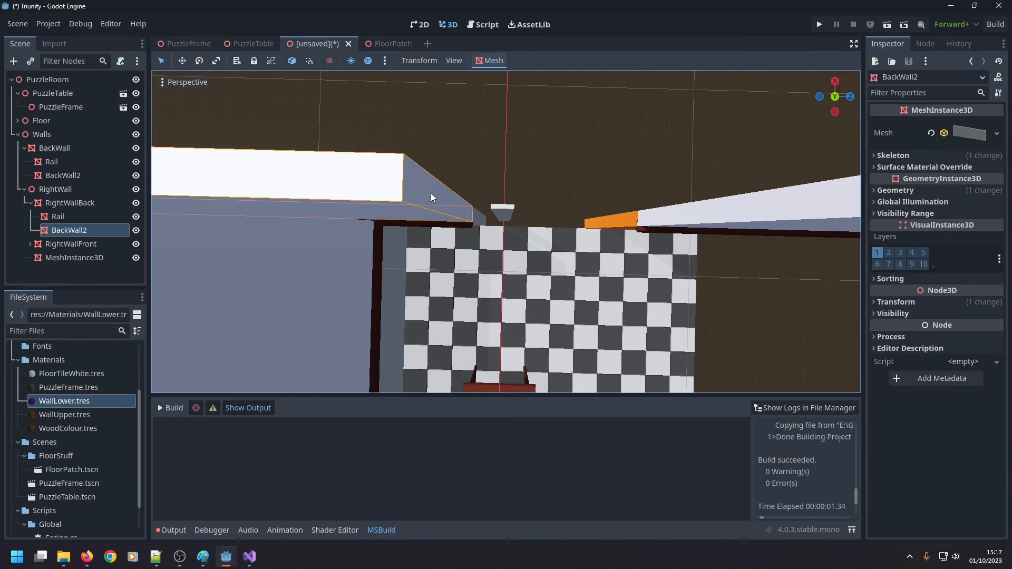
left_click(965, 135)
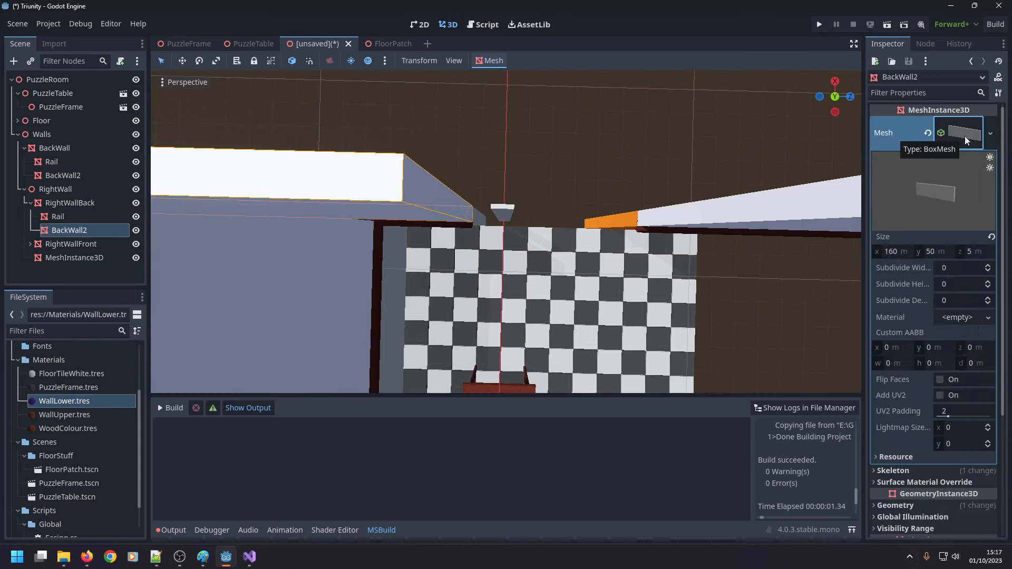
left_click(508, 211)
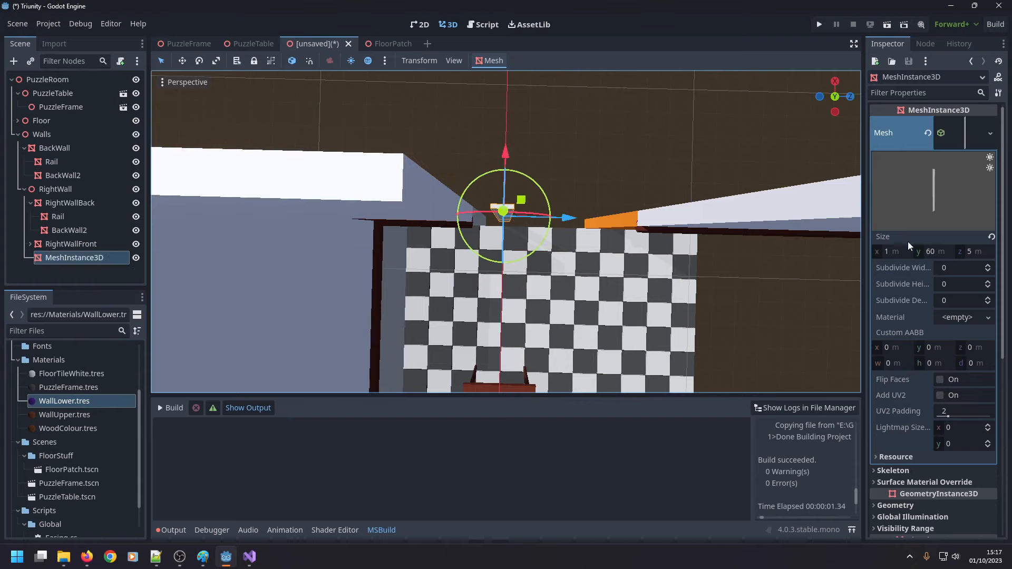
left_click(896, 252)
type("5")
key("Return")
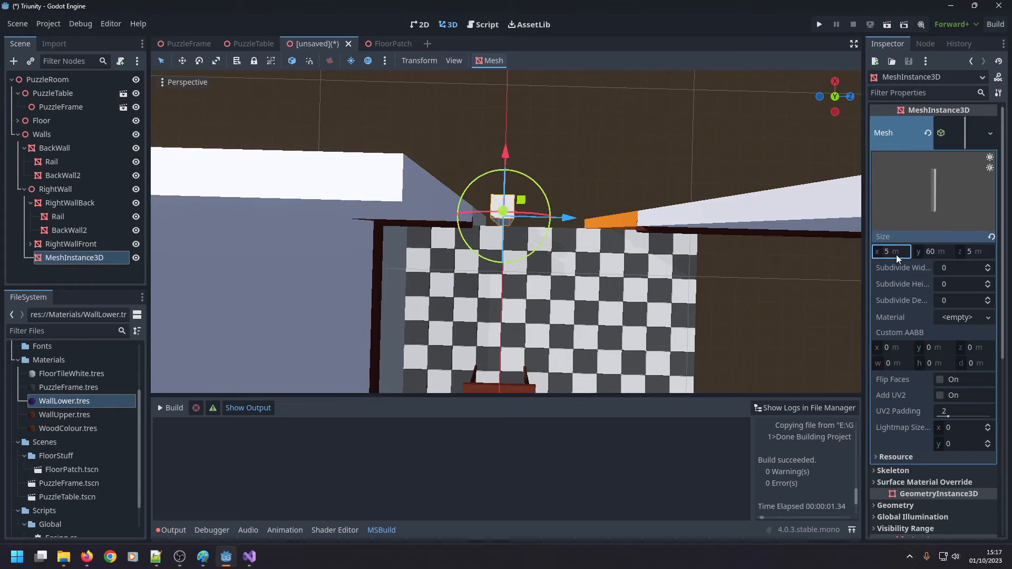
Apply the WallLower.tres material to the new box in the right wall's gap.
middle_click_drag(740, 265, 188, 255)
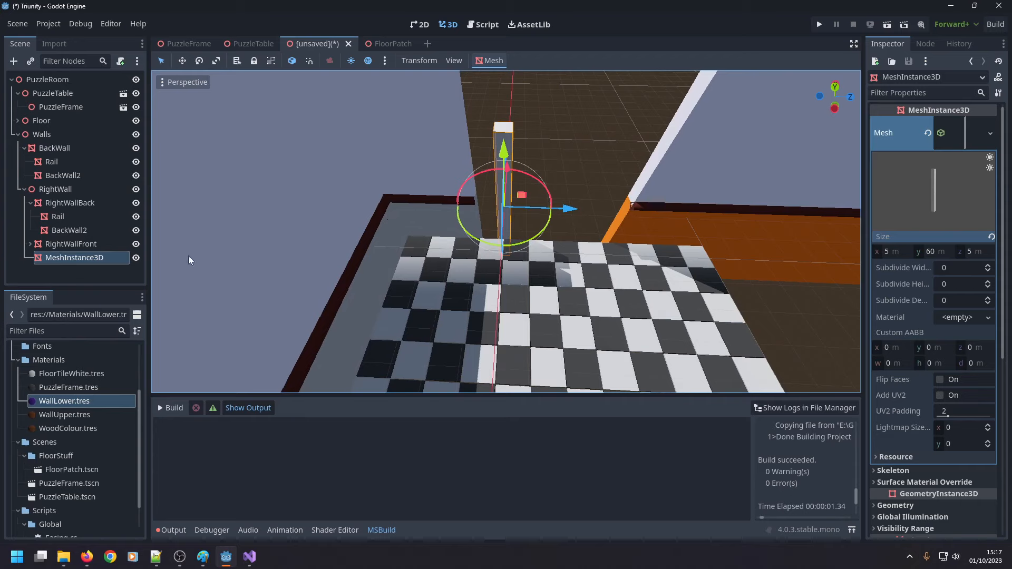
scroll(74, 460, "down", 2)
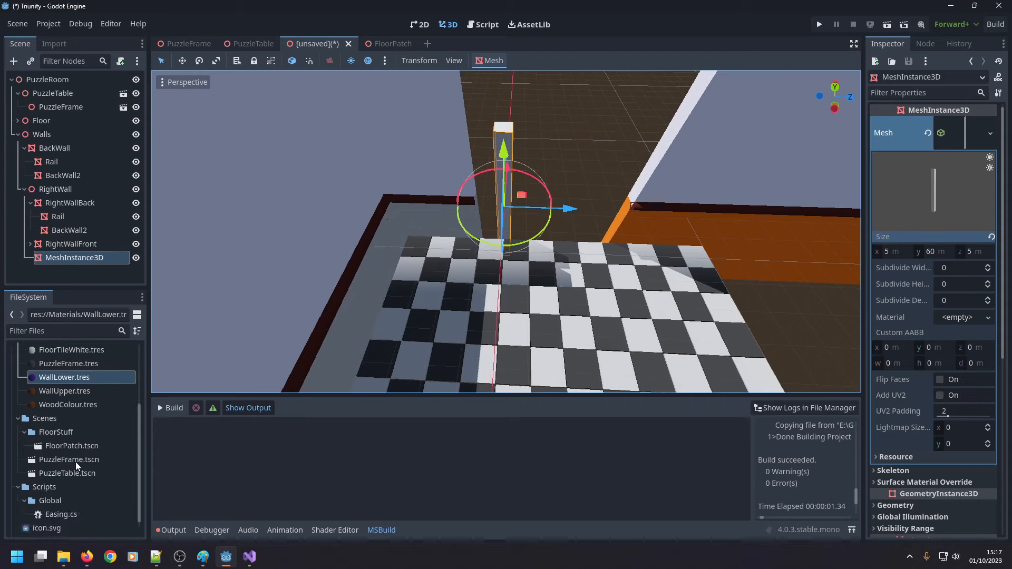
scroll(75, 463, "up", 4)
left_click_drag(82, 449, 505, 179)
middle_click_drag(720, 247, 713, 159)
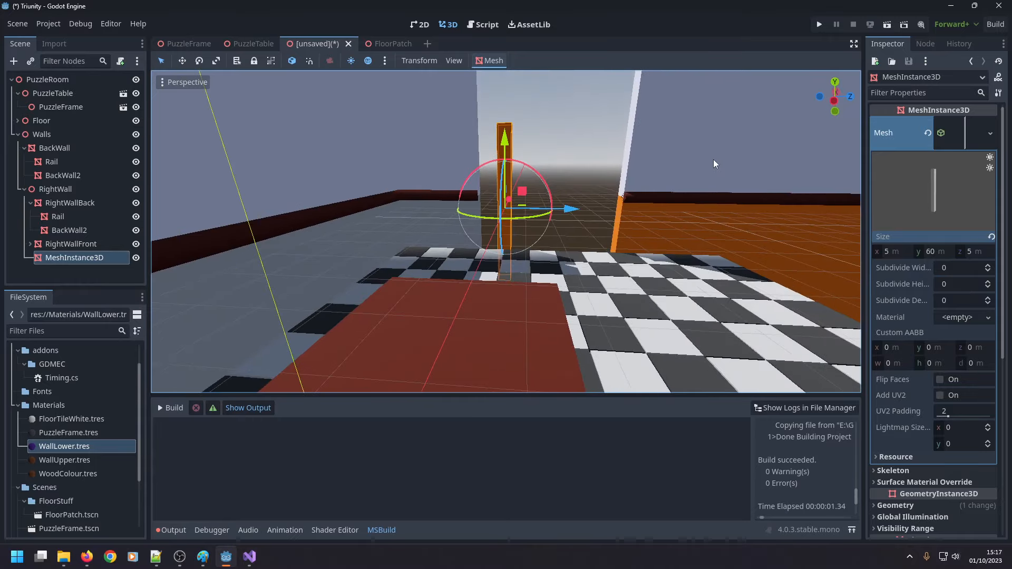
Examine the lower BackWall section's mesh size and transform.
scroll(657, 201, "down", 5)
middle_click_drag(622, 223, 720, 209)
left_click(625, 309)
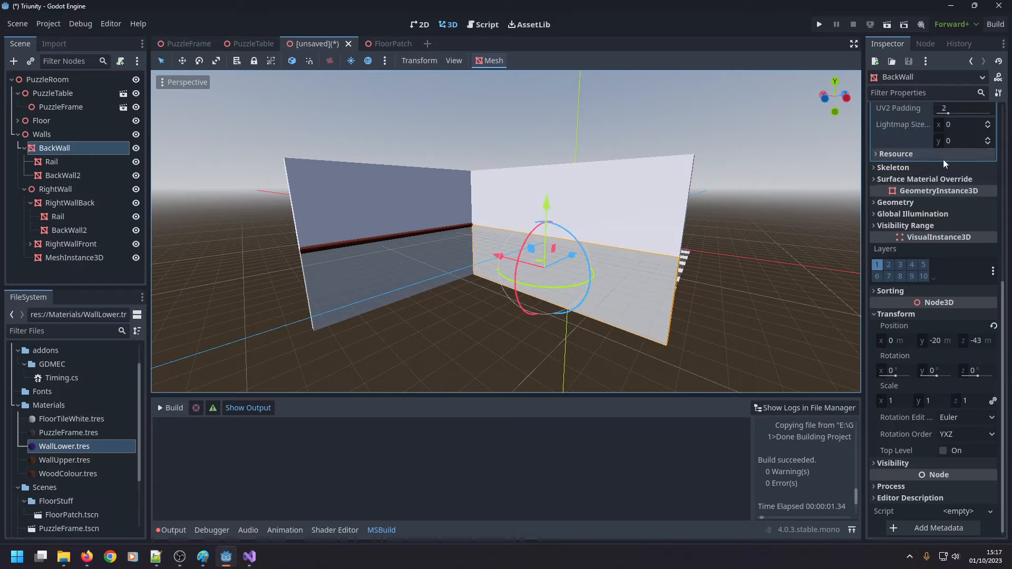
scroll(954, 174, "up", 5)
scroll(950, 221, "down", 3)
scroll(929, 251, "up", 5)
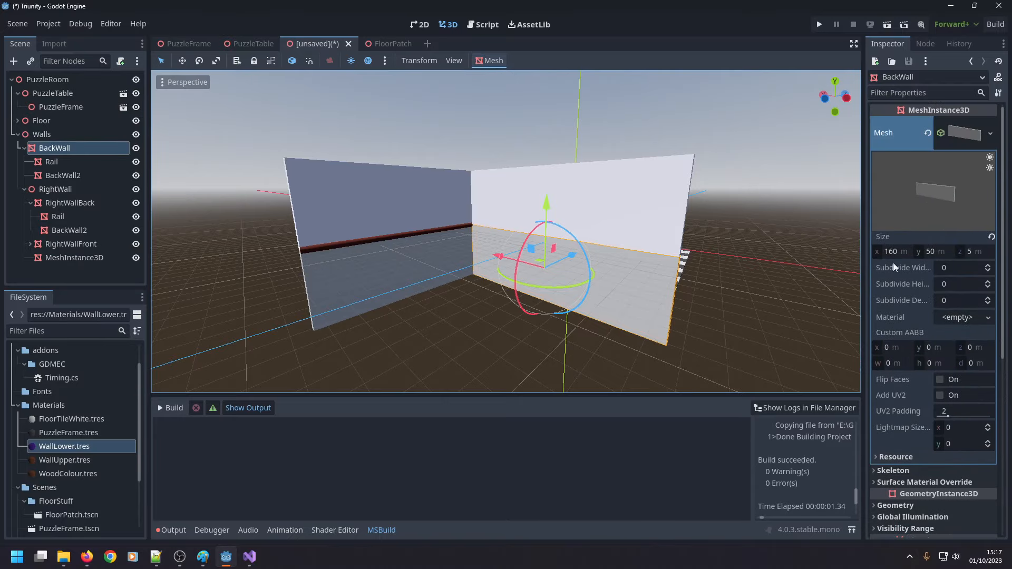
middle_click_drag(823, 269, 662, 304)
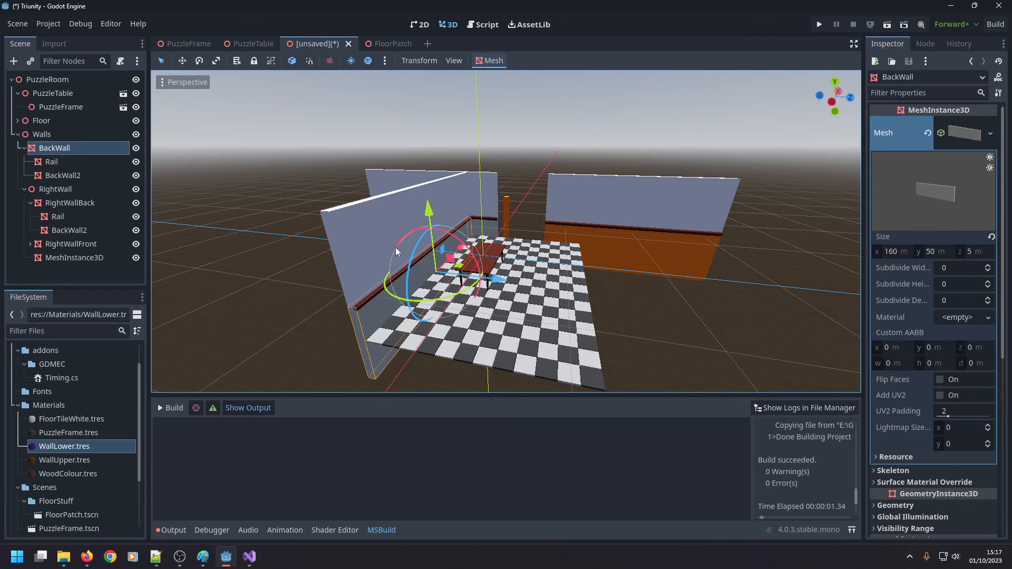
Apply the WallLower.tres material to the lower BackWall section and to RightWallBack.
left_click(494, 232)
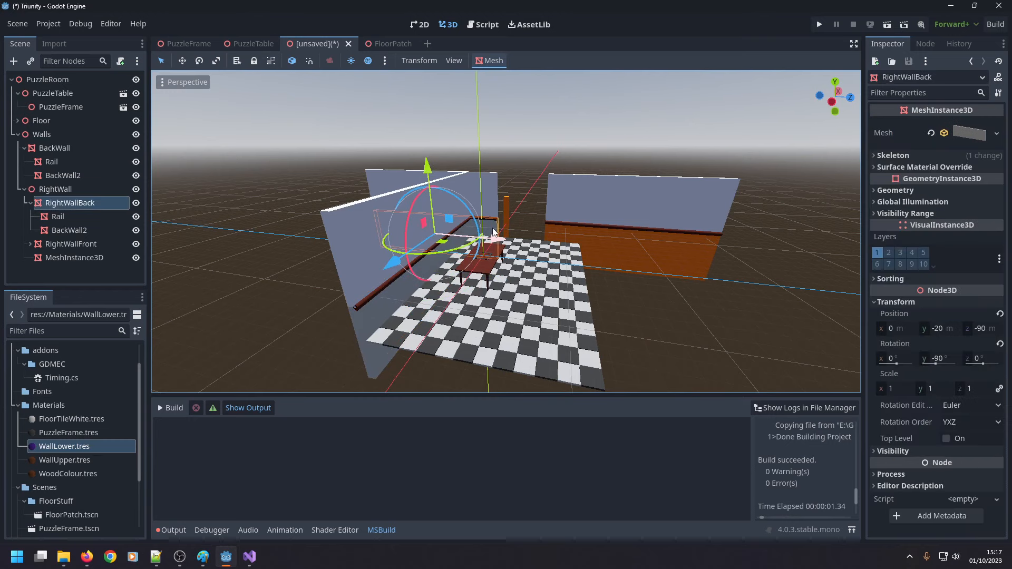
left_click(379, 316)
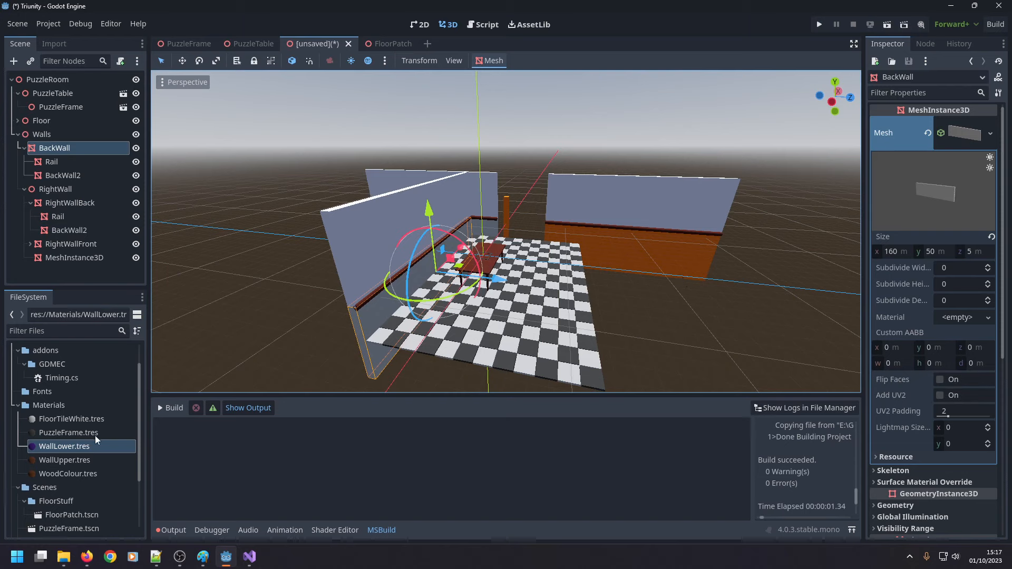
left_click_drag(97, 446, 371, 332)
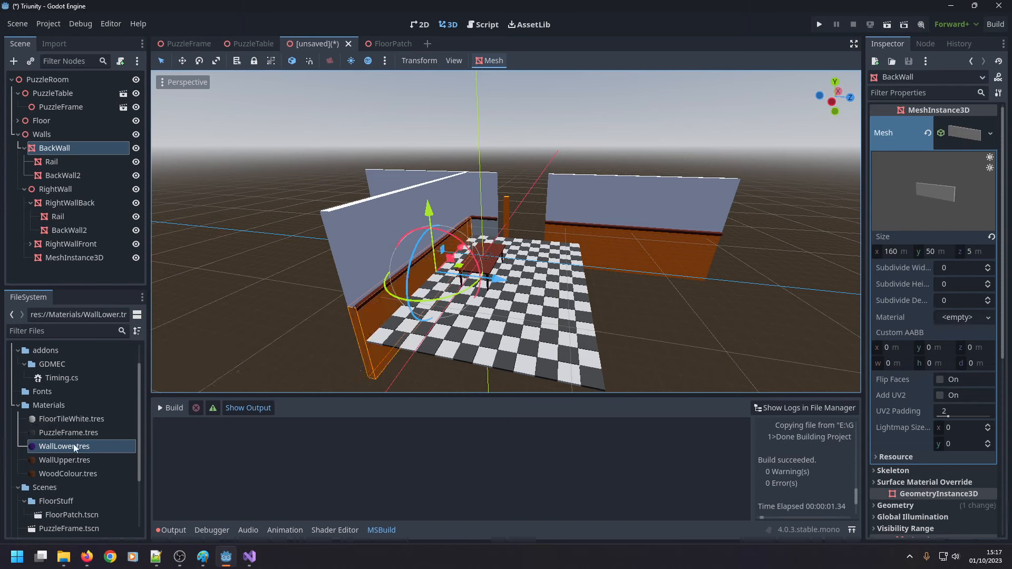
left_click_drag(74, 448, 504, 228)
left_click(504, 216)
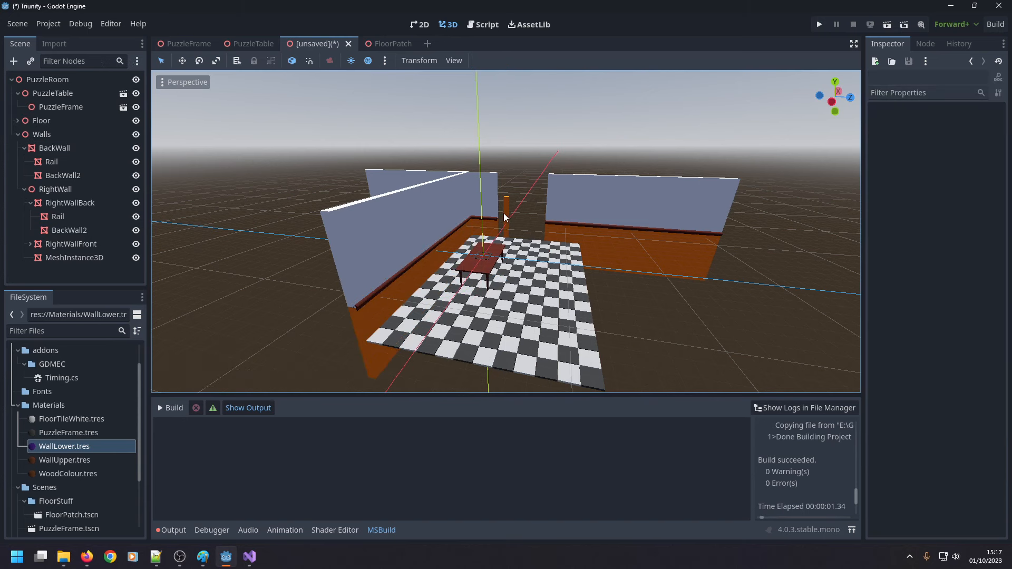
Check RightWallFront's position and set the new box's Y position to -20 m.
scroll(529, 198, "up", 5)
left_click(511, 168)
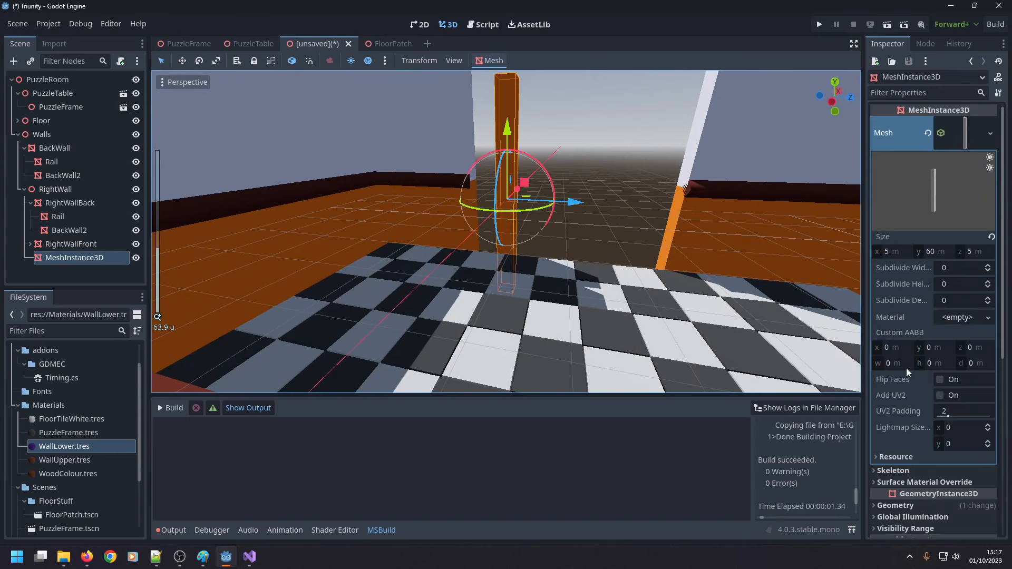
scroll(916, 359, "down", 3)
left_click(707, 219)
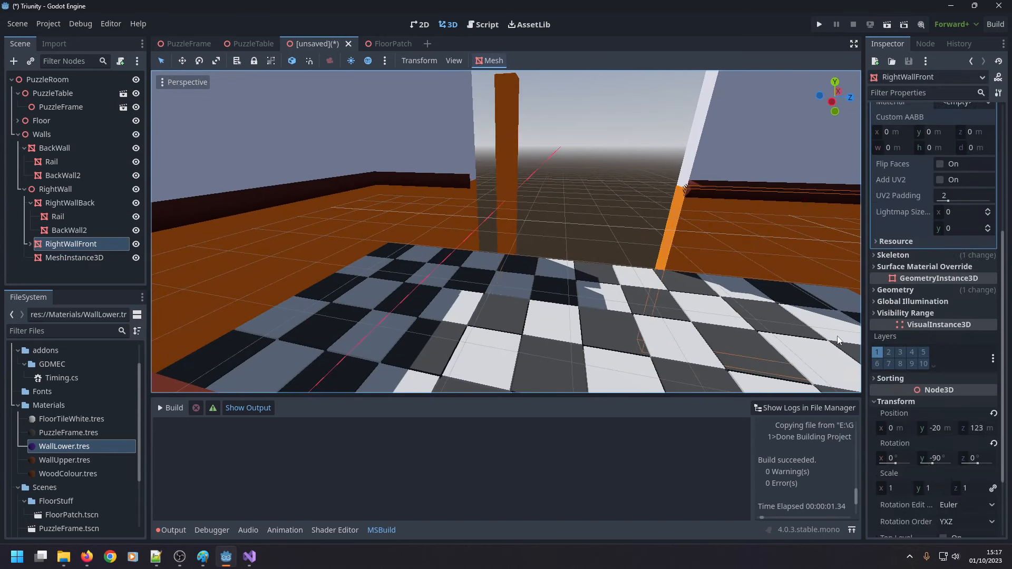
left_click(515, 236)
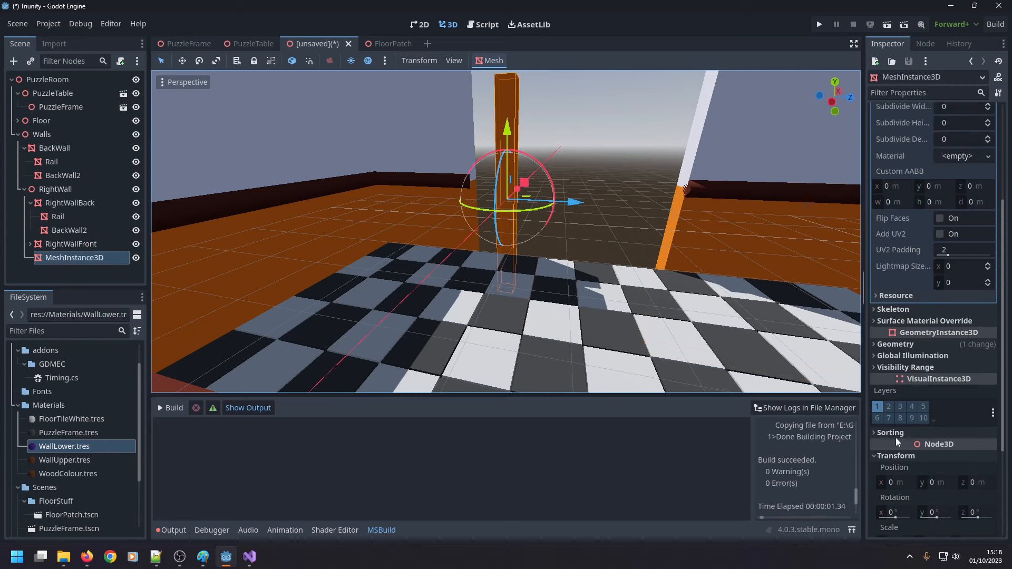
left_click(933, 483)
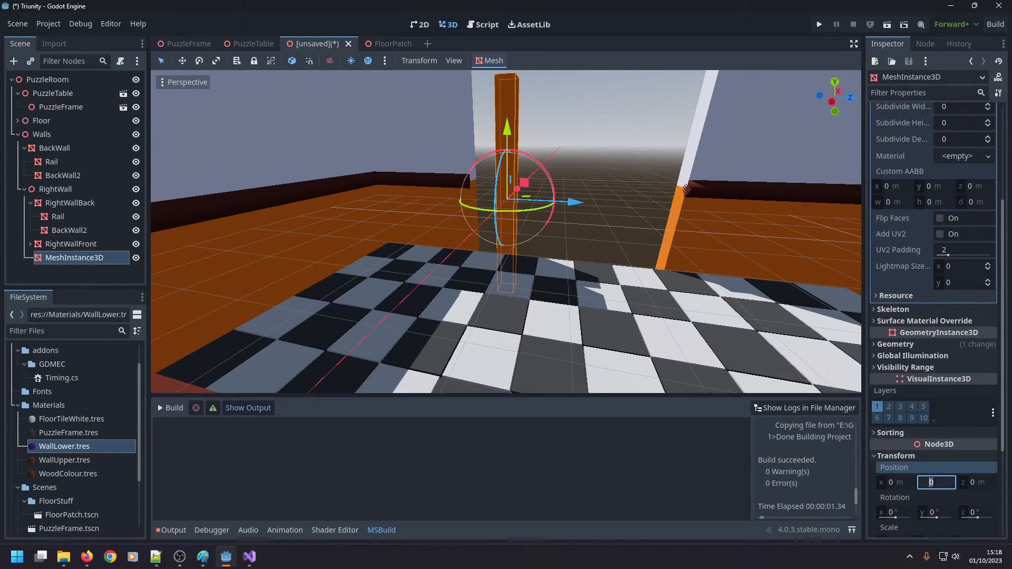
type("-20")
key("Return")
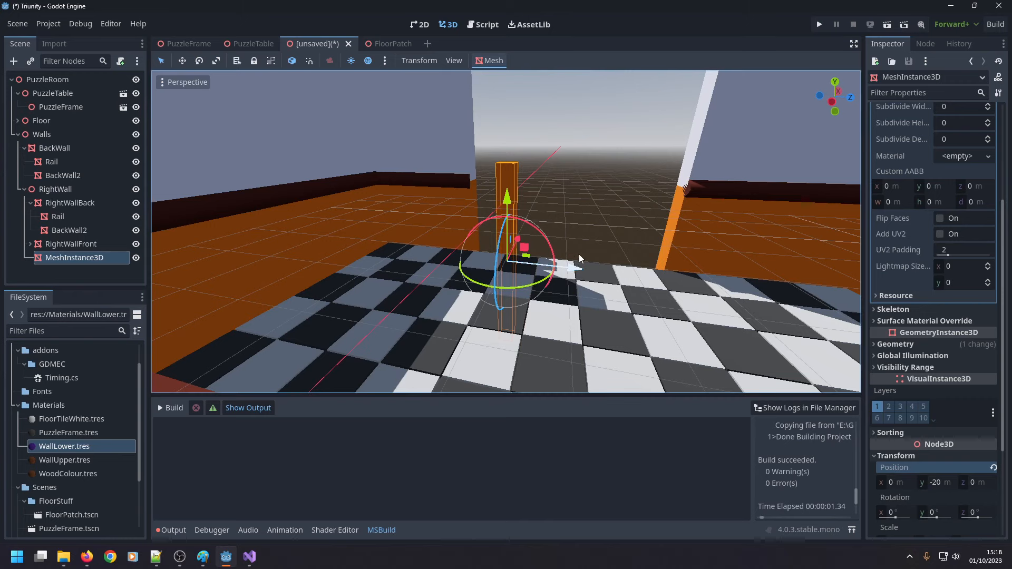
mouse_move(579, 255)
middle_mouse_down()
mouse_move(605, 245)
mouse_move(586, 285)
mouse_move(549, 188)
mouse_move(561, 191)
mouse_move(565, 251)
middle_mouse_up()
scroll(606, 267, "down", 3)
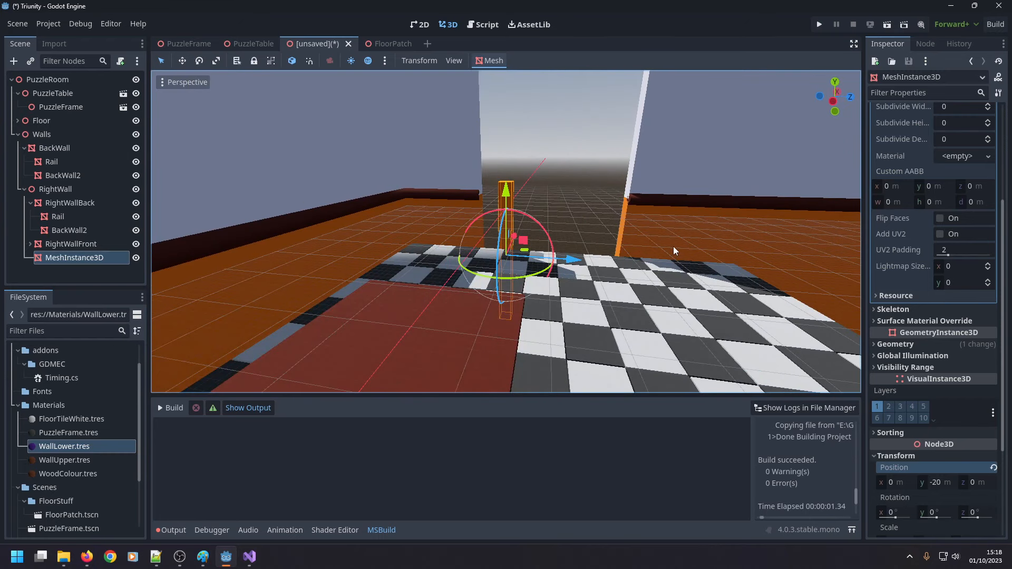
Check RightWallFront's mesh size and set the new box mesh's Y size to 50 m.
left_click(672, 246)
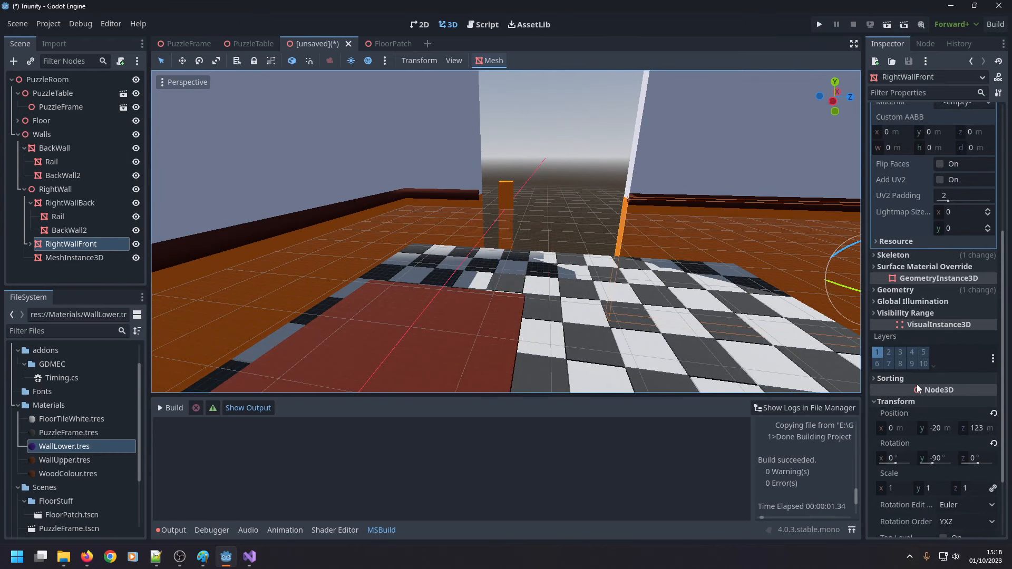
scroll(917, 385, "up", 5)
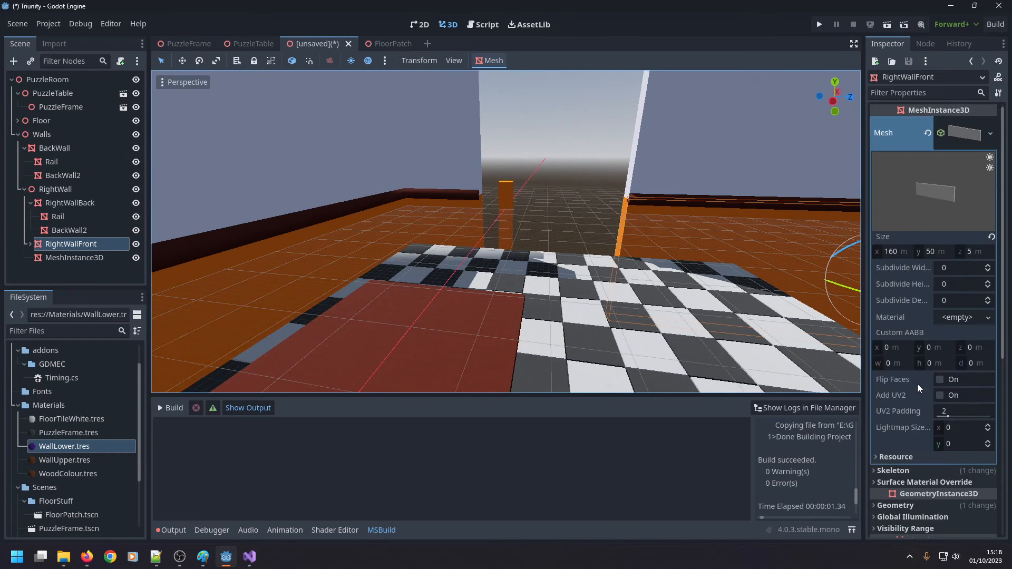
left_click(502, 202)
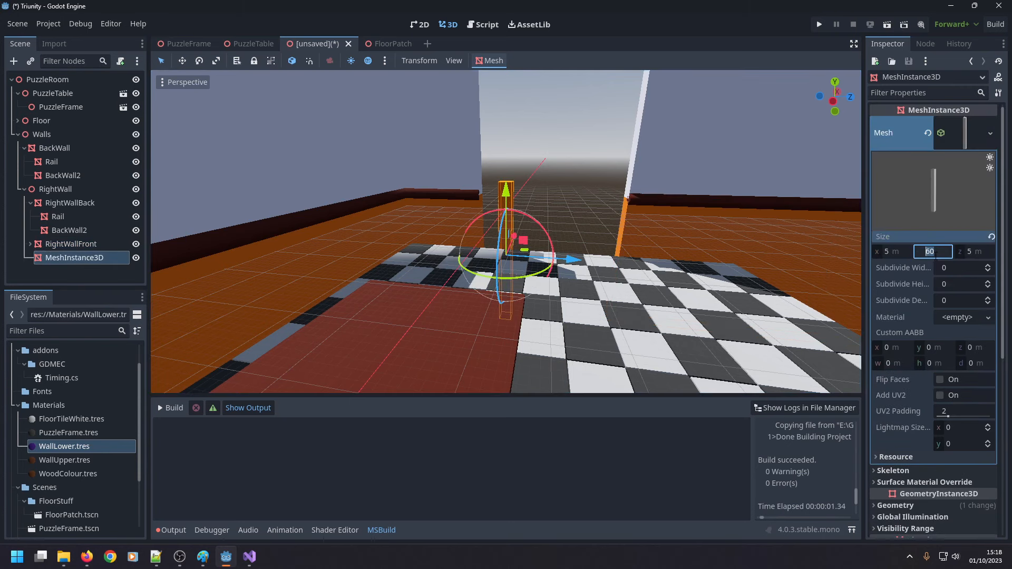
left_click_drag(936, 255, 918, 256)
Try Z sizes of 10 m and 60 m on the new box mesh to span the gap.
middle_click_drag(523, 218, 590, 256)
scroll(590, 255, "up", 3)
left_click_drag(551, 234, 623, 236)
middle_click_drag(622, 235, 577, 199)
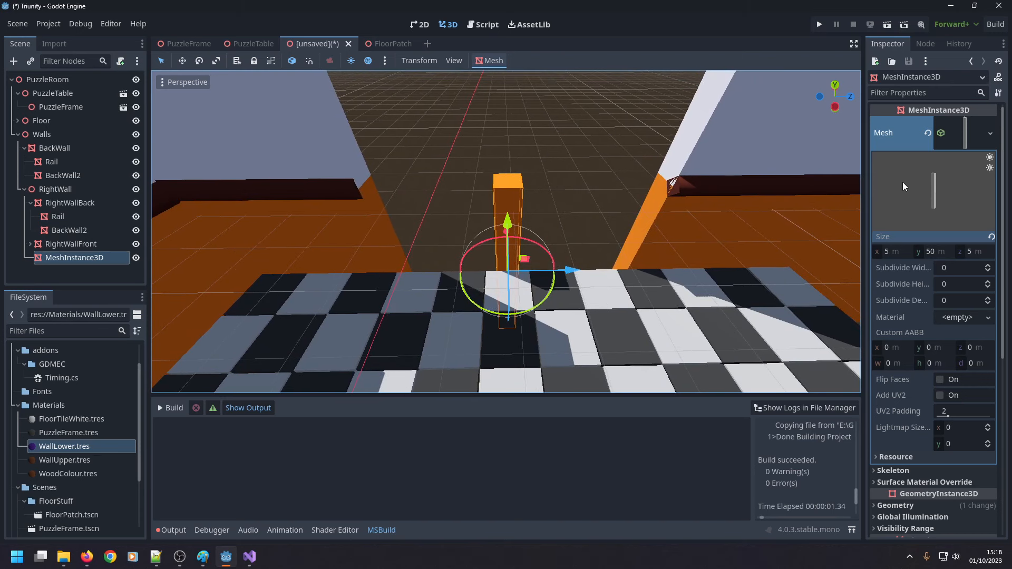
left_click(973, 252)
type("10")
left_click(968, 252)
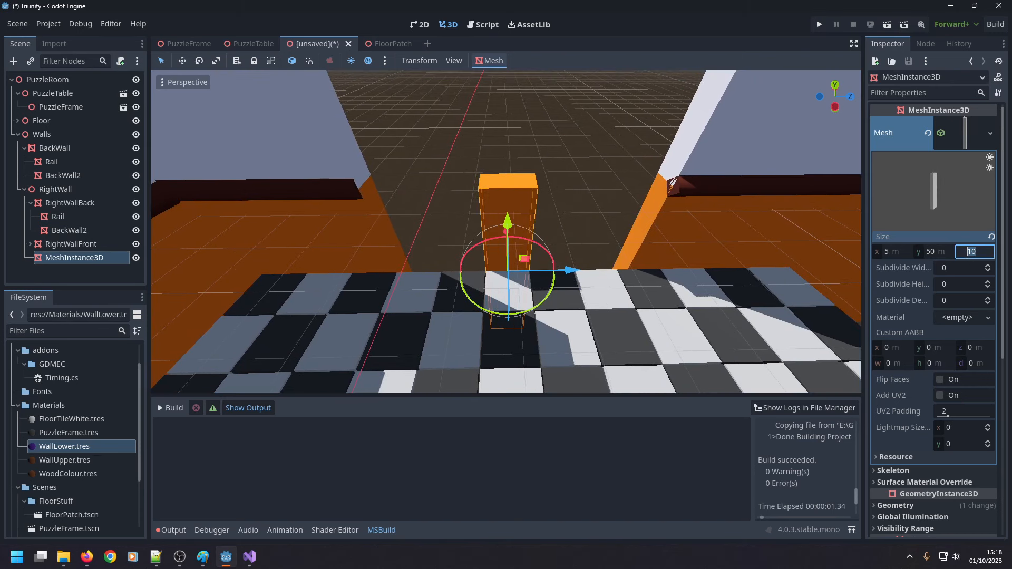
type("60")
key("Return")
Try Z sizes of 50 m and 52 m on the new box mesh and compare its ends with the gap.
left_click(976, 253)
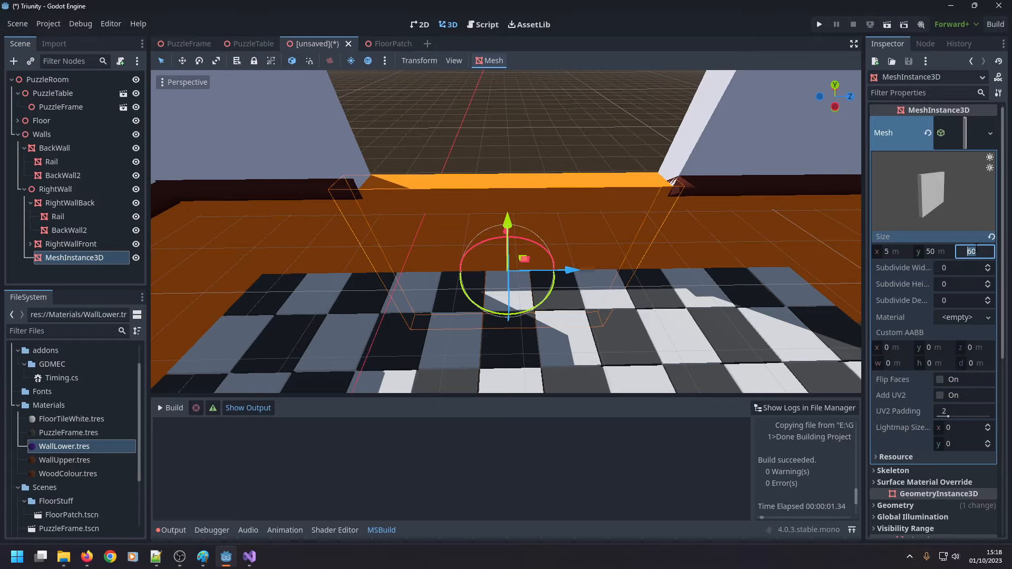
type("50")
key("Return")
middle_click_drag(667, 274, 590, 269)
left_click_drag(575, 290, 581, 289)
left_click(977, 253)
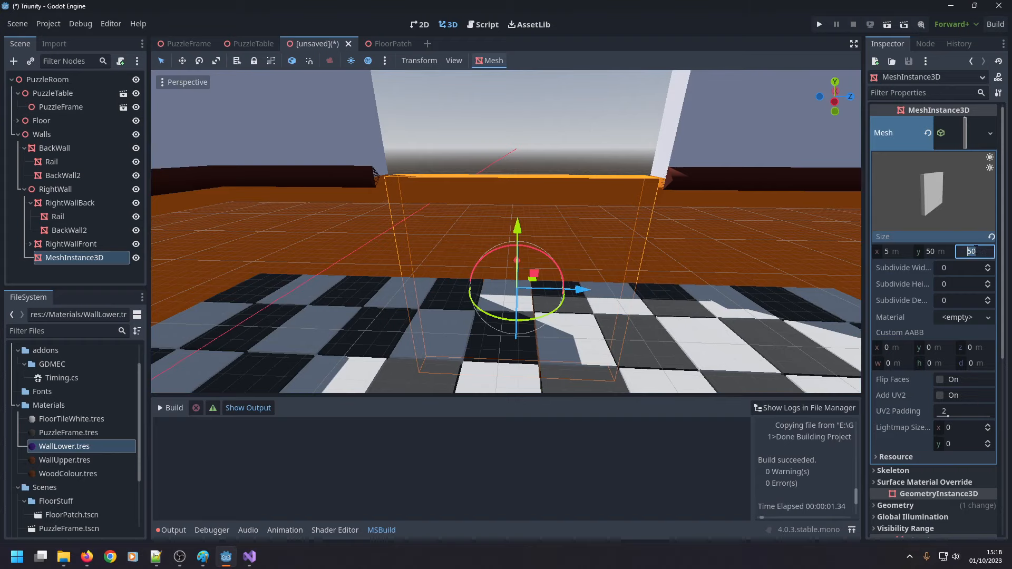
type("52")
key("Return")
middle_click_drag(646, 260, 639, 295)
middle_click_drag(568, 276, 580, 353)
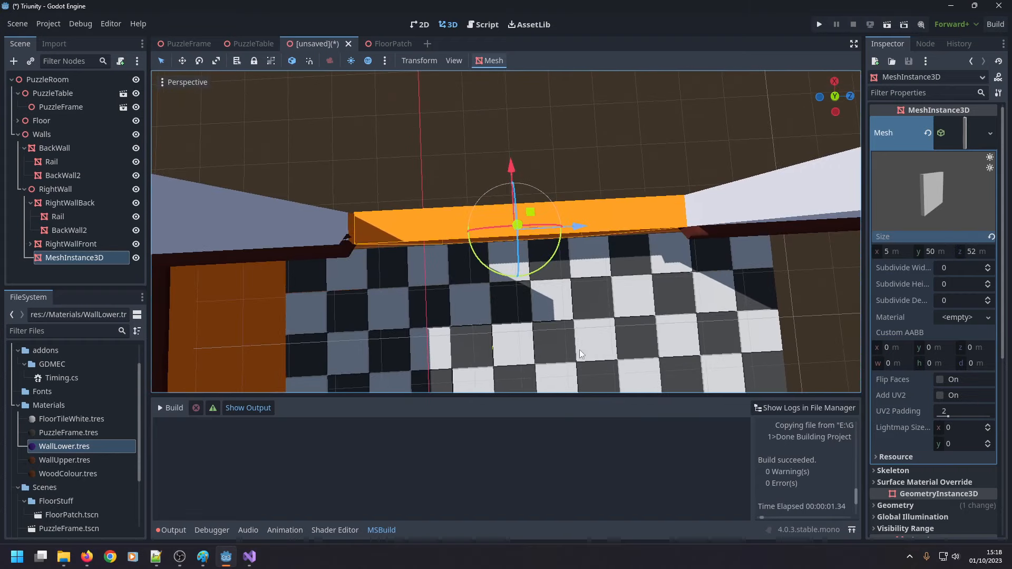
Fit the new box to the wall gap using the top view, with a mesh Z size of 53 m and Z position of 16.5 m.
left_click(831, 98)
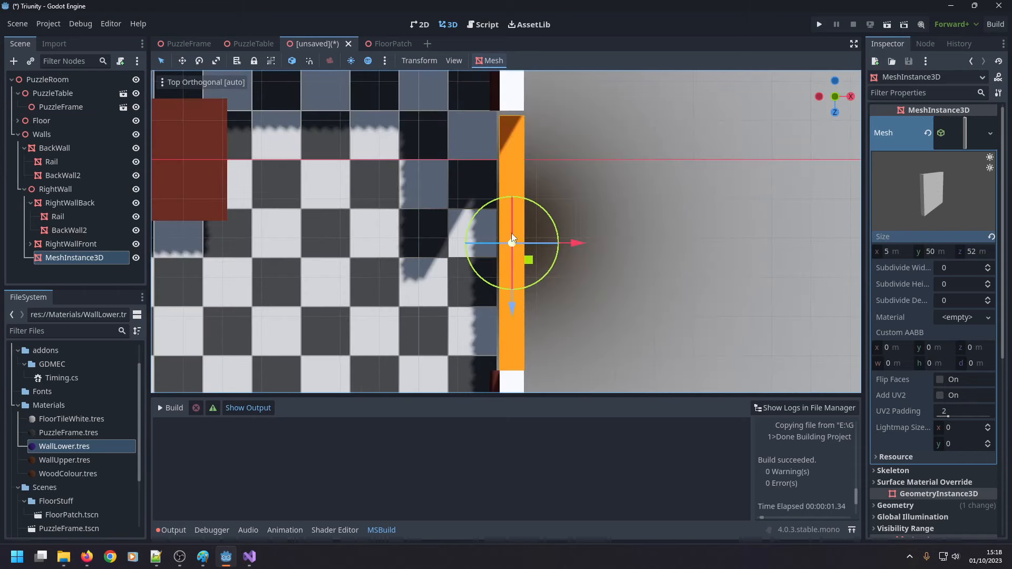
left_click_drag(508, 308, 511, 303)
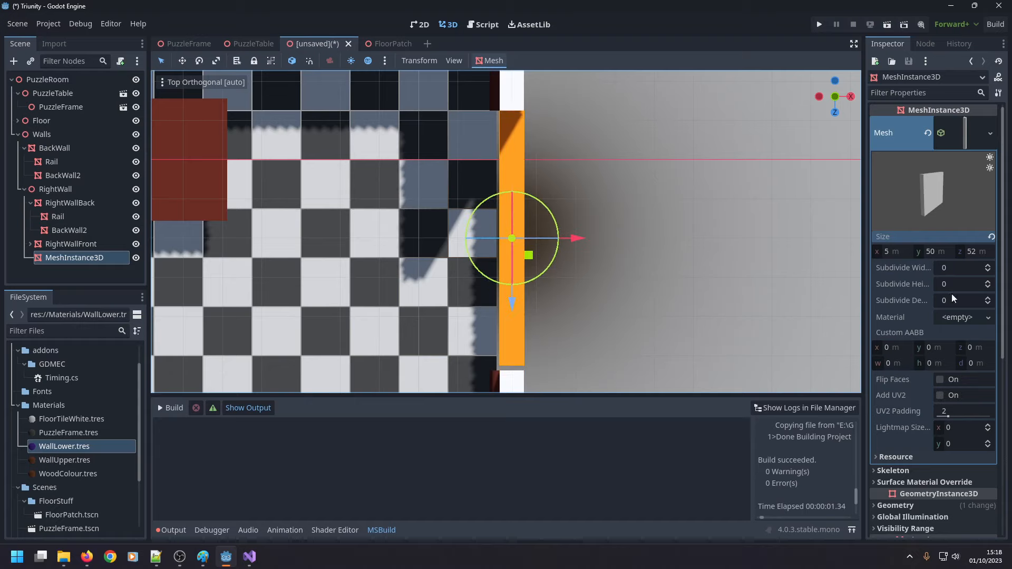
scroll(945, 280, "down", 5)
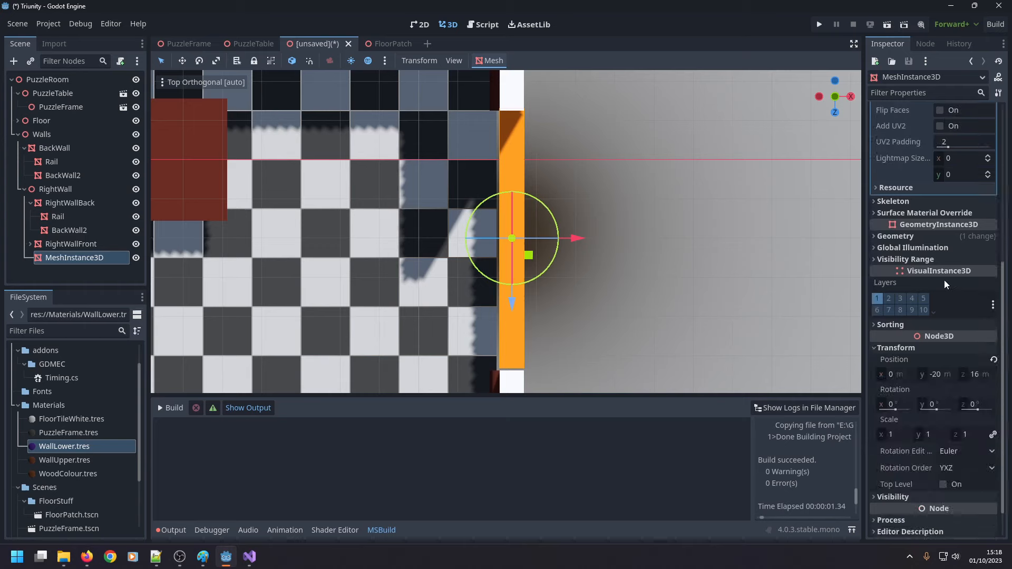
left_click(977, 374)
type("16.5")
key("Return")
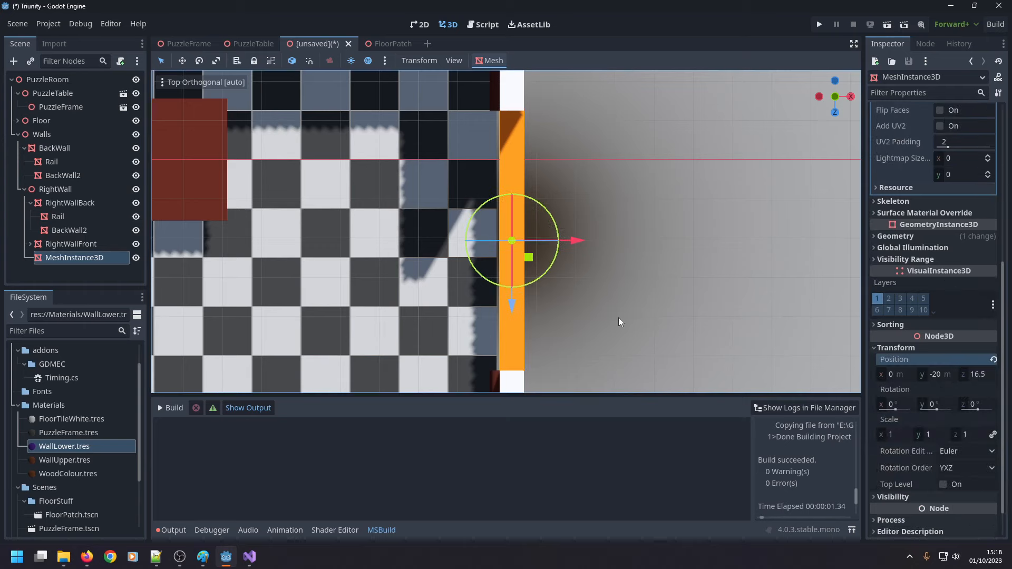
left_click(594, 311)
middle_click_drag(594, 311, 731, 219)
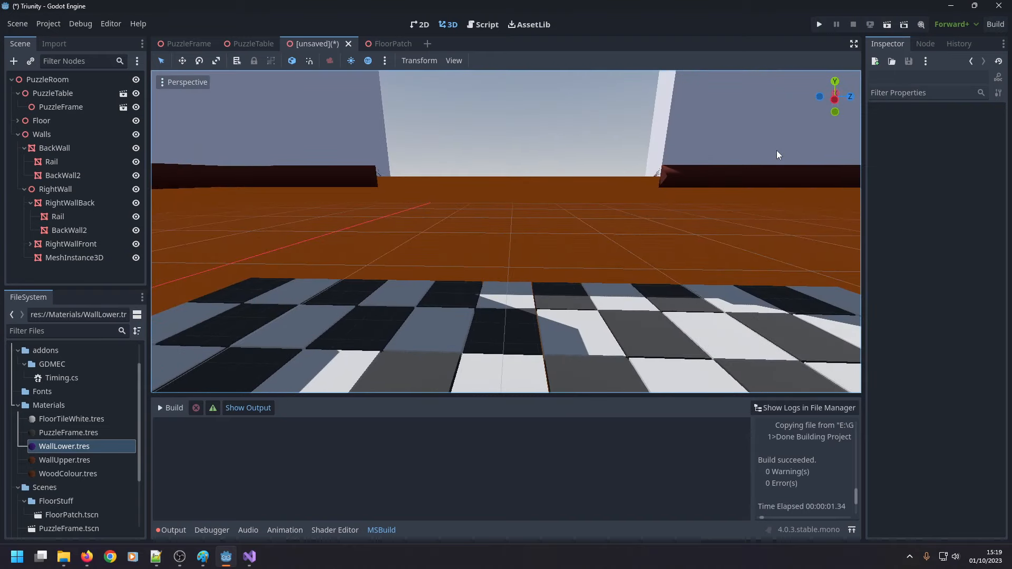
scroll(490, 212, "down", 6)
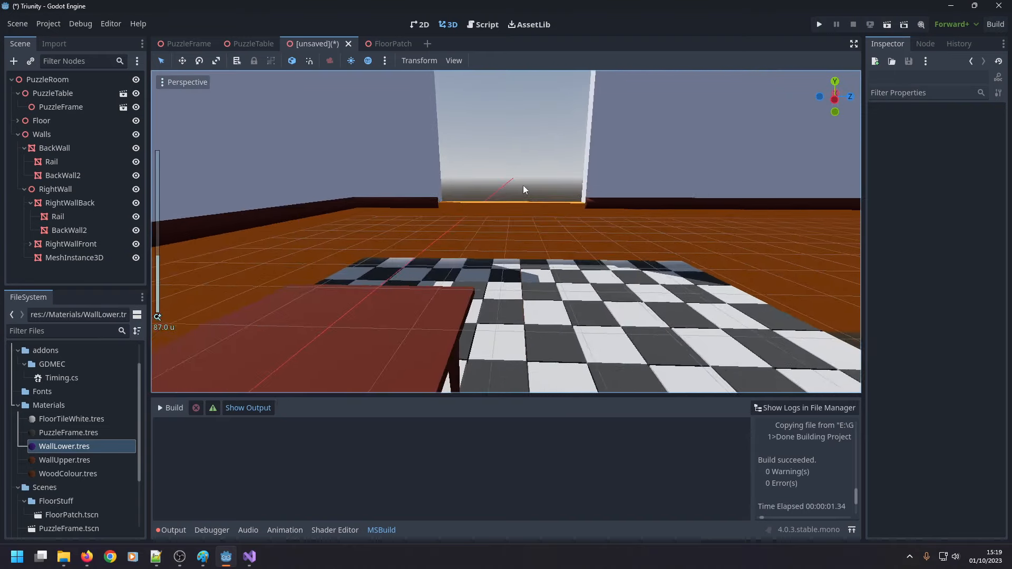
scroll(529, 230, "up", 4)
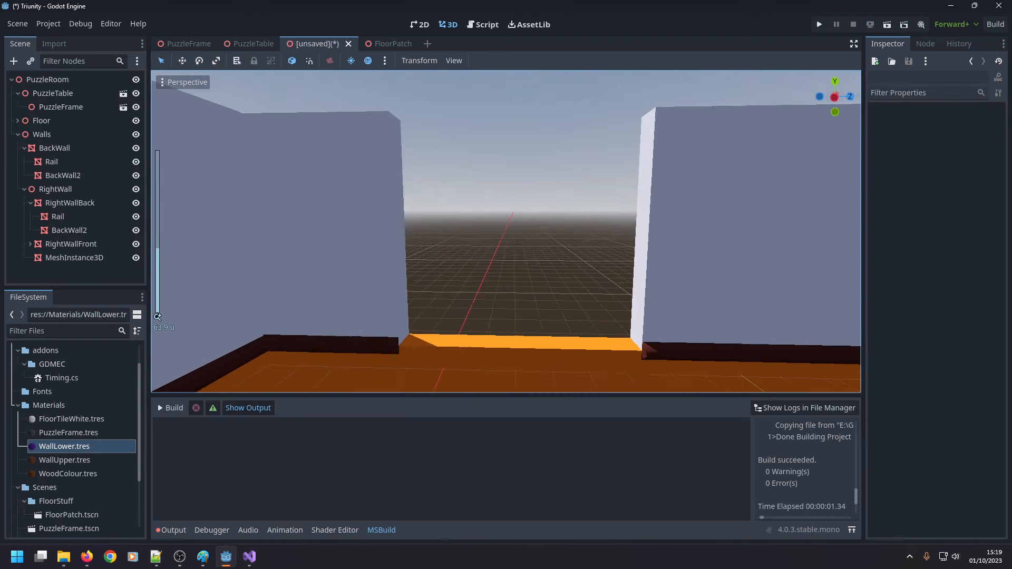
Rename the new lower wall box under RightWall as WindowBase.
left_click(101, 258)
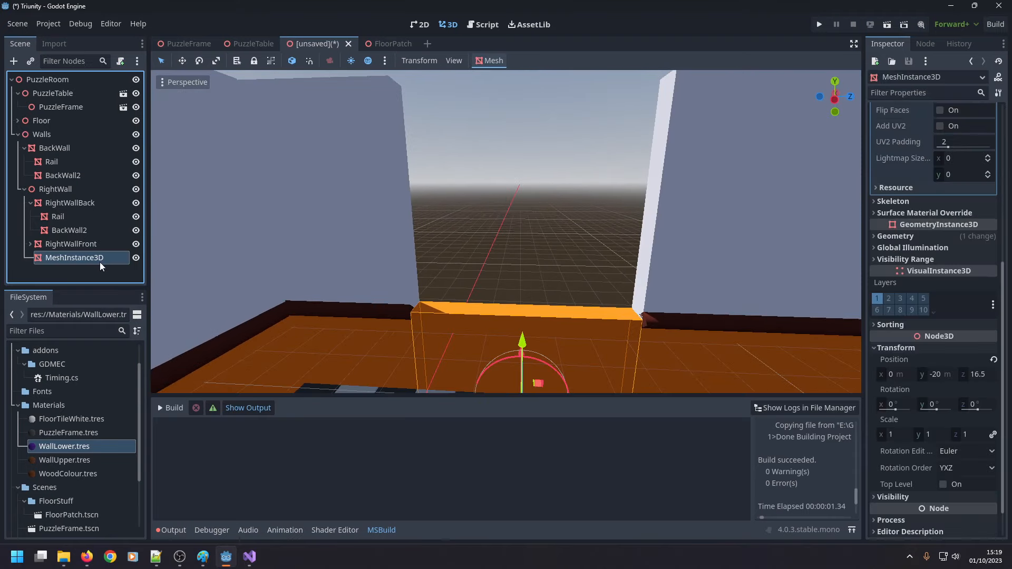
left_click(99, 262)
type("WindowBa")
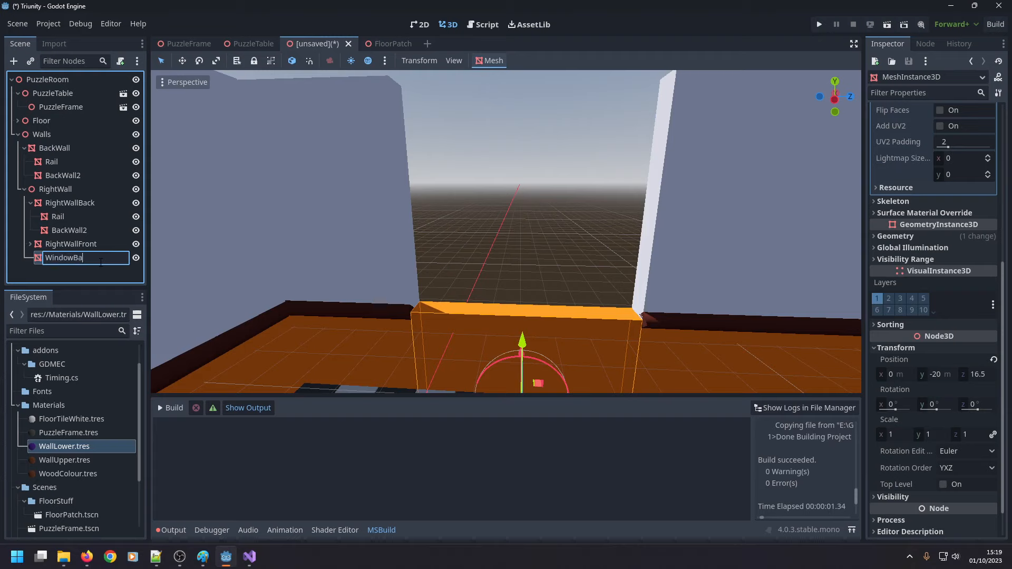
type("se")
key("Return")
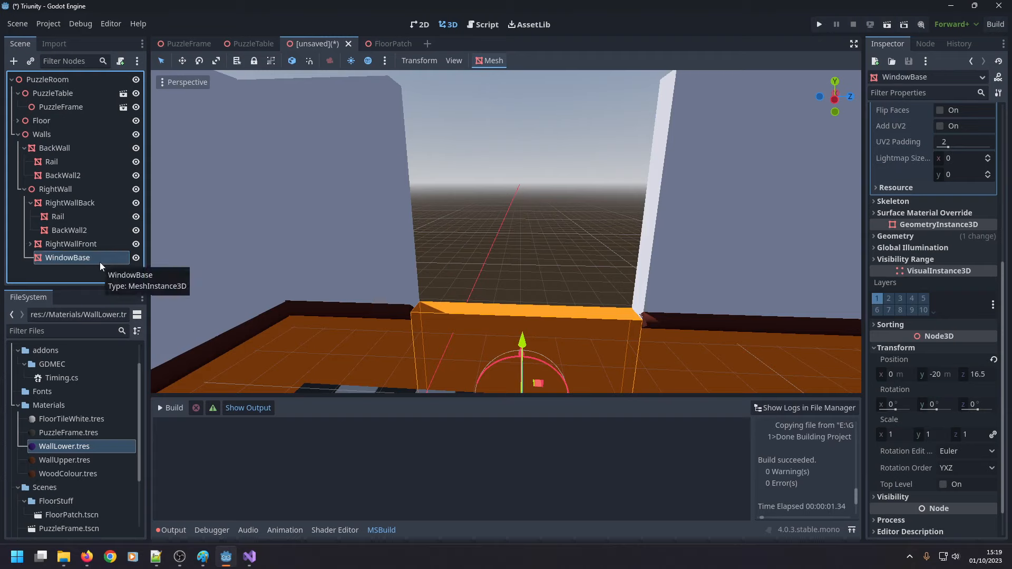
left_click(102, 256)
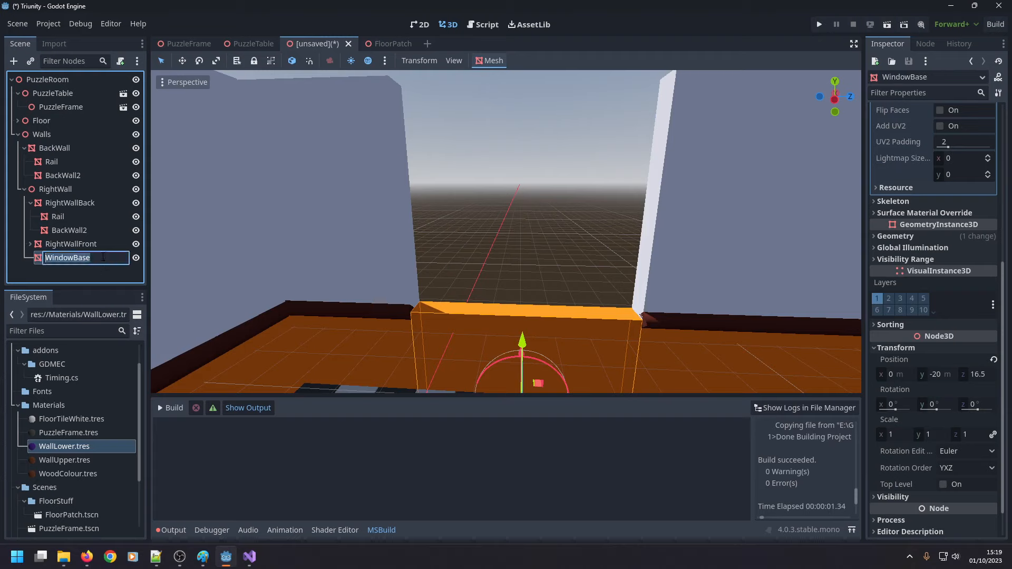
Add a MeshInstance3D node under RightWall and give it a new BoxMesh.
scroll(393, 264, "down", 3)
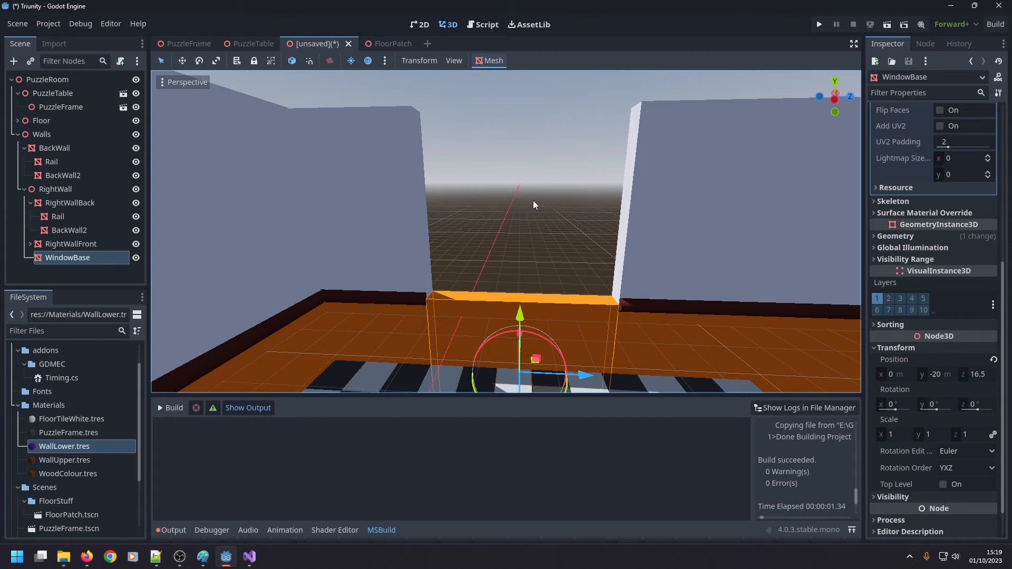
middle_click_drag(533, 200, 512, 187)
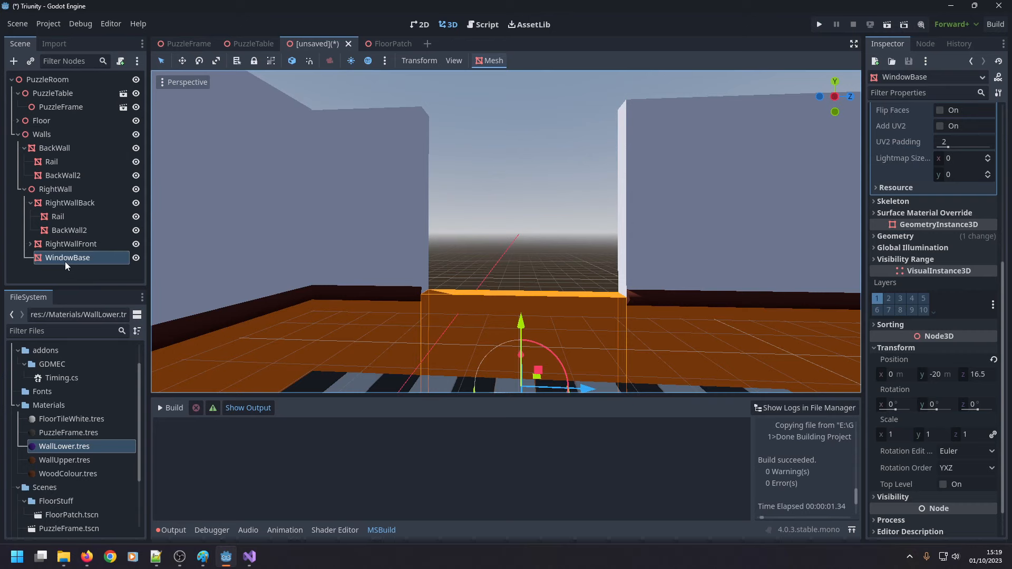
right_click(56, 189)
left_click(79, 197)
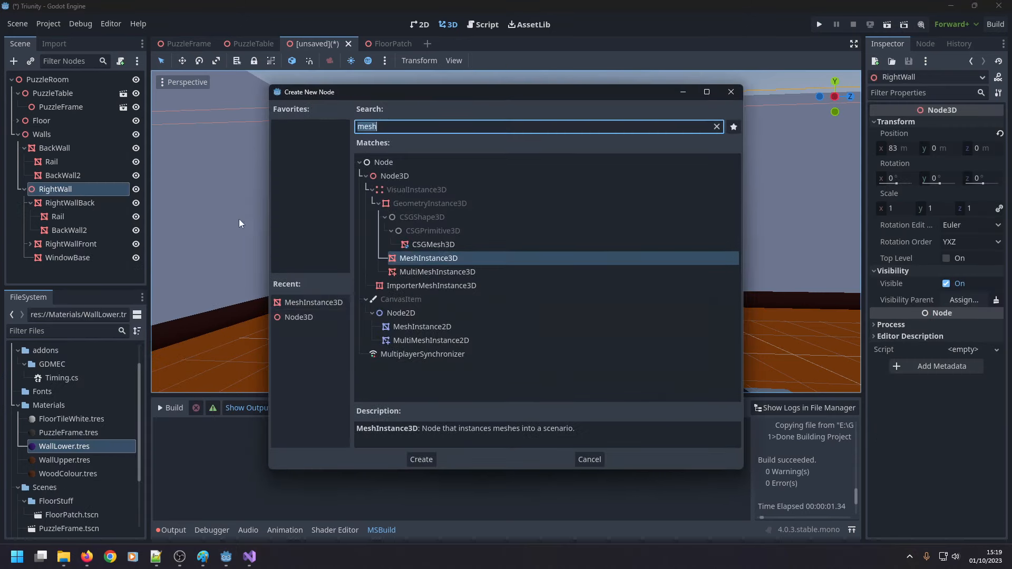
double_click(434, 260)
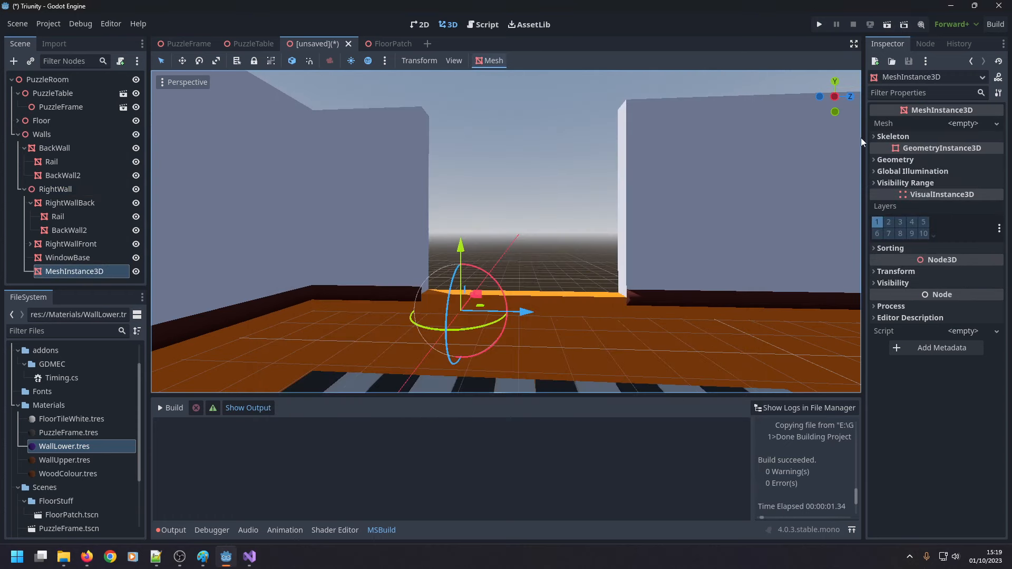
left_click(970, 125)
left_click(965, 183)
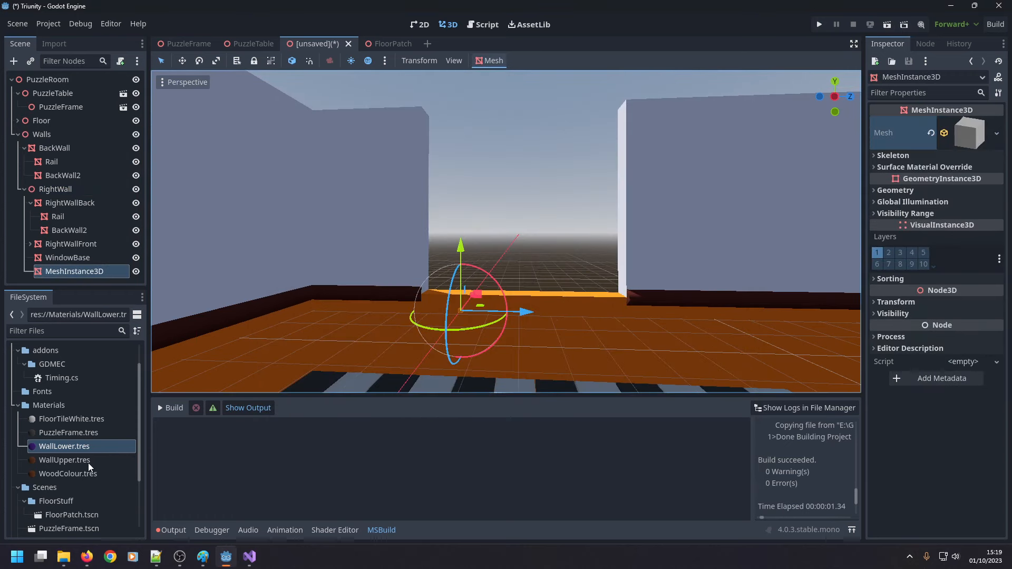
Raise the new box to a Y position of about 23.3 m and apply the WallUpper.tres material to it.
left_click_drag(88, 463, 110, 275)
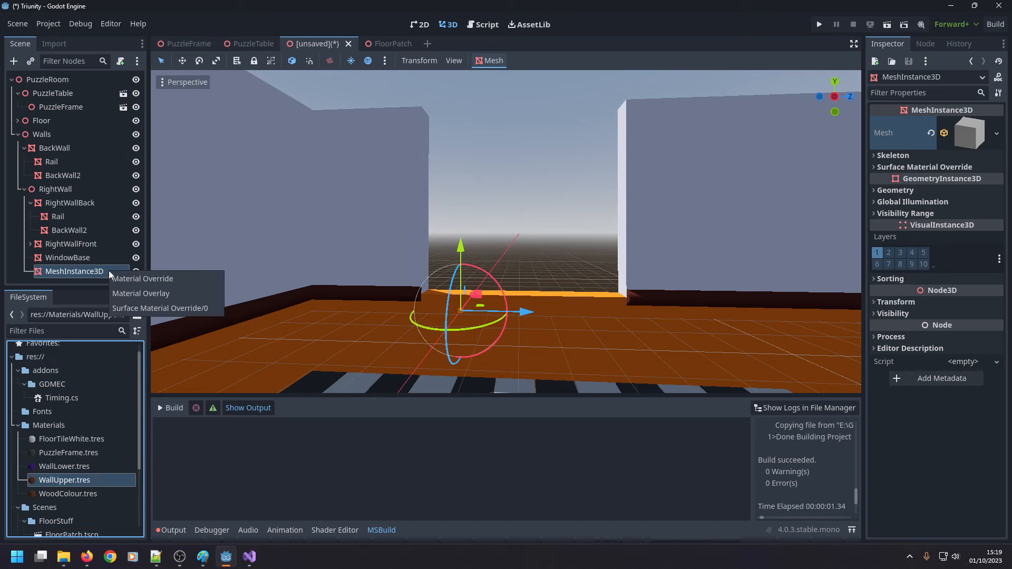
left_click(235, 261)
left_click_drag(461, 274, 463, 182)
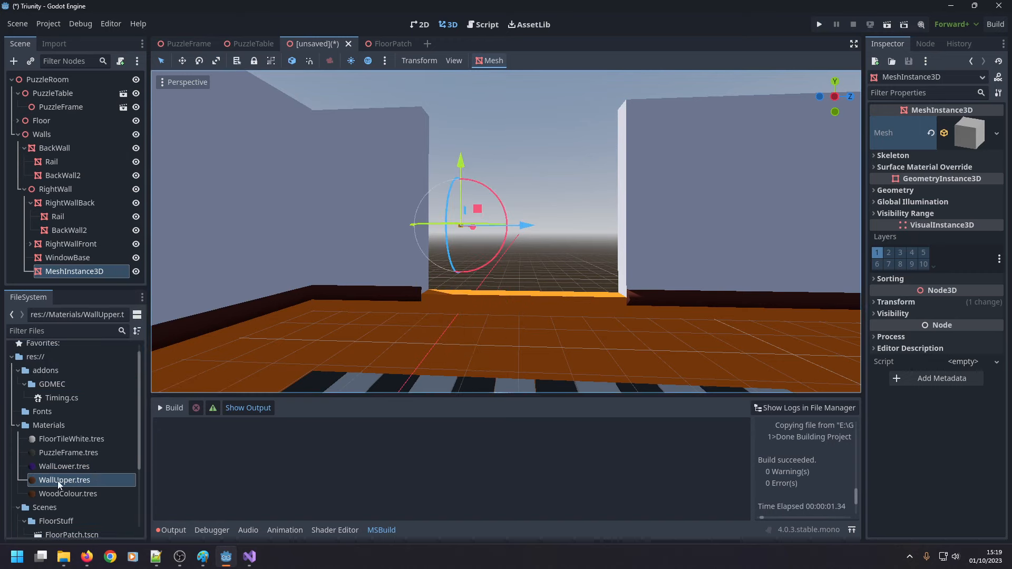
left_click_drag(58, 481, 460, 227)
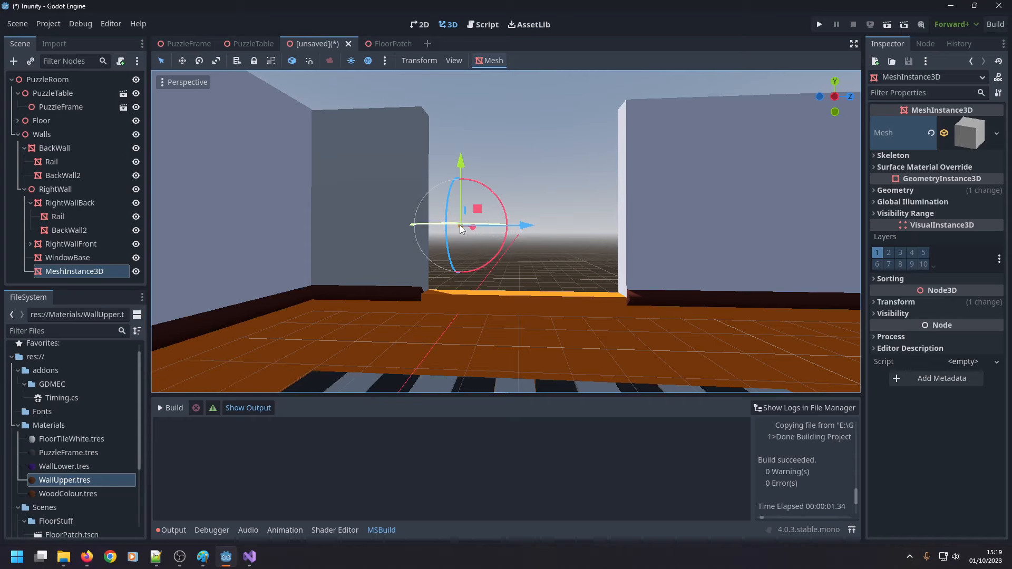
Check WindowBase's mesh size and copy its Z position of 16.5 m to the new box.
scroll(523, 235, "up", 5)
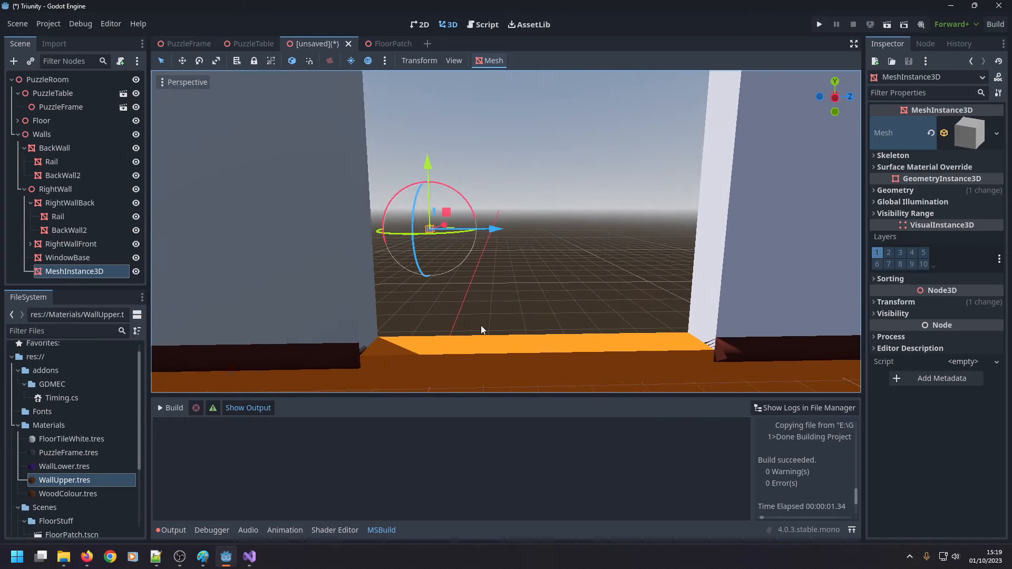
left_click(620, 333)
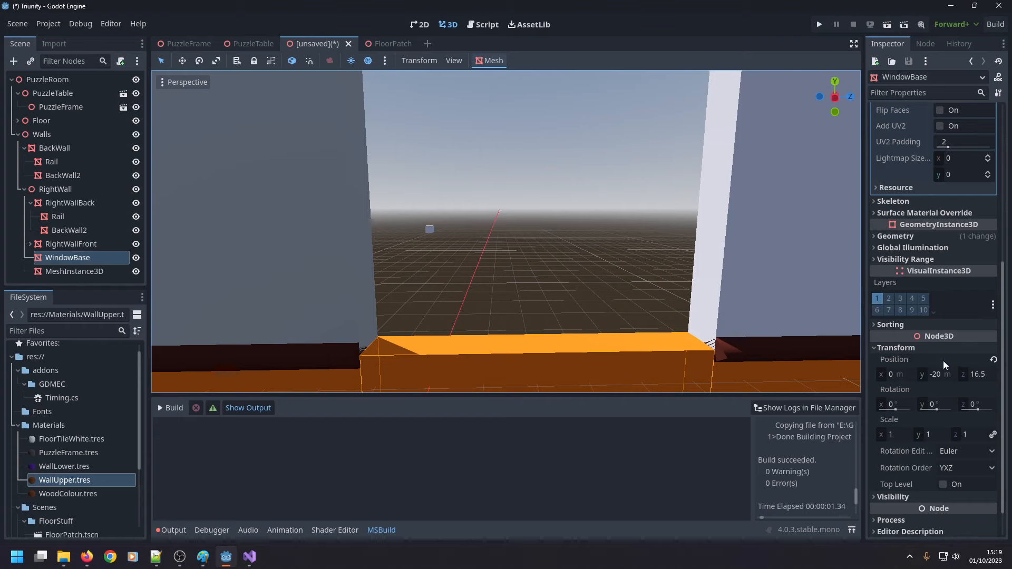
scroll(944, 359, "up", 5)
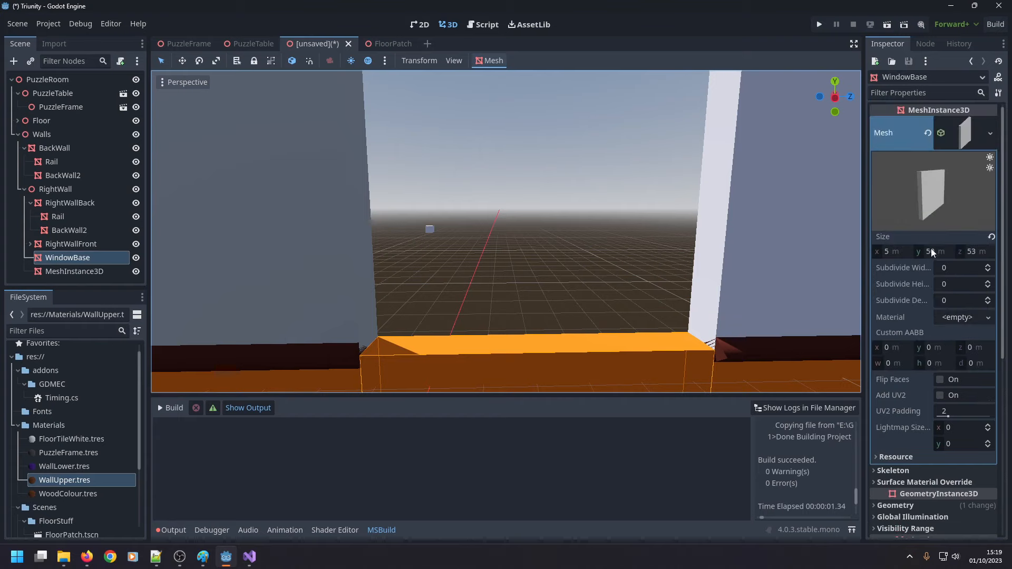
scroll(934, 254, "down", 4)
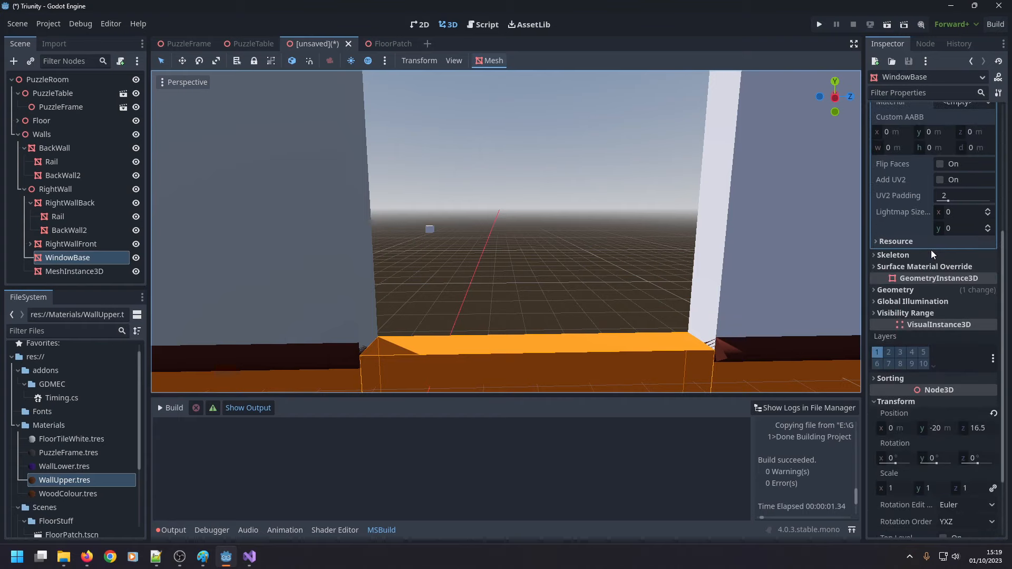
left_click(982, 431)
key("ctrl+c")
left_click(93, 273)
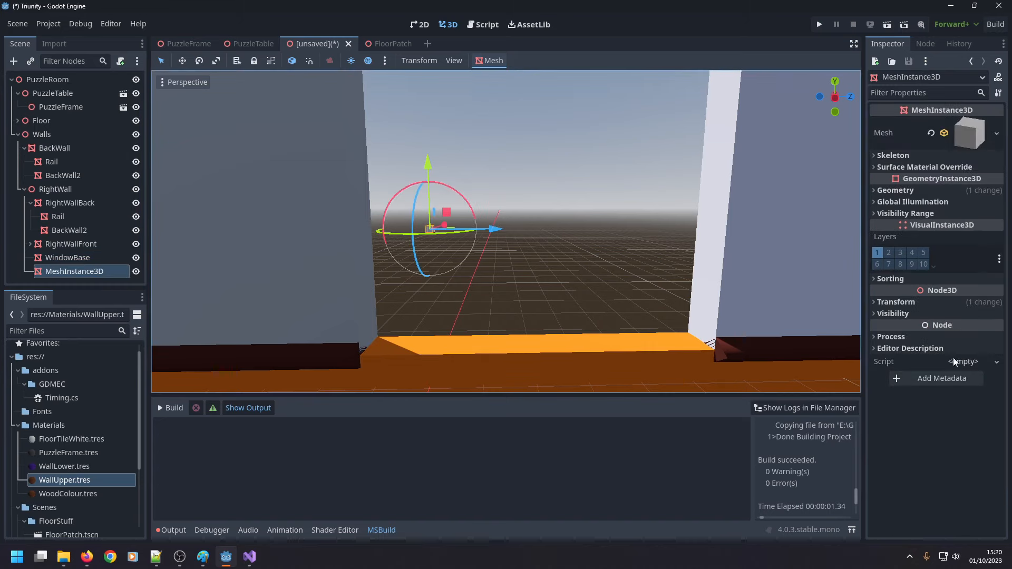
left_click(980, 328)
key("ctrl+v")
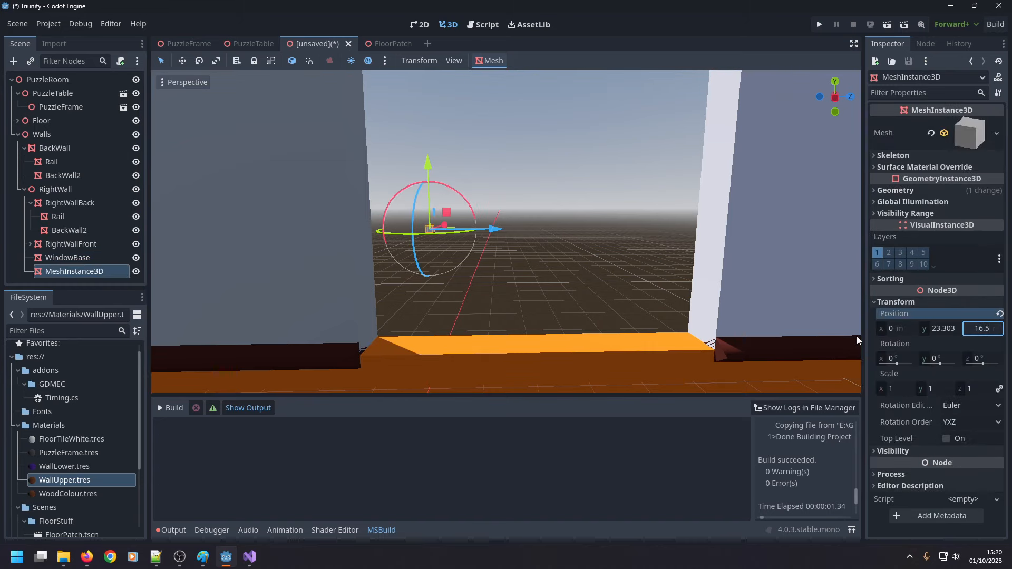
key("Return")
Raise the new box higher in the window gap to a Y position of about 32.3 m.
scroll(673, 283, "down", 5)
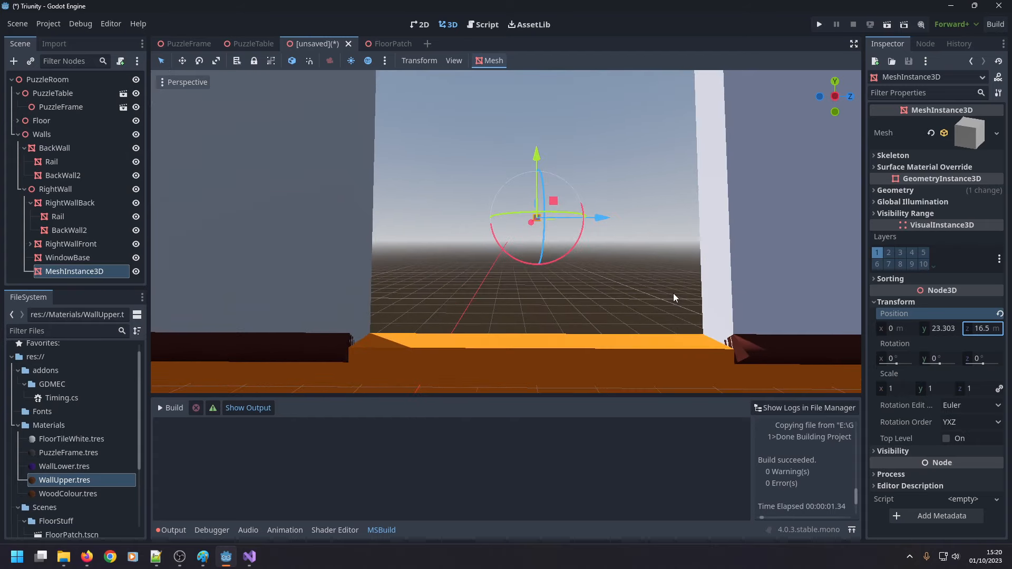
scroll(621, 245, "down", 4)
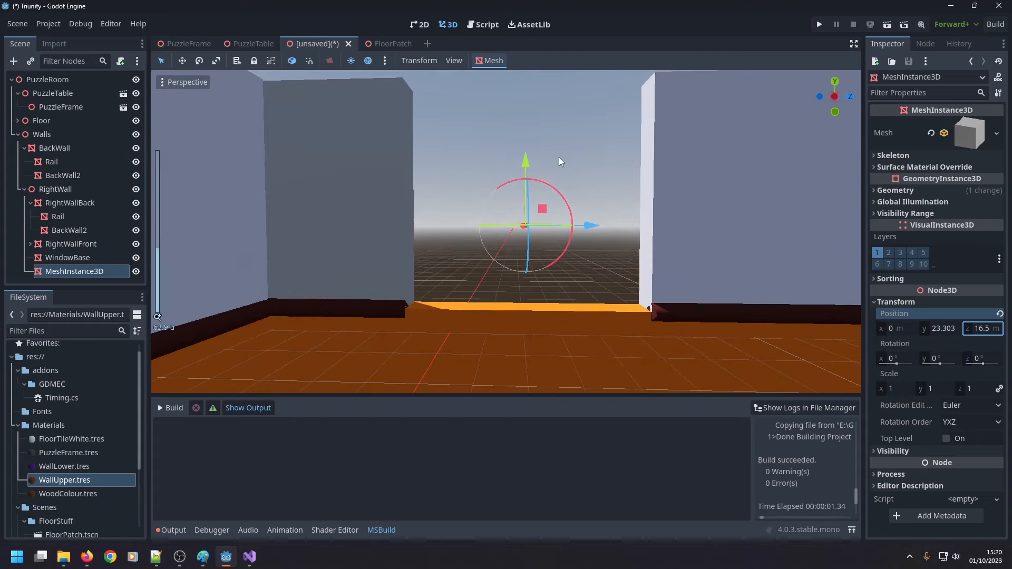
left_click_drag(528, 154, 534, 113)
middle_click_drag(573, 129, 600, 151)
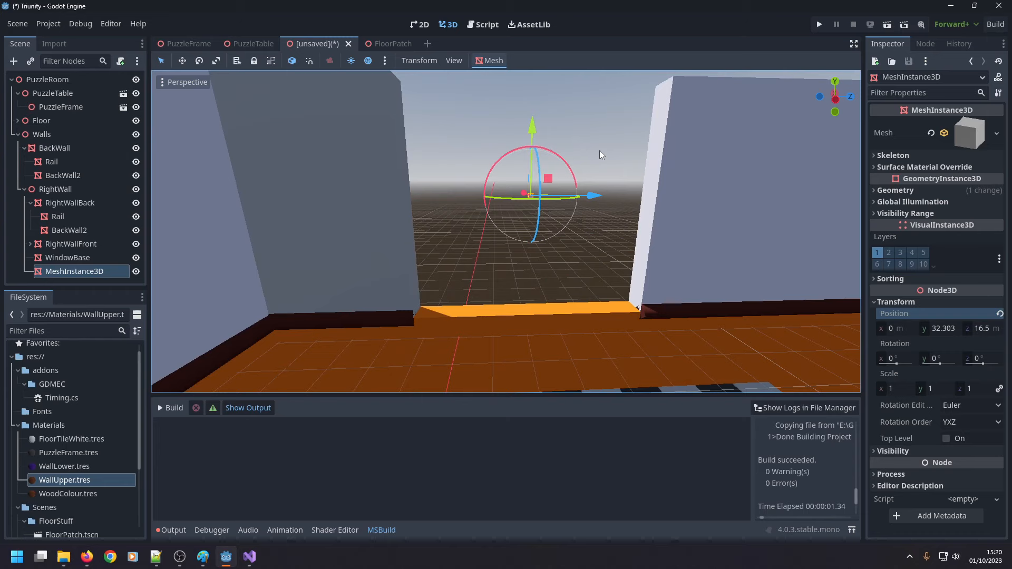
Set the new box's mesh size to 5 m in X, 10 m in Y and 2 m in Z.
left_click(961, 139)
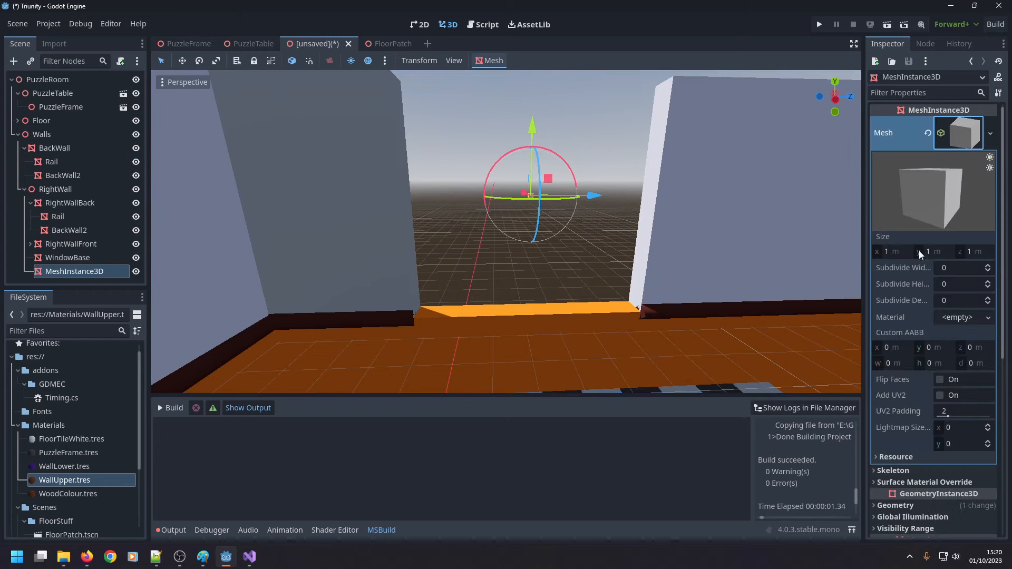
left_click(888, 253)
type("5")
key("Return")
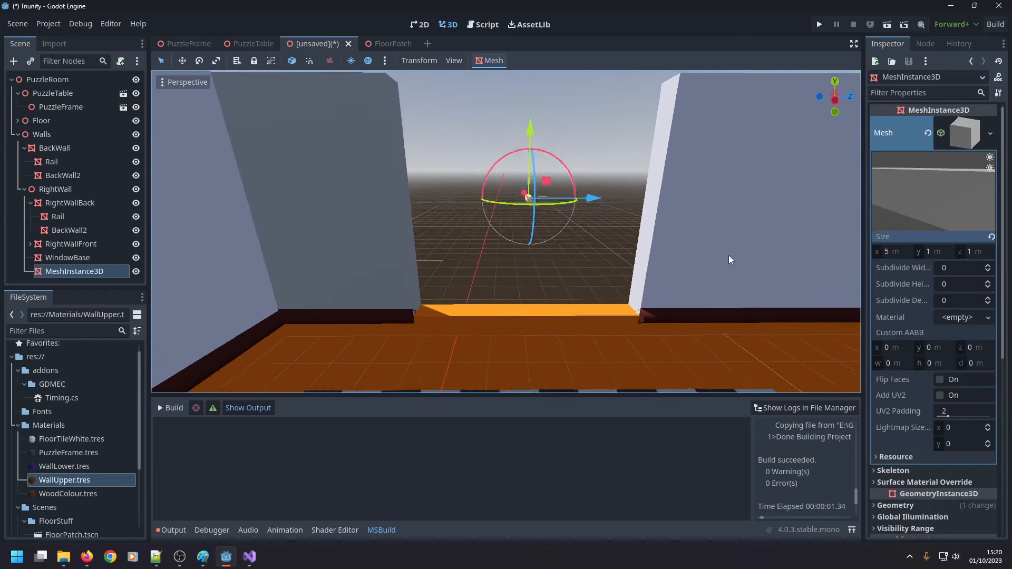
mouse_move(609, 198)
middle_mouse_down()
mouse_move(603, 352)
mouse_move(605, 207)
middle_mouse_up()
left_click(945, 251)
type("10")
key("Return")
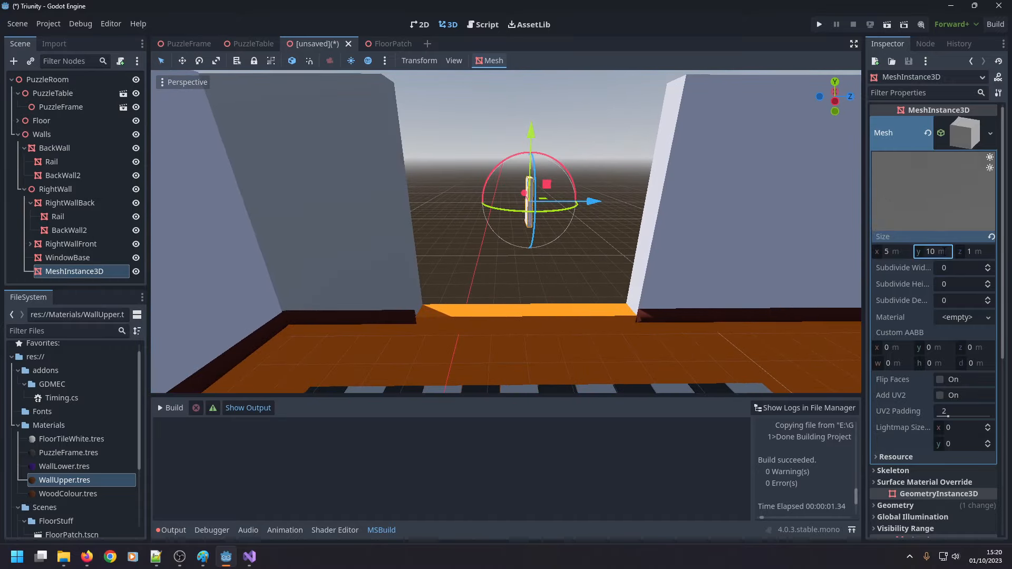
left_click(974, 252)
type("5")
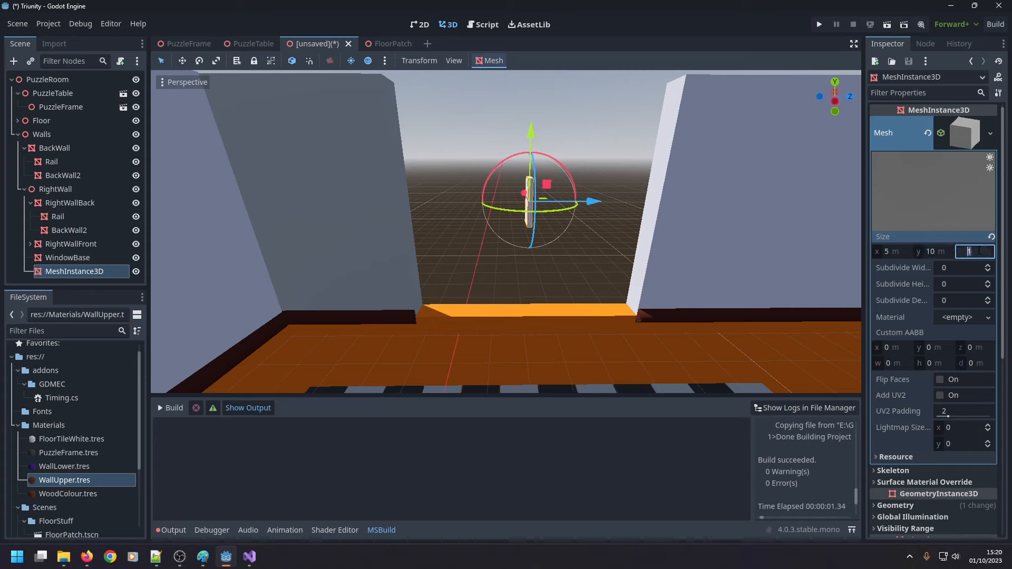
key("Return")
type("2")
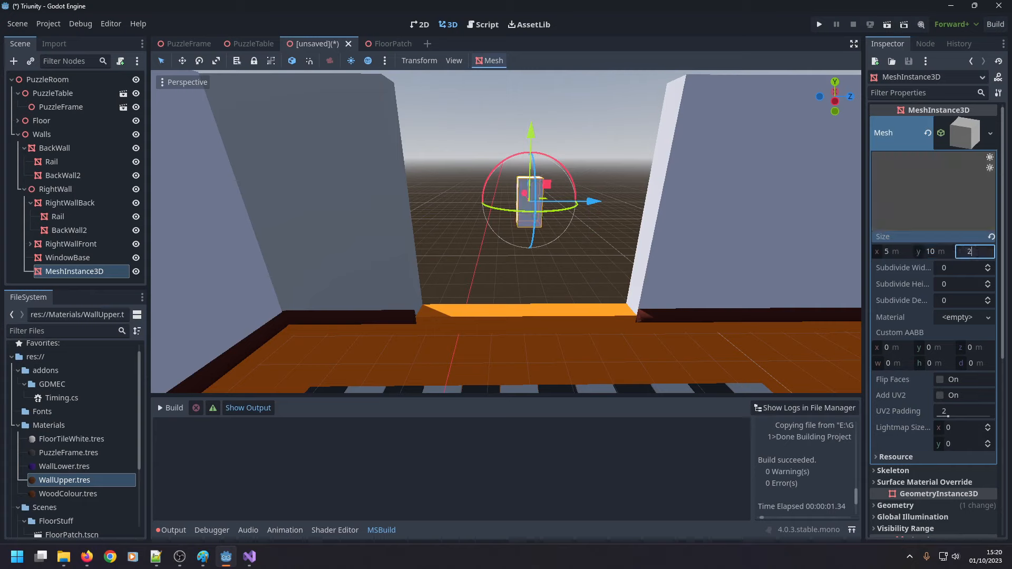
key("Return")
Increase the box mesh's Y size to 50 m so it forms a tall vertical bar in the window gap.
left_click(939, 251)
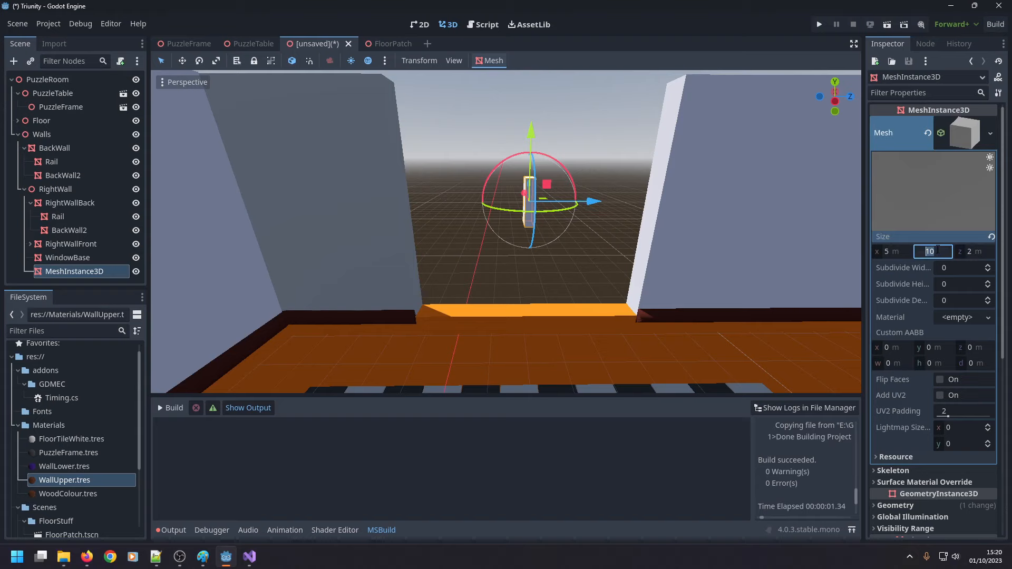
type("50")
key("Return")
scroll(656, 249, "down", 5)
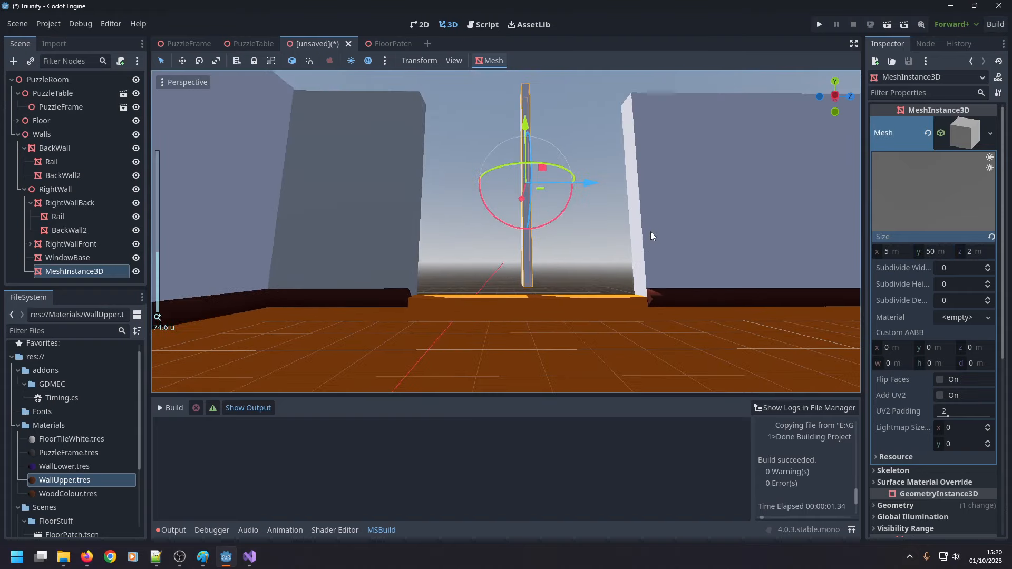
scroll(533, 138, "up", 6)
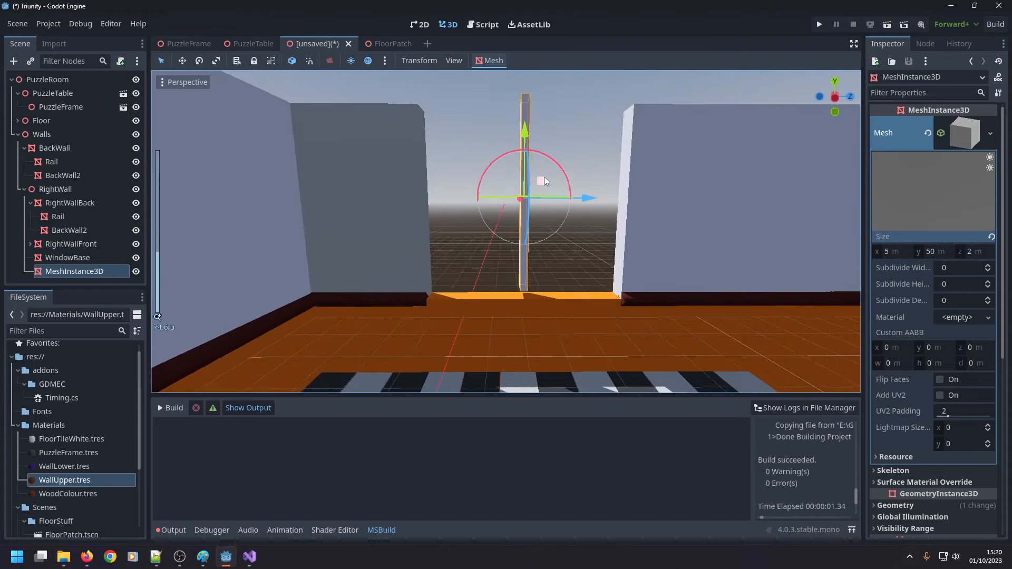
Lower the vertical bar onto the window base by setting its Y position to 30 m.
left_click_drag(534, 128, 535, 132)
middle_click_drag(534, 132, 593, 194)
scroll(593, 193, "down", 3)
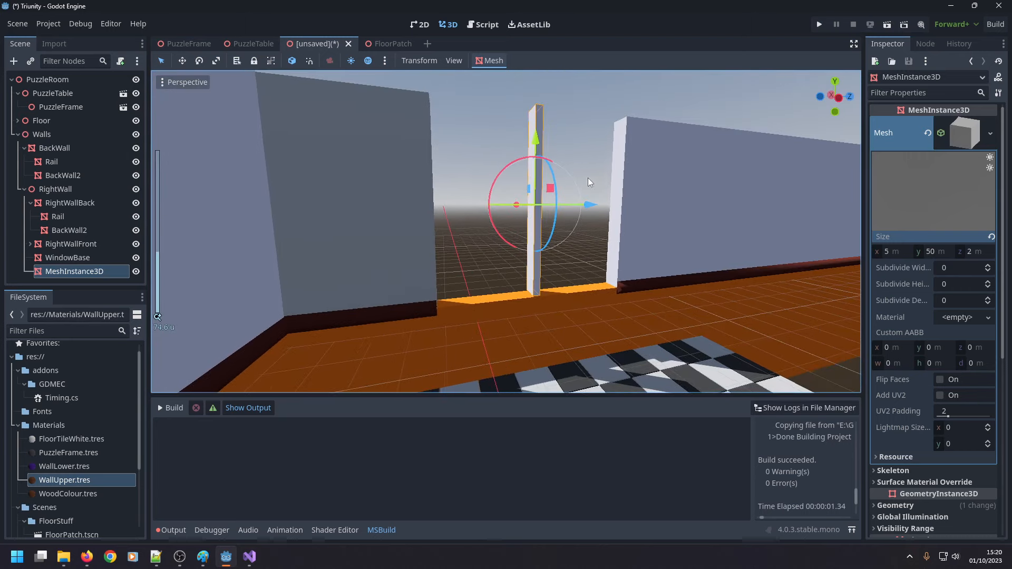
left_click(838, 100)
scroll(536, 164, "up", 6)
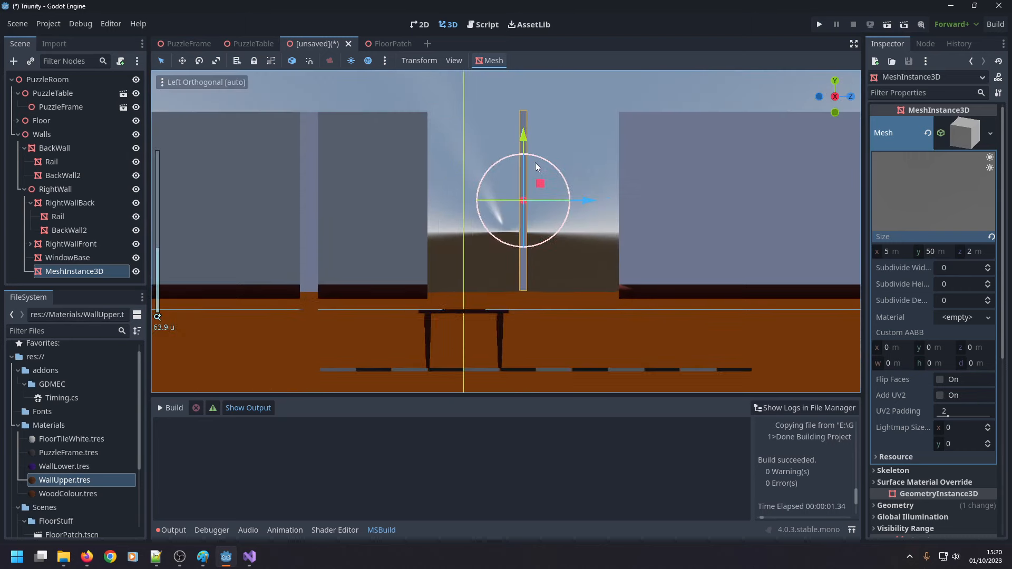
scroll(996, 422, "down", 5)
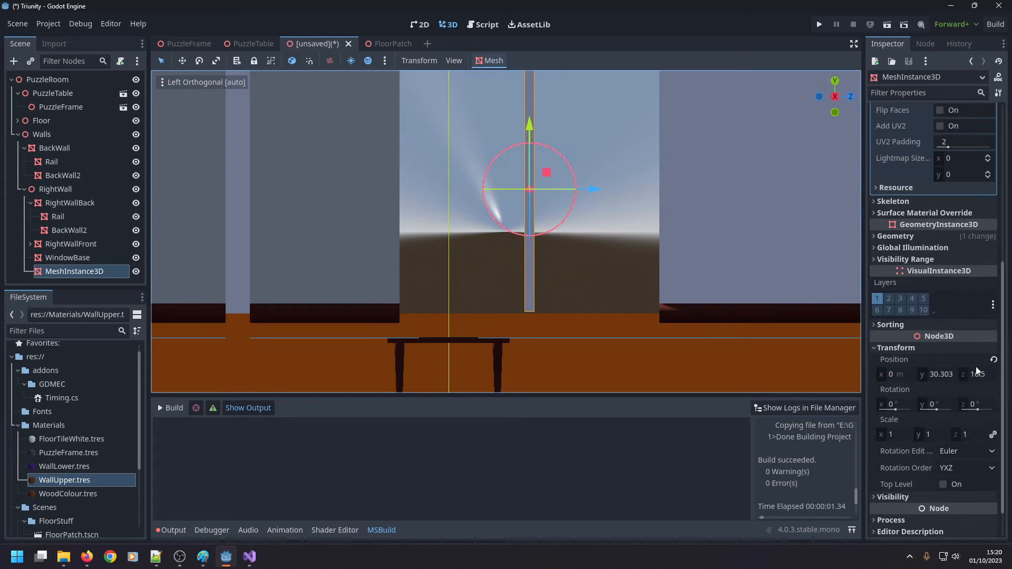
left_click(949, 374)
type("30")
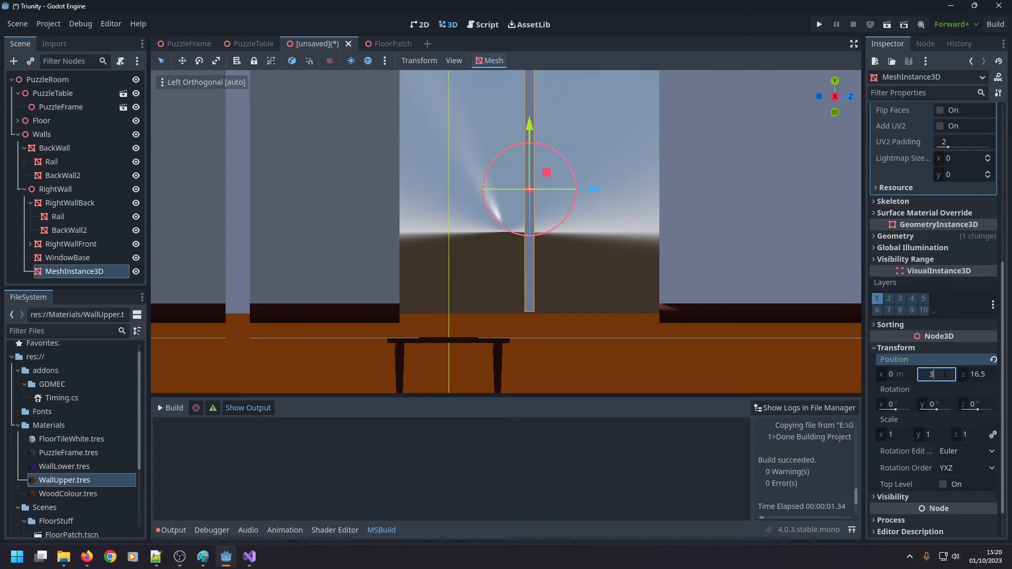
key("Return")
middle_click_drag(717, 274, 669, 238)
Rename the vertical bar's MeshInstance3D node as WindowFrame.
double_click(68, 272)
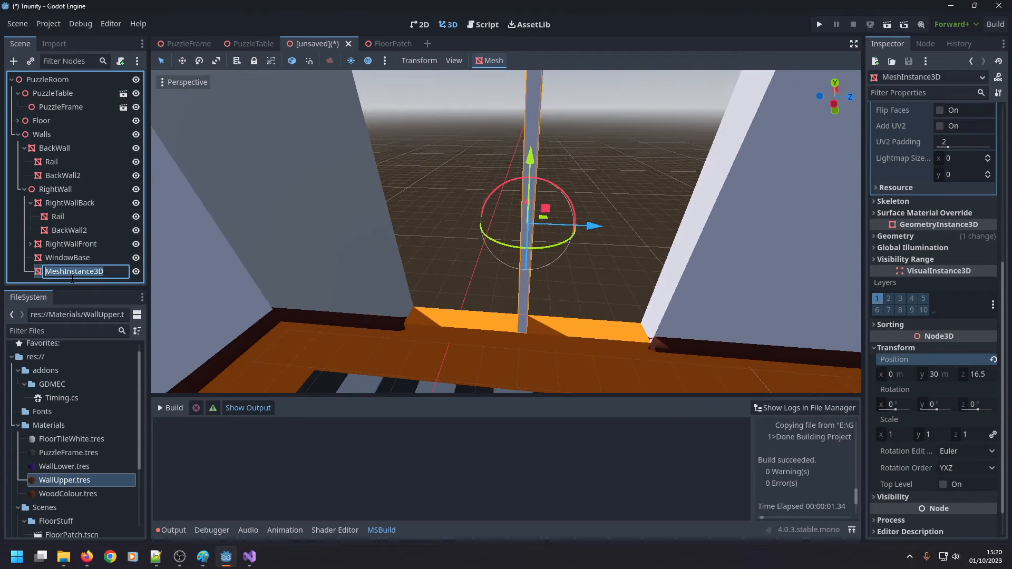
type("Windwo")
type("Frame")
key("Return")
double_click(74, 273)
key("Escape")
Duplicate WindowFrame and rotate the copy 90° about X to form a horizontal crossbar.
key("ctrl+d")
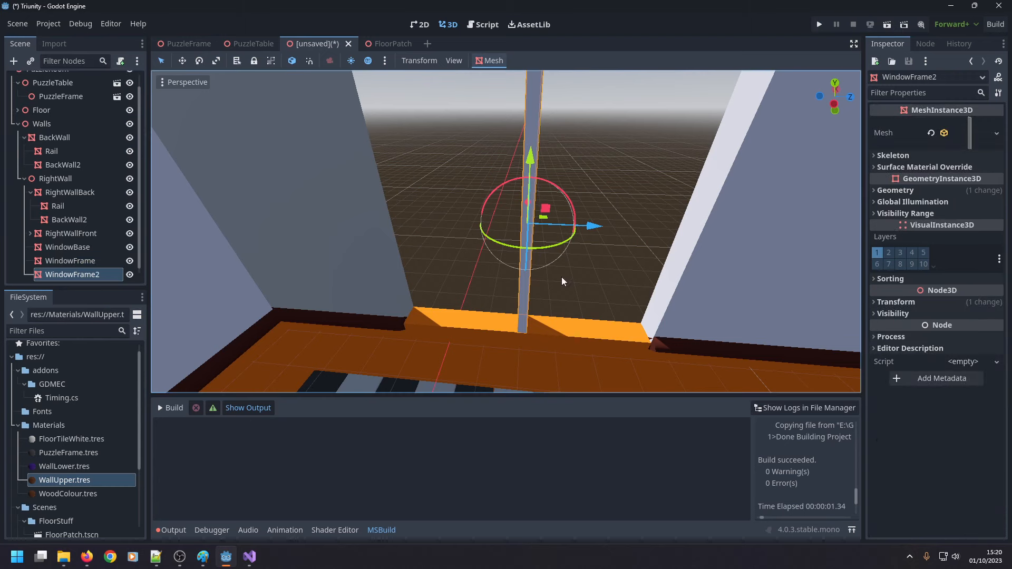
left_click(907, 302)
left_click(942, 360)
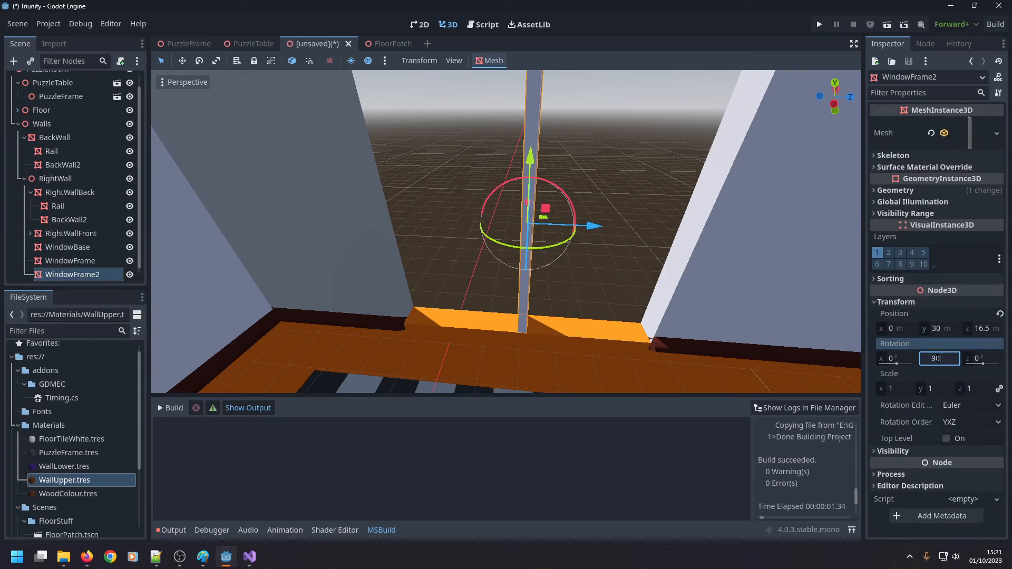
key("Return")
key("ctrl+z")
left_click(909, 359)
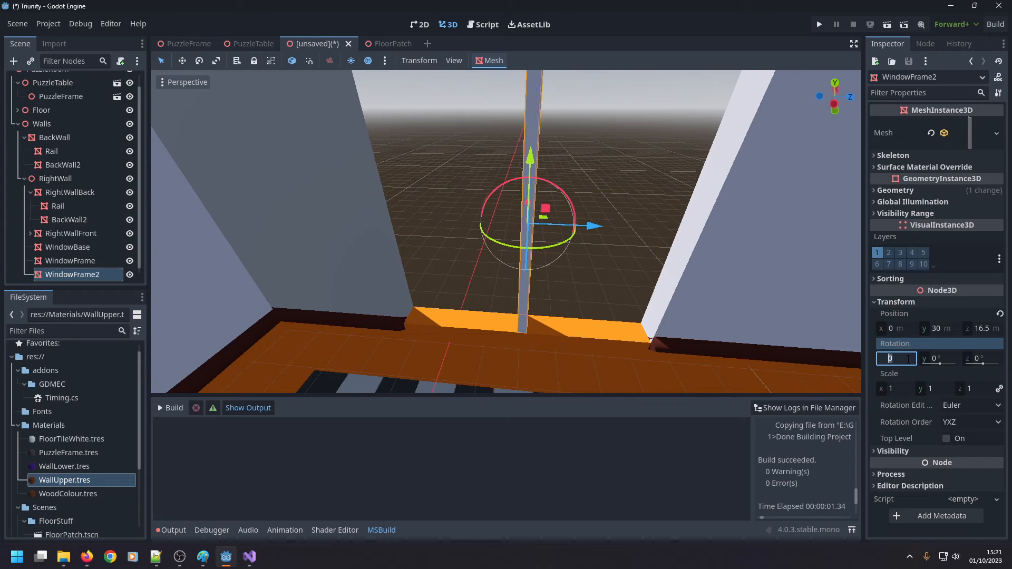
type("90")
key("Return")
middle_click_drag(609, 377, 590, 319)
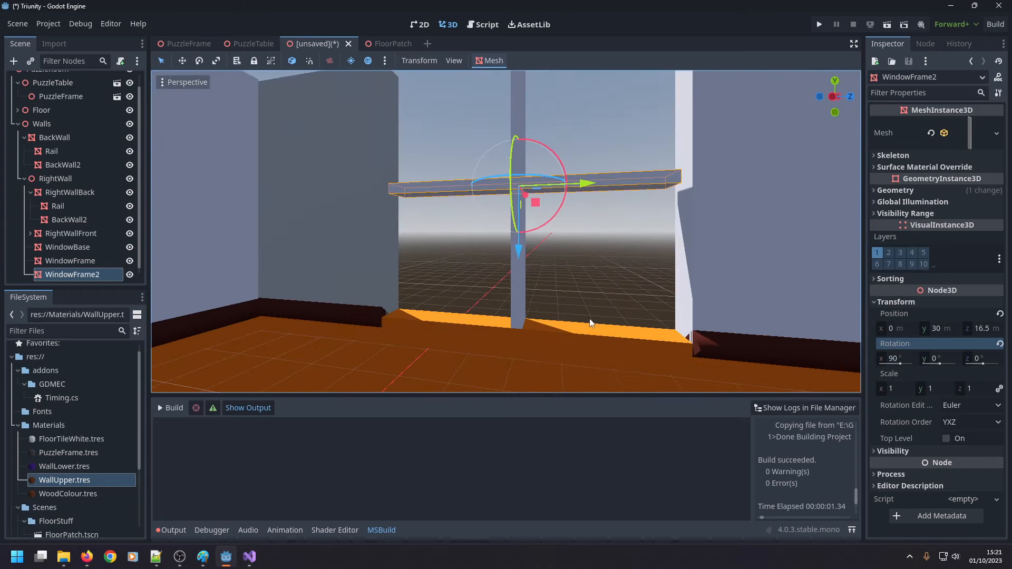
Select both window frame bars and move them together along X to an X position of 1 m.
middle_click_drag(517, 313, 593, 302)
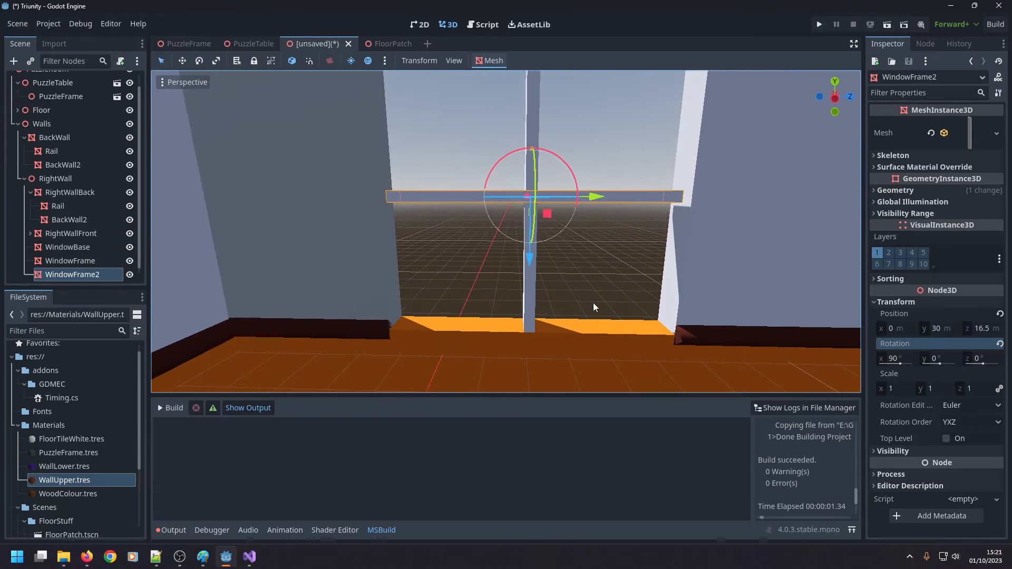
scroll(593, 279, "down", 8)
scroll(575, 233, "up", 5)
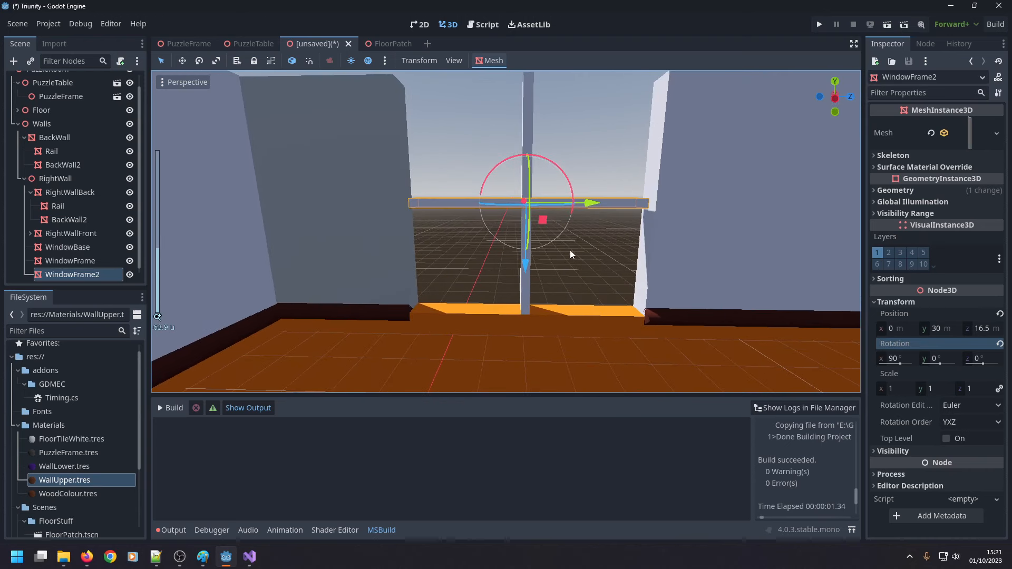
left_click(527, 99, "shift")
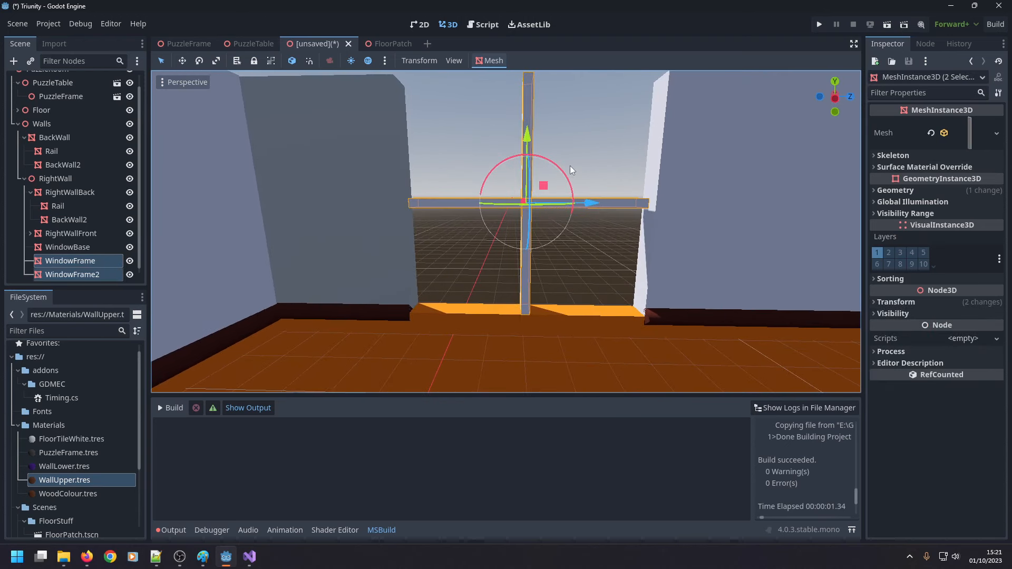
left_click(887, 304)
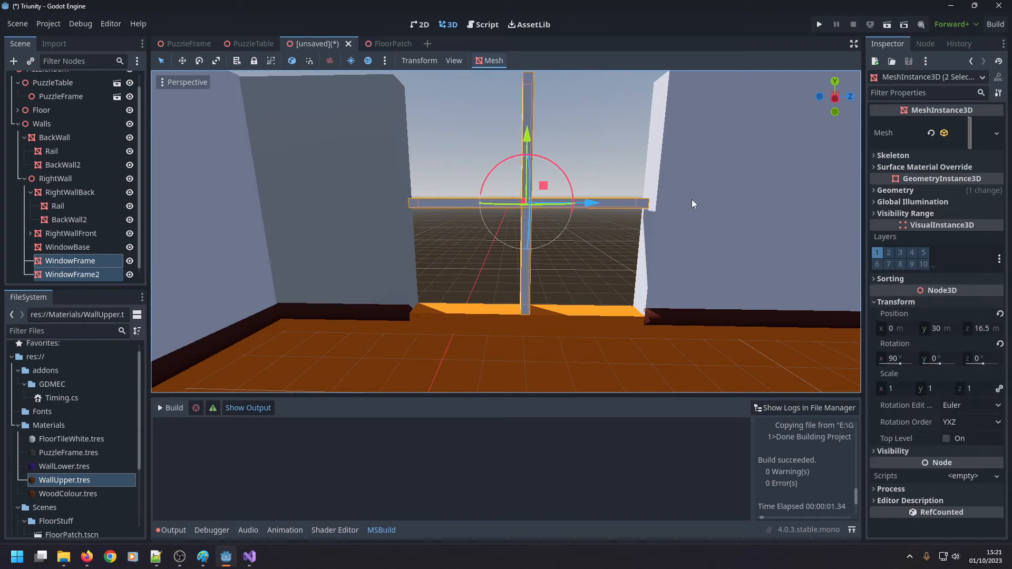
middle_click_drag(692, 199, 519, 209)
left_click_drag(523, 213, 528, 216)
middle_click_drag(477, 272, 504, 217)
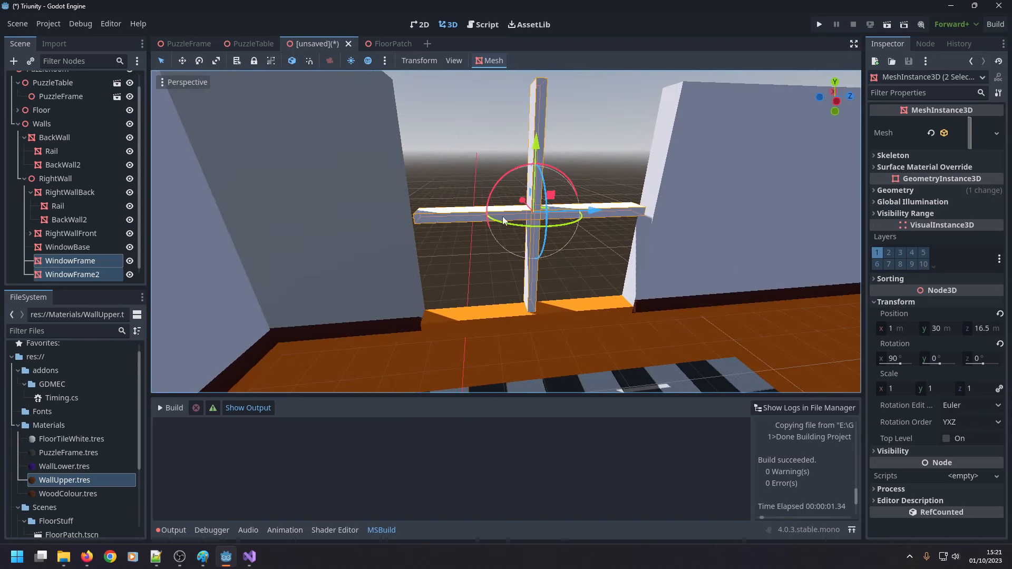
Set the Y size of WindowFrame2's mesh to 53 m so the crossbar spans the window gap.
left_click(609, 188)
left_click(621, 209)
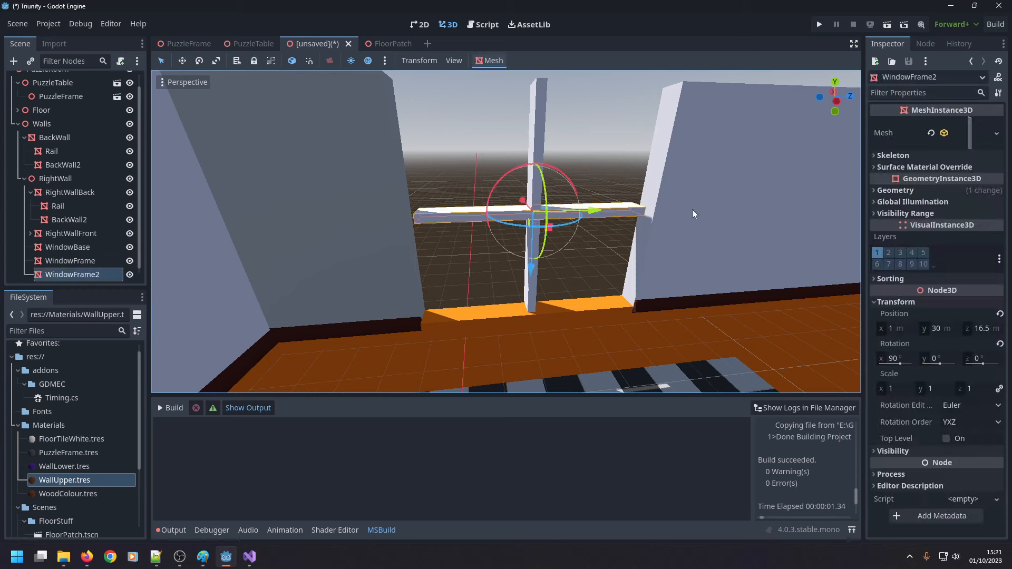
left_click(963, 140)
left_click(939, 252)
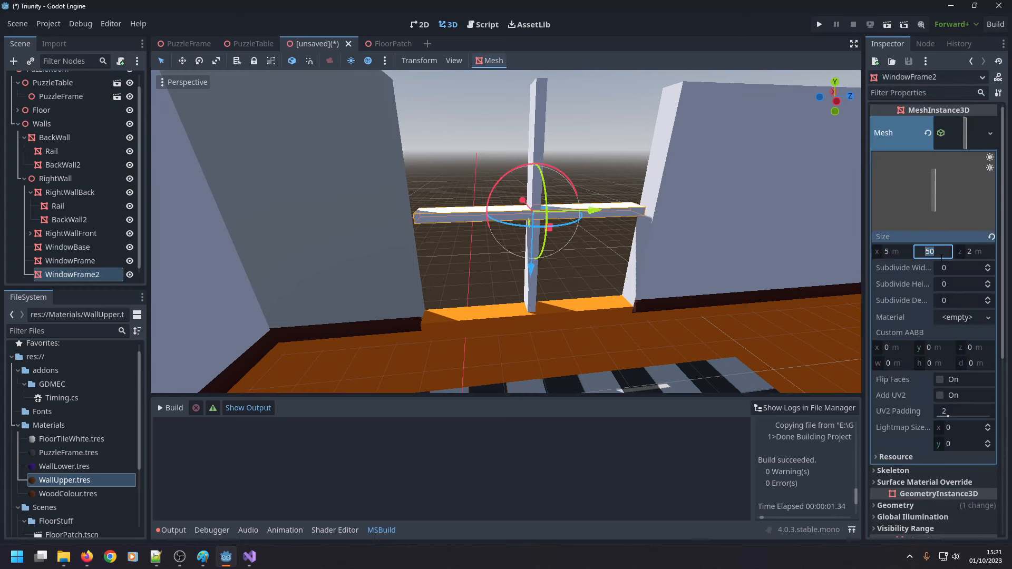
type("55")
key("Return")
middle_click_drag(540, 299, 605, 273)
left_click(939, 252)
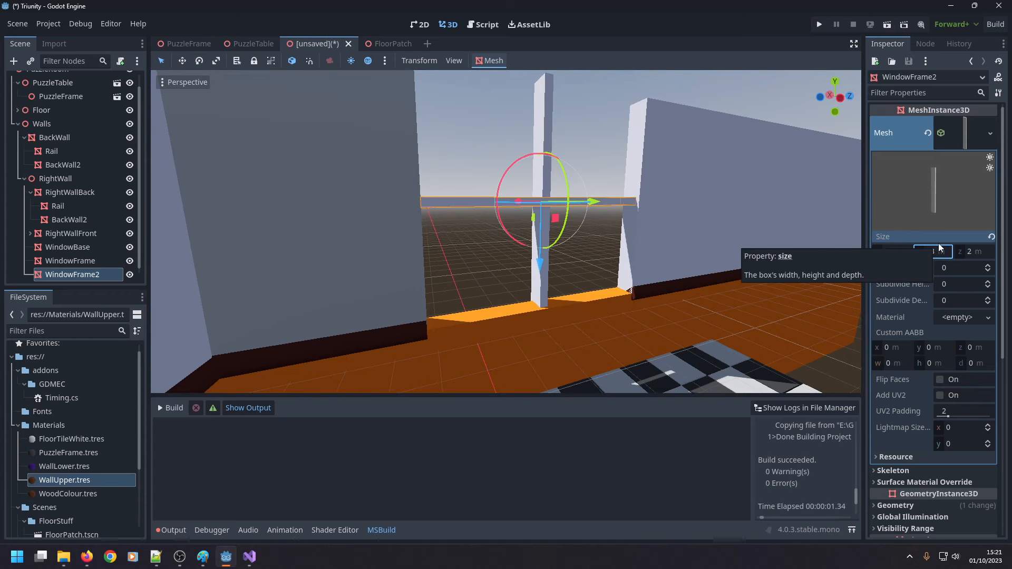
middle_click_drag(738, 246, 712, 267)
left_click(825, 102)
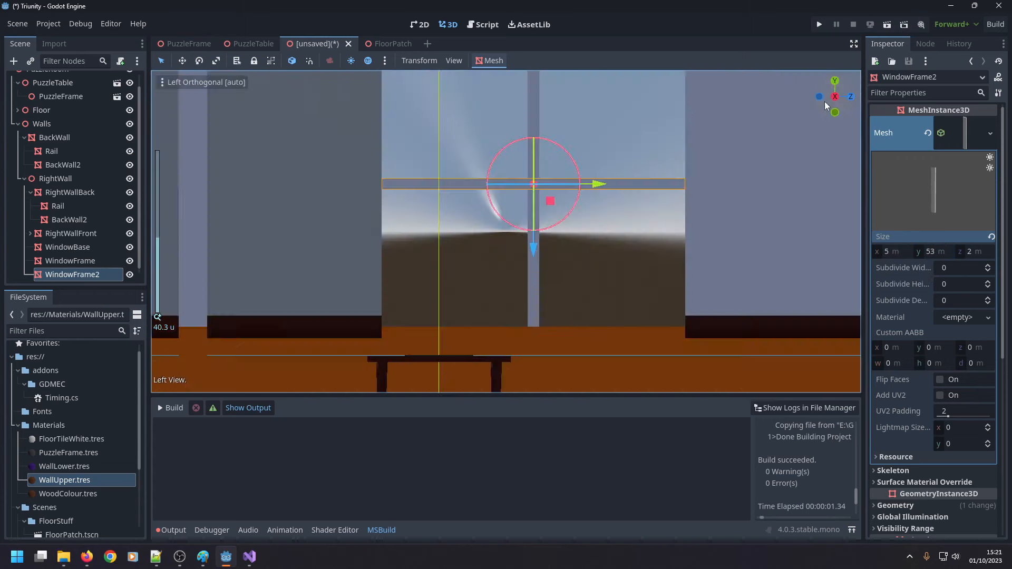
left_click(643, 114)
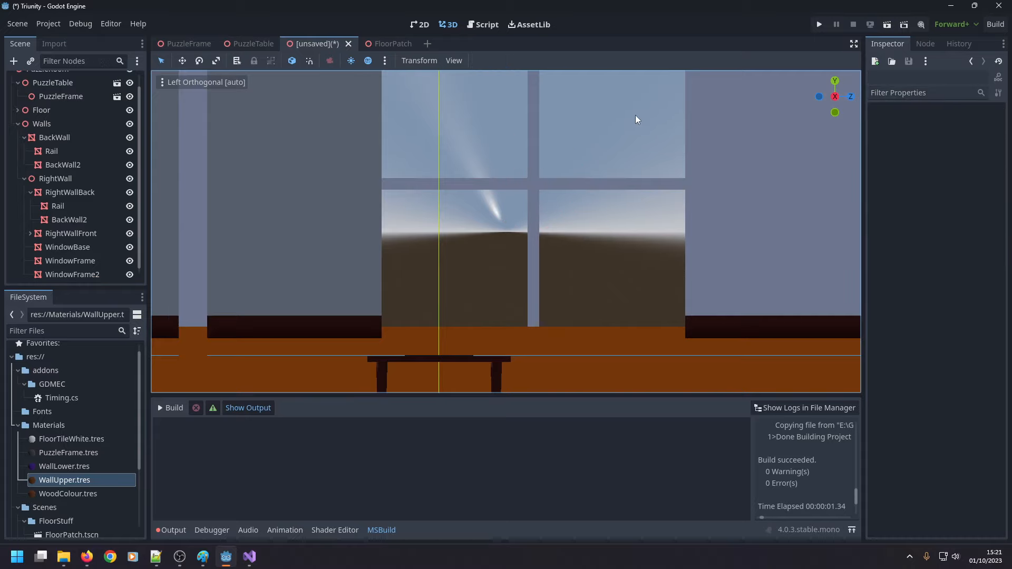
Examine the whole room and the window frame in the wall from several angles and distances.
middle_click_drag(617, 136, 368, 267)
scroll(558, 182, "up", 3)
scroll(557, 173, "down", 5)
scroll(425, 253, "down", 5)
right_click_drag(369, 267, 340, 300)
scroll(348, 275, "up", 5)
middle_click_drag(443, 222, 477, 189)
middle_click_drag(476, 190, 479, 258, "shift")
key("w")
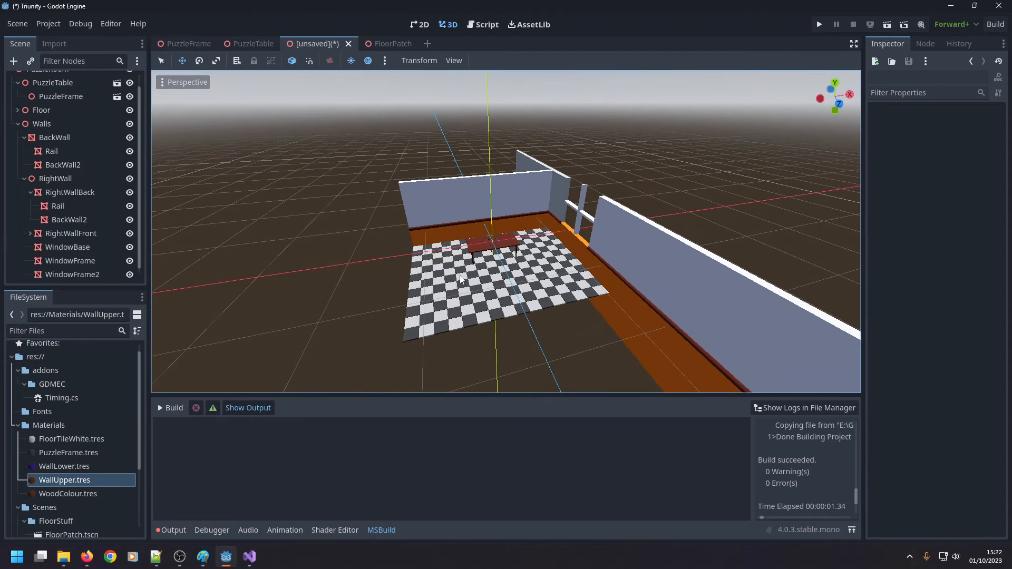
scroll(481, 264, "up", 8)
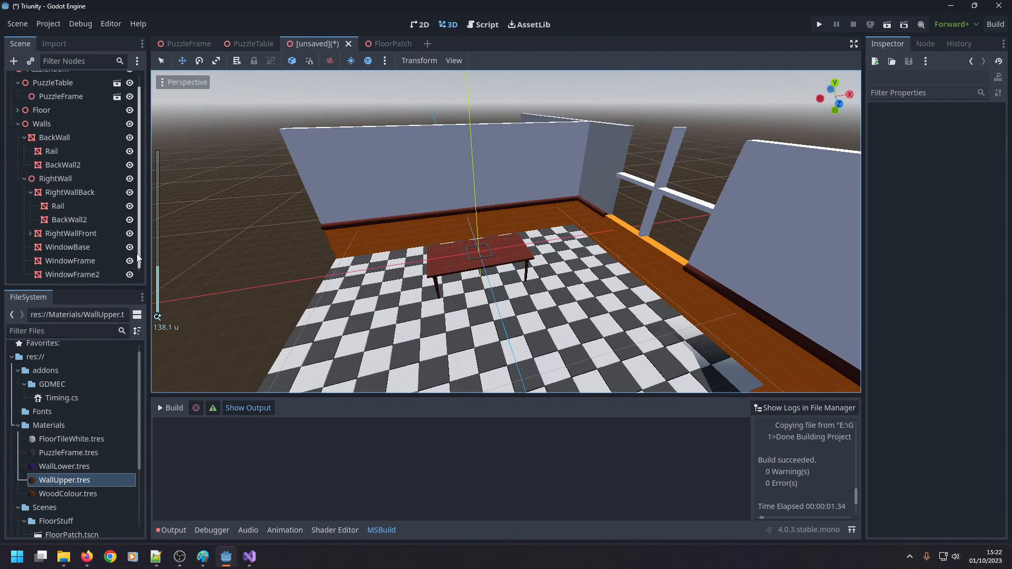
Duplicate the RightWall node with its children and rename the copy as LeftWall.
left_click(24, 179)
left_click(41, 191)
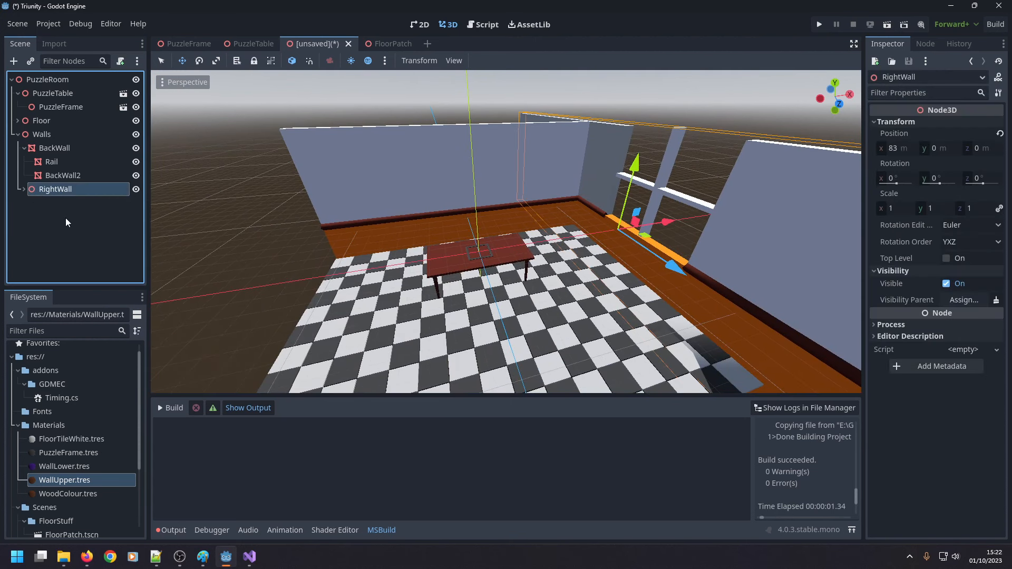
key("ctrl+d")
key("F2")
type("Left")
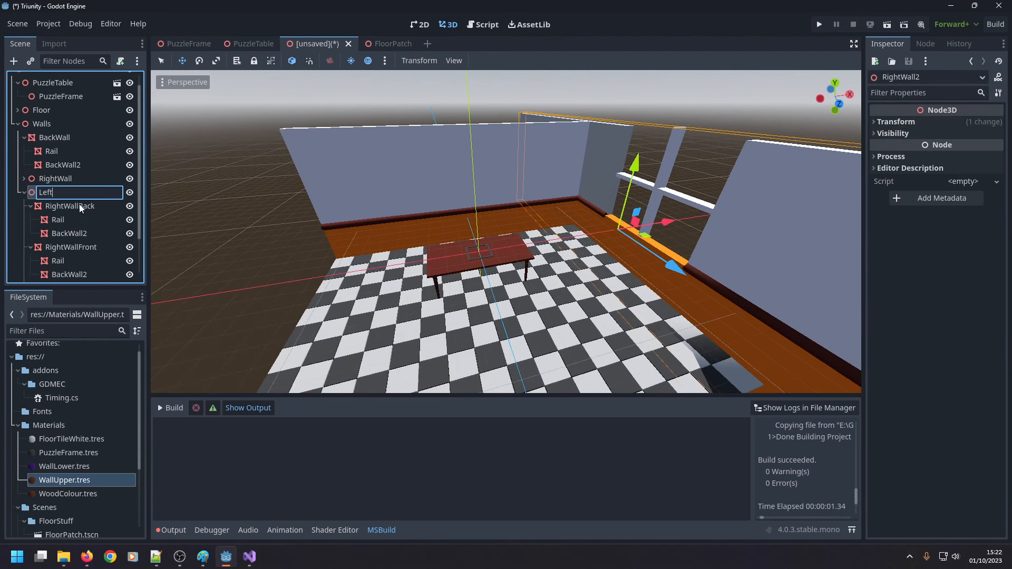
type("Wall")
key("Return")
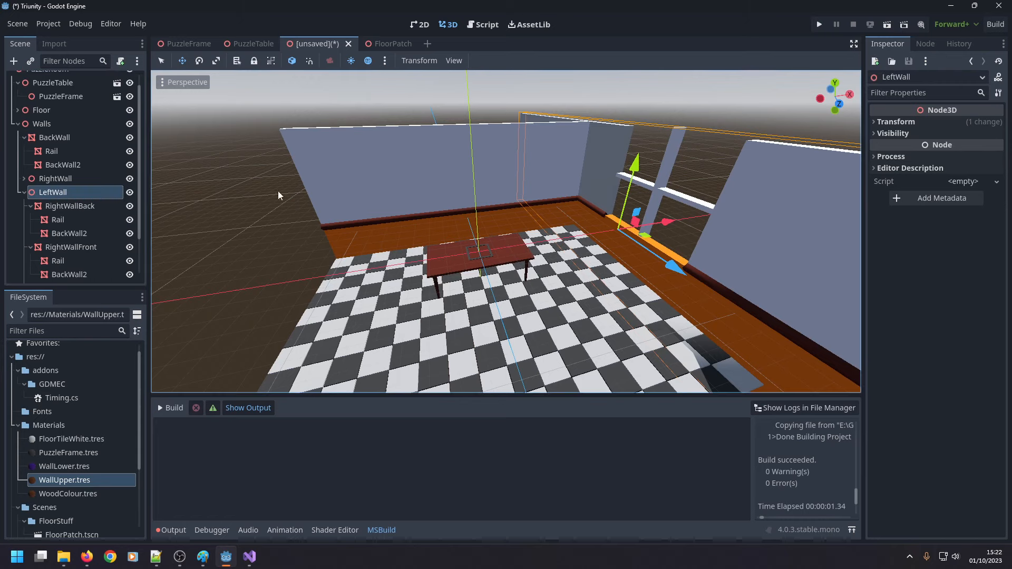
Set LeftWall's X position to -83 m and its Y rotation to 180 degrees.
left_click(896, 122)
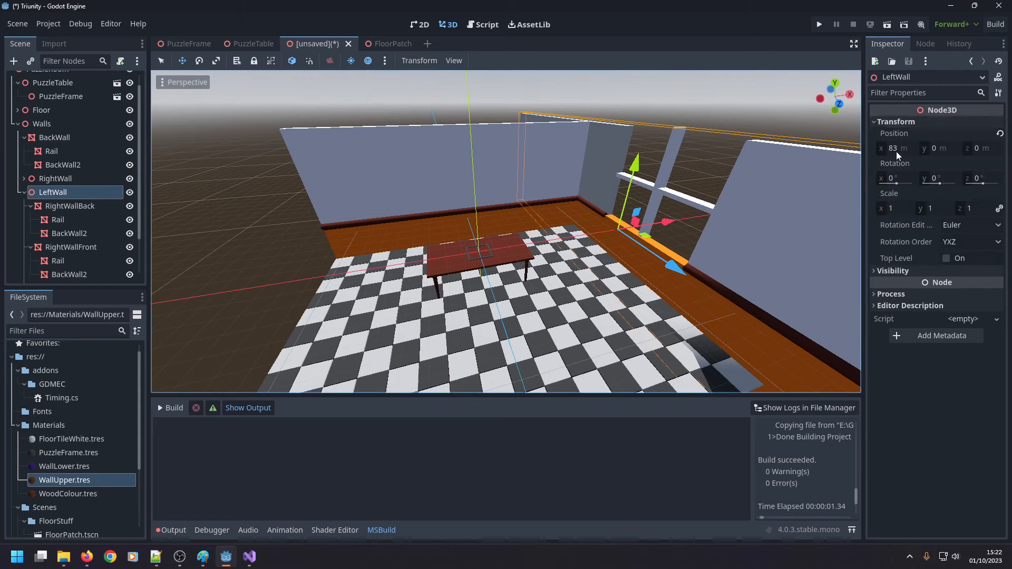
left_click(895, 149)
type("-83")
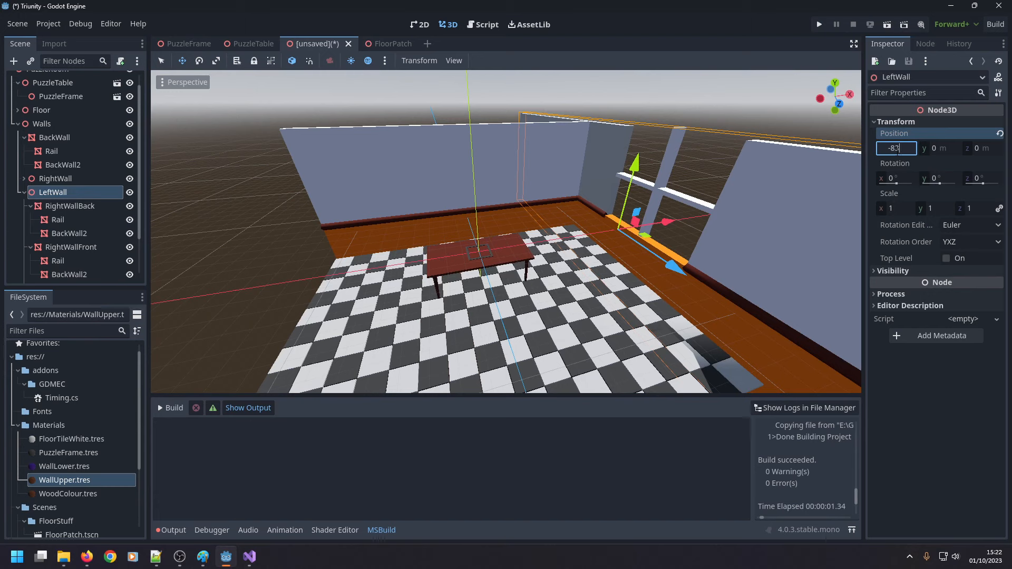
key("Return")
left_click(945, 183)
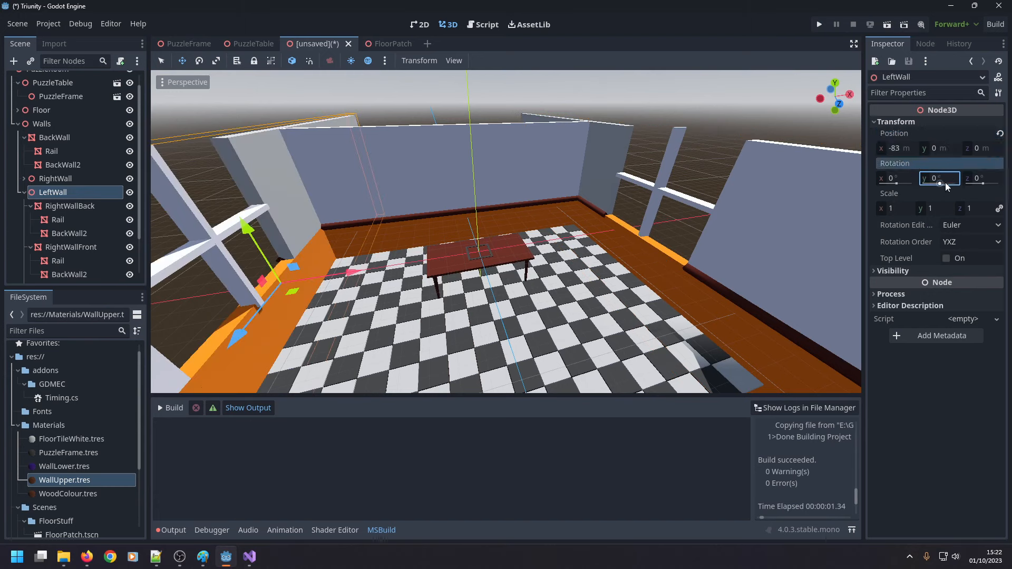
type("180")
key("Return")
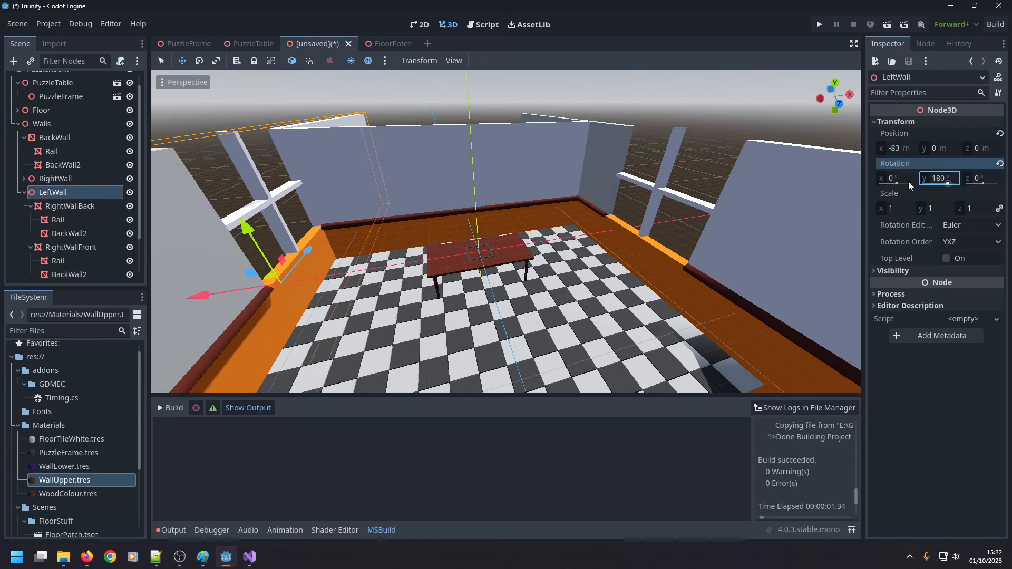
Move LeftWall along Z to a Z position of 33 m so its window lines up with the right wall's window.
middle_click_drag(773, 146, 542, 160)
scroll(541, 164, "down", 5)
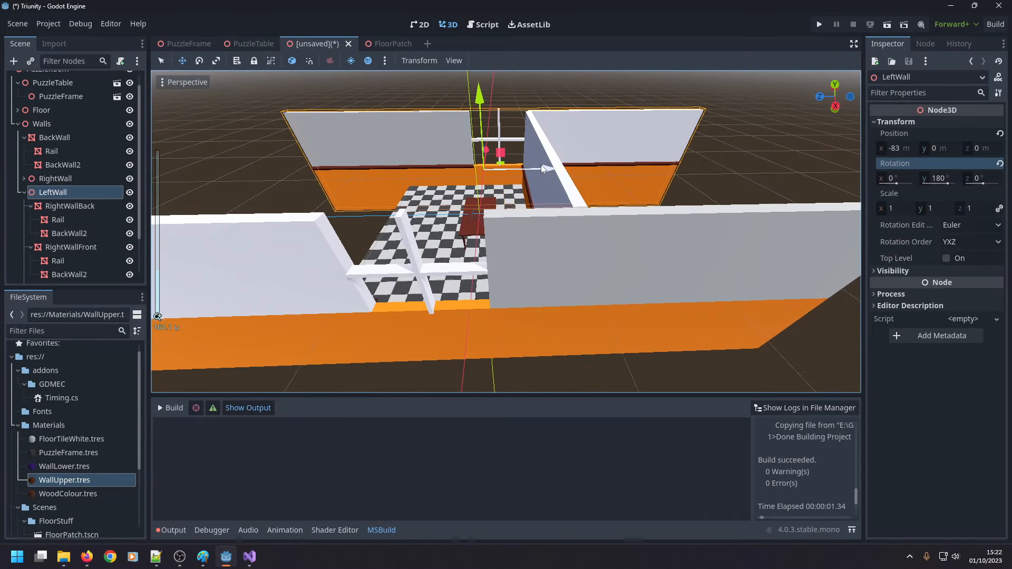
middle_click_drag(536, 199, 469, 194)
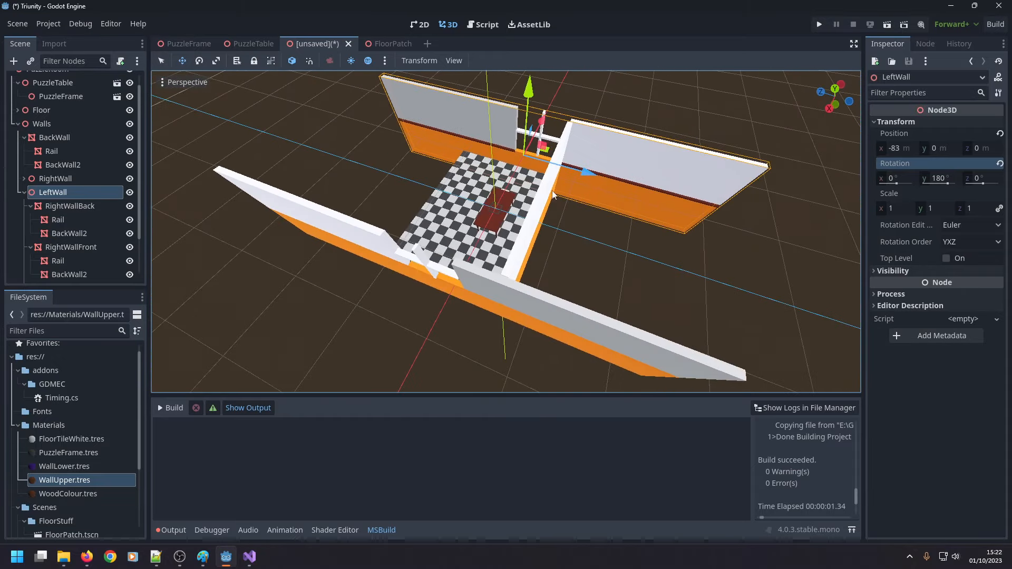
middle_click_drag(823, 127, 169, 194)
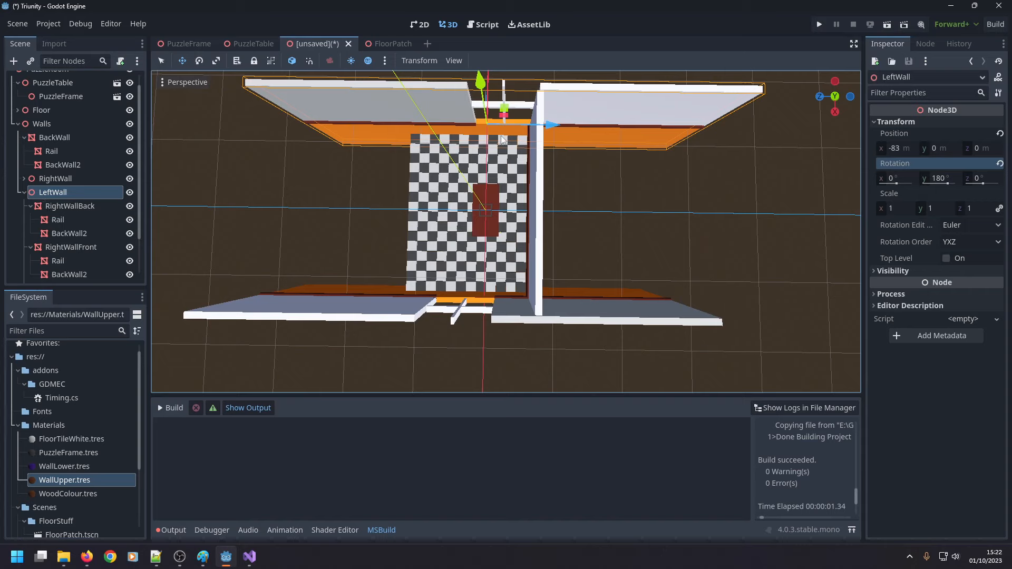
left_click_drag(551, 127, 514, 128)
mouse_move(513, 128)
middle_mouse_down()
mouse_move(498, 127)
mouse_move(508, 128)
middle_mouse_up()
left_click_drag(508, 128, 521, 125)
middle_click_drag(673, 118, 825, 231)
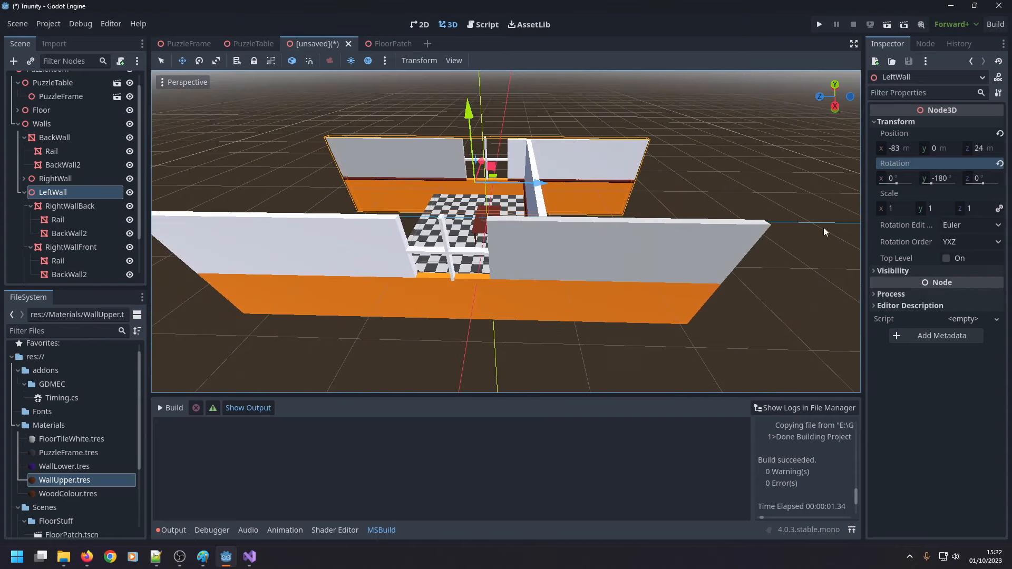
left_click(836, 107)
scroll(483, 210, "up", 5)
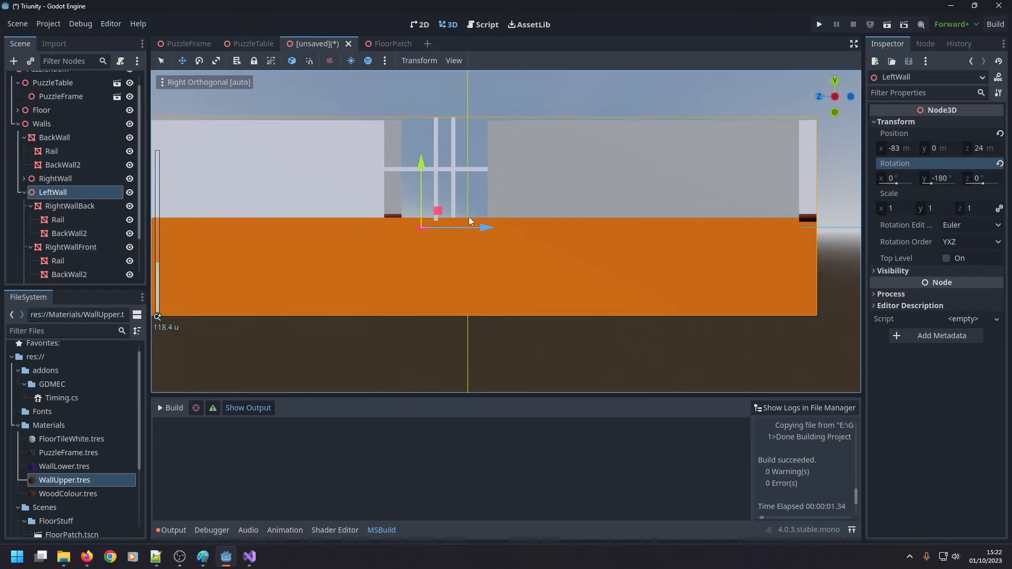
left_click_drag(484, 229, 470, 234)
middle_click_drag(469, 234, 660, 272)
scroll(612, 270, "down", 6)
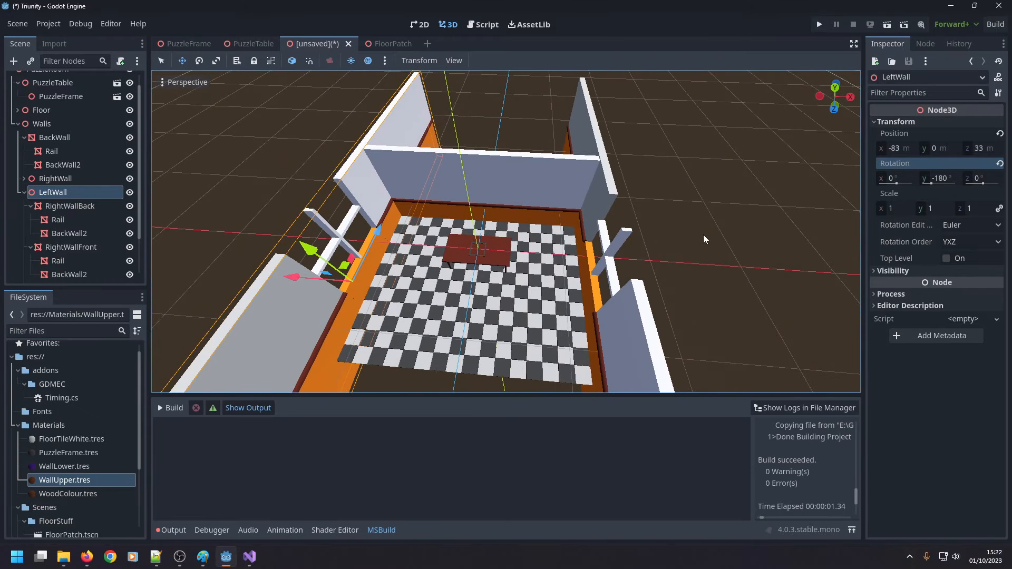
middle_click_drag(704, 235, 712, 214)
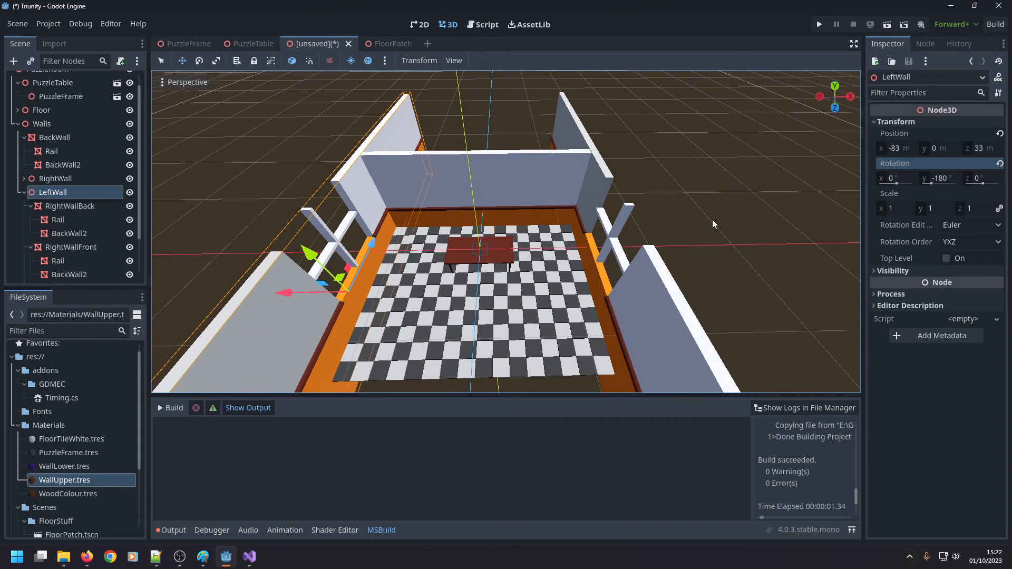
Collapse the wall nodes in the scene tree and delete the PuzzleTable node from the room scene.
left_click(24, 193)
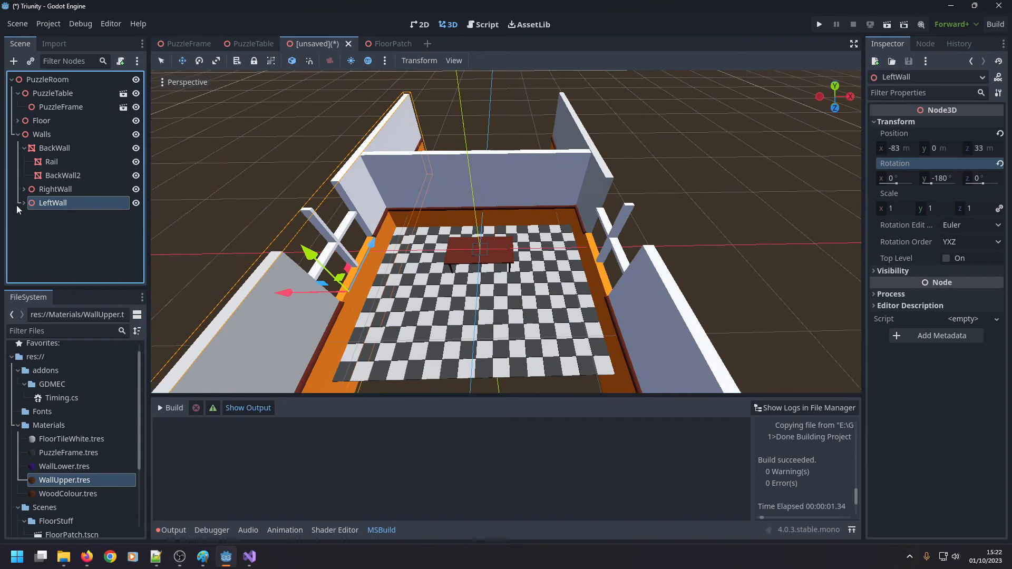
left_click(17, 134)
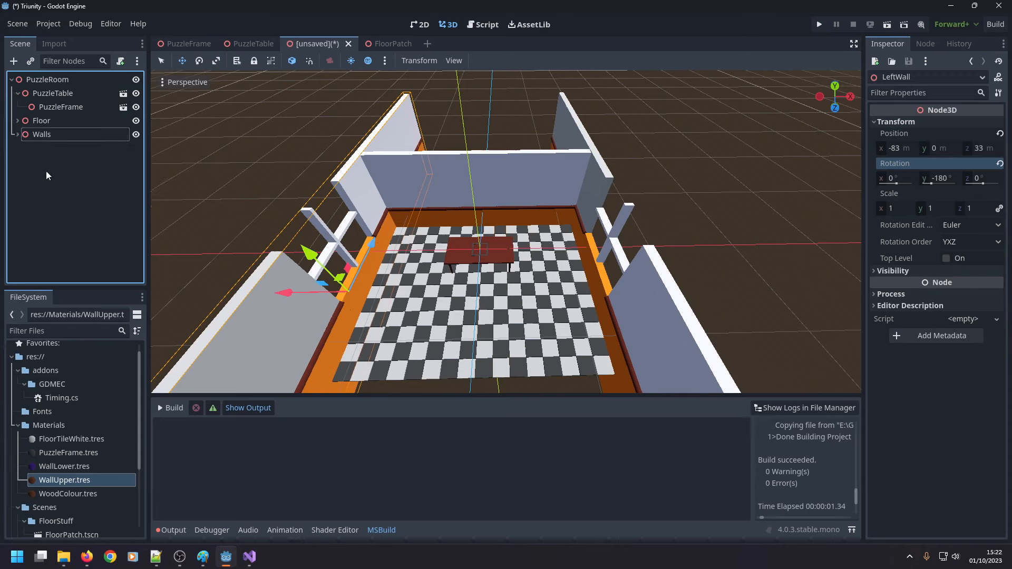
left_click(47, 97)
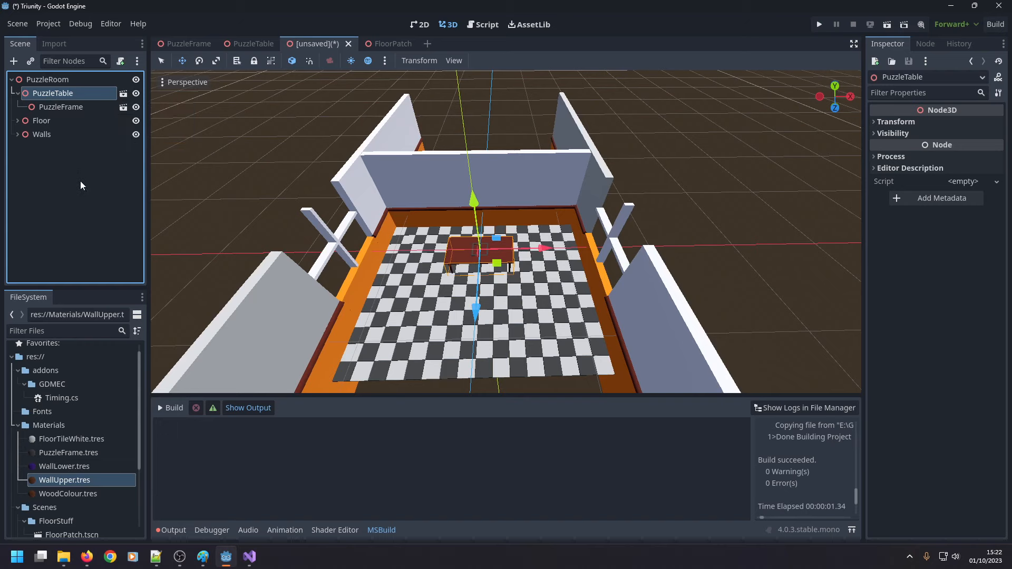
key("Delete")
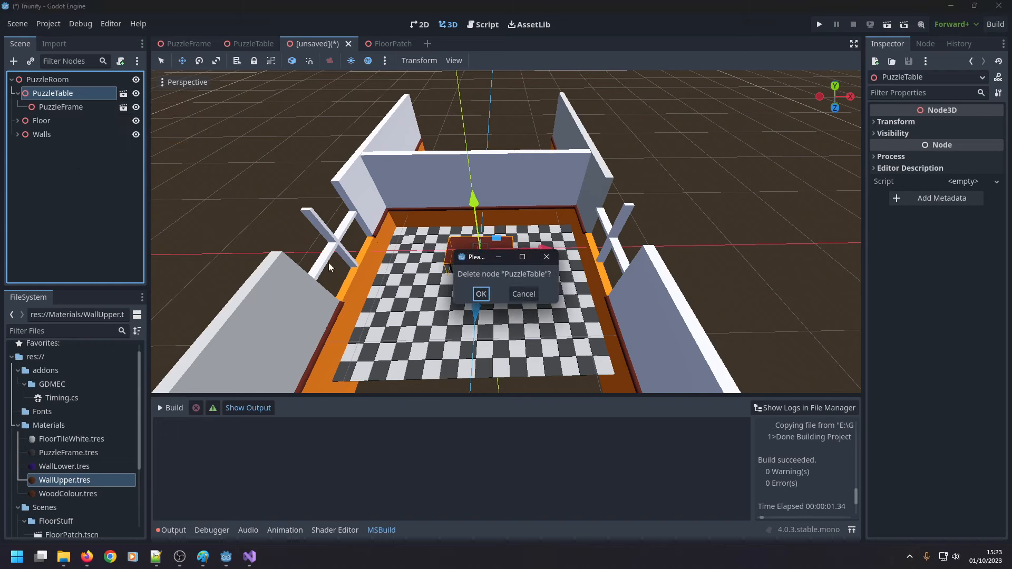
left_click(477, 295)
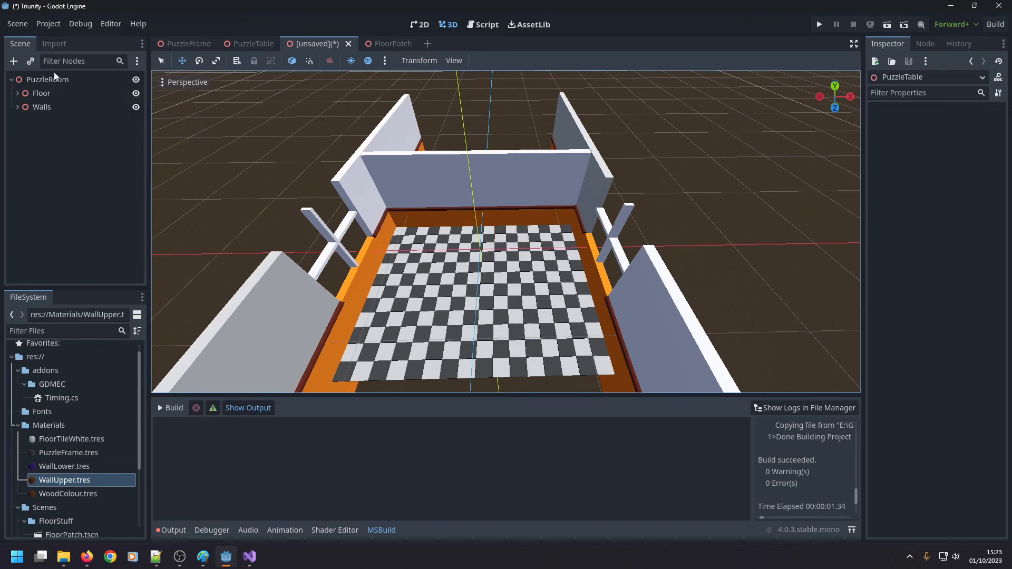
Save the room scene as PuzzleRoom in the Scenes folder.
left_click(18, 24)
left_click(27, 129)
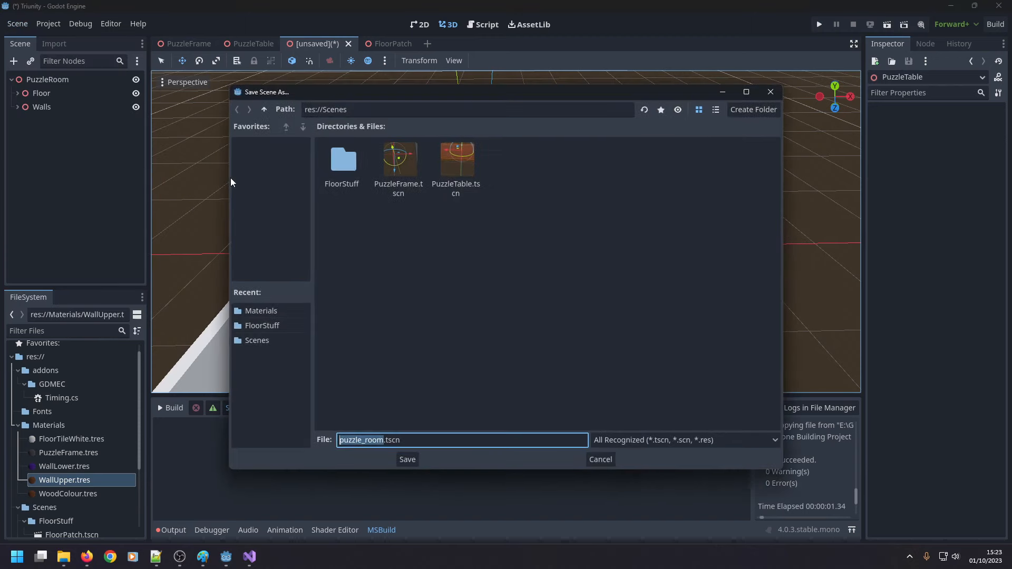
type("Puzzl;")
key("BackSpace")
type("eRoom")
key("Return")
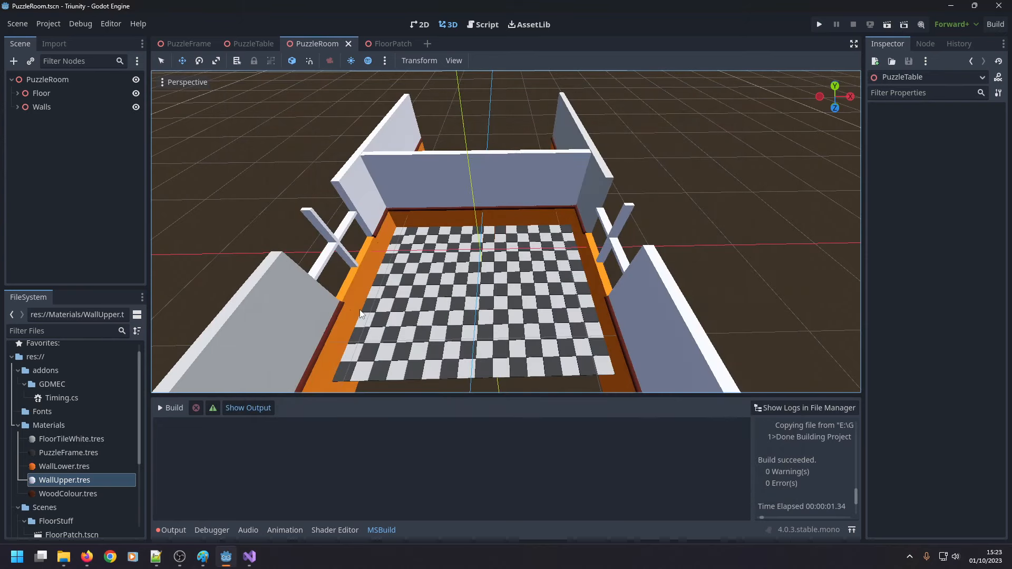
Create a new scene with a Node3D root.
left_click(18, 24)
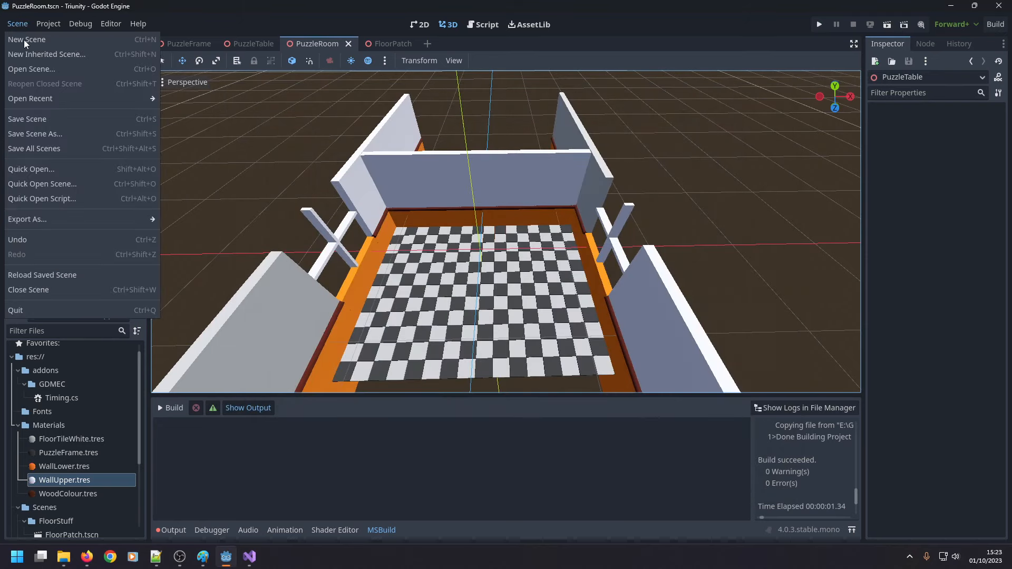
left_click(24, 40)
left_click(60, 114)
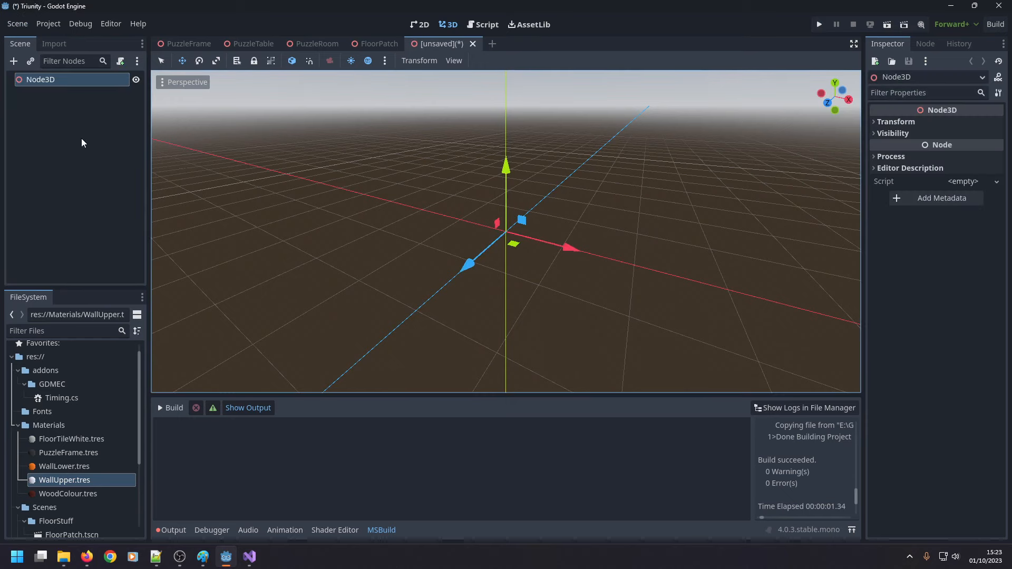
Instance the PuzzleRoom, PuzzleTable and PuzzleFrame scenes as children of the Node3D root and check how they fit together.
left_click(18, 426)
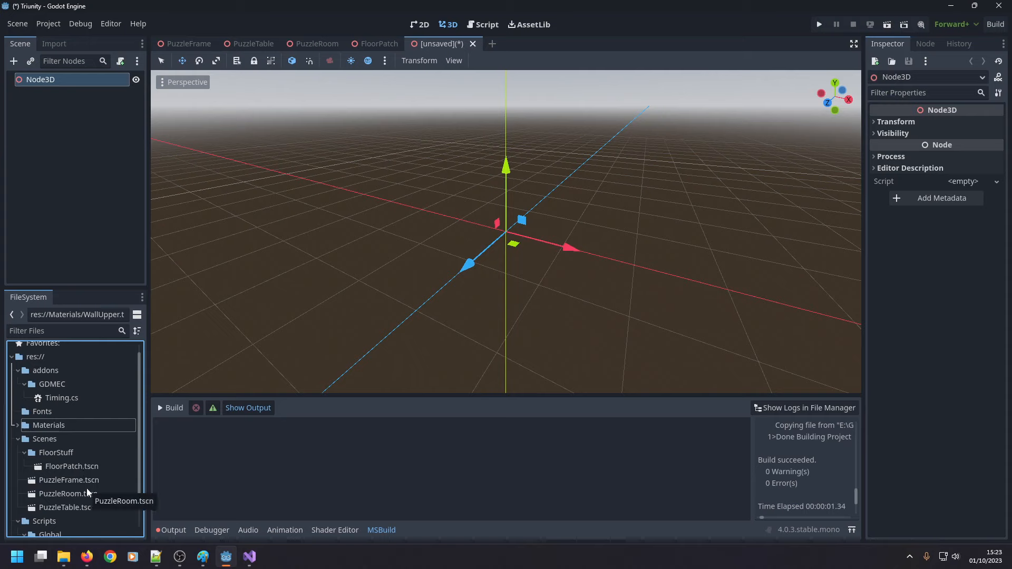
left_click_drag(85, 493, 73, 80)
scroll(327, 243, "down", 10)
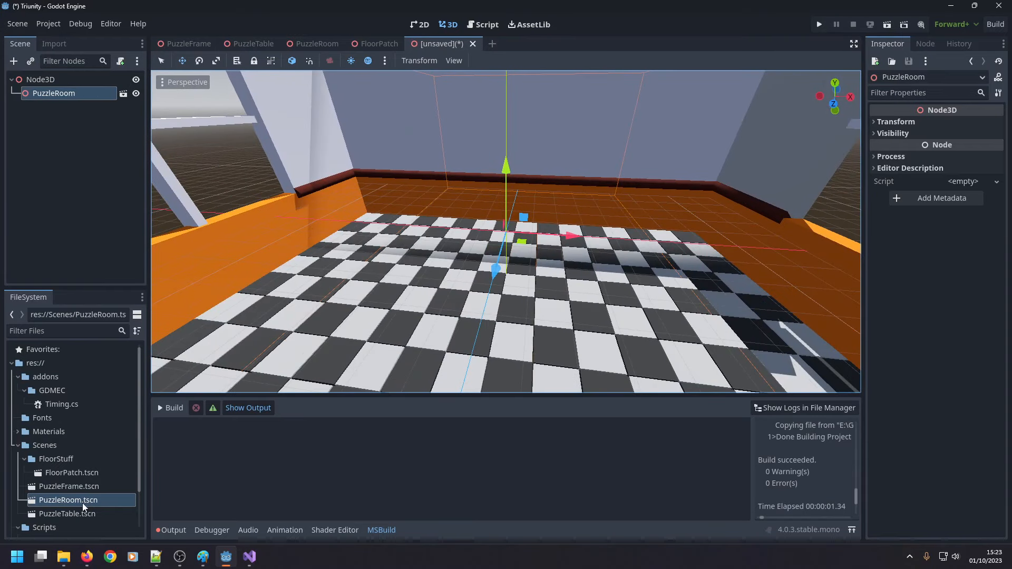
left_click_drag(80, 513, 60, 82)
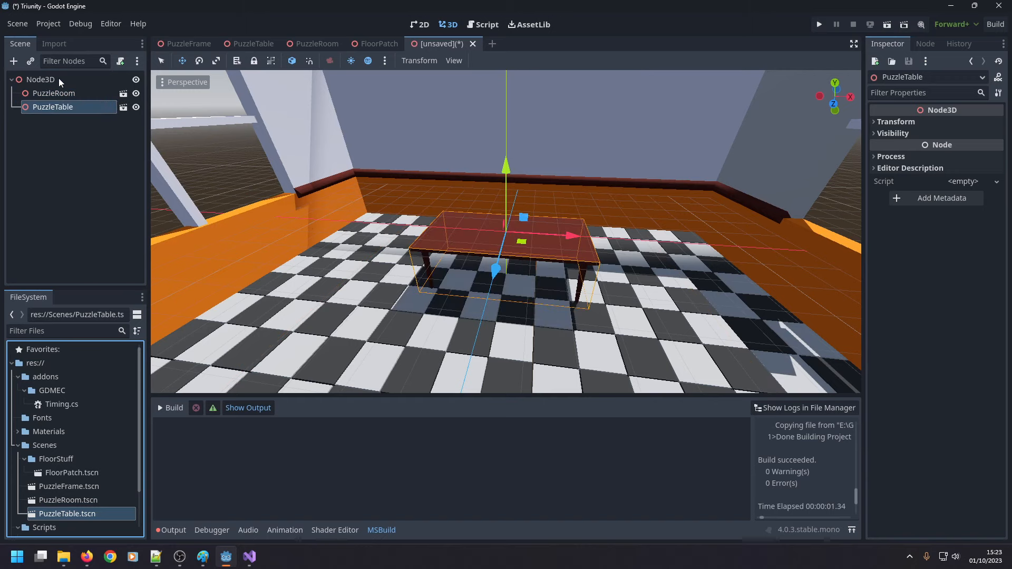
left_click_drag(82, 481, 84, 80)
scroll(438, 227, "up", 10)
scroll(480, 205, "down", 3)
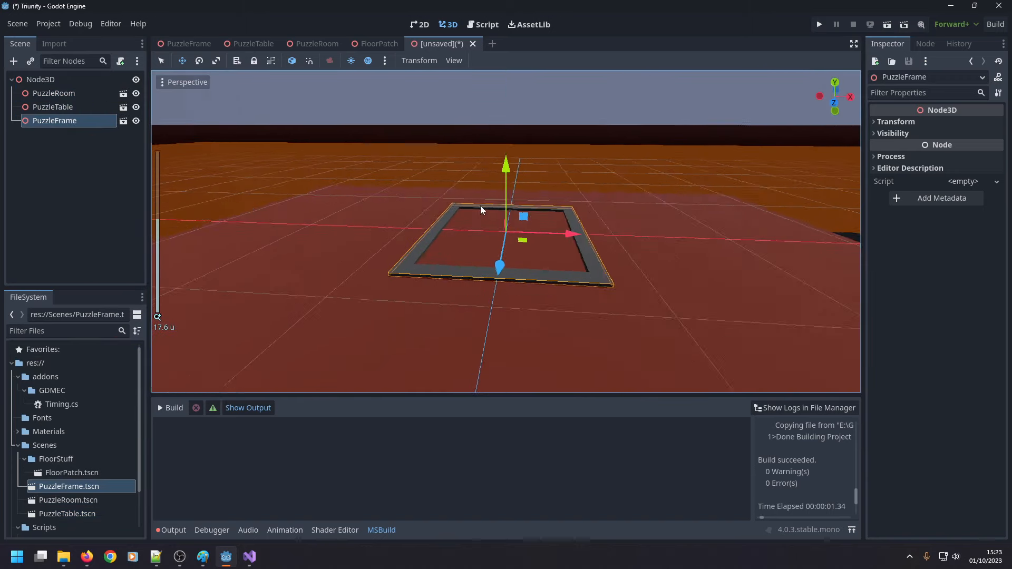
middle_click_drag(480, 206, 473, 283)
scroll(483, 200, "down", 5)
scroll(498, 227, "up", 4)
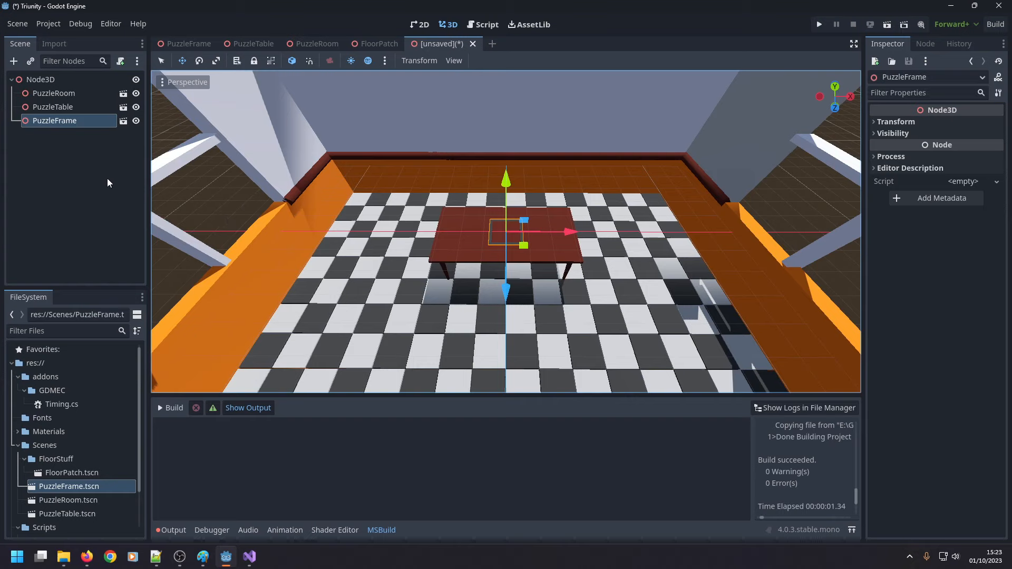
Save the new combined scene as MainScene in the Scenes folder.
left_click(19, 25)
left_click(19, 24)
left_click(19, 25)
left_click(45, 132)
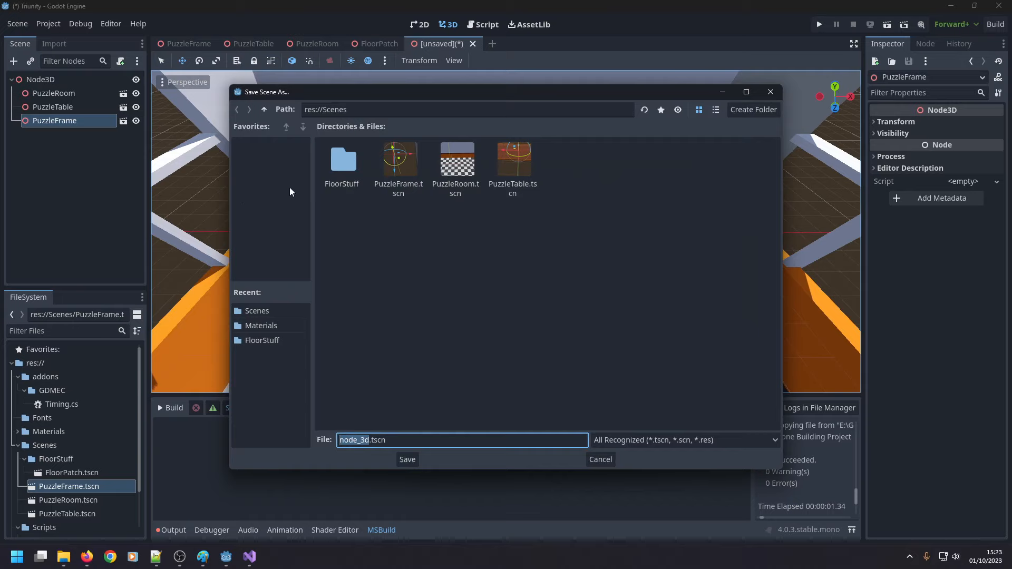
type("MainScene")
key("Return")
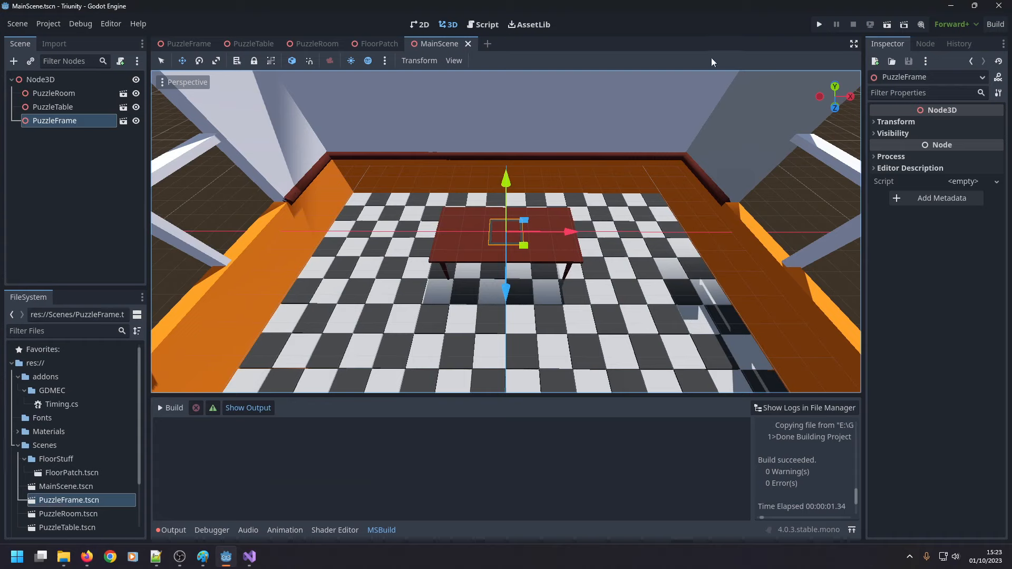
Run the project with the current scene as its main scene, and close the game window.
left_click(819, 24)
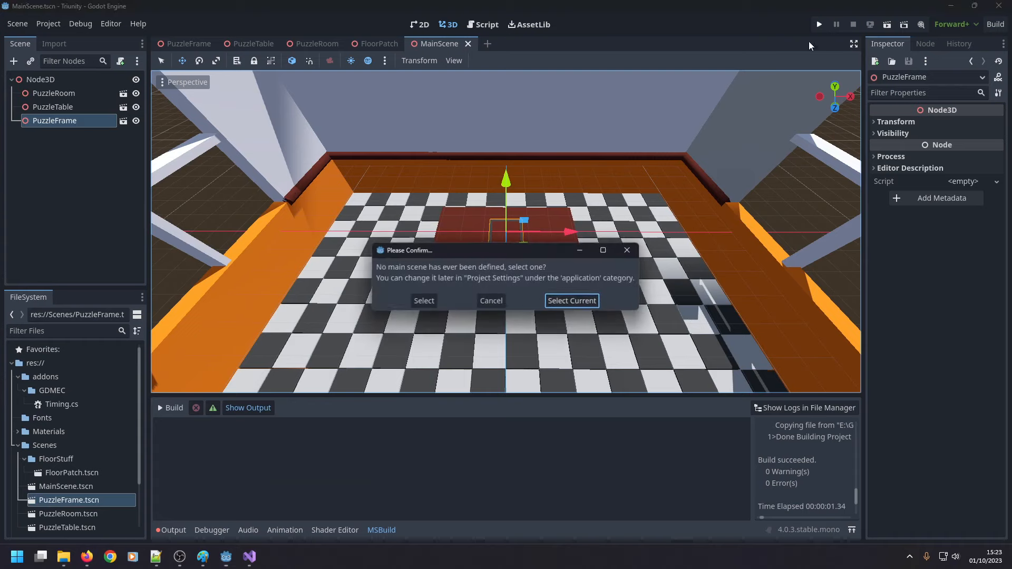
left_click(598, 301)
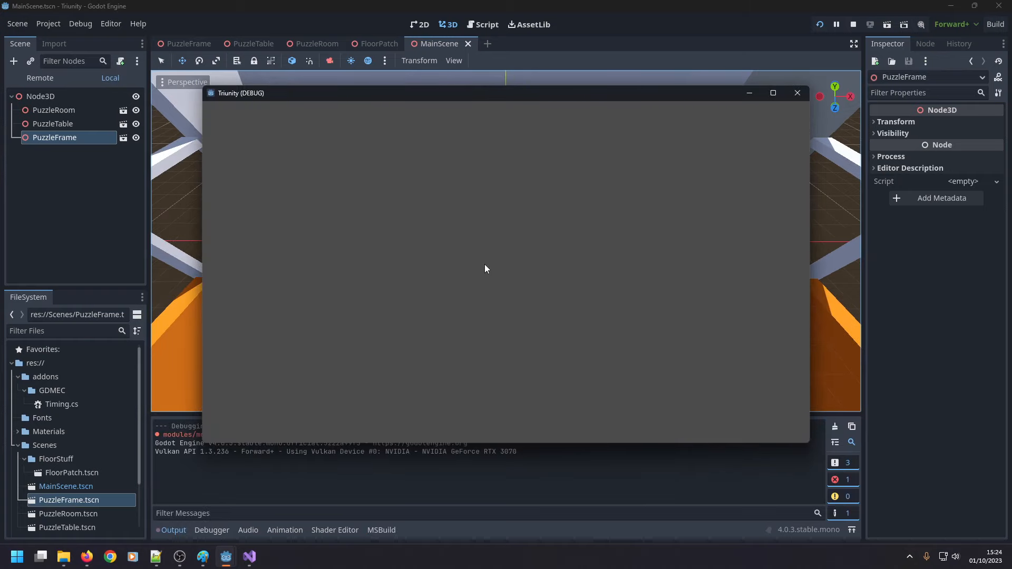
left_click(795, 96)
Add a Camera3D node under the Node3D root and place it first among the root's children.
right_click(55, 78)
left_click(68, 85)
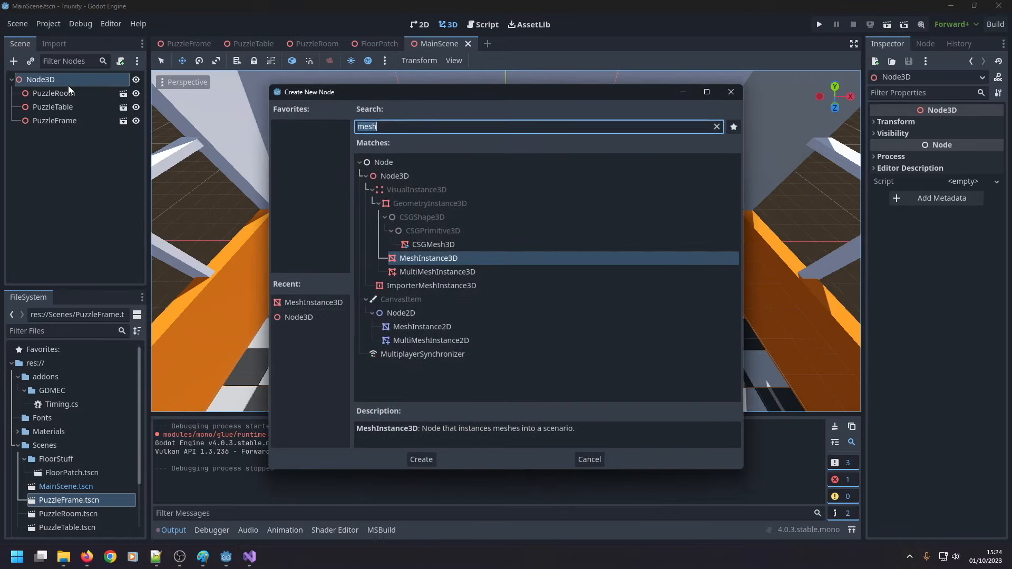
type("camer")
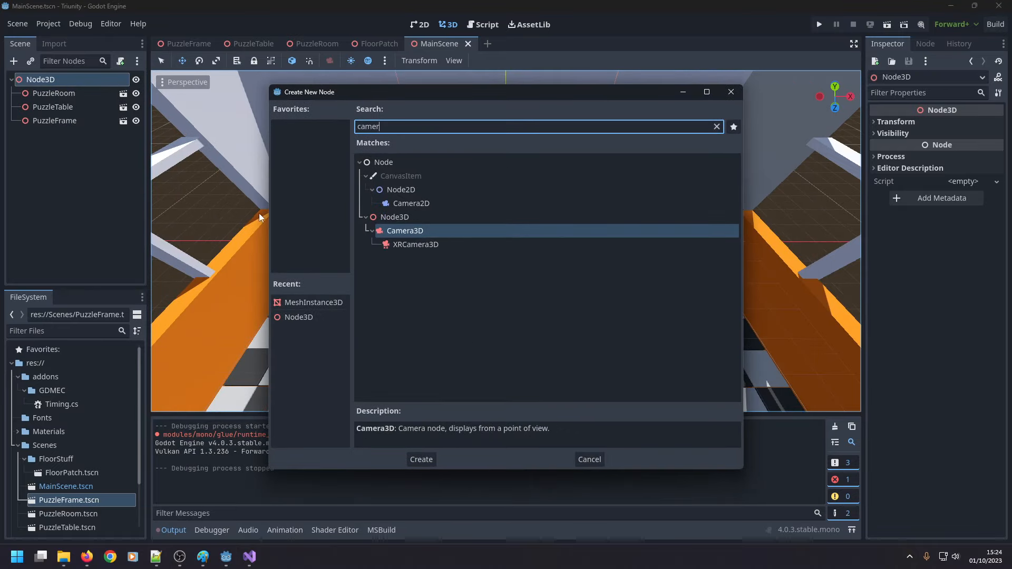
left_click(403, 244)
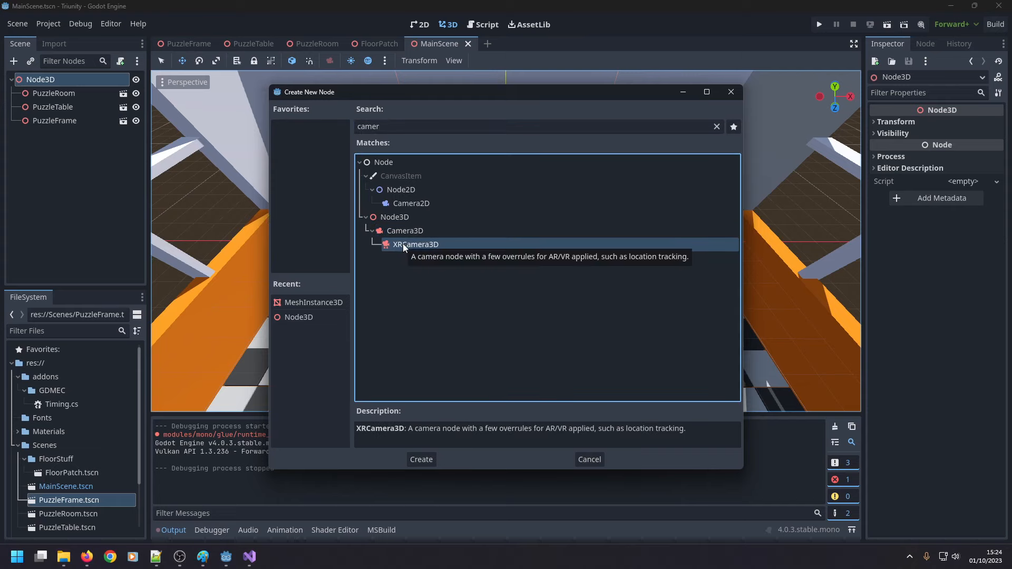
double_click(426, 233)
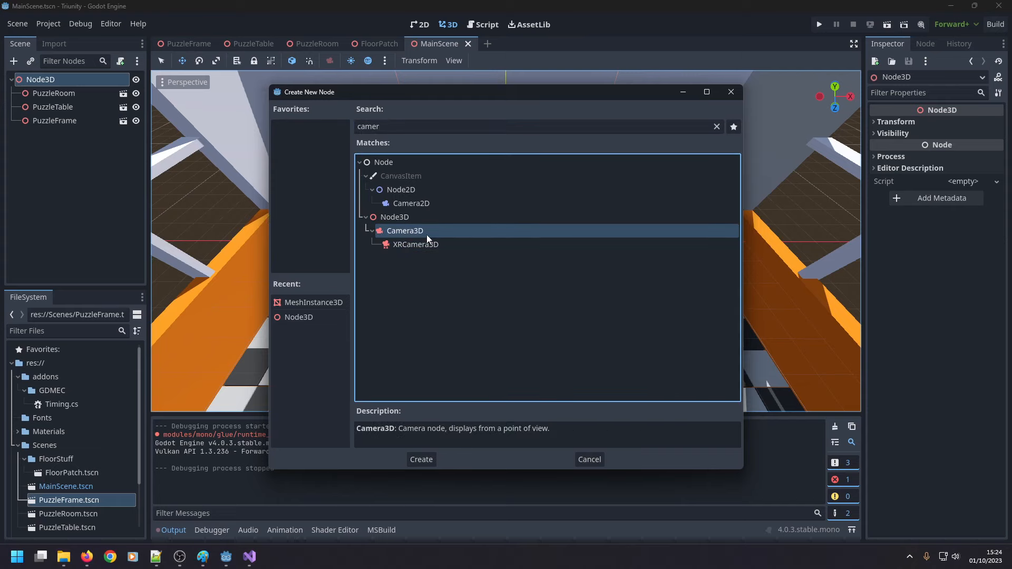
left_click_drag(75, 135, 77, 88)
Move the Camera3D back from the table along the Z axis to a Z position of about 61.5 m.
middle_click_drag(322, 188, 194, 109)
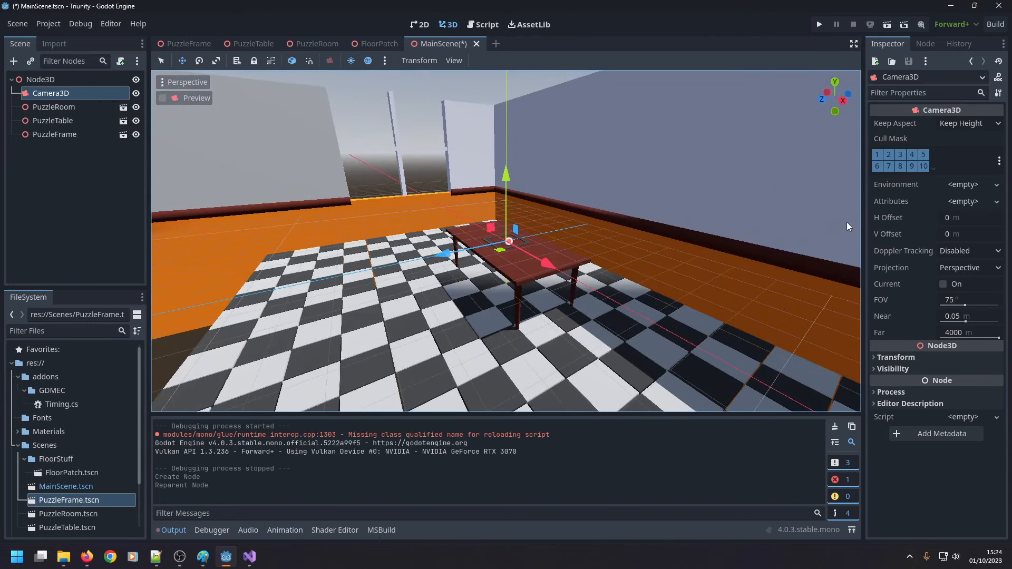
left_click(877, 357)
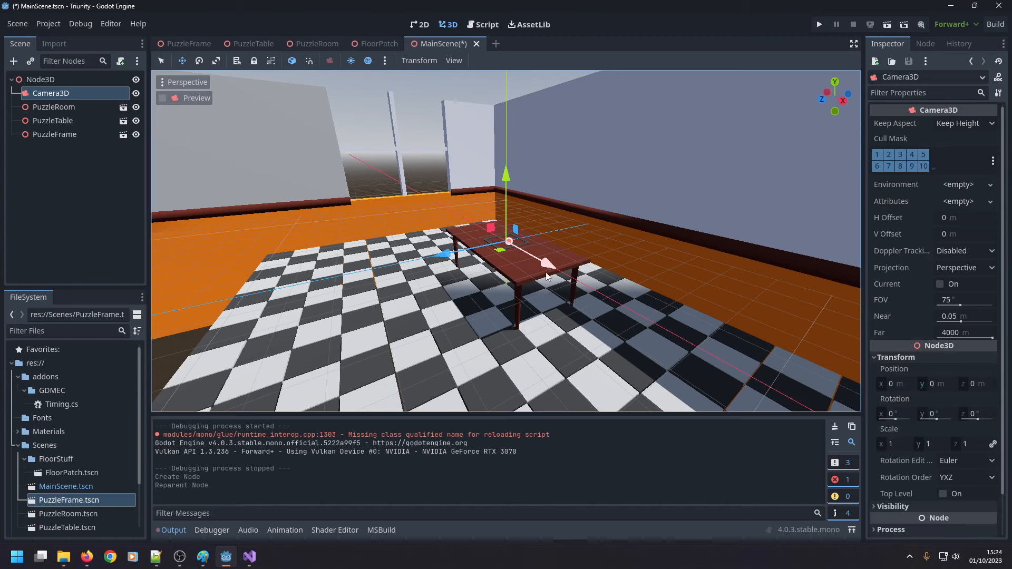
left_click_drag(438, 258, 53, 330)
middle_click_drag(285, 305, 416, 273)
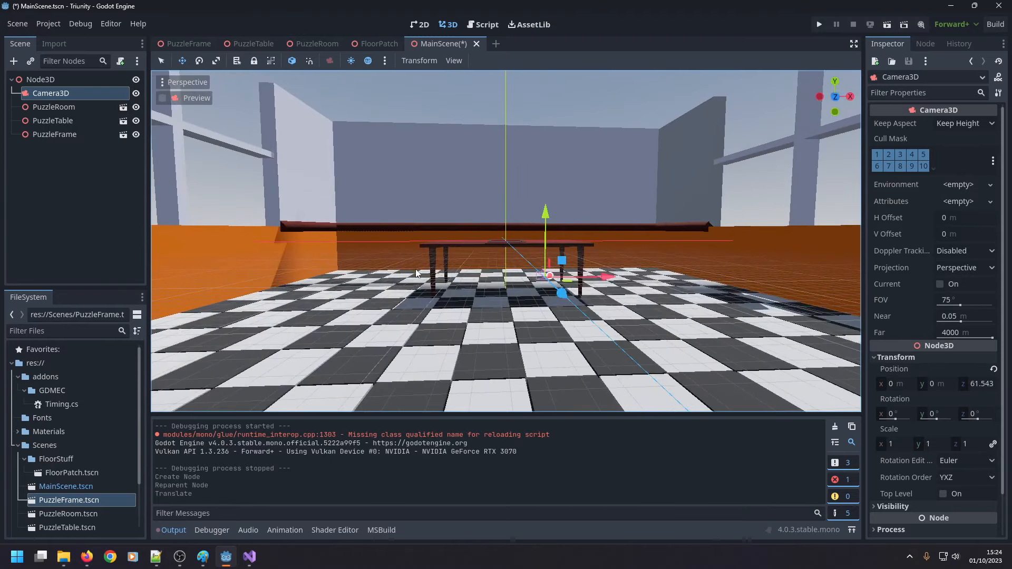
scroll(418, 270, "down", 5)
middle_click_drag(631, 235, 611, 257)
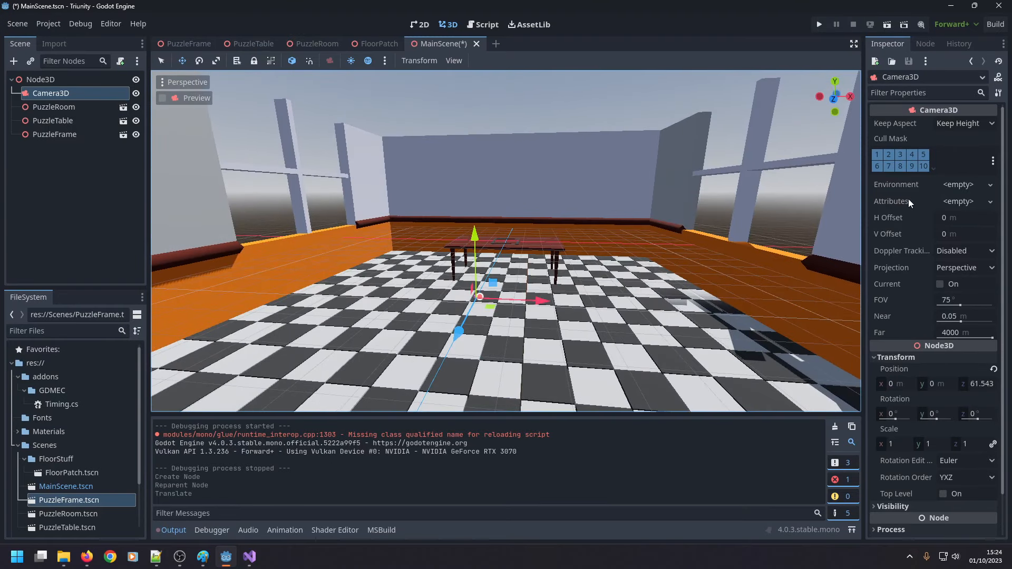
left_click(951, 186)
left_click(965, 187)
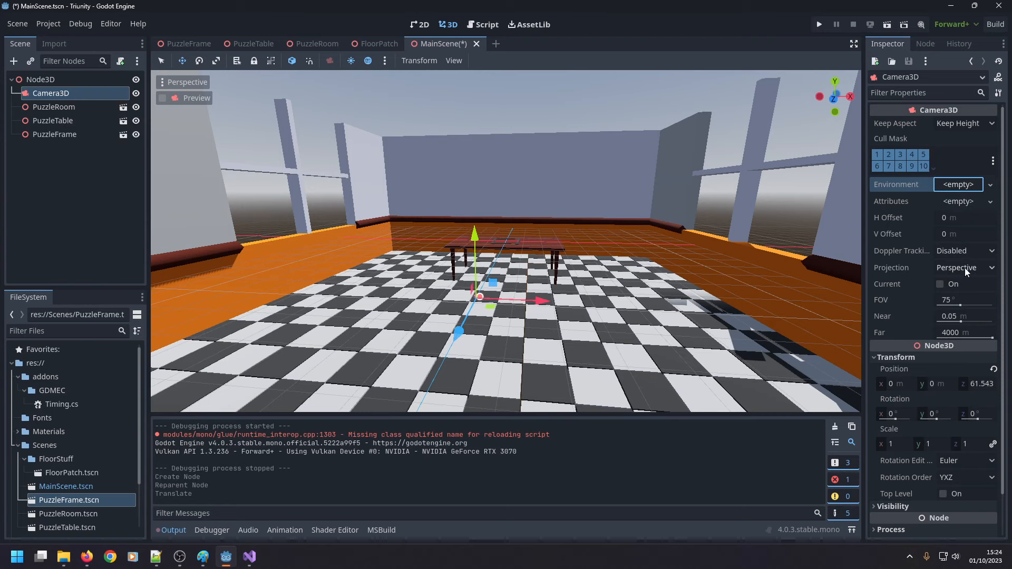
scroll(738, 280, "up", 8)
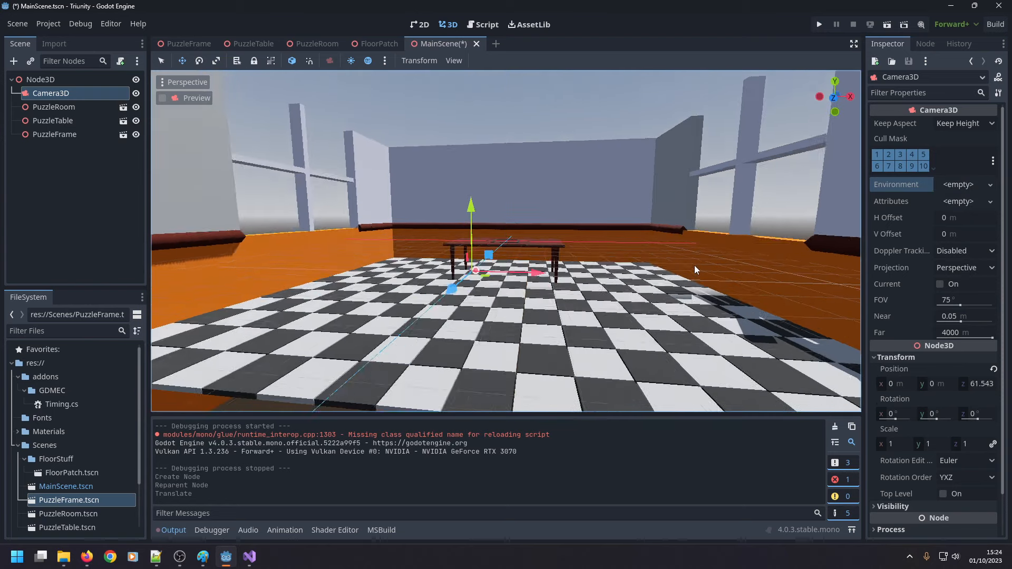
middle_click_drag(496, 259, 514, 250)
scroll(519, 255, "down", 3)
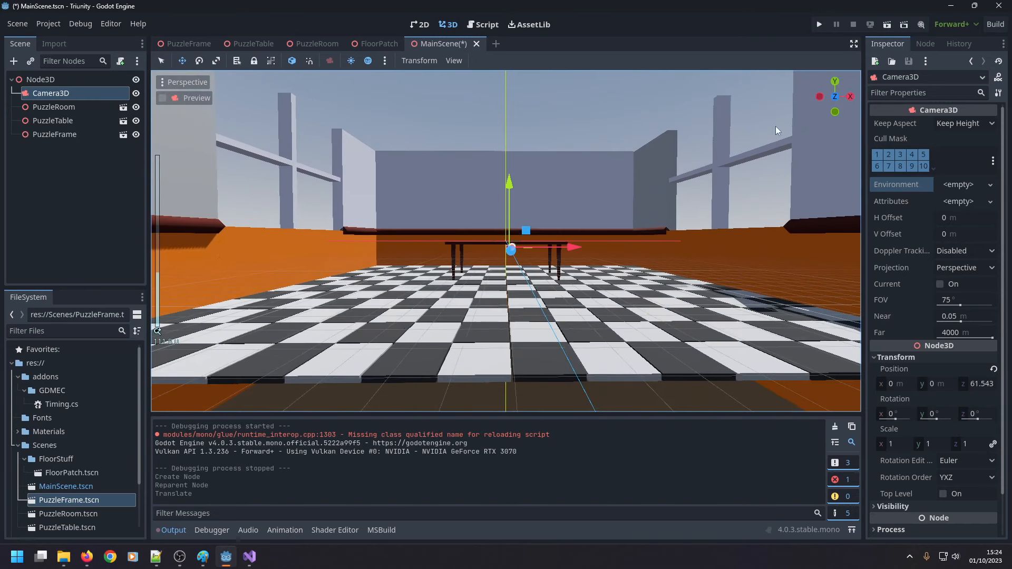
Run the project to check the room through the new camera, and close the game window.
left_click(820, 24)
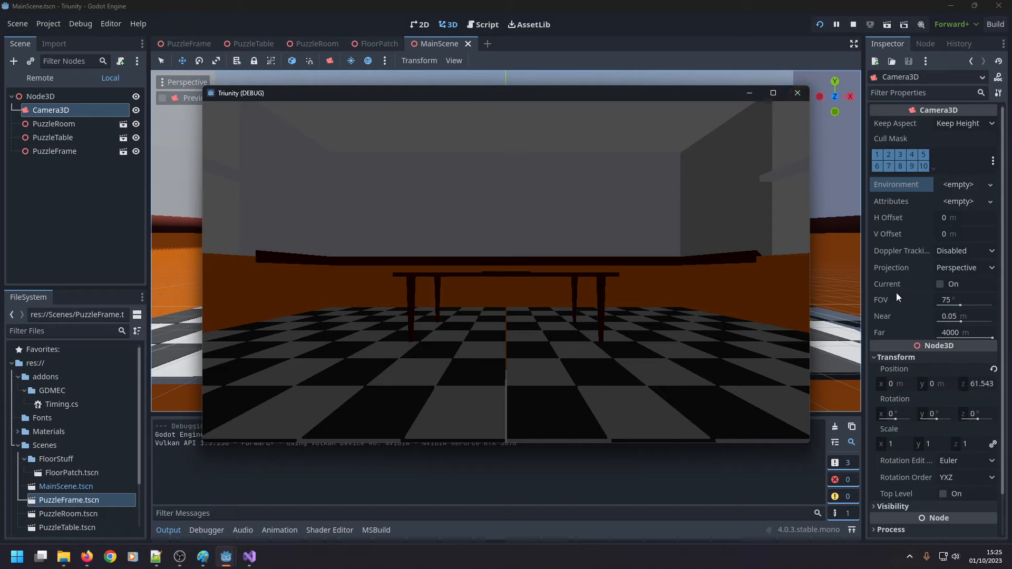
scroll(885, 299, "down", 2)
scroll(884, 298, "up", 2)
left_click(796, 94)
Assign a new Environment resource to the Camera3D and expand its settings.
left_click(958, 201)
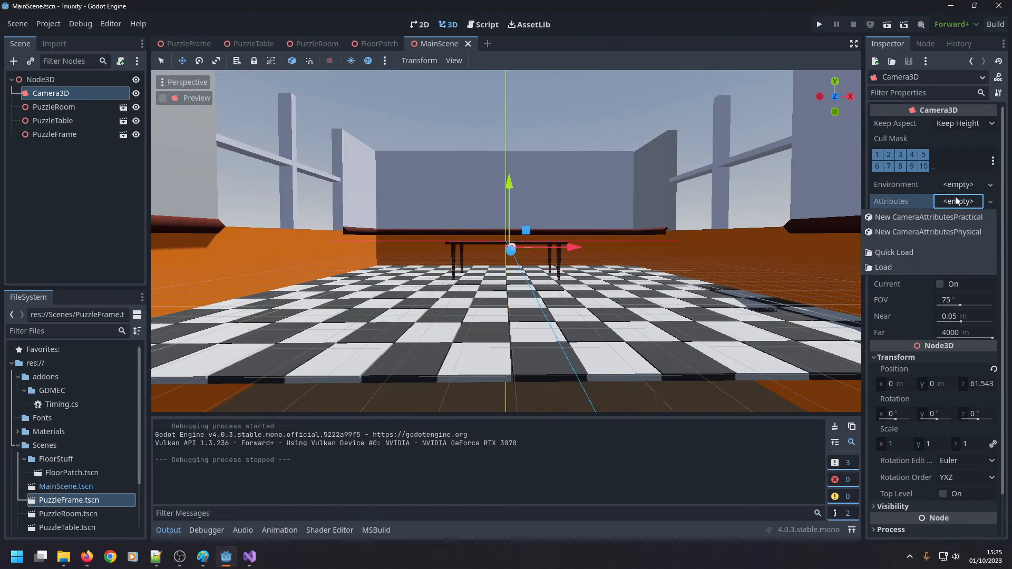
left_click(954, 189)
left_click(954, 187)
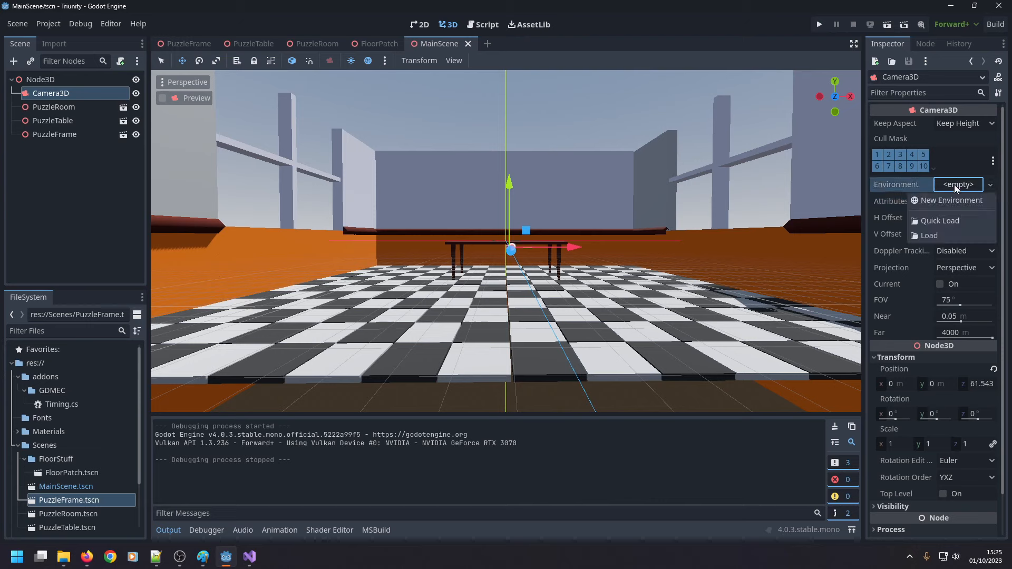
left_click(957, 198)
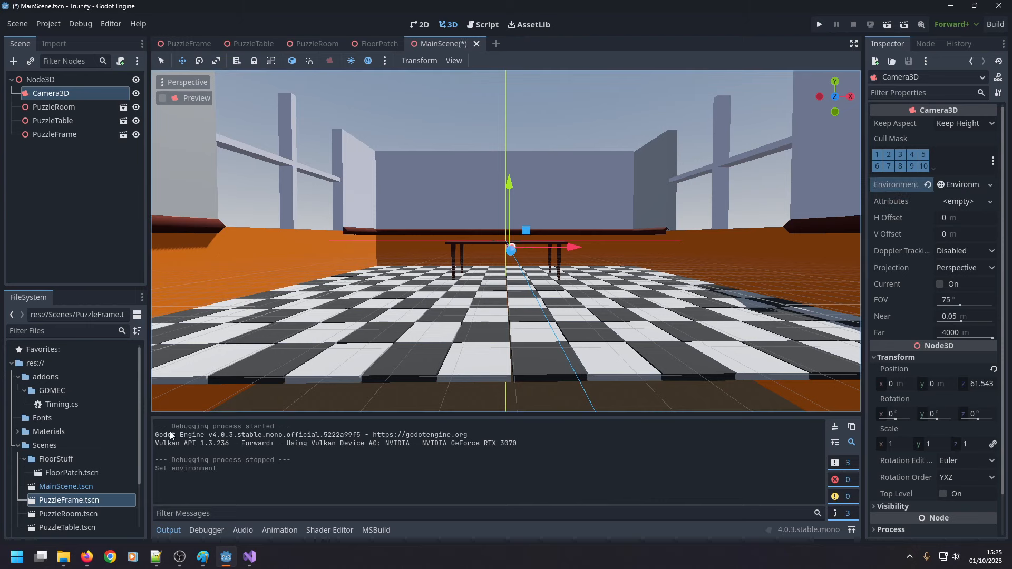
scroll(113, 448, "down", 3)
scroll(106, 449, "up", 3)
left_click(963, 184)
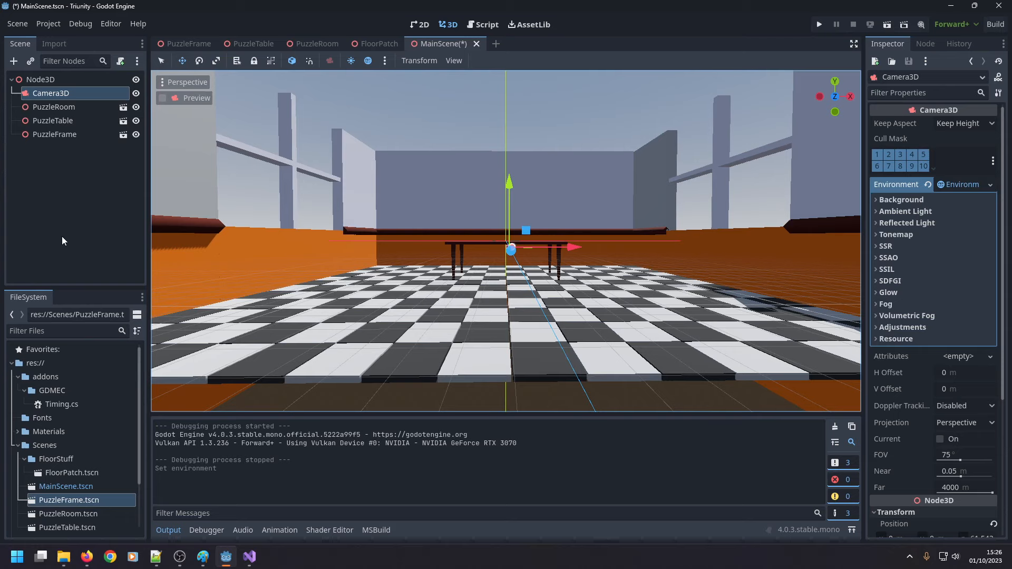
Examine the 3D viewport's perspective FOV and Z-near and Z-far settings.
left_click(453, 61)
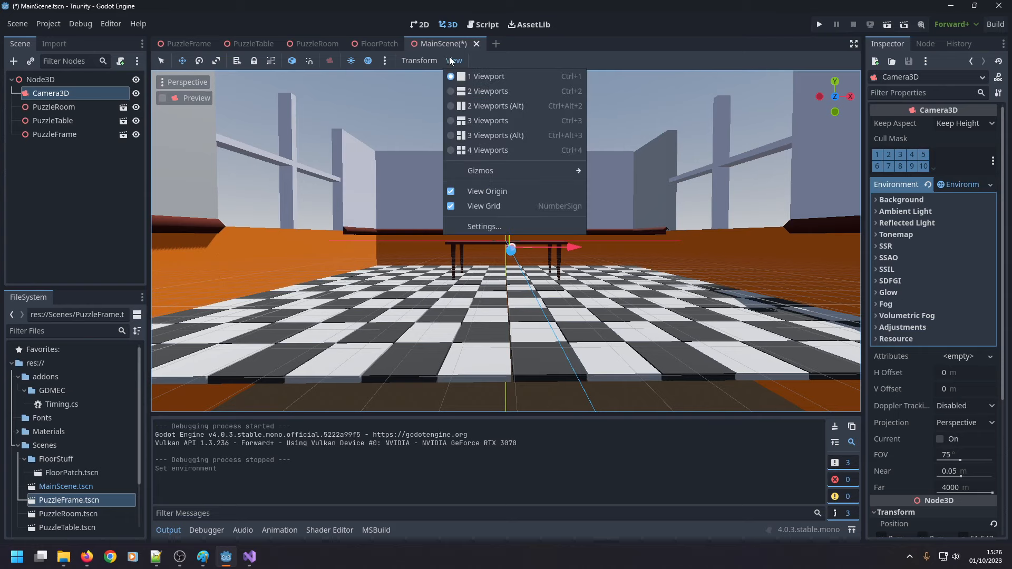
left_click(493, 225)
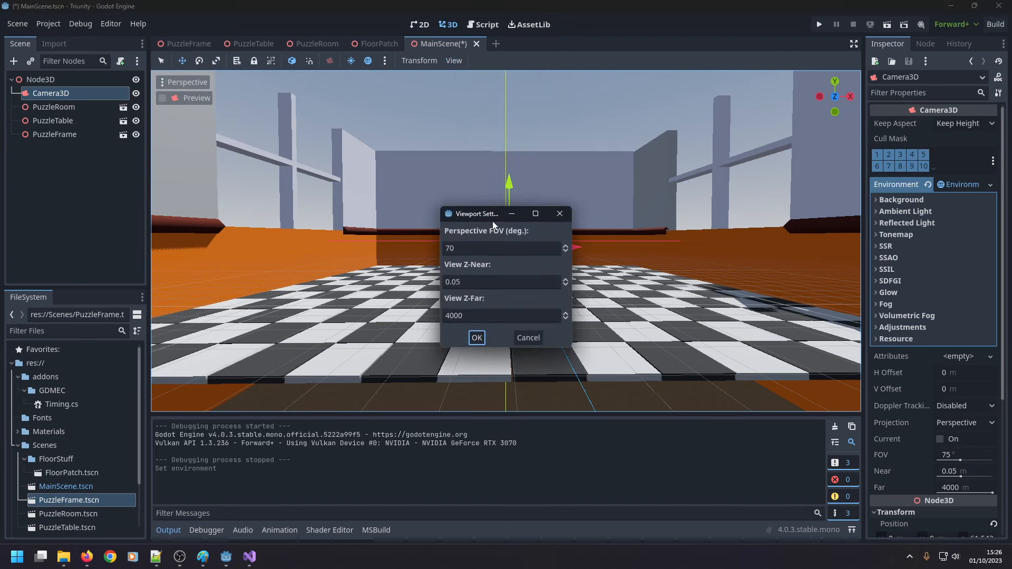
left_click(559, 214)
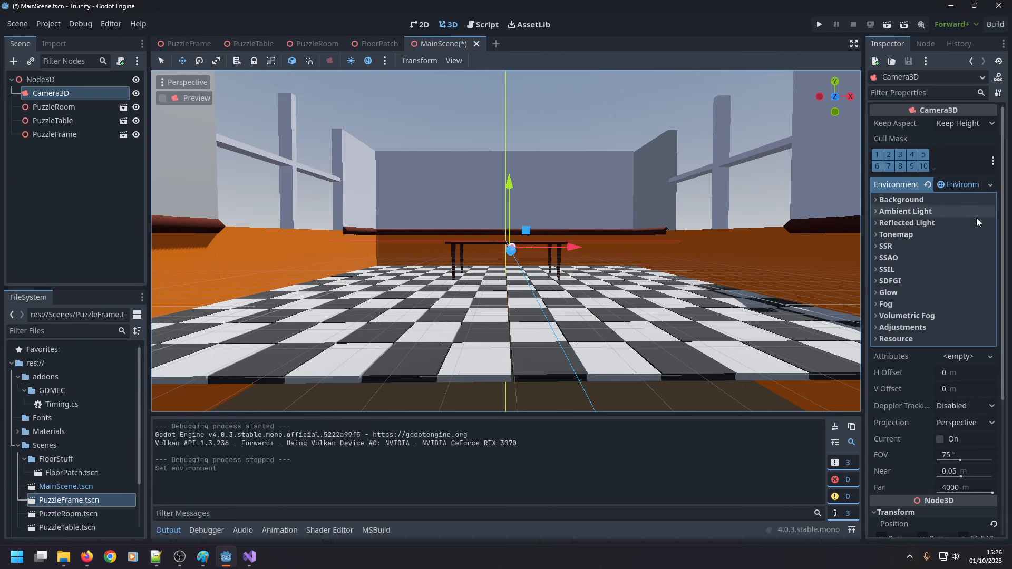
Set the camera environment's background energy multiplier to 0, then test the lighting in a project run.
left_click(877, 200)
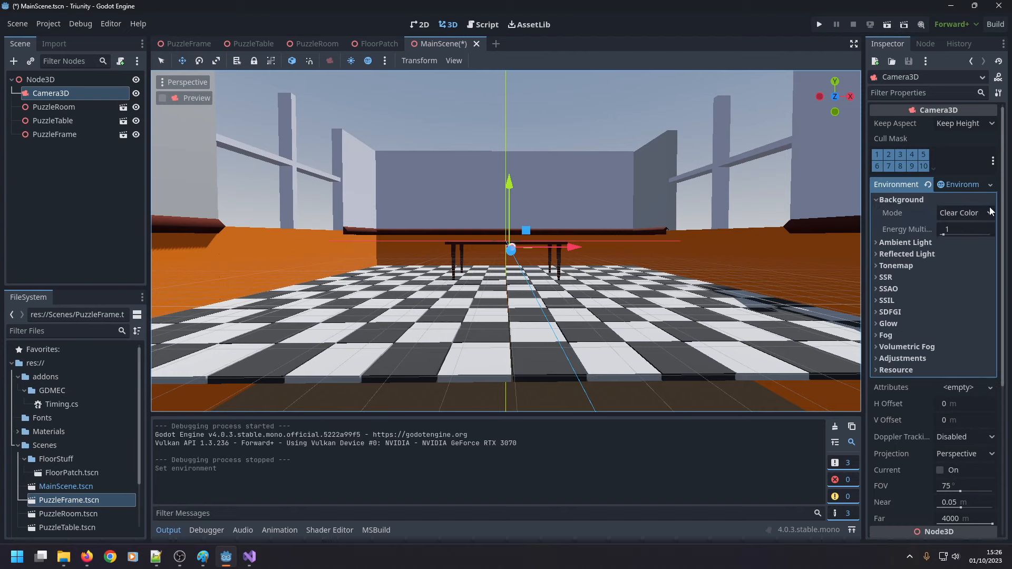
left_click(957, 230)
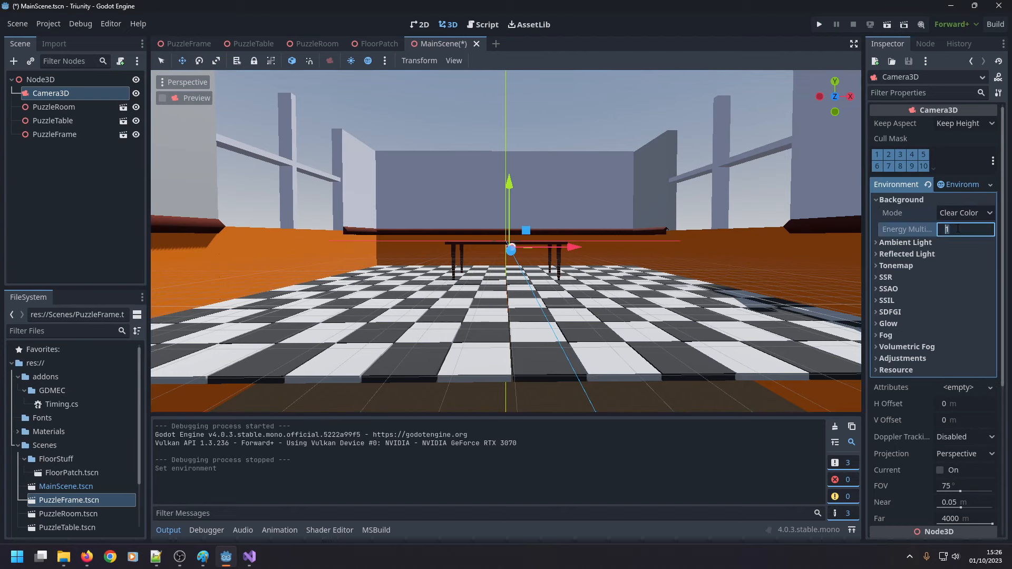
type("0")
key("Return")
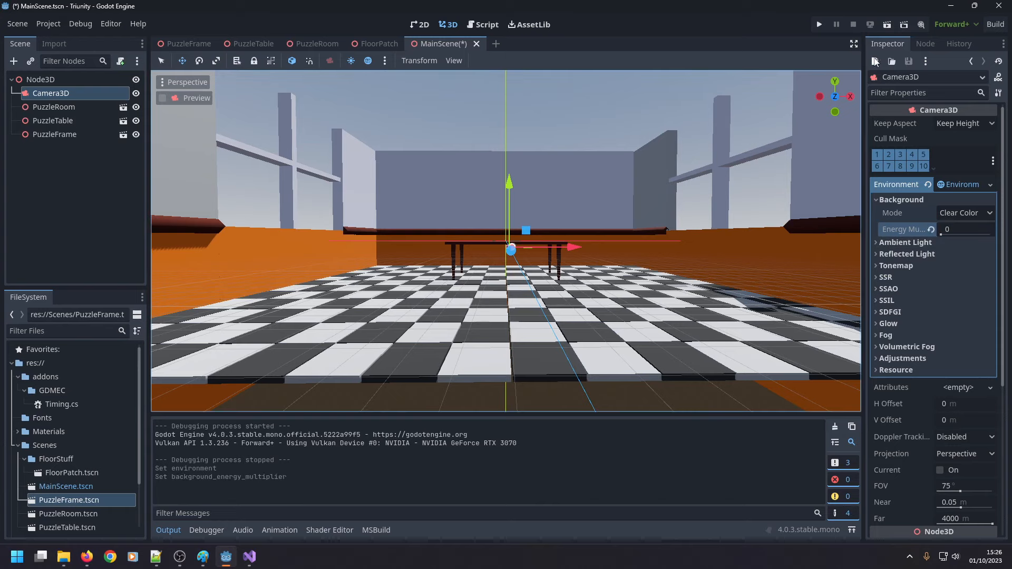
left_click(819, 24)
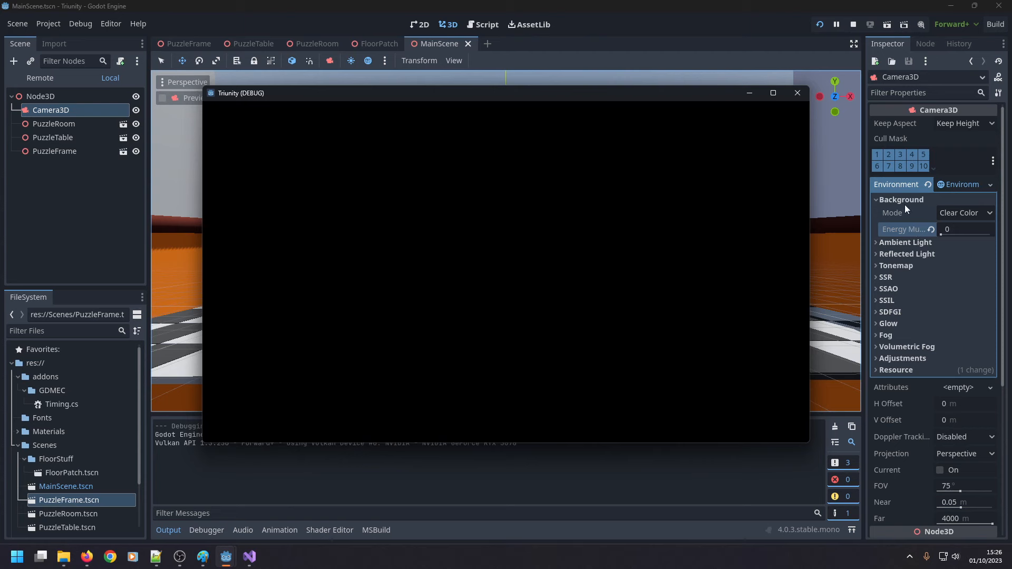
left_click(797, 94)
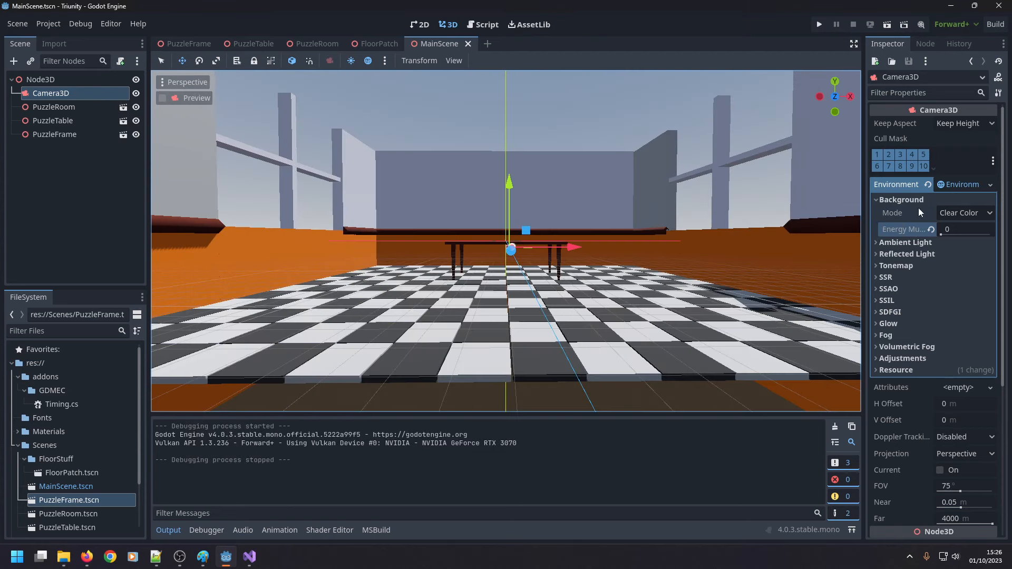
Set the camera environment's background energy multiplier to 0.2 and test the lighting in a project run.
left_click(965, 229)
type("0.2")
key("Return")
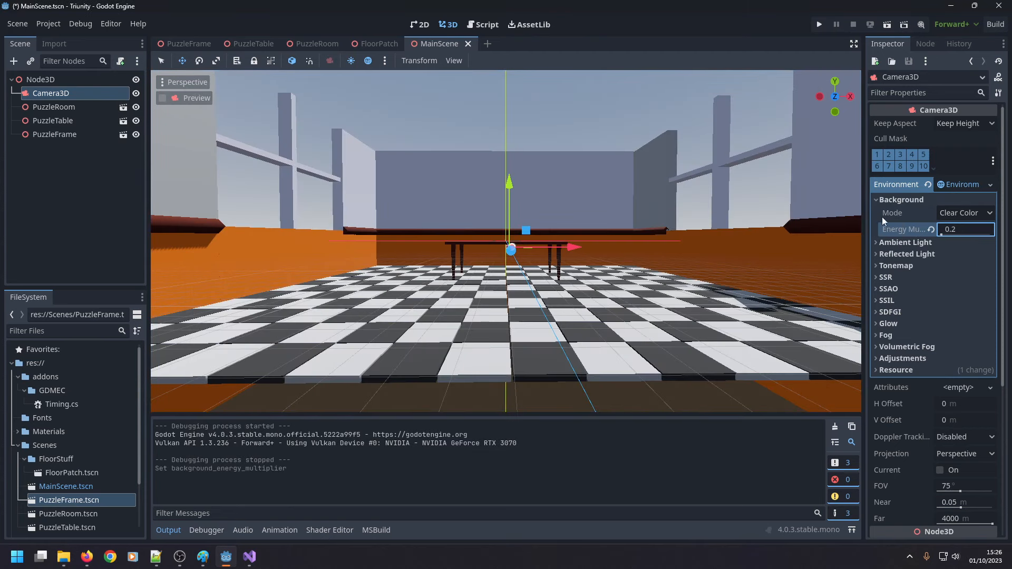
left_click(820, 24)
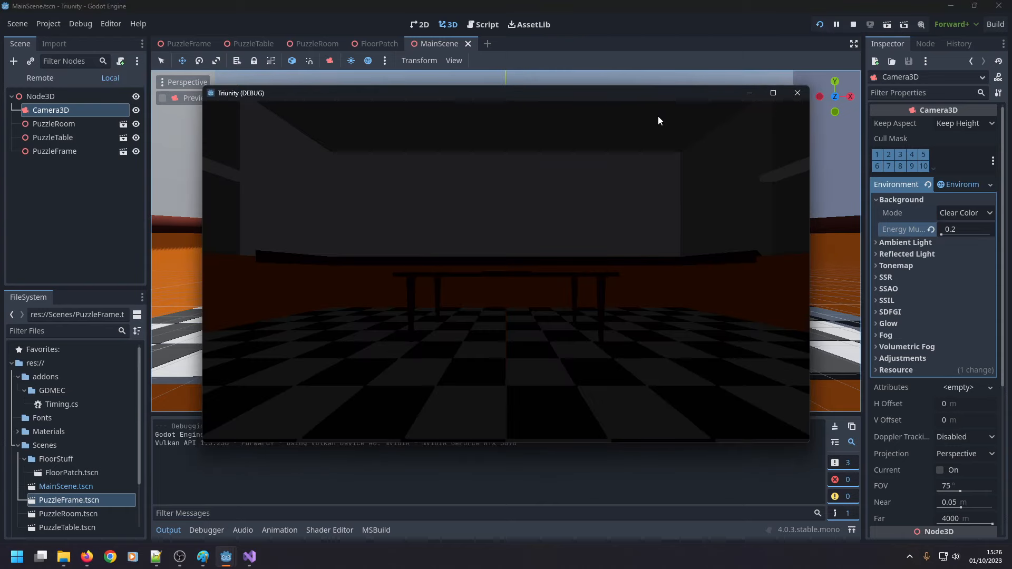
left_click(798, 93)
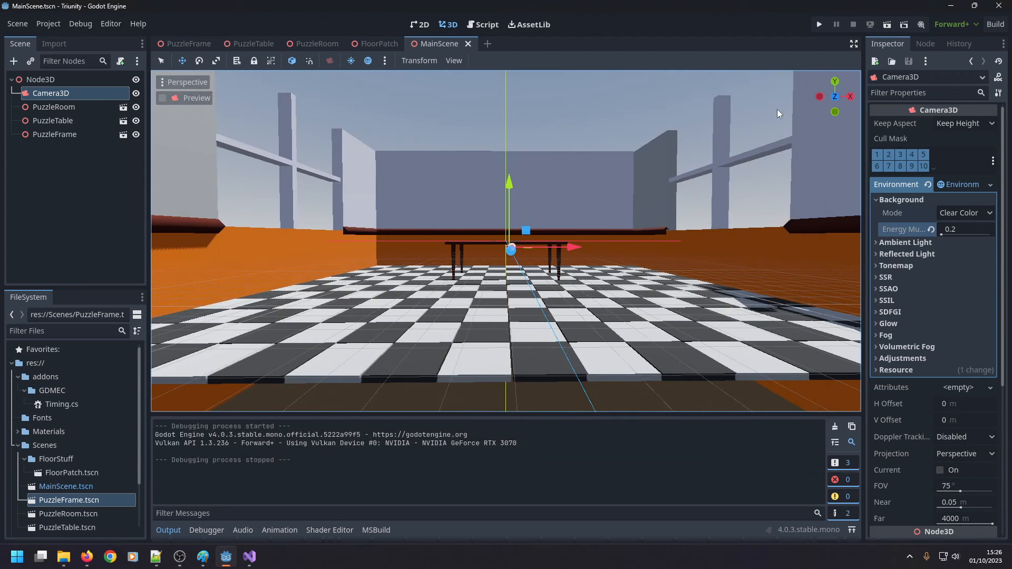
Toggle the 3D viewport's preview environment off and on to compare how the room is lit.
left_click(458, 62)
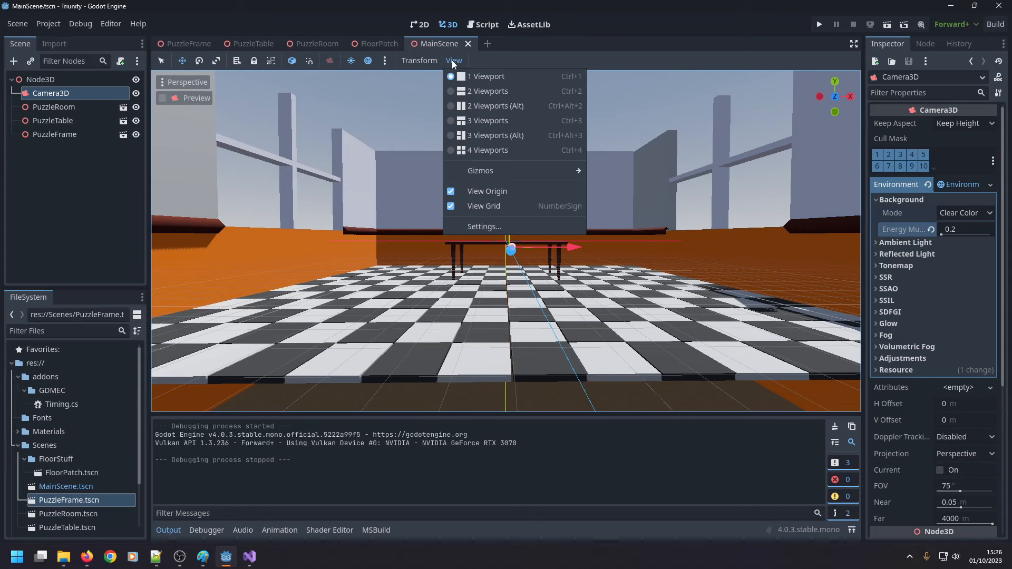
left_click(368, 60)
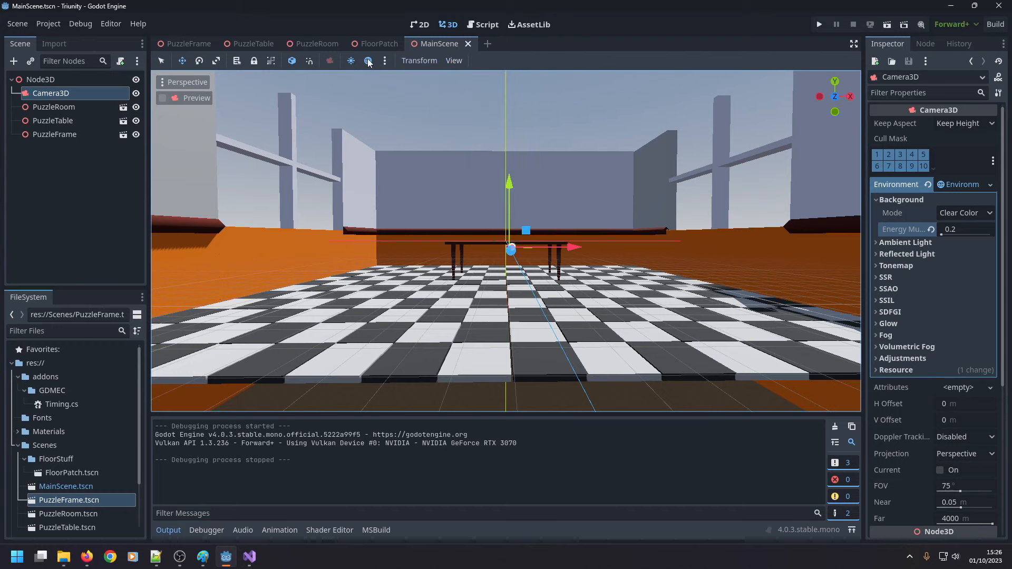
left_click(369, 61)
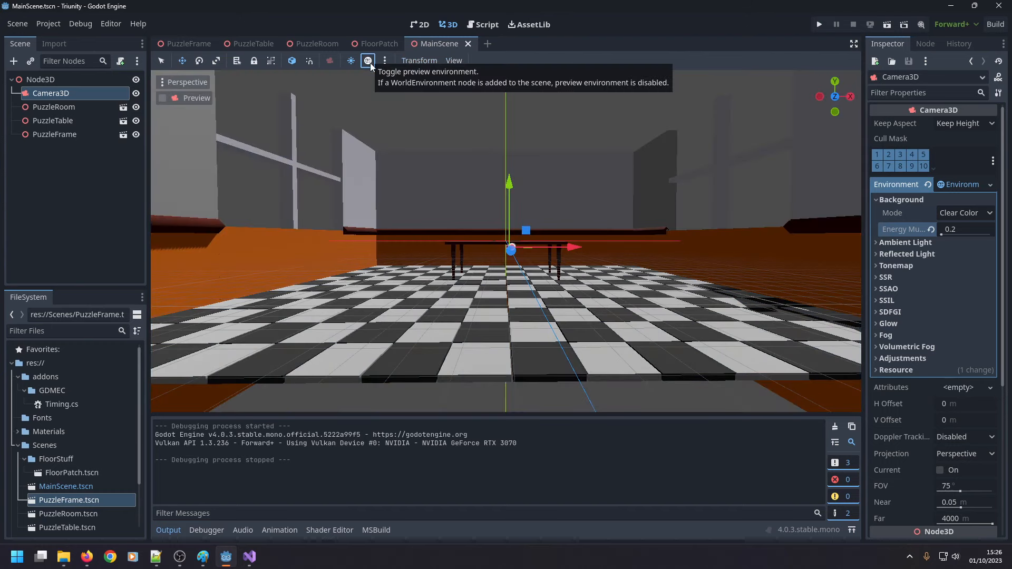
left_click(368, 61)
left_click(368, 61)
middle_click_drag(412, 135, 386, 119)
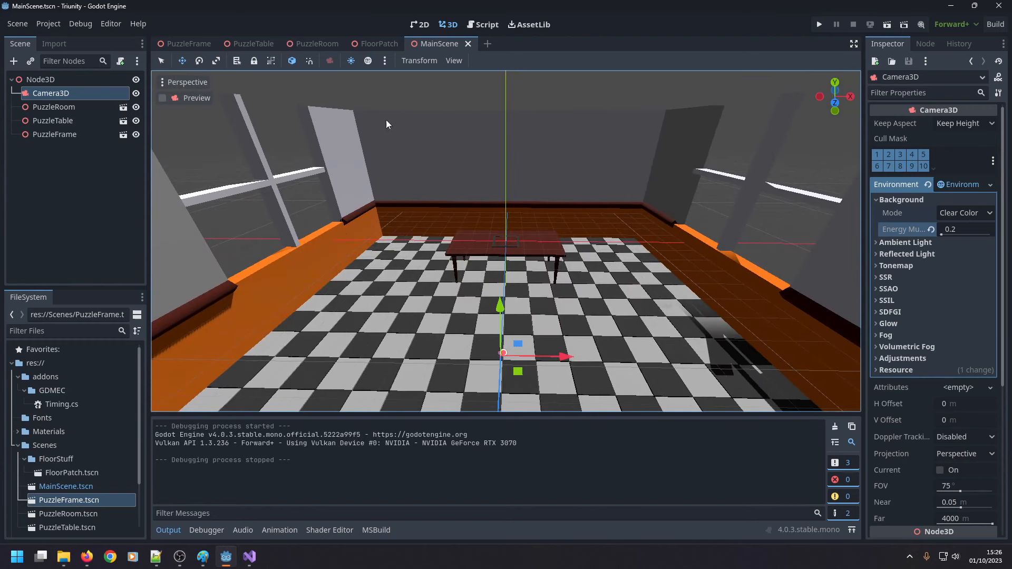
left_click(368, 61)
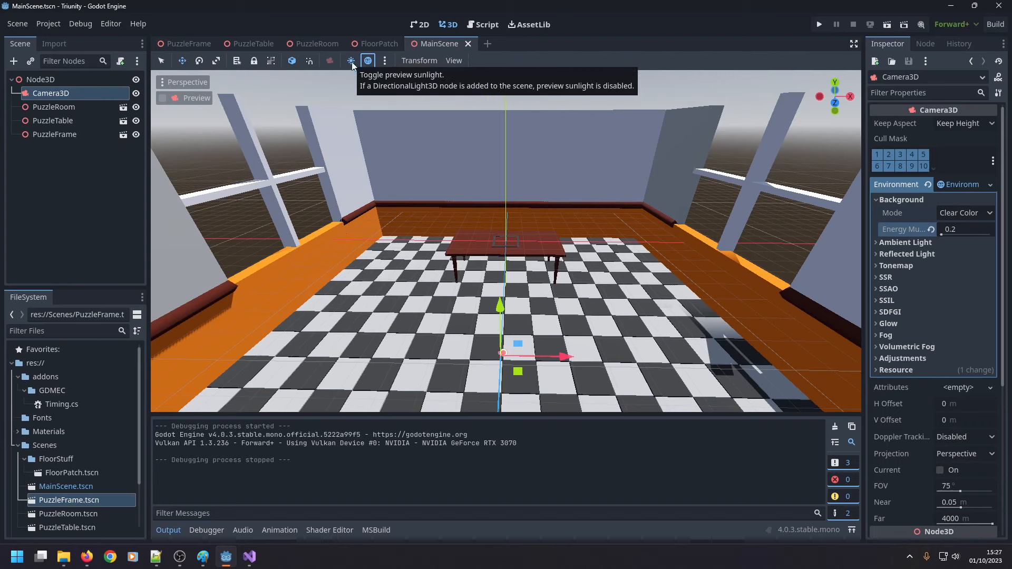
Turn off both the preview sunlight and the preview environment in the 3D viewport.
left_click(352, 62)
left_click(352, 61)
left_click(352, 61)
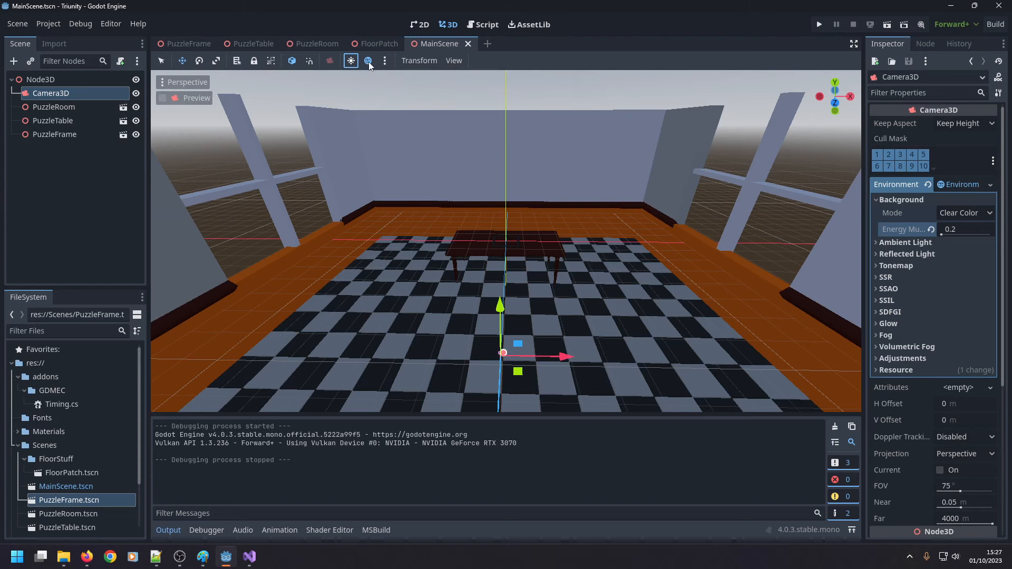
left_click(369, 62)
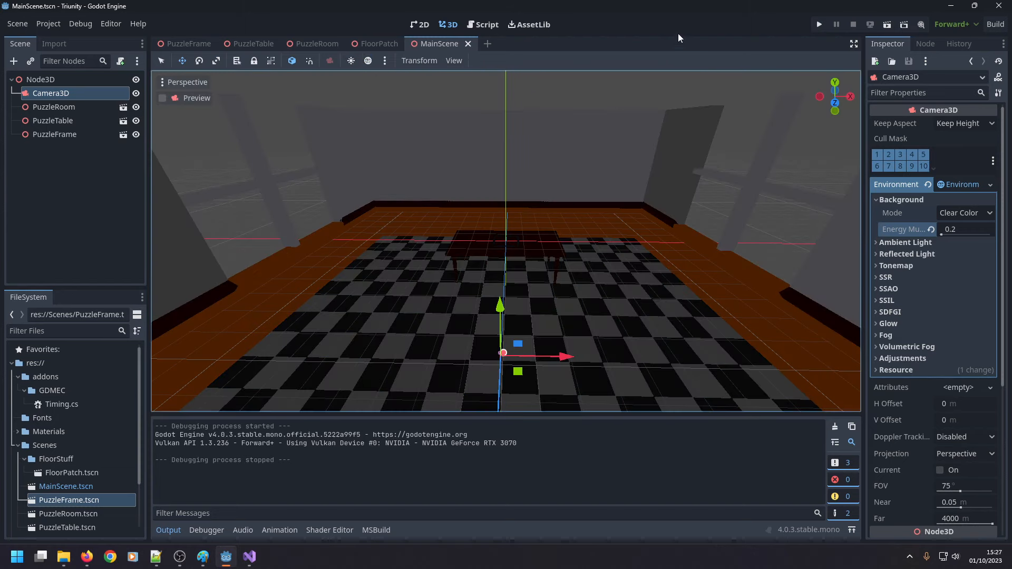
Try background energy multipliers of 0.3 and 5 on the camera's environment to compare the viewport lighting.
left_click(960, 231)
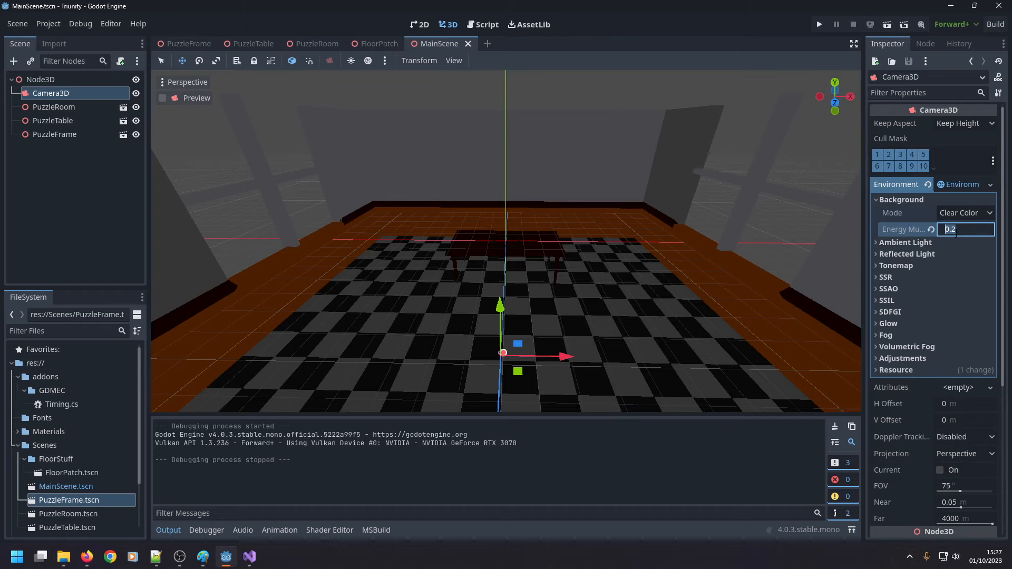
type("0.3")
key("Return")
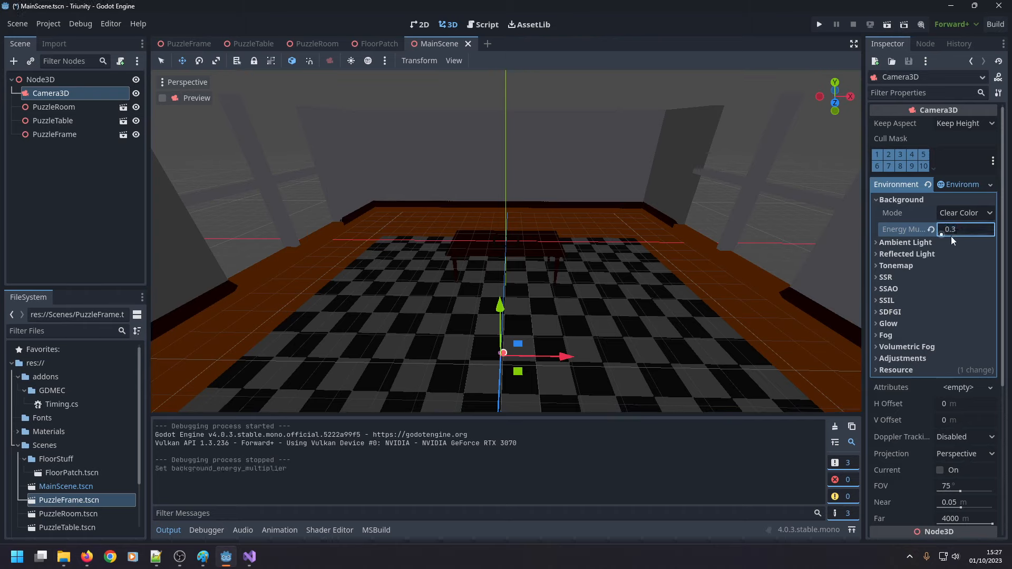
left_click(956, 232)
left_click(956, 229)
key("ctrl+a")
type("5")
key("Return")
left_click(822, 176)
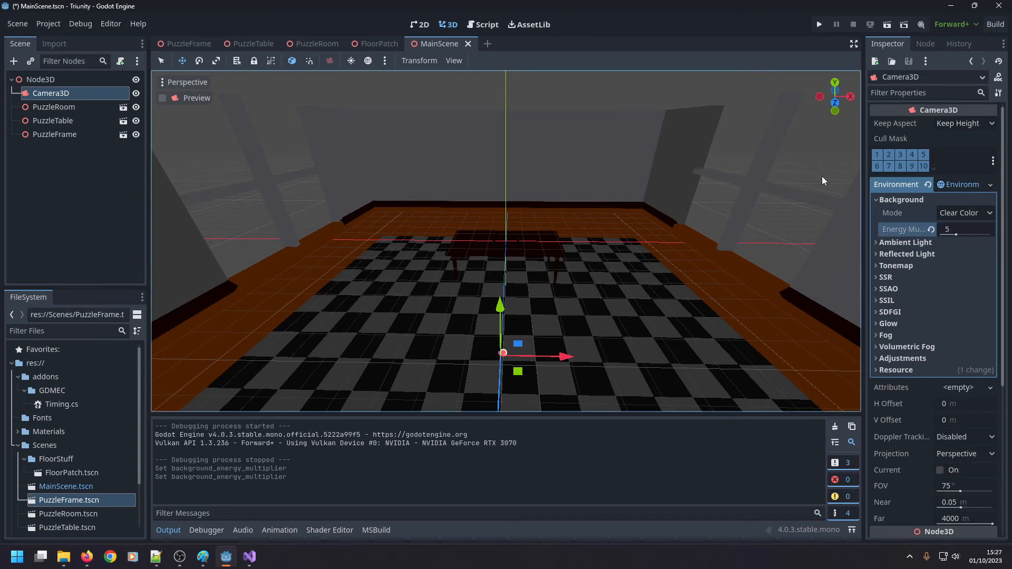
Return the camera environment's background energy multiplier to 0.2.
left_click(960, 234)
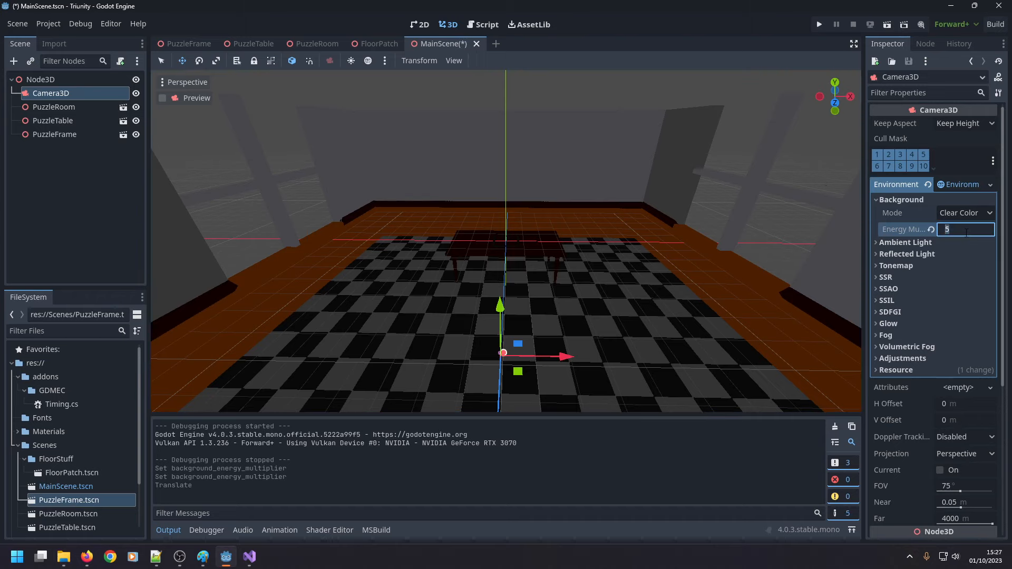
type(".25")
key("Return")
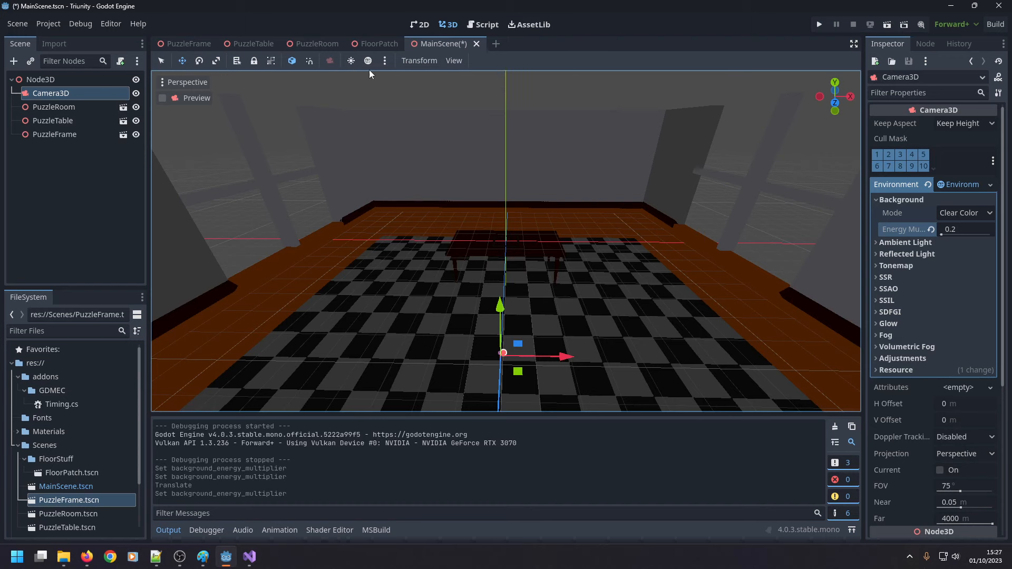
Turn the preview sunlight and preview environment back on in the 3D viewport.
left_click(384, 61)
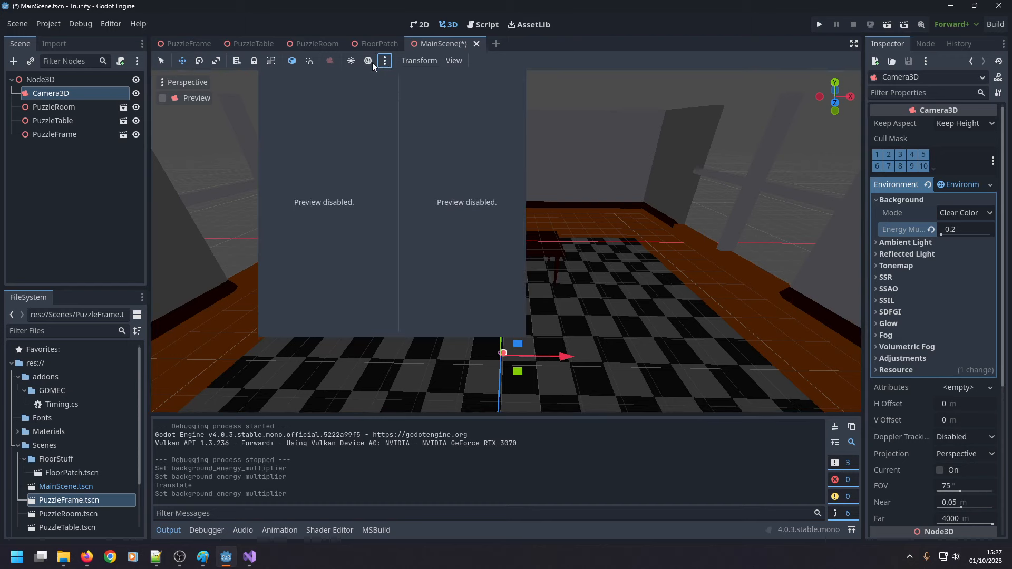
left_click(351, 61)
left_click(368, 61)
Set the preview sun's angular altitude to -90 and add the sun to the scene as a light node.
left_click(384, 61)
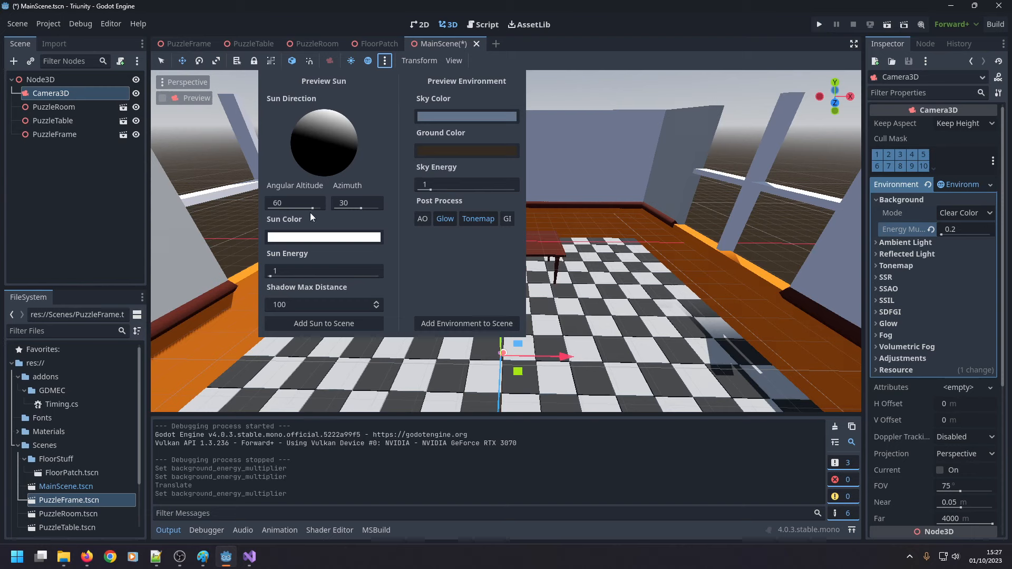
mouse_move(313, 209)
left_mouse_down()
mouse_move(261, 213)
mouse_move(329, 215)
mouse_move(260, 214)
left_mouse_up()
left_click(324, 324)
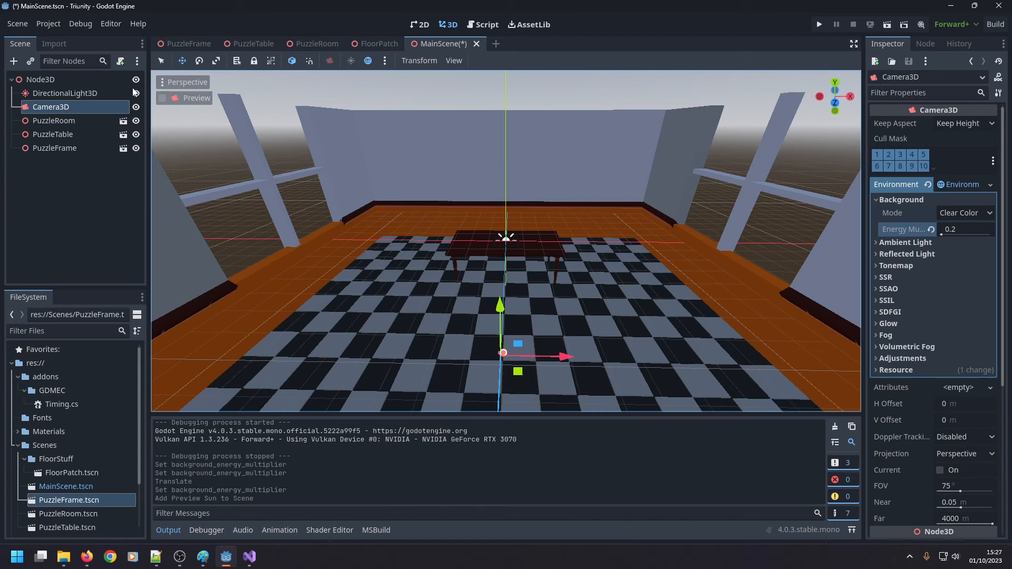
Examine the sky mode and light properties of the new DirectionalLight3D node.
left_click(105, 91)
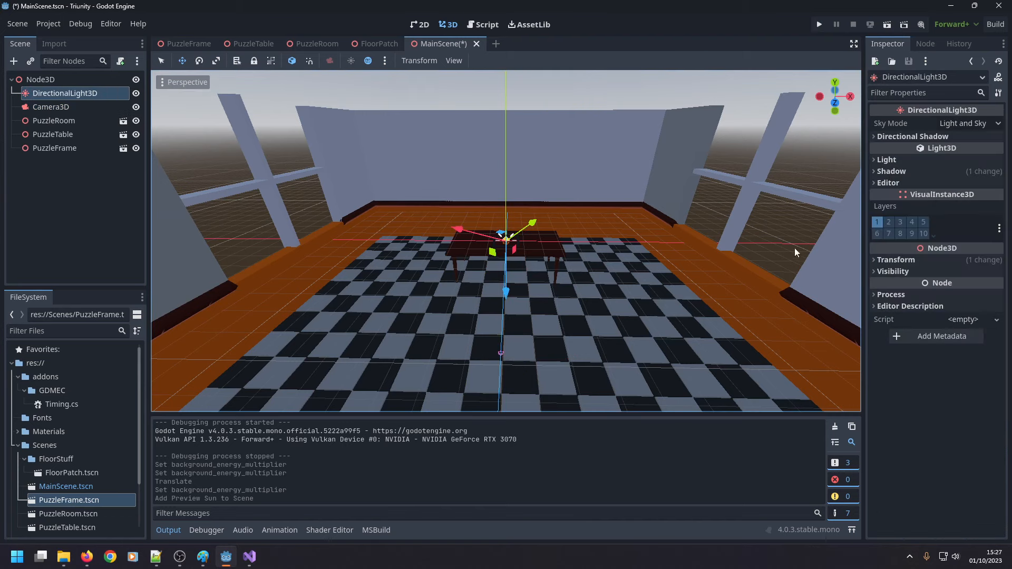
left_click(973, 122)
left_click(973, 122)
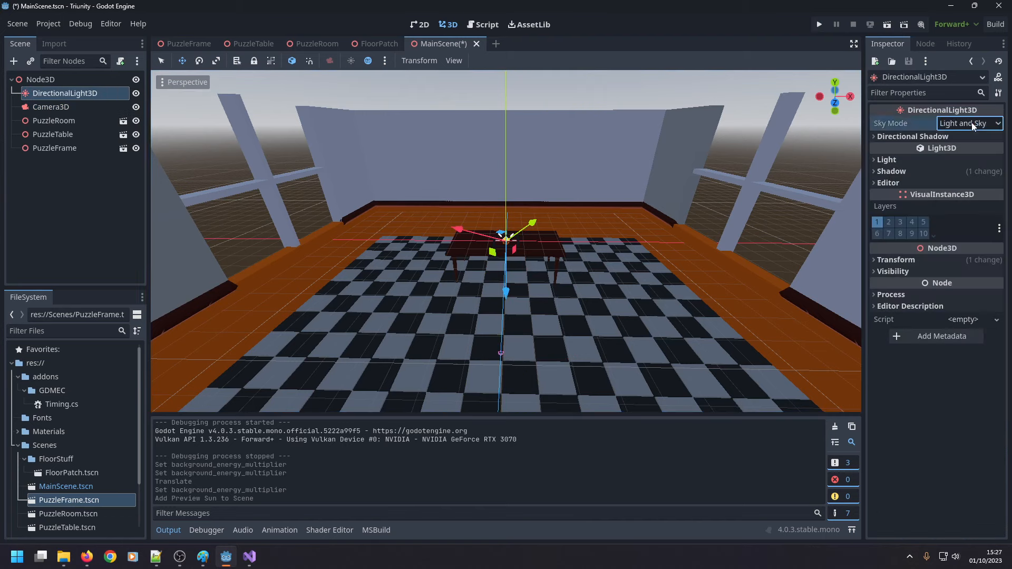
left_click(877, 160)
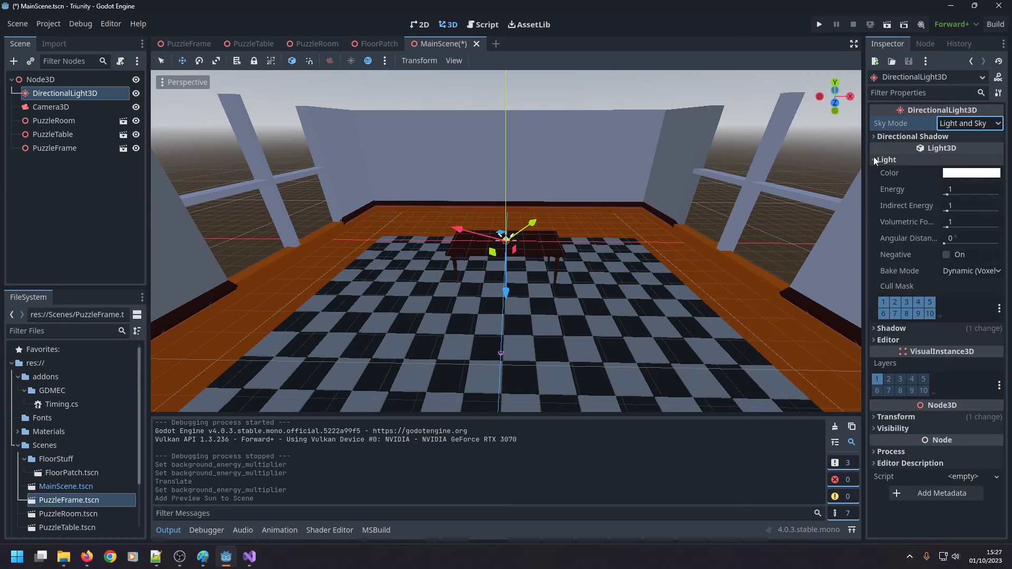
left_click(877, 159)
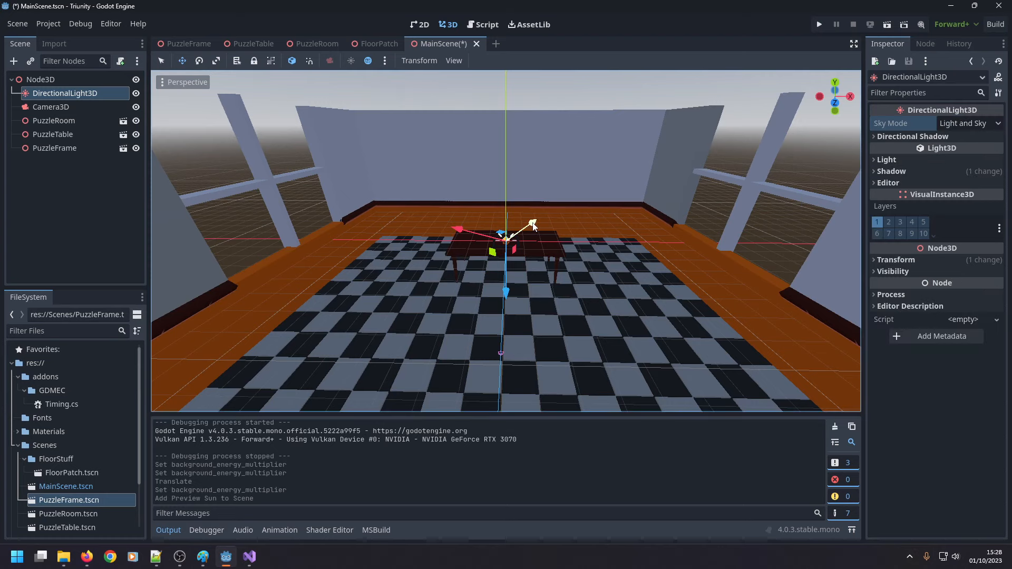
Run the project to check how the directional light affects the room, and close the game window.
scroll(551, 209, "down", 3)
left_click(819, 25)
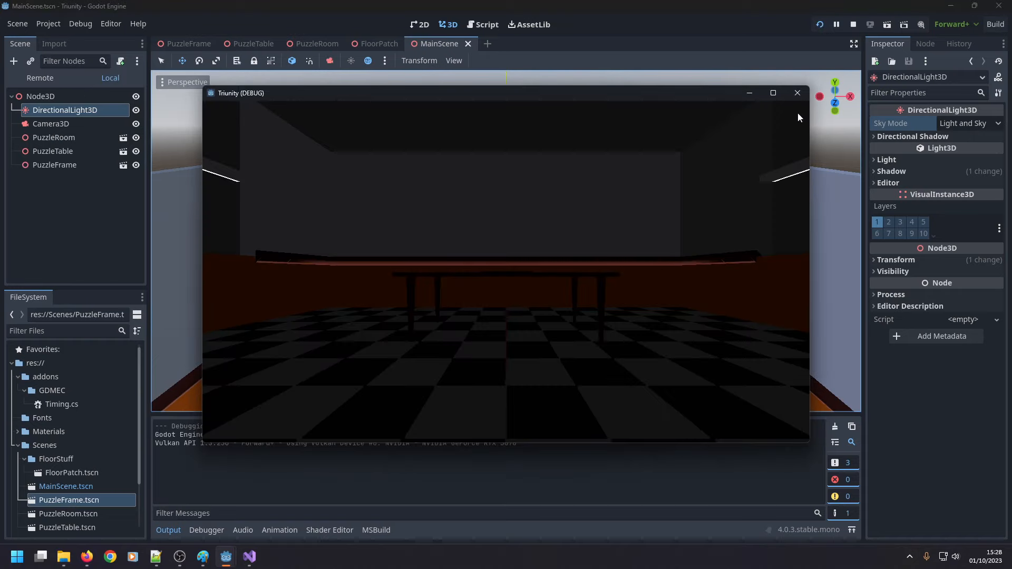
left_click(797, 93)
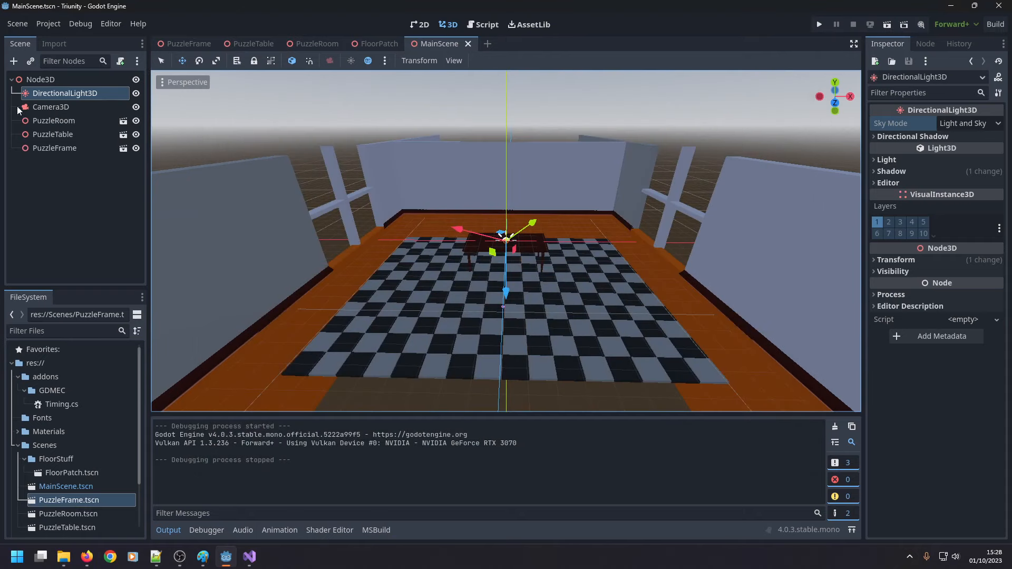
Delete the DirectionalLight3D node from MainScene.
key("Delete")
key("Return")
Open the preview sun and environment settings of the 3D viewport.
left_click(386, 61)
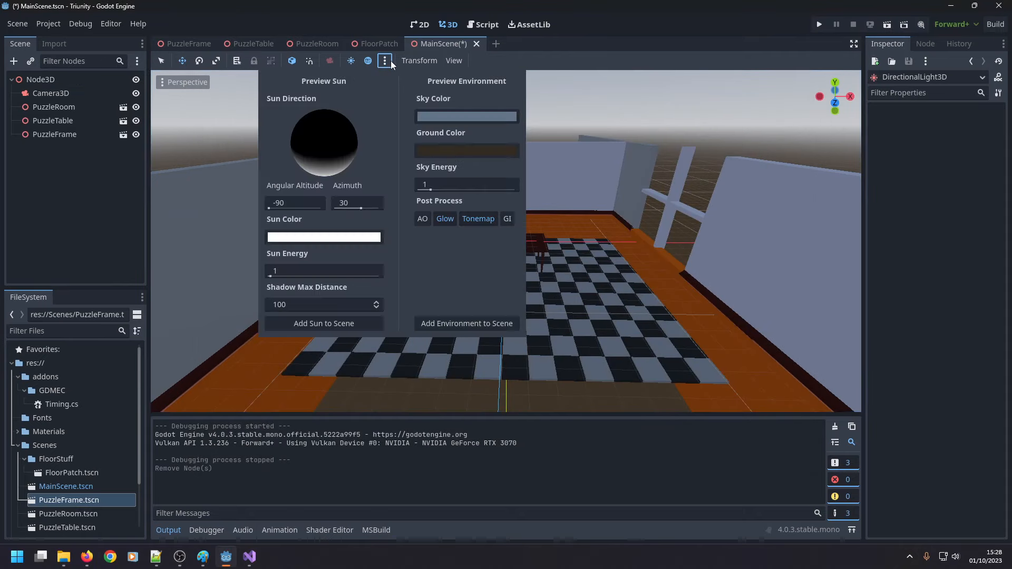